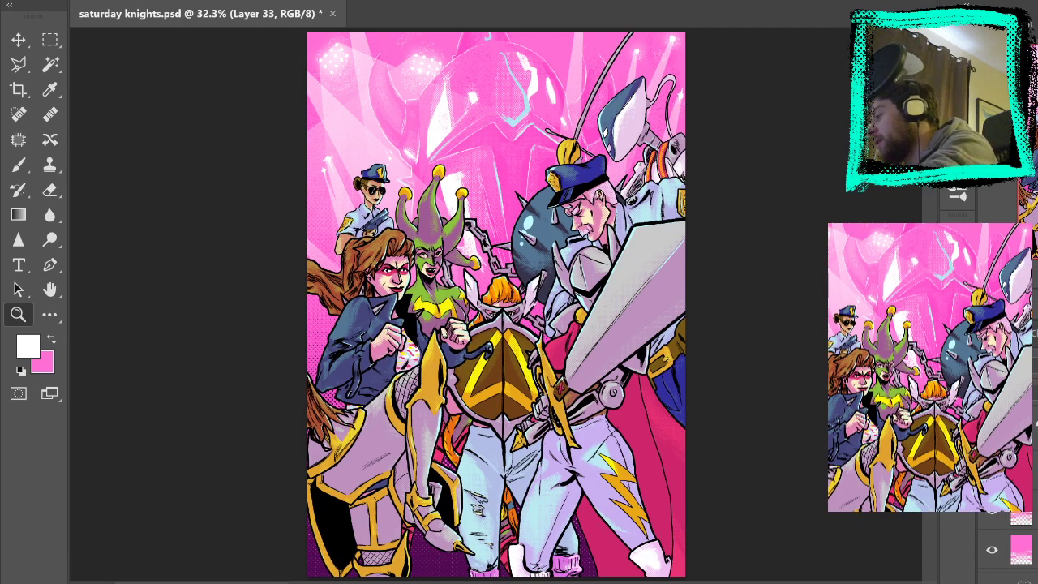
Examine the jester and the surrounding characters up close, and return to the full illustration
key(b)
click(51, 339)
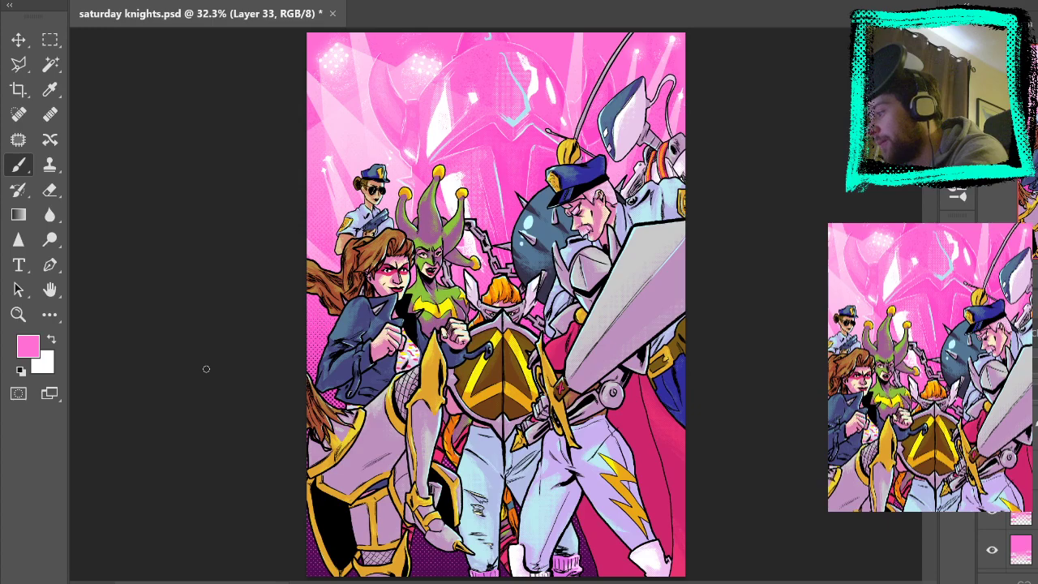
click(19, 314)
drag(468, 159, 528, 306)
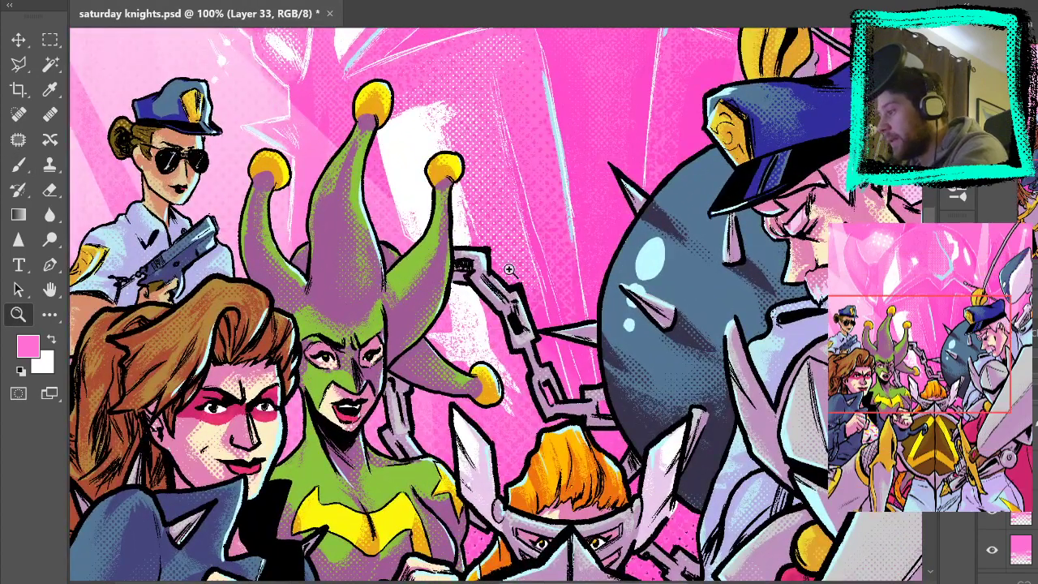
drag(464, 328, 576, 168)
drag(629, 503, 575, 349)
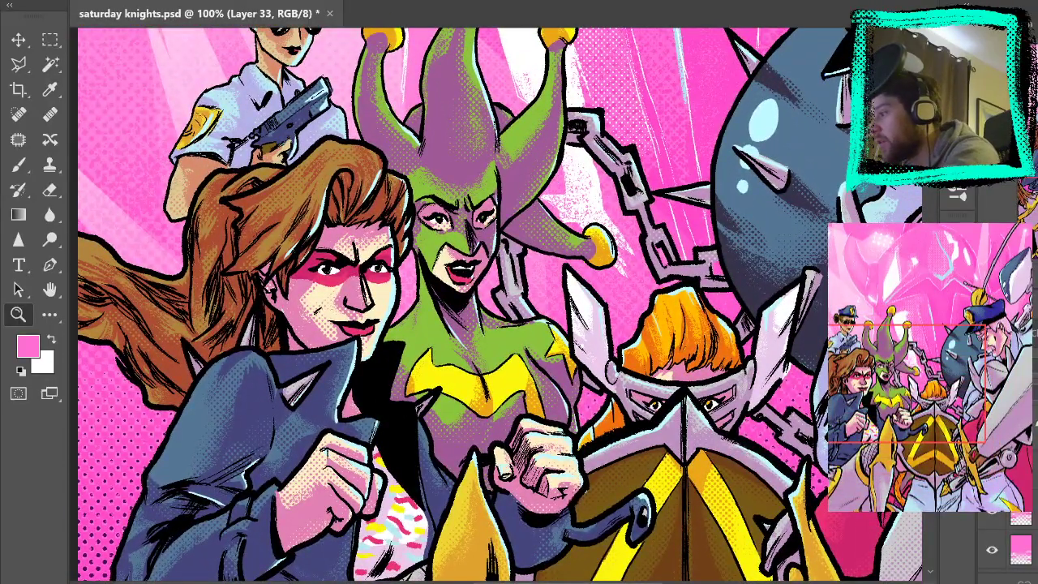
alt+click(416, 95)
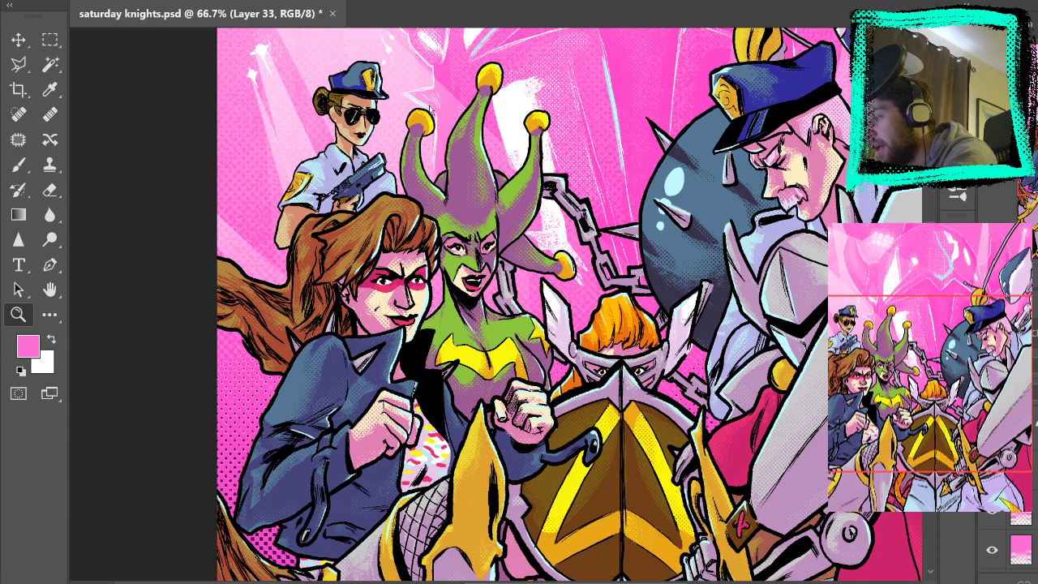
key(ctrl+0)
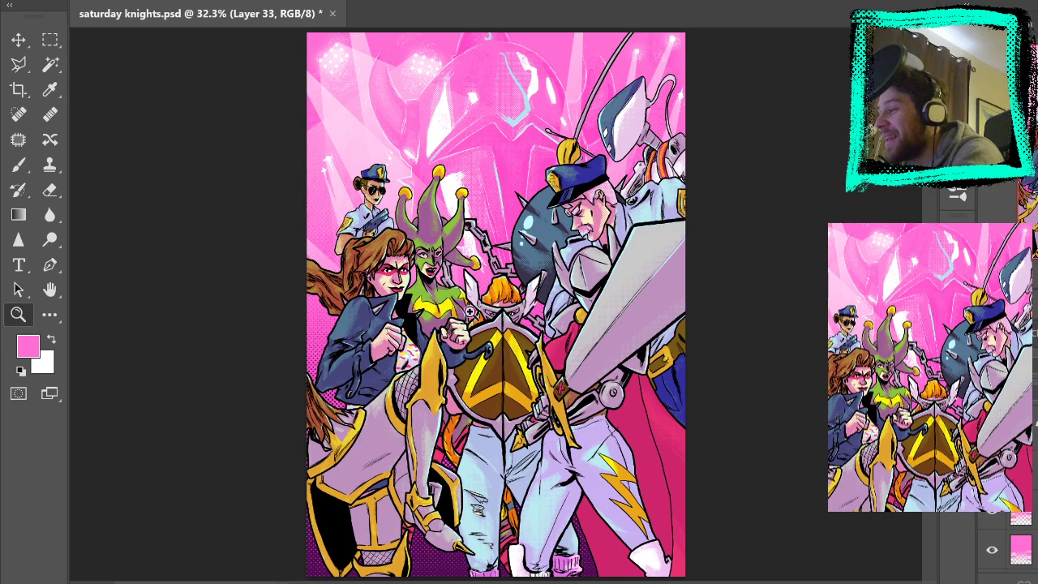
Set up the Brush with white as the foreground colour for the pink helmet in the background
click(562, 130)
click(562, 127)
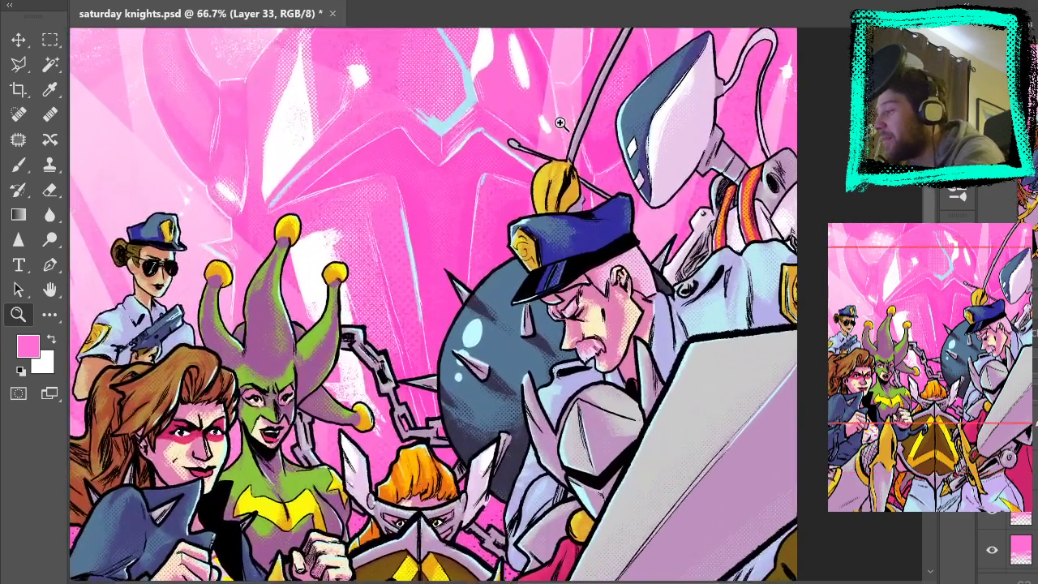
click(563, 128)
click(562, 134)
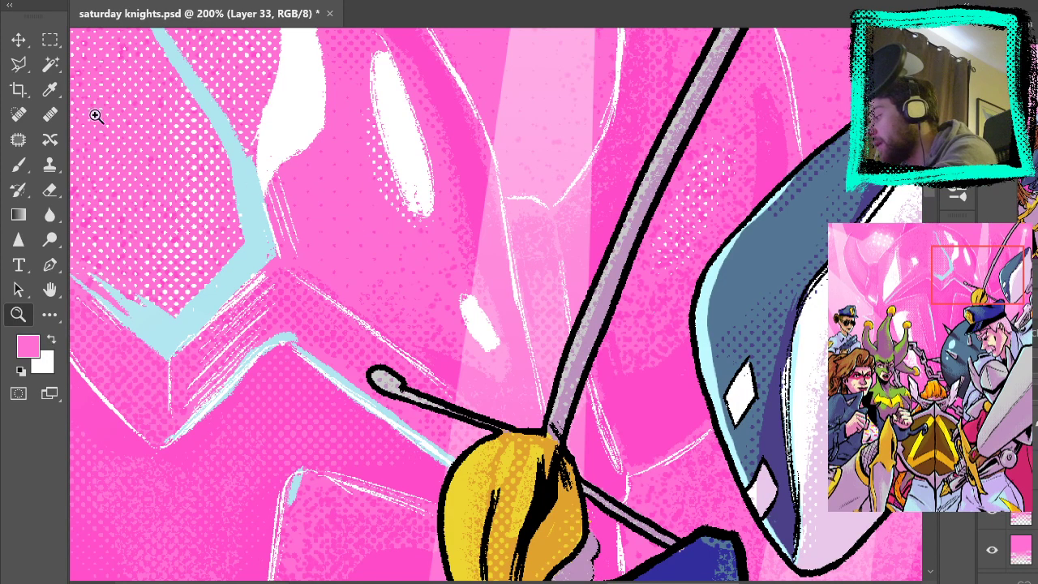
alt+click(519, 212)
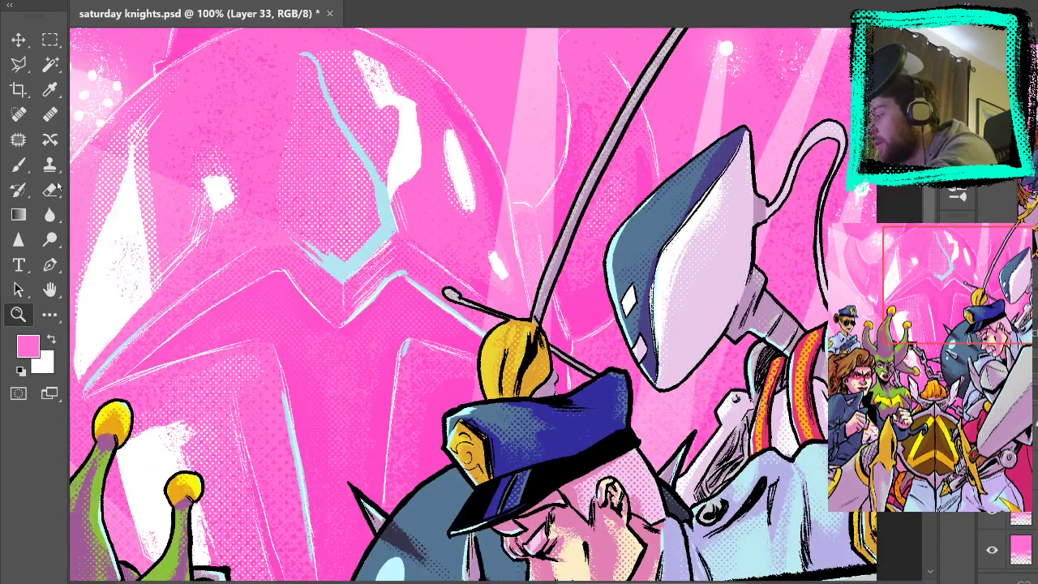
key(b)
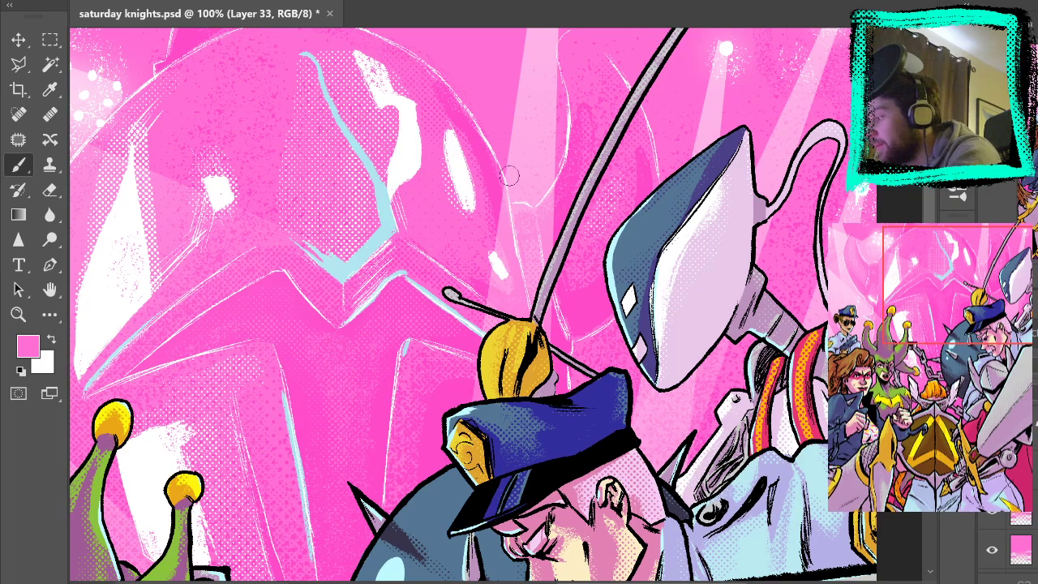
key(x)
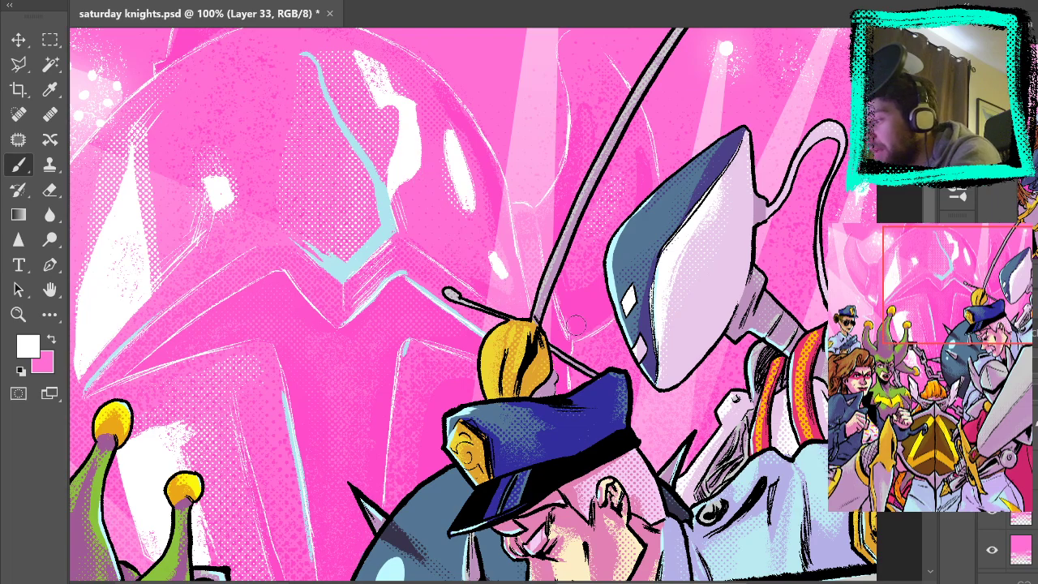
Toggle the visibility of several layers to find the background helmet's artwork, and make Layer 19 active
scroll(1009, 544, down, 10)
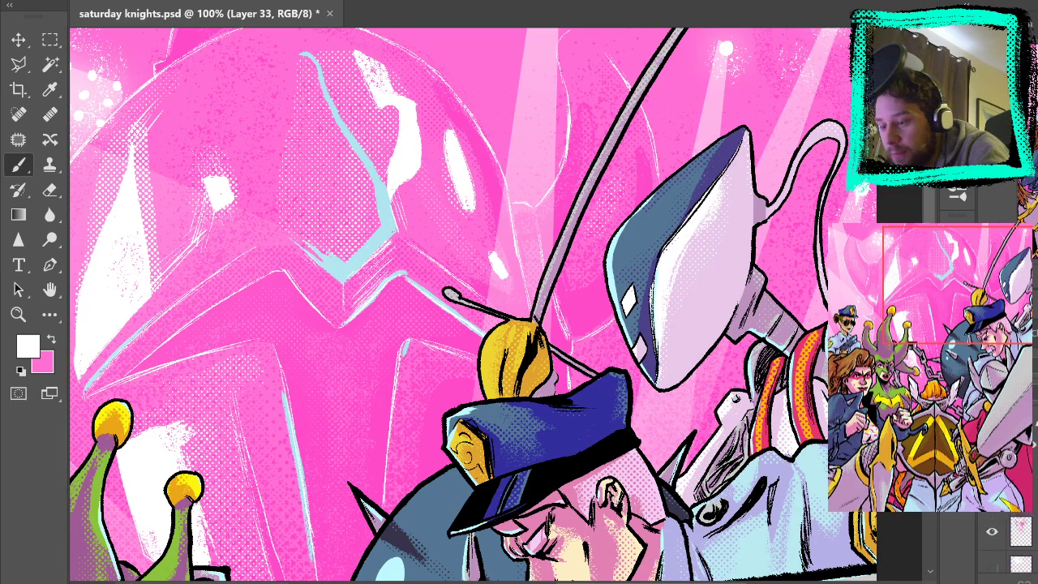
scroll(1009, 542, down, 8)
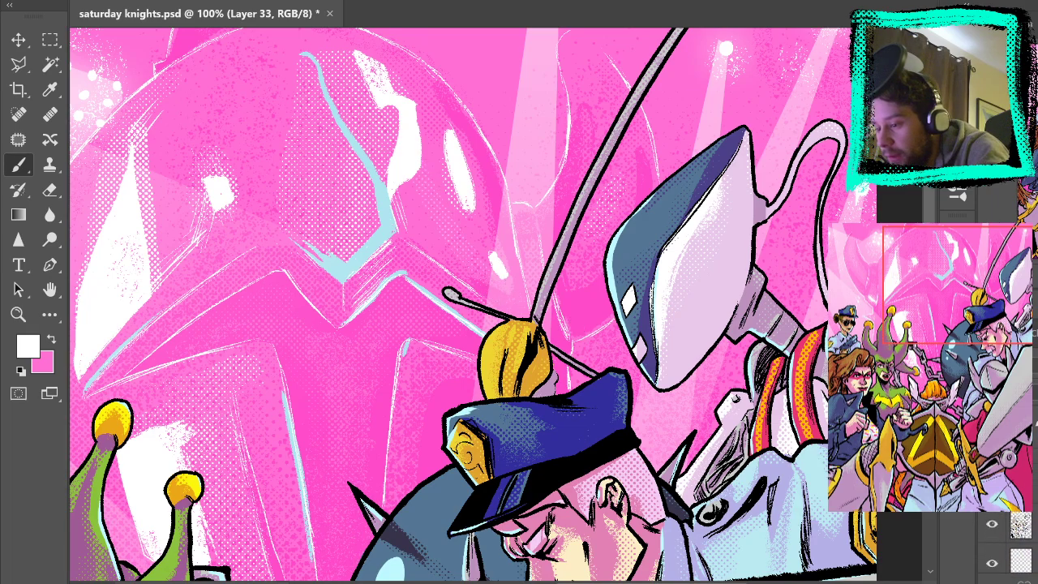
scroll(1009, 542, down, 3)
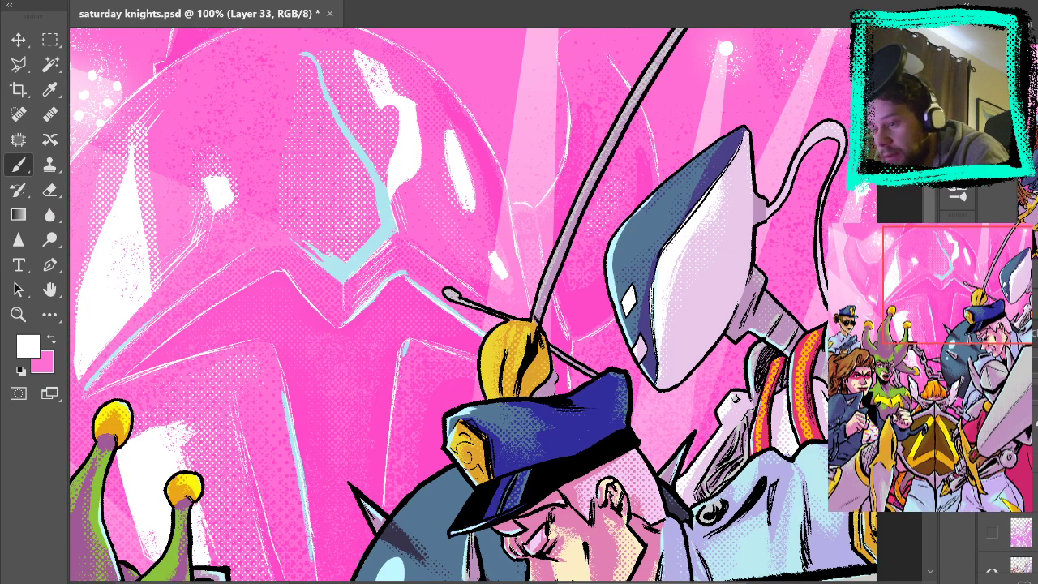
scroll(1014, 541, down, 2)
scroll(1014, 541, down, 2)
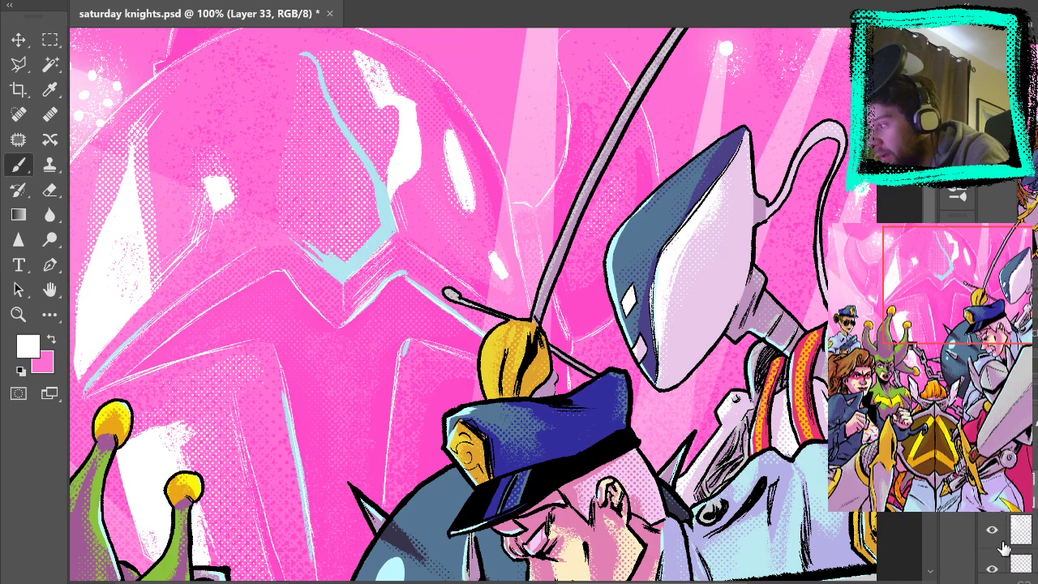
click(994, 530)
click(993, 531)
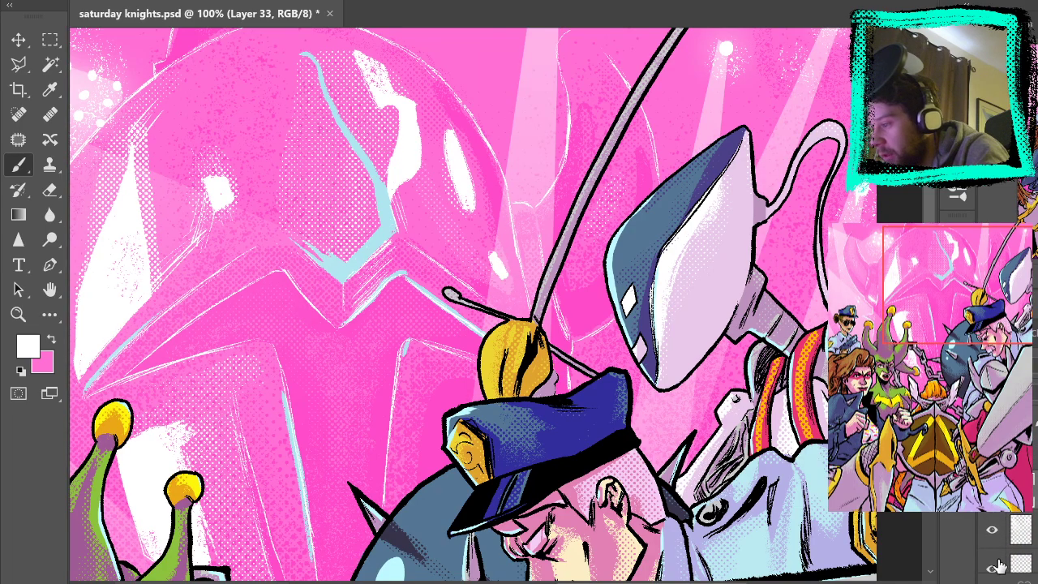
click(992, 568)
click(992, 568)
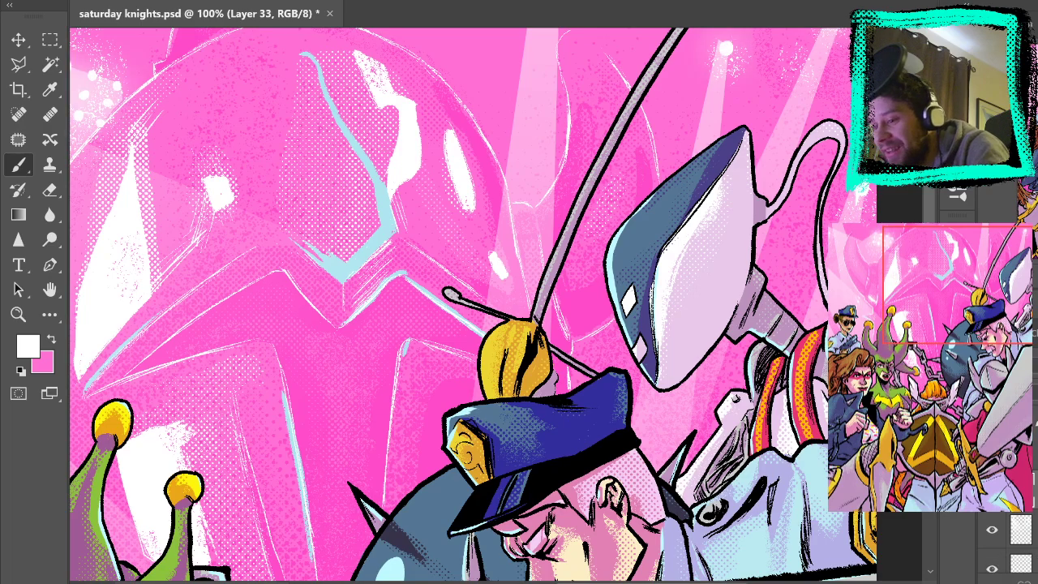
scroll(1006, 543, down, 10)
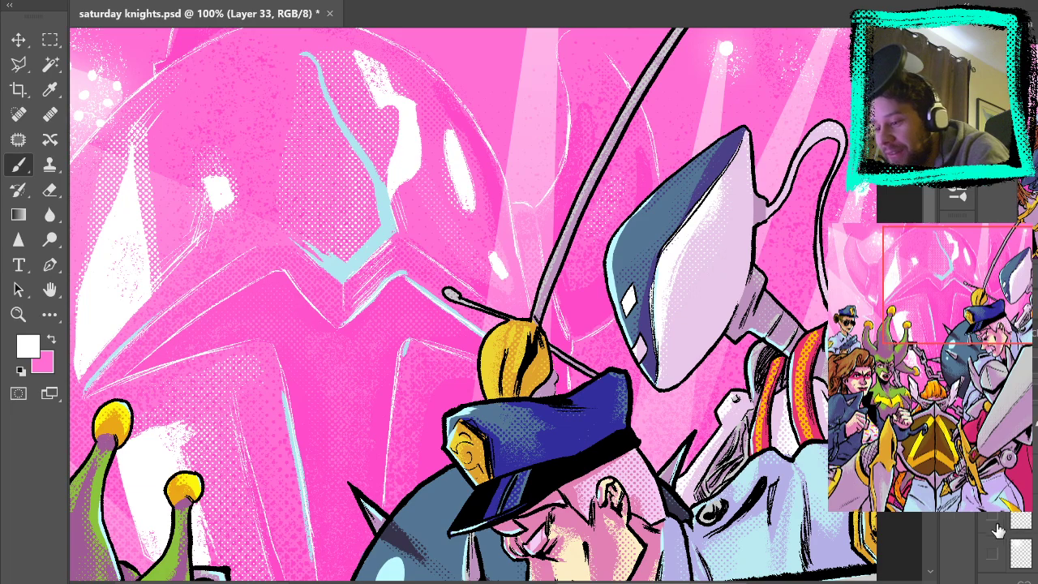
click(996, 526)
click(992, 517)
click(992, 553)
click(992, 553)
click(1034, 453)
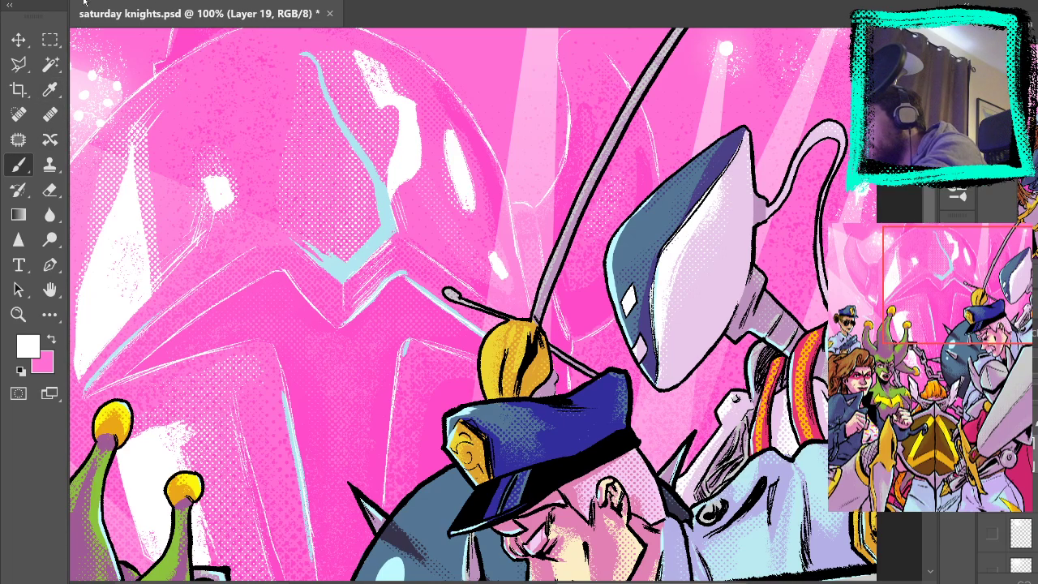
Touch up the white line work of the background helmet beside the antenna with short brush and eraser strokes on Layer 19
click(50, 190)
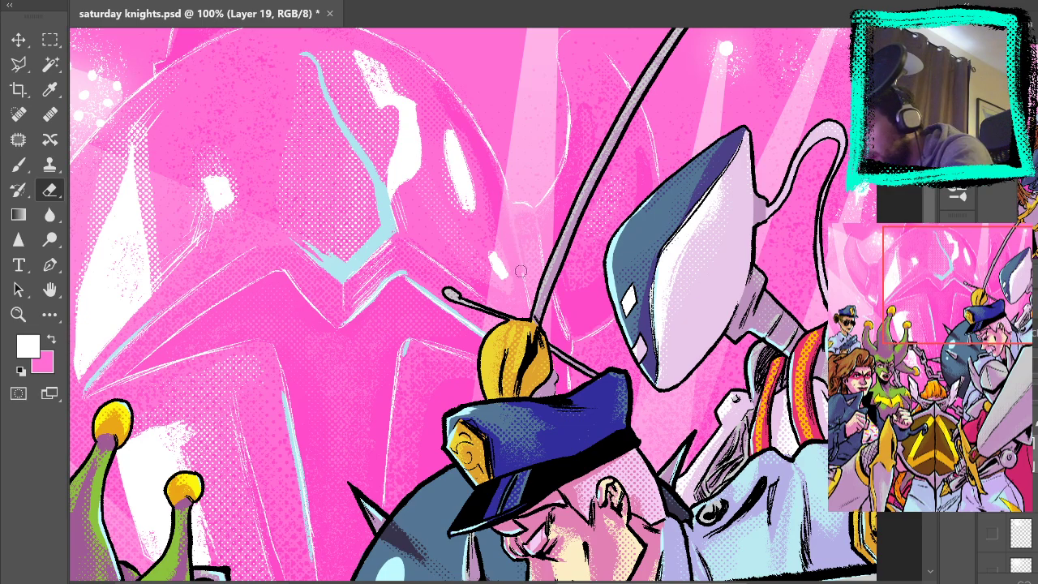
key(b)
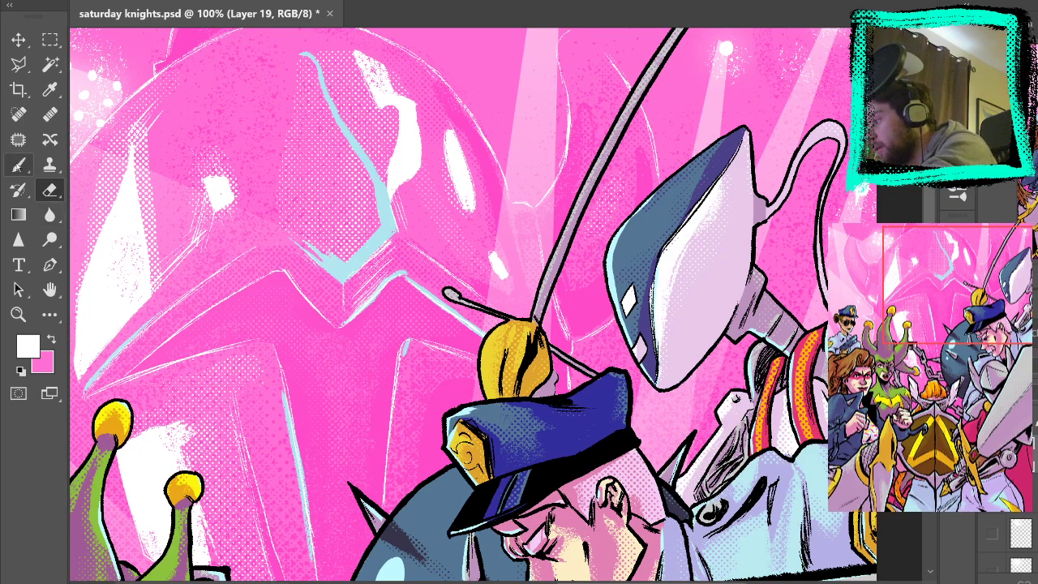
key(b)
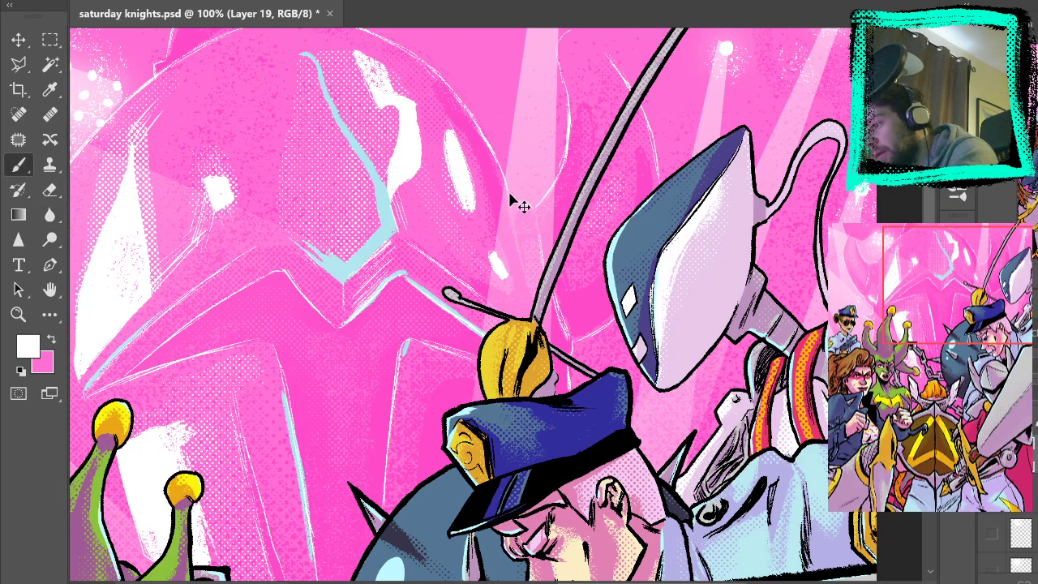
drag(514, 213, 527, 274)
drag(542, 313, 548, 336)
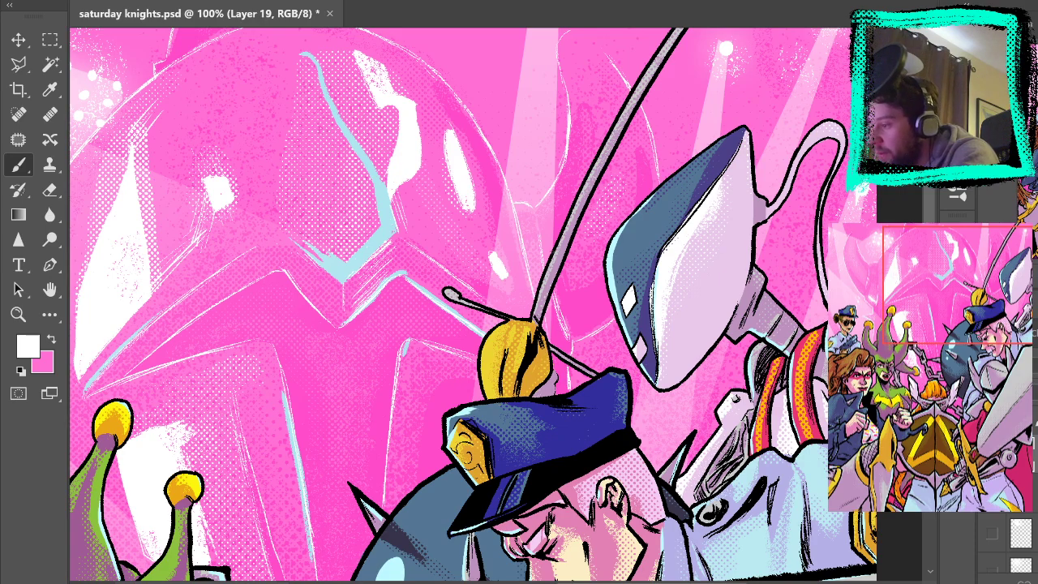
click(49, 190)
drag(558, 297, 564, 334)
click(21, 164)
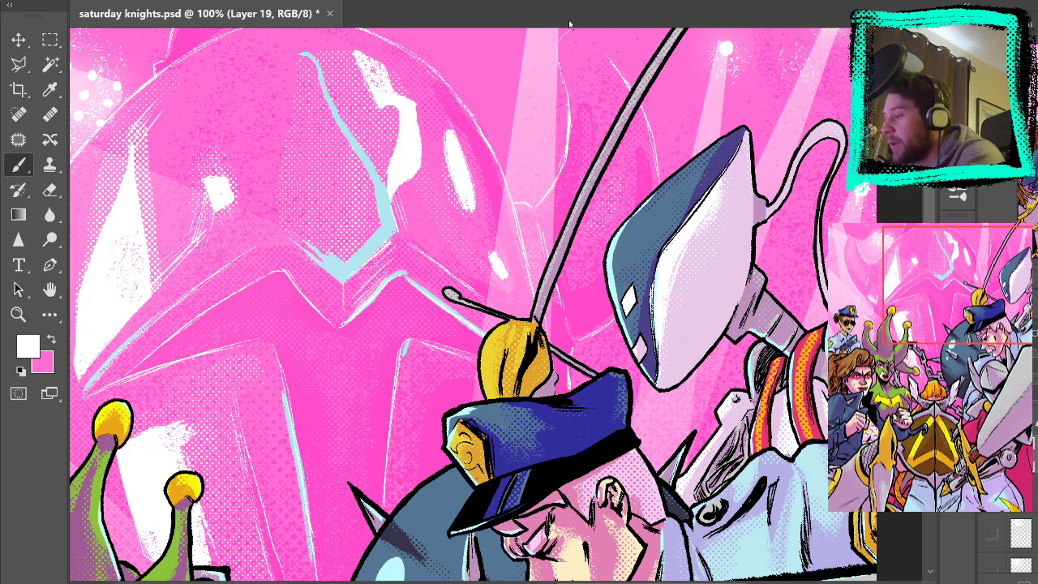
Review the whole illustration and examine the round brown and yellow shield at 100% zoom
key(ctrl+0)
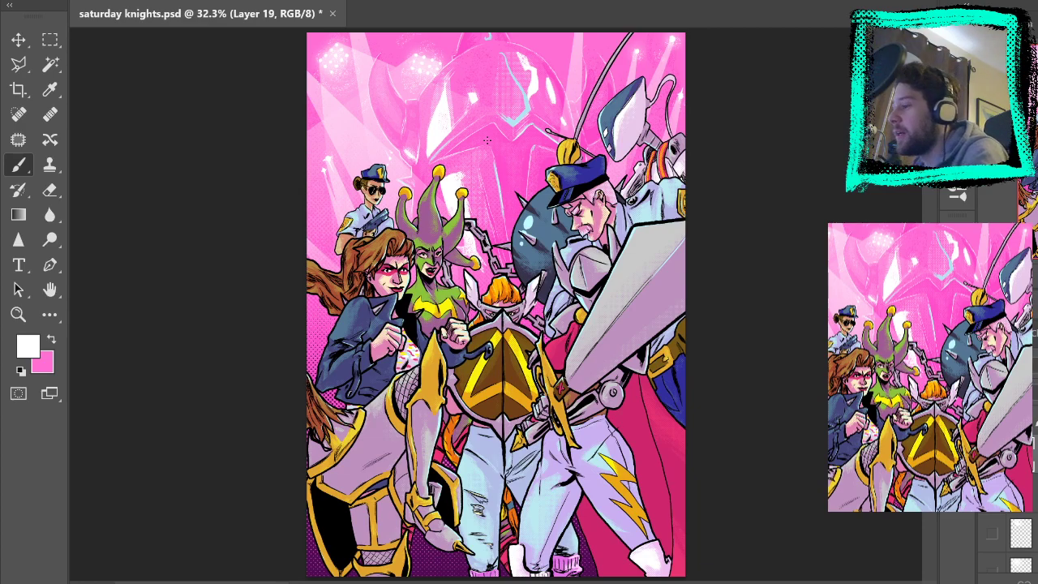
key(z)
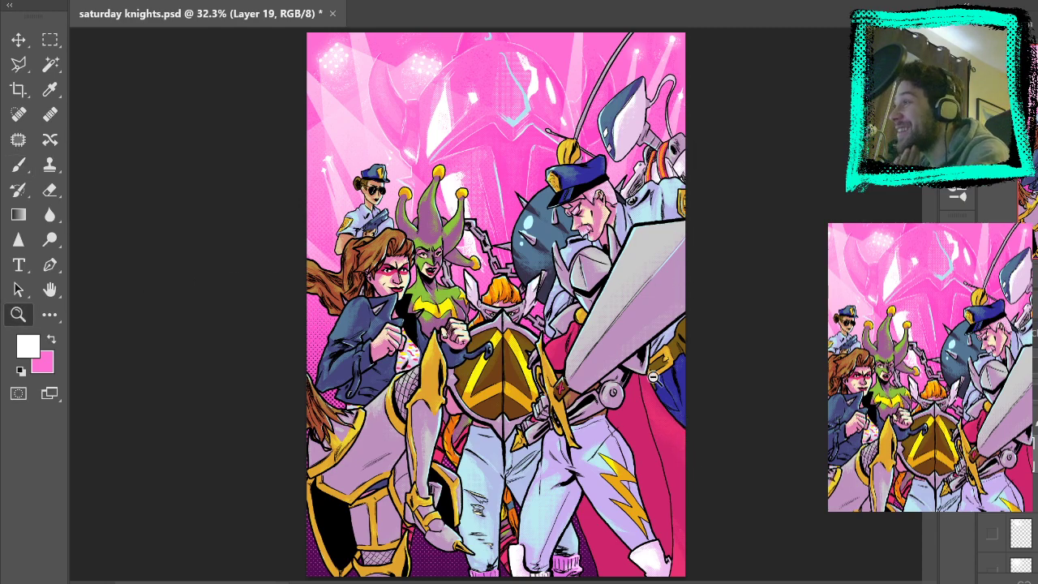
alt+click(501, 412)
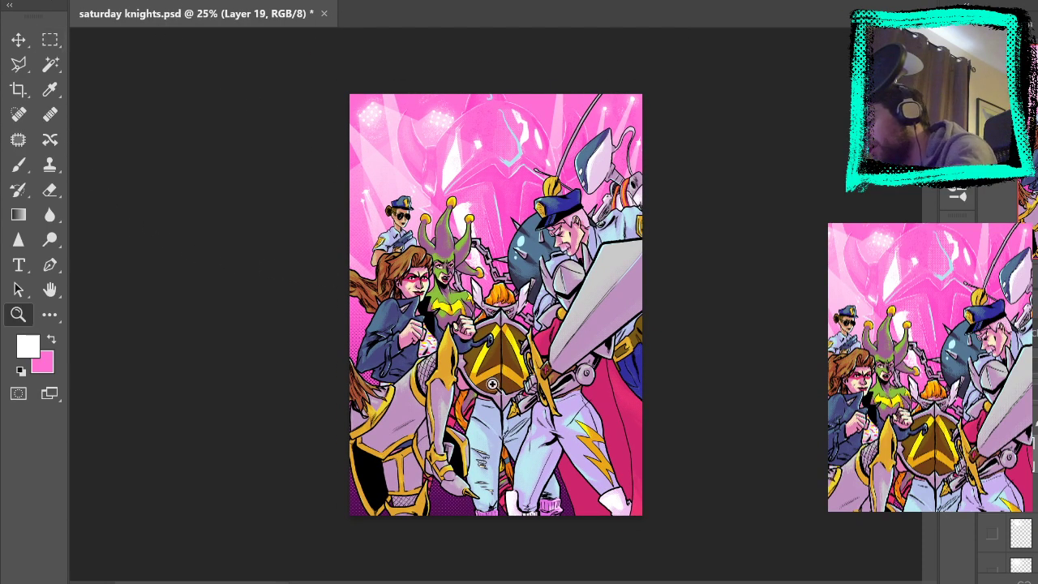
click(500, 385)
click(506, 377)
click(513, 358)
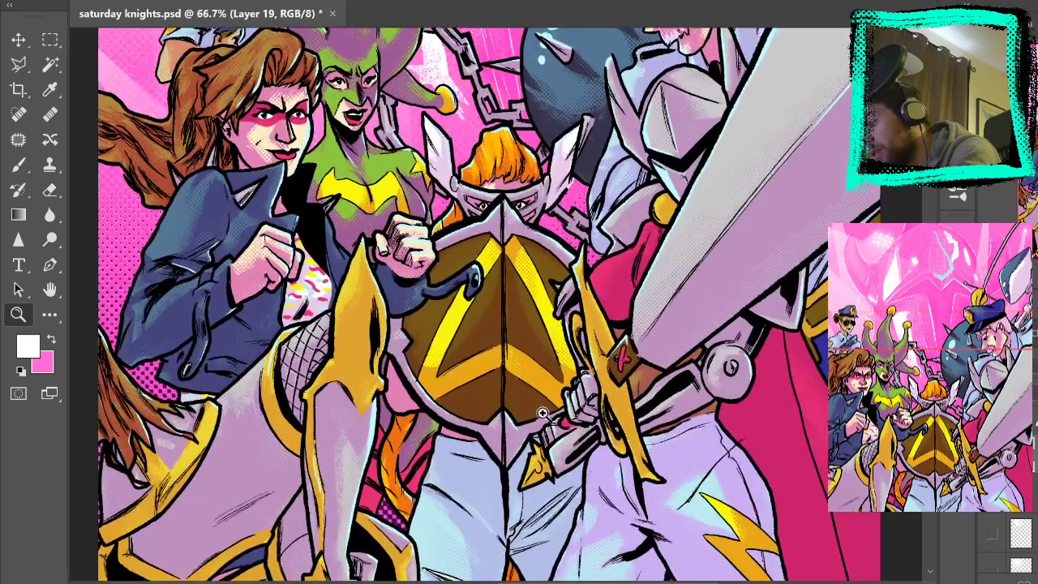
click(518, 353)
drag(533, 317, 464, 329)
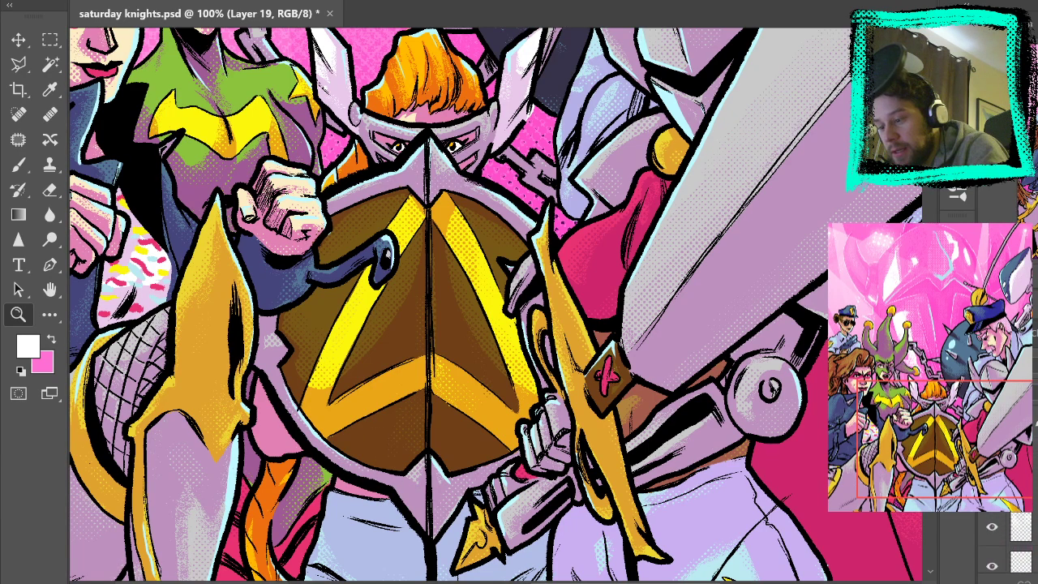
Make Layer 11 active, sample black from the line art, and brush along the shield's lower-left rim
scroll(1021, 543, down, 5)
click(1021, 520)
click(49, 189)
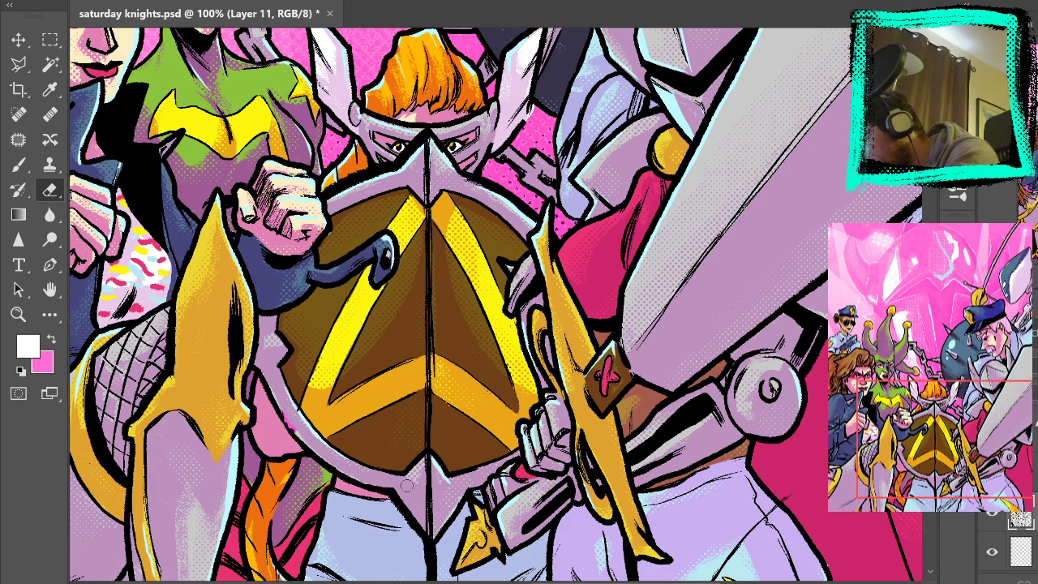
key(b)
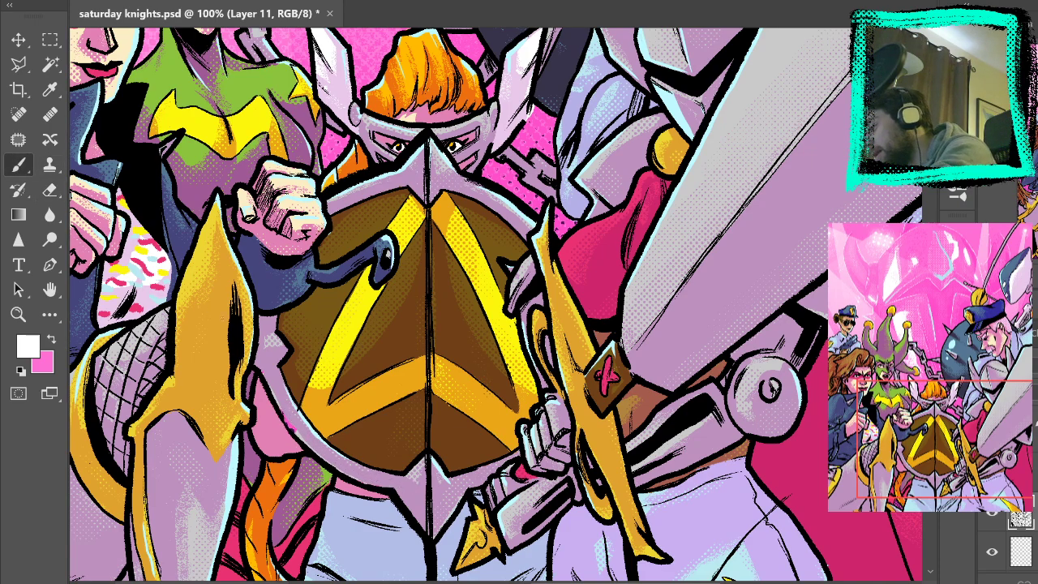
alt+click(266, 382)
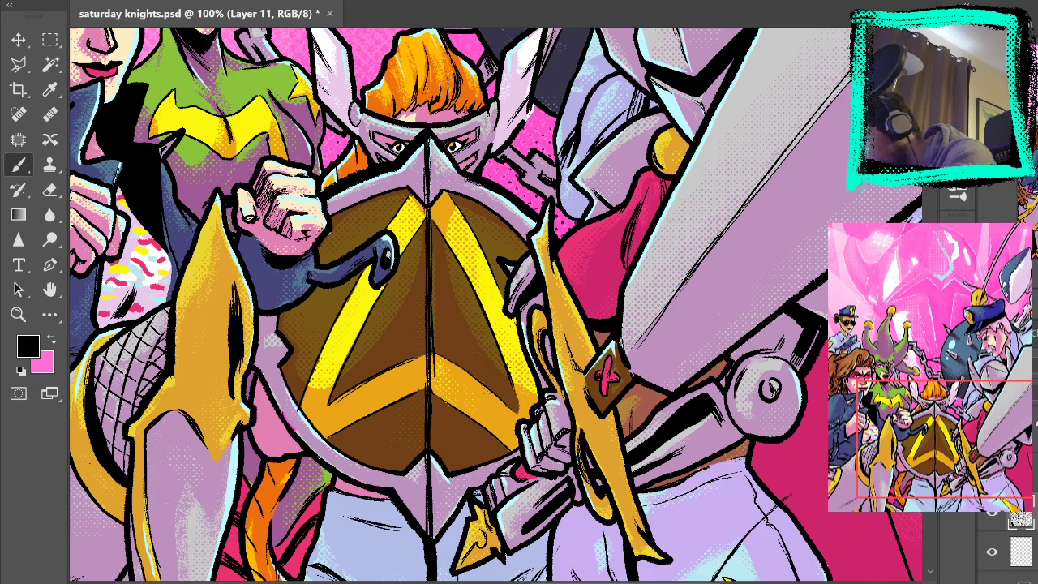
drag(288, 422, 363, 483)
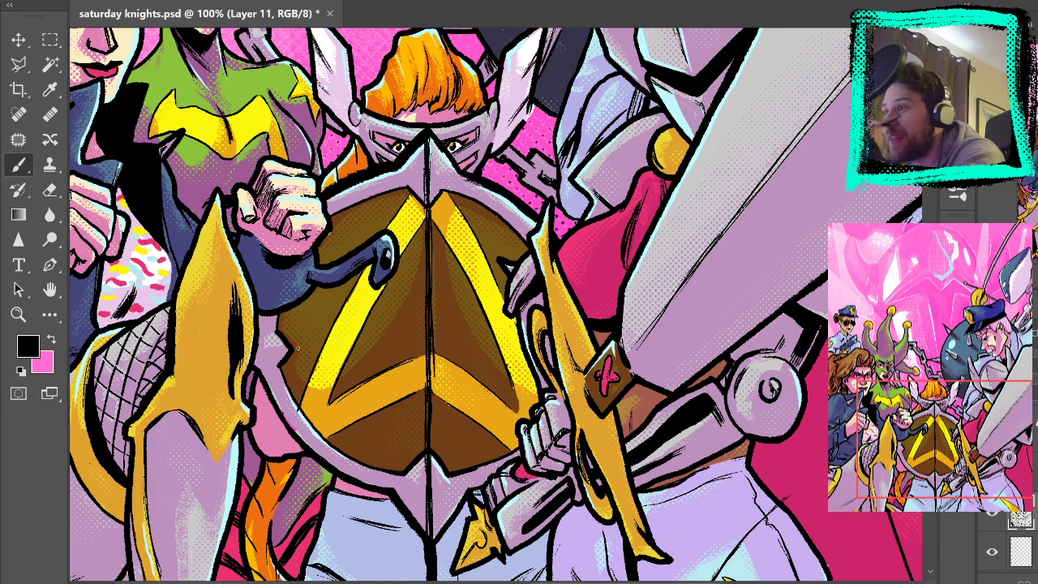
Clean up the line work along the shield's lower-left rim with the Eraser on Layer 11
drag(427, 376, 367, 354)
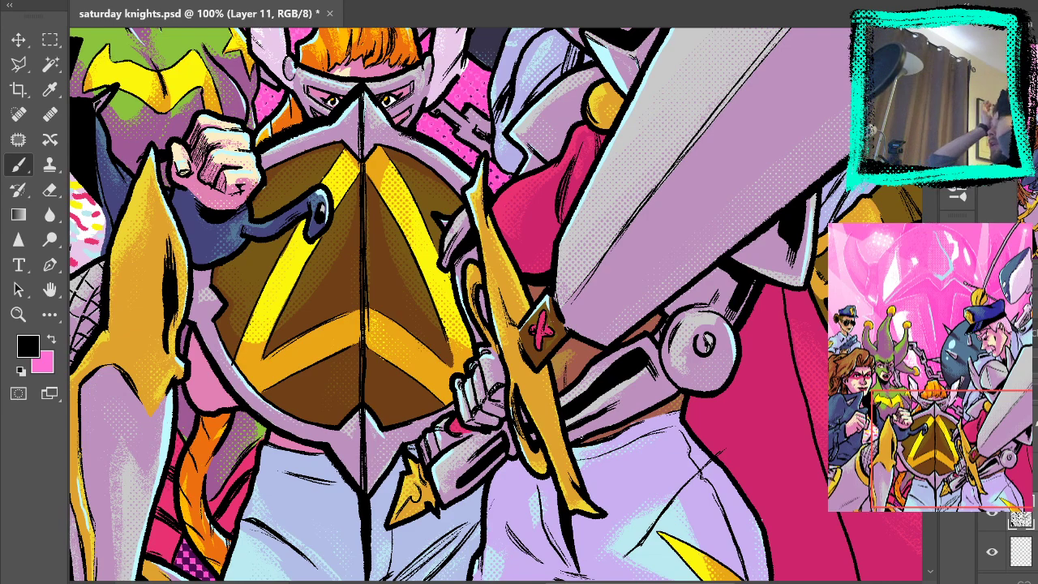
click(49, 189)
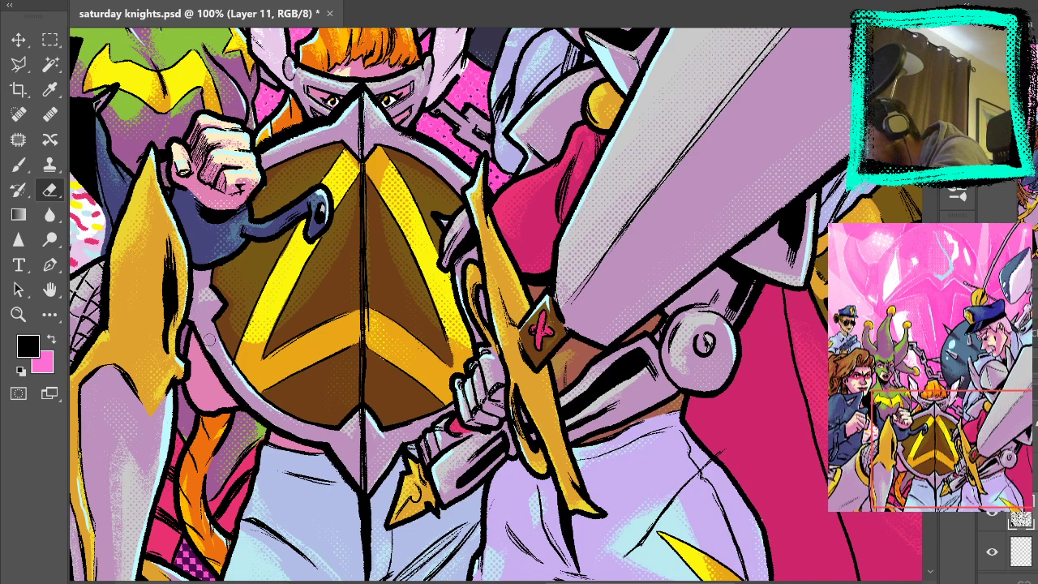
mouse_move(211, 347)
mouse_down()
mouse_move(262, 413)
mouse_move(360, 439)
mouse_up()
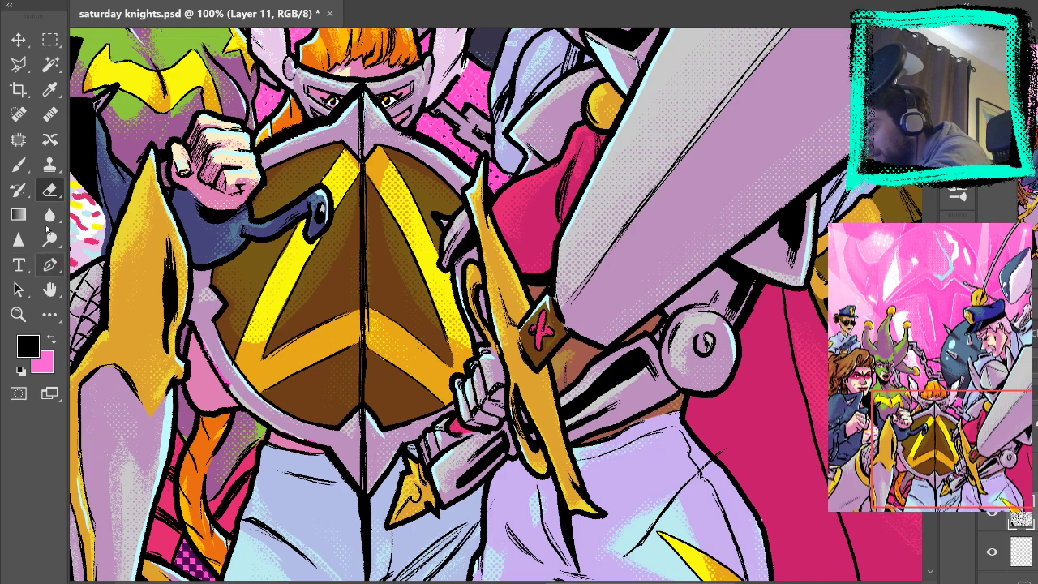
Brush black line work along the shield's lower-left rim on Layer 11 and check the surrounding line art
click(18, 165)
mouse_move(200, 335)
mouse_down()
mouse_move(230, 392)
mouse_move(285, 433)
mouse_up()
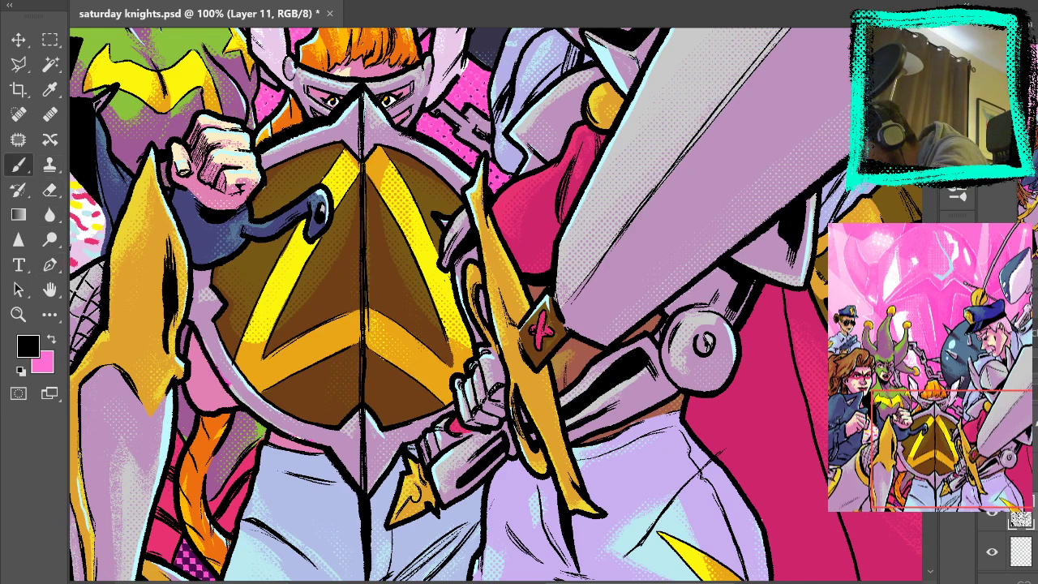
drag(640, 460, 640, 362)
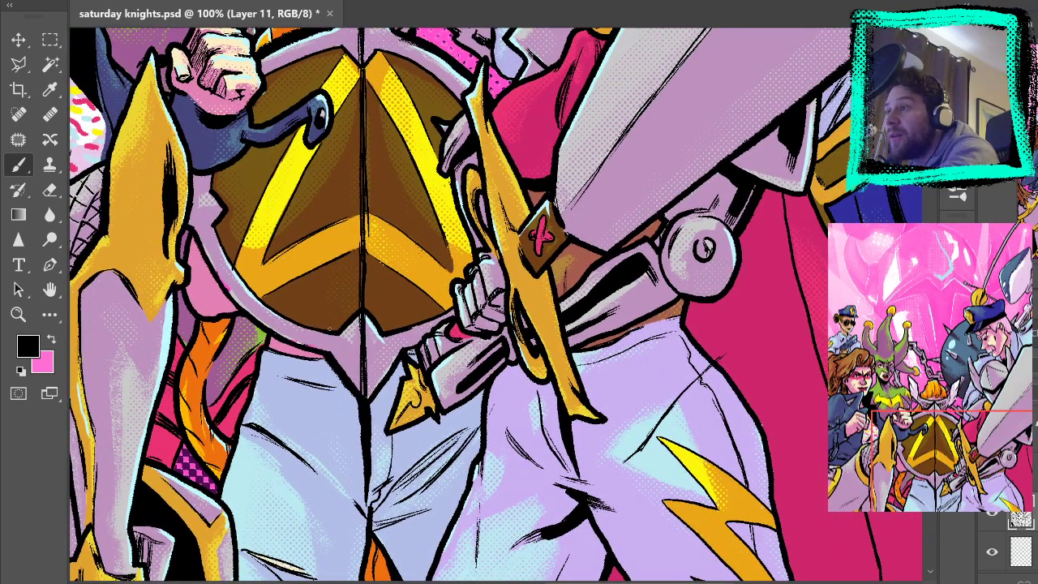
click(50, 189)
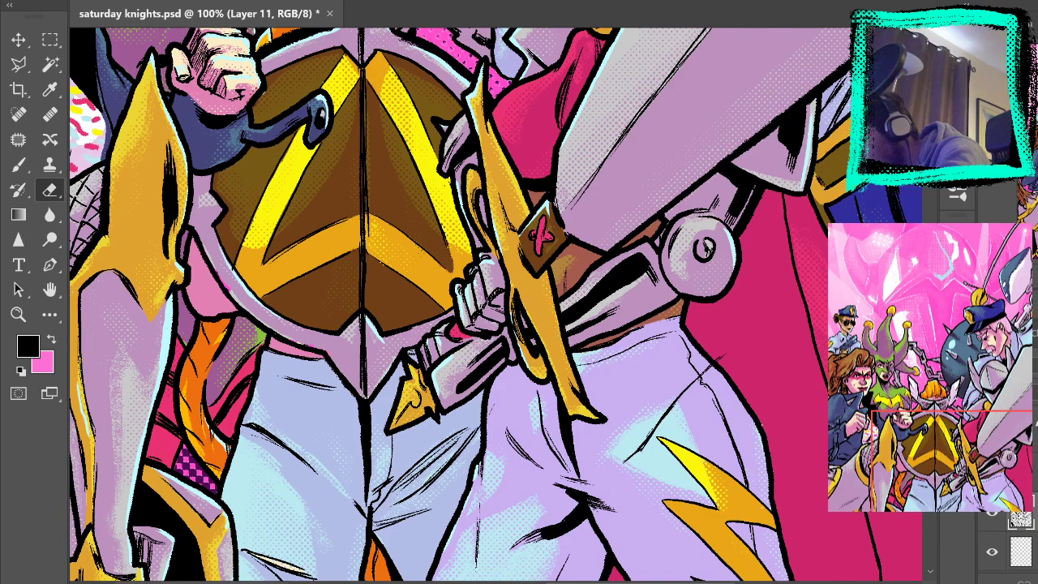
drag(520, 244, 529, 325)
drag(579, 362, 600, 369)
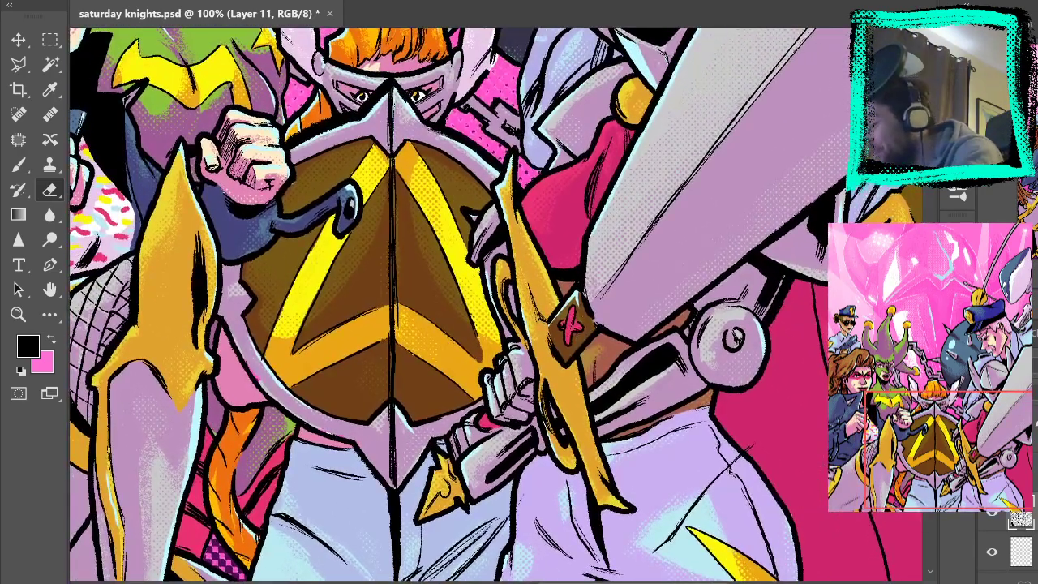
drag(602, 214, 595, 339)
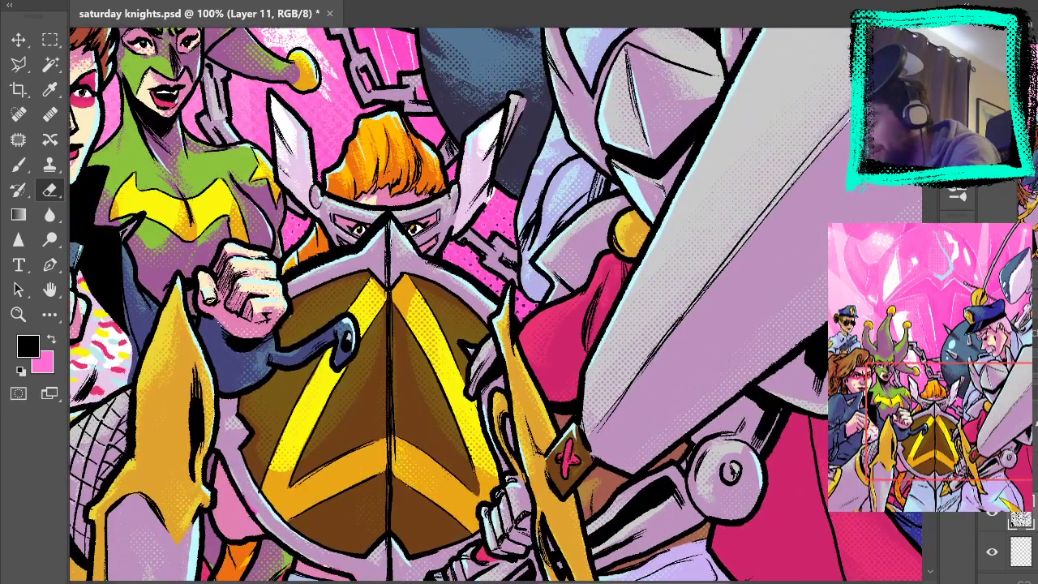
Thin the black outline along the upper edges of the shield's rim with the Eraser on Layer 11
drag(289, 280, 364, 252)
mouse_move(288, 280)
mouse_down()
mouse_move(365, 248)
mouse_move(390, 217)
mouse_up()
key(ctrl+z)
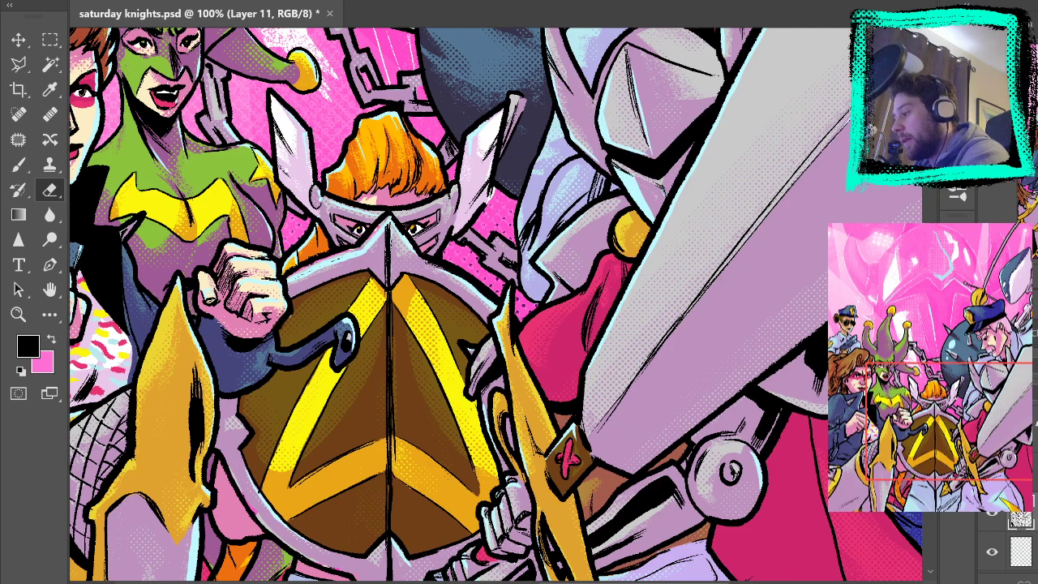
key(b)
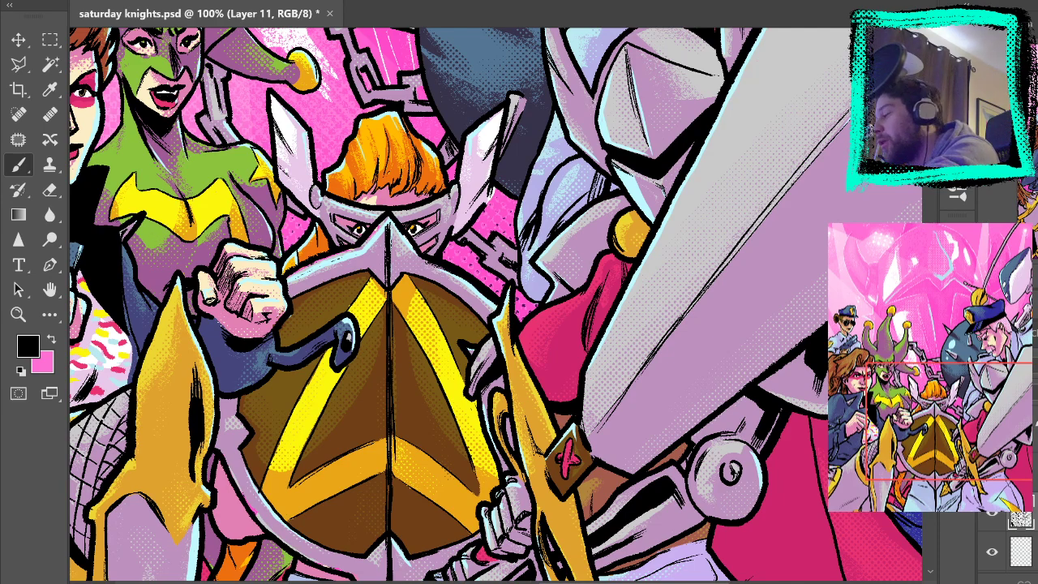
key(e)
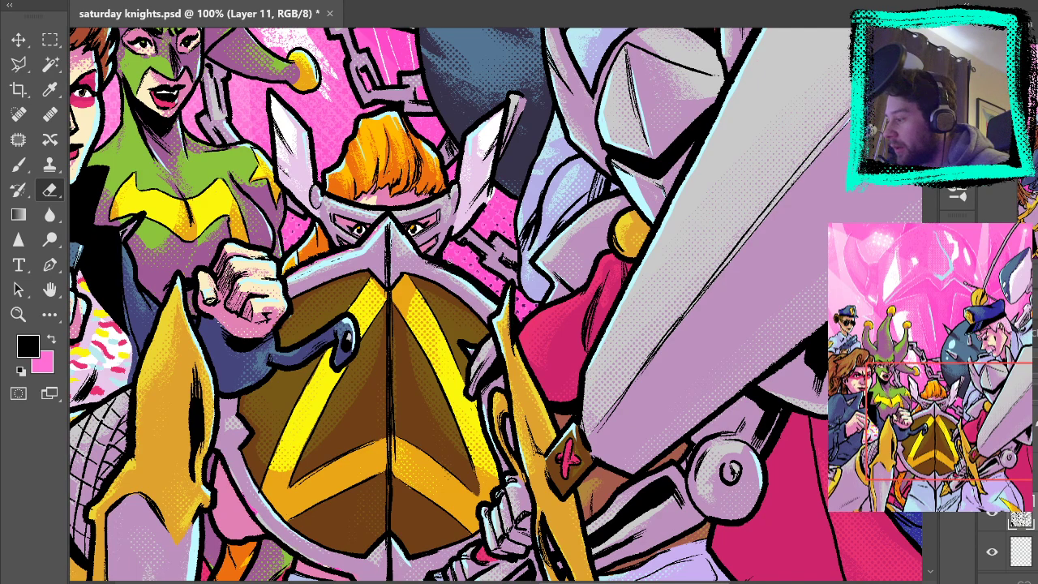
drag(448, 260, 416, 233)
drag(665, 480, 798, 266)
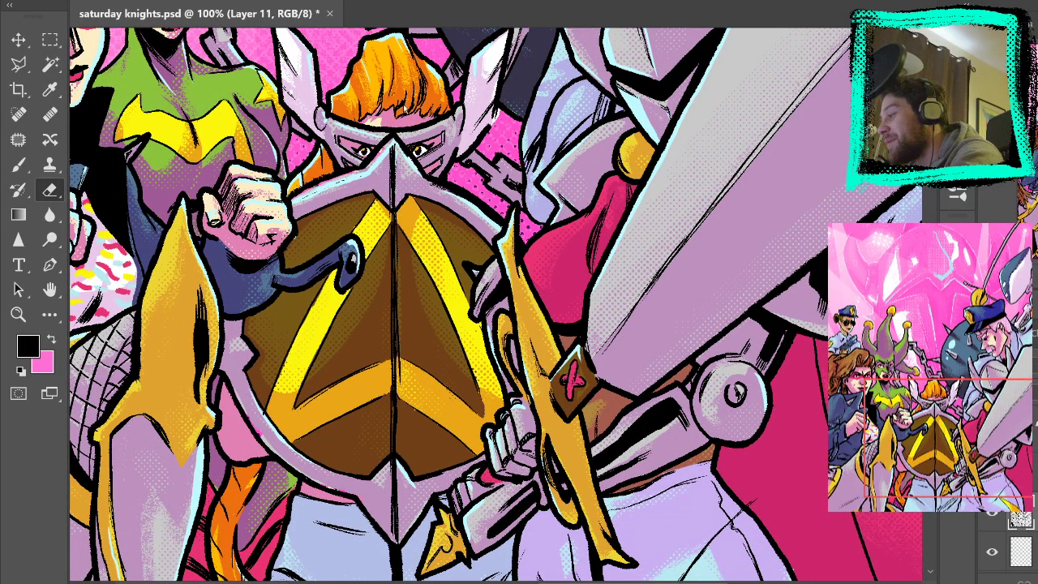
Review the whole illustration, then examine the shield's upper rim, the red cape and the large blade at 200% zoom
key(ctrl+0)
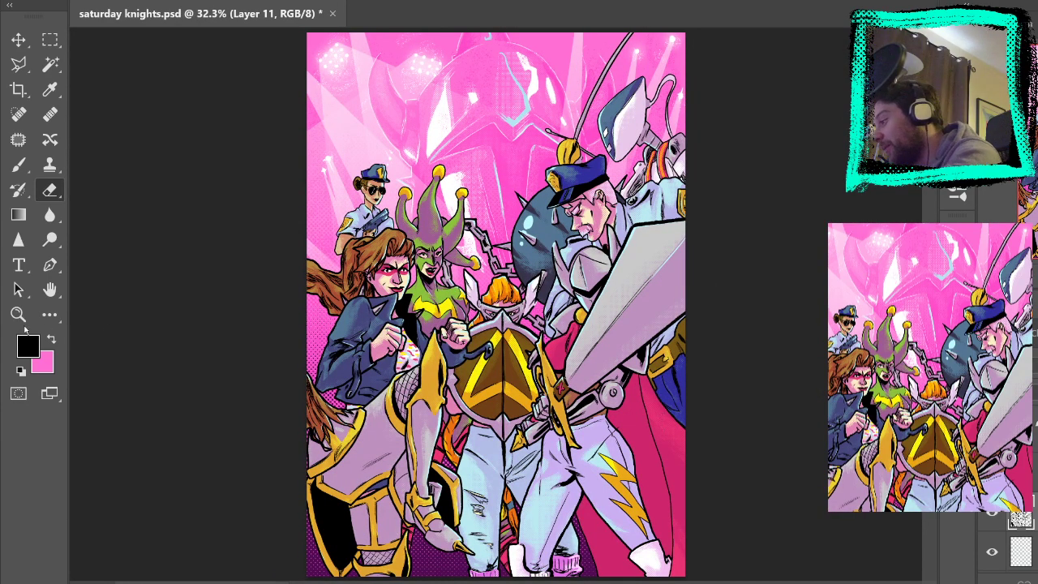
key(z)
click(535, 328)
click(537, 330)
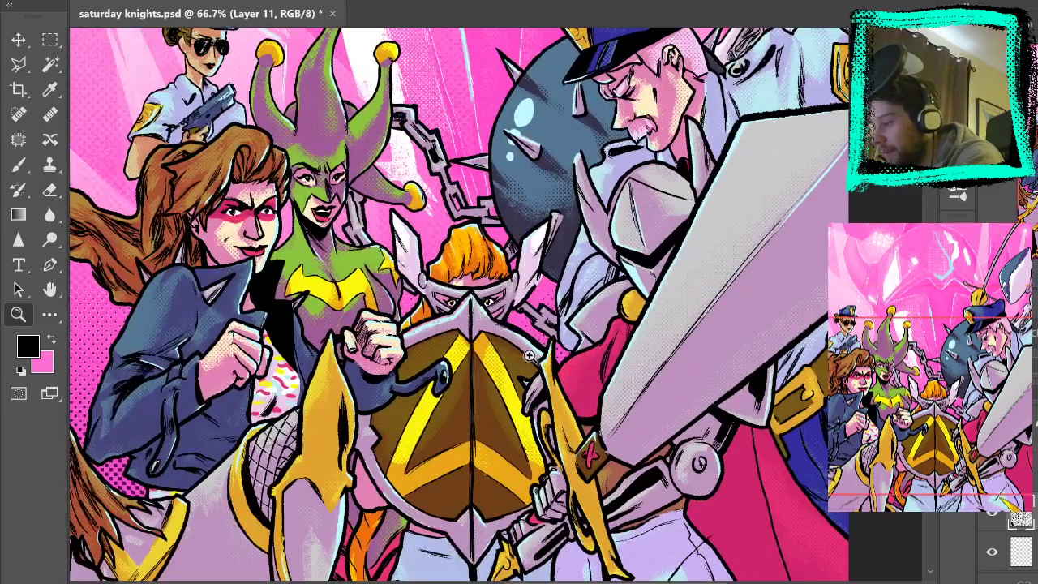
click(537, 330)
click(537, 330)
drag(554, 485, 511, 403)
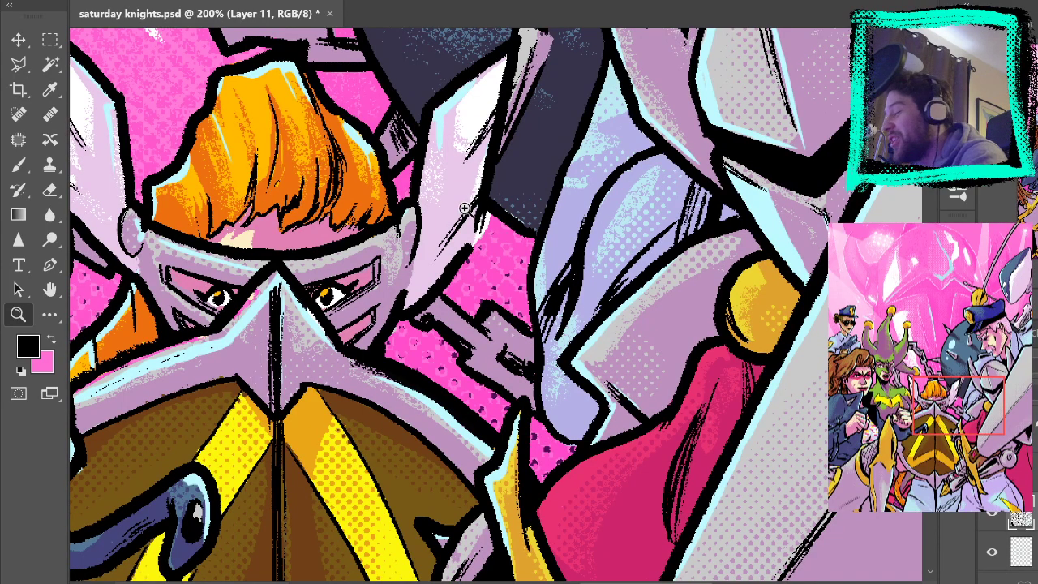
drag(529, 407, 351, 204)
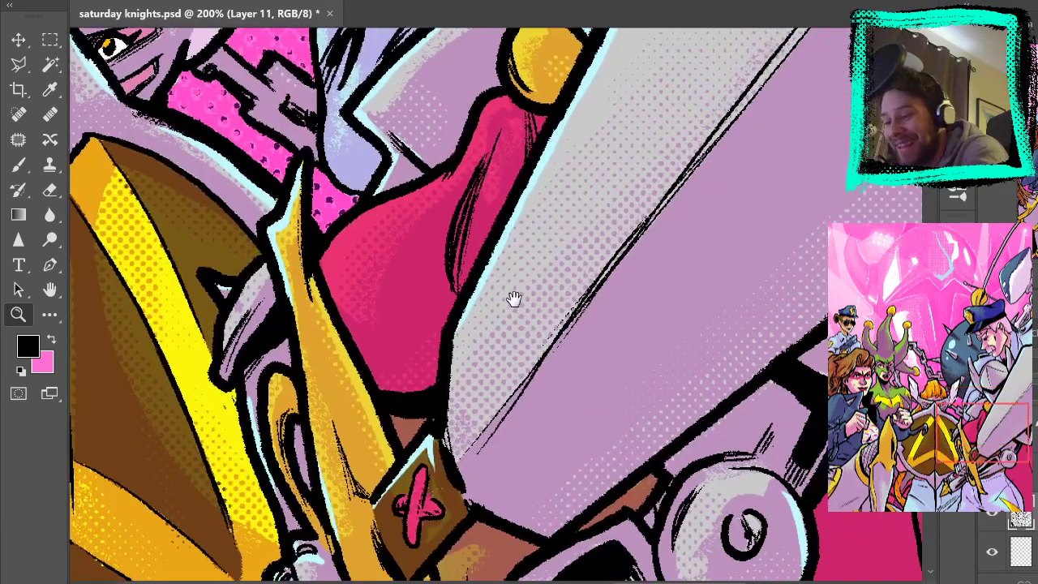
drag(512, 296, 635, 378)
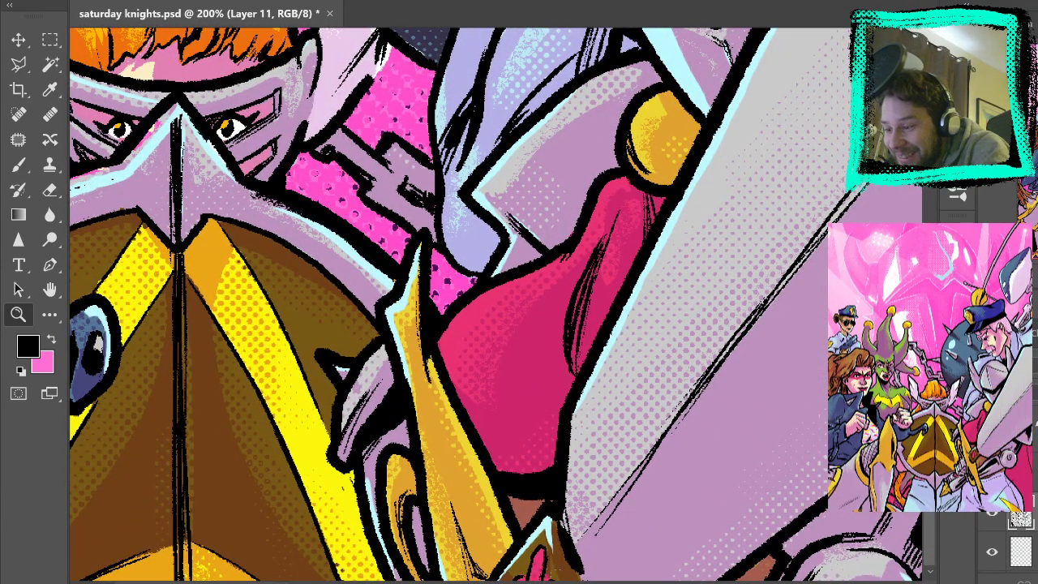
Find the characters' shading layer and hide and show it to compare the artwork with and without shading
scroll(1008, 535, up, 1)
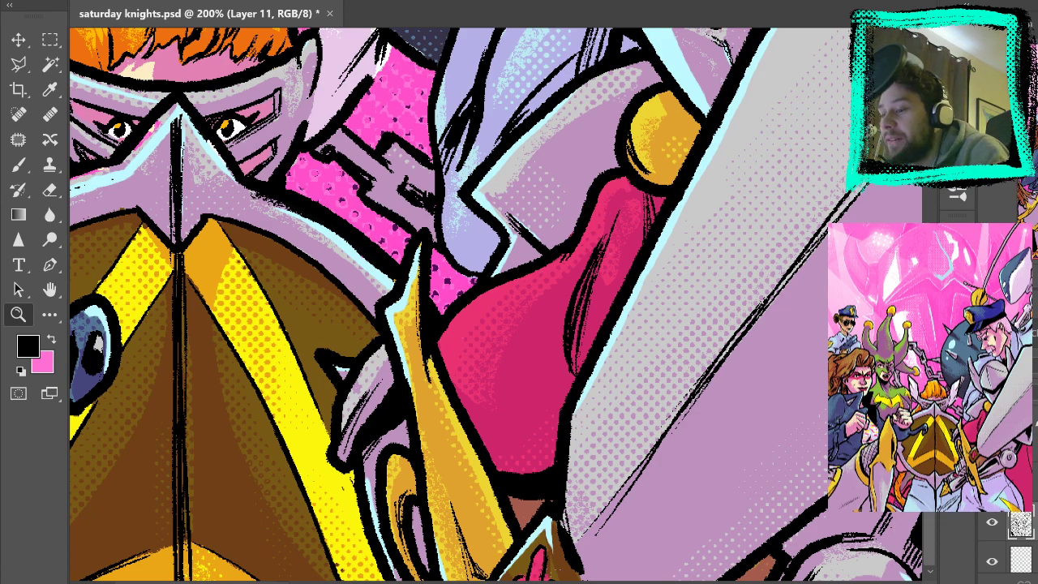
scroll(1006, 544, down, 10)
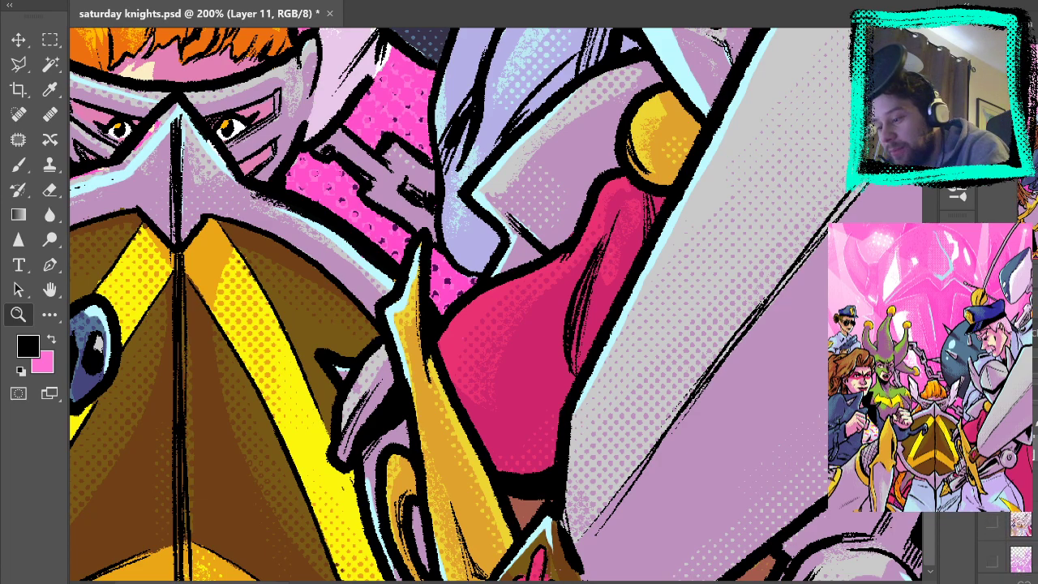
scroll(1006, 544, up, 2)
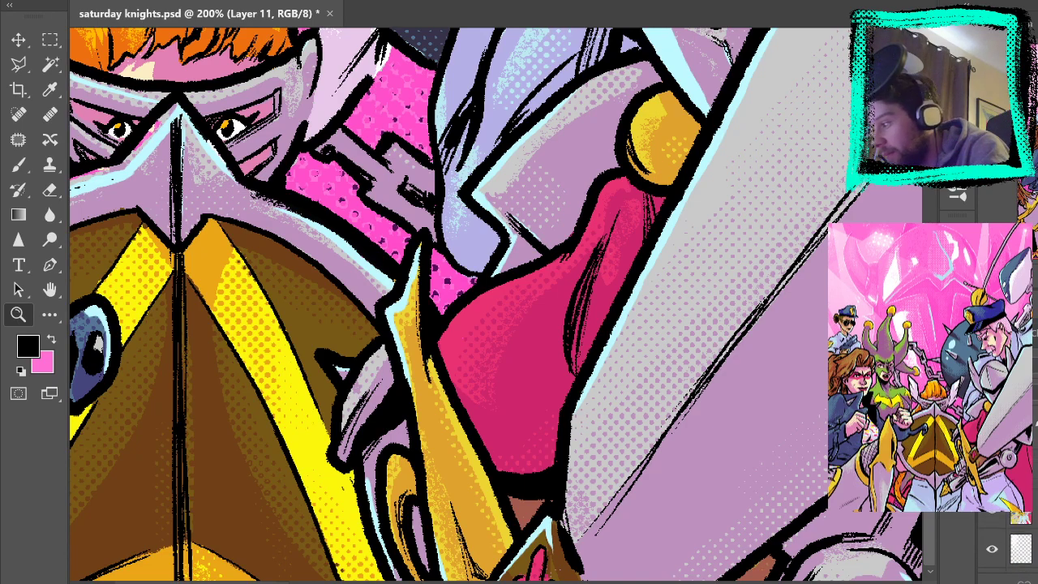
click(992, 508)
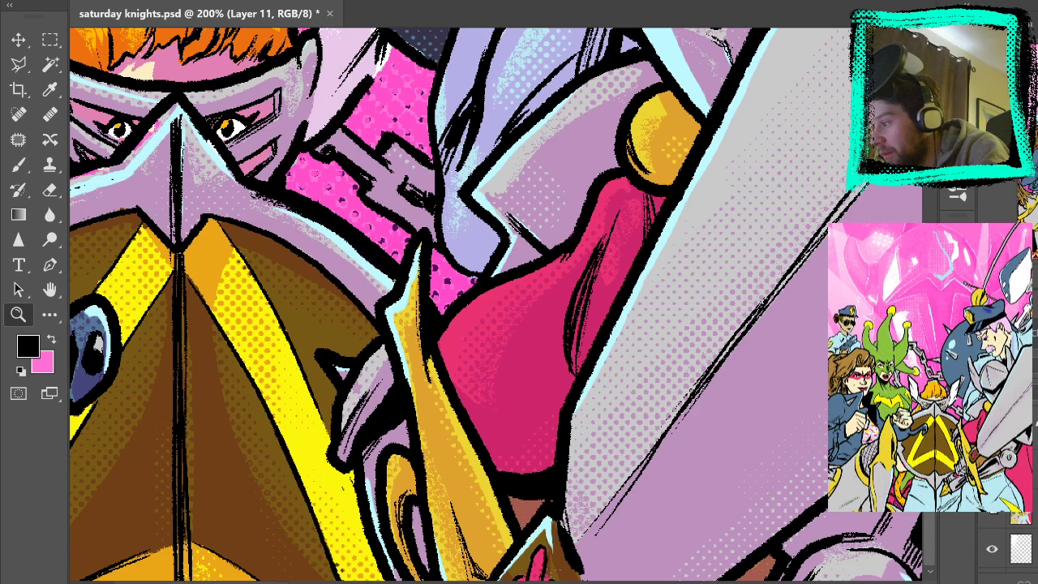
click(993, 508)
click(1003, 513)
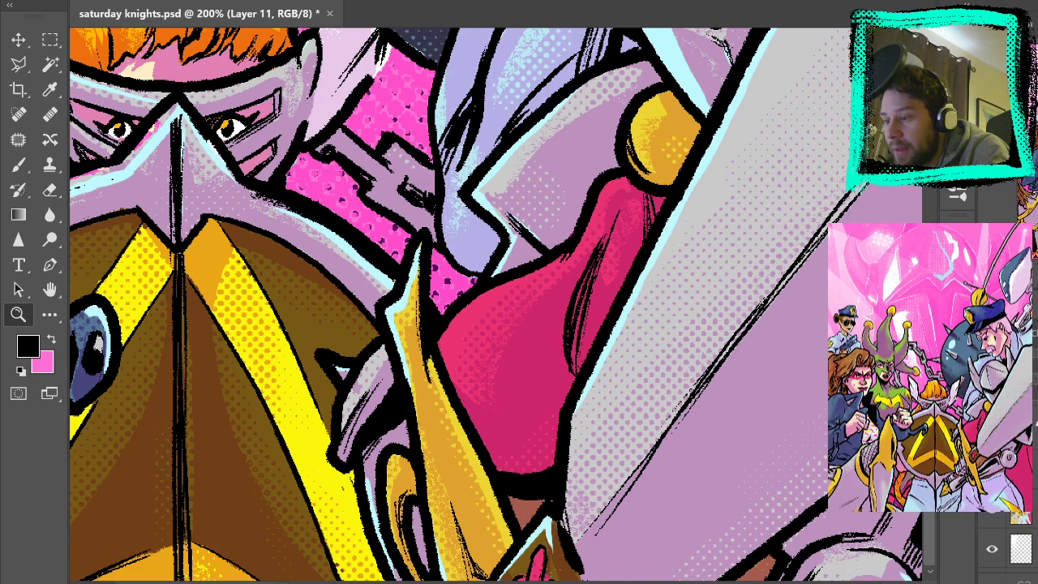
scroll(1020, 543, up, 1)
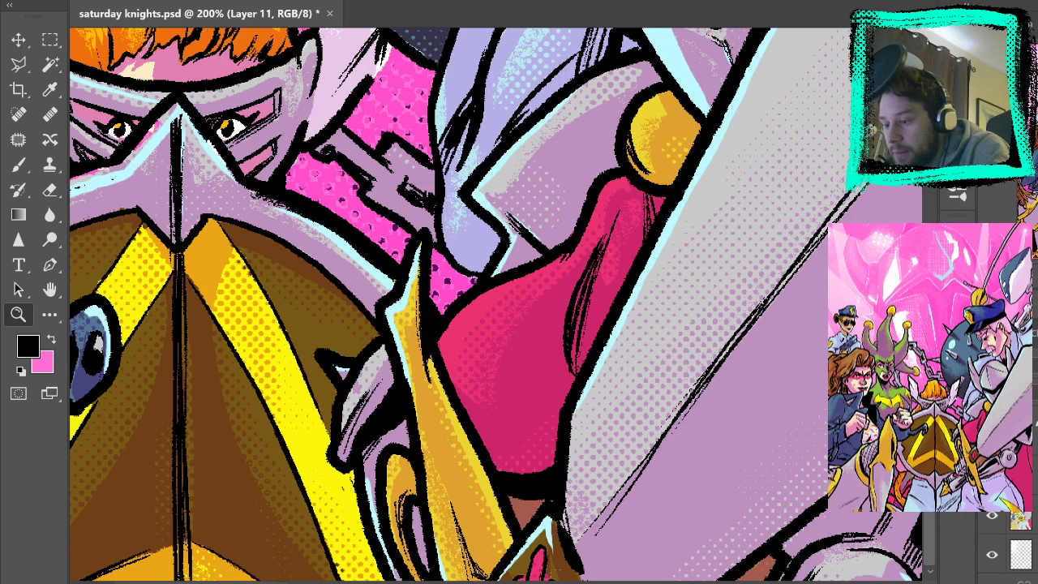
scroll(1006, 539, up, 1)
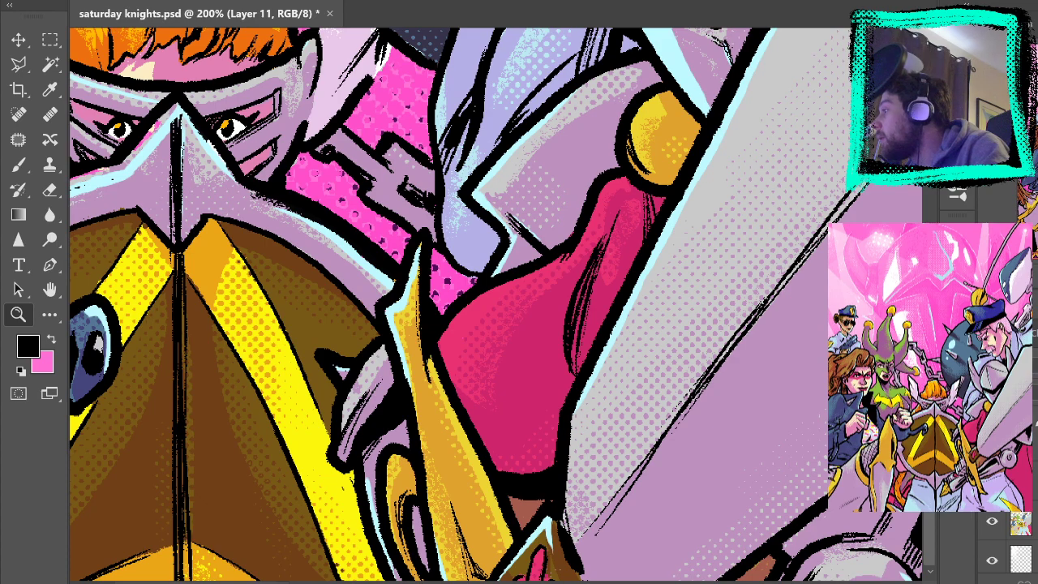
scroll(1006, 539, up, 1)
scroll(1005, 539, up, 1)
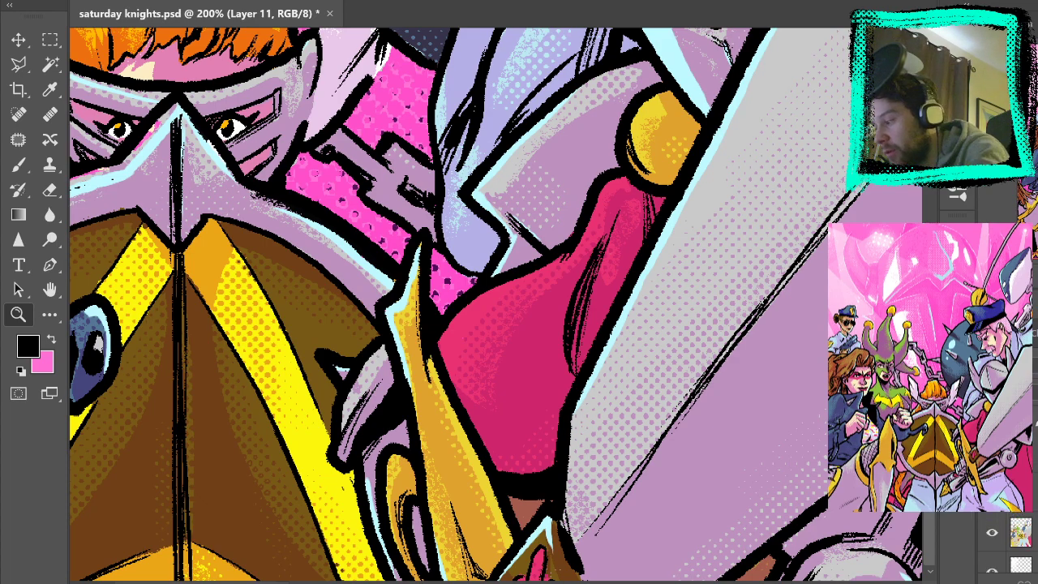
Save the Saturday Knights document and close it
key(b)
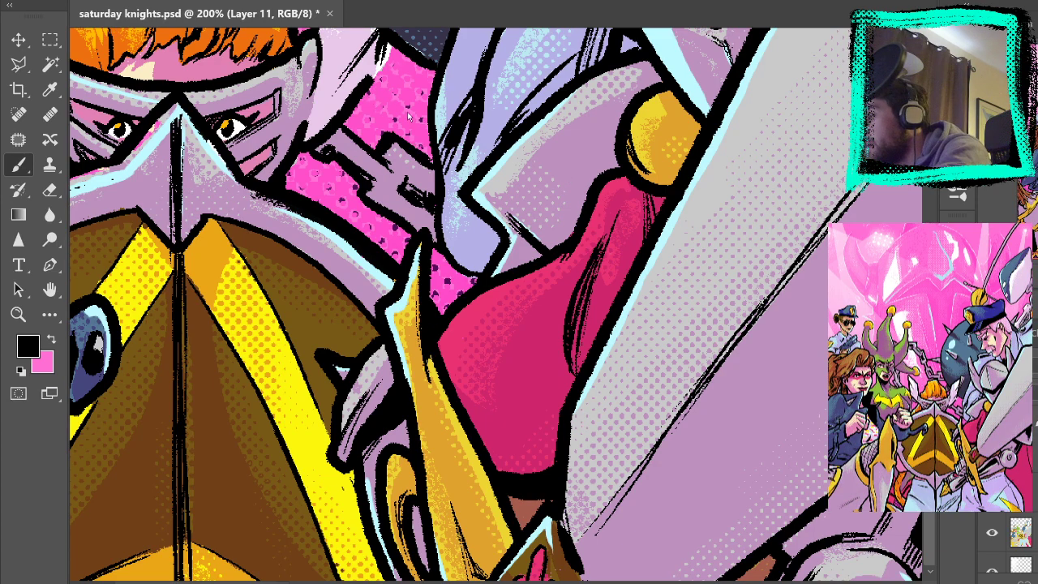
key(ctrl+0)
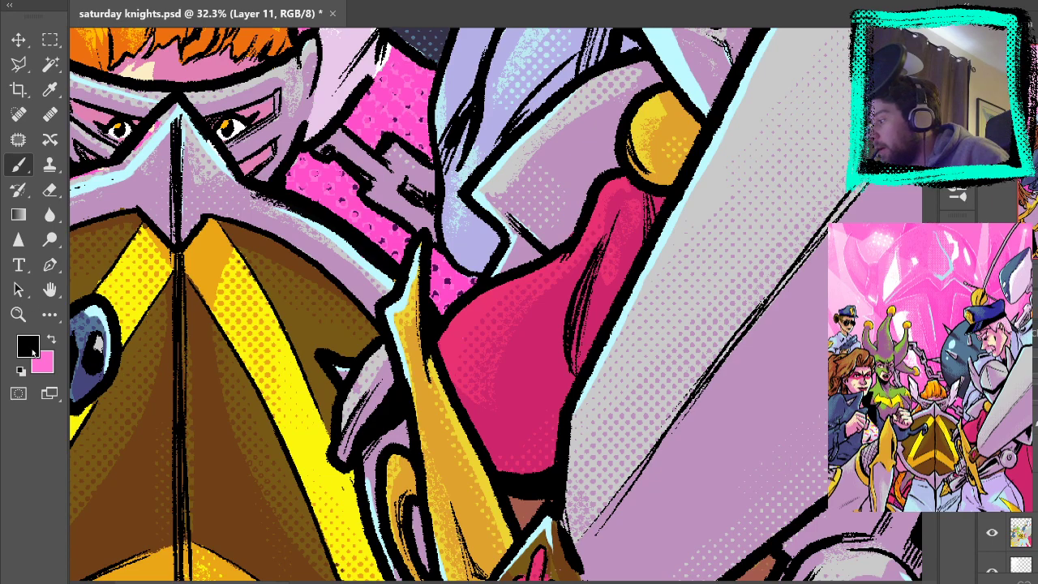
click(52, 285)
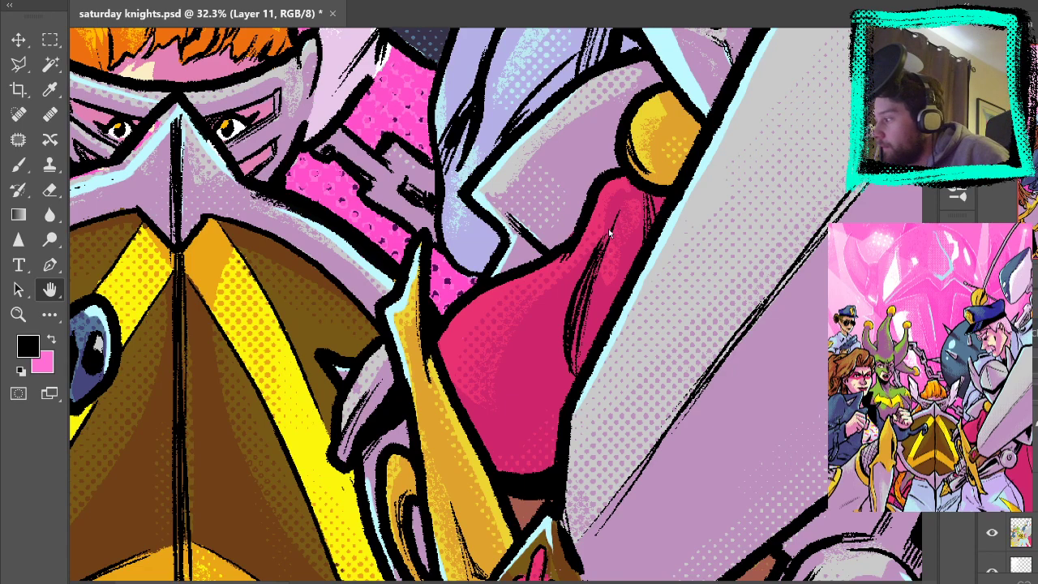
key(ctrl+s)
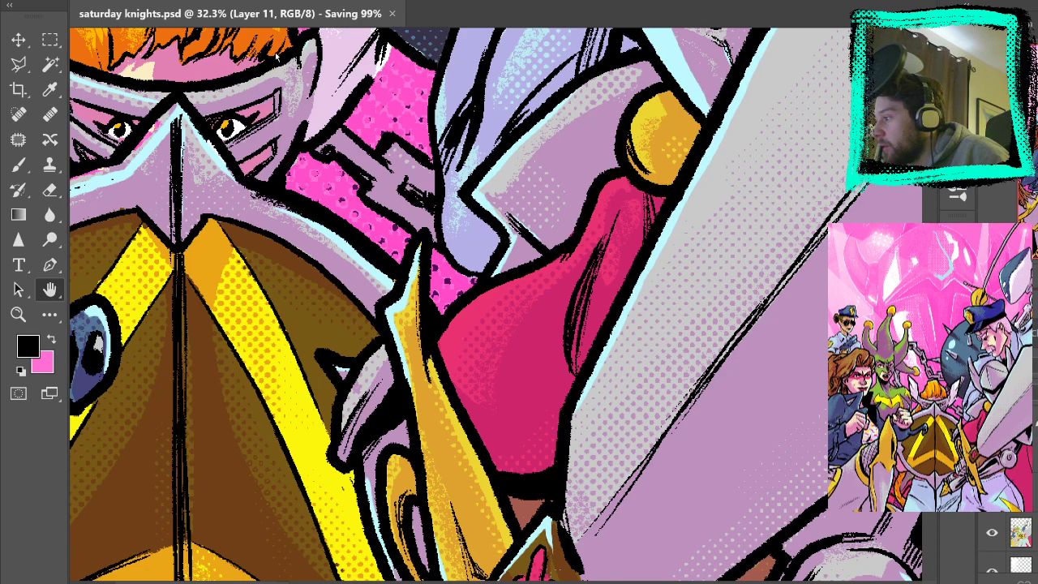
key(ctrl+w)
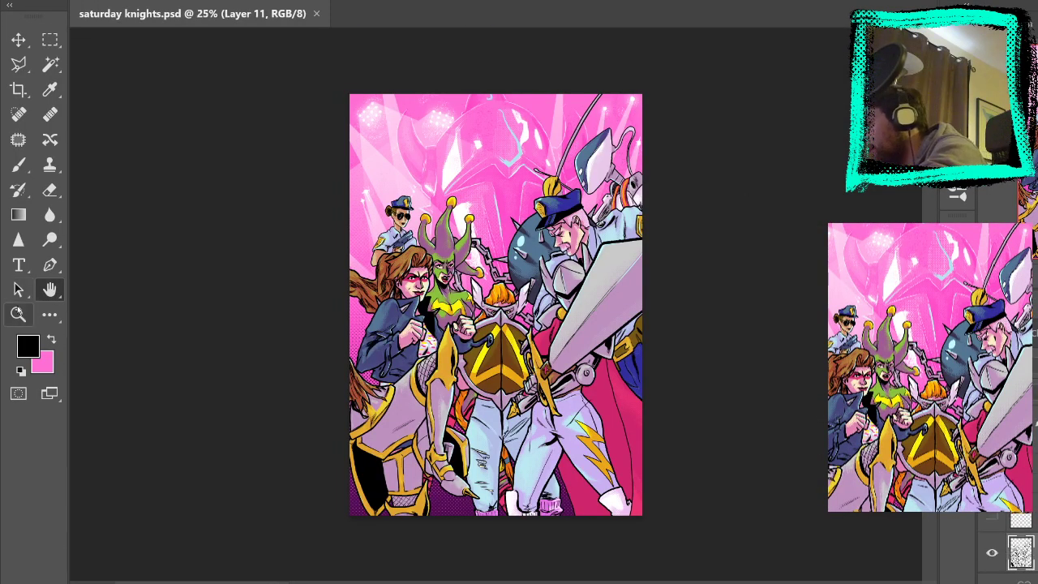
Hide and show the light-blue edge highlights layer while inspecting the shield and the masked knight at 200% zoom
key(z)
click(493, 421)
click(494, 421)
click(493, 421)
click(503, 409)
click(515, 402)
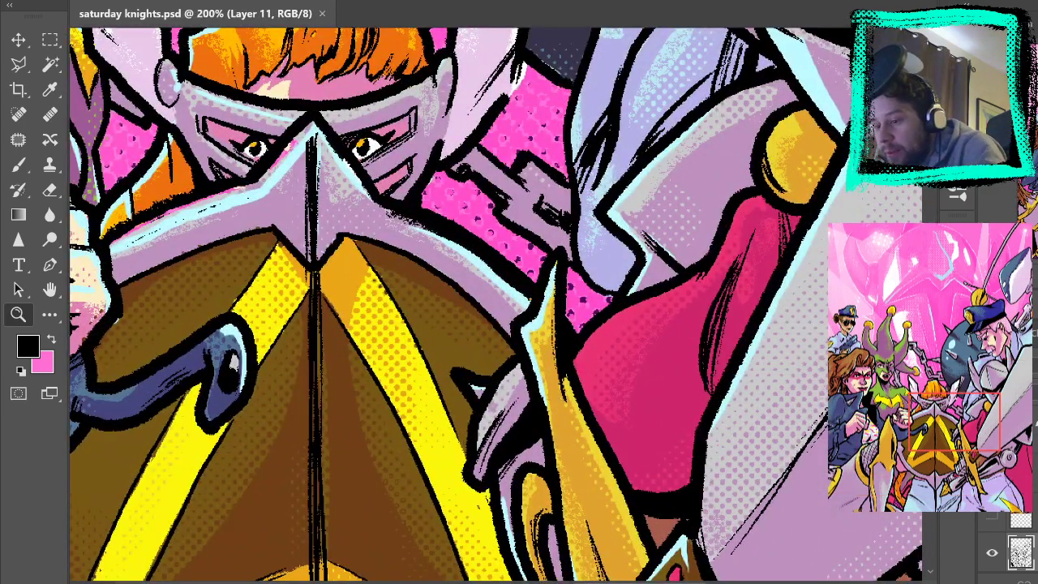
scroll(1005, 536, up, 8)
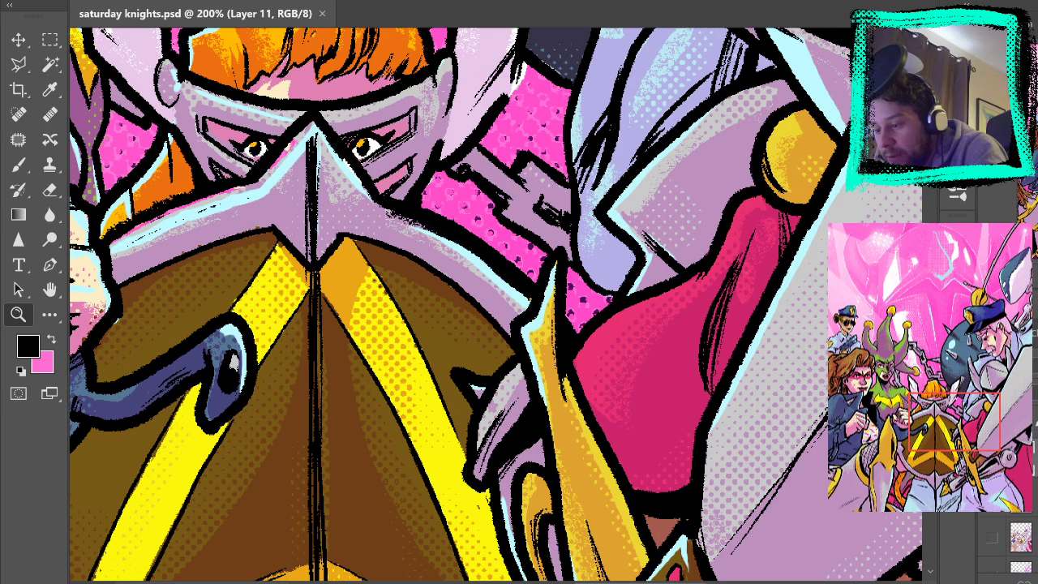
click(991, 508)
click(991, 513)
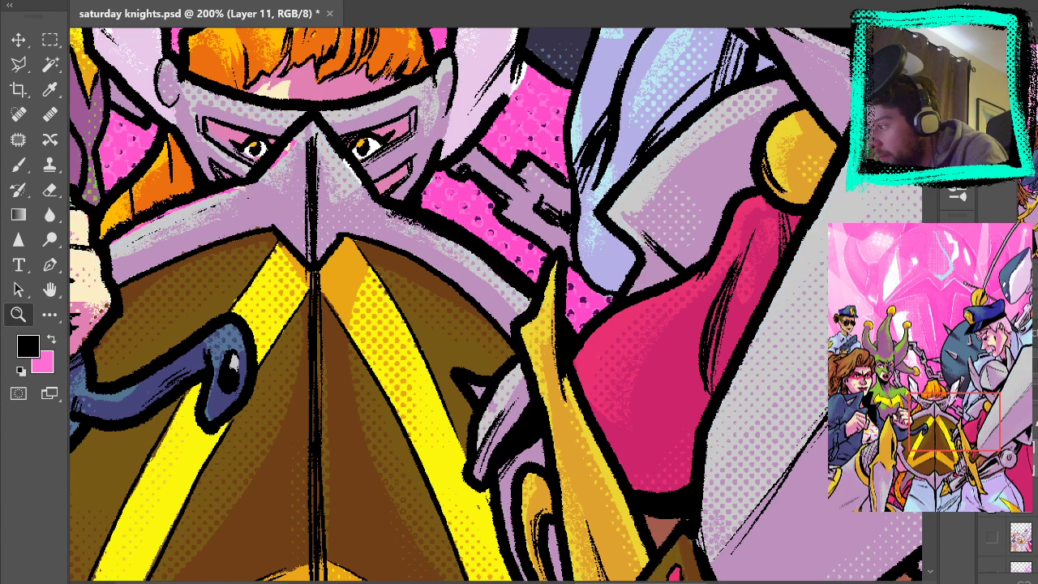
click(992, 512)
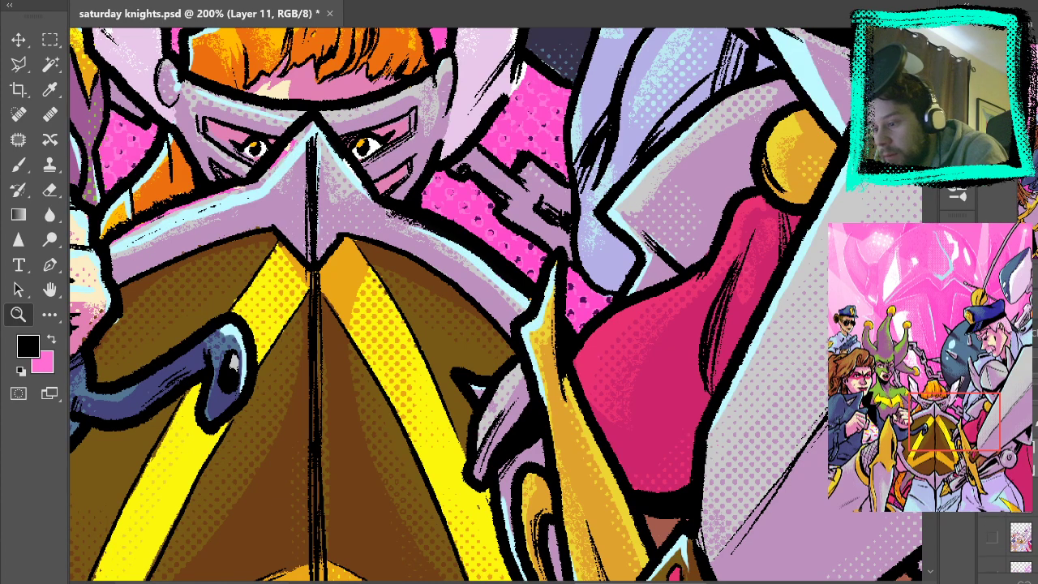
Toggle the characters' shading layer off and on to check its effect on the illustration
scroll(1006, 539, down, 10)
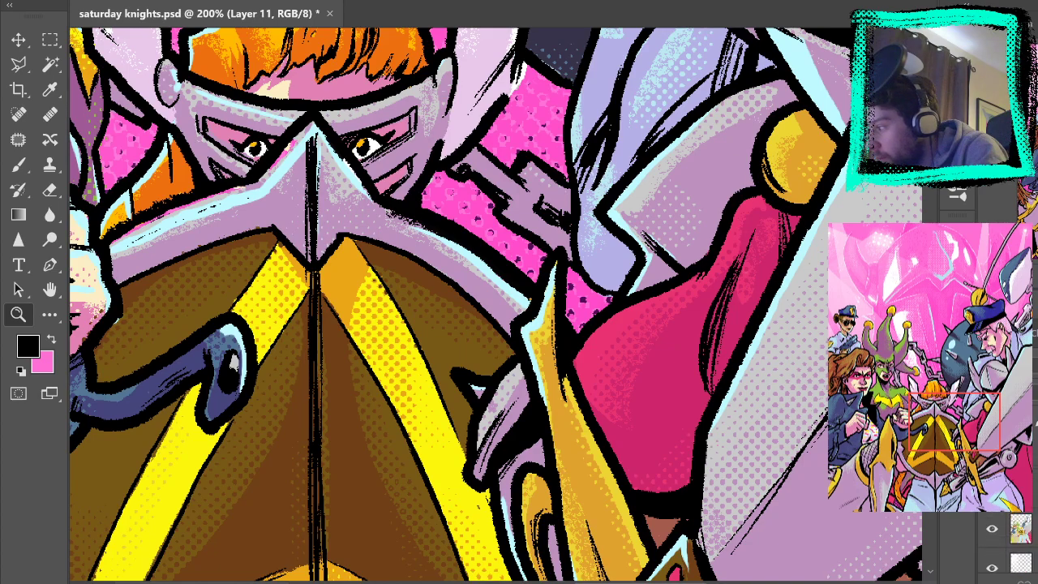
click(992, 493)
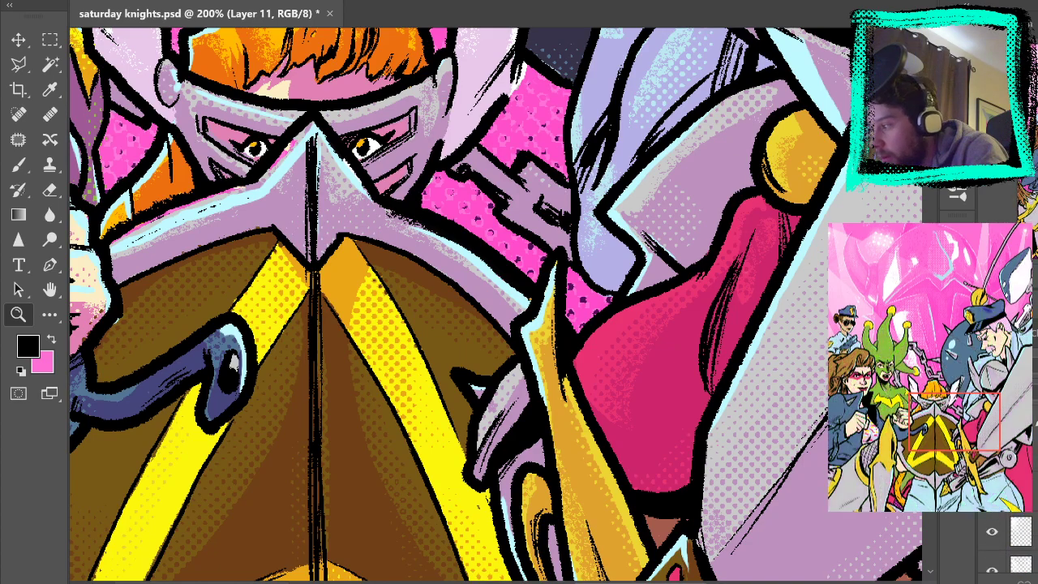
click(992, 493)
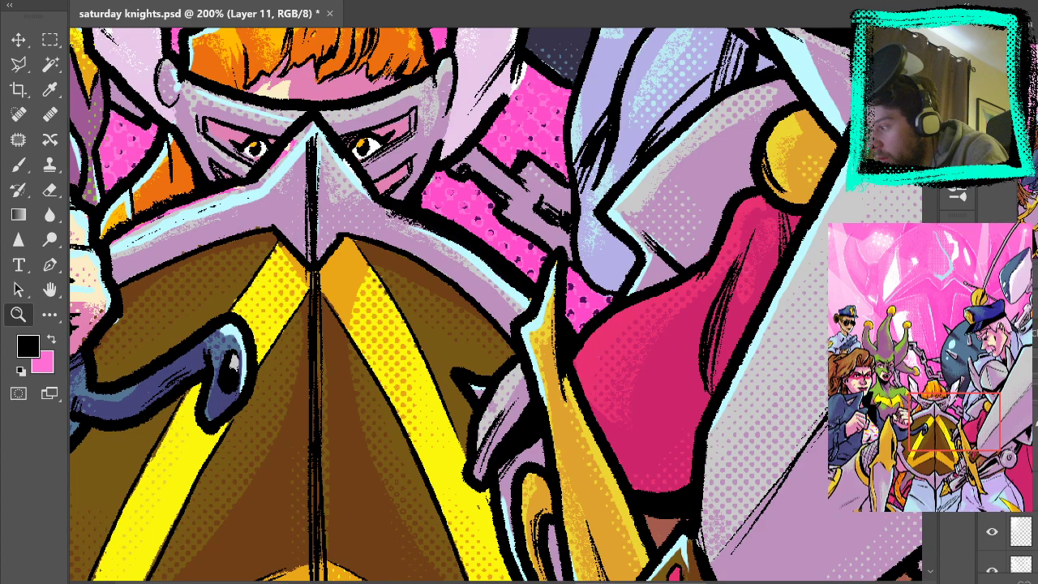
click(992, 493)
click(992, 493)
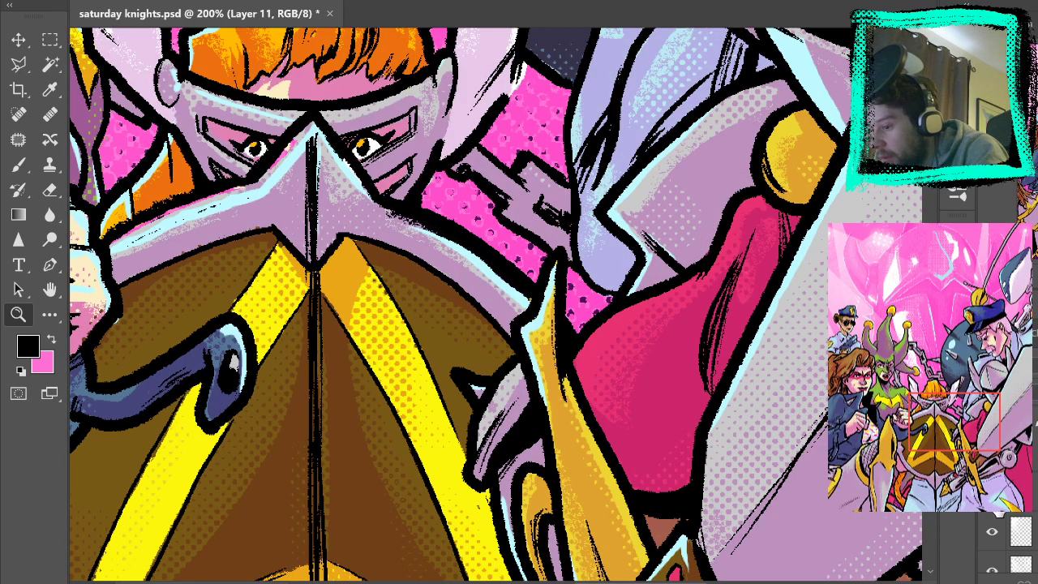
Hide the line art and toggle the shading layer to inspect the colours beneath it around the shield
click(996, 511)
click(992, 532)
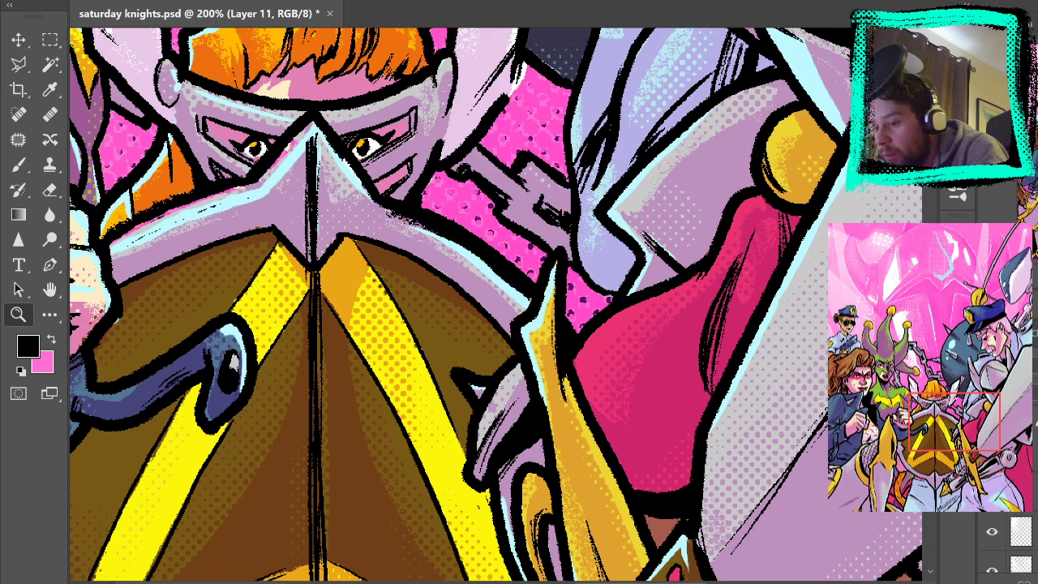
click(996, 516)
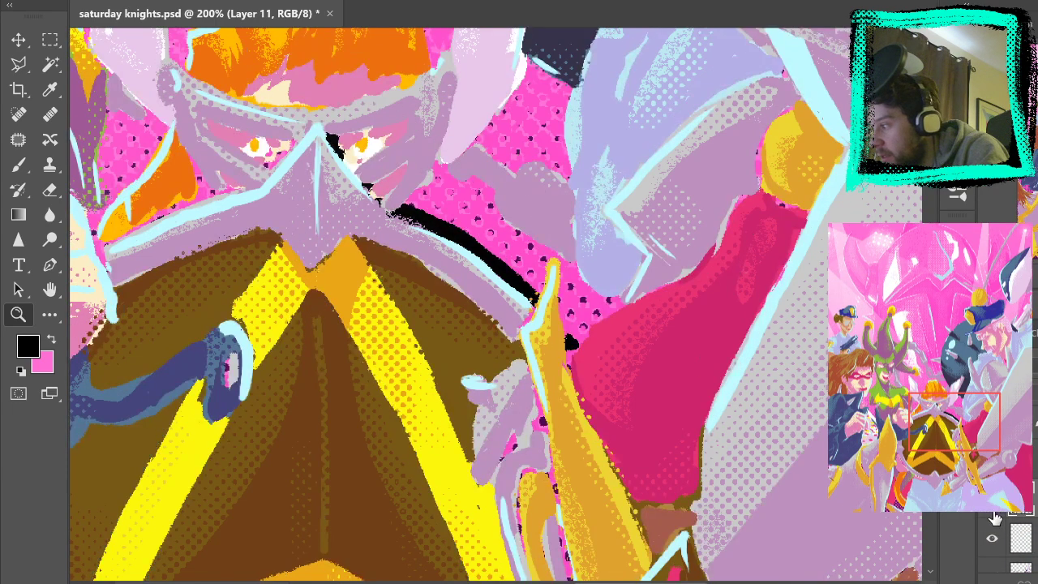
scroll(1002, 564, down, 3)
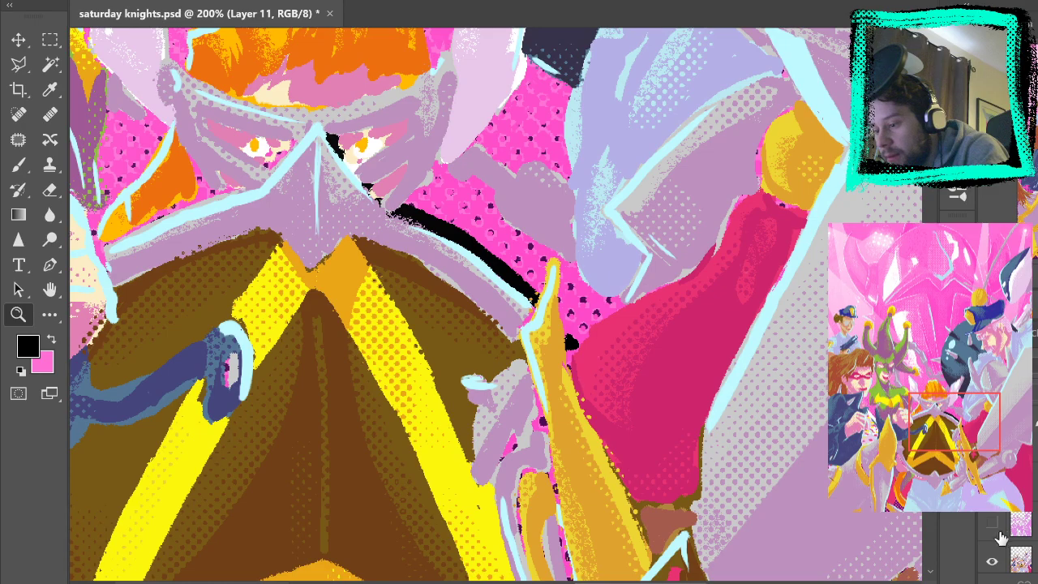
click(991, 561)
click(992, 561)
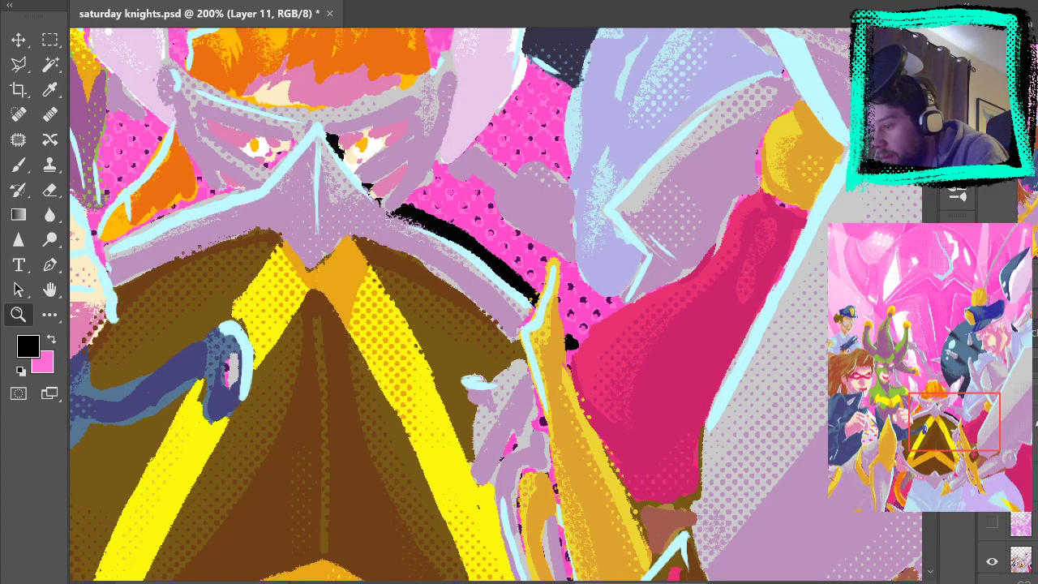
click(992, 520)
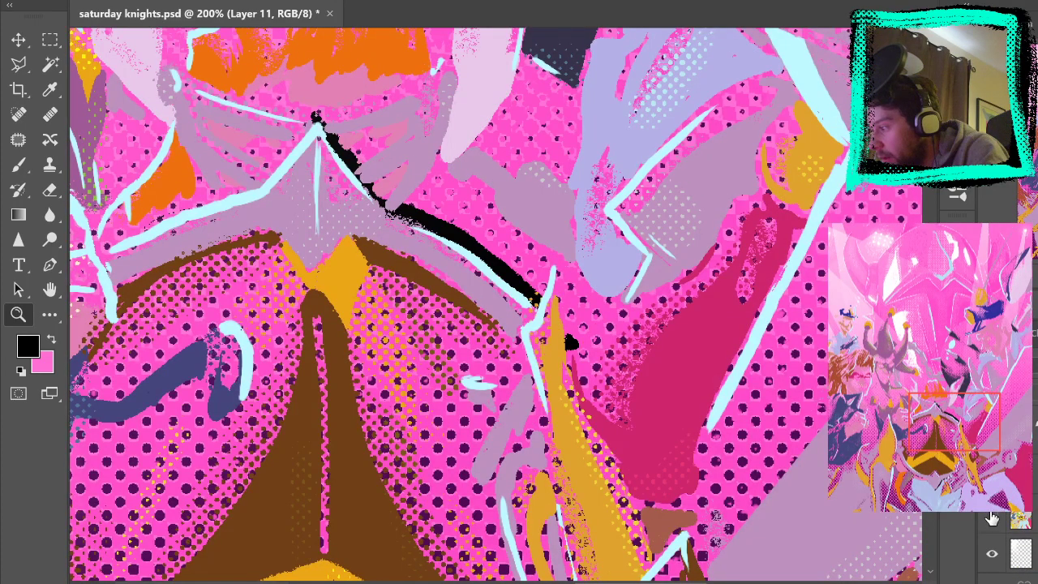
click(992, 519)
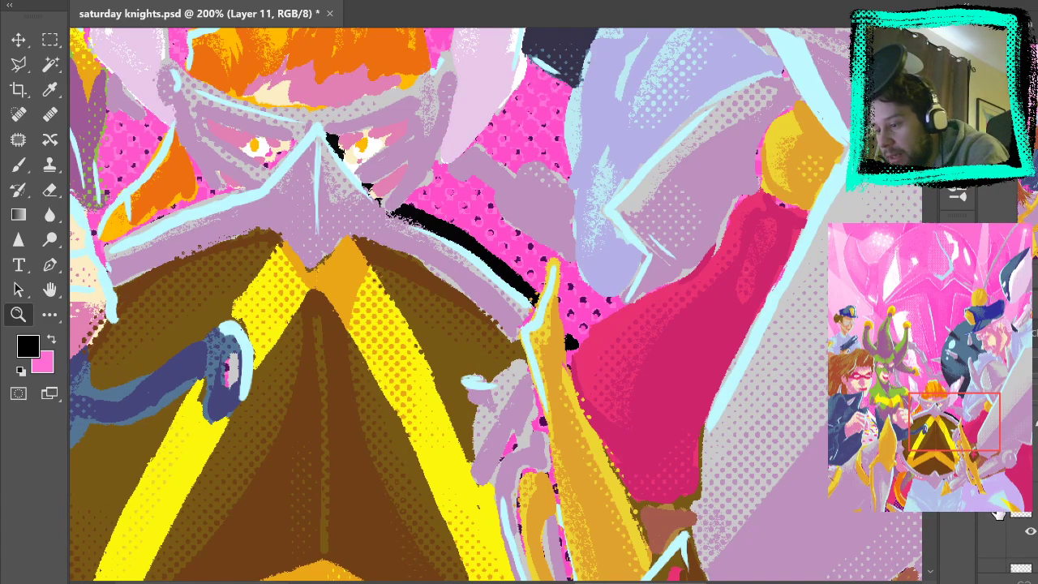
Toggle individual layers to find the one holding the stray black strokes beside the shield's upper right edge
click(996, 511)
click(996, 511)
click(997, 494)
click(996, 494)
scroll(996, 519, down, 2)
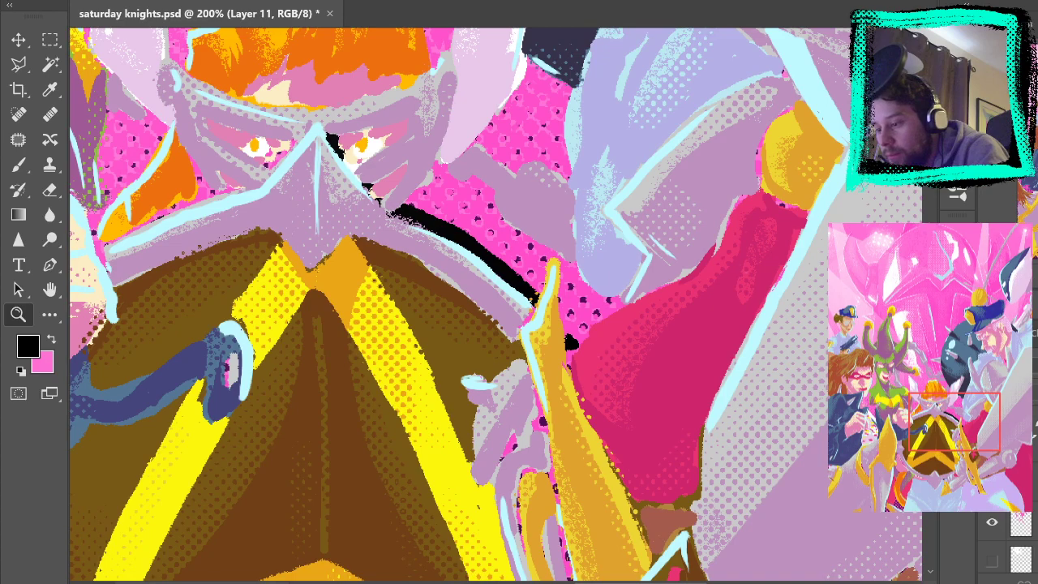
click(995, 490)
click(995, 490)
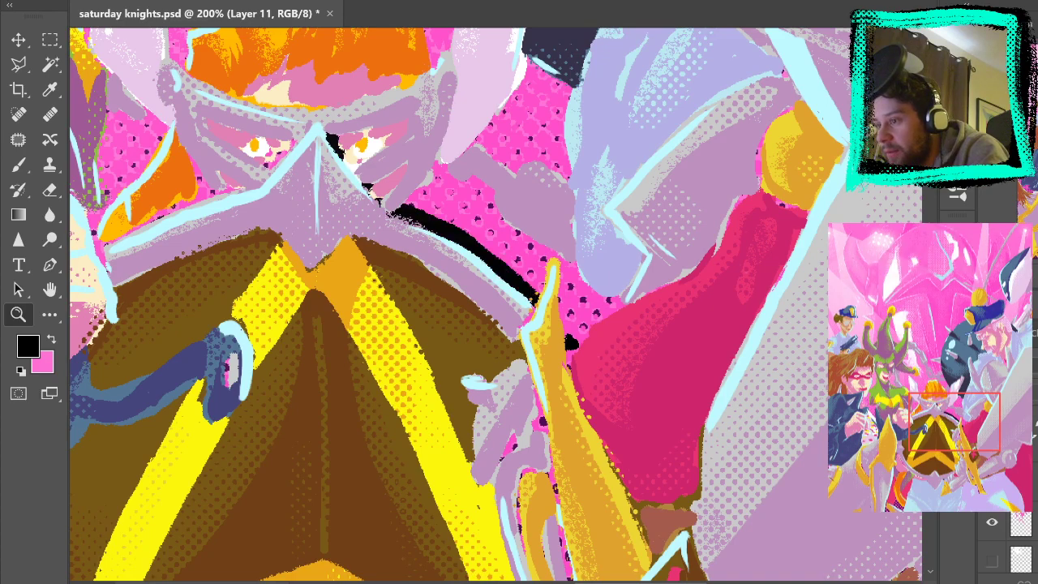
click(996, 490)
Erase the stray black strokes along the shield's upper right edge and beside the golden blade on Layer 19
click(1027, 487)
click(995, 489)
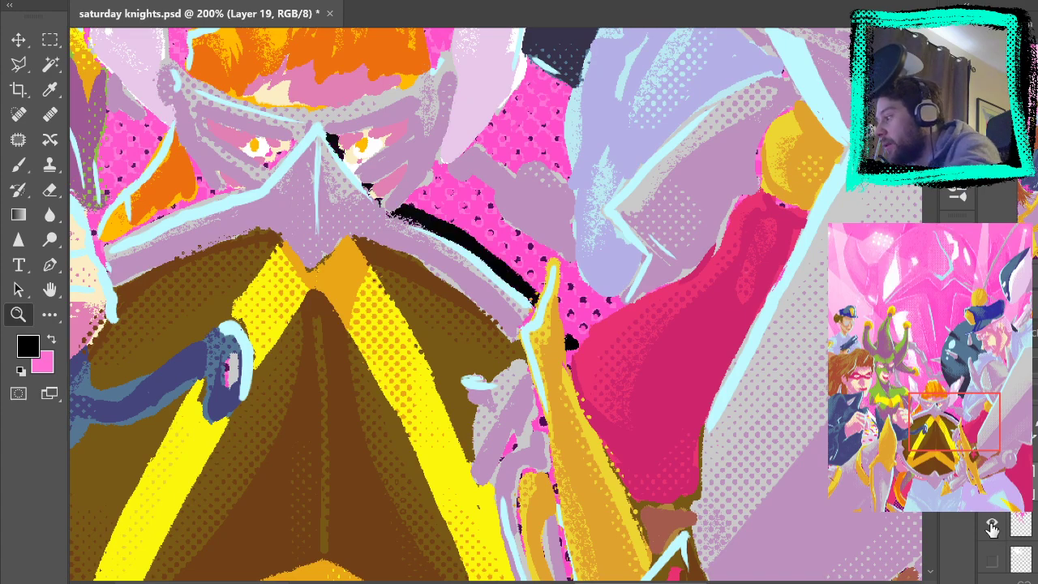
click(19, 215)
click(49, 190)
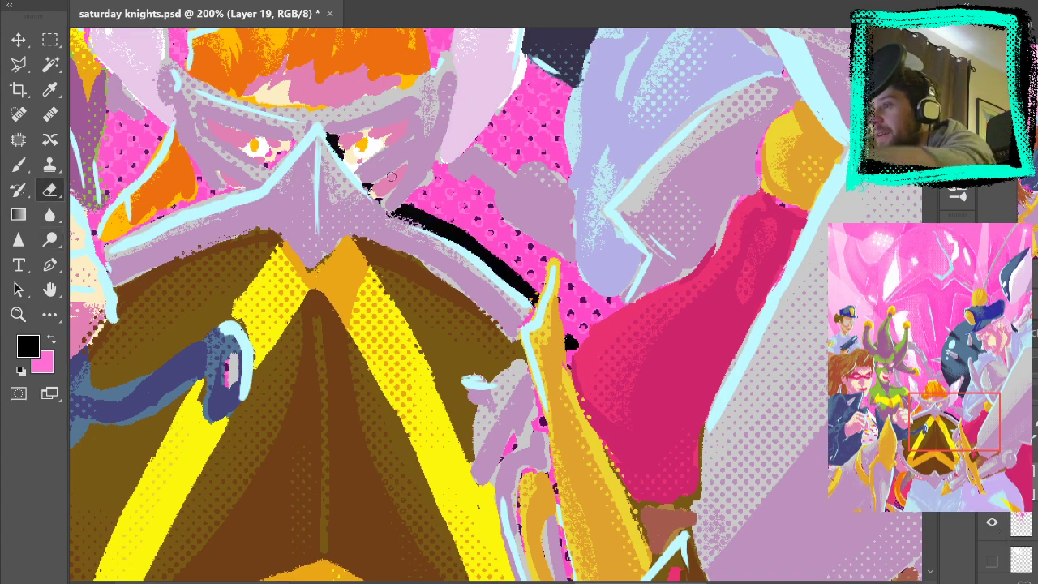
mouse_move(364, 184)
mouse_down()
mouse_move(334, 140)
mouse_move(386, 202)
mouse_move(490, 261)
mouse_move(535, 305)
mouse_up()
drag(448, 211, 574, 354)
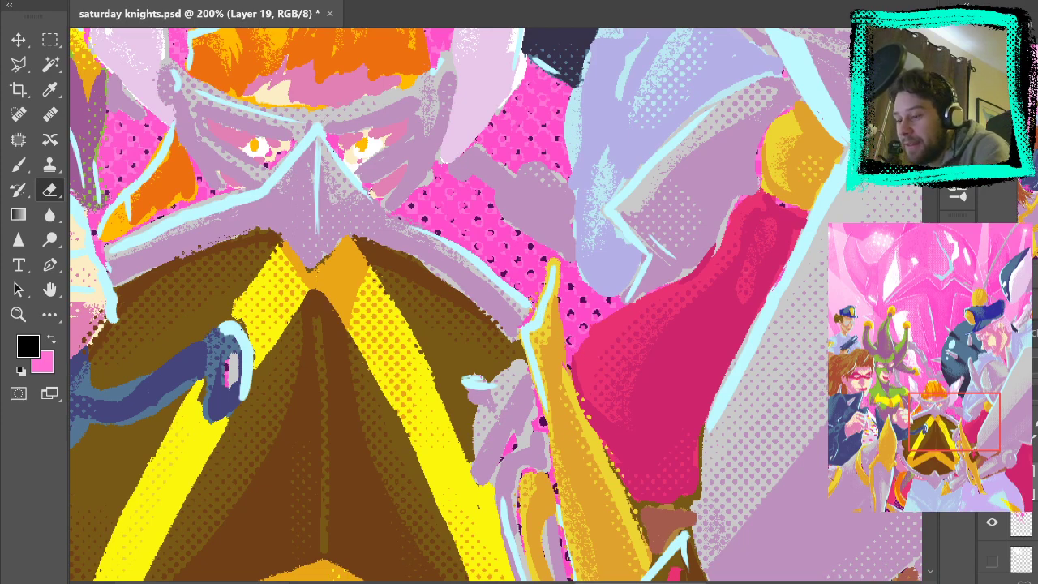
Find the line art layer in the layer stack and make it visible again
scroll(1020, 545, down, 5)
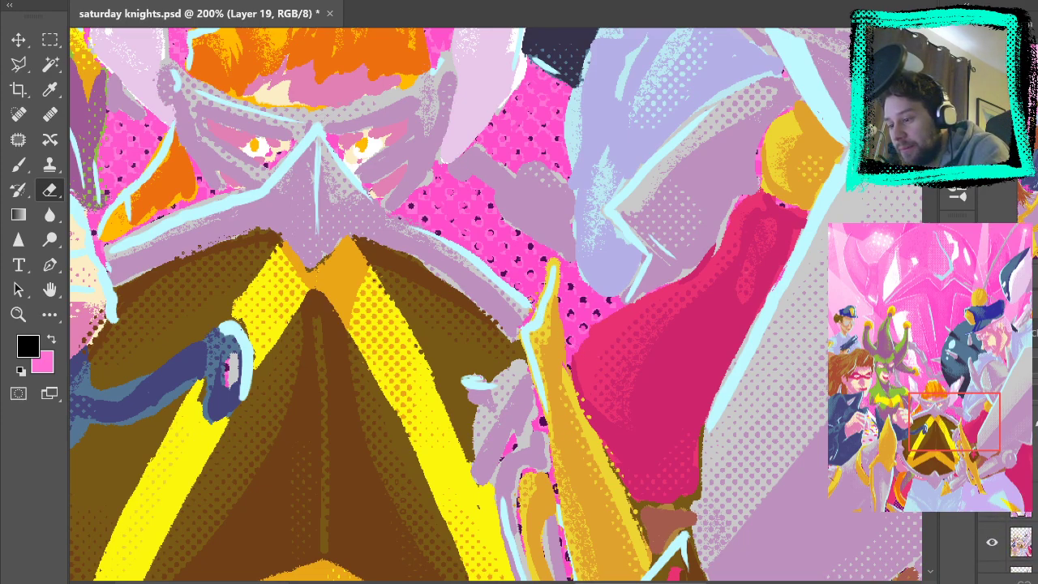
scroll(1020, 545, up, 5)
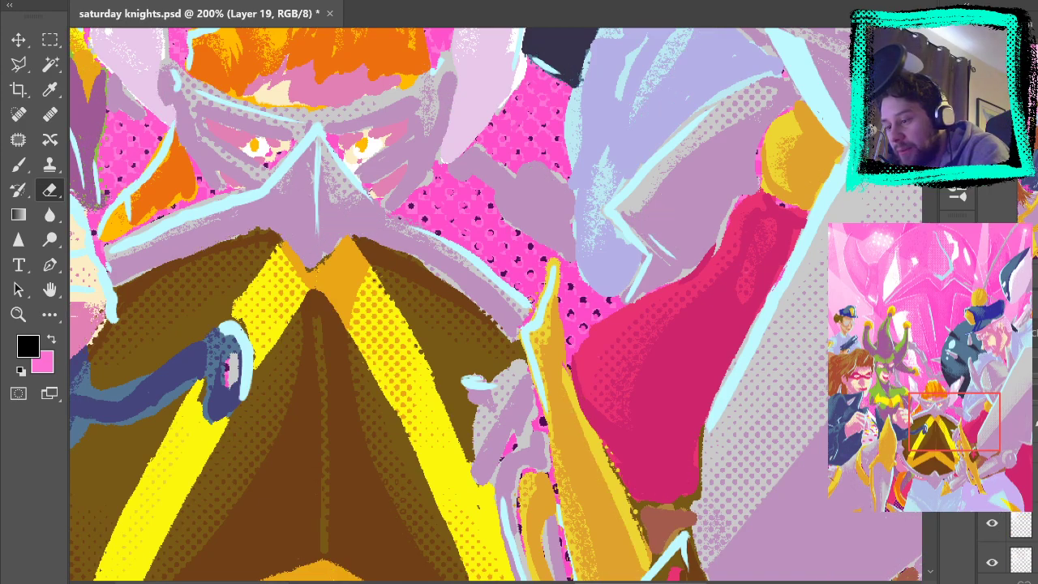
scroll(1021, 545, down, 5)
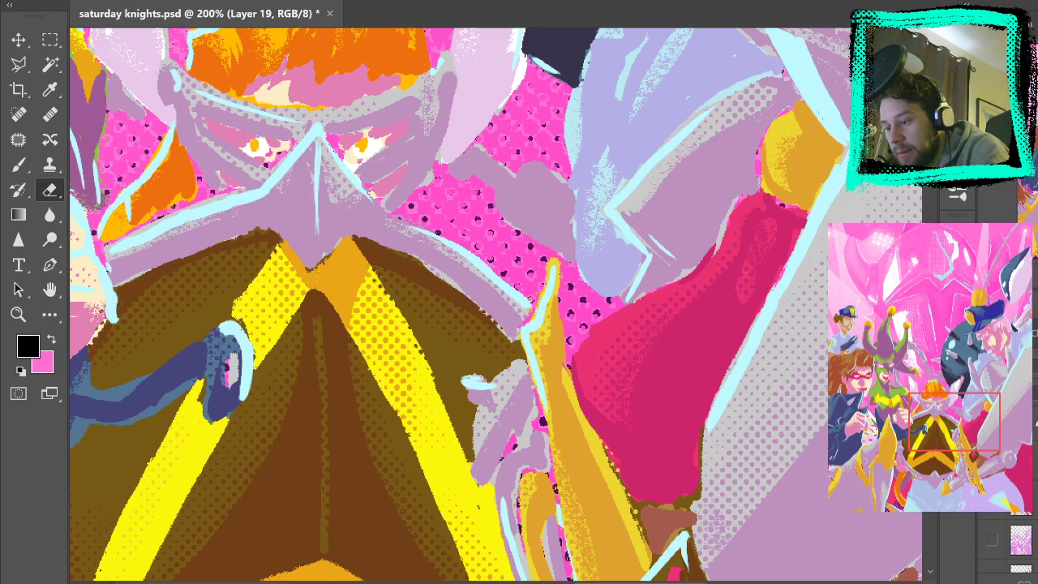
click(992, 525)
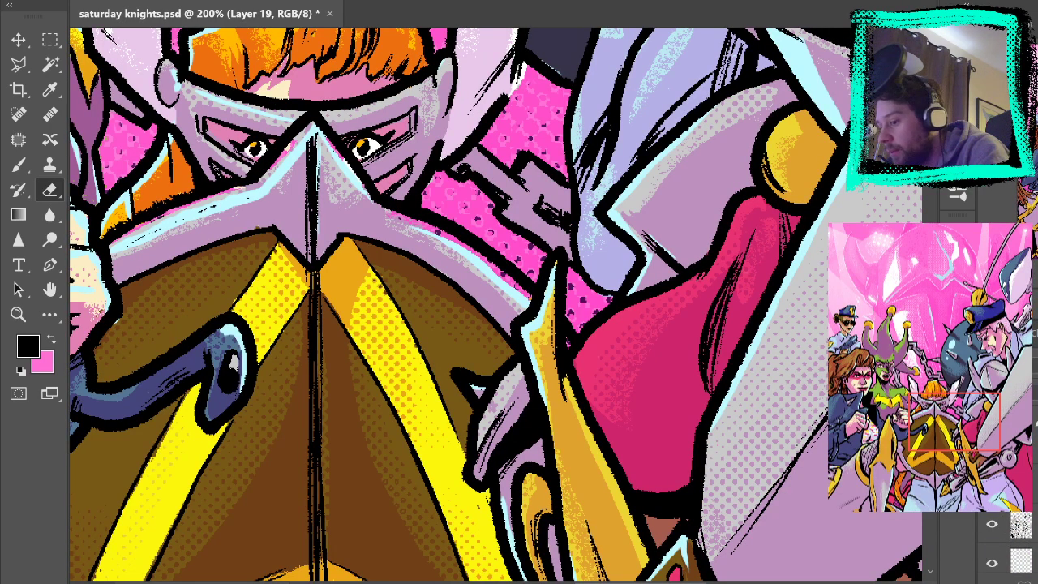
Erase the light-blue highlight along the shield's upper left rim on Layer 22
scroll(1006, 544, up, 1)
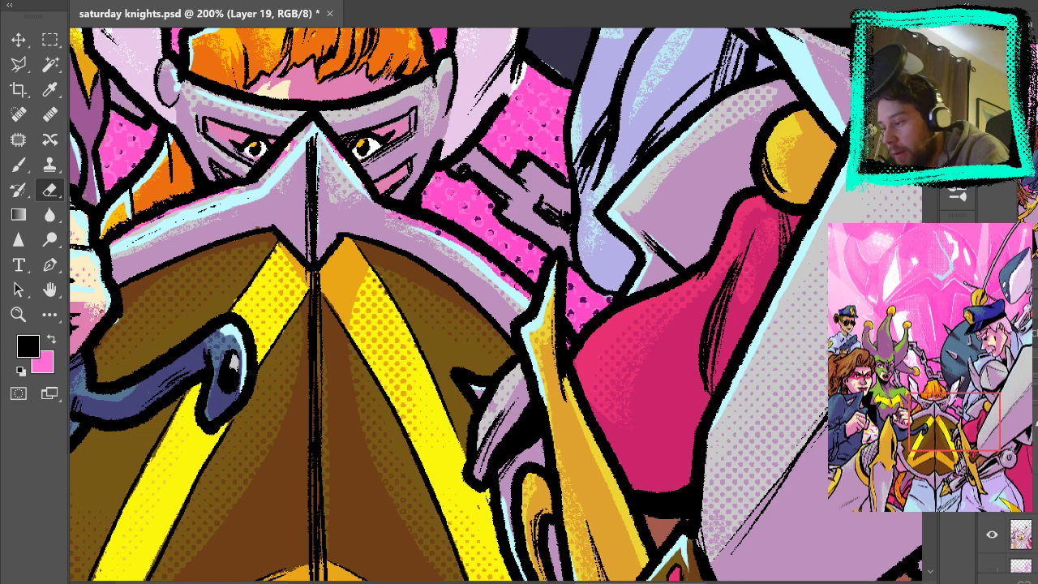
click(1031, 505)
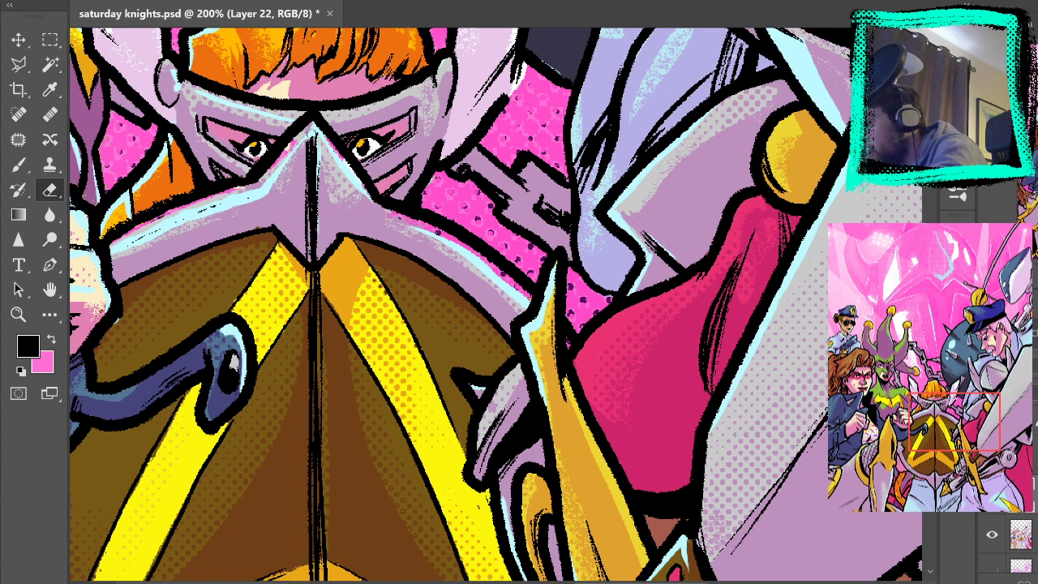
mouse_move(290, 154)
mouse_down()
mouse_move(206, 232)
mouse_move(190, 203)
mouse_move(139, 256)
mouse_up()
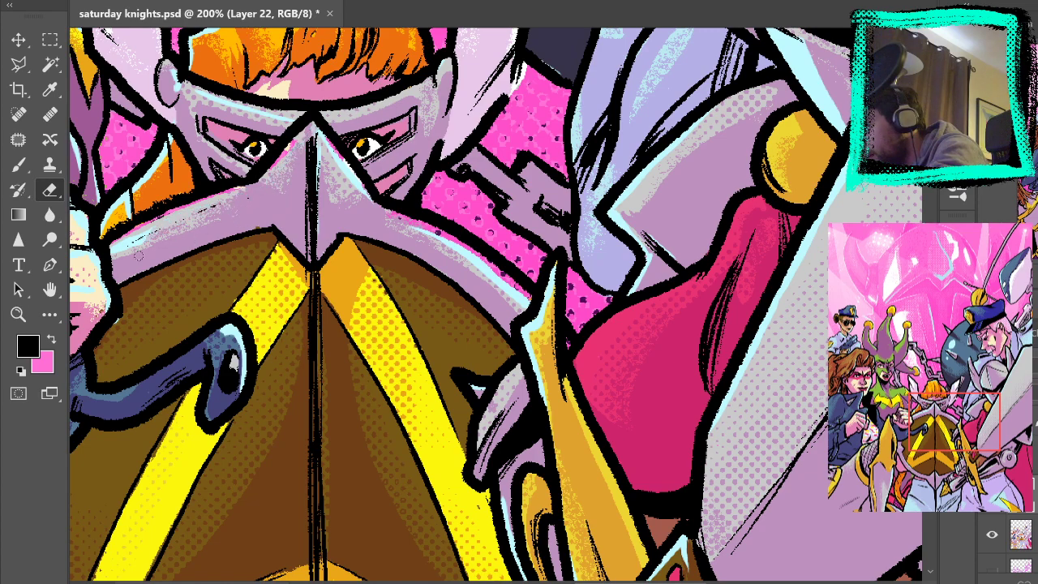
Sample the light blue and brush a clean highlight along the shield's upper rim on both sides of the peak
click(18, 165)
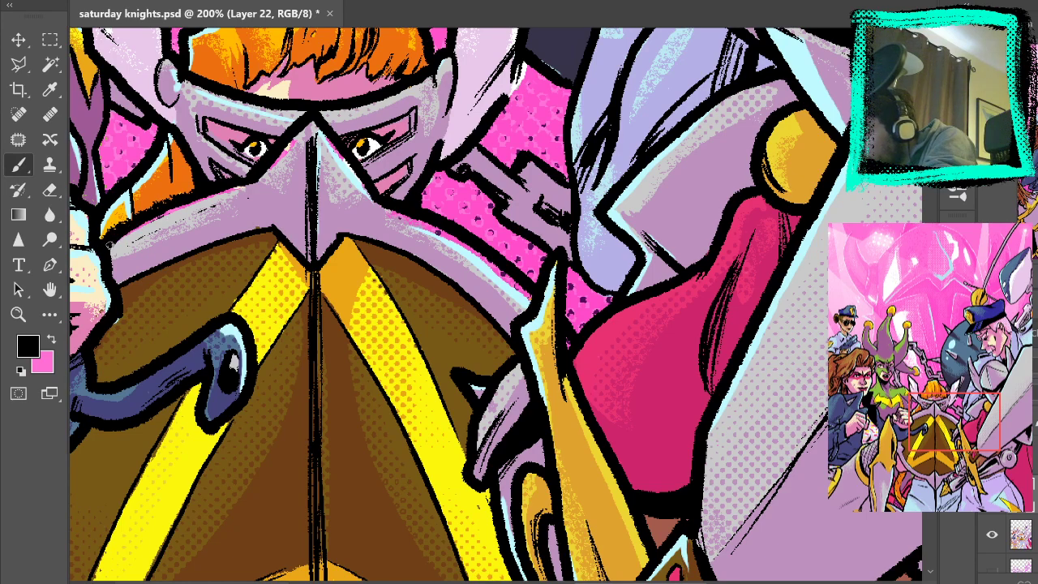
alt+click(131, 192)
alt+click(131, 188)
drag(107, 249, 226, 191)
drag(163, 217, 136, 230)
mouse_move(230, 189)
mouse_down()
mouse_move(258, 182)
mouse_move(310, 128)
mouse_up()
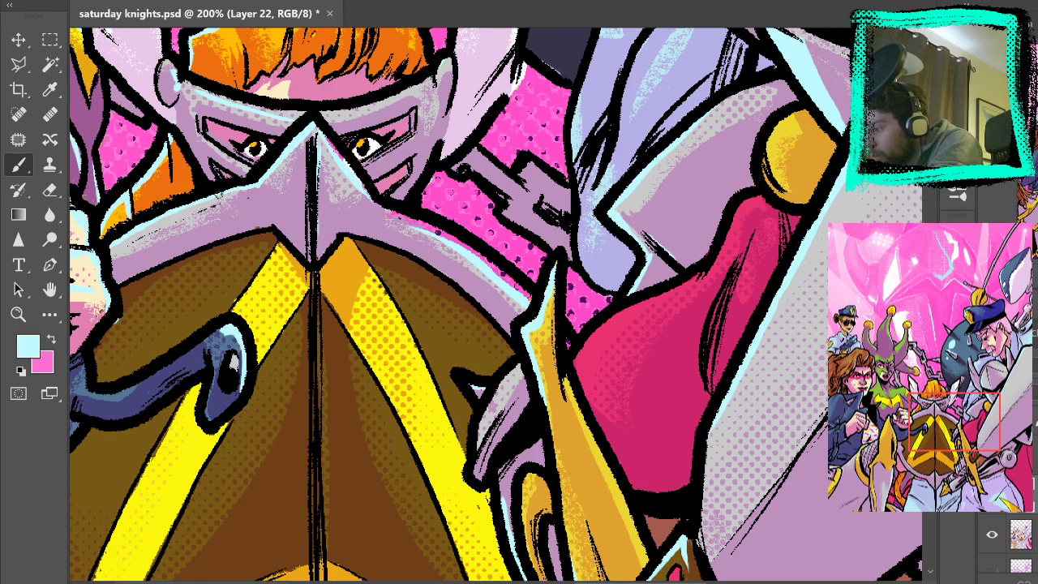
drag(223, 194, 248, 186)
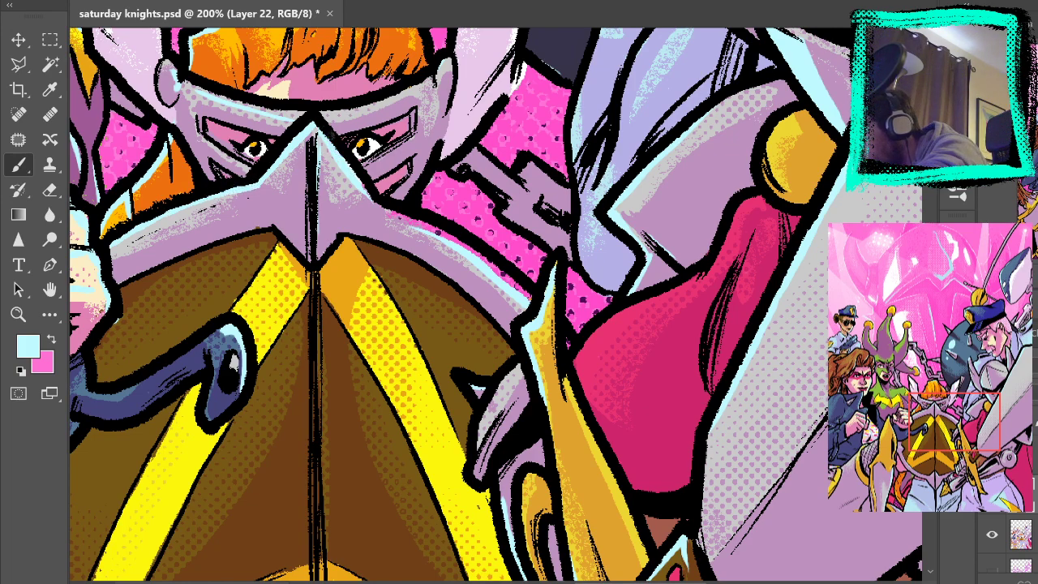
drag(360, 185, 377, 208)
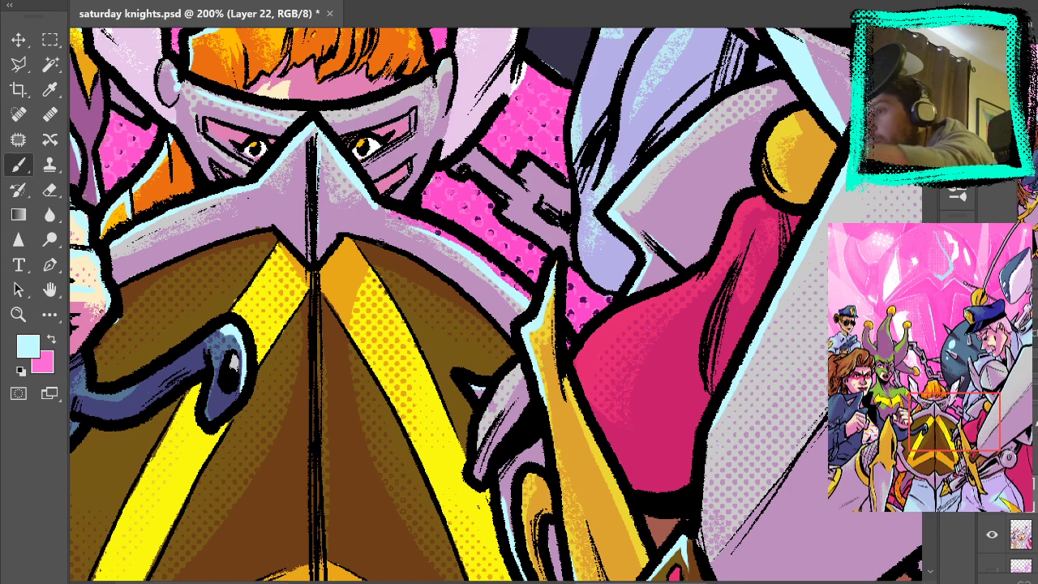
mouse_move(378, 204)
mouse_down()
mouse_move(471, 248)
mouse_move(531, 296)
mouse_up()
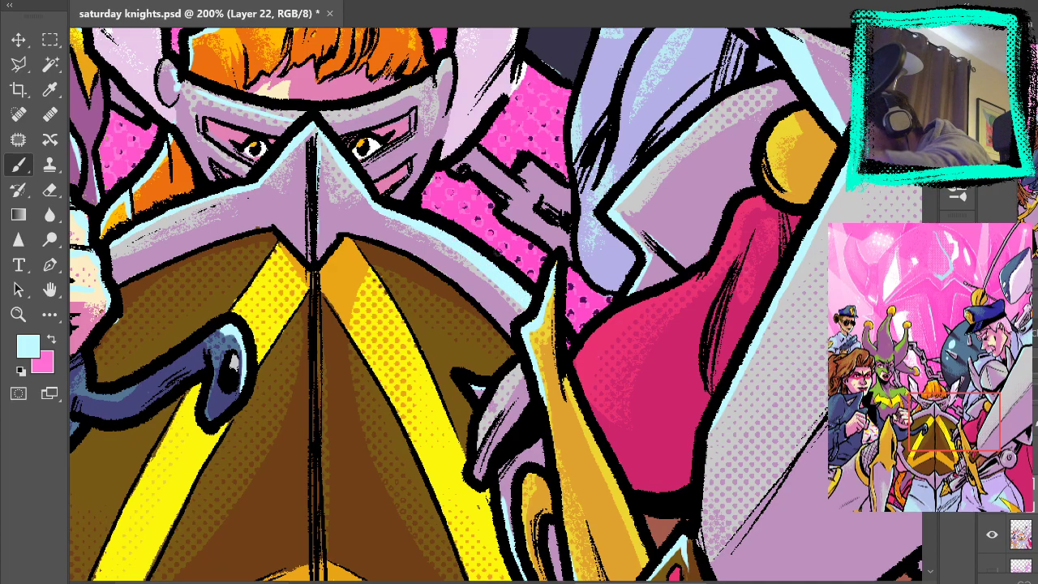
Brush a light-blue highlight down the shield's lower left rim and trim its inner edge with the Eraser
drag(636, 395, 699, 97)
drag(577, 535, 695, 159)
drag(646, 403, 608, 560)
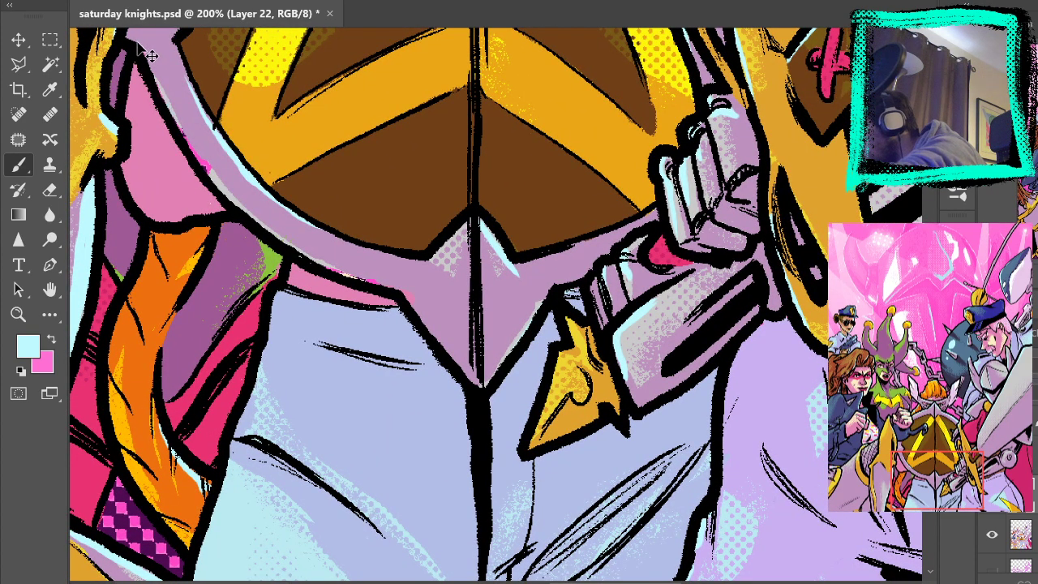
drag(141, 44, 164, 93)
key(ctrl+z)
mouse_move(139, 44)
mouse_down()
mouse_move(203, 172)
mouse_move(260, 215)
mouse_up()
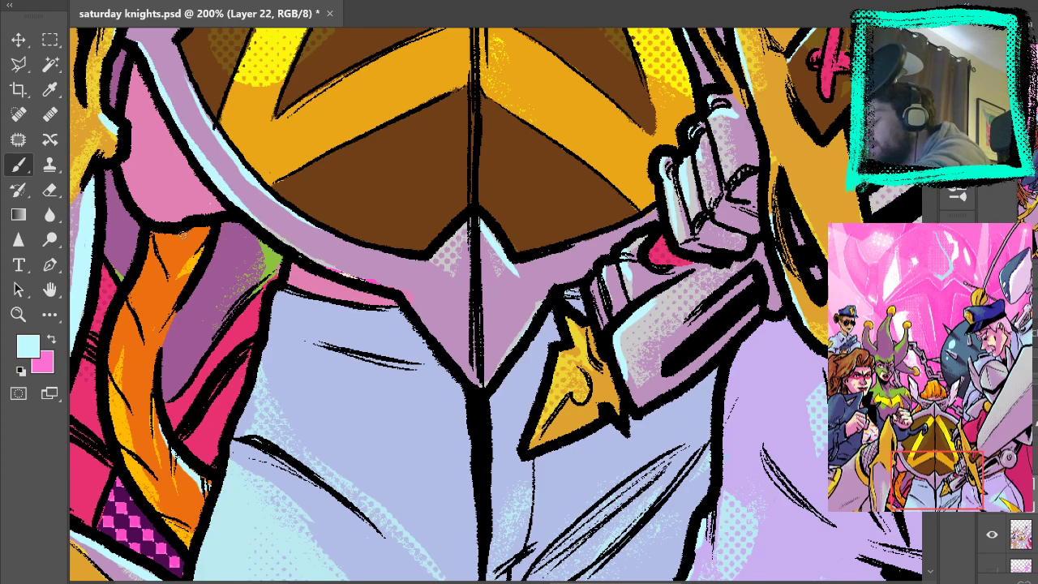
click(50, 189)
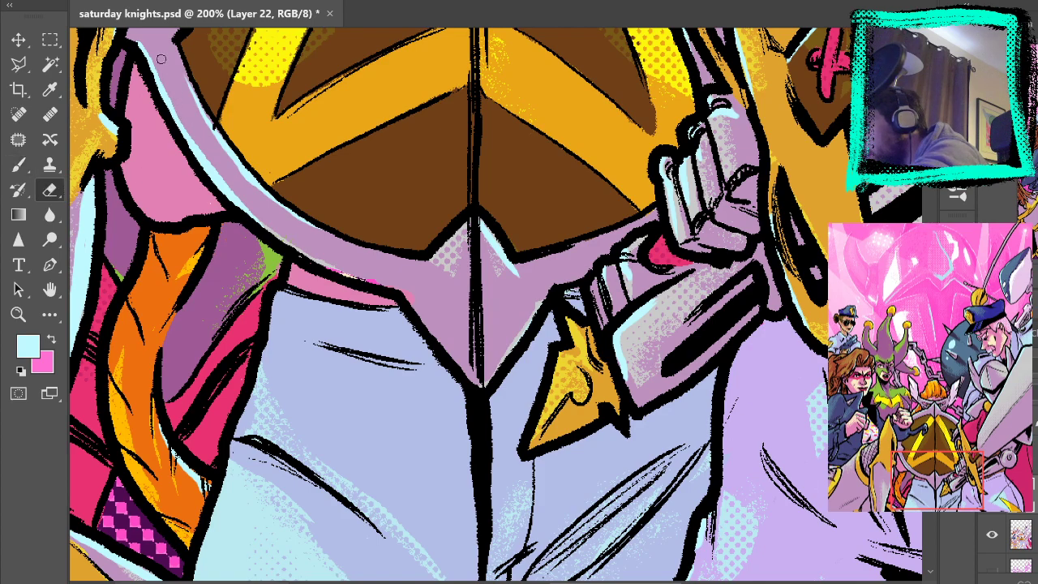
mouse_move(198, 140)
mouse_down()
mouse_move(252, 206)
mouse_move(192, 136)
mouse_move(255, 215)
mouse_up()
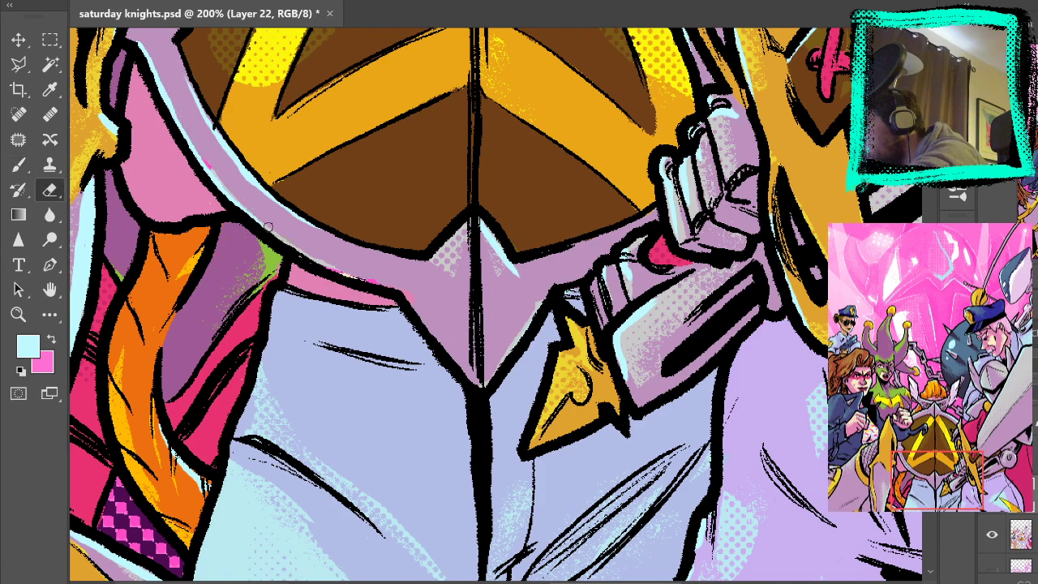
Extend the light-blue highlight along the shield's lower left rim down to its bottom point
click(19, 167)
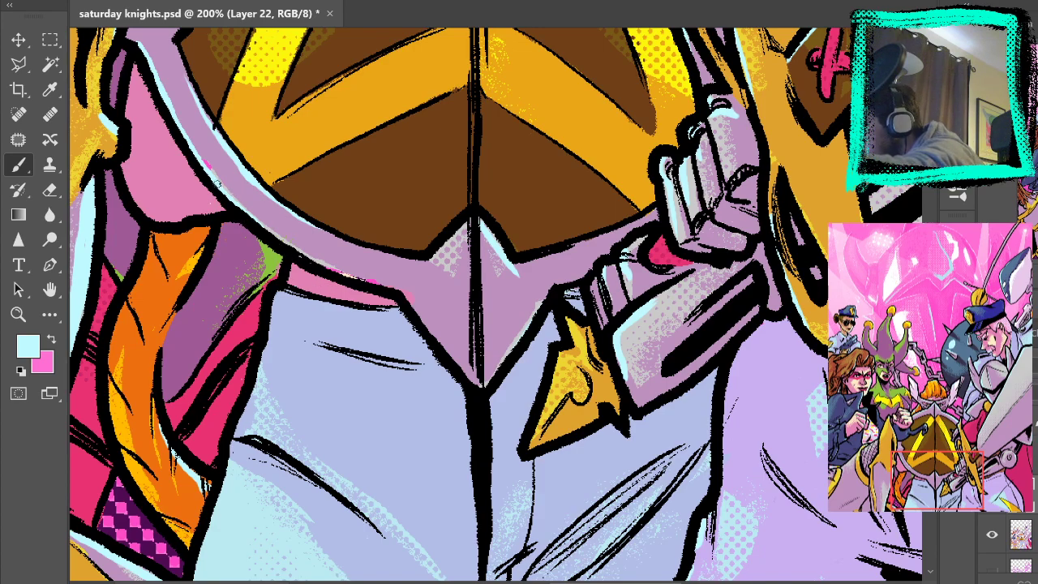
drag(253, 215, 406, 297)
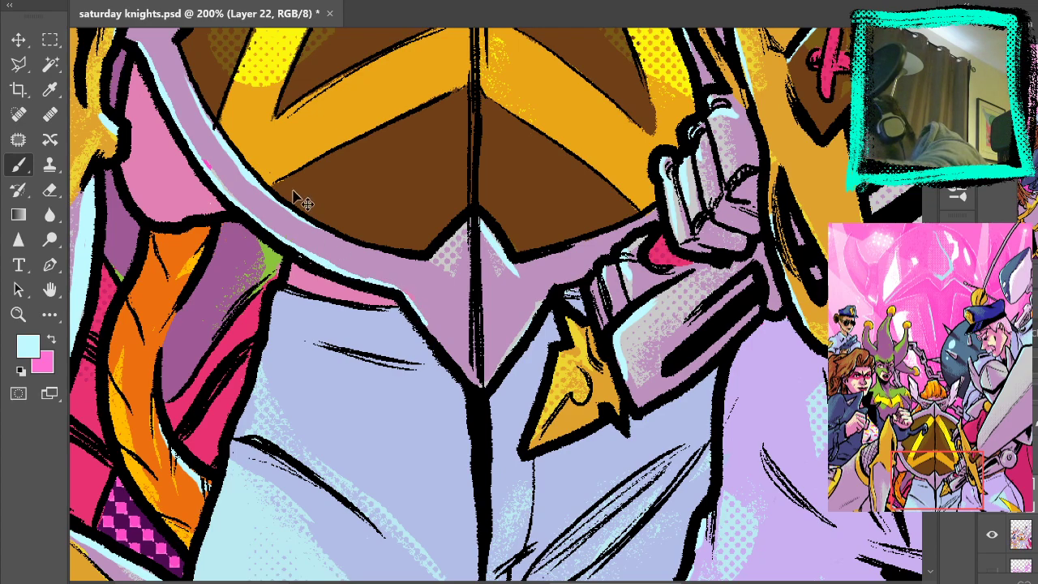
drag(405, 293, 478, 386)
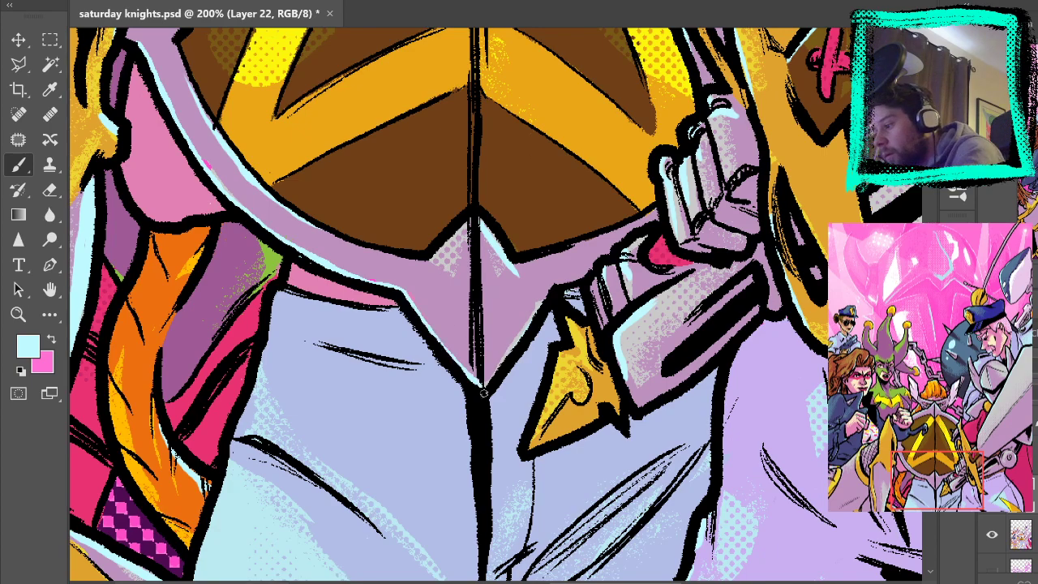
Sample the shield's purple shading colour and select the Layer 21 copy shading layer, toggling its visibility to check its coverage
key(alt+bracketleft)
alt+click(449, 303)
click(991, 535)
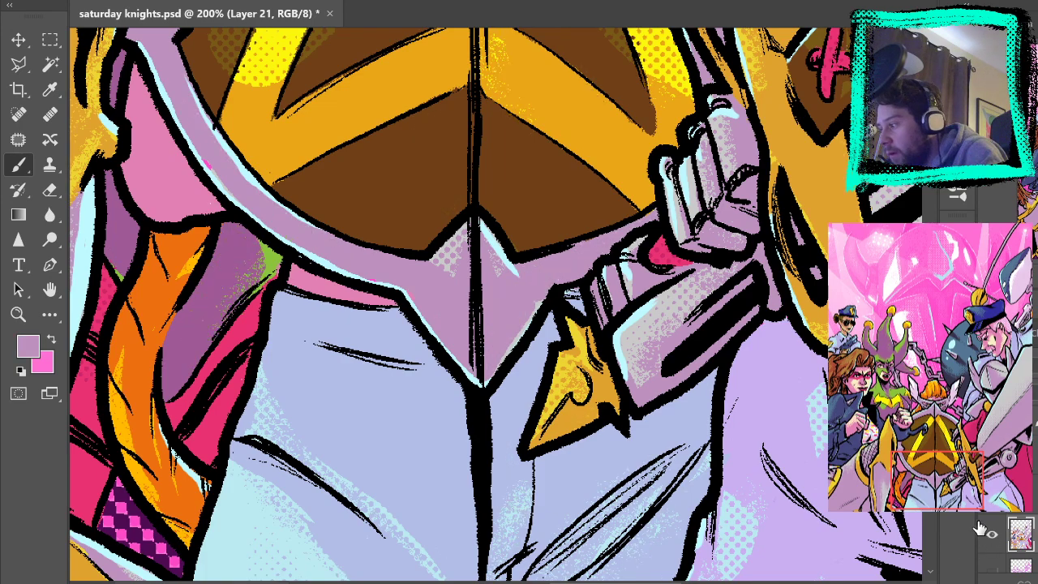
scroll(993, 537, down, 3)
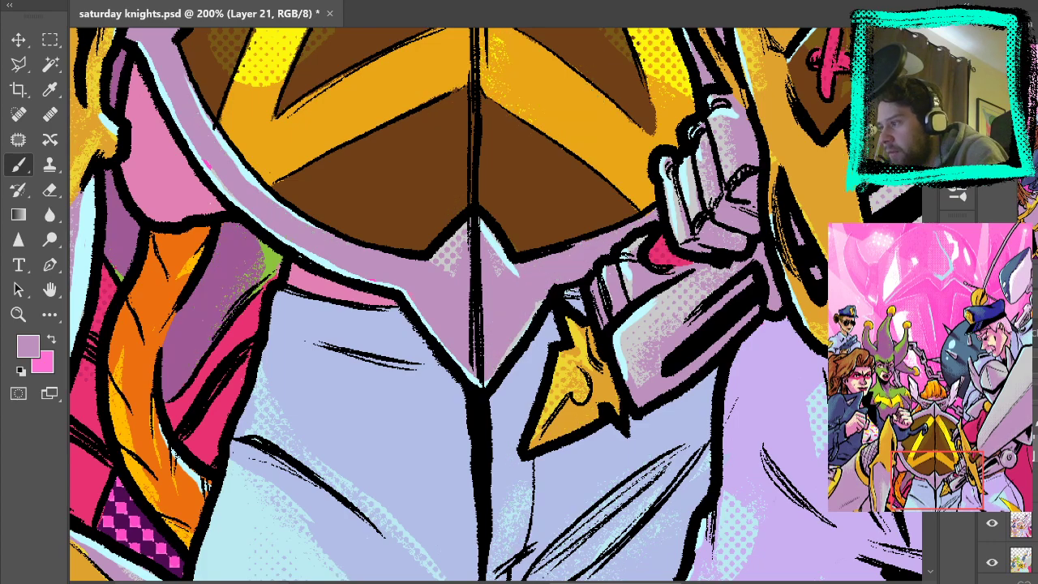
click(993, 523)
click(993, 523)
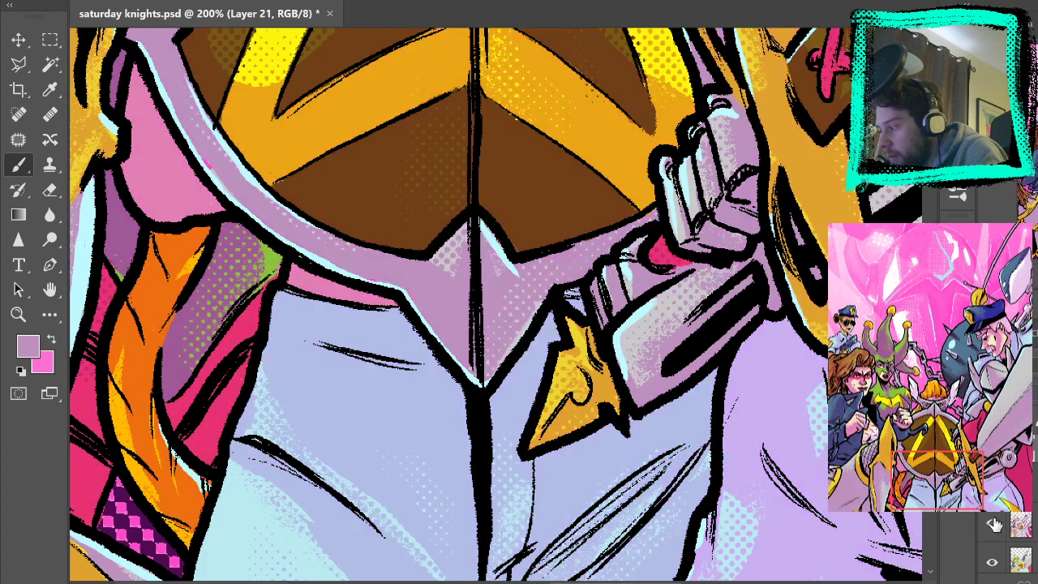
click(1019, 531)
click(993, 524)
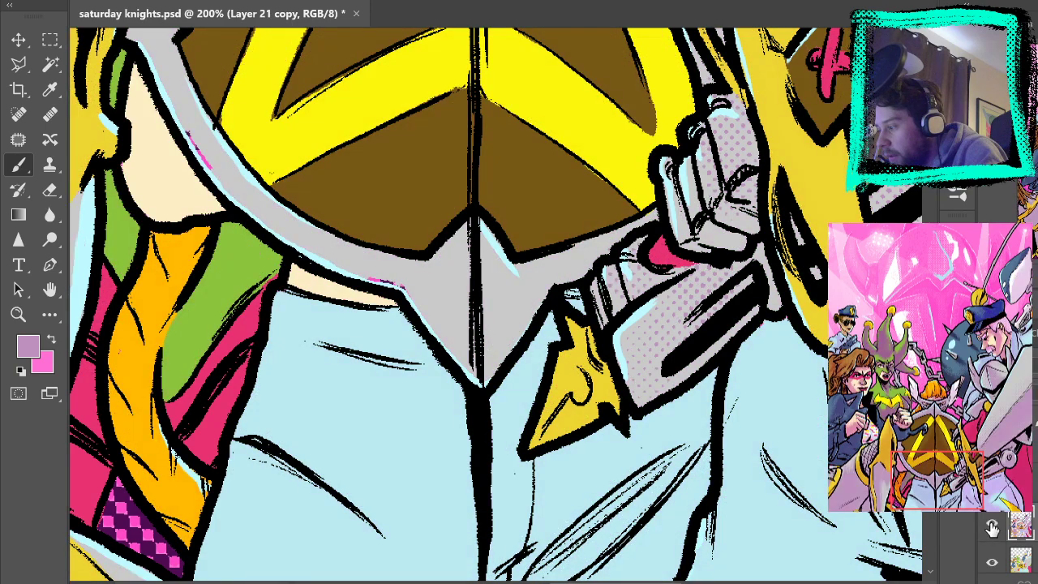
click(993, 524)
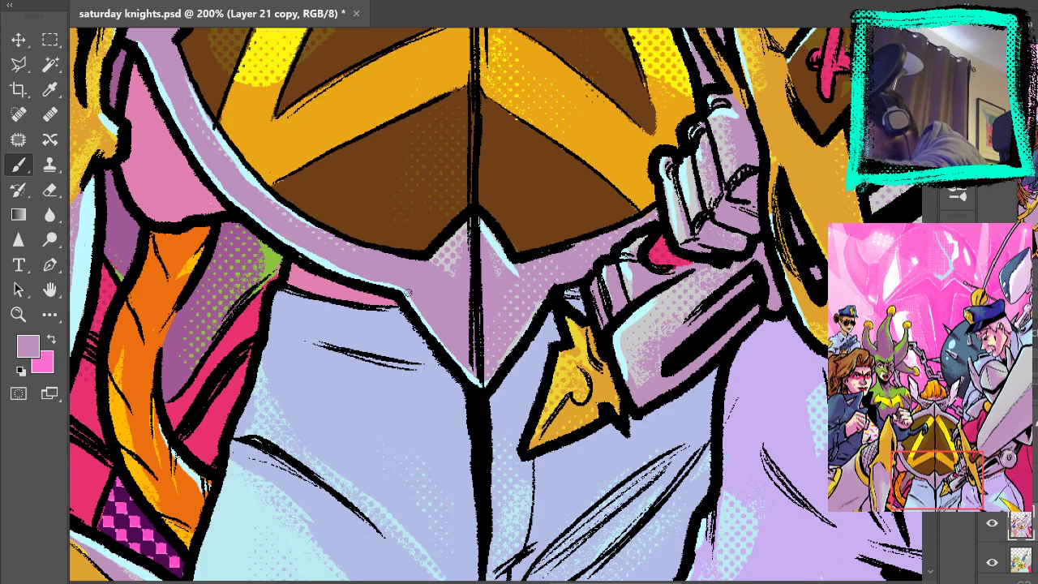
Examine the shield's rim highlights and shading close up and within the whole illustration
drag(654, 248, 642, 516)
drag(661, 134, 696, 452)
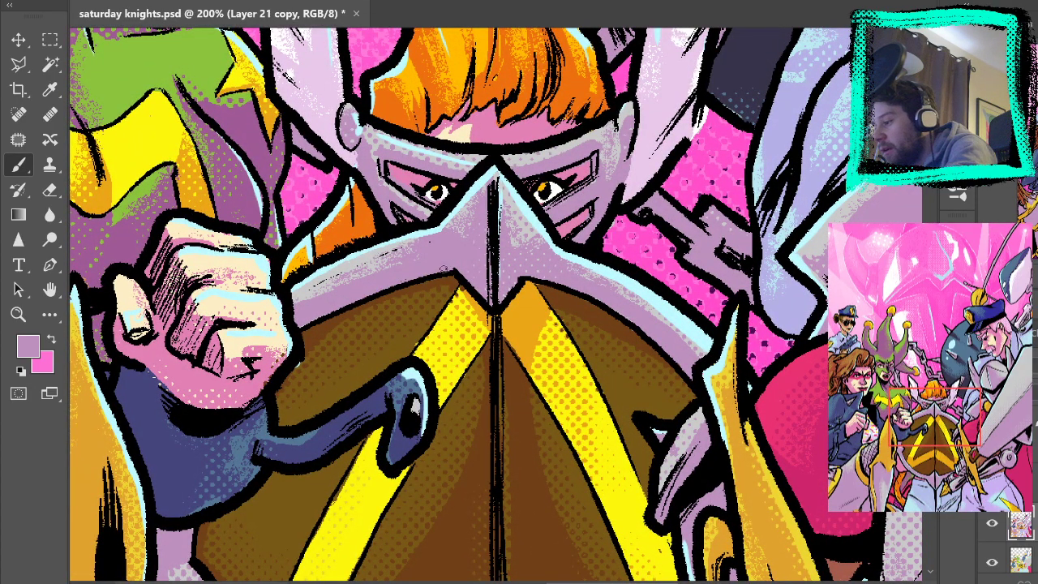
drag(575, 274, 600, 413)
drag(616, 267, 646, 504)
drag(584, 381, 649, 503)
drag(592, 348, 617, 211)
key(ctrl+0)
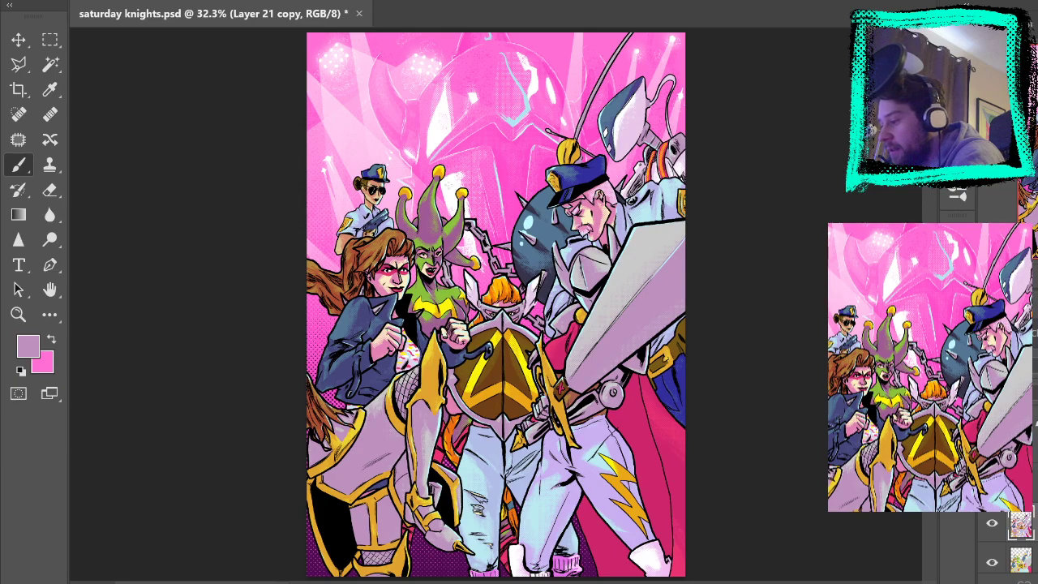
click(19, 315)
click(487, 401)
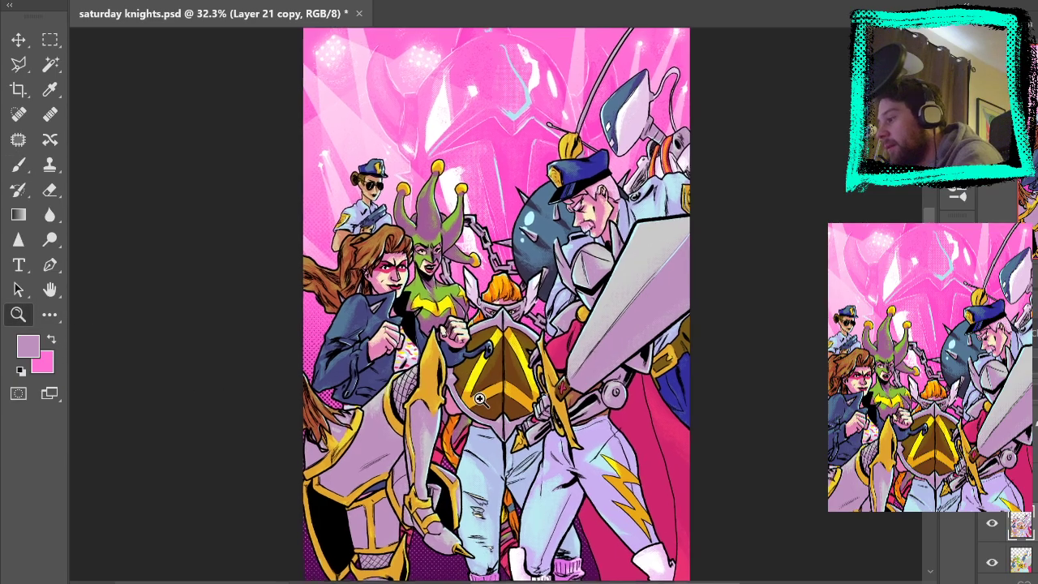
click(505, 430)
click(506, 432)
click(506, 426)
click(491, 403)
click(491, 403)
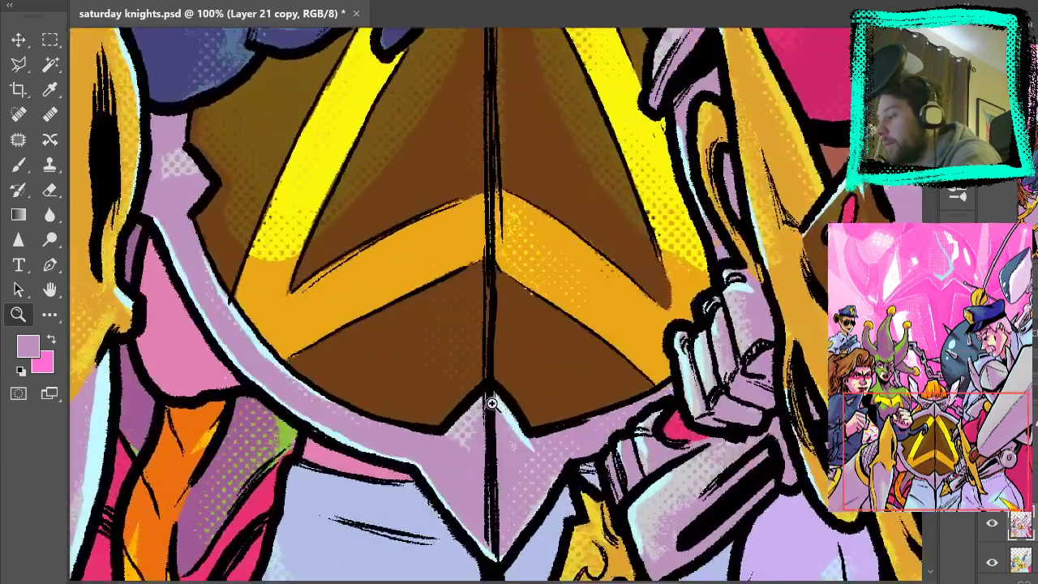
Sample the black outline colour, select Layer 11 and touch up the ink line along the shield's notched left edge with the Brush
click(19, 165)
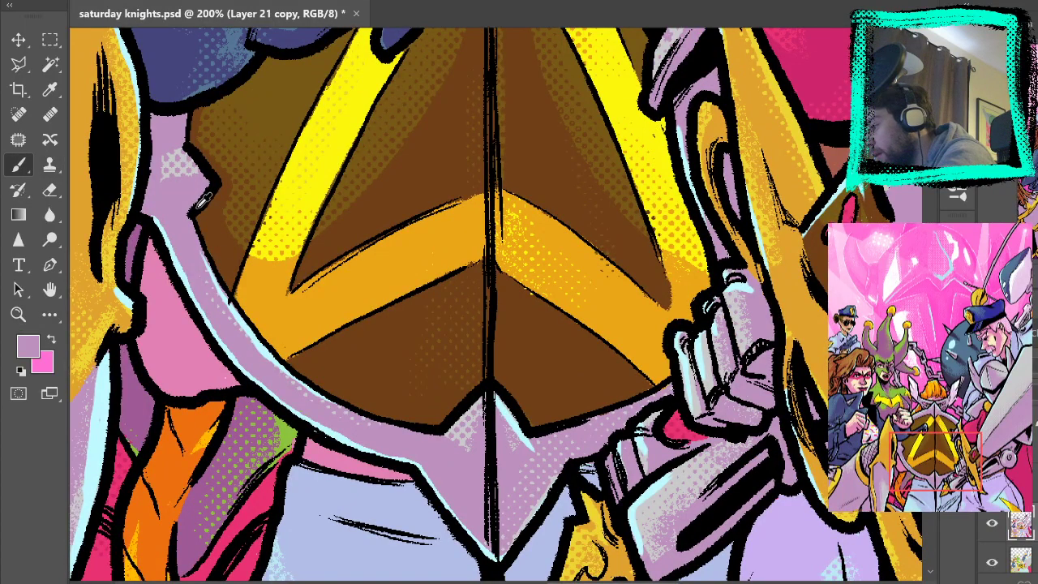
alt+click(204, 201)
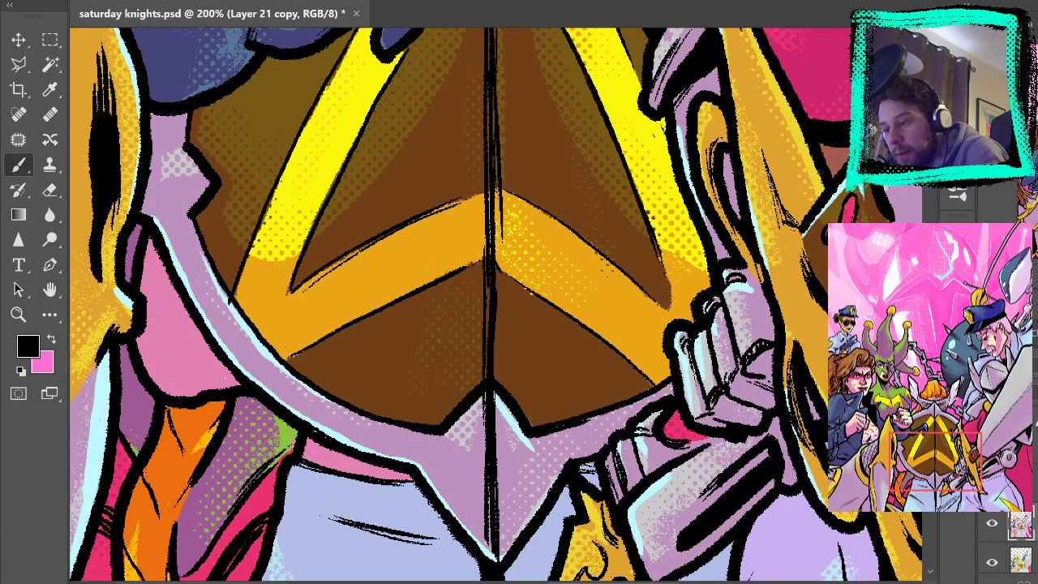
scroll(1022, 535, up, 3)
click(1028, 479)
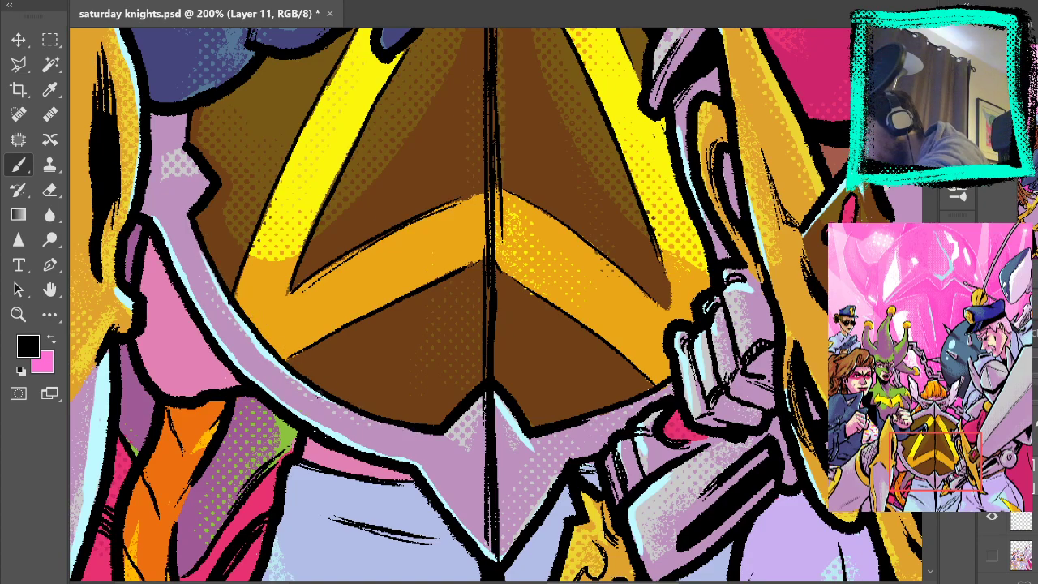
mouse_move(734, 276)
mouse_down()
mouse_move(750, 373)
mouse_move(748, 329)
mouse_up()
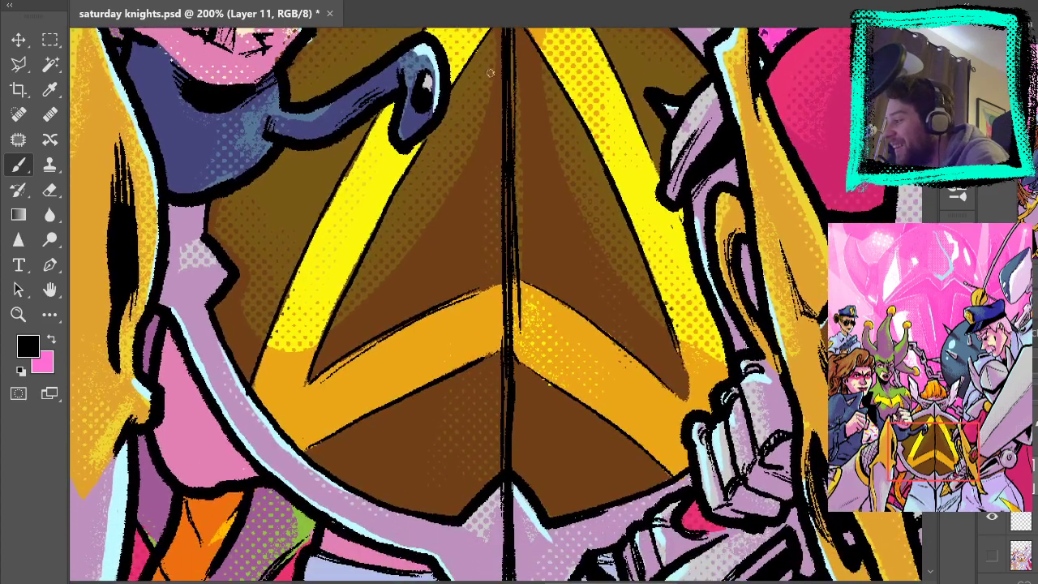
drag(205, 235, 203, 203)
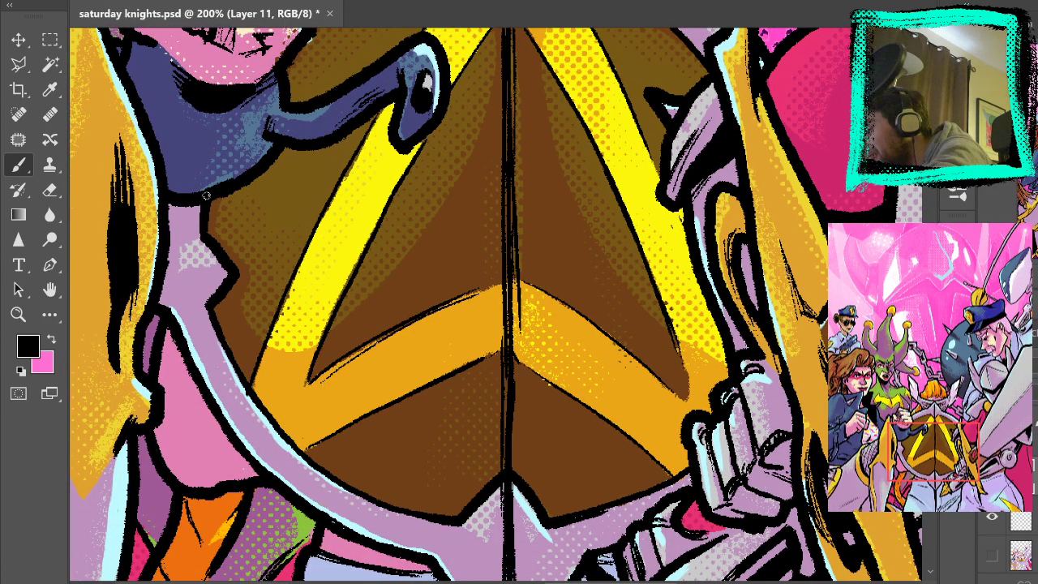
drag(680, 354, 714, 180)
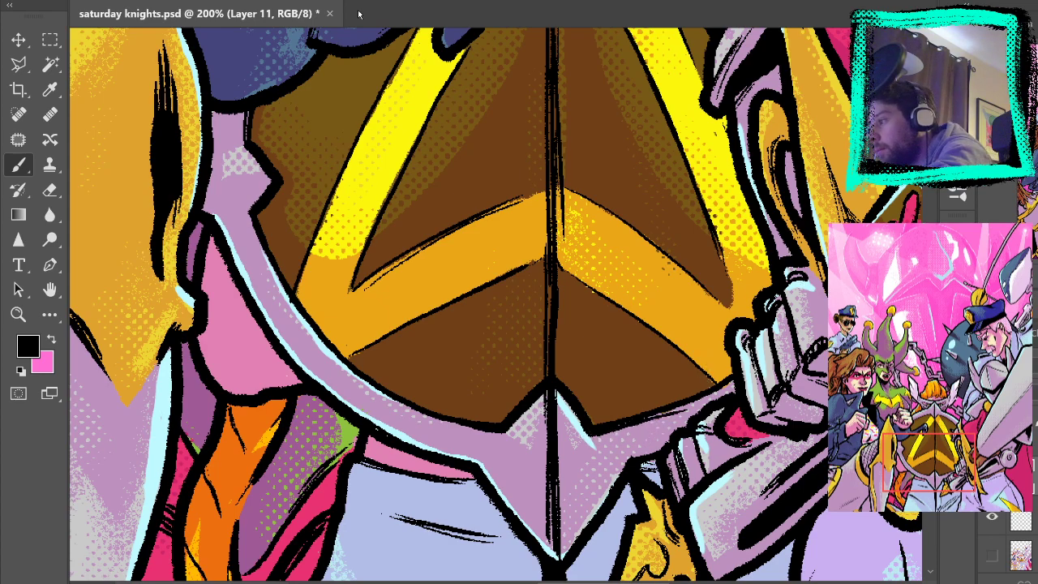
Sample the dark purple of the dotted background below the armoured foot as the brush colour
key(ctrl+0)
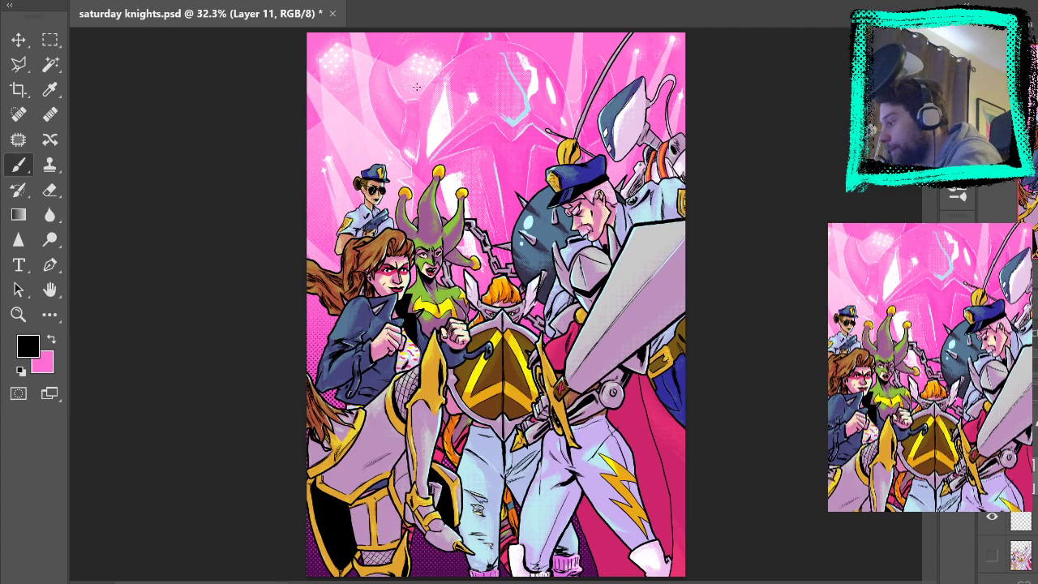
key(z)
click(475, 504)
click(458, 545)
click(464, 532)
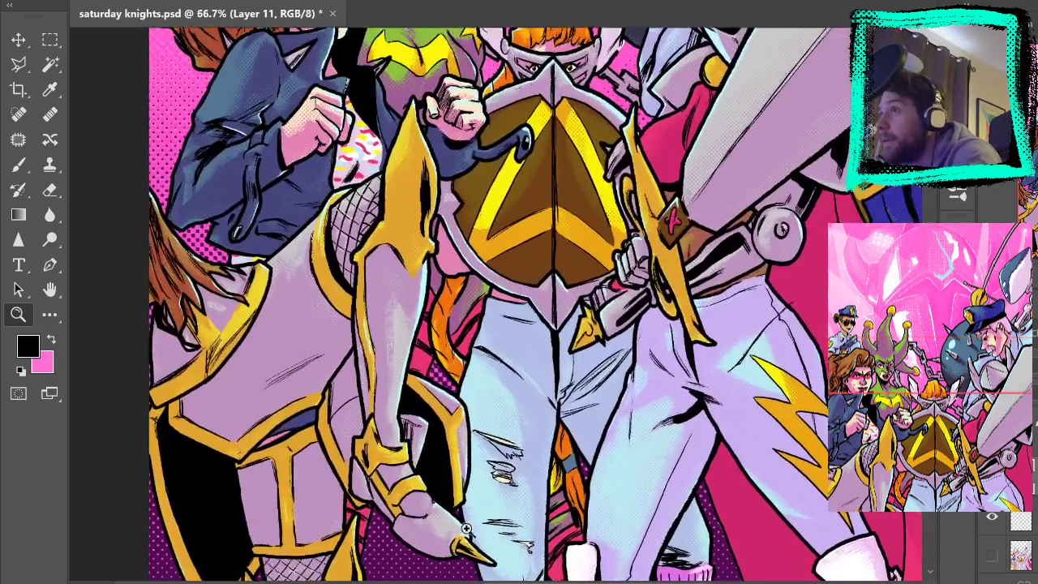
scroll(465, 532, down, 5)
click(485, 275)
click(485, 304)
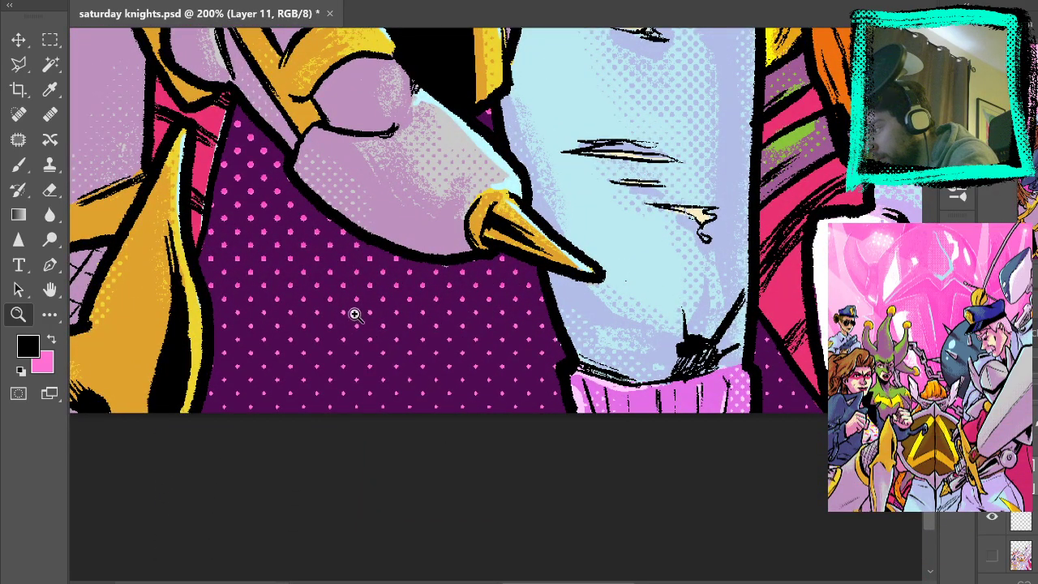
key(b)
alt+click(396, 361)
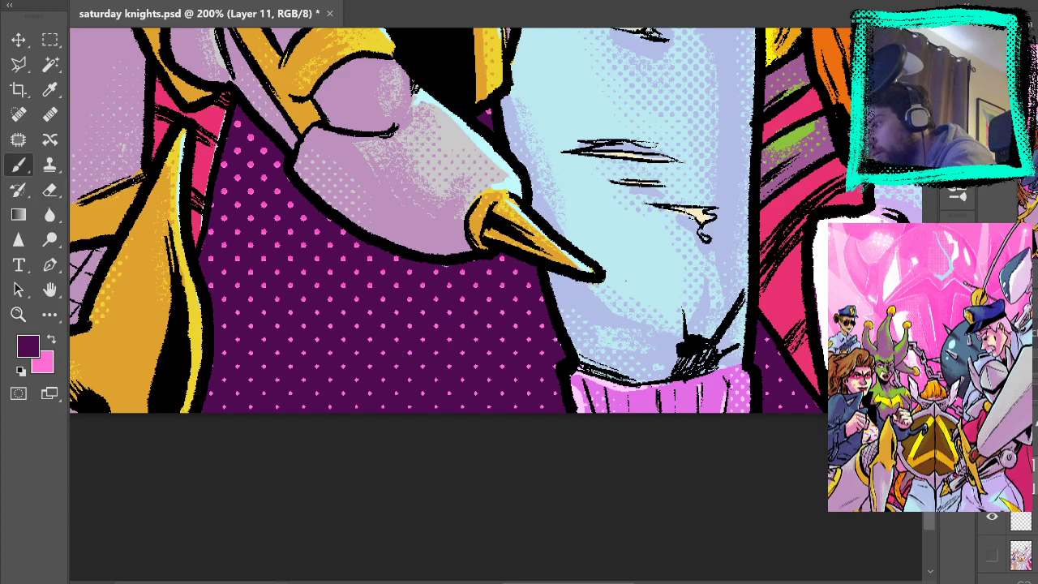
Try sketching thin dark-purple upright strokes with crossing strokes on the pink background above the policewoman
key(ctrl+0)
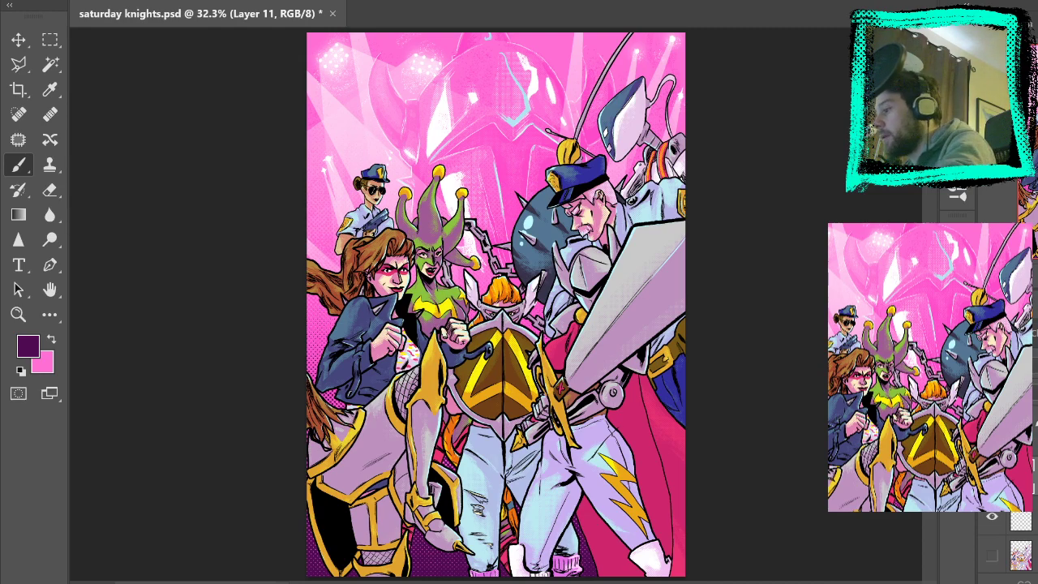
drag(340, 91, 355, 150)
mouse_move(357, 99)
mouse_down()
mouse_move(370, 146)
mouse_move(334, 107)
mouse_move(346, 152)
mouse_move(357, 149)
mouse_up()
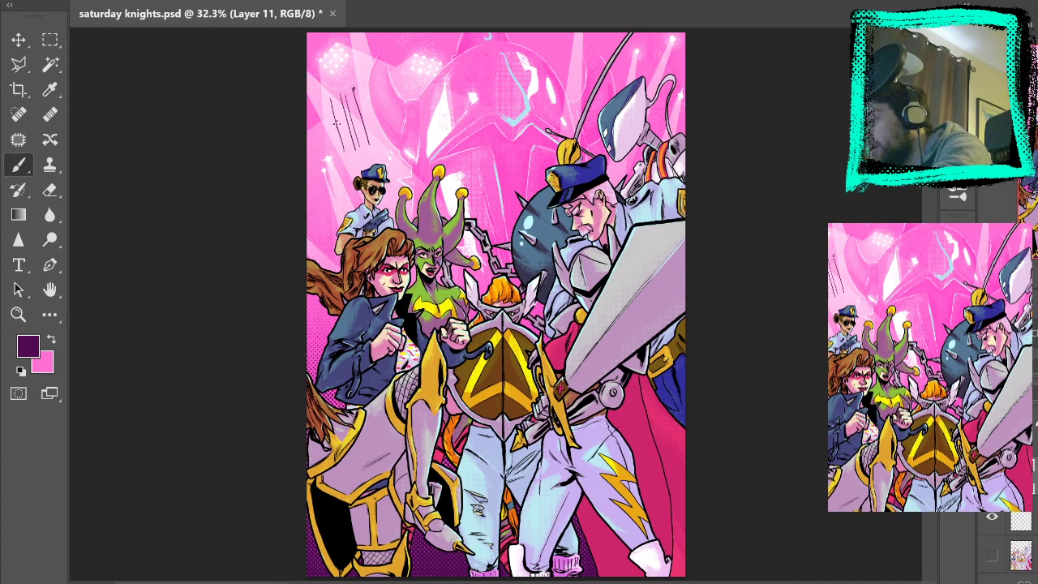
drag(352, 91, 334, 122)
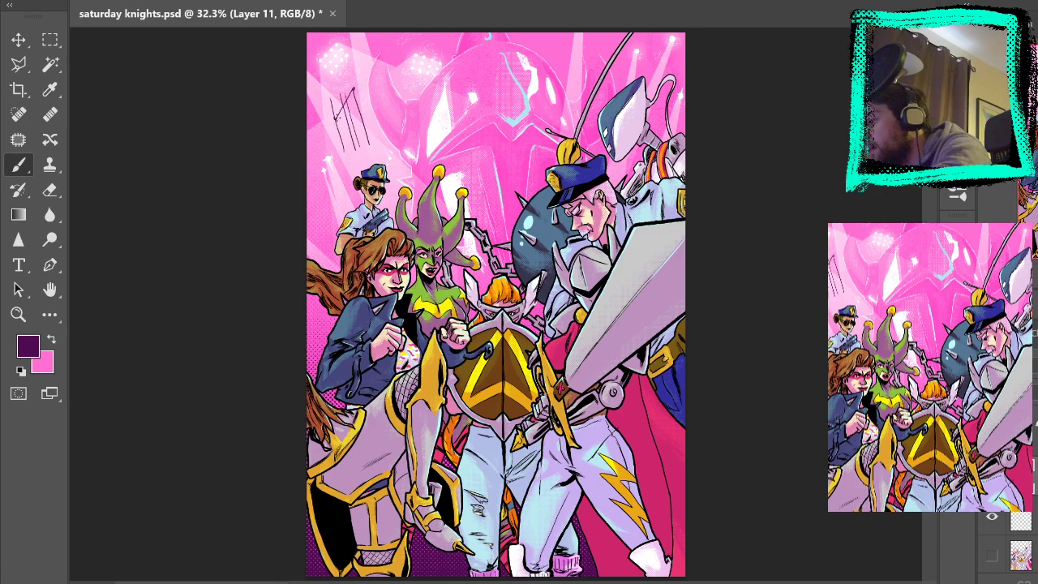
key(ctrl+z)
mouse_move(337, 121)
mouse_down()
mouse_move(358, 144)
mouse_move(357, 110)
mouse_up()
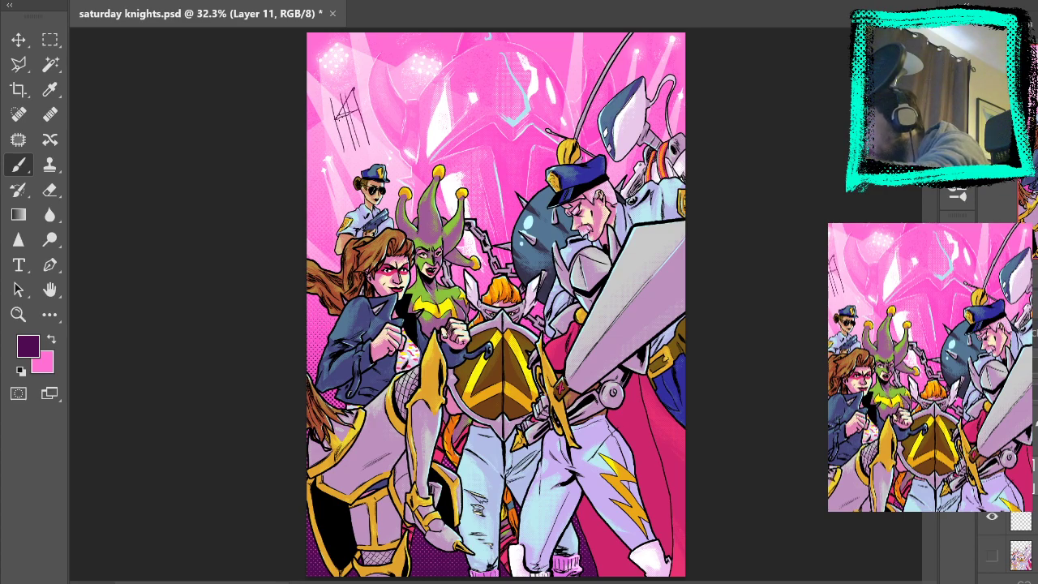
drag(335, 128, 364, 116)
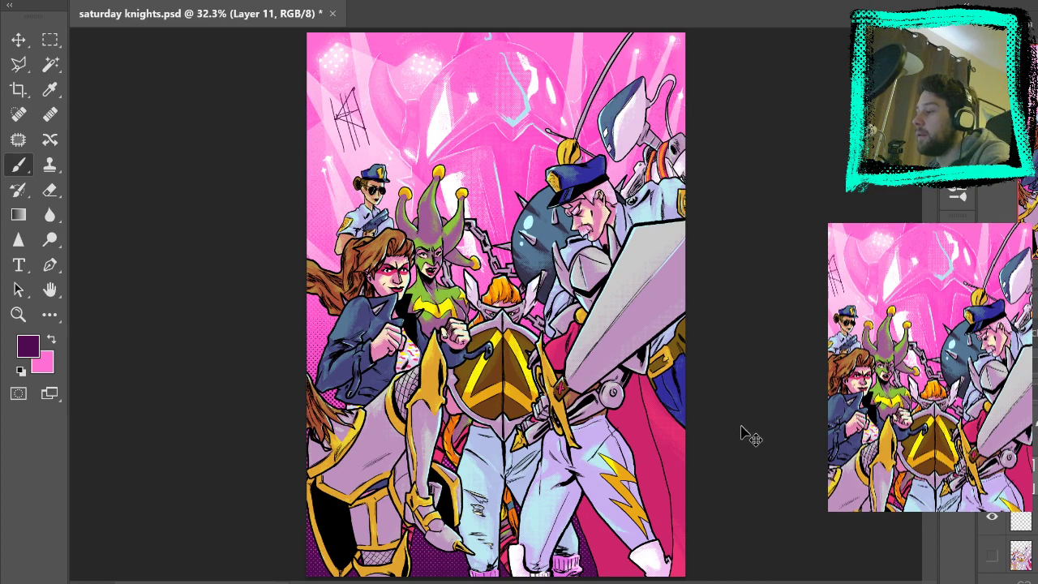
Undo all the trial strokes above the policewoman
key(ctrl+z)
key(ctrl+z)
key(ctrl+z)
key(ctrl+z)
key(ctrl+z)
key(ctrl+z)
key(ctrl+z)
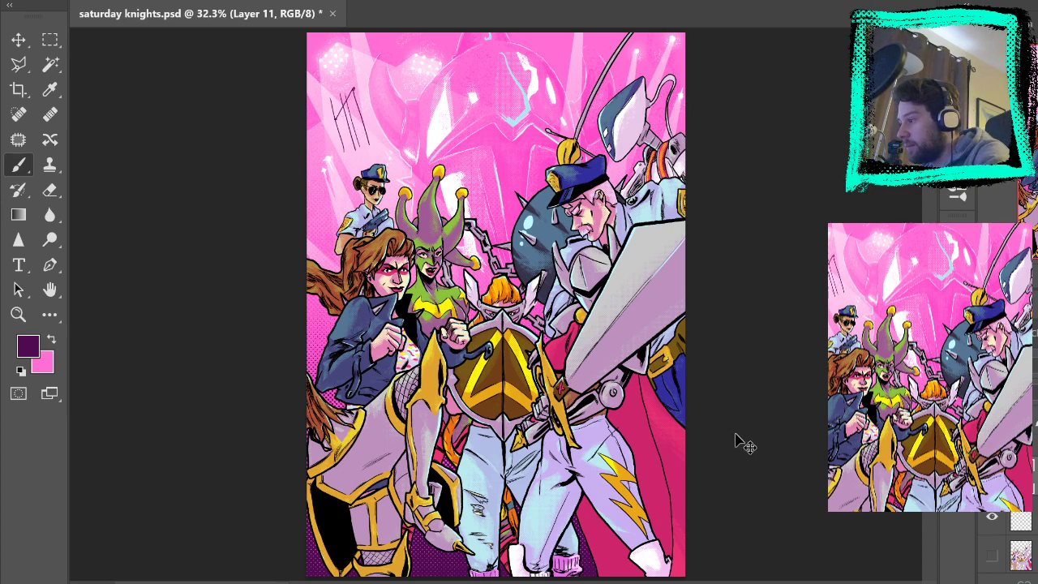
key(ctrl+z)
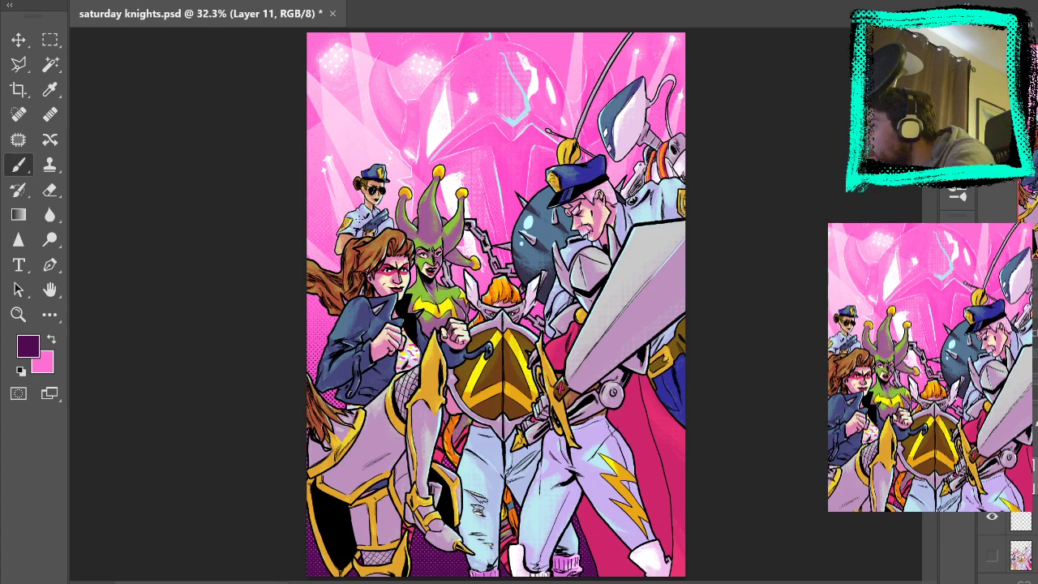
Try two more crossing brush strokes on the pink background above the policewoman, then undo them
drag(361, 111, 345, 165)
drag(333, 122, 376, 149)
key(ctrl+z)
key(ctrl+z)
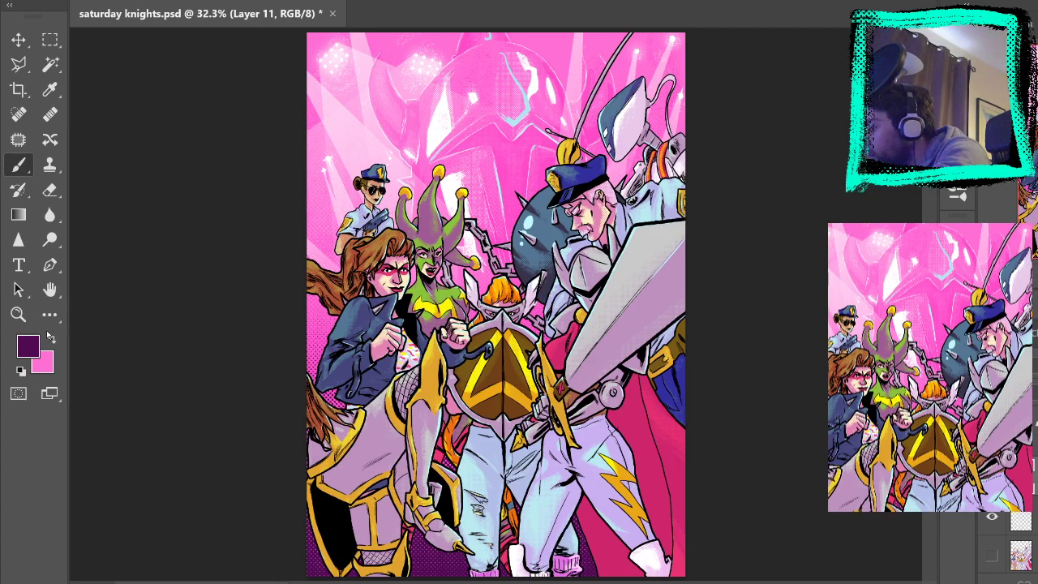
Examine the composition at several magnifications, from a tiny thumbnail to the lower half with the armoured horse and shield
click(18, 314)
click(444, 374)
click(401, 467)
drag(523, 424, 471, 326)
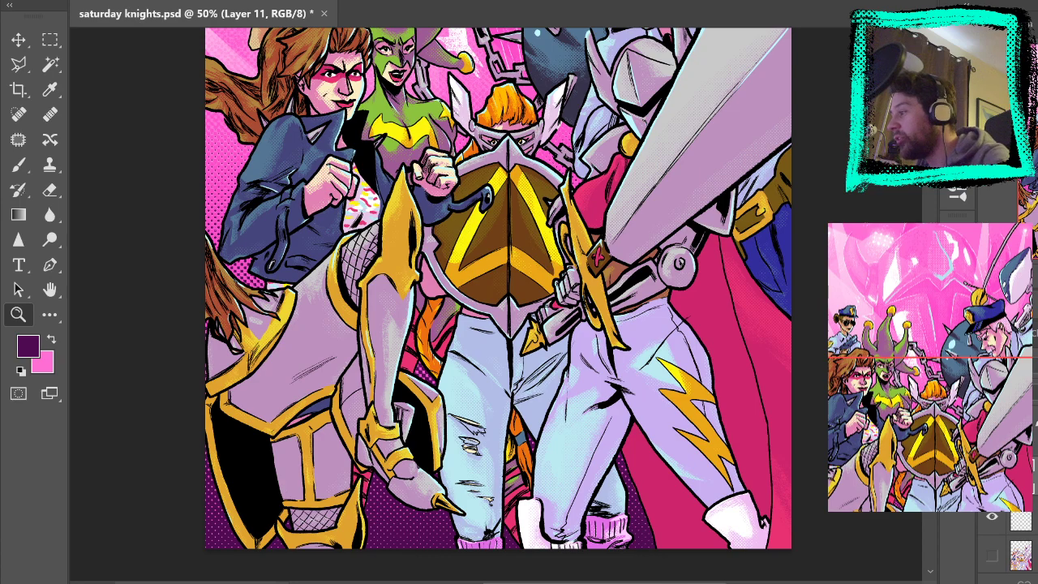
drag(640, 375, 486, 381)
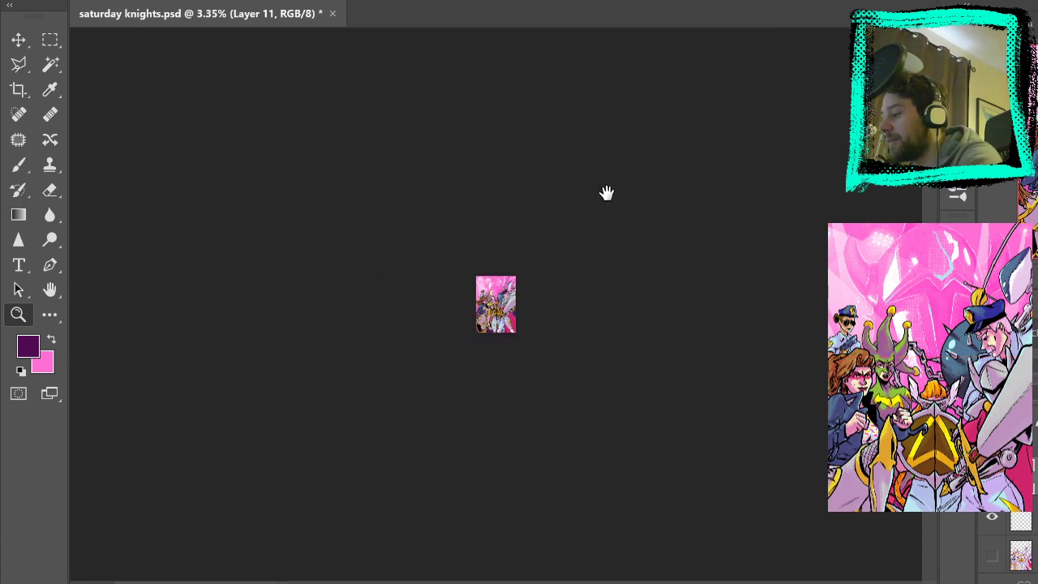
alt+click(430, 90)
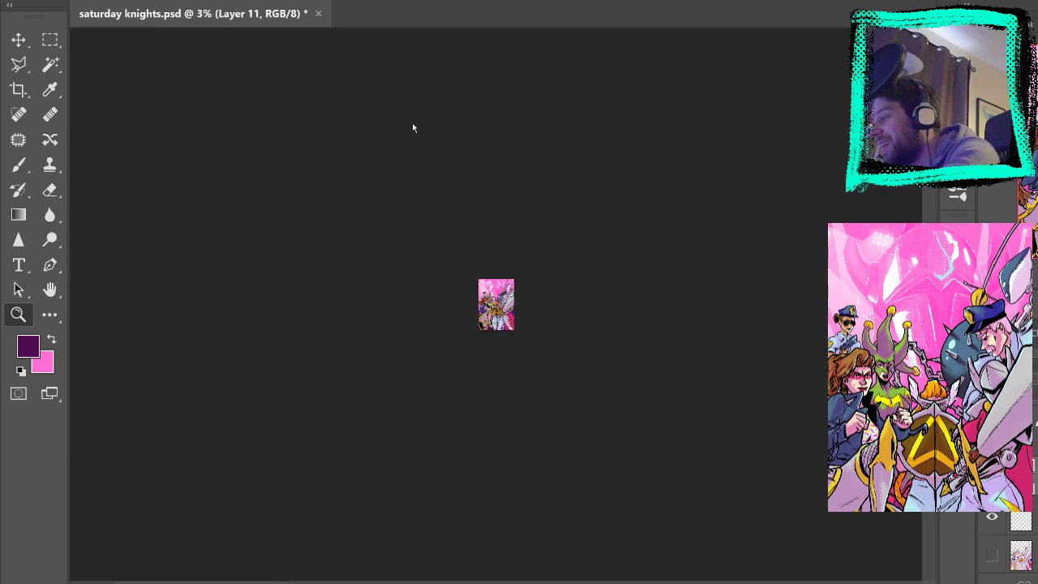
key(ctrl+0)
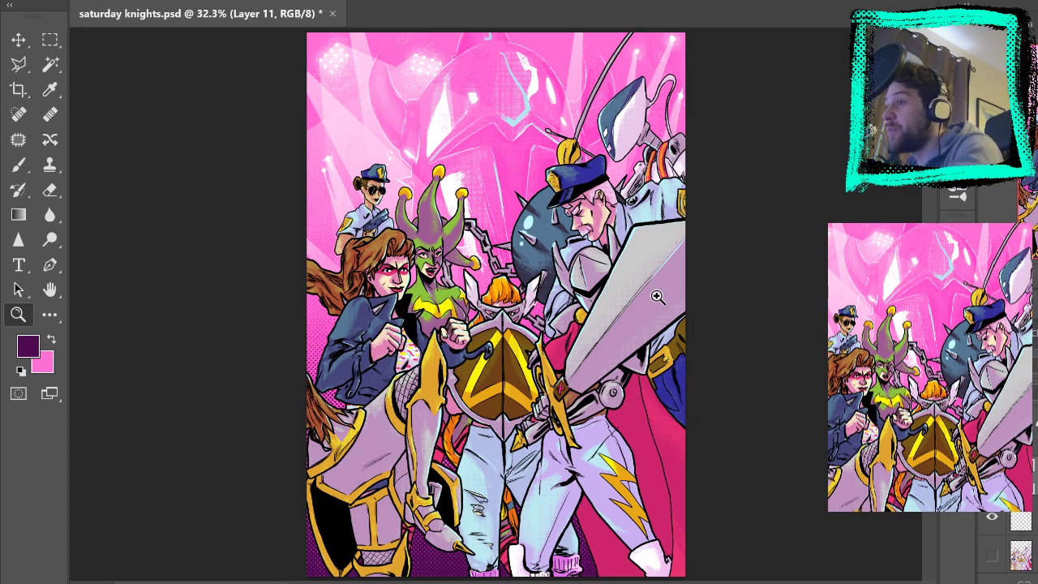
click(382, 491)
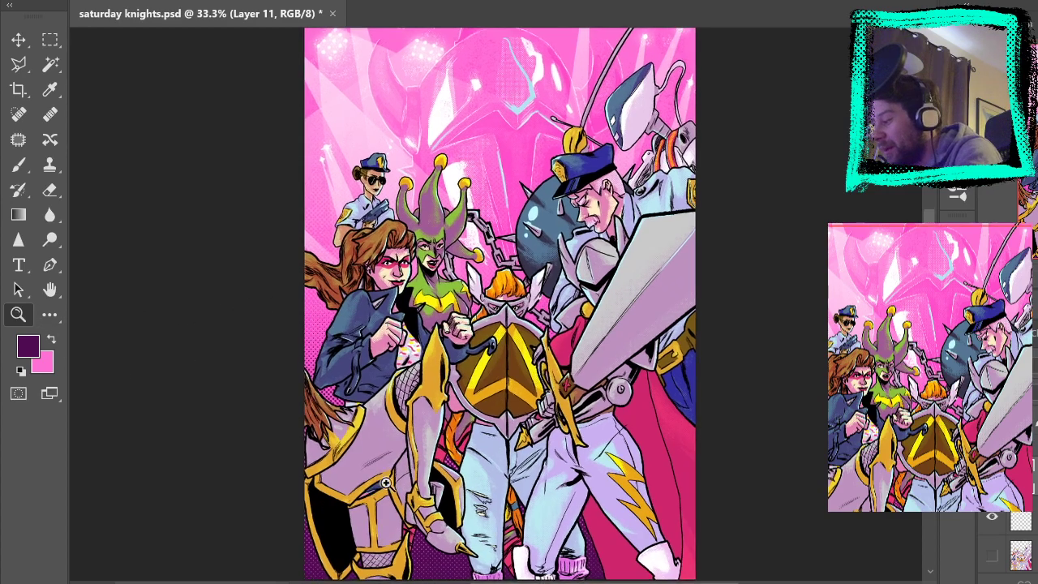
click(387, 467)
drag(451, 367, 422, 293)
key(b)
drag(286, 178, 339, 275)
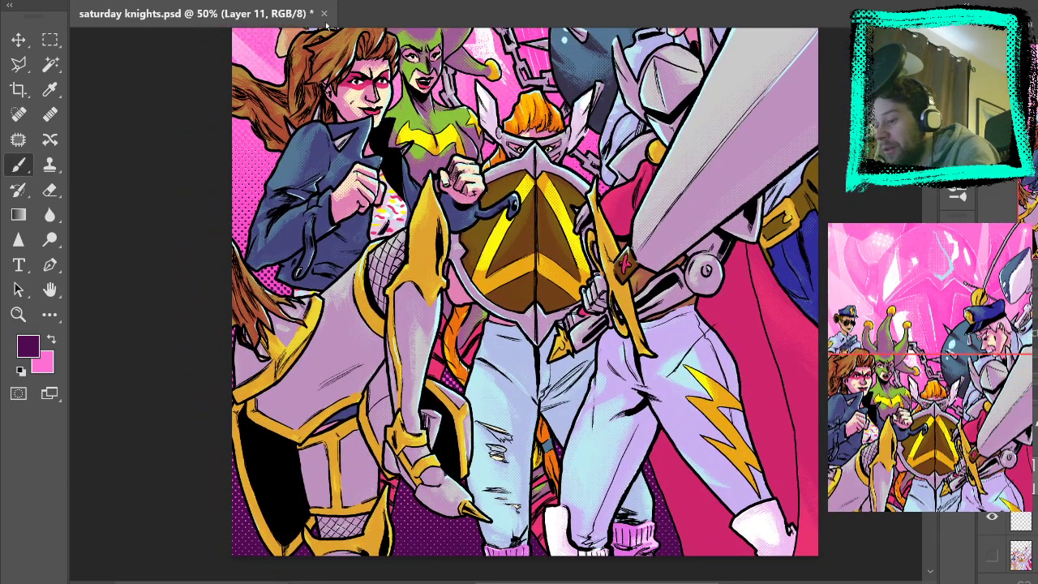
Select Layer 28 as the active layer
scroll(1014, 545, up, 5)
scroll(1014, 542, down, 3)
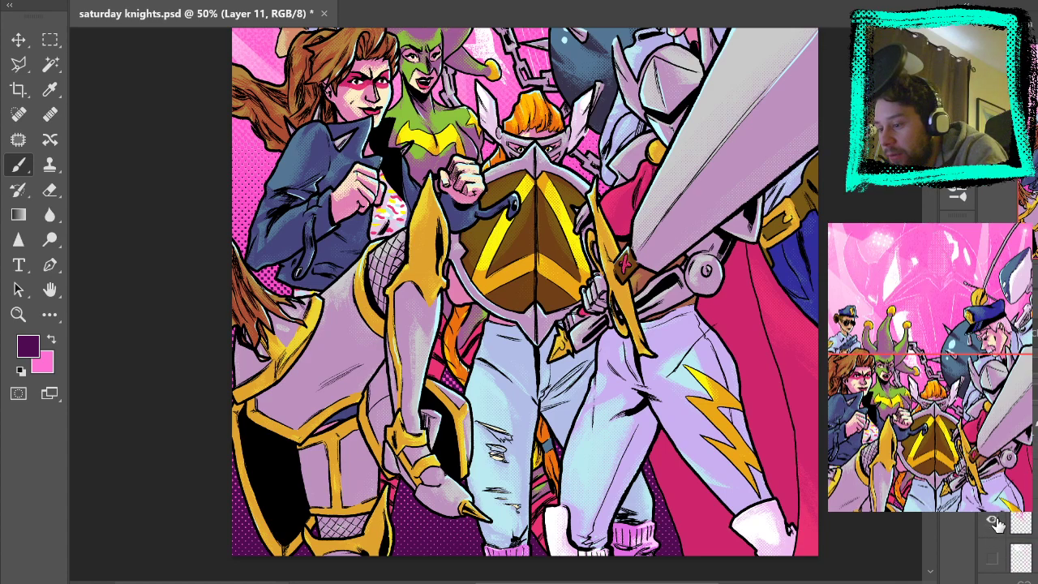
click(1011, 523)
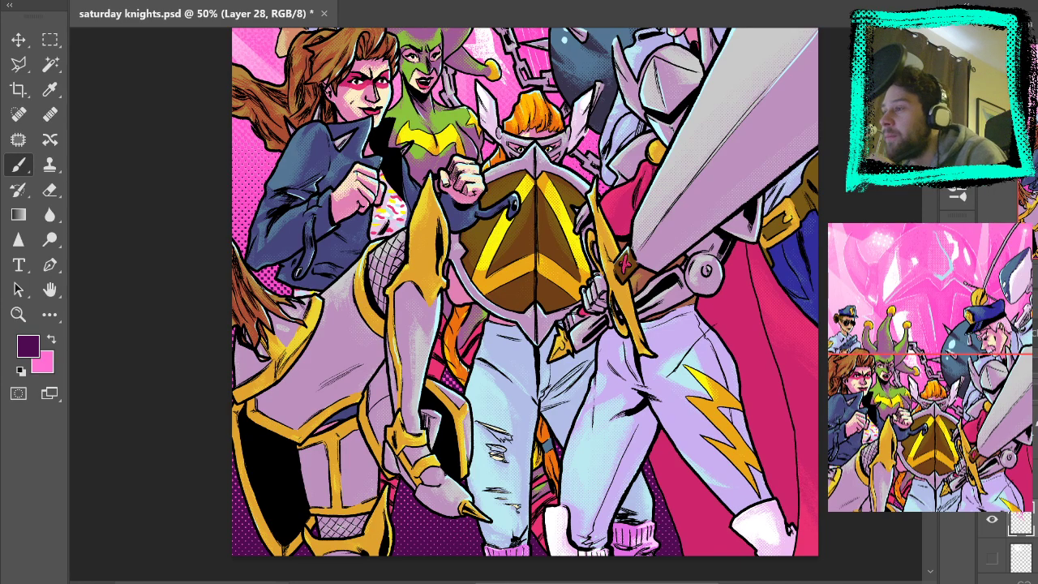
Draw a Pen path on Layer 28 from the pink background beside the policewoman down to the canvas's lower edge near the horse
mouse_move(441, 236)
mouse_down()
mouse_move(459, 426)
mouse_move(430, 419)
mouse_move(412, 344)
mouse_move(420, 292)
mouse_up()
click(49, 265)
mouse_move(330, 195)
mouse_down()
mouse_move(395, 433)
mouse_move(348, 320)
mouse_move(293, 251)
mouse_up()
click(18, 165)
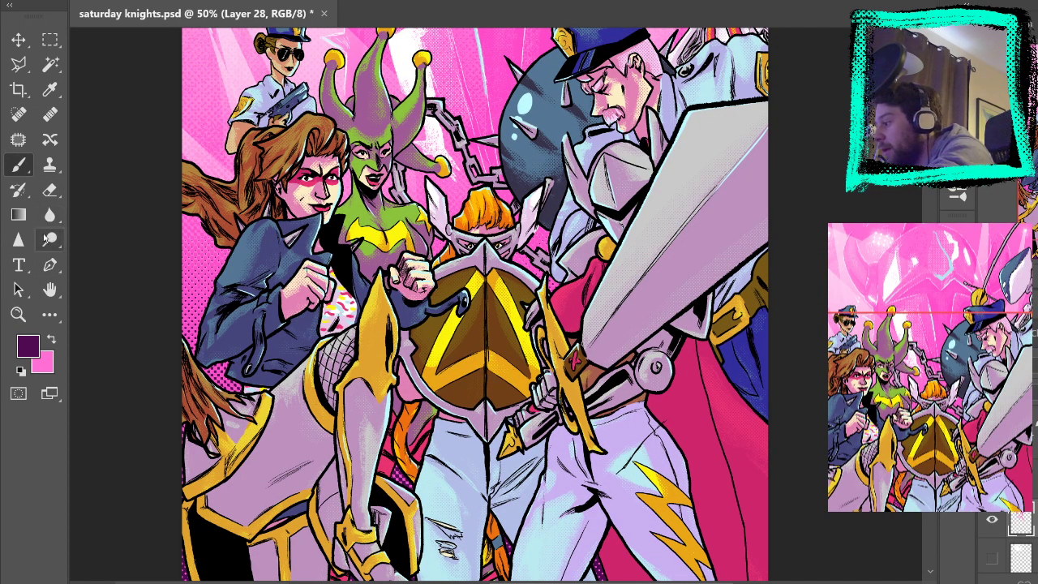
click(49, 266)
drag(221, 87, 222, 75)
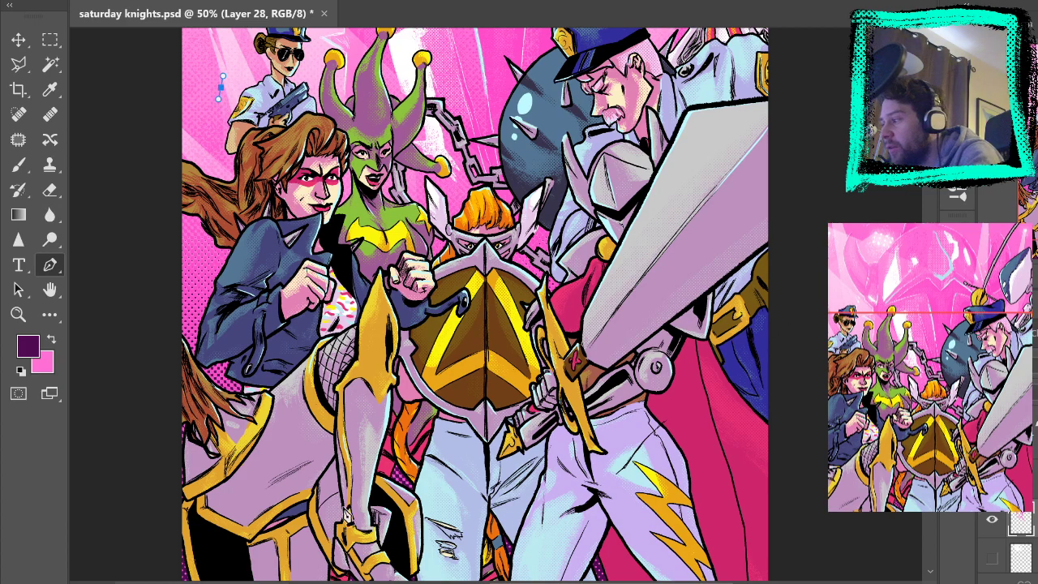
scroll(498, 503, down, 3)
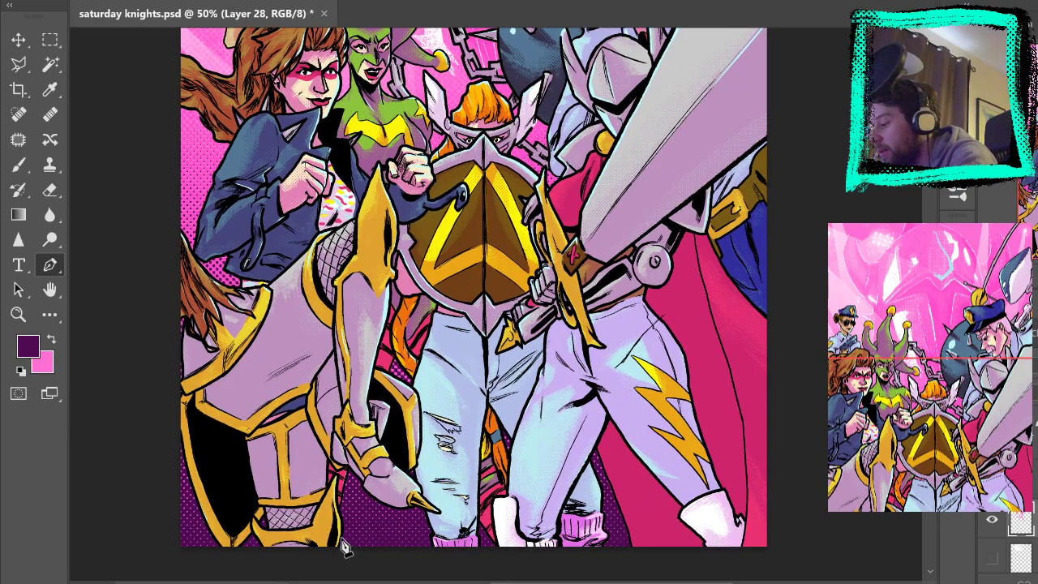
scroll(421, 489, up, 3)
scroll(419, 489, down, 1)
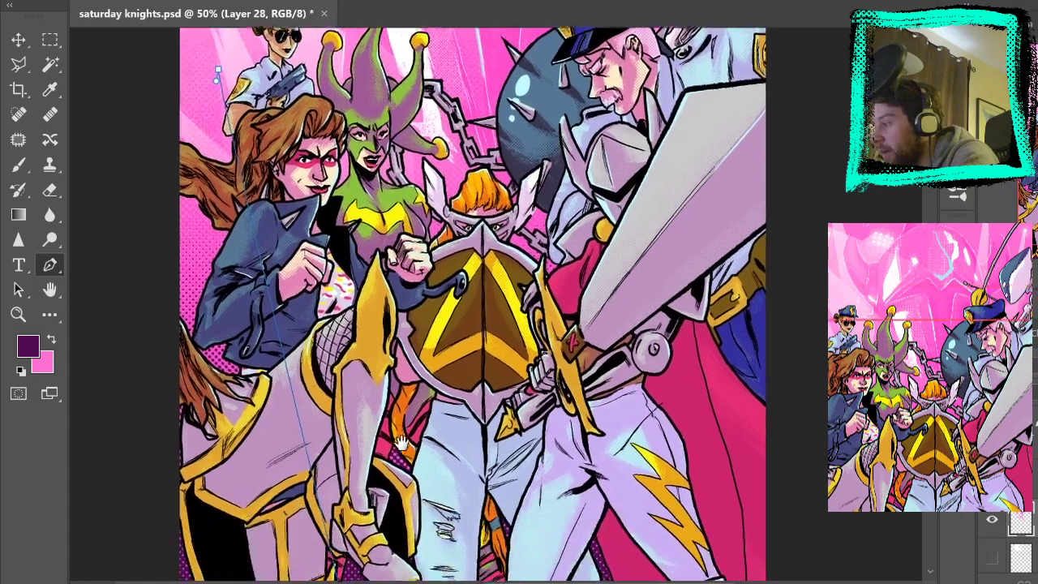
scroll(418, 489, up, 1)
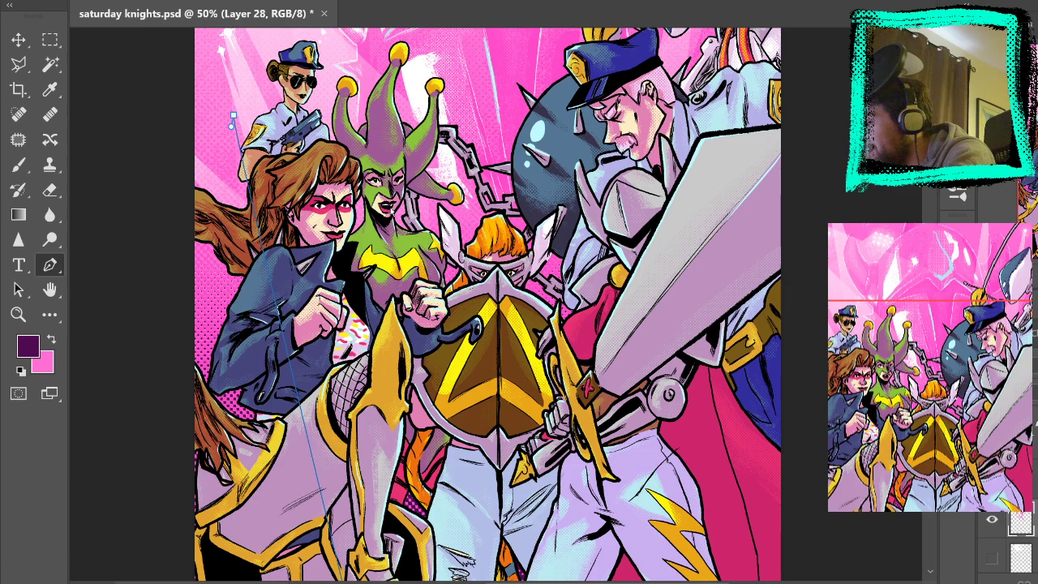
Stroke the Pen path beside the policewoman with the brush in dark purple
key(i)
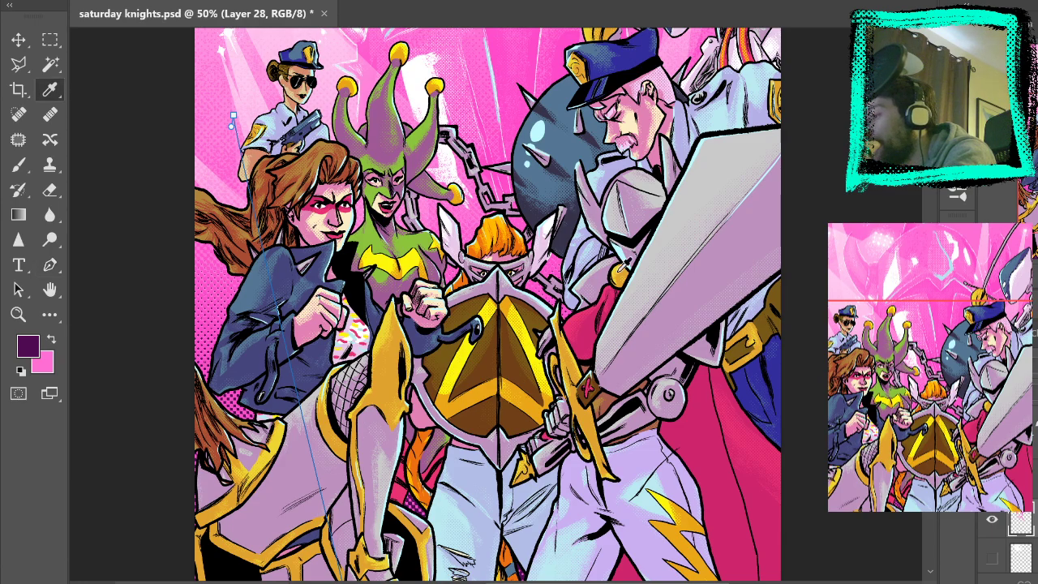
key(p)
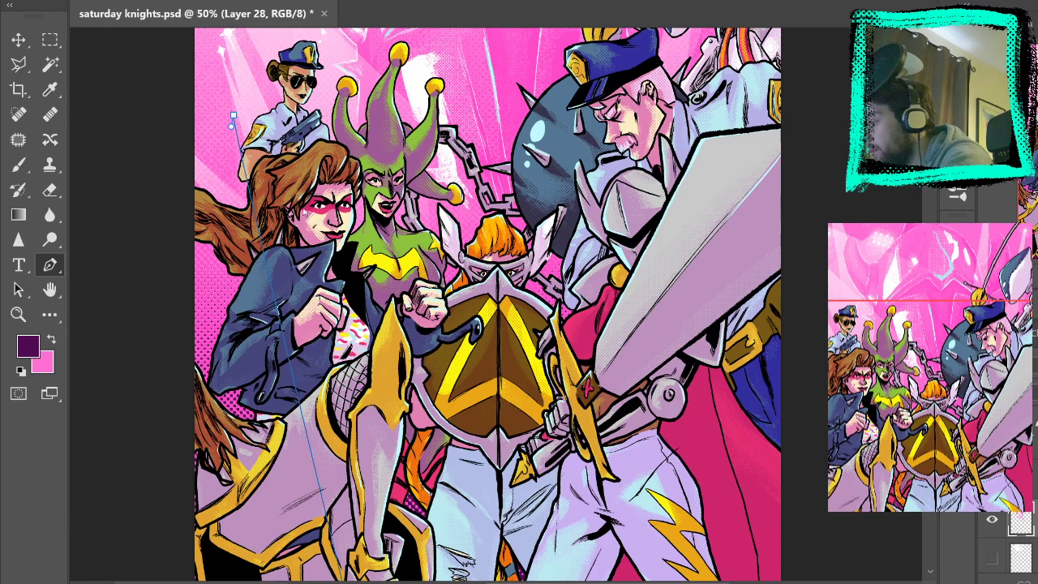
key(i)
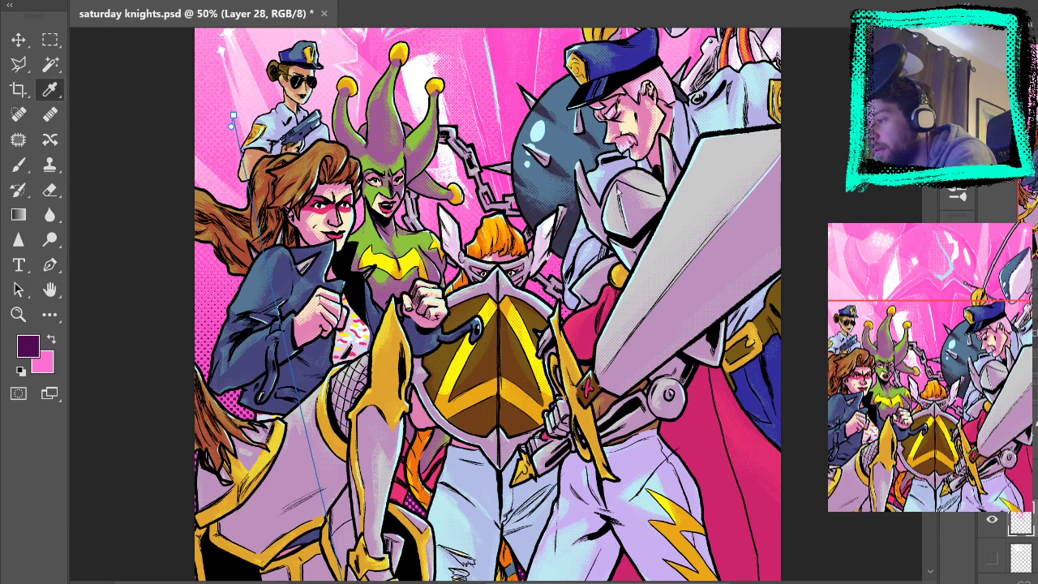
key(p)
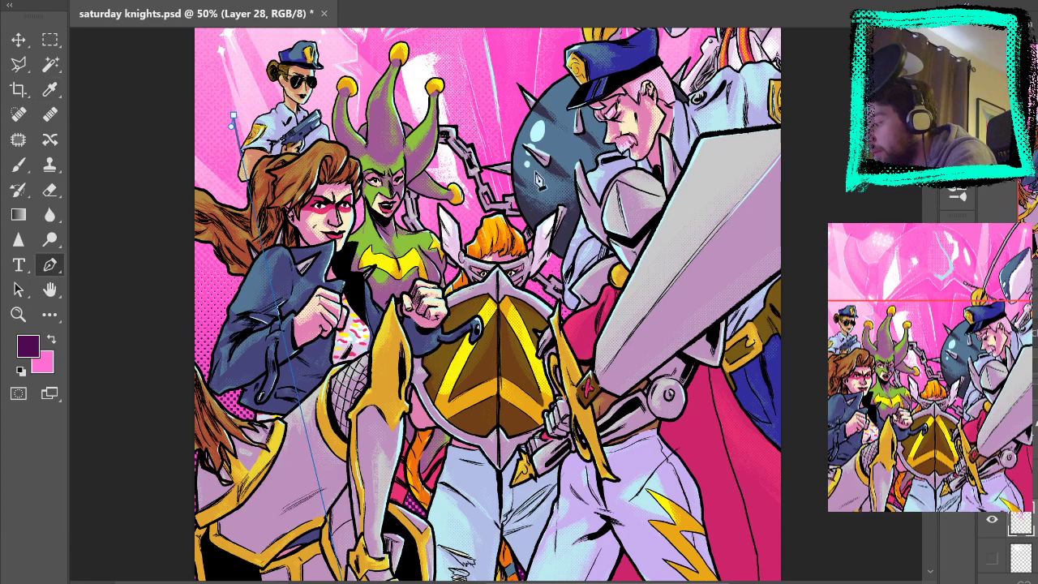
mouse_move(454, 304)
mouse_down()
mouse_move(401, 86)
mouse_move(401, 272)
mouse_move(477, 300)
mouse_move(472, 309)
mouse_up()
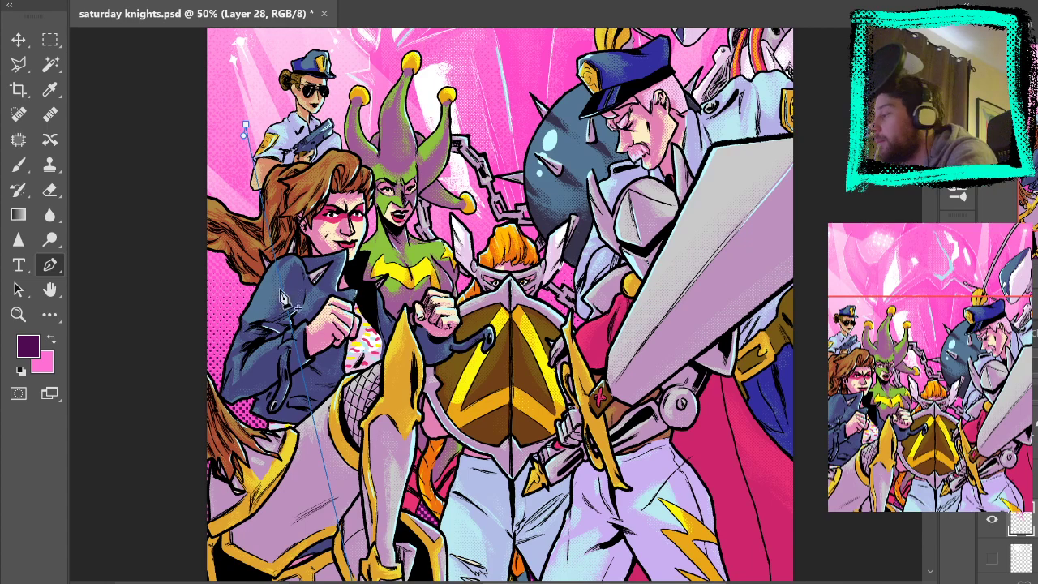
key(b)
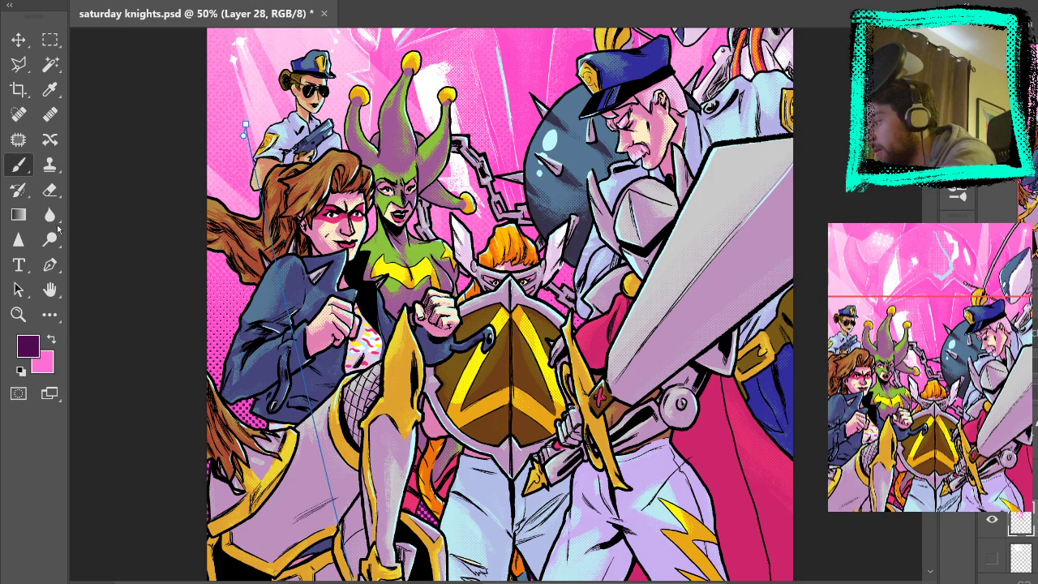
click(49, 265)
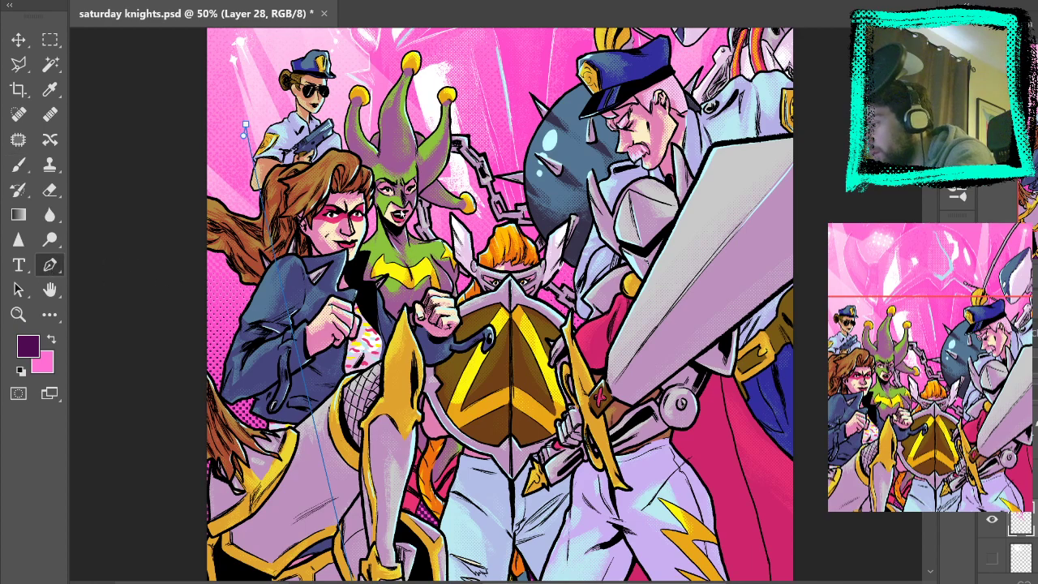
key(i)
key(p)
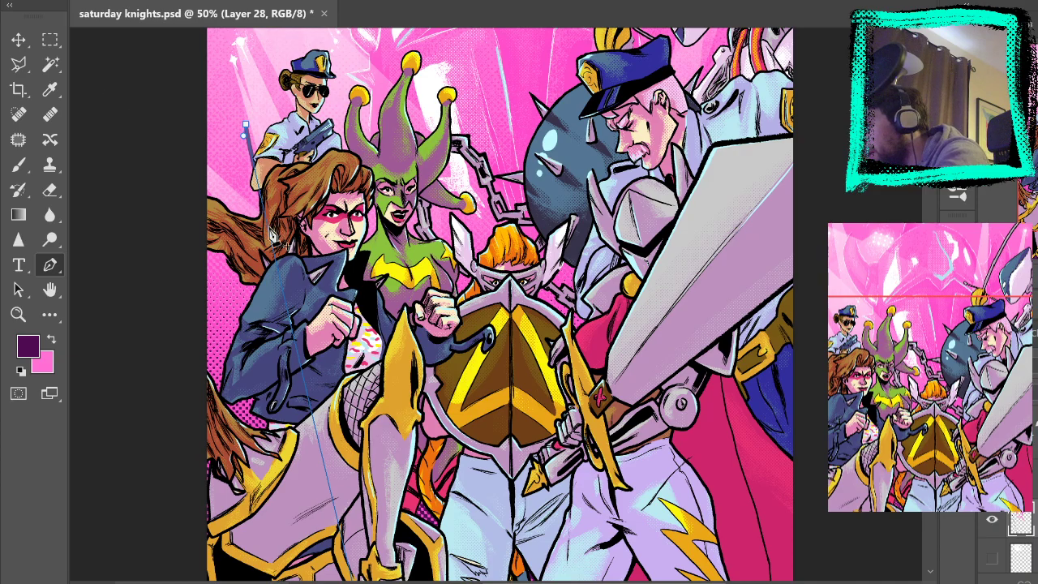
drag(559, 301, 548, 261)
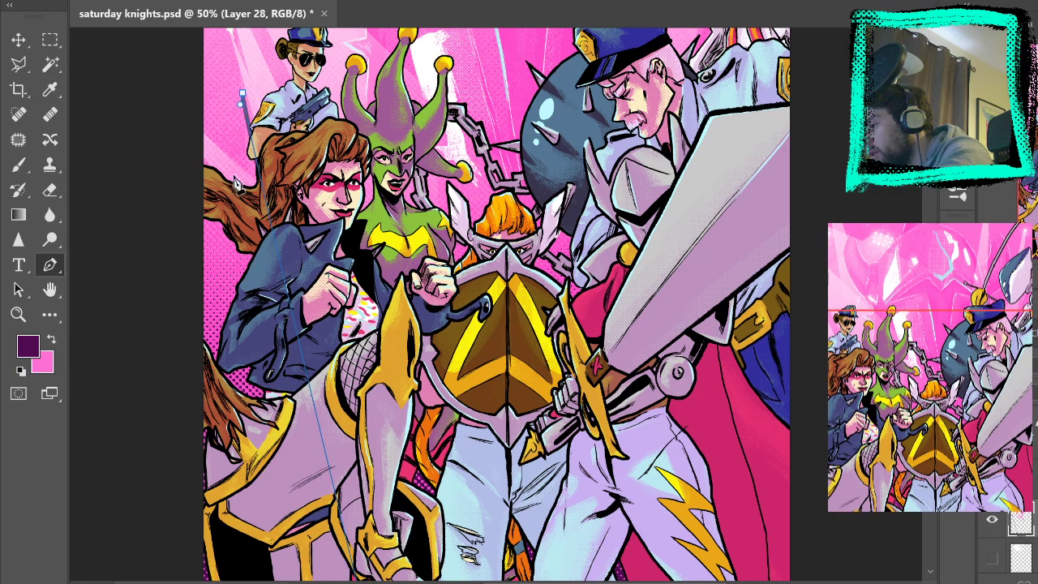
Try to move the artwork by the brown-haired woman's hair, then undo the move
click(18, 41)
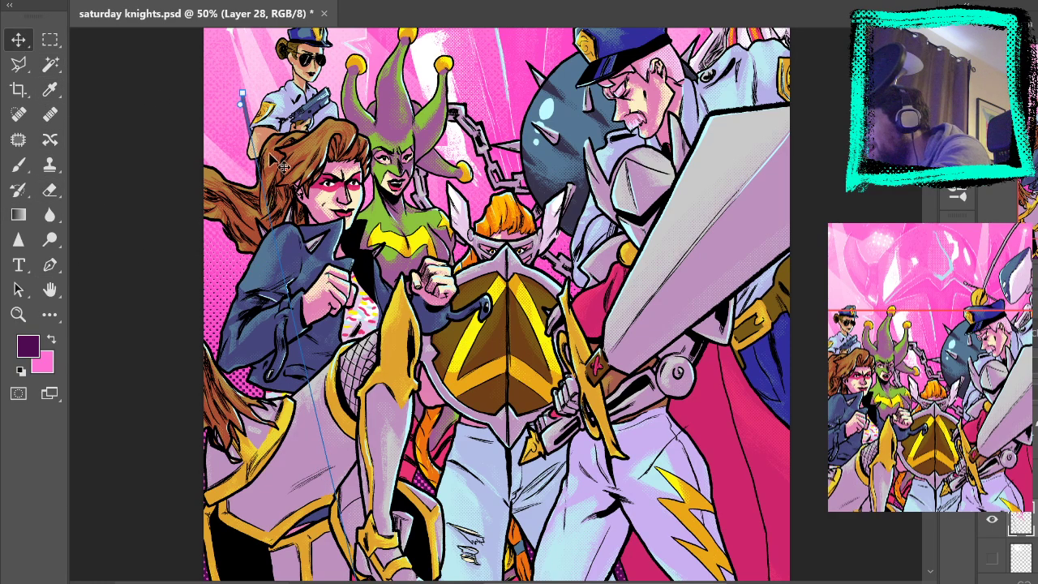
drag(258, 170, 241, 185)
key(ctrl+z)
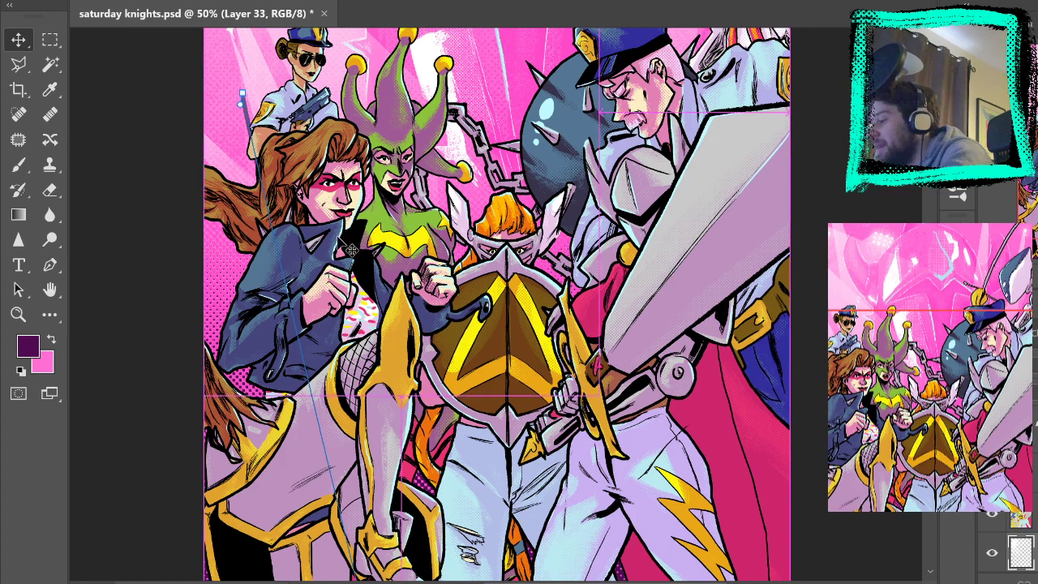
Draw a second, nearly parallel Pen path beside the first line, from the pink background down across the horse
key(p)
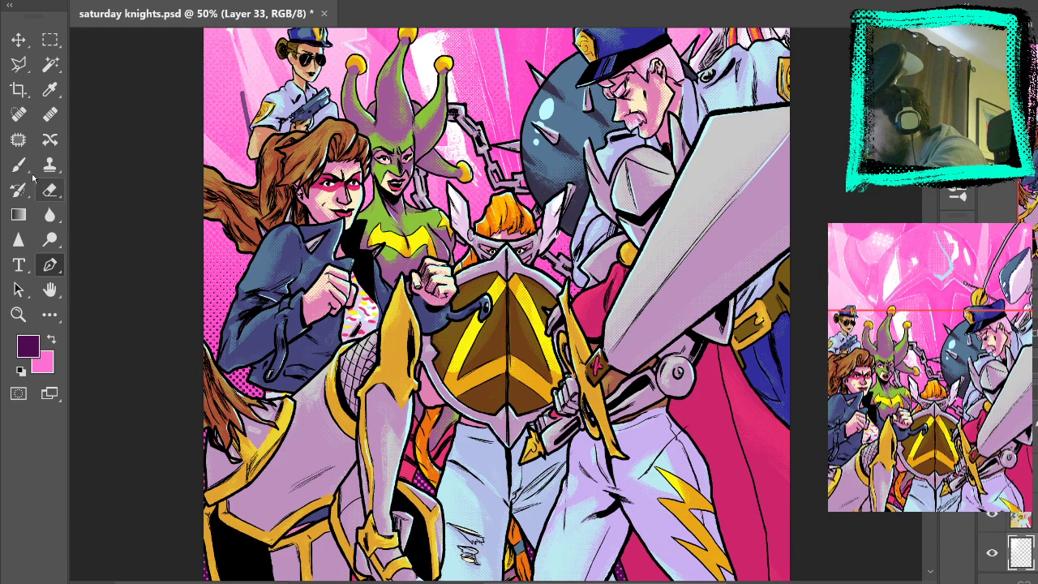
drag(579, 324, 602, 279)
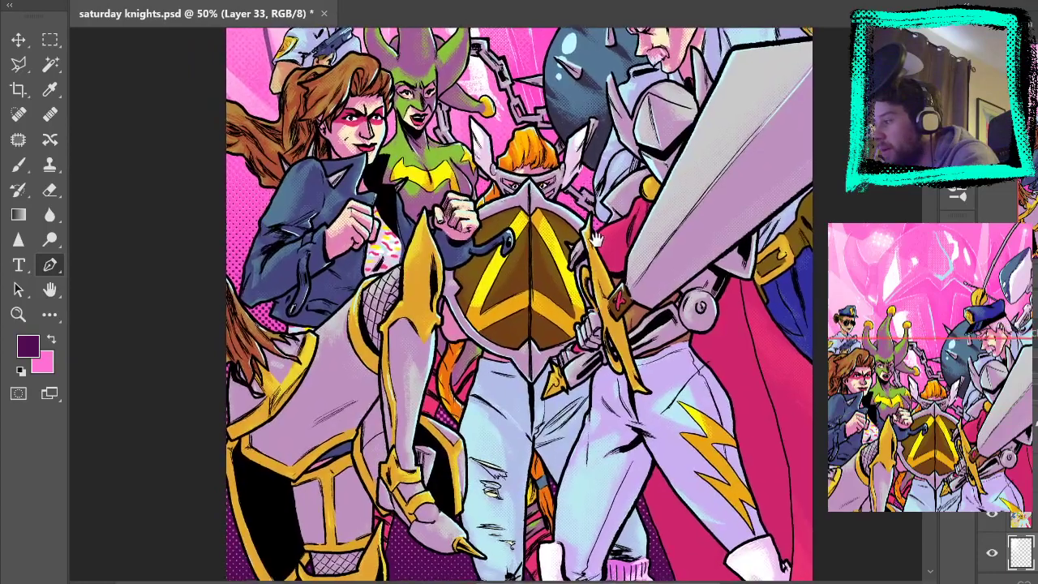
drag(232, 98, 257, 113)
click(257, 50)
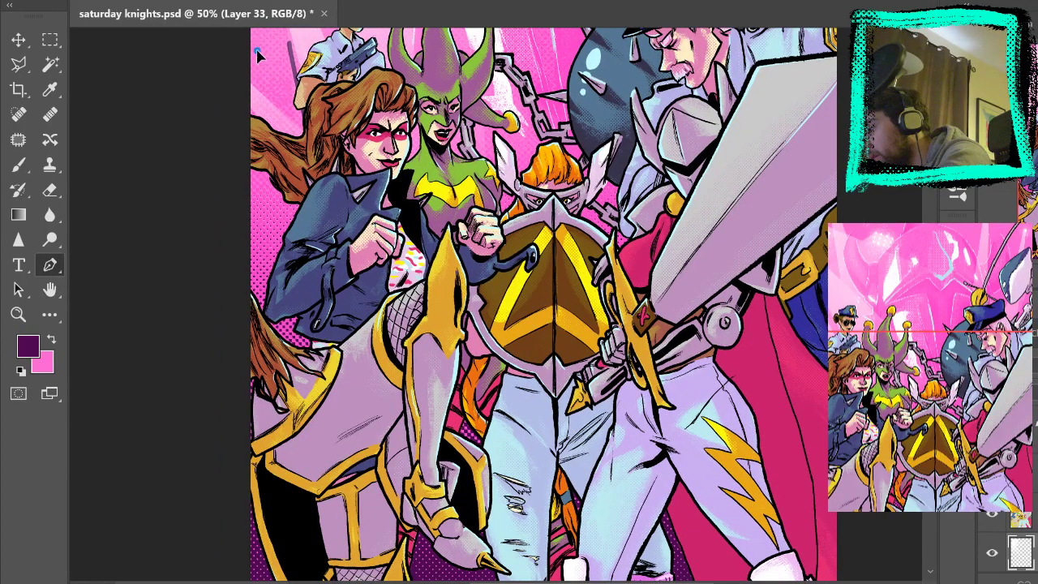
drag(395, 491, 364, 288)
click(285, 418)
drag(338, 218, 386, 535)
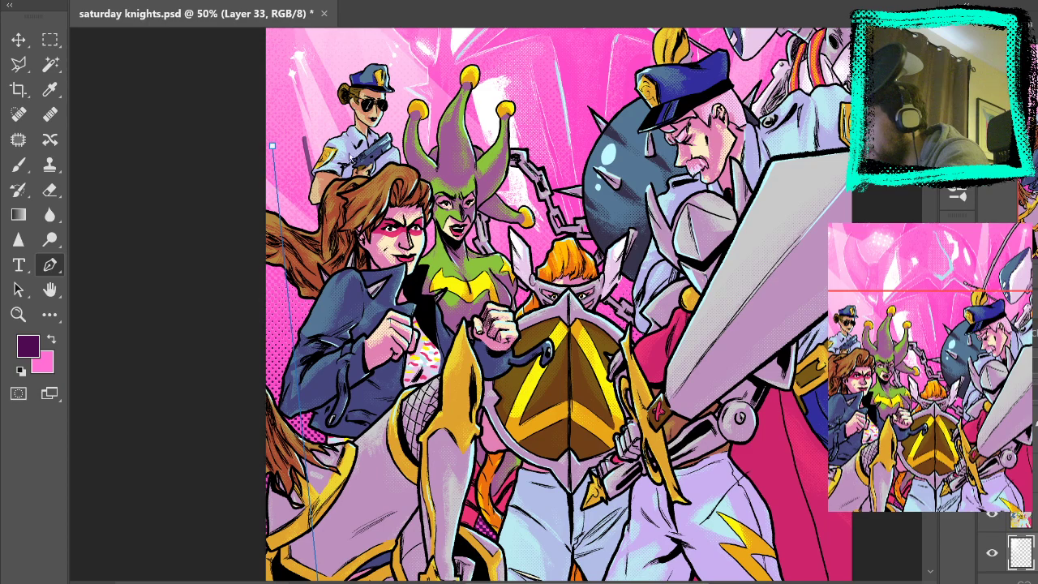
Stroke the second path in dark purple on Layer 33 and dismiss the path
key(i)
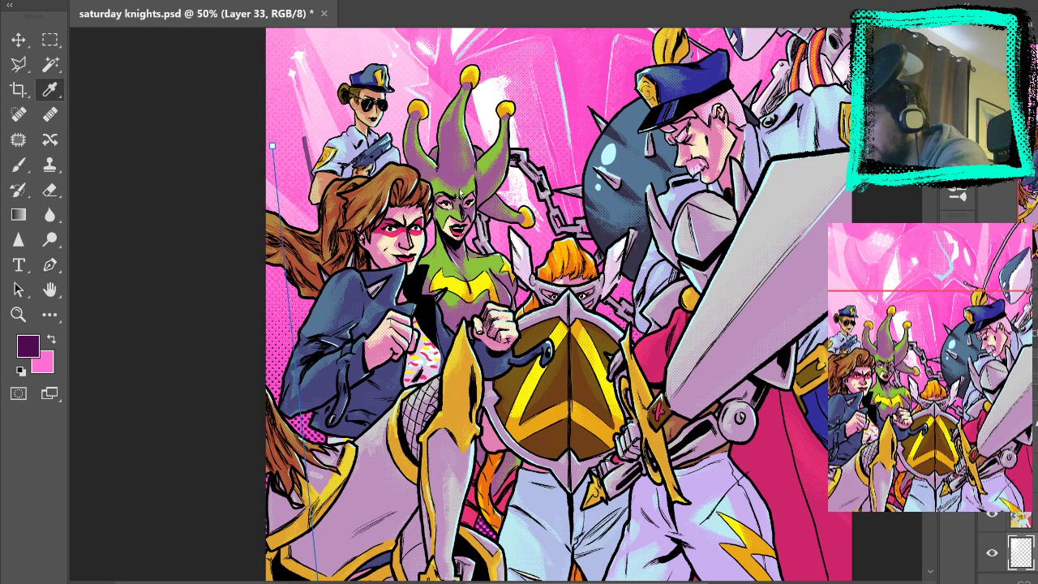
click(715, 147)
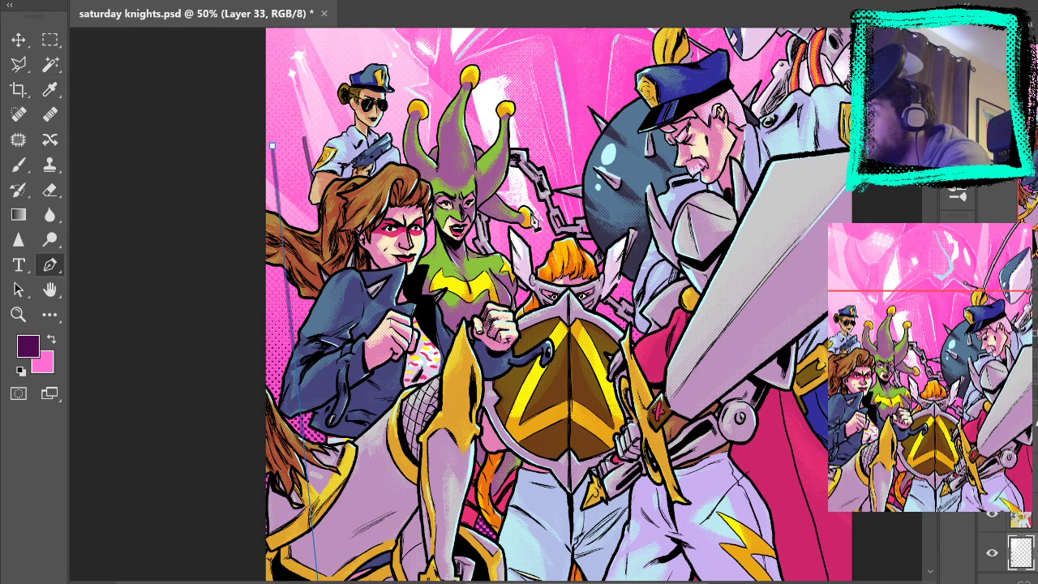
click(52, 40)
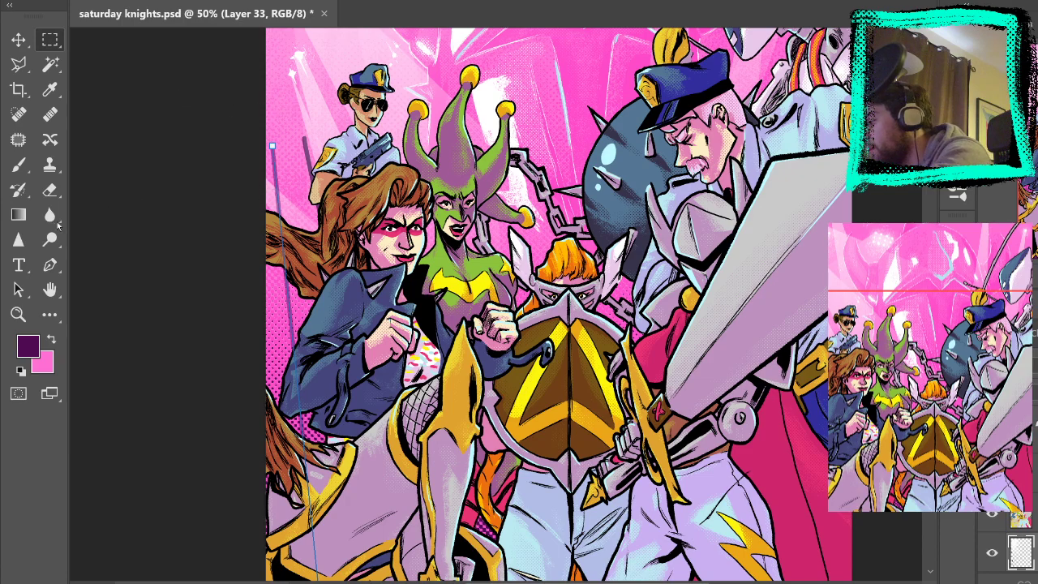
click(50, 266)
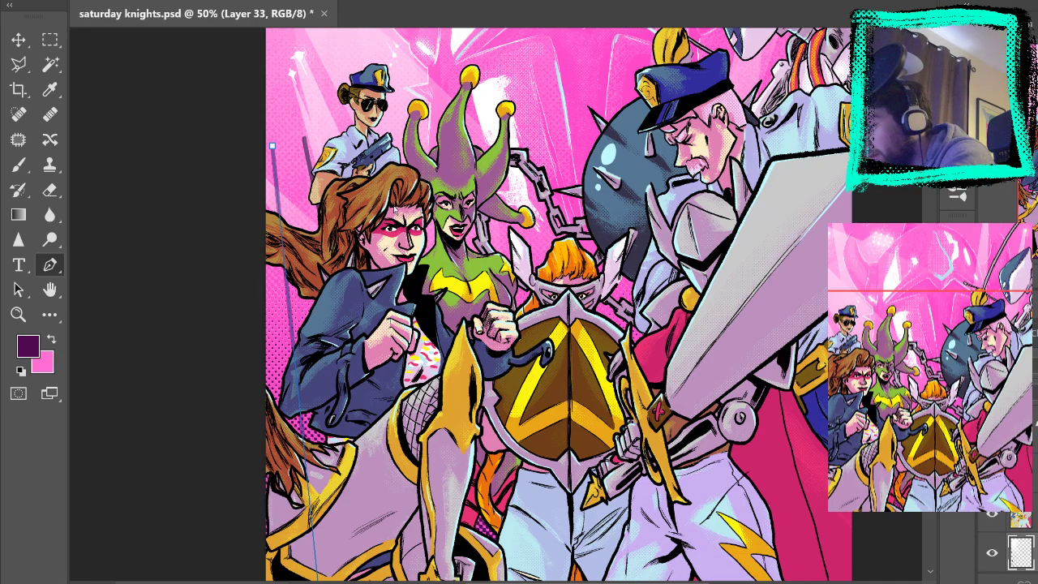
key(Return)
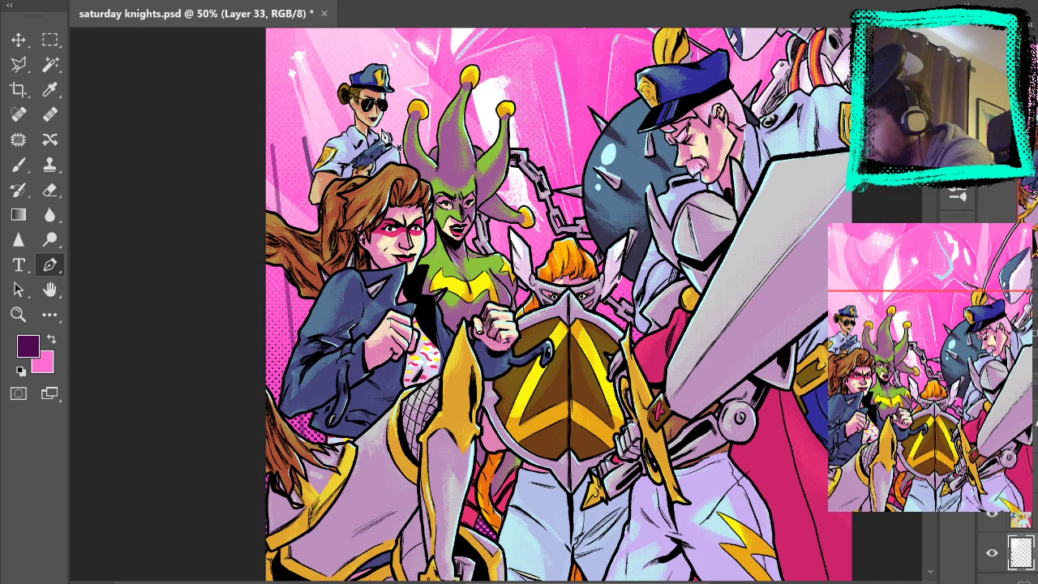
Redraw the second Pen path from the pink background beside the first line down to the horse's lower armour
drag(440, 299, 414, 239)
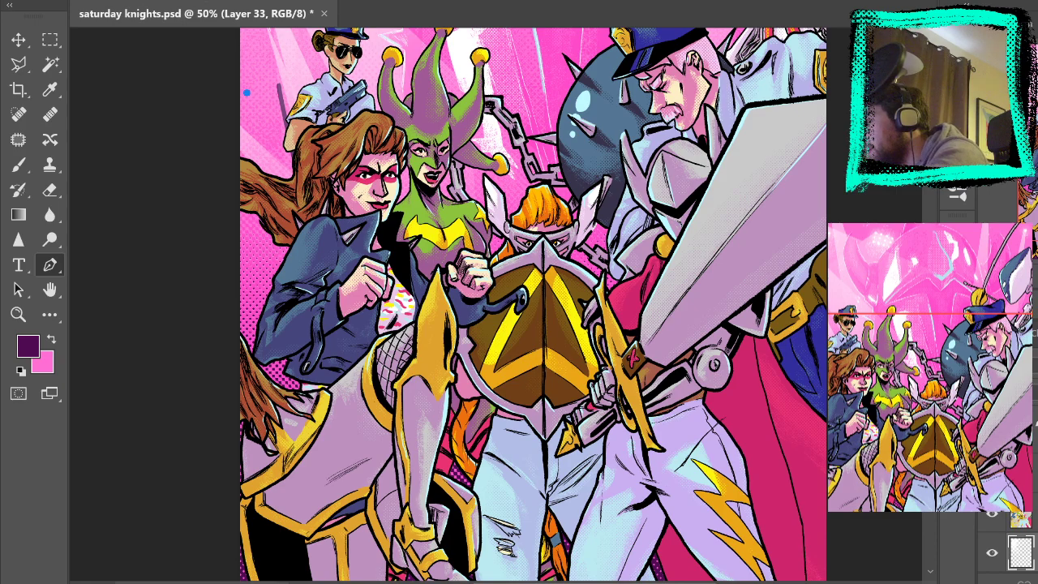
click(294, 578)
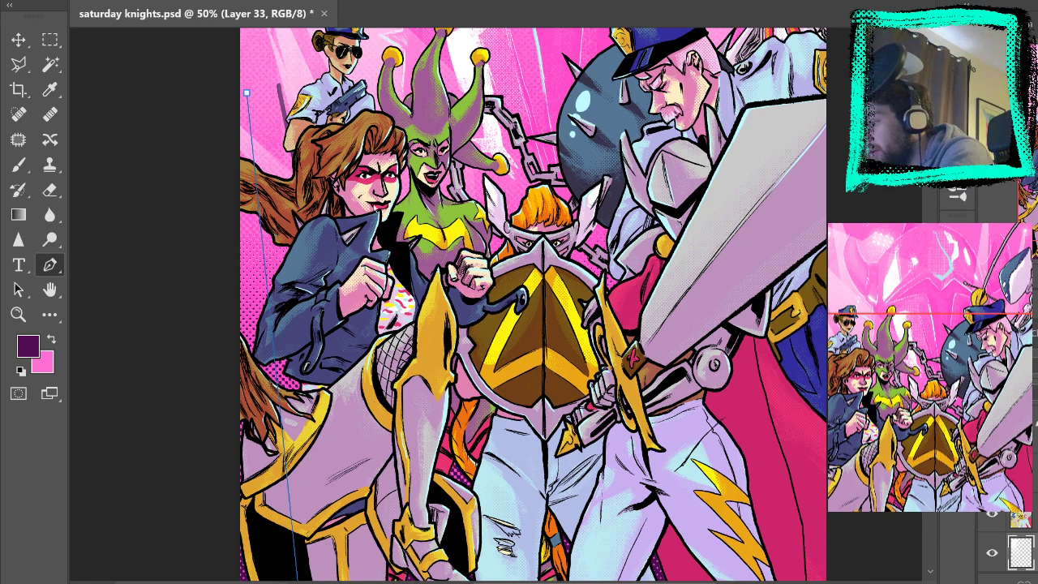
key(i)
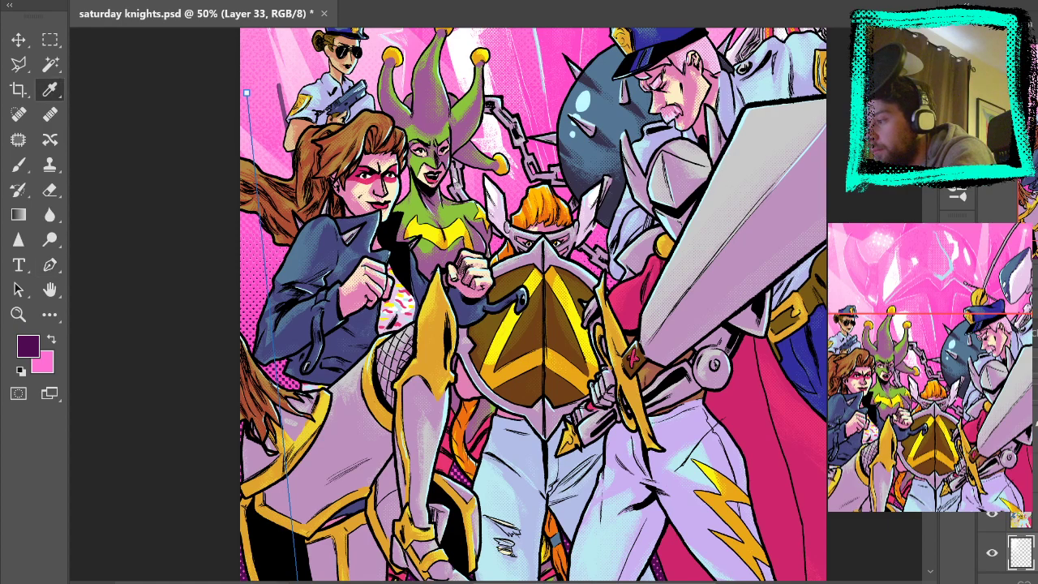
key(p)
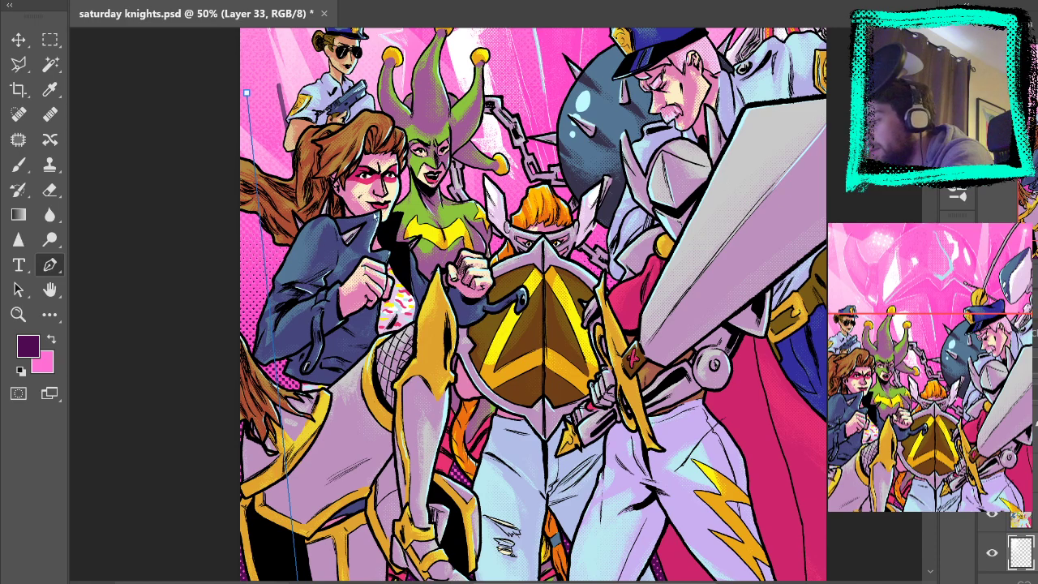
key(i)
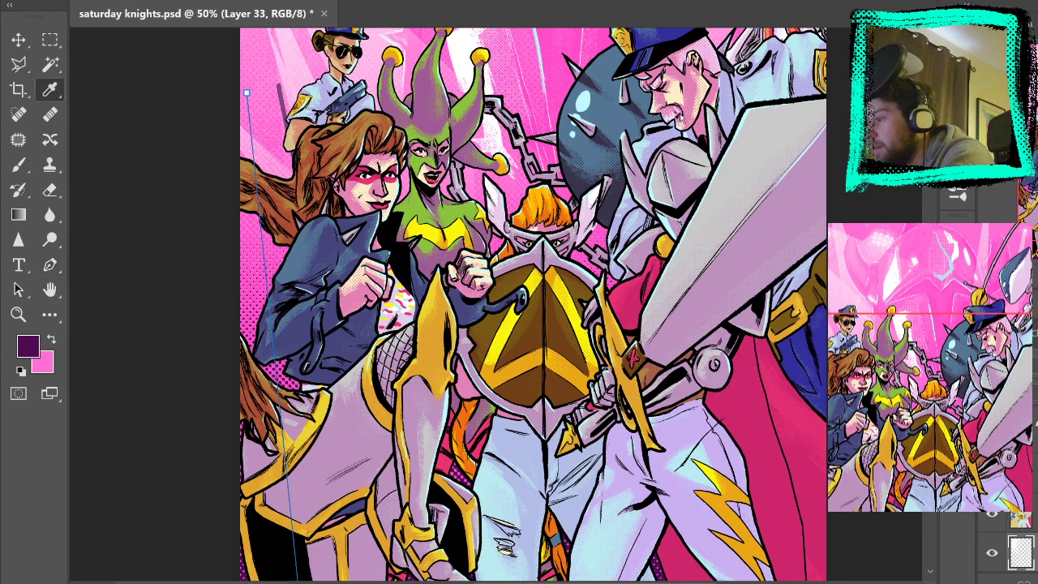
key(p)
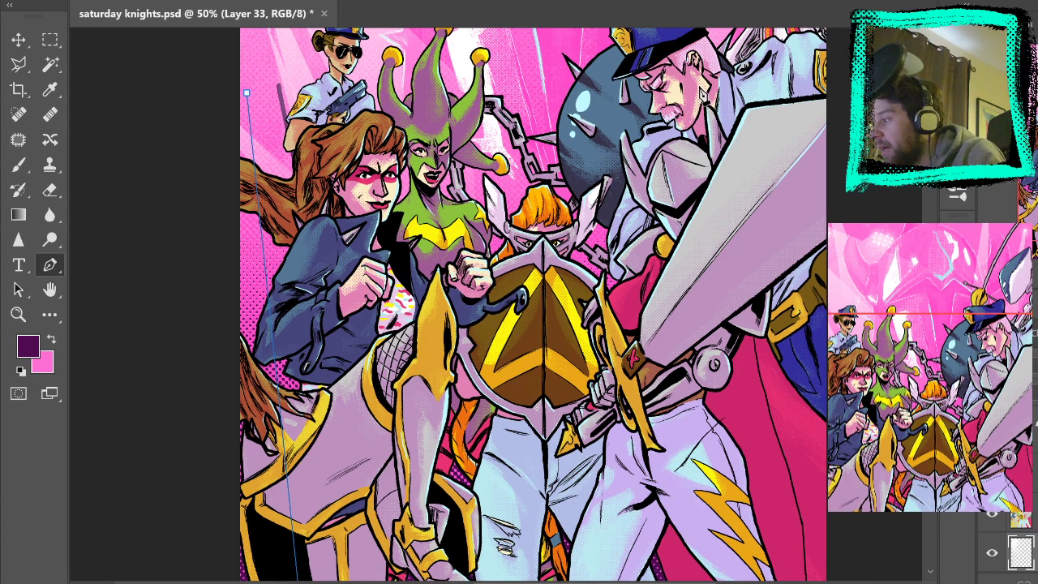
Make Layer 28 active and stroke the second path on it in dark purple
scroll(1019, 535, down, 5)
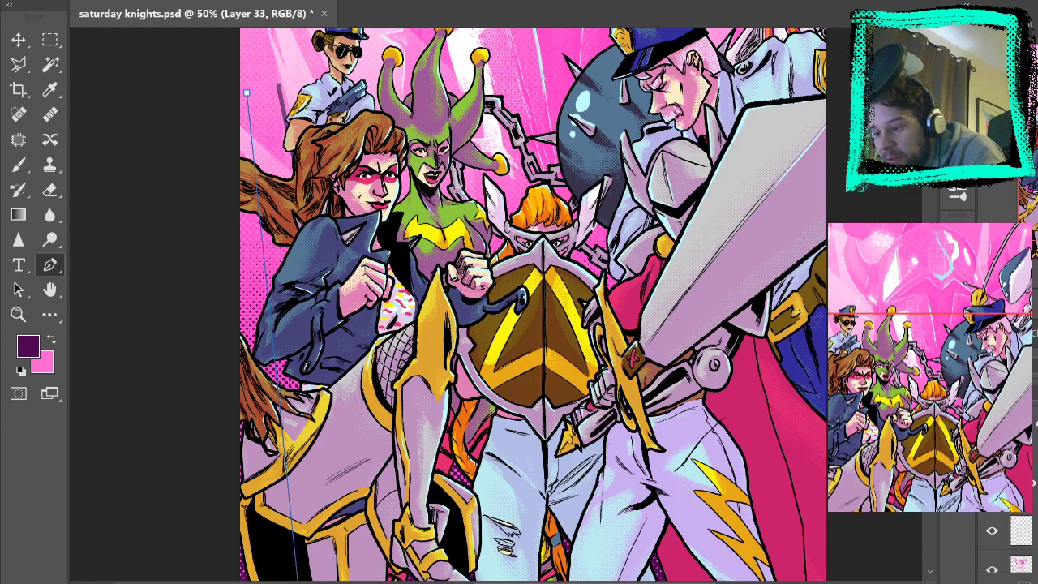
click(1023, 564)
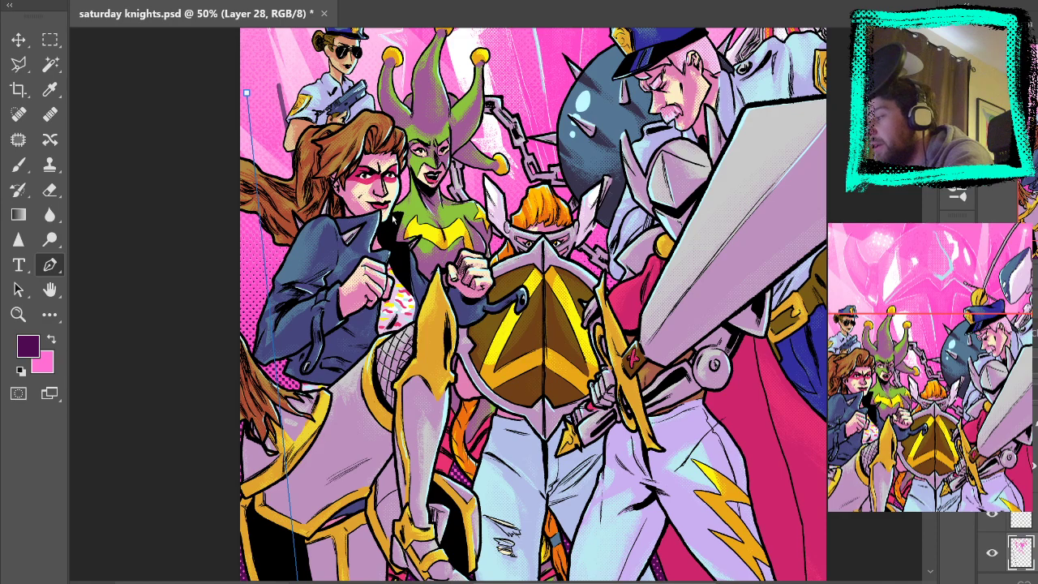
key(i)
key(p)
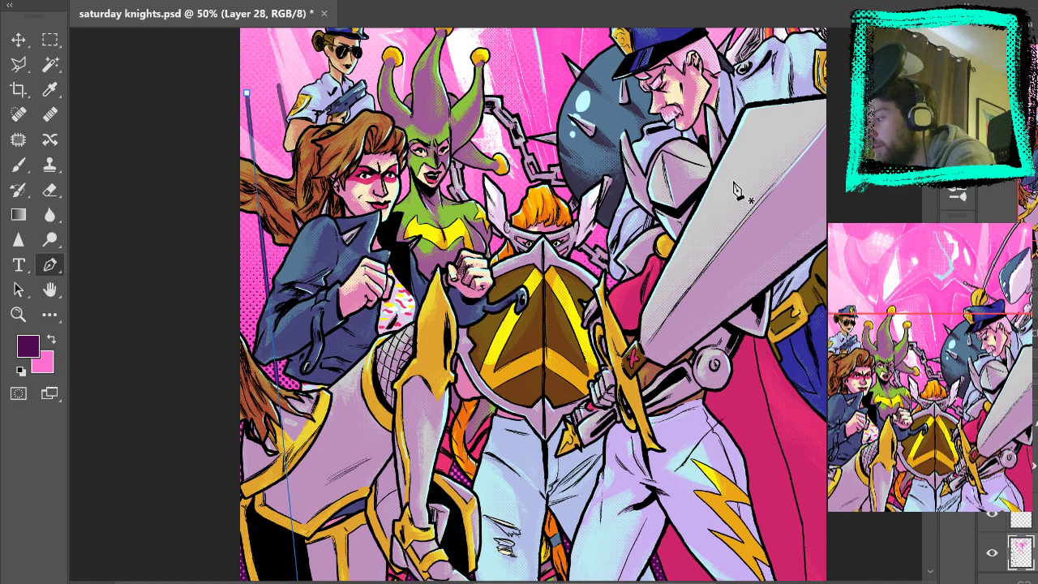
key(m)
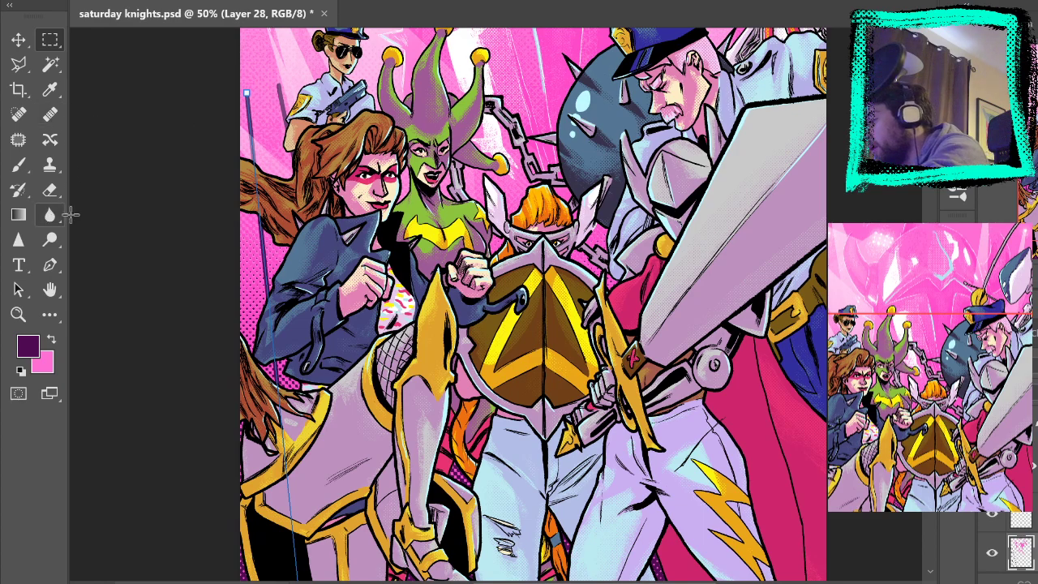
Dismiss the stroked path and draw a third Pen path between the two purple lines, from the pink background down past the canvas's lower edge
click(50, 266)
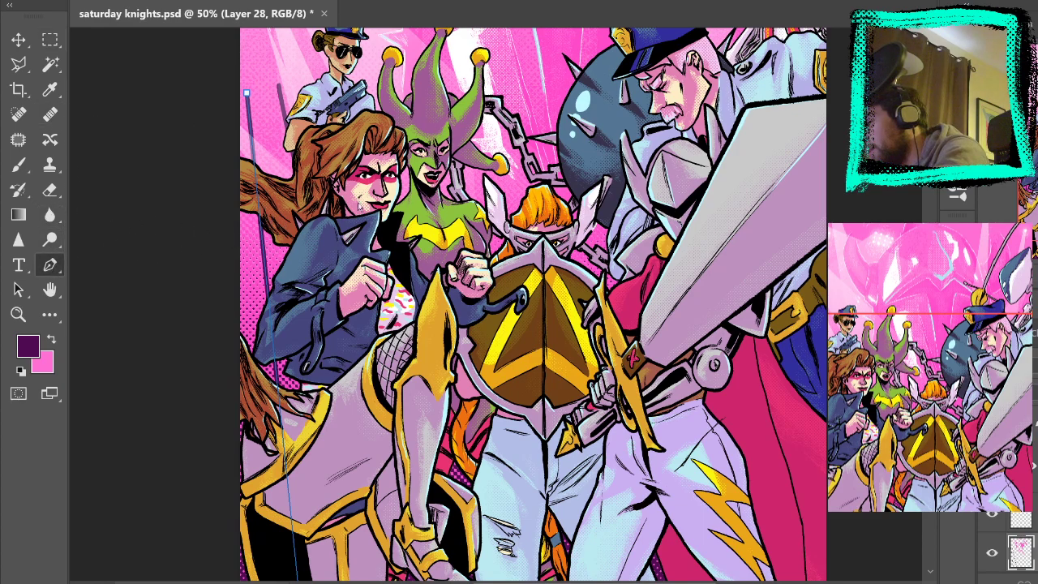
key(Return)
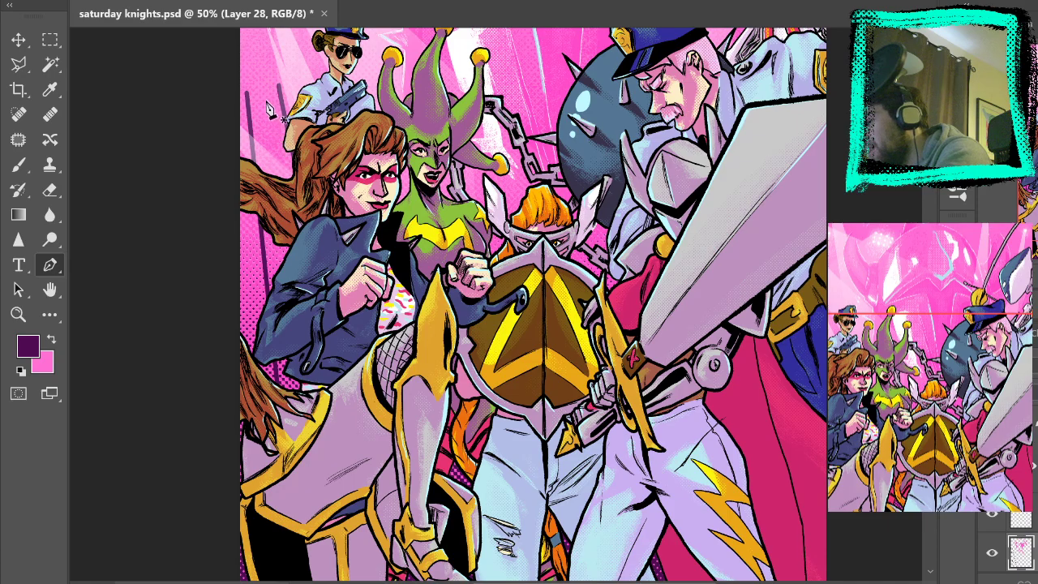
drag(559, 272, 522, 301)
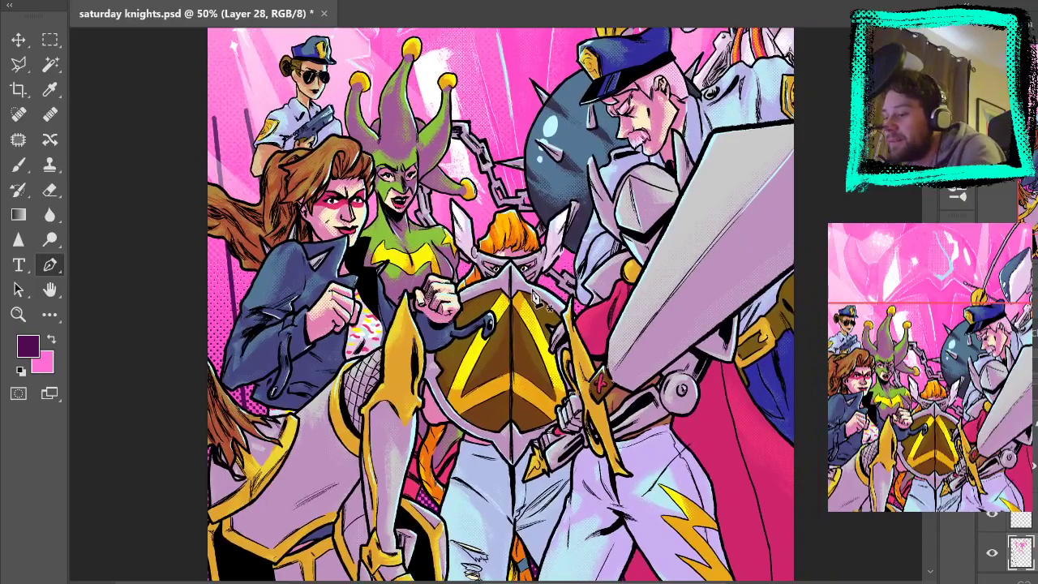
click(991, 554)
scroll(580, 146, down, 1)
drag(382, 223, 335, 209)
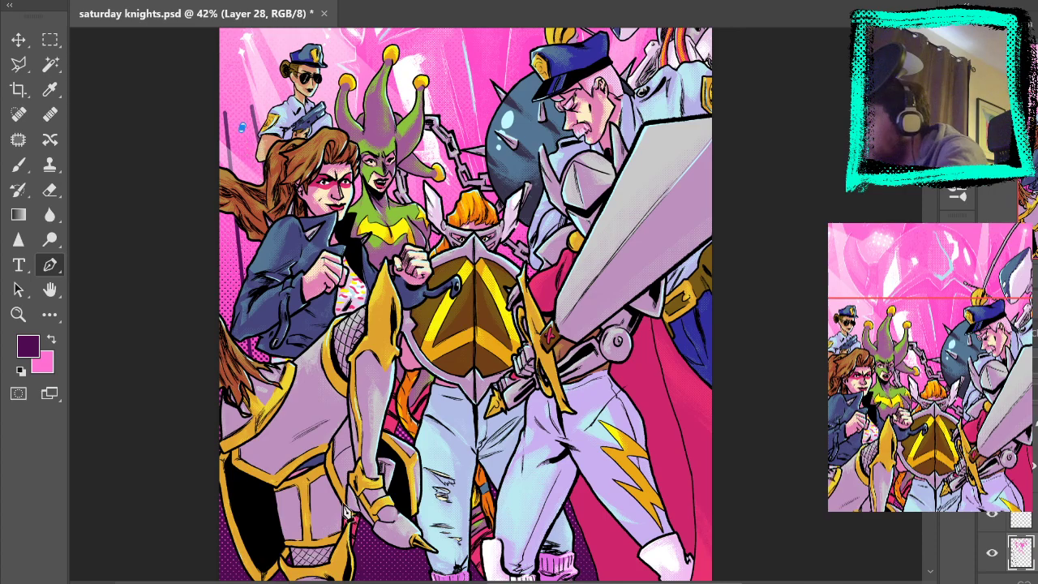
drag(352, 489, 344, 318)
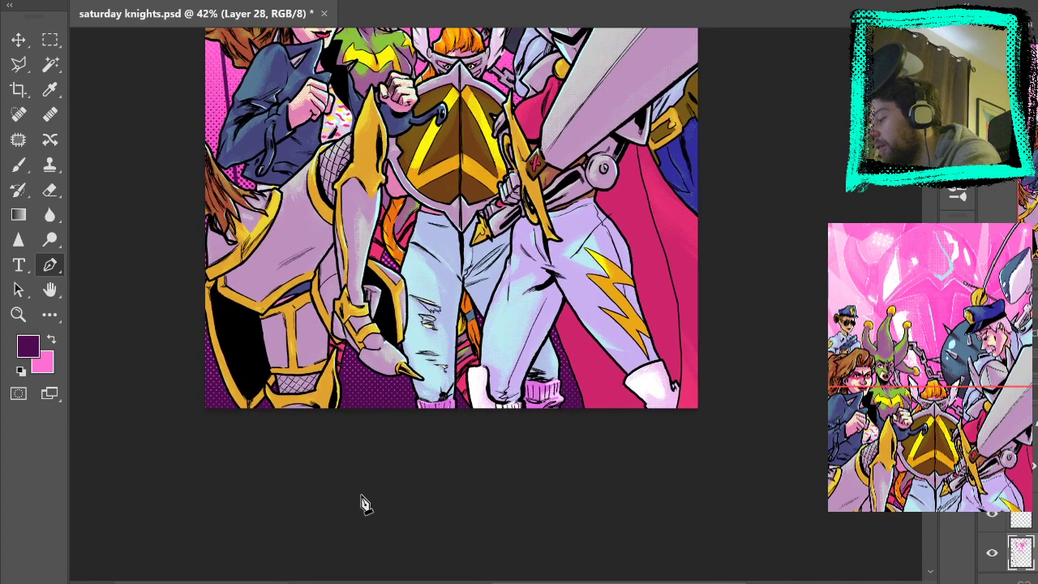
drag(299, 426, 340, 580)
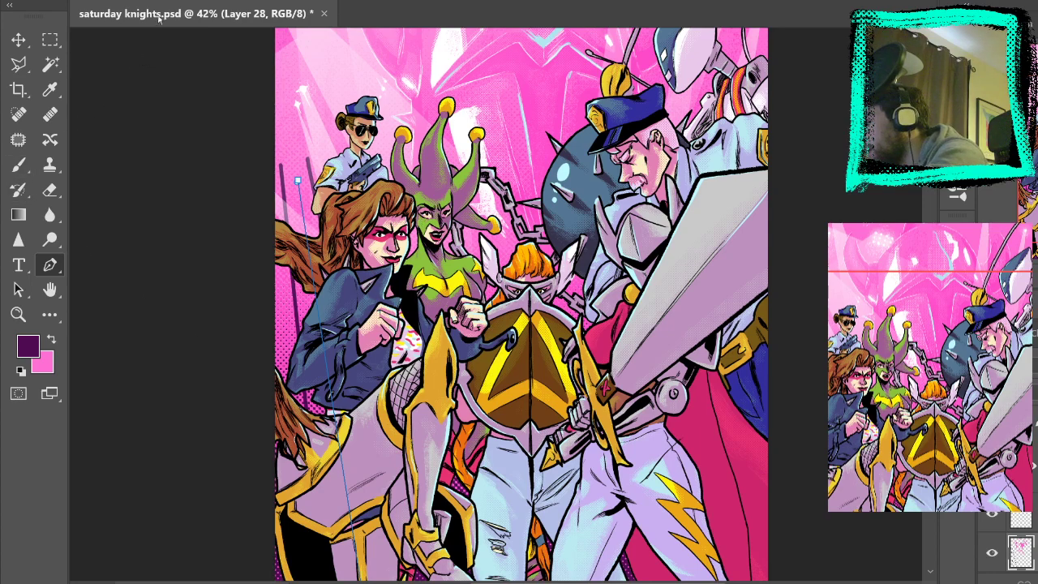
Stroke the third path on Layer 28 in dark purple and dismiss the path
key(b)
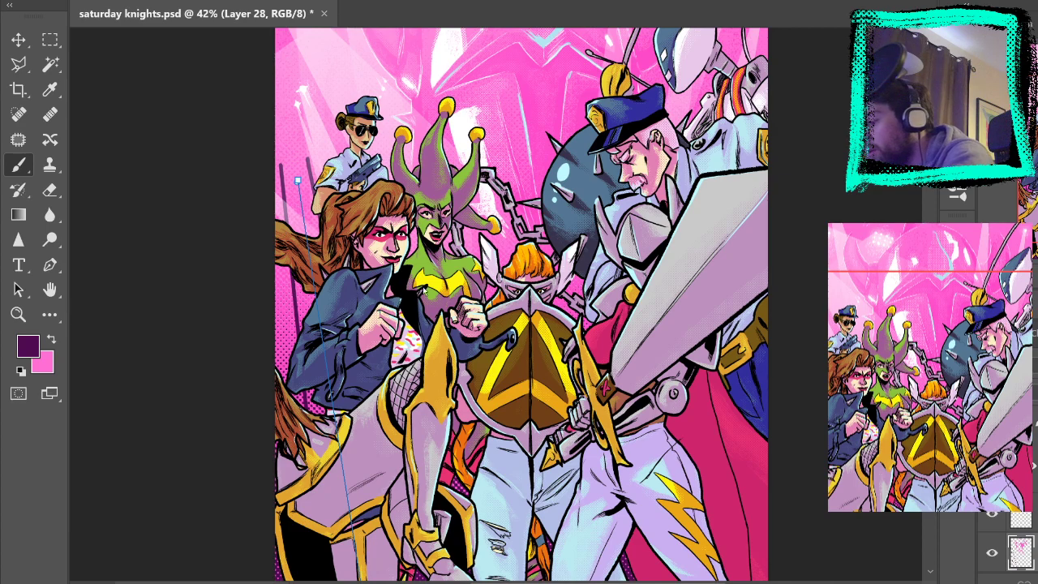
click(50, 264)
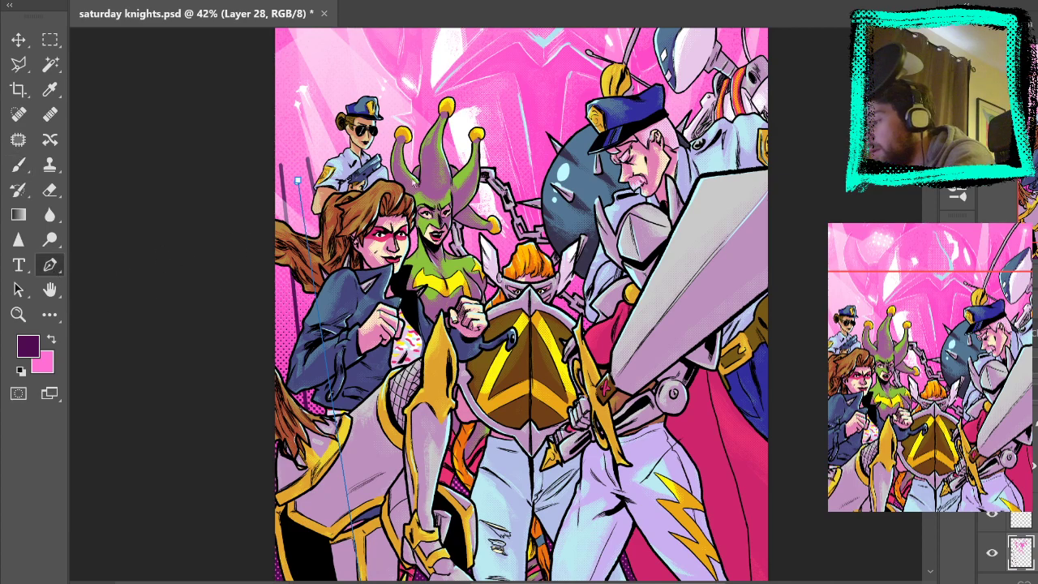
key(i)
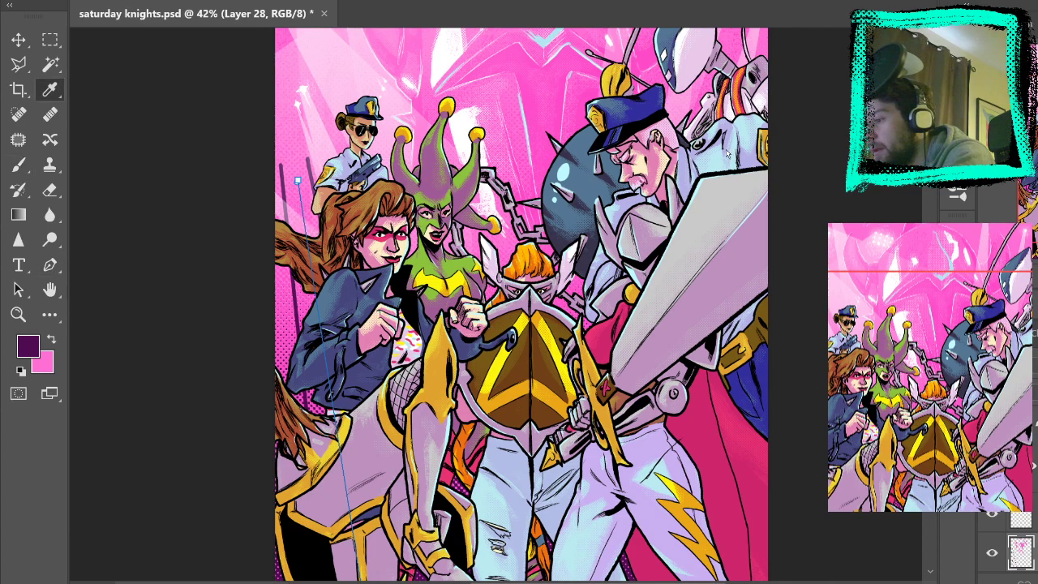
key(p)
key(m)
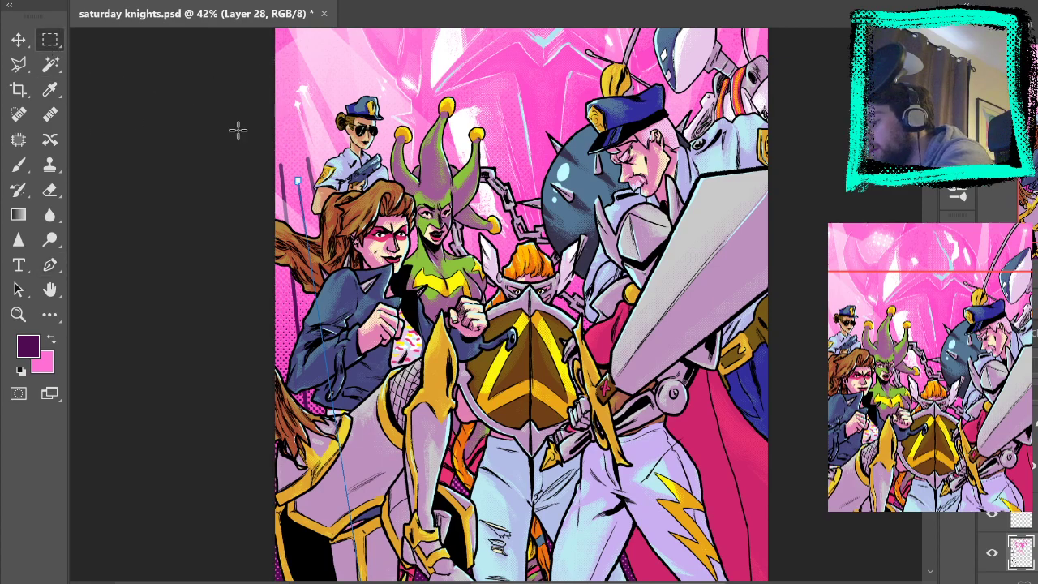
key(p)
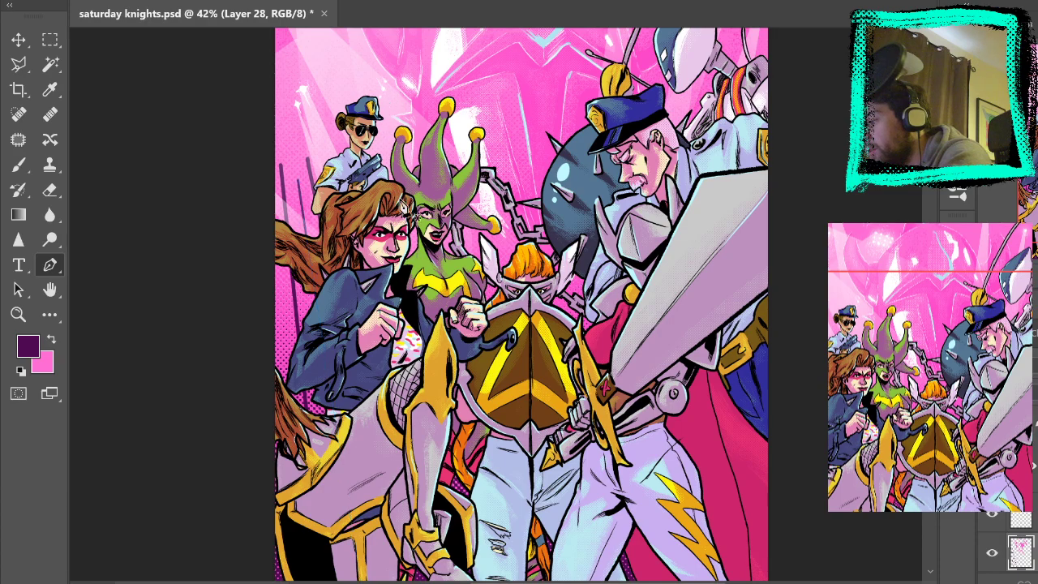
Draw a fourth Pen path from the canvas's left edge above the brown hair down across the horse to below the canvas
scroll(298, 180, down, 3)
scroll(288, 162, up, 1)
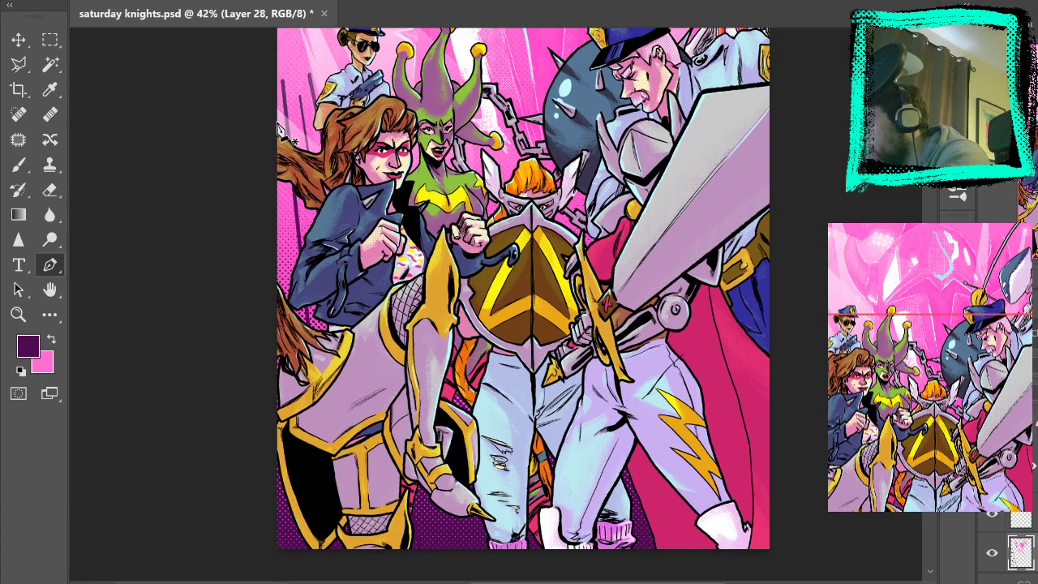
click(284, 562)
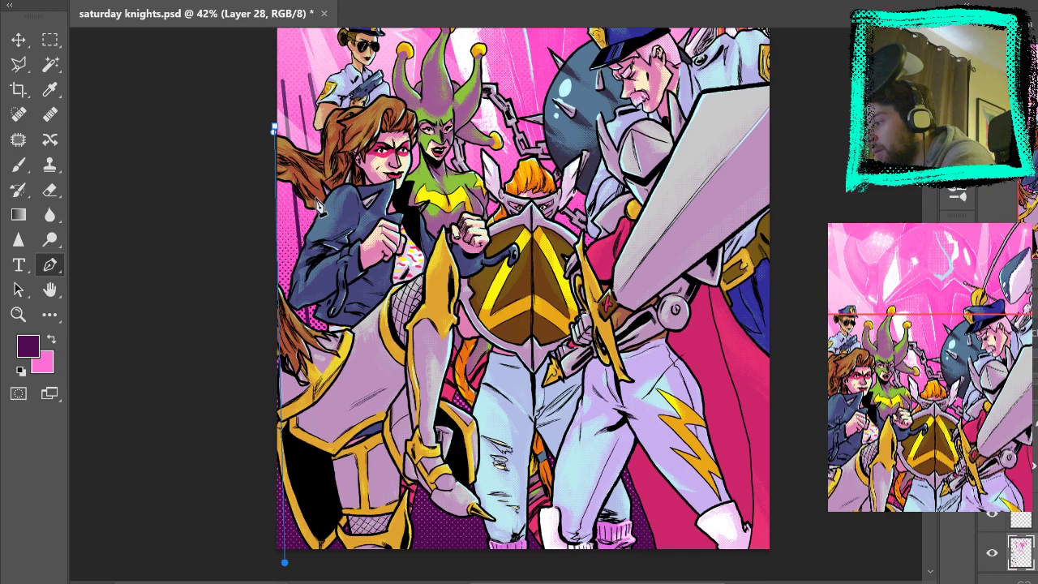
key(ctrl+z)
click(299, 561)
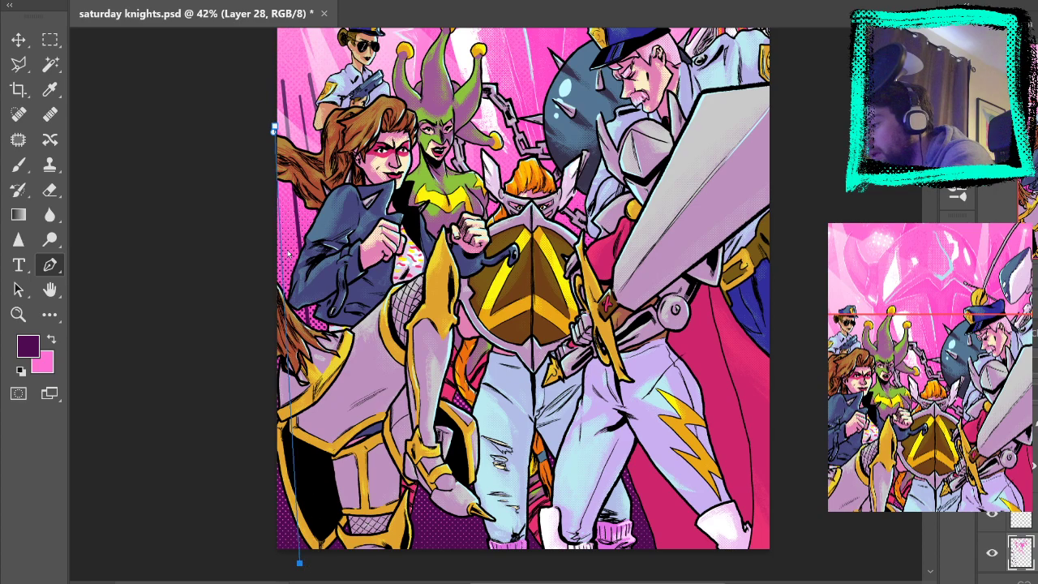
Stroke the fourth path along the canvas's left edge in dark purple and dismiss the path
key(i)
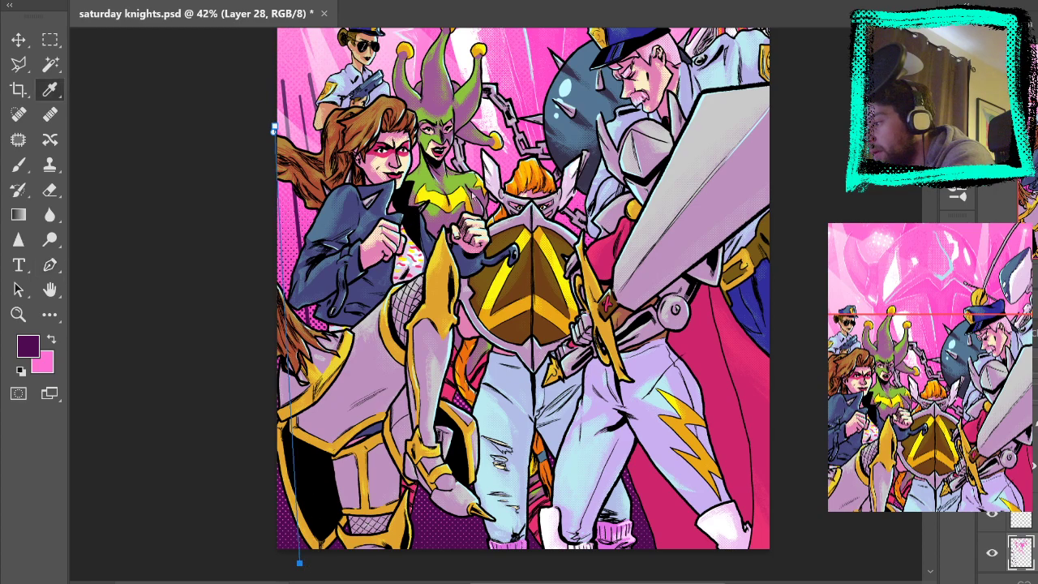
key(p)
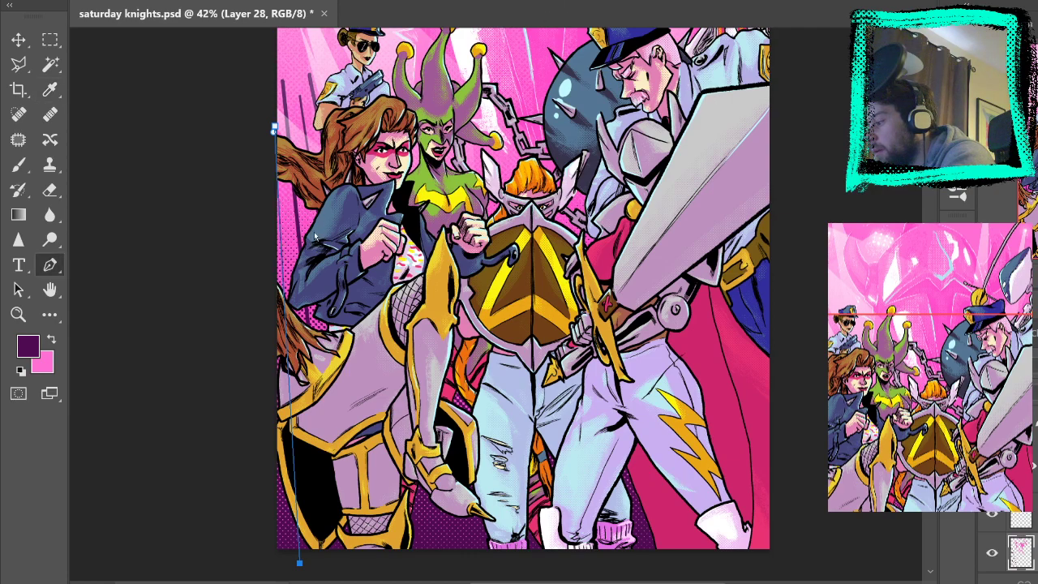
key(i)
key(p)
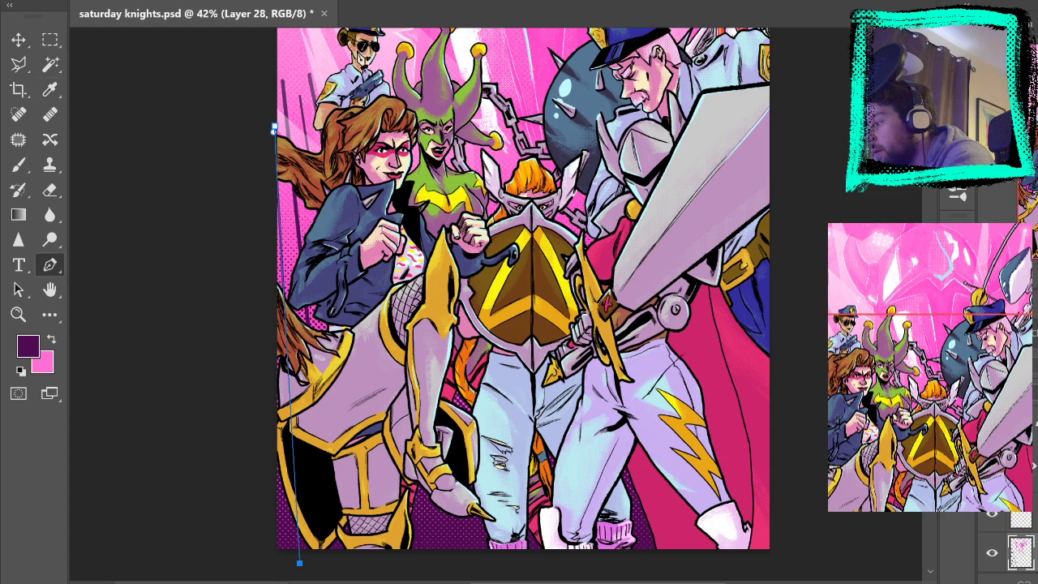
key(m)
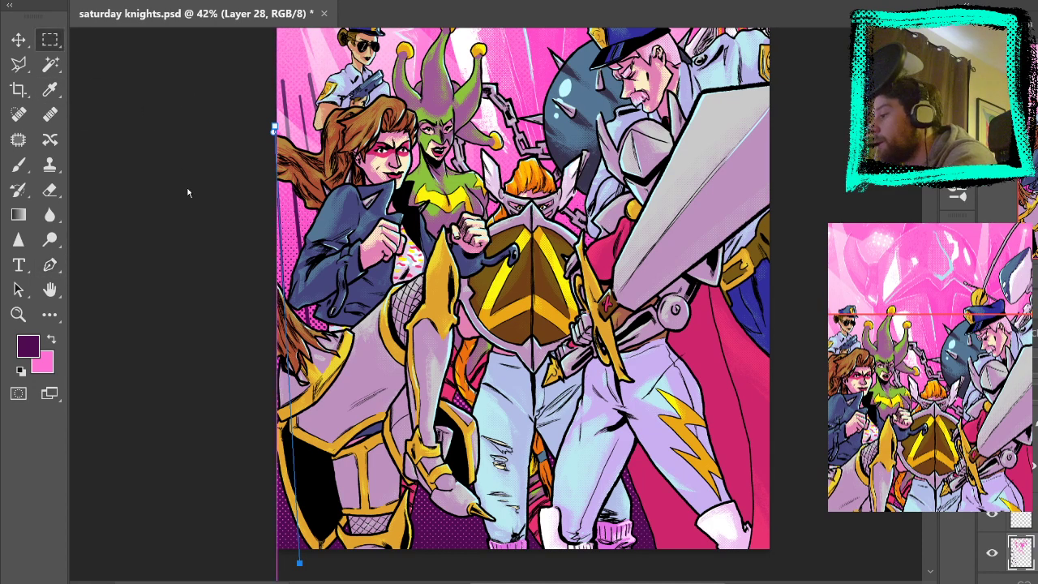
key(b)
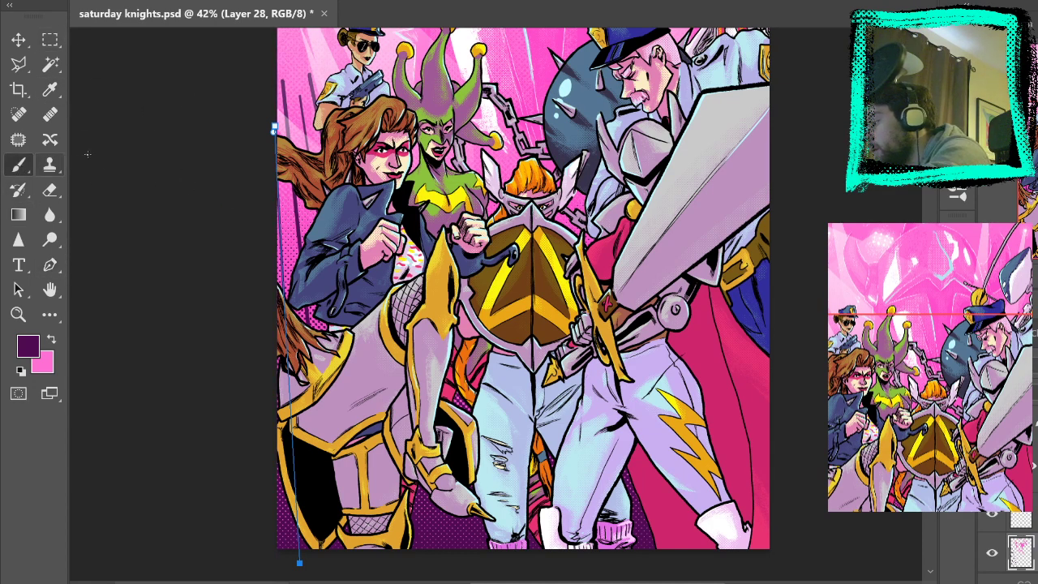
key(p)
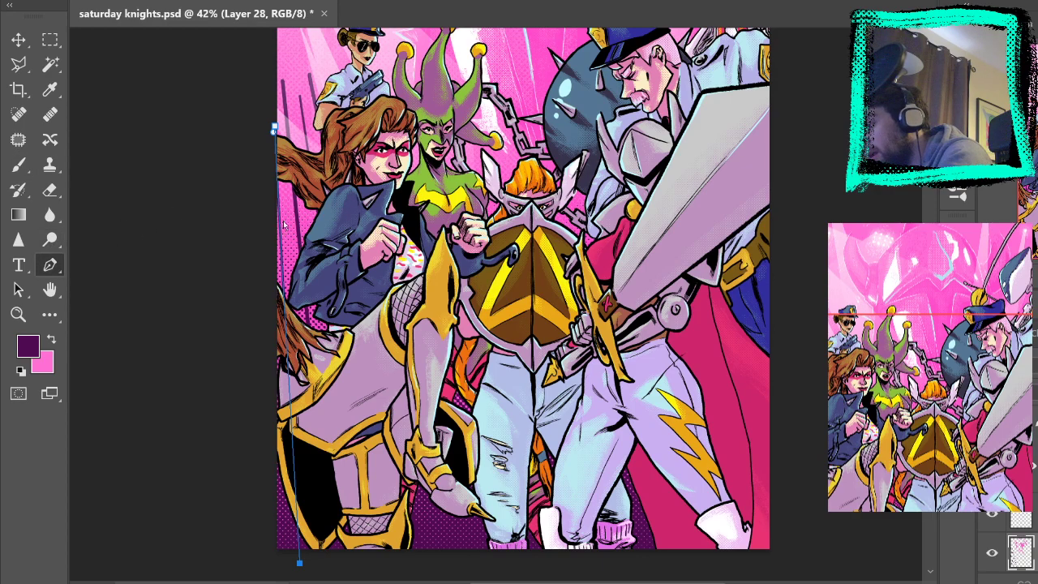
key(Escape)
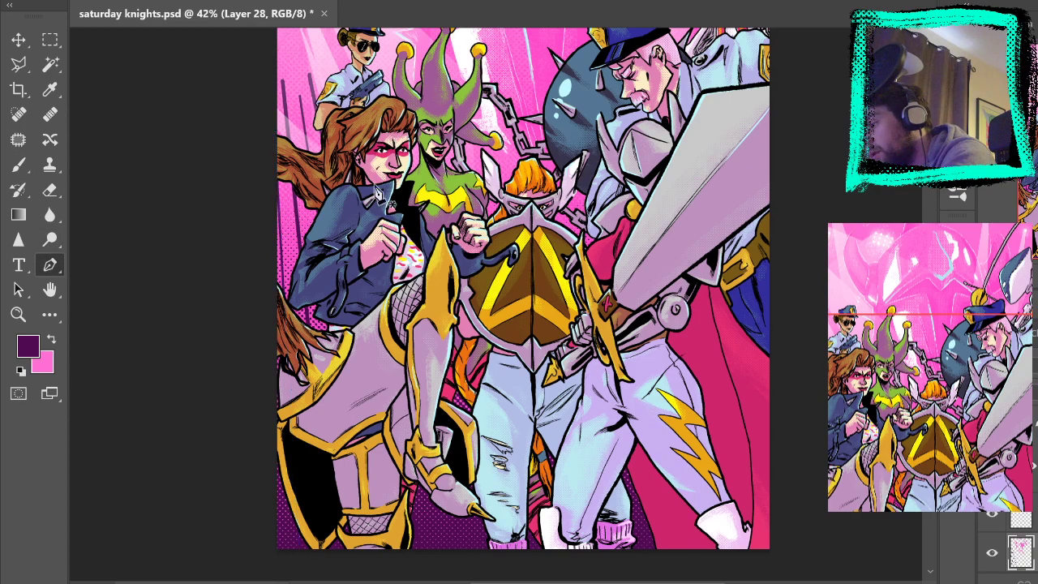
Brush a thin dark purple crossbar across the long lines between the brown hair and the policewoman's elbow
click(20, 165)
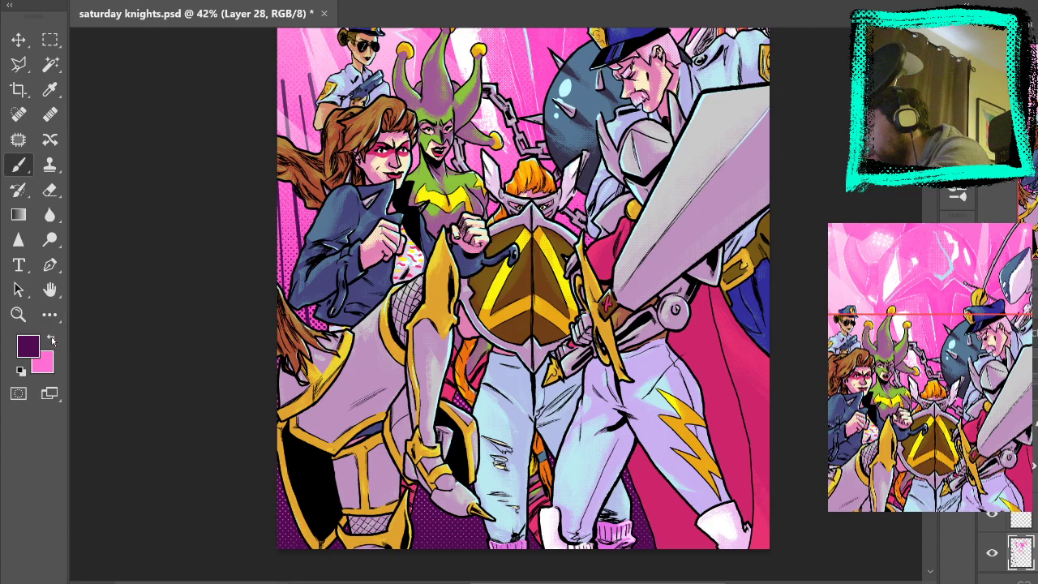
click(19, 315)
click(339, 127)
click(340, 128)
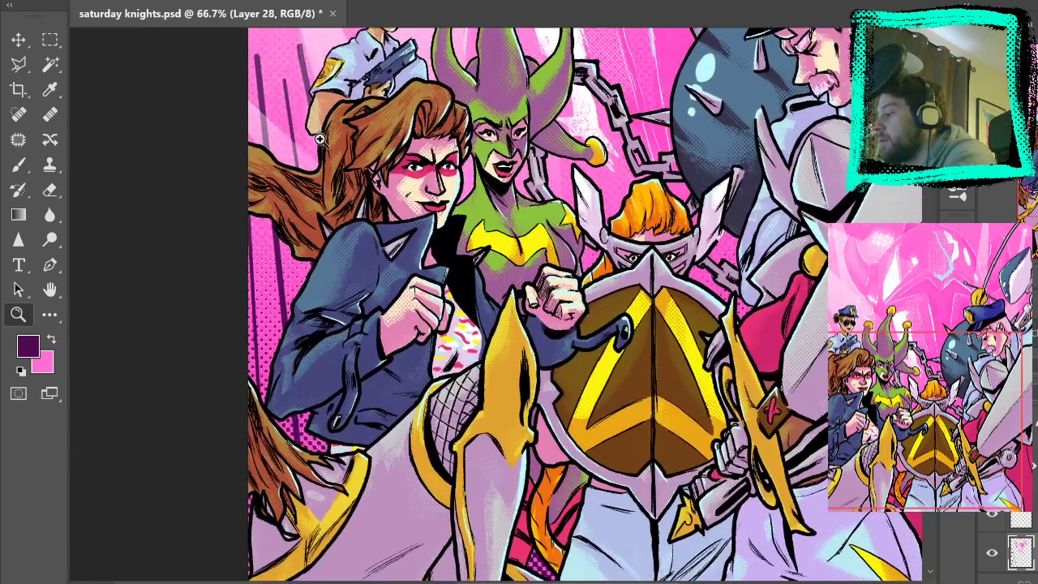
click(340, 128)
drag(293, 140, 317, 253)
click(20, 167)
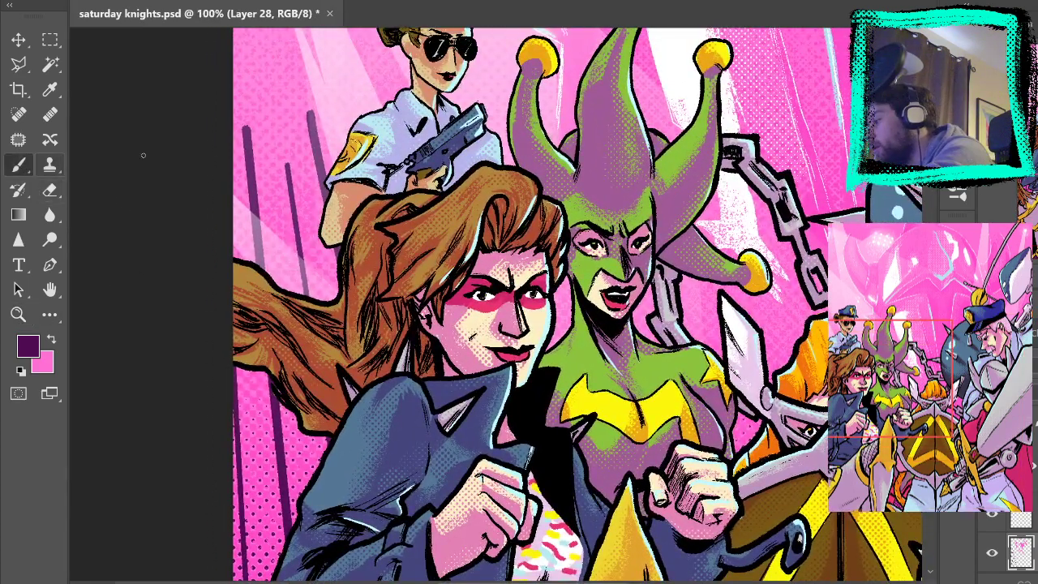
drag(260, 251, 328, 242)
key(ctrl+z)
drag(260, 253, 326, 248)
key(ctrl+z)
mouse_move(261, 255)
mouse_down()
mouse_move(323, 243)
mouse_move(262, 256)
mouse_move(328, 248)
mouse_up()
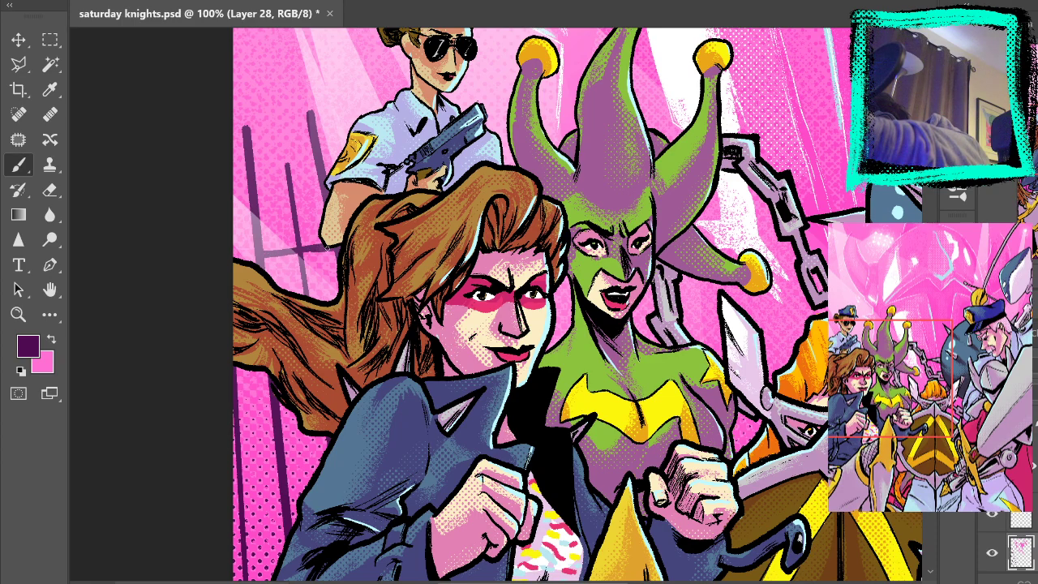
Brush a short dark purple crossbar from the long line to the blue jacket's shoulder, below the brown hair
drag(550, 298, 529, 198)
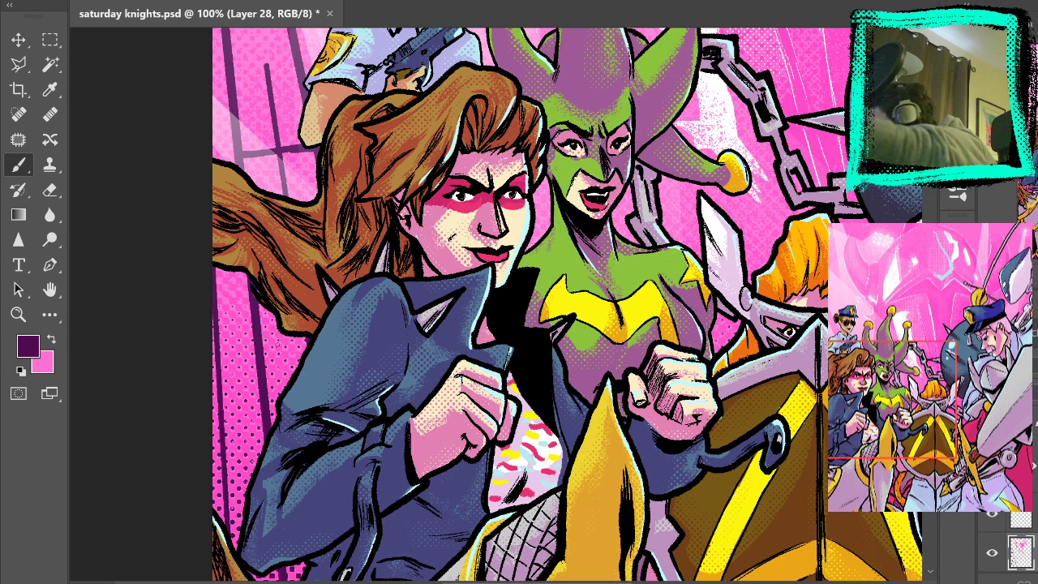
drag(268, 360, 302, 356)
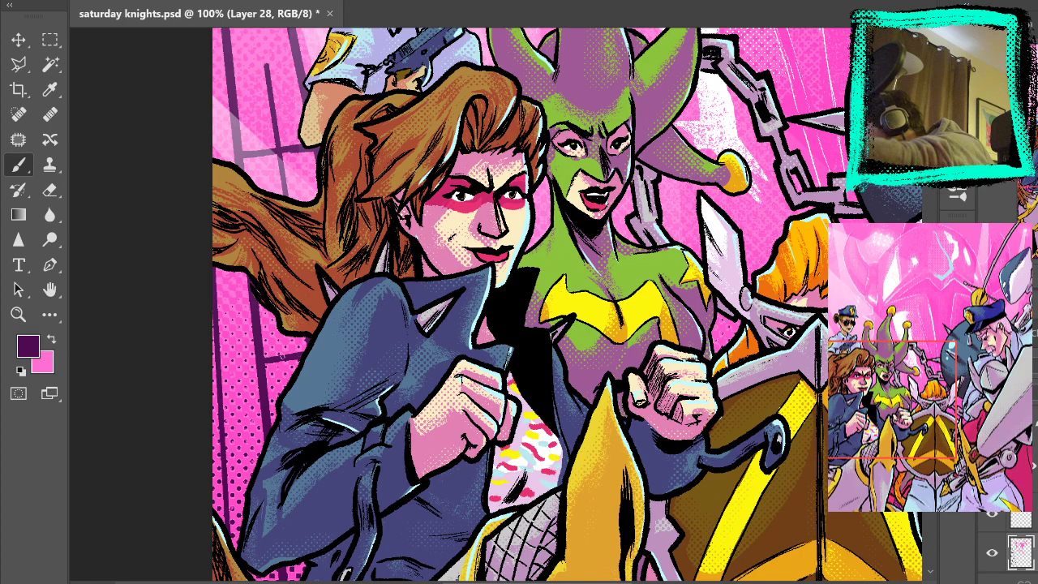
drag(555, 366, 510, 106)
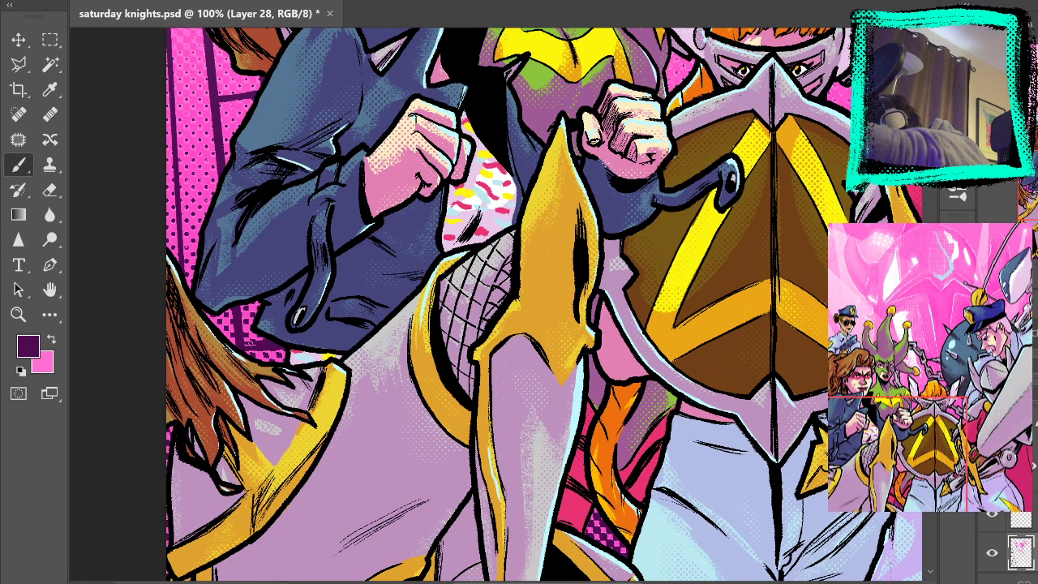
Brush another dark purple crossbar near the upper ends of the lines beside the policewoman, redoing the stroke until it fits
drag(583, 411, 538, 20)
drag(524, 109, 525, 244)
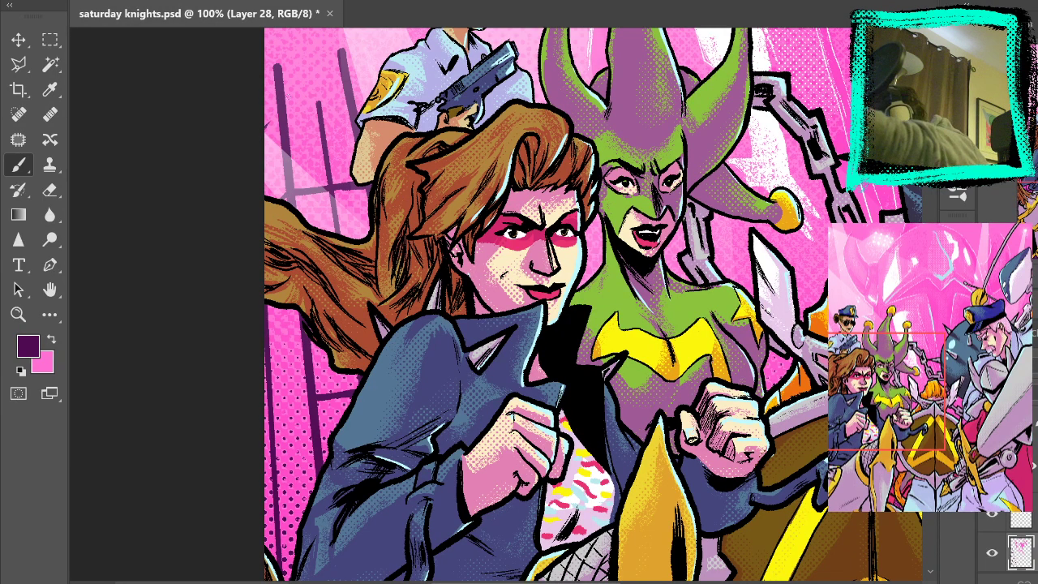
drag(289, 100, 342, 105)
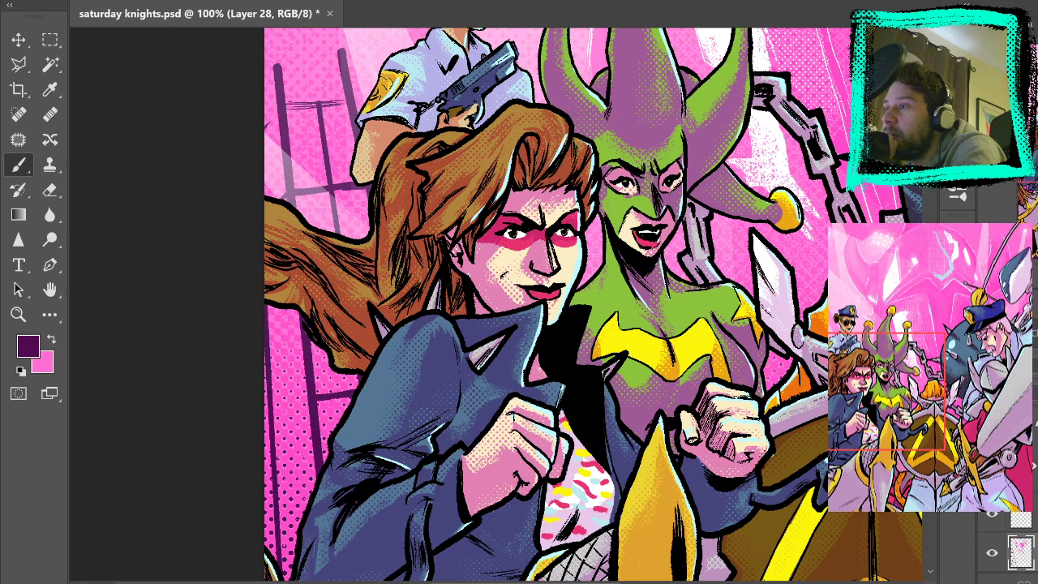
key(ctrl+z)
drag(287, 104, 344, 94)
key(ctrl+z)
key(ctrl+z)
key(ctrl+z)
key(ctrl+z)
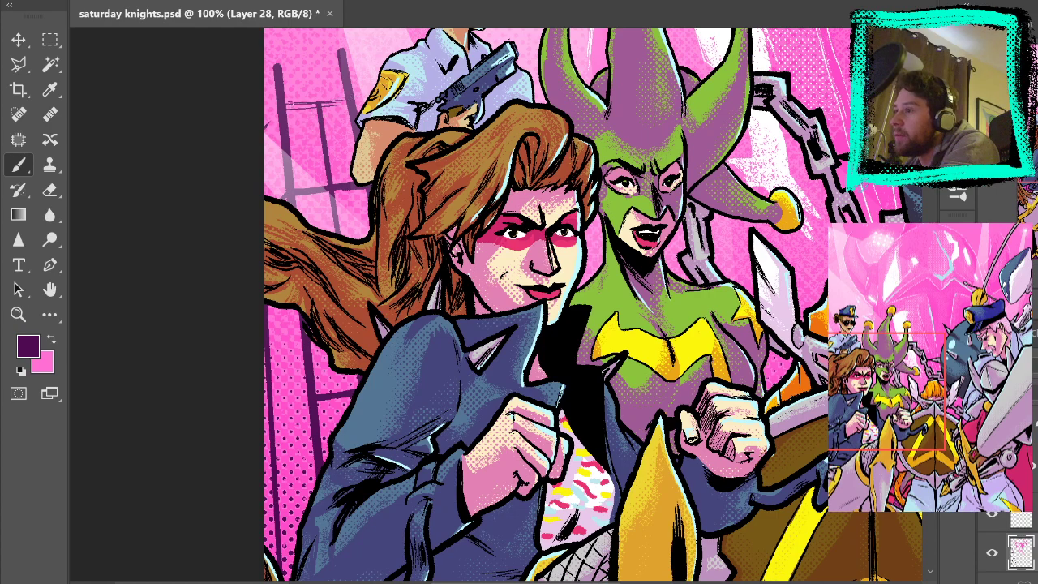
drag(284, 108, 345, 99)
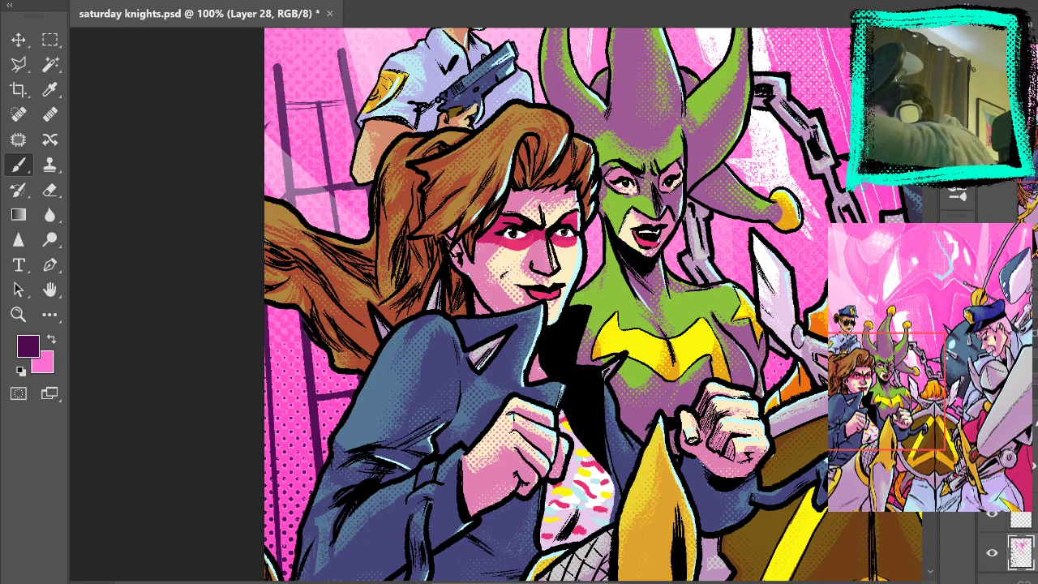
drag(284, 108, 347, 100)
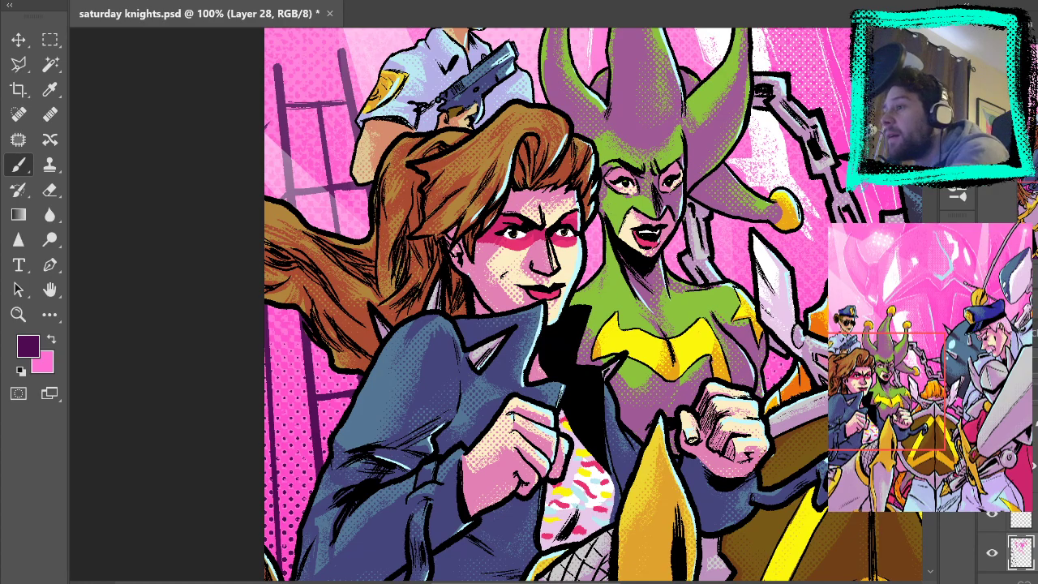
Brush a dark purple crossbar between the two leftmost lines beside the blue jacket, below the brown hair
drag(440, 318, 441, 198)
drag(436, 353, 495, 387)
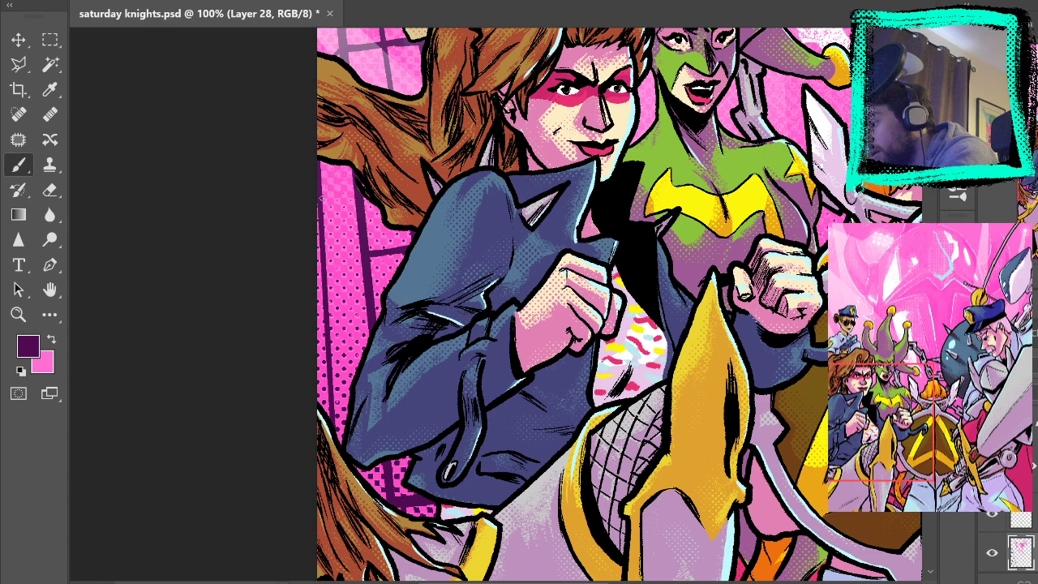
drag(364, 256, 327, 300)
drag(362, 264, 338, 293)
drag(446, 300, 458, 126)
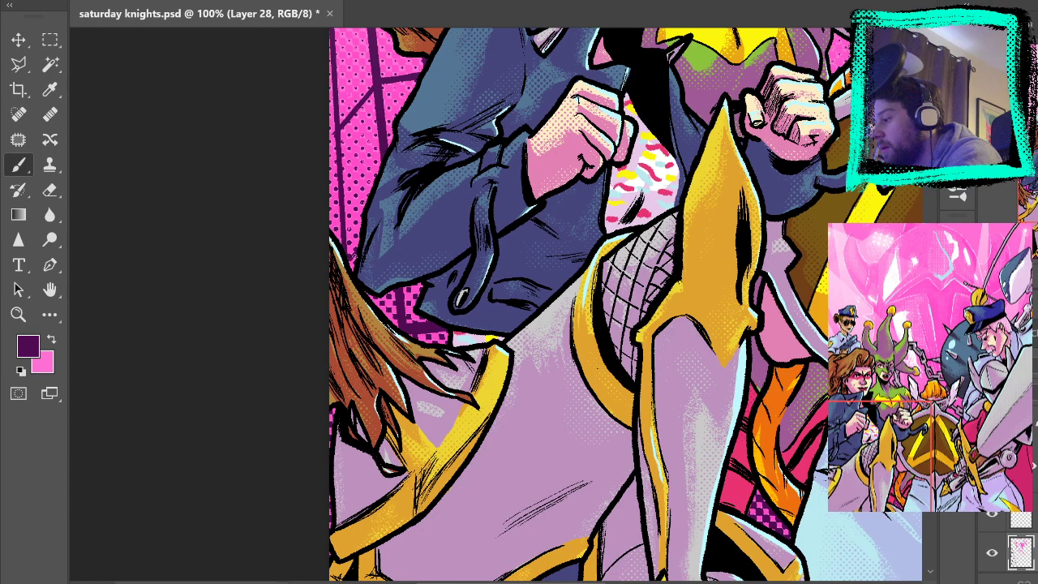
Sample the background pink and brush over the edge of the bar nearest the policewoman to thin its upper end
drag(511, 291, 468, 51)
drag(481, 184, 501, 195)
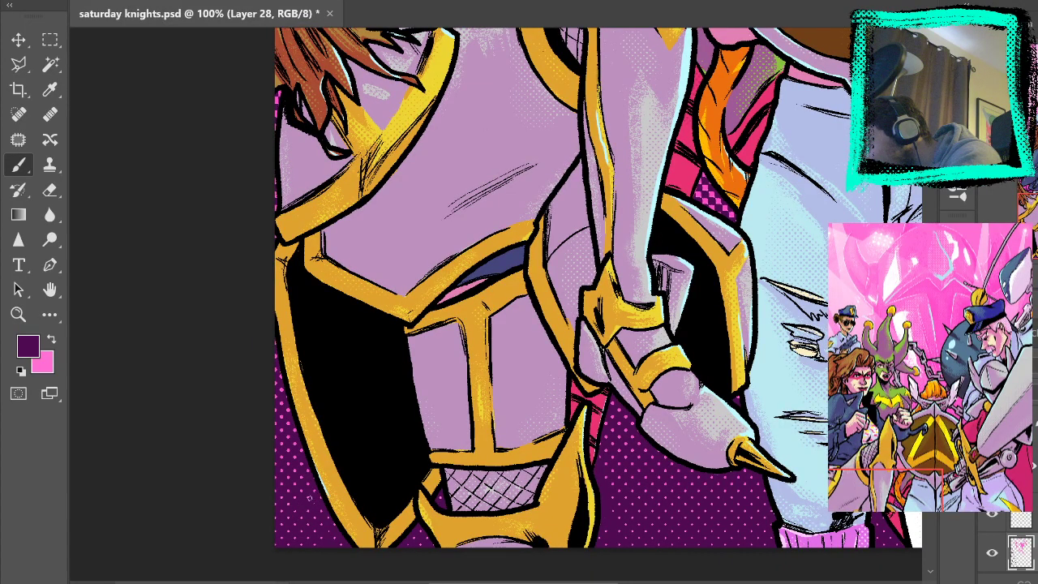
drag(444, 204, 445, 323)
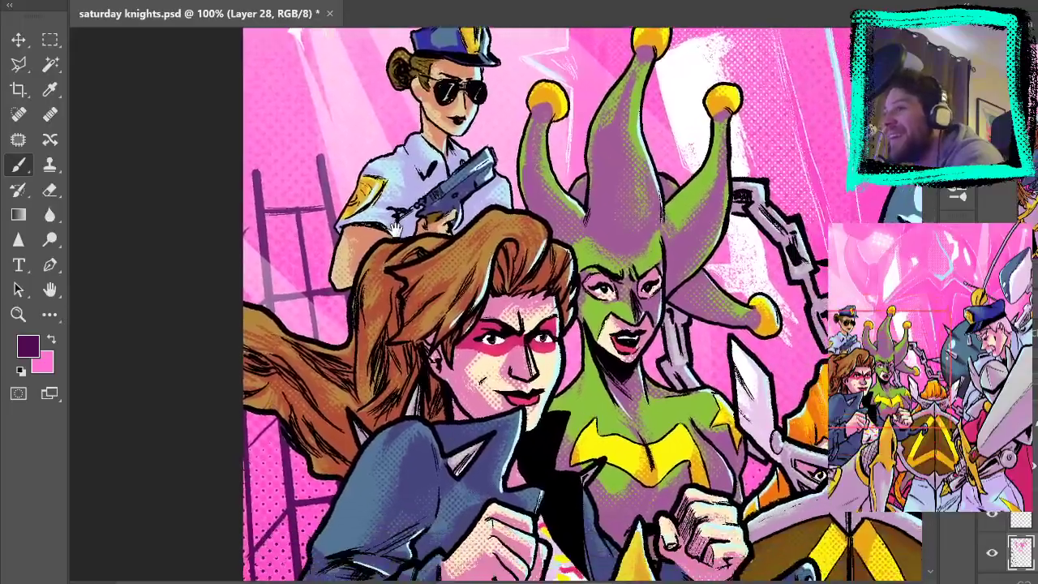
drag(396, 228, 515, 272)
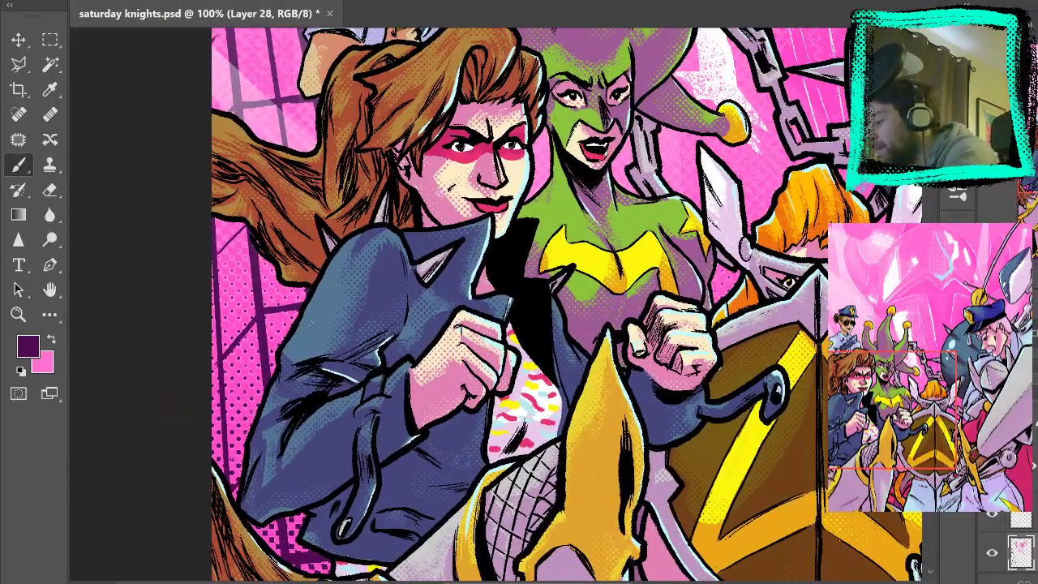
alt+click(280, 294)
drag(353, 130, 372, 321)
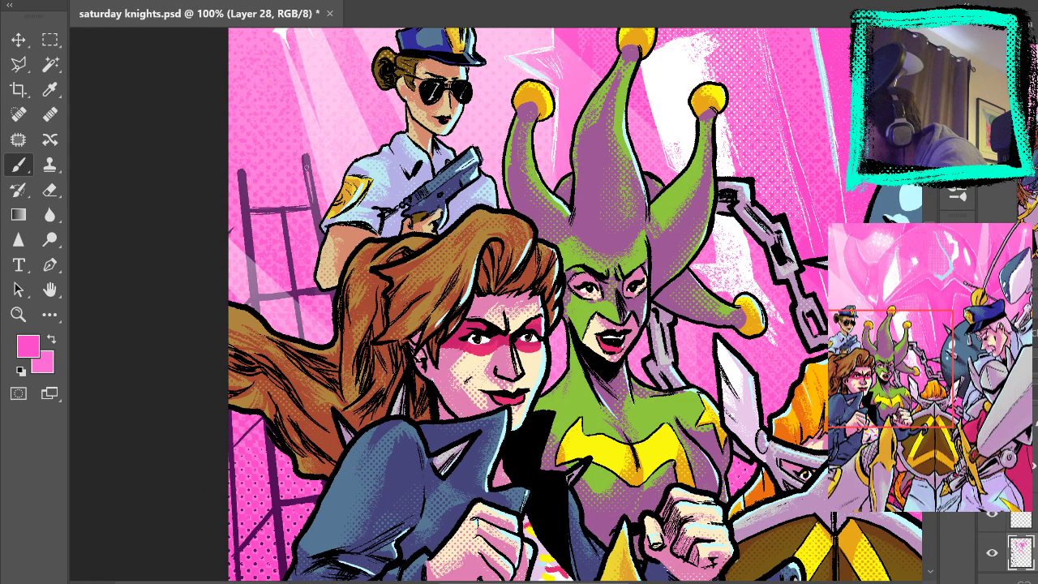
mouse_move(313, 201)
mouse_down()
mouse_move(307, 154)
mouse_move(303, 187)
mouse_move(314, 195)
mouse_up()
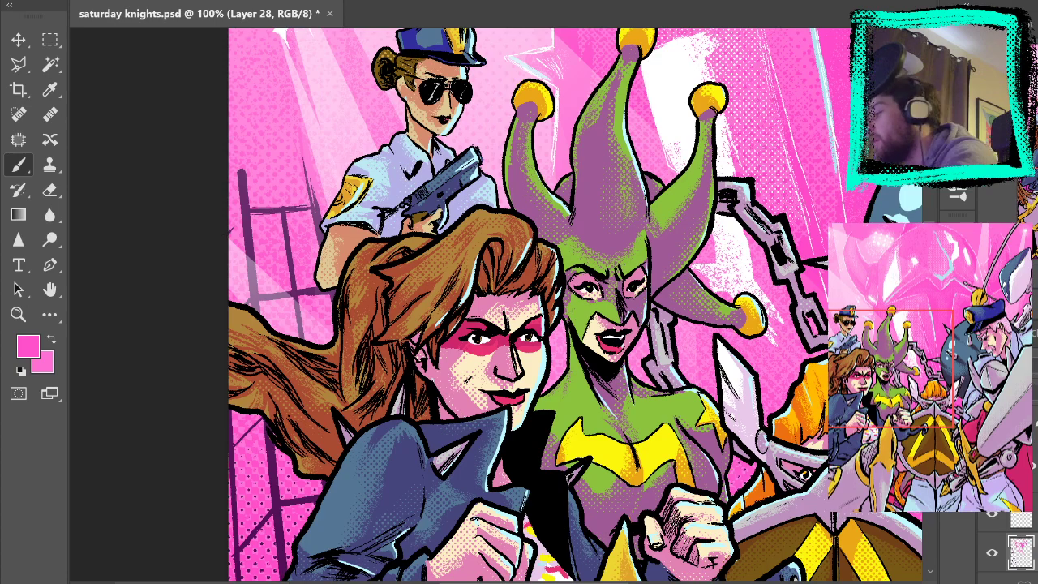
Taper the upper end of the leftmost bar with pink strokes along both edges, redoing the first stroke
drag(239, 169, 243, 241)
key(ctrl+z)
drag(240, 169, 243, 220)
drag(245, 169, 251, 216)
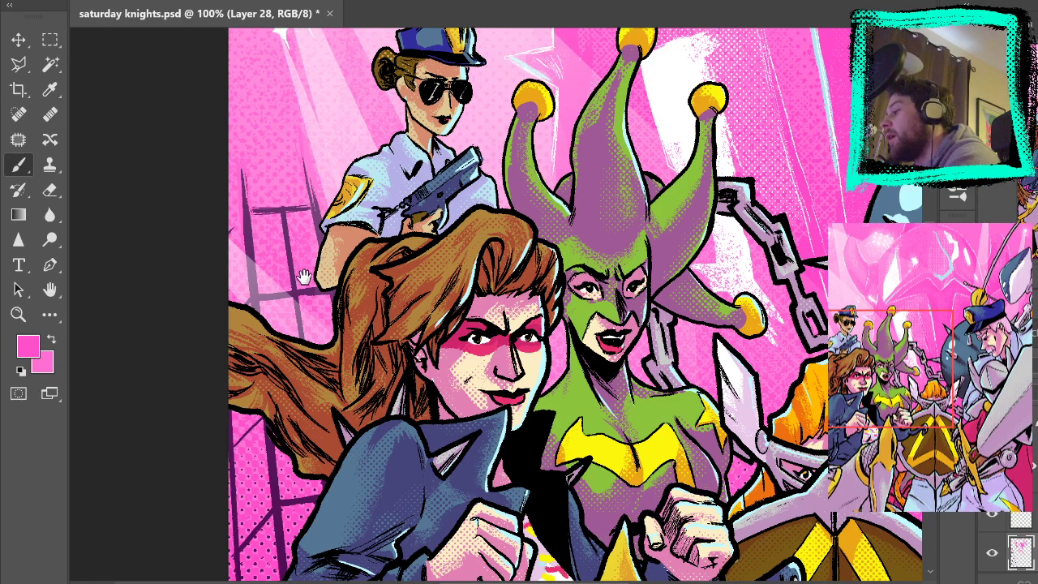
Thin the upper crossbar and the short upright below it with pink, touching up the crossbar with sampled dark purple
drag(303, 269, 287, 172)
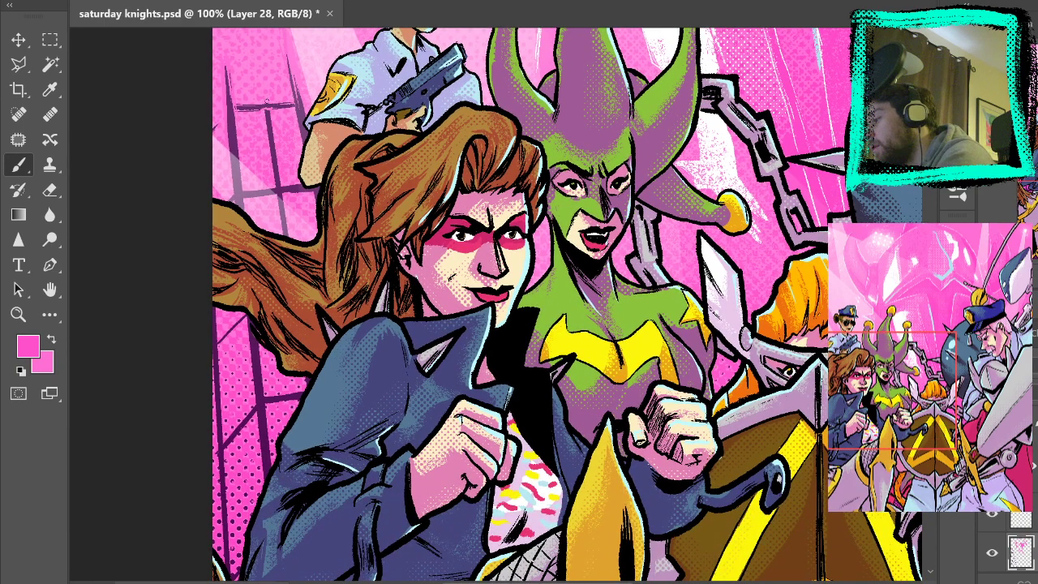
drag(268, 111, 275, 166)
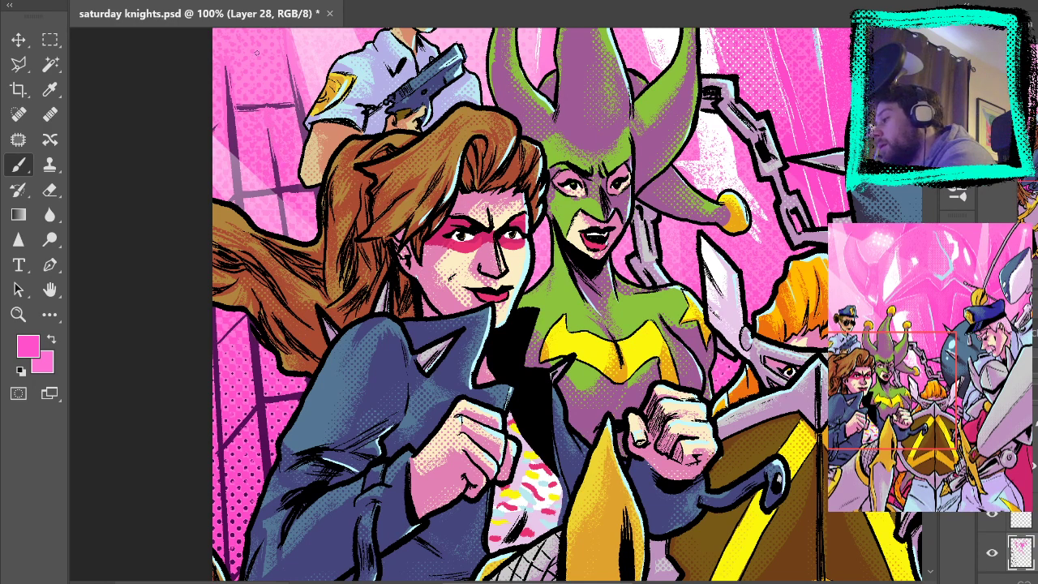
alt+click(239, 137)
drag(247, 107, 286, 108)
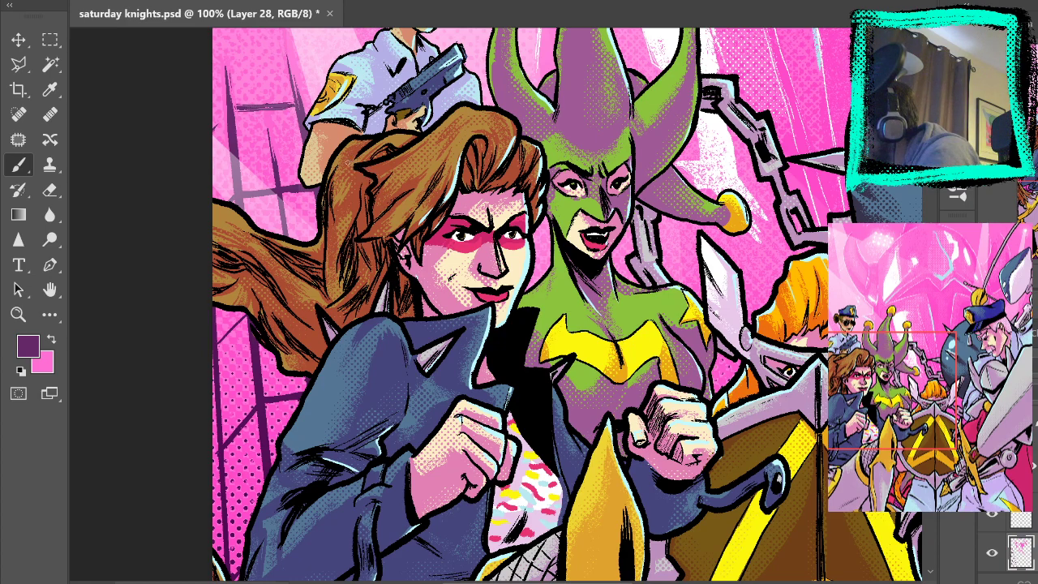
Sample pink from the background around the giant helmet and brush it along the leftmost bar above the brown hair
alt+click(276, 112)
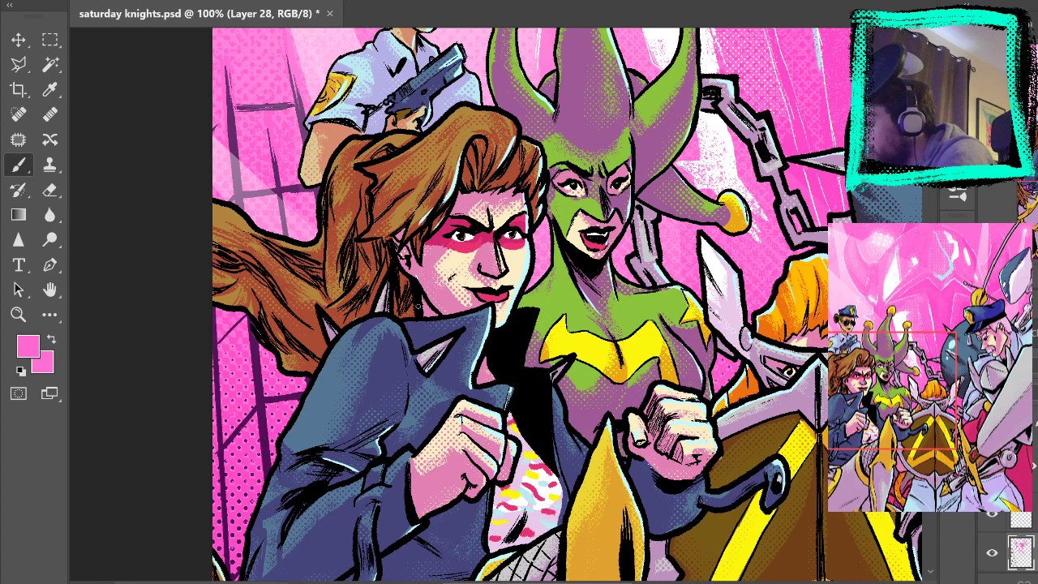
drag(662, 188, 531, 568)
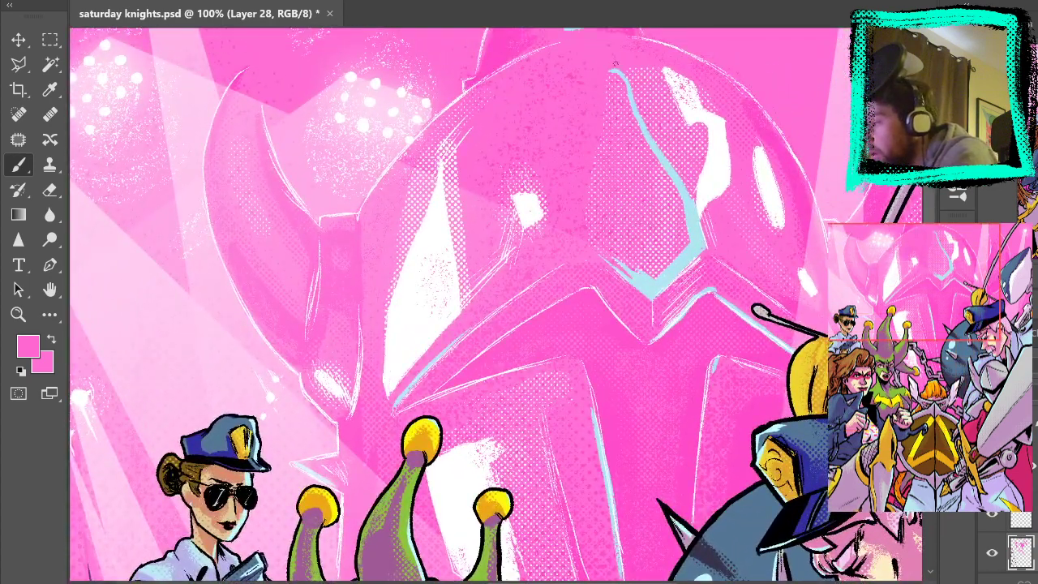
alt+click(493, 57)
drag(308, 438, 556, 28)
drag(310, 458, 257, 564)
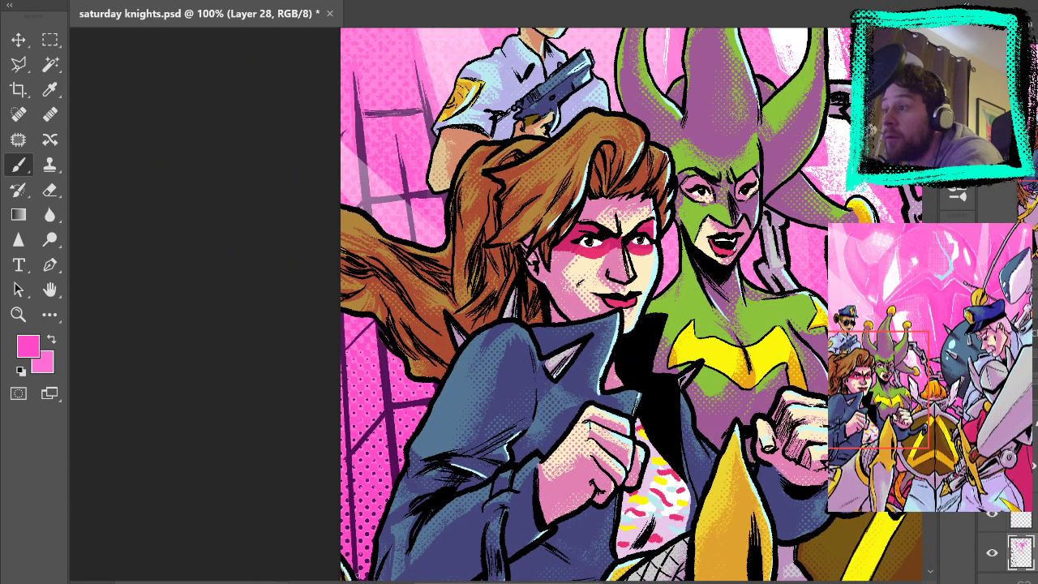
drag(535, 232, 432, 234)
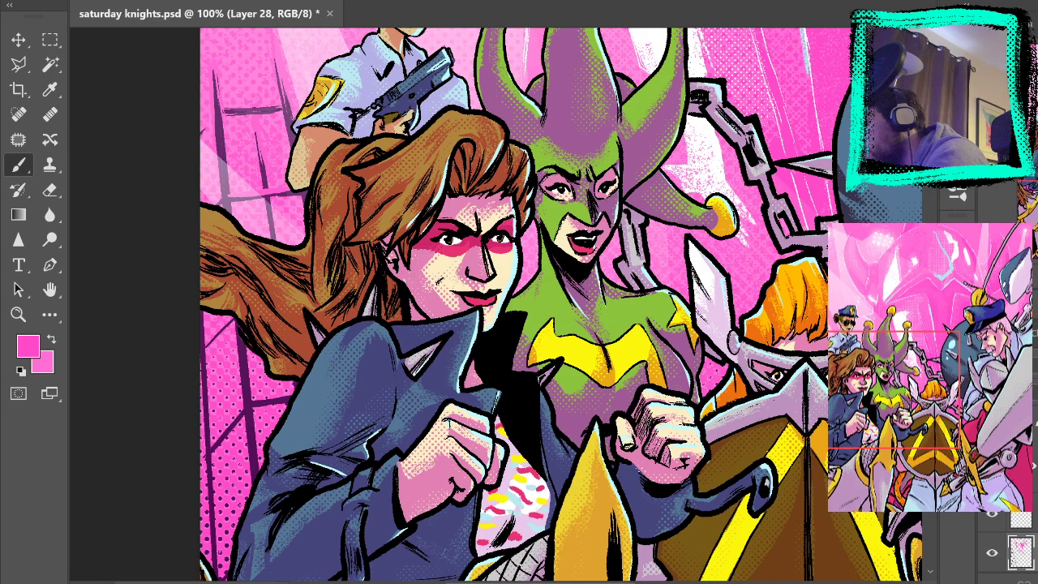
drag(288, 232, 278, 156)
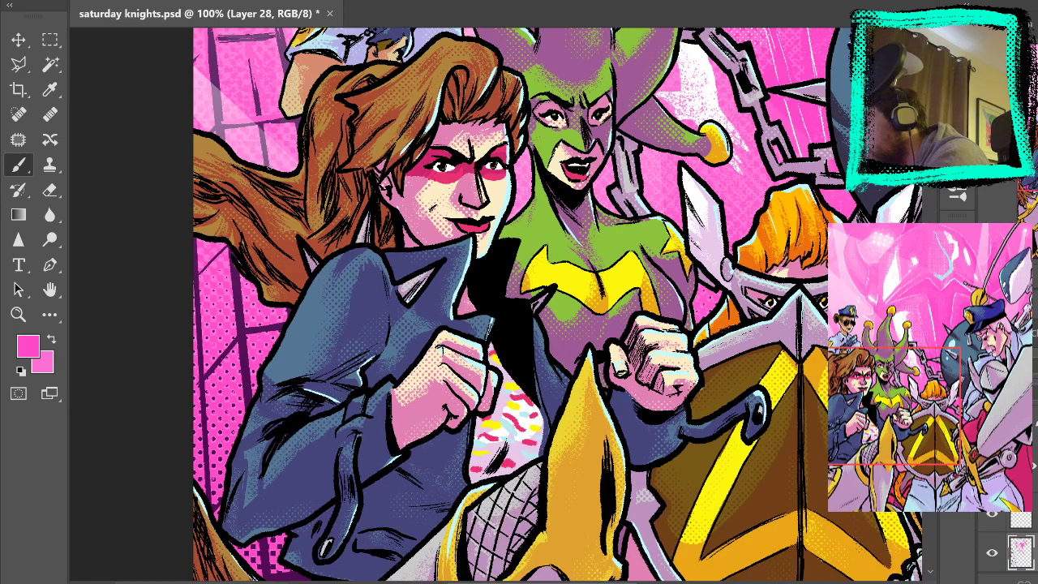
mouse_move(256, 86)
mouse_down()
mouse_move(265, 148)
mouse_move(299, 129)
mouse_move(327, 268)
mouse_up()
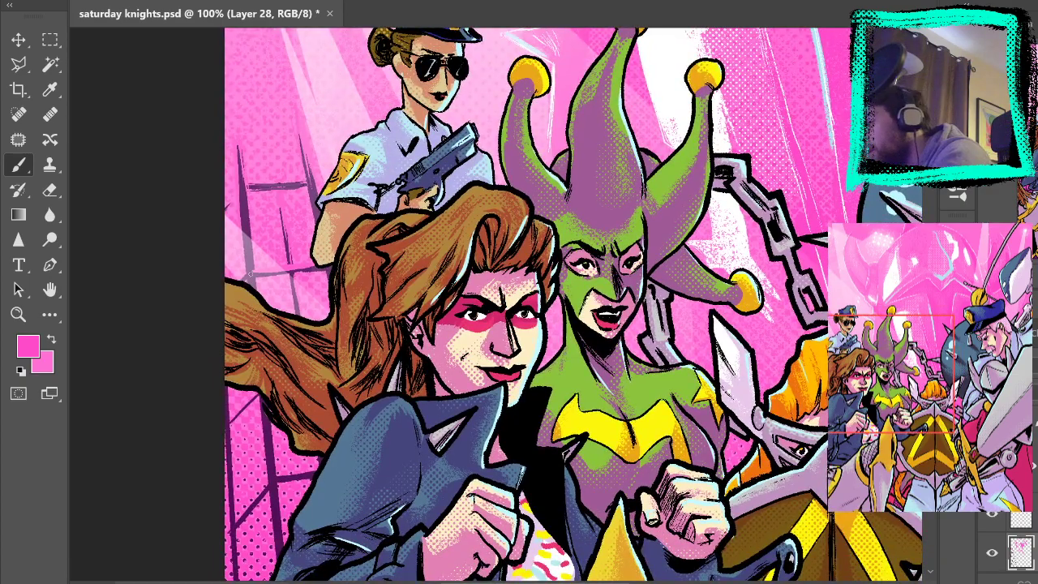
drag(246, 271, 238, 192)
Trim the bars and crossbars between the brown hair and the blue jacket with short pink strokes
drag(315, 316, 266, 195)
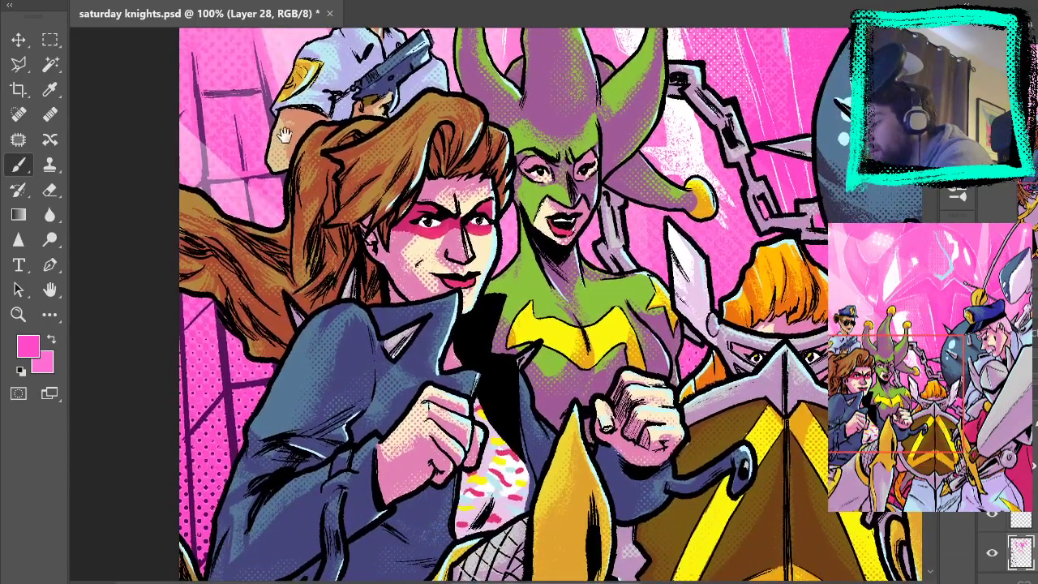
mouse_move(226, 333)
mouse_down()
mouse_move(227, 378)
mouse_move(228, 326)
mouse_move(225, 350)
mouse_up()
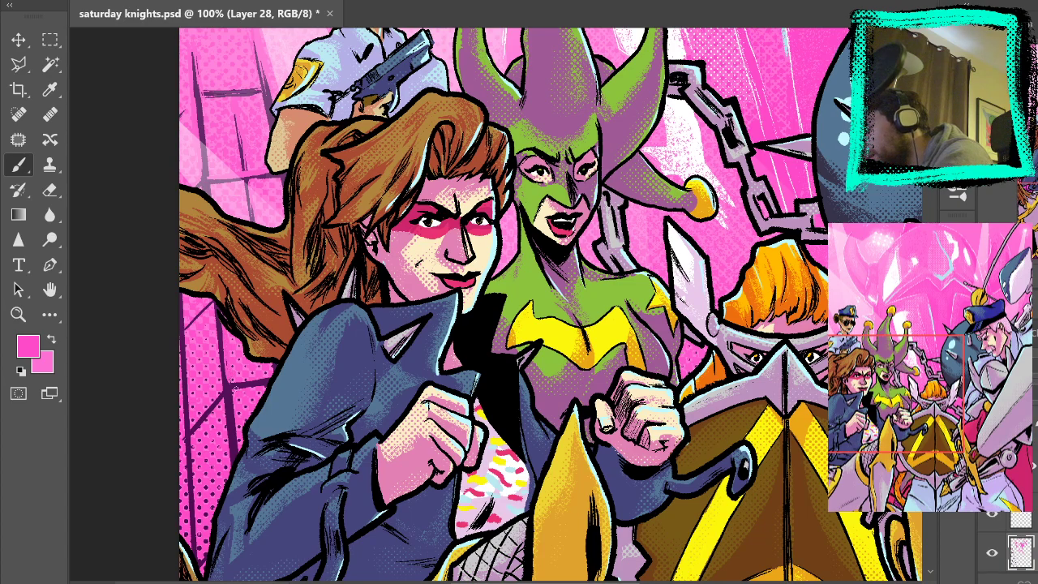
mouse_move(235, 406)
mouse_down()
mouse_move(235, 454)
mouse_move(233, 399)
mouse_move(263, 384)
mouse_up()
drag(208, 420, 199, 409)
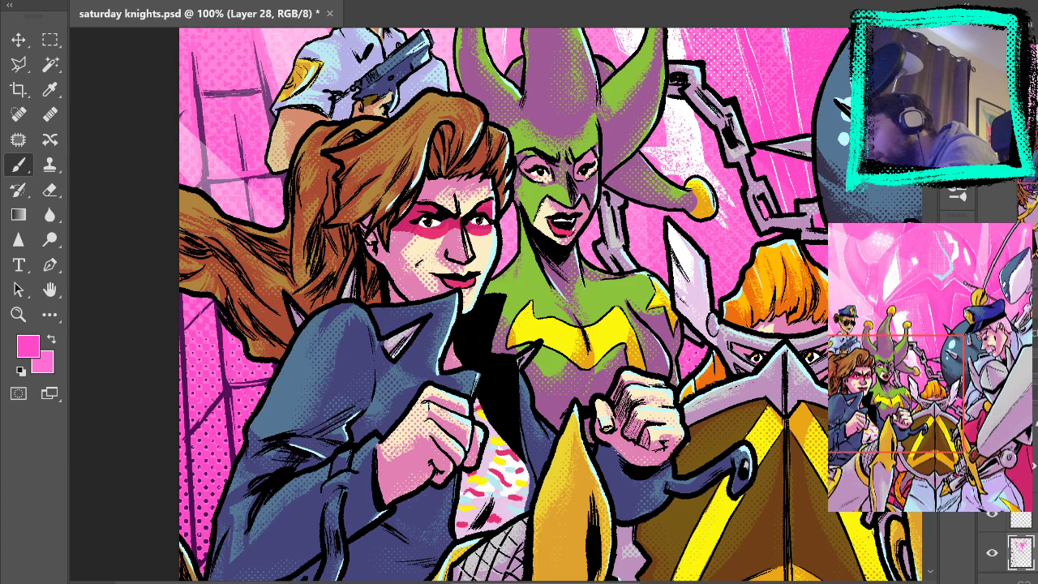
Examine the thinned bars behind the characters, in the whole illustration and up close
key(ctrl+0)
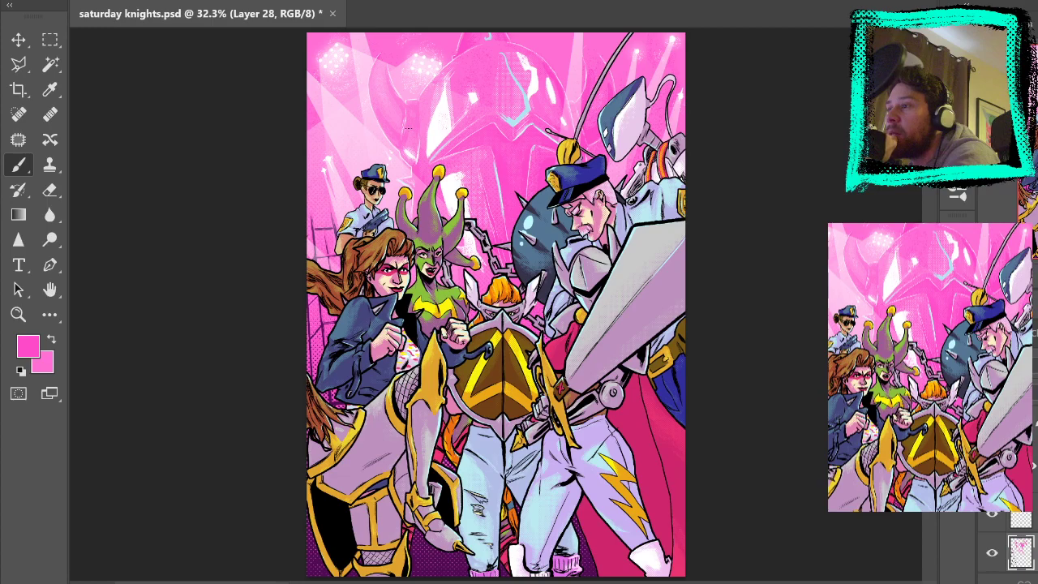
click(18, 314)
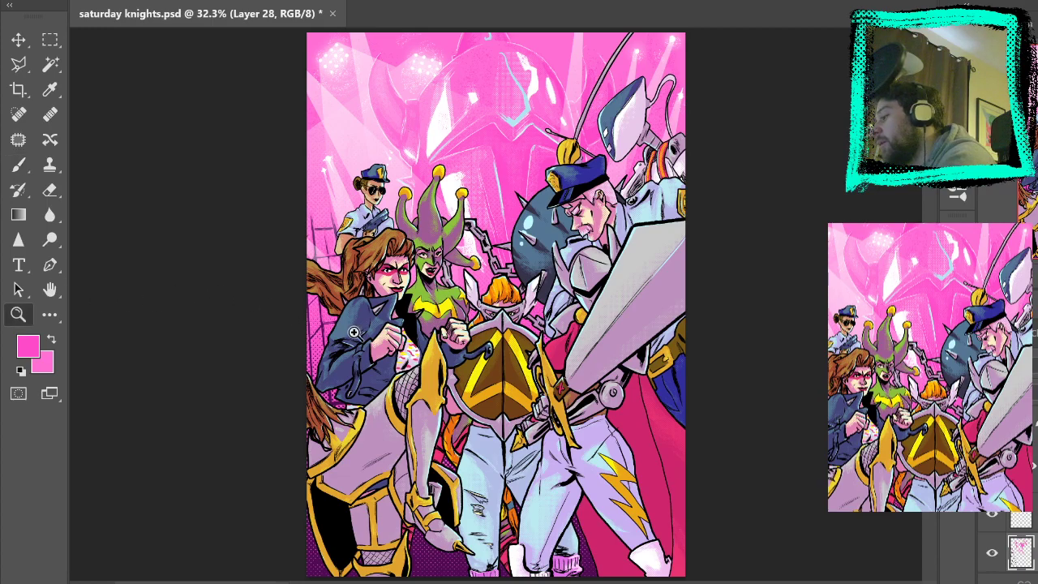
drag(362, 365, 397, 348)
click(397, 348)
click(330, 270)
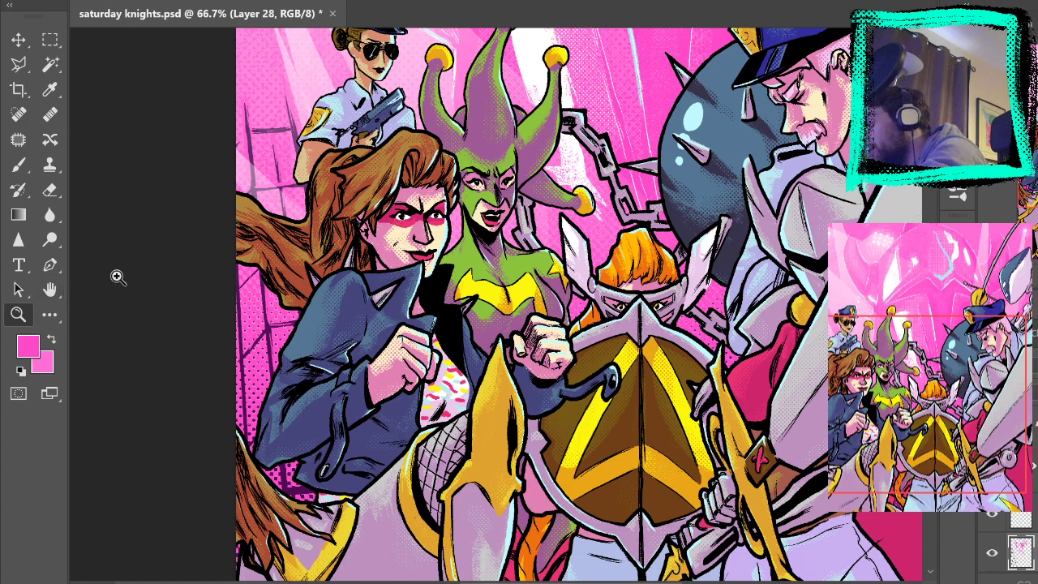
click(263, 347)
key(b)
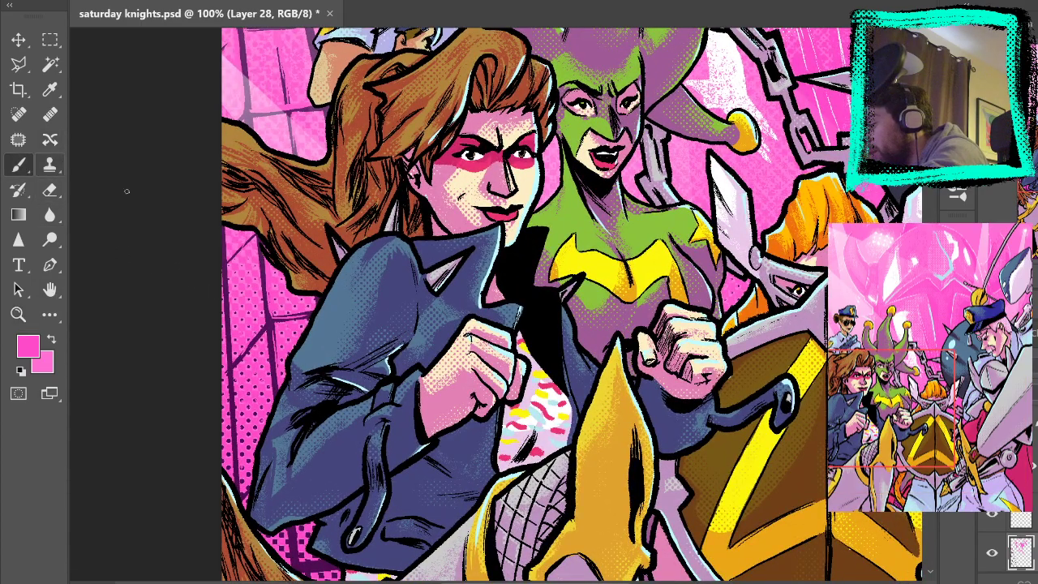
scroll(277, 405, down, 3)
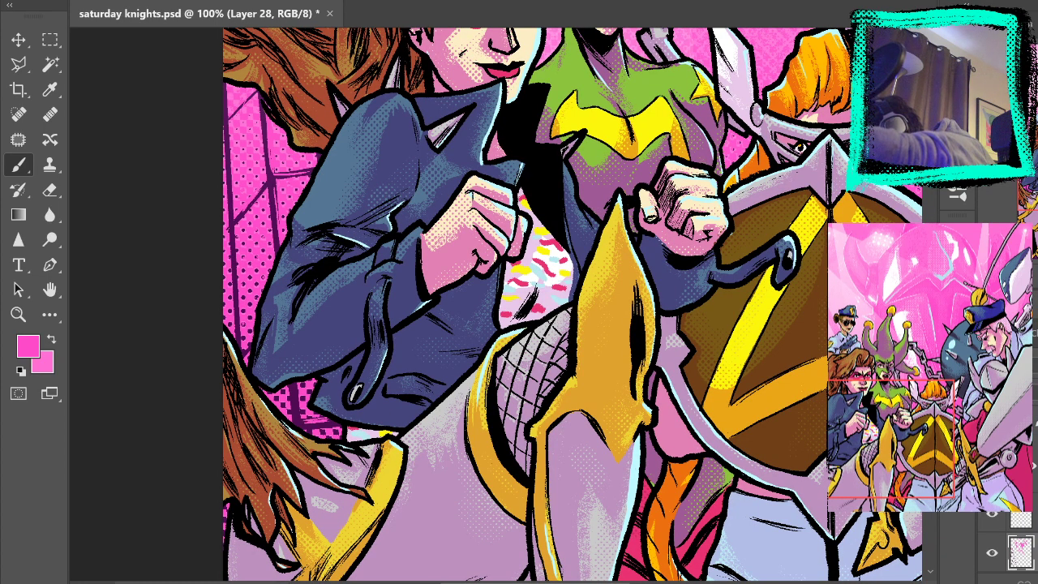
drag(468, 215, 476, 397)
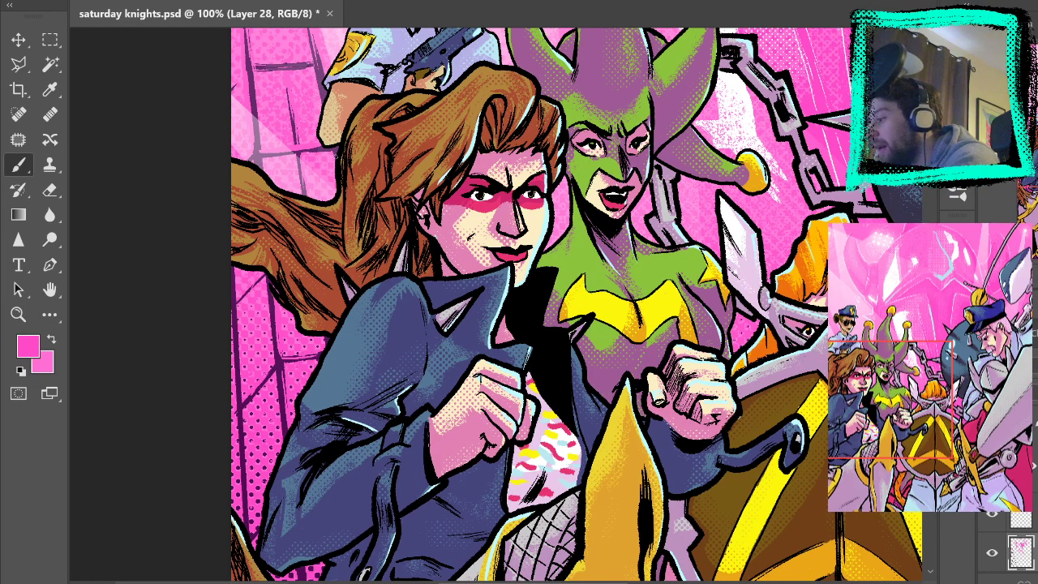
drag(387, 320, 502, 539)
drag(363, 142, 418, 372)
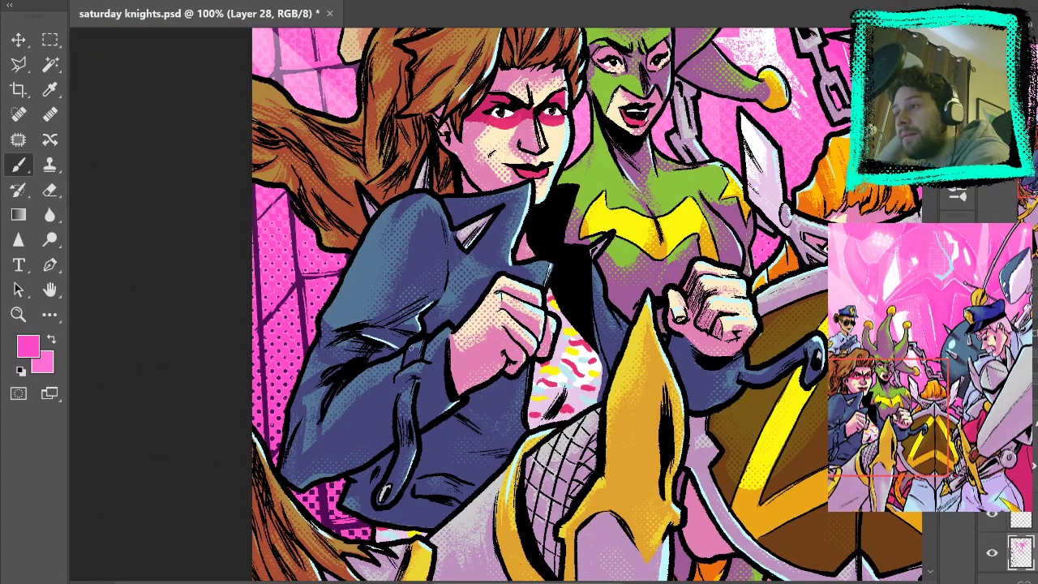
drag(433, 212, 432, 342)
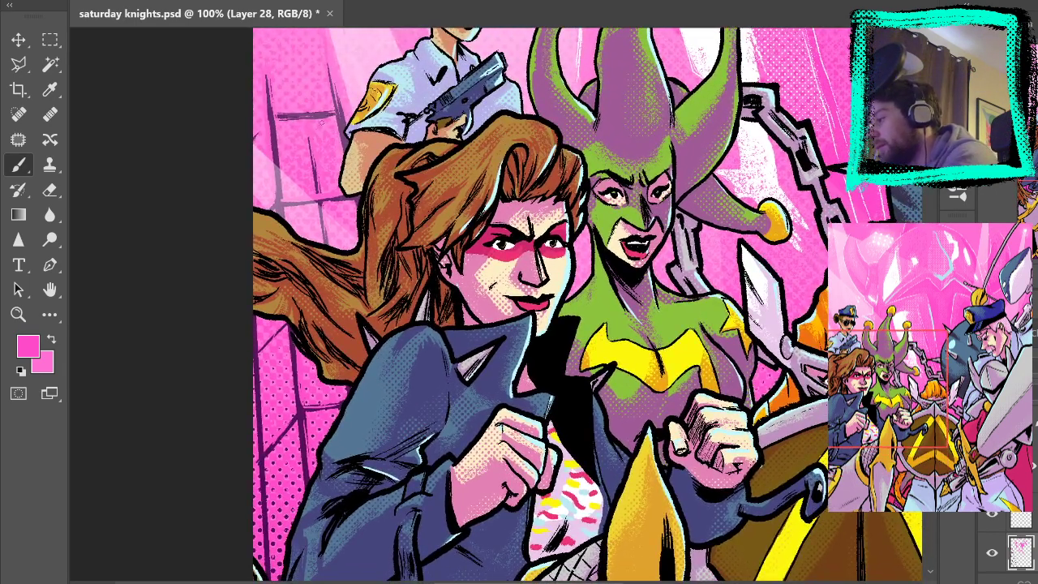
Sample the dark purple of the bars beside the policewoman as the brush colour for close-up work
alt+click(349, 126)
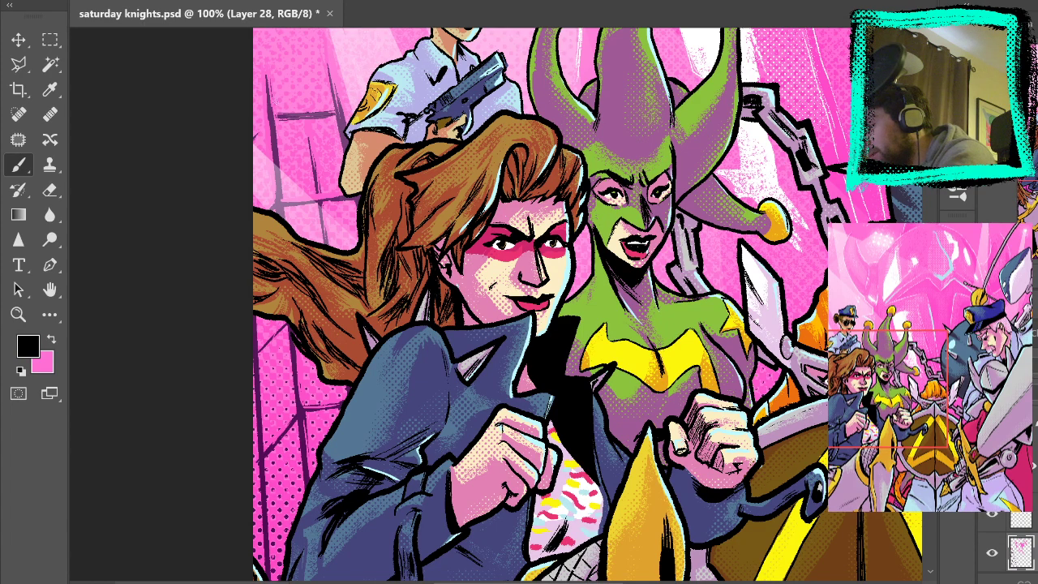
alt+click(274, 127)
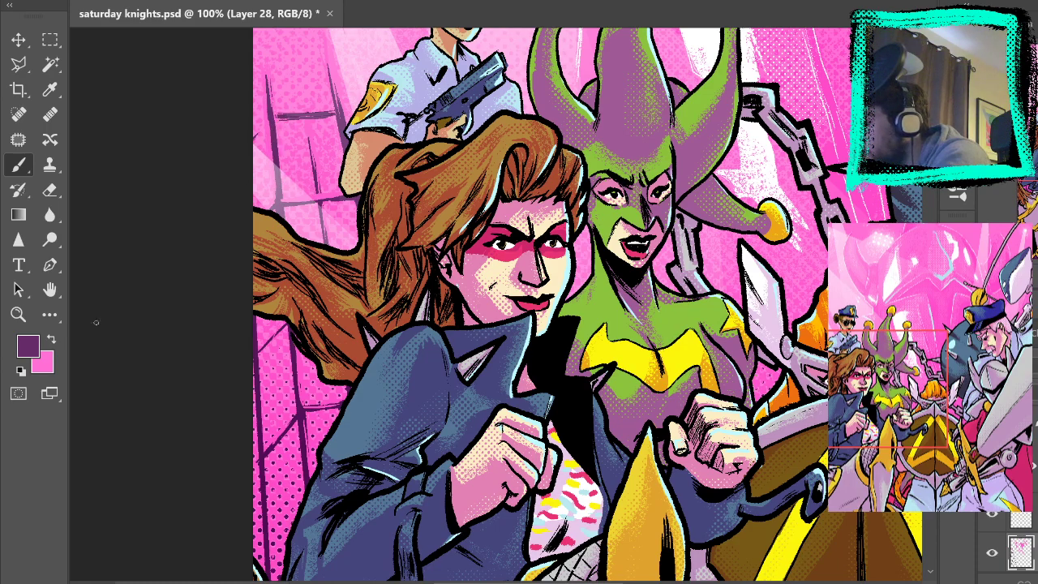
click(18, 314)
click(286, 126)
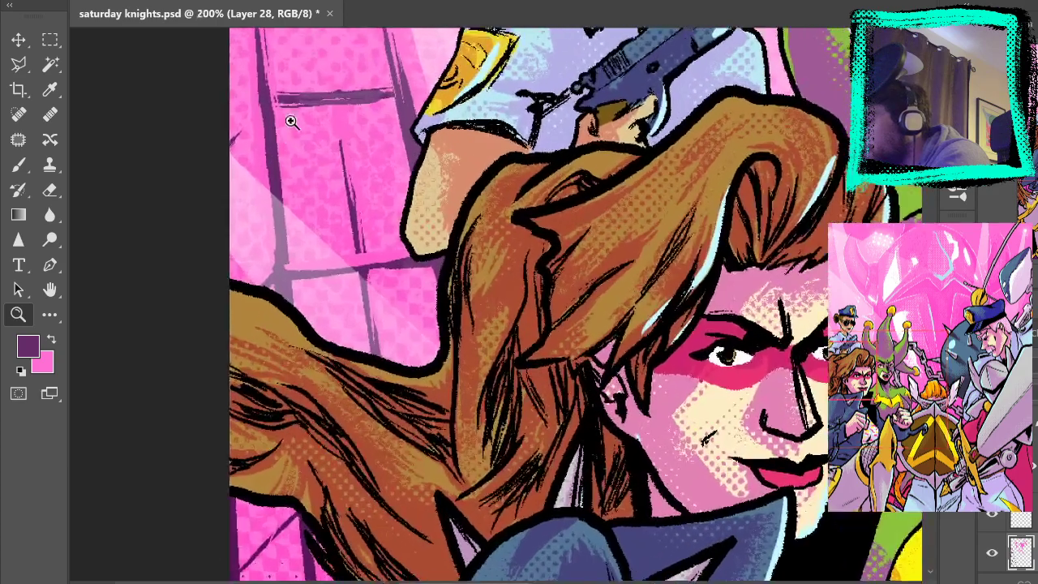
click(290, 122)
scroll(209, 148, up, 3)
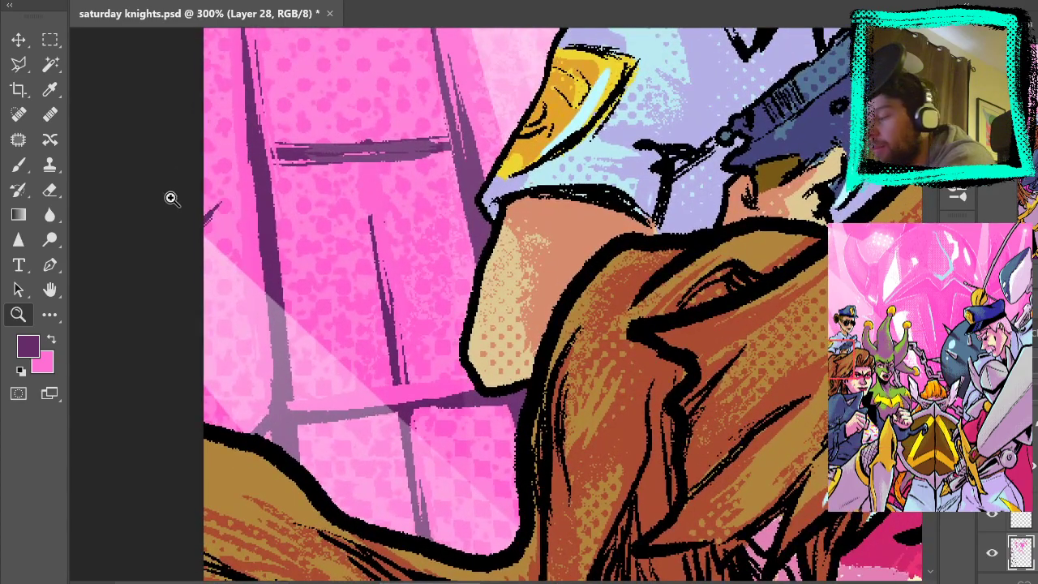
click(17, 165)
Try dark purple brush strokes over the leftmost bar on Layer 28
mouse_move(217, 173)
mouse_down()
mouse_move(300, 247)
mouse_move(274, 201)
mouse_move(282, 205)
mouse_move(285, 221)
mouse_move(262, 243)
mouse_move(270, 257)
mouse_up()
key(ctrl+z)
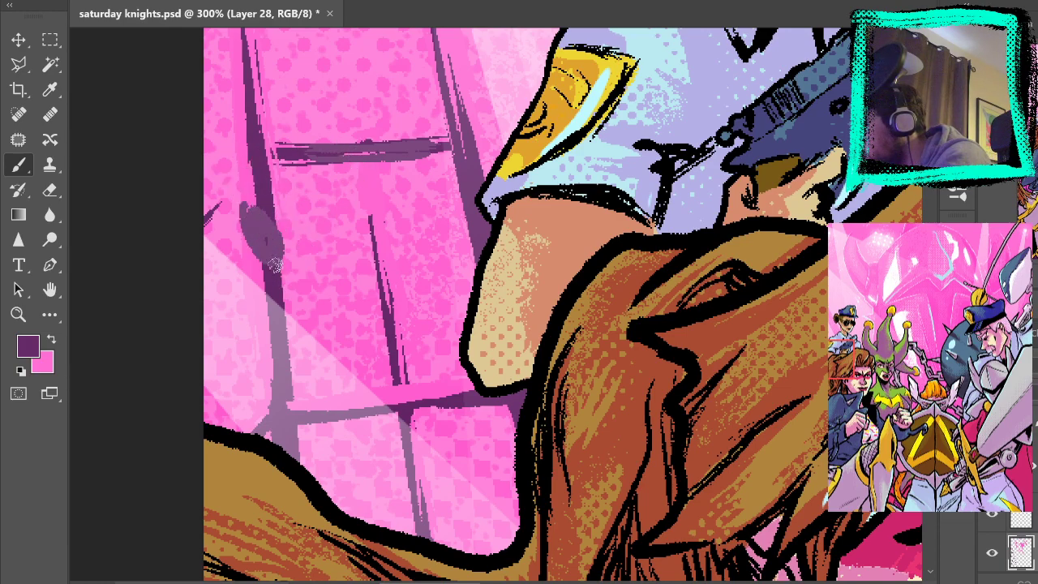
key(ctrl+z)
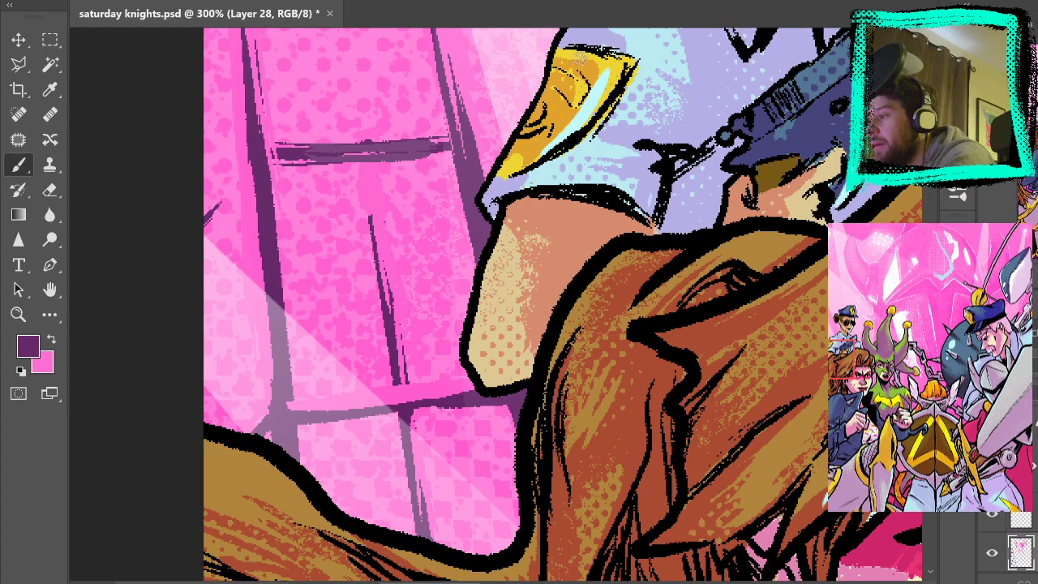
mouse_move(275, 218)
mouse_down()
mouse_move(287, 246)
mouse_move(264, 201)
mouse_move(261, 246)
mouse_up()
key(ctrl+z)
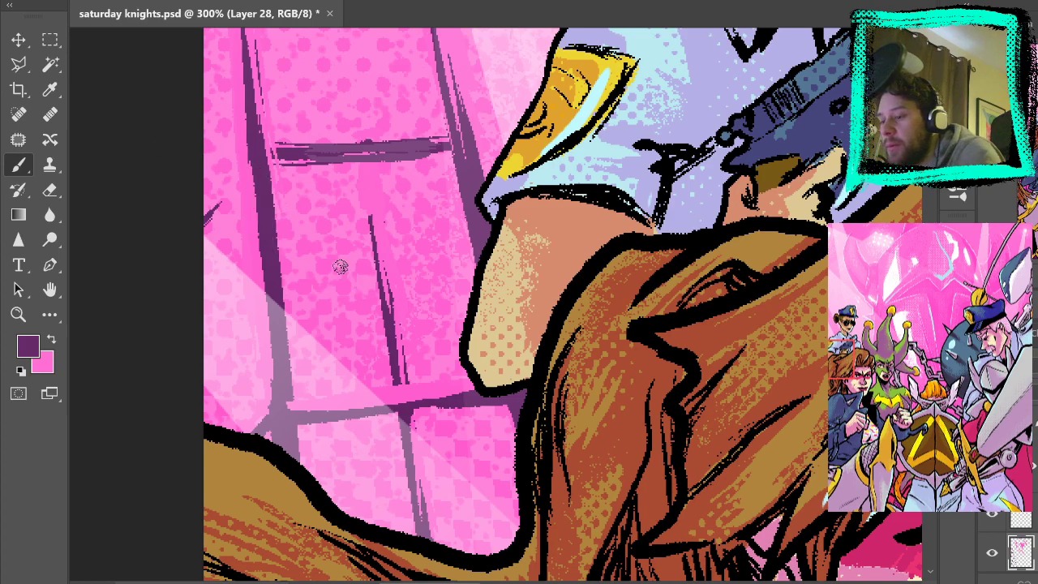
Try a dark purple stroke over the leftmost bar on Layer 19, and make Layer 28 active again
click(1021, 521)
mouse_move(267, 253)
mouse_down()
mouse_move(268, 229)
mouse_move(256, 245)
mouse_up()
key(ctrl+z)
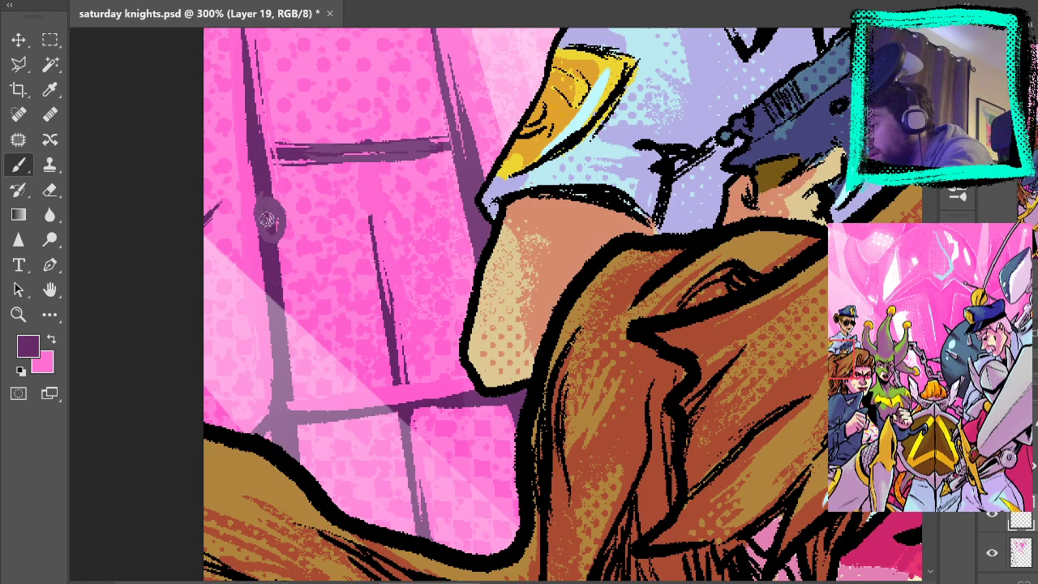
click(1021, 552)
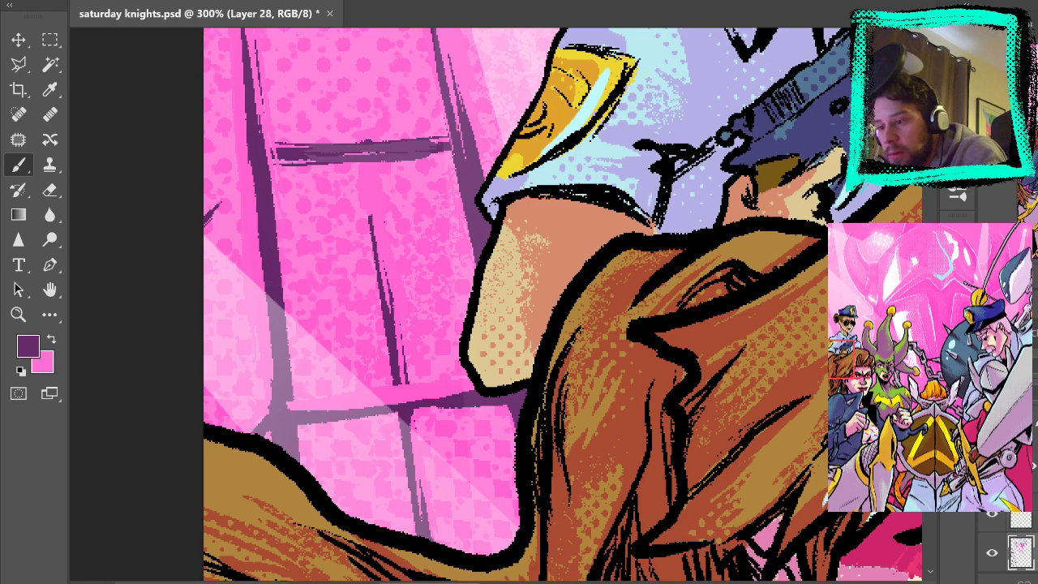
Try a dark purple stroke over the leftmost bar on Layer 11, and undo it
scroll(1020, 552, down, 5)
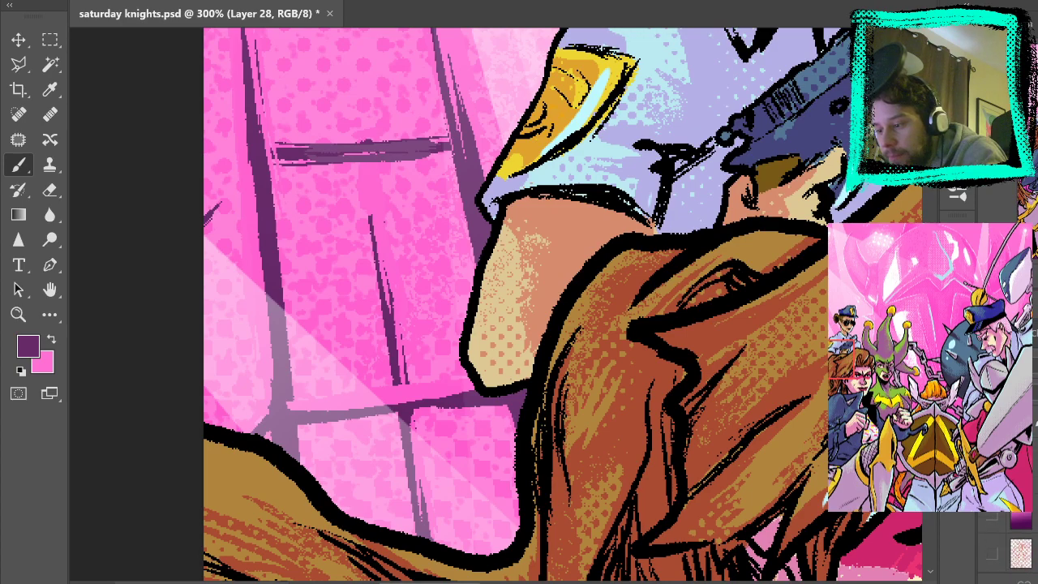
scroll(1020, 542, up, 3)
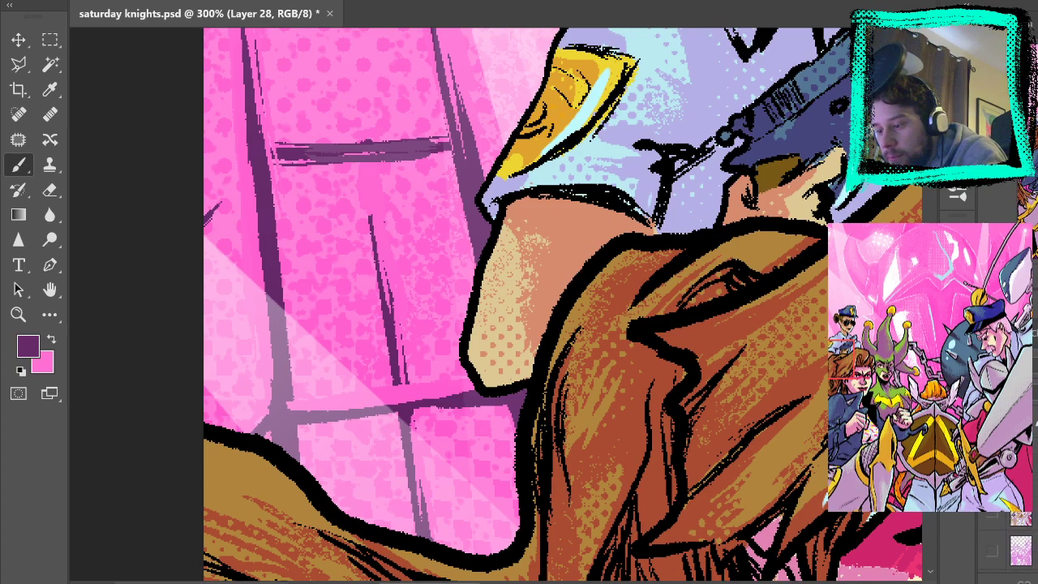
click(1022, 485)
mouse_move(266, 192)
mouse_down()
mouse_move(266, 221)
mouse_move(292, 248)
mouse_up()
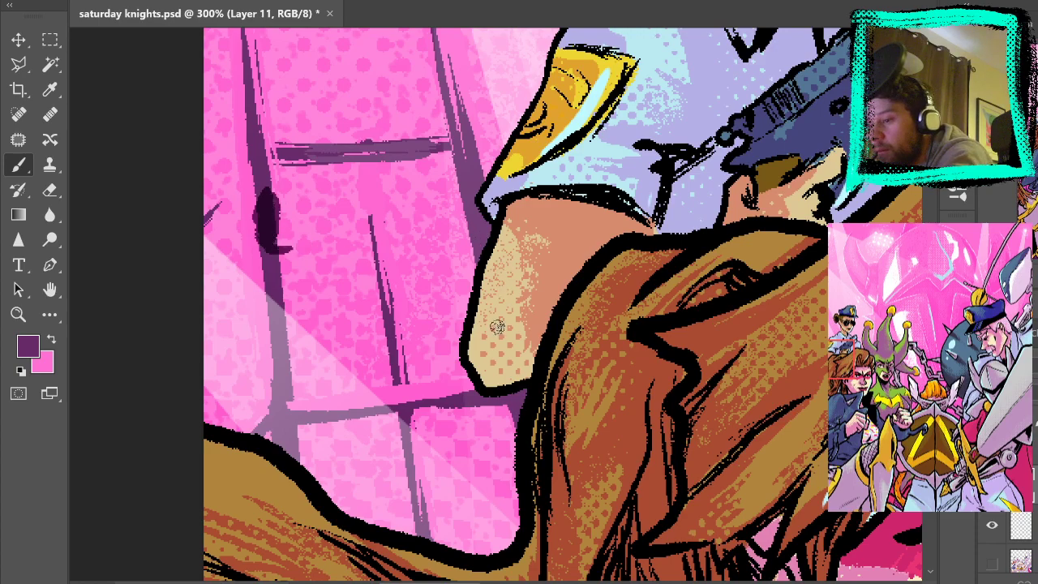
key(ctrl+z)
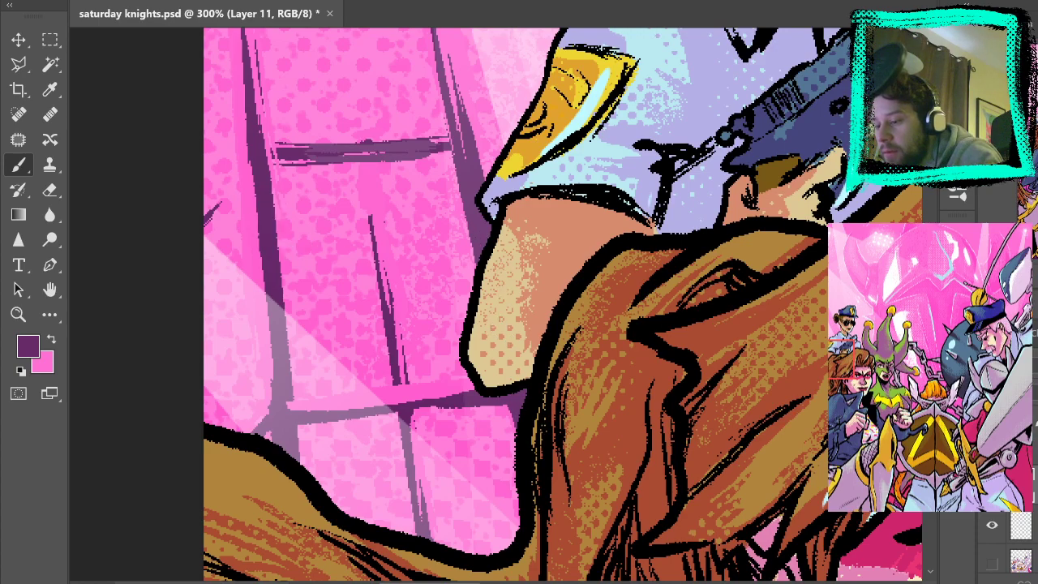
Try a dark purple stroke over the leftmost bar on Layer 21 copy, and undo it
scroll(1022, 503, up, 2)
click(1022, 502)
mouse_move(280, 217)
mouse_down()
mouse_move(283, 244)
mouse_move(260, 257)
mouse_move(280, 275)
mouse_up()
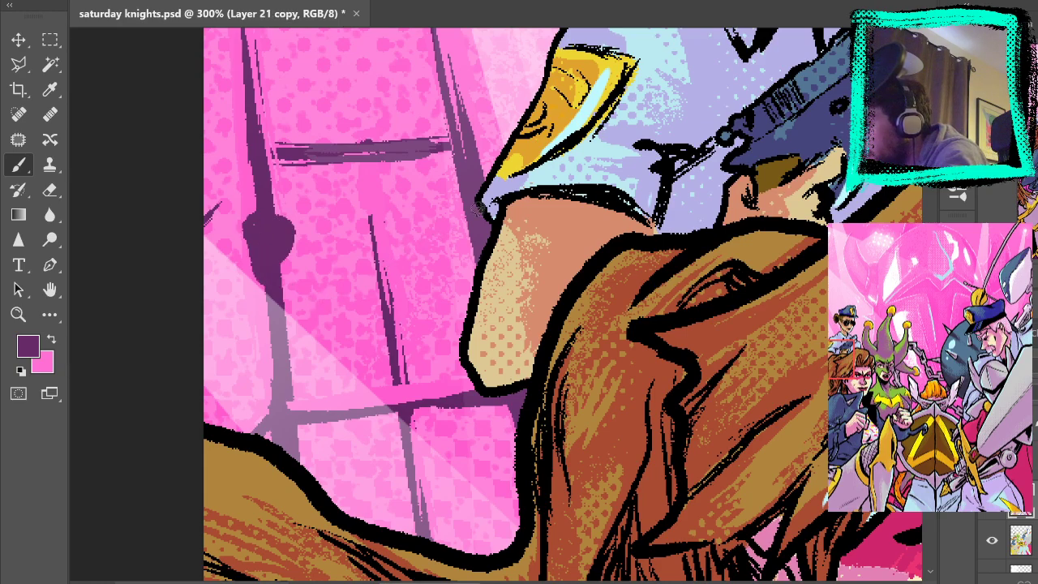
key(ctrl+z)
Make Layer 28 active again, try a small zigzag stroke over the leftmost bar, and undo it
scroll(1008, 541, down, 5)
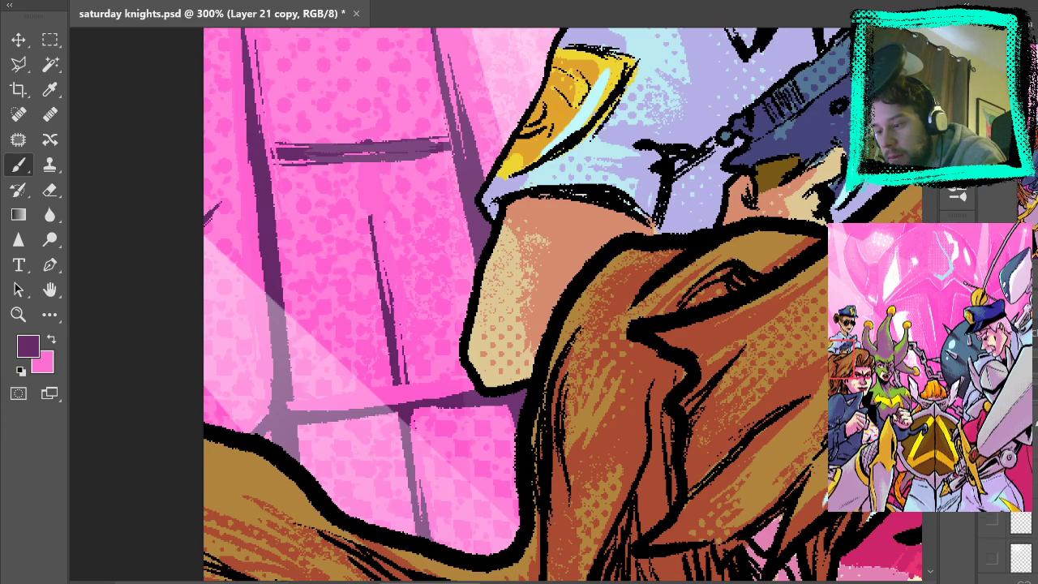
click(1034, 485)
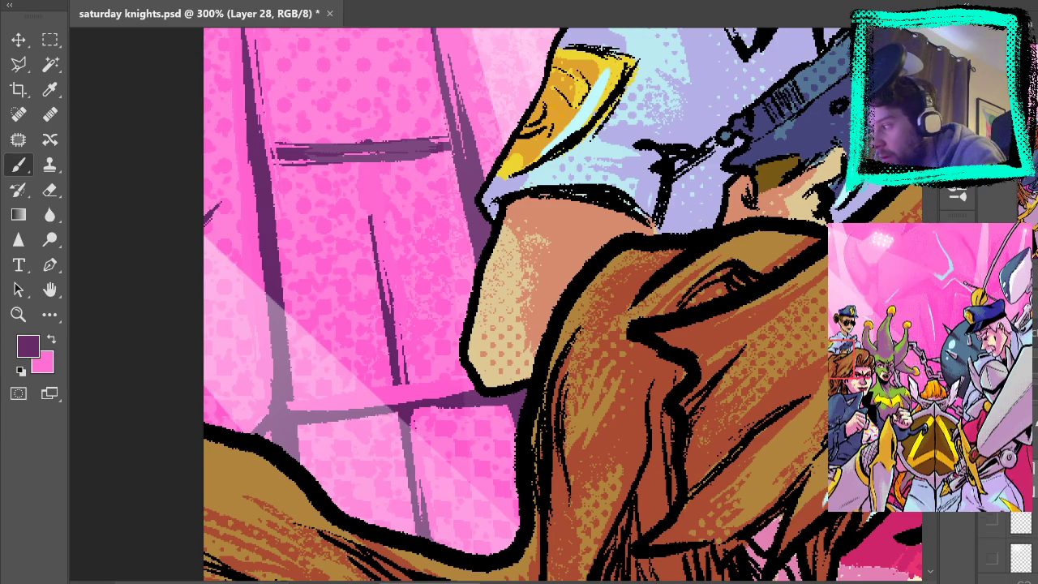
drag(247, 222, 279, 196)
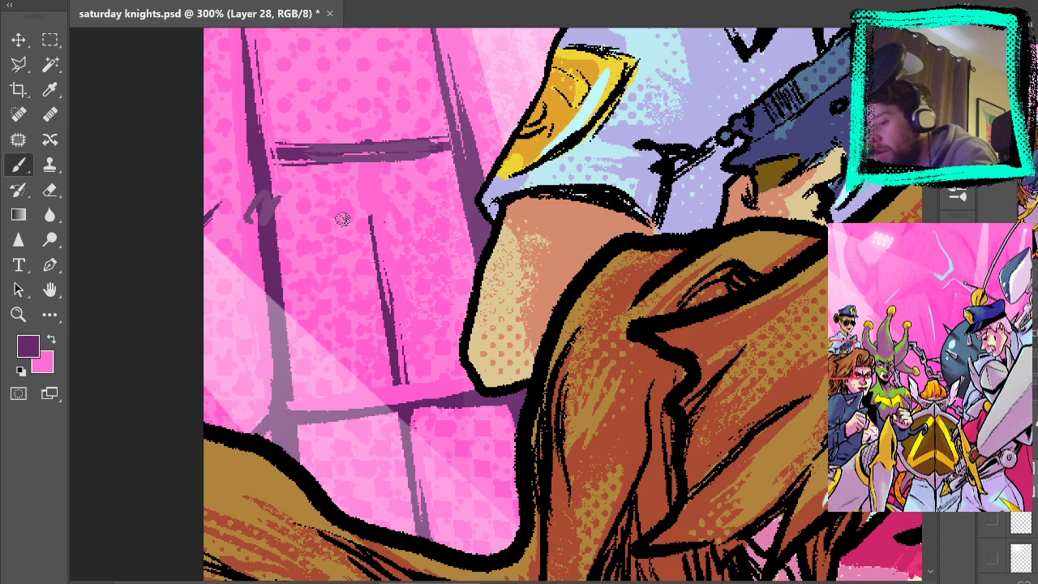
scroll(1001, 545, up, 1)
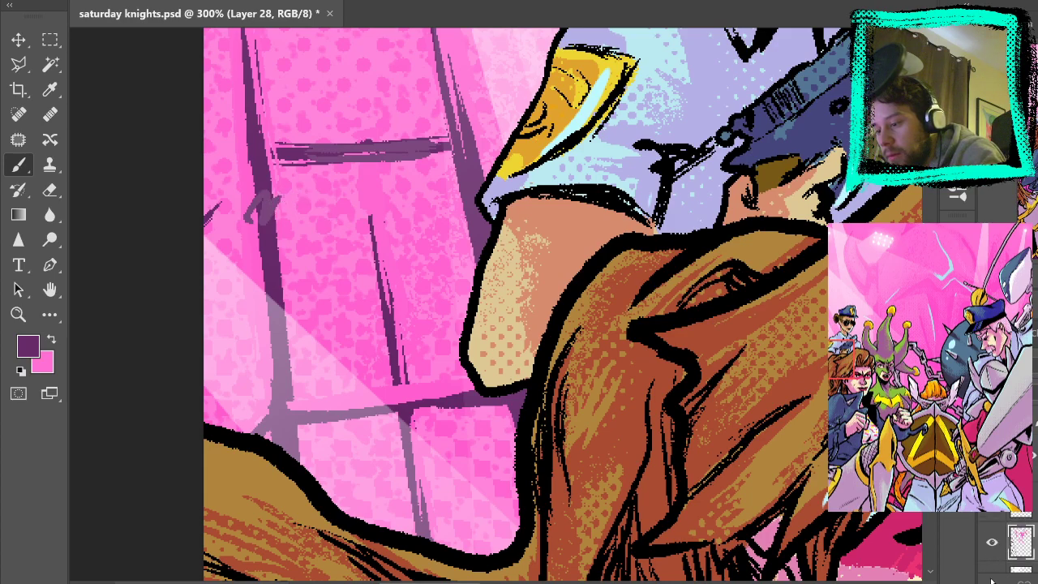
click(991, 511)
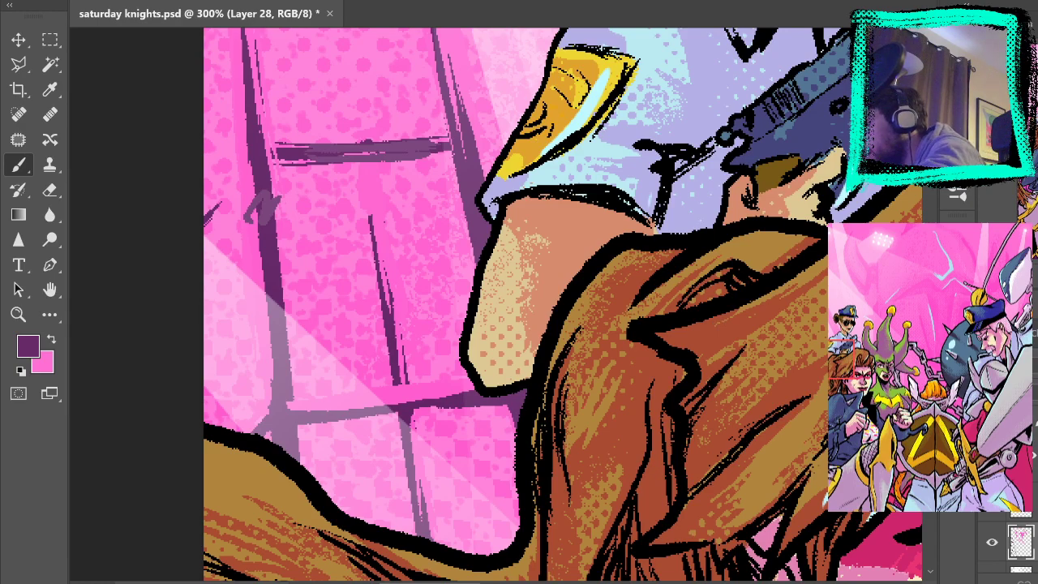
key(ctrl+z)
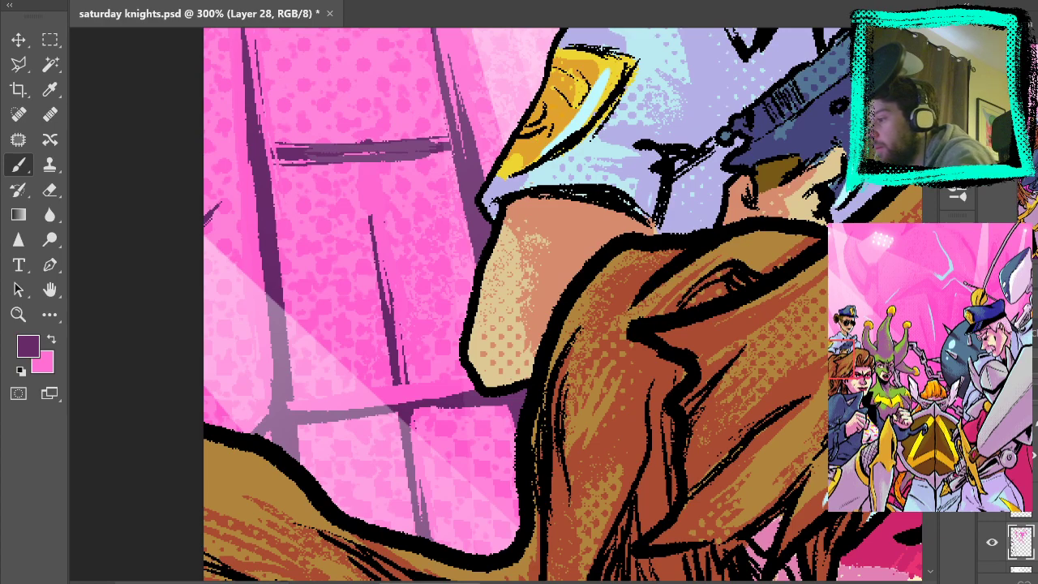
Thicken the leftmost vertical bar and the crossbar under the policewoman's elbow with dark purple strokes on Layer 28
mouse_move(263, 290)
mouse_down()
mouse_move(245, 51)
mouse_move(255, 248)
mouse_up()
drag(245, 152, 266, 409)
drag(265, 298, 264, 402)
drag(253, 279, 261, 418)
mouse_move(468, 144)
mouse_down()
mouse_move(551, 424)
mouse_move(529, 378)
mouse_up()
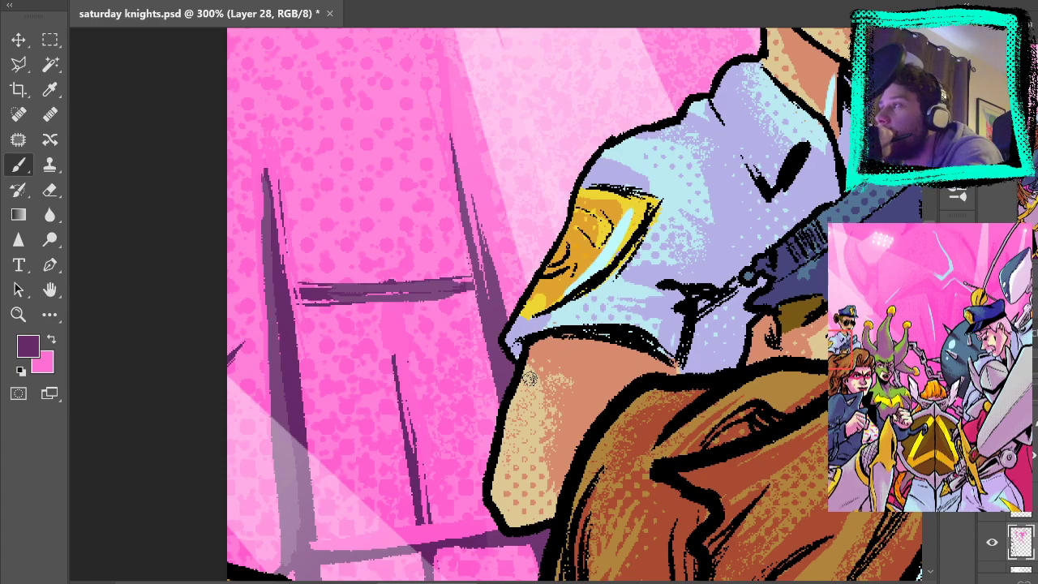
drag(530, 378, 451, 189)
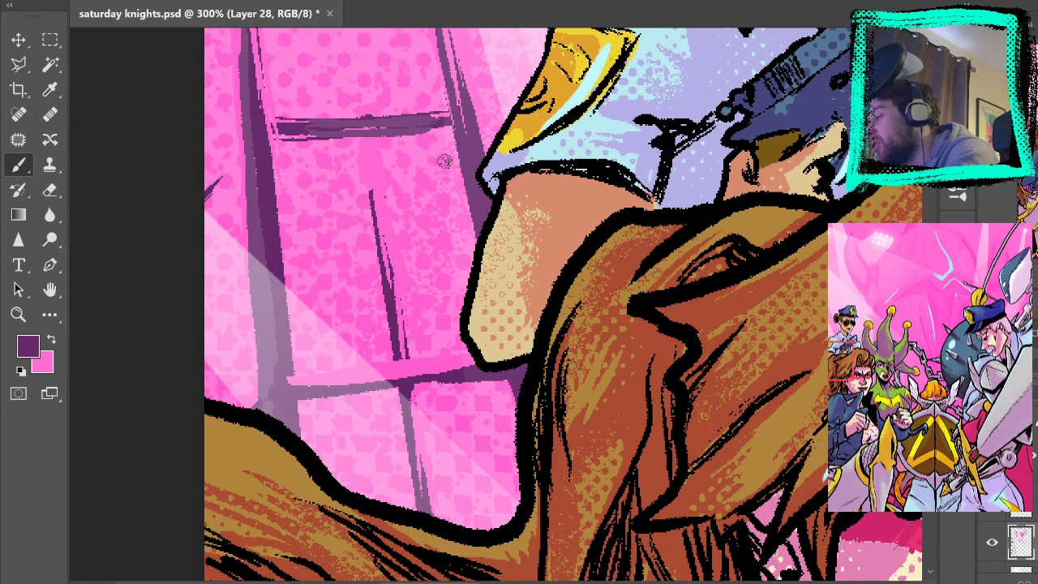
drag(490, 322, 522, 186)
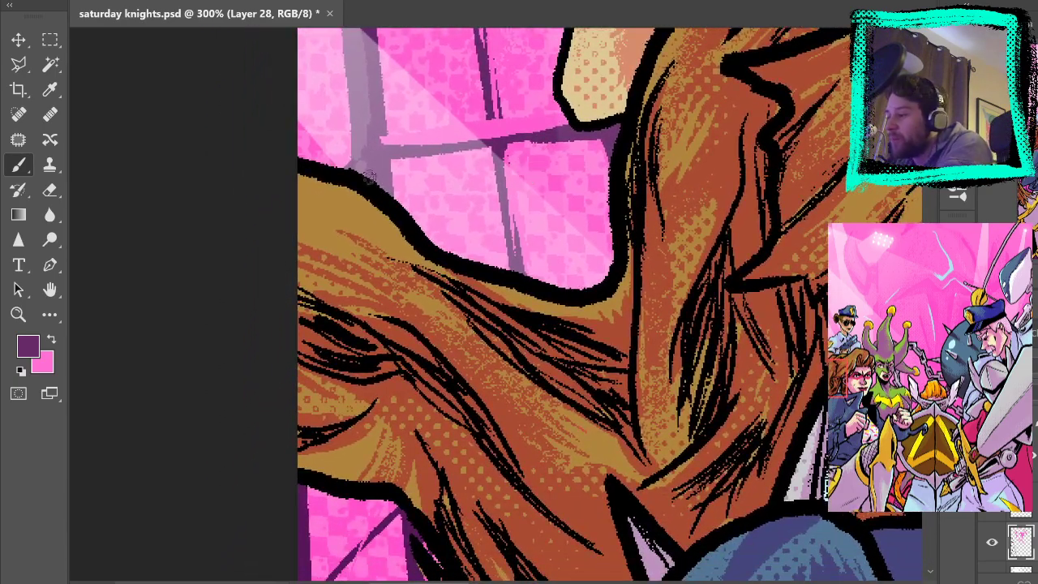
drag(392, 162, 607, 133)
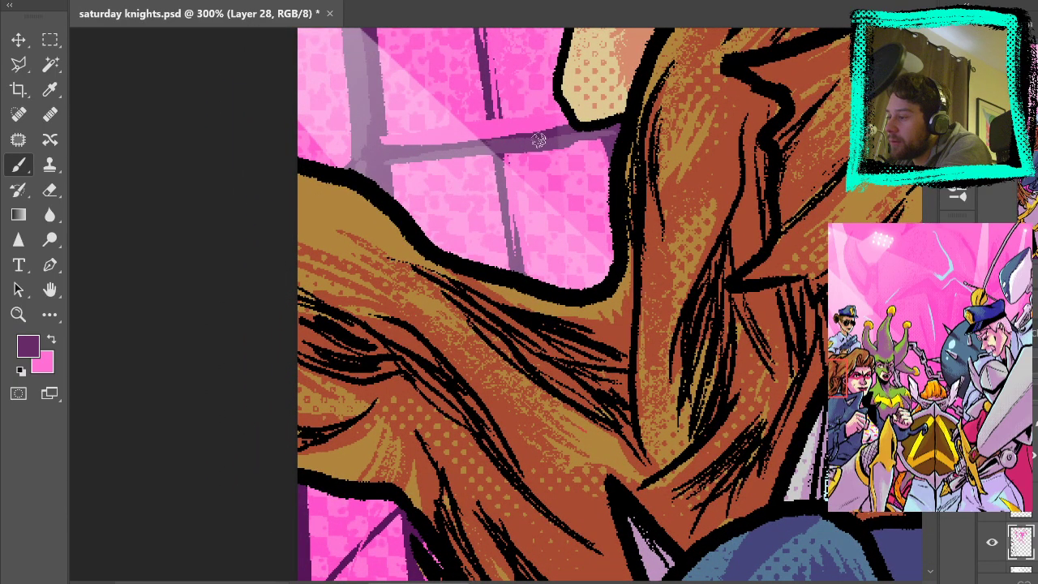
Widen the vertical bar beside the red-haired woman's blue jacket with long dark purple strokes
drag(731, 374, 672, 125)
drag(649, 281, 678, 523)
drag(599, 454, 584, 406)
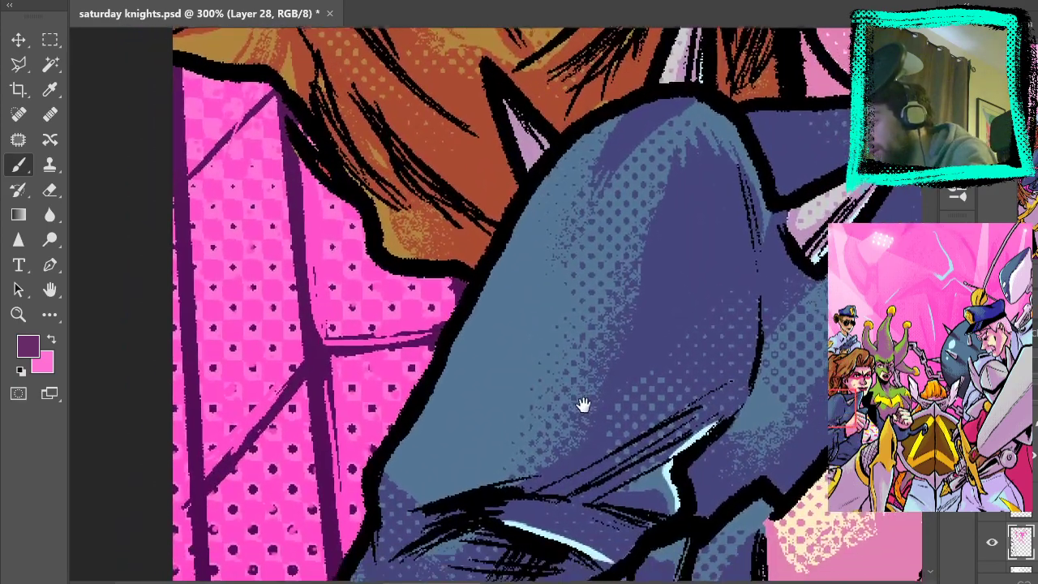
drag(245, 40, 257, 162)
key(f)
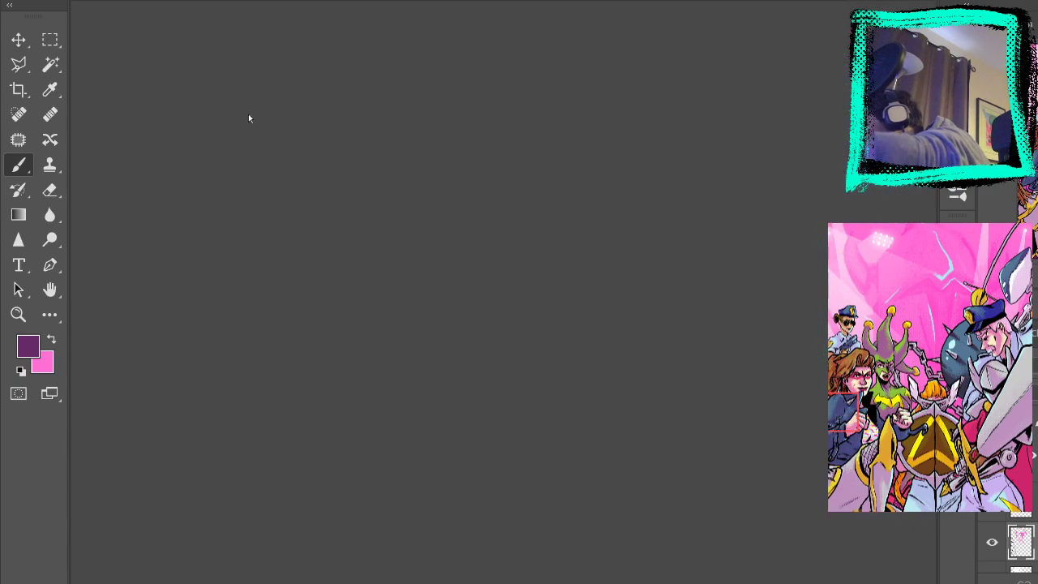
mouse_move(230, 18)
mouse_down()
mouse_move(241, 7)
mouse_move(243, 21)
mouse_up()
drag(175, 39, 182, 303)
mouse_move(181, 95)
mouse_down()
mouse_move(206, 400)
mouse_move(213, 251)
mouse_up()
mouse_move(179, 178)
mouse_down()
mouse_move(208, 396)
mouse_move(185, 190)
mouse_move(196, 424)
mouse_up()
drag(176, 136, 196, 428)
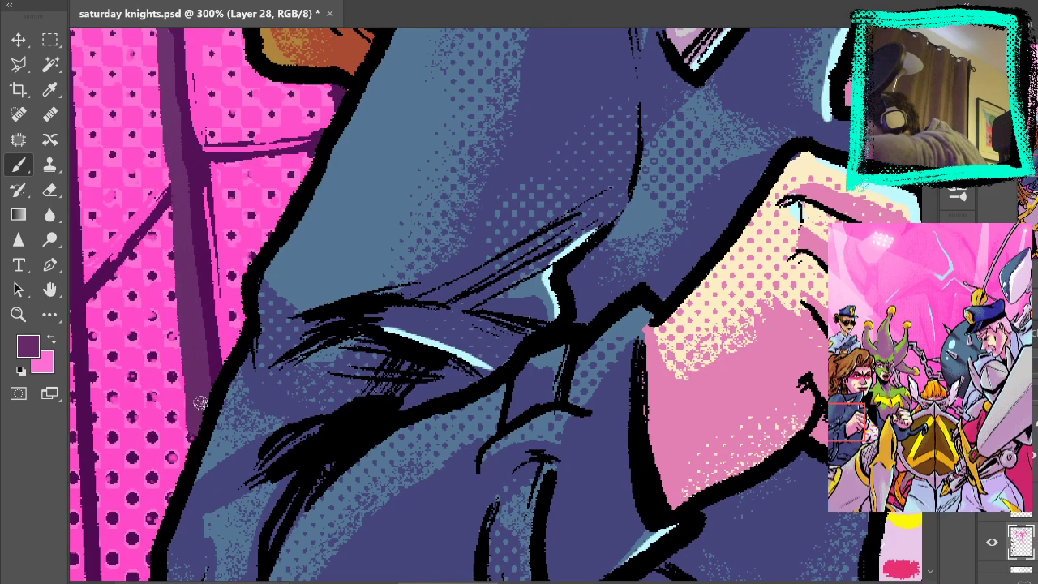
Continue the dark purple bar strokes down through the background gaps to the illustration's lower-left corner
mouse_move(236, 549)
mouse_down()
mouse_move(287, 116)
mouse_move(280, 73)
mouse_up()
mouse_move(245, 373)
mouse_down()
mouse_move(256, 477)
mouse_move(266, 381)
mouse_move(273, 460)
mouse_move(325, 138)
mouse_up()
drag(325, 487, 336, 90)
drag(318, 247, 346, 322)
mouse_move(290, 459)
mouse_down()
mouse_move(296, 482)
mouse_move(308, 477)
mouse_up()
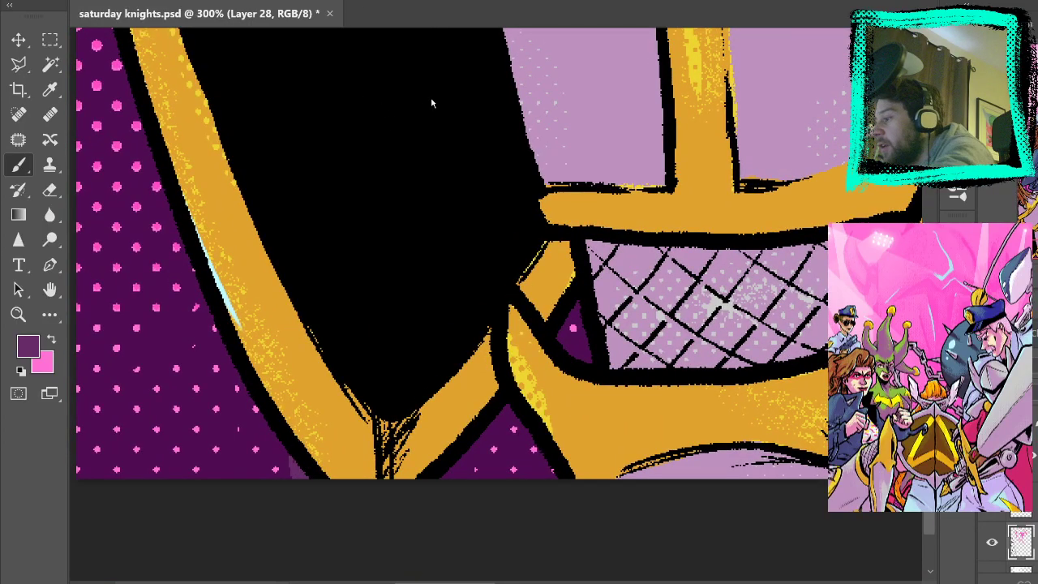
key(ctrl+0)
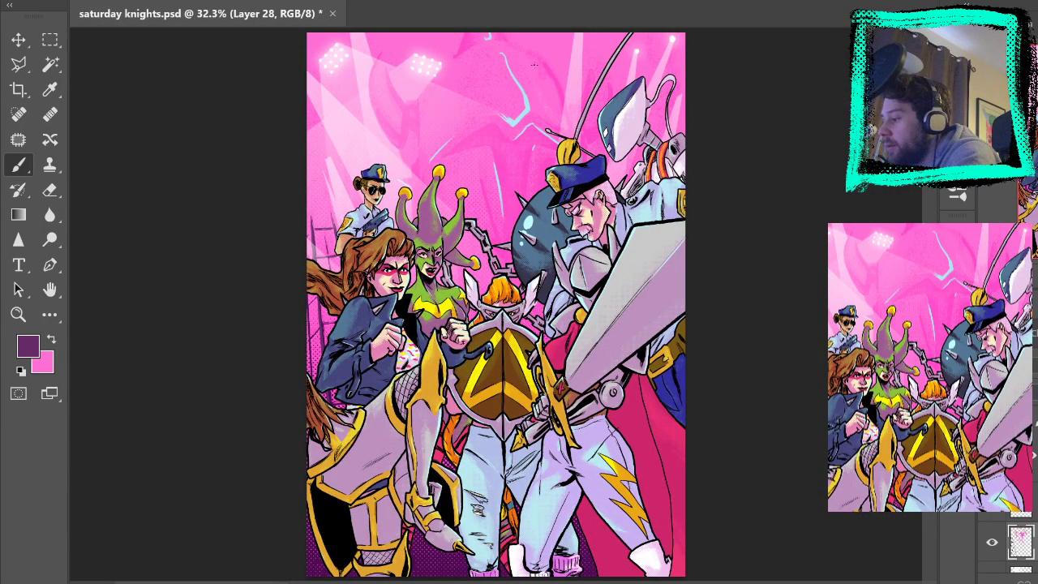
Try a dark purple diagonal stroke rising from the leftmost bar's lower crossbar on Layer 28, and undo it
key(z)
click(323, 271)
click(323, 272)
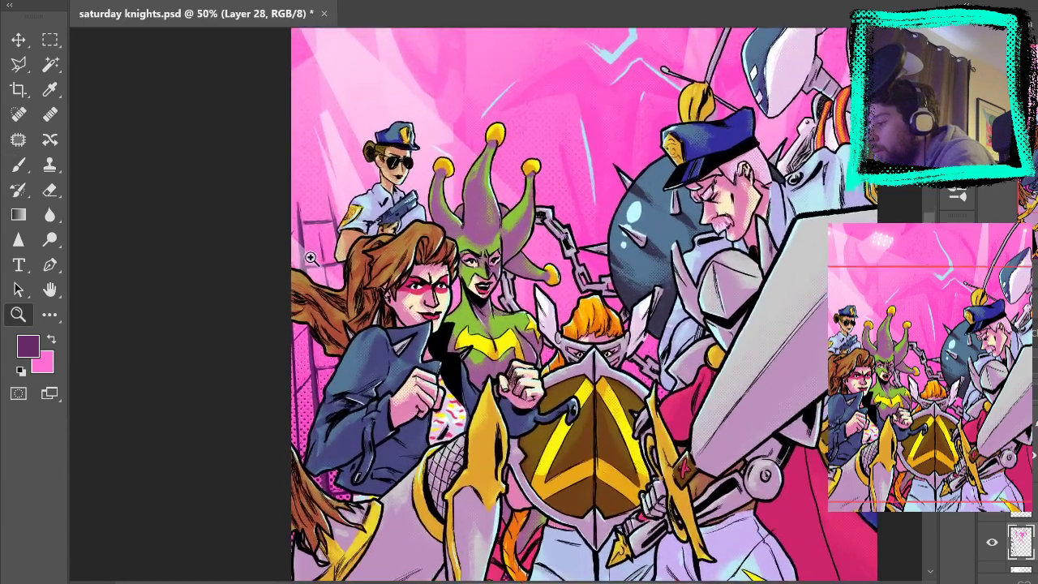
click(322, 276)
click(323, 276)
click(333, 280)
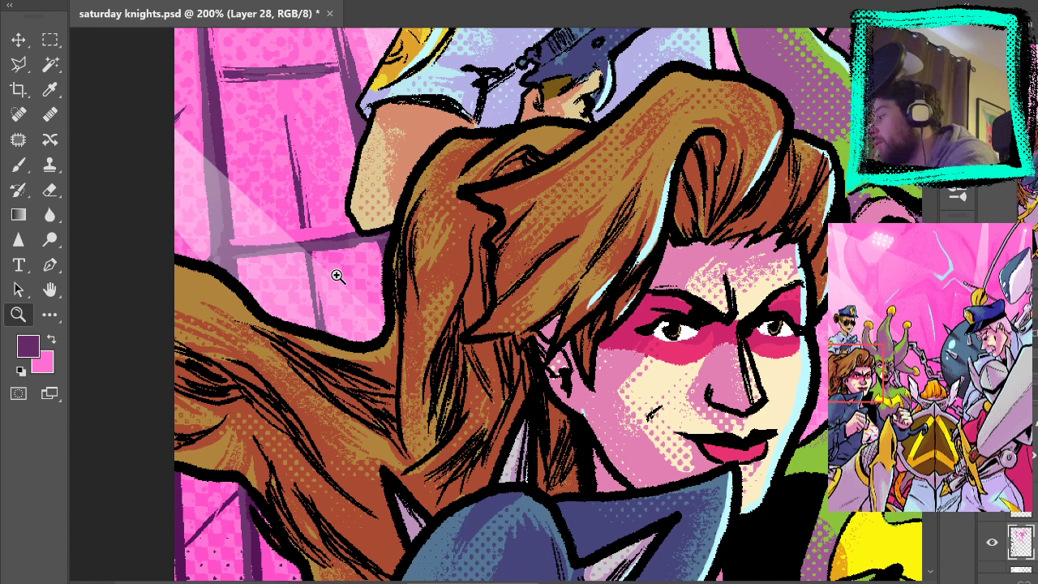
key(b)
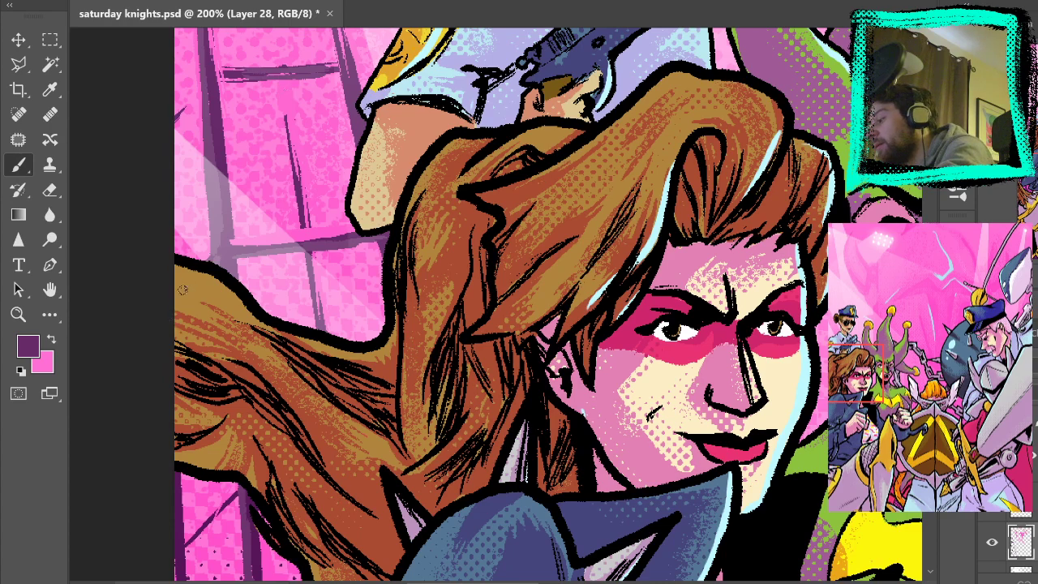
mouse_move(224, 236)
mouse_down()
mouse_move(263, 158)
mouse_move(226, 241)
mouse_move(266, 167)
mouse_move(231, 227)
mouse_move(255, 183)
mouse_up()
key(ctrl+z)
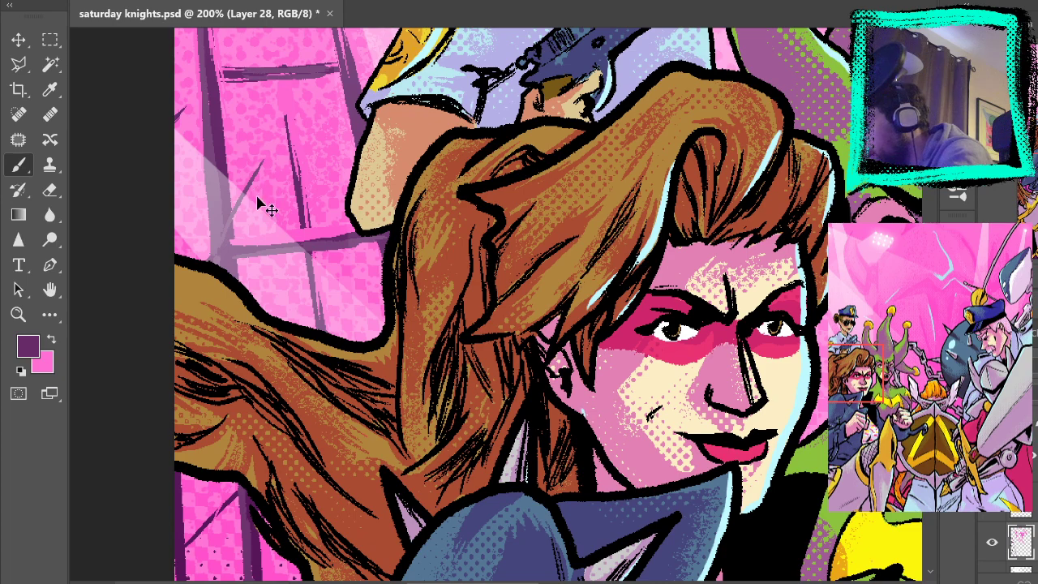
key(ctrl+z)
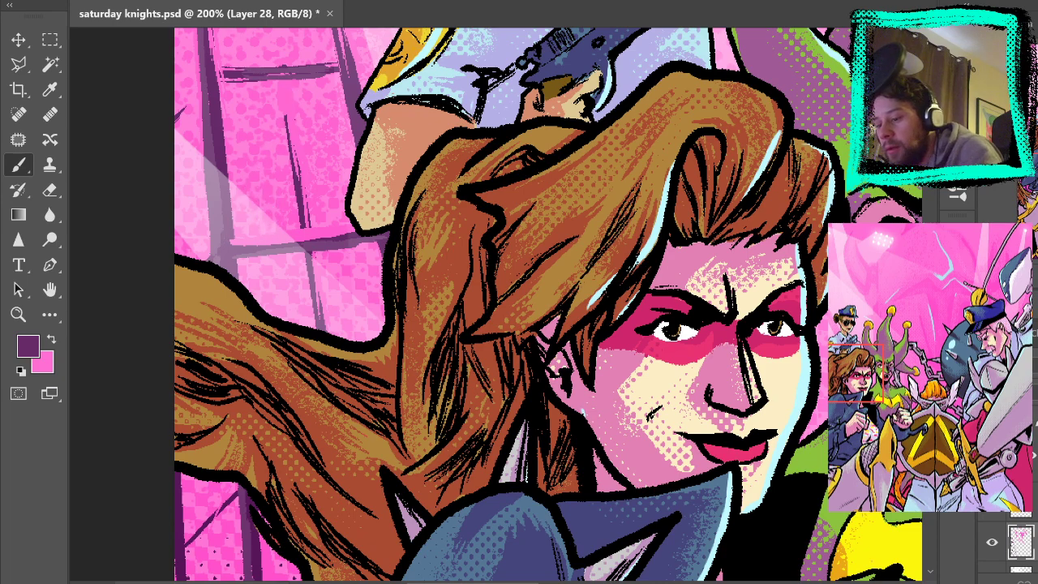
Add a new layer and paint a dark purple diagonal brace from the leftmost bar up to the thin middle bar
key(ctrl+shift+alt+n)
click(1035, 483)
key(ctrl+shift+alt+n)
mouse_move(233, 233)
mouse_down()
mouse_move(269, 154)
mouse_move(250, 197)
mouse_move(264, 162)
mouse_up()
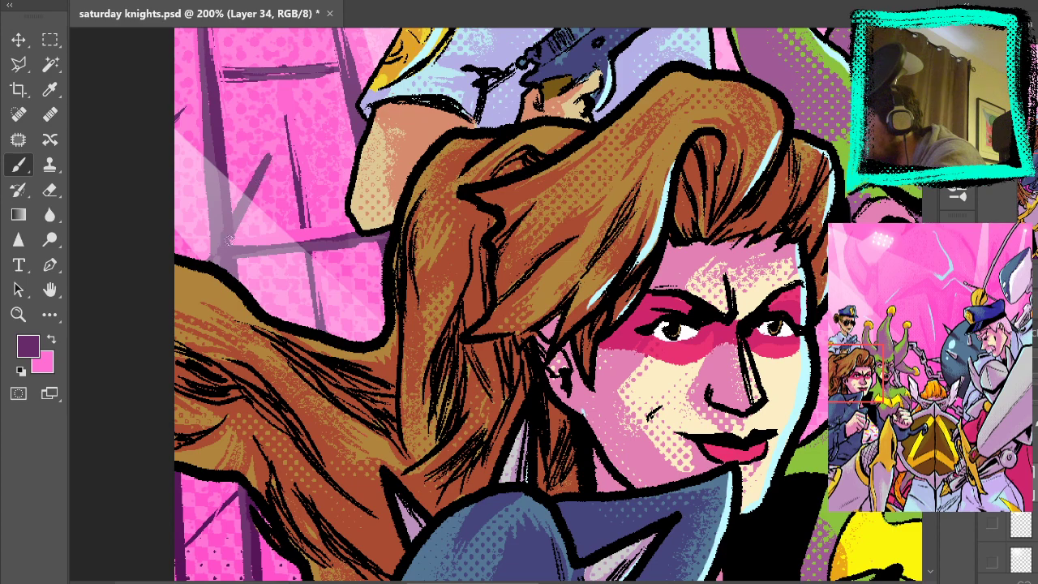
drag(234, 231, 270, 160)
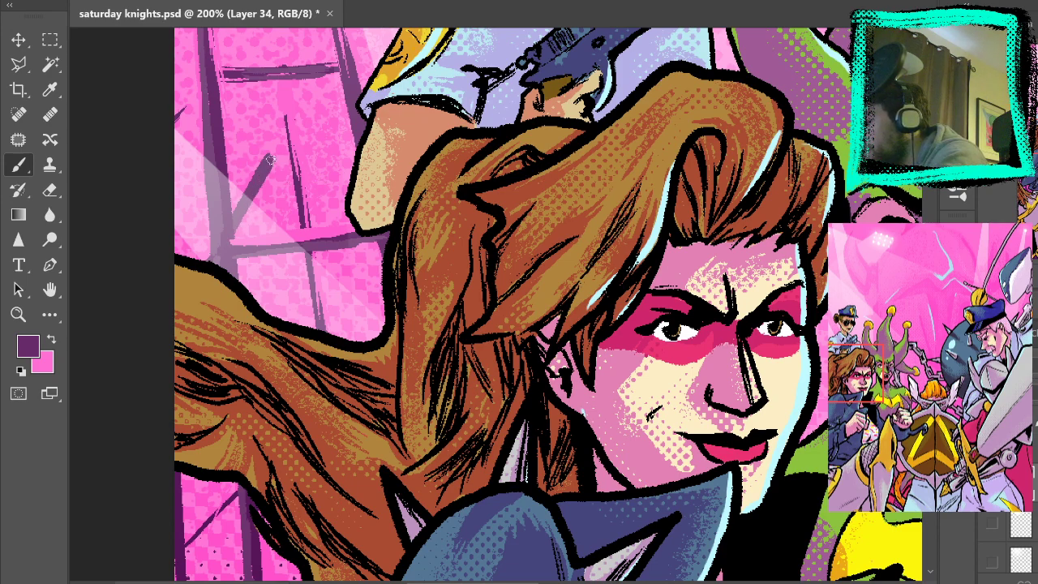
key(ctrl+z)
drag(235, 233, 281, 132)
drag(261, 175, 282, 127)
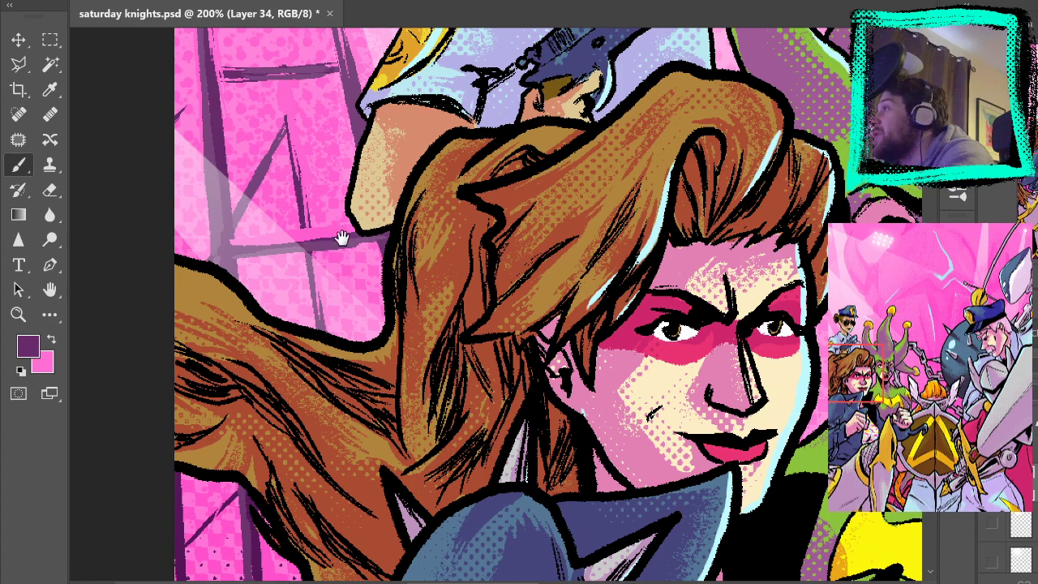
Paint diagonal braces below the crossbar beside the hair and between the two bars left of the blue jacket
scroll(341, 234, down, 5)
mouse_move(402, 127)
mouse_down()
mouse_move(356, 205)
mouse_move(408, 122)
mouse_move(361, 206)
mouse_up()
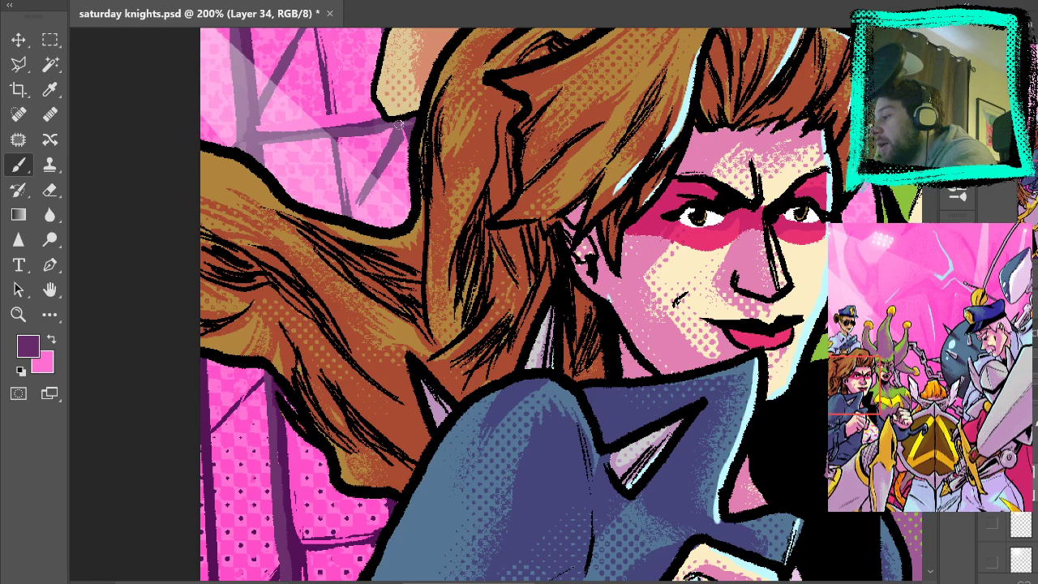
mouse_move(398, 297)
mouse_down()
mouse_move(446, 148)
mouse_move(430, 163)
mouse_up()
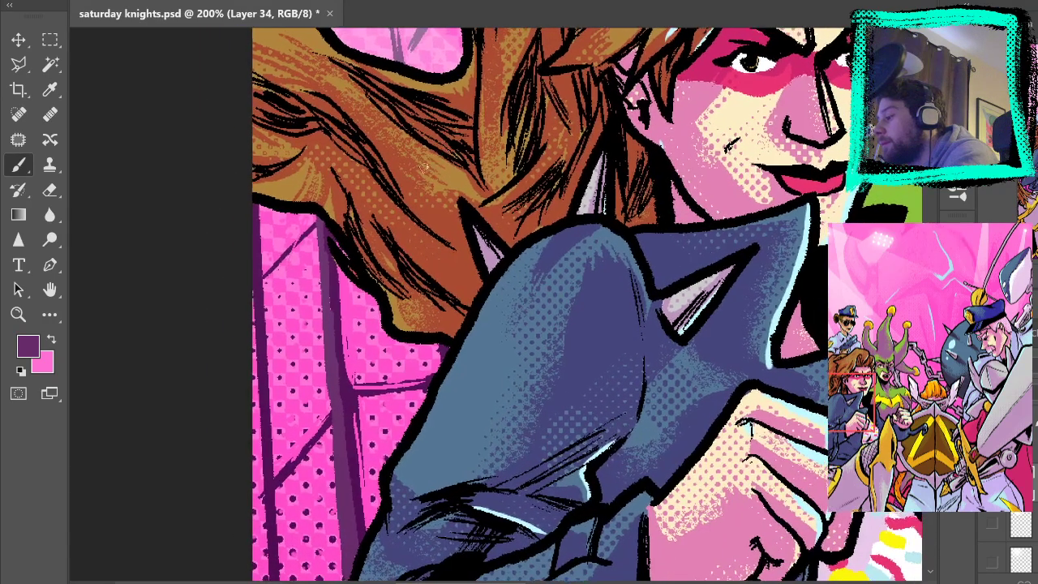
drag(265, 273, 296, 230)
drag(283, 457, 318, 409)
drag(280, 477, 326, 395)
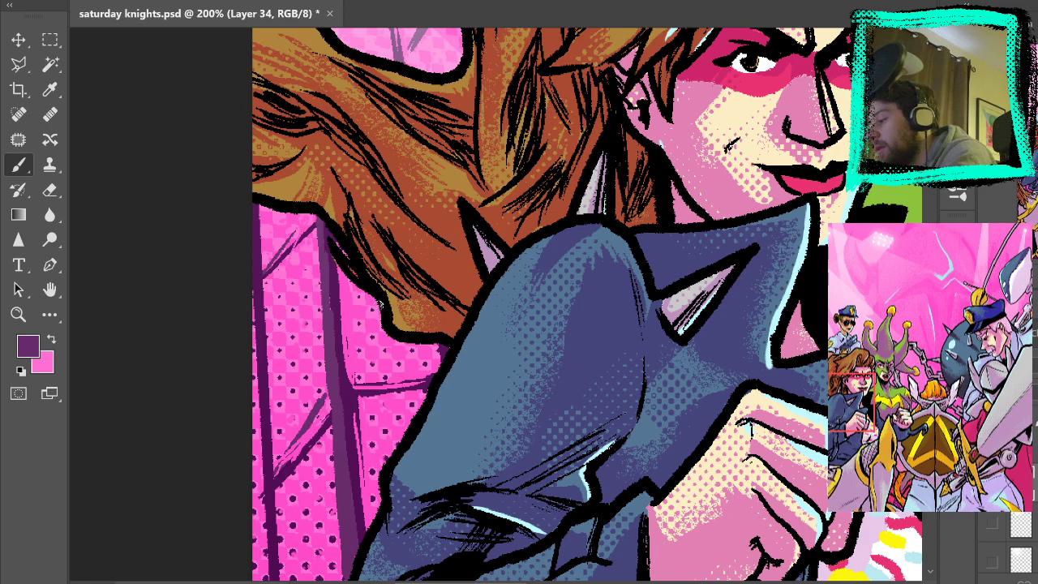
Paint more dark purple diagonal braces beside the jacket sleeve and in the illustration's lower-left corner
drag(448, 290, 459, 41)
mouse_move(288, 495)
mouse_down()
mouse_move(335, 381)
mouse_move(293, 489)
mouse_move(329, 402)
mouse_move(298, 483)
mouse_move(305, 457)
mouse_up()
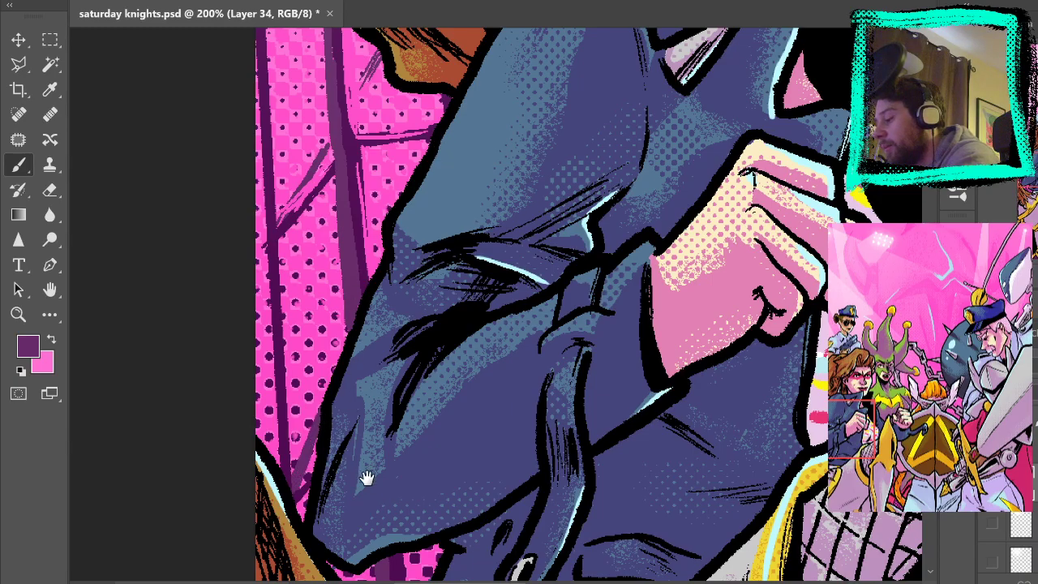
drag(364, 479, 371, 70)
mouse_move(466, 96)
mouse_down()
mouse_move(417, 302)
mouse_move(447, 98)
mouse_move(431, 9)
mouse_move(438, 186)
mouse_up()
drag(308, 294, 280, 344)
mouse_move(354, 209)
mouse_down()
mouse_move(282, 321)
mouse_move(283, 312)
mouse_up()
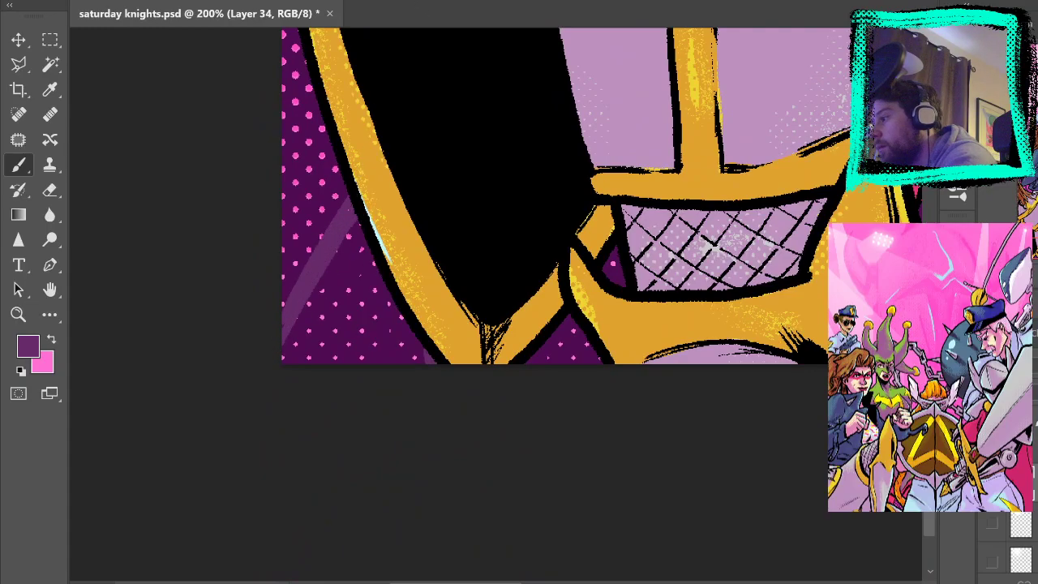
key(ctrl+0)
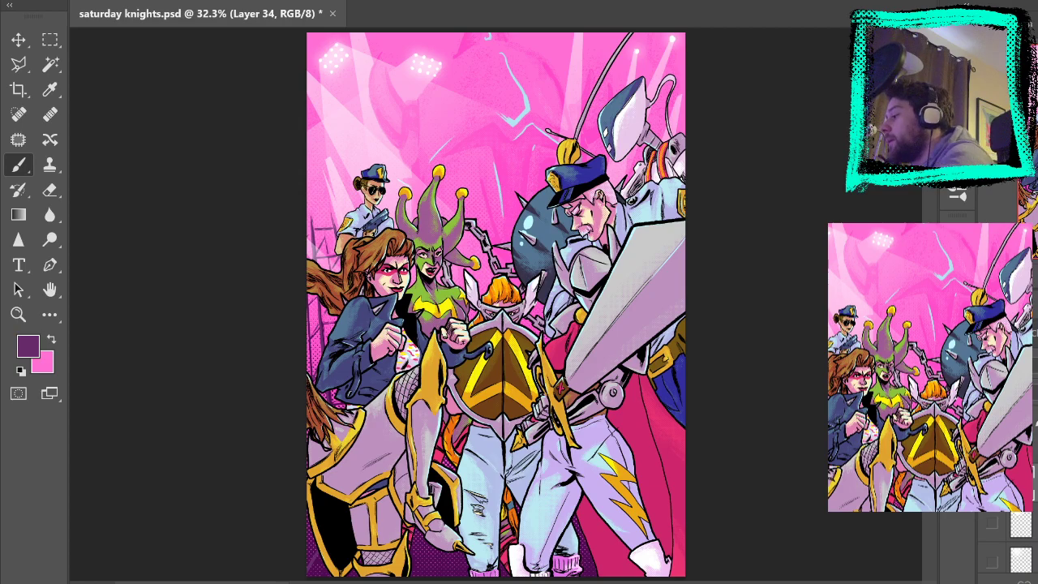
click(19, 315)
click(359, 224)
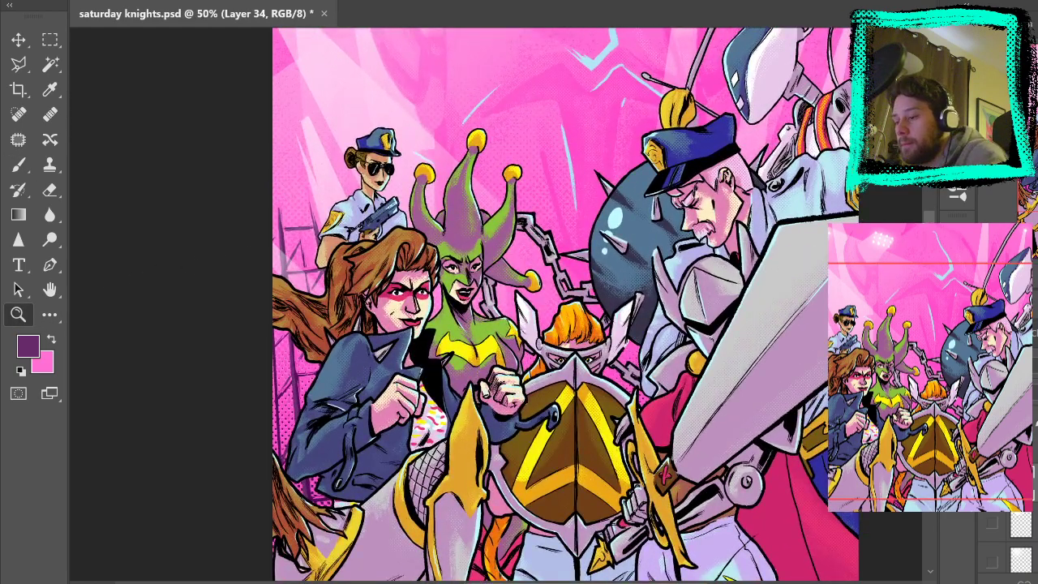
Try a dark purple halftone dab between the jester hat and the chain, and undo it
key(alt+[)
click(1015, 532)
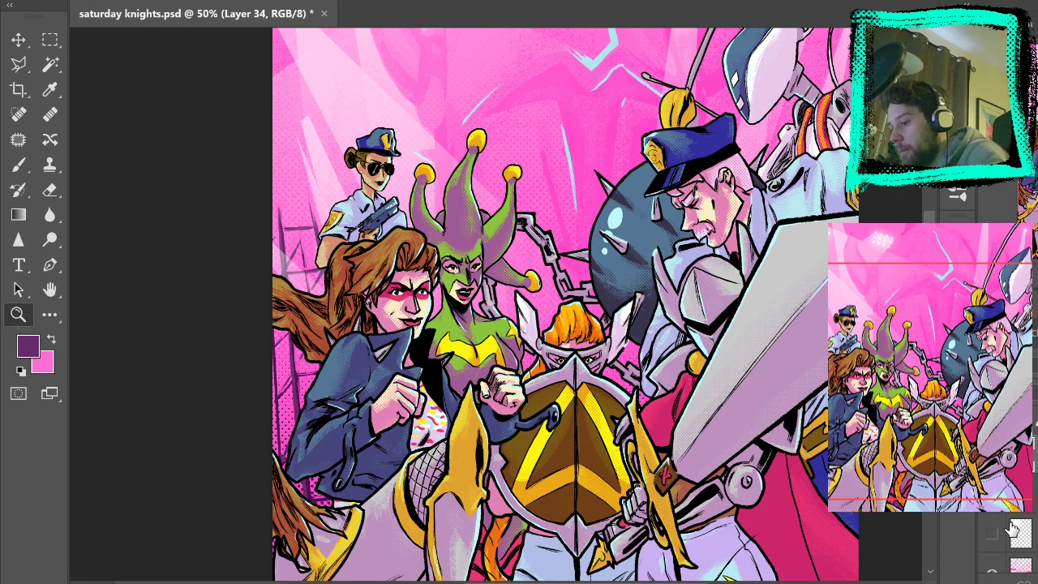
click(311, 274)
click(310, 274)
key(b)
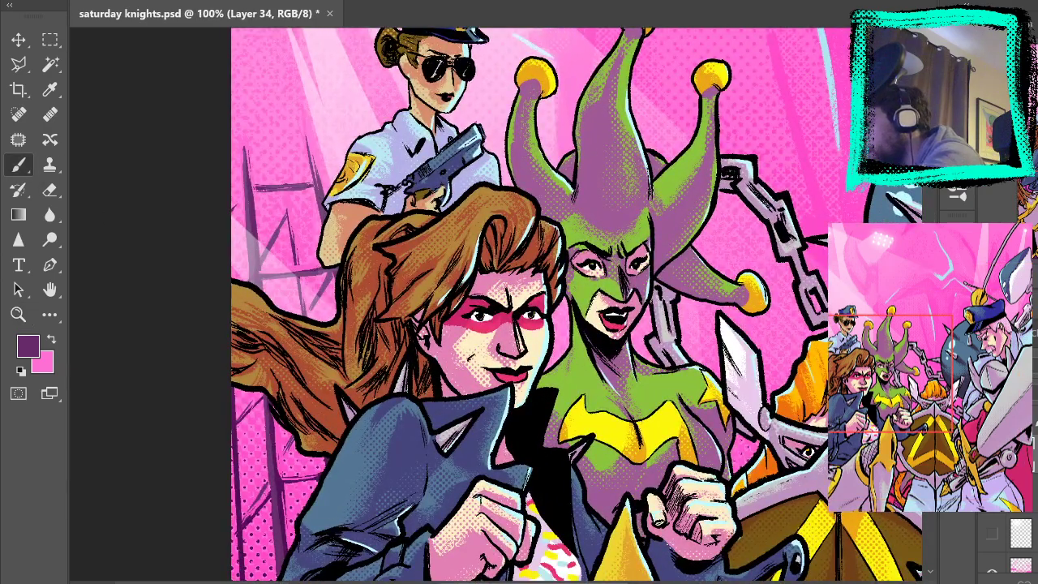
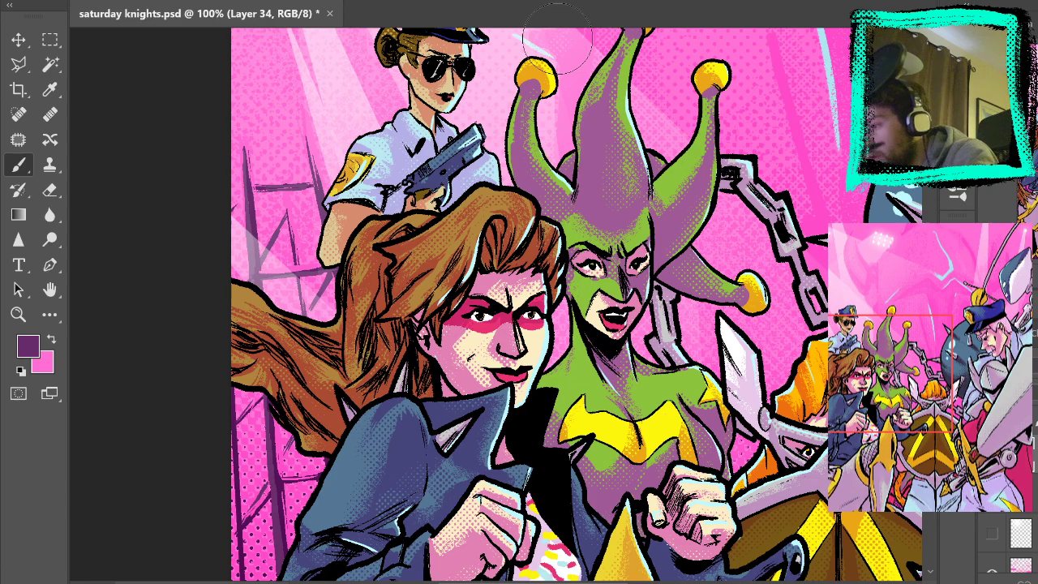
drag(730, 246, 728, 257)
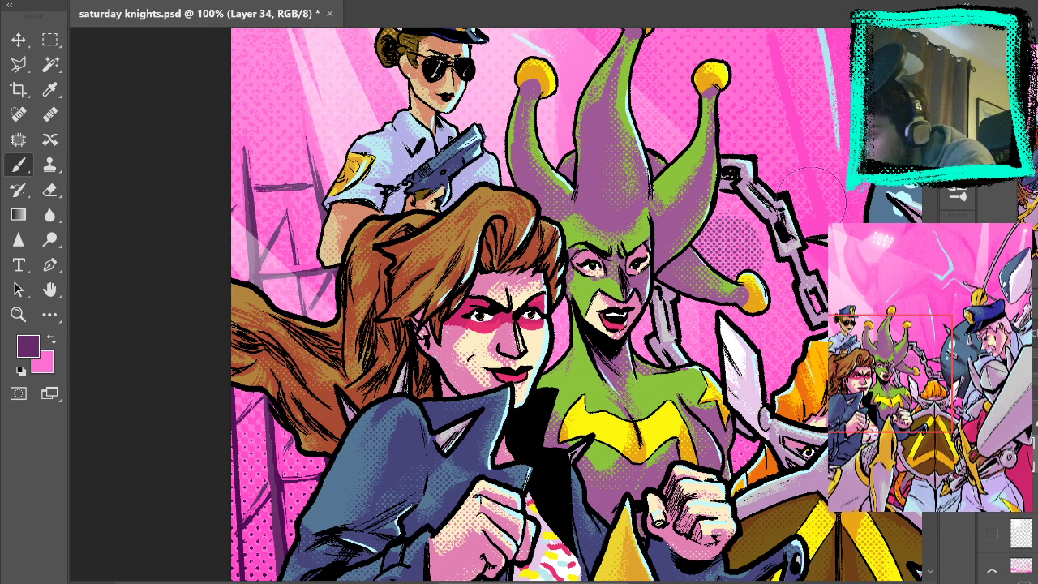
key(ctrl+z)
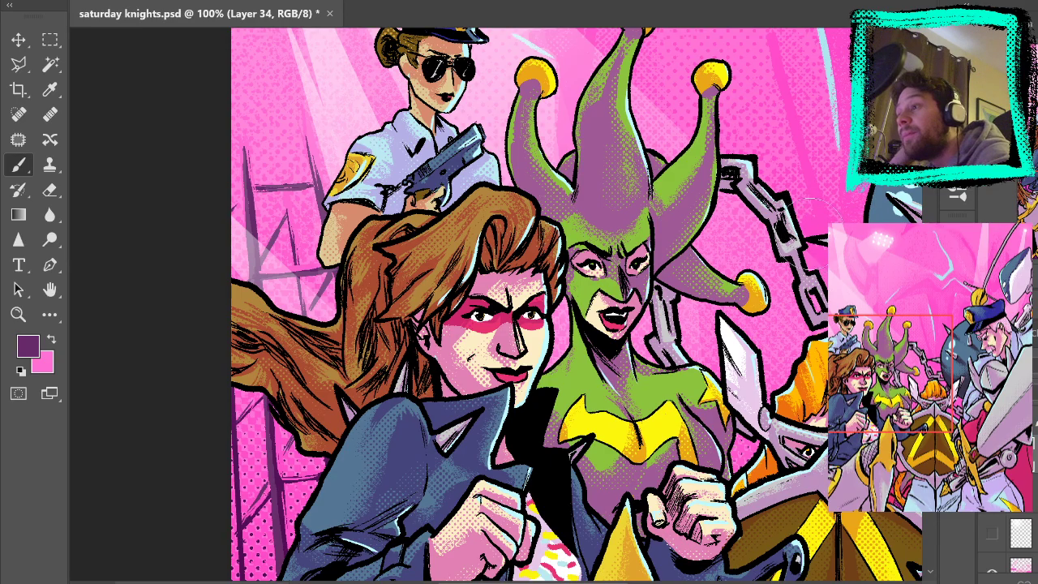
Sample the background's bright pink between the bars beside the officer's arm
click(18, 314)
click(263, 252)
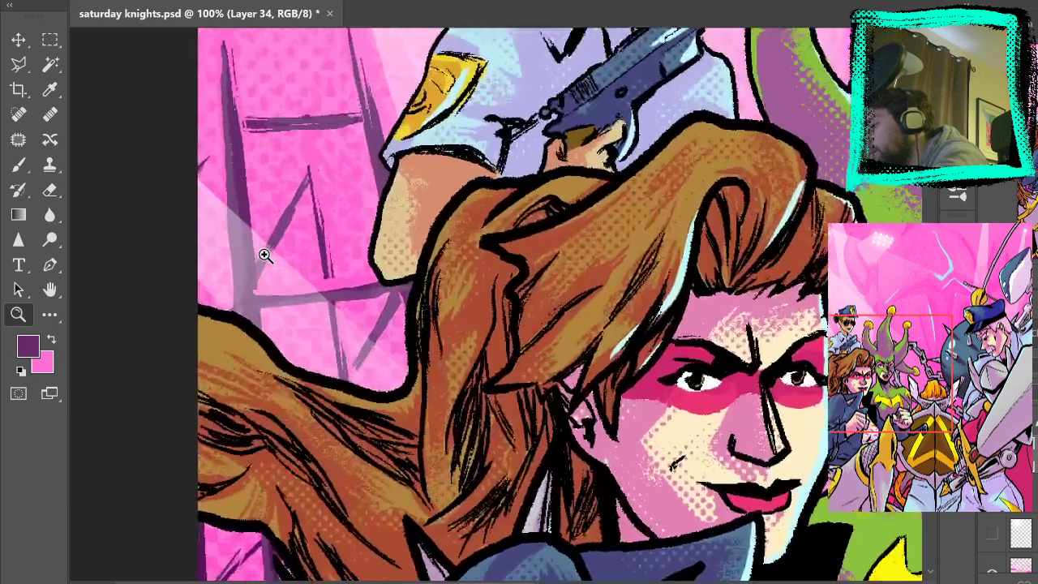
click(281, 229)
scroll(260, 300, up, 5)
key(b)
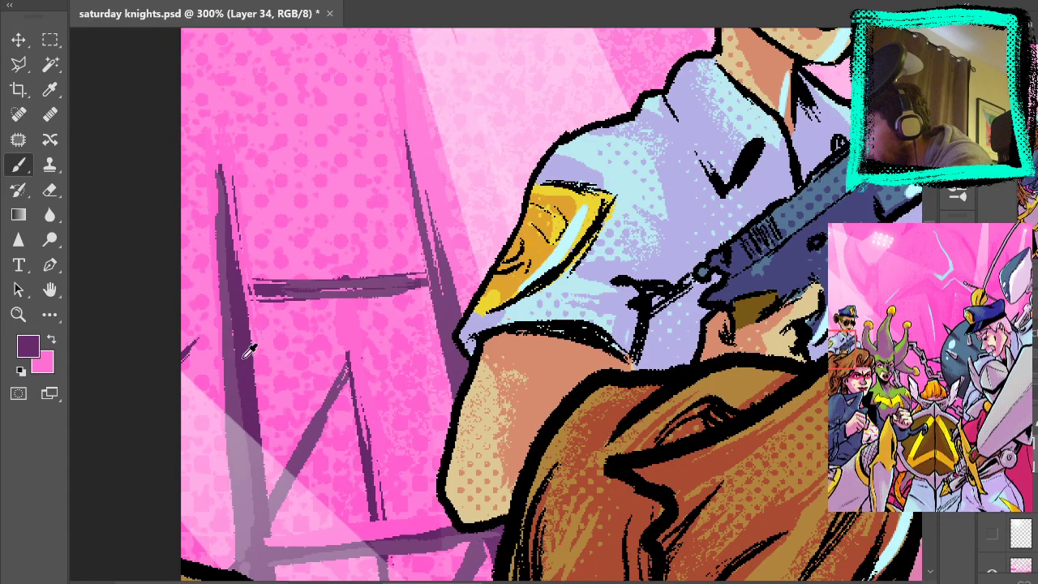
mouse_move(650, 359)
mouse_down()
mouse_move(642, 89)
mouse_move(710, 338)
mouse_move(589, 120)
mouse_move(573, 309)
mouse_move(582, 239)
mouse_up()
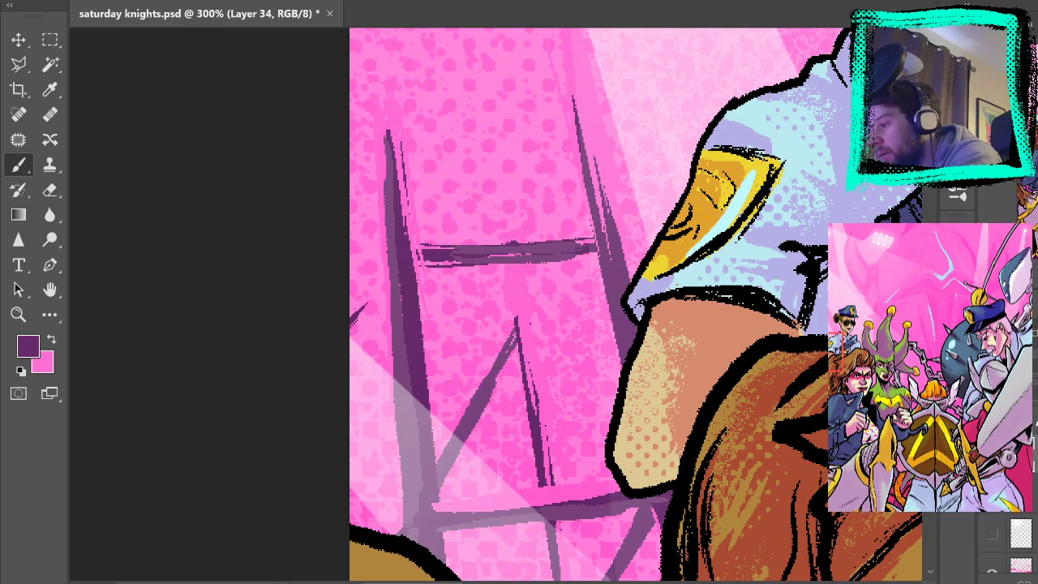
mouse_move(667, 313)
mouse_down()
mouse_move(320, 410)
mouse_move(452, 434)
mouse_move(335, 406)
mouse_move(359, 369)
mouse_move(425, 361)
mouse_up()
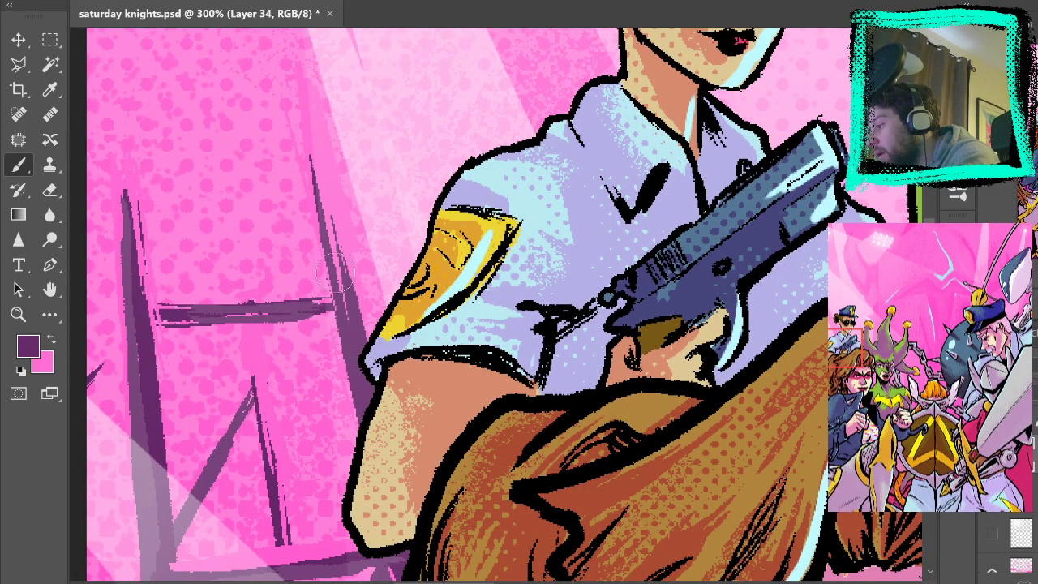
alt+click(258, 341)
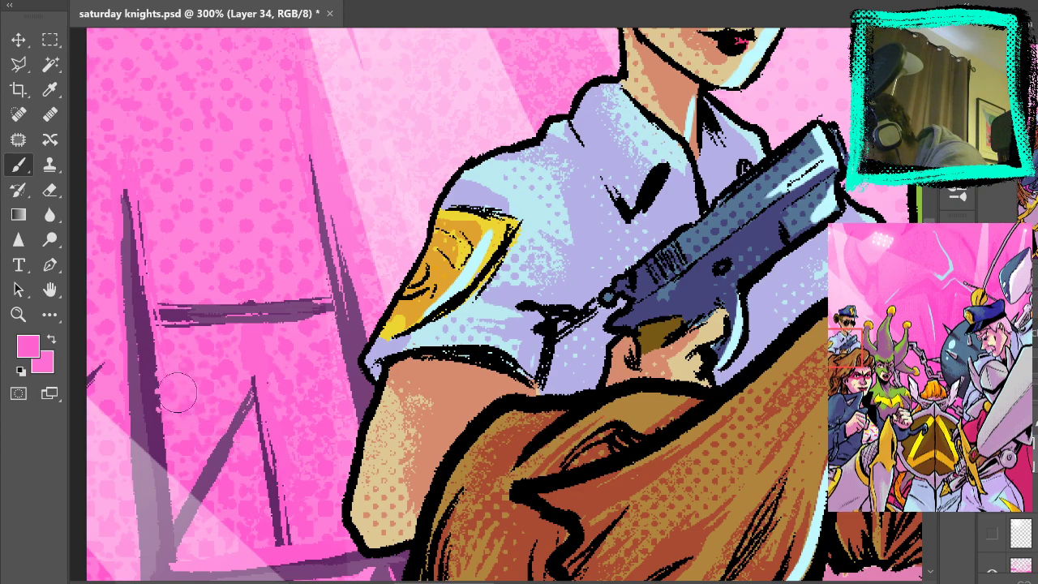
drag(746, 36, 528, 287)
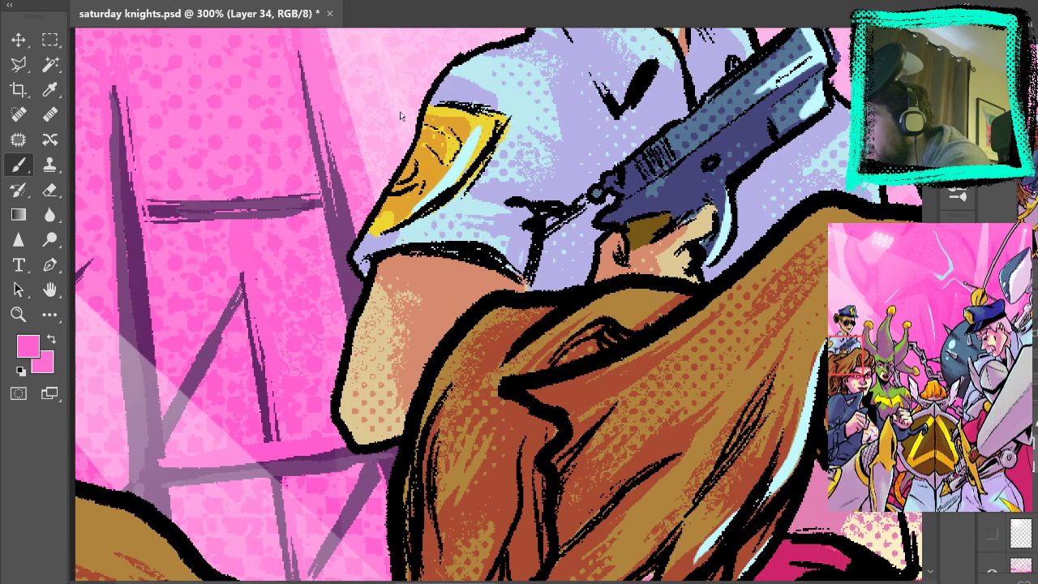
Hide the layer with the pale spotlight beams across the background
key(ctrl+0)
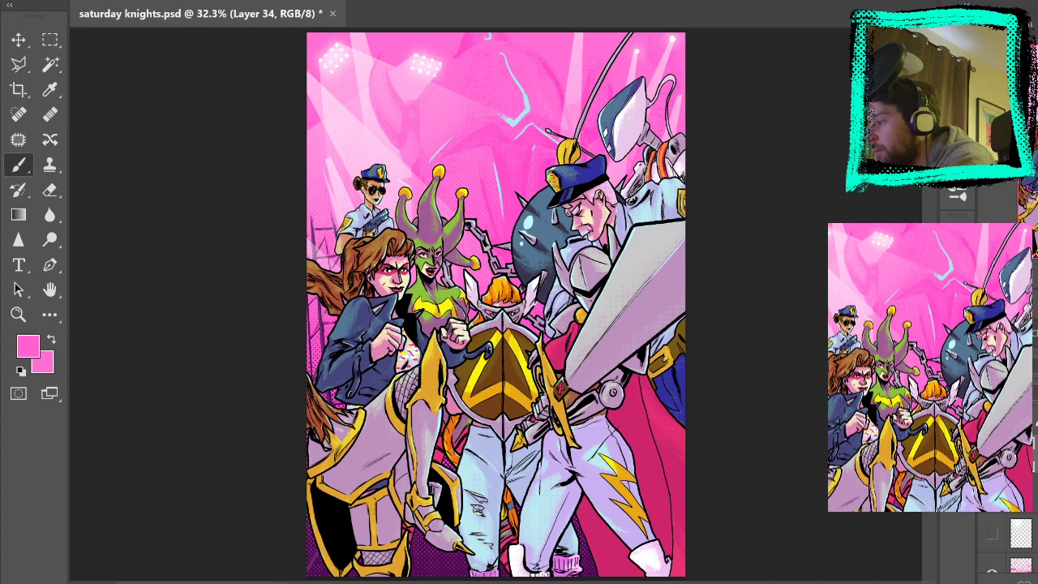
scroll(1020, 551, down, 5)
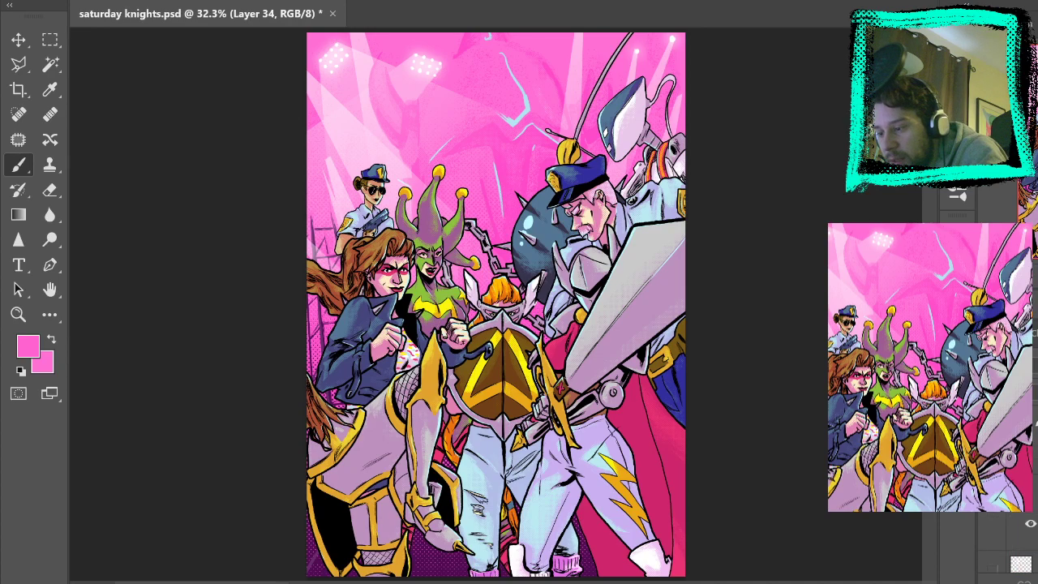
click(991, 529)
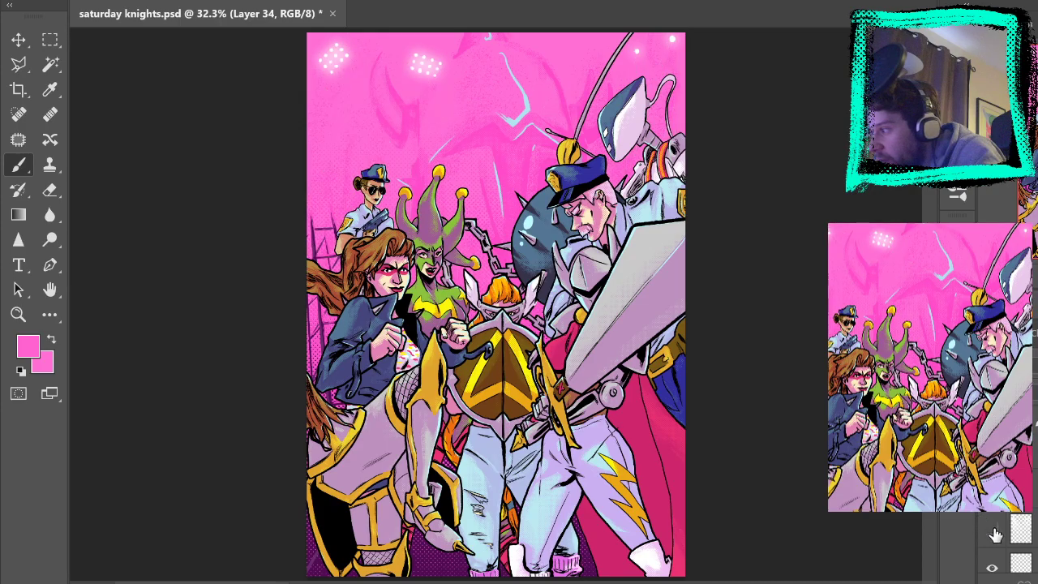
Sample the darker purple from the leftmost tall bar and fill the bar structure with it using the Paint Bucket
key(z)
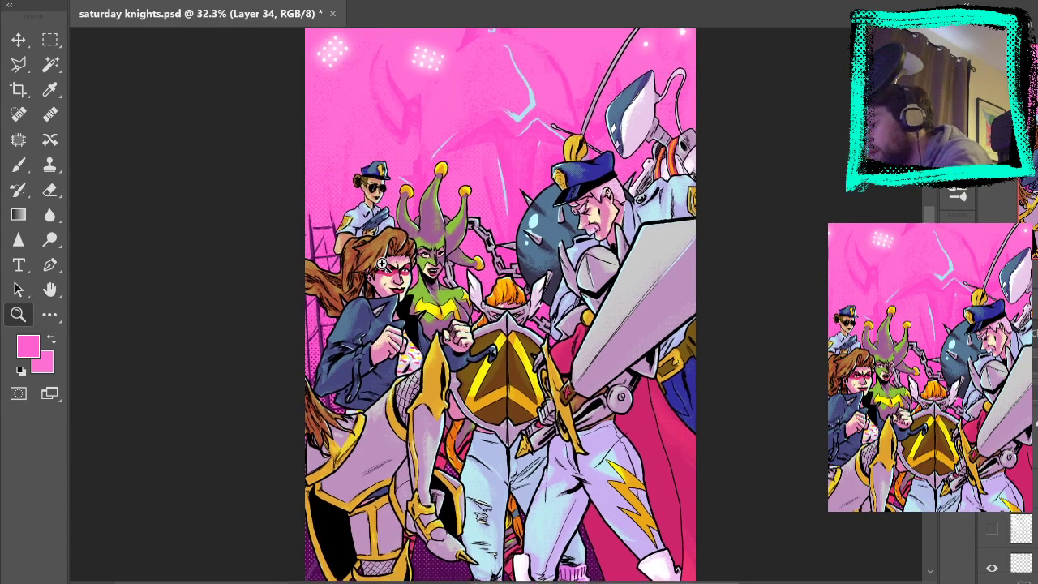
click(322, 270)
click(321, 270)
click(321, 270)
click(323, 267)
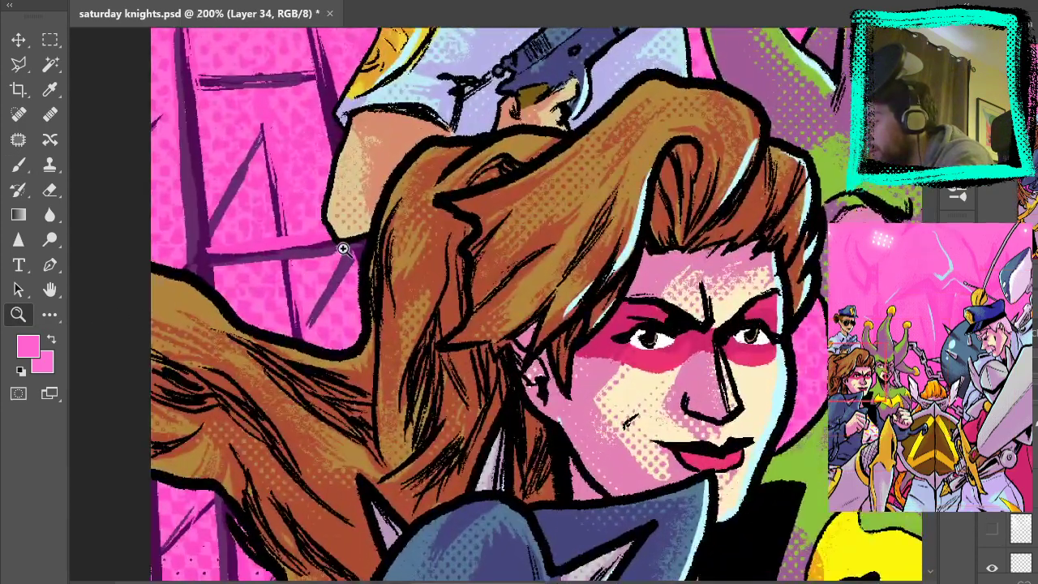
key(g)
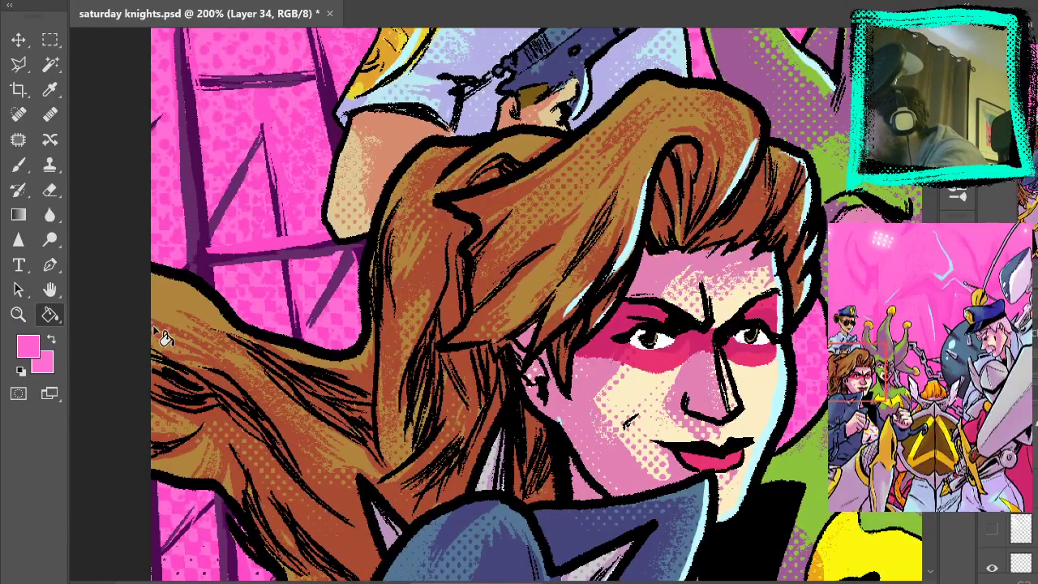
alt+click(195, 162)
click(199, 203)
key(space)
drag(448, 451, 455, 109)
drag(458, 527, 484, 332)
key(space)
drag(476, 495, 459, 225)
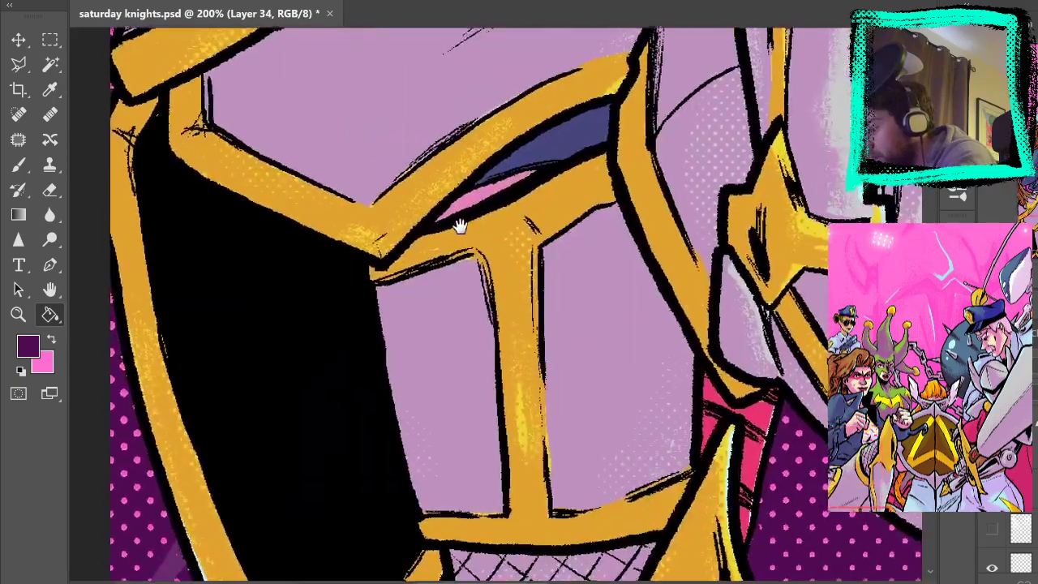
key(space)
drag(219, 491, 338, 76)
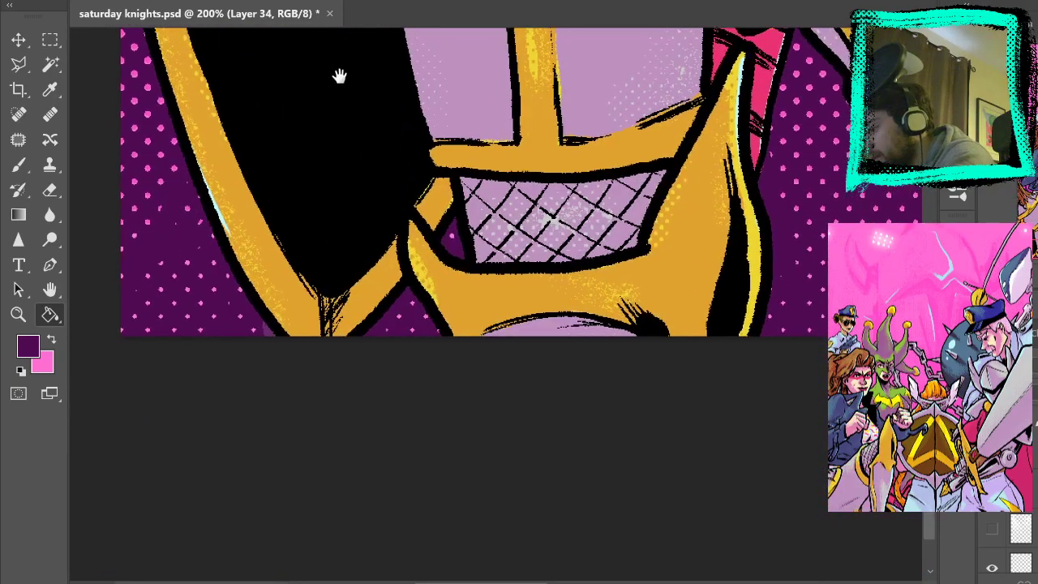
drag(283, 159, 360, 463)
Sample the background's bright pink and brush halftone dots over the upright bars, crossbar and braces beside the officer and above the hair
key(b)
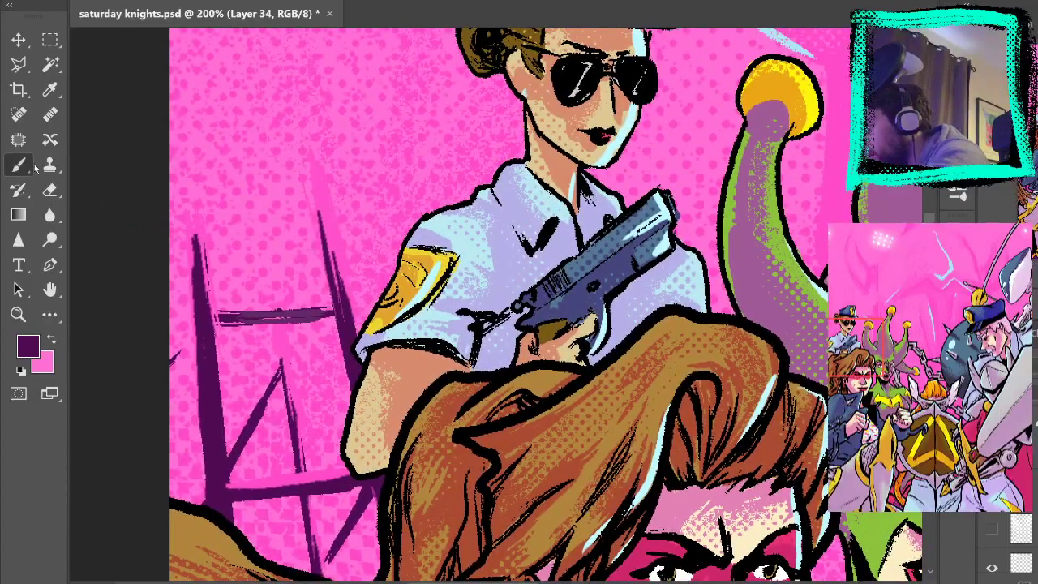
alt+click(324, 184)
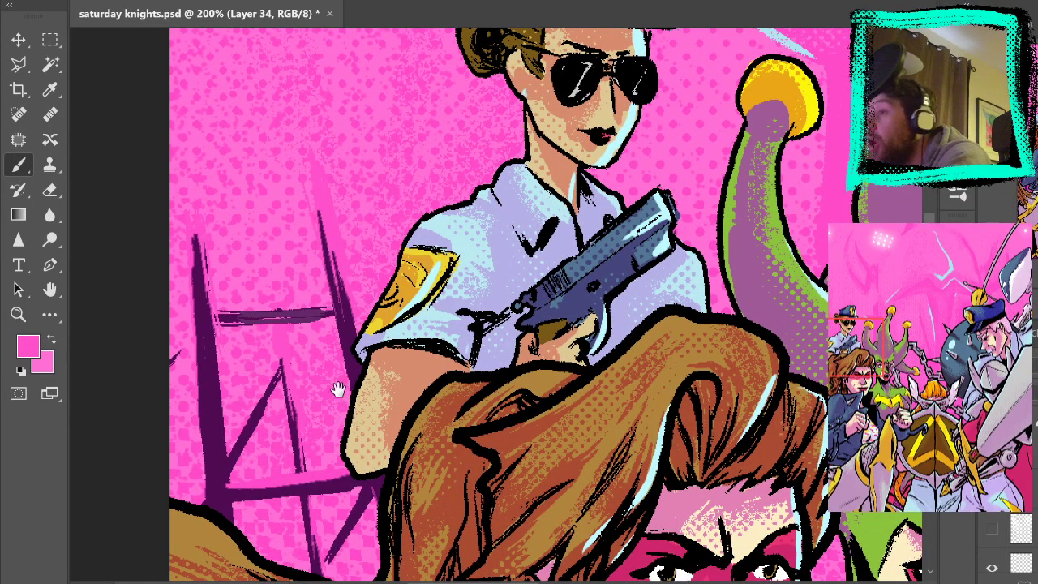
key(space)
drag(343, 398, 324, 295)
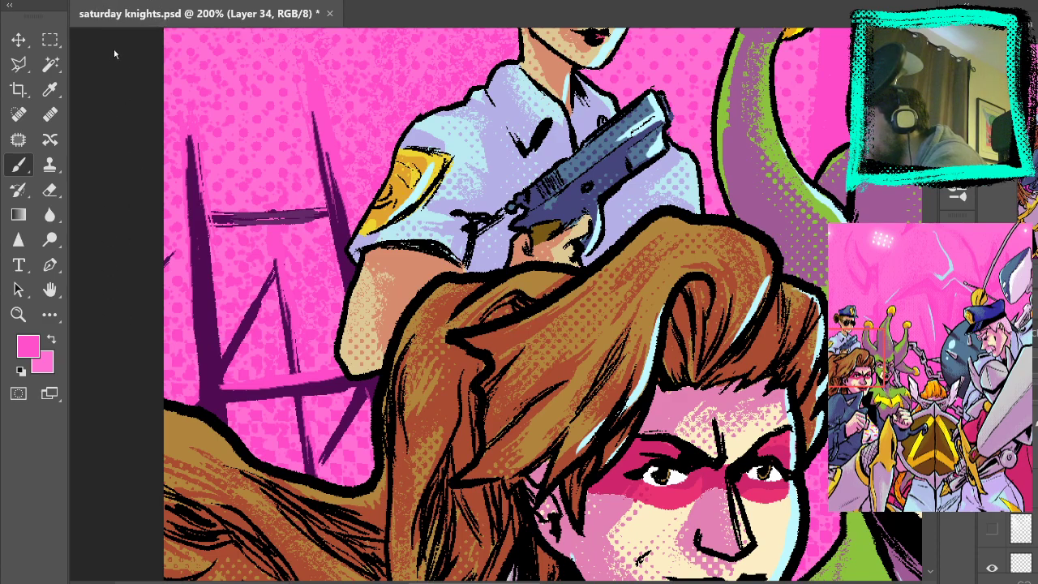
drag(203, 148, 221, 393)
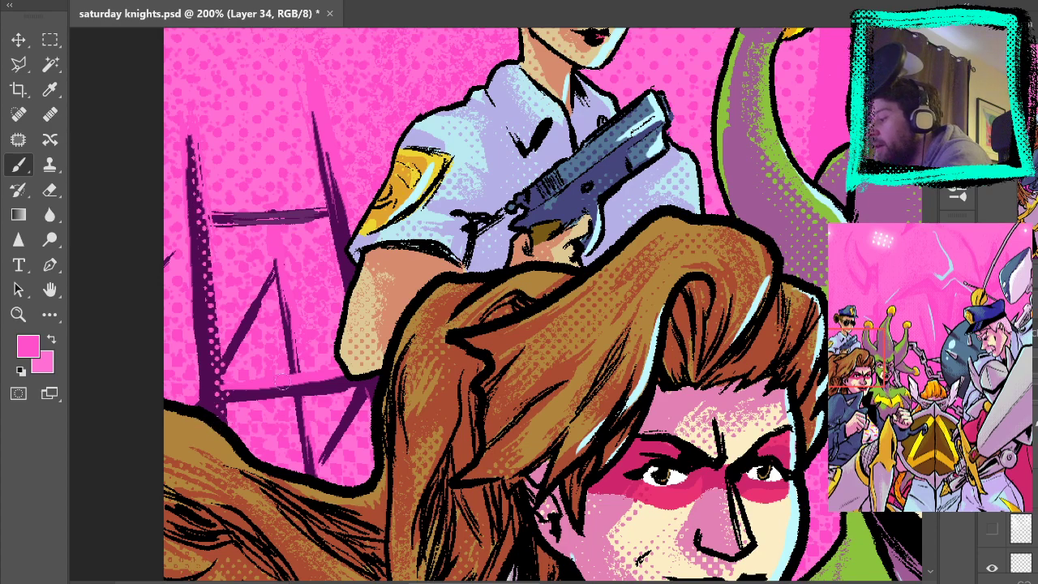
drag(332, 181, 345, 224)
drag(316, 130, 335, 213)
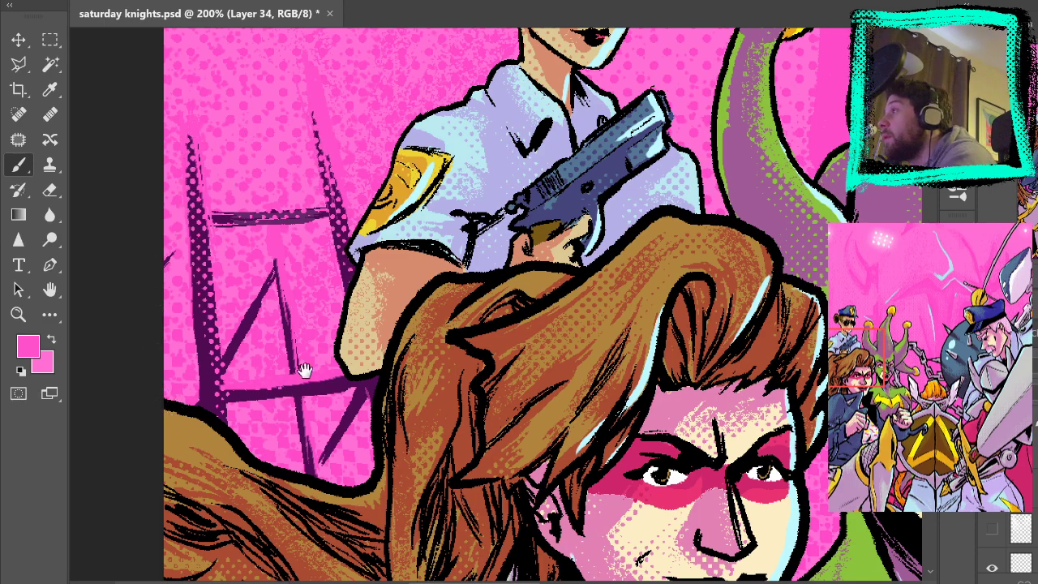
drag(297, 381, 359, 190)
drag(283, 173, 270, 213)
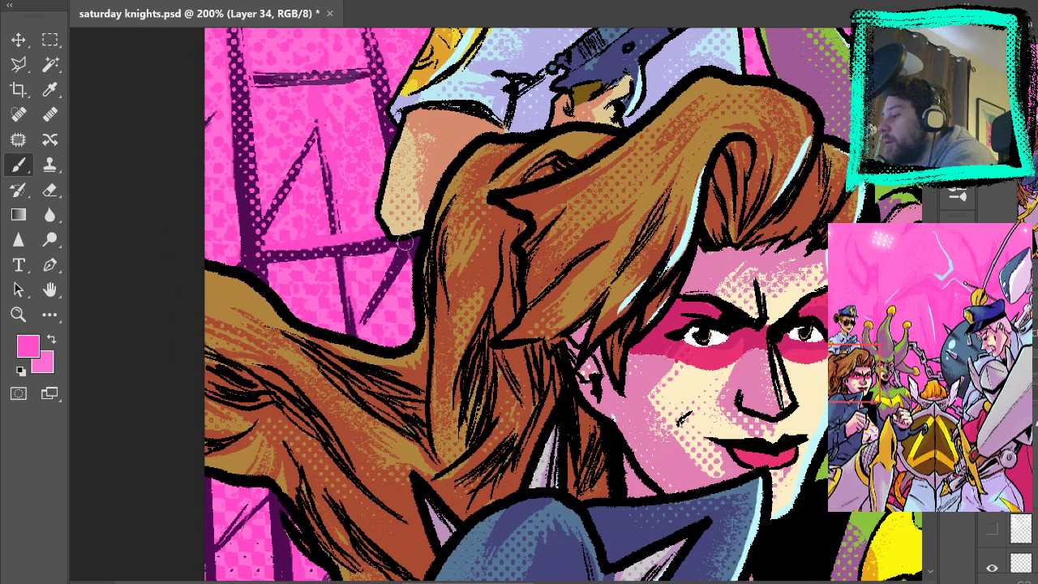
Brush pink halftone dots over the bars beside the blue jacket and the diagonal brace in the illustration's lower-left corner
drag(405, 339, 399, 51)
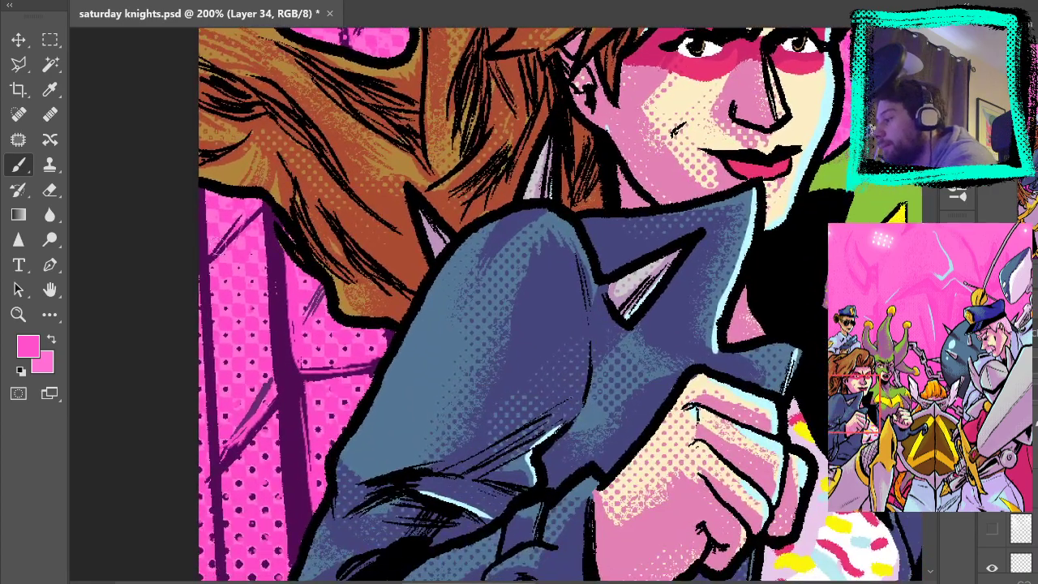
drag(202, 210, 222, 499)
mouse_move(203, 282)
mouse_down()
mouse_move(218, 493)
mouse_move(255, 214)
mouse_up()
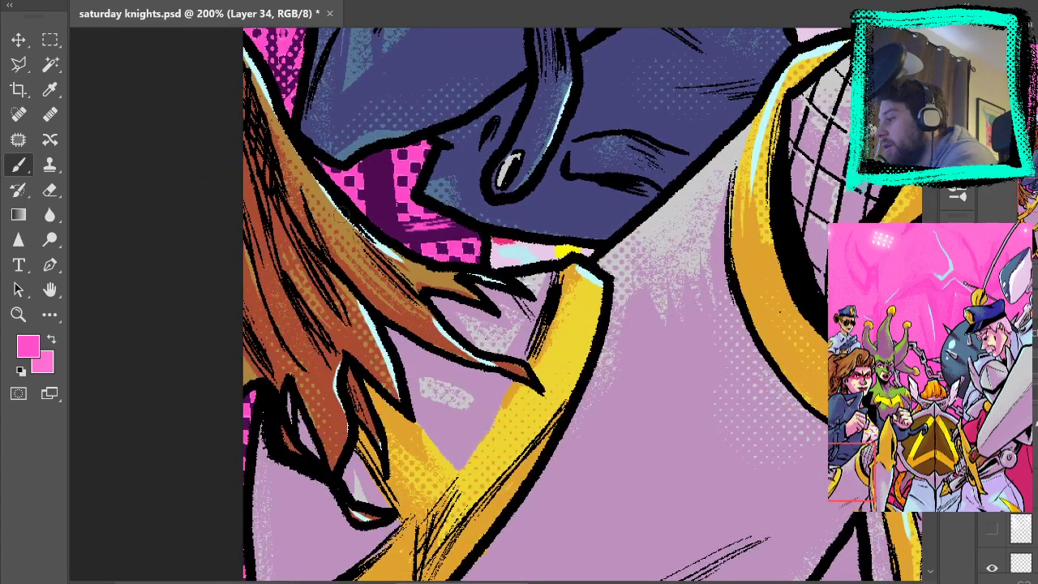
drag(379, 297, 360, 200)
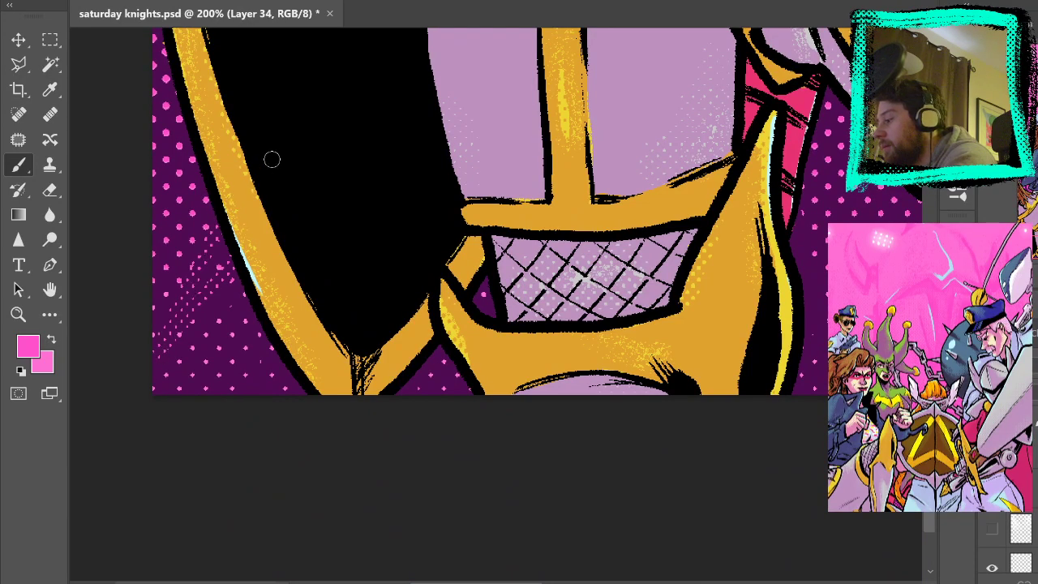
drag(194, 311, 231, 236)
Examine the halftone shading on the bars up close and against the whole illustration
drag(359, 109, 427, 370)
drag(363, 192, 381, 498)
drag(345, 178, 368, 482)
drag(345, 230, 385, 486)
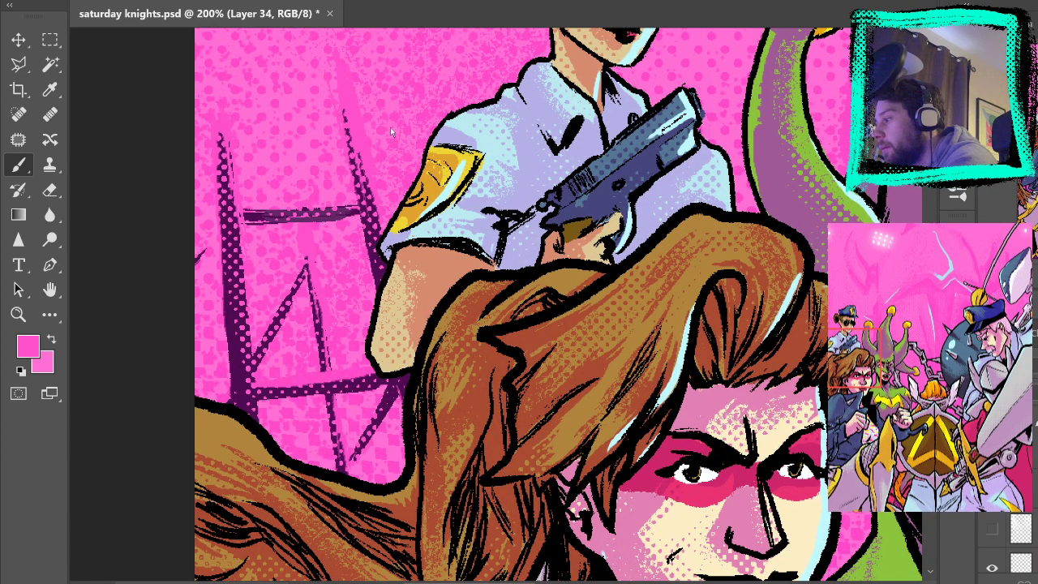
key(ctrl+0)
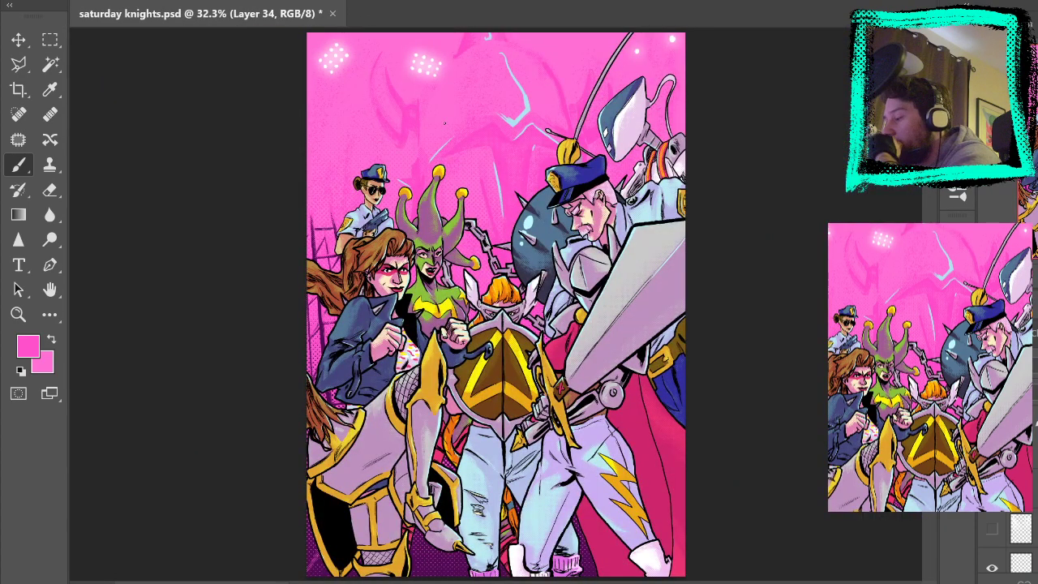
click(19, 314)
click(337, 250)
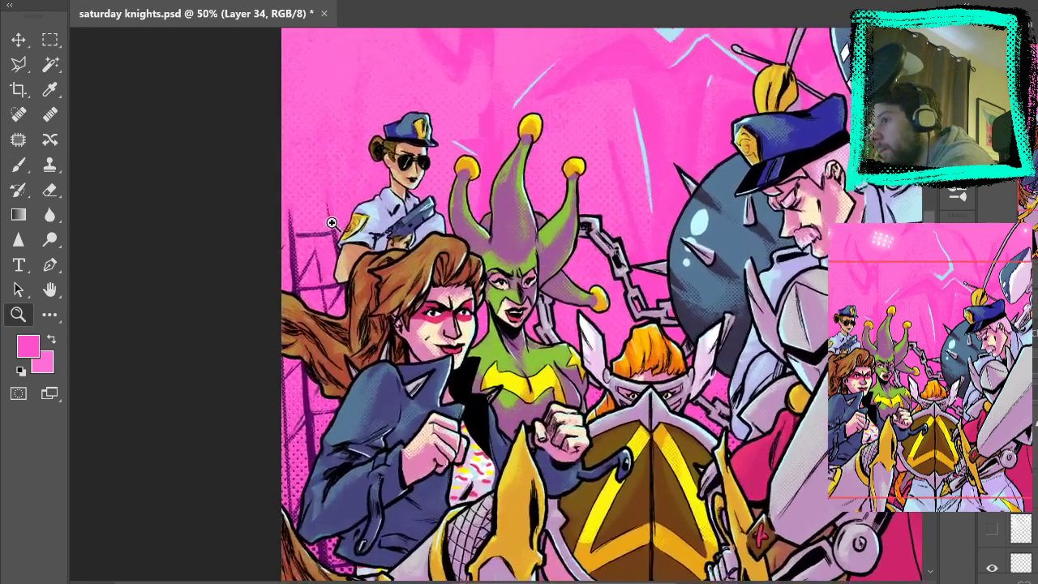
click(332, 223)
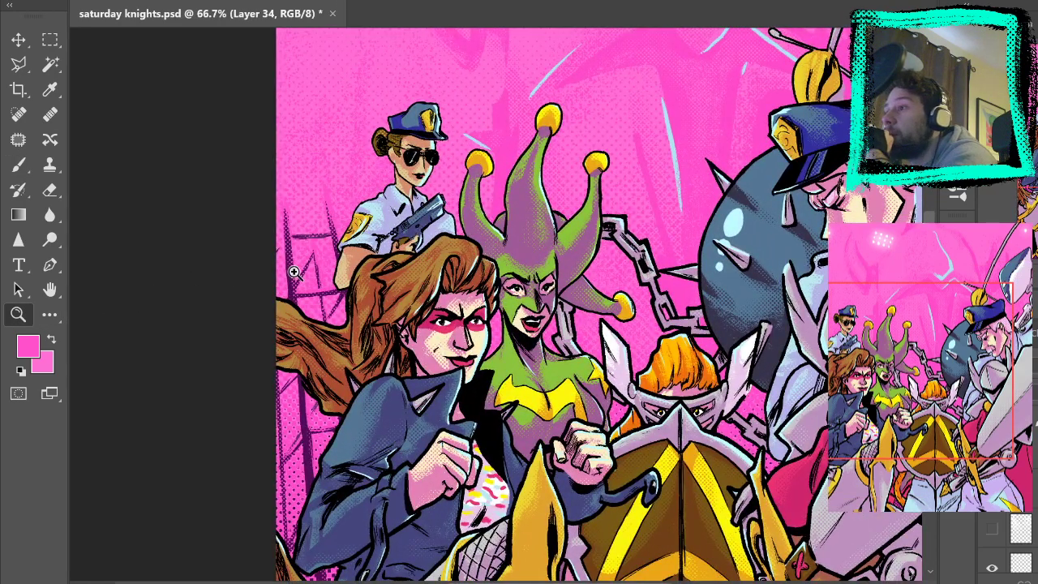
click(294, 272)
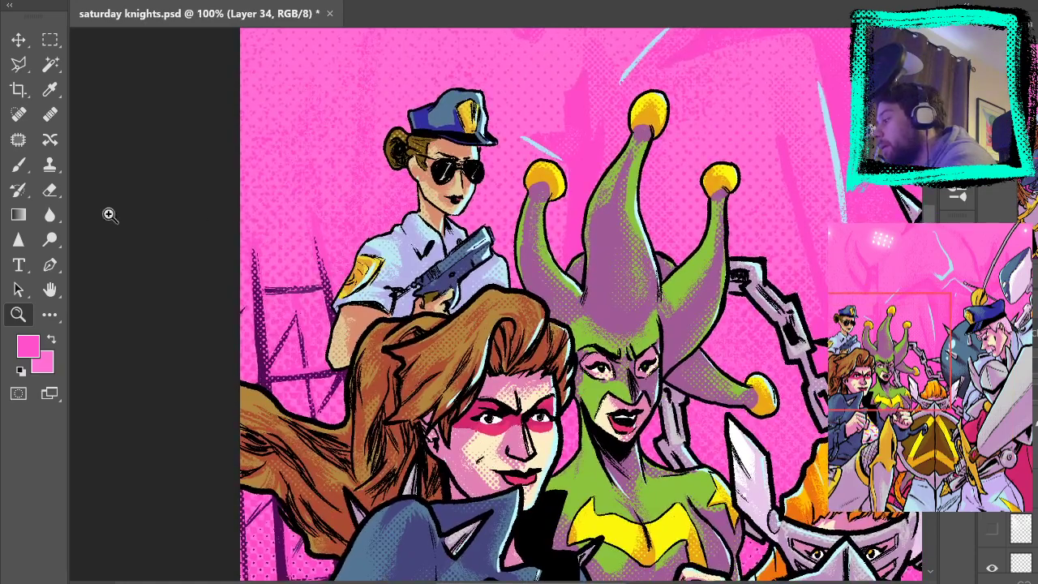
click(19, 165)
drag(462, 265, 517, 425)
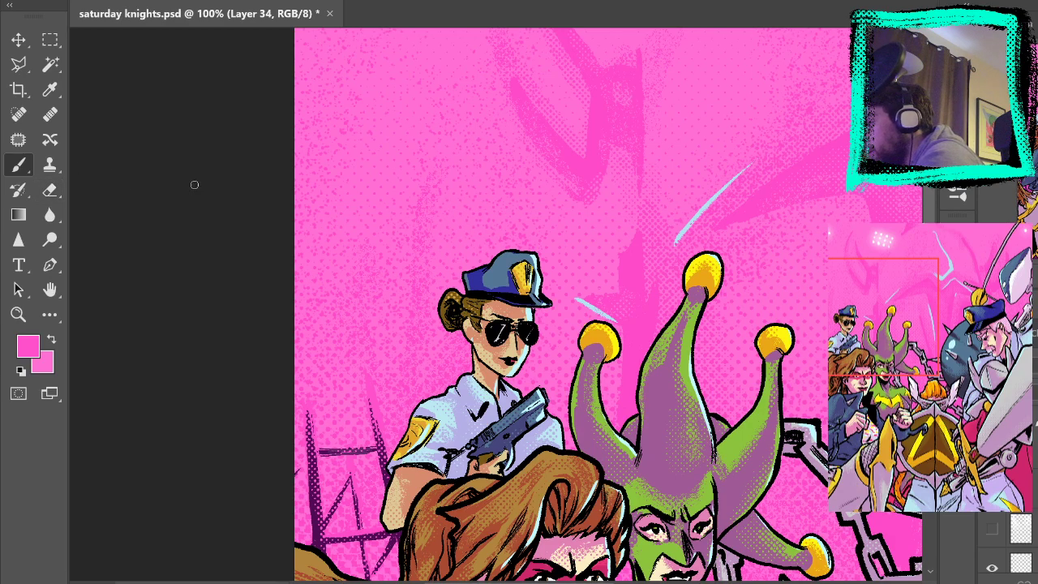
scroll(1020, 541, down, 5)
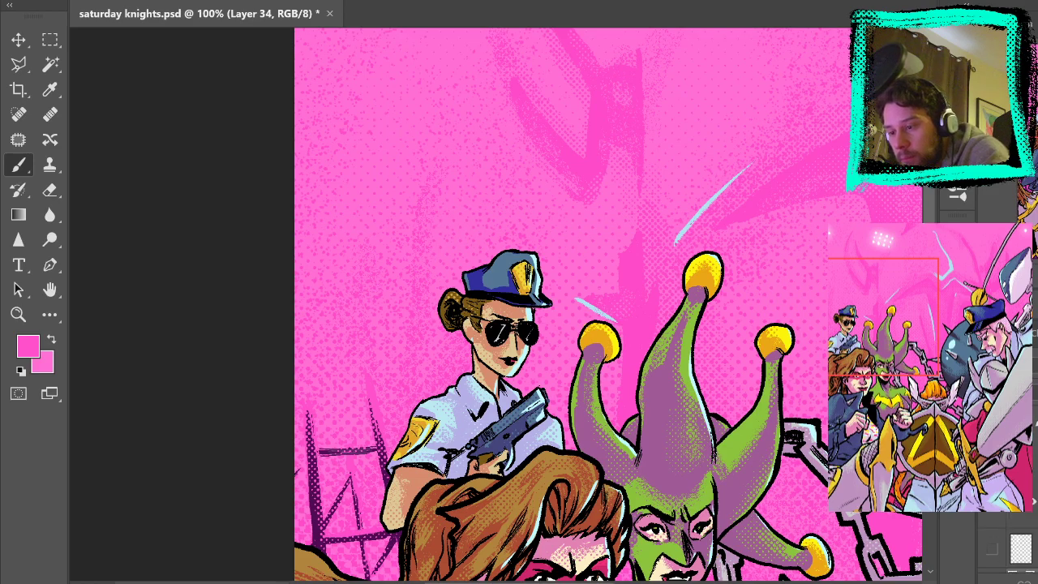
Check which layer holds the background lights, make Layer 31 active and pick up white as the brush color
scroll(1020, 541, down, 3)
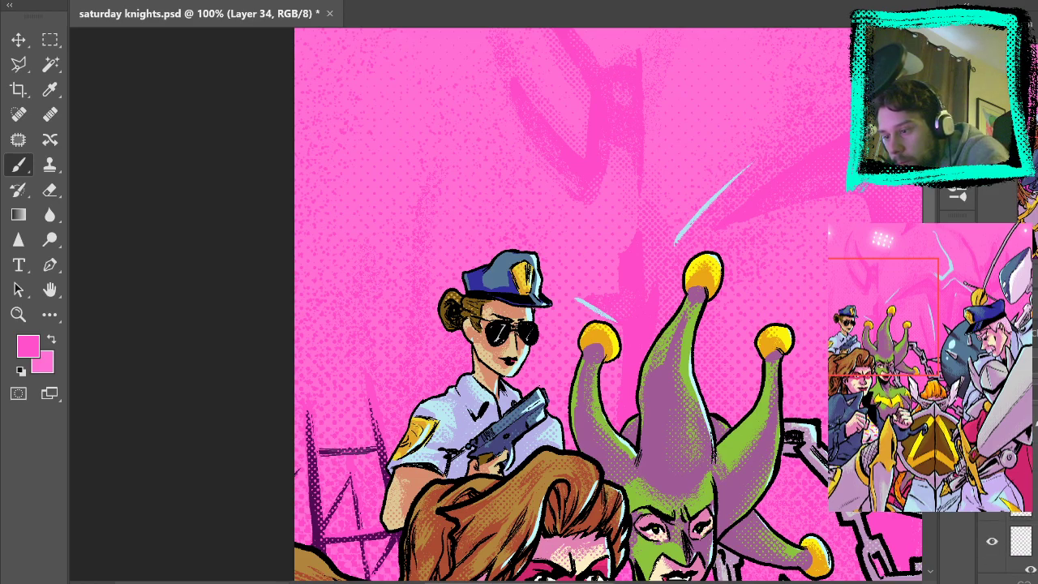
drag(662, 263, 665, 498)
scroll(1020, 542, down, 8)
scroll(1021, 535, down, 3)
click(993, 528)
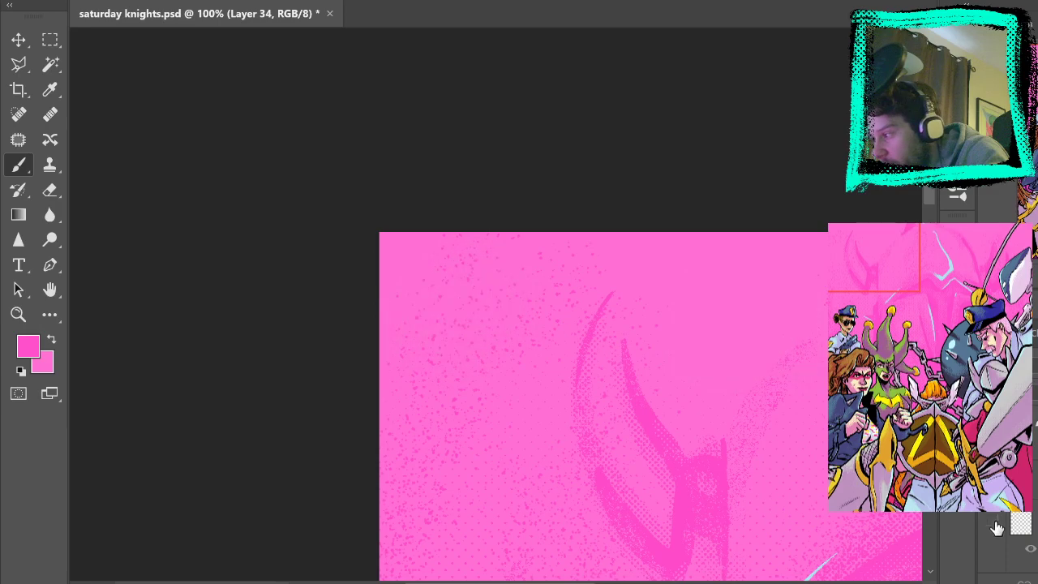
click(1016, 531)
click(992, 526)
drag(638, 447, 564, 78)
alt+click(527, 264)
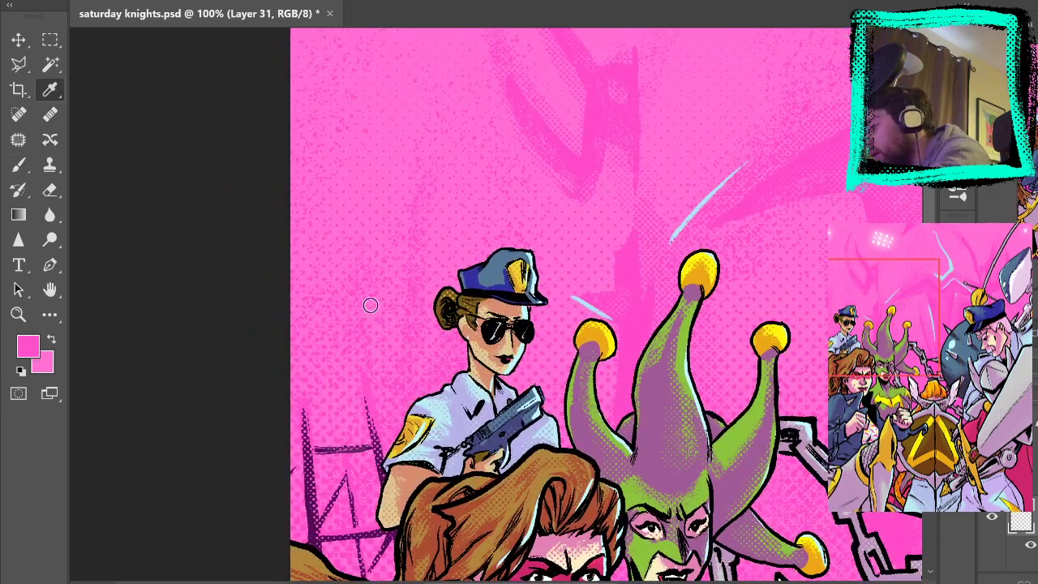
Paint a large glowing white floodlight on top of the purple tower beside the officer
drag(360, 390, 342, 396)
key(ctrl+z)
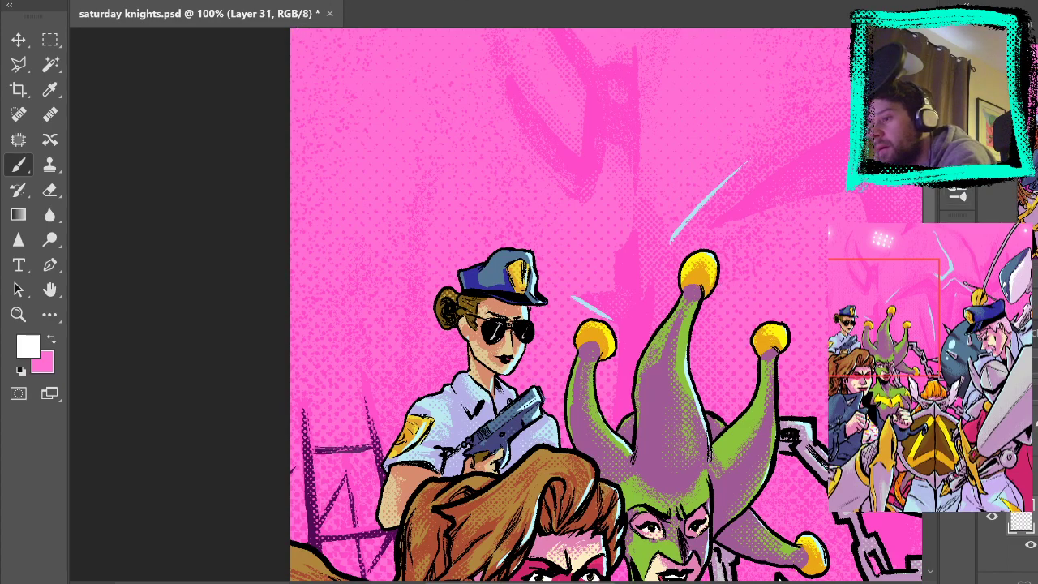
mouse_move(335, 364)
mouse_down()
mouse_move(318, 358)
mouse_move(337, 388)
mouse_move(332, 371)
mouse_up()
key(ctrl+z)
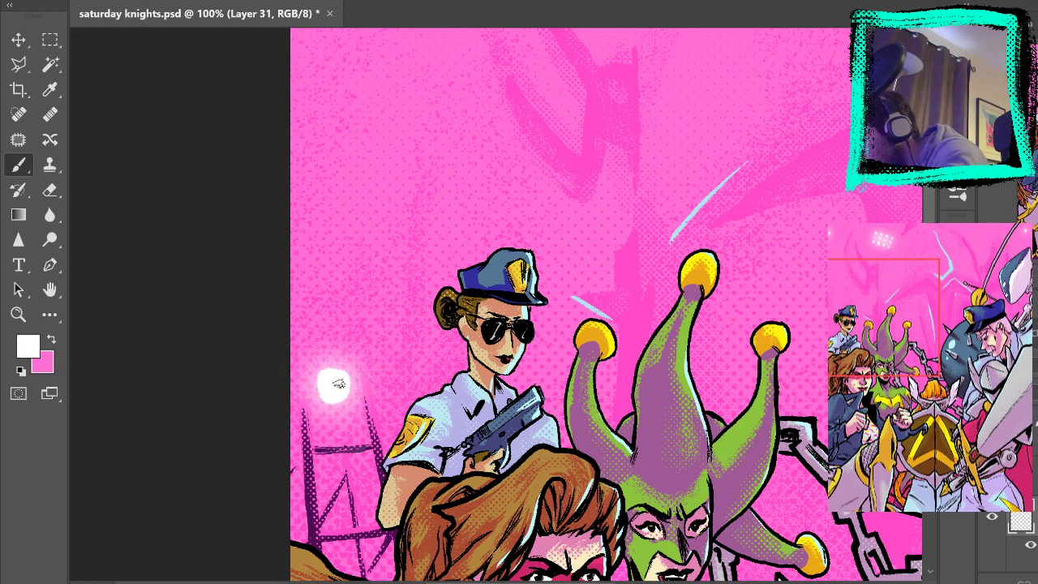
scroll(385, 466, down, 5)
drag(336, 272, 339, 271)
key(ctrl+z)
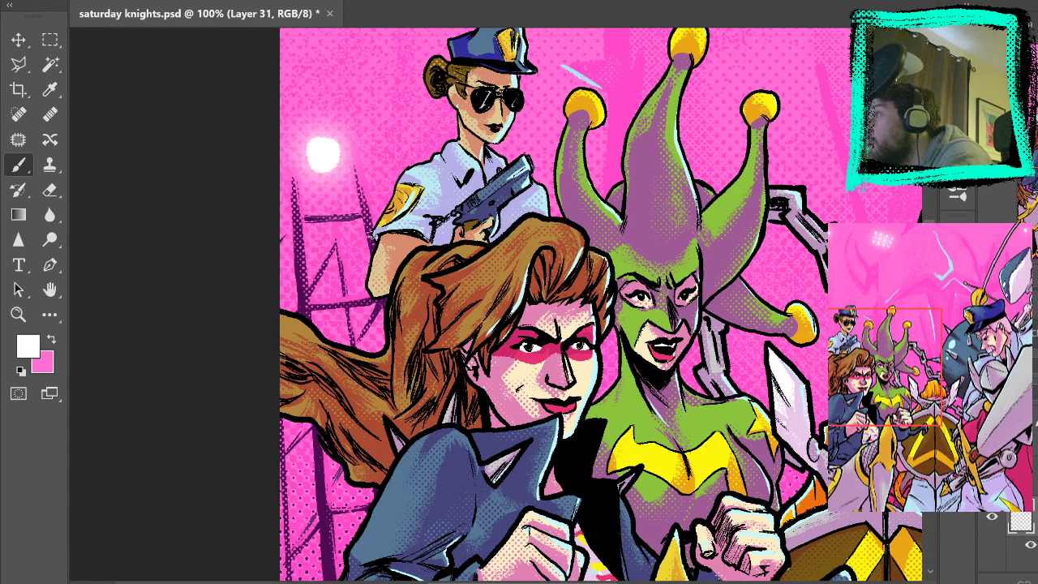
Add a smaller glowing light beside the officer's shoulder and another at the canvas's left edge next to the blue jacket
click(380, 179)
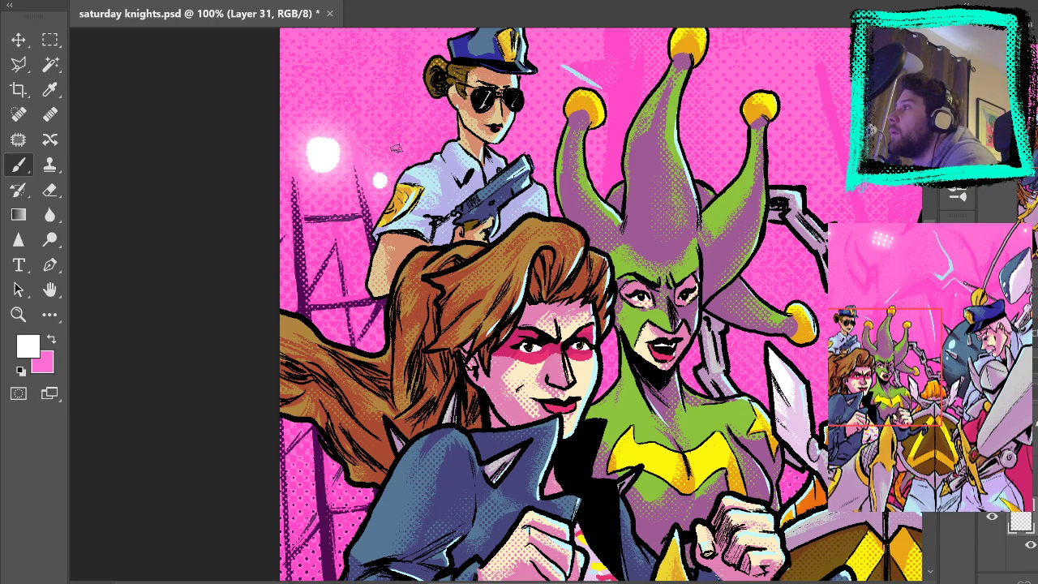
drag(381, 316, 369, 21)
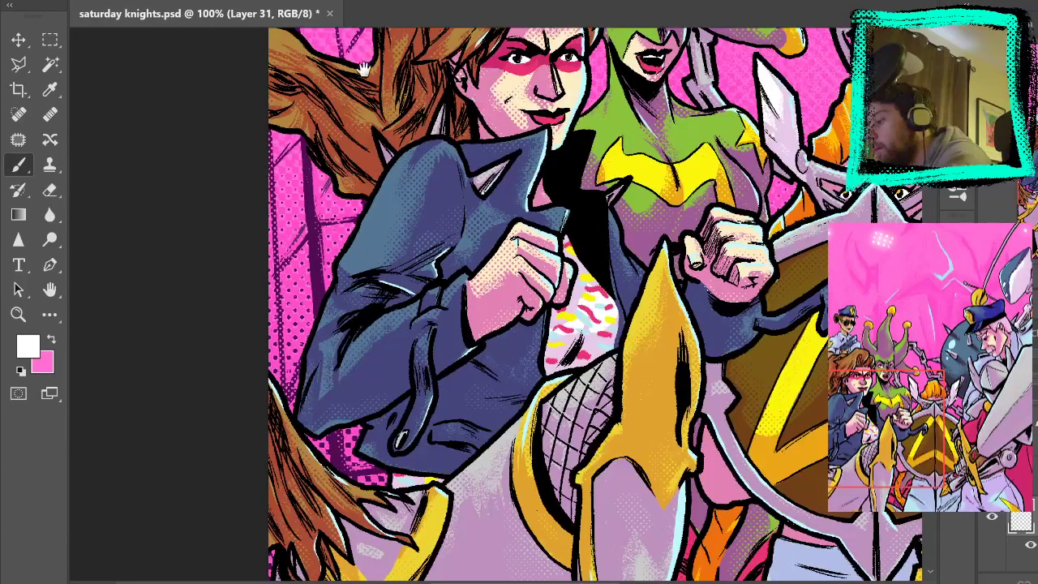
drag(277, 300, 297, 288)
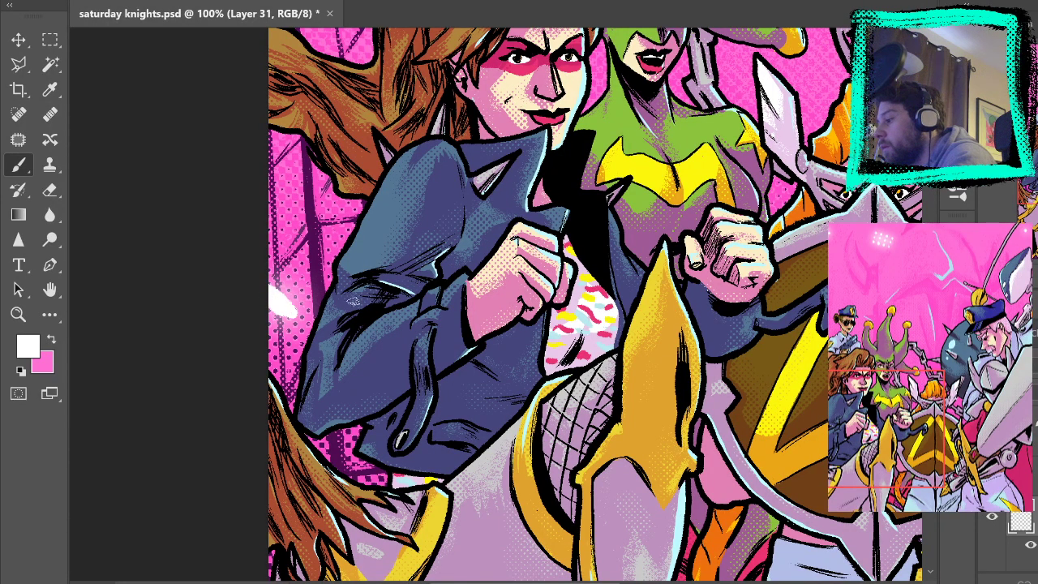
On Layer 34, brush sampled dark purple around the light by the jacket and under the large floodlight, and sample the background's pink
alt+click(323, 280)
scroll(1022, 527, down, 5)
click(1035, 477)
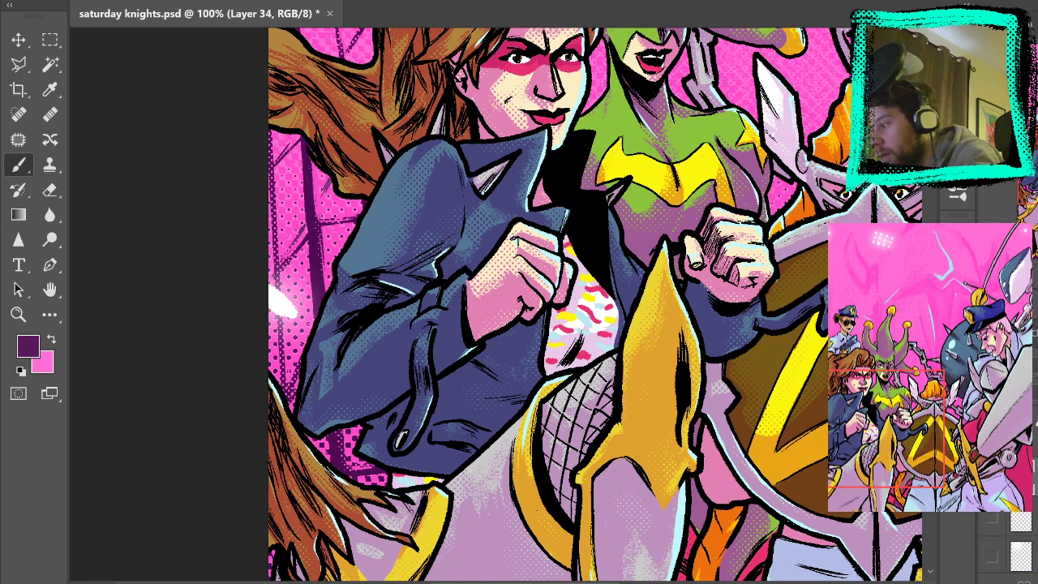
alt+click(314, 173)
mouse_move(292, 276)
mouse_down()
mouse_move(301, 299)
mouse_move(290, 263)
mouse_move(305, 255)
mouse_up()
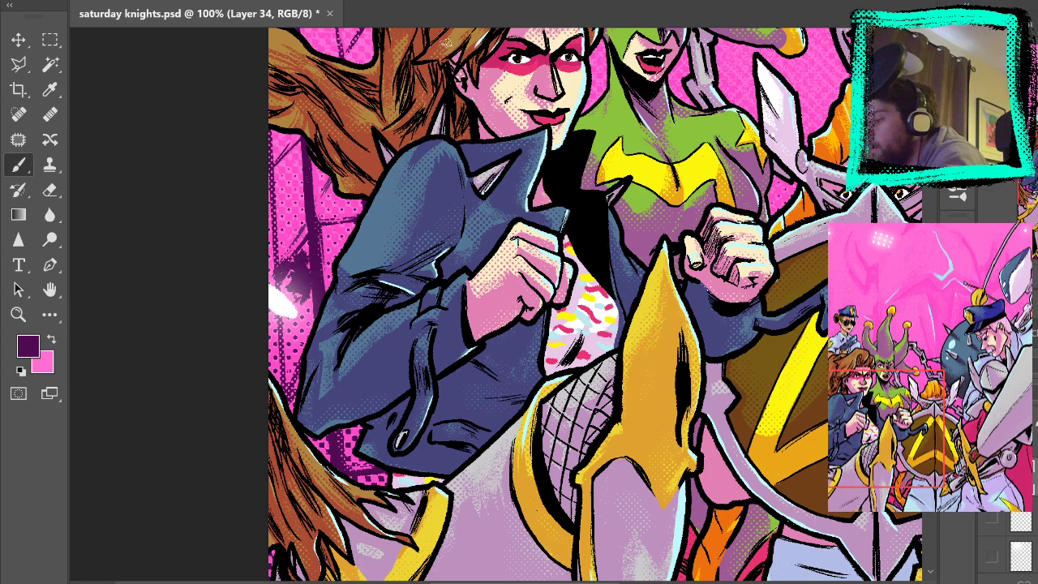
scroll(323, 210, up, 5)
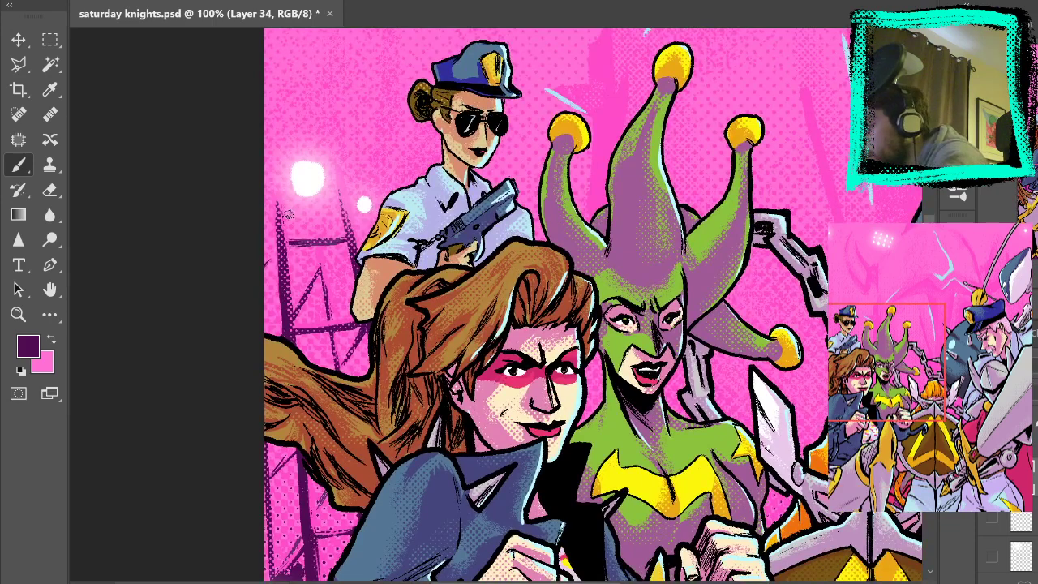
drag(288, 212, 309, 210)
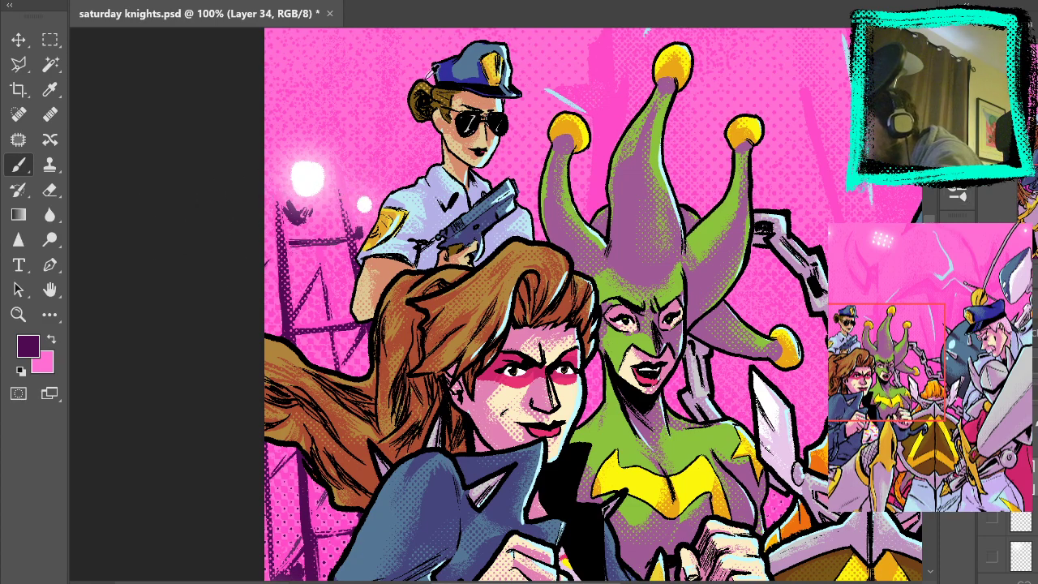
alt+click(609, 108)
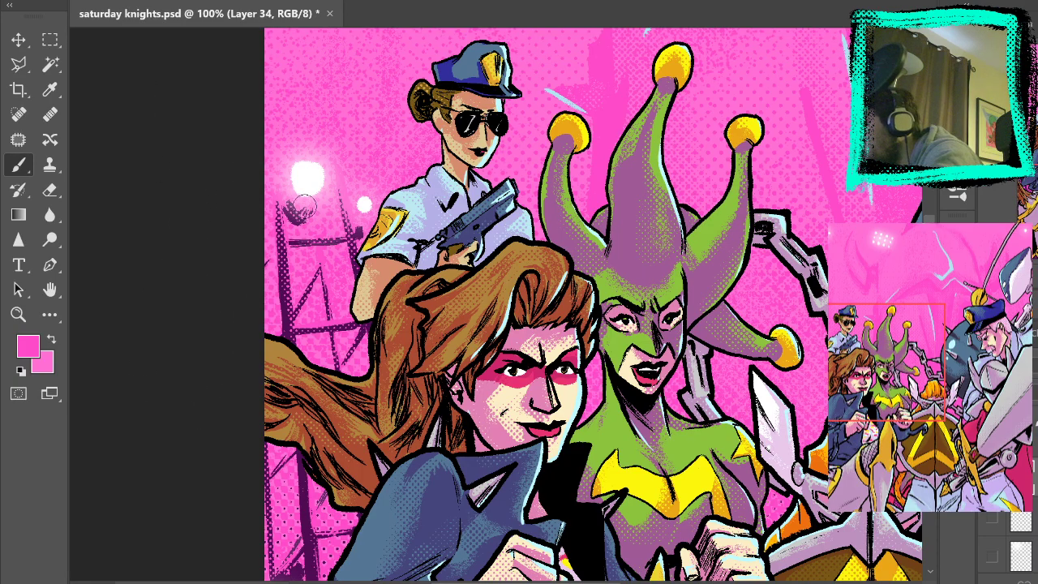
Examine the new lights and tower against the whole illustration and up close across the characters
drag(380, 436, 395, 154)
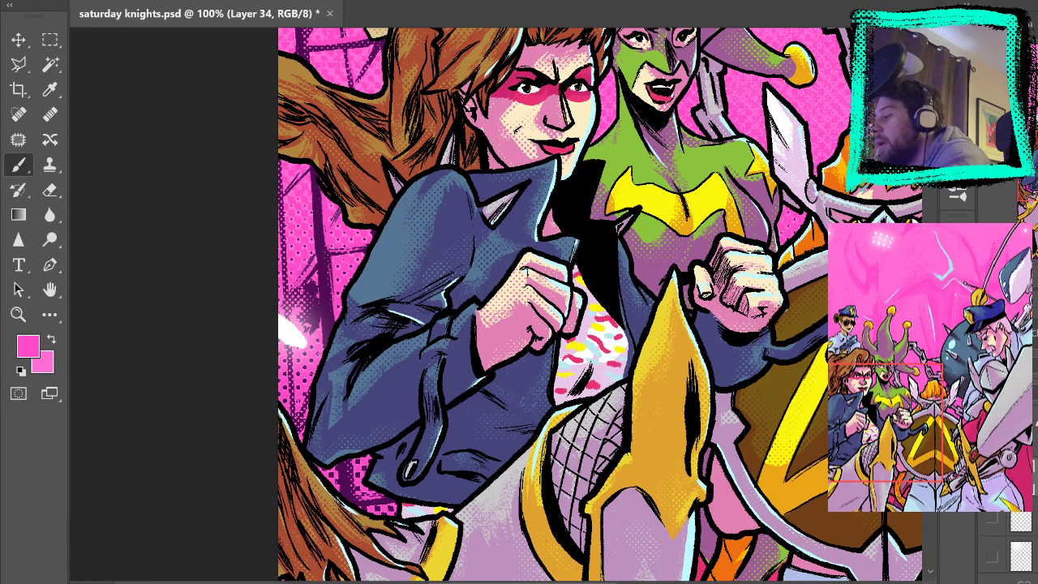
key(ctrl+0)
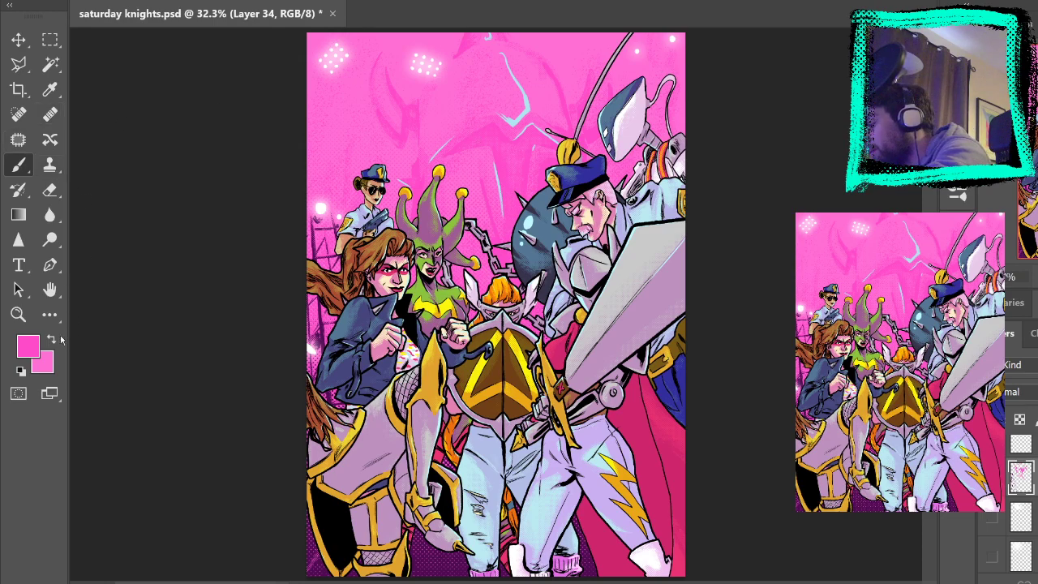
key(z)
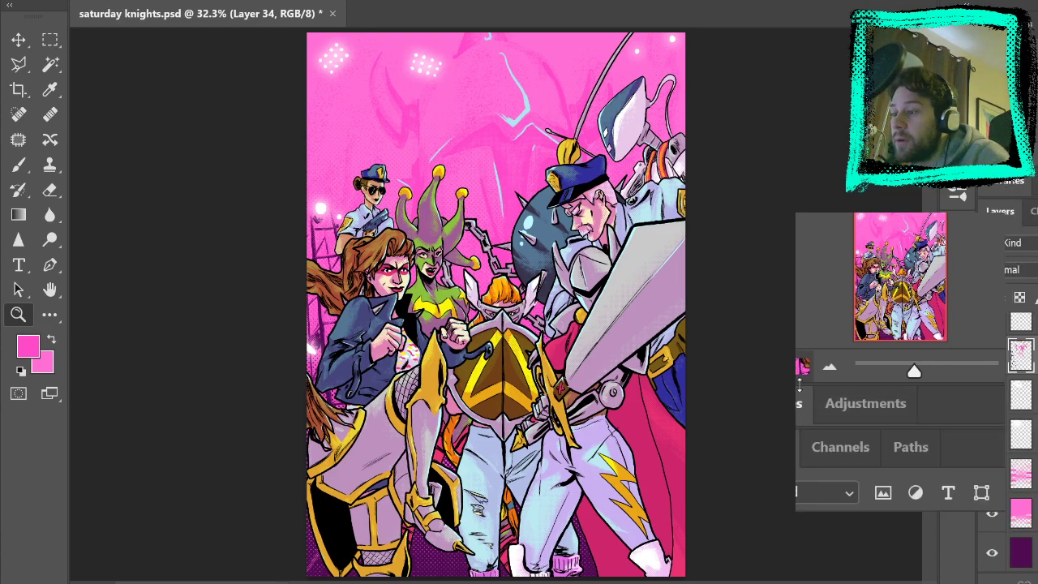
drag(1023, 168, 1030, 288)
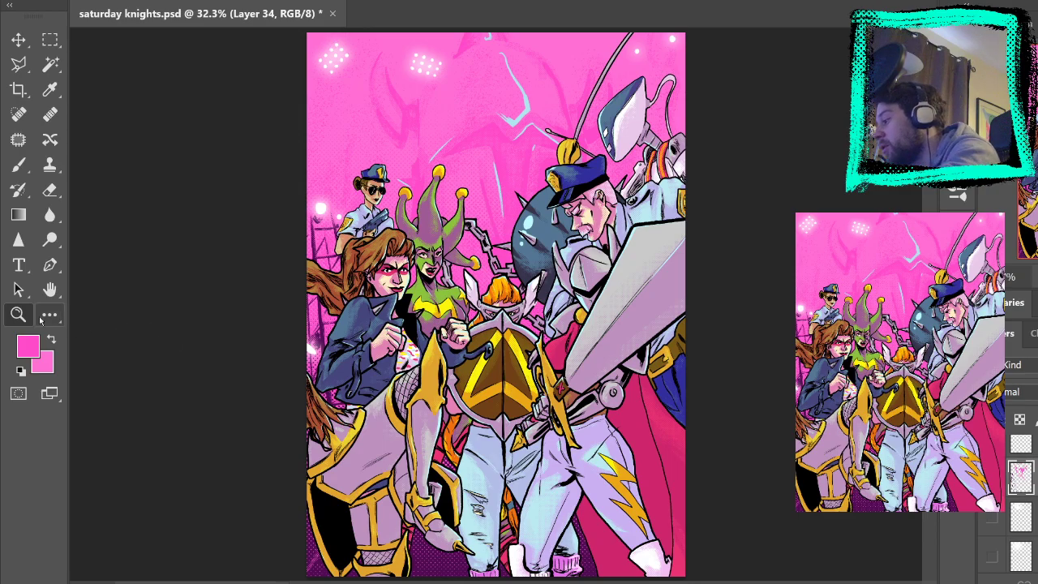
click(505, 255)
click(512, 247)
click(500, 178)
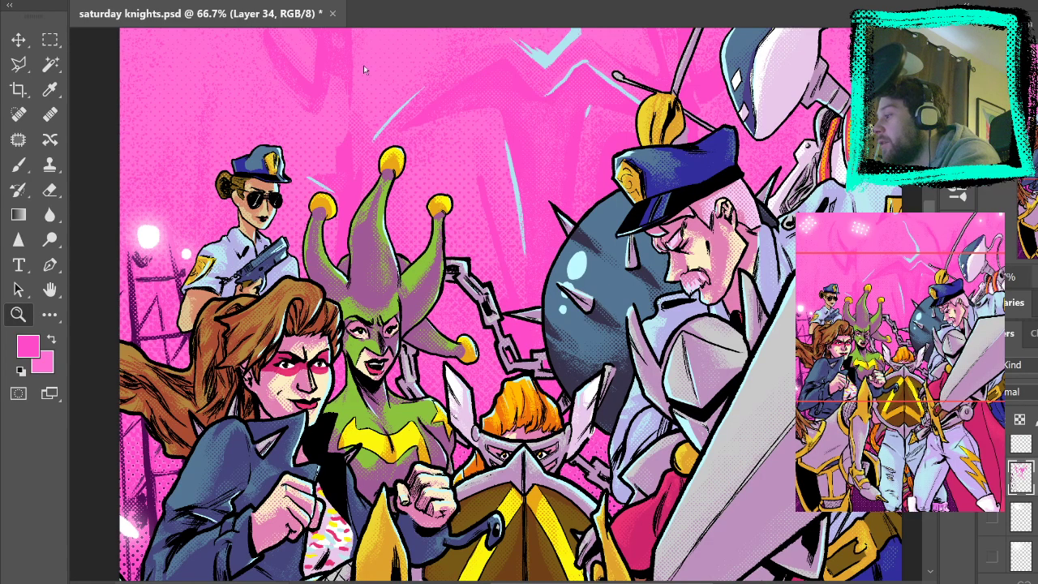
key(ctrl+0)
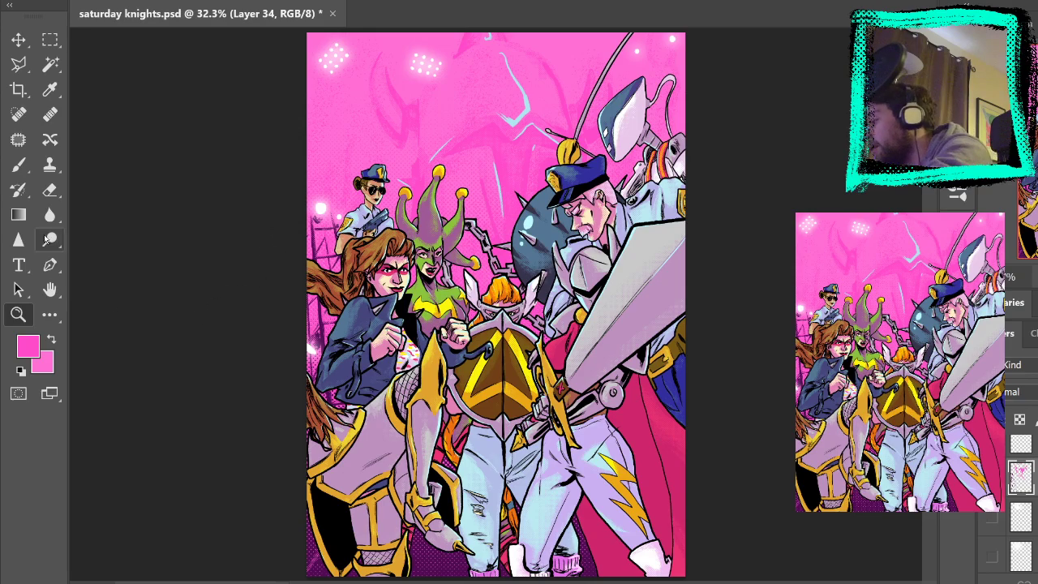
click(501, 274)
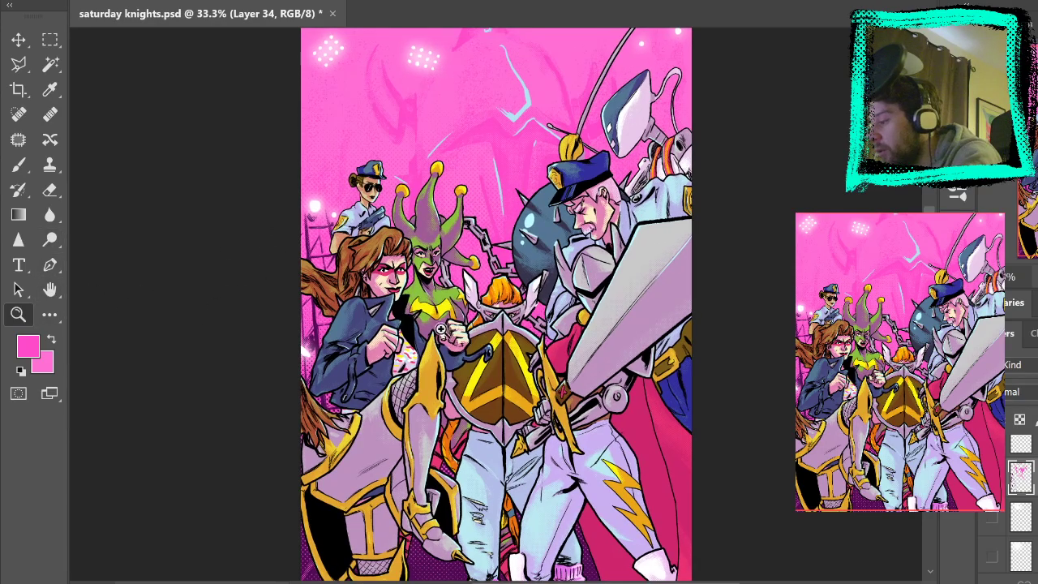
click(442, 333)
drag(631, 241, 540, 83)
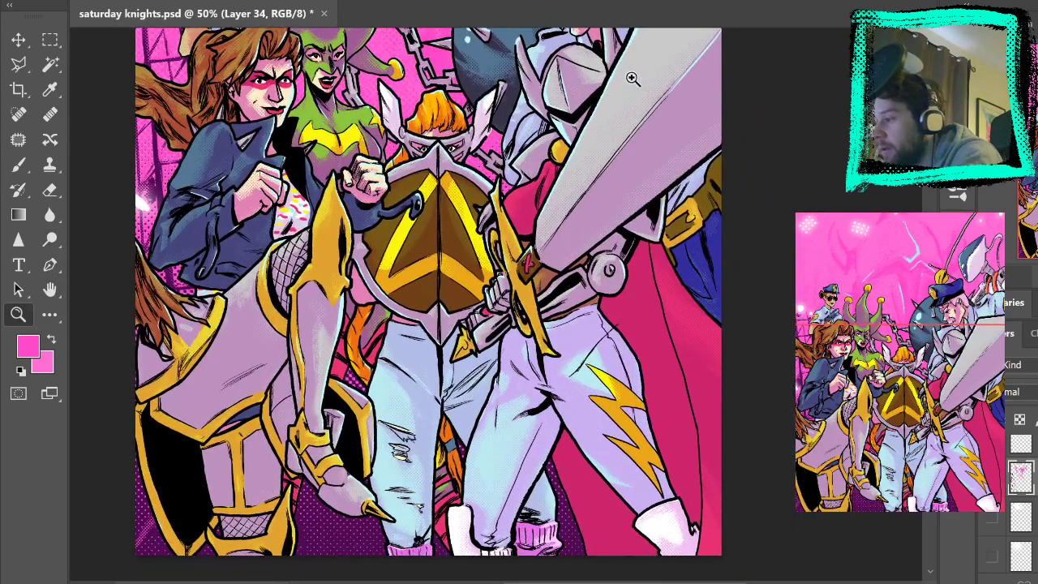
drag(560, 175, 563, 364)
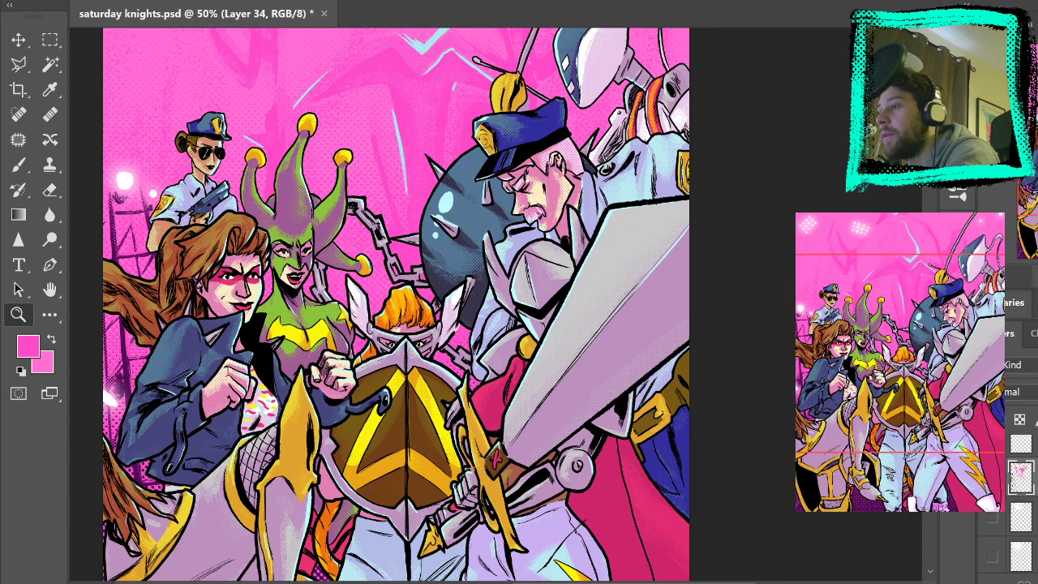
click(410, 252)
drag(495, 266, 605, 235)
drag(702, 472, 539, 82)
drag(560, 166, 762, 543)
drag(522, 102, 440, 199)
drag(509, 176, 471, 210)
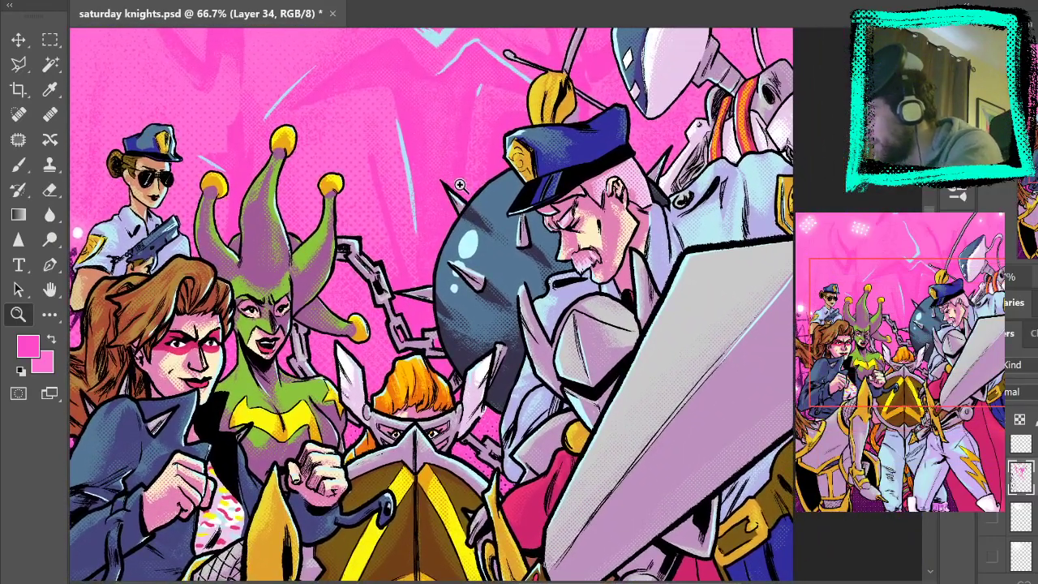
Sample the dark purple background beside the armored leg at the bottom of the illustration as the brush color
key(b)
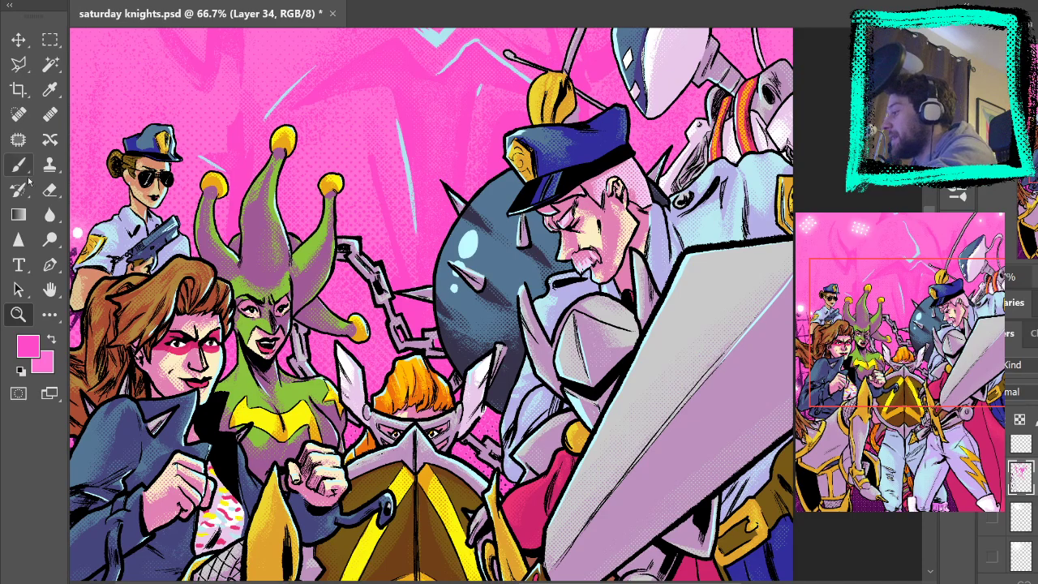
drag(405, 342, 537, 32)
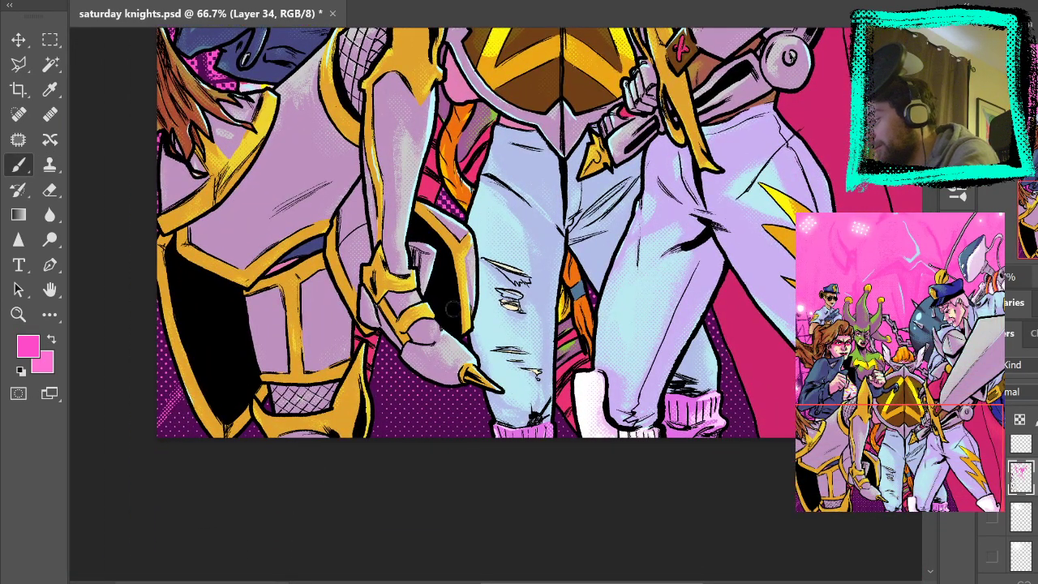
alt+click(379, 406)
mouse_move(587, 181)
mouse_down()
mouse_move(496, 463)
mouse_move(610, 454)
mouse_up()
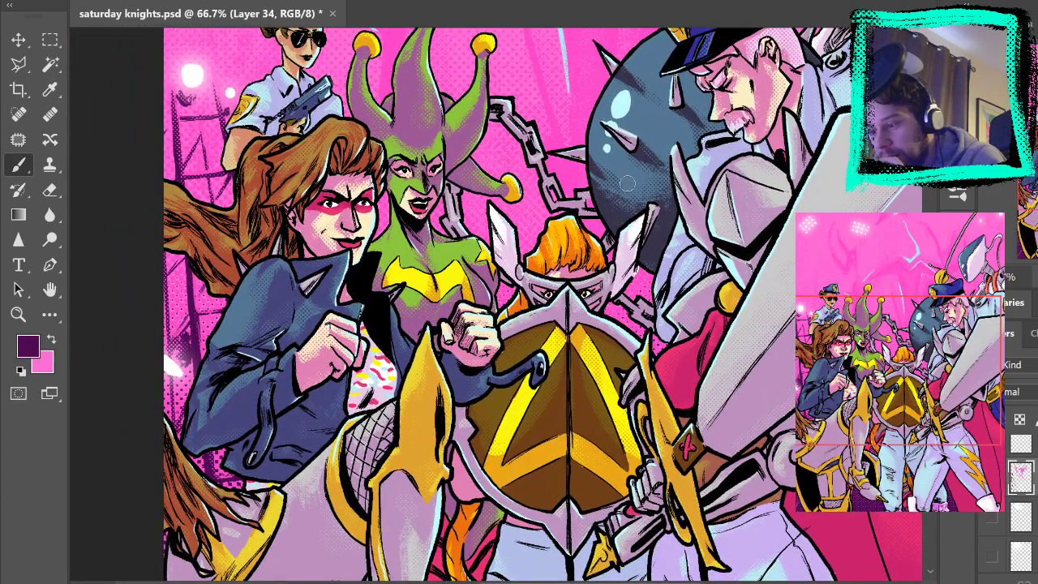
mouse_move(574, 86)
mouse_down()
mouse_move(599, 166)
mouse_move(627, 209)
mouse_up()
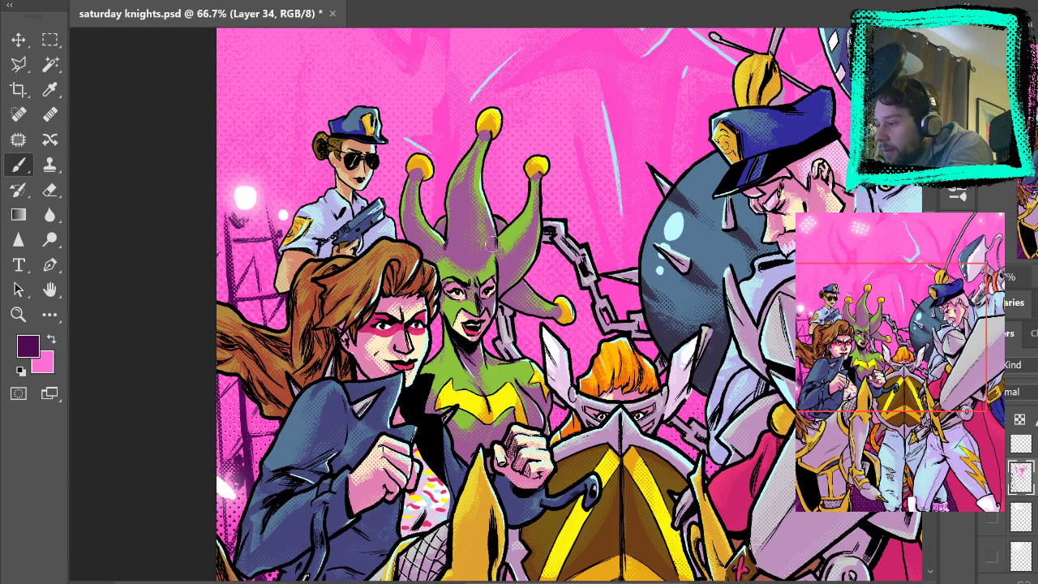
Compare the full illustration with individual background layers shown and hidden, including the halftone glow and the giant helmet's detail
key(ctrl+0)
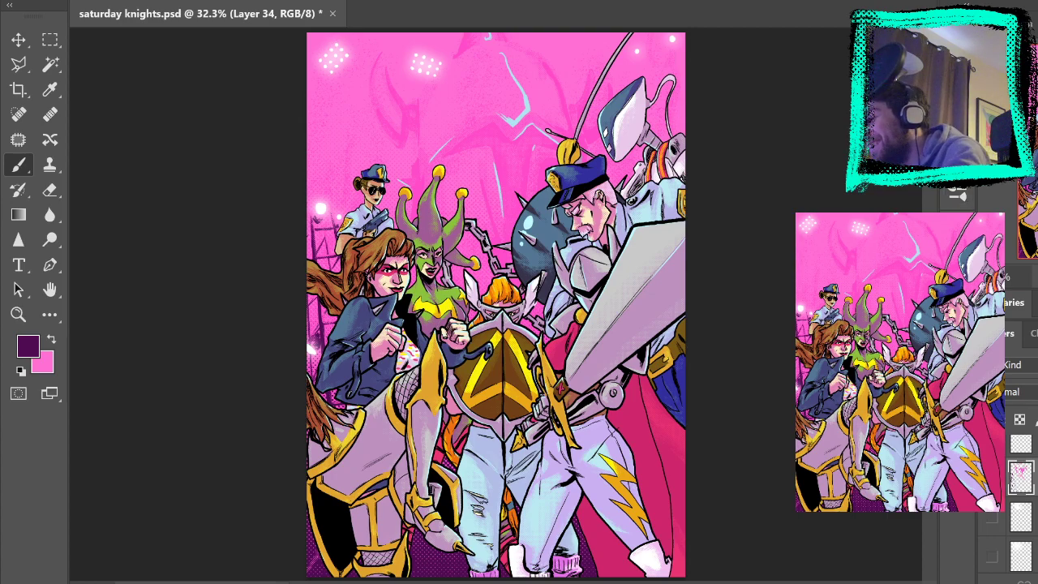
click(992, 477)
click(992, 477)
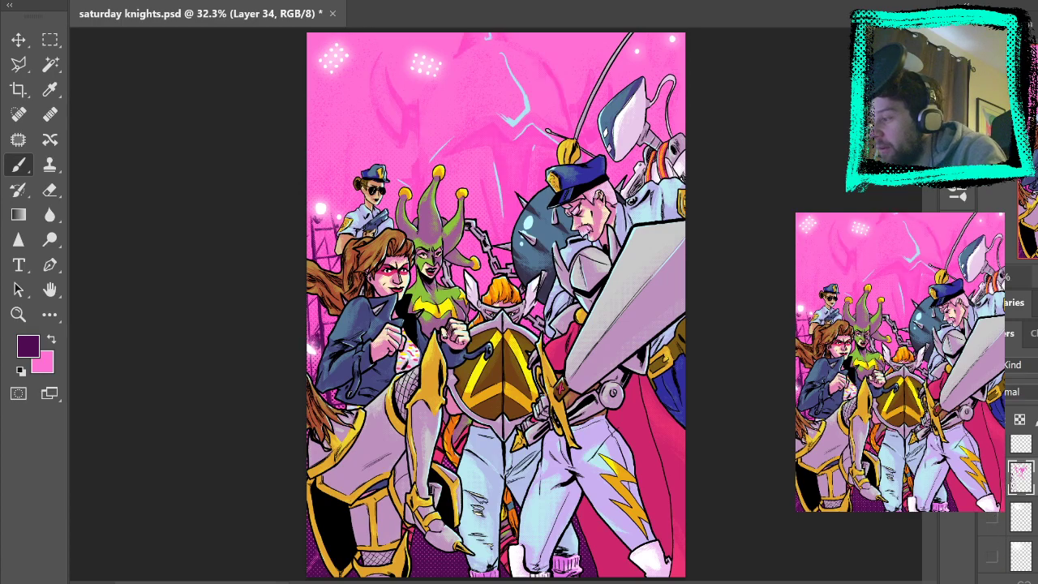
scroll(1020, 500, down, 3)
scroll(1021, 500, up, 2)
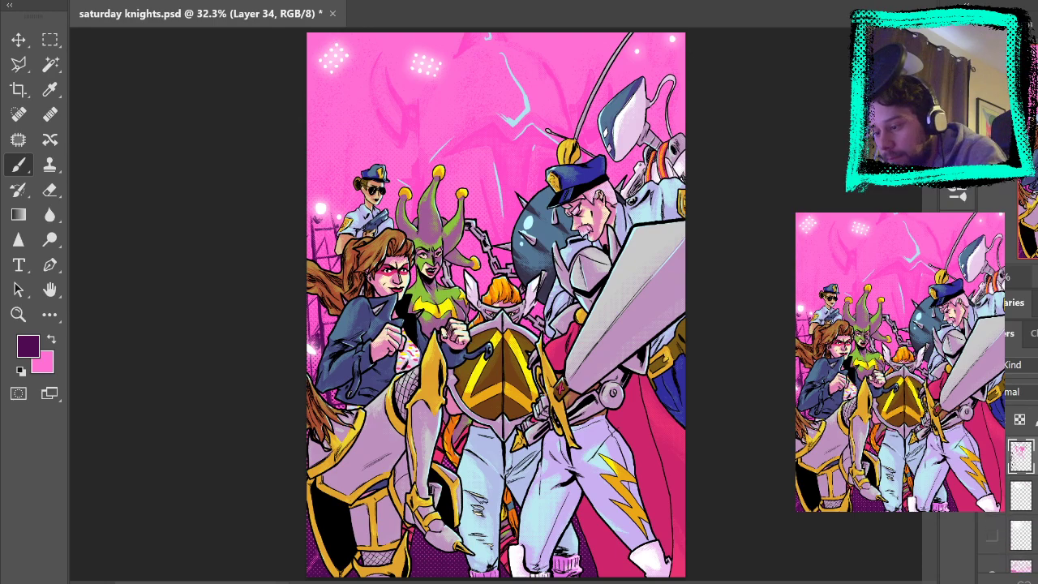
click(991, 536)
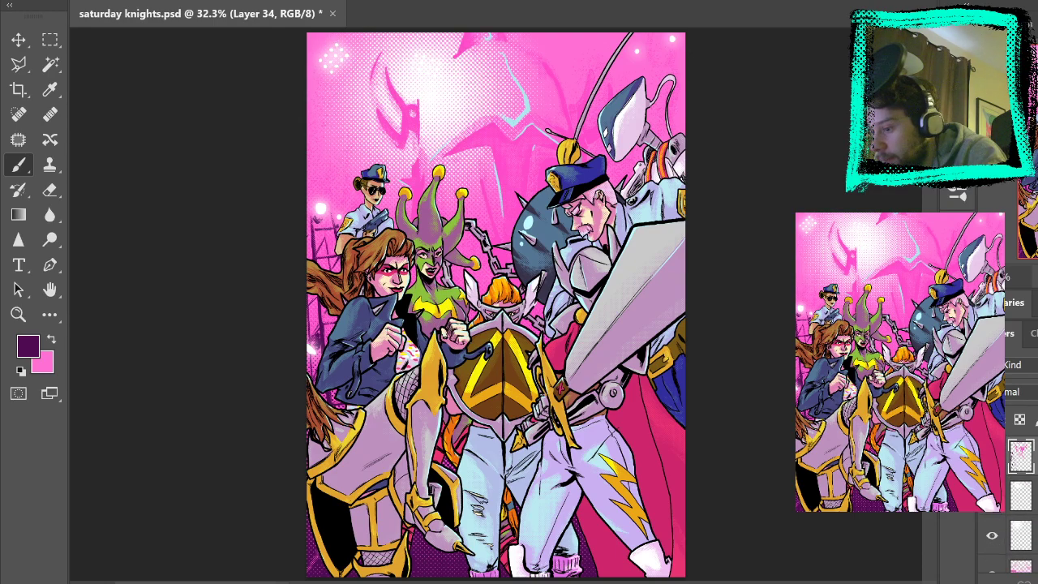
click(992, 535)
scroll(1021, 503, up, 2)
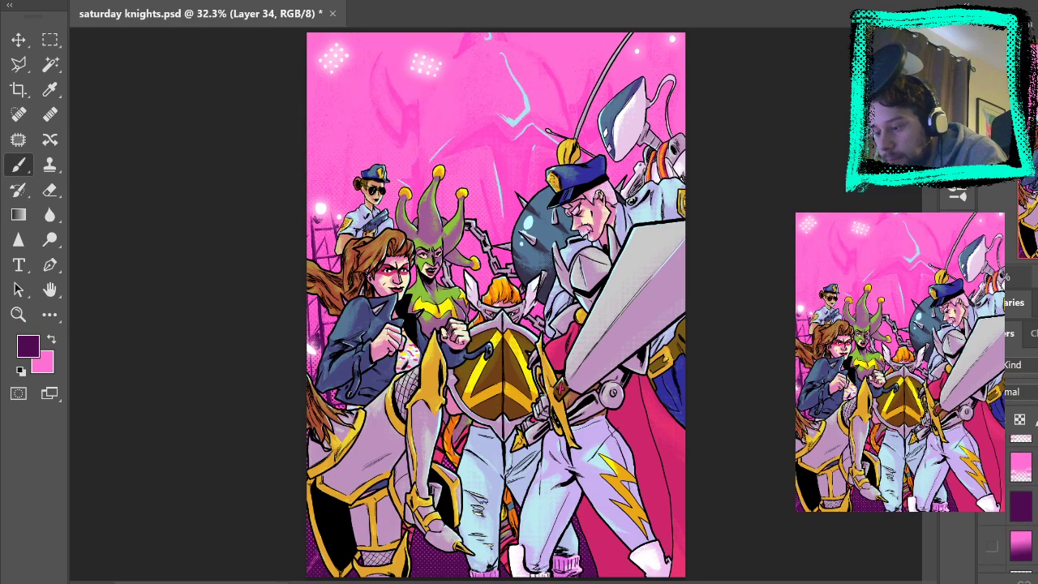
click(993, 517)
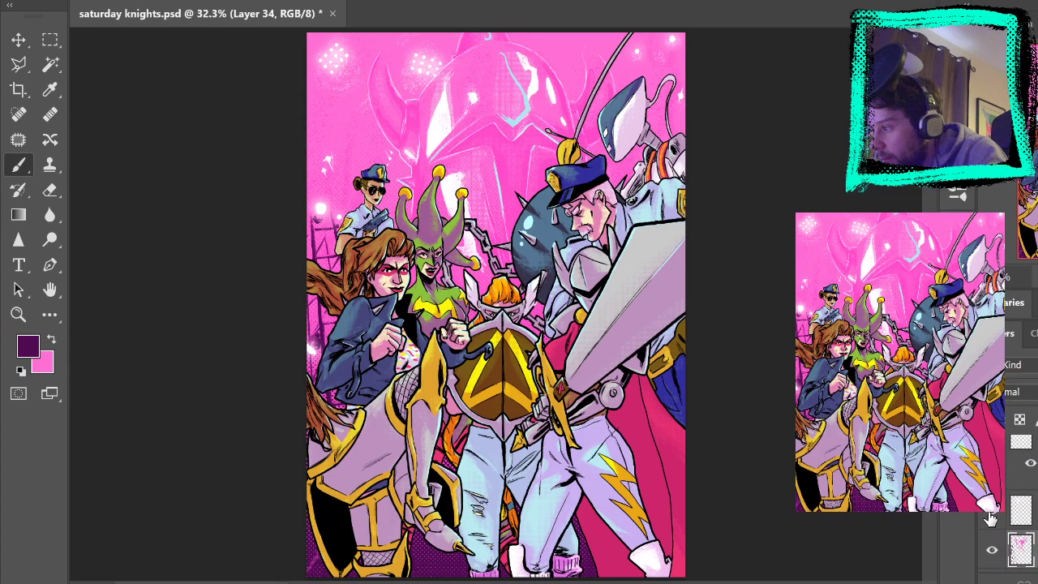
click(993, 513)
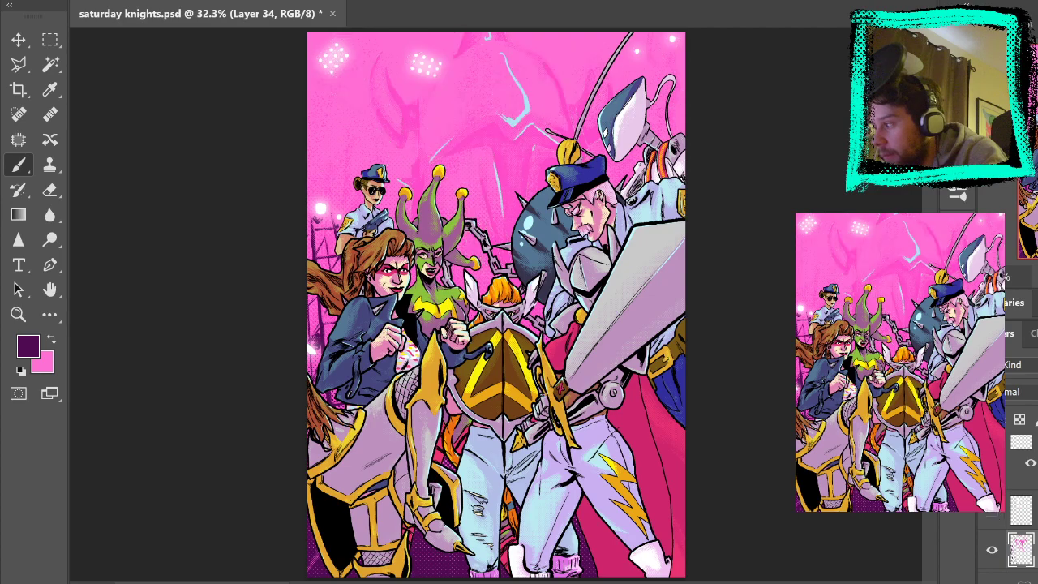
Show the giant helmet's detail layer again and compare the illustration with the light-beam layer shown and hidden
click(995, 521)
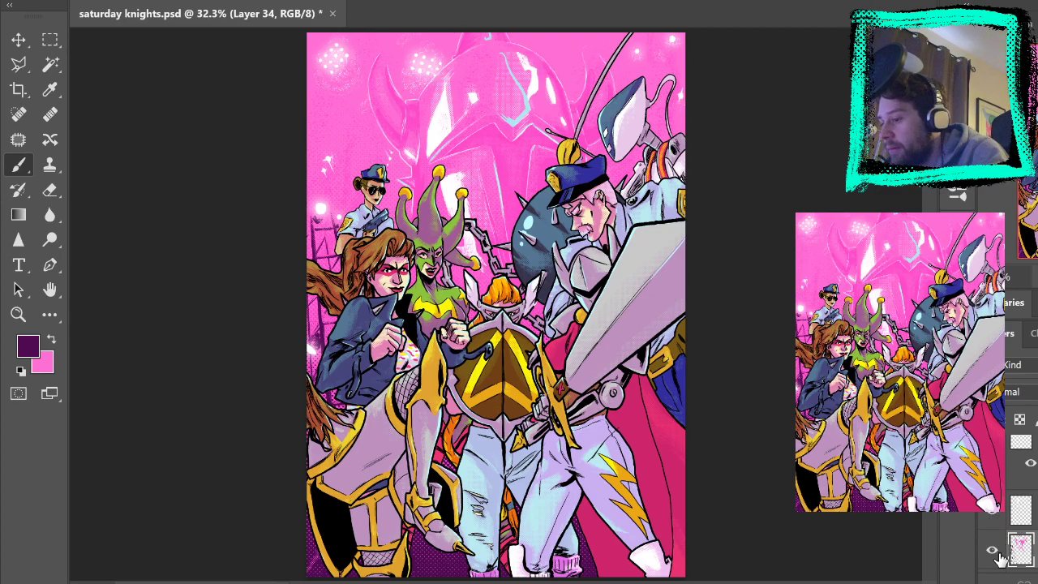
scroll(1002, 560, up, 2)
click(992, 519)
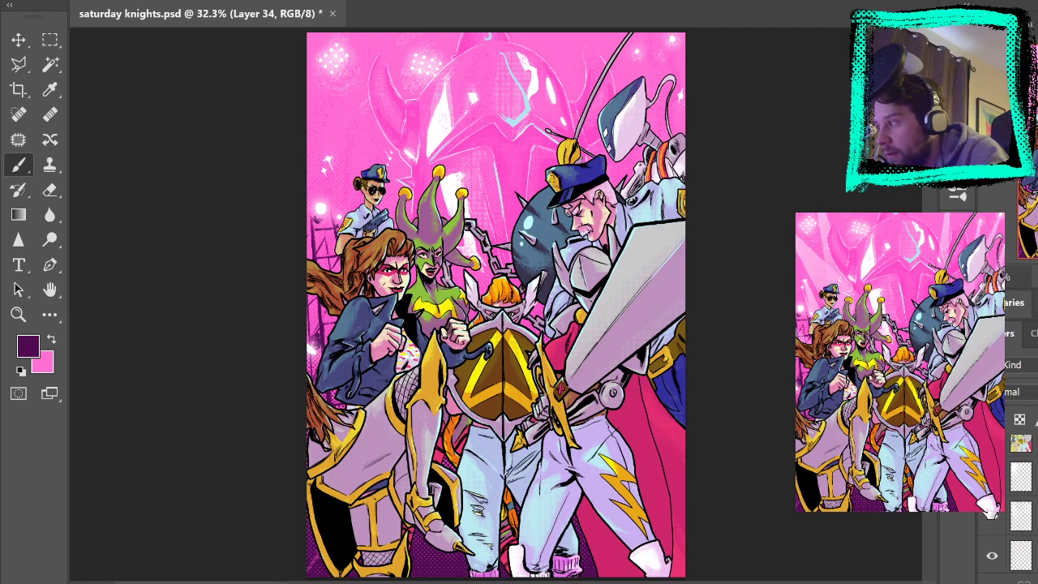
click(992, 517)
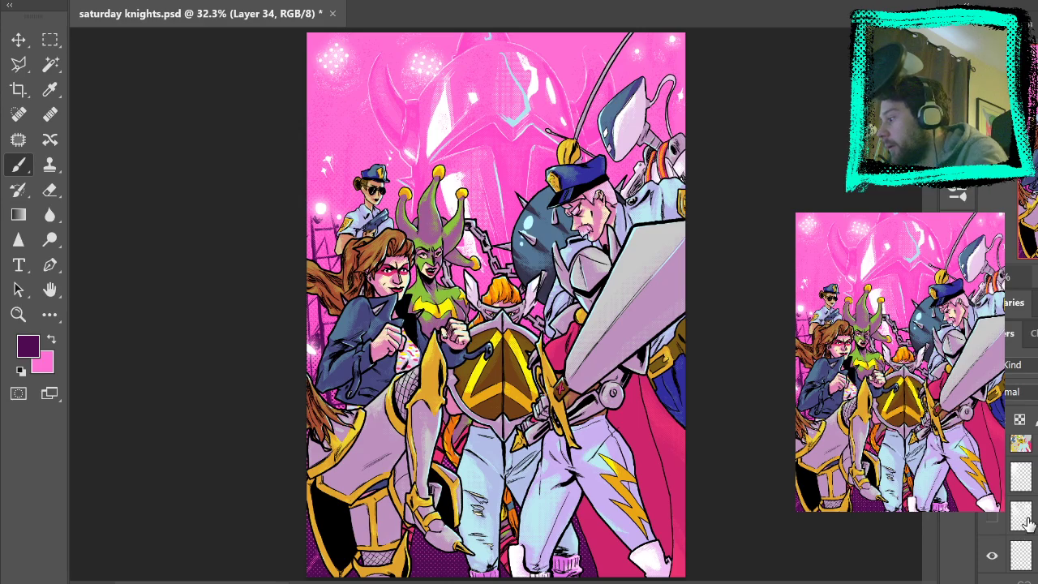
On Layer 34, brush dark purple crossbars and diagonals for another tower between the jester's hat and the spiked ball
click(18, 315)
click(469, 268)
click(469, 267)
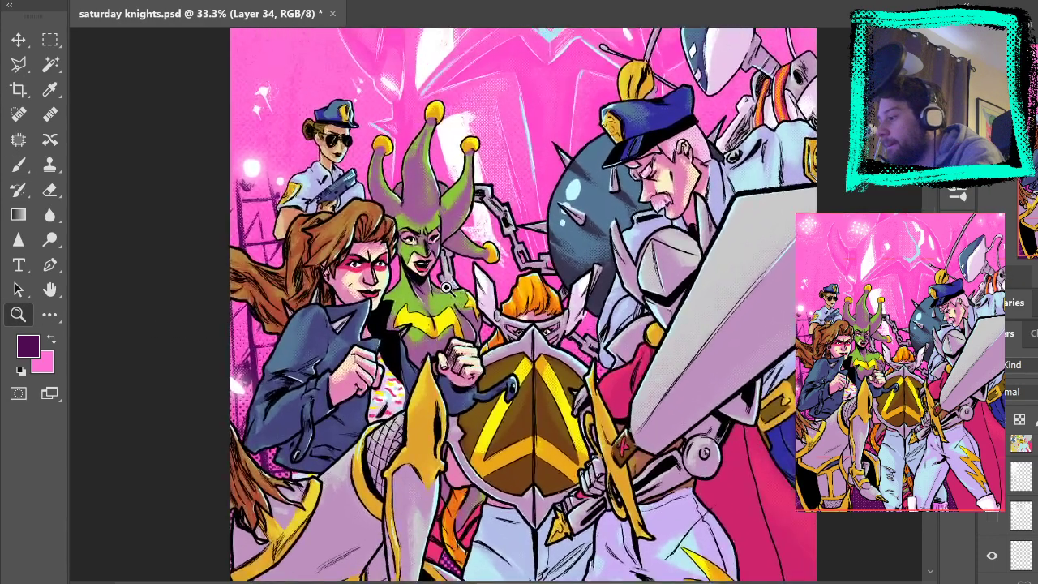
click(450, 277)
scroll(1022, 502, down, 8)
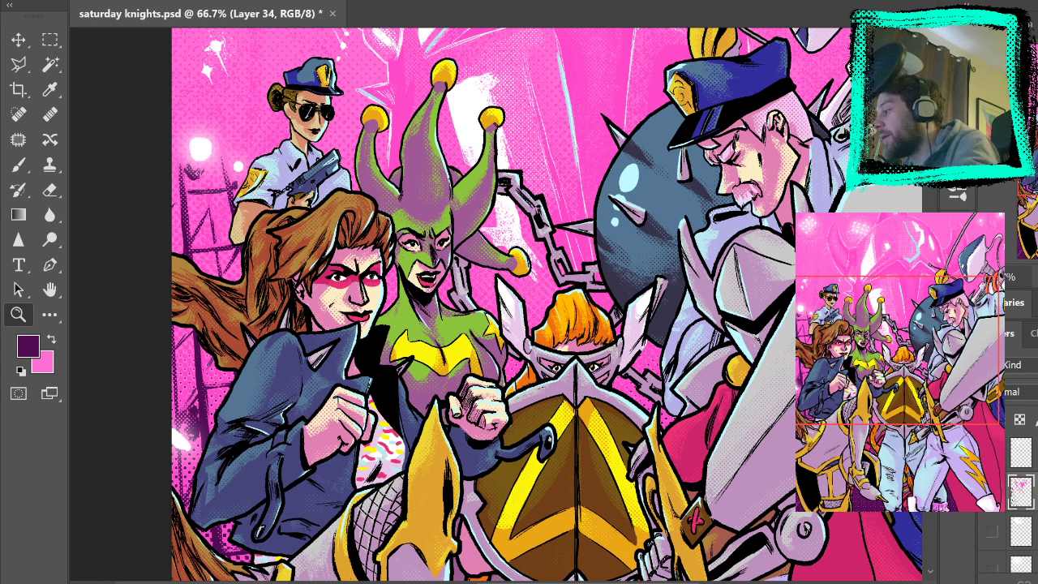
click(18, 164)
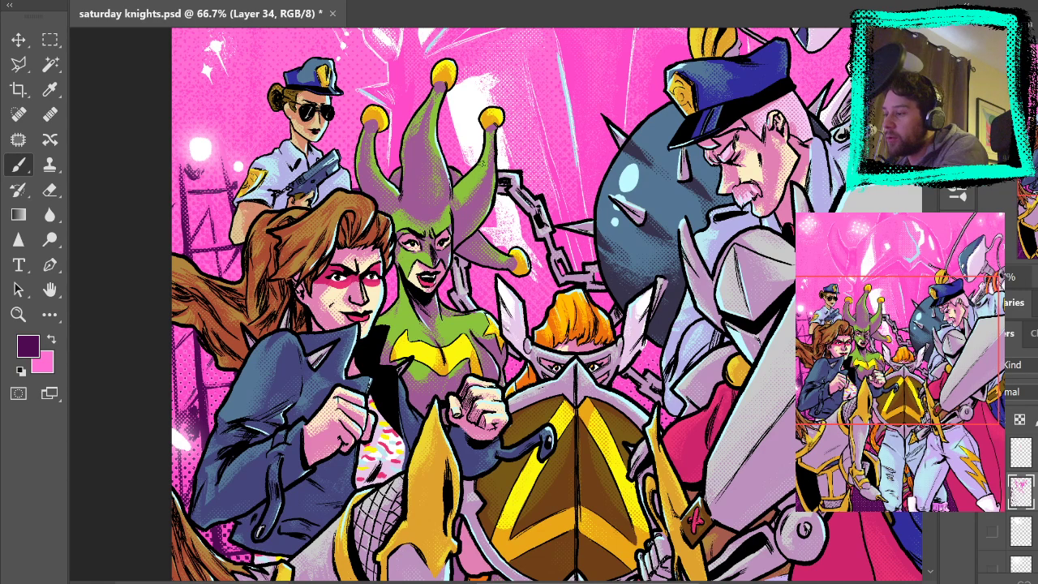
drag(523, 174, 563, 169)
drag(507, 215, 553, 167)
key(ctrl+z)
key(ctrl+z)
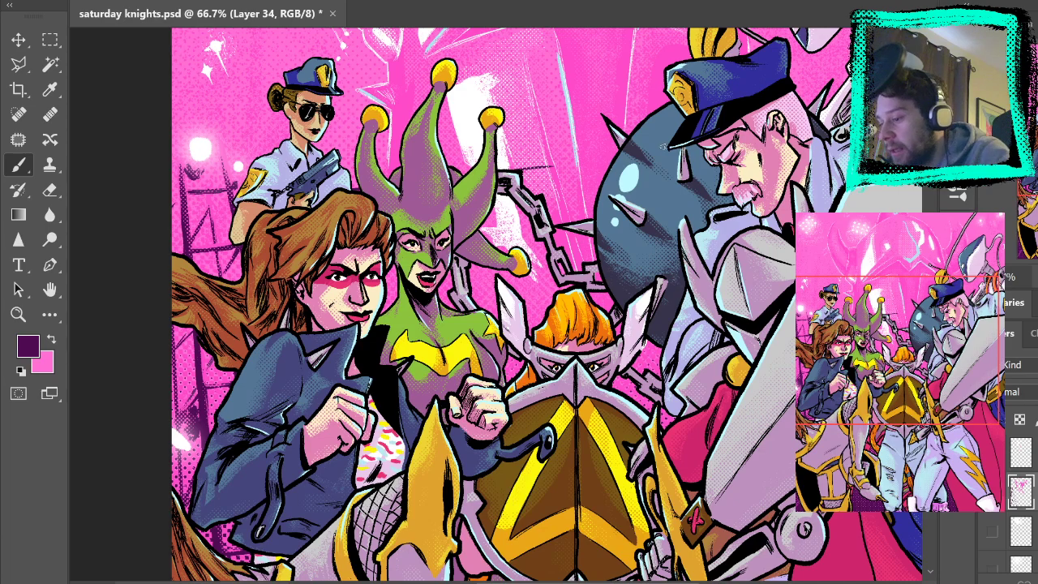
scroll(1020, 503, up, 2)
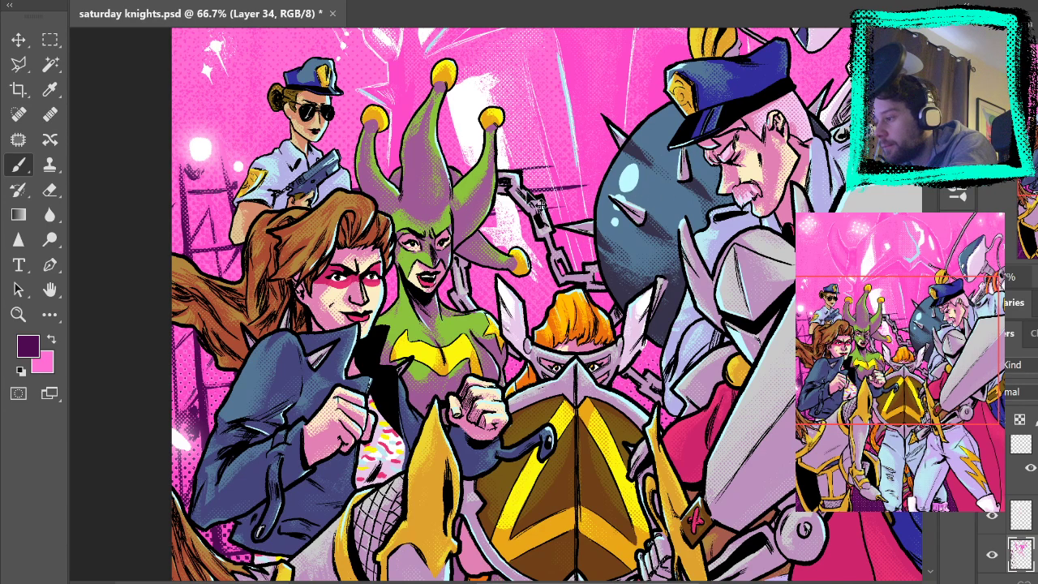
drag(527, 191, 586, 183)
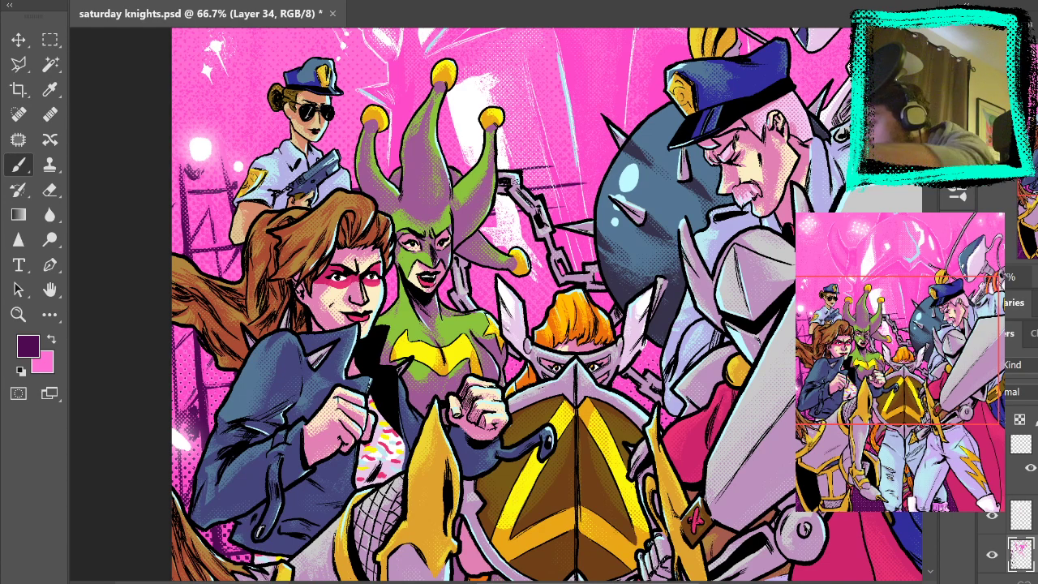
drag(525, 168, 574, 191)
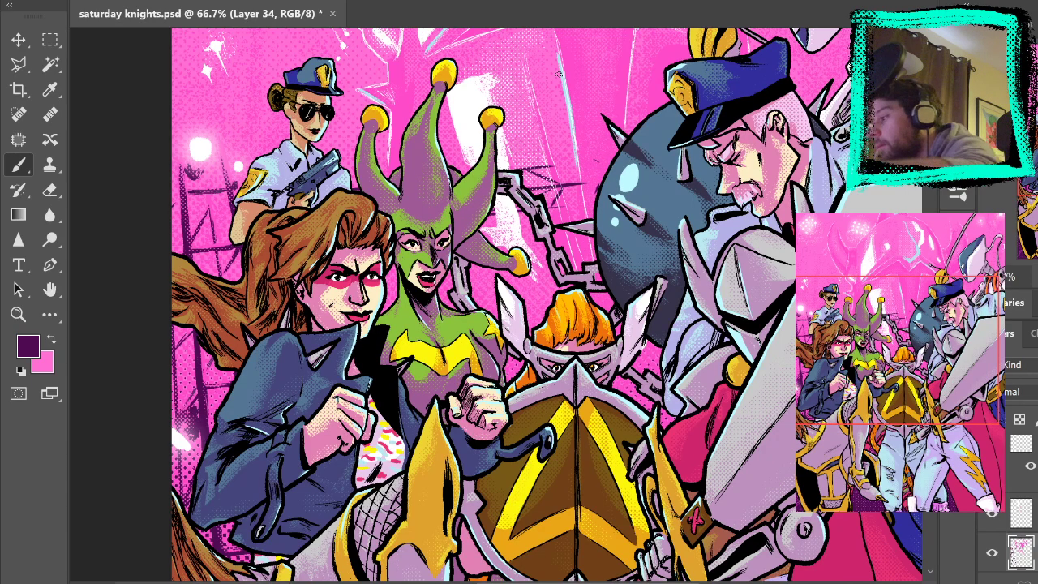
Examine the new tower lines up close around the jester's hat, the chain and the spiked ball
drag(558, 74, 461, 112)
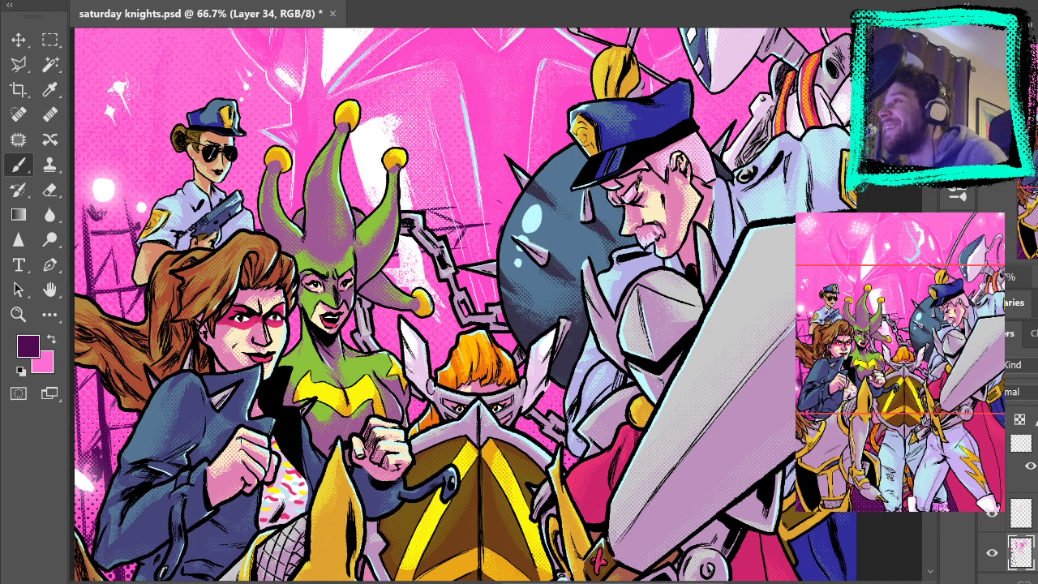
click(17, 314)
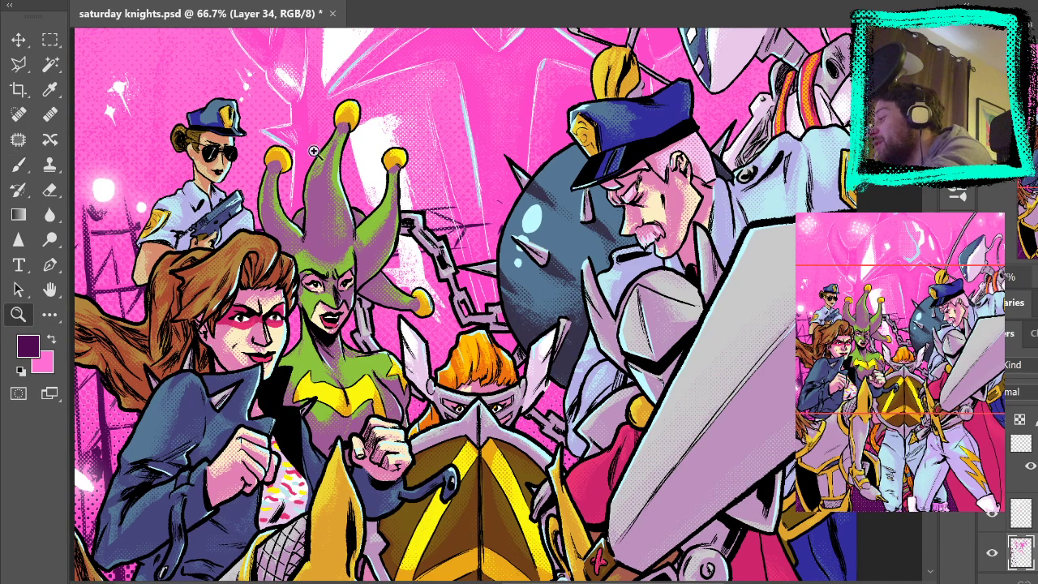
click(519, 219)
click(534, 239)
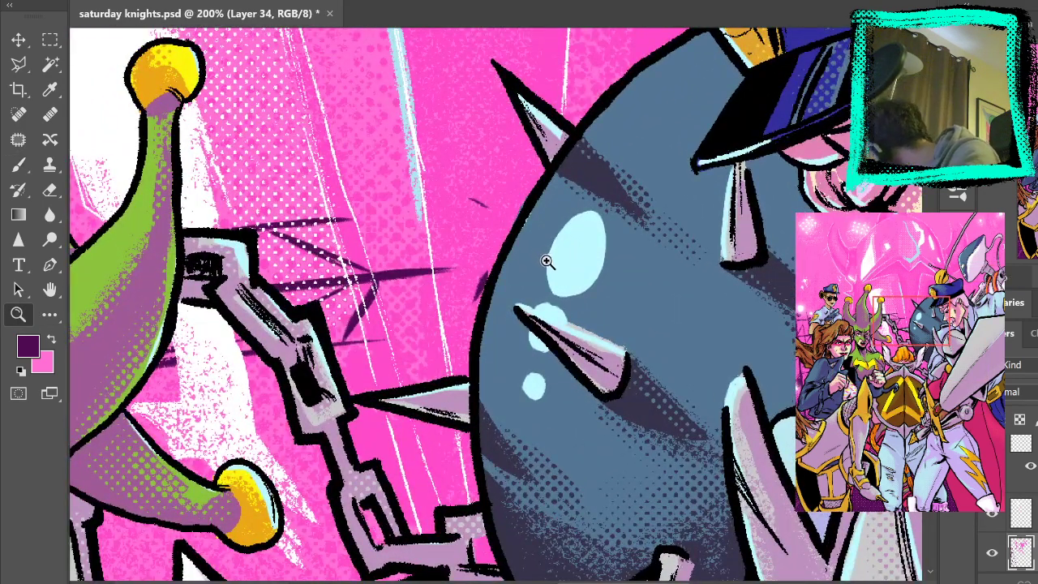
drag(479, 232, 808, 236)
mouse_move(555, 326)
mouse_down()
mouse_move(676, 321)
mouse_move(629, 342)
mouse_up()
key(b)
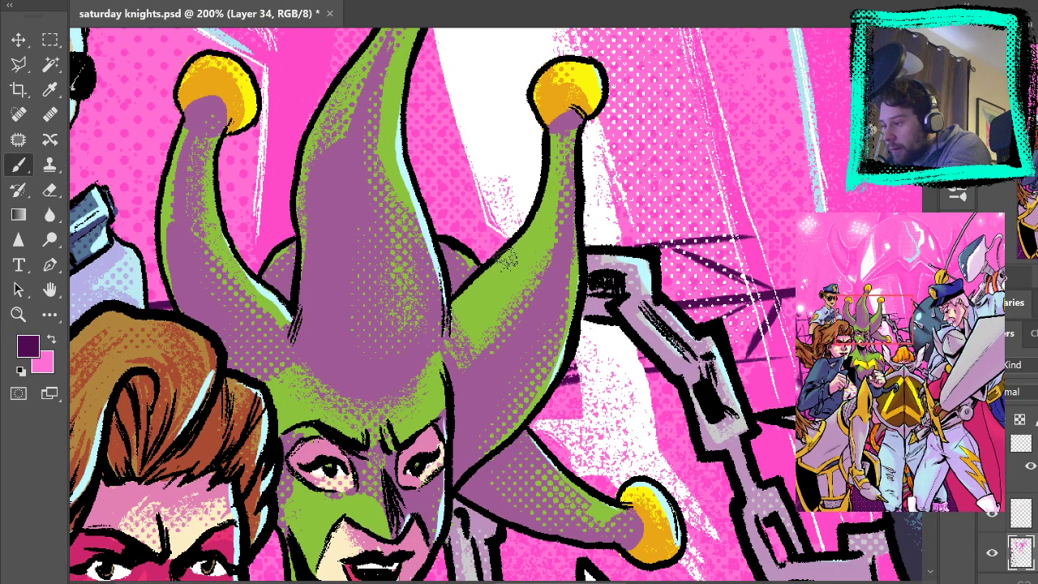
mouse_move(700, 407)
mouse_down()
mouse_move(449, 373)
mouse_move(283, 279)
mouse_up()
drag(568, 290, 613, 482)
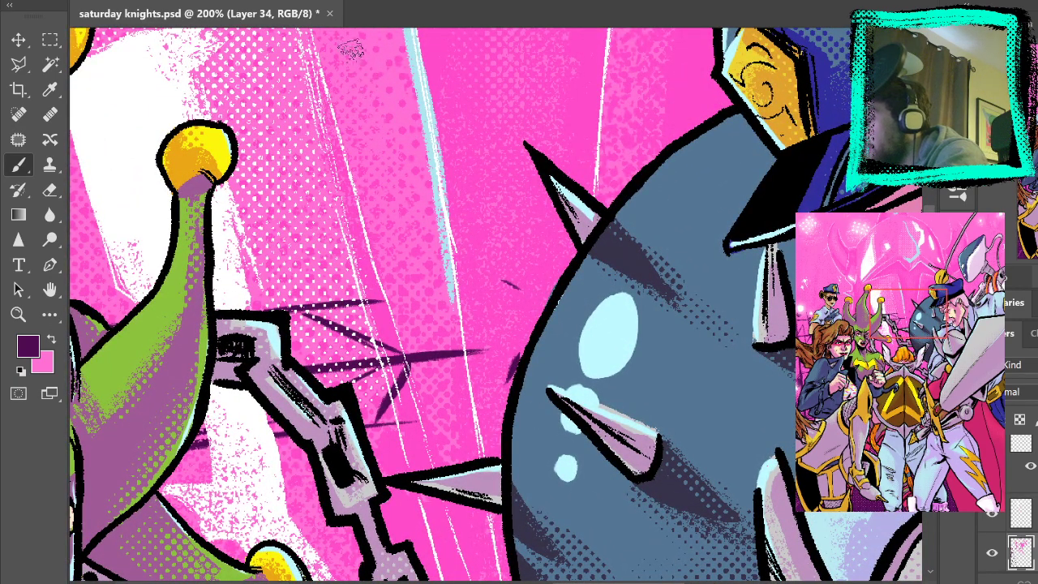
Check the new tower lines against the whole illustration, the giant helmet and the surrounding characters
key(ctrl+0)
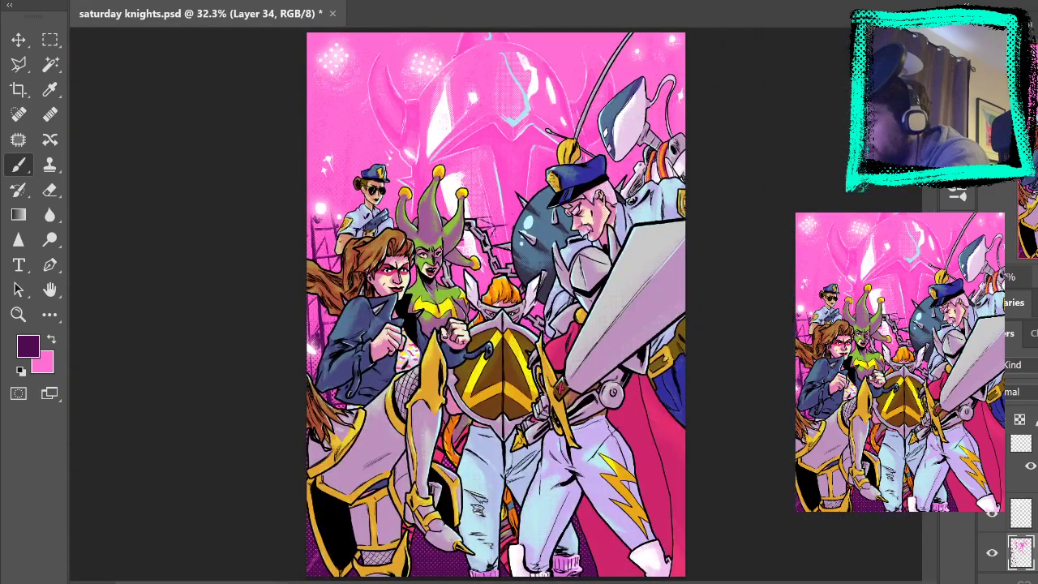
click(18, 314)
click(516, 227)
click(514, 225)
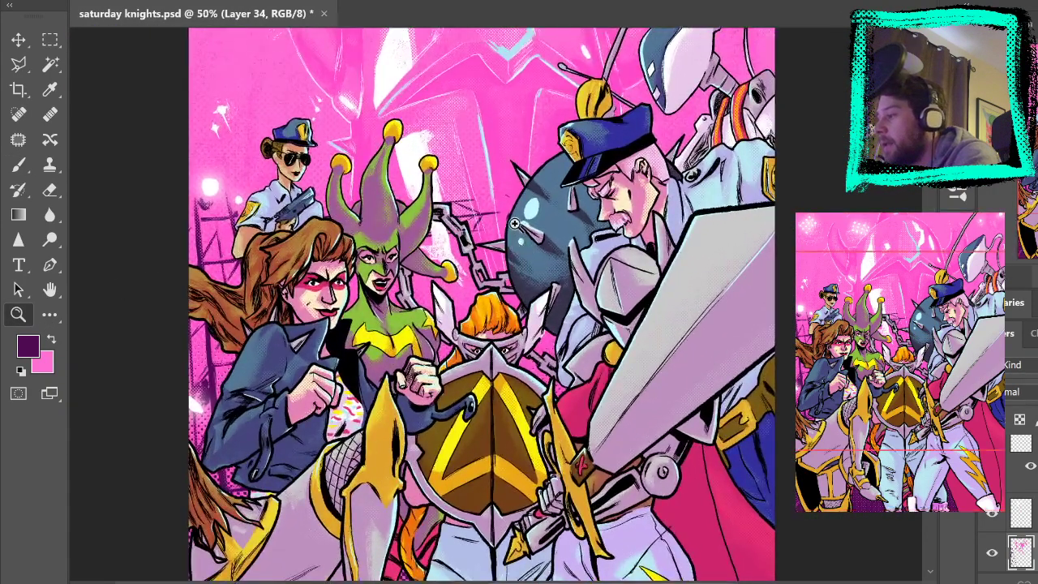
click(514, 225)
scroll(445, 128, up, 4)
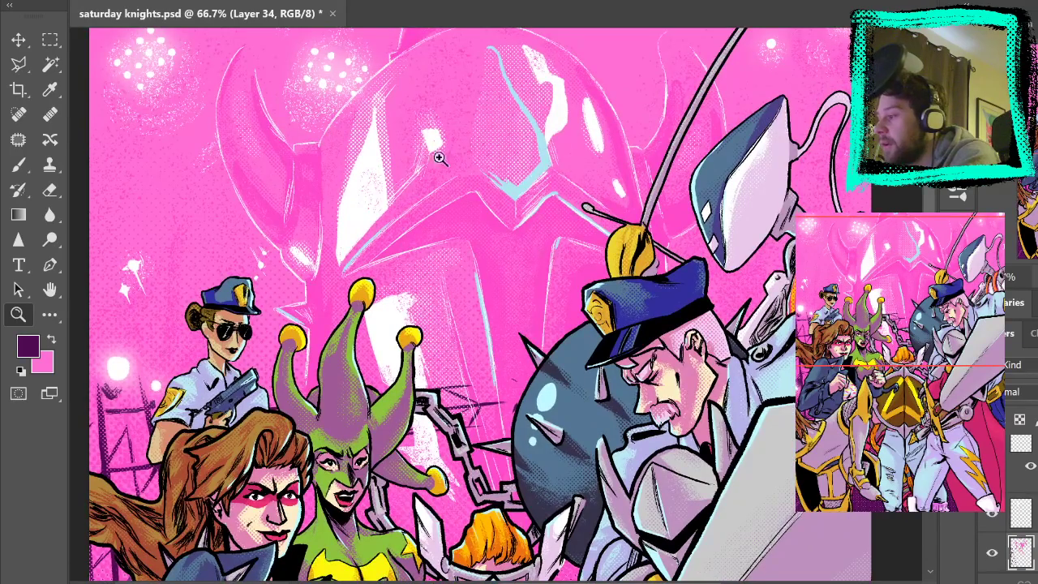
drag(546, 284, 472, 381)
drag(454, 427, 392, 221)
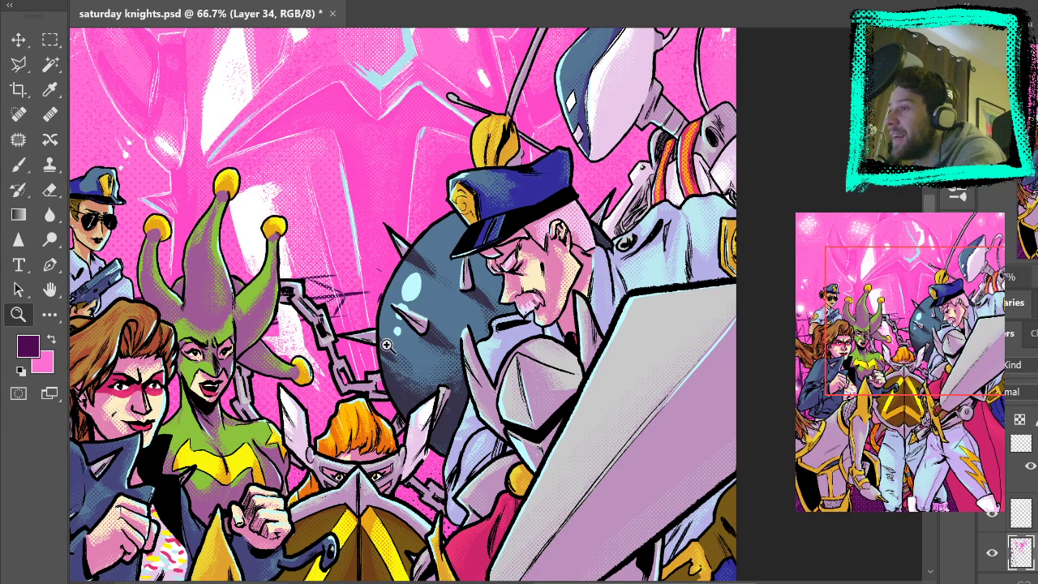
Brush a dark purple vertical post through the tower crossbars between the chain and the spiked ball
click(371, 344)
key(b)
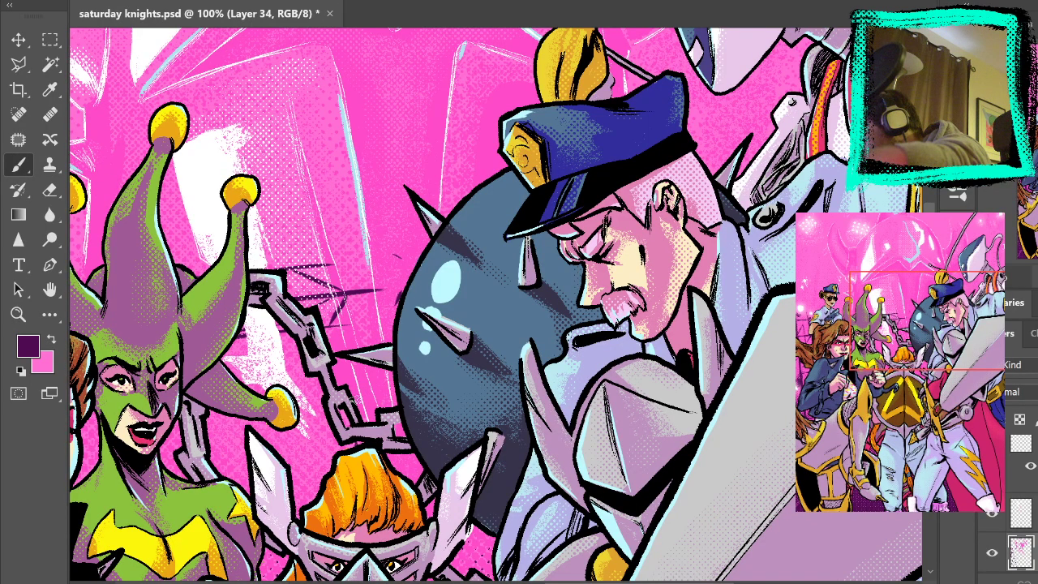
drag(344, 349, 347, 193)
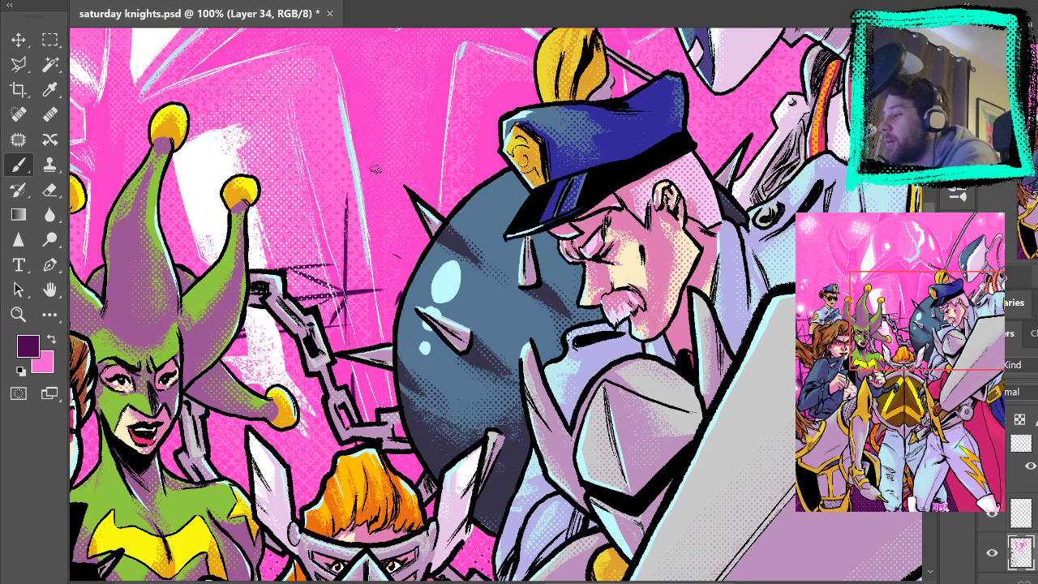
drag(388, 156, 379, 340)
key(ctrl+z)
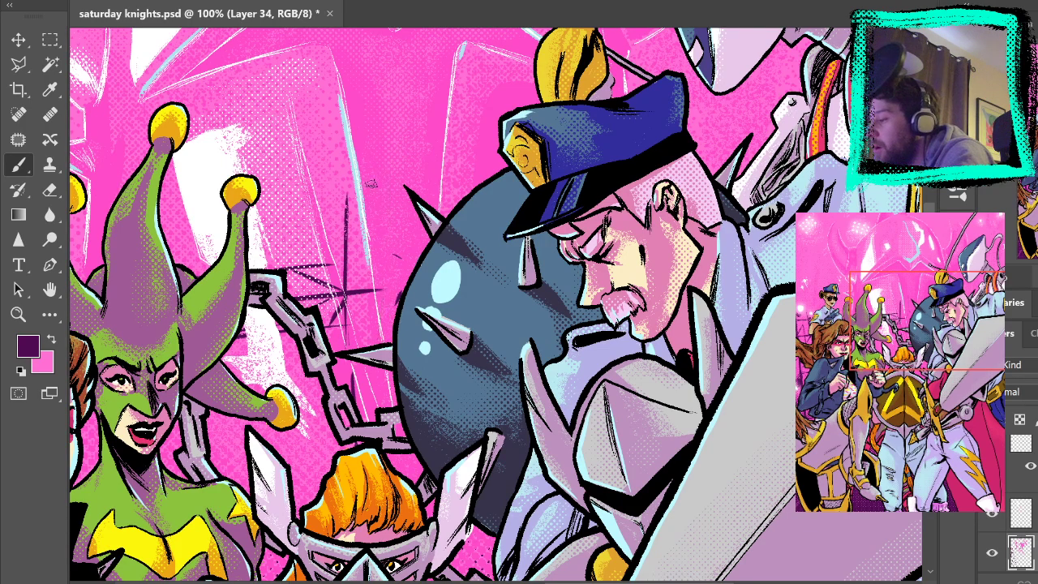
drag(389, 164, 392, 326)
key(ctrl+z)
drag(390, 151, 386, 354)
key(ctrl+z)
Brush a second, taller purple post along the spiked ball's edge, continue it below the chain and join the posts with crossbars
drag(393, 150, 394, 327)
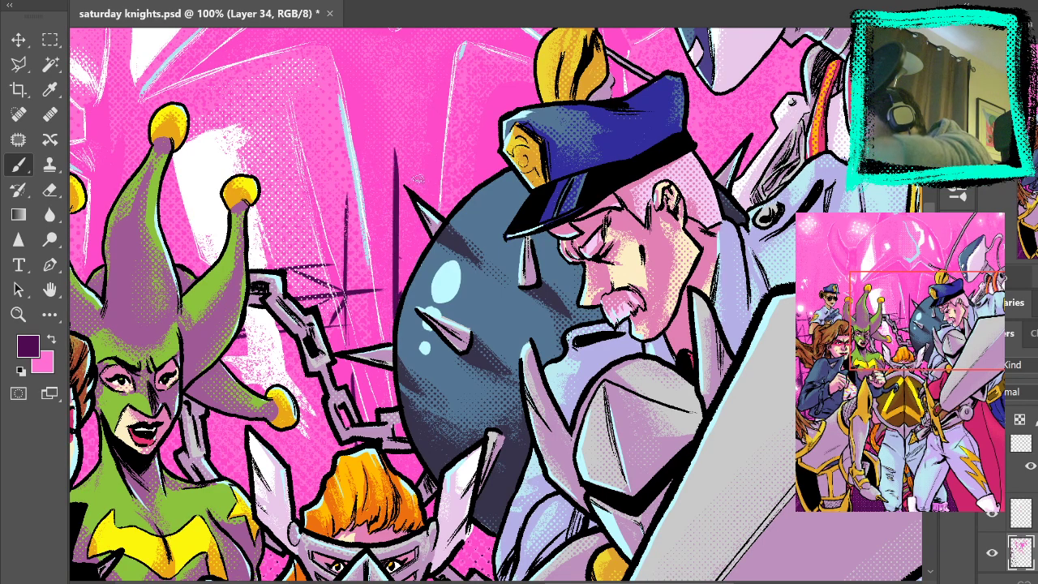
scroll(438, 397, down, 5)
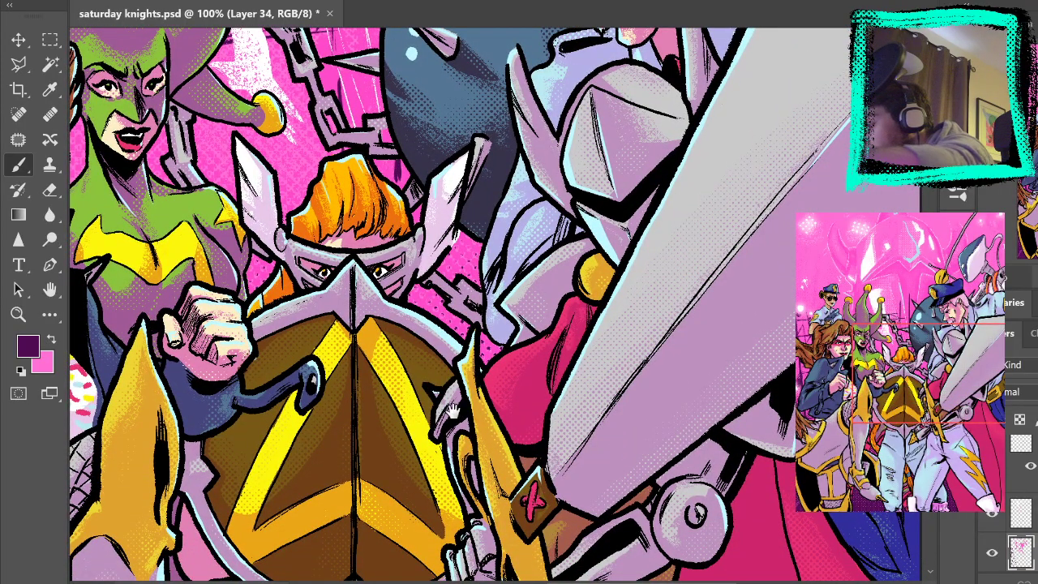
drag(449, 400, 414, 33)
drag(433, 401, 418, 422)
drag(415, 73, 413, 430)
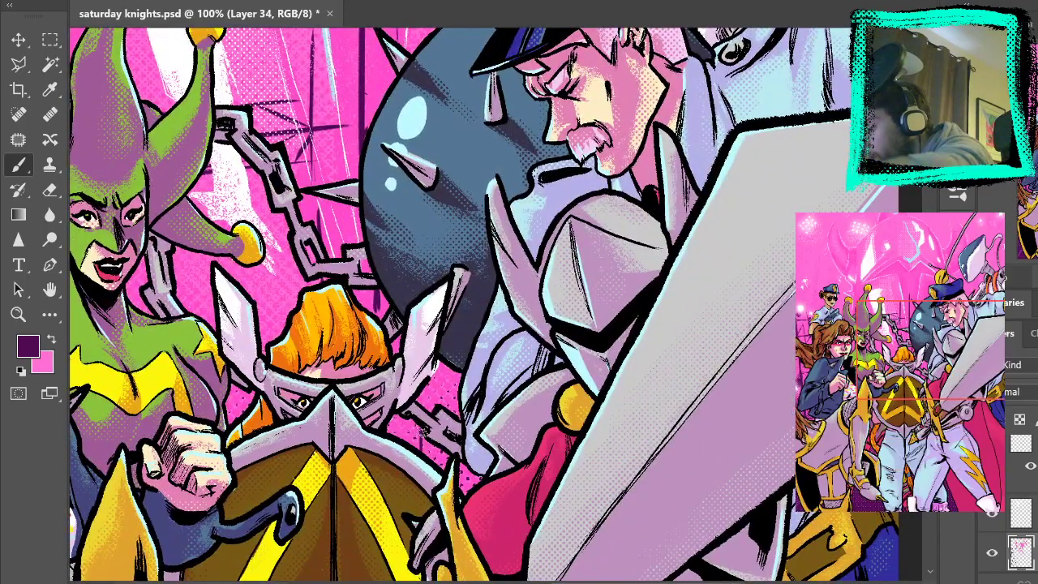
drag(368, 233, 409, 434)
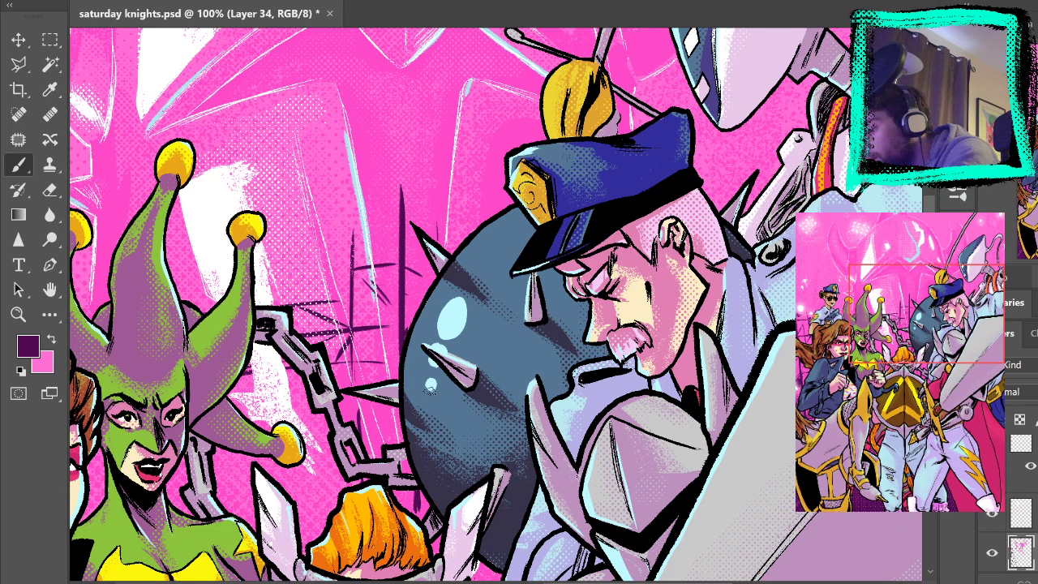
drag(414, 390, 368, 280)
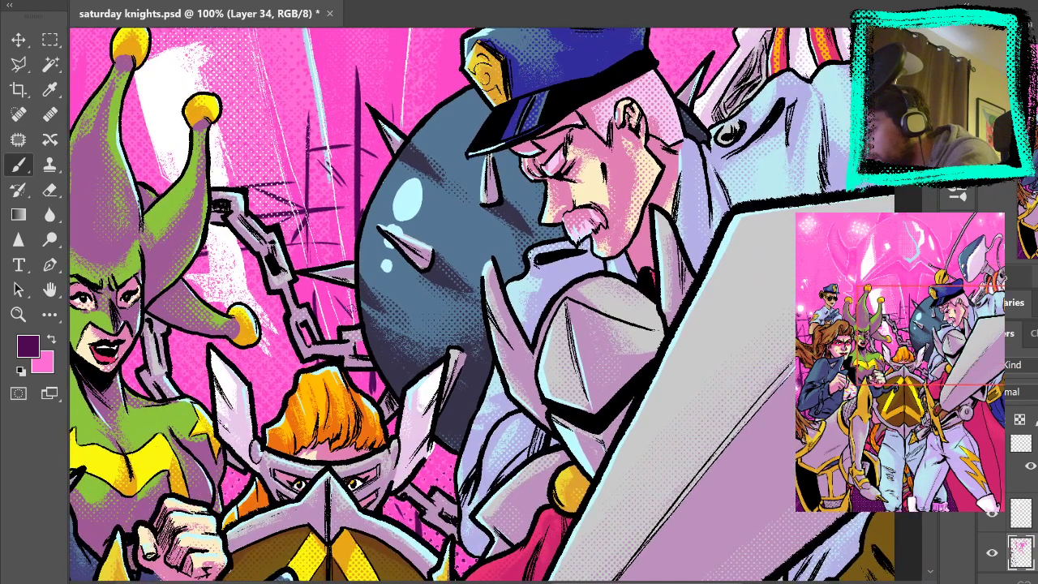
drag(432, 464, 370, 344)
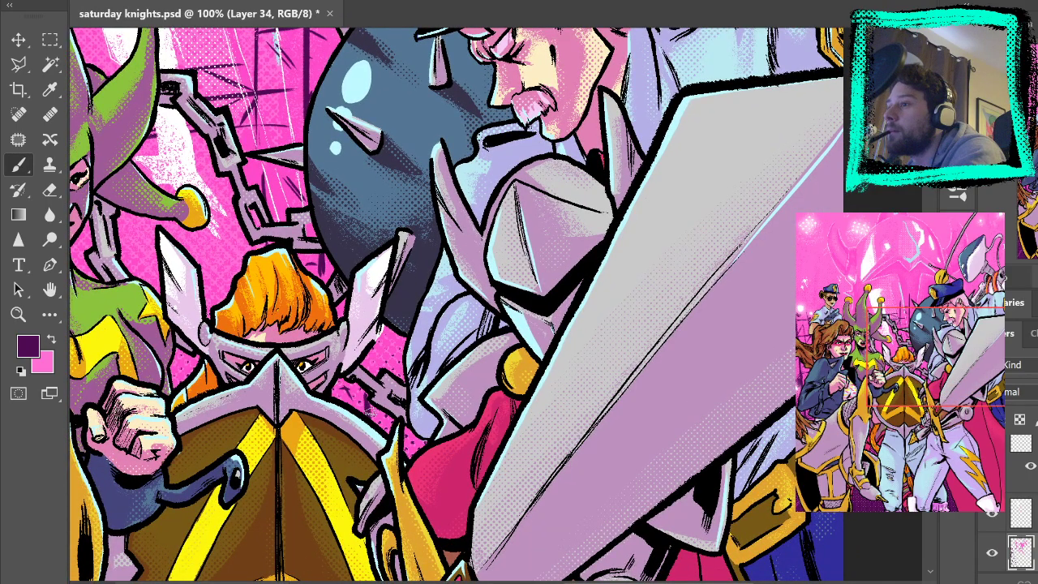
drag(423, 140, 511, 297)
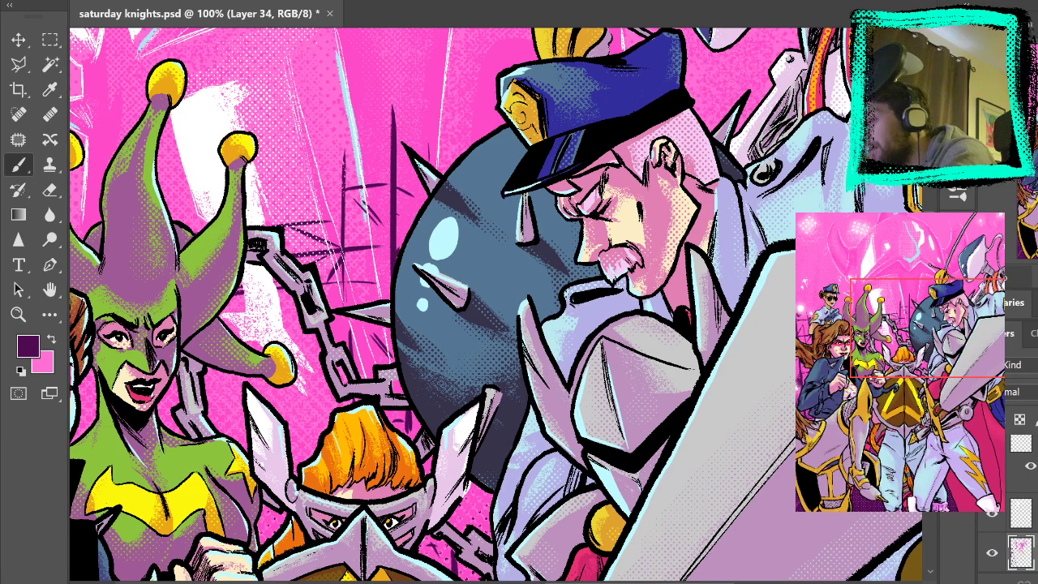
Sample the bright pink background above the spiked ball as the brush color and move to the area around the winged helmet
alt+click(378, 144)
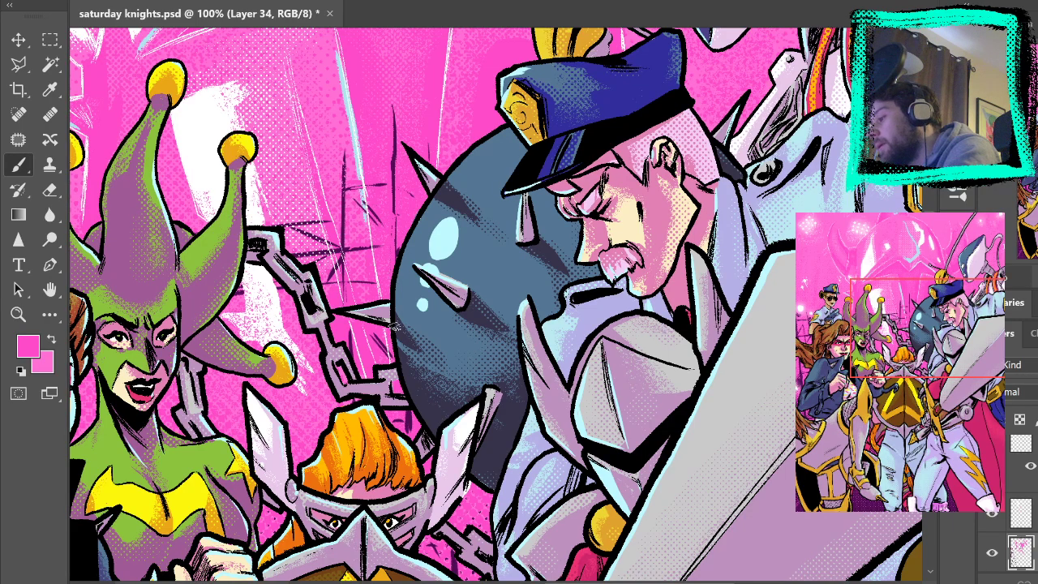
drag(398, 323, 406, 172)
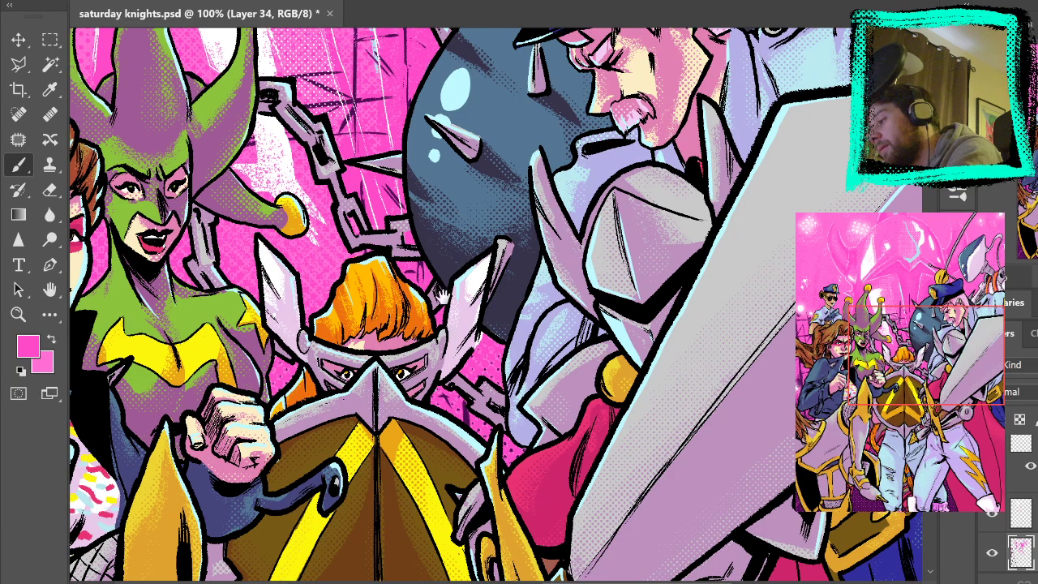
Examine the characters and the pink background around the jester, chain and spiked ball, both up close and in the full composition
drag(449, 321, 438, 180)
drag(451, 294, 447, 255)
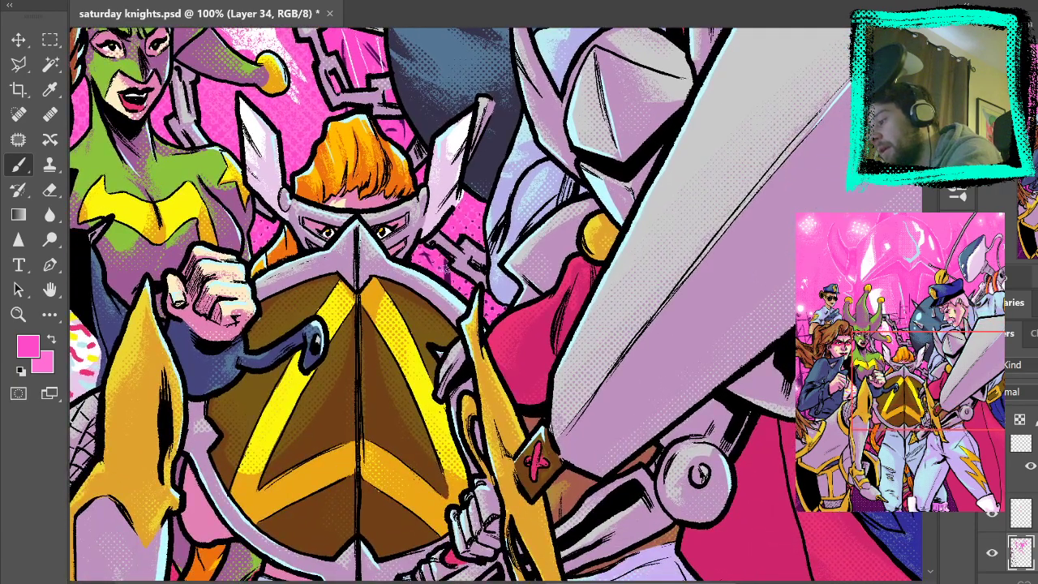
drag(444, 300, 424, 519)
drag(377, 104, 474, 238)
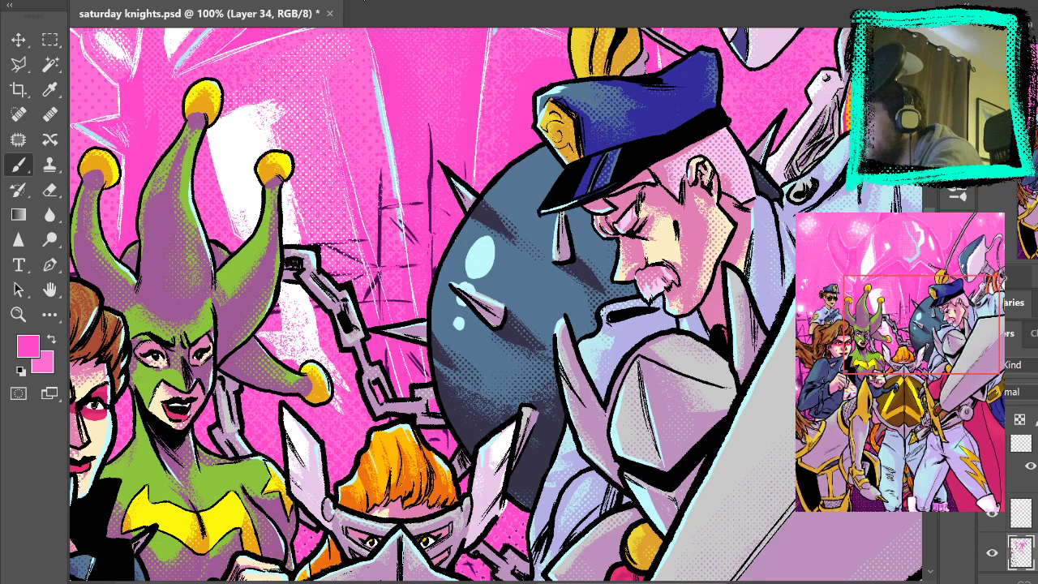
key(ctrl+0)
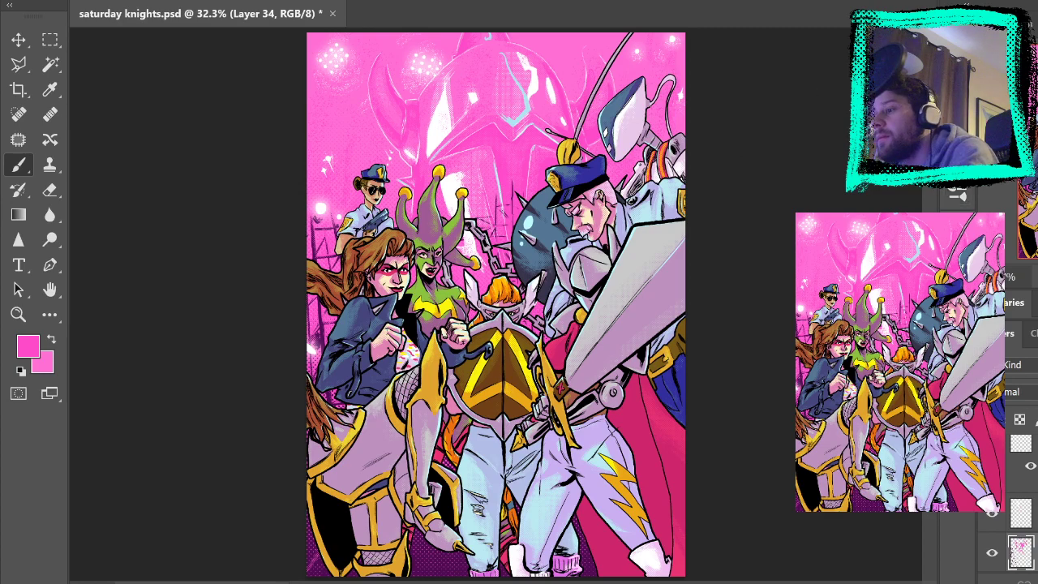
click(18, 315)
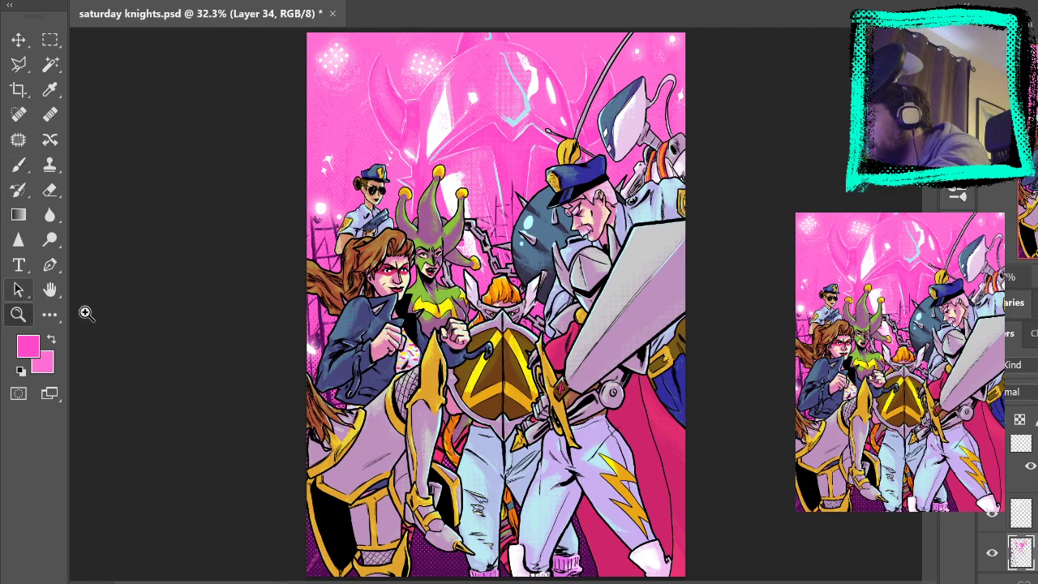
click(511, 210)
click(513, 211)
click(519, 219)
click(527, 231)
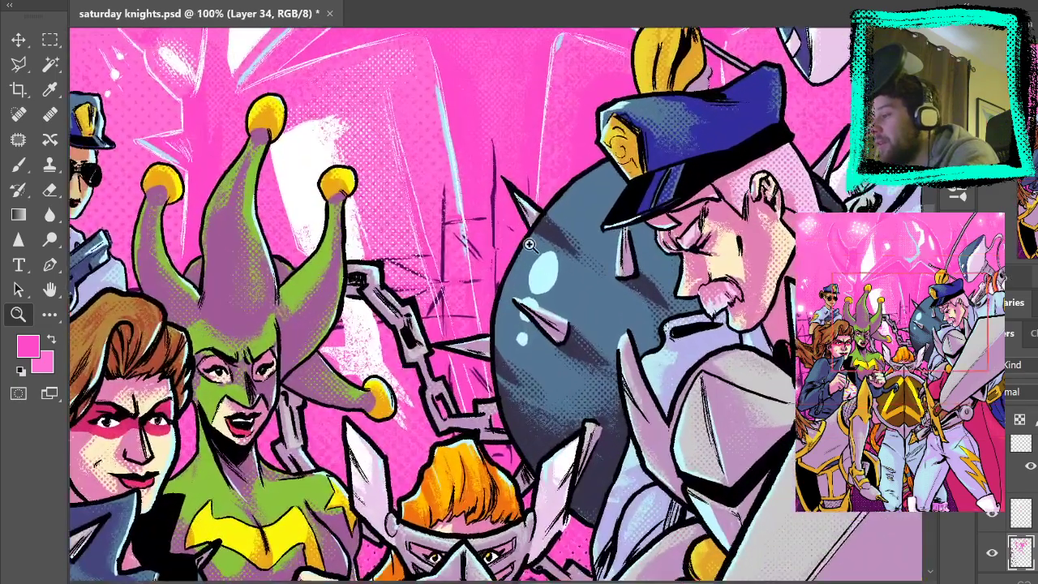
click(533, 241)
click(18, 165)
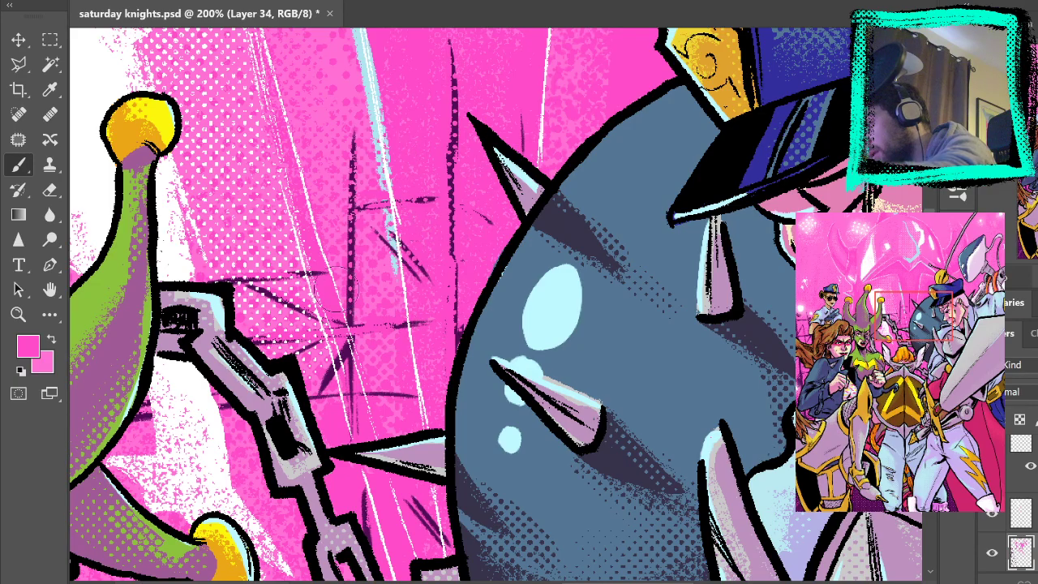
Inspect the background gaps around the winged helmet, chain and jester hat, and compare them with the overall composition
drag(433, 387, 463, 76)
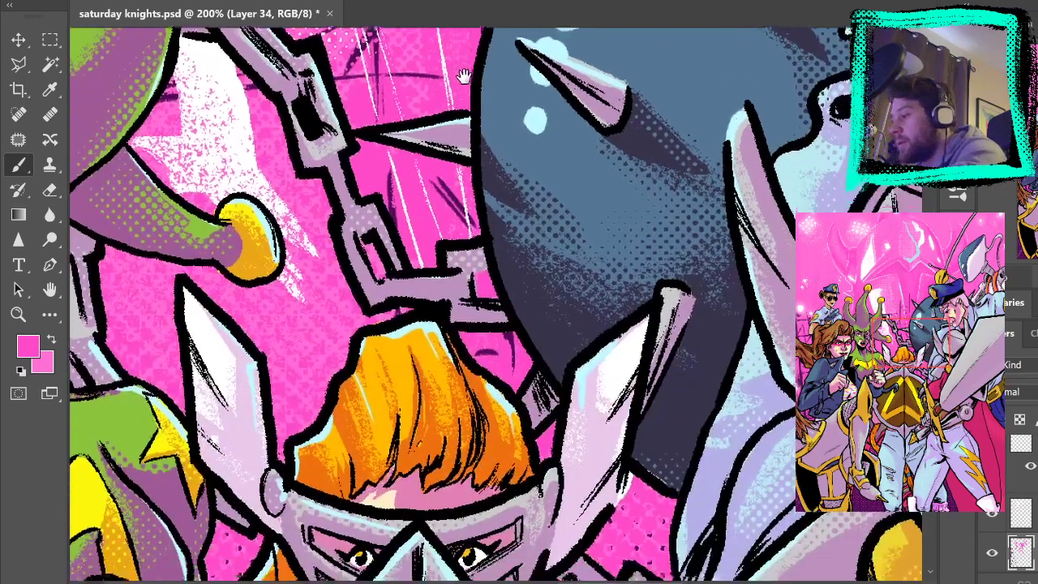
drag(584, 434, 585, 91)
mouse_move(556, 410)
mouse_down()
mouse_move(545, 49)
mouse_move(652, 420)
mouse_up()
drag(535, 90, 626, 433)
mouse_move(441, 169)
mouse_down()
mouse_move(573, 482)
mouse_move(738, 246)
mouse_up()
mouse_move(850, 293)
mouse_down()
mouse_move(665, 238)
mouse_move(524, 243)
mouse_up()
drag(365, 258, 190, 233)
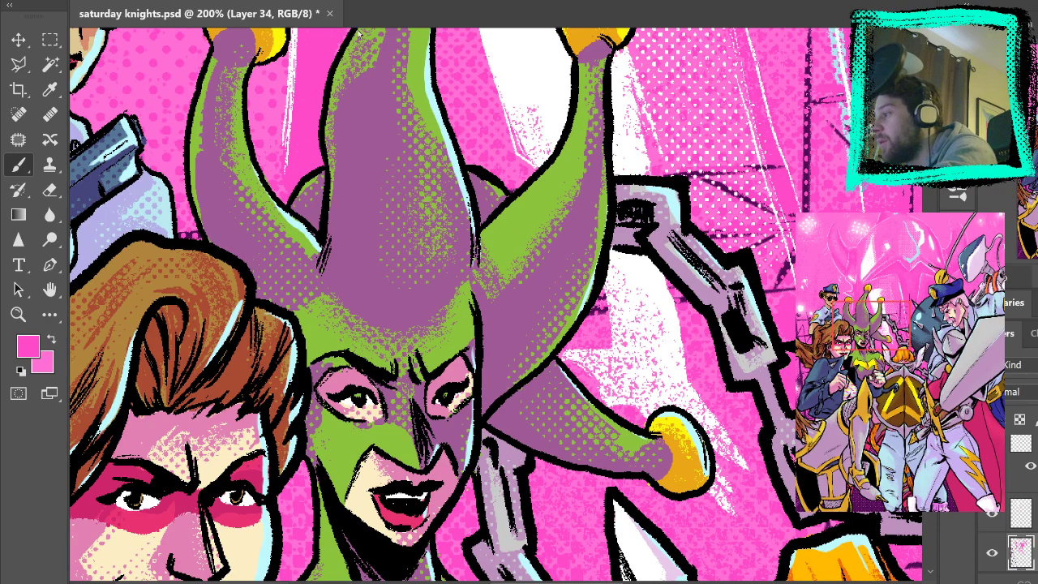
key(ctrl+0)
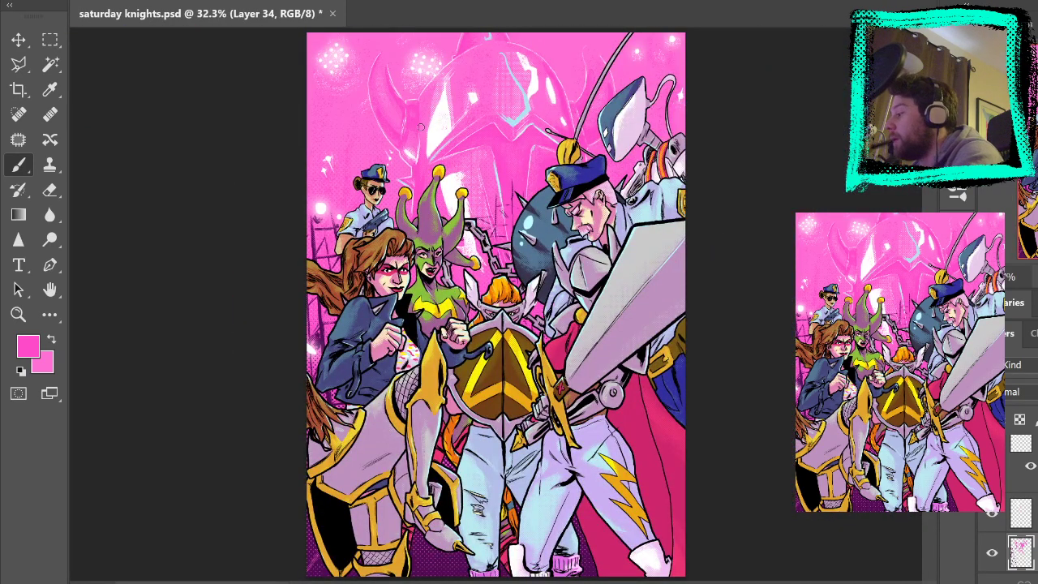
click(18, 315)
click(552, 258)
click(550, 272)
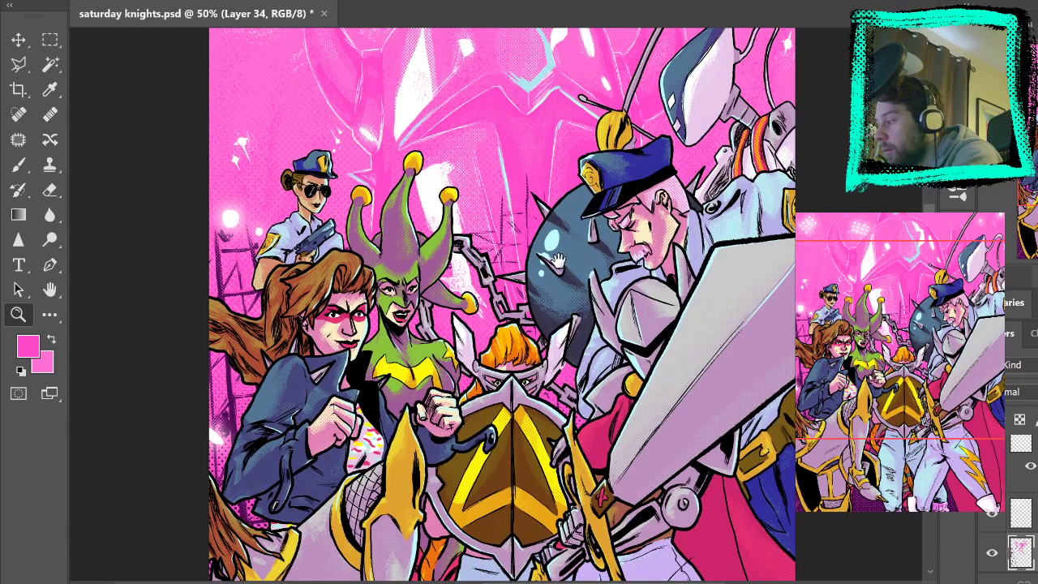
click(571, 272)
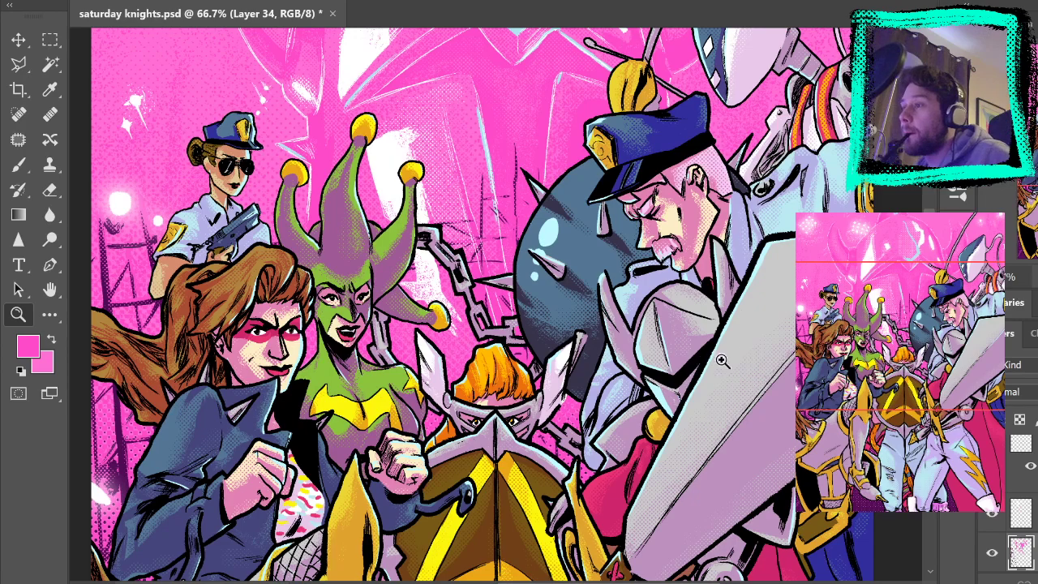
Hide the white glow, character colour and line art layers to isolate the pink background and the purple tower
click(990, 516)
click(992, 443)
scroll(1019, 527, up, 3)
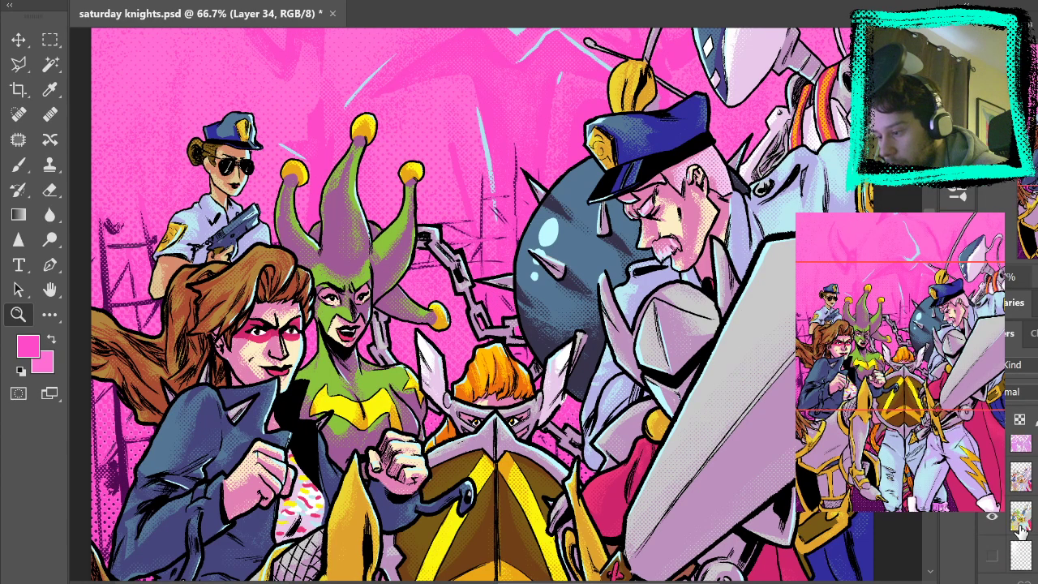
click(992, 519)
scroll(993, 517, up, 2)
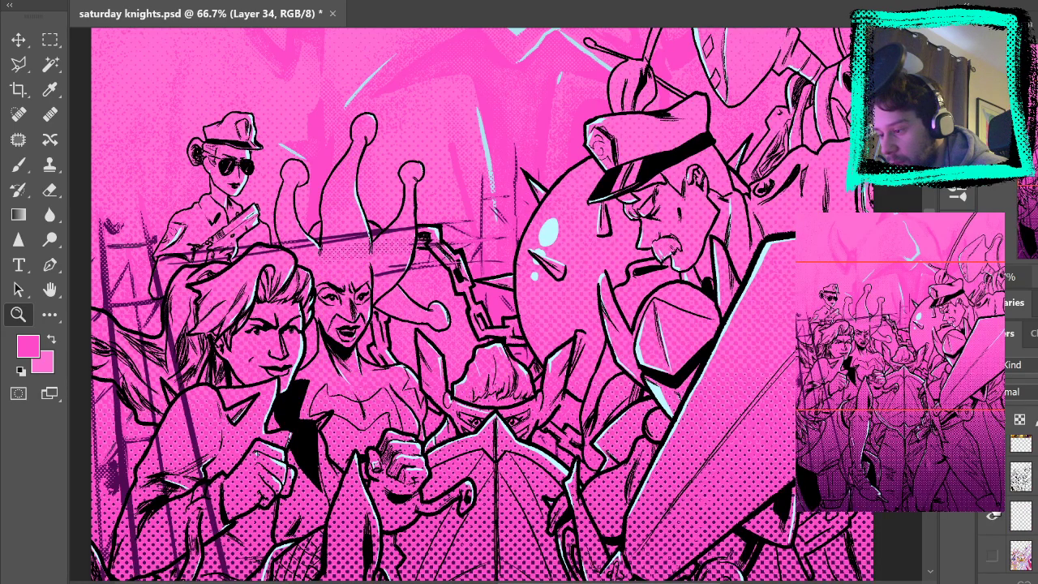
click(992, 518)
scroll(1008, 499, up, 2)
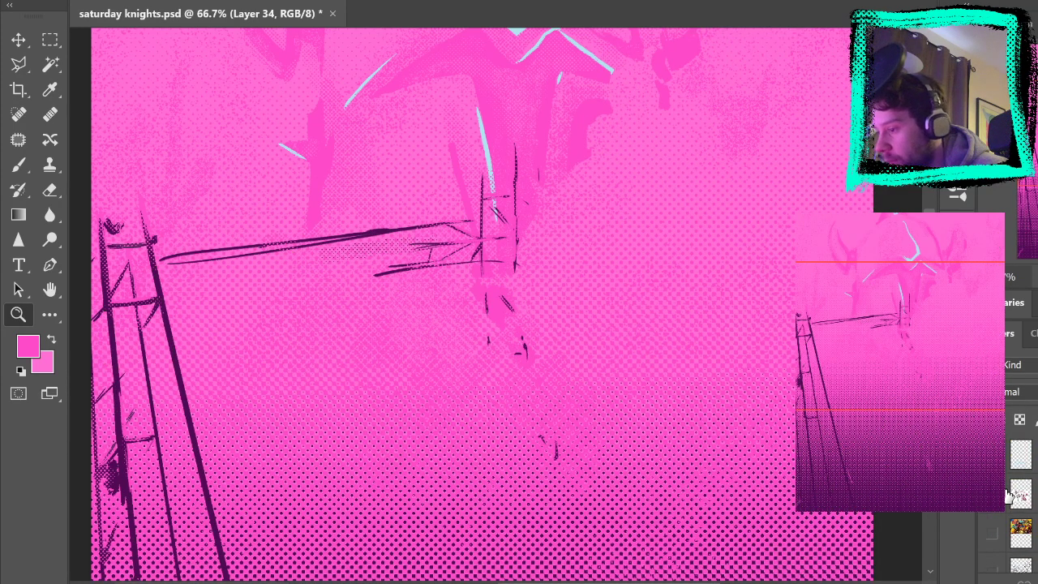
scroll(1009, 497, up, 3)
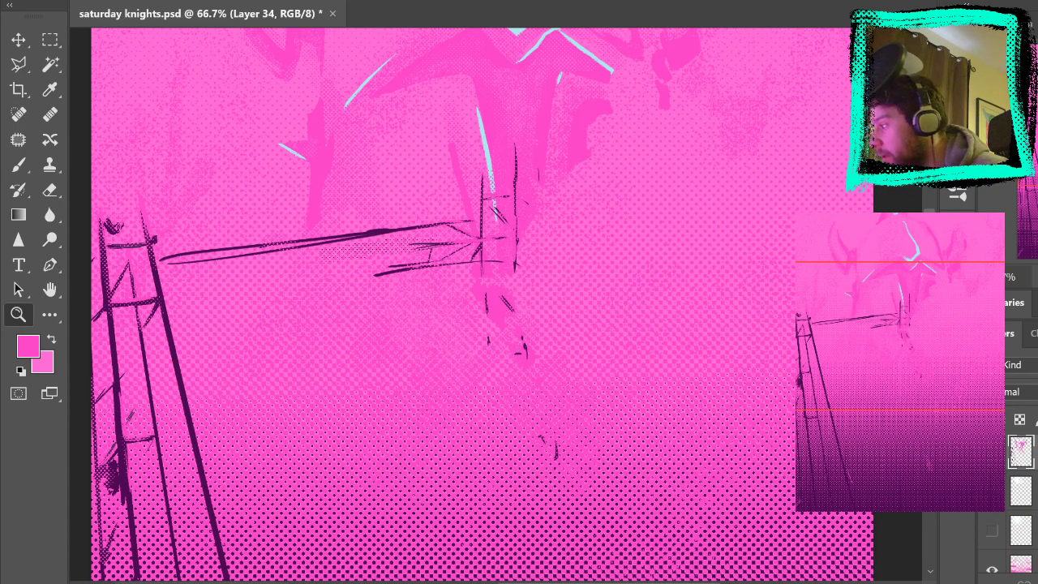
Sample the tower's dark purple as the foreground colour and select all matching purple linework and halftone dots
key(i)
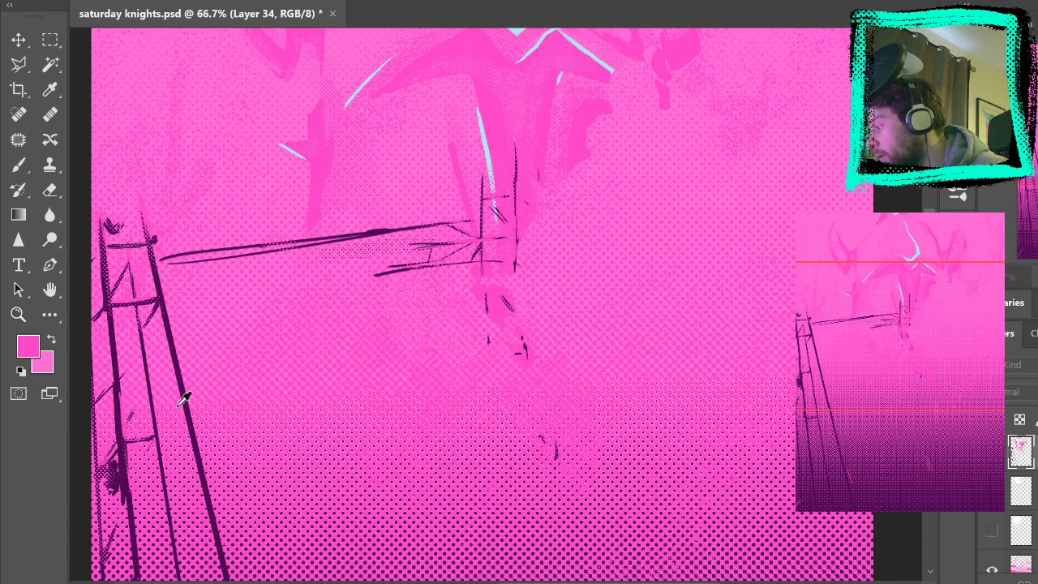
click(173, 345)
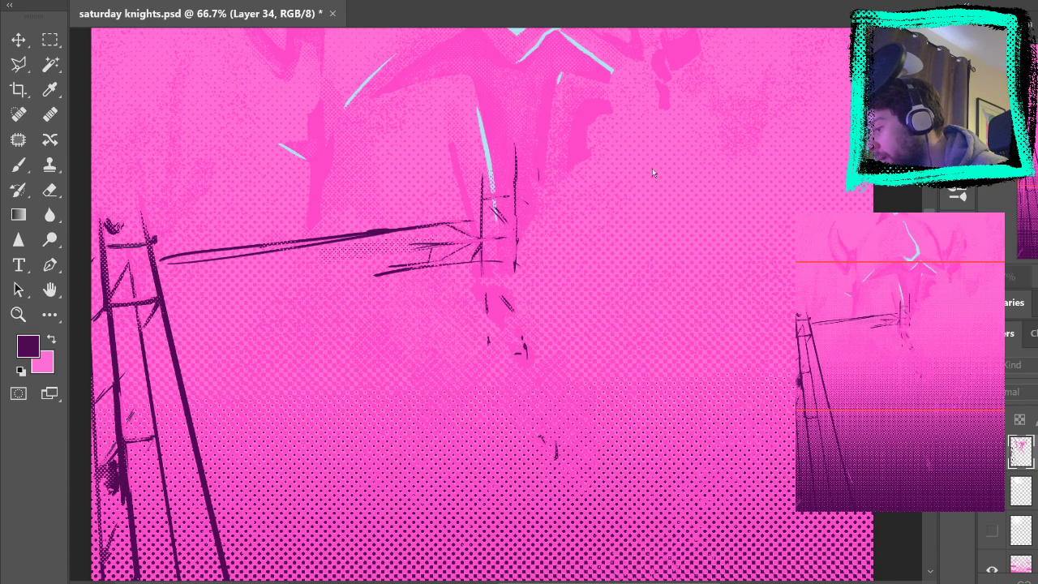
click(767, 16)
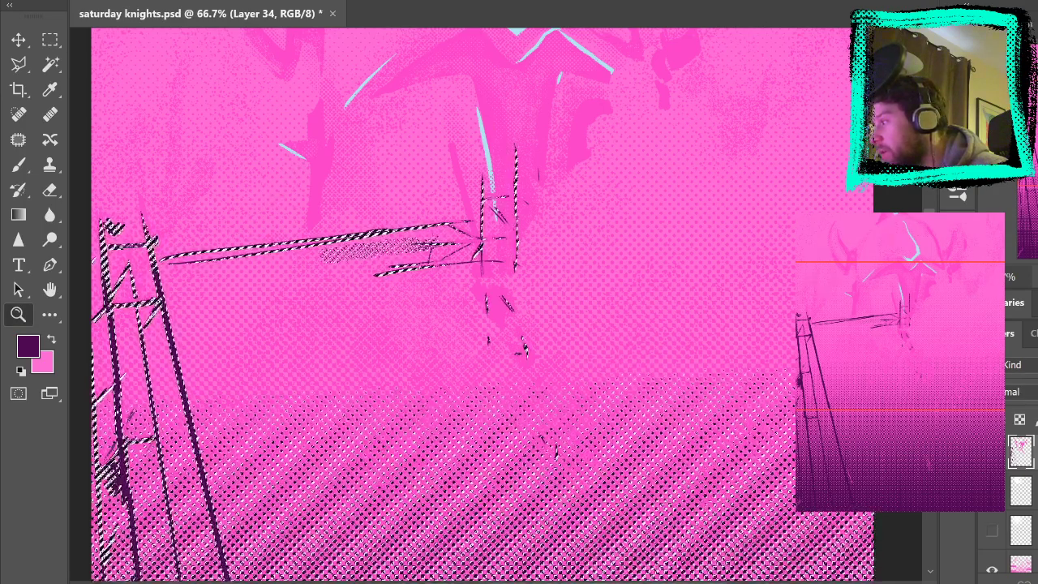
click(50, 40)
click(173, 65)
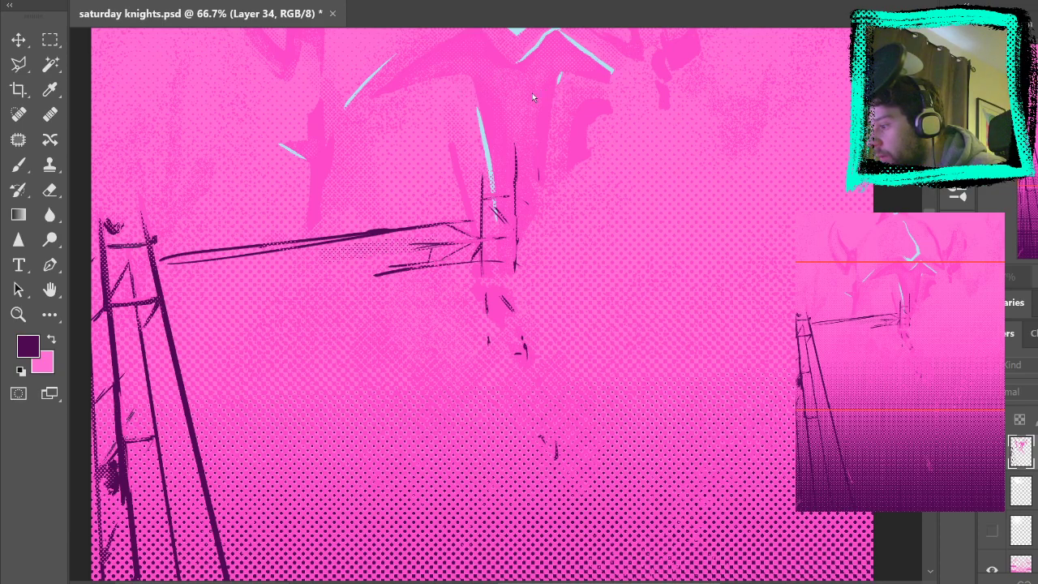
click(721, 24)
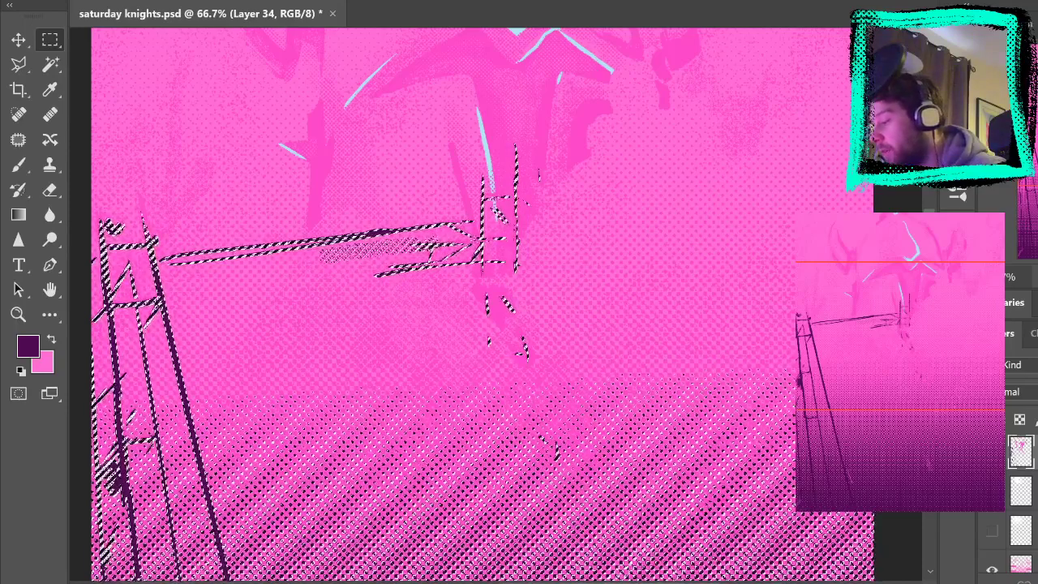
Sample the background pink and apply a vertical pink gradient over the selected purple areas, fading the tower's upper part, and deselect
scroll(523, 567, left, 3)
click(19, 215)
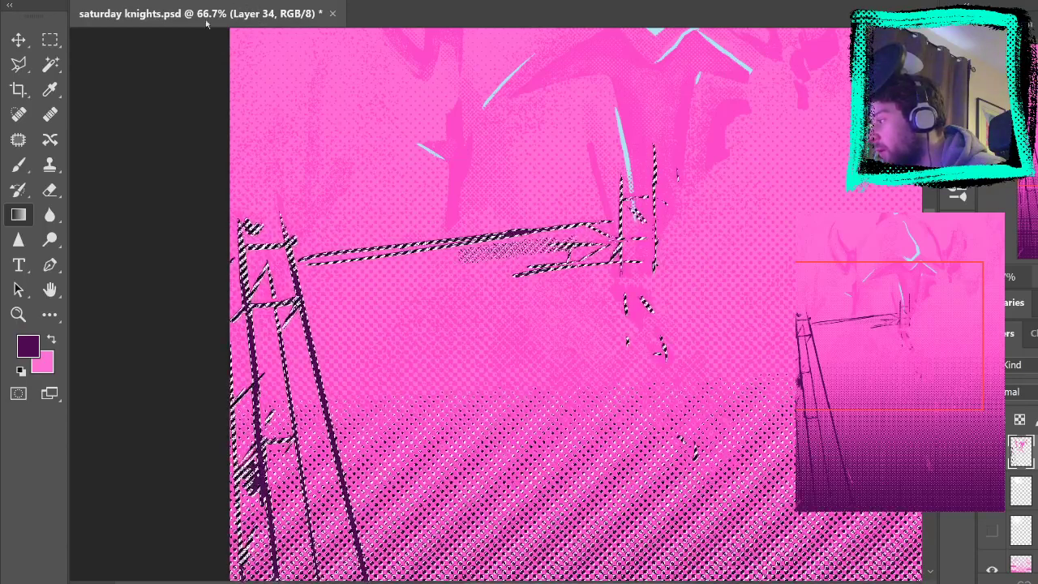
key(x)
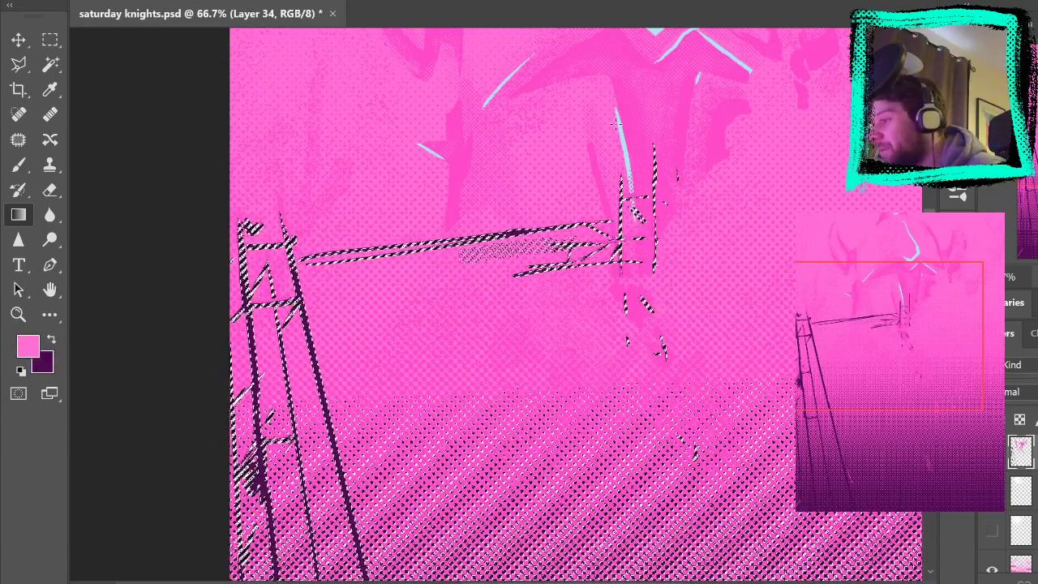
key(i)
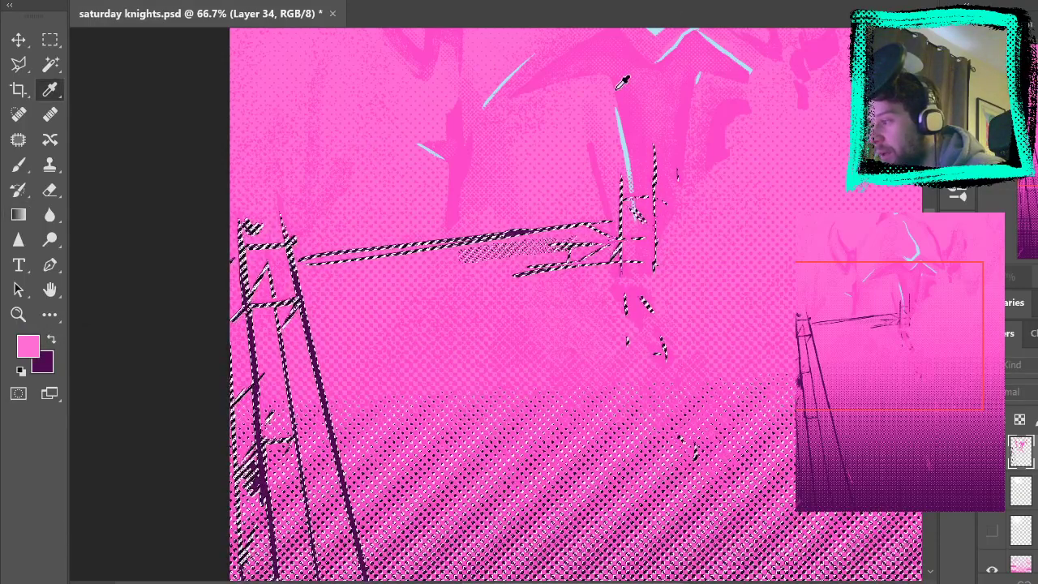
key(g)
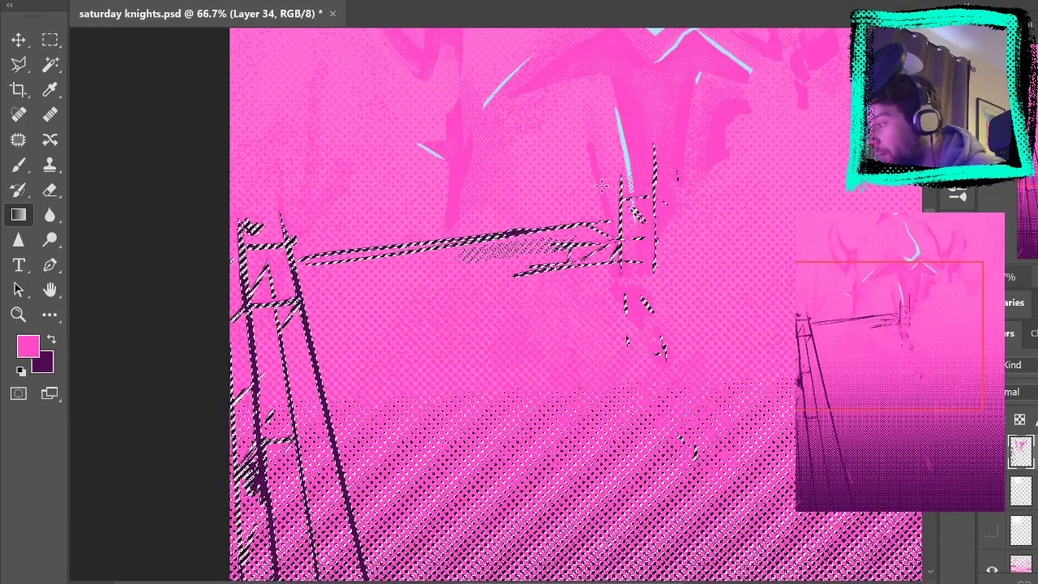
drag(581, 104, 579, 486)
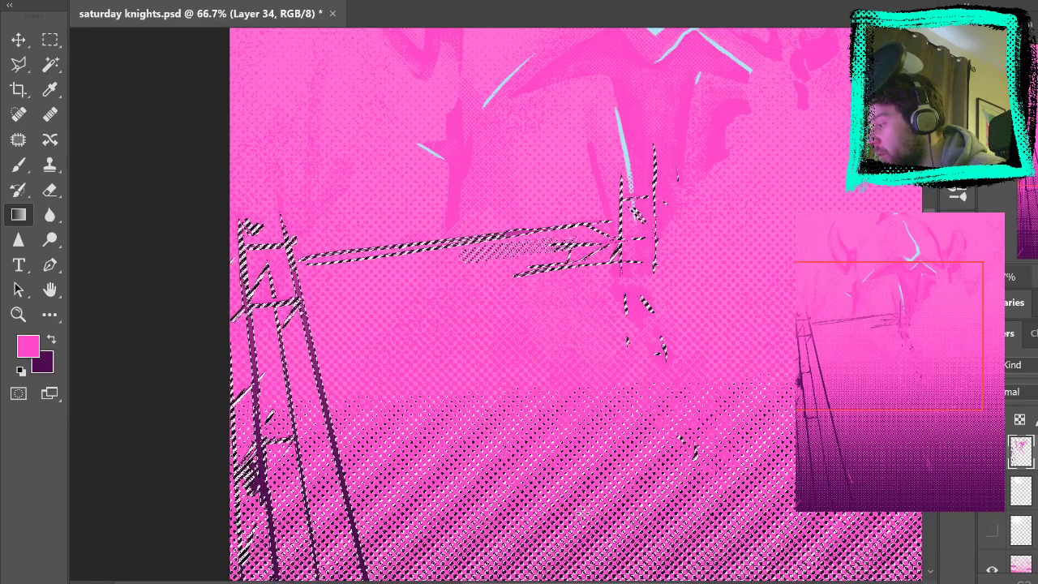
key(m)
click(261, 253)
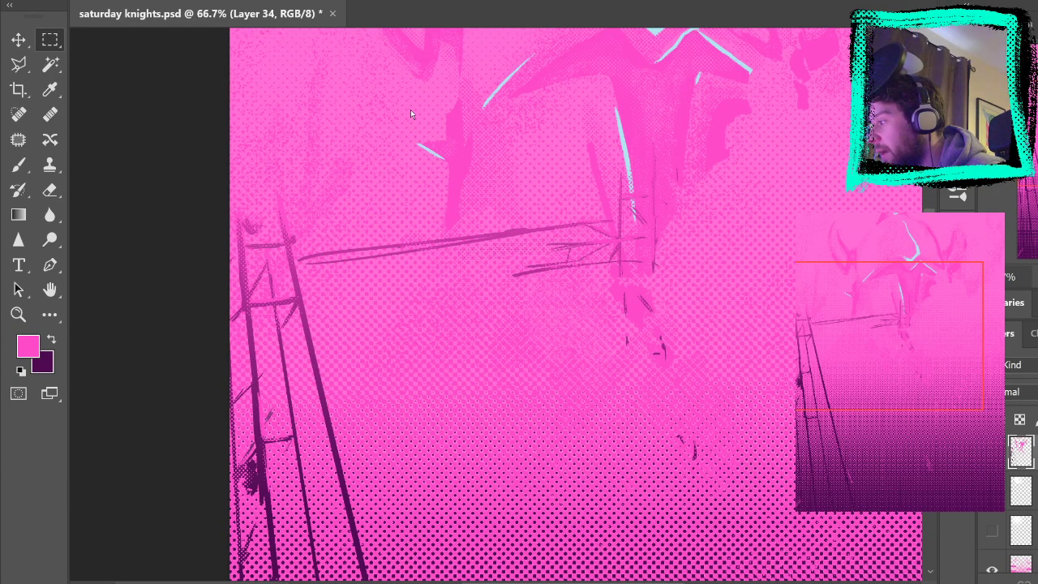
Reselect the purple areas and try a second pink gradient starting just above the tower, and deselect
key(ctrl+0)
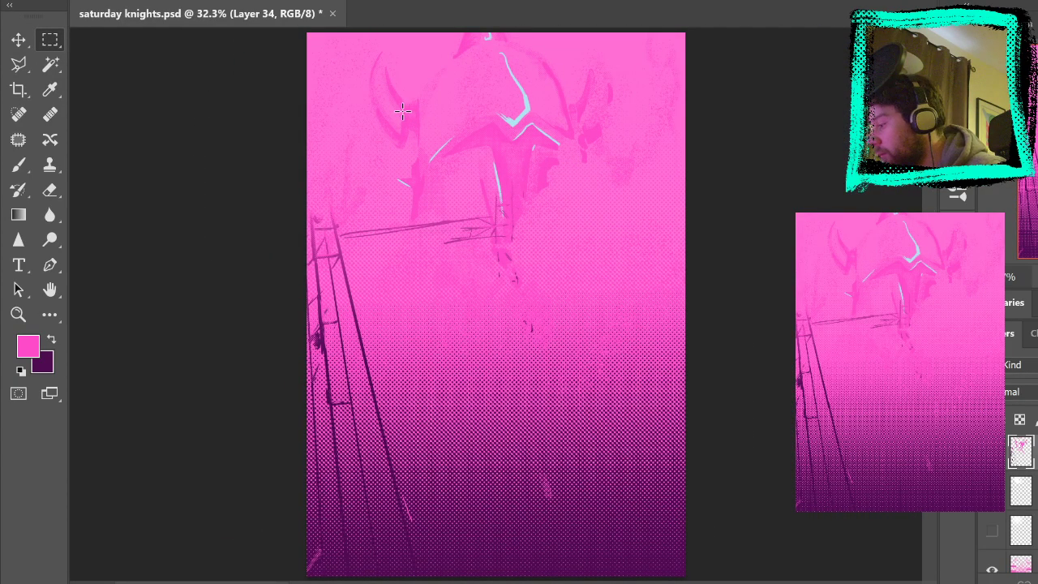
key(ctrl+shift+d)
key(g)
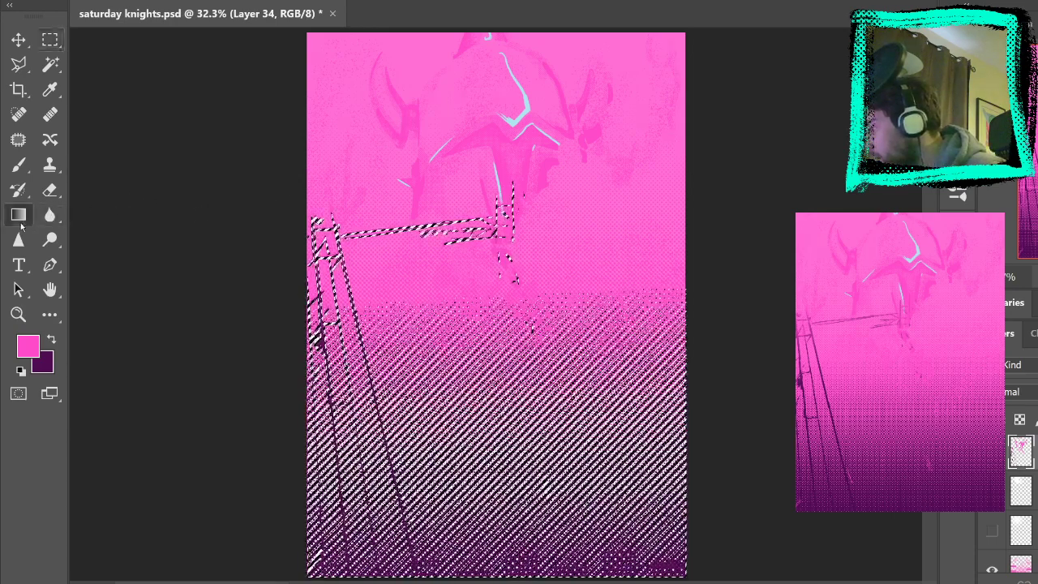
click(333, 205)
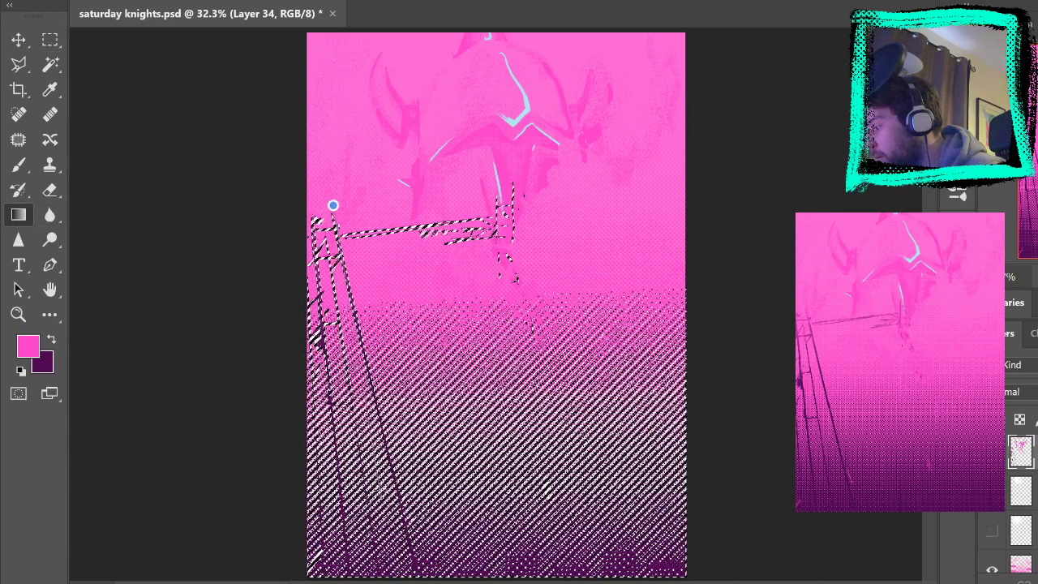
key(m)
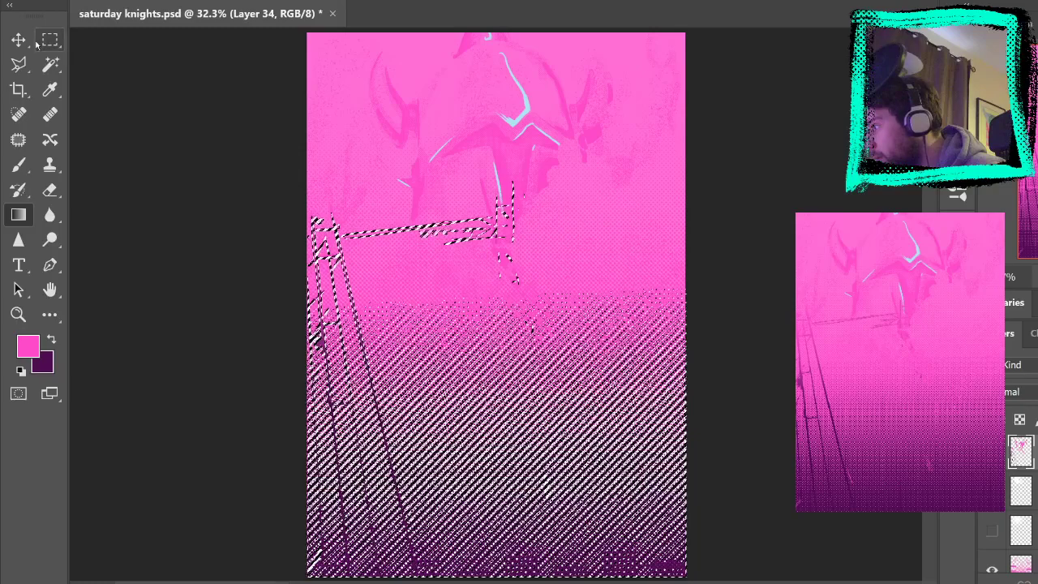
key(ctrl+d)
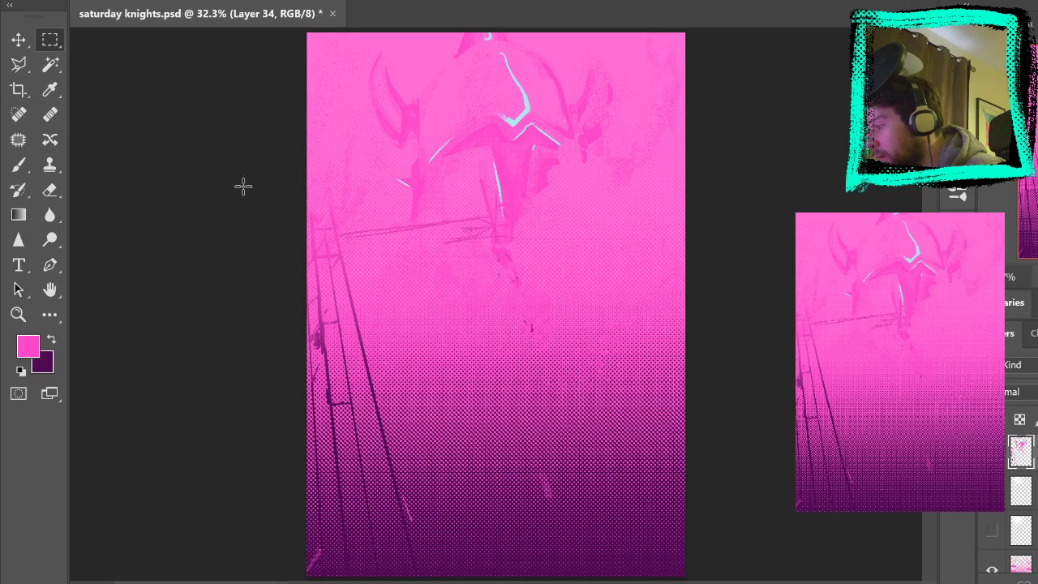
Restore the purple selection and try further pink gradient fades over the upper part of the tower
key(ctrl+z)
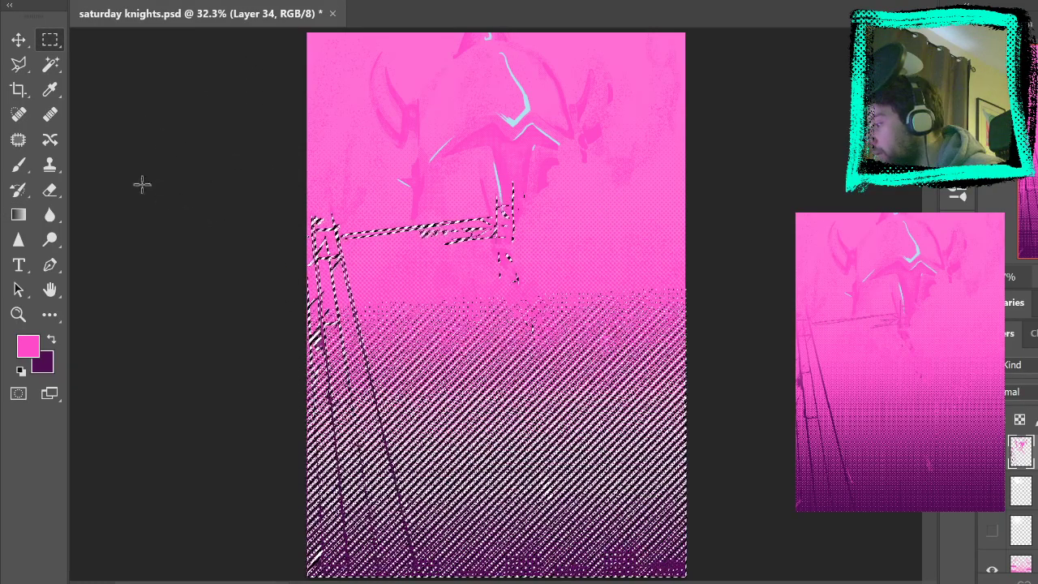
drag(319, 164, 341, 334)
key(ctrl+z)
click(18, 215)
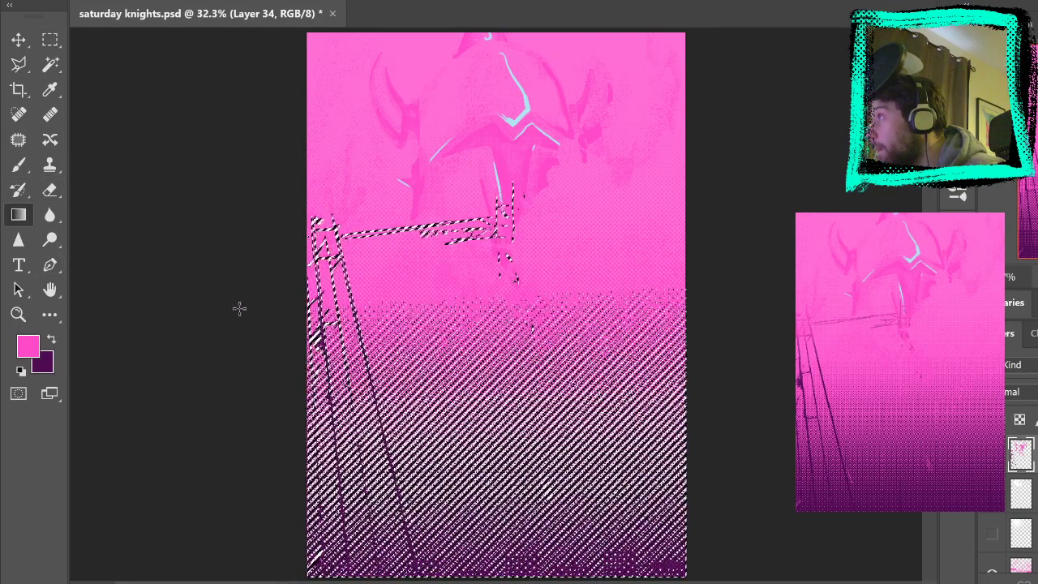
click(57, 47)
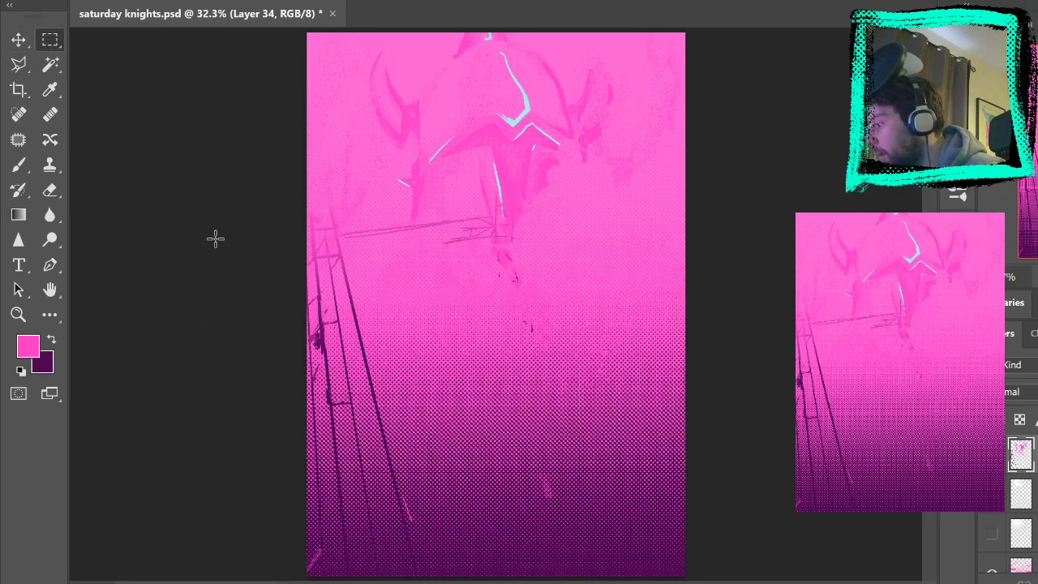
key(ctrl+z)
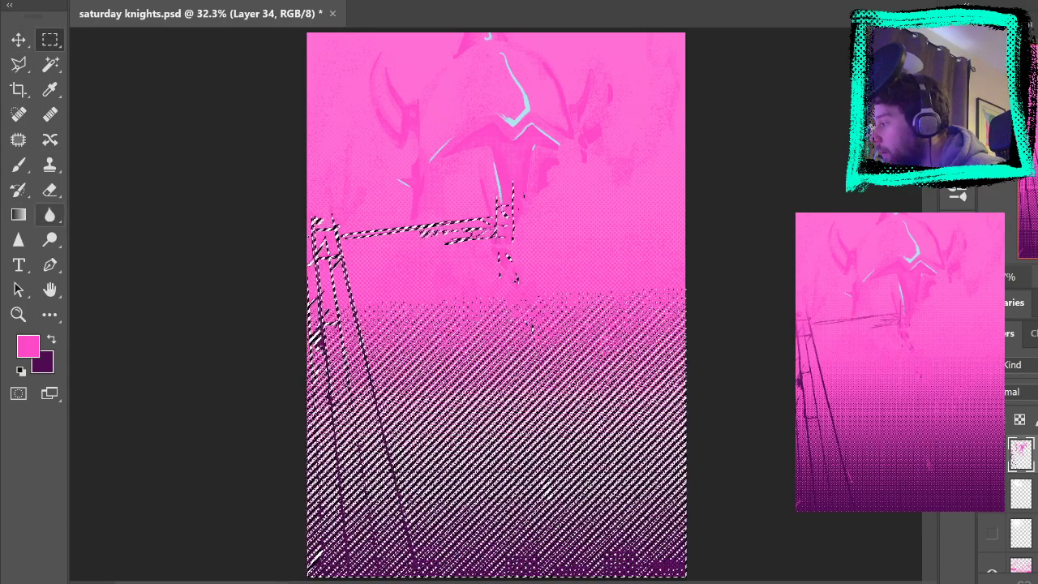
Apply a long pink gradient from the helmet's level down to mid-canvas over the selected purple areas, and deselect
click(18, 215)
drag(365, 138, 420, 381)
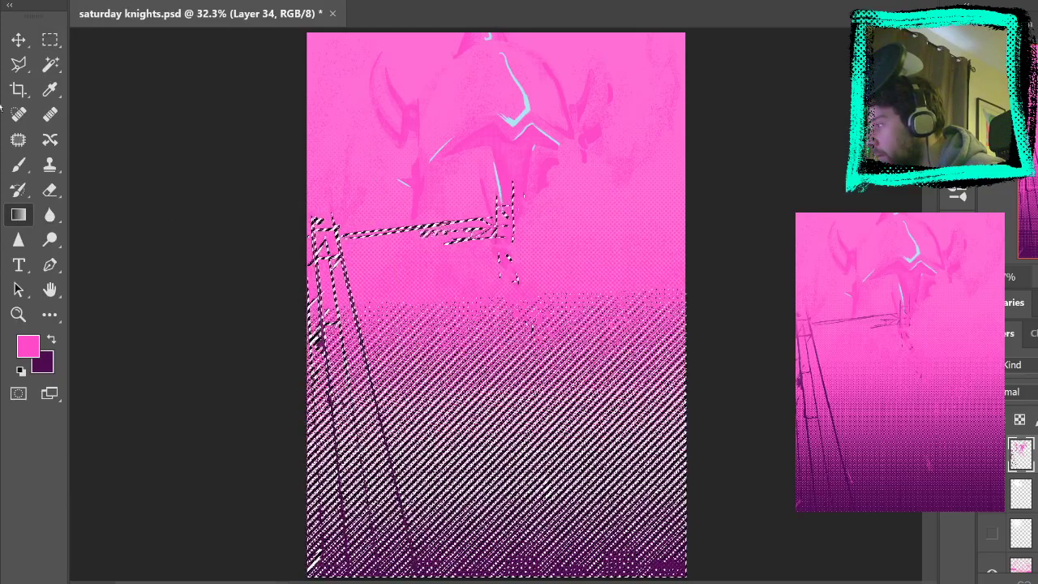
click(50, 40)
click(164, 217)
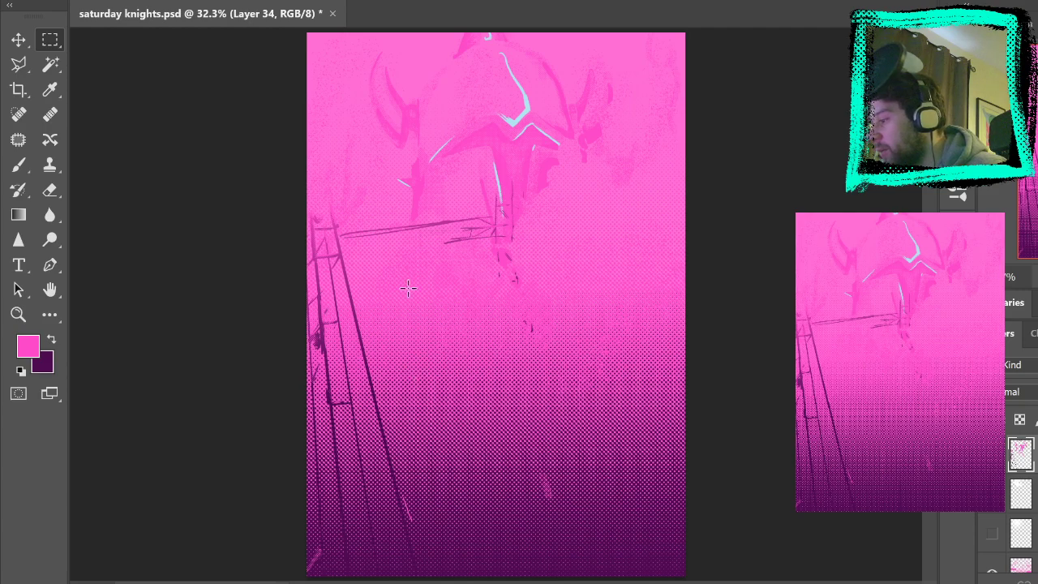
Show the helmet highlight, spotlight beam and white glow layers over the pink background again
scroll(1022, 503, up, 2)
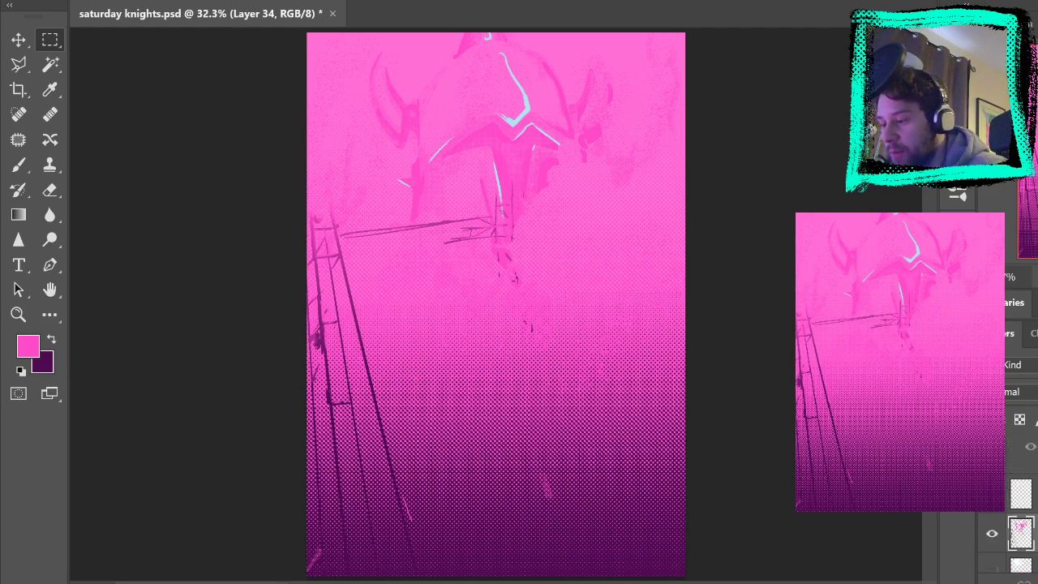
click(992, 570)
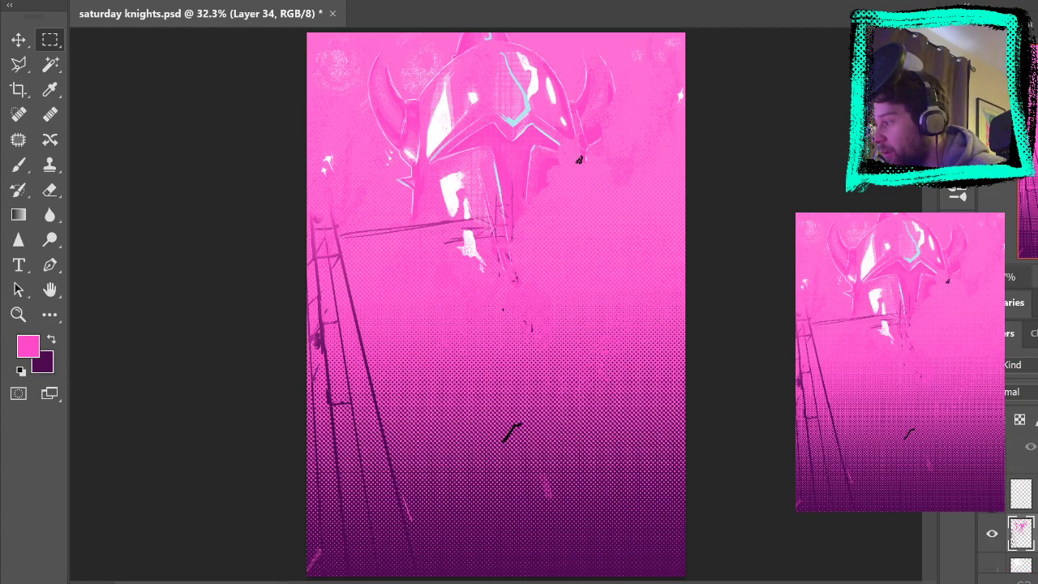
scroll(1022, 503, up, 2)
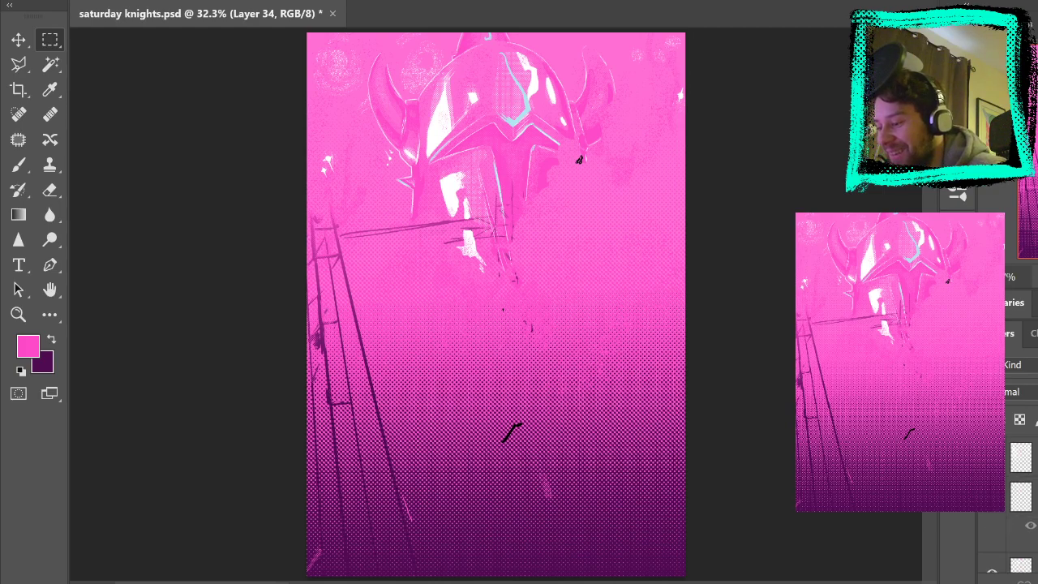
click(996, 507)
scroll(997, 509, up, 2)
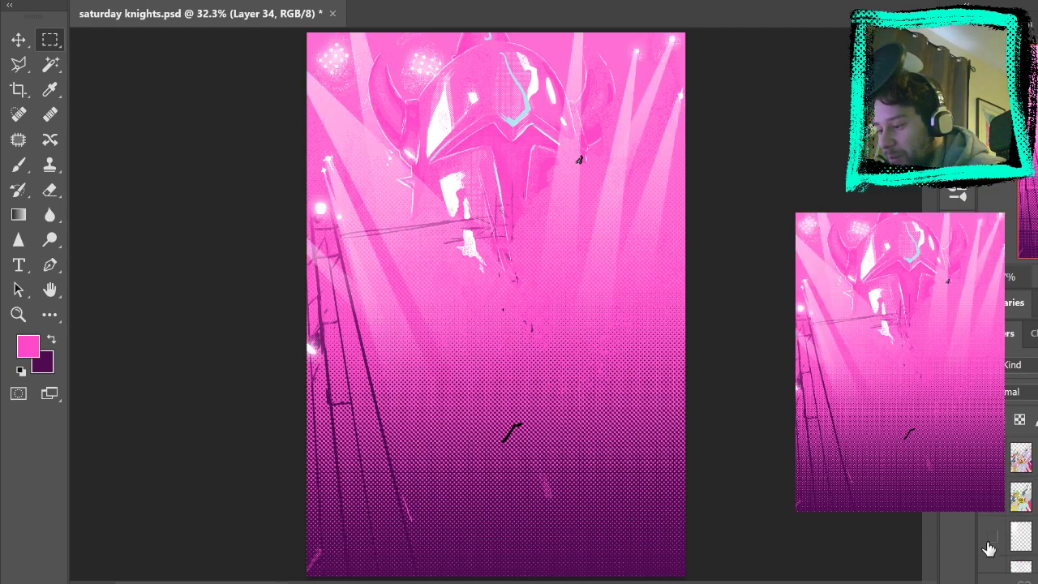
click(990, 545)
click(991, 542)
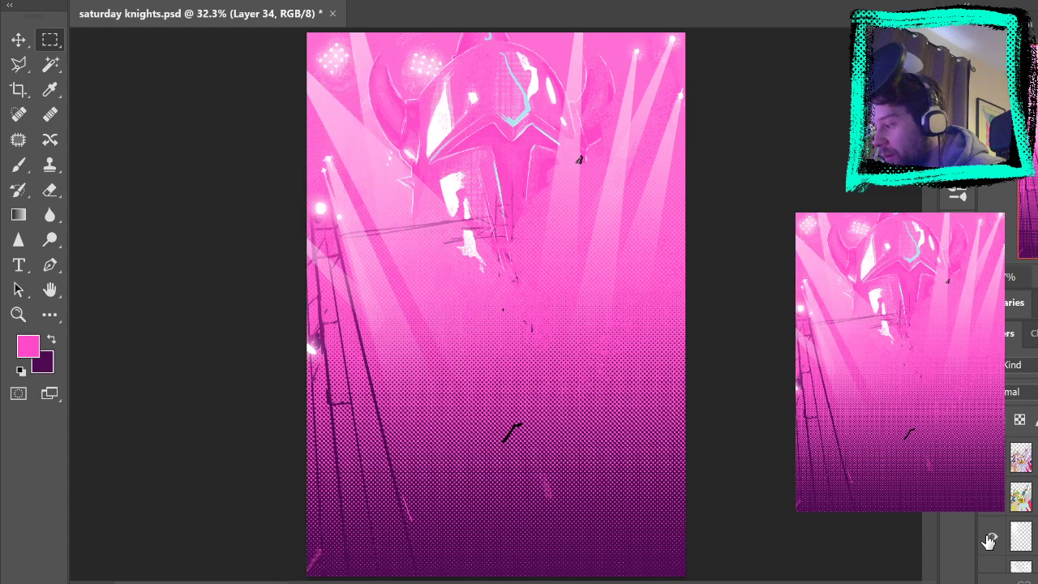
click(991, 542)
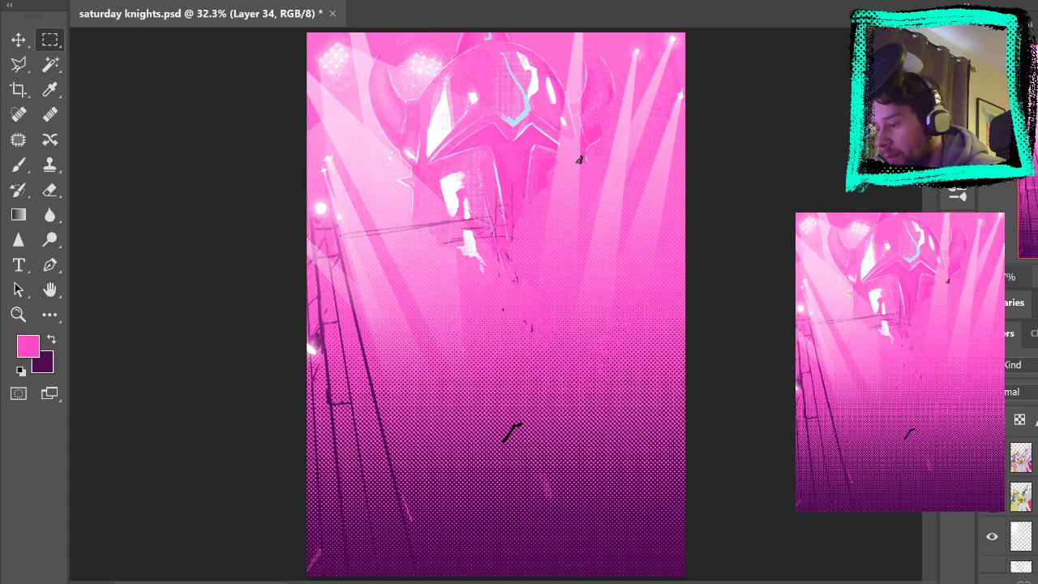
Show the character colour, shading and black line art layers again to restore the full illustration
click(991, 500)
click(991, 460)
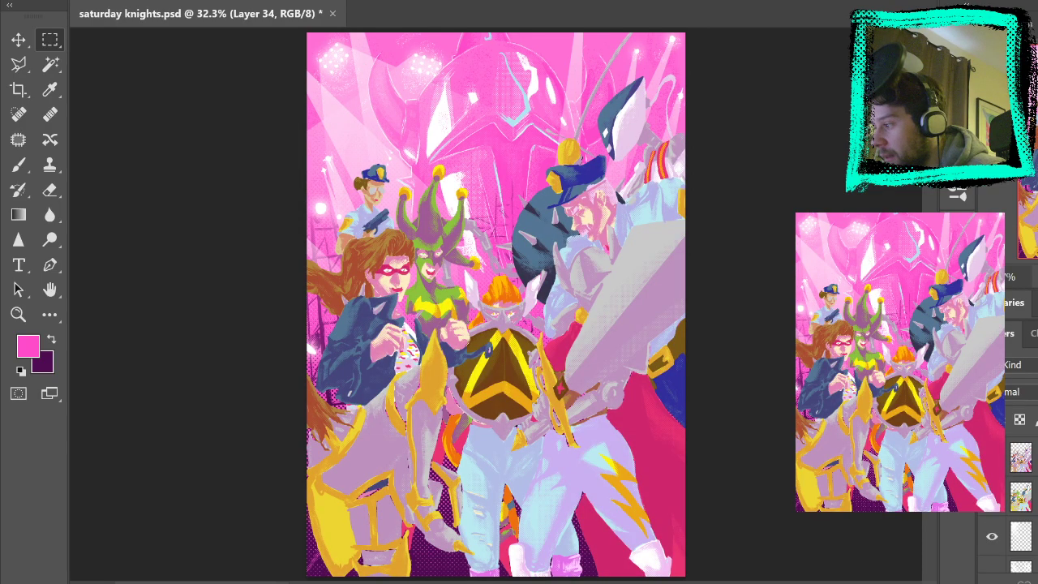
scroll(991, 460, up, 2)
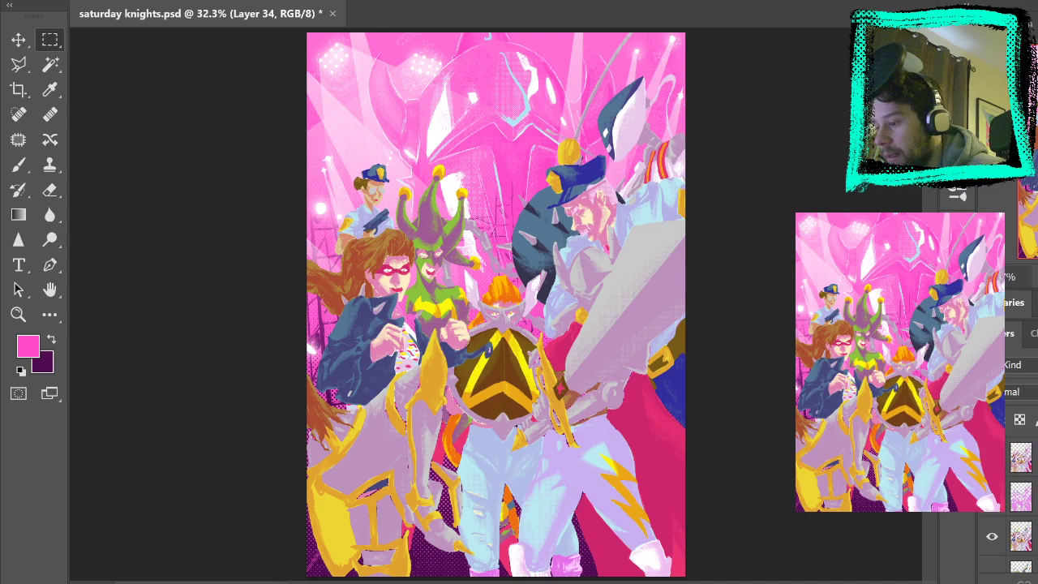
click(991, 514)
click(991, 513)
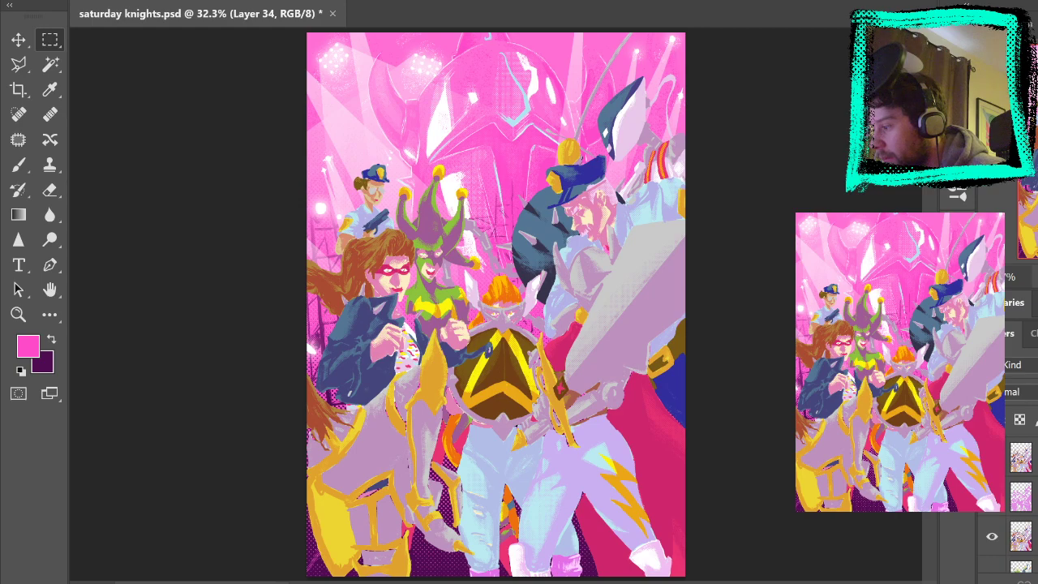
scroll(992, 519, up, 2)
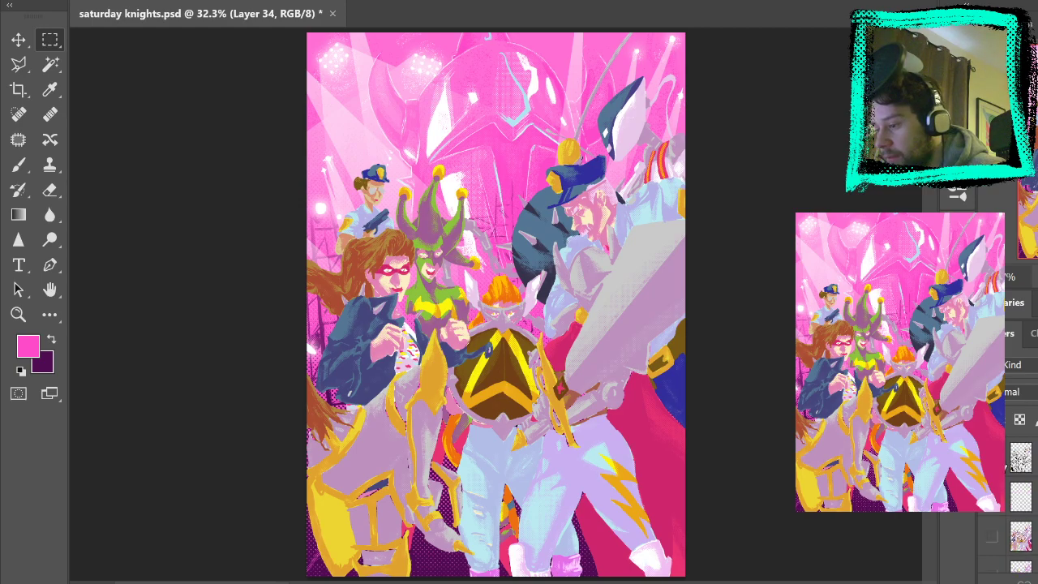
click(991, 458)
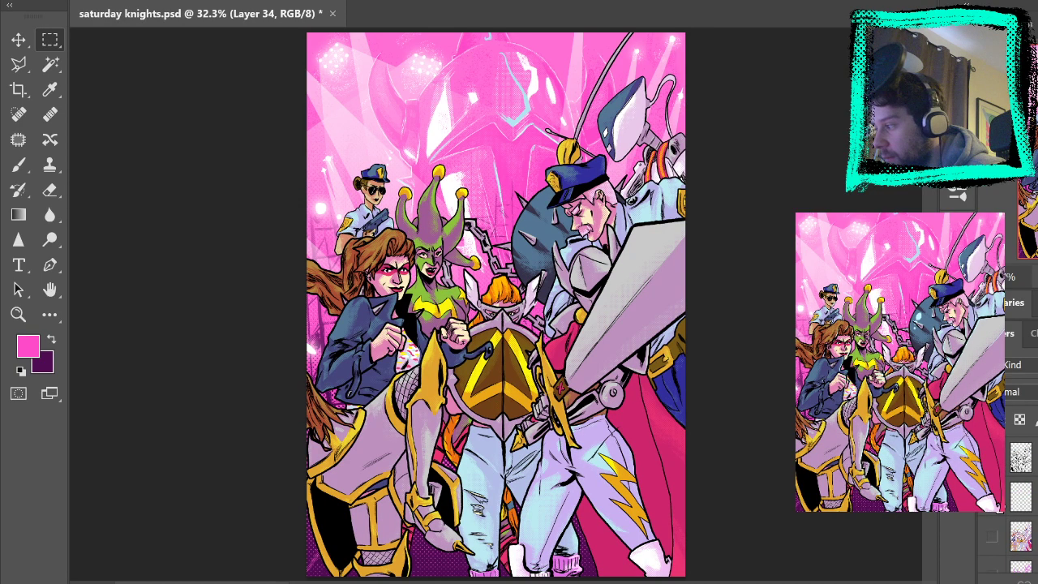
scroll(992, 511, down, 1)
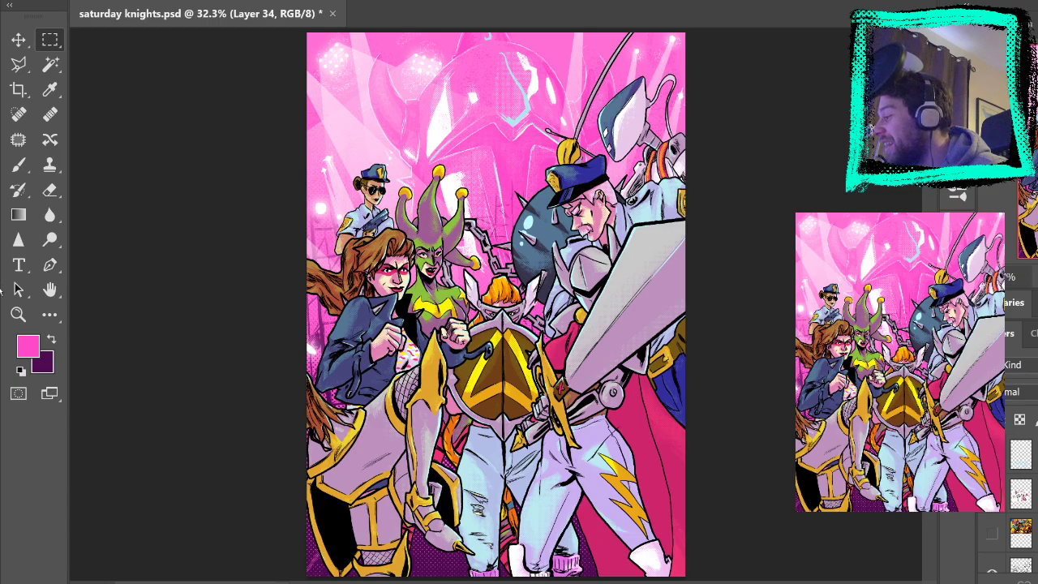
Toggle the background light layers to identify the glowing lights, and make Layer 31 the active layer
click(18, 314)
click(519, 258)
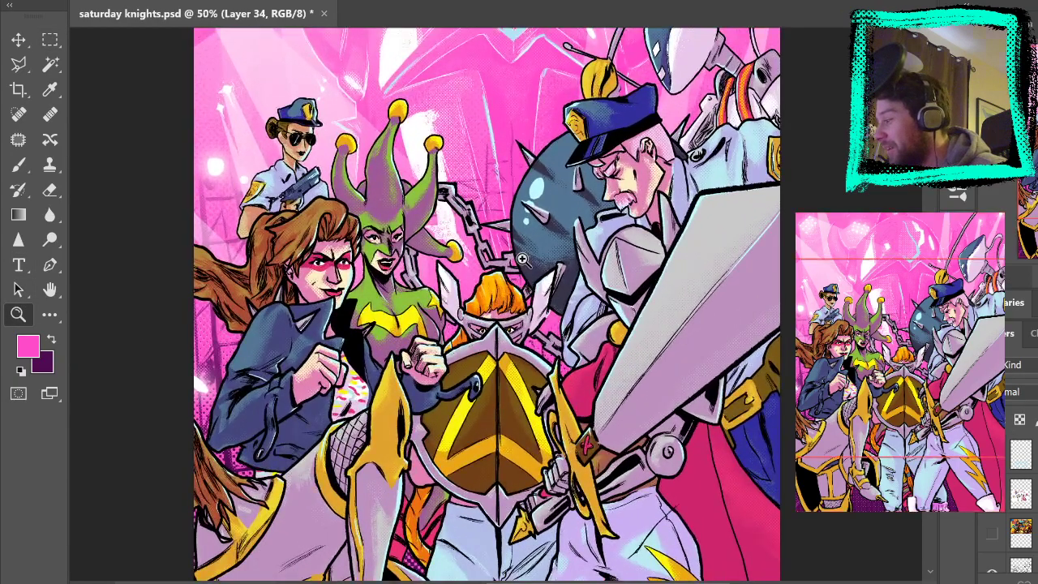
click(500, 100)
click(499, 165)
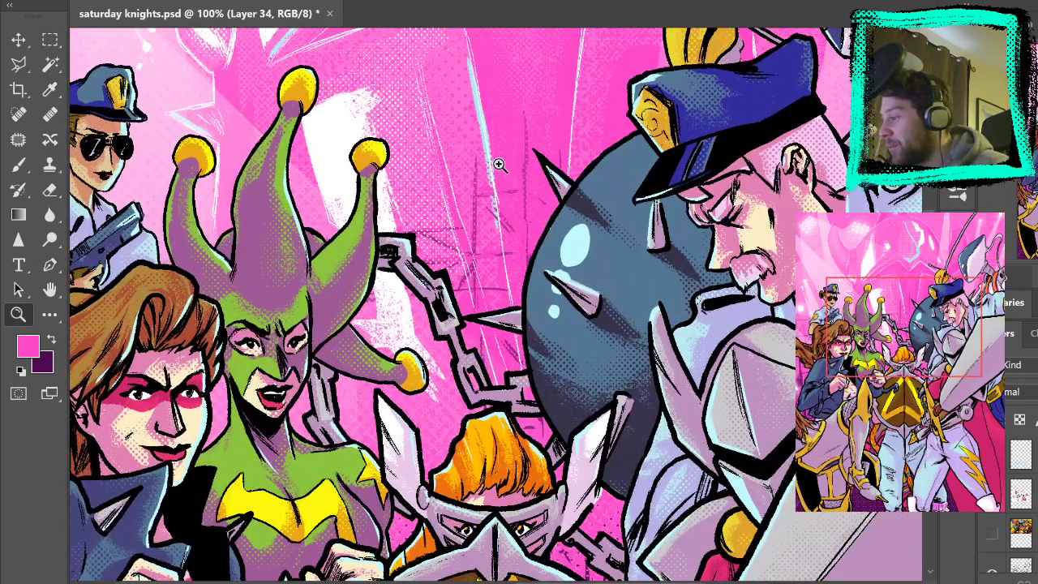
scroll(1008, 502, down, 10)
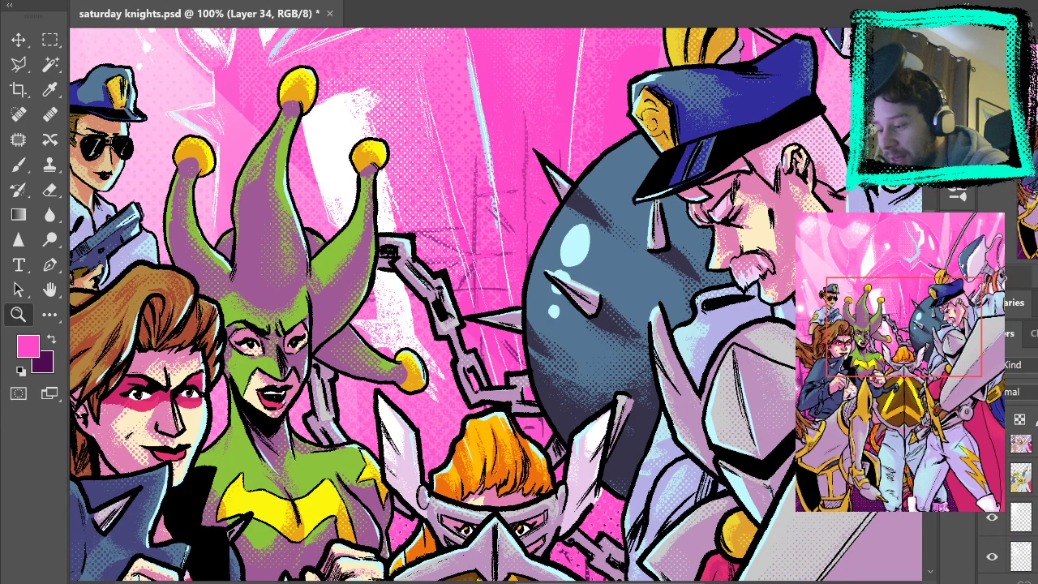
scroll(995, 525, down, 2)
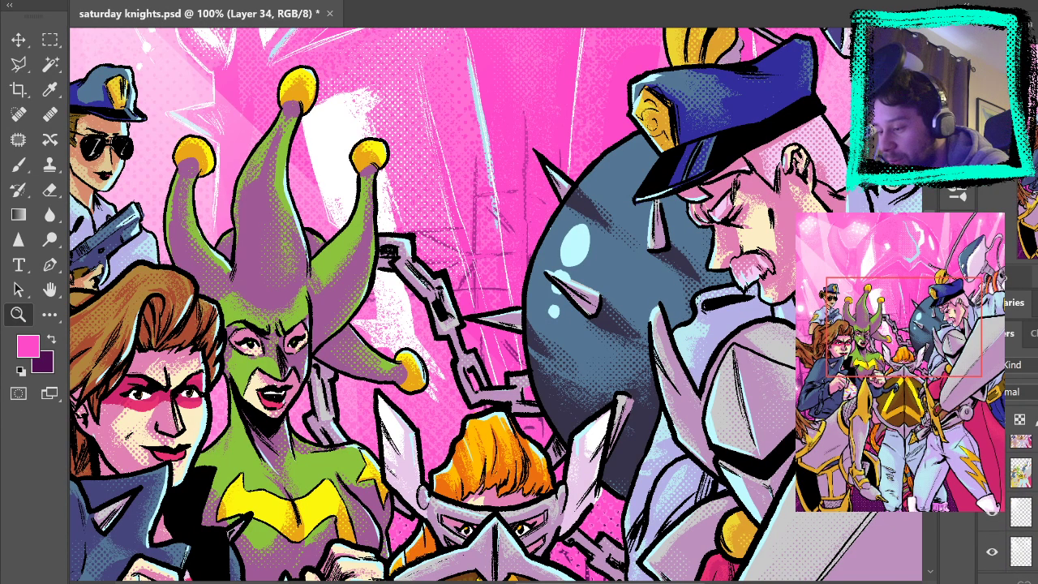
click(995, 523)
click(994, 558)
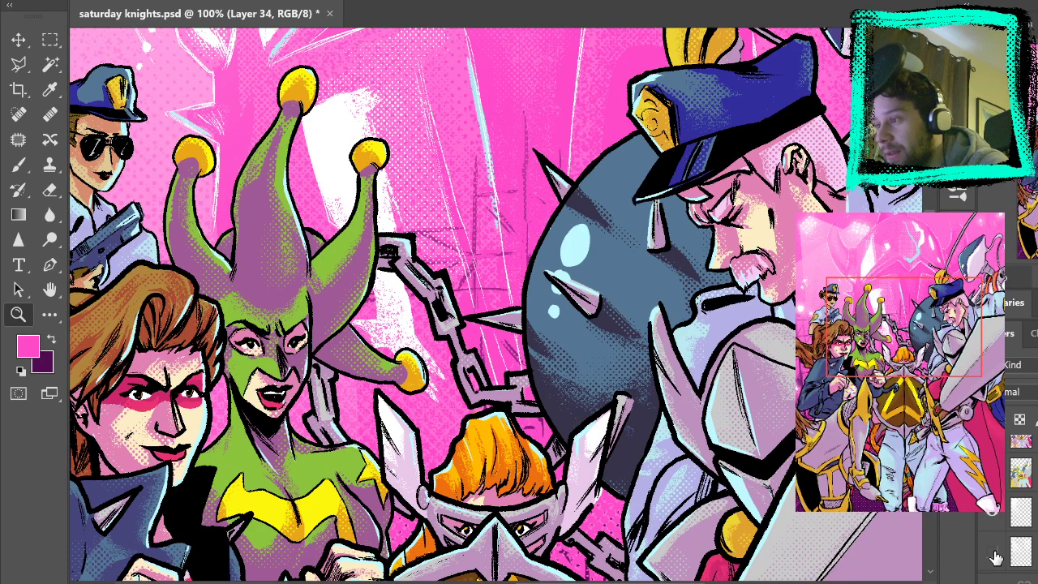
click(994, 558)
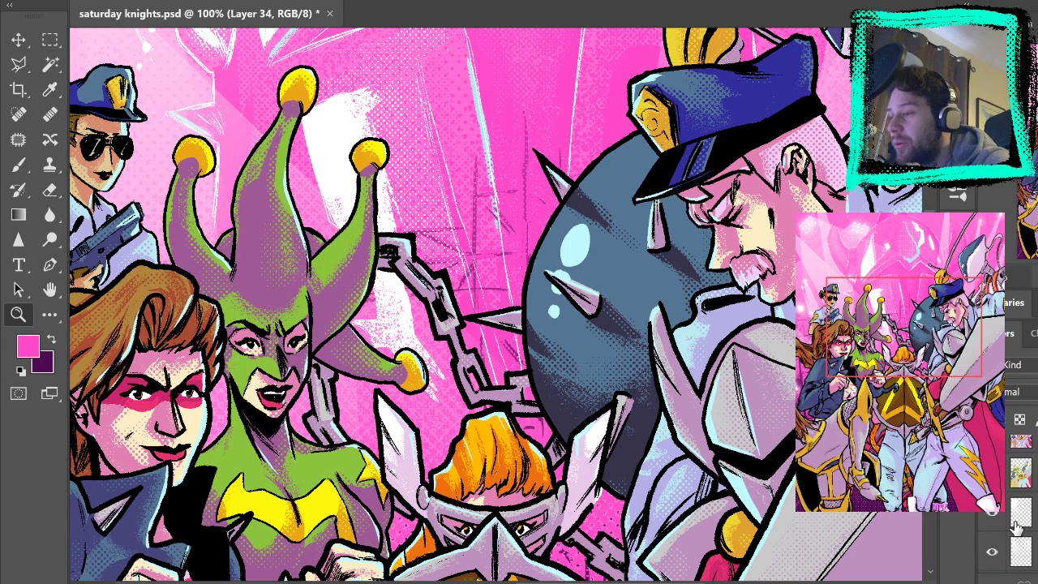
scroll(1017, 527, down, 2)
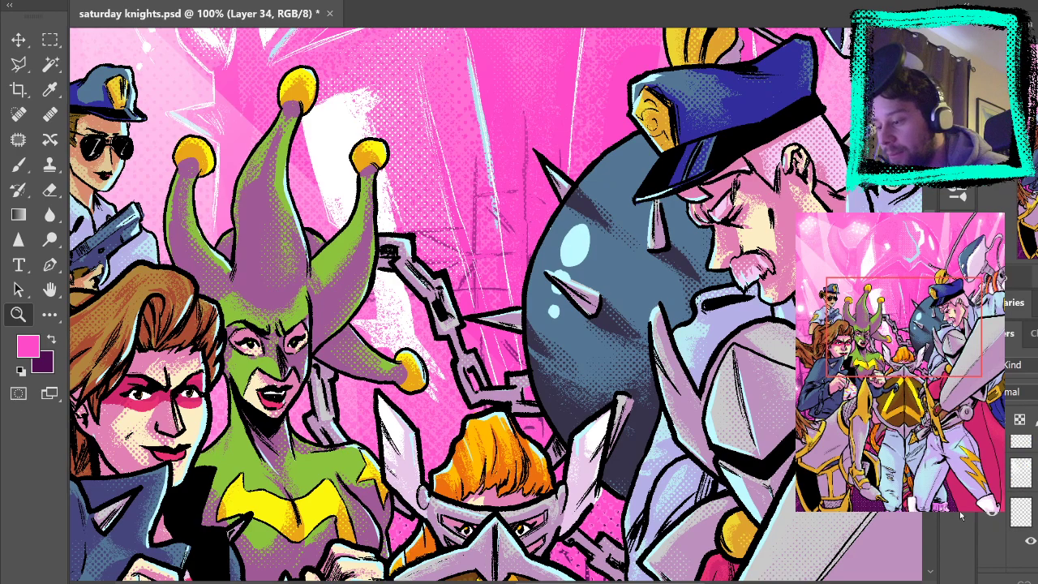
click(991, 509)
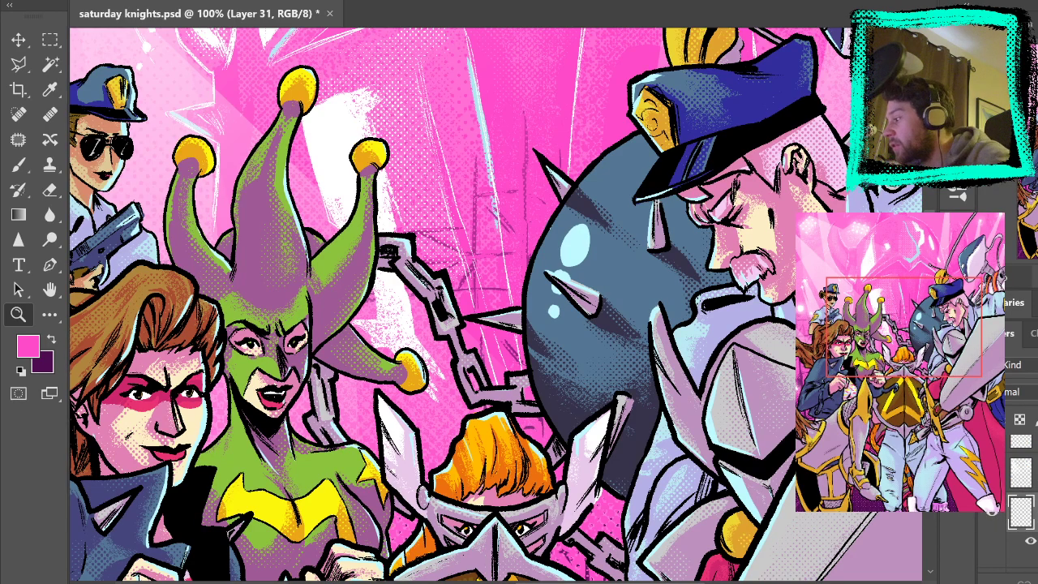
Sample white for the brush and try a glowing stroke at the top of the distant tower, undoing it
click(18, 163)
alt+click(340, 135)
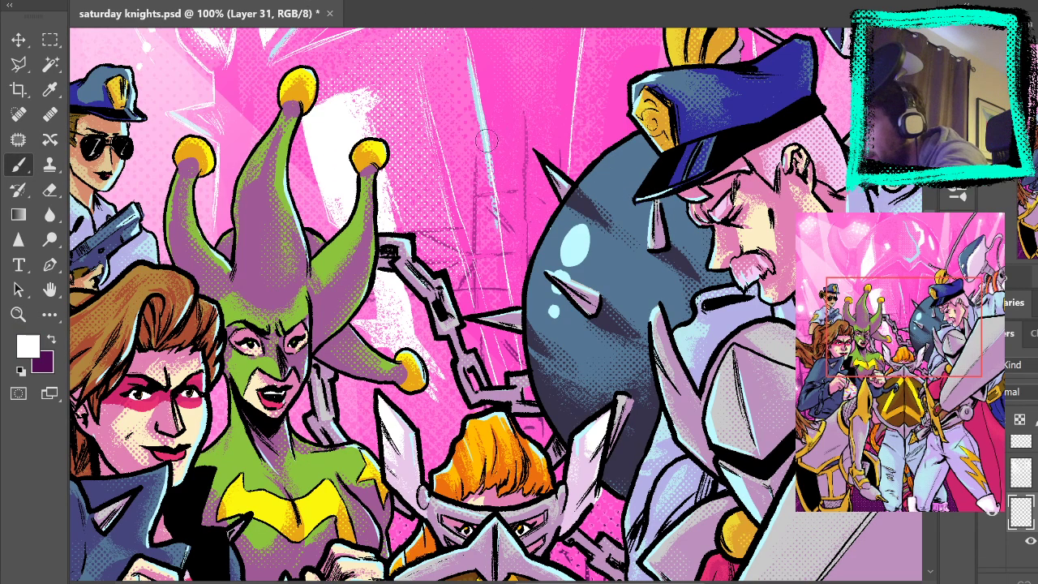
drag(487, 132, 496, 147)
key(ctrl+z)
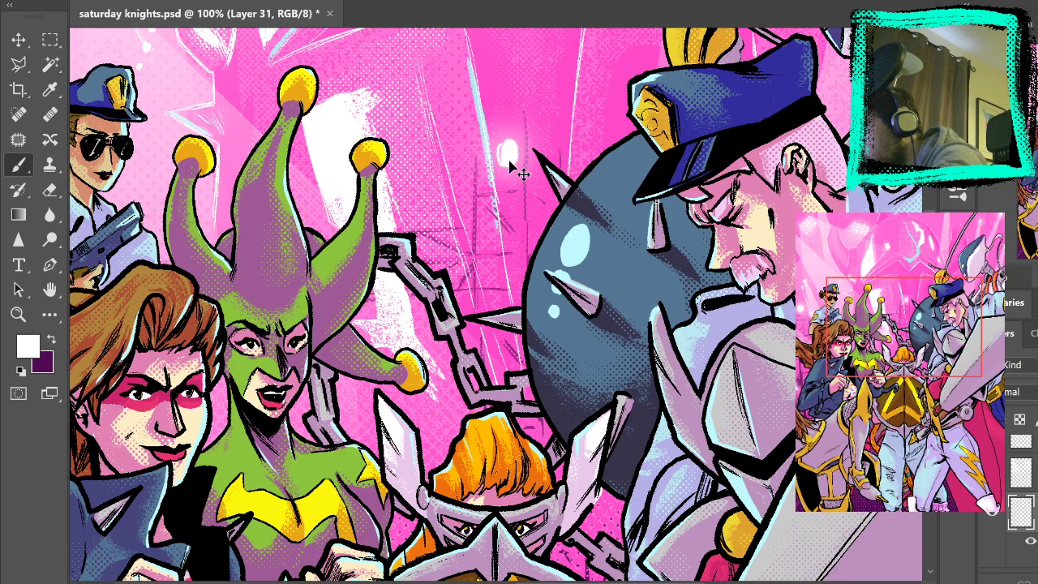
Paint a cluster of small glowing white floodlights atop the distant tower between the jester and the spiked ball
click(505, 131)
click(520, 134)
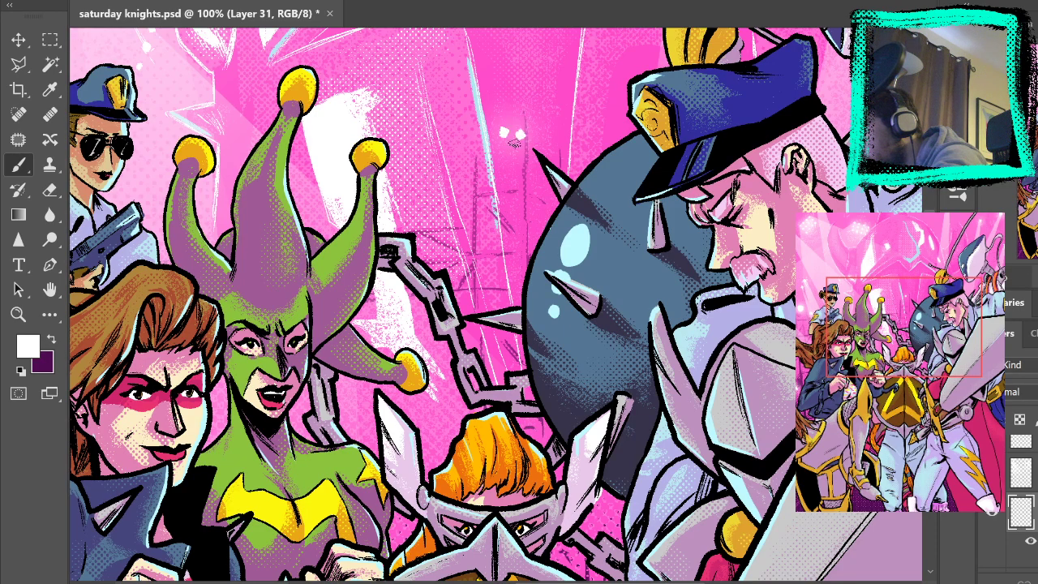
click(503, 151)
click(520, 154)
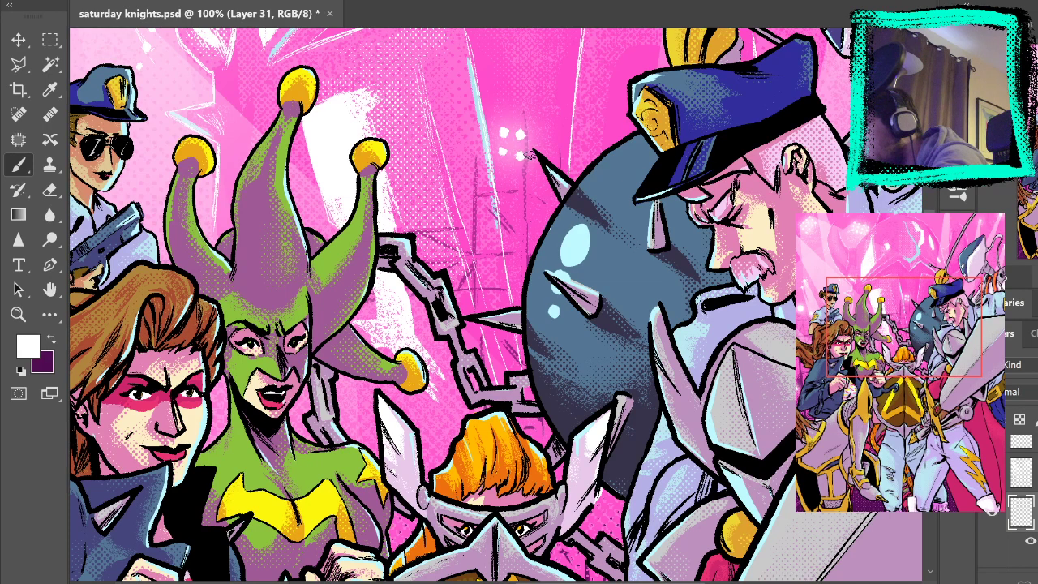
click(535, 159)
click(537, 140)
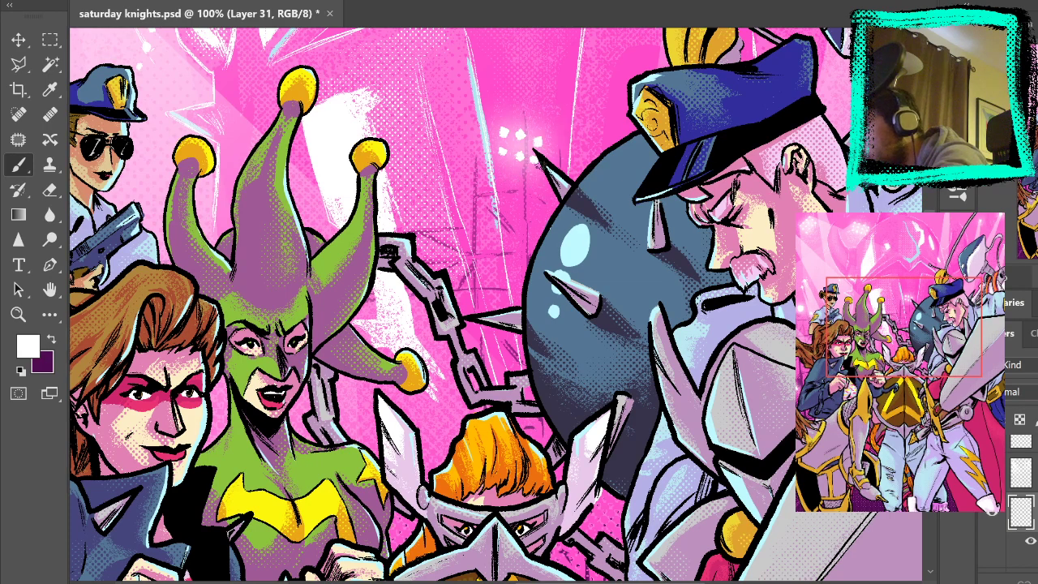
click(509, 120)
click(531, 119)
click(545, 126)
click(552, 140)
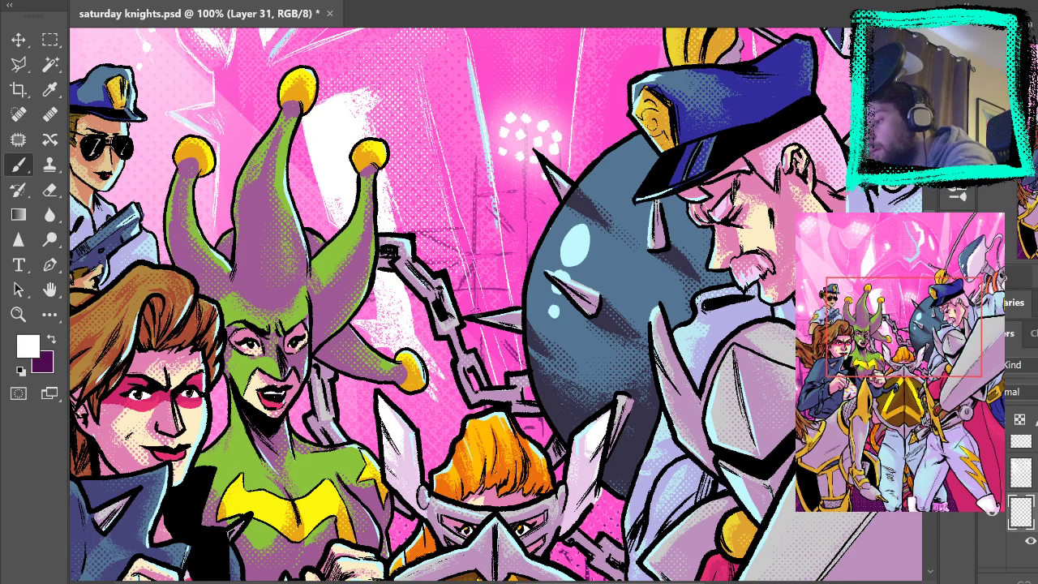
Add single glowing white lights beside the chain and just above the orange-haired knight's helmet
click(466, 281)
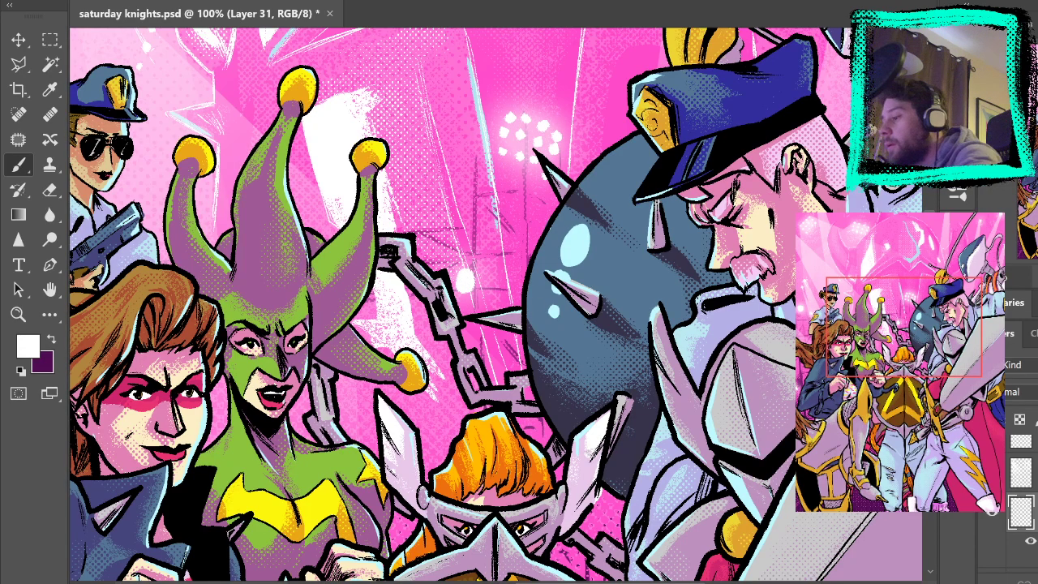
click(447, 430)
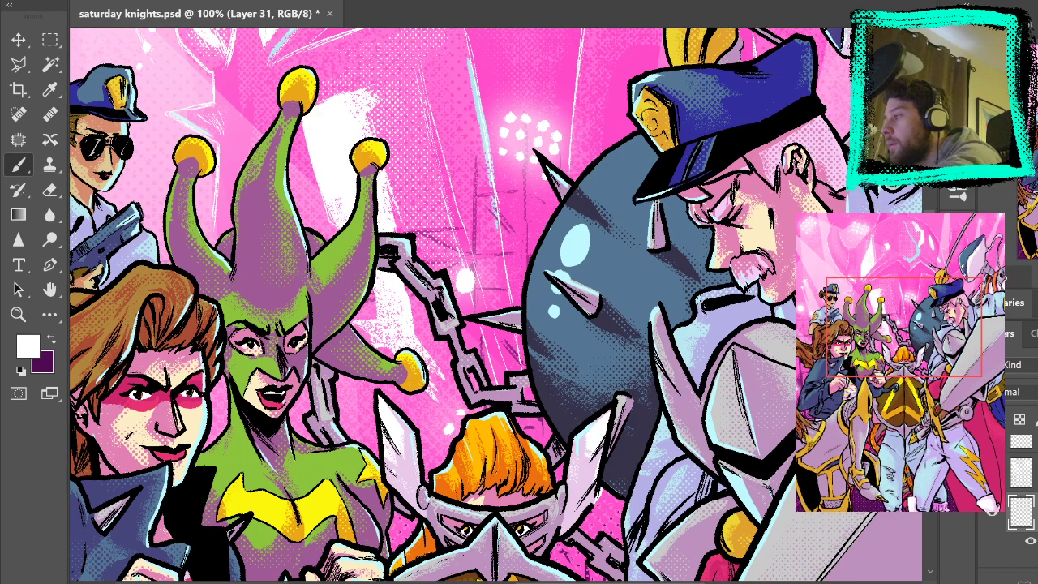
key(ctrl+0)
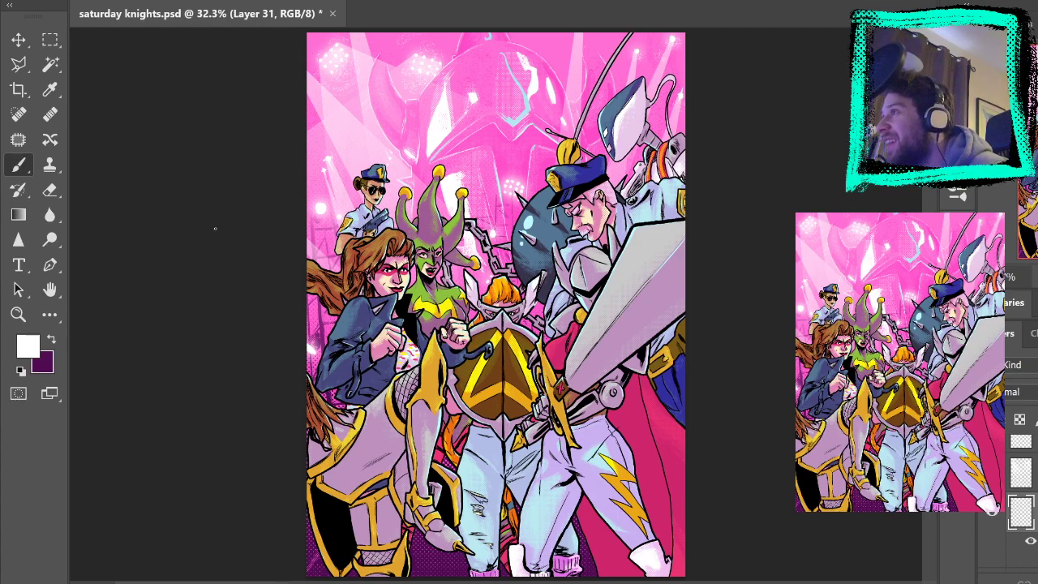
Add small glowing white lights in the dark purple background beneath the armoured hand, beside the torn jeans
click(18, 314)
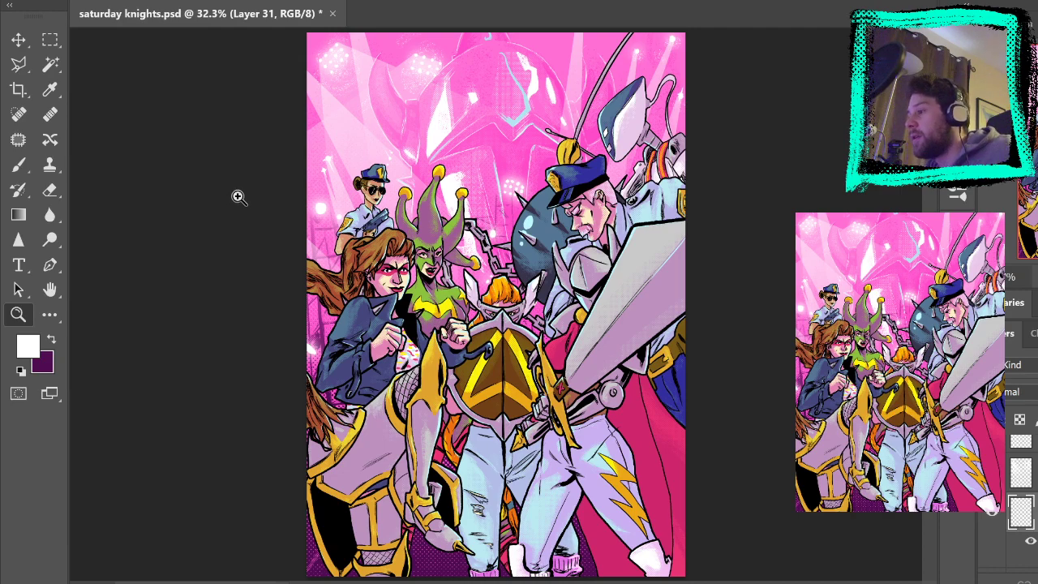
key(b)
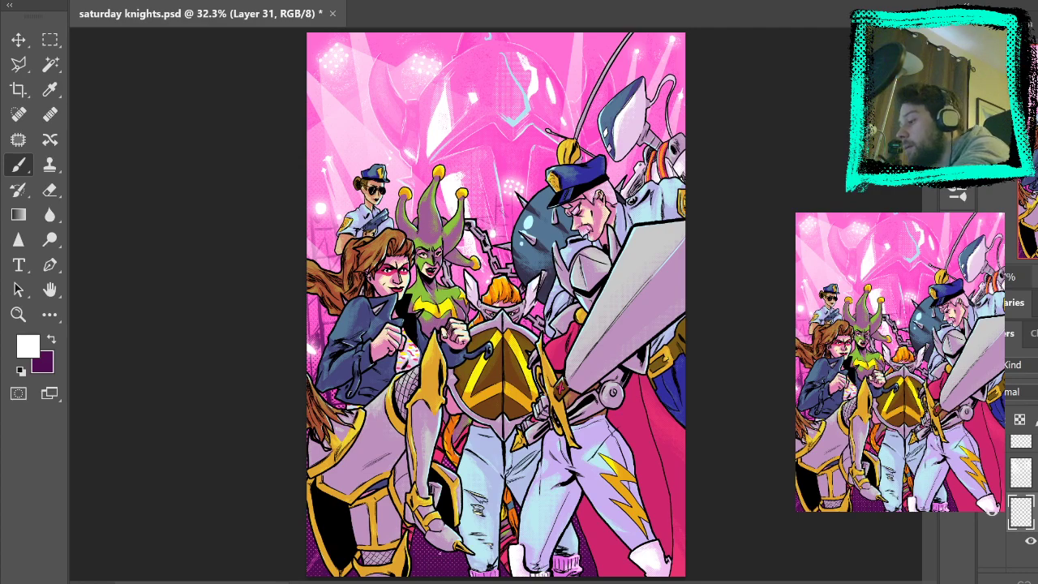
click(433, 553)
click(458, 560)
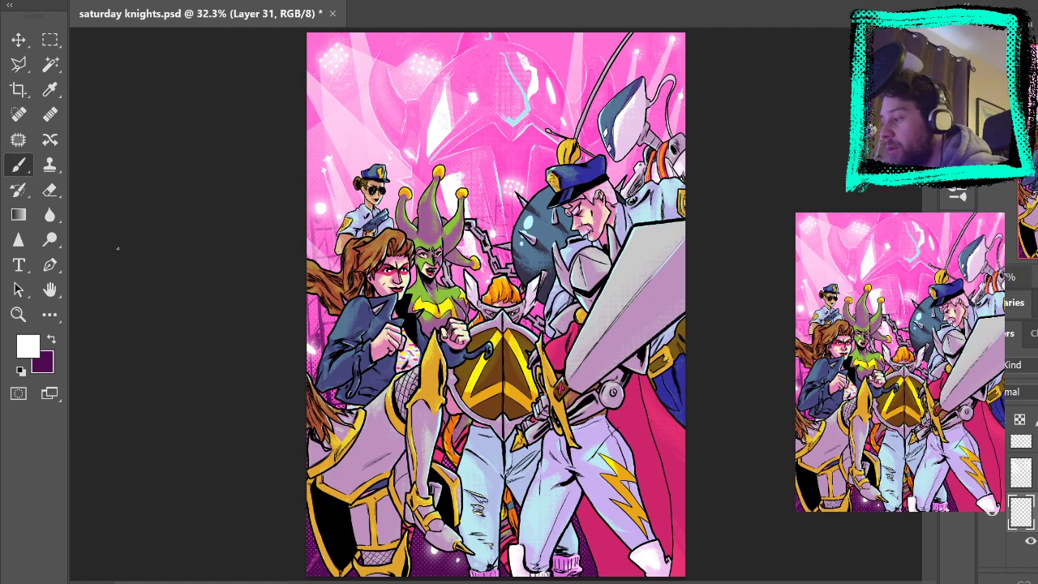
Examine the illustration close up from the giant helmet down to the characters' legs and back, checking the new lights
click(19, 315)
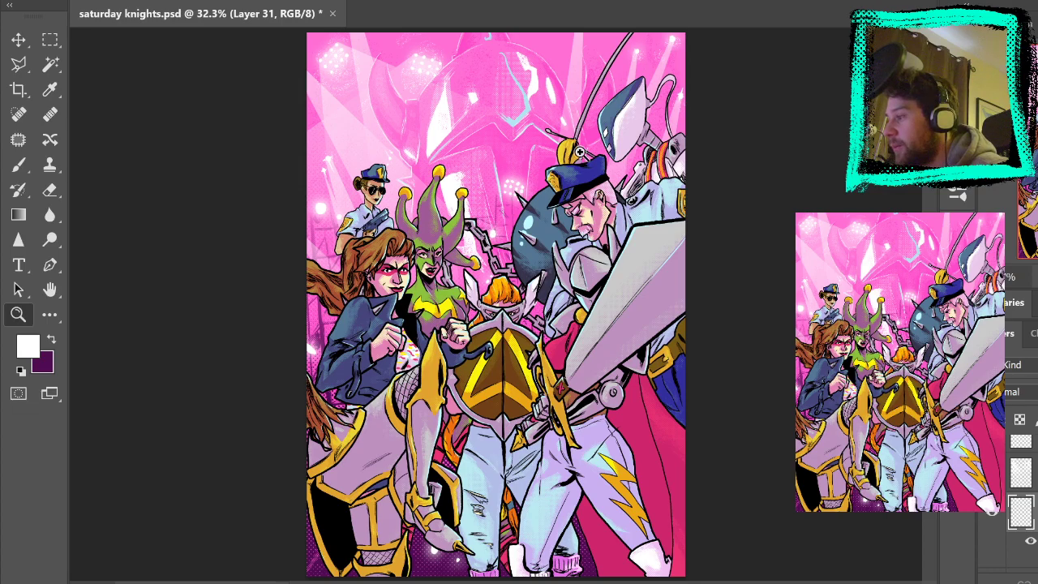
click(483, 187)
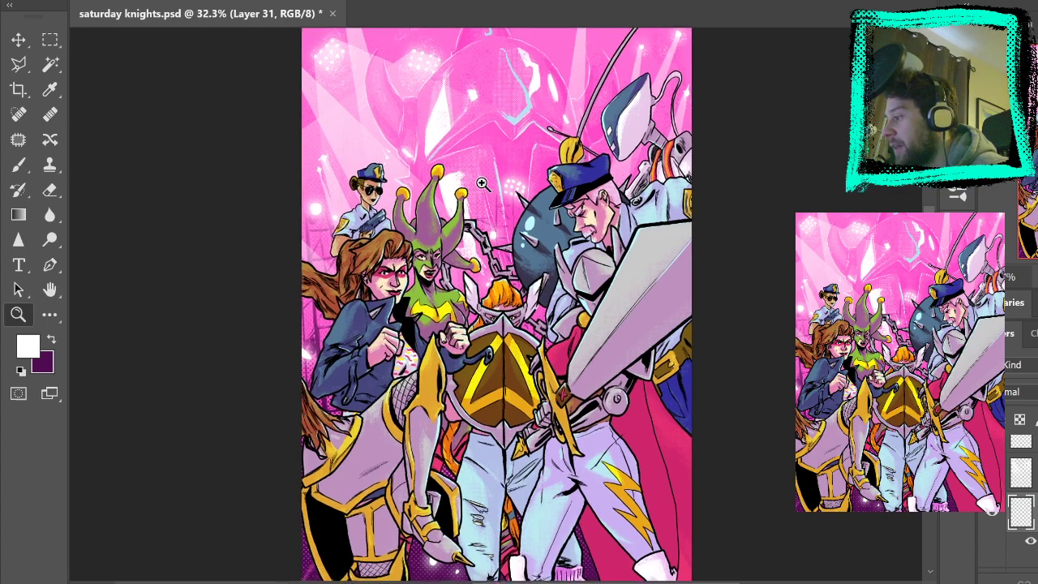
click(554, 211)
click(534, 209)
scroll(285, 243, up, 2)
scroll(285, 243, up, 4)
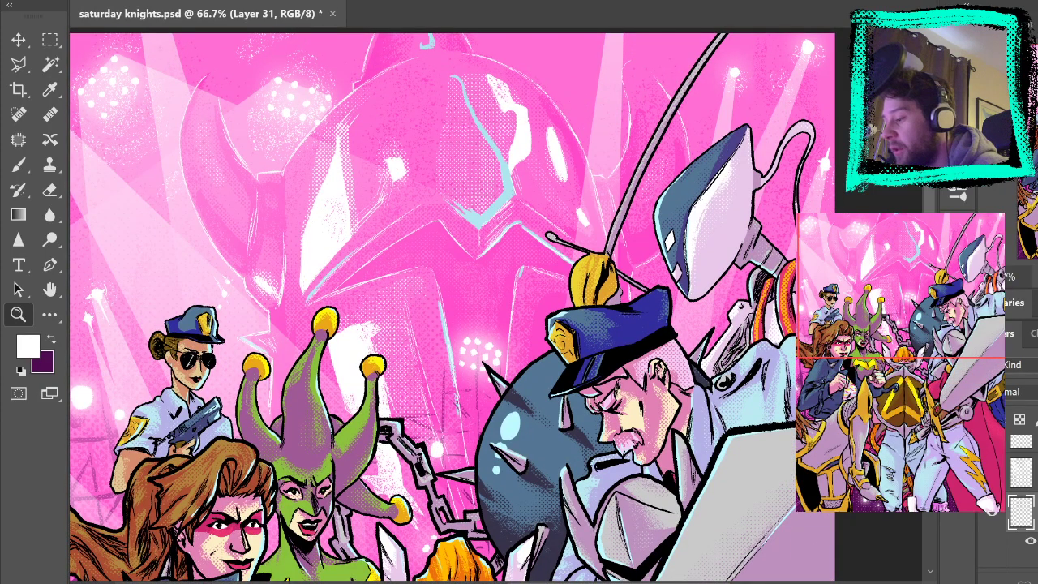
scroll(452, 306, right, 2)
scroll(453, 307, left, 5)
scroll(452, 307, right, 2)
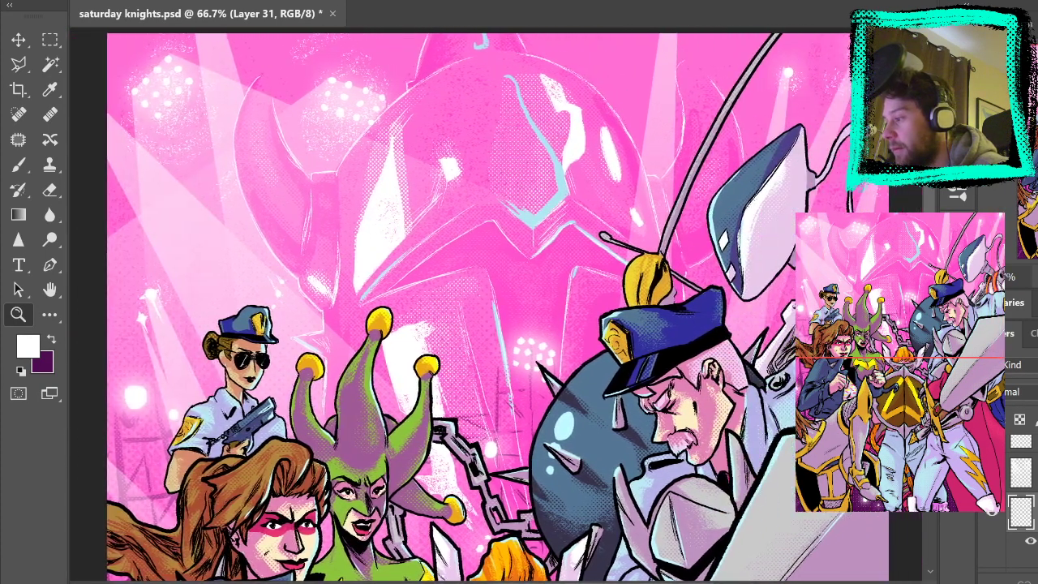
scroll(480, 327, up, 1)
scroll(481, 328, down, 4)
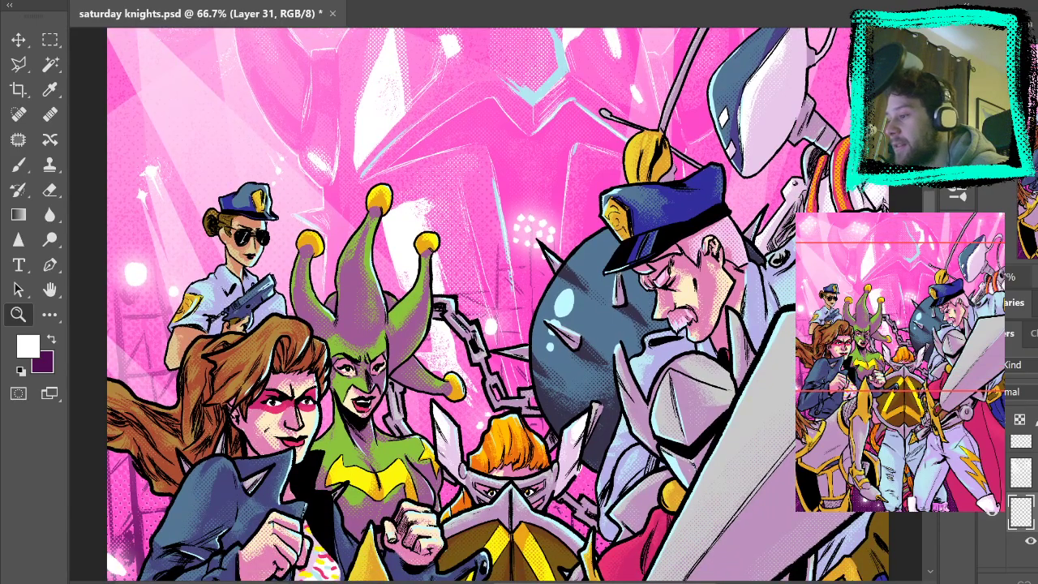
scroll(498, 304, down, 10)
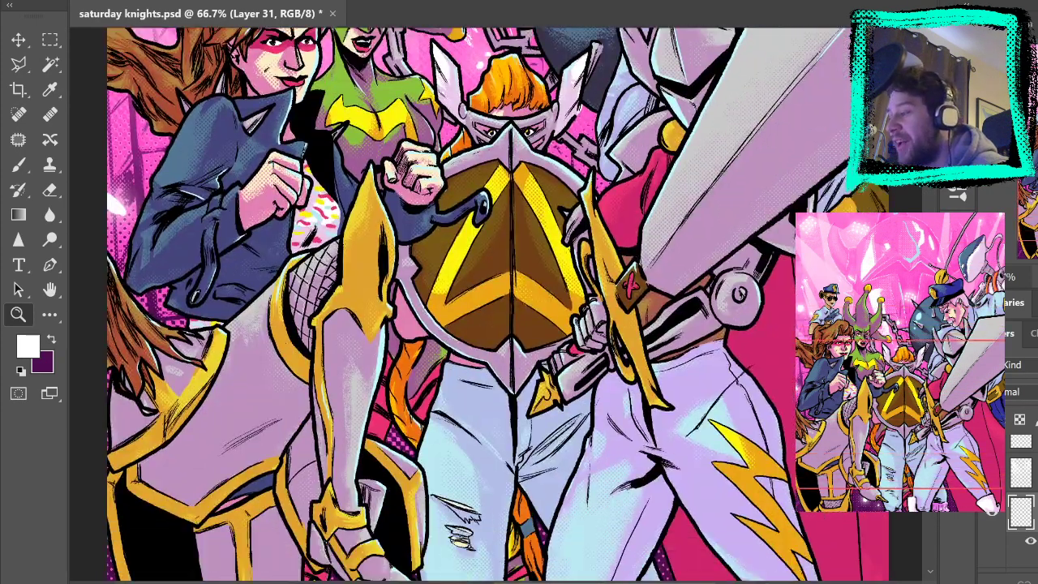
scroll(498, 304, up, 3)
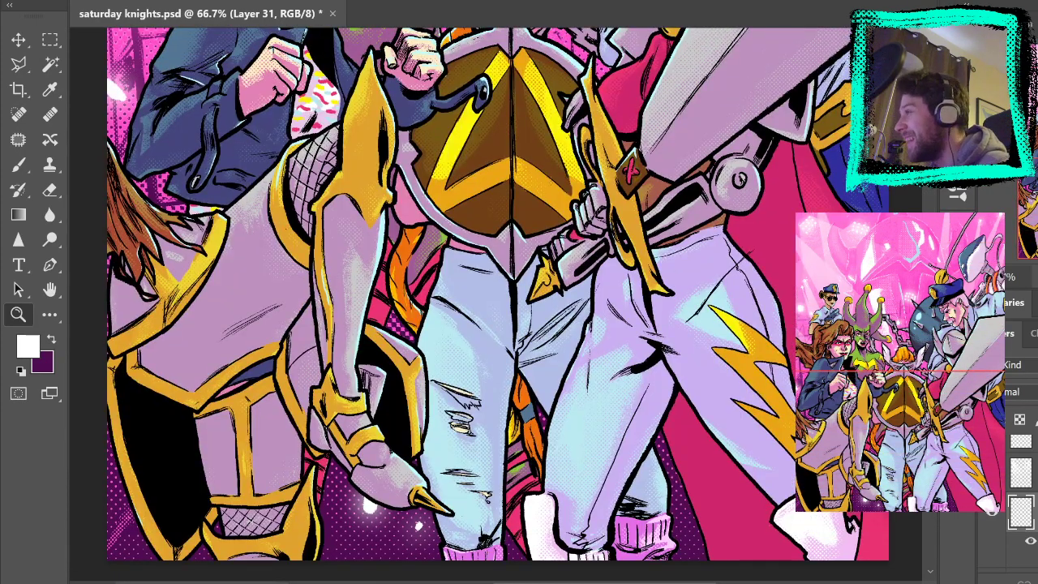
scroll(498, 305, up, 1)
scroll(498, 305, up, 15)
scroll(498, 305, down, 4)
scroll(498, 304, up, 2)
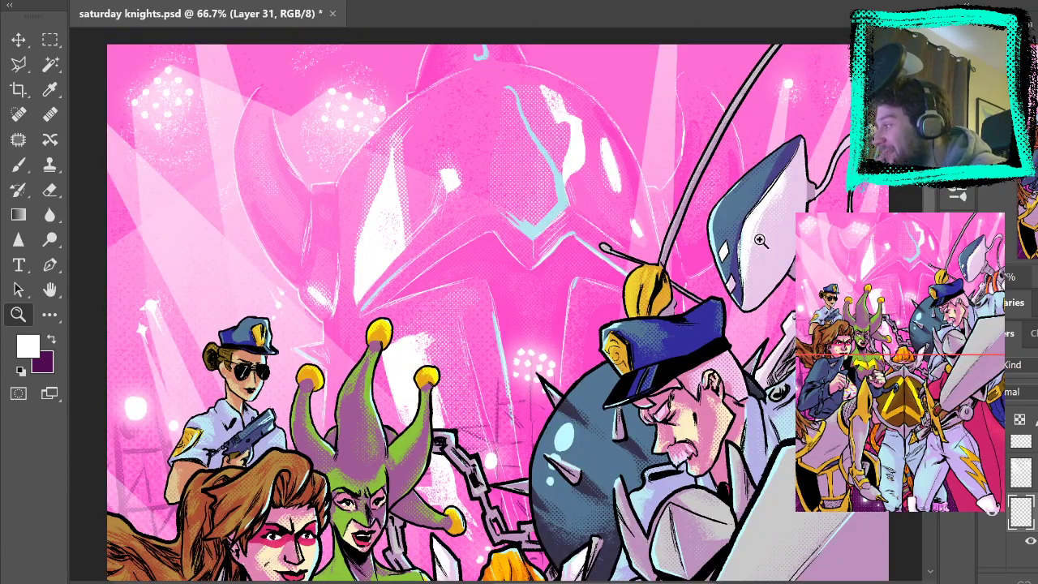
Make Layer 34 the active layer and sample the background's bright pink for the brush
scroll(1034, 481, down, 5)
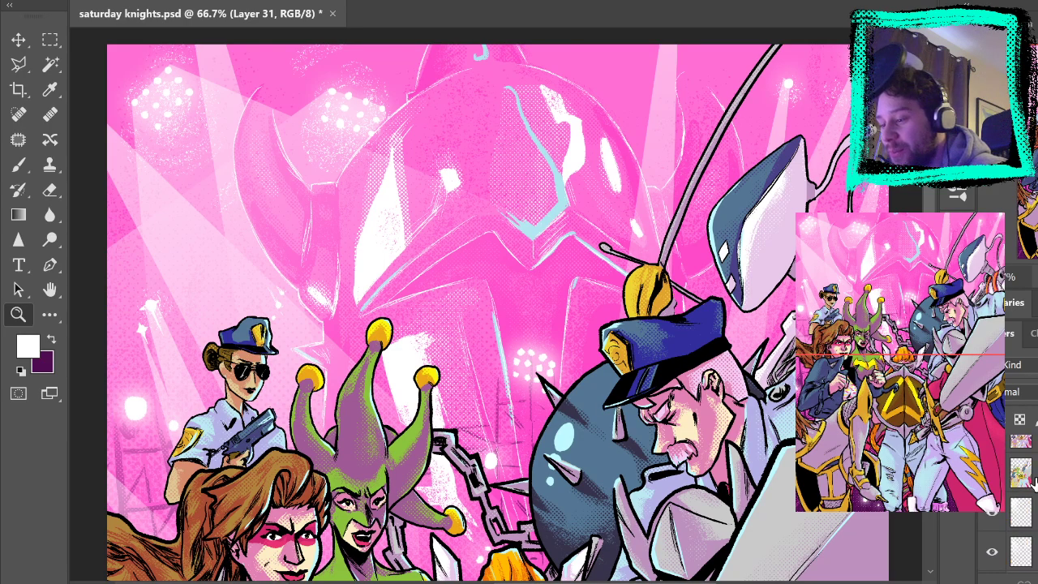
click(1021, 465)
scroll(481, 327, left, 2)
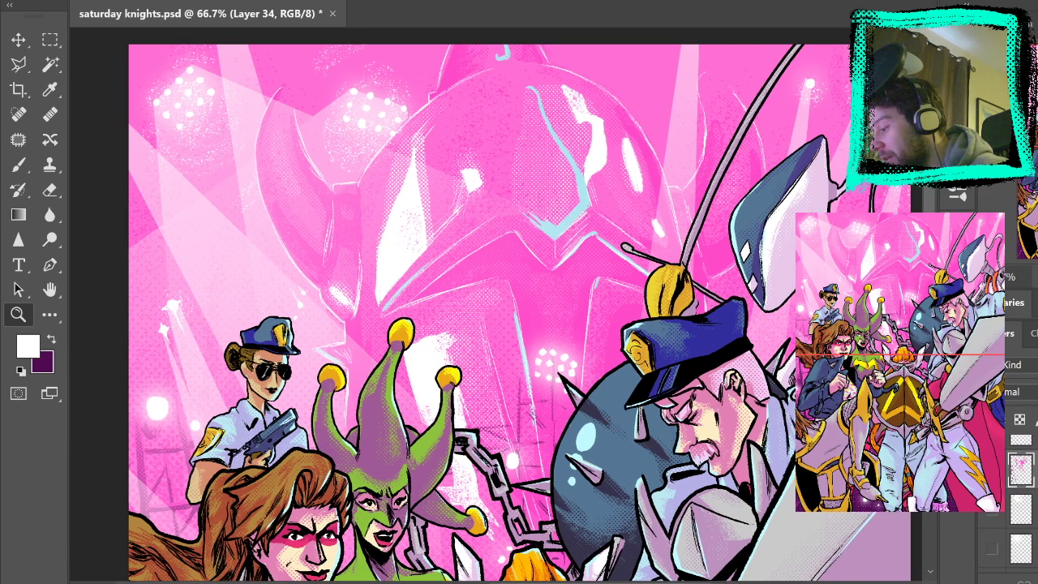
key(b)
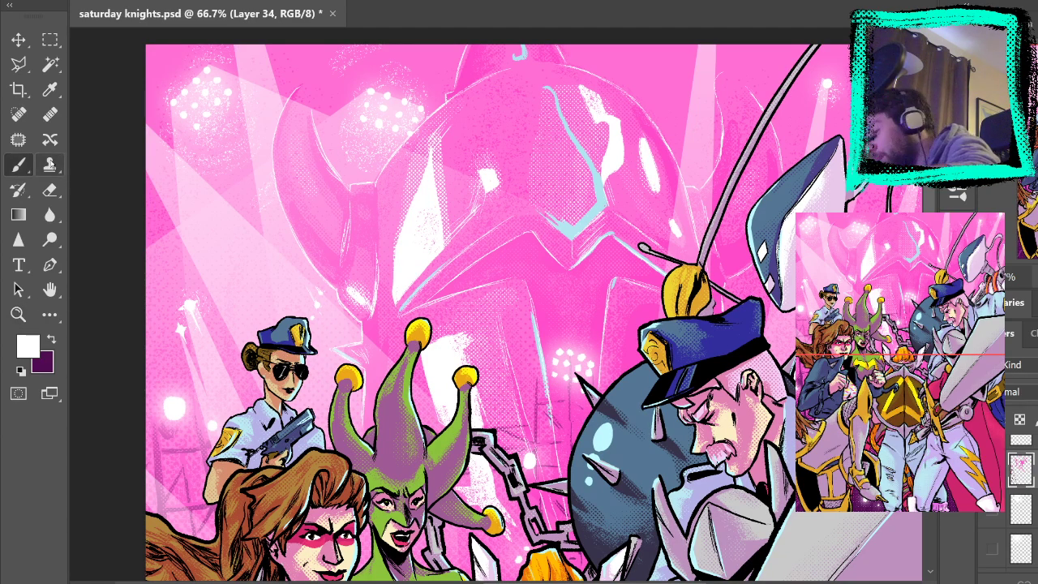
alt+click(495, 55)
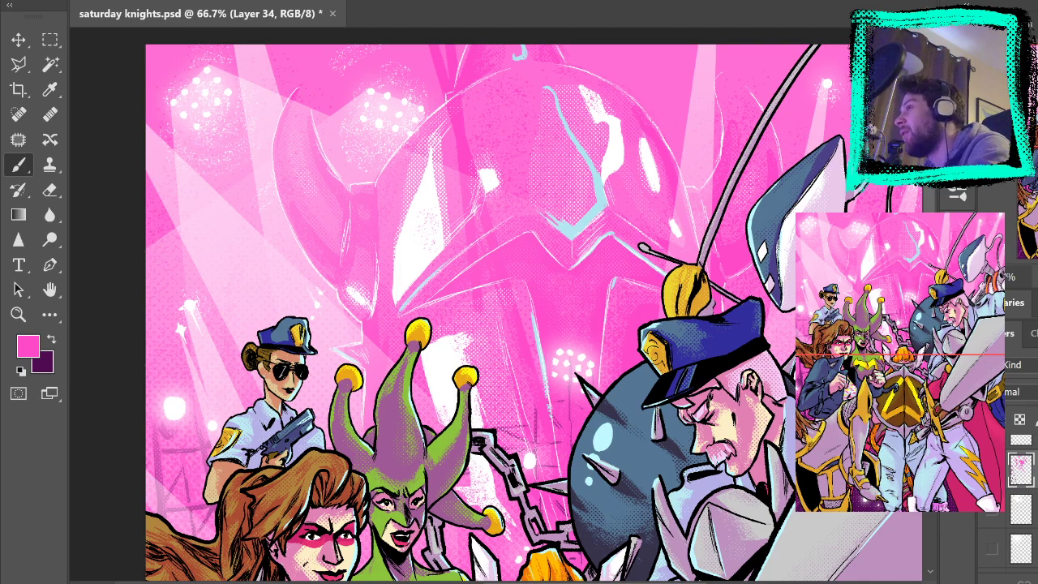
Brush mottled pink texture with a rough brush over the light beams between the floodlights, the helmet's horn and the policewoman
click(18, 315)
click(251, 244)
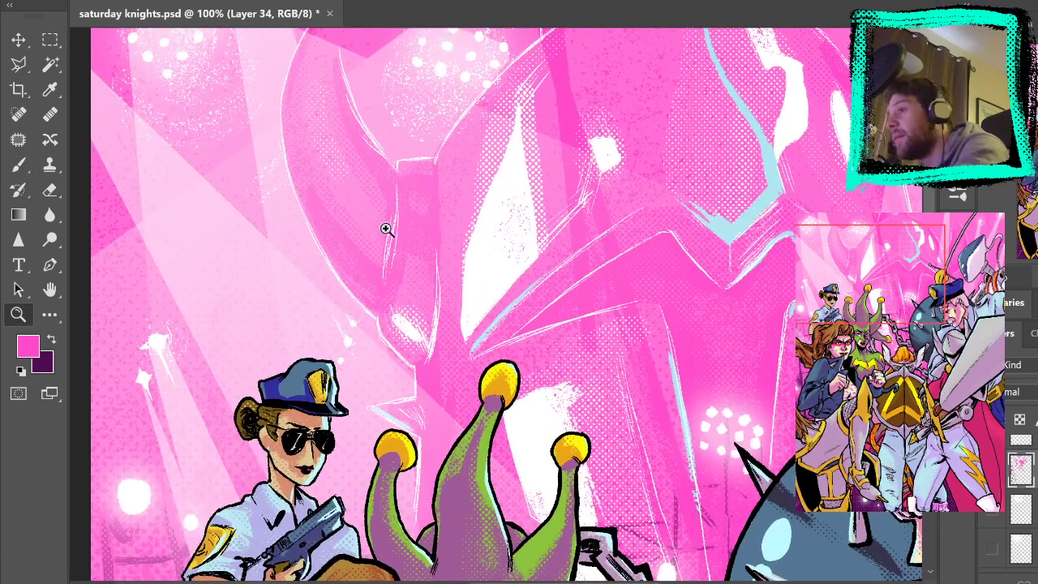
drag(396, 176, 570, 262)
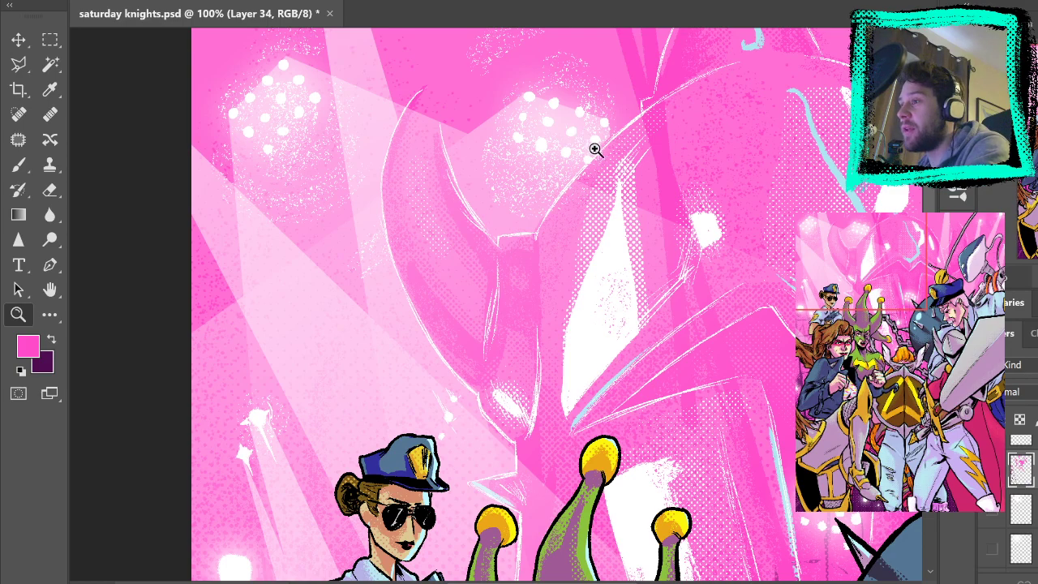
click(20, 164)
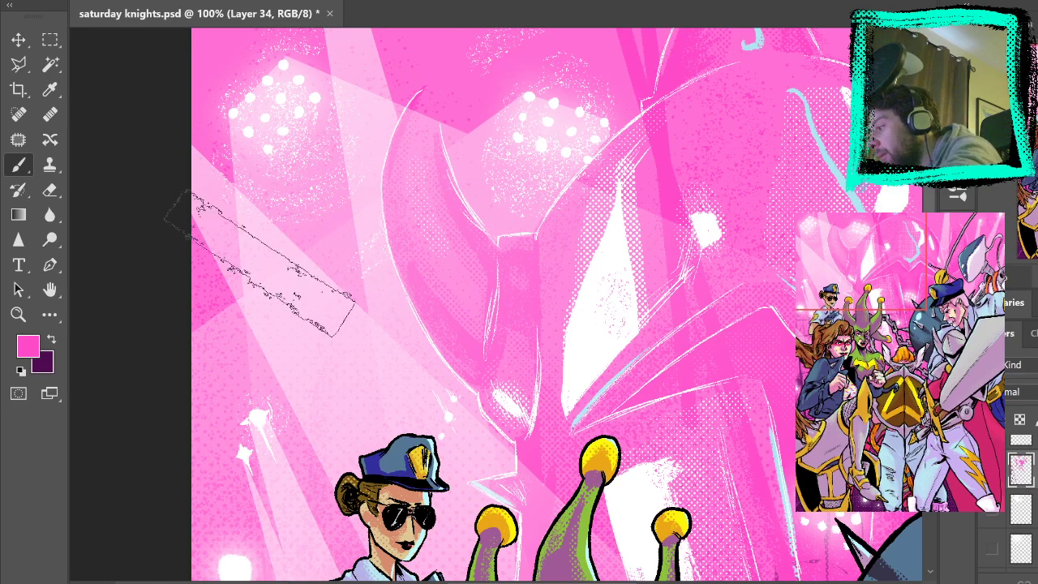
click(134, 49)
drag(236, 450, 272, 270)
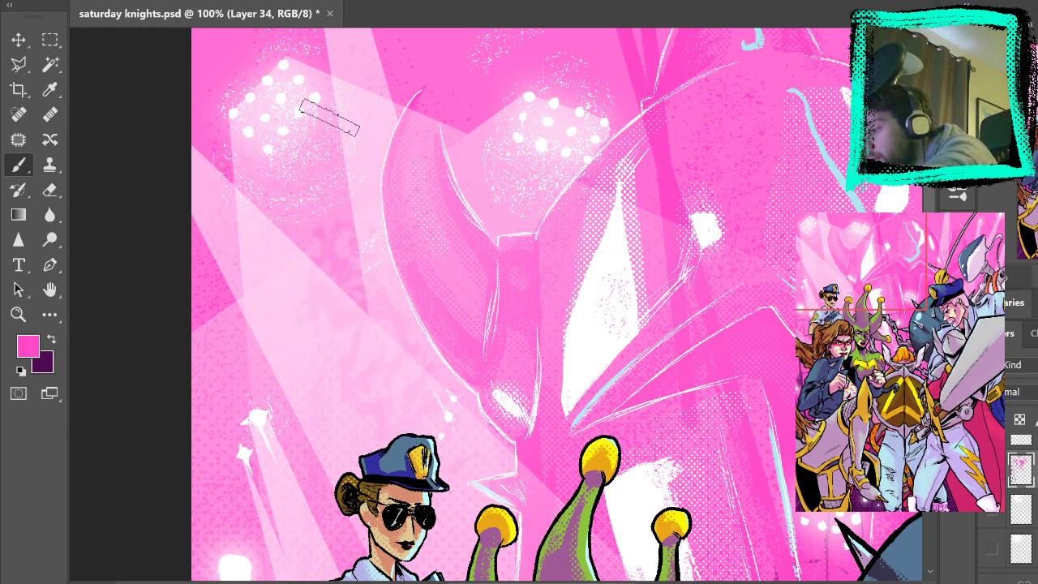
drag(540, 384, 574, 221)
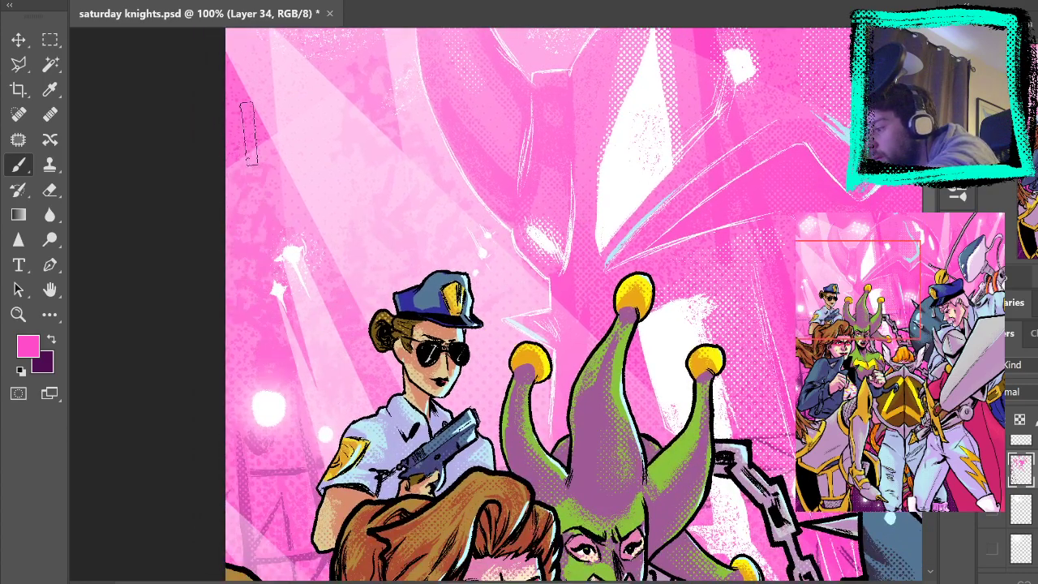
scroll(560, 401, up, 10)
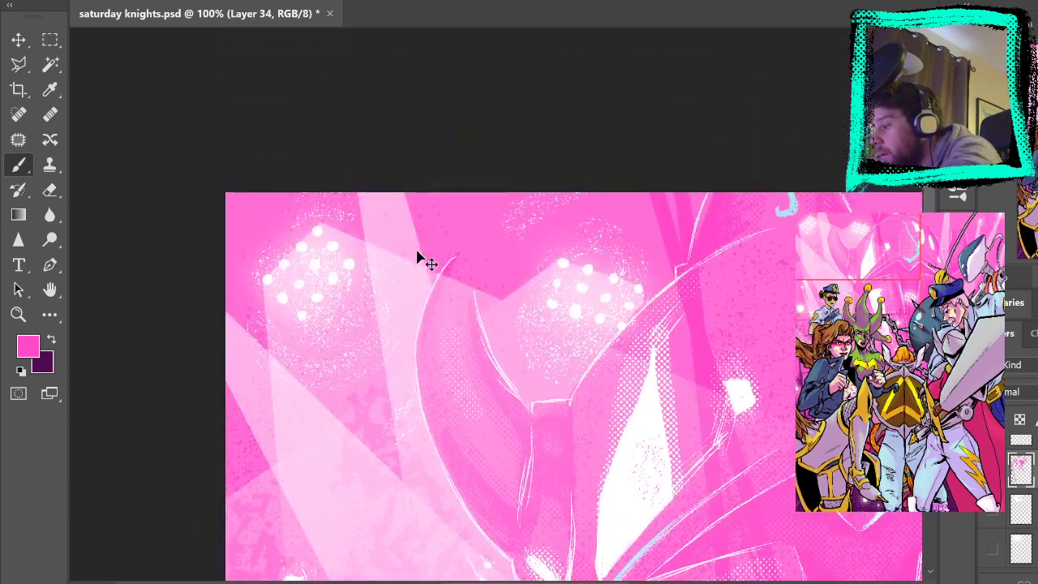
drag(479, 438, 470, 148)
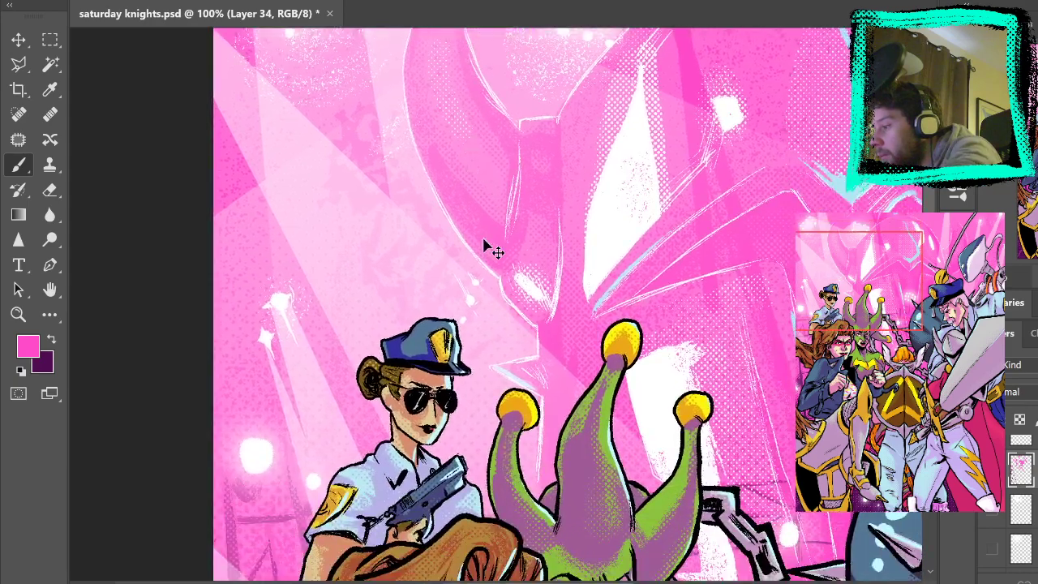
drag(473, 398, 496, 177)
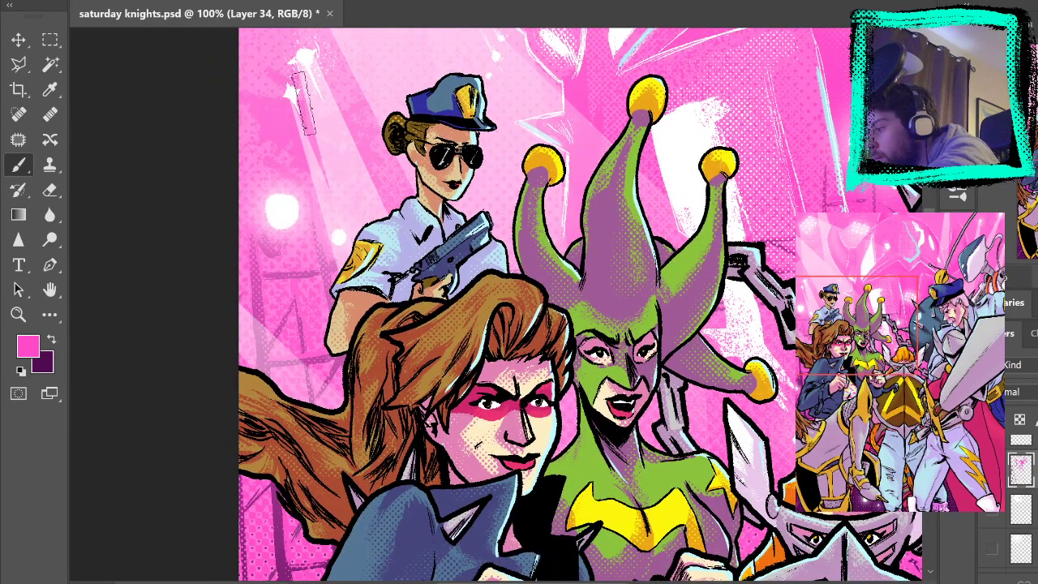
drag(501, 80, 506, 279)
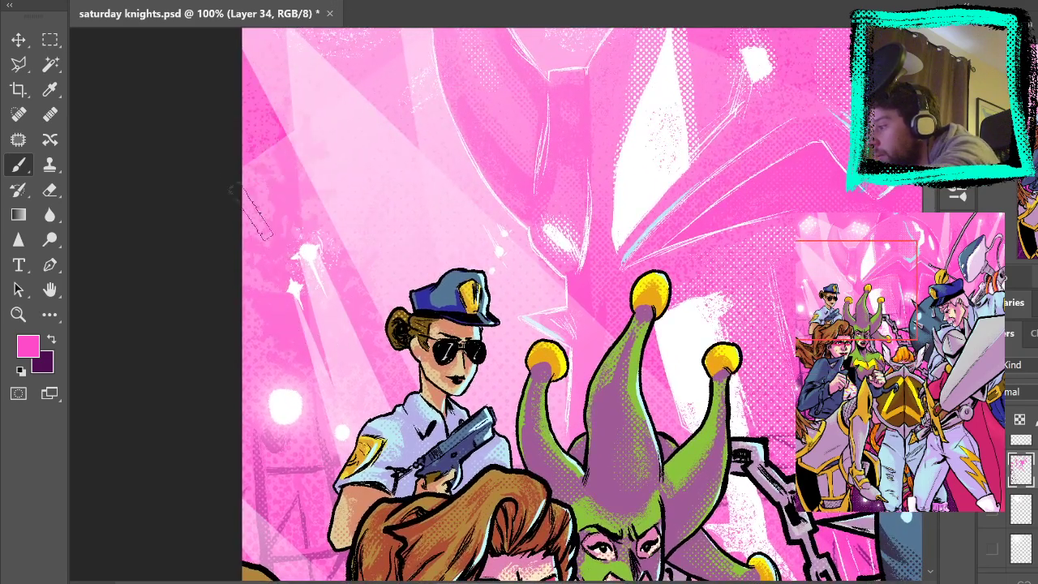
drag(447, 231, 431, 340)
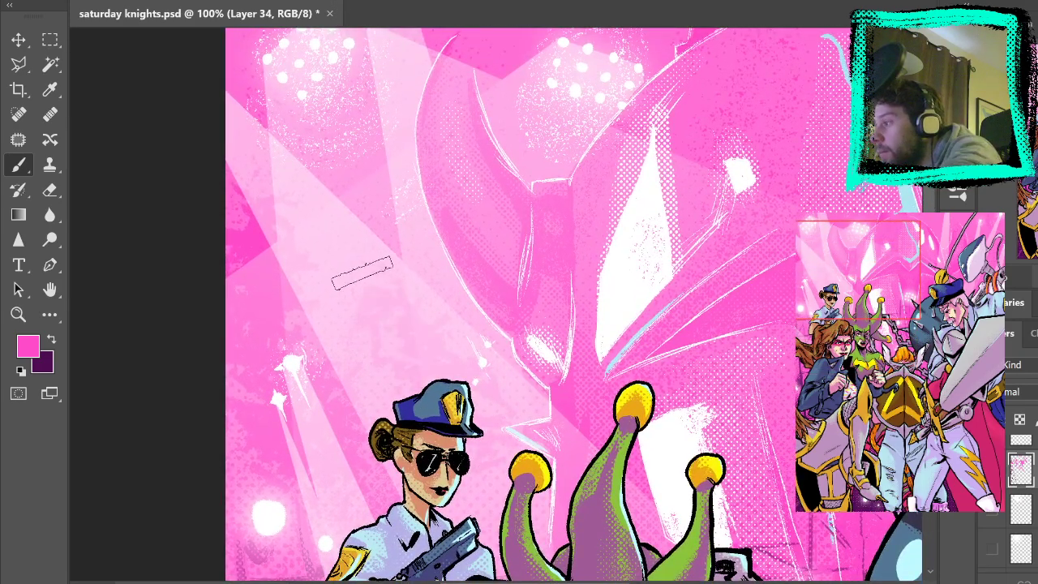
Brush rough pink texture into the background and light beams around the robot's head and the thin antenna
drag(740, 351, 319, 394)
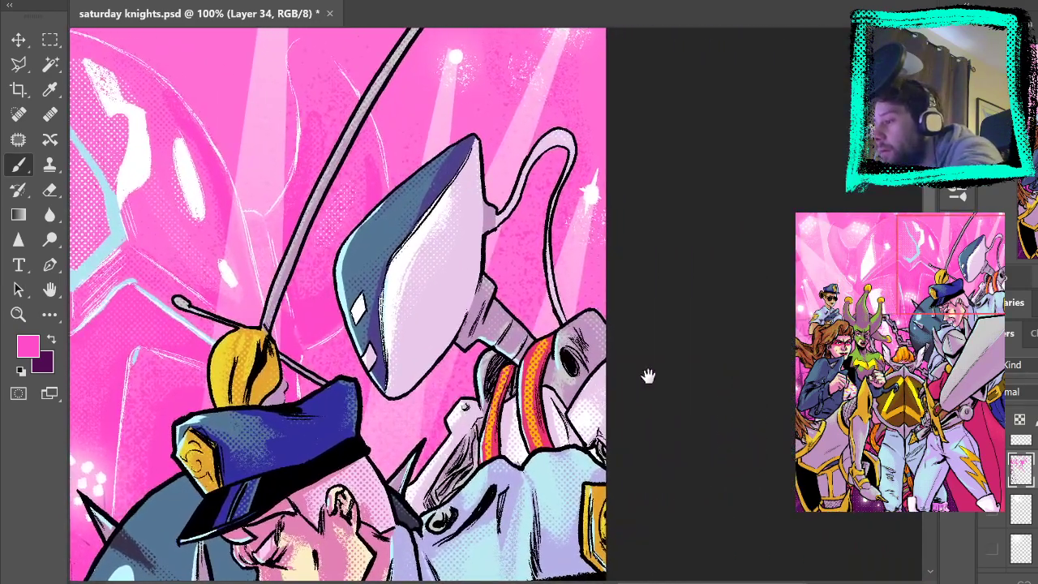
drag(496, 131, 503, 201)
drag(579, 209, 585, 308)
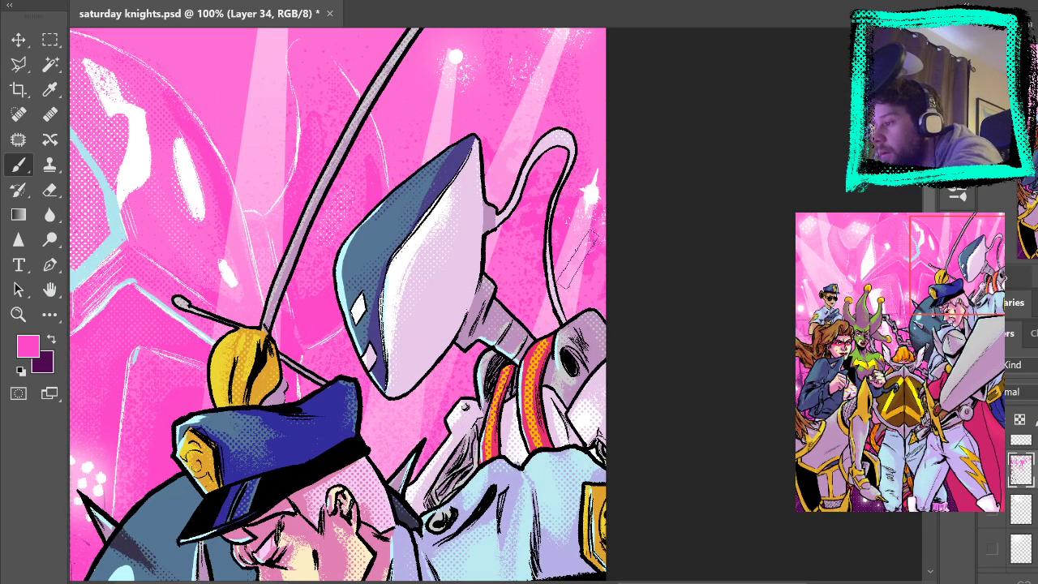
drag(552, 271, 506, 332)
drag(428, 130, 357, 84)
drag(276, 178, 221, 107)
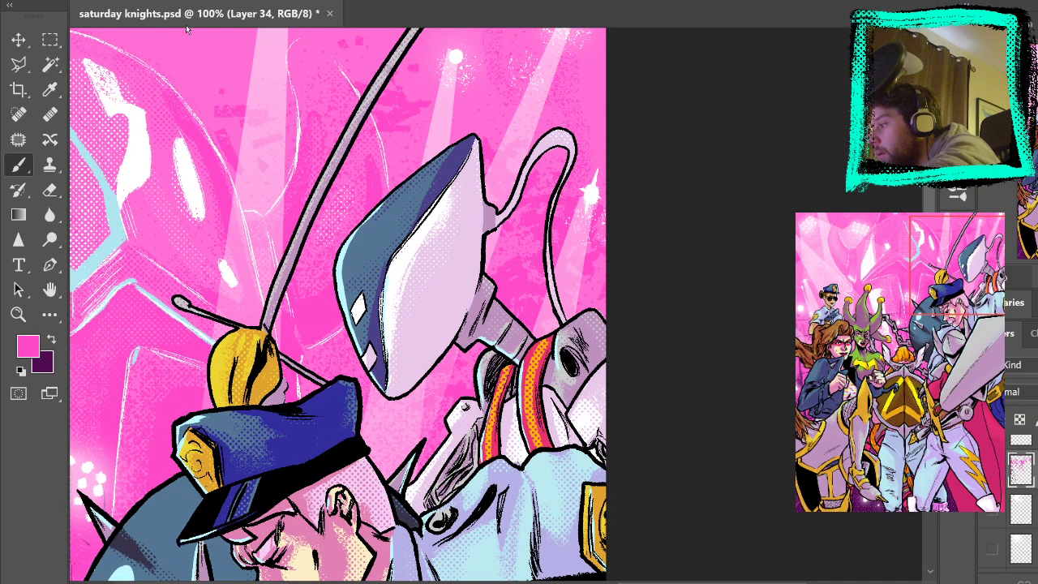
Sample the light blue edge highlight of the large sword beside the moustached knight for the brush
key(ctrl+0)
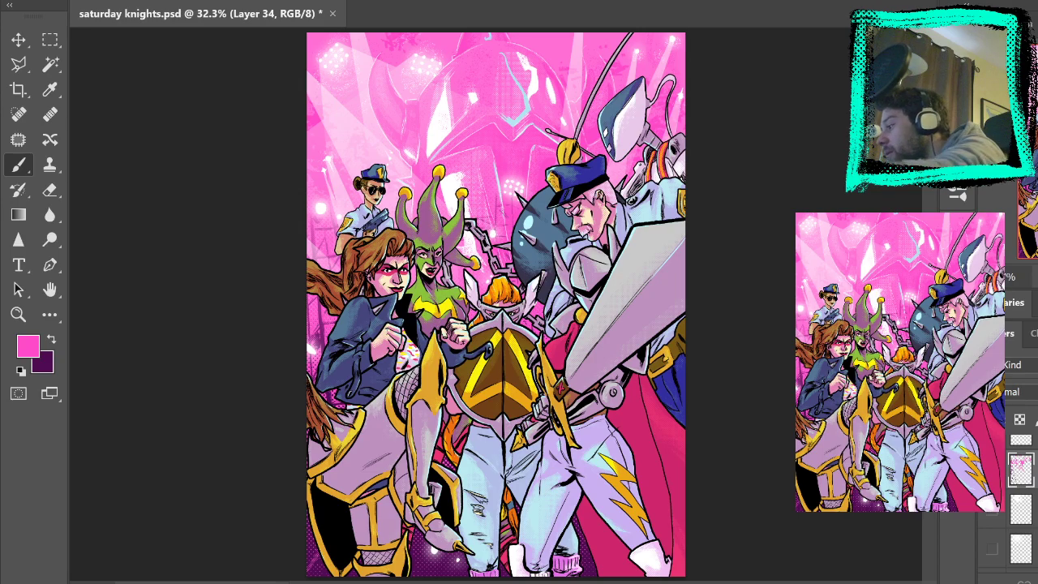
key(z)
click(606, 238)
click(687, 257)
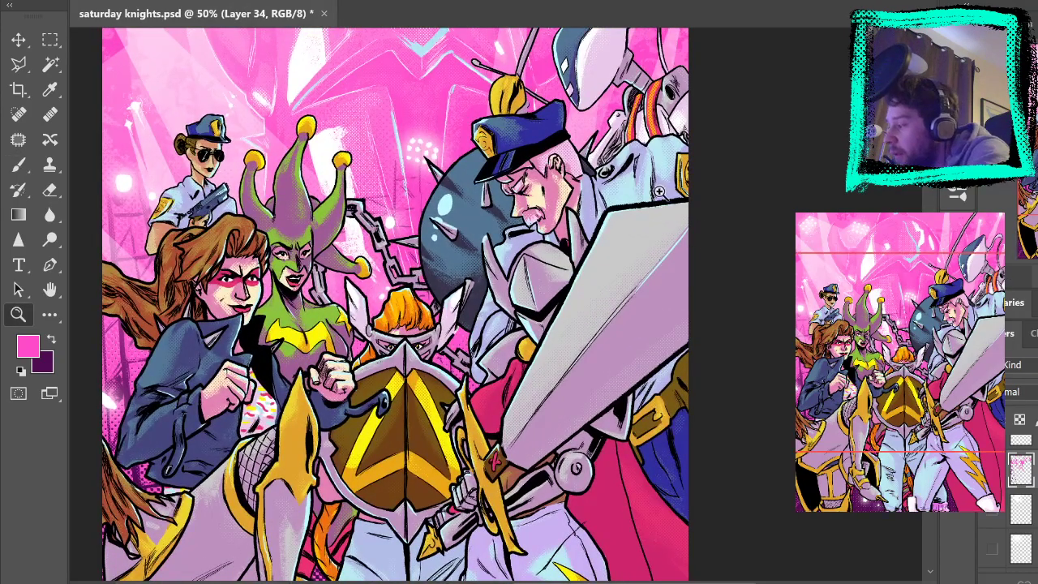
click(602, 219)
key(b)
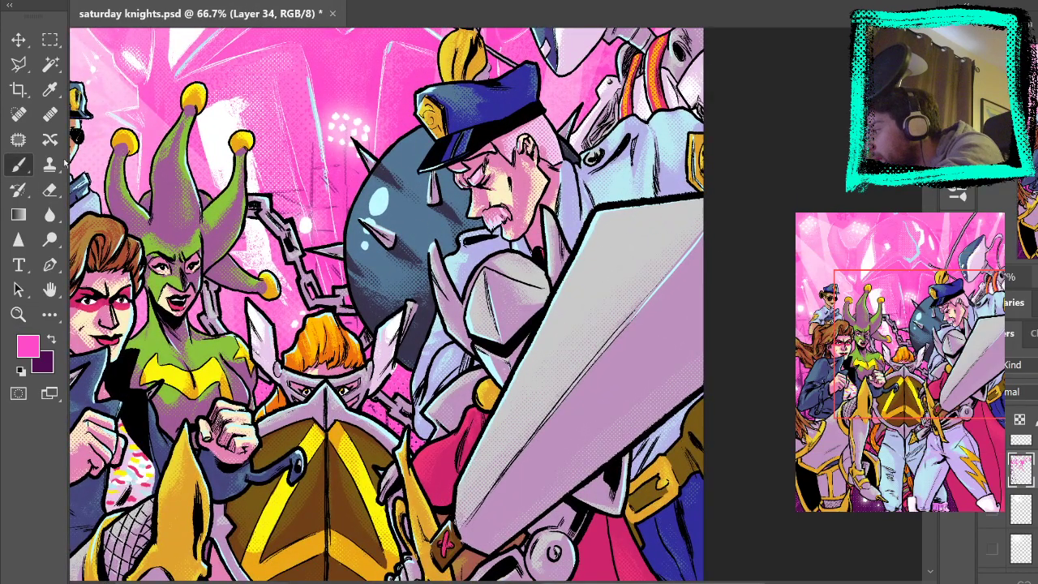
alt+click(595, 227)
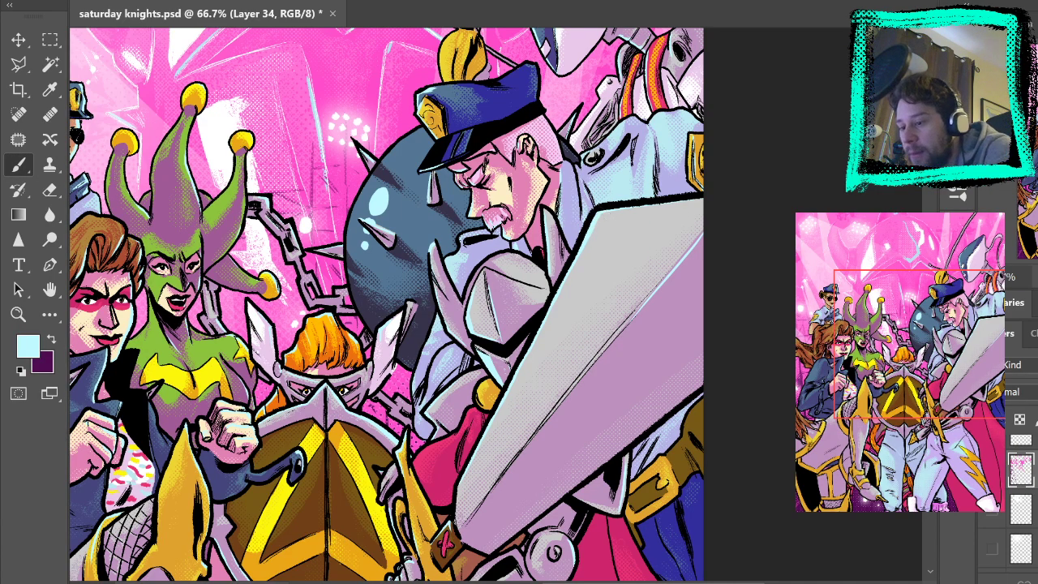
Add a new empty layer directly above the black line-art layer for the highlights
scroll(1021, 495, up, 4)
click(1021, 468)
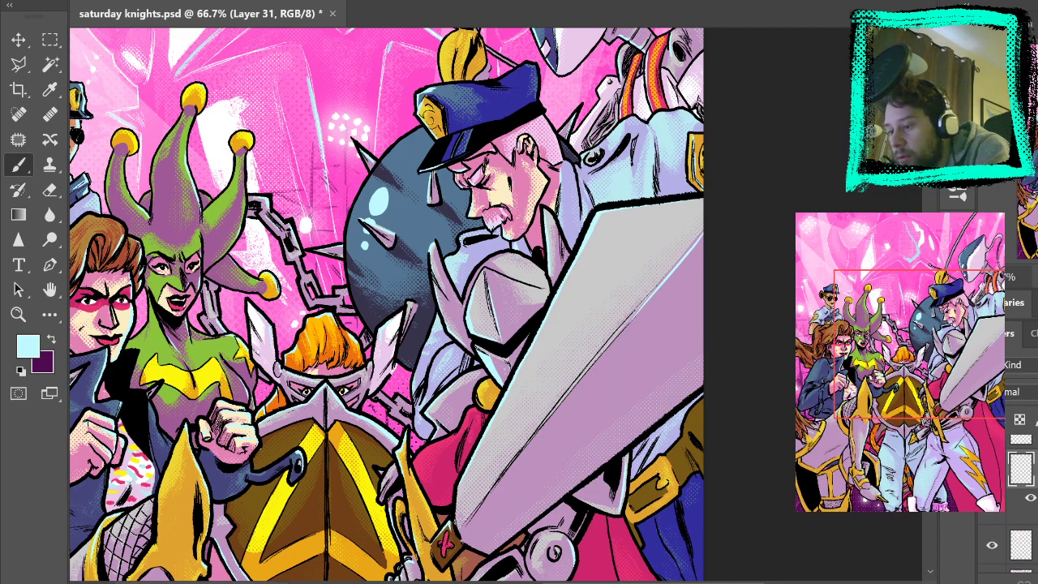
scroll(1021, 503, down, 10)
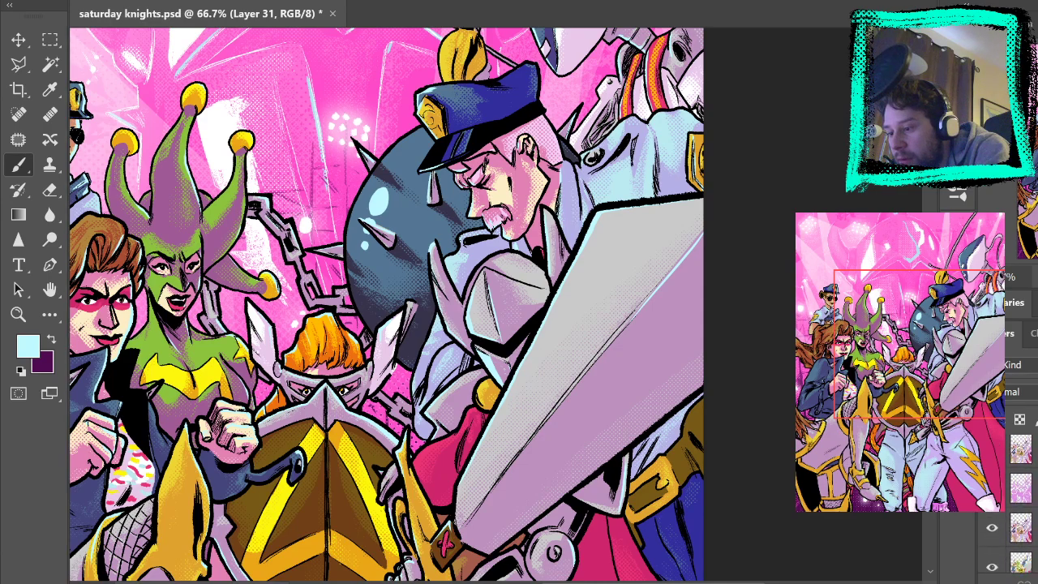
scroll(1021, 503, down, 5)
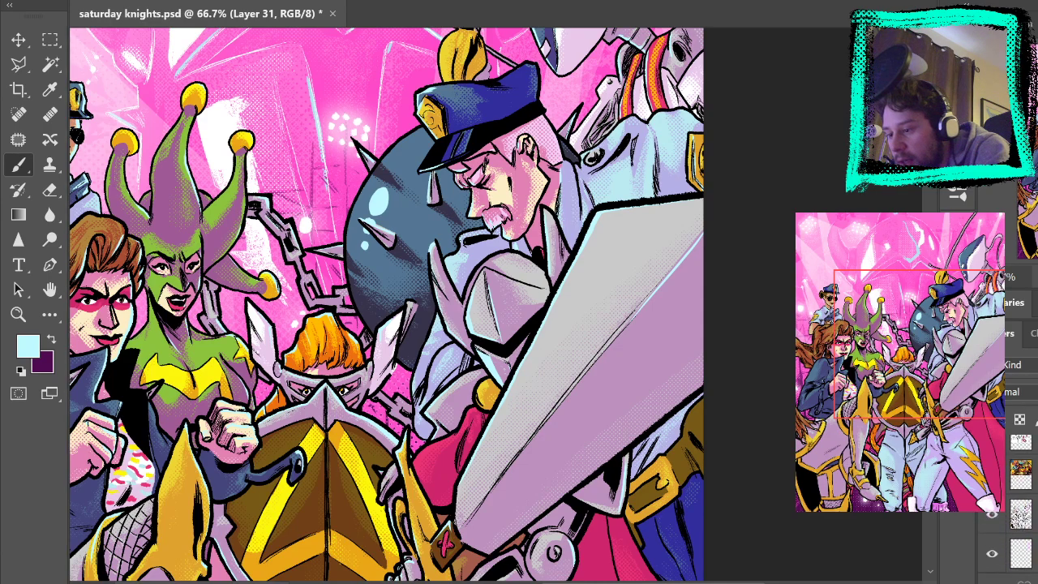
click(998, 513)
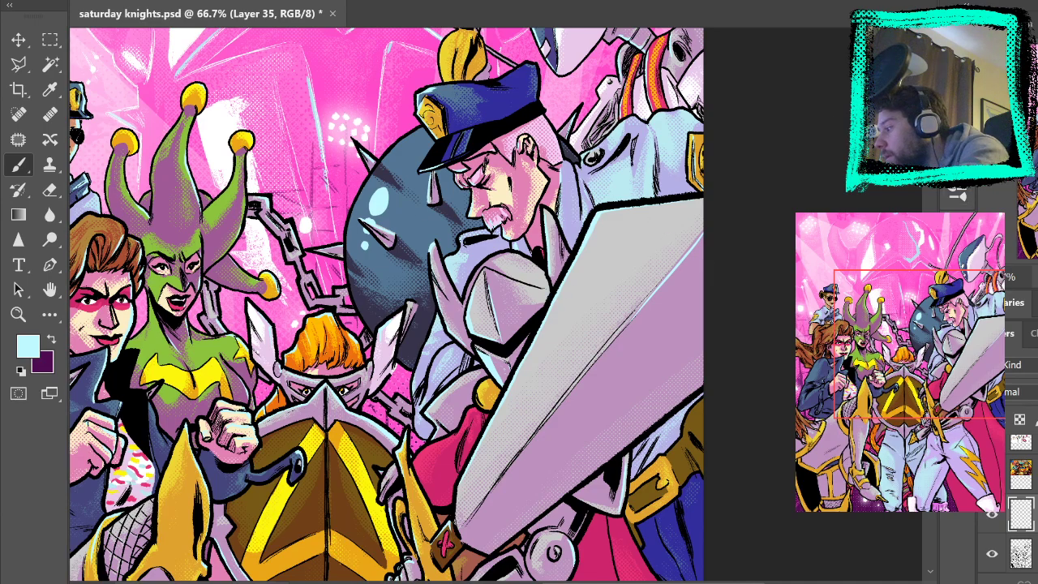
Try light blue highlight strokes on the grey upper face of the large sword
click(18, 315)
click(567, 296)
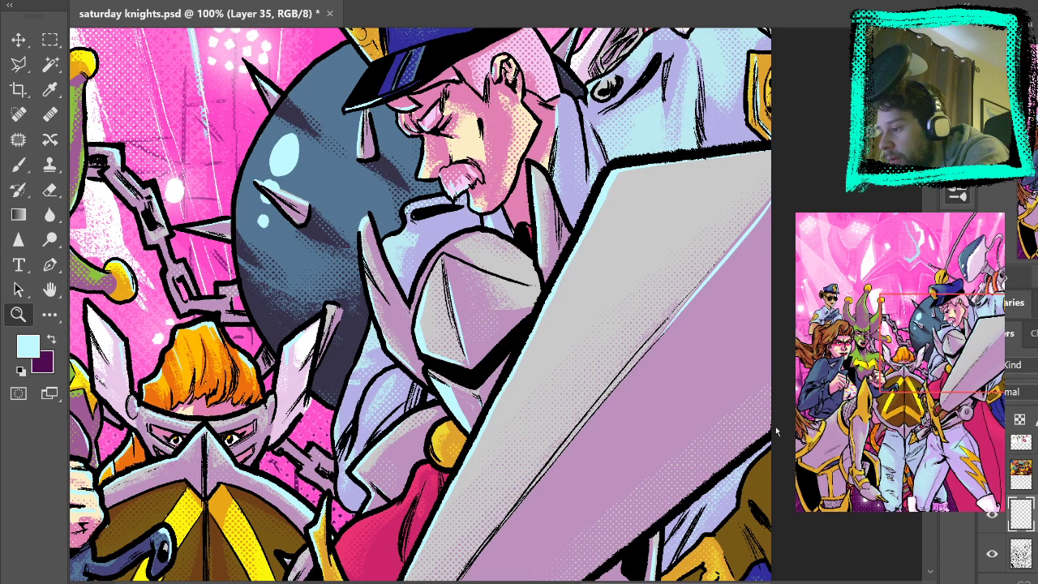
key(b)
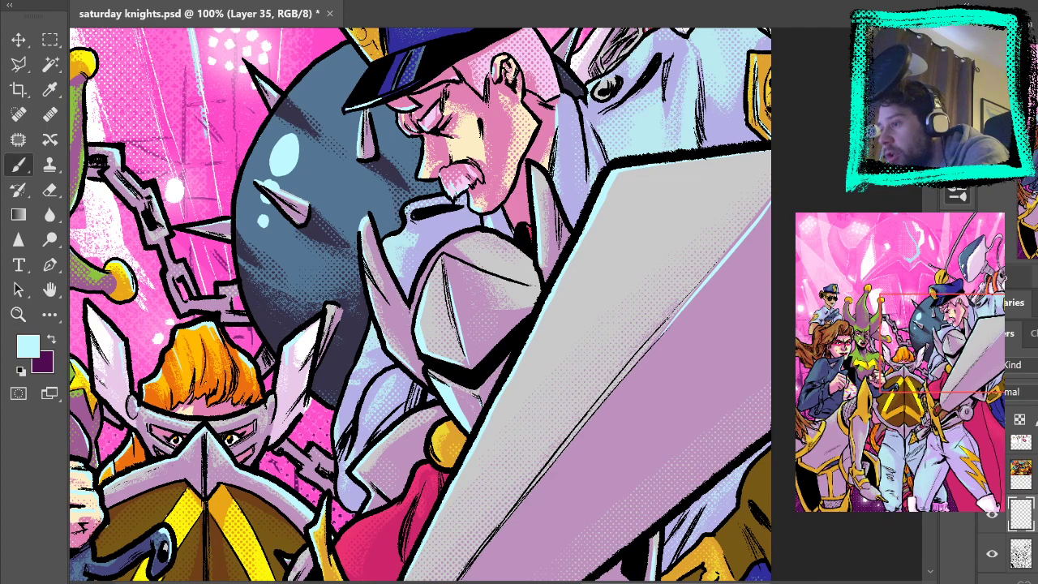
mouse_move(567, 334)
mouse_down()
mouse_move(601, 304)
mouse_move(597, 261)
mouse_up()
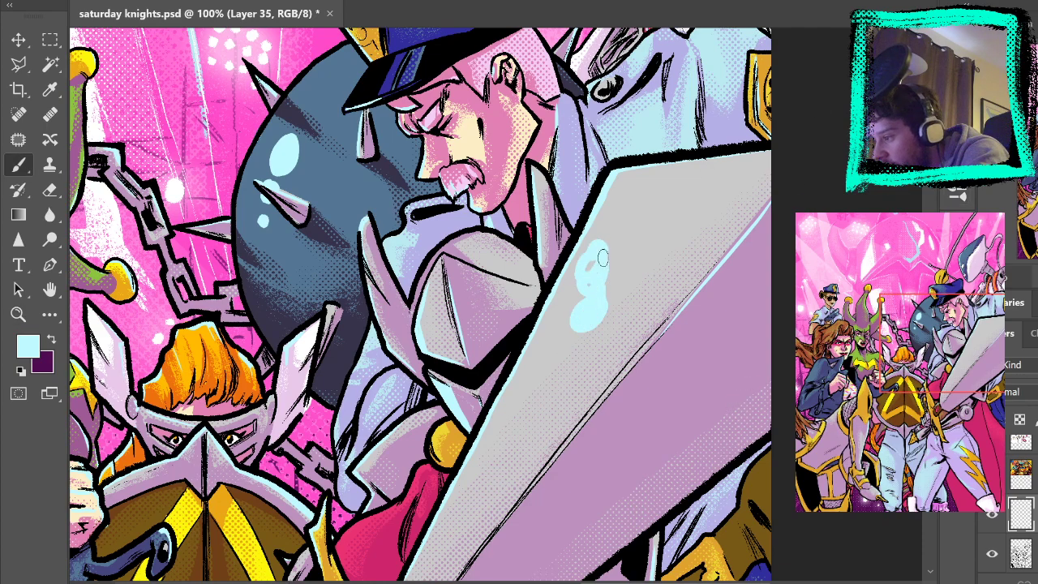
key(ctrl+z)
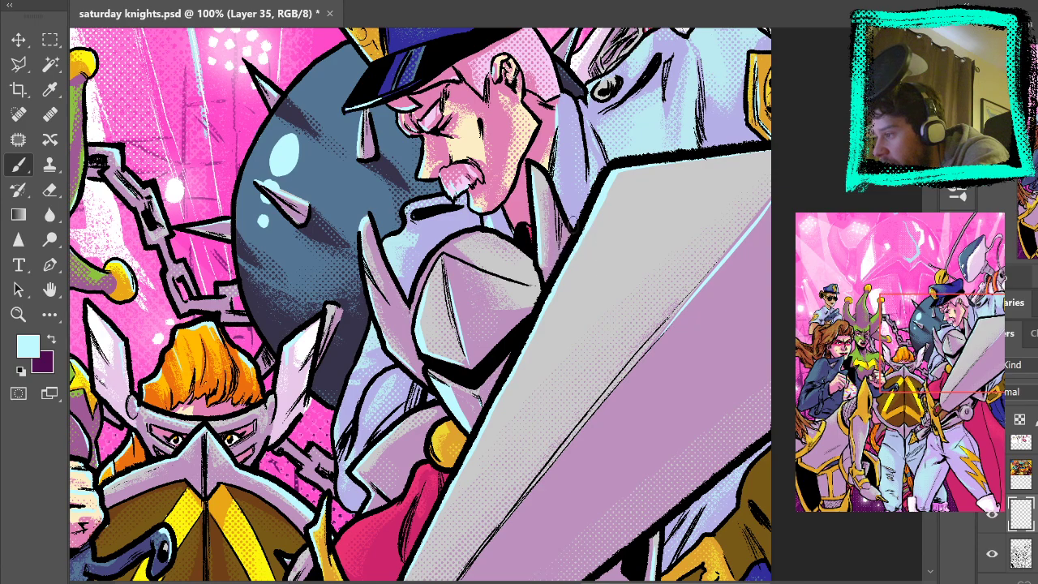
drag(600, 235, 630, 191)
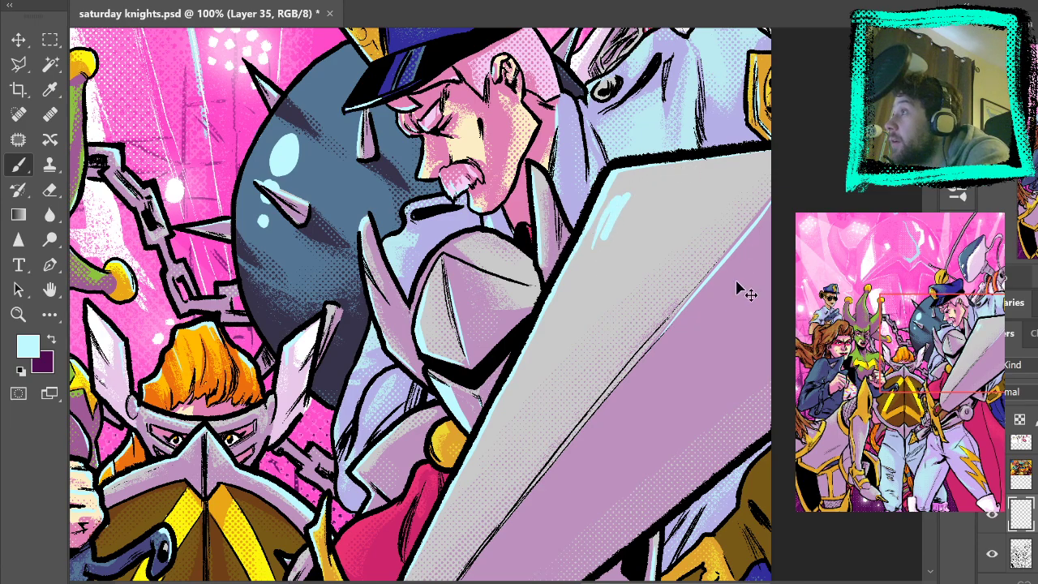
key(ctrl+z)
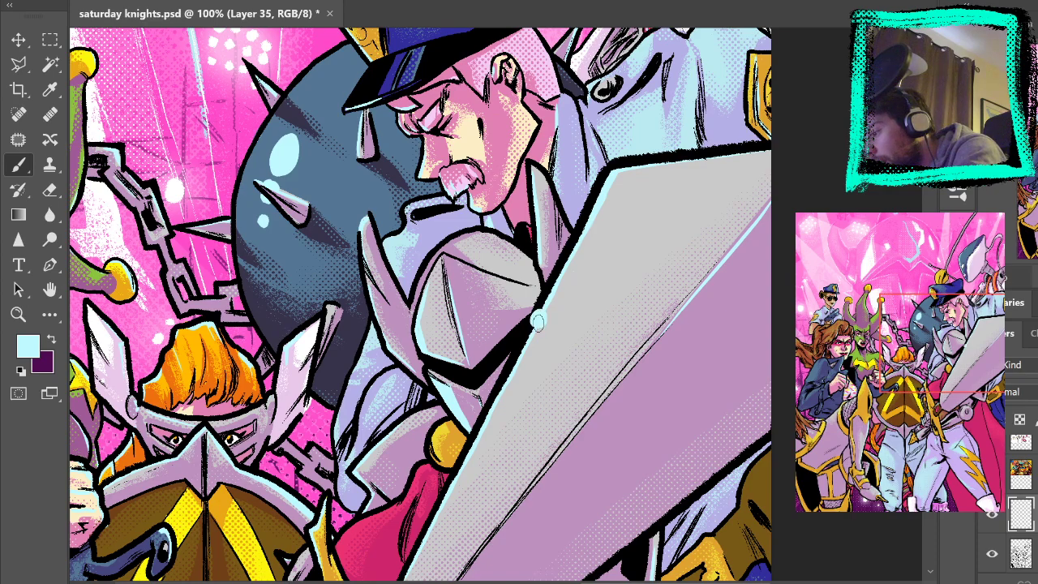
Try a small light blue star glint on the sword's edge beside the knight's helmet
mouse_move(537, 316)
mouse_down()
mouse_move(544, 371)
mouse_move(498, 327)
mouse_move(580, 316)
mouse_up()
key(ctrl+0)
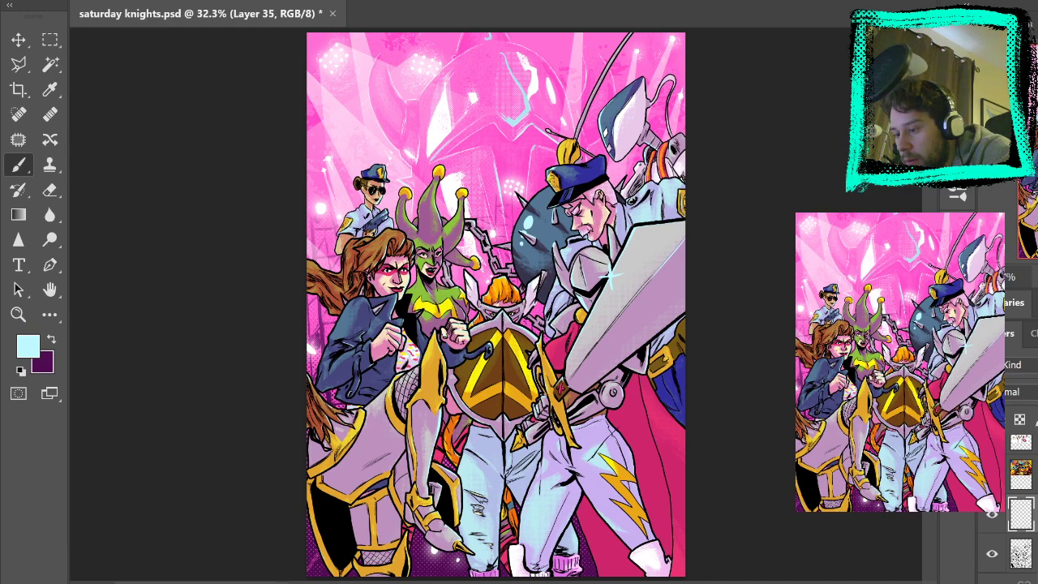
click(1029, 539)
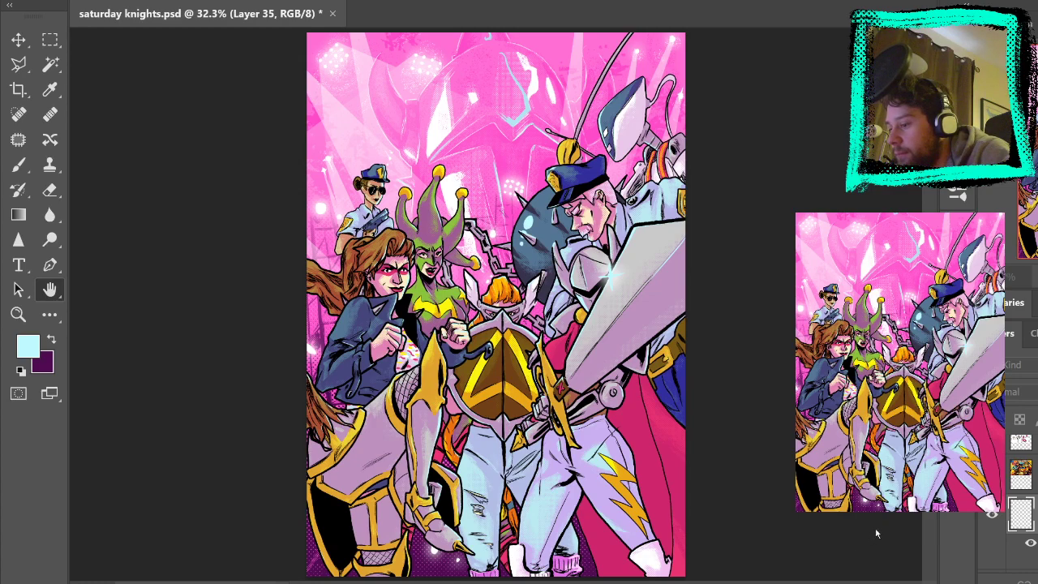
key(Return)
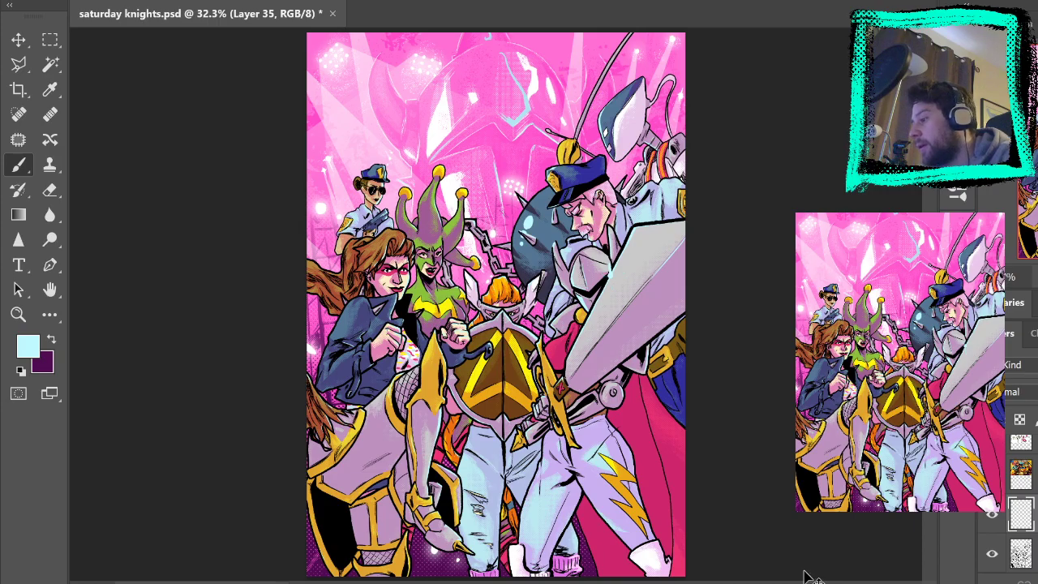
Paint a four-pointed light blue star glint where the helmet's visor meets the edge of the large sword
click(18, 315)
drag(614, 289, 616, 277)
click(616, 277)
click(615, 274)
click(614, 272)
key(b)
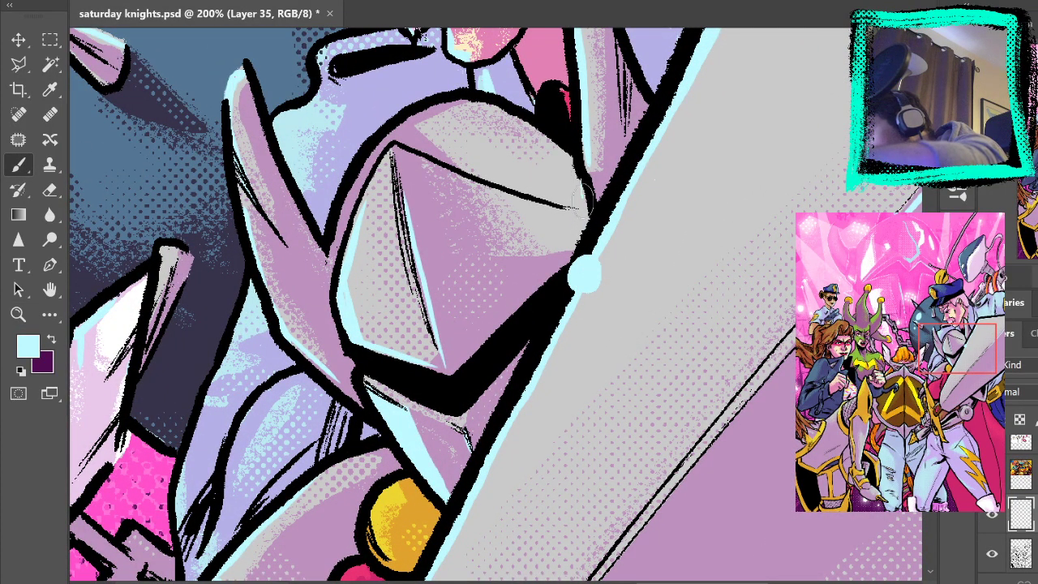
drag(583, 199, 588, 268)
drag(587, 389, 587, 296)
key(ctrl+z)
mouse_move(592, 368)
mouse_down()
mouse_move(570, 210)
mouse_move(592, 253)
mouse_move(528, 279)
mouse_move(583, 278)
mouse_move(539, 269)
mouse_move(583, 276)
mouse_up()
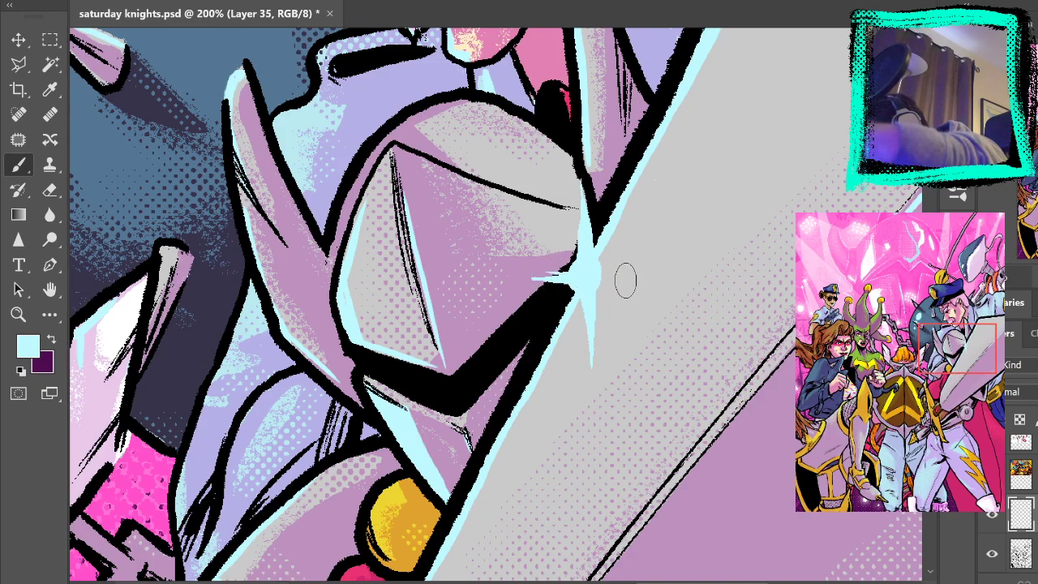
drag(647, 281, 589, 274)
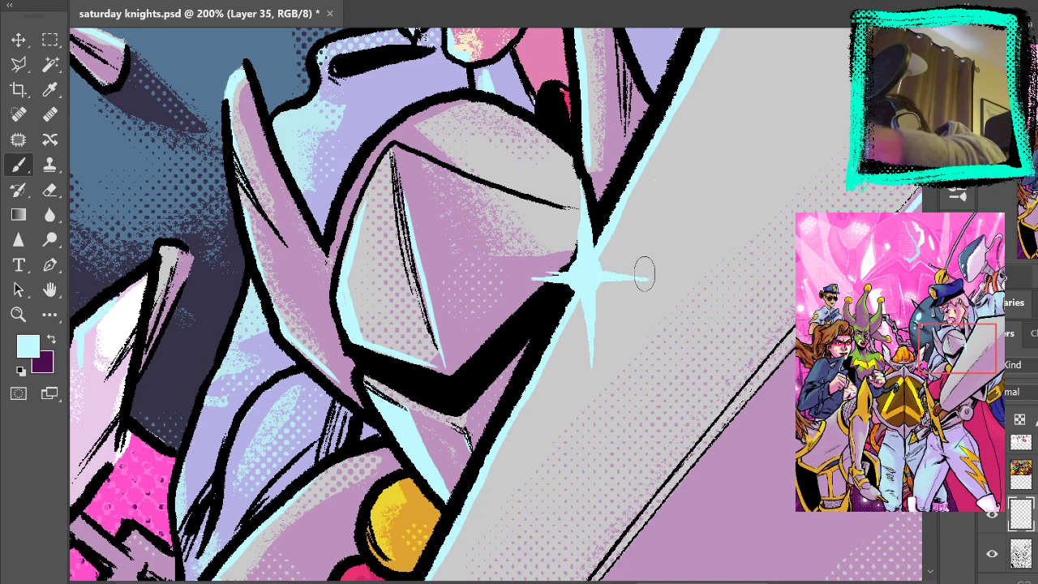
Dab small light blue glints on the helmet's edge just above the shoulder armour
mouse_move(624, 390)
mouse_down()
mouse_move(725, 232)
mouse_move(698, 220)
mouse_move(637, 446)
mouse_up()
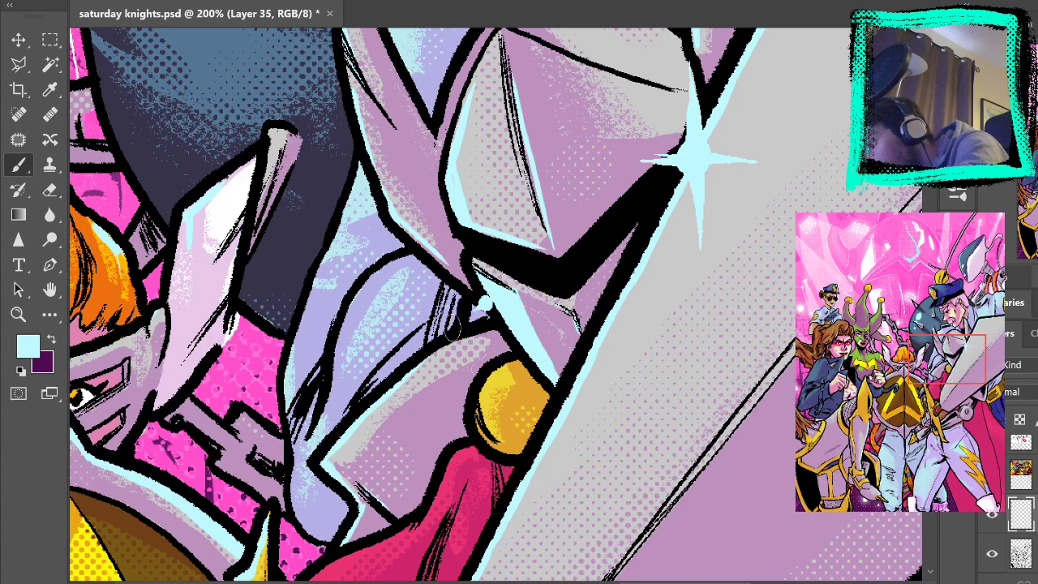
key(ctrl+z)
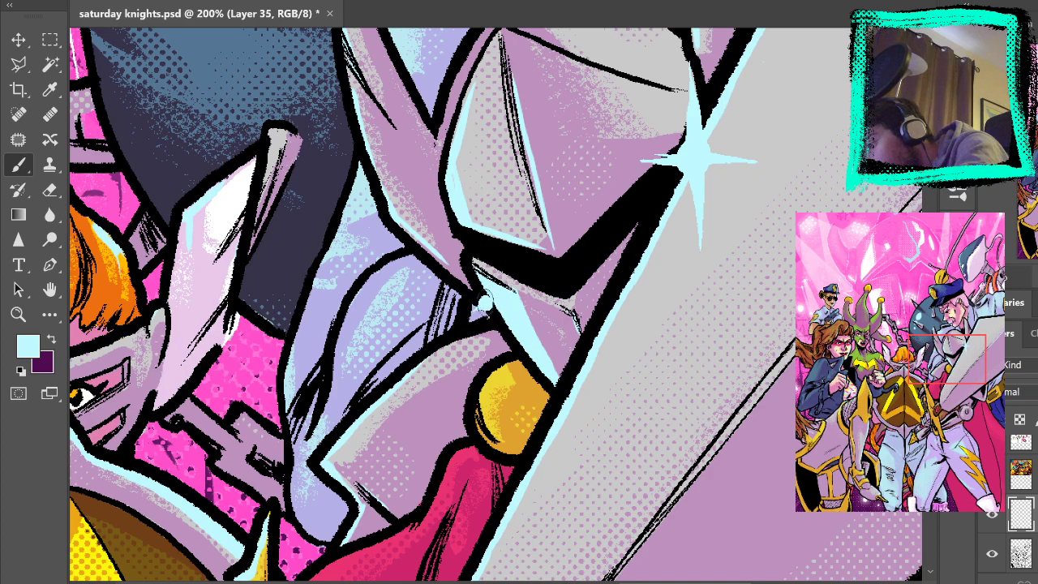
drag(484, 304, 449, 334)
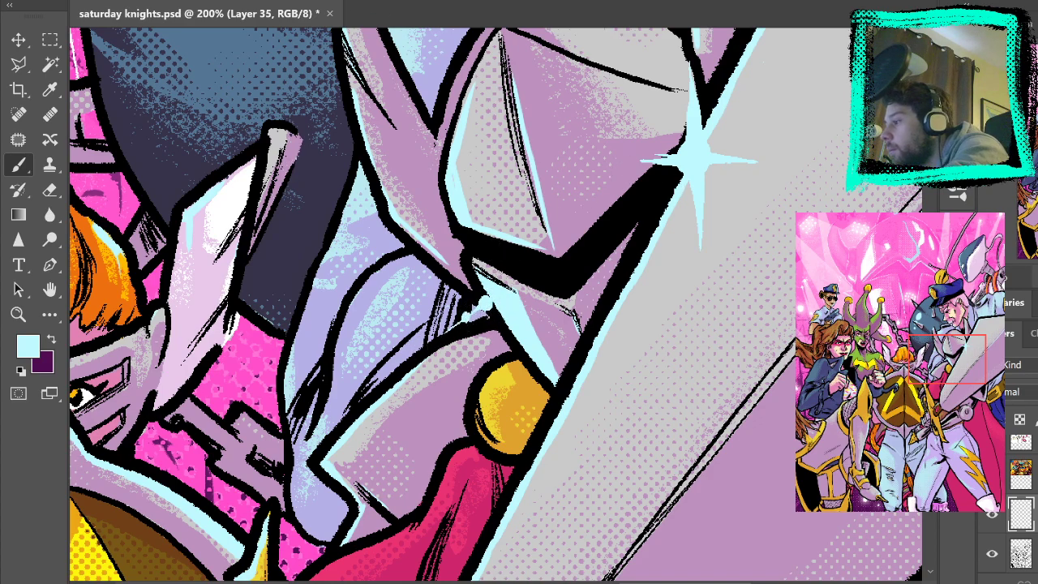
key(ctrl+0)
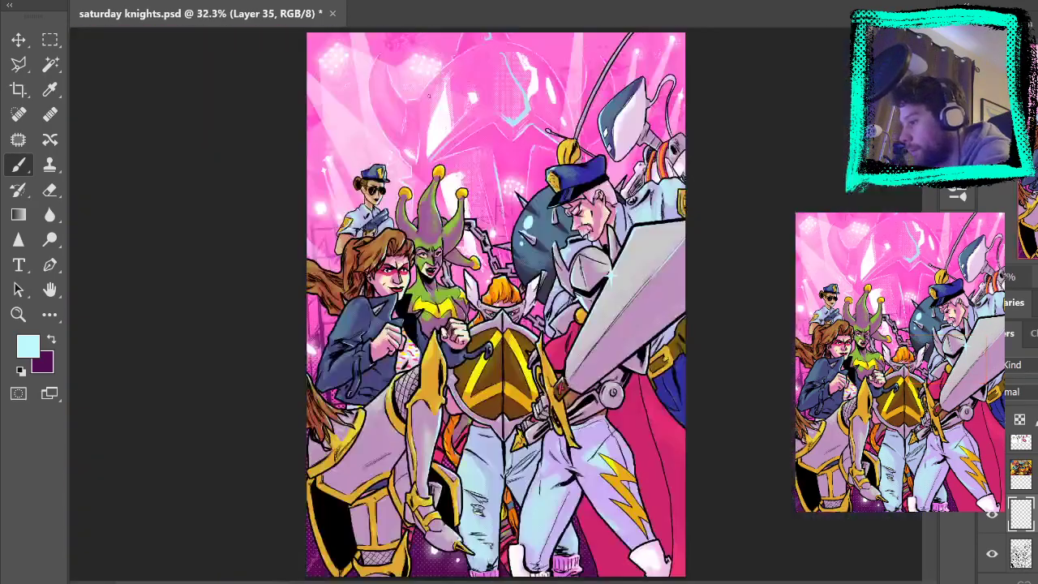
Brush a light blue highlight streak along the ridge of the large sword near its wide end
click(18, 315)
drag(679, 267, 684, 255)
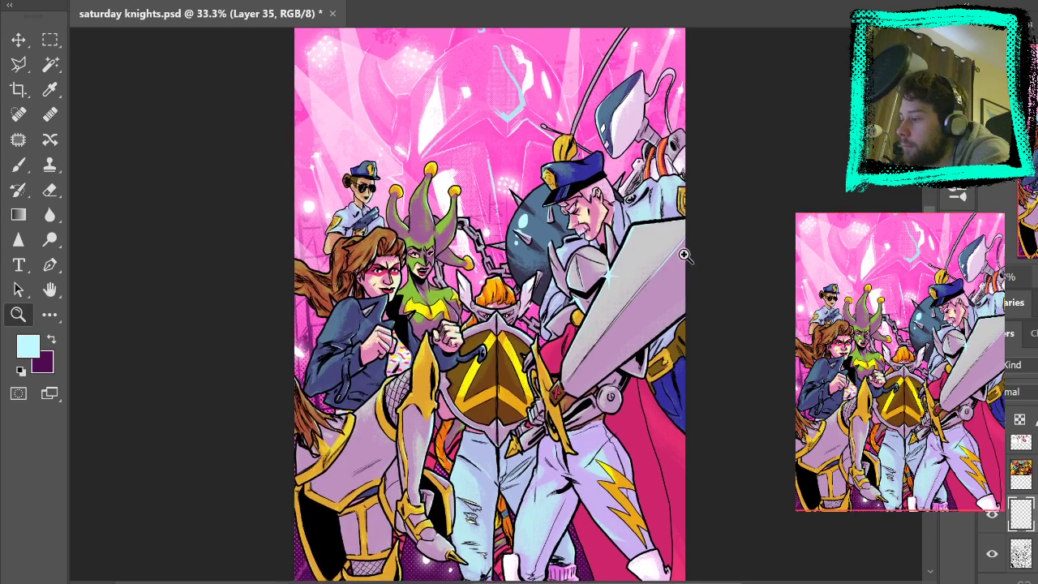
click(685, 255)
click(684, 254)
key(b)
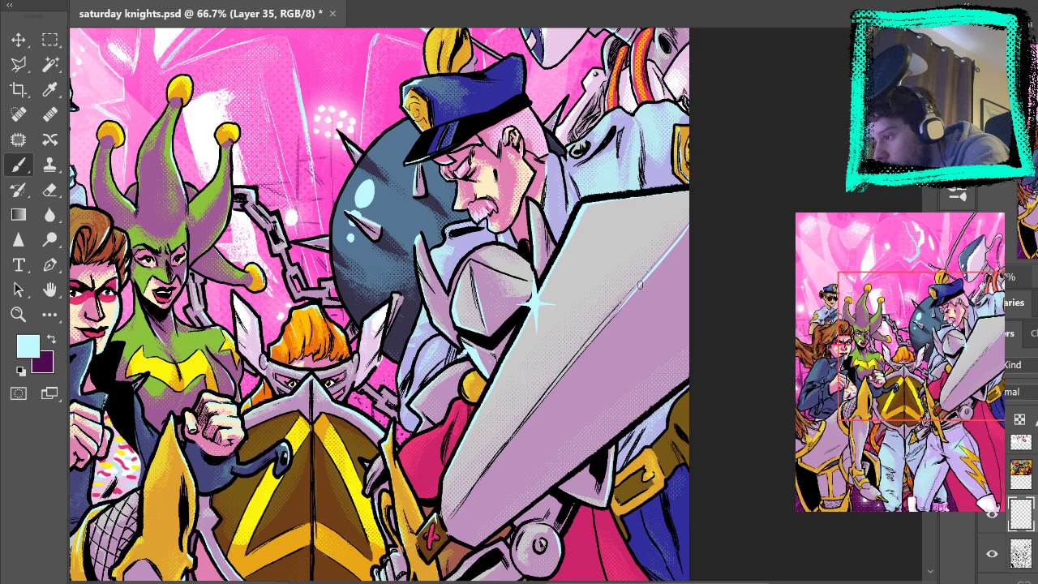
drag(665, 252, 691, 215)
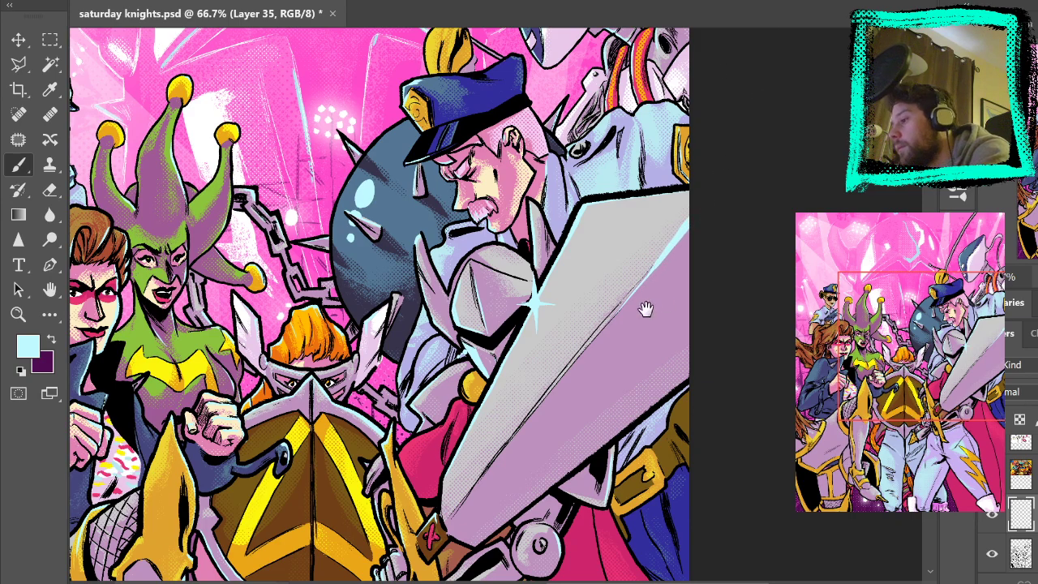
Paint light blue sparkles with thin flares on the tip and edge of the centaur's pointed gold elbow armour
drag(648, 306, 779, 233)
drag(556, 285, 708, 156)
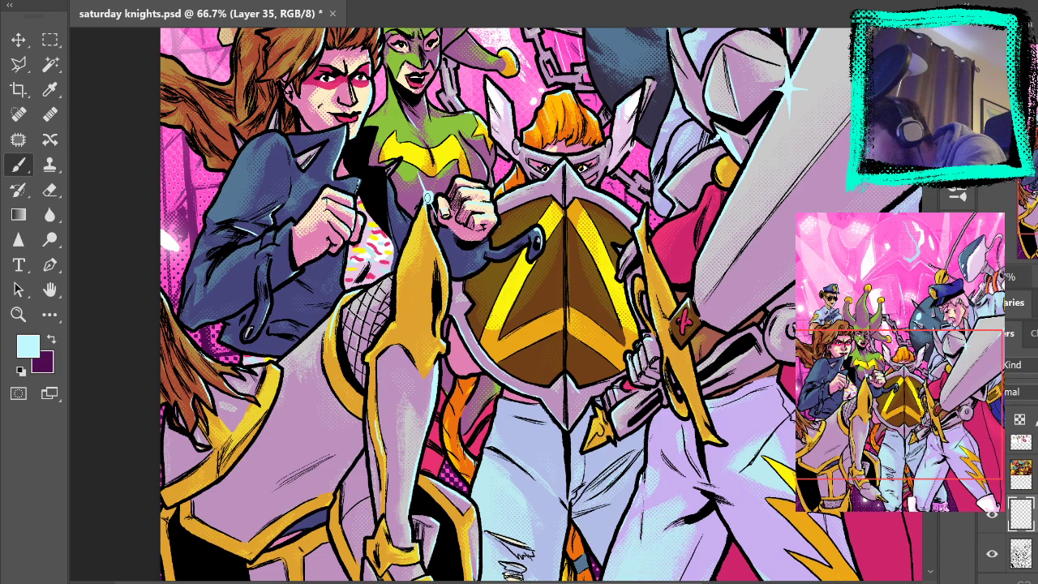
drag(659, 257, 654, 151)
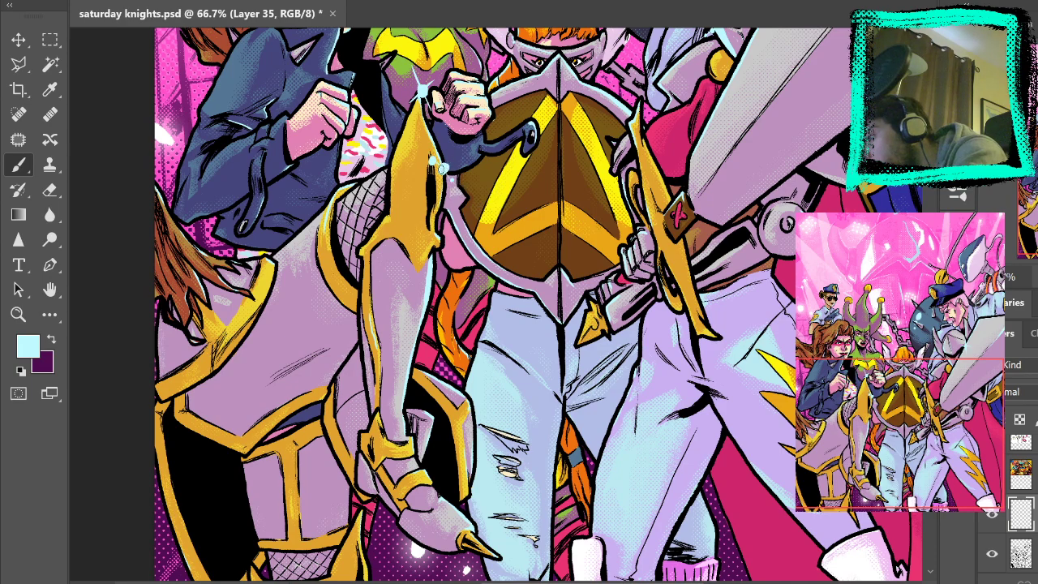
drag(445, 166, 423, 194)
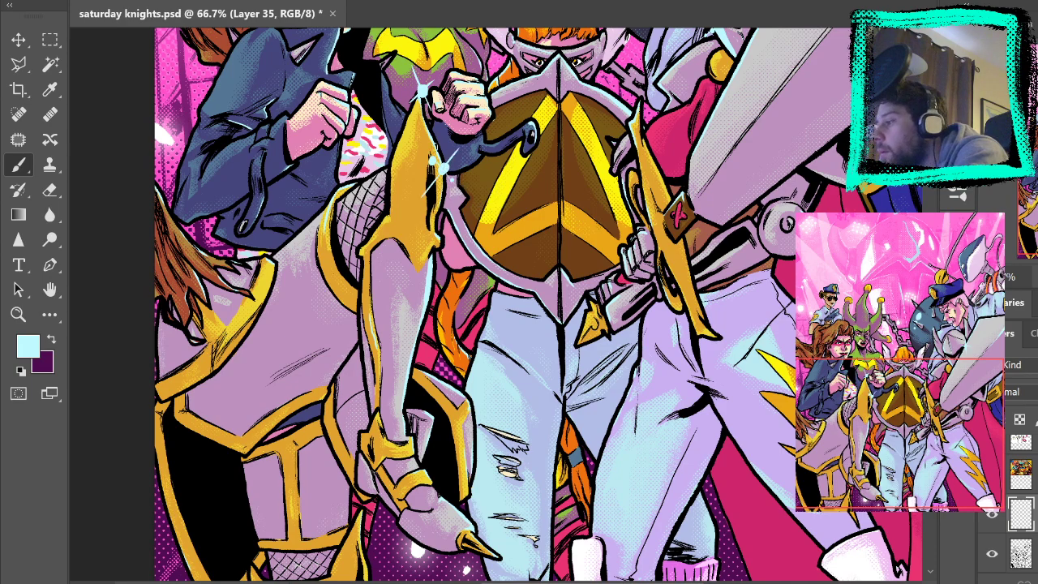
Add light blue glints to the armoured forearm, the pointed gold fingertip and the gold trim of the horse armour
drag(558, 308, 574, 390)
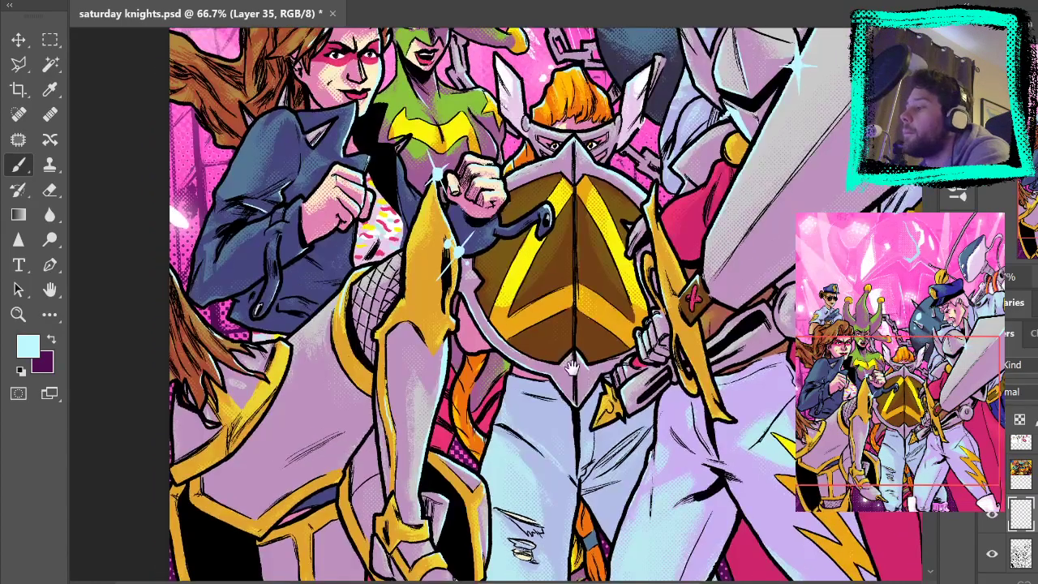
drag(625, 346, 653, 161)
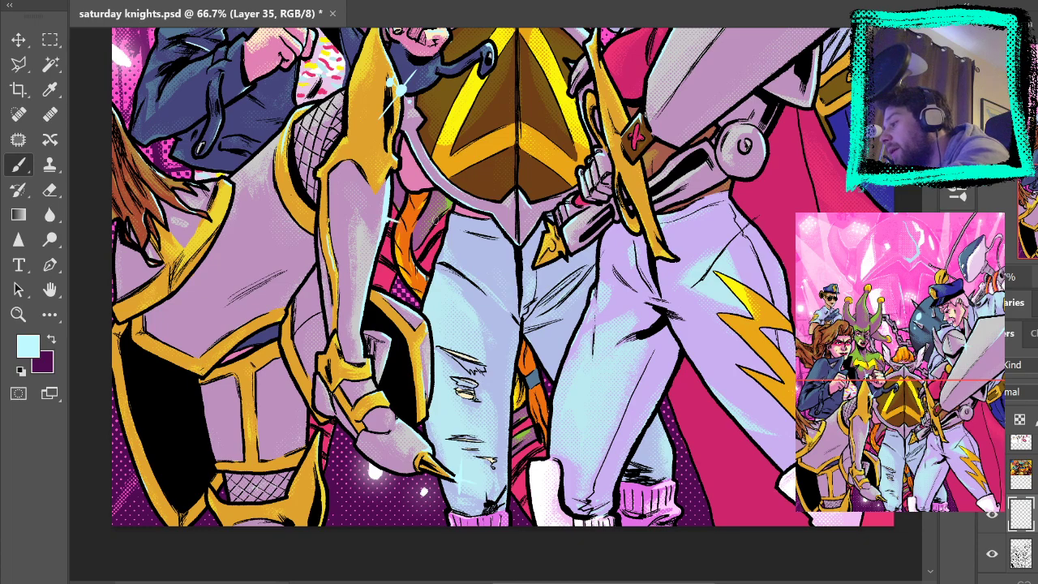
drag(554, 174, 599, 245)
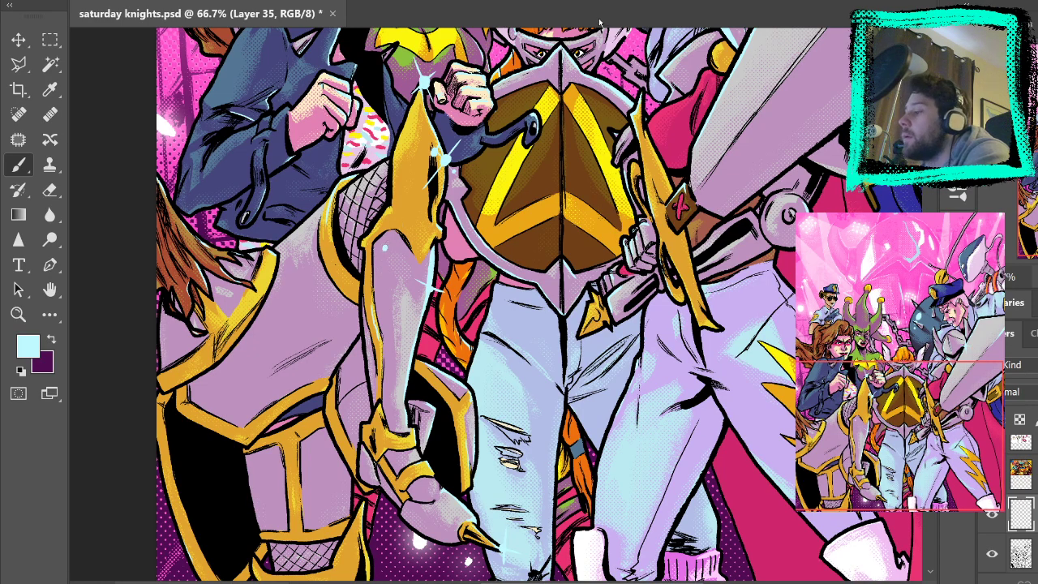
drag(537, 141, 653, 108)
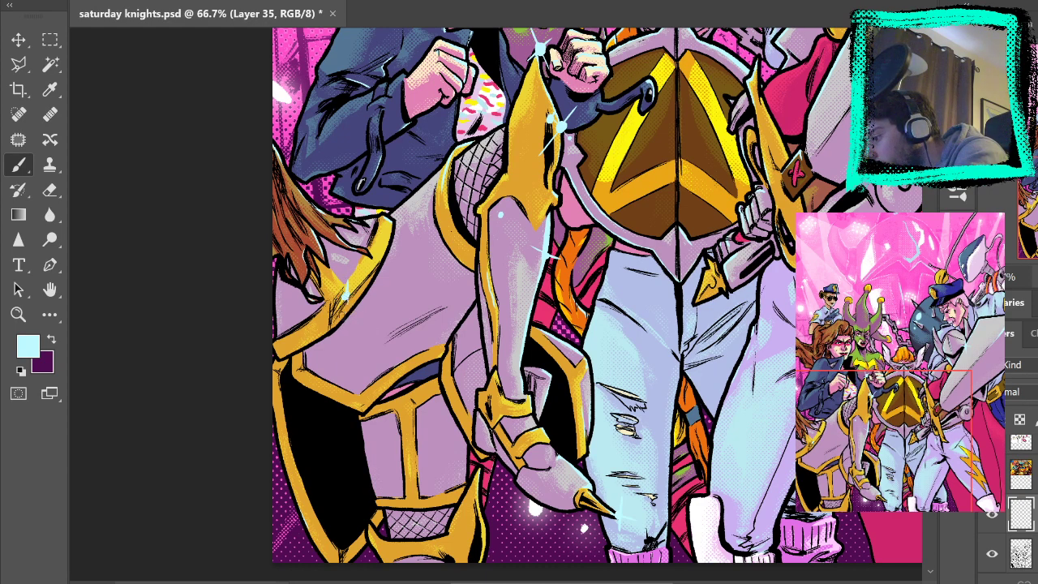
Paint light blue sparkles on the winged helmet and on the upper and lower rim of the brown and yellow shield
drag(661, 151, 521, 367)
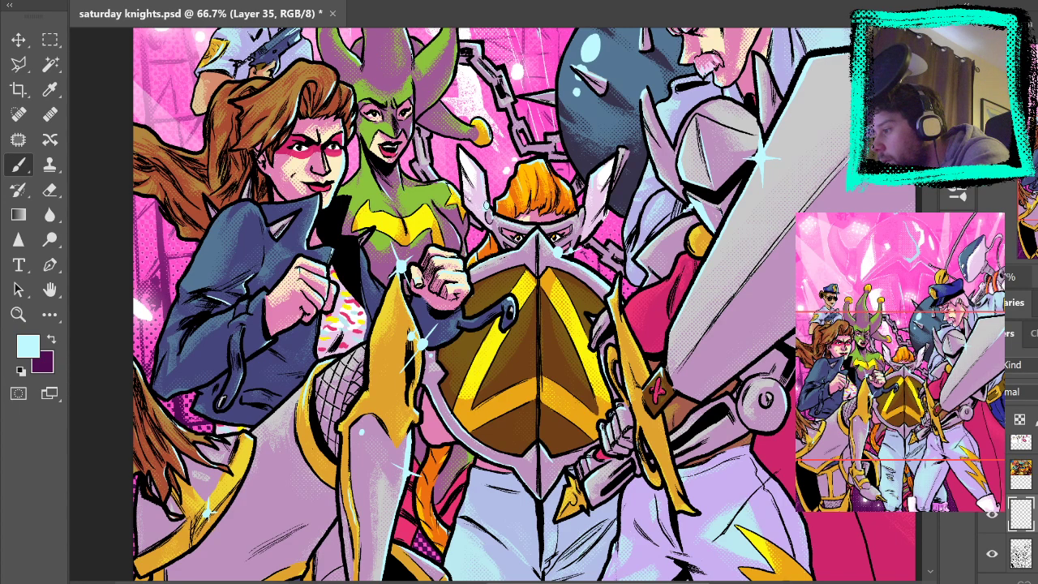
drag(601, 328, 582, 232)
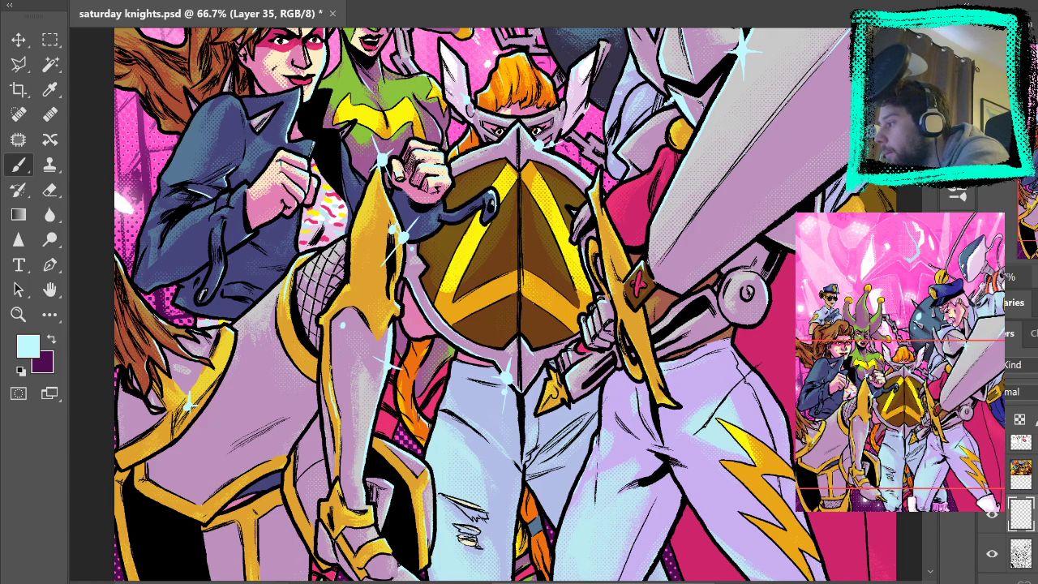
key(ctrl+0)
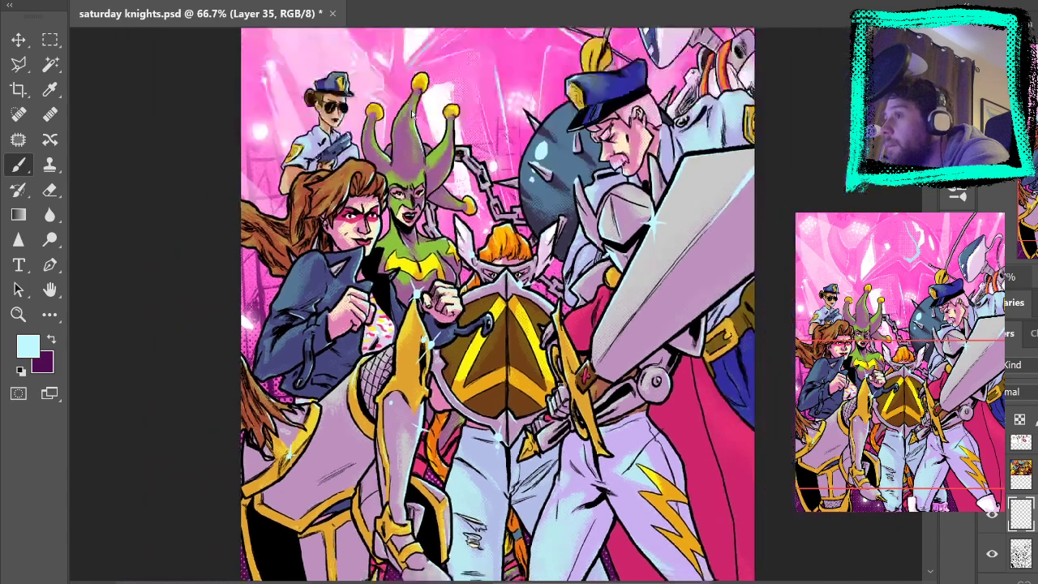
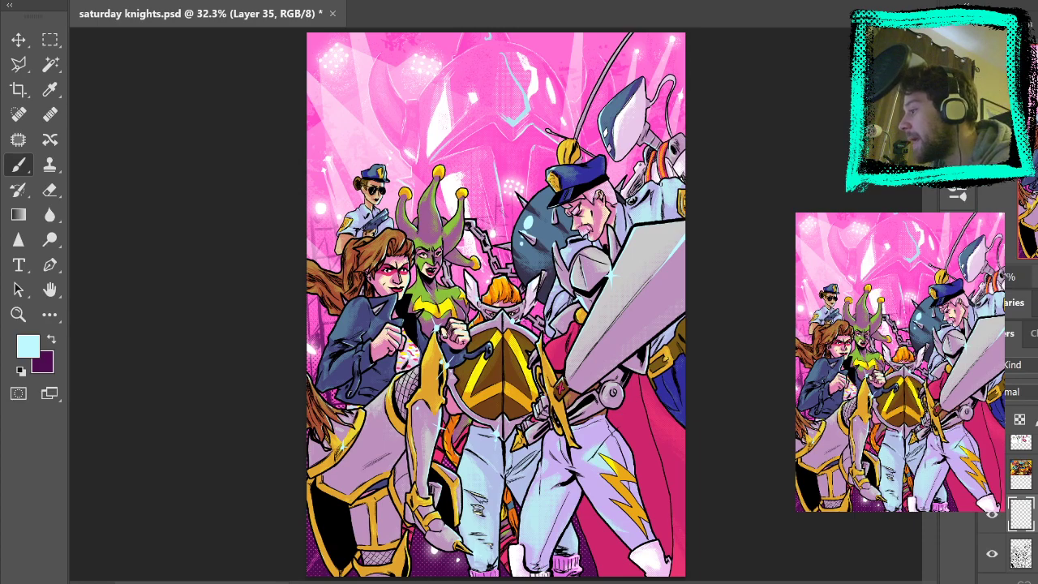
click(19, 315)
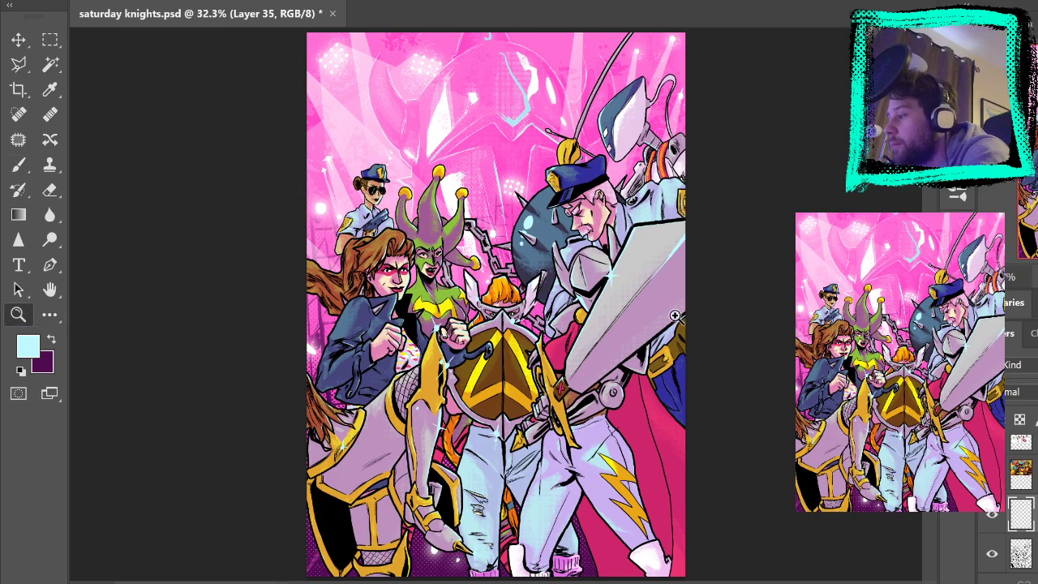
Paint light blue sparkles on the upper edge of the centaur's horse armour and the upper end of the spiked ball's chain
click(487, 215)
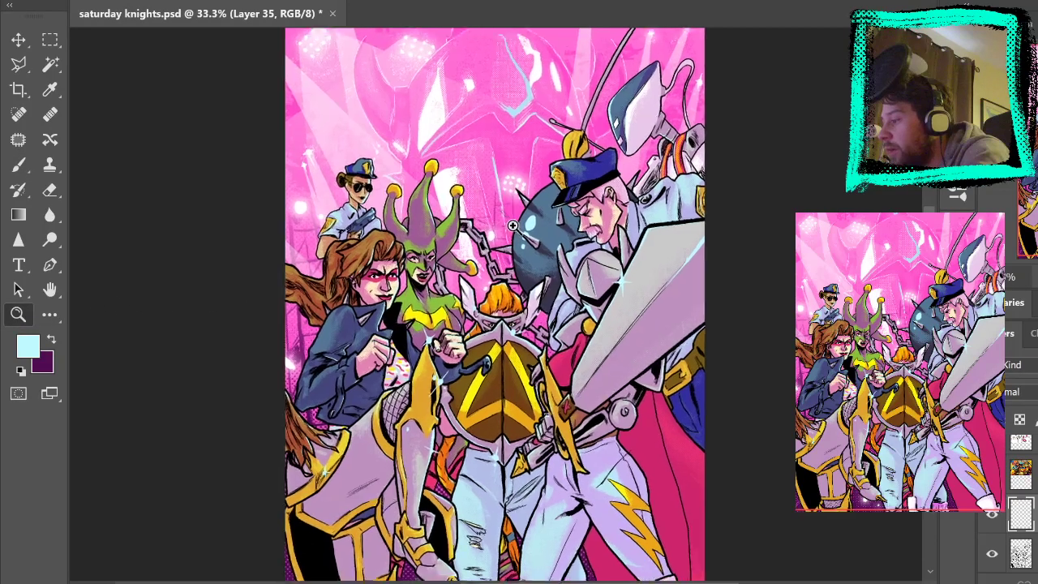
drag(531, 143, 568, 294)
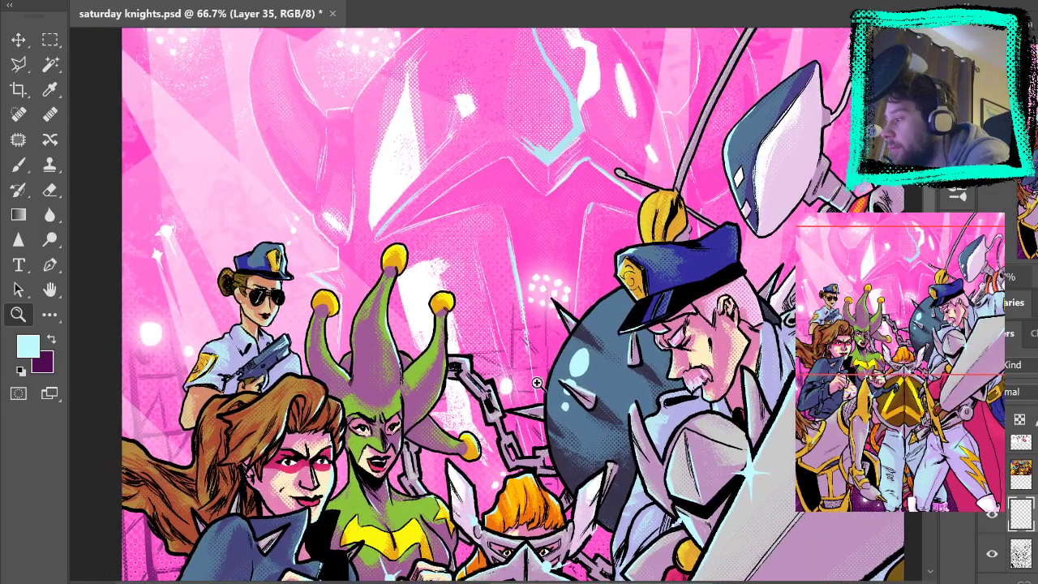
drag(545, 429, 637, 466)
drag(537, 400, 565, 83)
scroll(565, 83, down, 5)
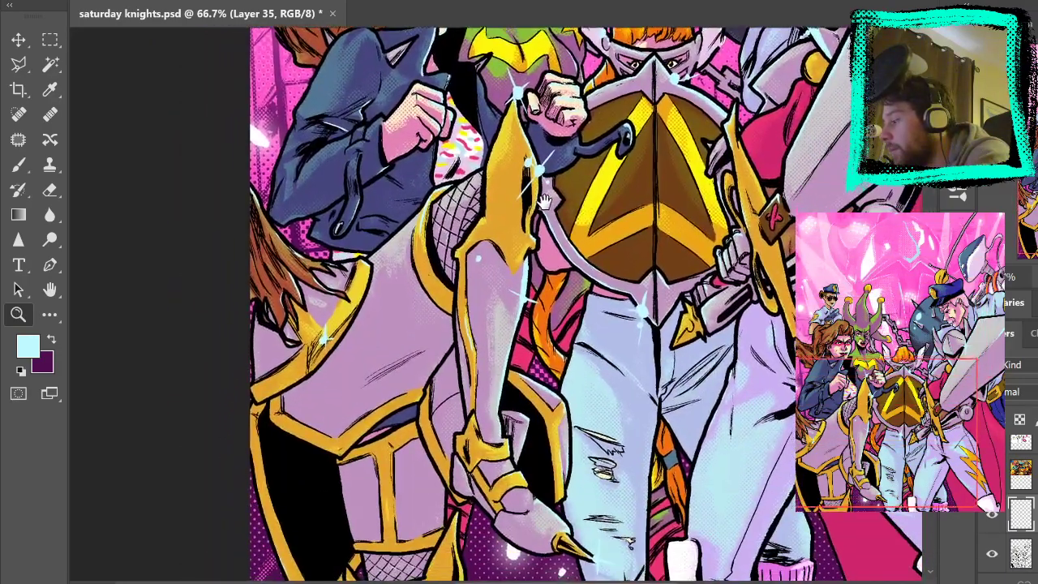
key(b)
drag(490, 349, 496, 235)
drag(580, 136, 582, 223)
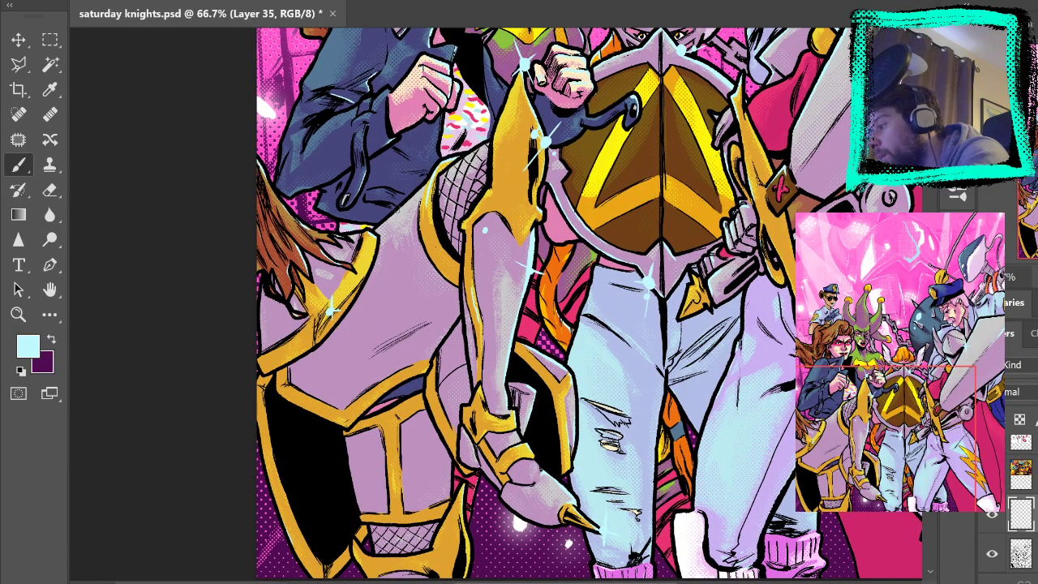
drag(749, 129, 631, 312)
drag(629, 176, 598, 283)
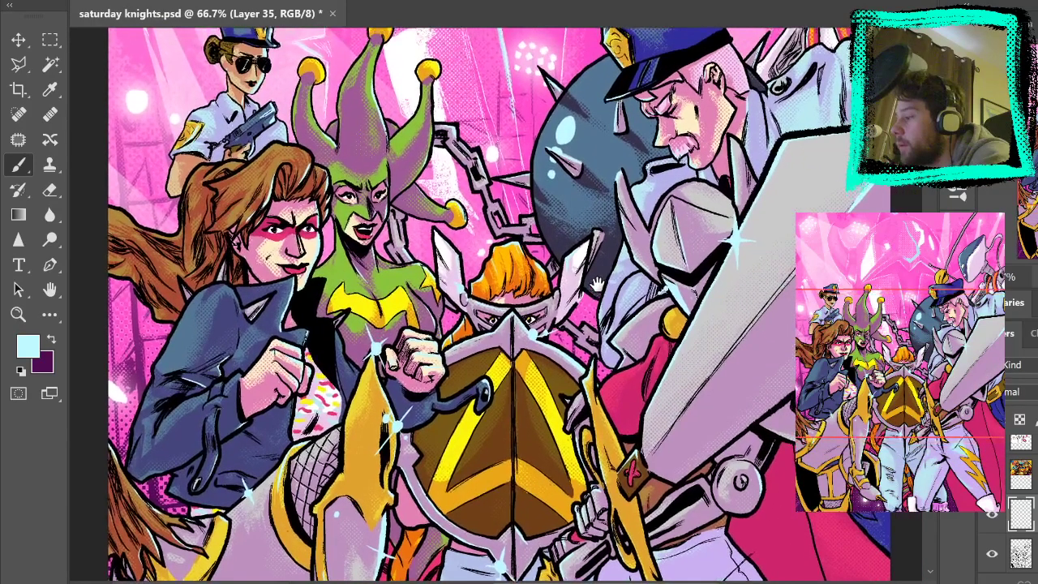
drag(595, 181, 610, 220)
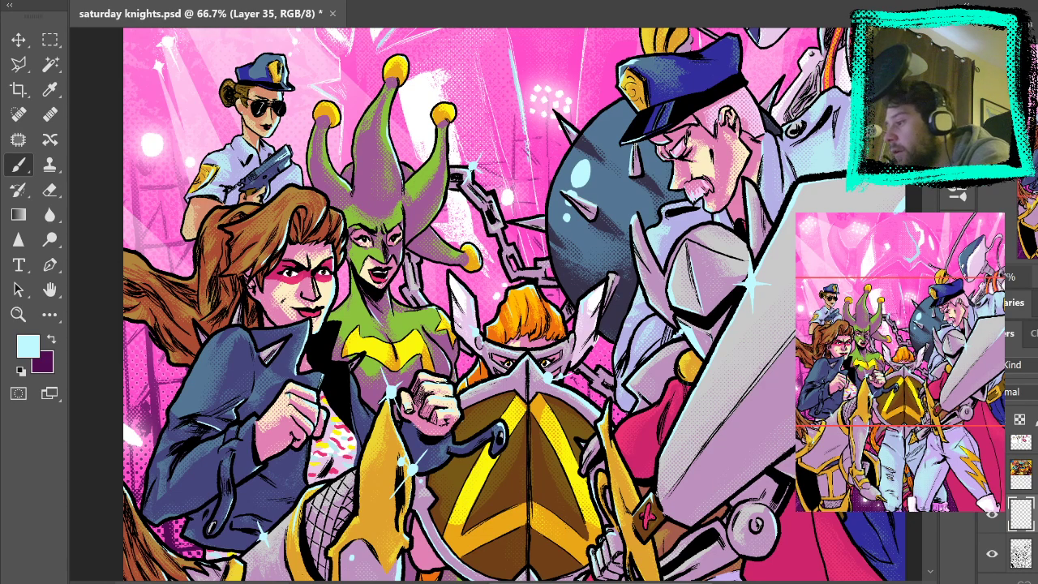
Add light blue glints beside the long thin rod above the officer, on the shield's upper rim and on the gold sword guard
drag(797, 176, 693, 481)
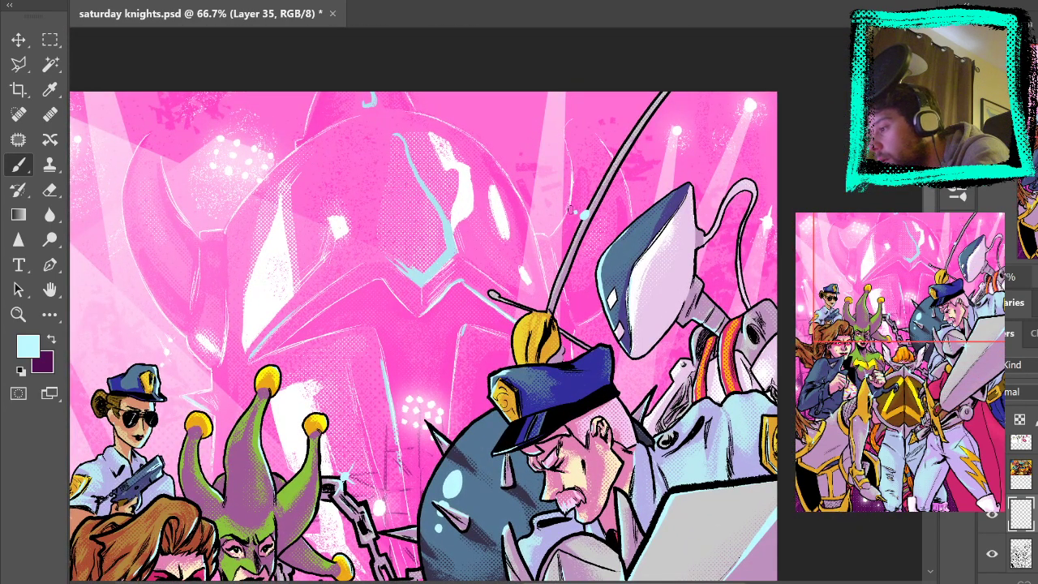
drag(685, 308, 604, 7)
drag(718, 275, 683, 34)
drag(714, 301, 768, 398)
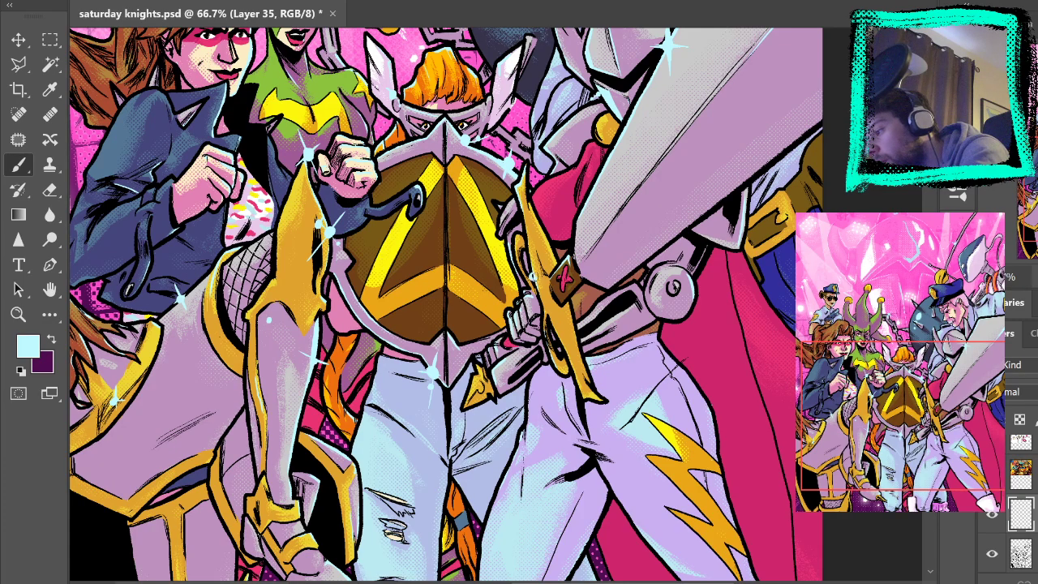
drag(531, 277, 516, 274)
drag(726, 196, 631, 360)
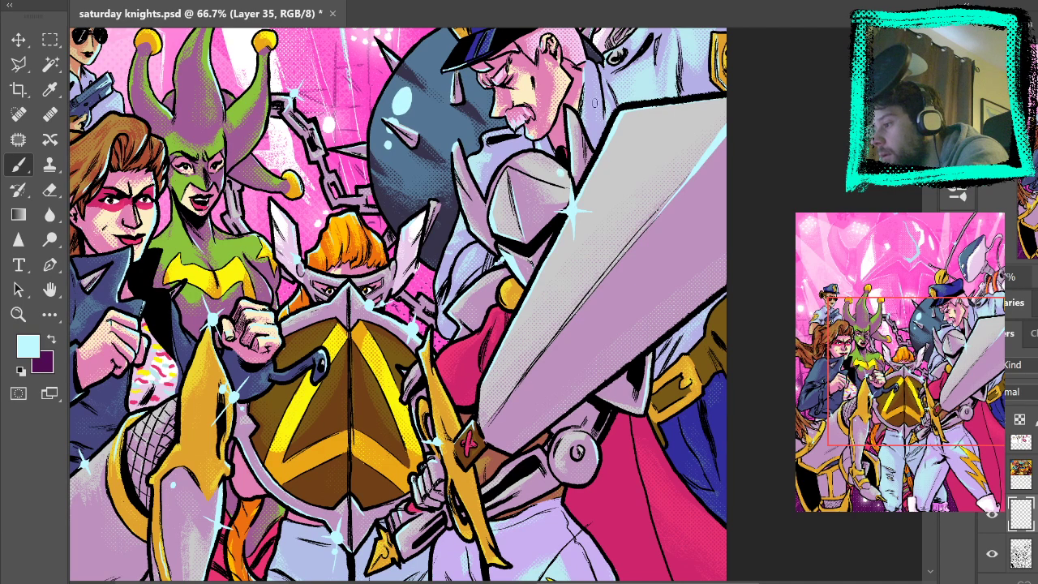
key(ctrl+0)
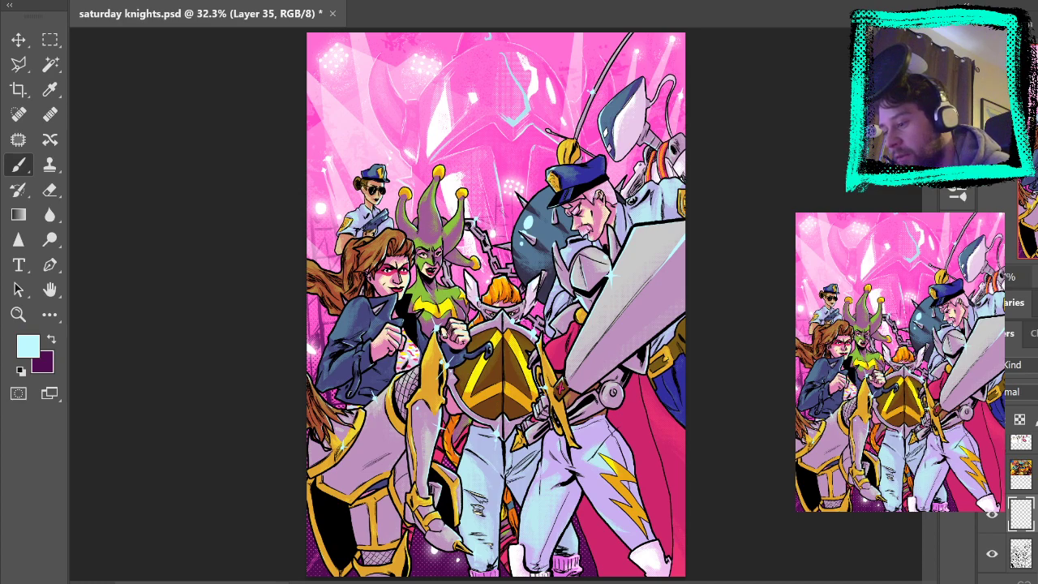
Apply a soft light glow effect to the sparkle layer and save the illustration
key(space)
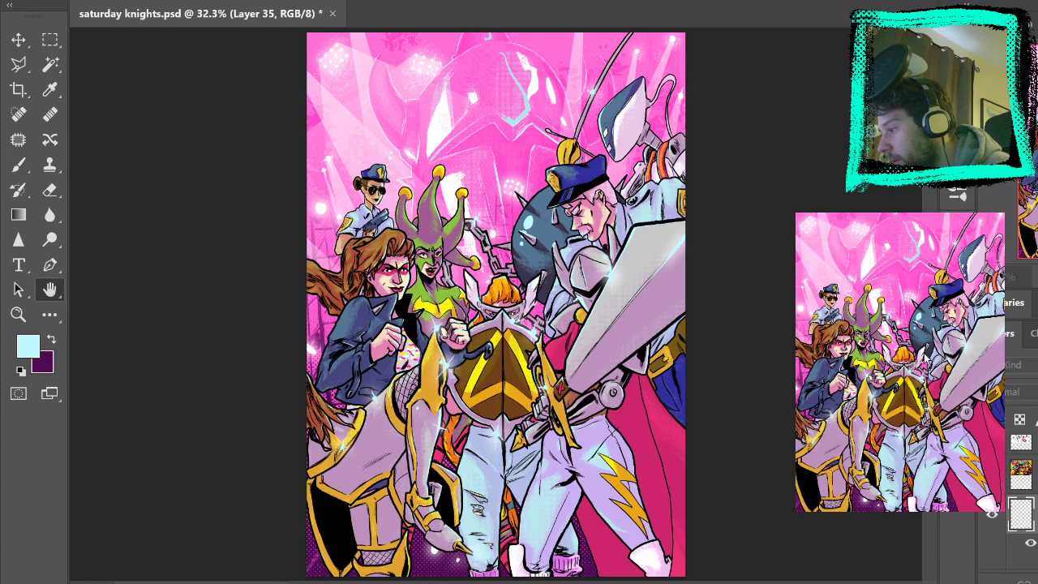
key(alt)
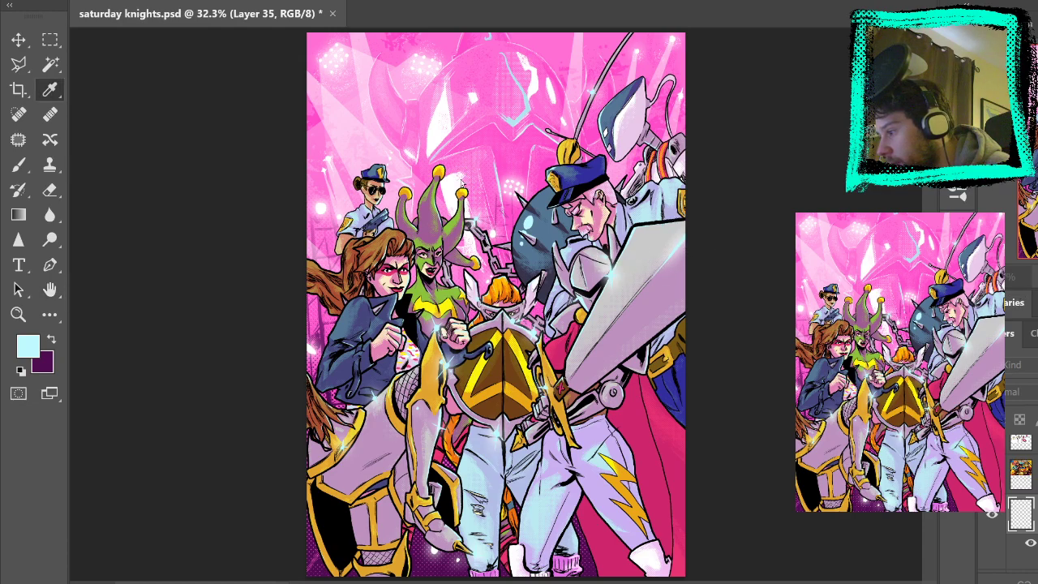
key(h)
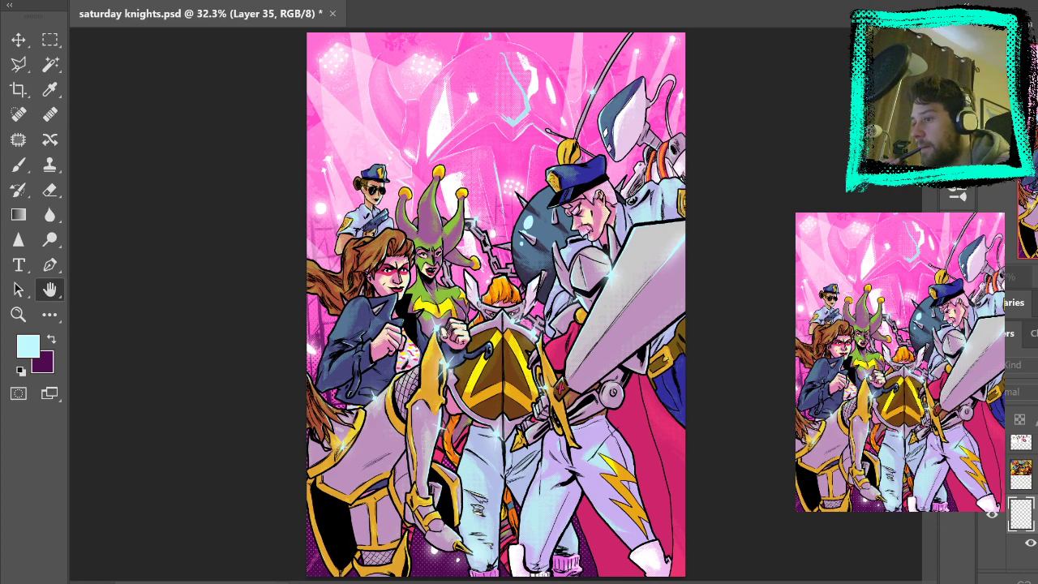
key(b)
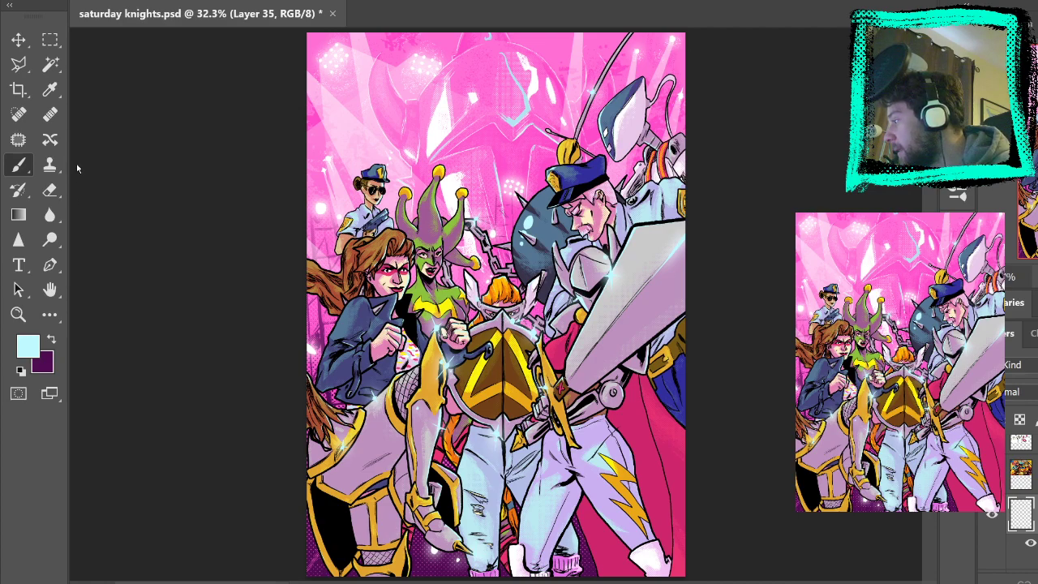
key(ctrl+s)
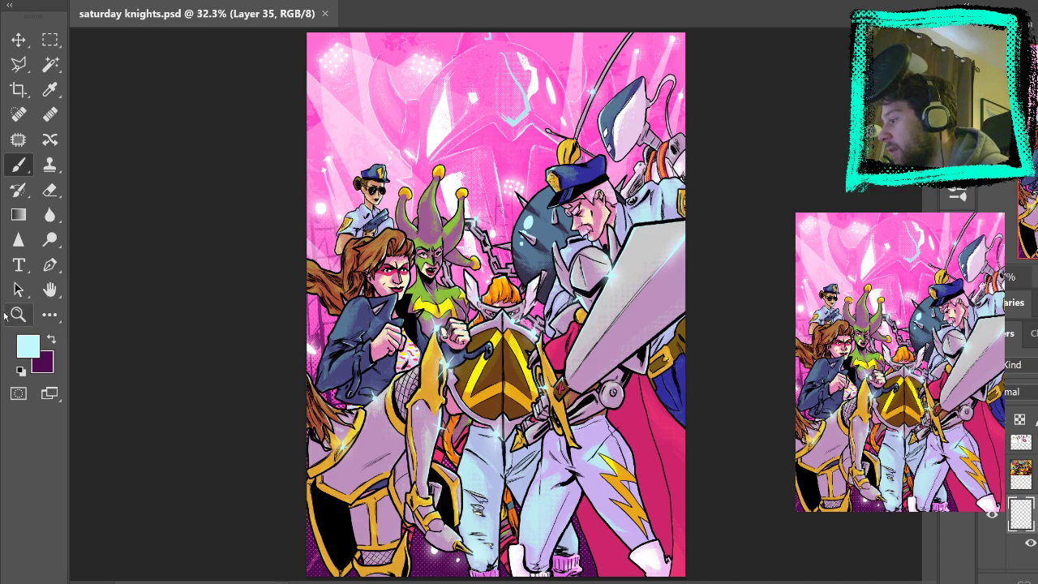
Make Layer 11, the Multiply layer beneath the sparkles, the active layer
click(18, 315)
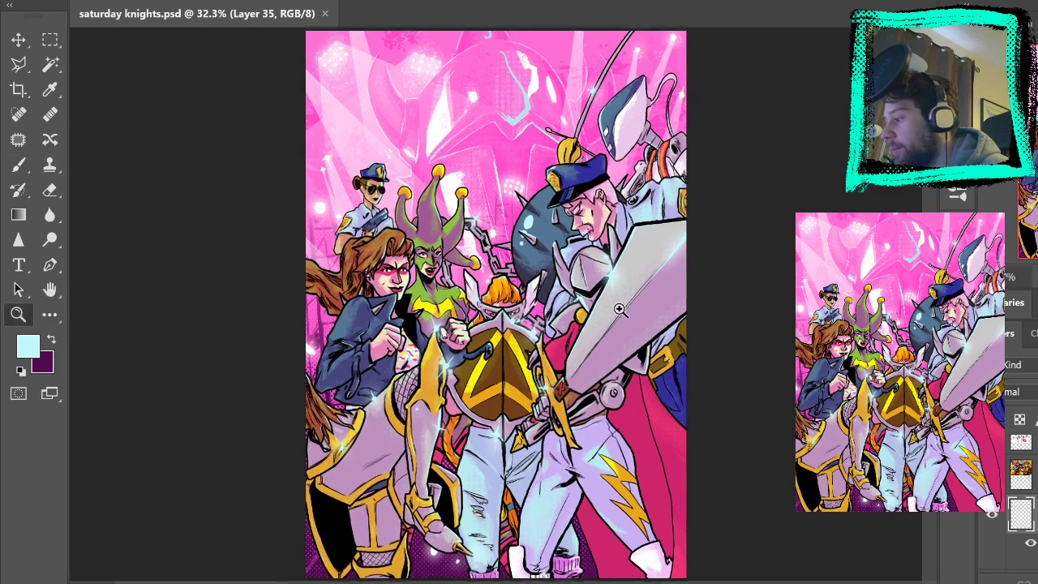
drag(595, 332, 645, 288)
click(650, 278)
click(656, 267)
click(656, 267)
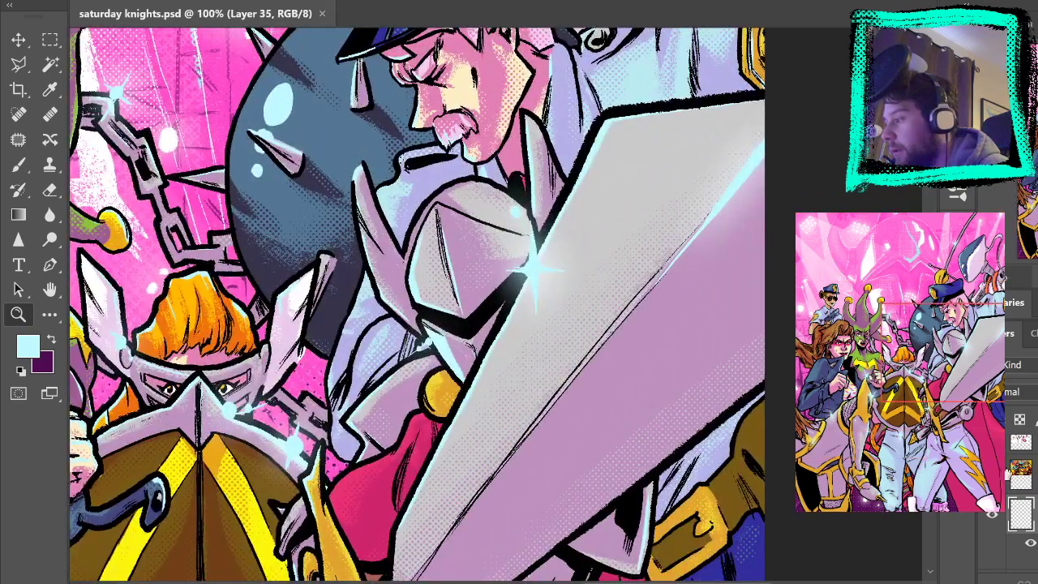
scroll(1021, 502, up, 1)
scroll(1021, 503, up, 4)
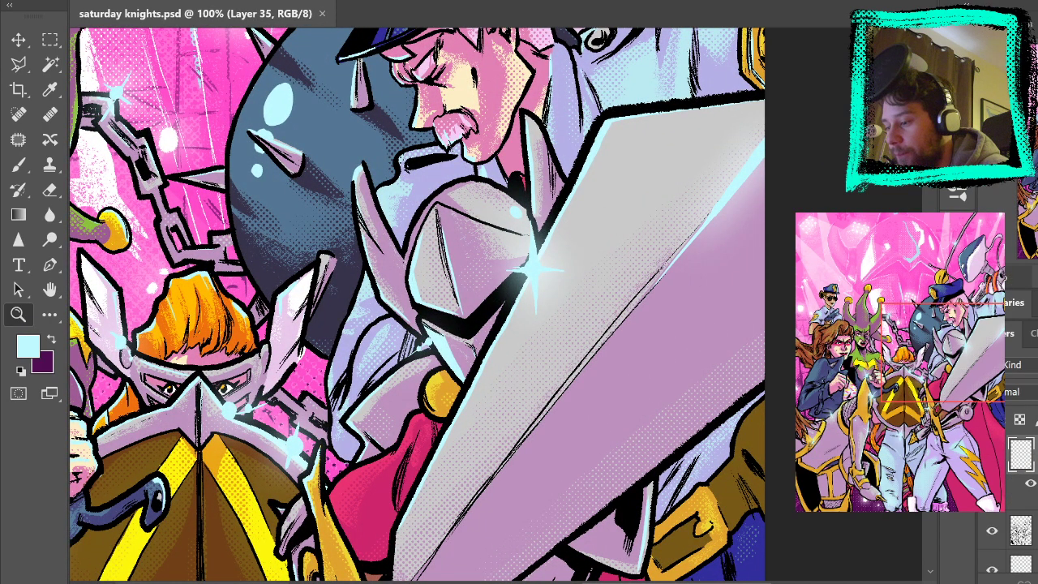
scroll(1020, 503, up, 2)
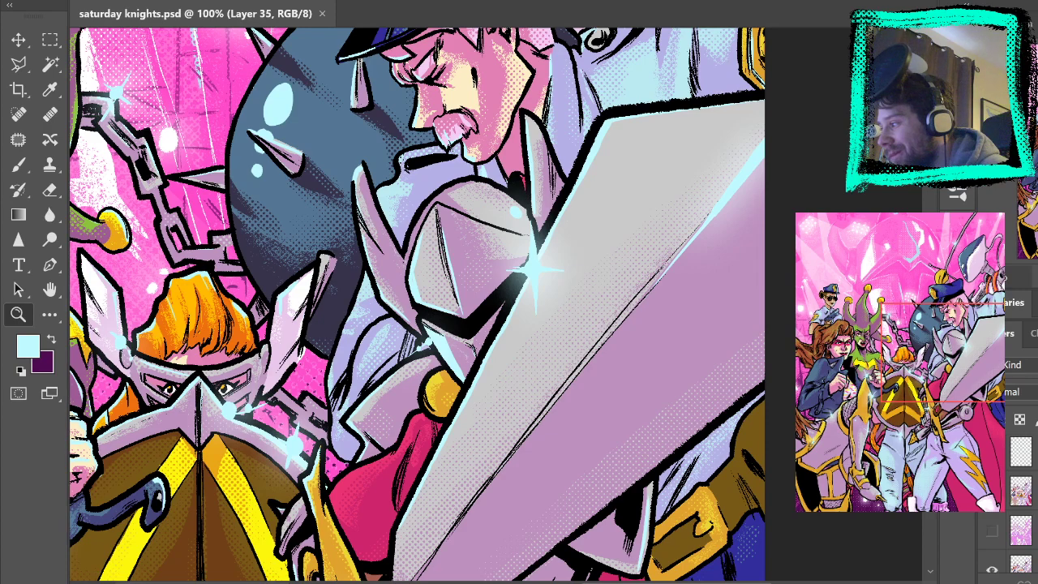
scroll(1020, 503, up, 2)
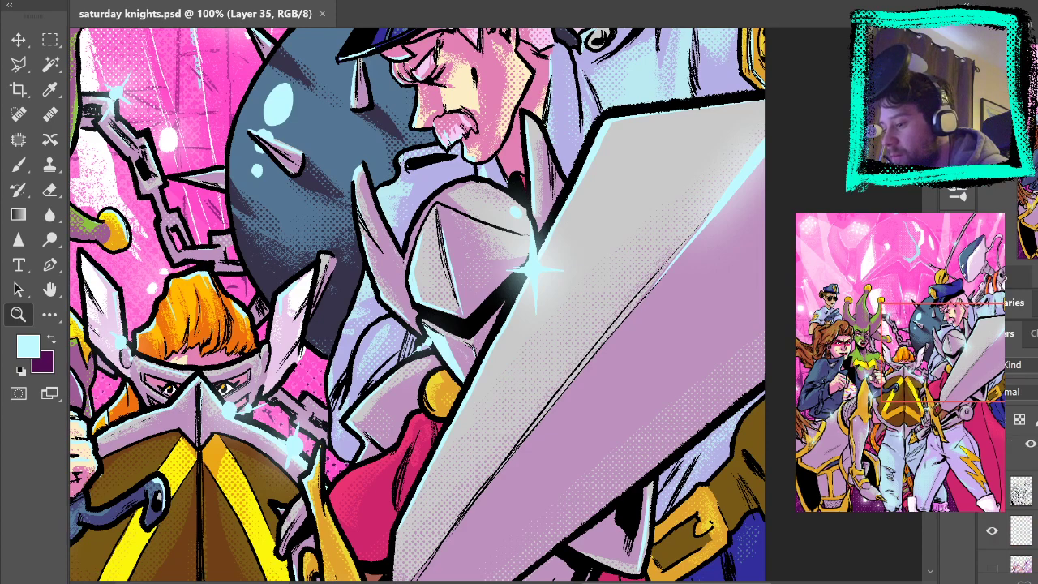
scroll(1021, 503, up, 1)
click(1021, 531)
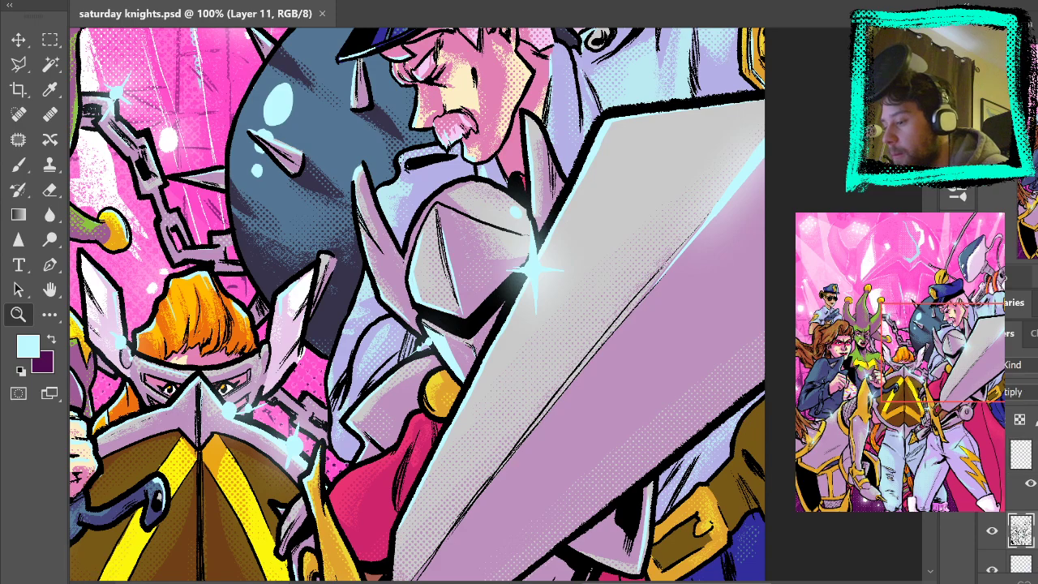
Lasso the pale blue coat area between the spiked ball and the knight's shoulder armour, following the lower edge of the helmet's horn
key(l)
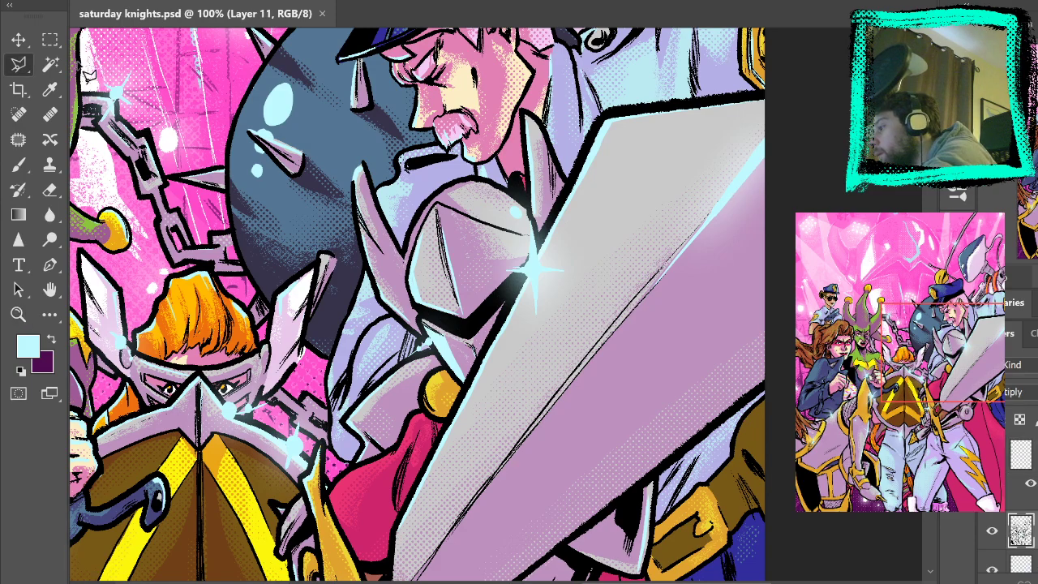
click(18, 314)
click(437, 246)
click(436, 246)
drag(487, 319, 570, 149)
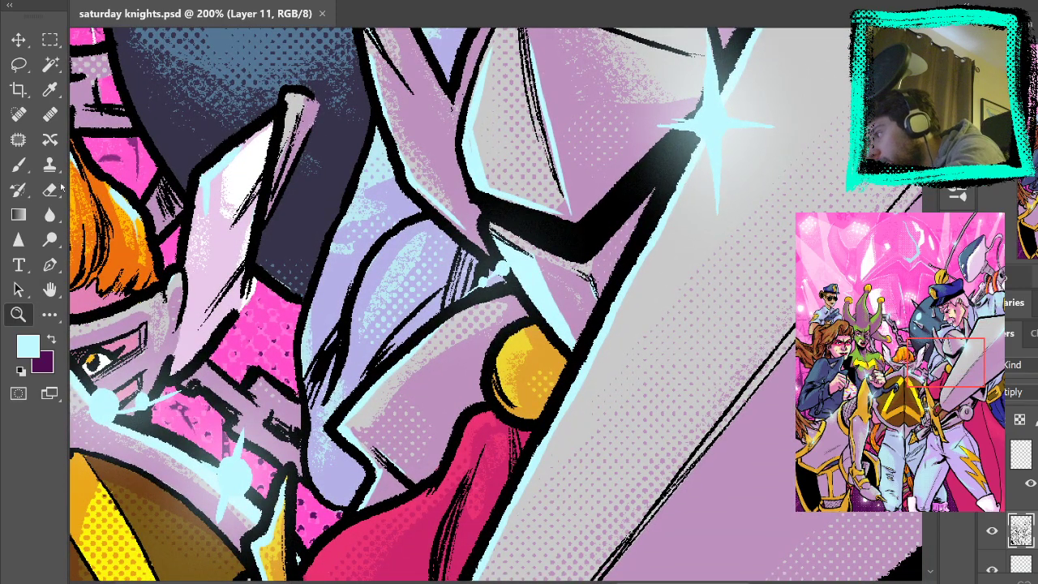
key(l)
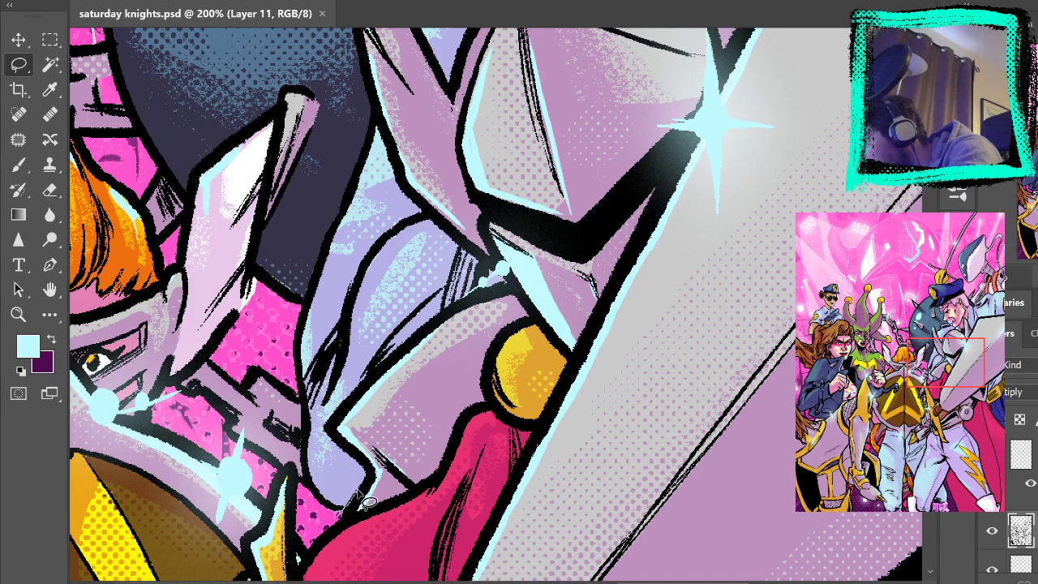
mouse_move(336, 426)
mouse_down()
mouse_move(417, 348)
mouse_move(507, 289)
mouse_move(512, 277)
mouse_move(491, 238)
mouse_move(289, 257)
mouse_move(317, 434)
mouse_up()
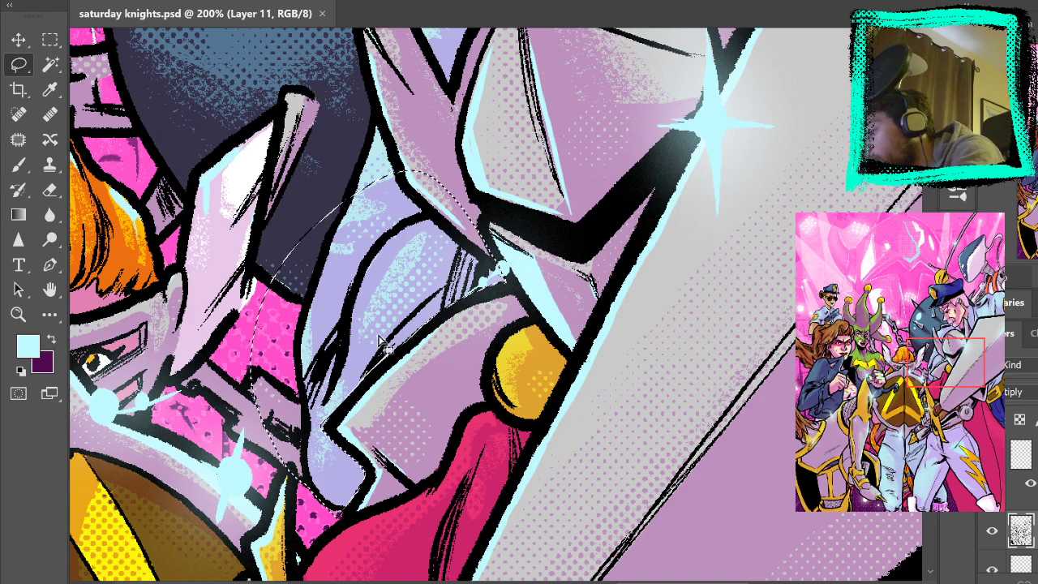
drag(349, 440, 330, 420)
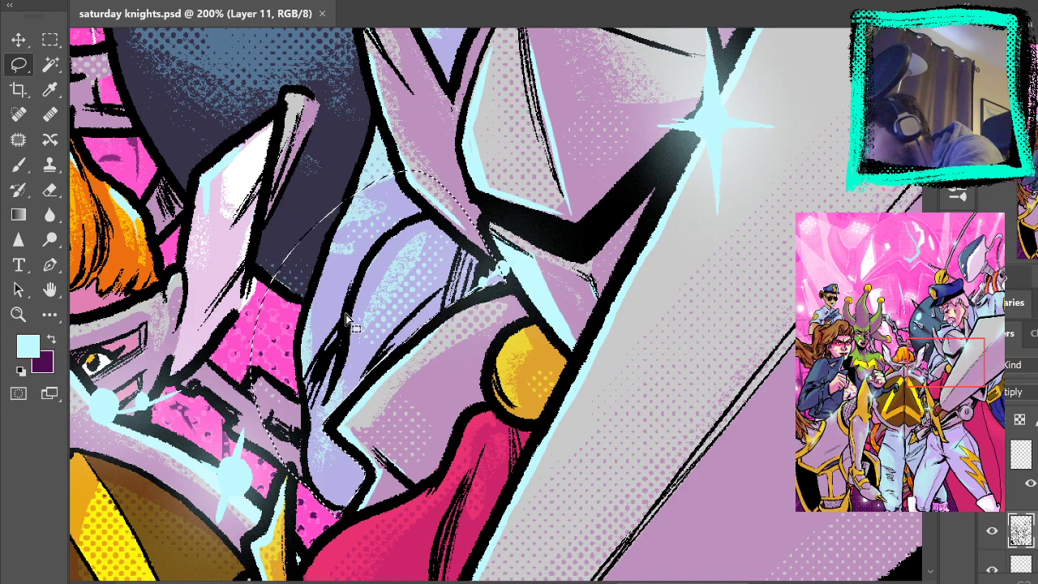
drag(468, 269, 497, 438)
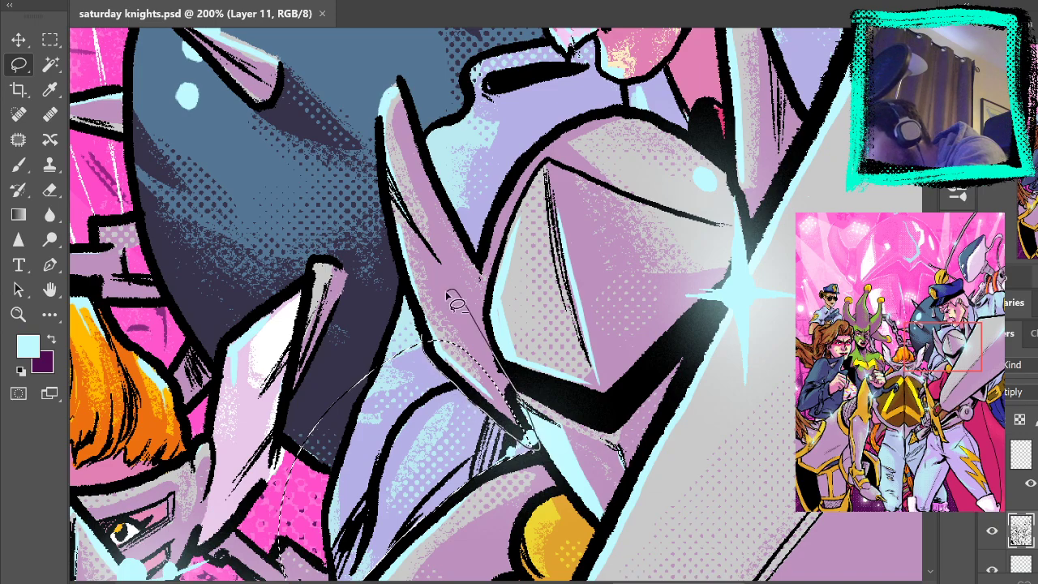
drag(459, 302, 477, 395)
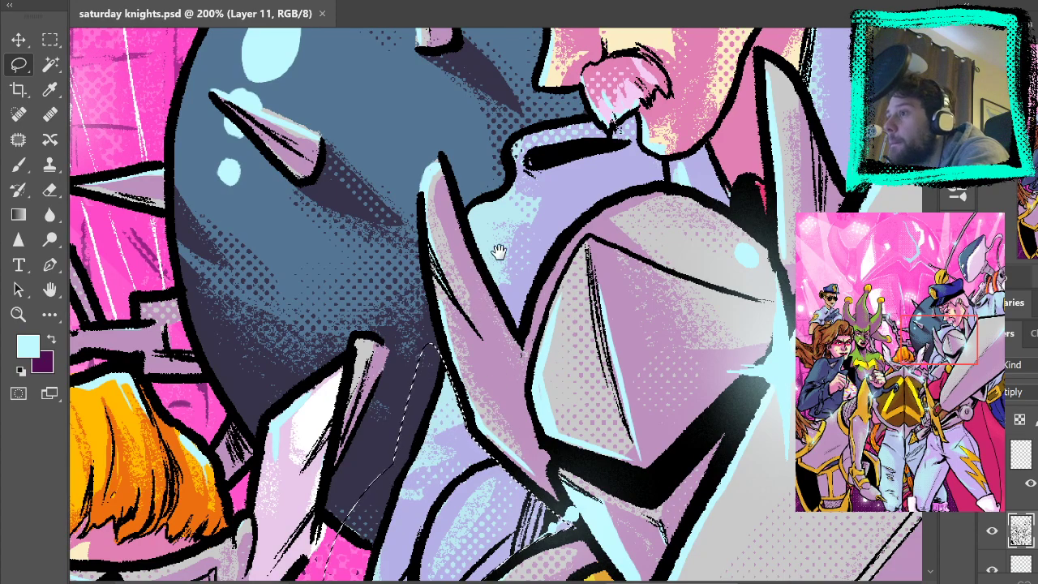
Add the coat area between the helmet's horn and dome to the selection, continuing along the dome beneath the officer's moustache and chin
drag(532, 268, 509, 338)
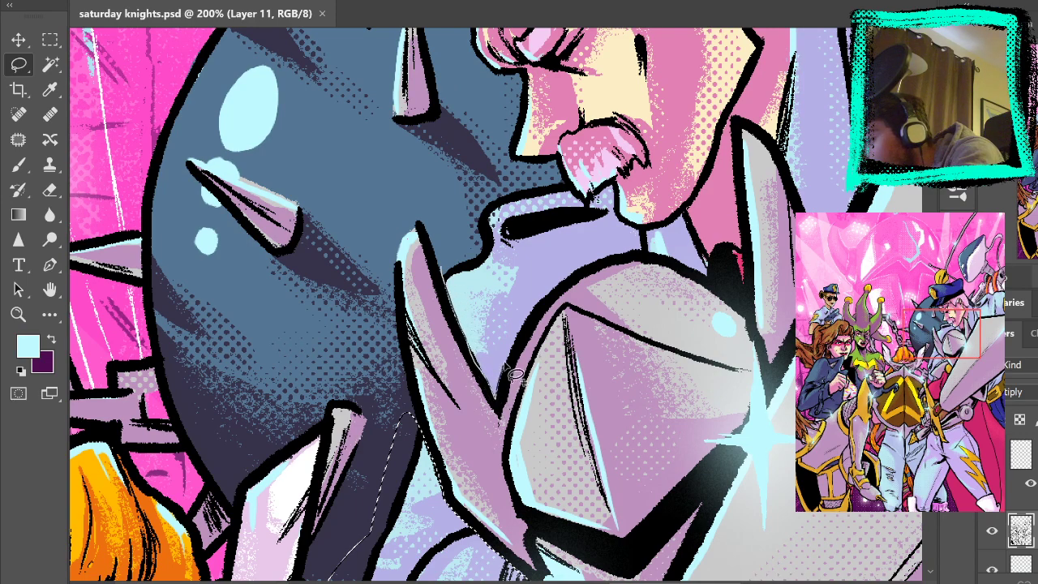
drag(454, 221, 496, 394)
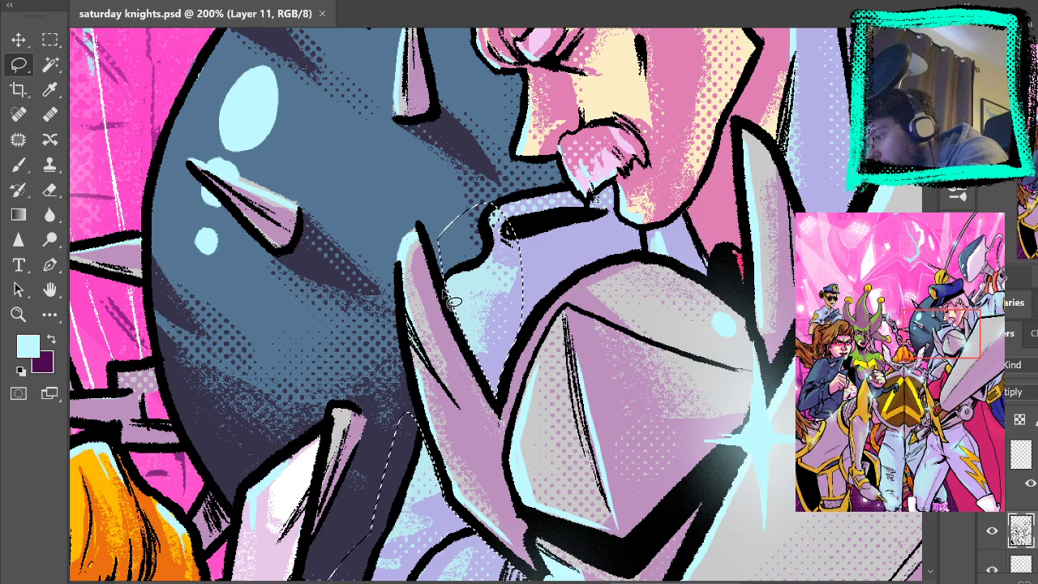
drag(599, 257, 515, 335)
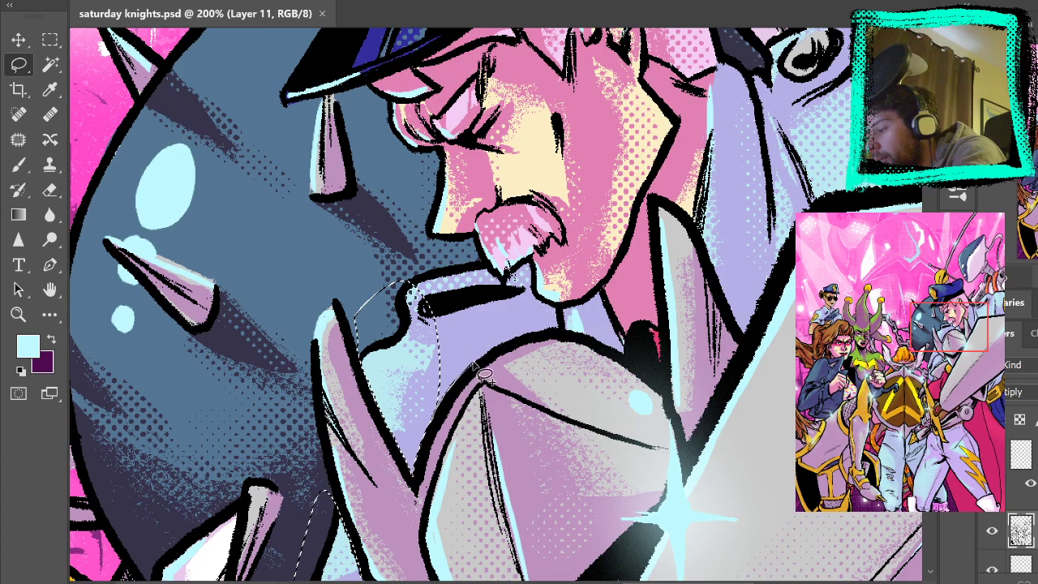
drag(575, 233, 393, 336)
mouse_move(668, 313)
mouse_down()
mouse_move(533, 305)
mouse_move(452, 284)
mouse_up()
drag(329, 297, 351, 301)
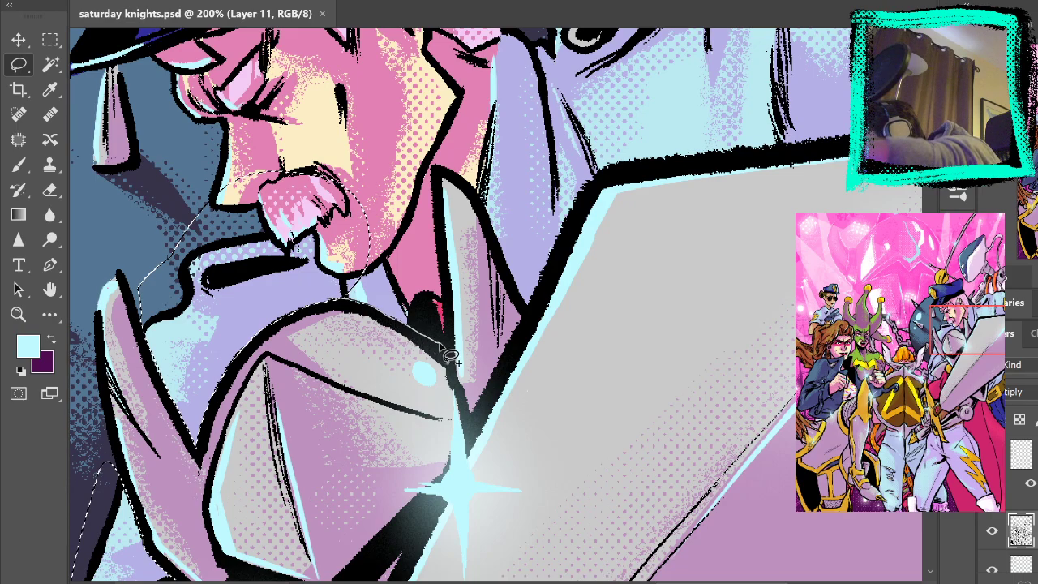
Add the officer's neck and collar to the selection, working around the helmet's second horn up to the shield's edge
drag(446, 272, 389, 349)
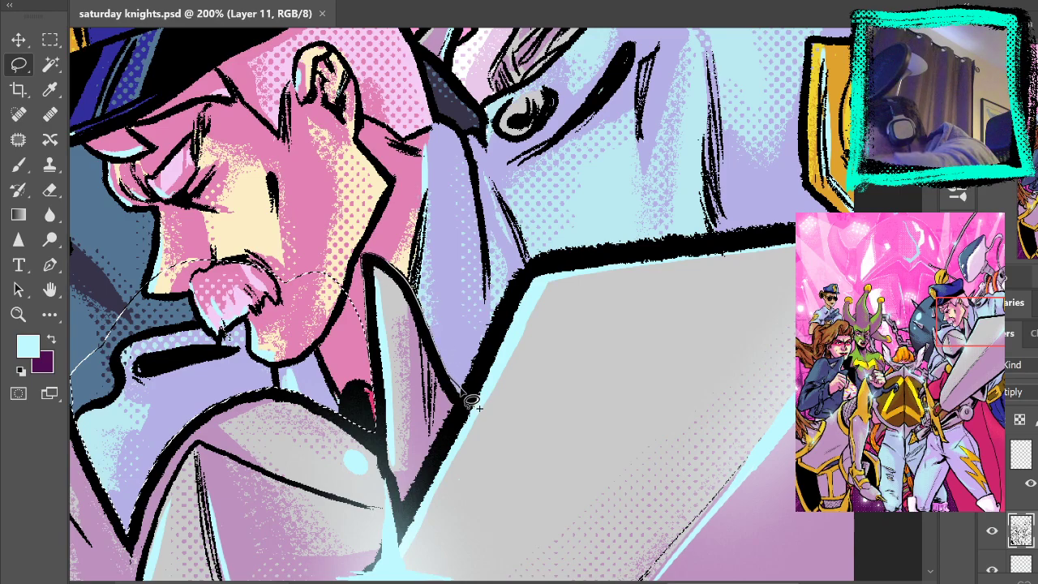
mouse_move(493, 321)
mouse_down()
mouse_move(423, 160)
mouse_move(294, 332)
mouse_up()
mouse_move(556, 254)
mouse_down()
mouse_move(463, 321)
mouse_move(540, 259)
mouse_move(398, 431)
mouse_up()
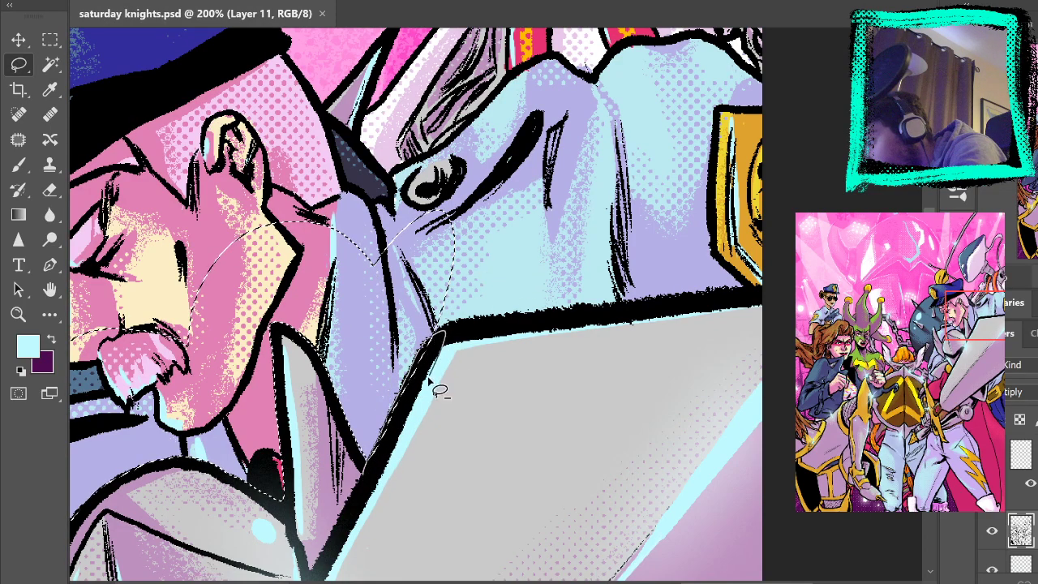
Extend the selection over the officer's shoulder along the shield's upper edge and loosely around his head and cap
drag(538, 360, 405, 426)
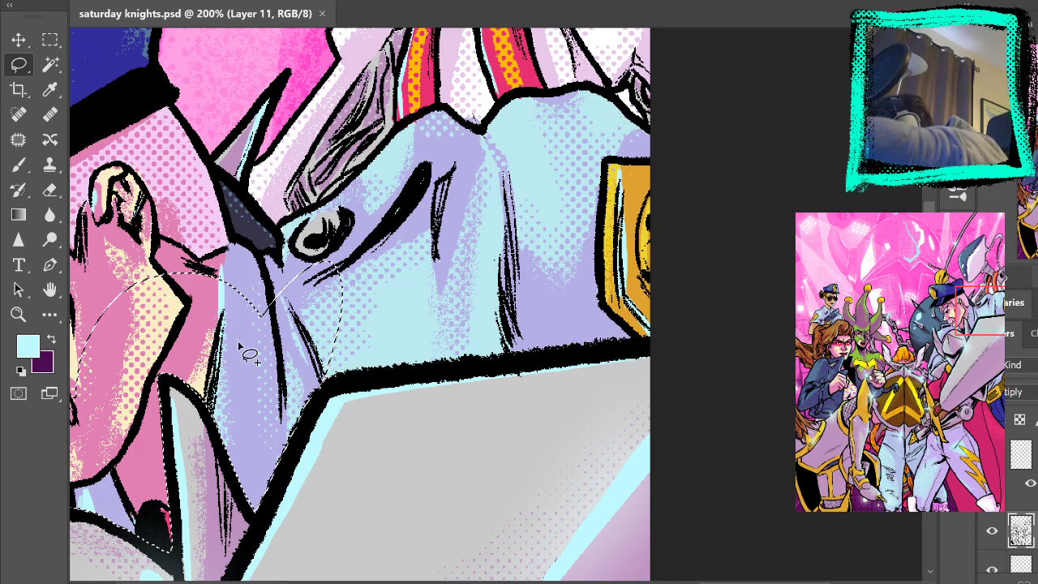
mouse_move(389, 308)
mouse_down()
mouse_move(729, 301)
mouse_move(749, 284)
mouse_move(291, 344)
mouse_move(349, 453)
mouse_up()
mouse_move(521, 280)
mouse_down()
mouse_move(640, 459)
mouse_move(677, 424)
mouse_move(751, 129)
mouse_move(338, 188)
mouse_move(508, 460)
mouse_up()
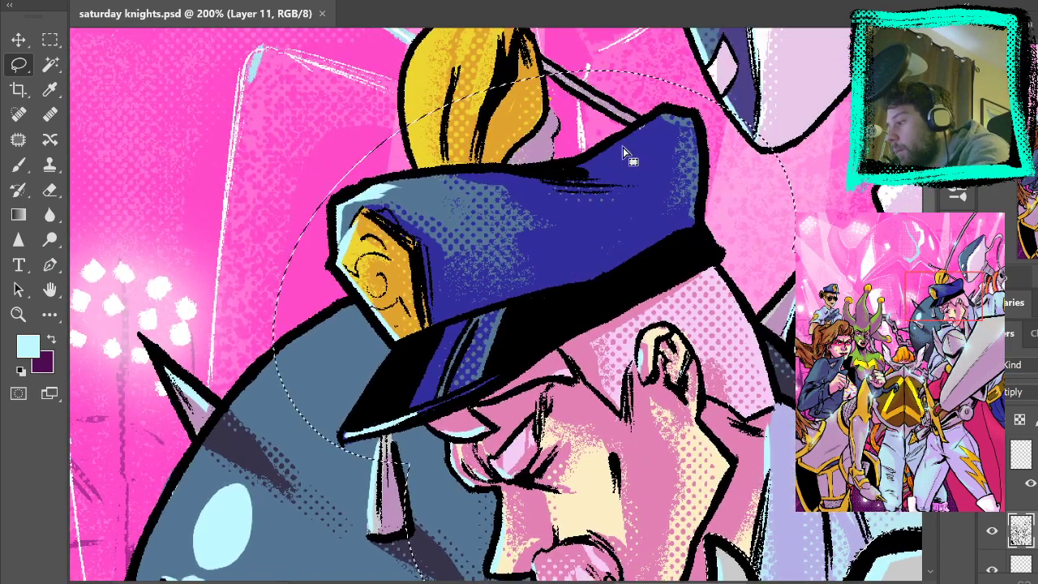
Trim the spiked ball out of the selection along the officer's coat collar, nose and brow up to the cap's visor
key(ctrl+0)
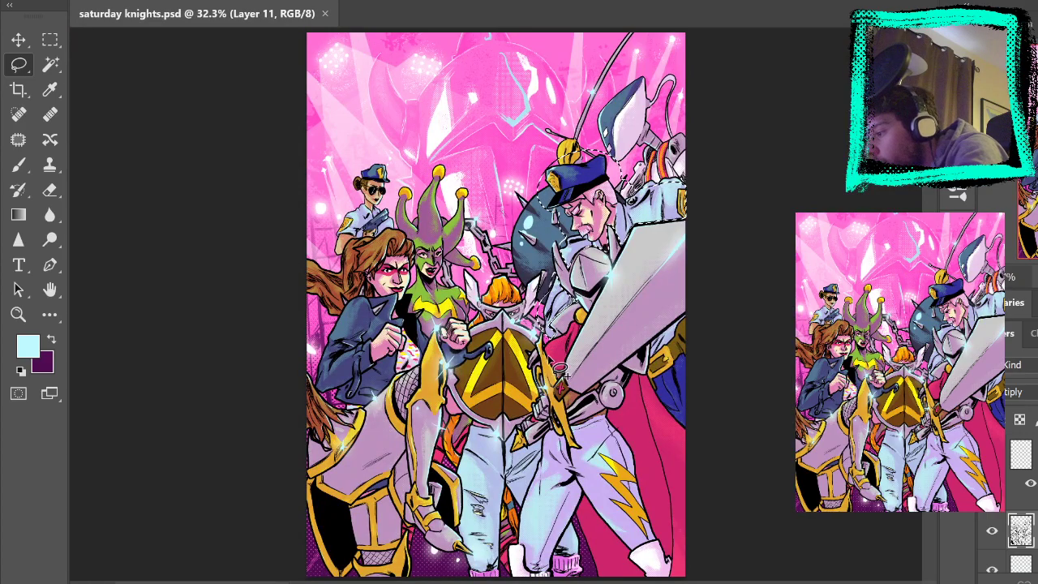
key(z)
click(534, 255)
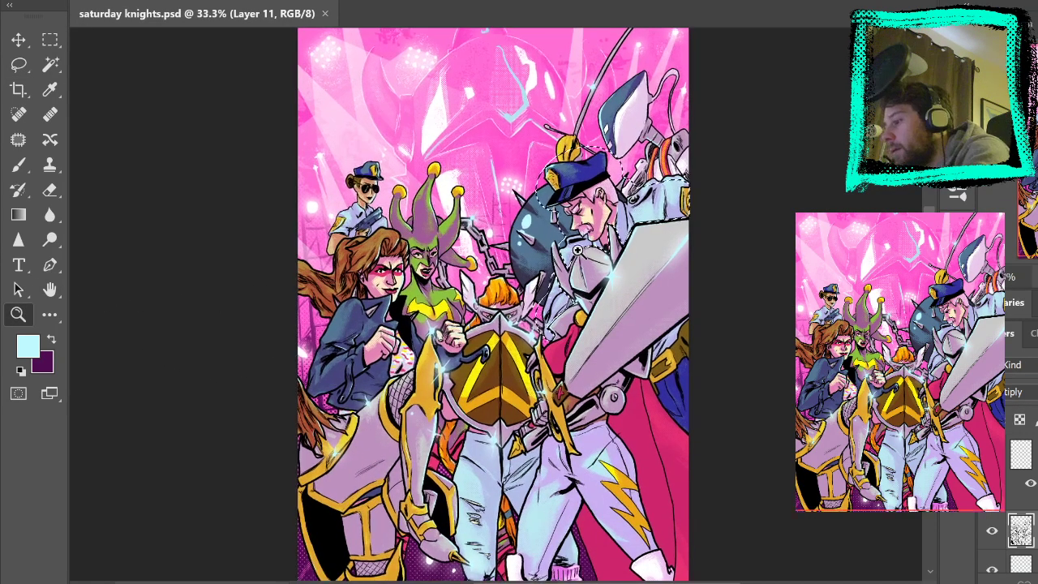
click(534, 254)
drag(706, 231, 538, 314)
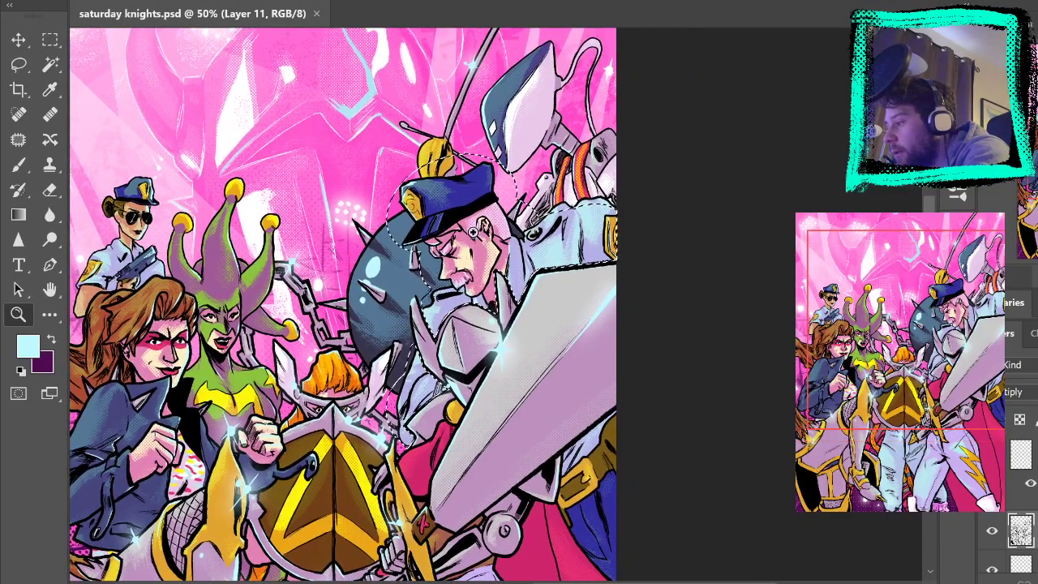
click(510, 297)
click(452, 194)
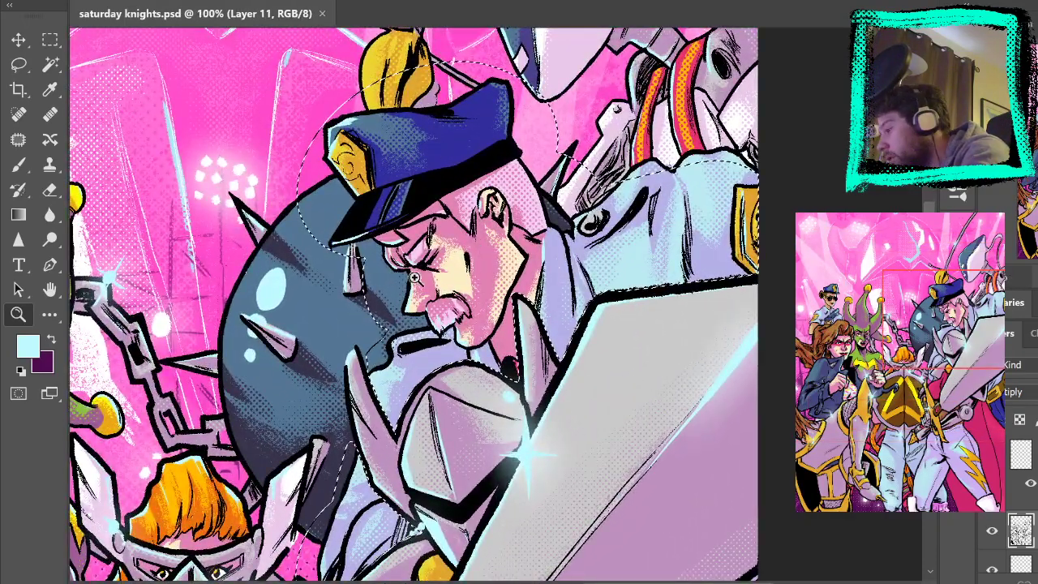
click(405, 276)
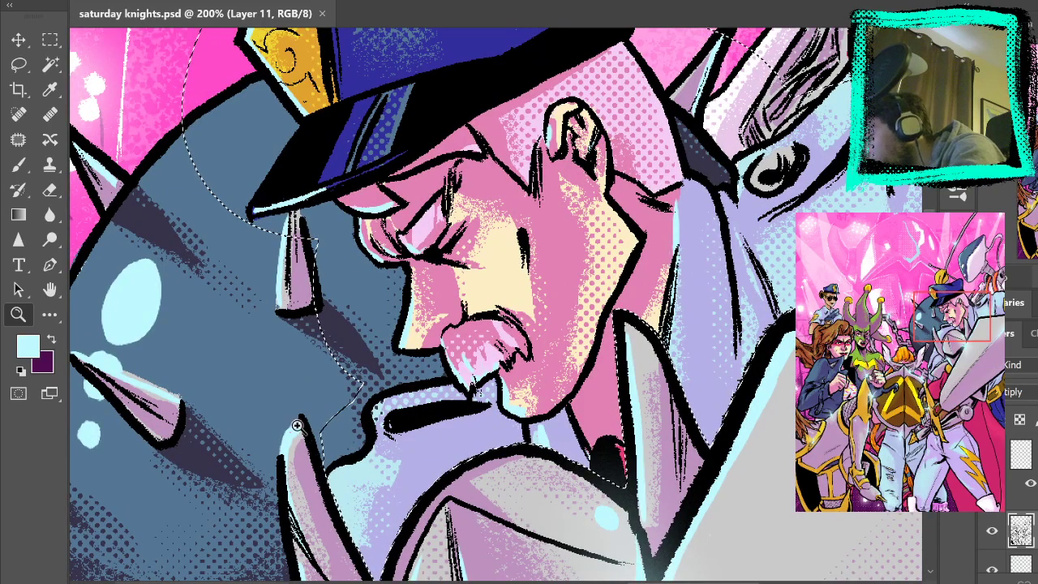
key(l)
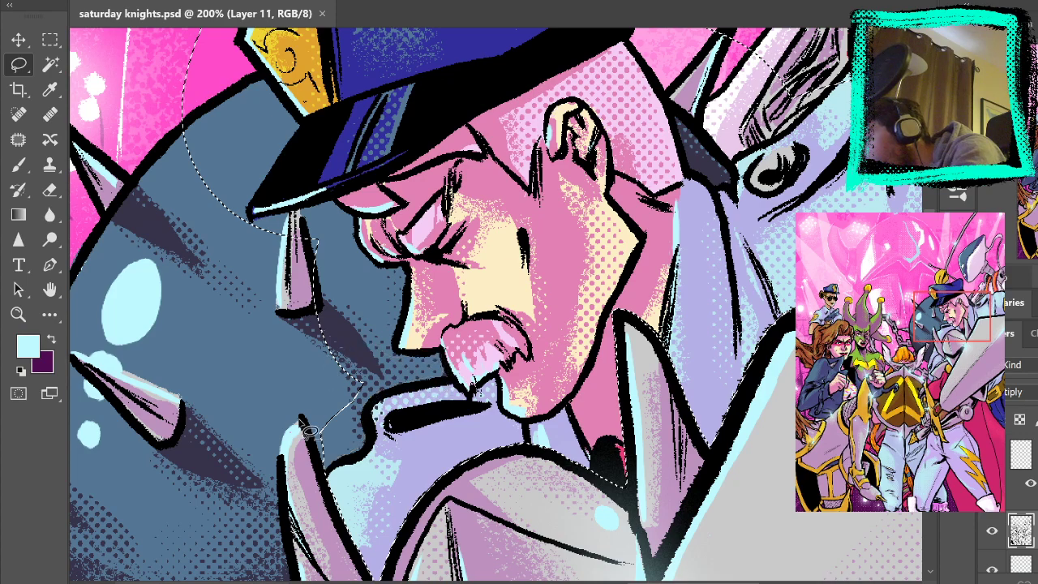
drag(308, 430, 325, 442)
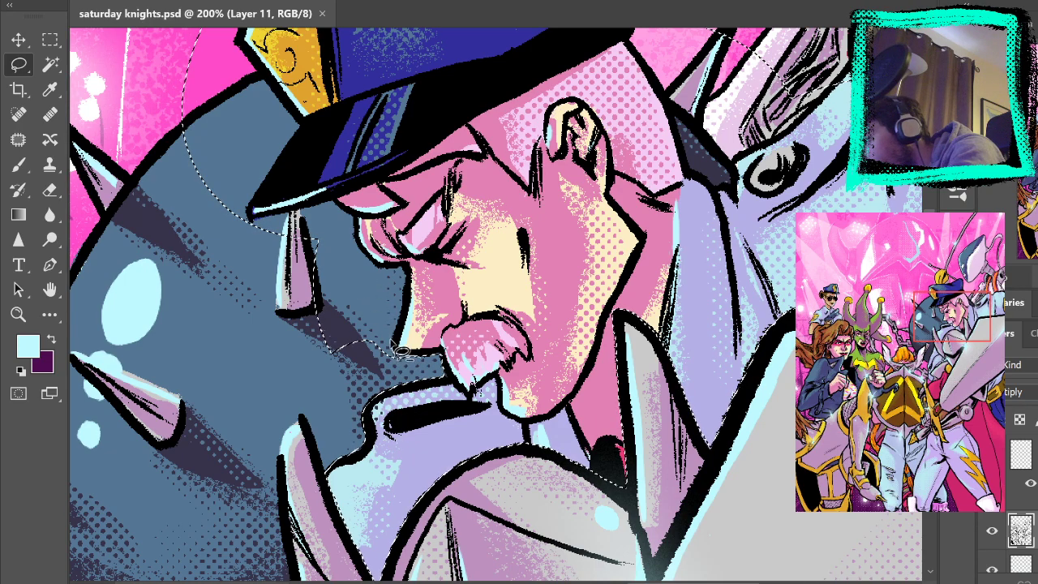
mouse_move(365, 249)
mouse_down()
mouse_move(331, 394)
mouse_move(393, 276)
mouse_up()
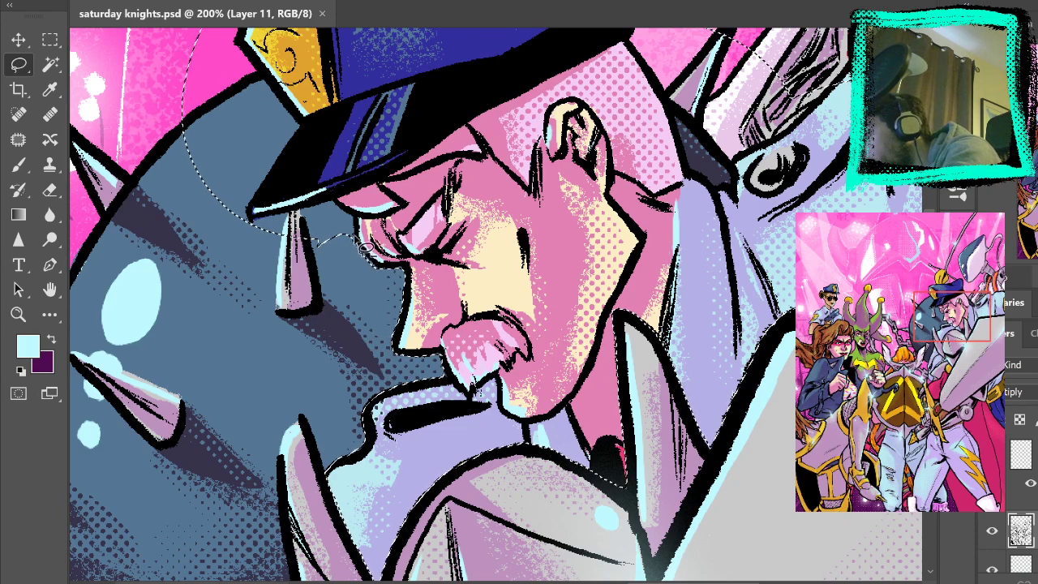
mouse_move(332, 272)
mouse_down()
mouse_move(353, 213)
mouse_move(299, 223)
mouse_up()
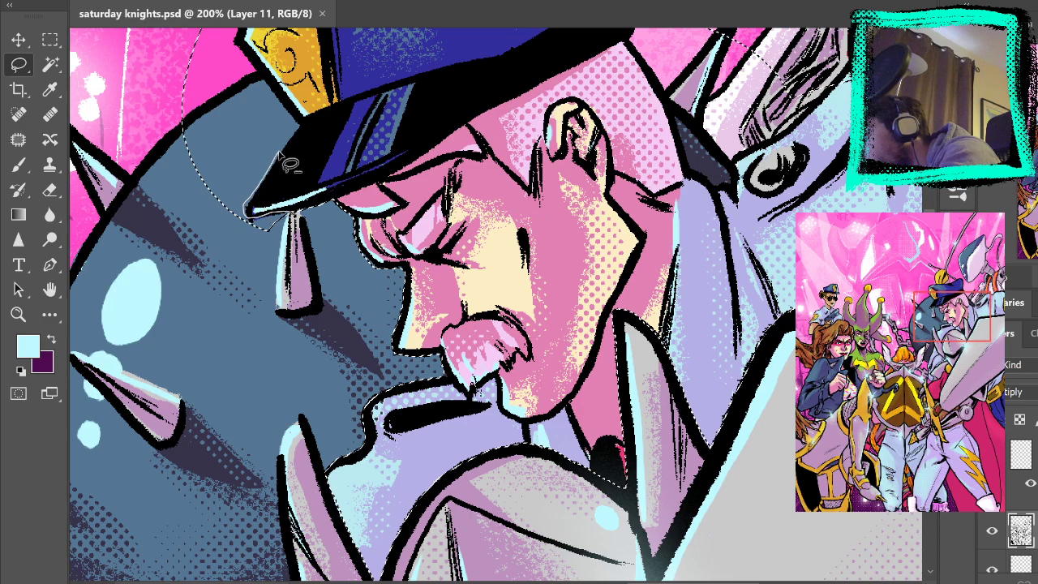
Trim the selection tightly around the cap's visor, gold badge and crown
scroll(198, 123, up, 4)
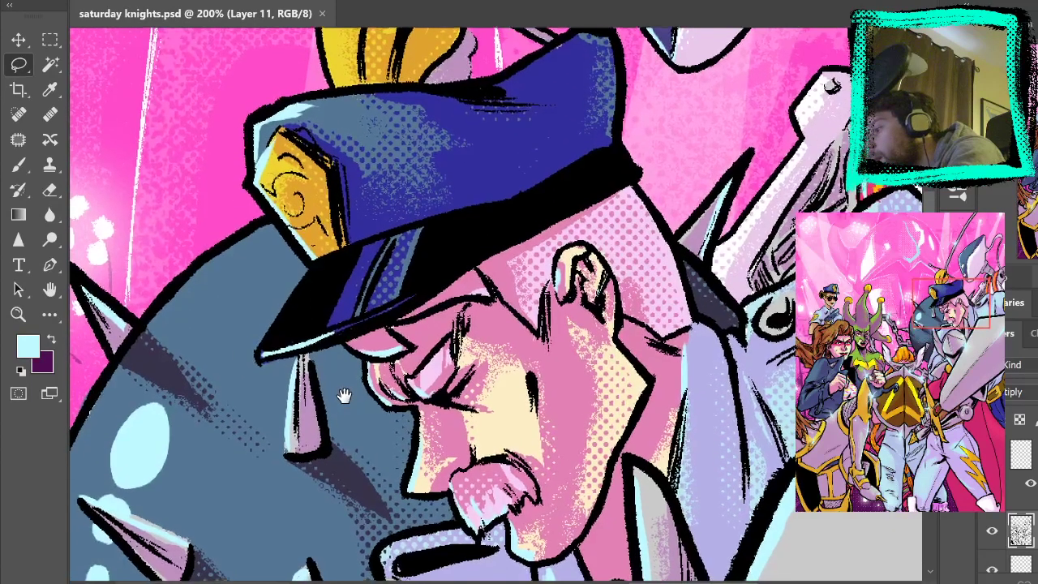
mouse_move(316, 288)
mouse_down()
mouse_move(244, 81)
mouse_move(325, 292)
mouse_up()
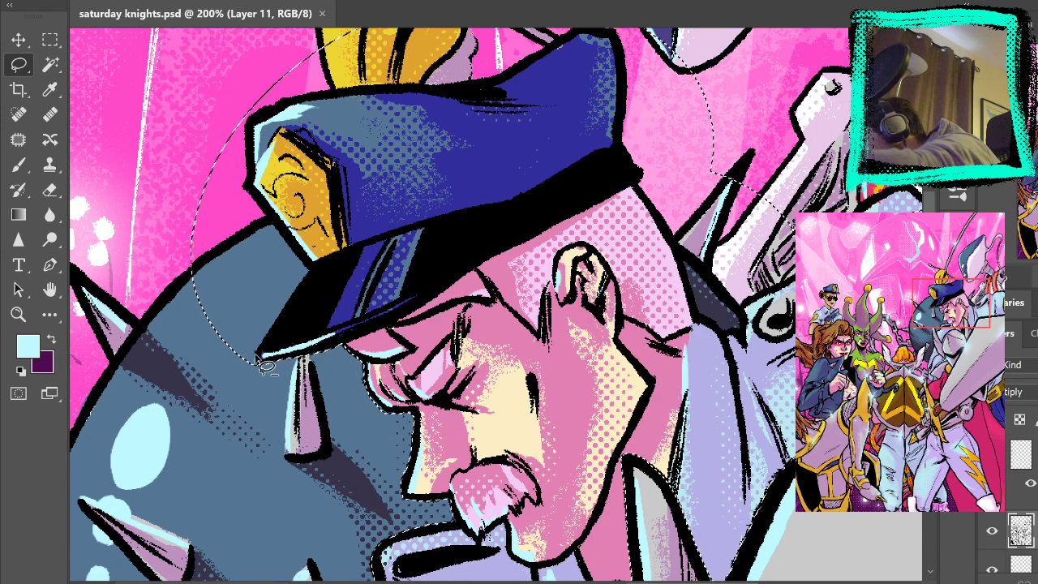
mouse_move(305, 258)
mouse_down()
mouse_move(188, 312)
mouse_move(261, 371)
mouse_up()
mouse_move(592, 382)
mouse_down()
mouse_move(496, 348)
mouse_move(326, 109)
mouse_up()
mouse_move(577, 463)
mouse_down()
mouse_move(730, 198)
mouse_move(749, 193)
mouse_move(749, 222)
mouse_up()
drag(365, 15, 369, 67)
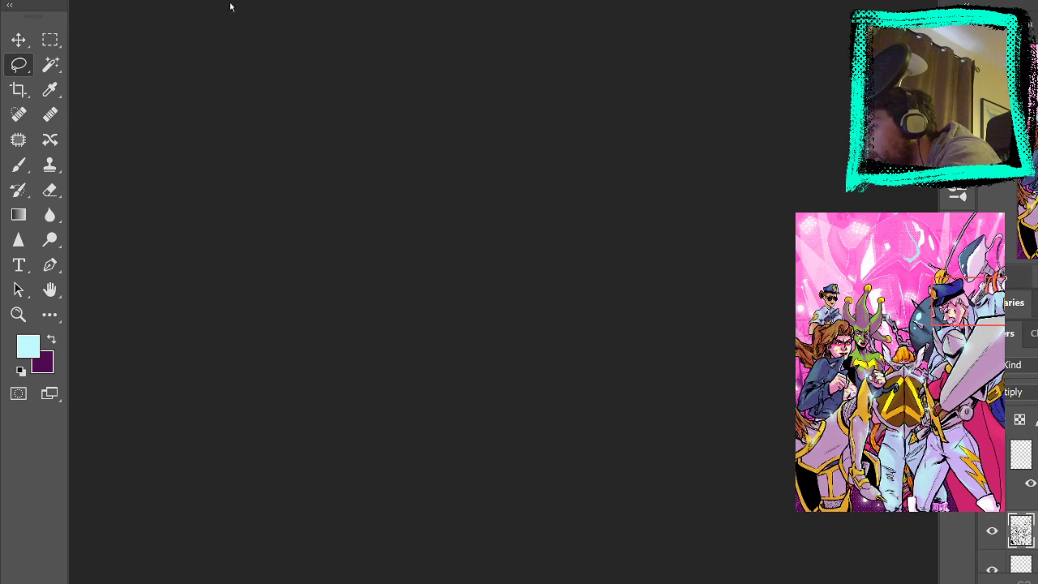
Remove the pink background and the spike between the back of the cap and the officer's shoulder from the selection
drag(230, 7, 232, 10)
drag(547, 112, 529, 217)
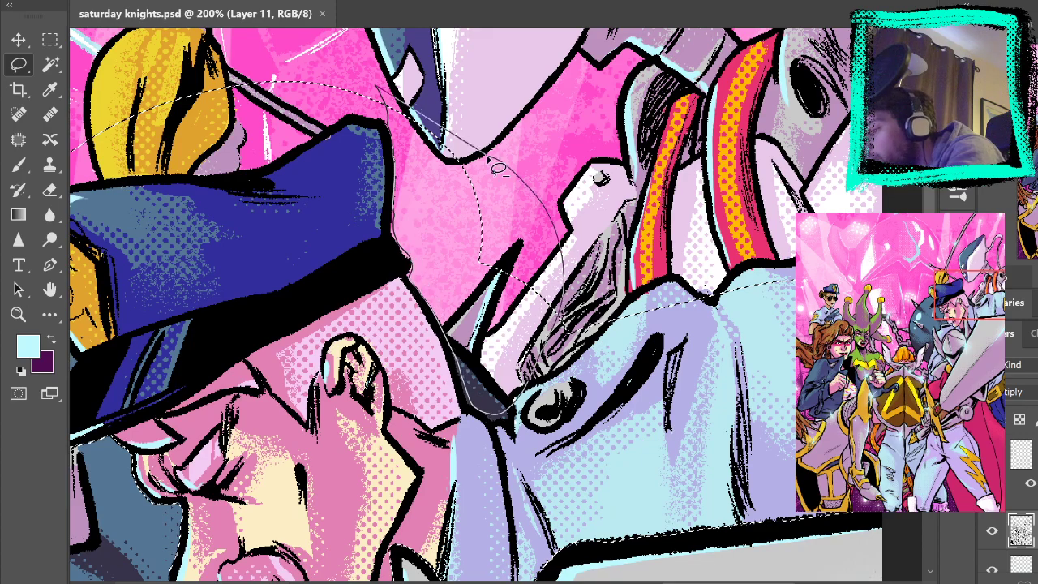
drag(488, 158, 484, 155)
drag(713, 301, 611, 272)
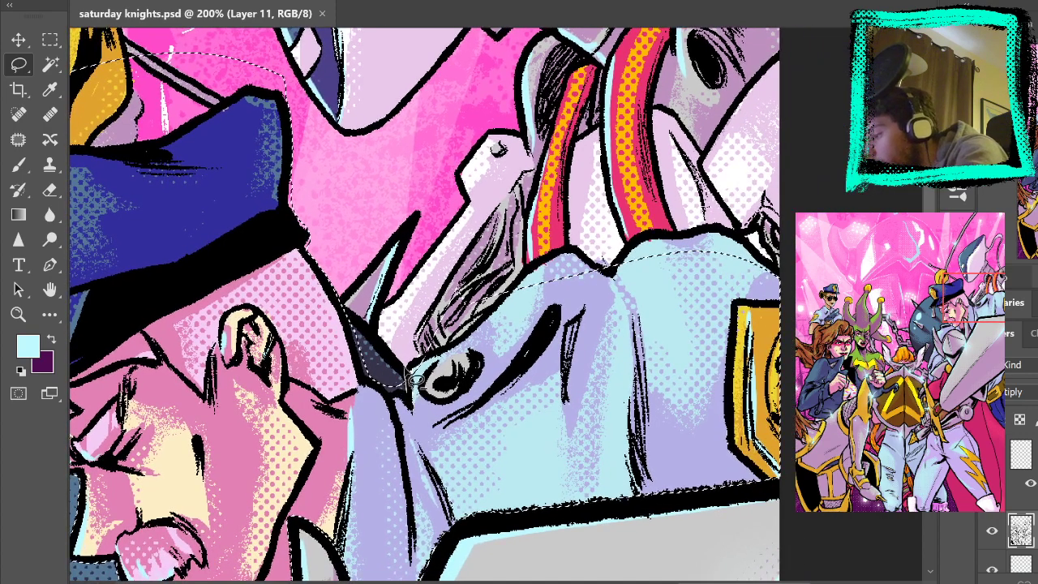
drag(511, 260, 516, 255)
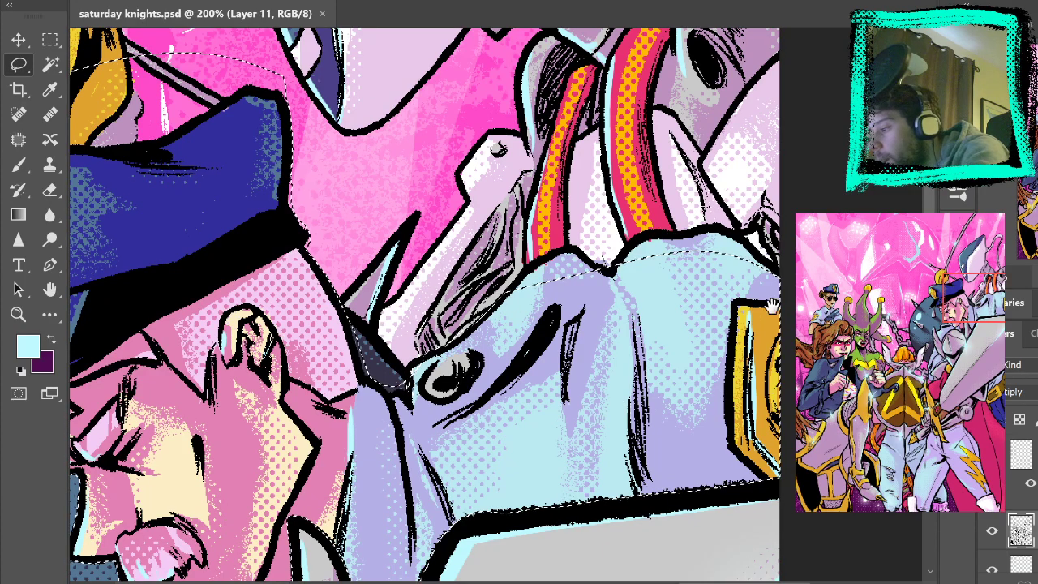
drag(780, 305, 679, 267)
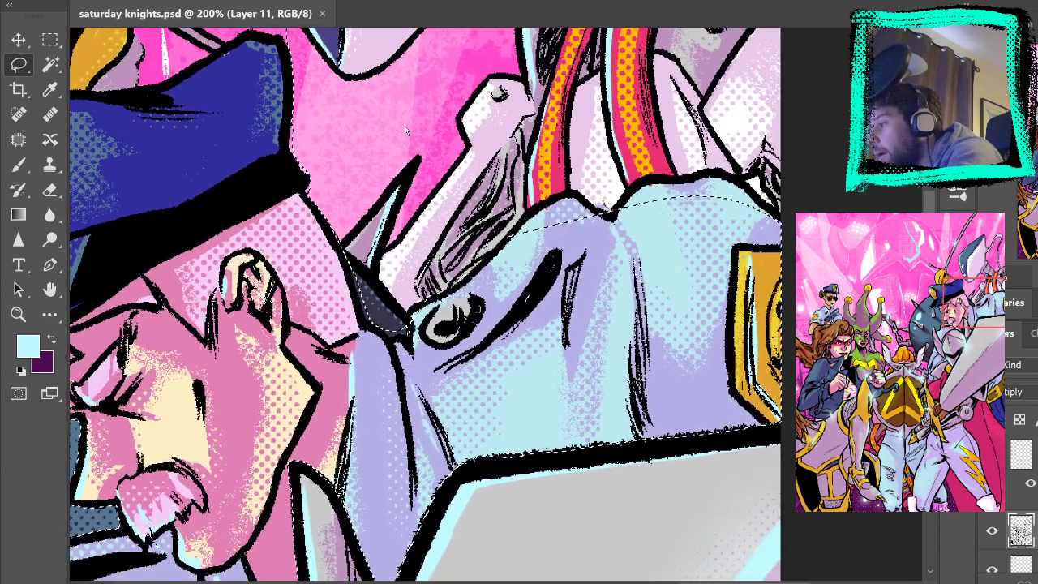
Remove the spiked ball, chain and pink background beside the lower edge of the pale blue coat from the selection
key(ctrl+0)
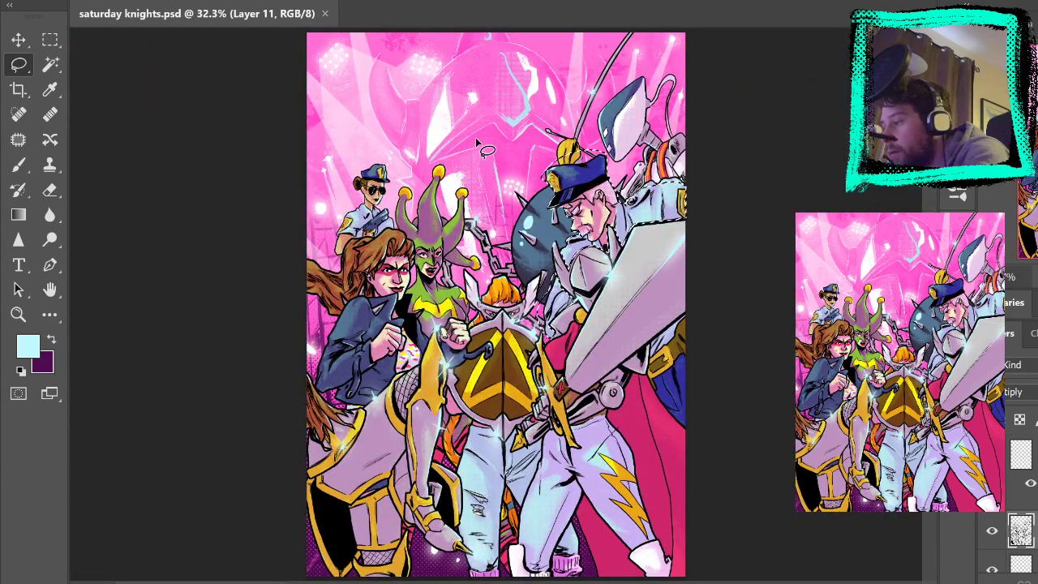
click(18, 314)
click(559, 312)
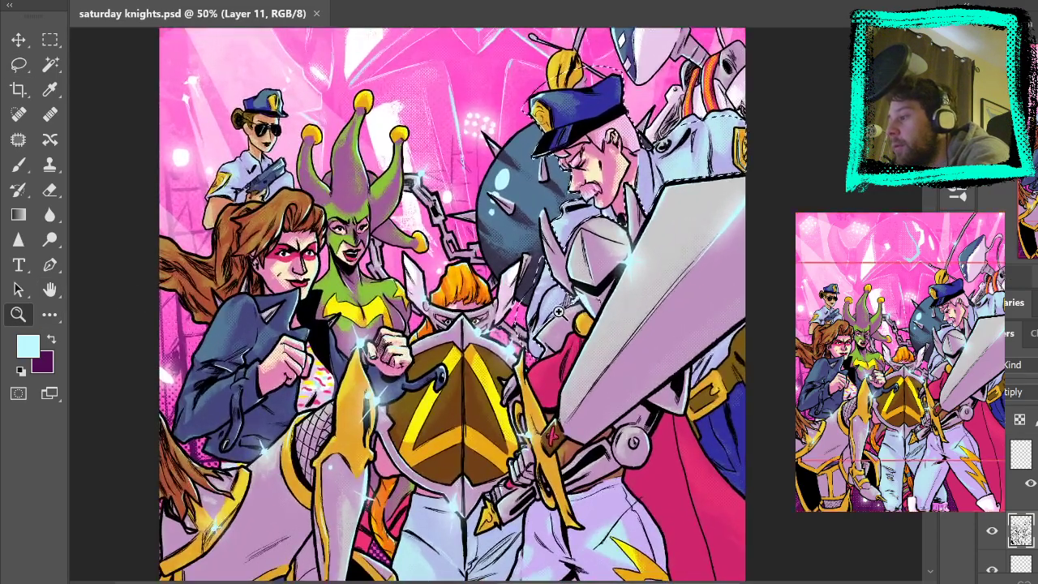
click(559, 312)
click(559, 313)
click(558, 312)
key(b)
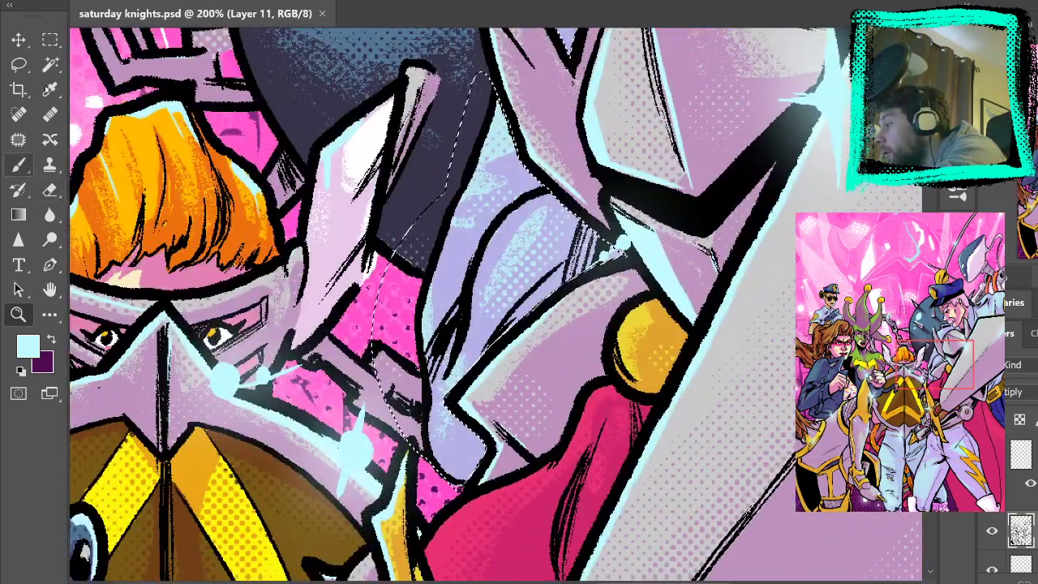
click(18, 64)
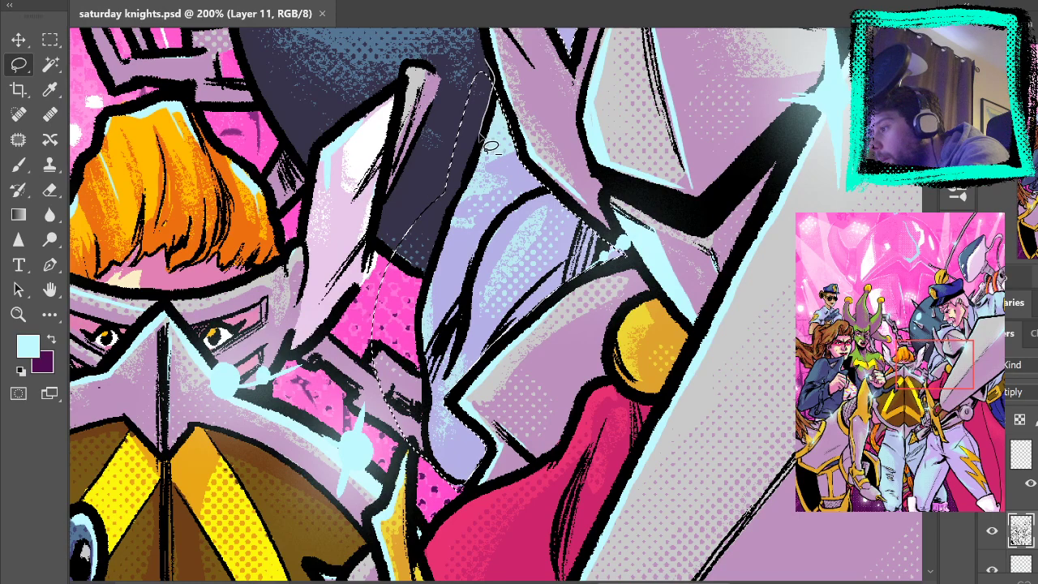
drag(394, 482, 406, 487)
Add a new layer above Layer 11 and sample white from the artwork as the foreground colour for the Gradient tool
key(ctrl+0)
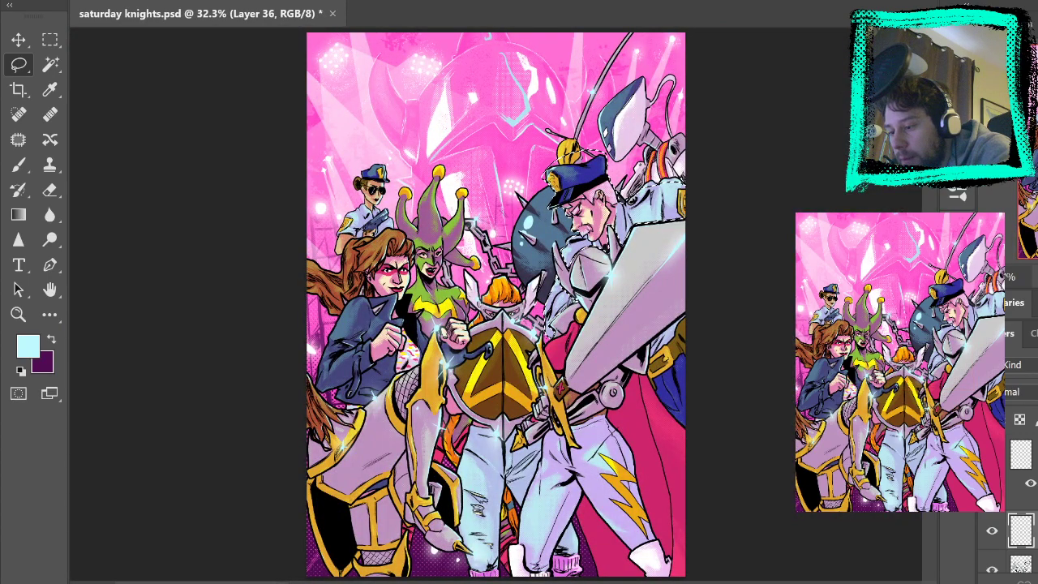
click(20, 217)
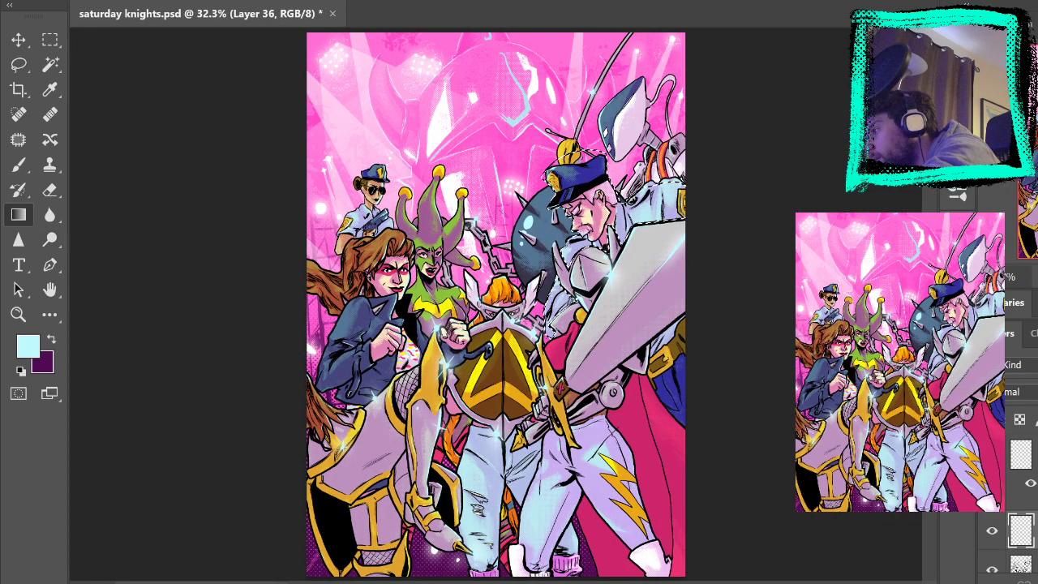
key(i)
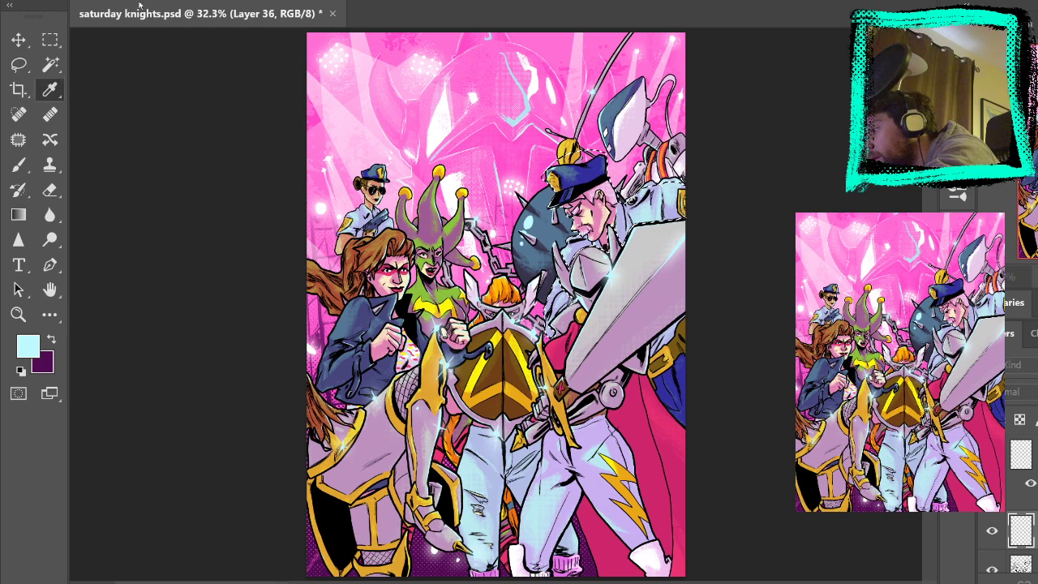
key(g)
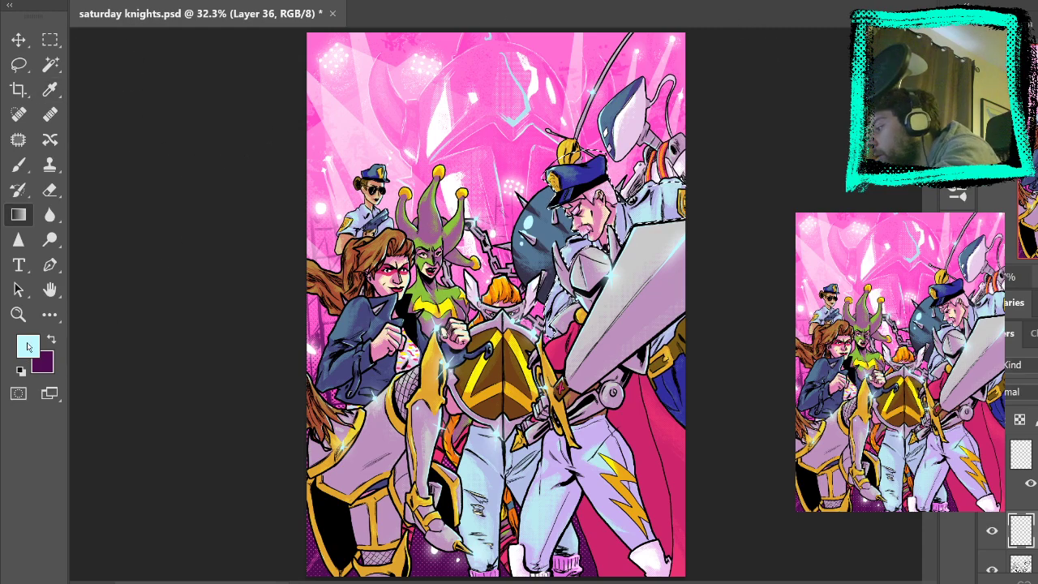
key(i)
click(509, 199)
key(g)
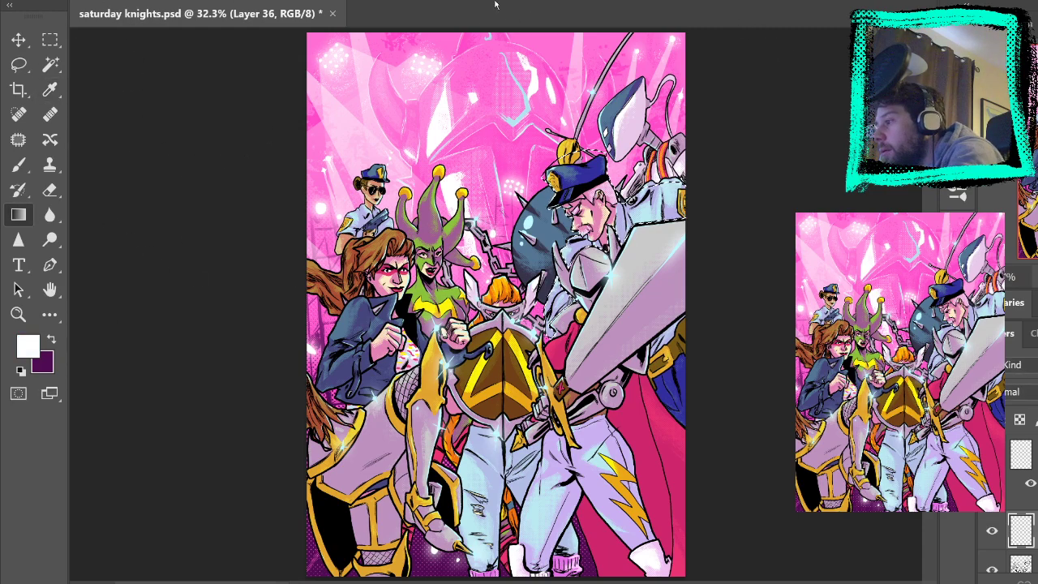
Apply a soft white gradient over the selected officer behind the knight and check it without the selection outline
click(29, 314)
click(674, 231)
click(673, 230)
click(661, 221)
drag(635, 282, 566, 328)
key(g)
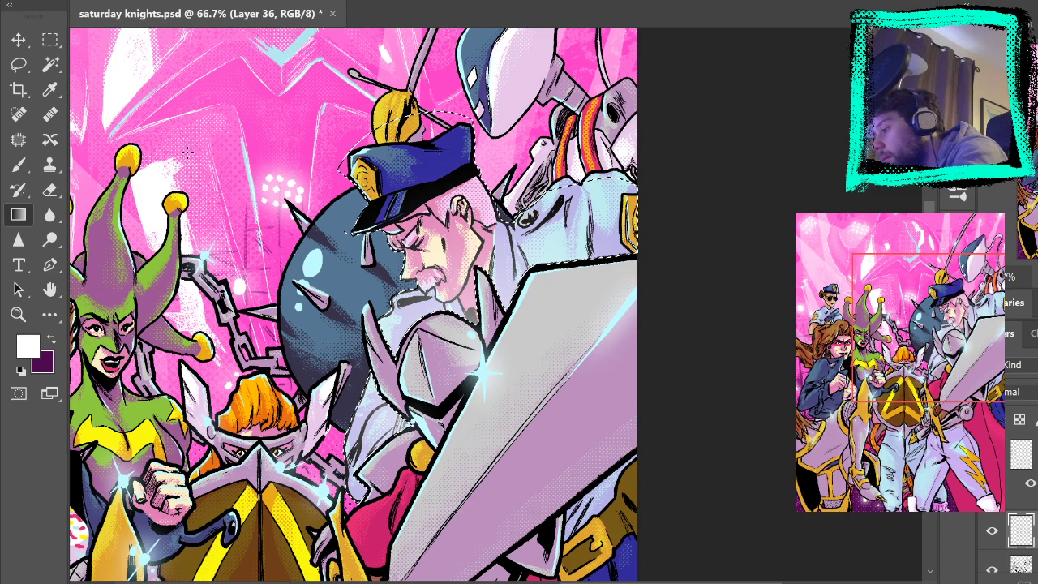
key(m)
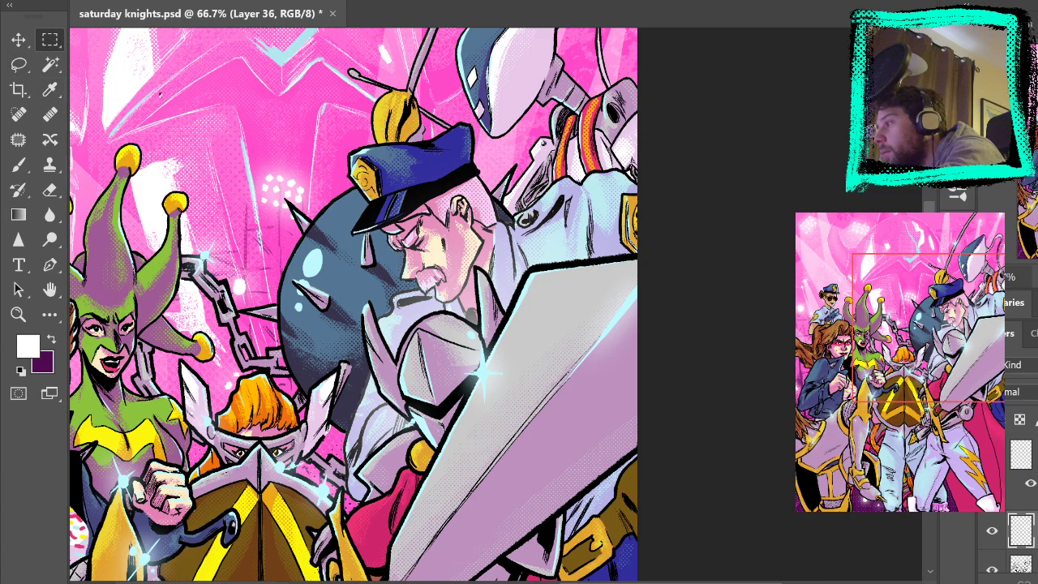
scroll(410, 110, down, 4)
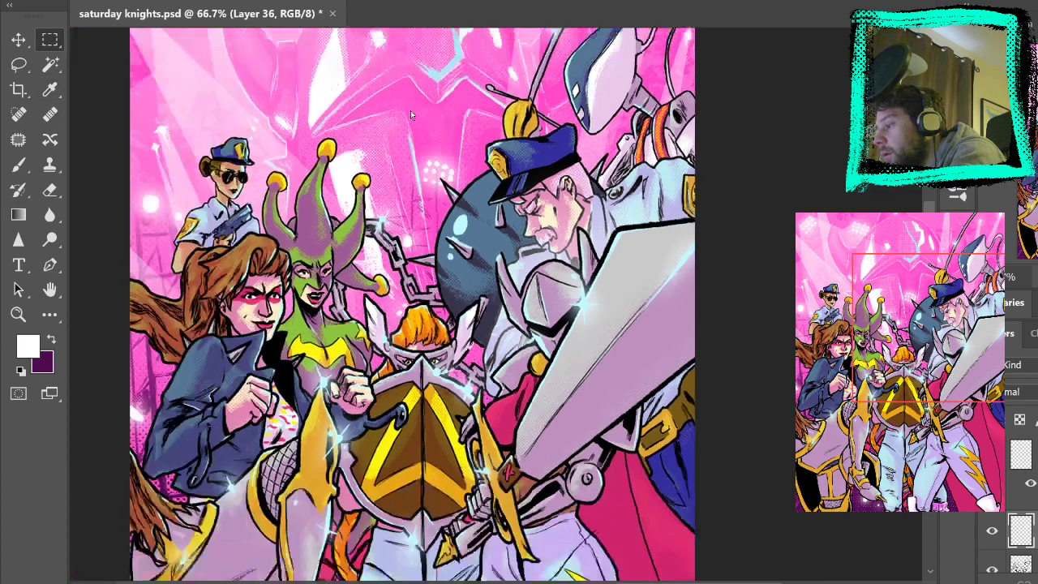
key(l)
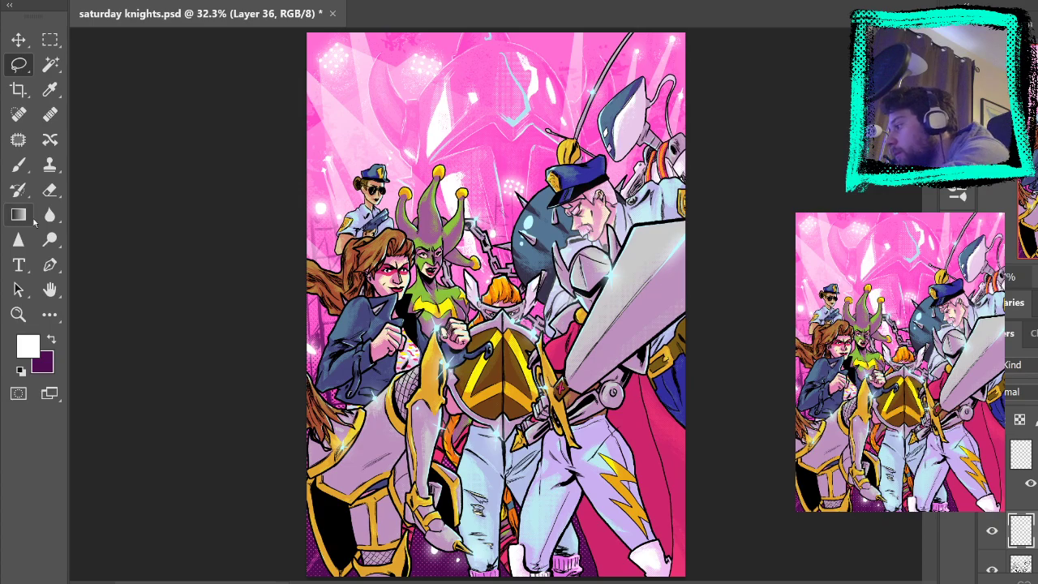
Build up the soft white gradient over the selected officer's coat around the foreground knight's helmet and shoulder
click(17, 314)
drag(614, 206, 641, 250)
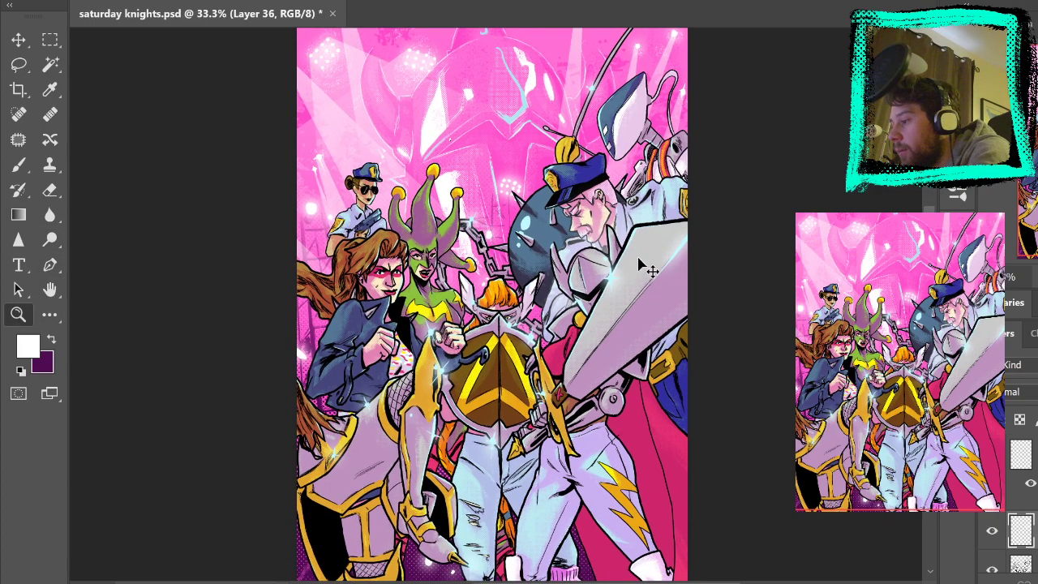
click(648, 270)
click(651, 267)
drag(677, 259, 600, 317)
click(605, 320)
click(19, 214)
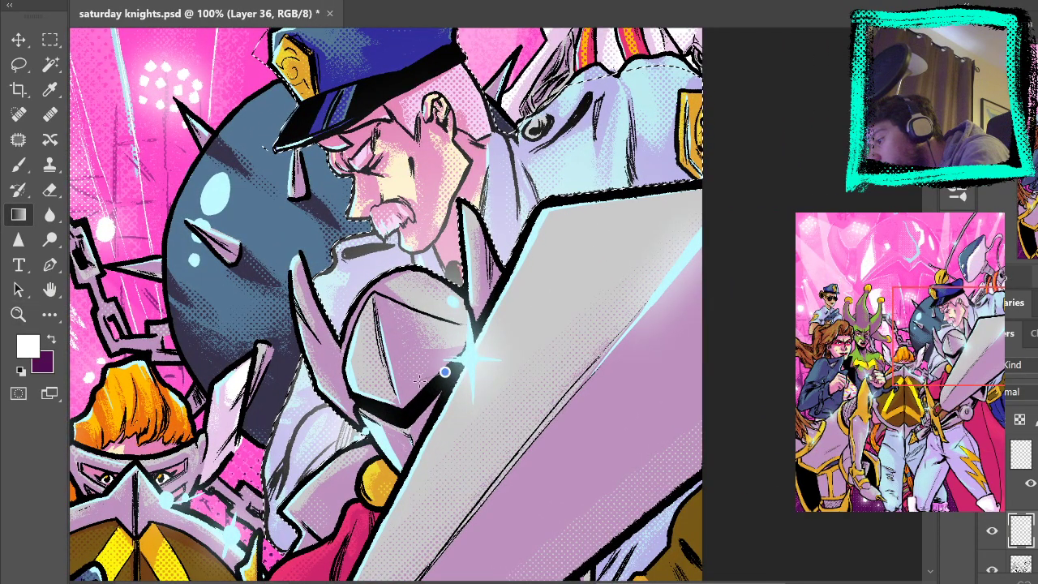
mouse_move(466, 329)
mouse_down()
mouse_move(310, 459)
mouse_move(318, 436)
mouse_up()
drag(416, 360, 315, 472)
drag(429, 330, 298, 491)
drag(414, 354, 318, 444)
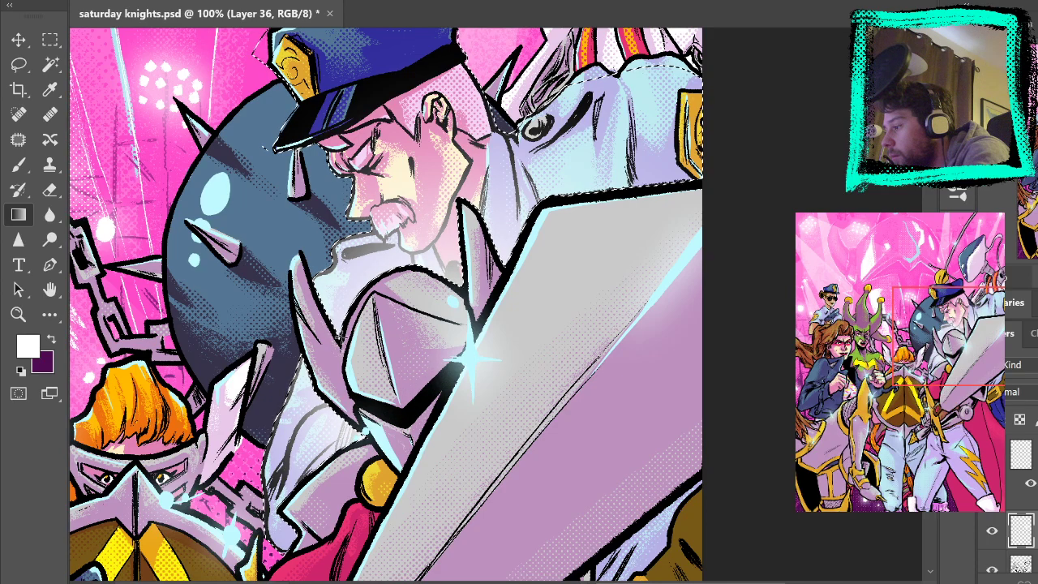
Clear the selection and move Layer 36 beneath the Layer 11 line art
key(ctrl+d)
key(m)
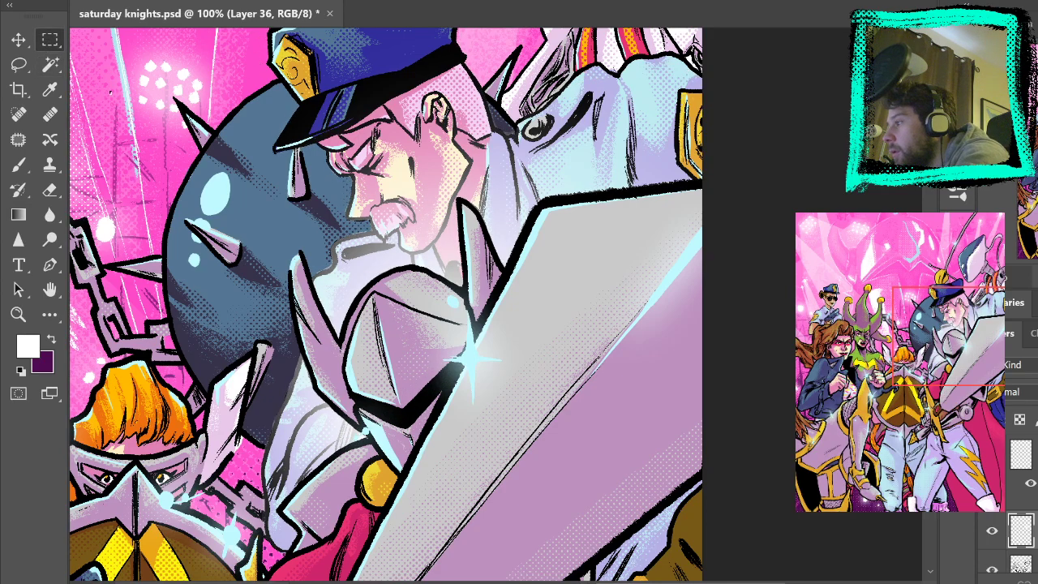
key(ctrl+0)
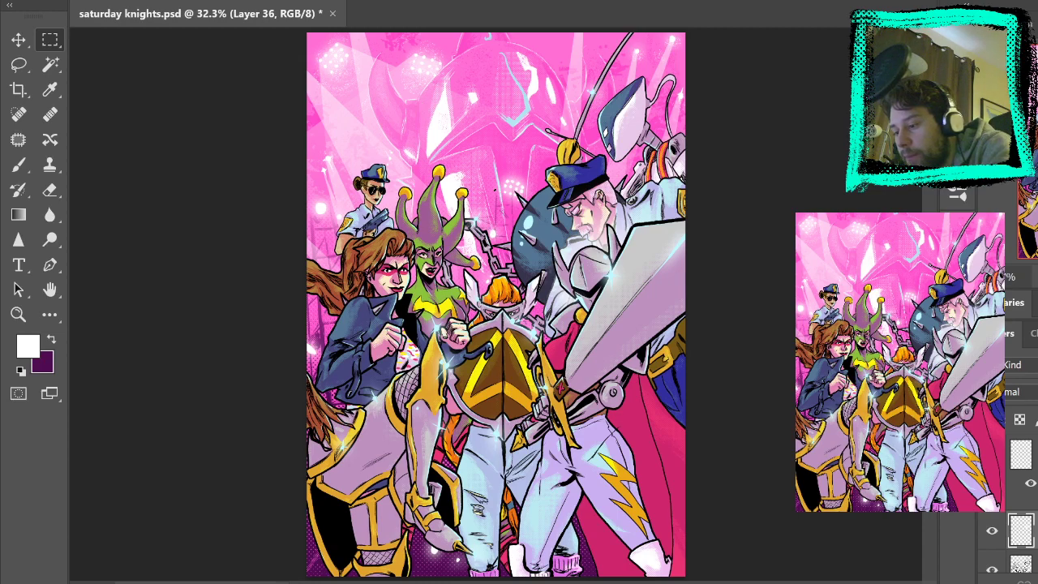
scroll(1022, 511, down, 3)
drag(1022, 472, 1022, 532)
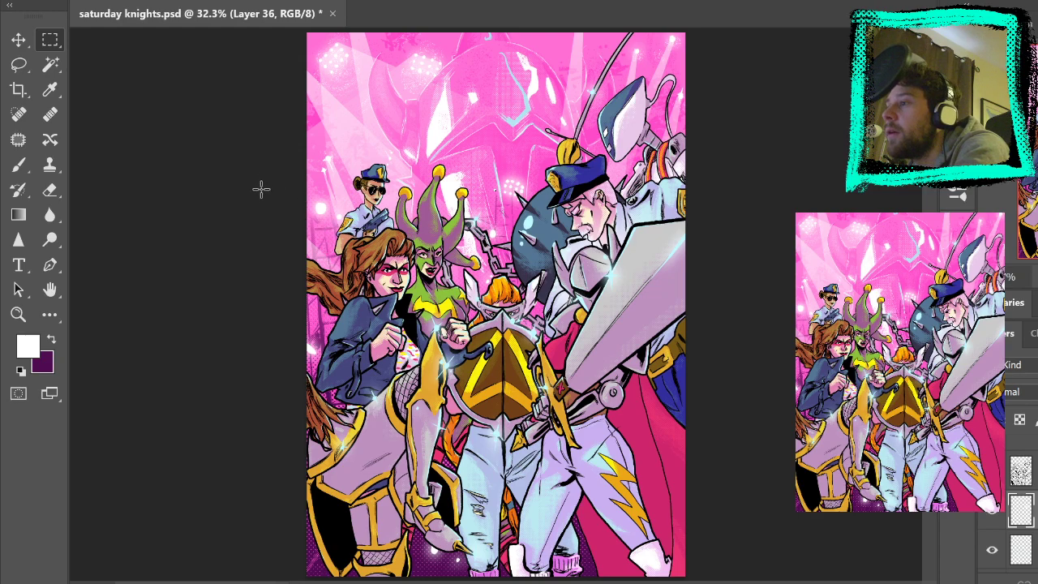
Examine the two officers, the jester, the chained spiked ball and the shield knight up close to judge the haze and depth
click(19, 315)
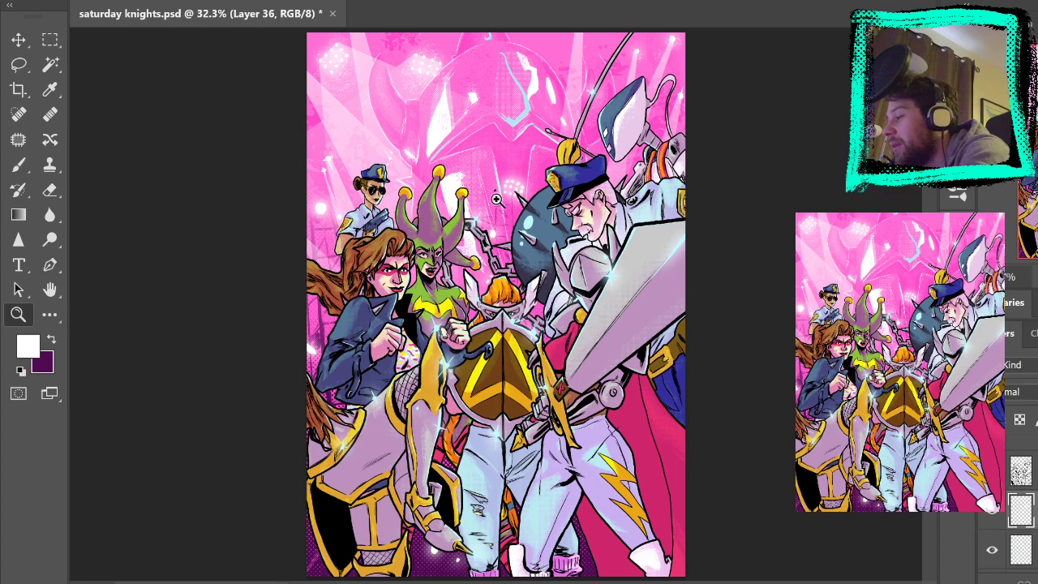
click(50, 41)
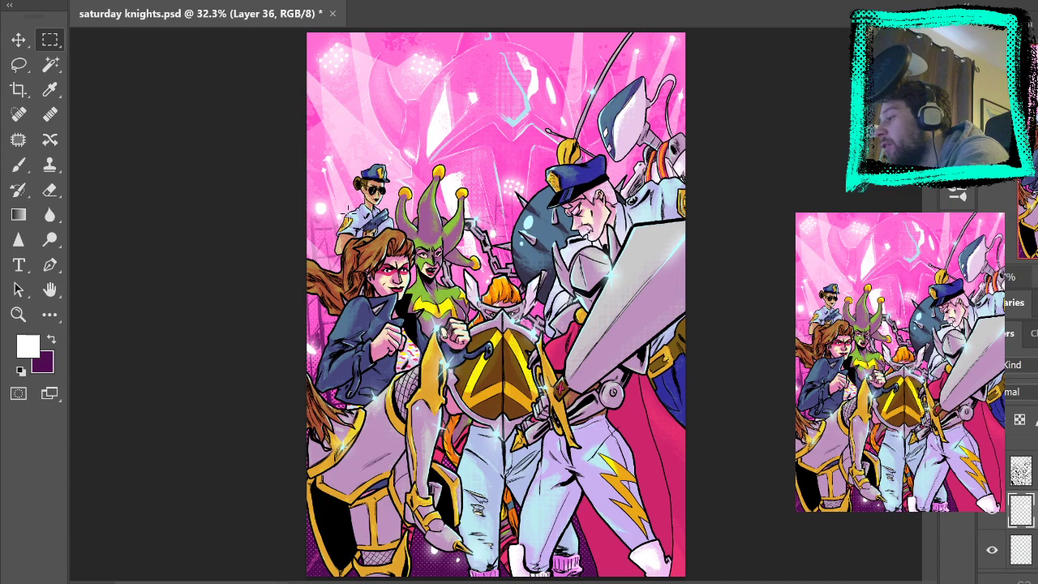
click(19, 315)
click(390, 193)
click(390, 193)
click(393, 193)
click(371, 199)
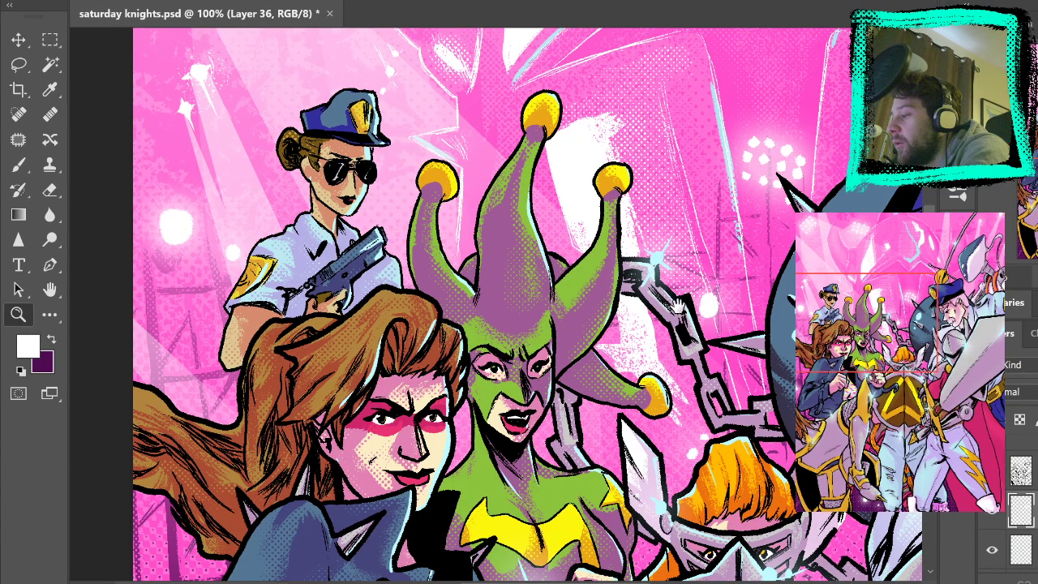
drag(676, 310, 576, 150)
drag(714, 307, 646, 299)
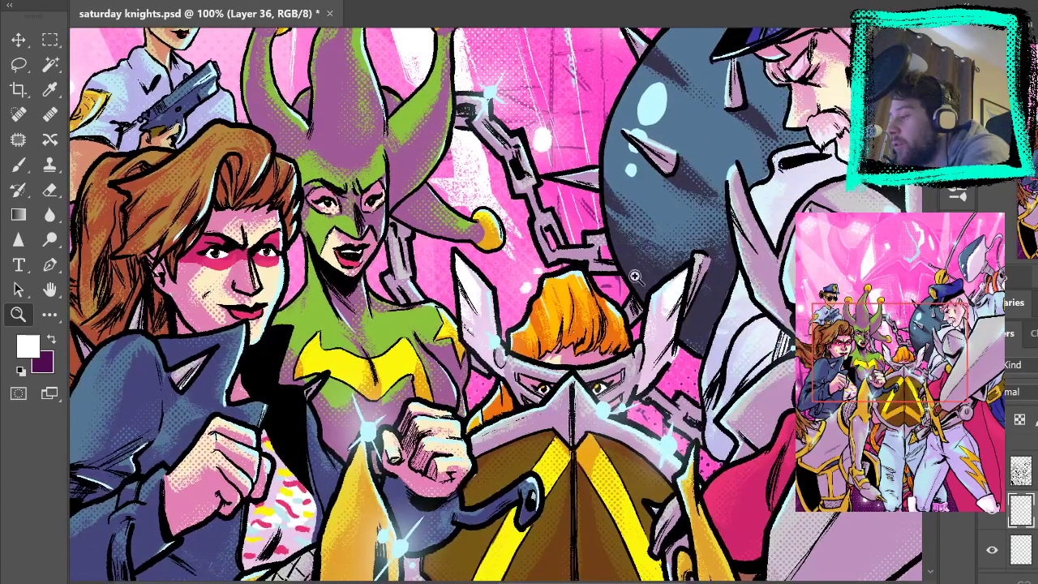
drag(603, 157, 600, 244)
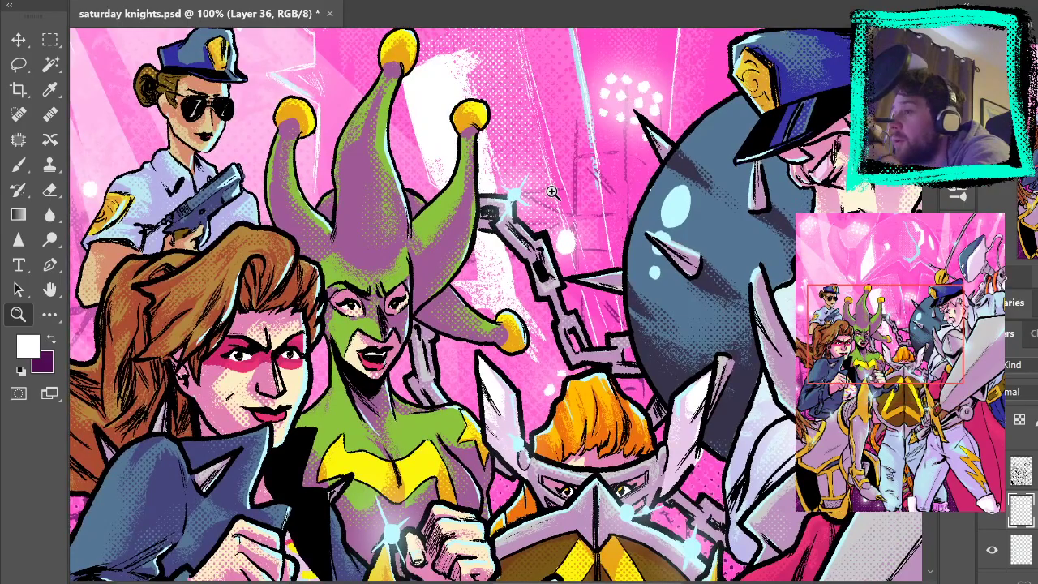
drag(644, 178, 543, 112)
drag(673, 294, 441, 367)
drag(605, 95, 511, 216)
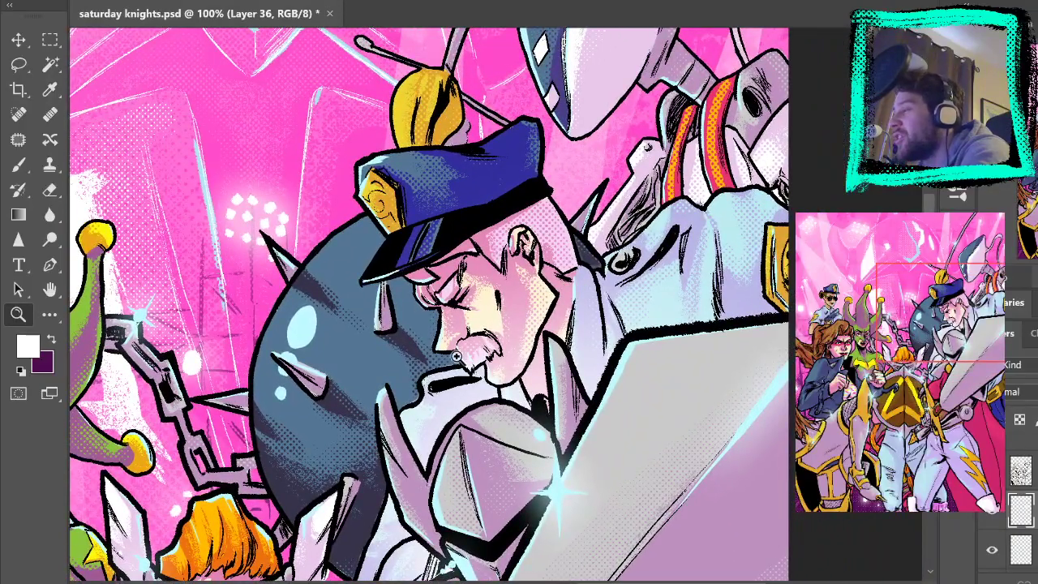
drag(574, 403, 586, 290)
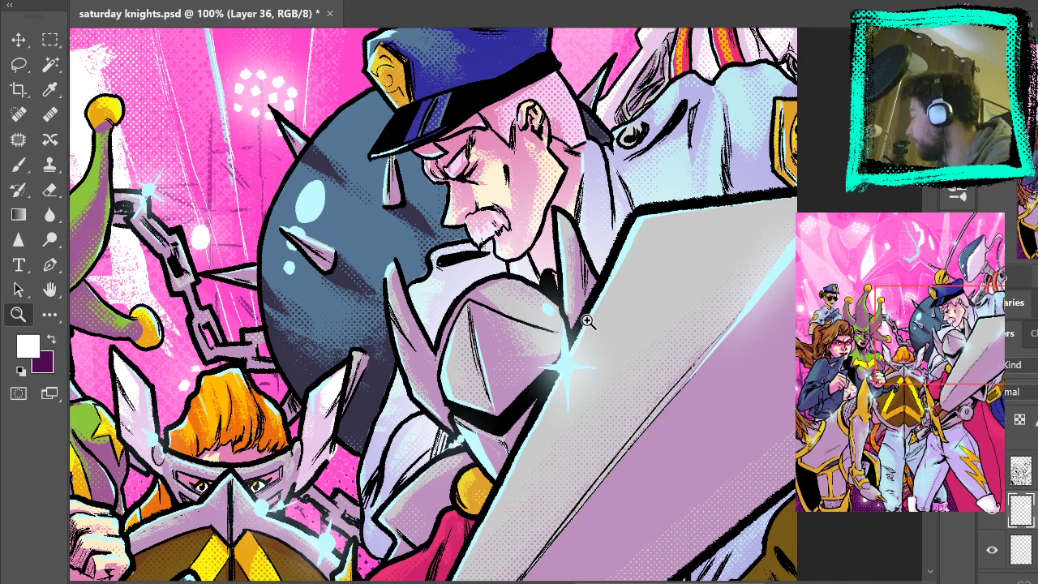
scroll(591, 397, down, 3)
drag(649, 360, 595, 320)
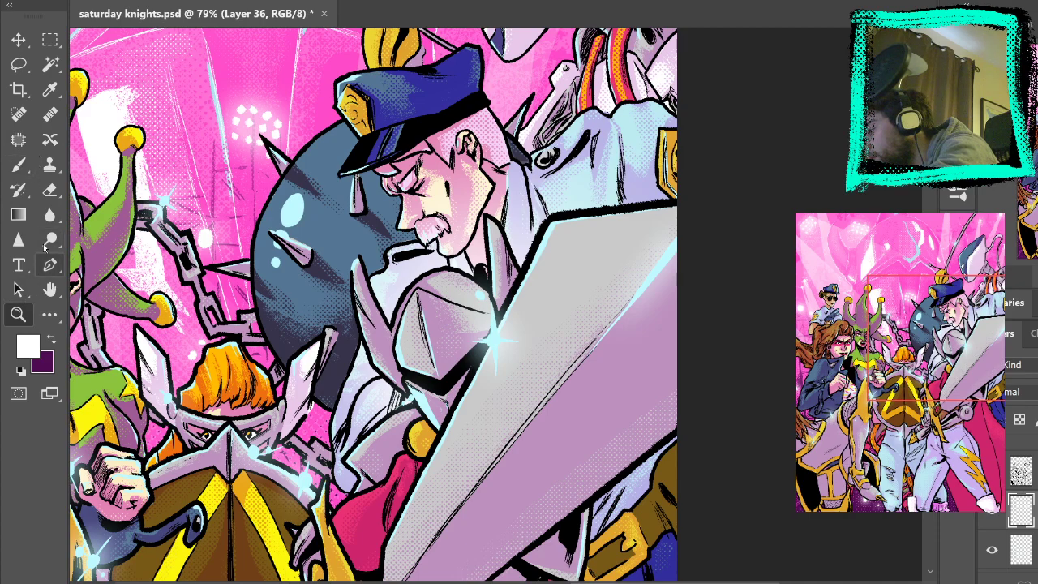
click(49, 190)
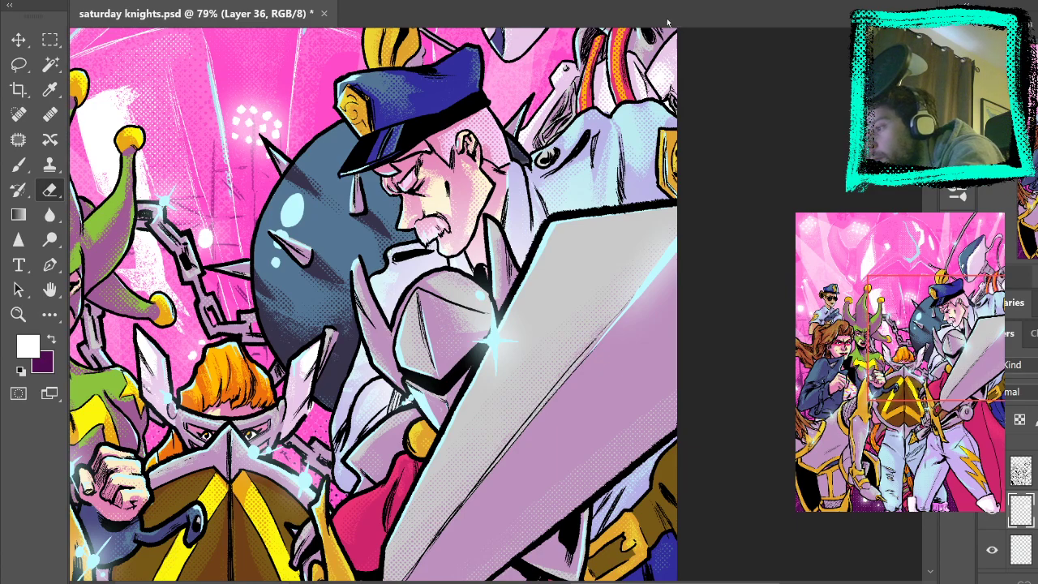
drag(632, 287, 718, 115)
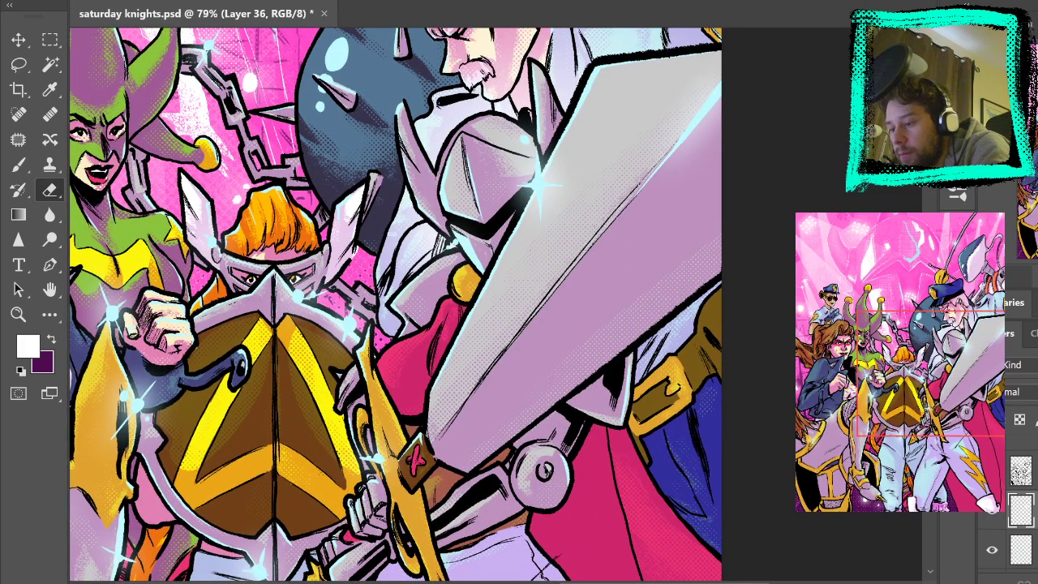
Toggle Layer 22 to check its contribution, and make it the active layer for brushwork
scroll(1020, 507, down, 5)
scroll(1020, 507, up, 4)
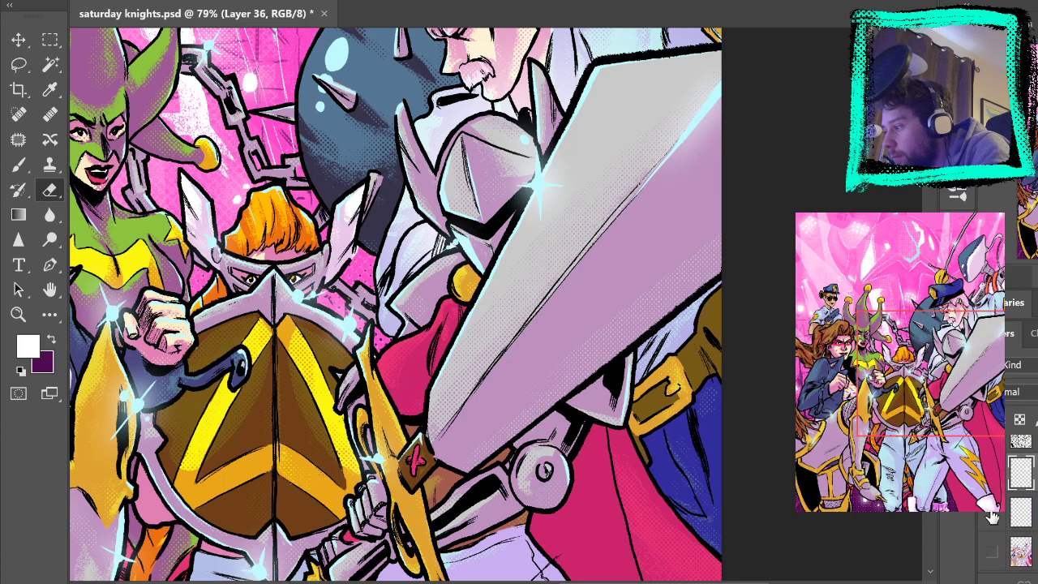
click(991, 516)
click(991, 515)
click(991, 509)
key(ctrl+0)
key(b)
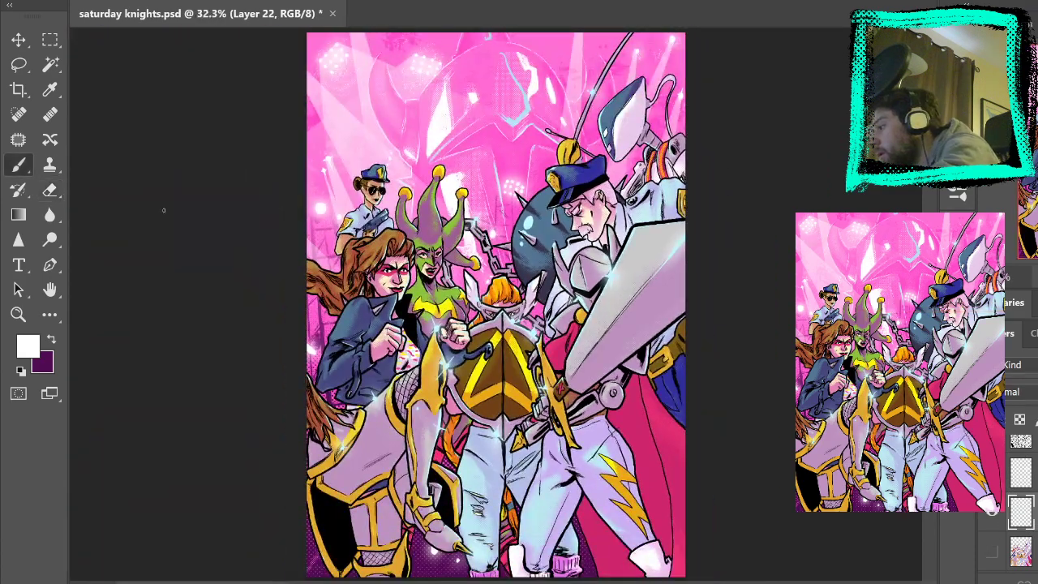
Sample pale blue from the glint on the winged helmet and brush highlights along the edges of the foreground knight's shoulder plate
key(z)
click(581, 331)
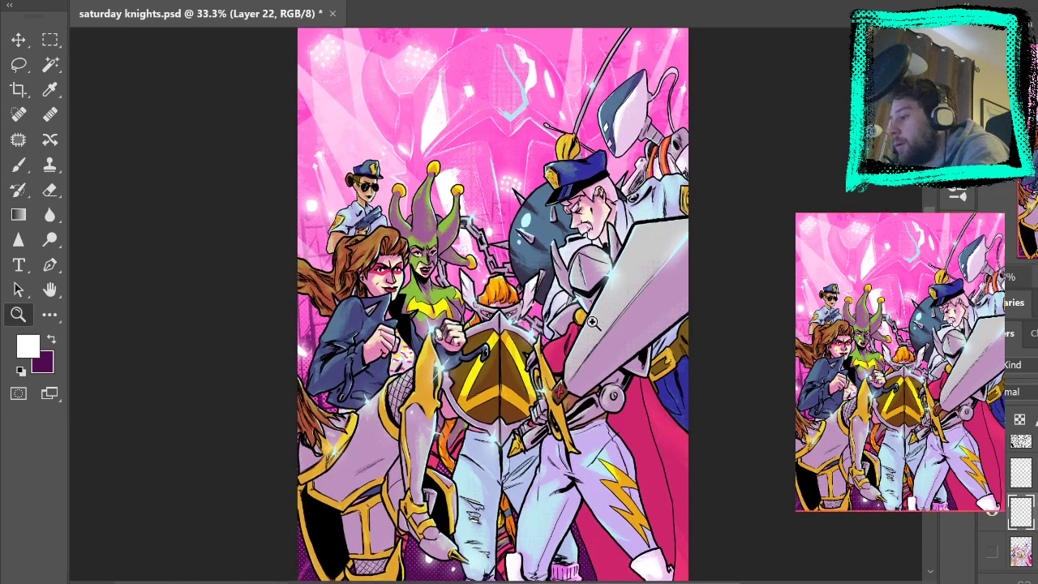
click(580, 331)
click(581, 331)
click(581, 331)
click(581, 331)
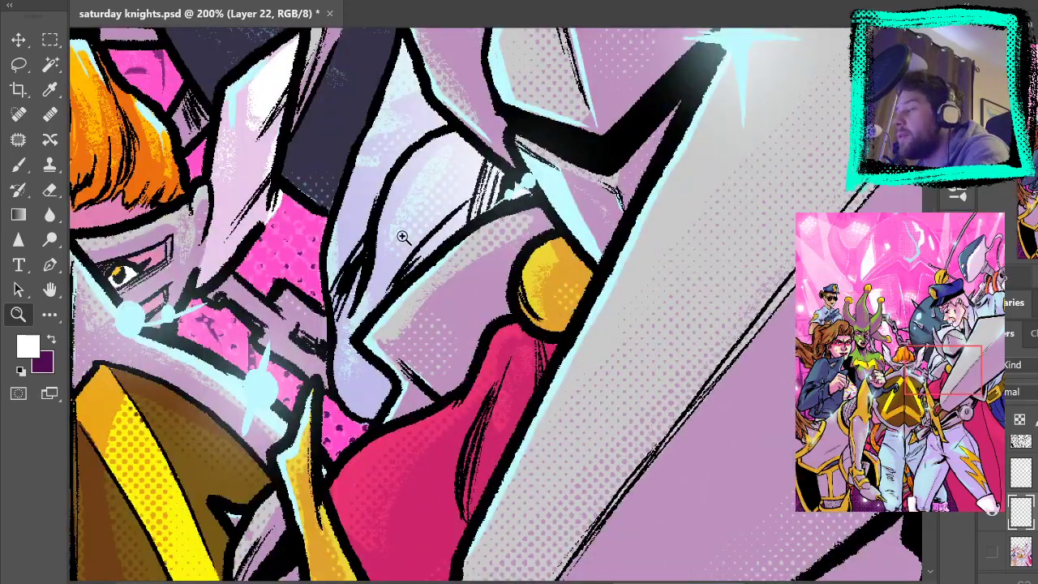
click(19, 166)
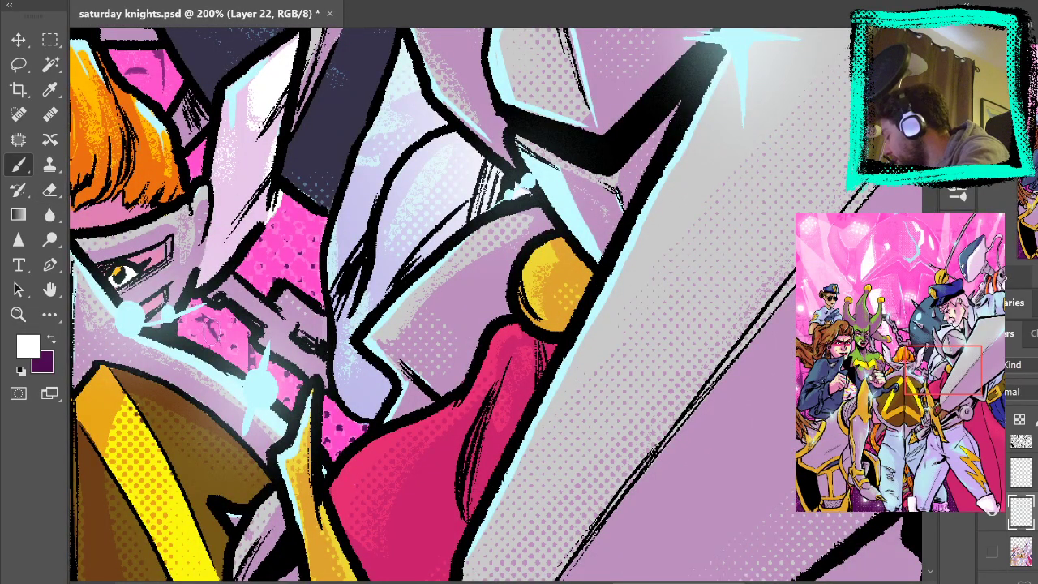
alt+click(134, 310)
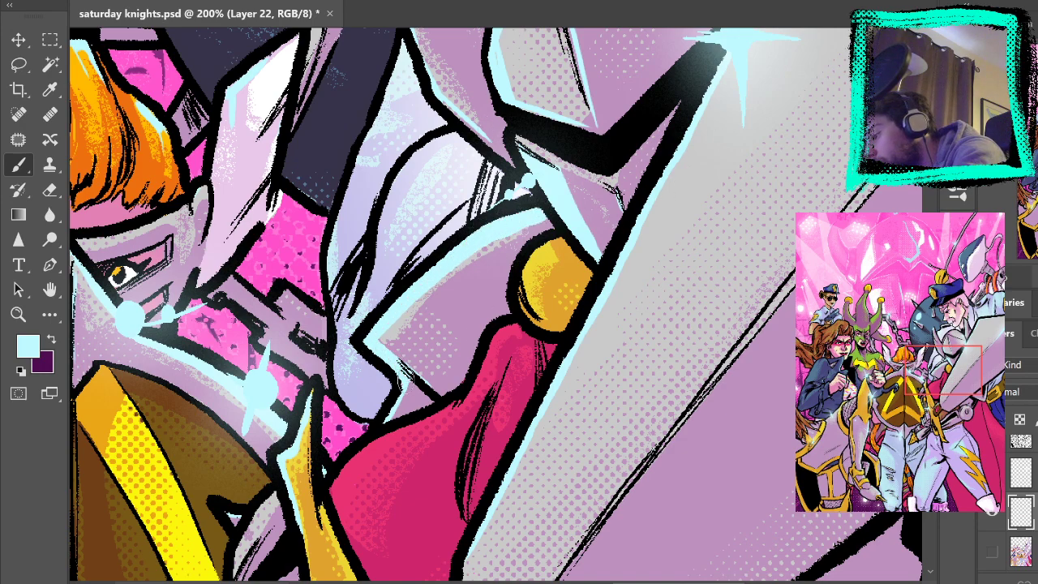
Paint pale blue highlights along the outer edge of the curved horn on the foreground knight's helmet
drag(623, 204, 584, 340)
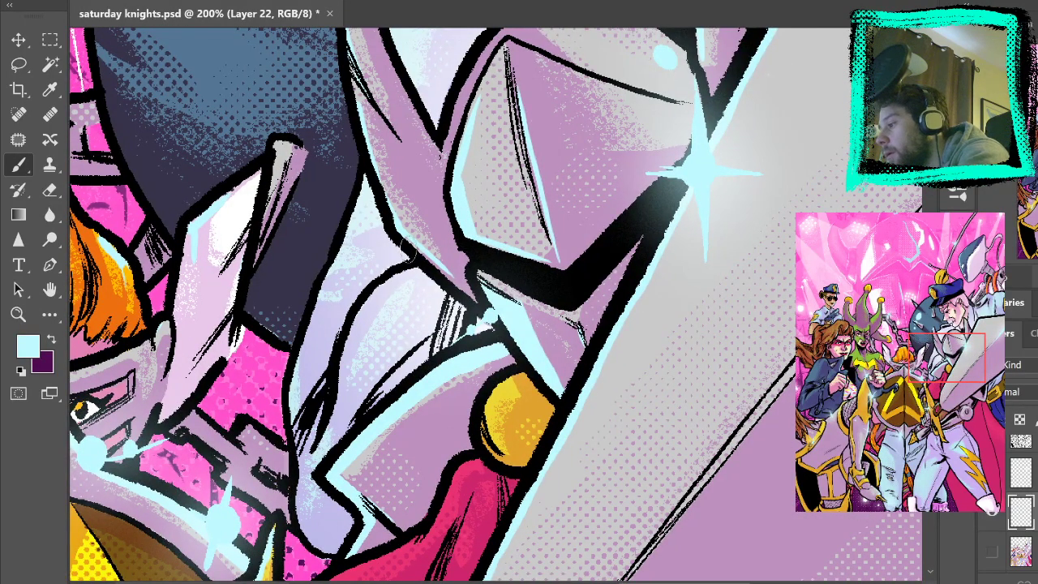
drag(458, 289, 548, 444)
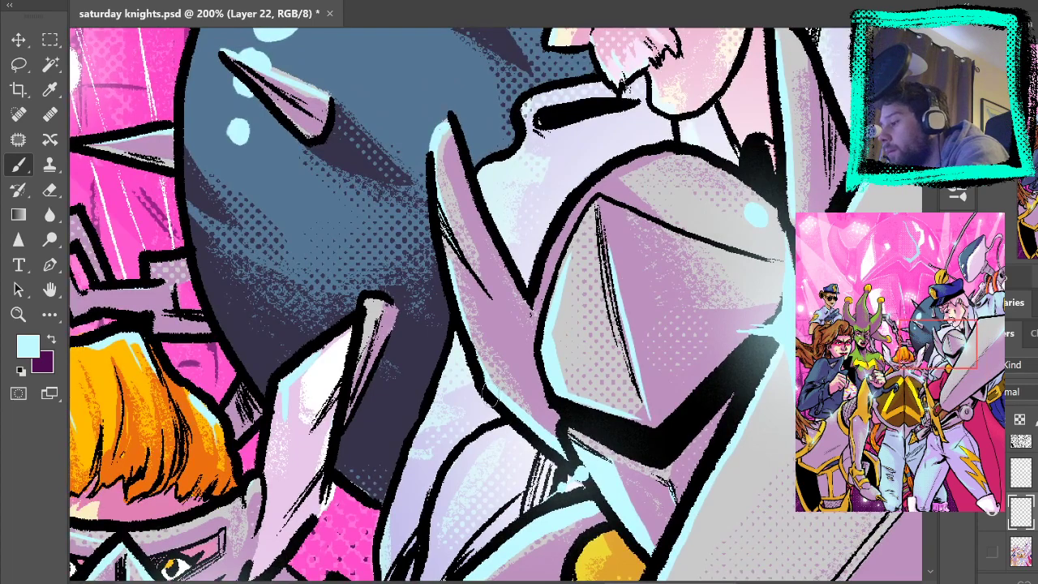
drag(472, 323, 446, 243)
mouse_move(436, 188)
mouse_down()
mouse_move(508, 320)
mouse_move(440, 183)
mouse_move(446, 127)
mouse_up()
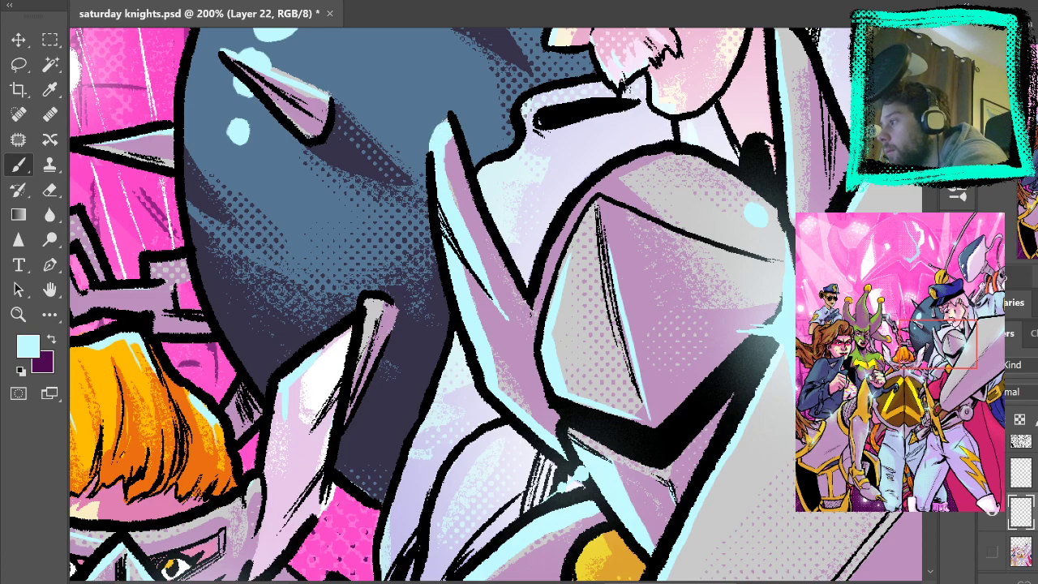
key(ctrl+0)
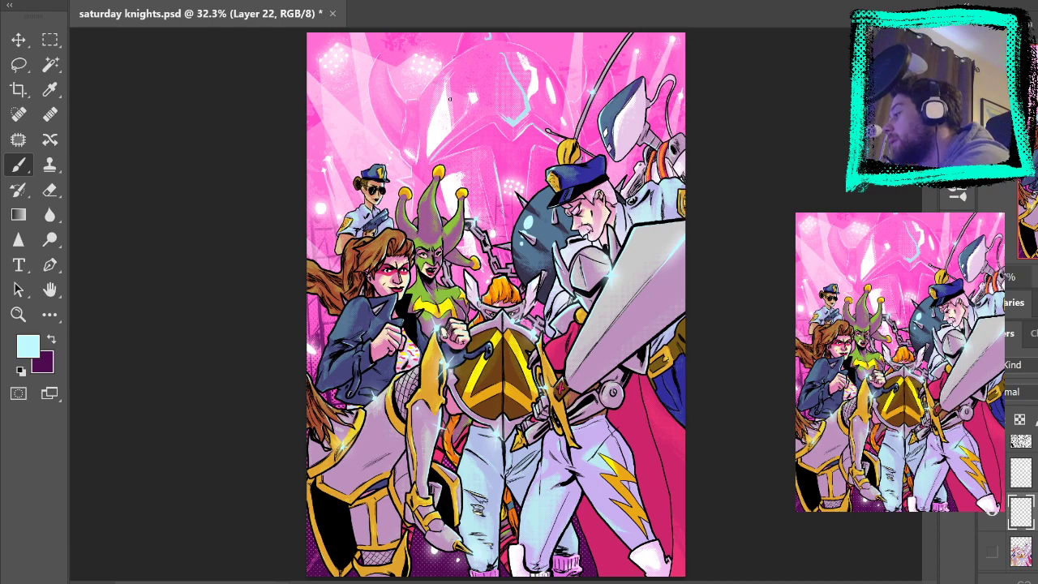
Thin the black outlines on Layer 11 with the Eraser along the foreground knight's shoulder plate and helmet horn, redoing the first stroke
click(1022, 442)
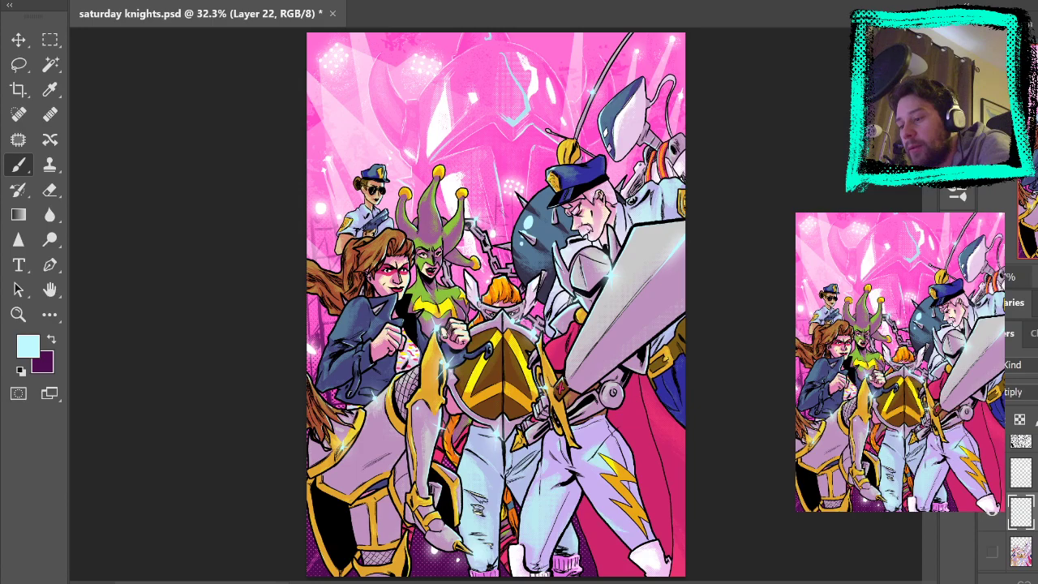
click(18, 315)
click(596, 300)
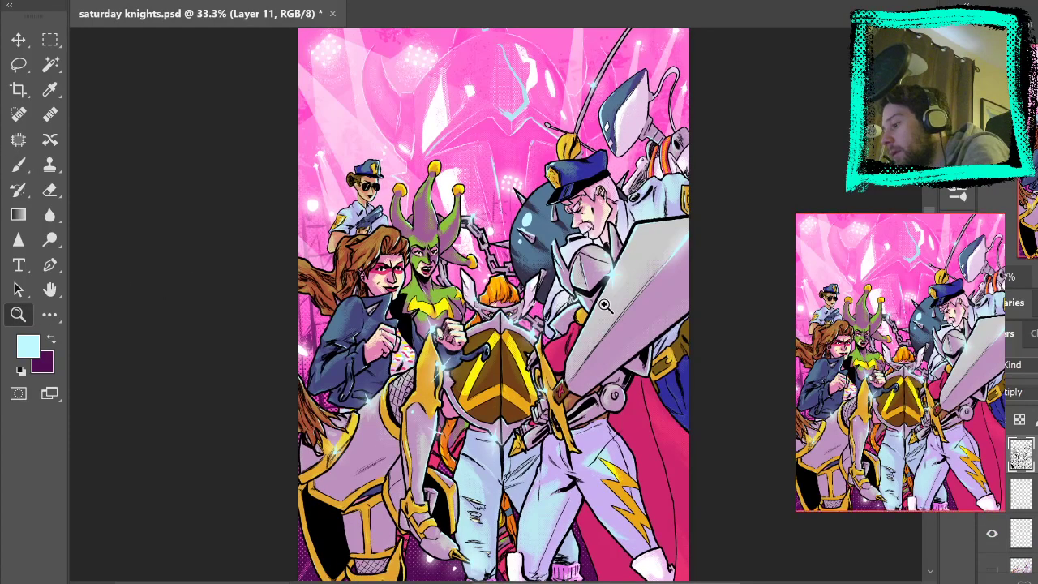
click(597, 300)
click(597, 300)
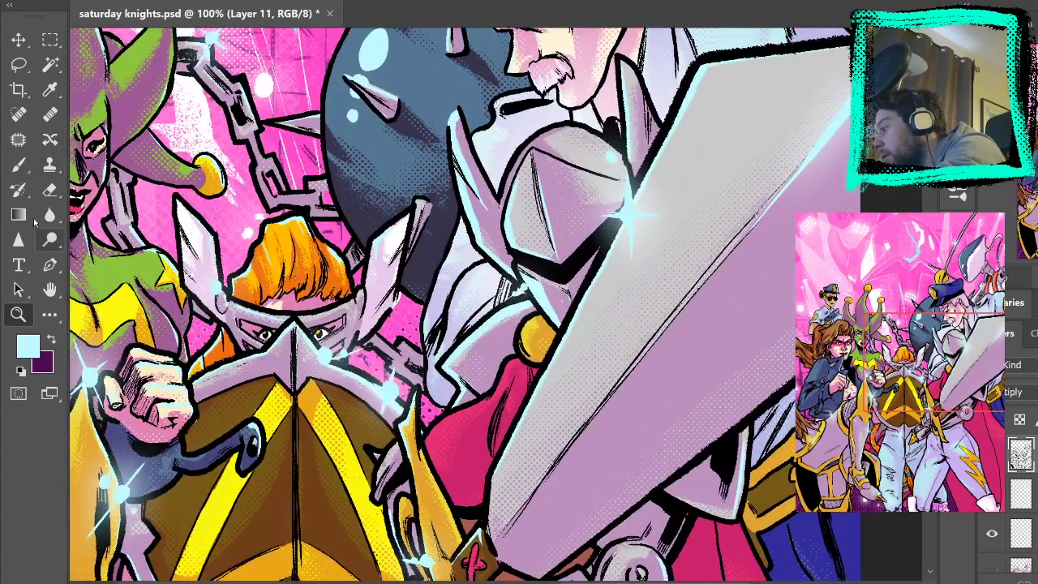
click(50, 190)
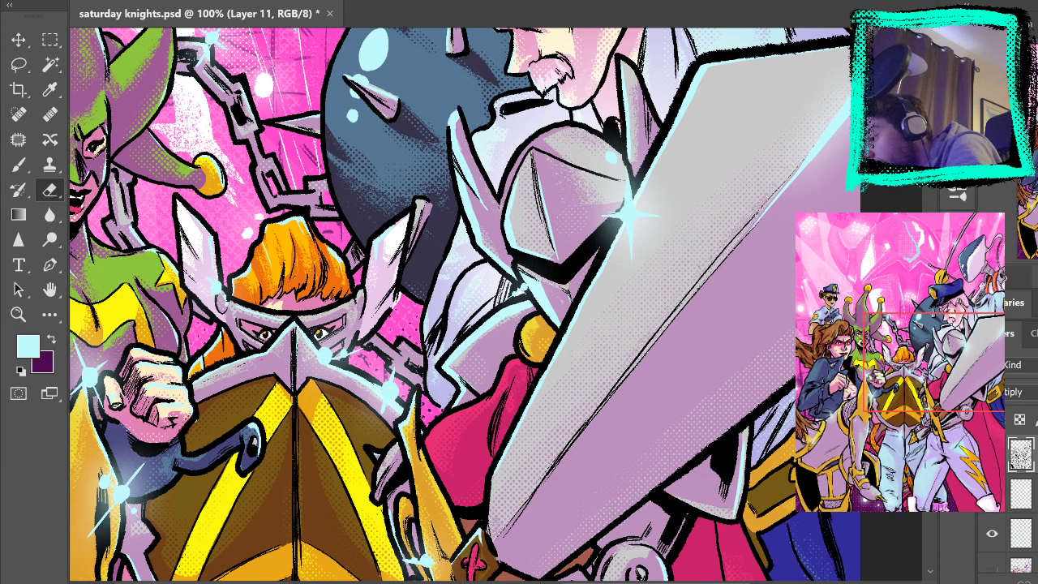
drag(454, 343, 502, 304)
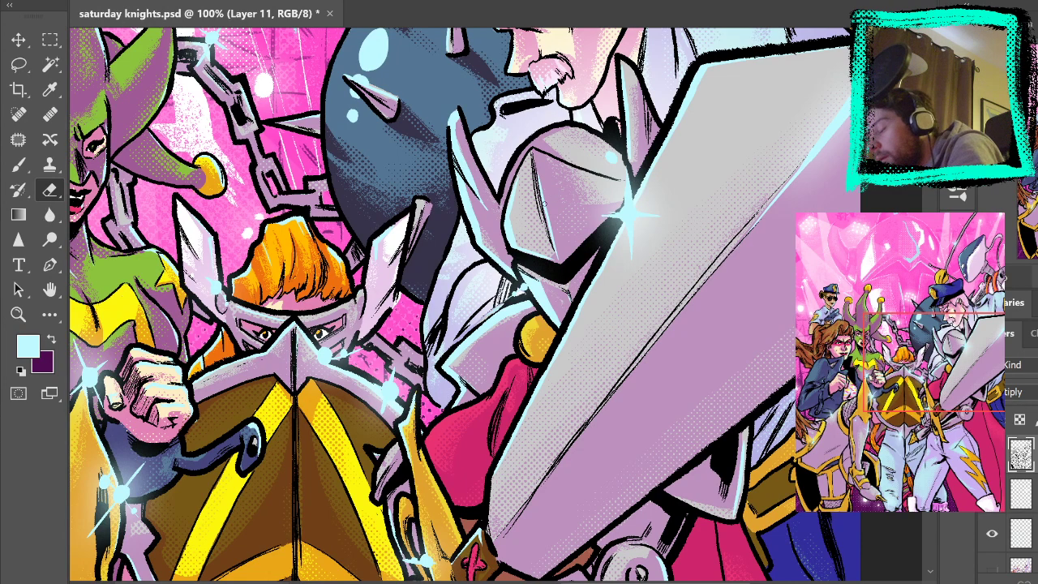
key(ctrl+z)
mouse_move(465, 342)
mouse_down()
mouse_move(455, 347)
mouse_move(509, 297)
mouse_up()
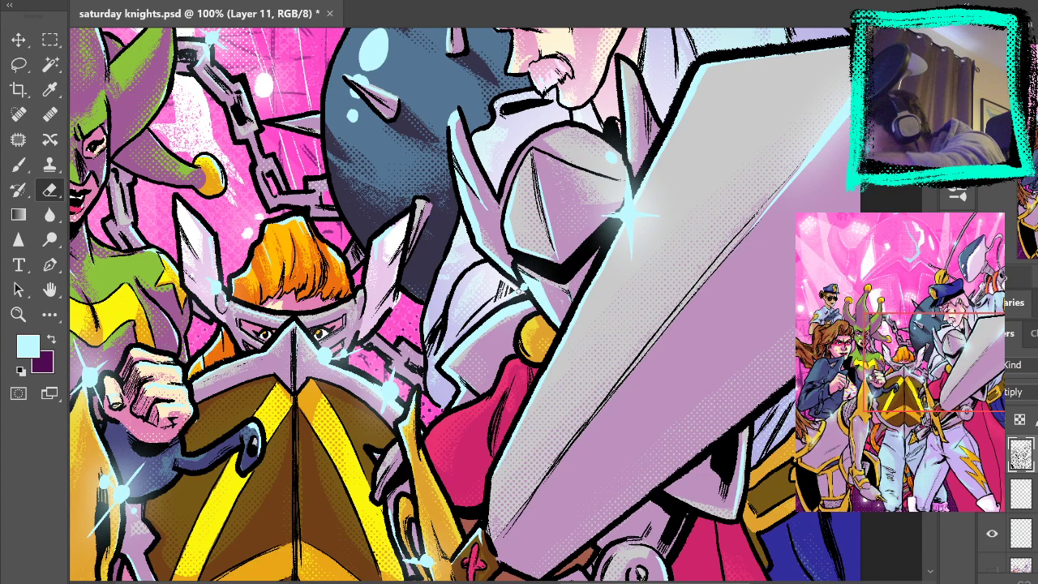
mouse_move(492, 269)
mouse_down()
mouse_move(465, 234)
mouse_move(453, 173)
mouse_up()
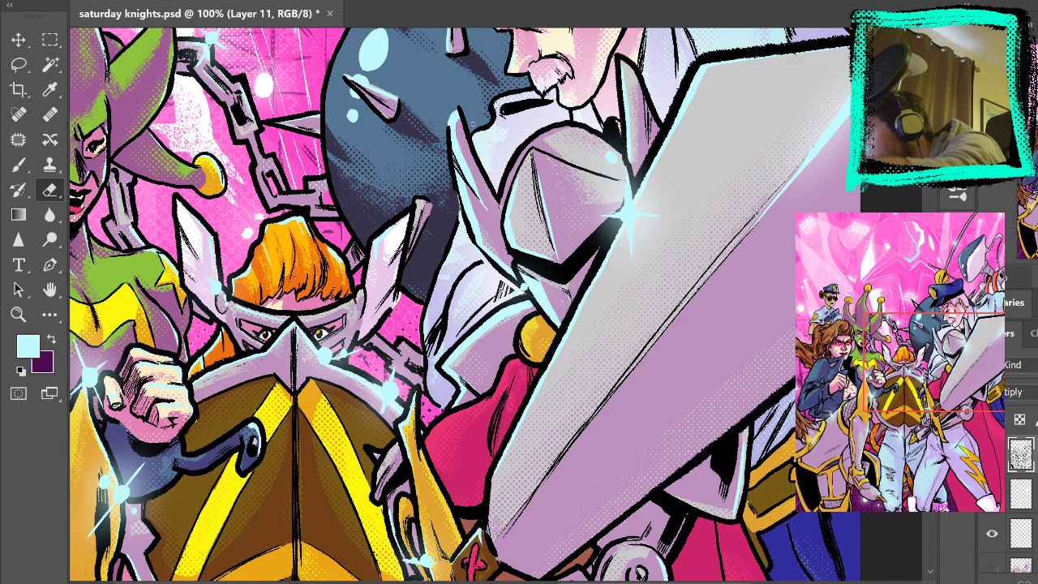
key(ctrl+0)
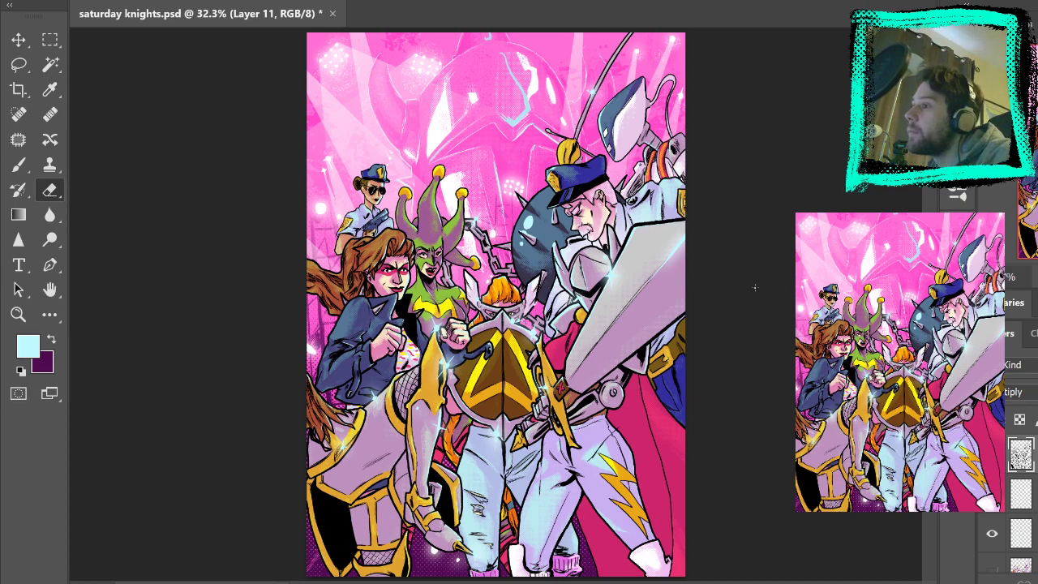
scroll(992, 494, down, 3)
scroll(992, 494, up, 1)
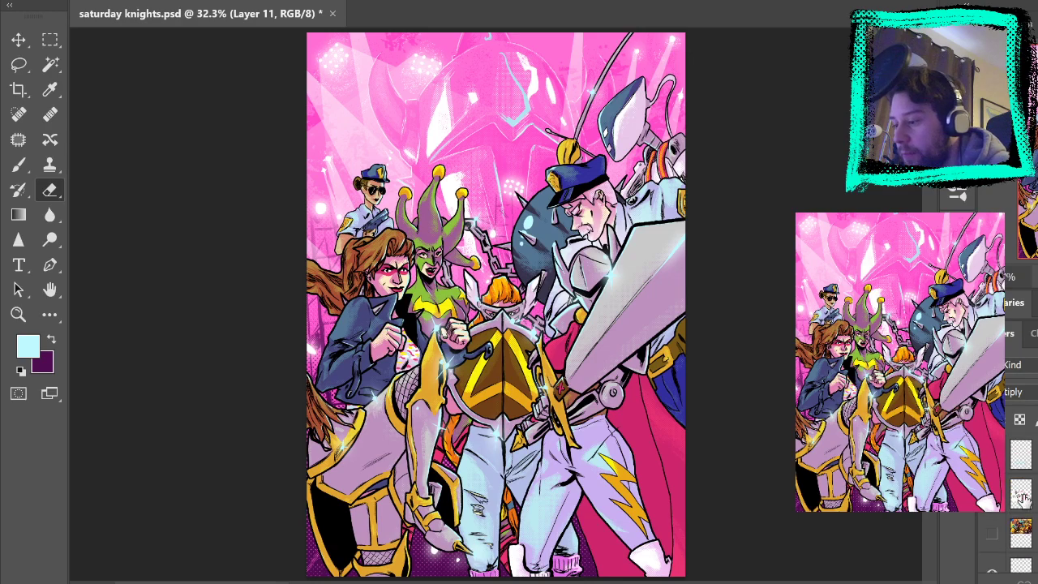
Try pale blue scribbles over the characters' legs and undo them
click(992, 494)
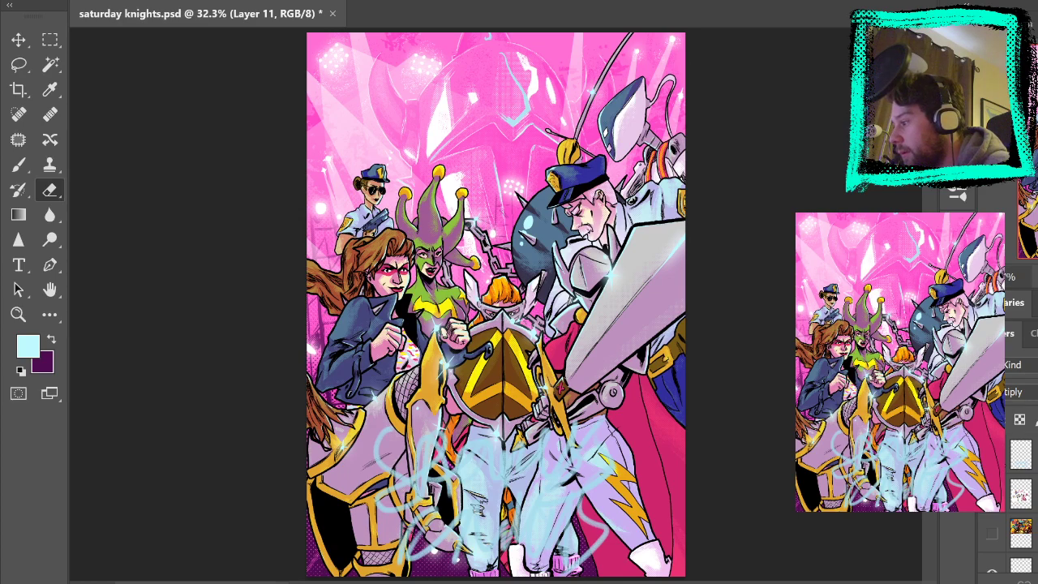
key(ctrl+z)
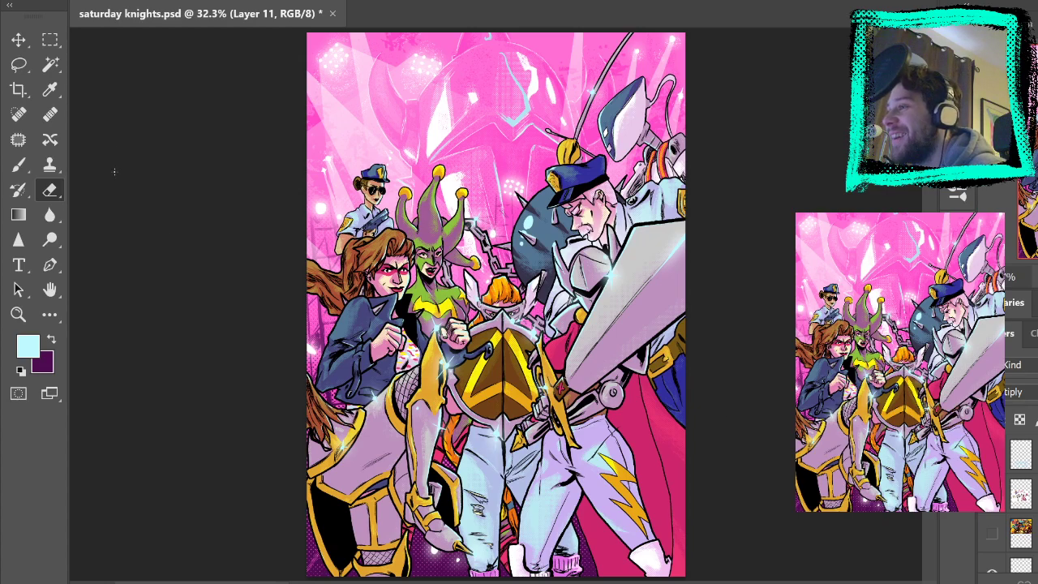
Compare the pale blue rim light around the two women's faces with Layer 22 hidden and shown, and make Layer 22 active
click(17, 314)
click(392, 277)
click(392, 278)
click(392, 277)
click(391, 278)
click(391, 278)
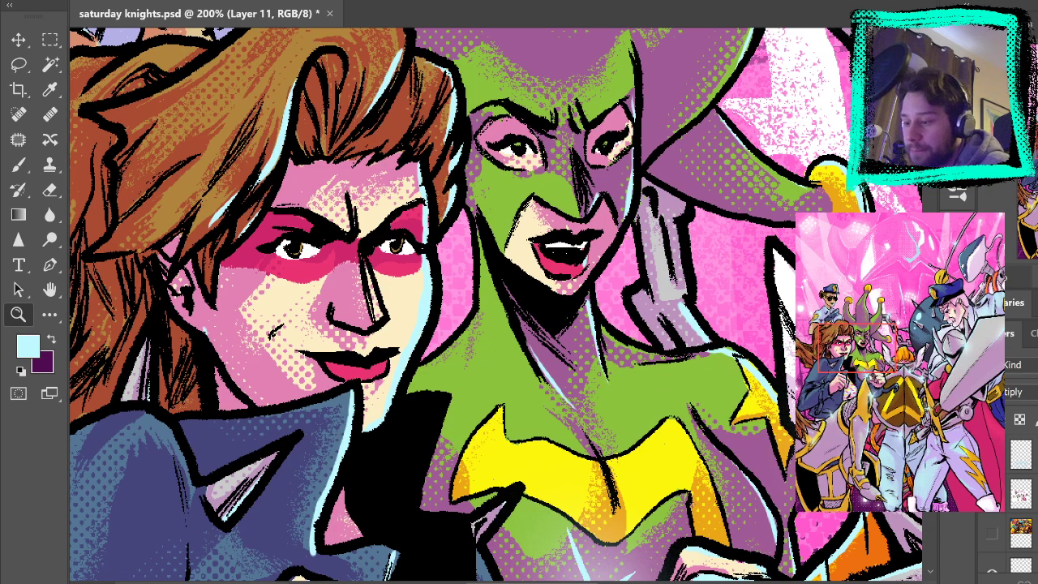
scroll(1021, 491, down, 3)
scroll(1021, 490, down, 1)
click(1024, 489)
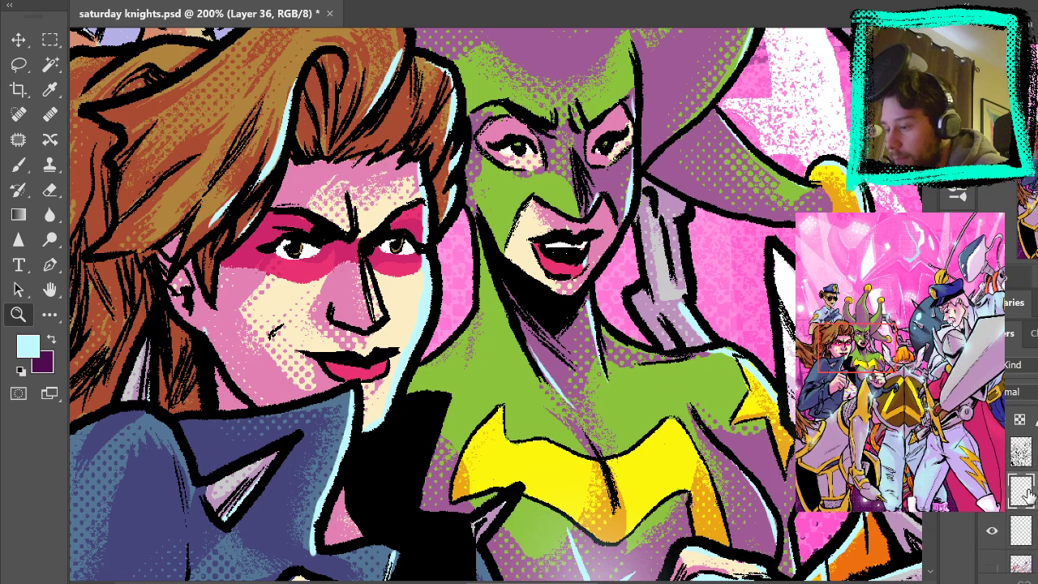
key(b)
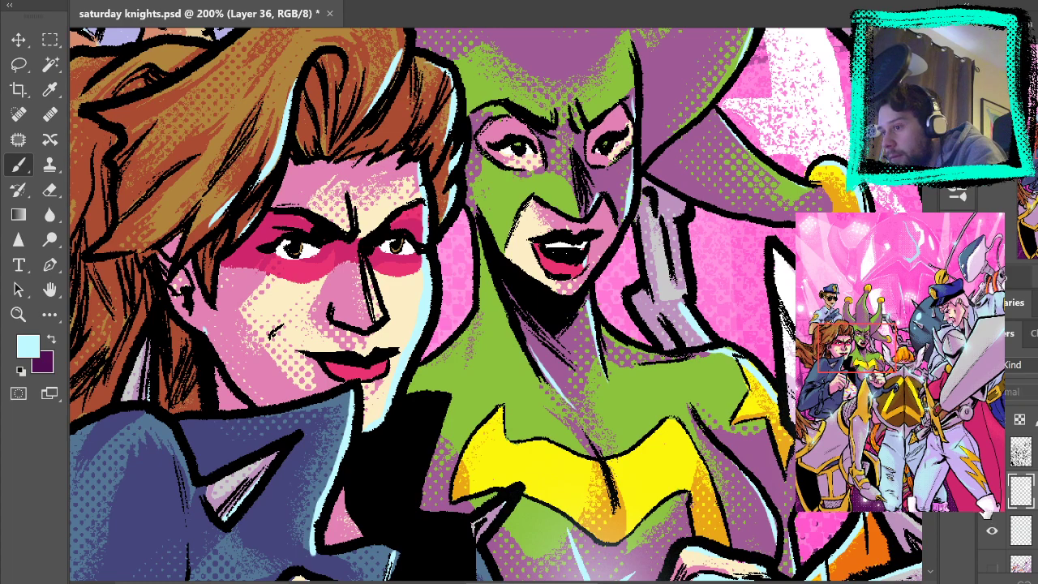
click(991, 531)
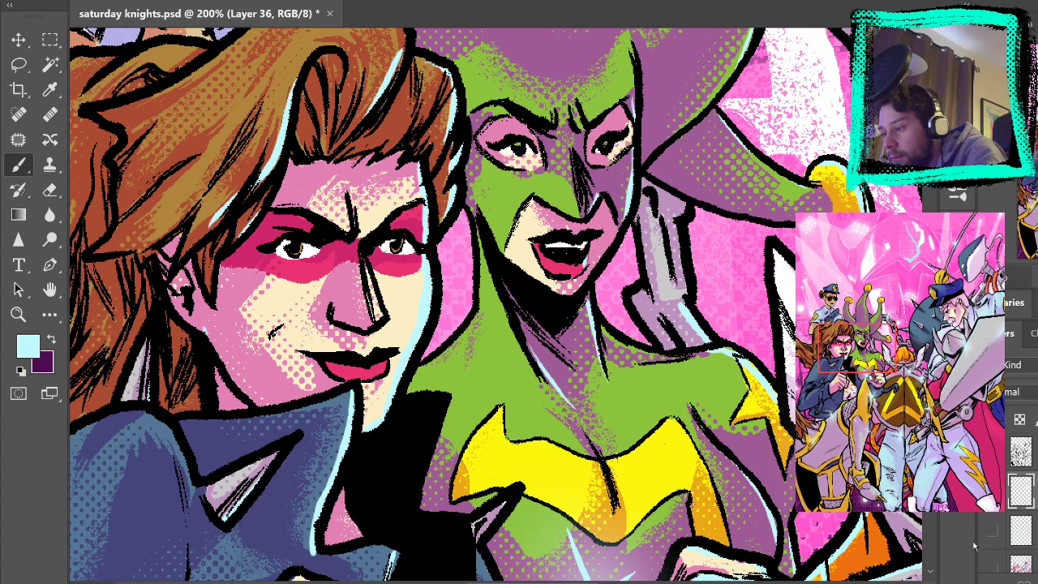
click(991, 530)
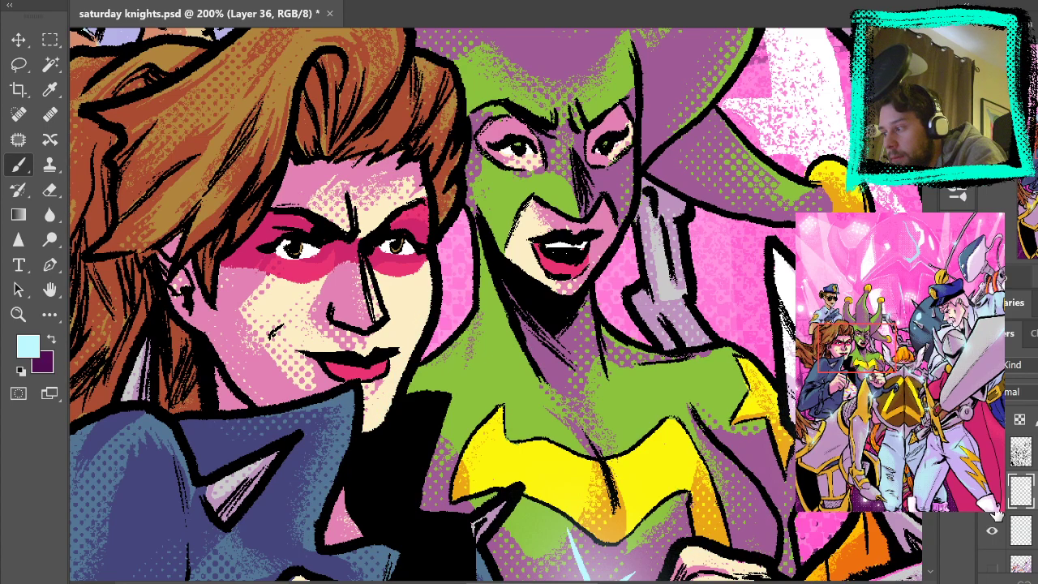
click(999, 527)
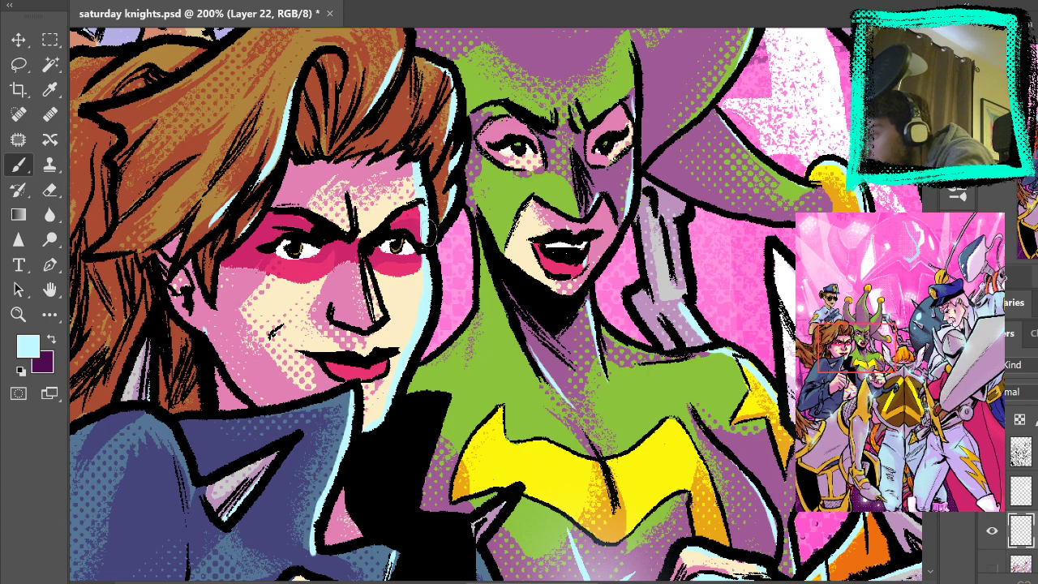
drag(701, 244, 600, 324)
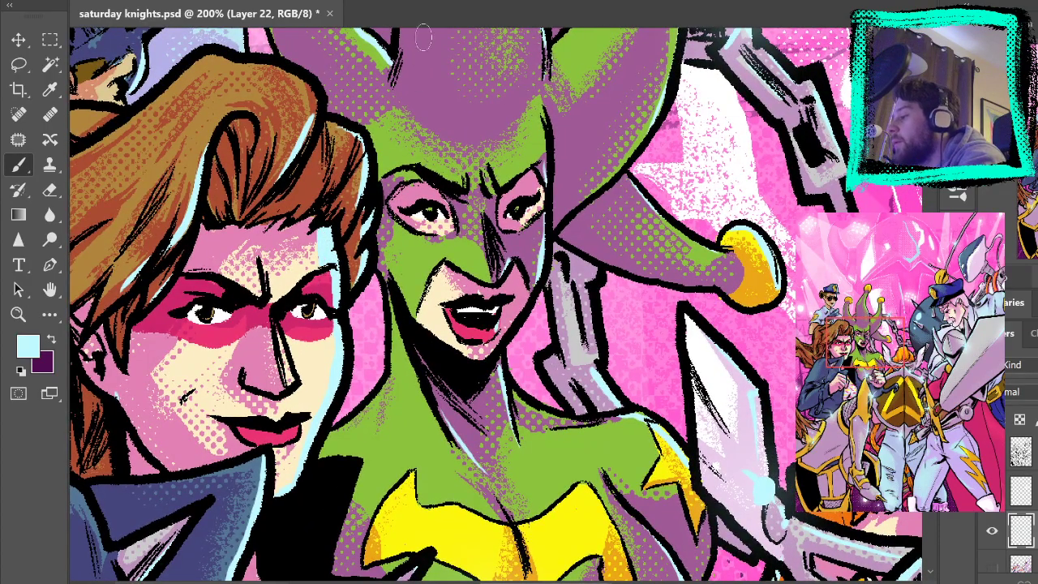
key(ctrl+0)
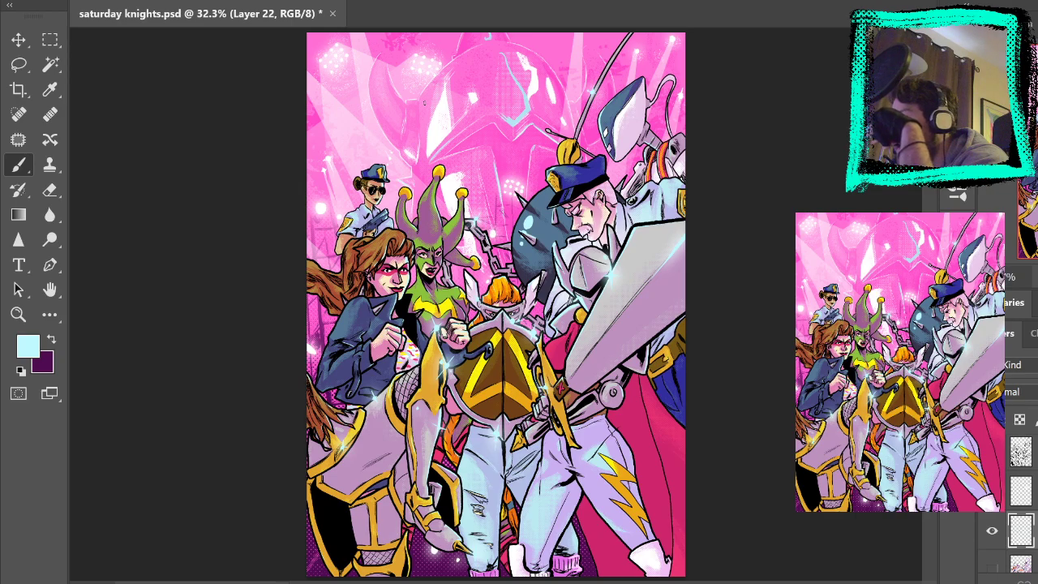
Try pale blue brush strokes on Layer 22 across the edge of the giant background helmet and undo them
click(18, 314)
click(452, 132)
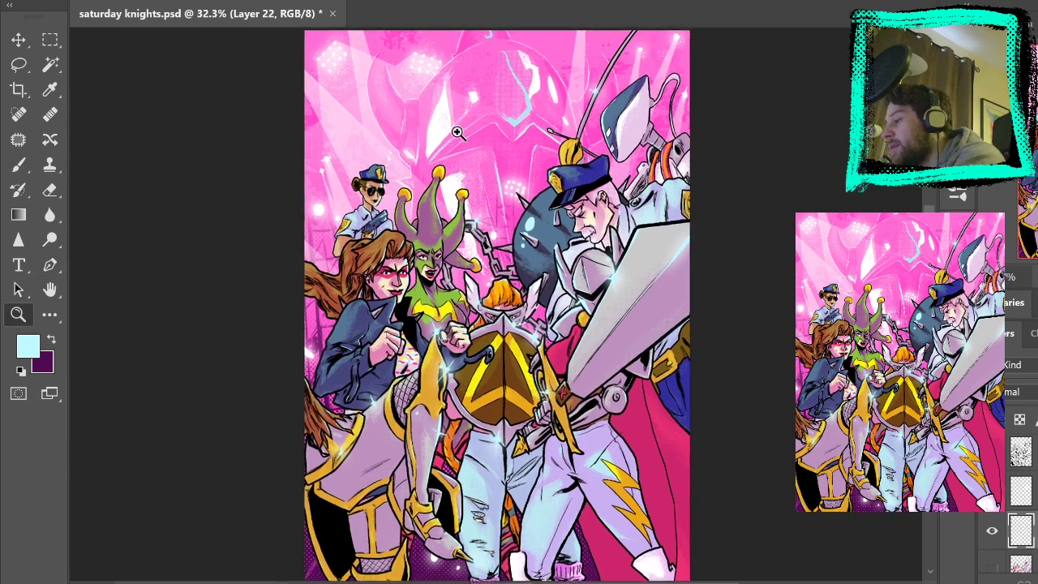
click(463, 106)
click(463, 106)
click(454, 86)
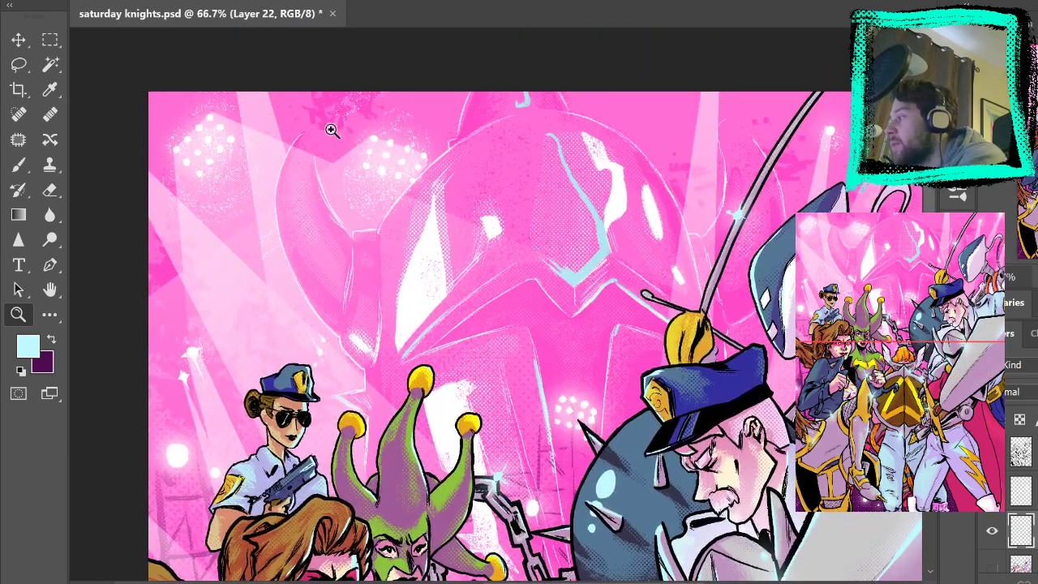
click(19, 165)
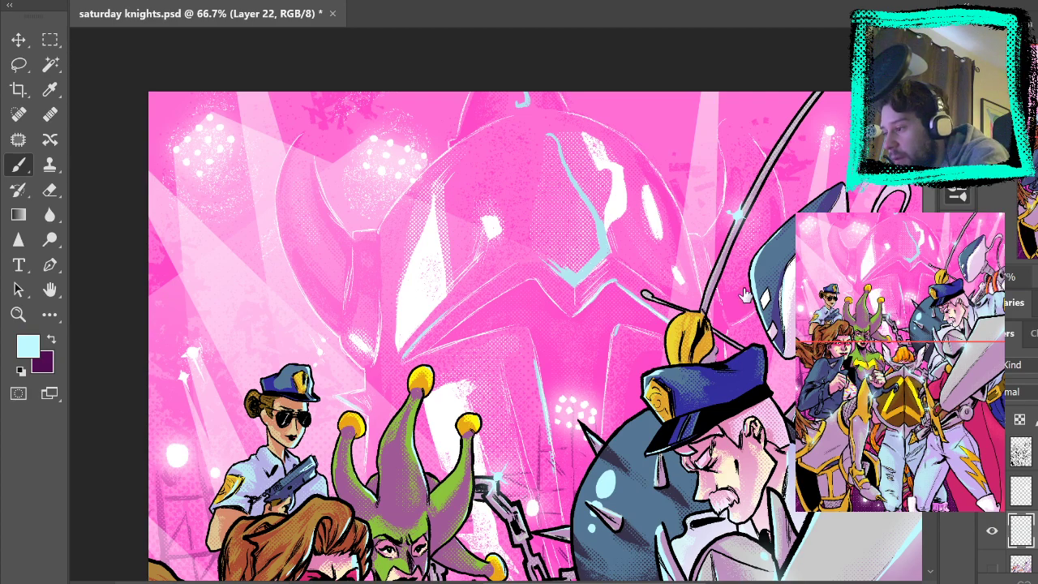
drag(424, 154, 339, 285)
drag(408, 183, 351, 326)
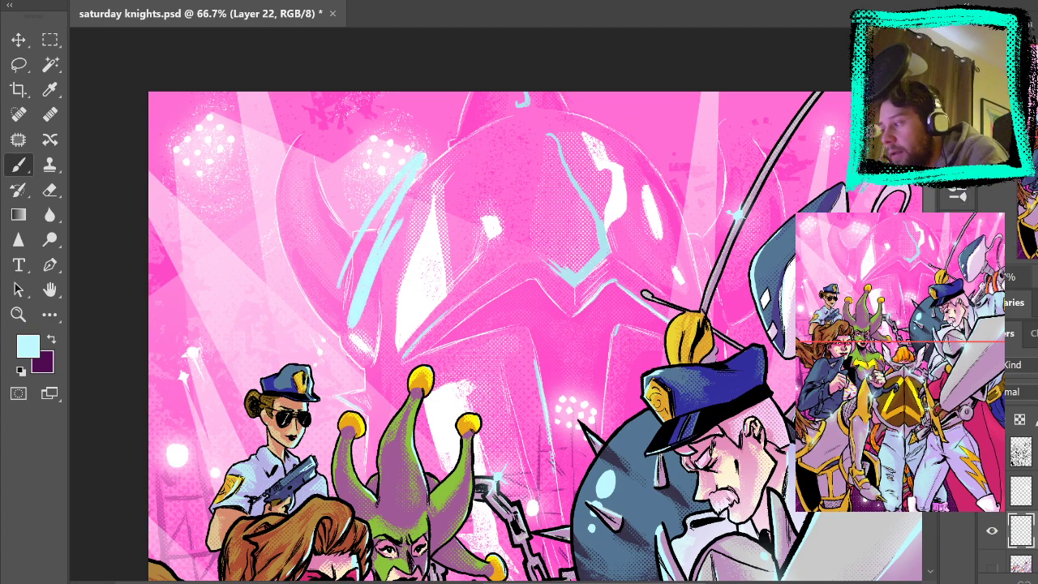
key(ctrl+z)
key(ctrl+z)
Add a new empty layer above Layer 2 and sample black as the brush colour
scroll(1021, 503, up, 5)
click(1022, 454)
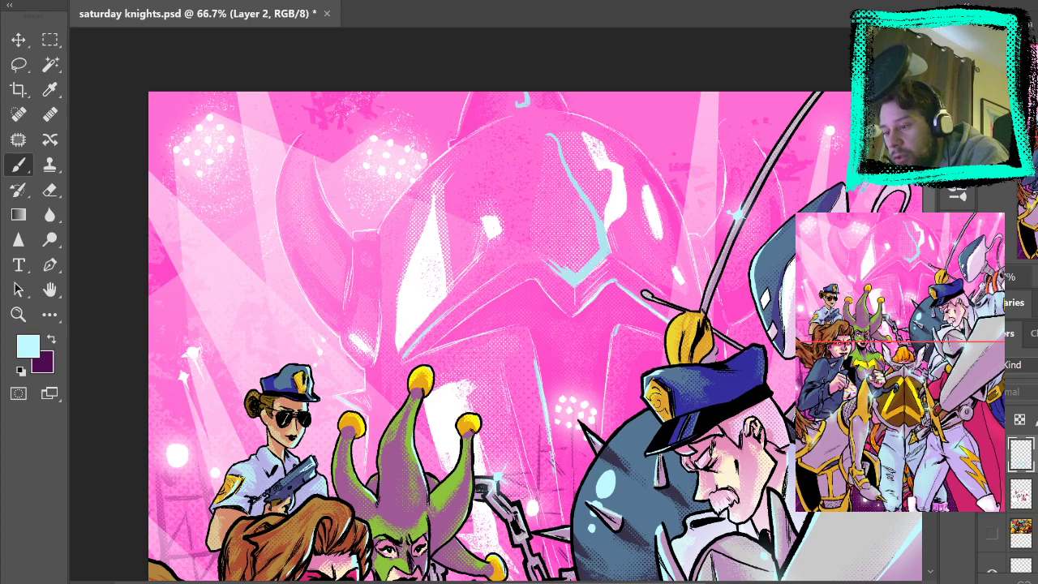
key(ctrl+alt+shift+n)
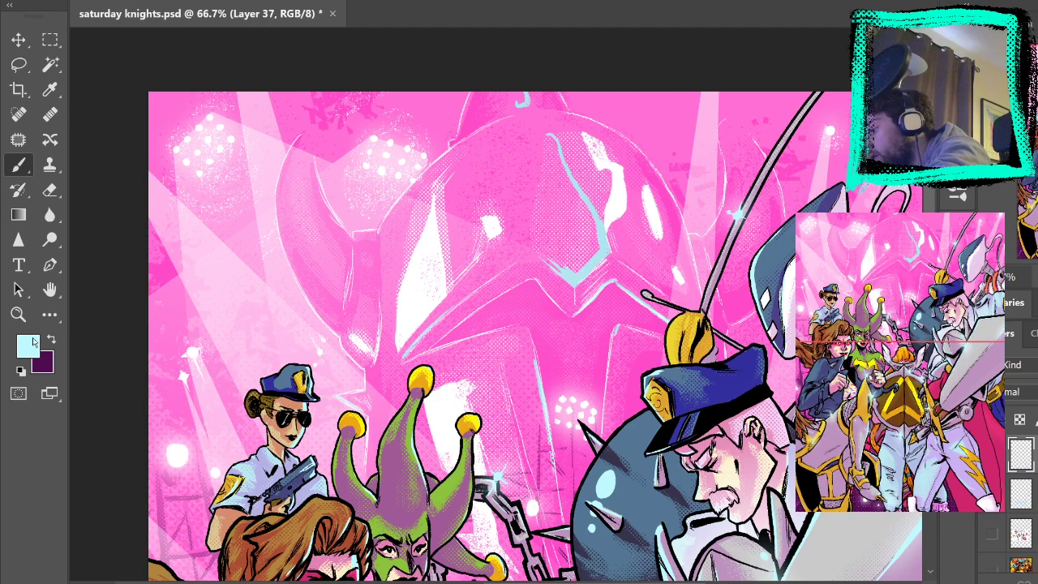
key(i)
alt+click(332, 452)
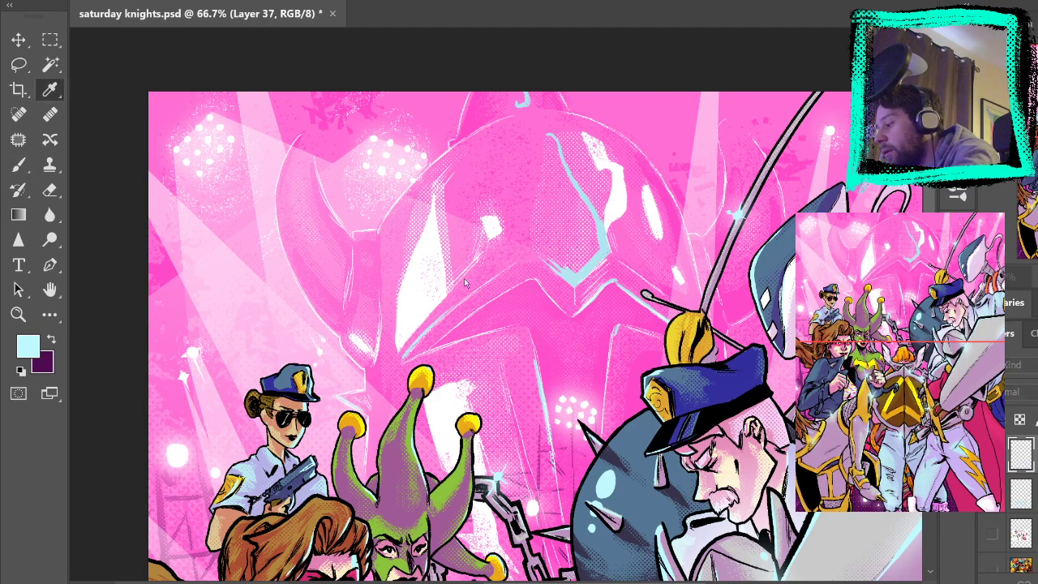
Try a rough black brush mark over the giant background helmet and clear it from the new layer
drag(344, 275, 422, 288)
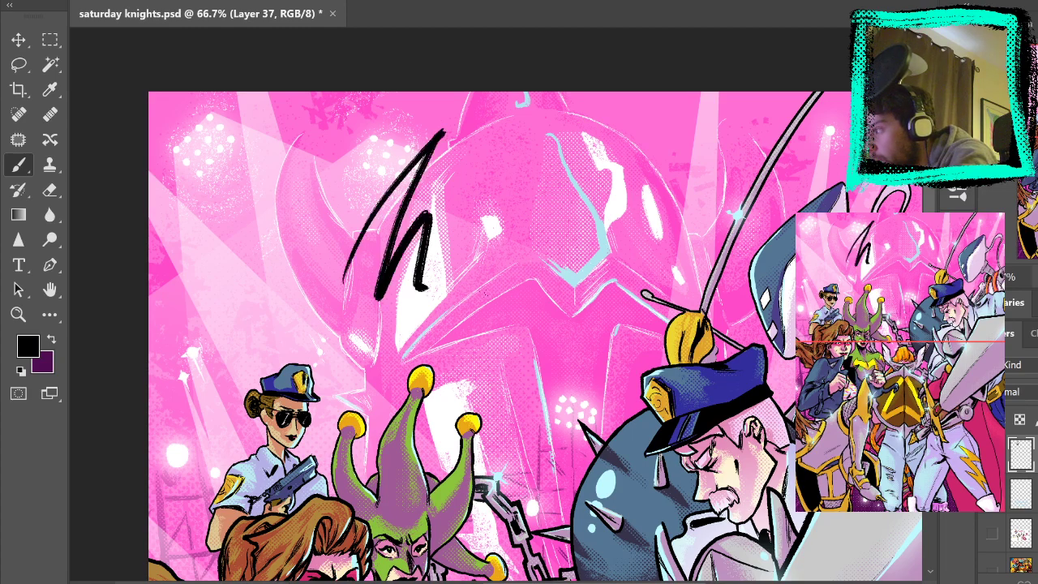
key(ctrl+a)
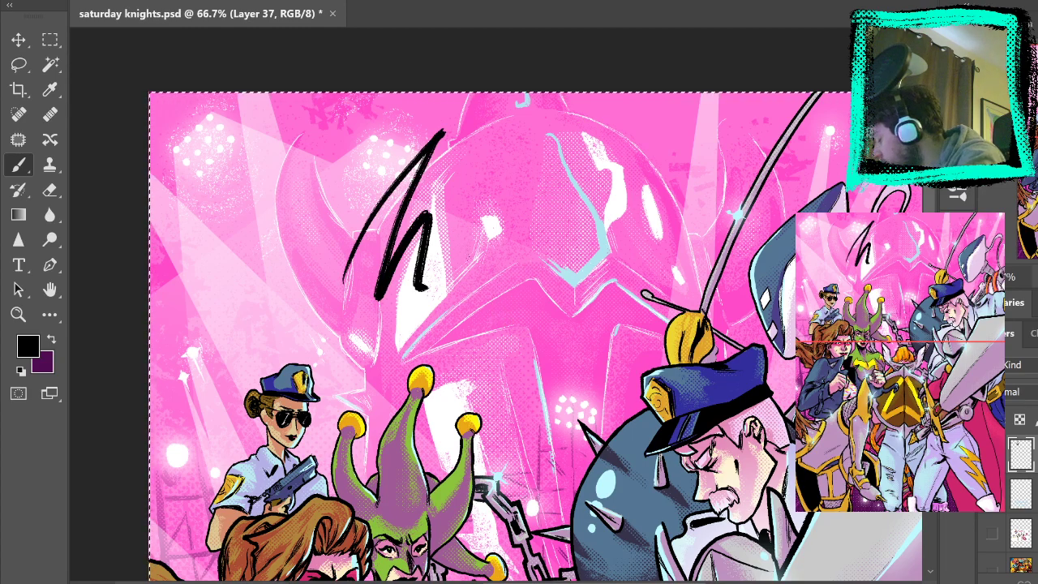
key(ctrl+d)
key(m)
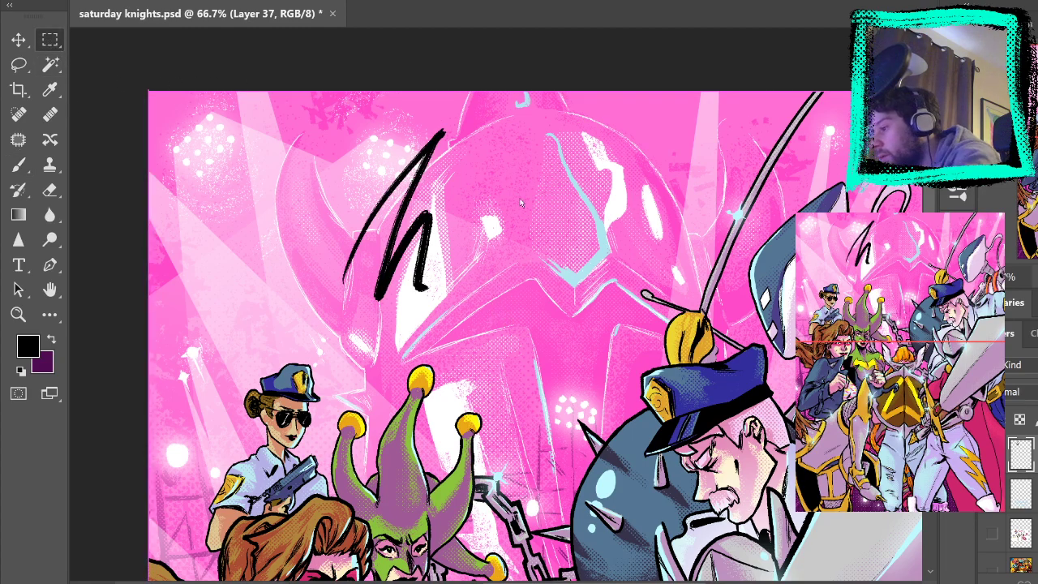
key(ctrl+d)
key(ctrl+a)
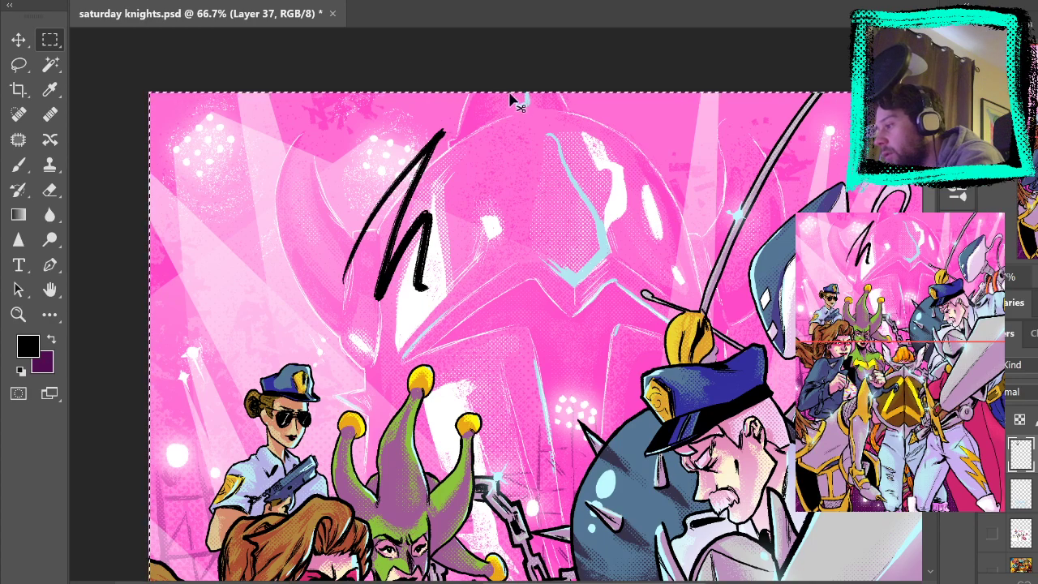
key(ctrl+d)
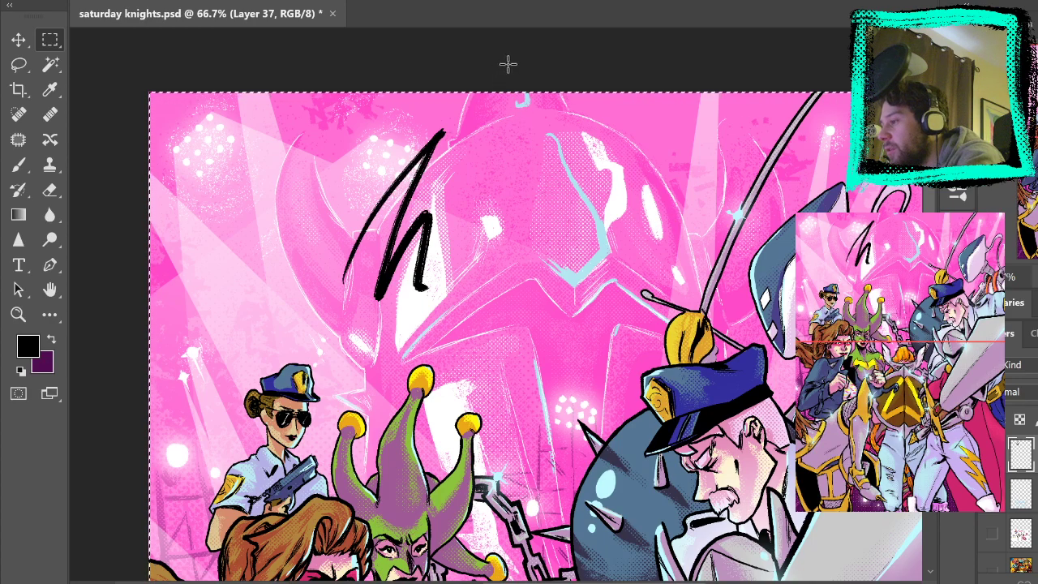
key(ctrl+a)
key(ctrl+d)
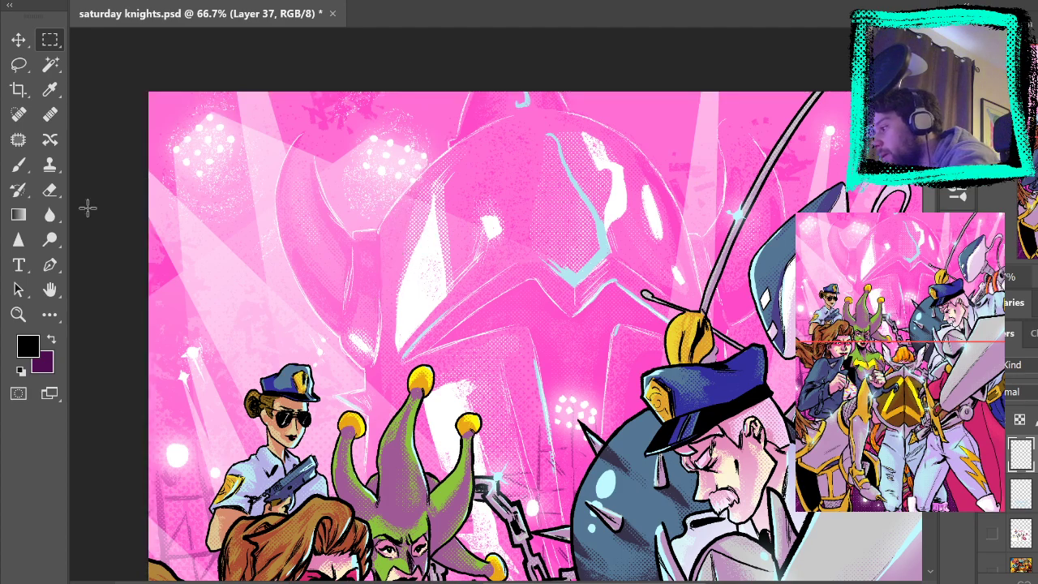
Try rough black lettering strokes over the giant background helmet and undo all of them
click(18, 165)
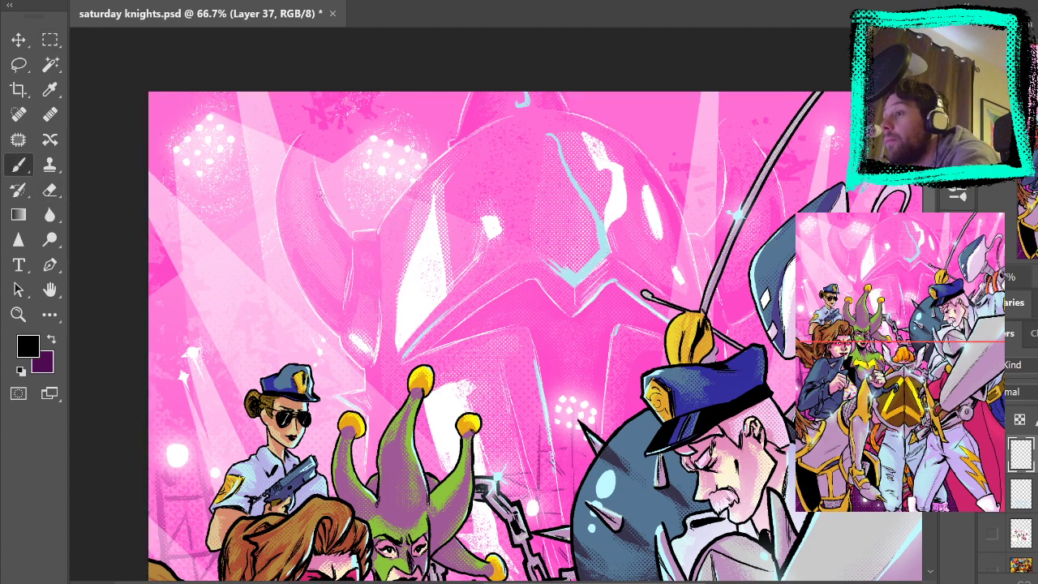
drag(378, 139, 291, 314)
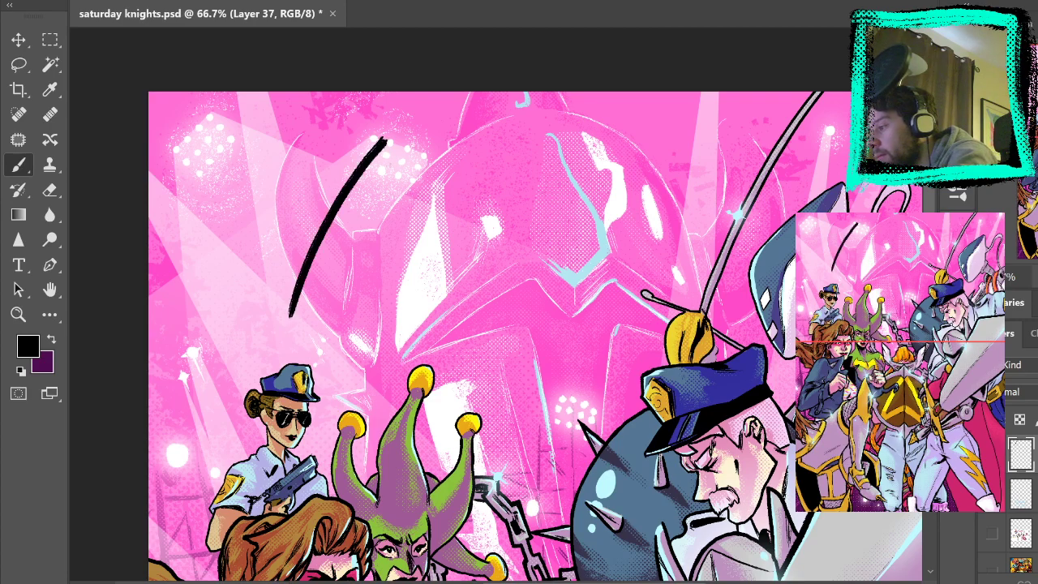
drag(400, 154, 375, 299)
drag(365, 261, 403, 175)
drag(420, 179, 396, 248)
drag(440, 160, 428, 248)
drag(469, 172, 447, 237)
mouse_move(460, 213)
mouse_down()
mouse_move(476, 205)
mouse_move(464, 254)
mouse_up()
drag(495, 186, 486, 246)
mouse_move(466, 177)
mouse_down()
mouse_move(568, 122)
mouse_move(594, 172)
mouse_move(313, 403)
mouse_up()
key(ctrl+z)
key(ctrl+z)
key(ctrl+z)
key(ctrl+z)
key(ctrl+z)
key(ctrl+z)
key(ctrl+z)
key(ctrl+z)
key(ctrl+z)
key(ctrl+z)
key(ctrl+z)
key(ctrl+z)
key(ctrl+z)
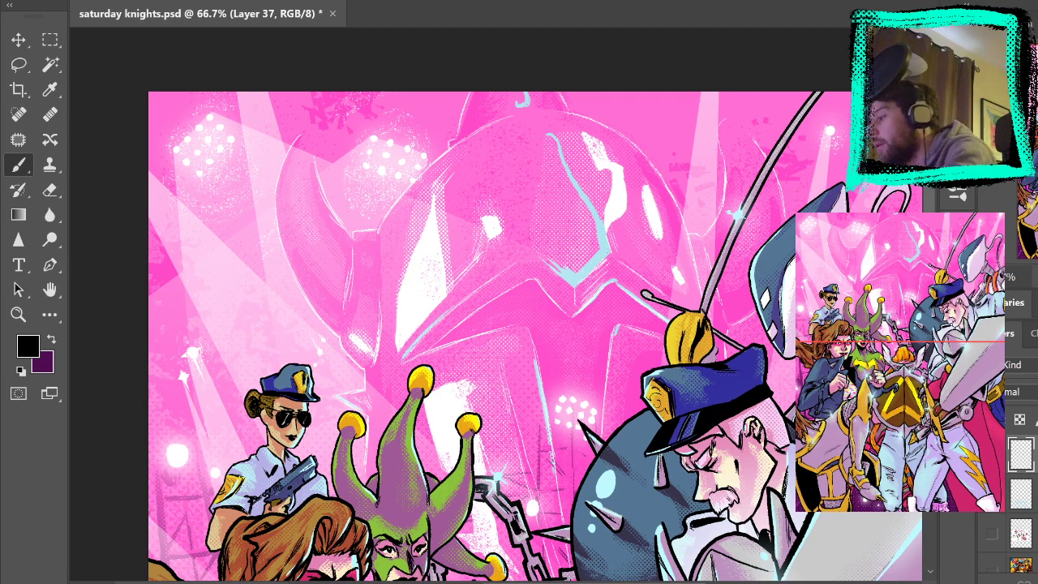
Brush a long, tapering, slanted black stem for a letter K beside the giant helmet's horn, redrawing it until the shape works
drag(290, 158, 249, 325)
key(ctrl+z)
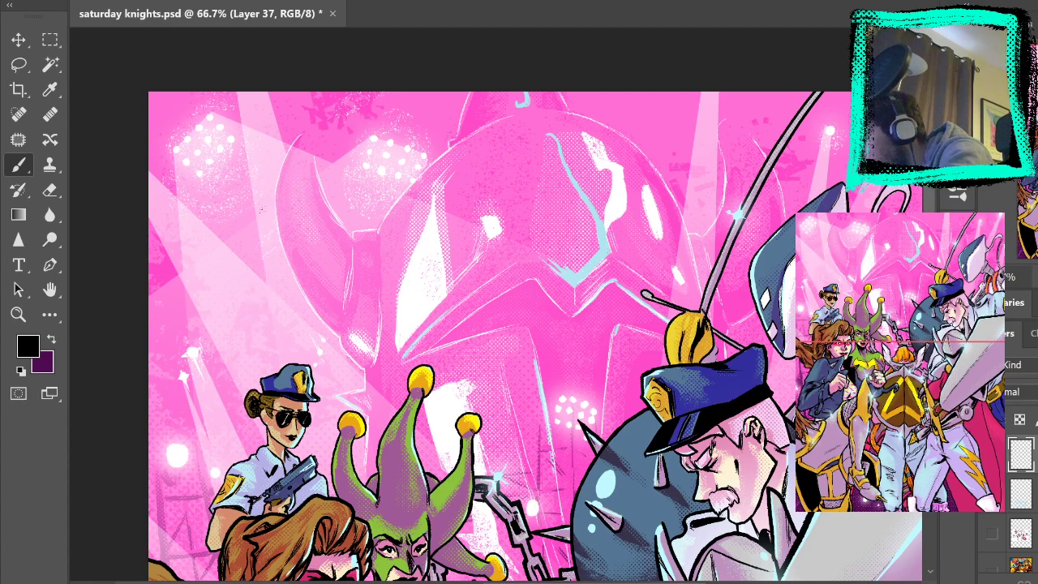
drag(274, 168, 245, 266)
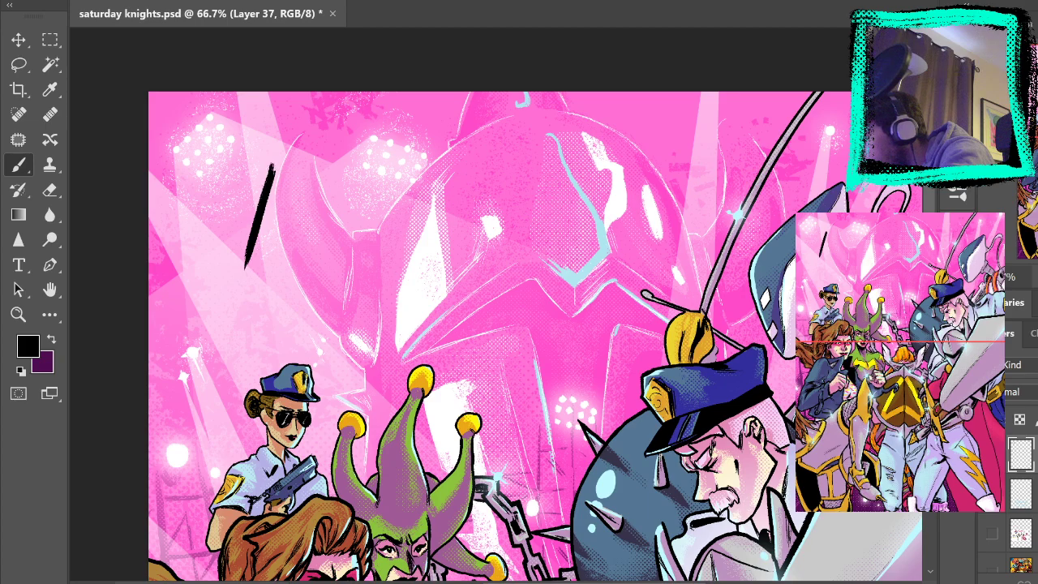
key(ctrl+z)
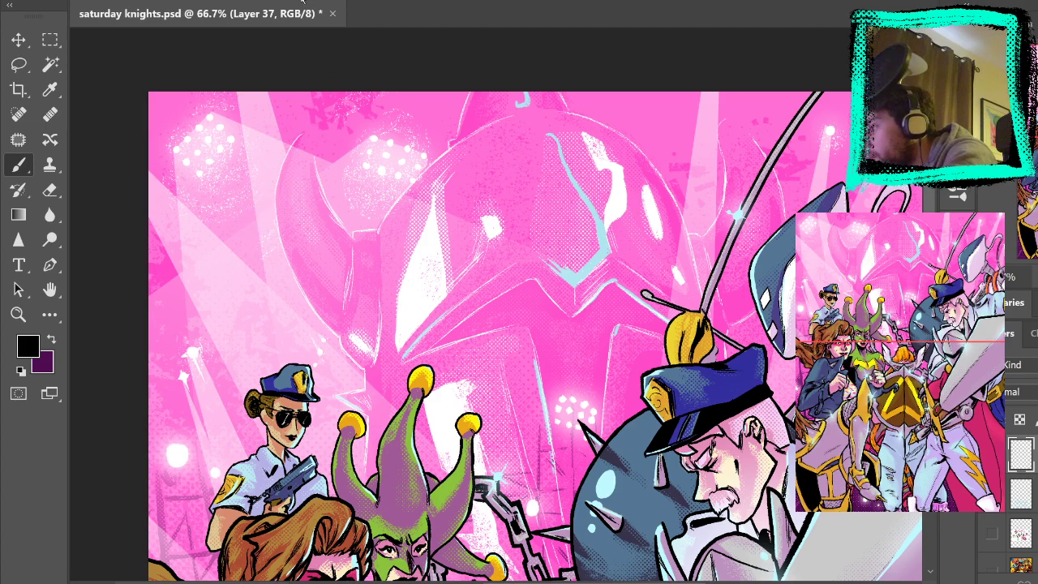
drag(270, 159, 232, 284)
key(ctrl+z)
mouse_move(273, 147)
mouse_down()
mouse_move(229, 315)
mouse_move(238, 240)
mouse_up()
key(ctrl+z)
drag(270, 146, 231, 257)
key(ctrl+z)
drag(273, 146, 233, 260)
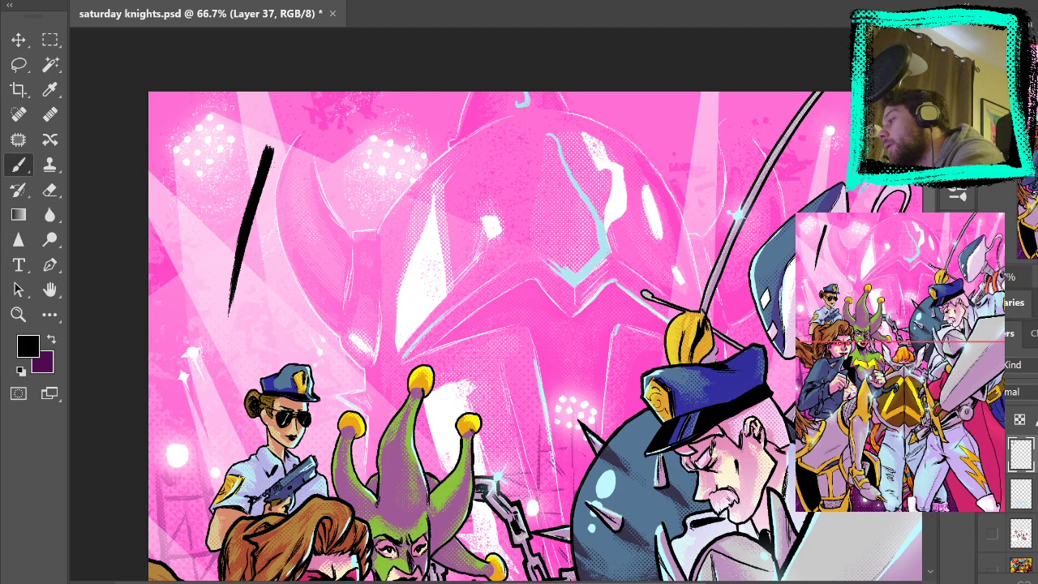
Try hand-lettering the rest of the word "Knights" from the K stem and undo back to the stem
drag(256, 196, 290, 154)
drag(260, 190, 280, 220)
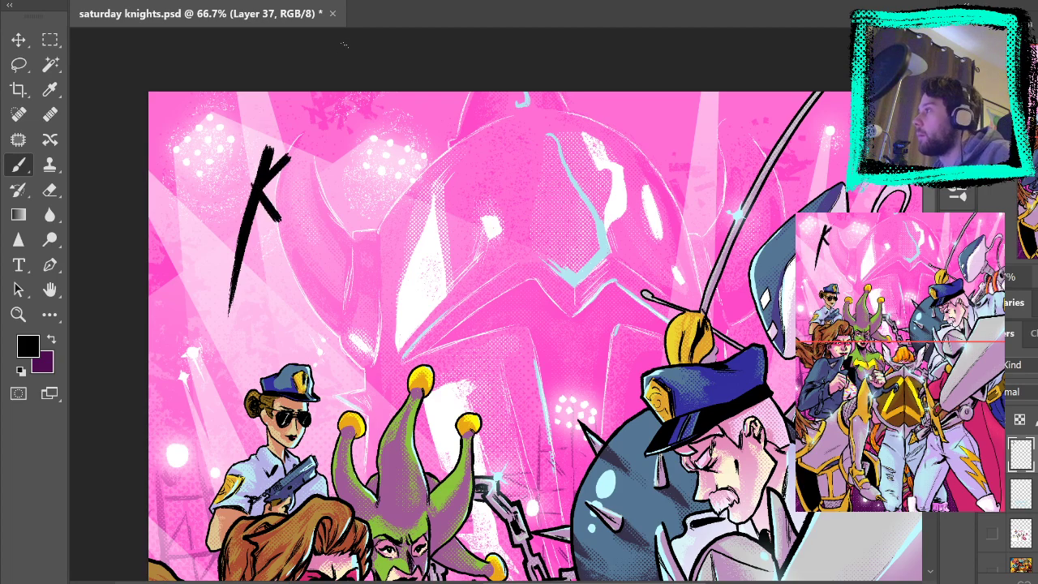
key(ctrl+z)
key(ctrl+z)
drag(248, 203, 301, 148)
drag(248, 190, 294, 262)
mouse_move(276, 188)
mouse_down()
mouse_move(313, 188)
mouse_move(317, 203)
mouse_move(339, 142)
mouse_move(335, 203)
mouse_move(353, 146)
mouse_up()
mouse_move(354, 146)
mouse_down()
mouse_move(341, 212)
mouse_move(382, 207)
mouse_up()
drag(382, 208, 356, 240)
click(302, 157)
key(ctrl+z)
key(ctrl+z)
key(ctrl+z)
key(ctrl+z)
key(ctrl+z)
key(ctrl+z)
key(ctrl+z)
key(ctrl+z)
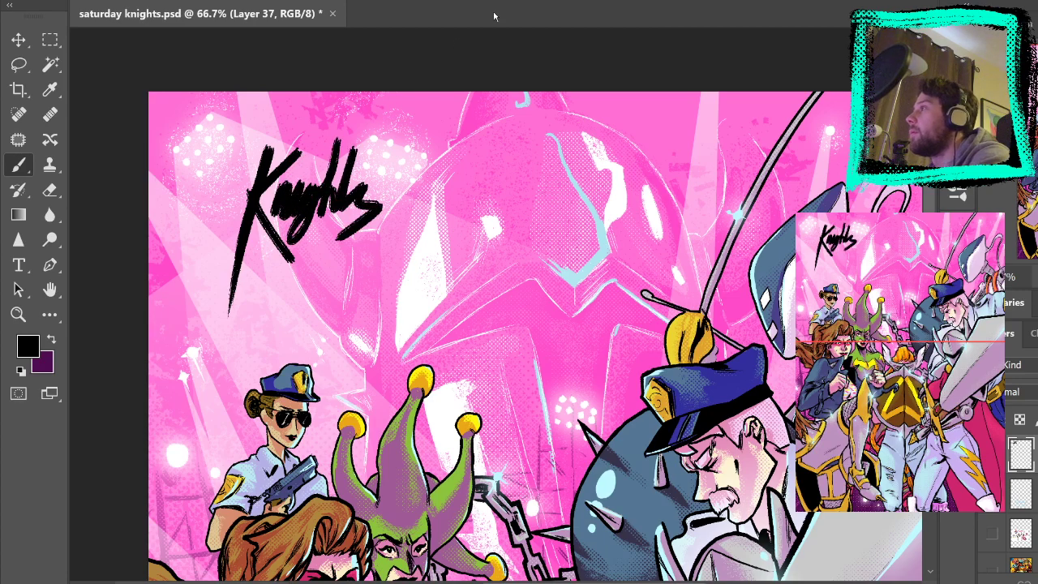
Brush the two diagonal black arms onto the stem of the K, redoing the lower arm
drag(250, 198, 292, 159)
drag(257, 190, 286, 233)
key(ctrl+z)
mouse_move(257, 191)
mouse_down()
mouse_move(285, 241)
mouse_move(270, 206)
mouse_move(277, 224)
mouse_up()
key(ctrl+z)
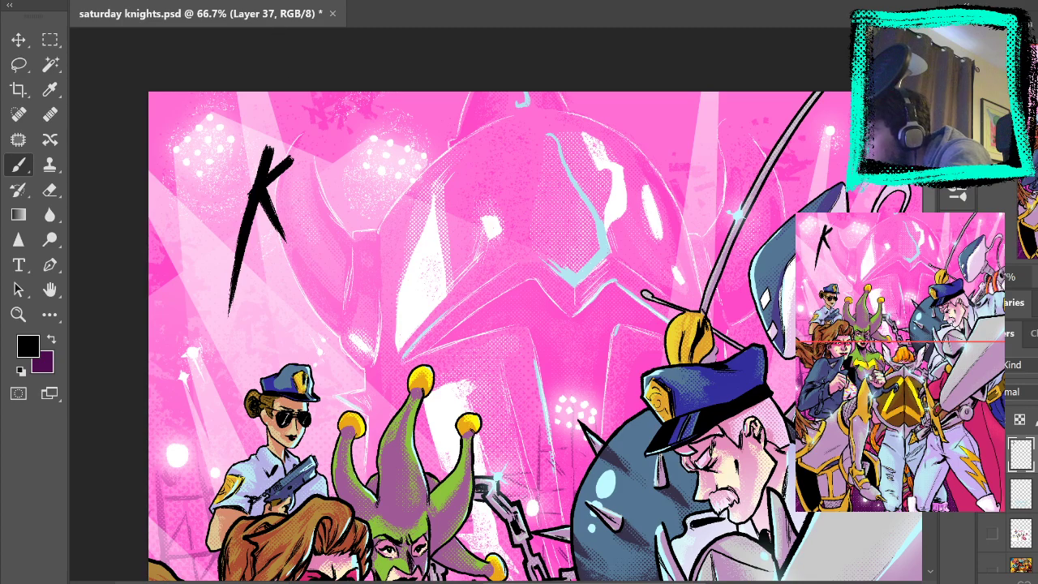
Try brushing lowercase "nig" after the K and a tall h stem, redoing the h several times
mouse_move(284, 176)
mouse_down()
mouse_move(282, 208)
mouse_move(300, 215)
mouse_move(307, 195)
mouse_move(309, 214)
mouse_move(324, 212)
mouse_move(307, 246)
mouse_move(300, 238)
mouse_move(335, 143)
mouse_up()
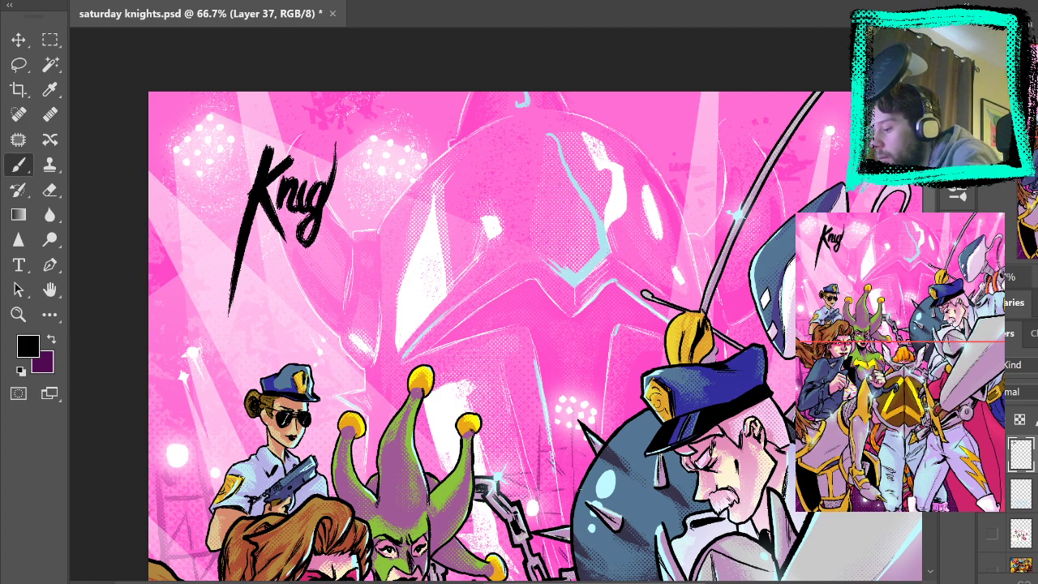
drag(344, 128, 324, 223)
key(ctrl+z)
drag(345, 120, 326, 216)
key(ctrl+z)
mouse_move(349, 111)
mouse_down()
mouse_move(327, 209)
mouse_move(351, 219)
mouse_up()
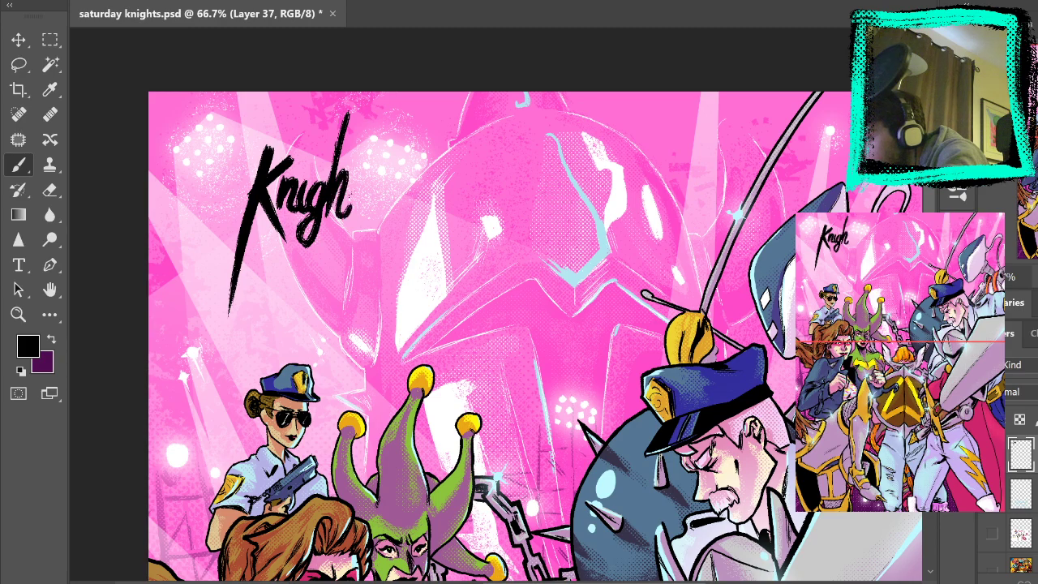
key(ctrl+z)
key(ctrl+z)
Try finishing the lowercase word "Knights" with brushed h, t and s strokes and a long crossbar over the t
drag(342, 146, 327, 214)
drag(345, 121, 336, 162)
mouse_move(330, 210)
mouse_down()
mouse_move(345, 178)
mouse_move(349, 213)
mouse_up()
mouse_move(365, 139)
mouse_down()
mouse_move(350, 204)
mouse_move(365, 213)
mouse_move(377, 181)
mouse_move(365, 219)
mouse_up()
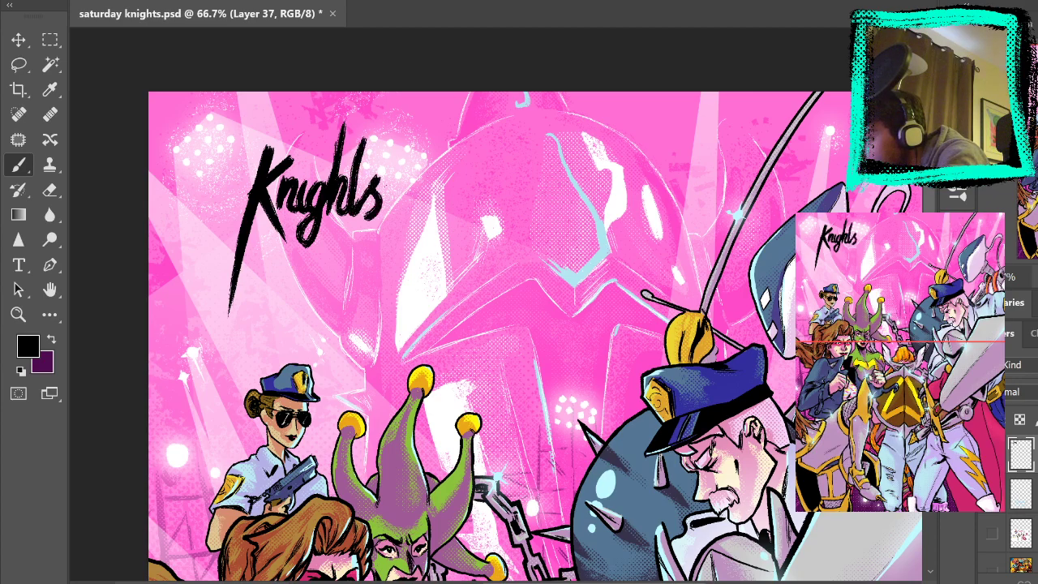
drag(339, 163, 391, 156)
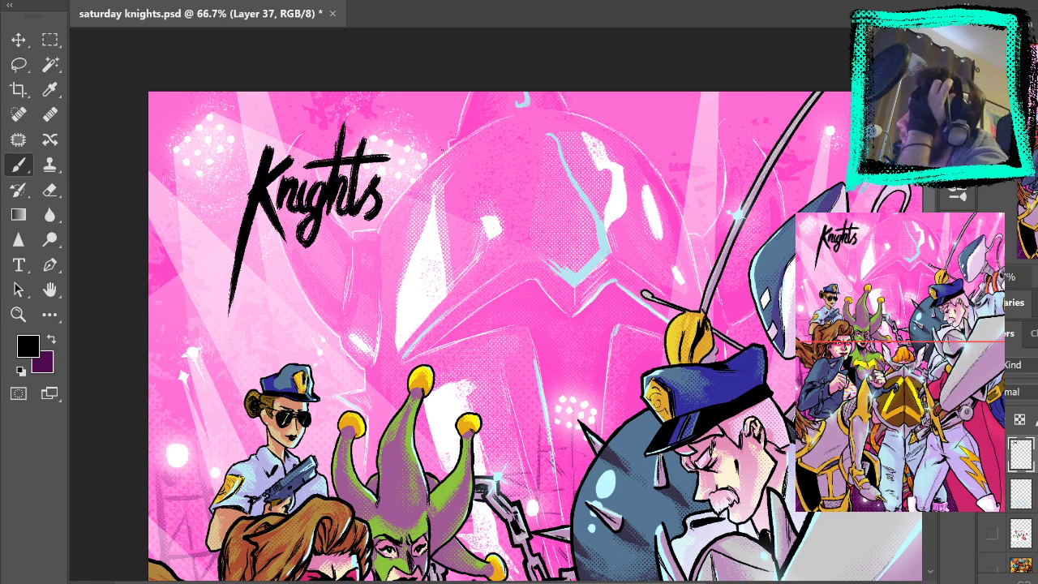
Undo the lowercase lettering back to the K, discarding a short trial stroke beside it
key(ctrl+z)
key(ctrl+z)
key(ctrl+z)
key(ctrl+z)
key(ctrl+z)
key(ctrl+z)
key(ctrl+z)
key(ctrl+z)
key(ctrl+z)
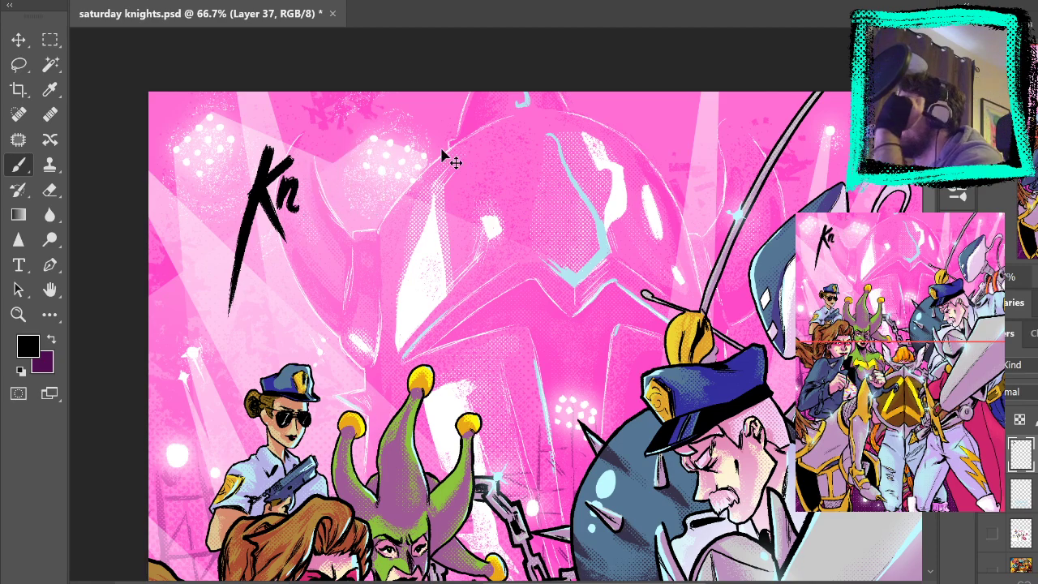
key(ctrl+z)
mouse_move(286, 221)
mouse_down()
mouse_move(305, 170)
mouse_move(322, 221)
mouse_move(302, 172)
mouse_move(315, 222)
mouse_move(317, 167)
mouse_move(282, 220)
mouse_up()
key(ctrl+z)
key(ctrl+z)
key(ctrl+z)
Try lettering brushed capitals N, I, G and H after the K, redoing uneven strokes
drag(291, 169, 283, 220)
drag(327, 169, 314, 213)
mouse_move(336, 172)
mouse_down()
mouse_move(331, 190)
mouse_move(350, 201)
mouse_move(333, 176)
mouse_move(350, 198)
mouse_move(353, 188)
mouse_move(355, 214)
mouse_move(373, 165)
mouse_up()
key(ctrl+z)
key(ctrl+z)
key(ctrl+z)
key(ctrl+z)
mouse_move(365, 212)
mouse_down()
mouse_move(386, 197)
mouse_move(378, 173)
mouse_move(379, 213)
mouse_up()
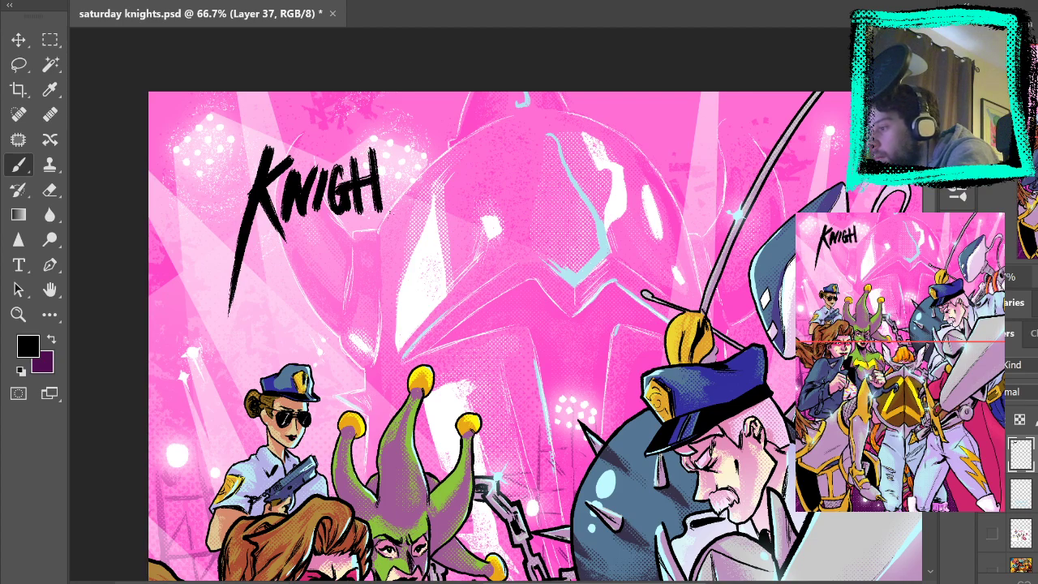
Try brushing a tall T stem and crossing stroke after the capital H, undoing the unsuitable strokes
drag(396, 126, 390, 223)
mouse_move(389, 173)
mouse_down()
mouse_move(420, 159)
mouse_move(405, 193)
mouse_up()
key(ctrl+z)
key(ctrl+z)
key(ctrl+z)
Try ending the word with an S that has a long diagonal tail sweeping under the letters, redrawing it repeatedly
drag(431, 146, 302, 294)
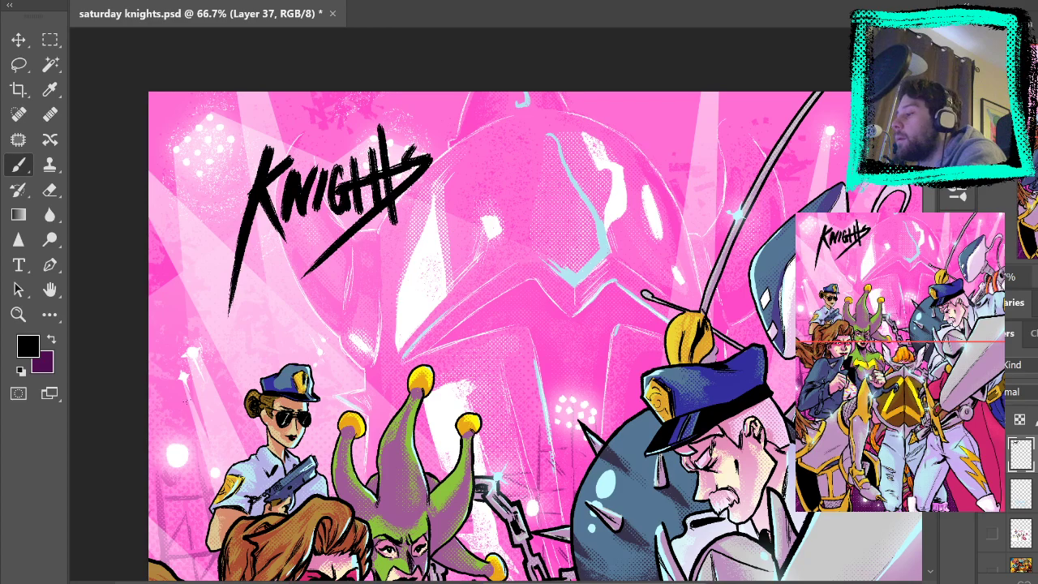
key(ctrl+z)
drag(433, 147, 298, 295)
key(ctrl+z)
drag(433, 148, 299, 296)
key(ctrl+z)
drag(430, 148, 288, 321)
key(ctrl+z)
drag(430, 148, 312, 299)
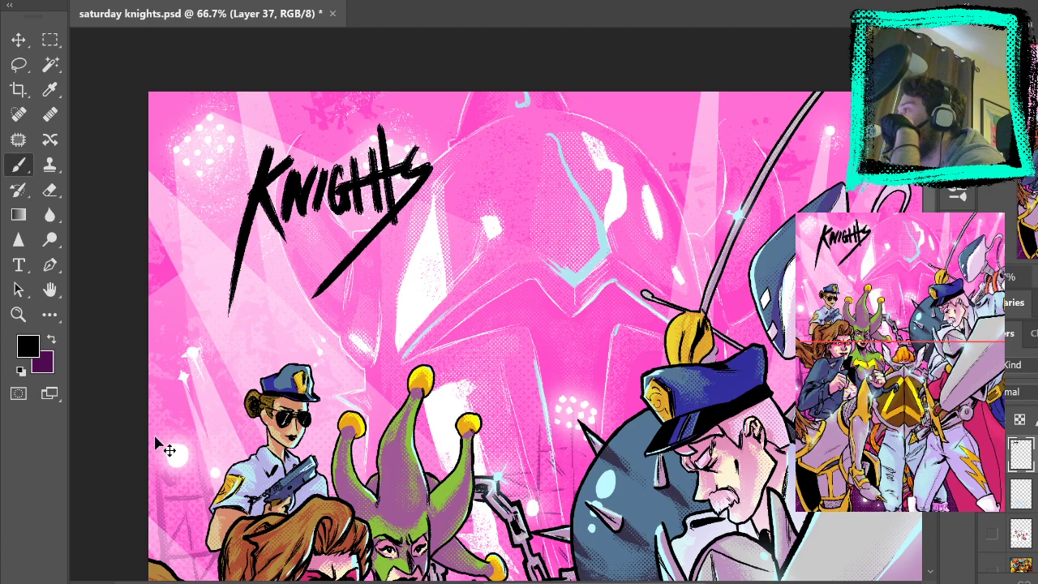
Undo all the hand-brushed title lettering, including the K
key(ctrl+z)
key(ctrl+z)
key(ctrl+z)
key(ctrl+z)
key(ctrl+z)
key(ctrl+z)
key(ctrl+z)
key(ctrl+z)
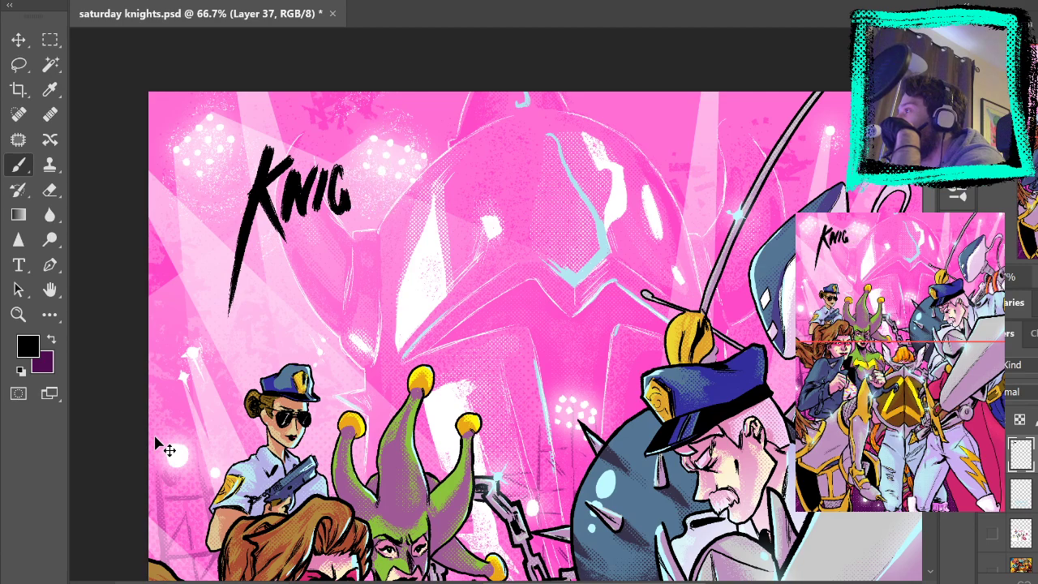
key(ctrl+z)
key(ctrl+z)
key(ctrl+z)
key(ctrl+z)
key(ctrl+z)
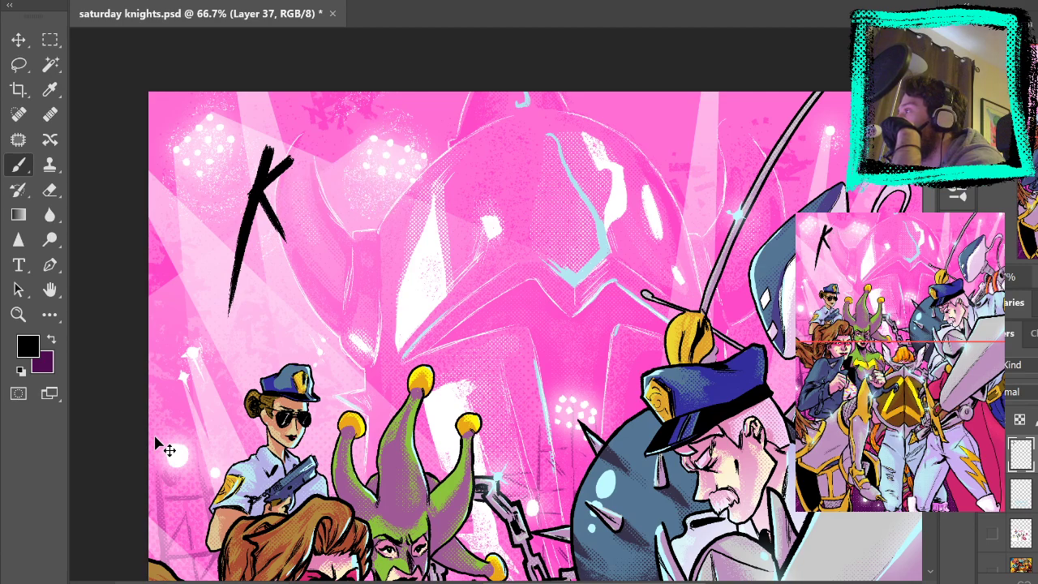
key(ctrl+z)
key(ctrl+z)
key(ctrl+z)
key(ctrl+z)
key(ctrl+z)
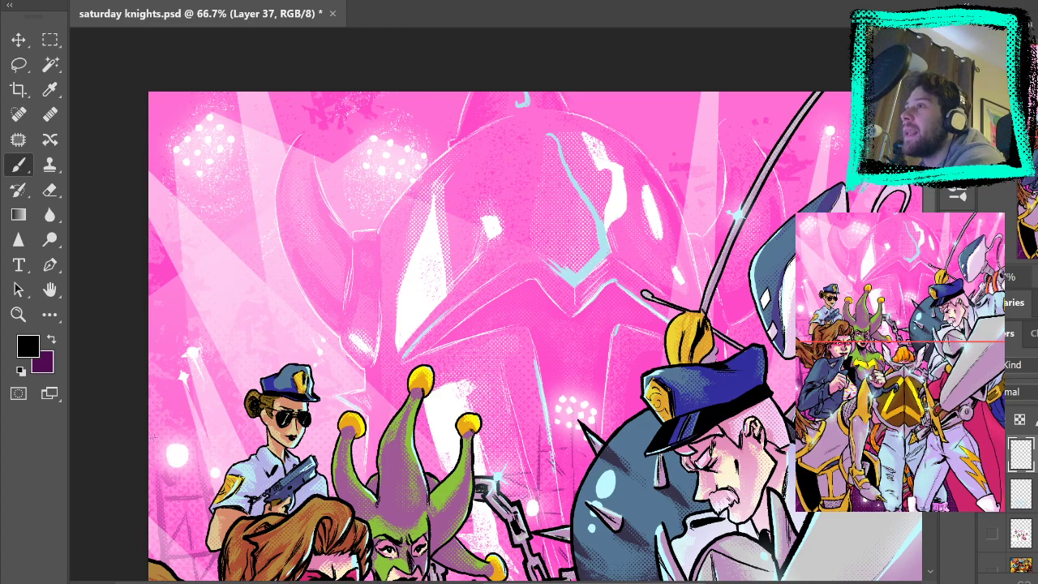
Add a black text layer reading "KNIGHTS" over the upper background beside the giant helmet's horn
drag(444, 222, 285, 50)
drag(429, 207, 432, 47)
drag(338, 45, 415, 274)
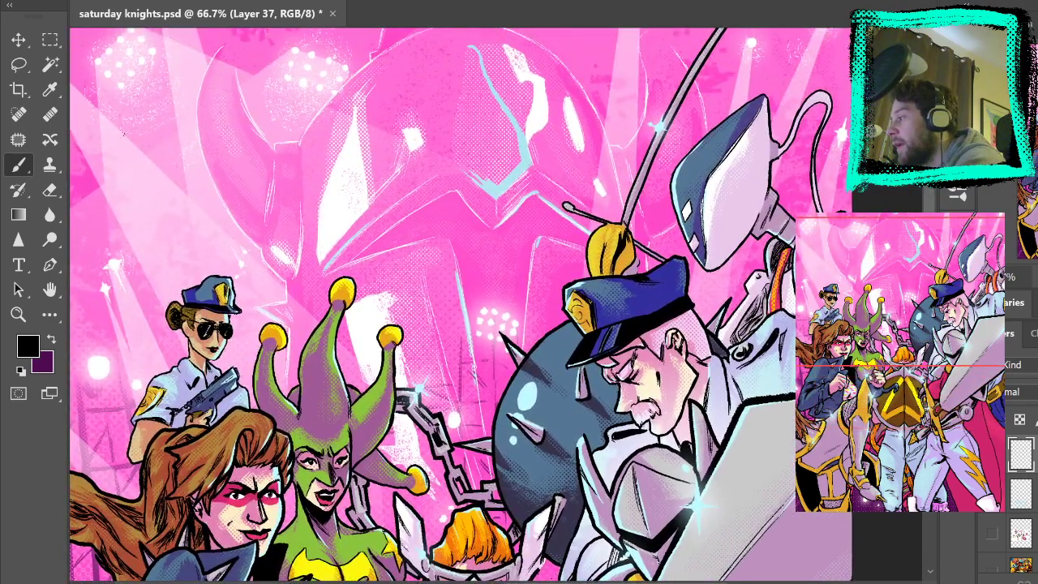
click(19, 266)
click(154, 124)
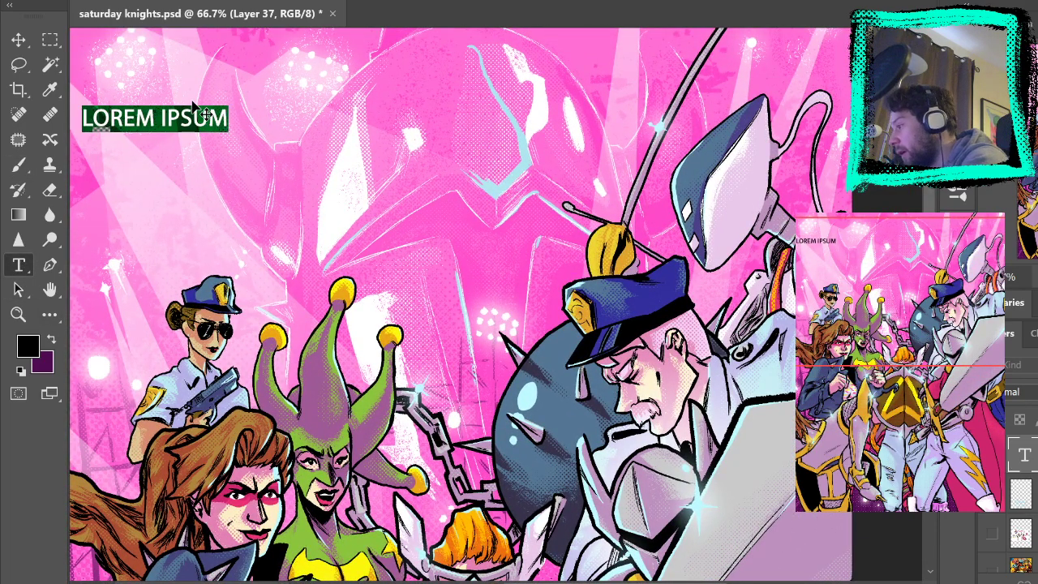
text(KNIGHTS)
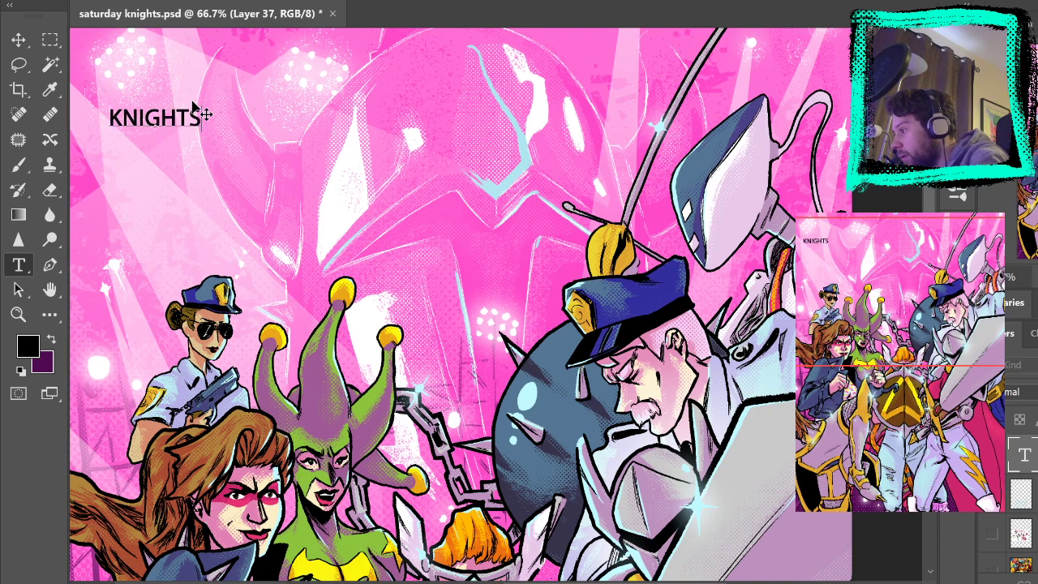
Change the KNIGHTS text to a slanted, brush-style font and commit the text
key(shift+Left)
key(shift+Left)
key(shift+Left)
key(shift+Left)
key(shift+Left)
key(shift+Left)
key(shift+Left)
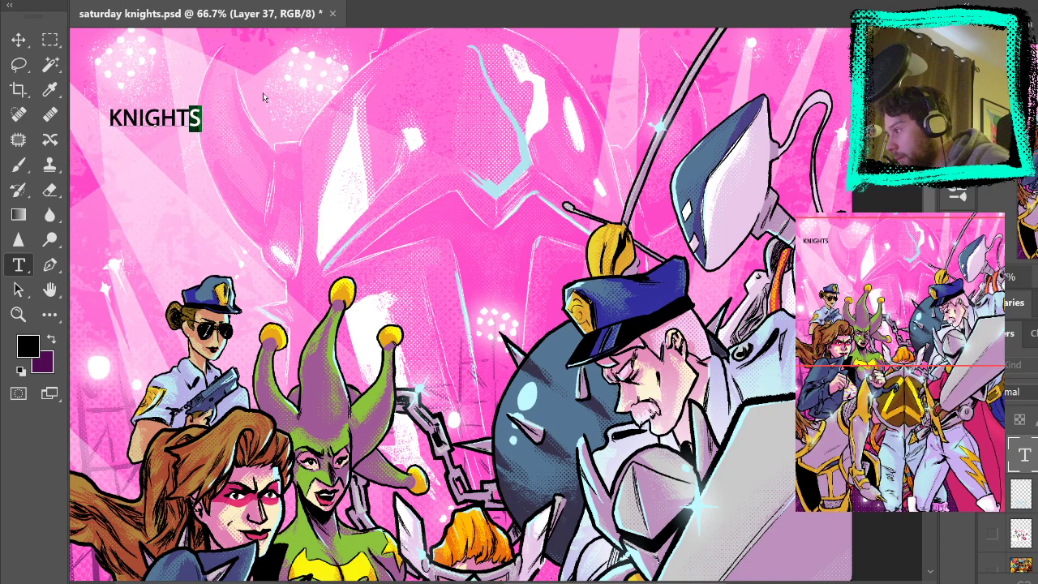
key(alt+Right)
key(alt+Right)
key(alt+Right)
key(alt+Right)
click(438, 40)
click(49, 40)
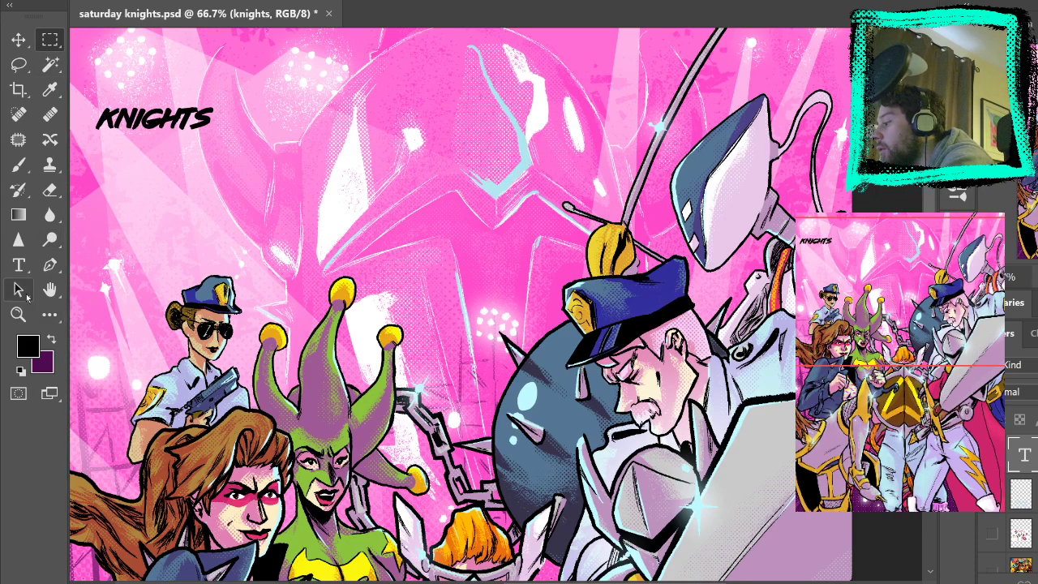
Zoom to 100% around the KNIGHTS text and create a new empty layer directly below the text layer
click(18, 164)
click(18, 315)
click(145, 126)
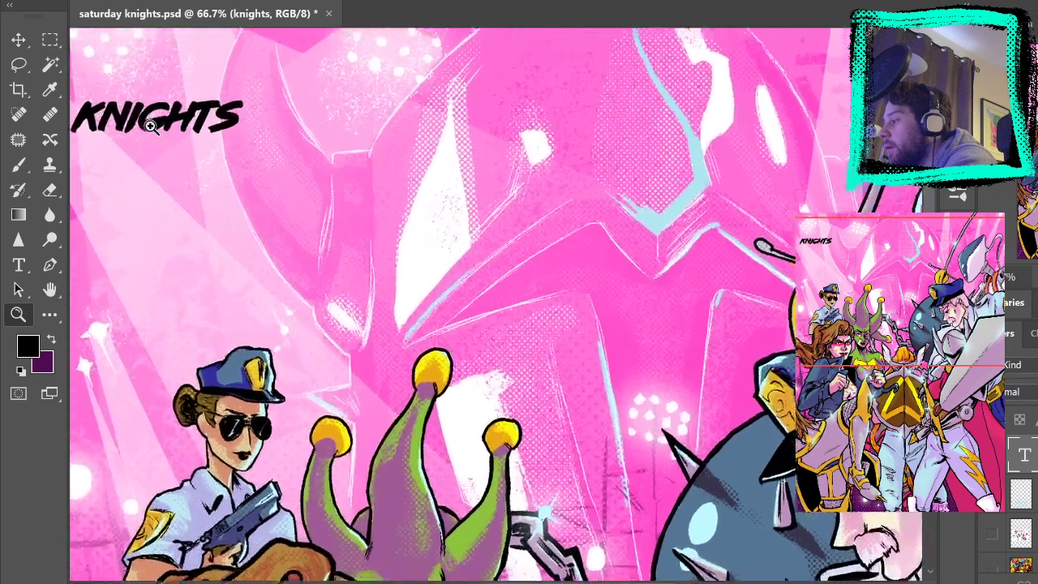
drag(179, 149, 314, 294)
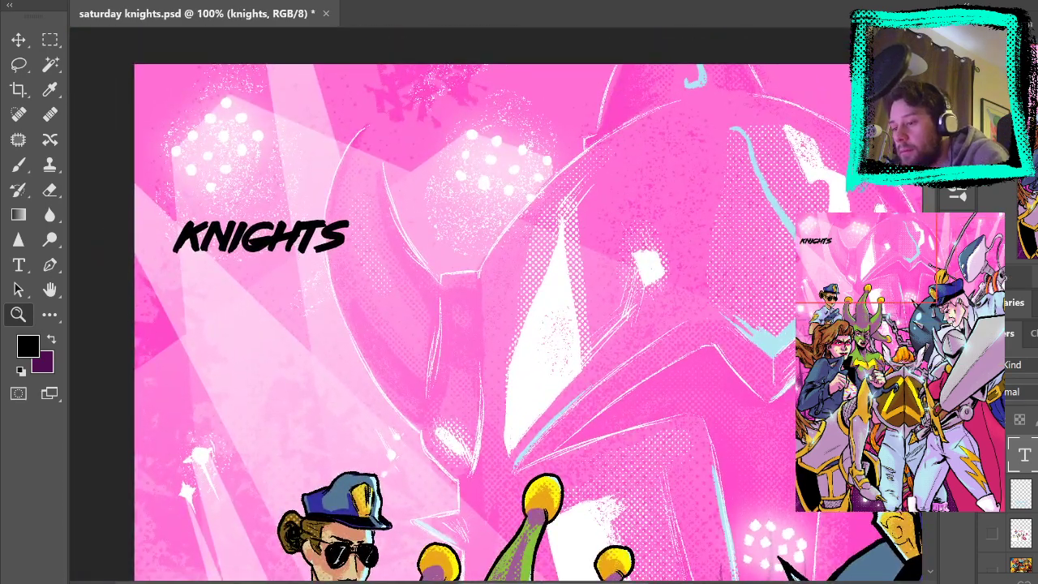
click(1032, 494)
scroll(1023, 499, down, 4)
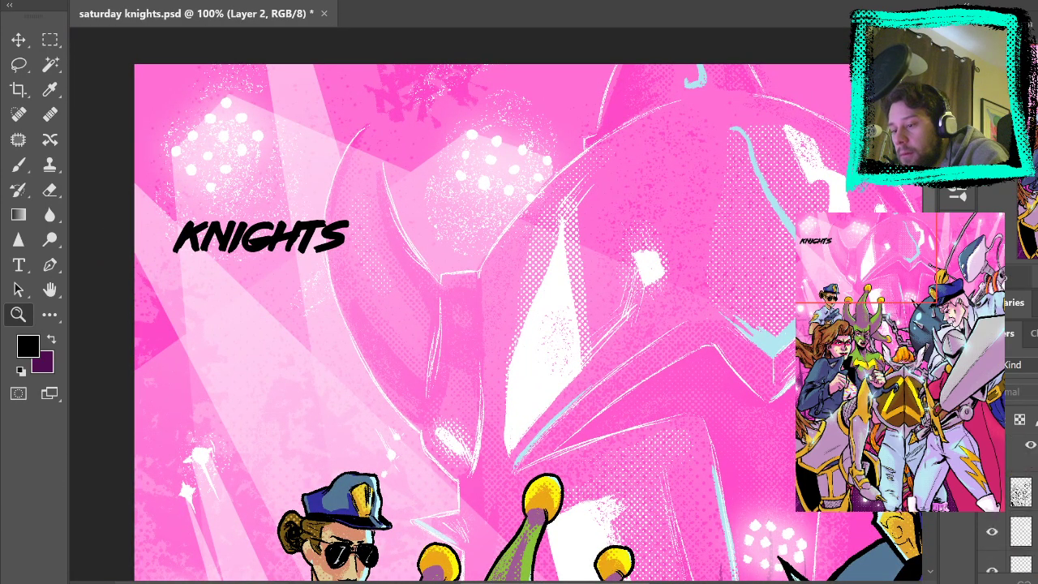
scroll(1022, 499, up, 2)
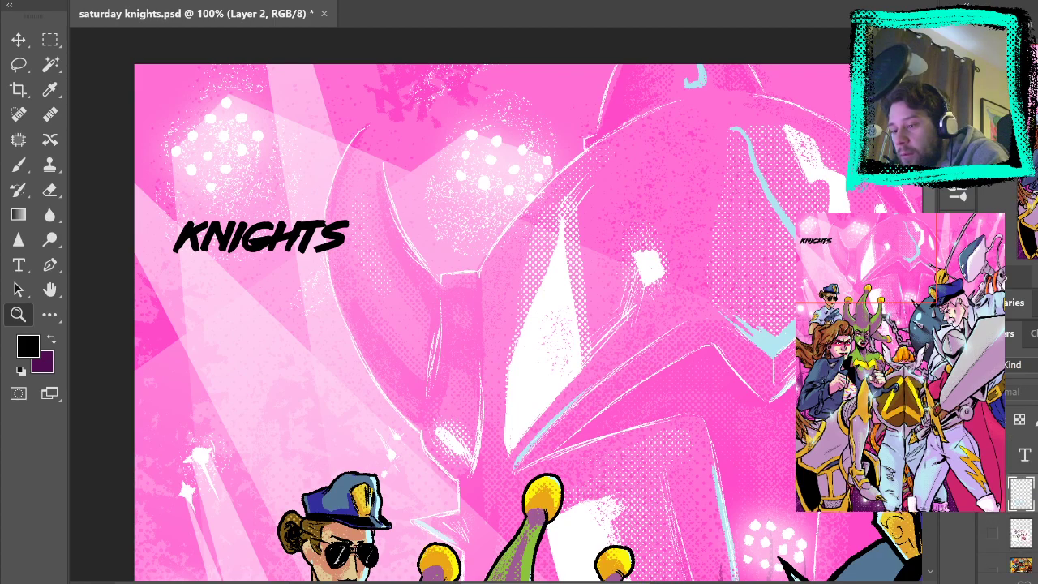
key(ctrl+alt+shift+n)
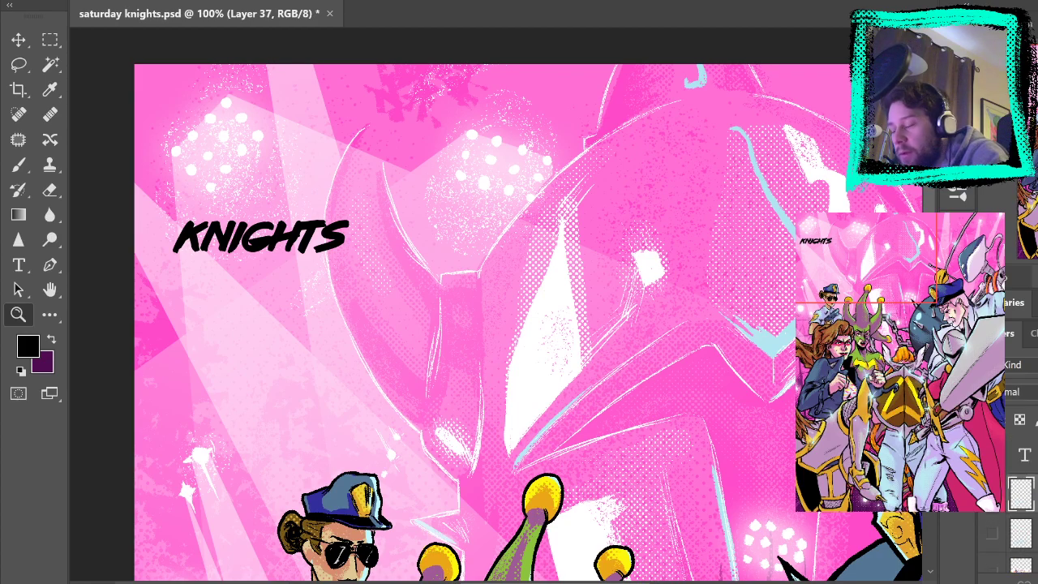
click(18, 265)
drag(406, 217, 377, 330)
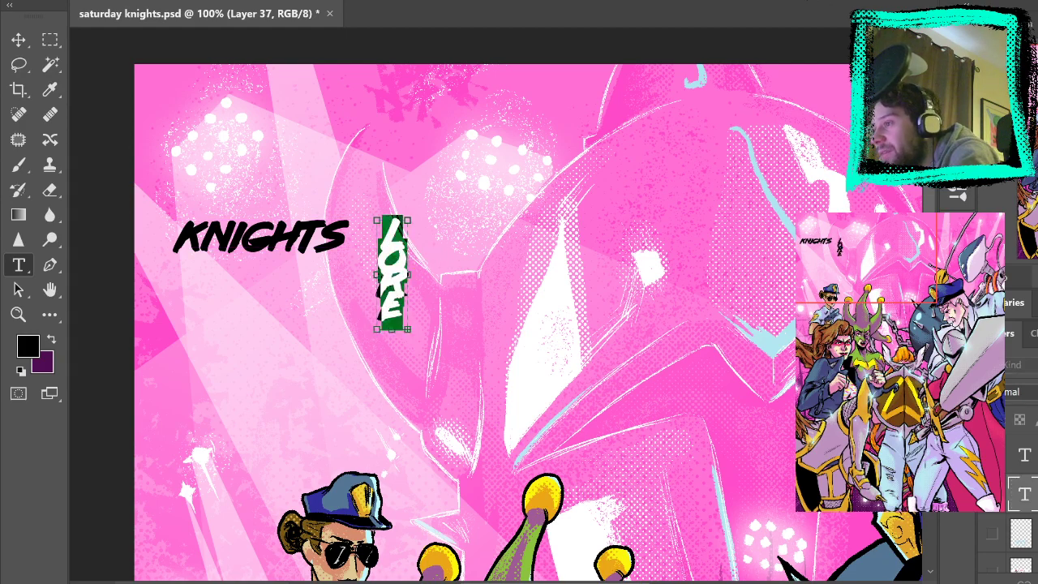
click(874, 2)
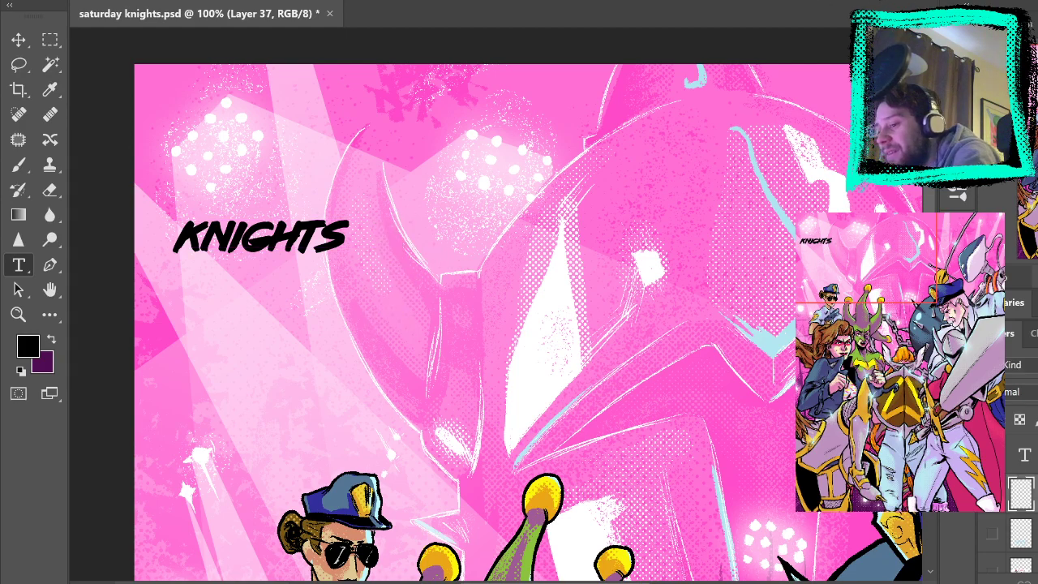
Brush a slanted black K beside the KNIGHTS reference text, starting with the stem and upper arm
key(b)
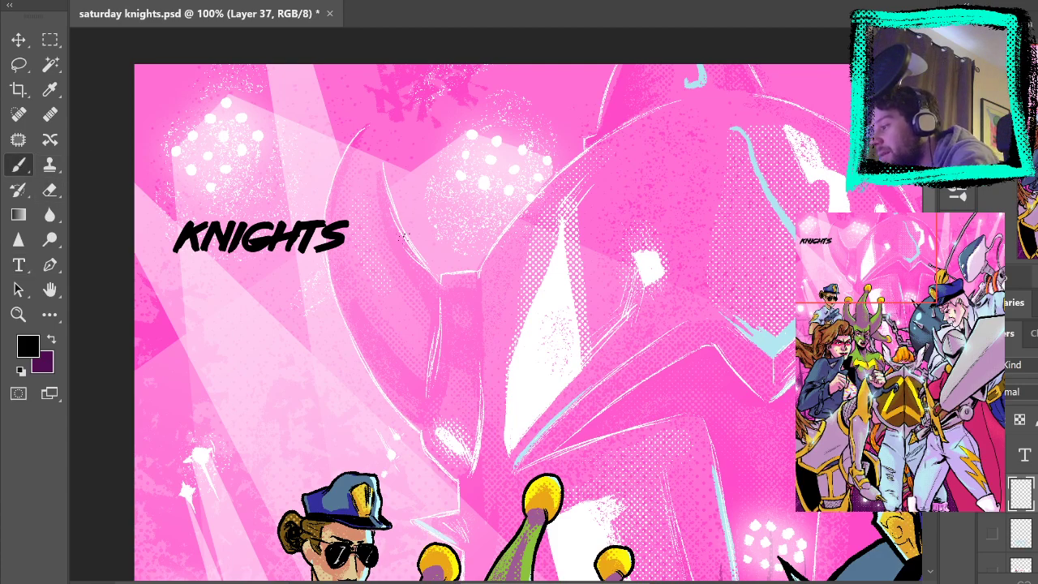
drag(388, 271, 416, 201)
drag(410, 243, 448, 199)
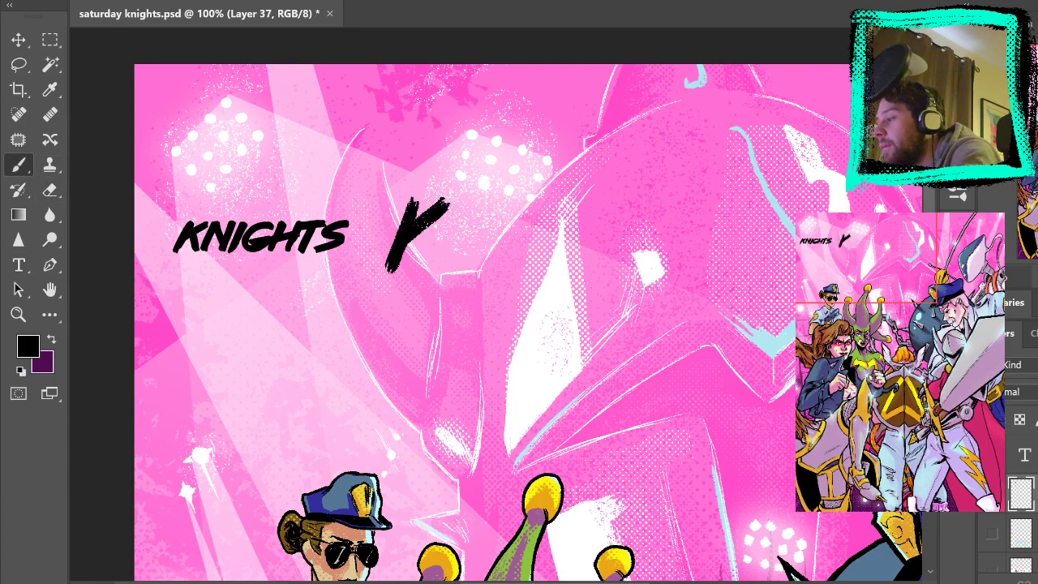
drag(406, 242, 422, 269)
key(ctrl+z)
key(ctrl+z)
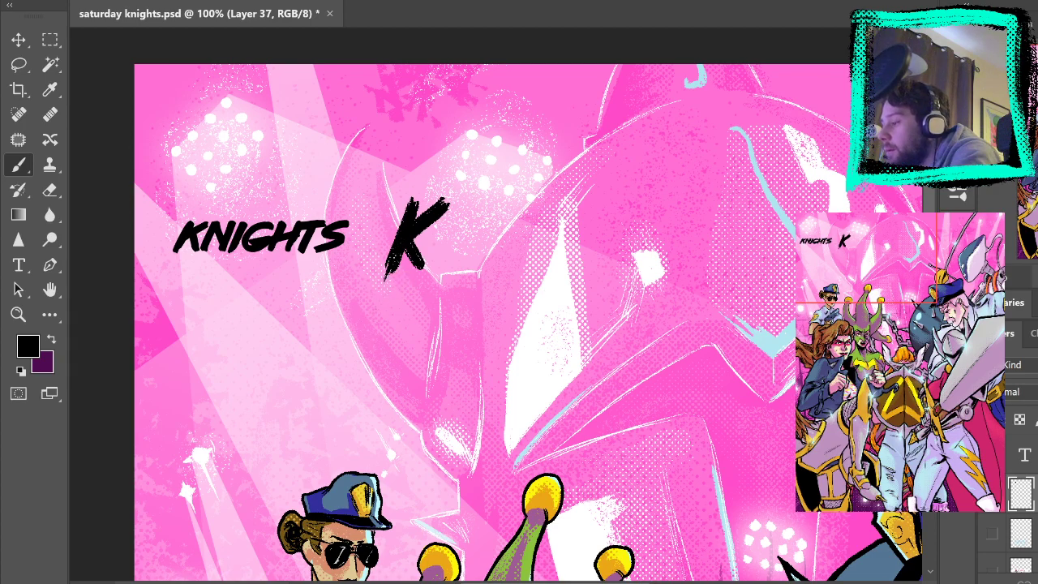
Try extending the K's stem into a longer tapering tail several times, then undo back to the stem and upper arm
drag(376, 301, 409, 214)
key(ctrl+z)
drag(392, 266, 370, 323)
key(ctrl+z)
drag(408, 264, 378, 301)
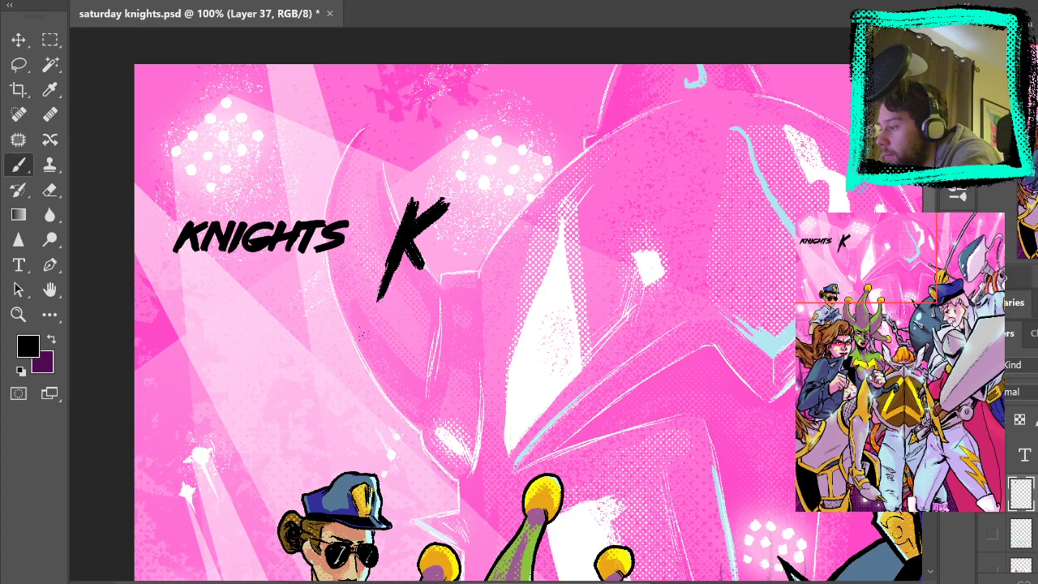
key(ctrl+z)
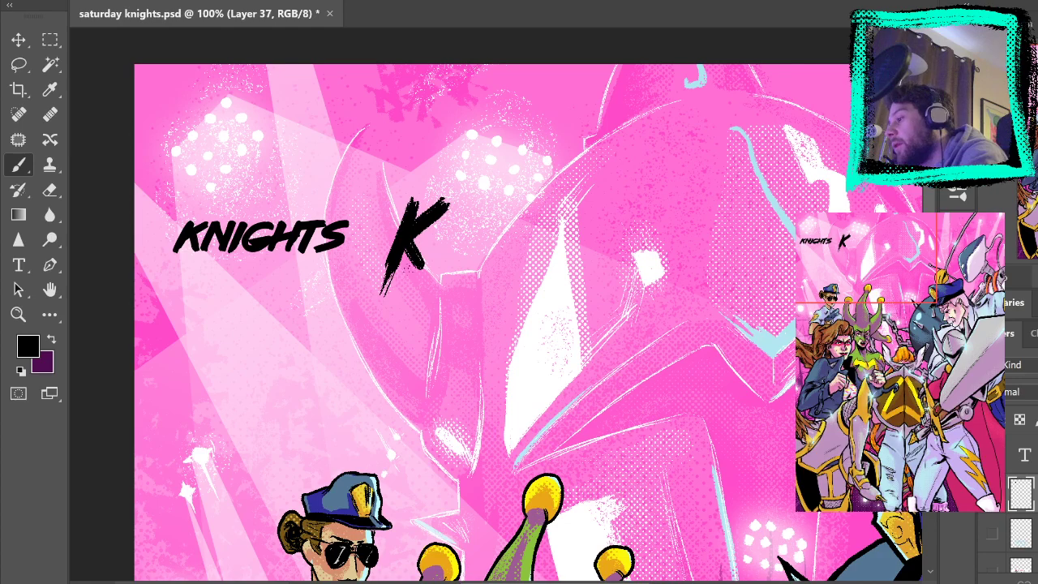
drag(396, 268, 380, 305)
key(ctrl+z)
drag(392, 262, 375, 305)
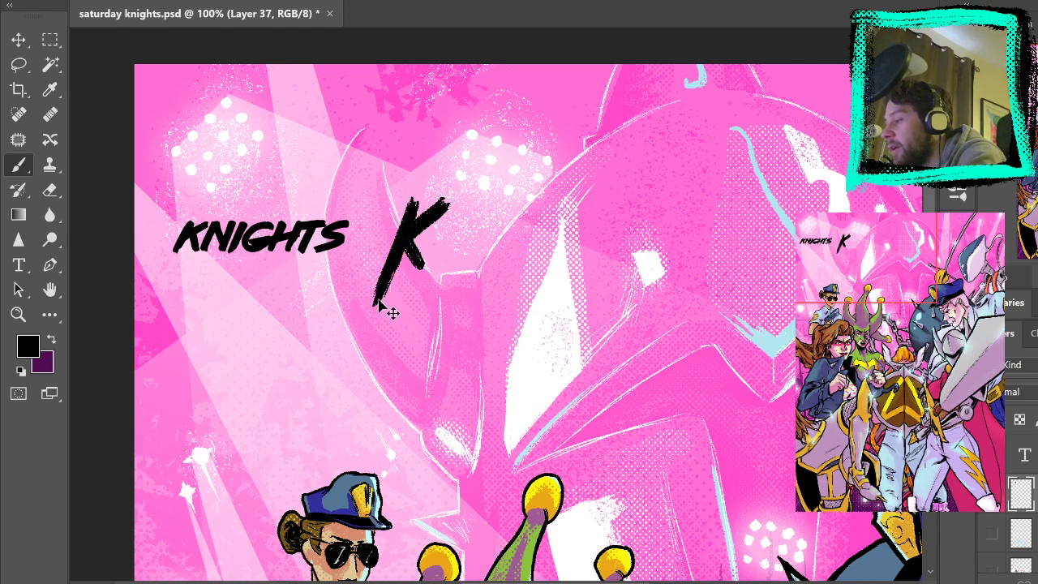
key(ctrl+z)
key(ctrl+z)
key(ctrl+z)
key(ctrl+z)
key(ctrl+z)
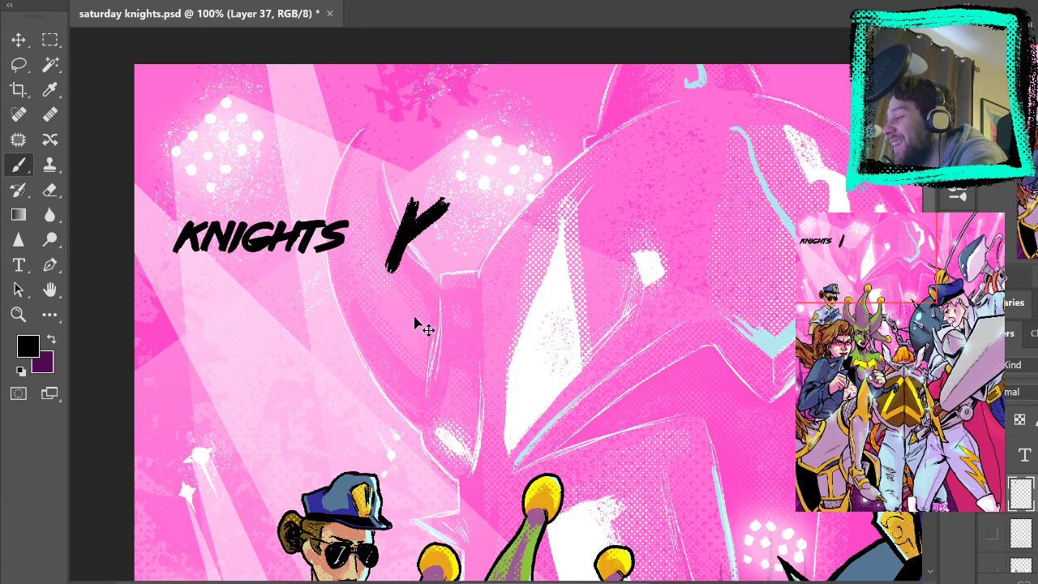
Complete the K with a long tapering stem and brush a tall N and an I beside it
drag(416, 206, 379, 298)
drag(396, 240, 376, 296)
mouse_move(443, 208)
mouse_down()
mouse_move(404, 245)
mouse_move(419, 275)
mouse_move(451, 215)
mouse_move(465, 270)
mouse_up()
key(ctrl+z)
mouse_move(468, 271)
mouse_down()
mouse_move(472, 183)
mouse_move(479, 282)
mouse_up()
key(ctrl+z)
key(ctrl+shift+z)
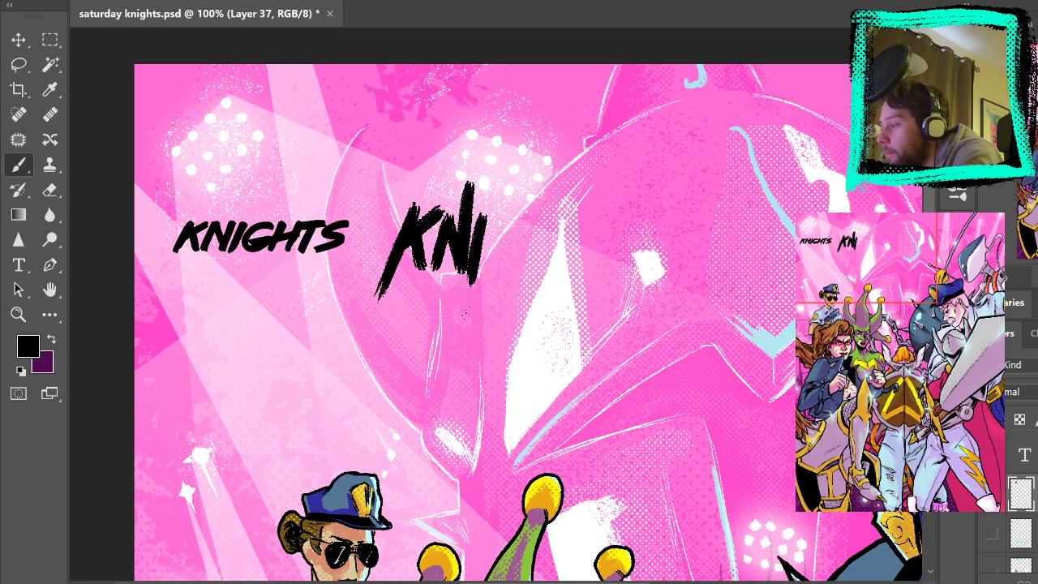
Brush a rounded G curve and the two upright stems of an H after the I, redoing the weak strokes
mouse_move(515, 218)
mouse_down()
mouse_move(487, 263)
mouse_move(545, 239)
mouse_move(550, 255)
mouse_move(486, 253)
mouse_move(519, 243)
mouse_up()
key(ctrl+z)
key(ctrl+z)
key(ctrl+z)
drag(537, 208, 529, 277)
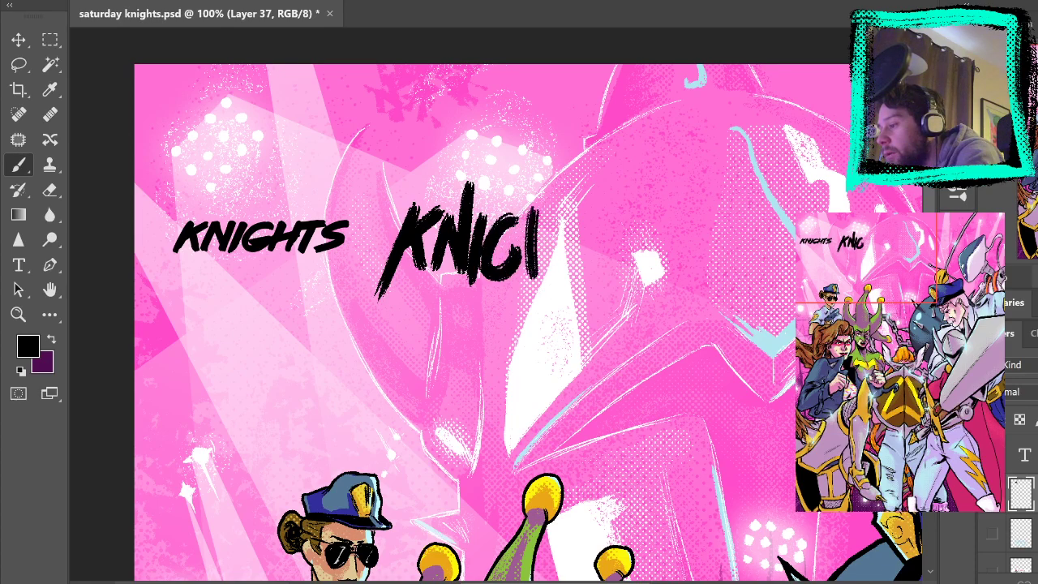
key(ctrl+z)
mouse_move(532, 208)
mouse_down()
mouse_move(527, 280)
mouse_move(548, 282)
mouse_up()
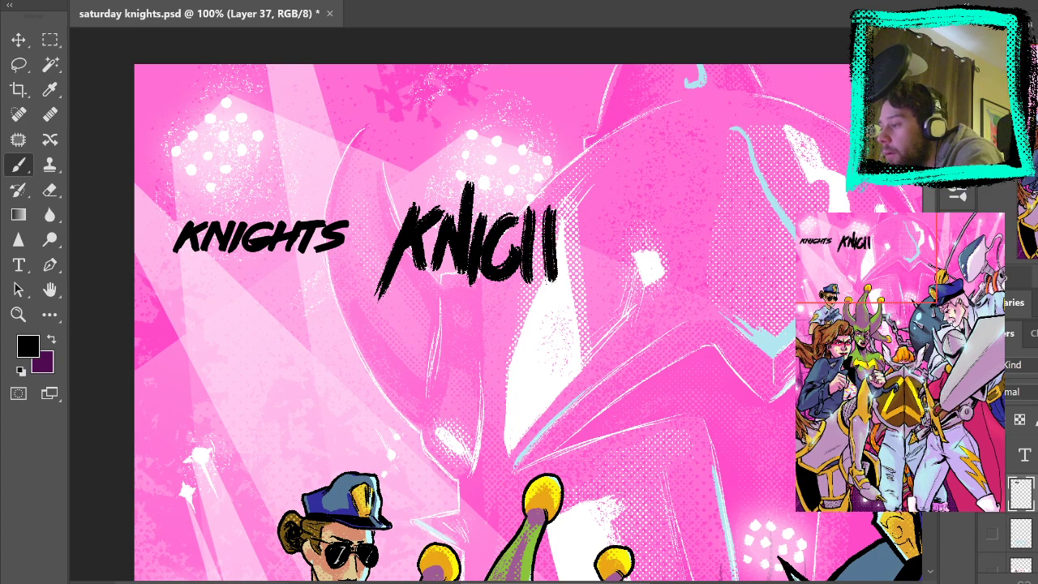
Brush a tall T stem and one long slanted crossbar running from the G through the H and T, redoing the crossbar
drag(575, 167, 574, 317)
drag(496, 253, 631, 229)
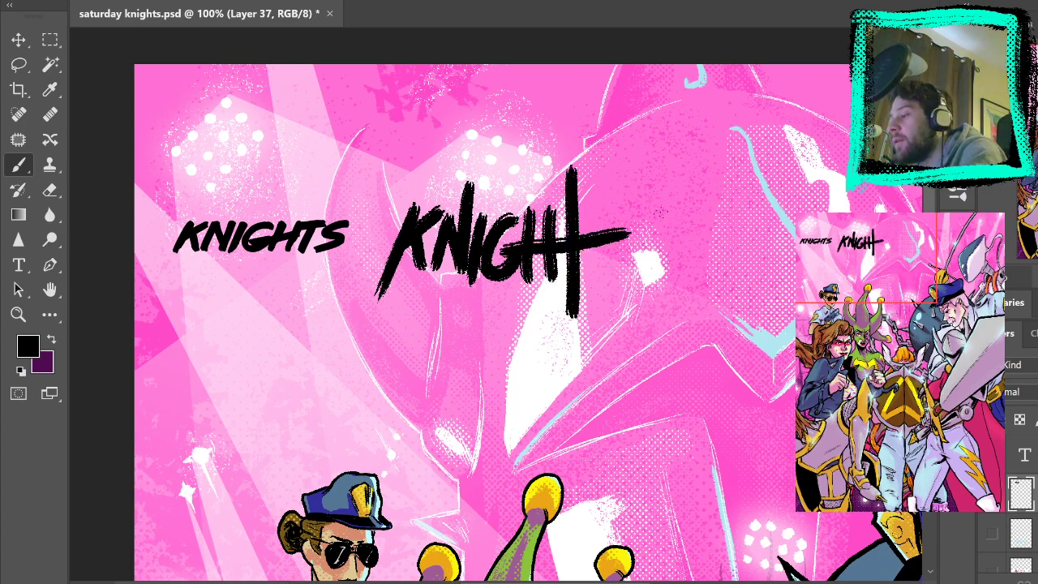
key(ctrl+z)
drag(493, 252, 632, 227)
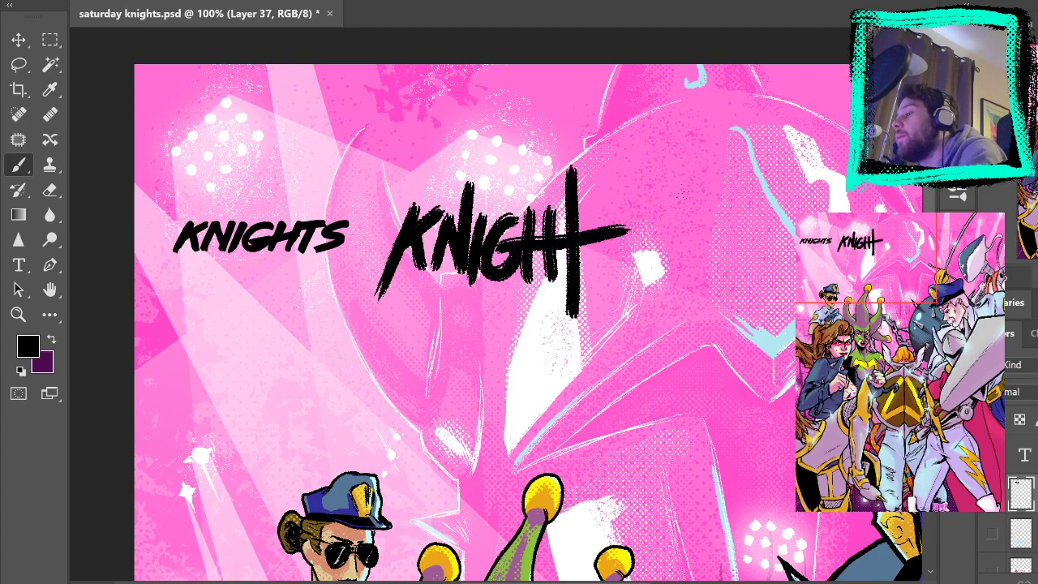
Redo the long crossbar through the H and T, and try extending the T's stem far upward
key(ctrl+z)
drag(504, 246, 617, 237)
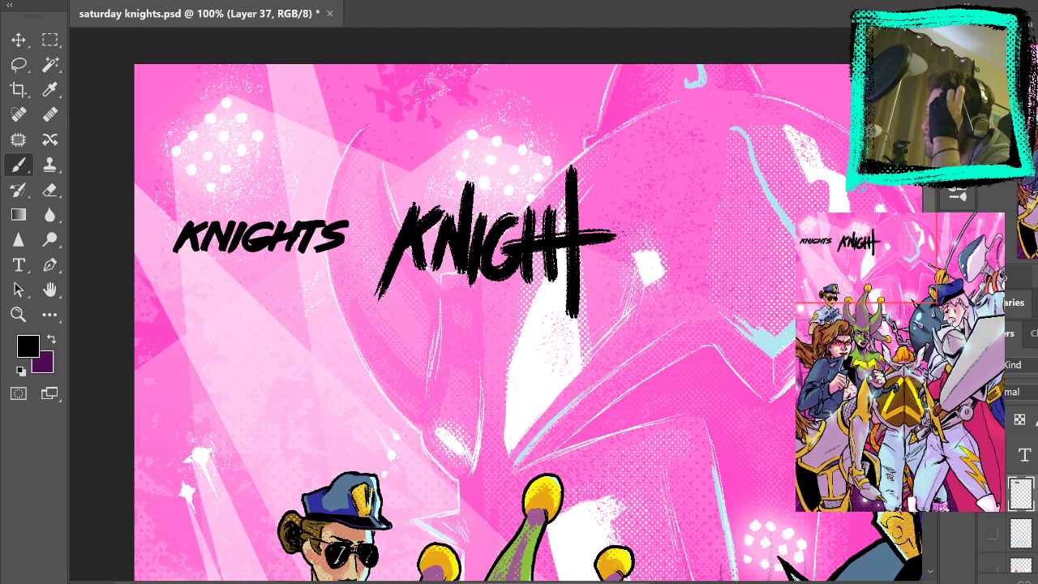
drag(575, 248, 566, 67)
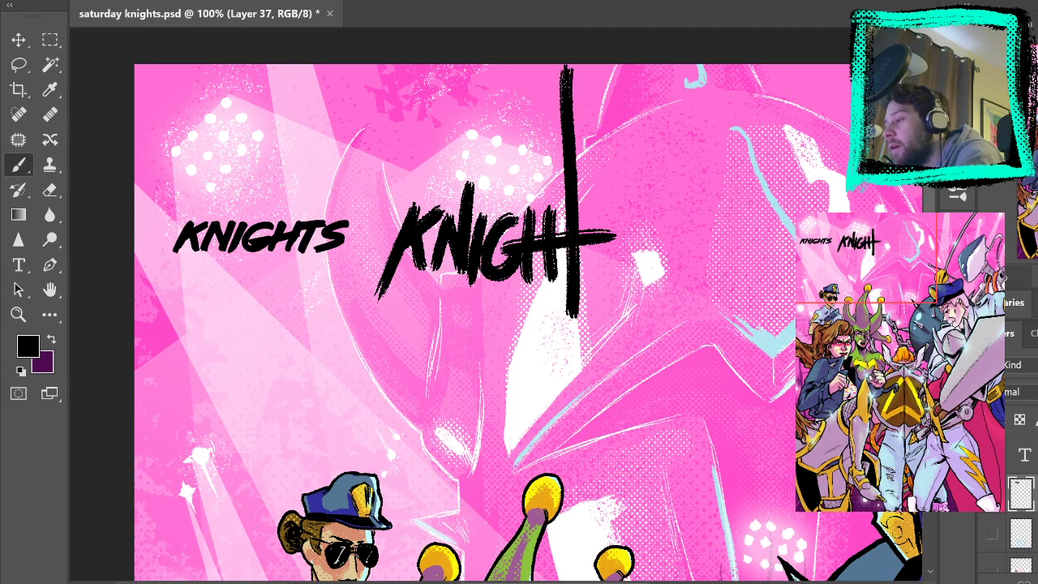
key(ctrl+z)
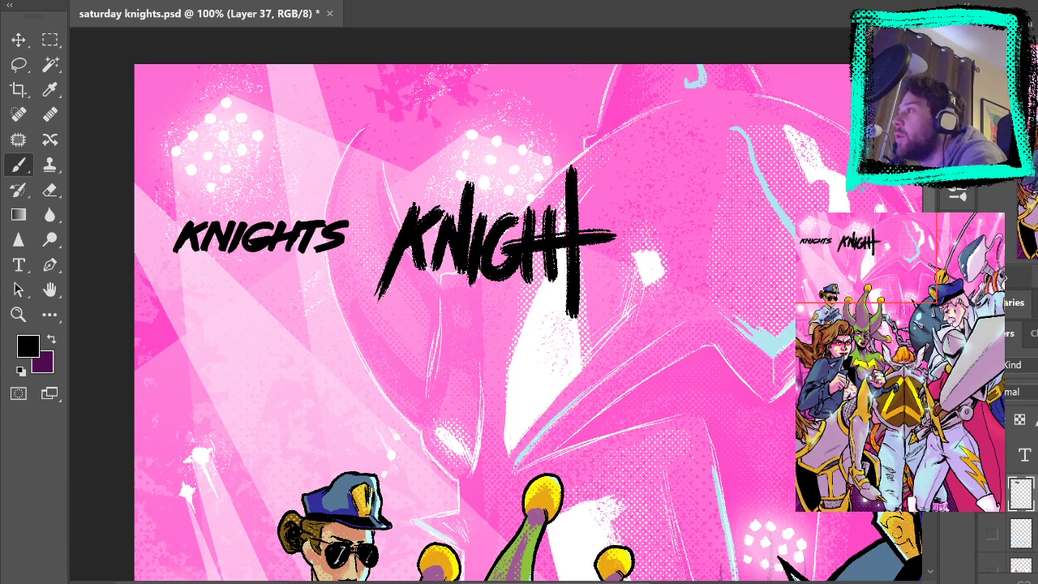
Try several long diagonal strokes as an S beside the T, undoing each one
mouse_move(614, 206)
mouse_down()
mouse_move(623, 244)
mouse_move(511, 393)
mouse_up()
key(ctrl+z)
drag(607, 207, 629, 296)
key(ctrl+z)
mouse_move(612, 203)
mouse_down()
mouse_move(631, 245)
mouse_move(632, 367)
mouse_move(669, 337)
mouse_move(703, 395)
mouse_up()
key(ctrl+z)
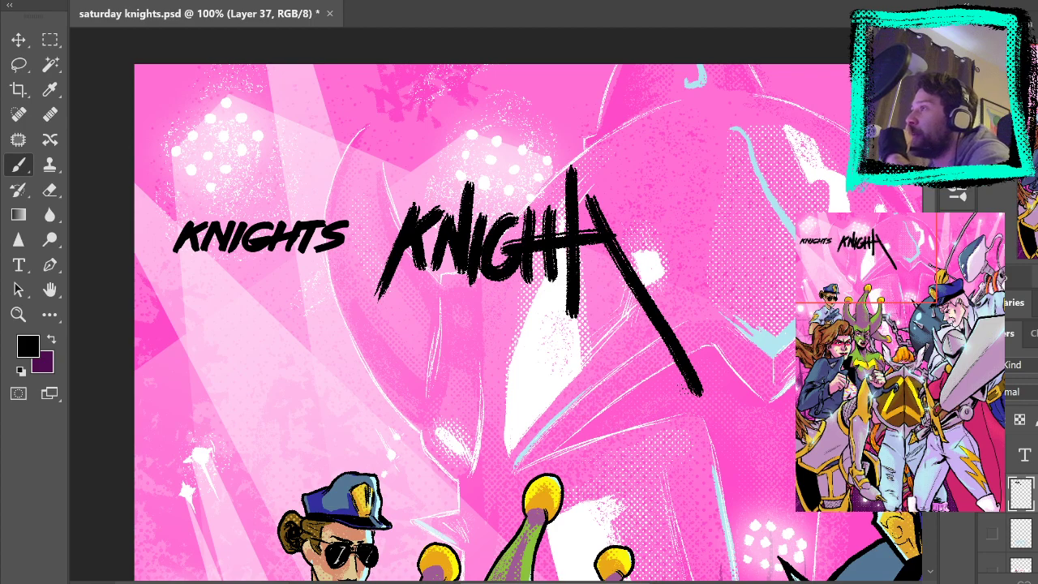
key(ctrl+z)
Brush a compact, angular S after the T to finish the word KNIGHTS, redoing its shape until it fits
mouse_move(621, 202)
mouse_down()
mouse_move(646, 286)
mouse_move(616, 306)
mouse_up()
key(ctrl+z)
drag(596, 195, 618, 274)
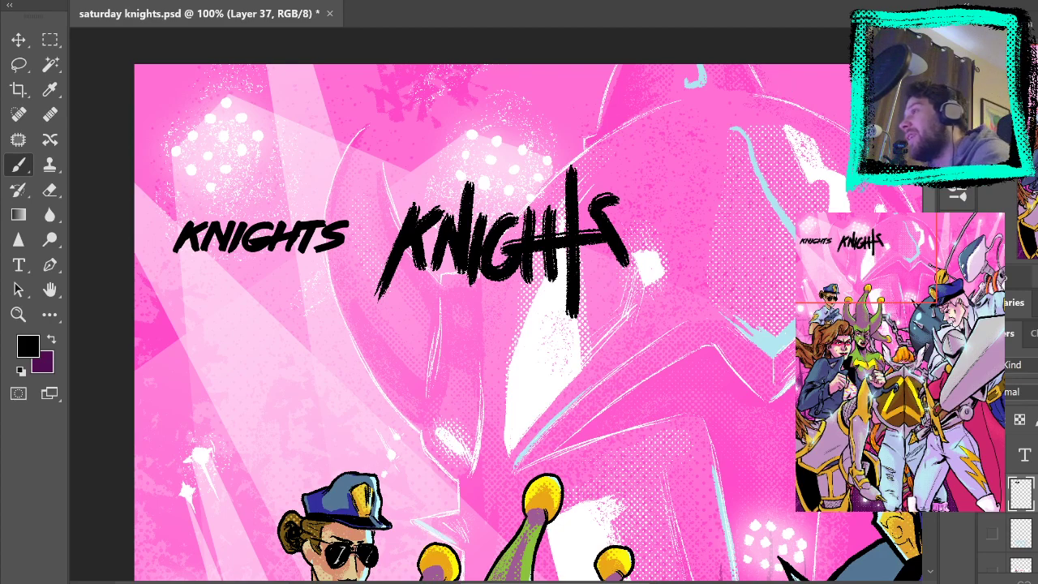
key(ctrl+z)
mouse_move(607, 195)
mouse_down()
mouse_move(617, 256)
mouse_move(596, 280)
mouse_up()
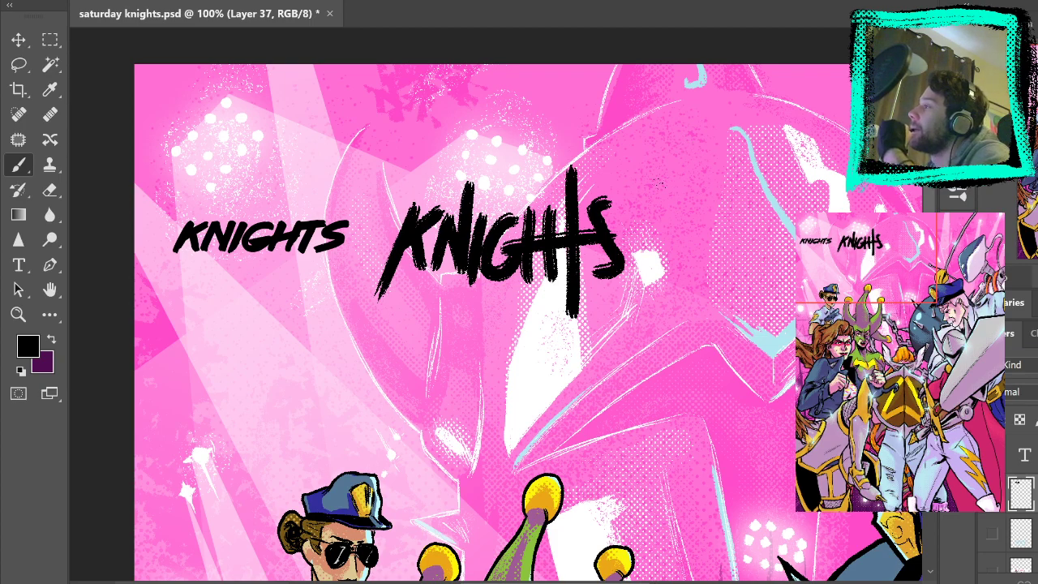
key(ctrl+z)
key(ctrl+shift+z)
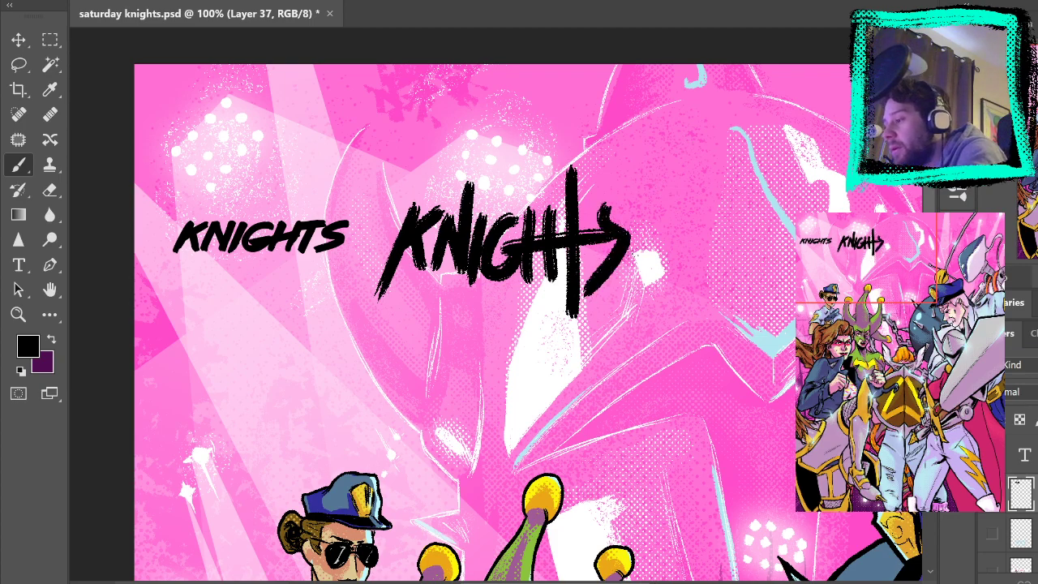
key(ctrl+z)
drag(601, 209, 598, 304)
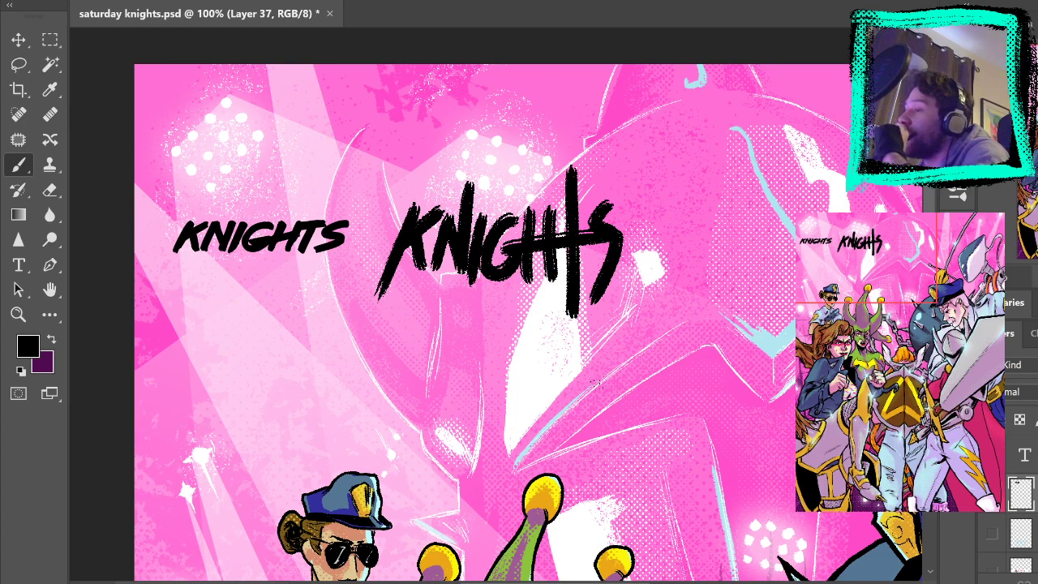
Undo all the hand-brushed KNIGHTS letters back to the empty lettering layer
key(ctrl+z)
key(ctrl+z)
key(ctrl+z)
key(ctrl+z)
key(ctrl+z)
key(ctrl+z)
key(ctrl+z)
key(ctrl+z)
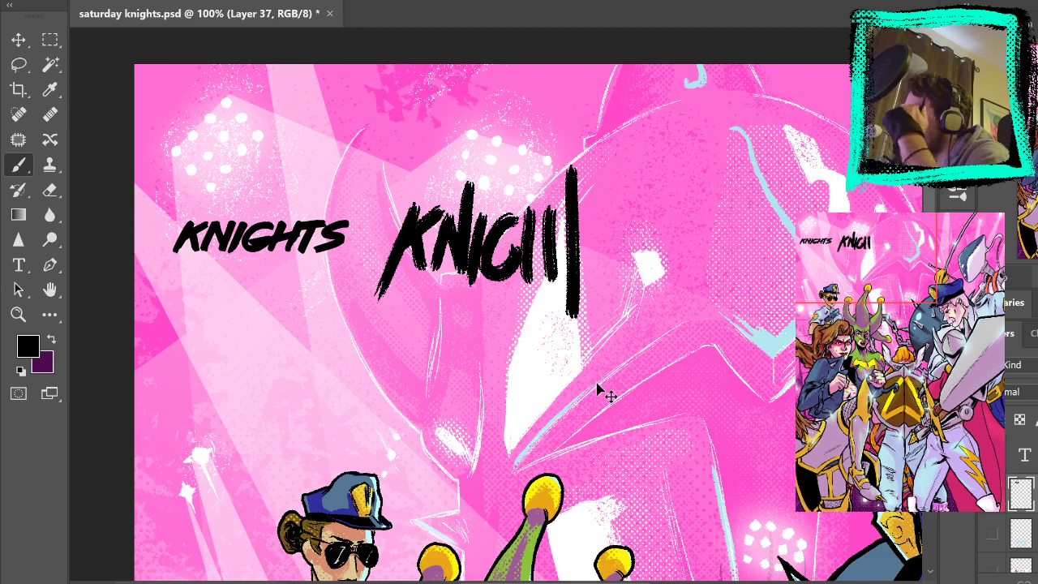
key(ctrl+z)
key(ctrl+z)
key(ctrl+z)
key(ctrl+z)
key(ctrl+z)
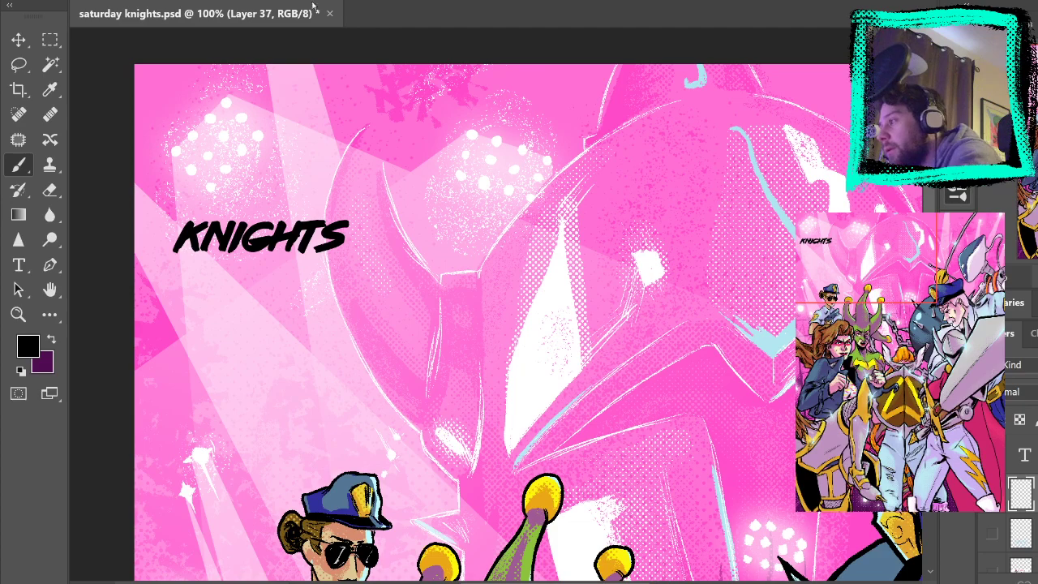
Try a bolder, heavier brushed start of KNIGHTS beside the typed reference, then undo its strokes
drag(406, 178, 378, 279)
mouse_move(443, 176)
mouse_down()
mouse_move(399, 233)
mouse_move(443, 284)
mouse_up()
key(ctrl+z)
key(ctrl+z)
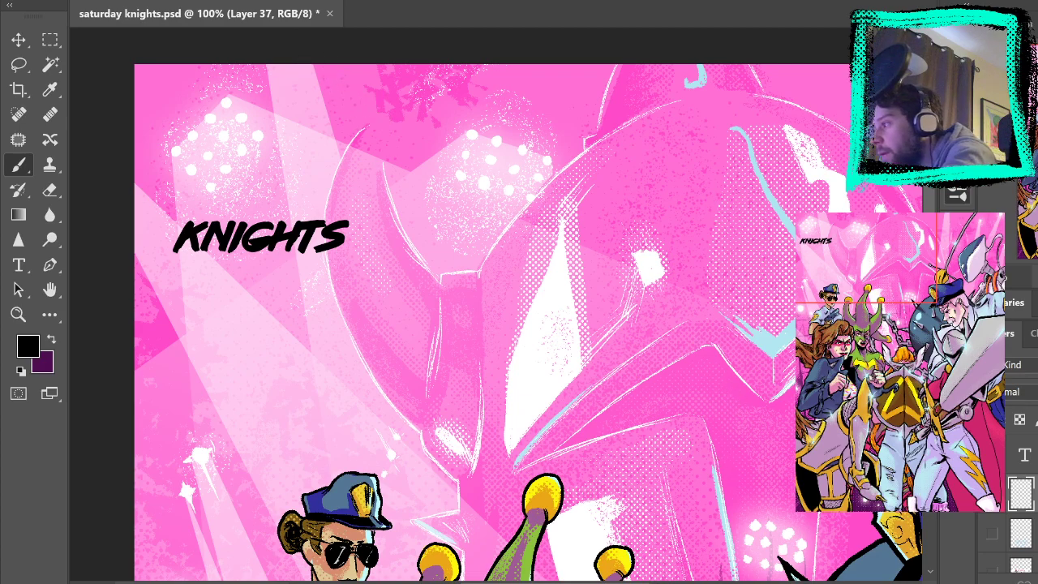
drag(399, 162, 357, 320)
mouse_move(469, 176)
mouse_down()
mouse_move(398, 247)
mouse_move(446, 332)
mouse_move(434, 235)
mouse_move(540, 195)
mouse_move(567, 277)
mouse_move(689, 152)
mouse_move(602, 361)
mouse_up()
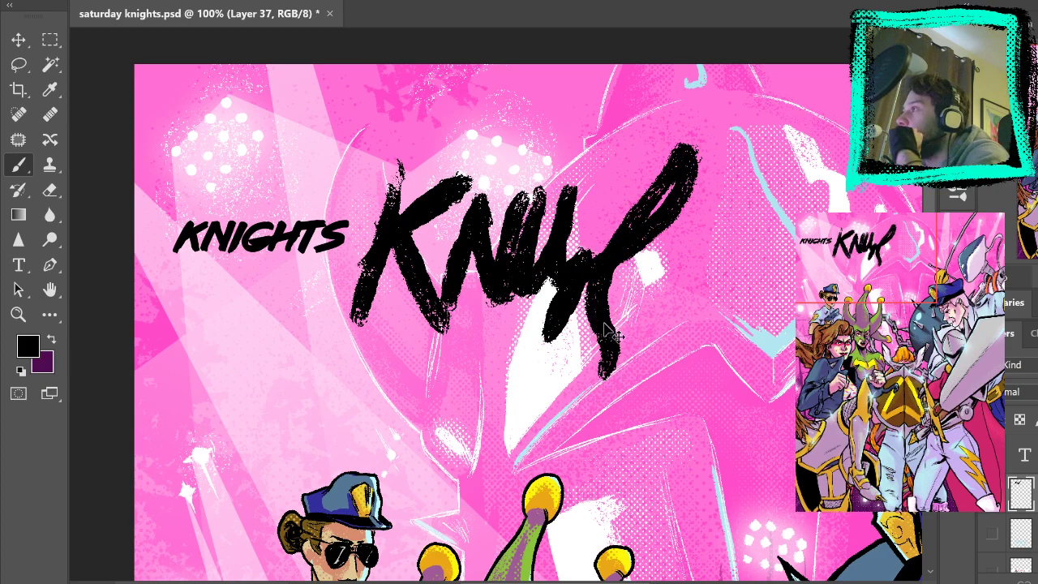
key(ctrl+z)
key(ctrl+z)
key(ctrl+z)
key(ctrl+z)
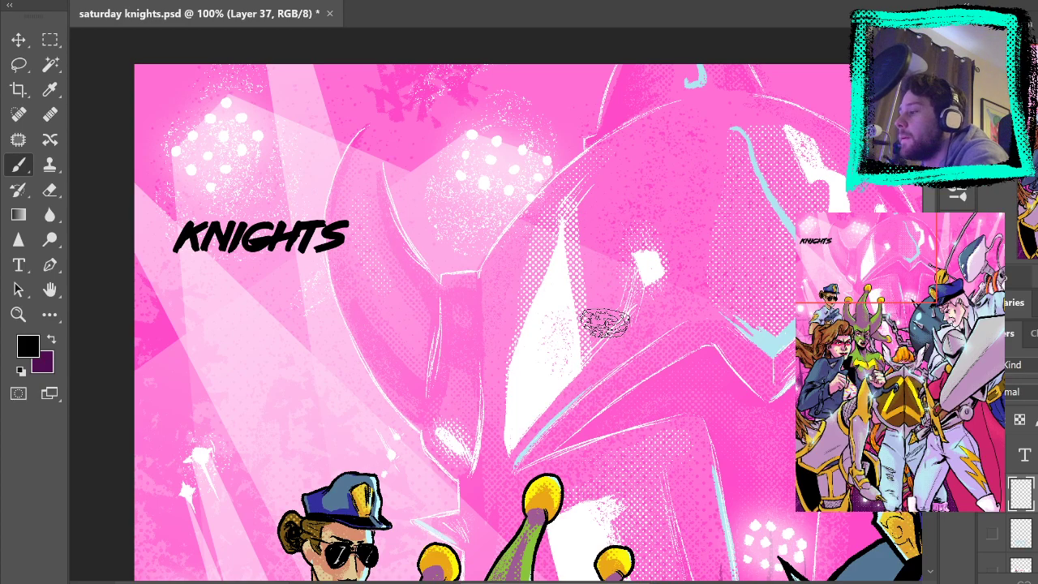
Brush the test words "HELL YEAH" in thick, rough capitals on two lines beside the typed reference
drag(604, 323, 605, 333)
drag(391, 200, 397, 269)
mouse_move(362, 258)
mouse_down()
mouse_move(431, 171)
mouse_move(422, 266)
mouse_up()
drag(451, 195, 480, 213)
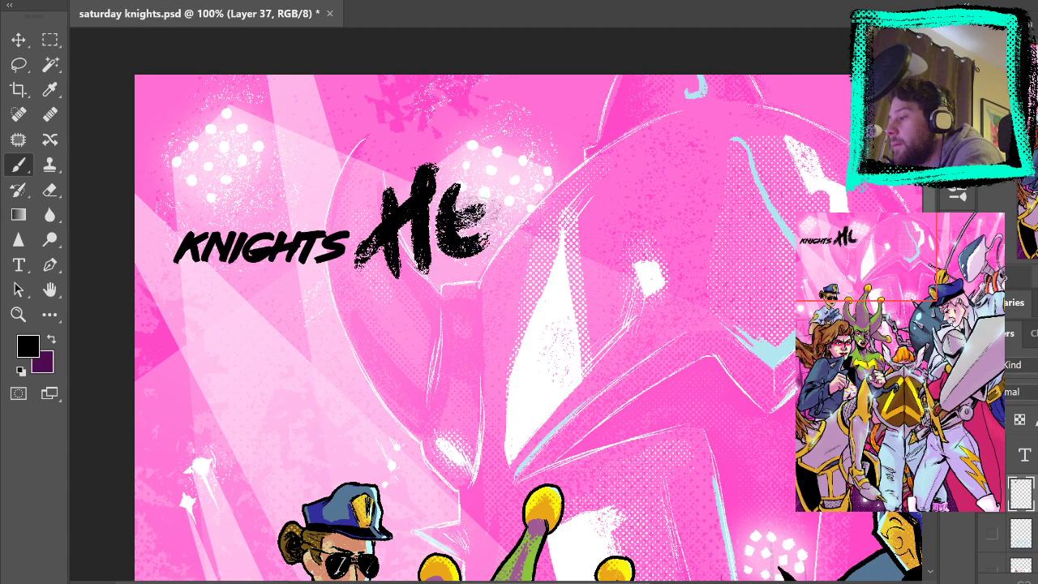
drag(475, 175, 539, 243)
drag(535, 170, 580, 223)
drag(402, 296, 438, 333)
drag(462, 276, 397, 414)
drag(450, 312, 526, 292)
drag(487, 308, 475, 377)
drag(486, 340, 535, 333)
mouse_move(454, 369)
mouse_down()
mouse_move(527, 365)
mouse_move(572, 272)
mouse_up()
drag(572, 272, 600, 385)
drag(532, 337, 588, 325)
drag(608, 276, 604, 369)
drag(597, 325, 665, 316)
drag(649, 259, 677, 398)
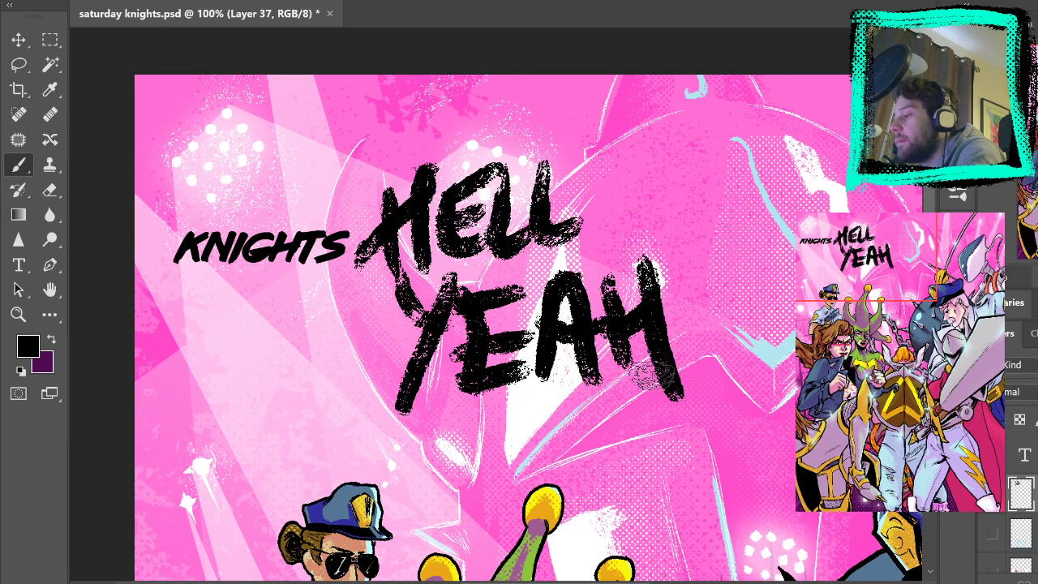
Undo all the "HELL YEAH" test lettering
key(ctrl+z)
key(ctrl+z)
key(ctrl+z)
key(ctrl+z)
key(ctrl+z)
key(ctrl+z)
key(ctrl+z)
key(ctrl+z)
key(ctrl+z)
key(ctrl+z)
key(ctrl+z)
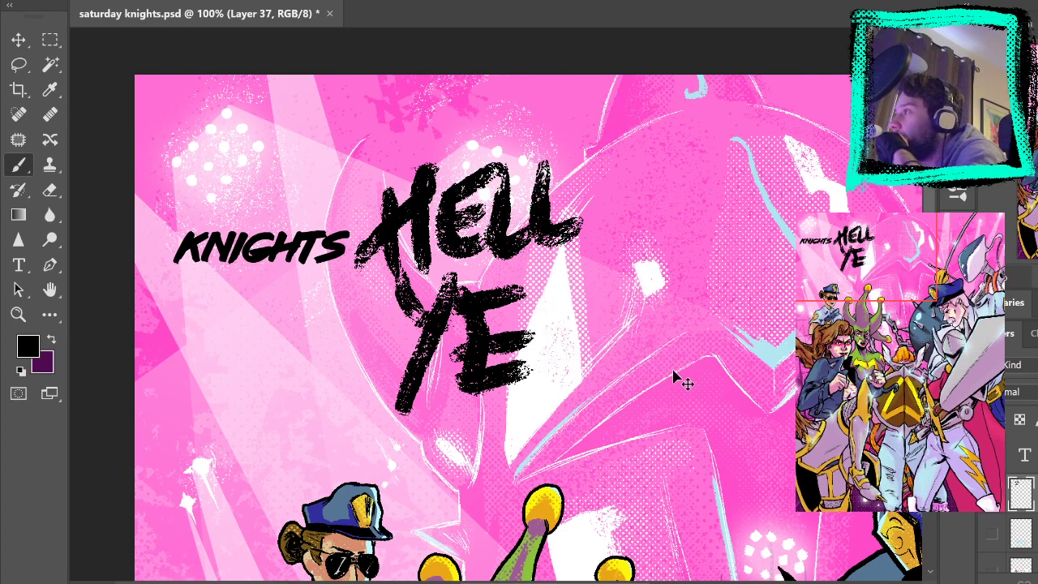
key(ctrl+z)
key(ctrl+z)
key(ctrl+z)
key(ctrl+z)
key(ctrl+z)
key(ctrl+z)
key(ctrl+z)
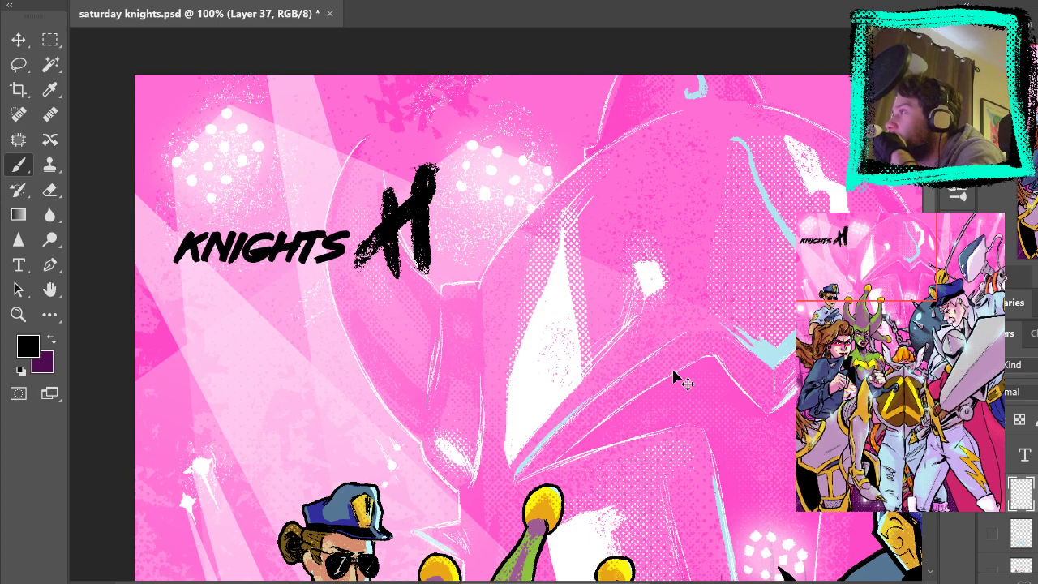
key(ctrl+z)
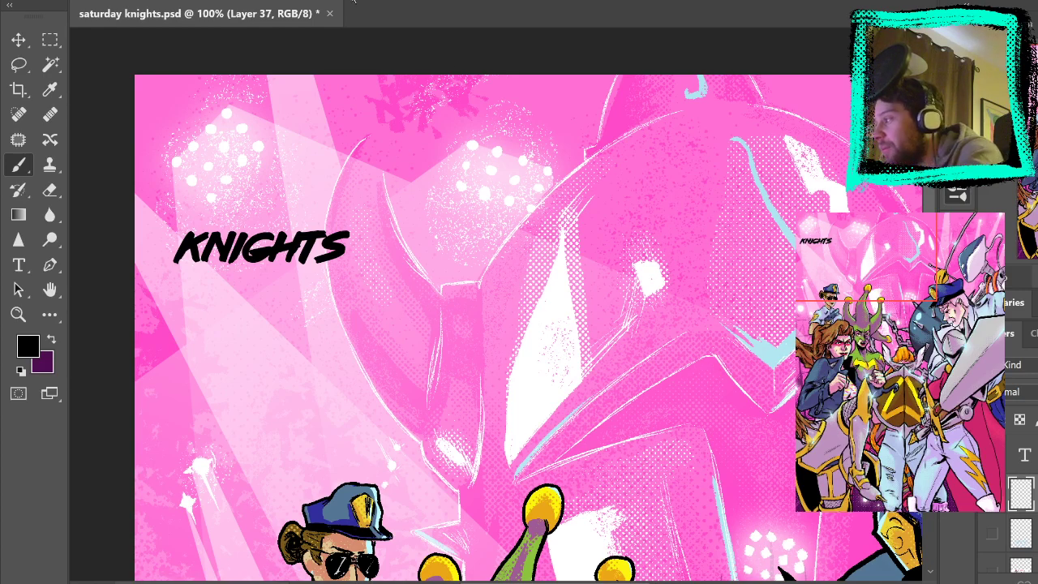
Brush KNIGHTS in thinner strokes with a long slanted K stem, a joined HT crossbar and an angular S
mouse_move(384, 312)
mouse_down()
mouse_move(438, 207)
mouse_move(463, 268)
mouse_move(446, 329)
mouse_up()
key(ctrl+z)
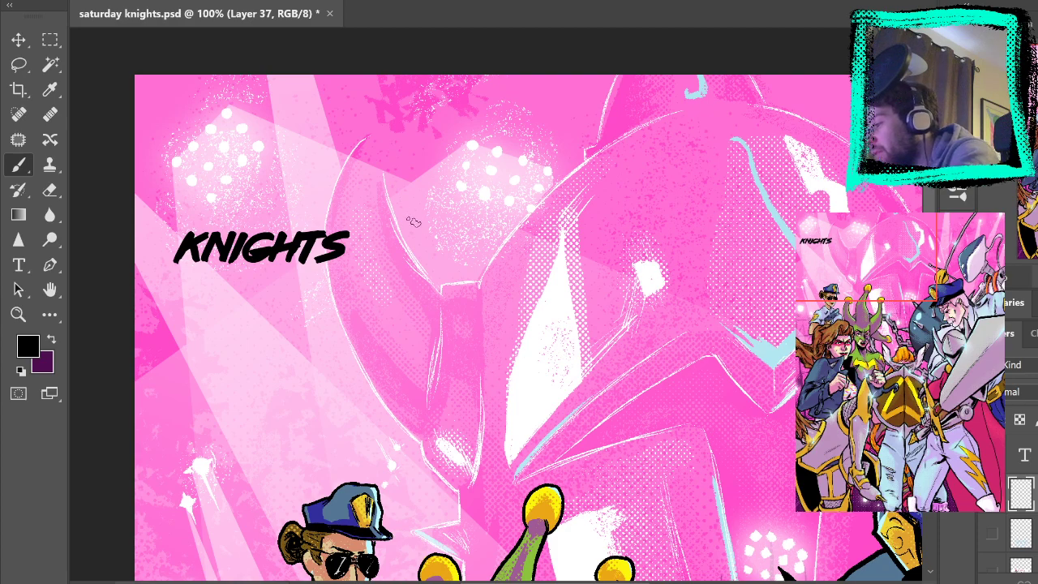
drag(418, 200, 377, 318)
mouse_move(444, 218)
mouse_down()
mouse_move(391, 272)
mouse_move(430, 284)
mouse_move(467, 232)
mouse_move(471, 283)
mouse_up()
mouse_move(509, 240)
mouse_down()
mouse_move(513, 276)
mouse_move(520, 261)
mouse_move(571, 256)
mouse_move(528, 289)
mouse_up()
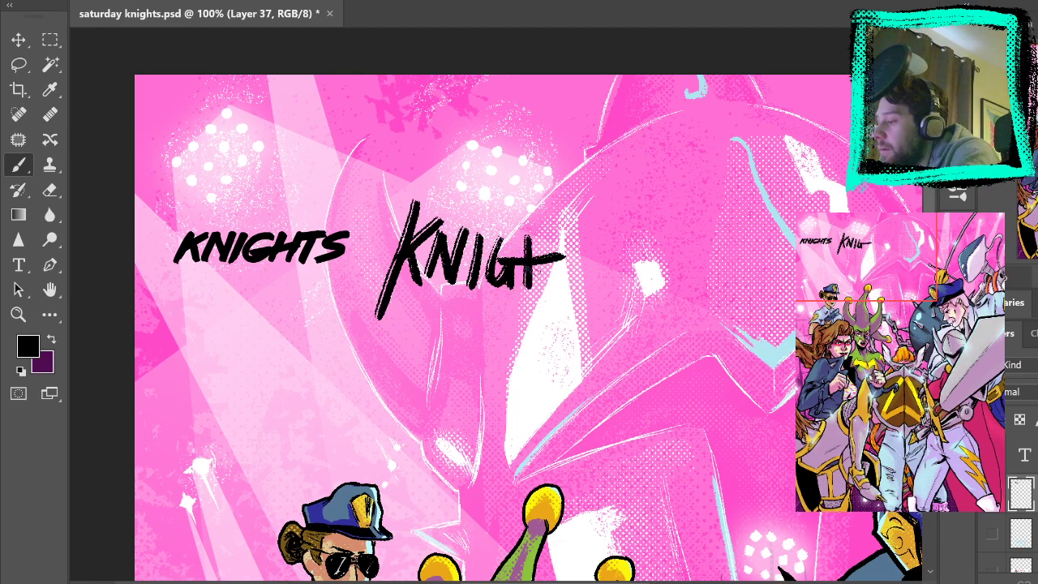
drag(546, 228, 543, 289)
drag(565, 196, 560, 298)
drag(597, 235, 548, 345)
key(ctrl+z)
drag(593, 228, 604, 297)
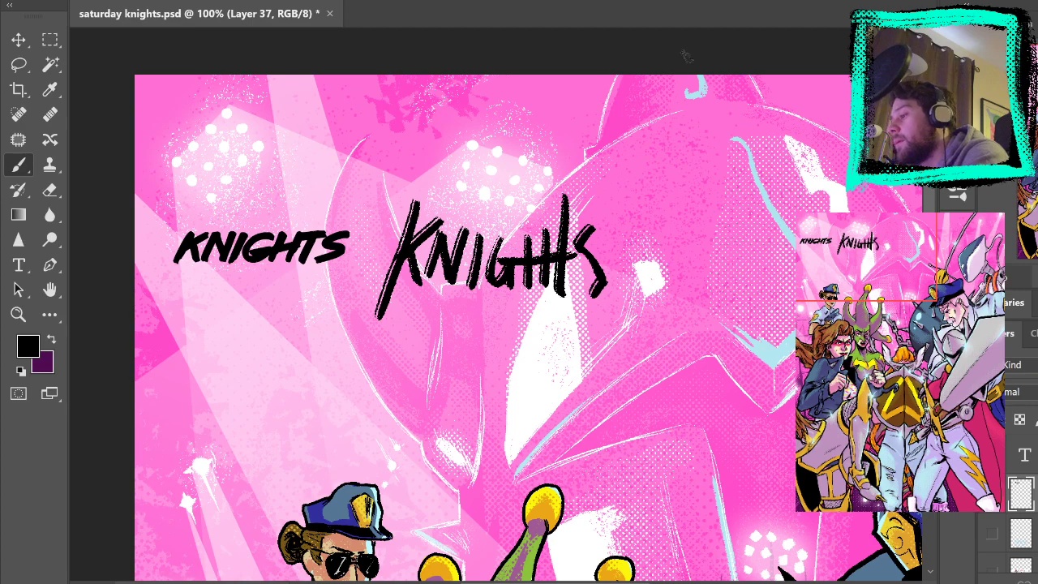
Undo every stroke of the thin KNIGHTS lettering
key(ctrl+z)
key(ctrl+z)
key(ctrl+z)
key(ctrl+z)
key(ctrl+z)
key(ctrl+z)
key(ctrl+z)
key(ctrl+z)
key(ctrl+z)
key(ctrl+z)
key(ctrl+z)
key(ctrl+z)
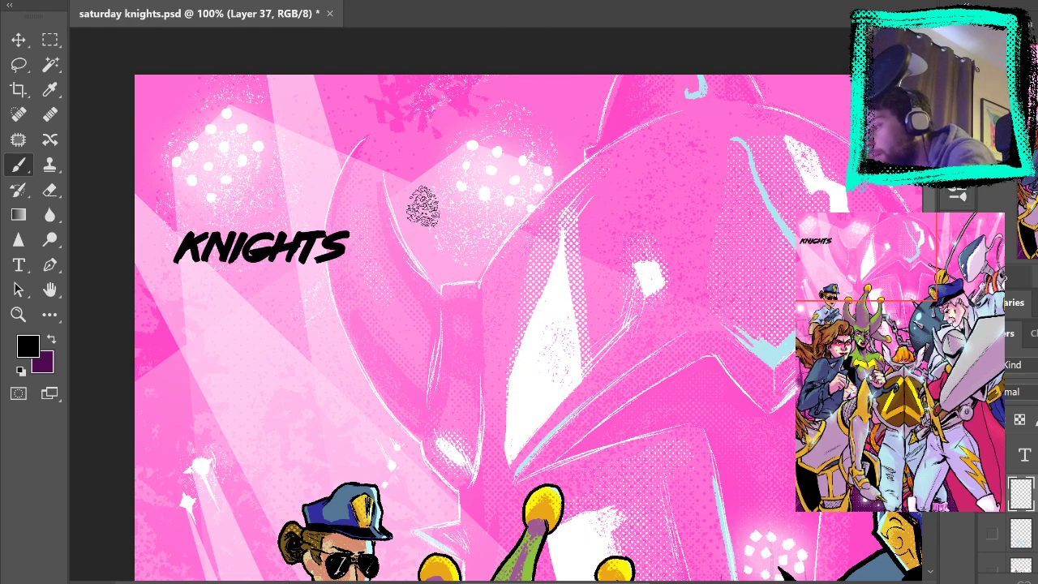
Try another set of opening letter strokes beside the typed reference, then undo them
drag(426, 192, 401, 300)
mouse_move(460, 205)
mouse_down()
mouse_move(430, 272)
mouse_move(451, 284)
mouse_up()
mouse_move(493, 197)
mouse_down()
mouse_move(519, 278)
mouse_move(579, 308)
mouse_up()
key(ctrl+z)
key(ctrl+z)
key(ctrl+z)
key(ctrl+z)
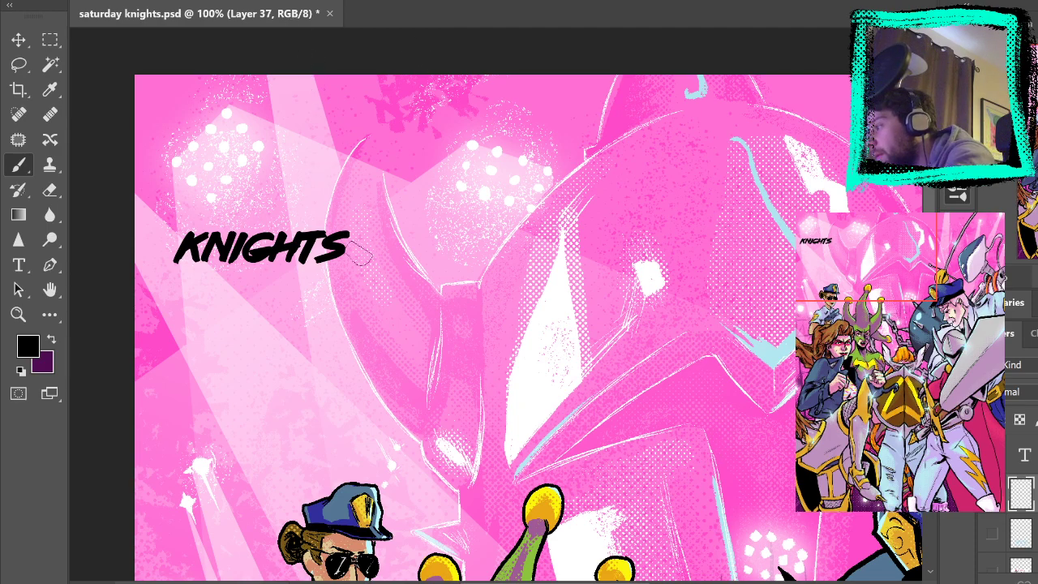
Try a K with a tall, nearly upright stem and short arms, then undo it
drag(397, 176, 369, 331)
mouse_move(434, 197)
mouse_down()
mouse_move(378, 267)
mouse_move(422, 282)
mouse_up()
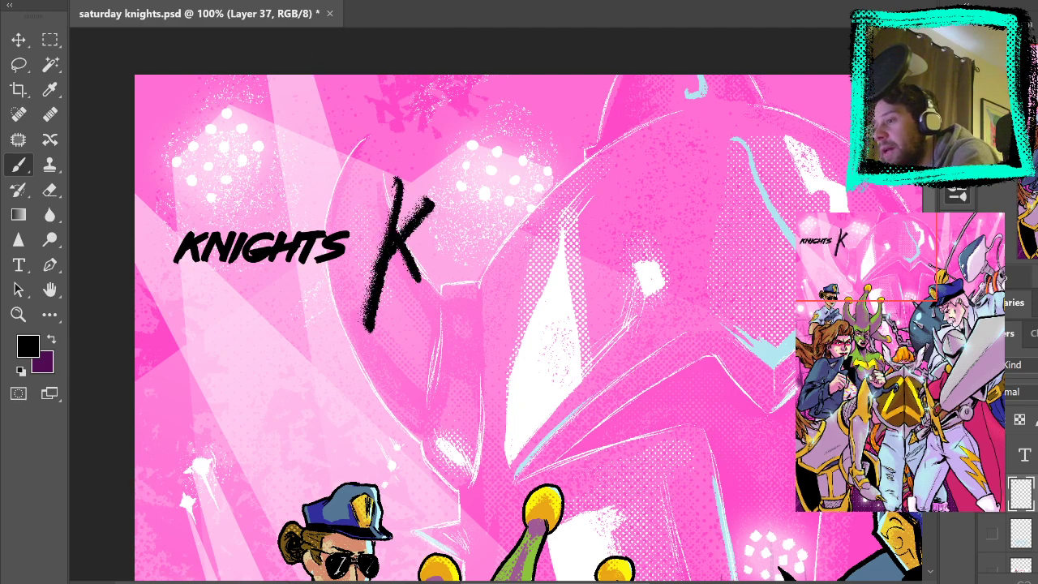
key(ctrl+z)
key(ctrl+z)
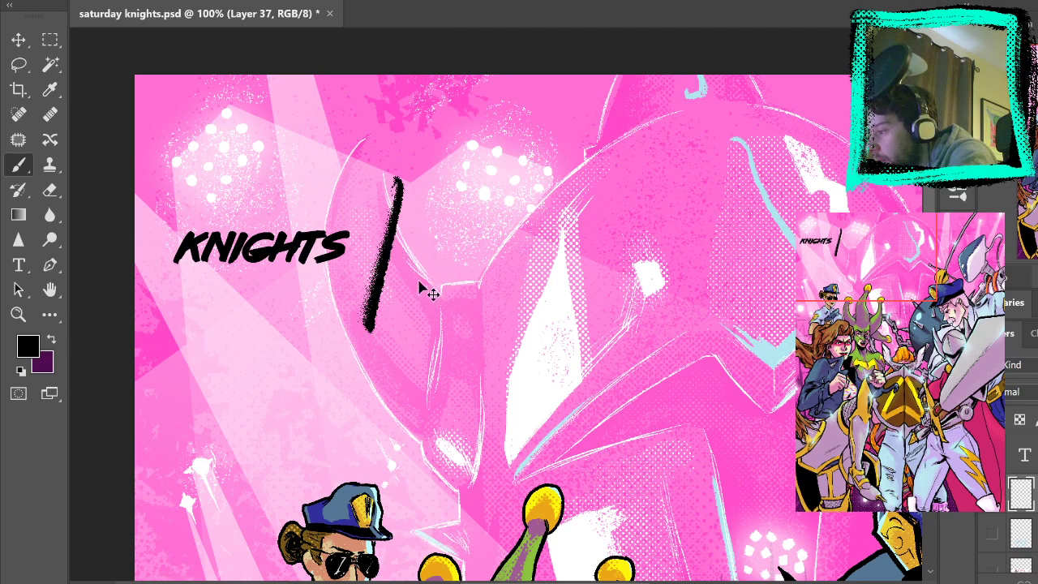
key(ctrl+z)
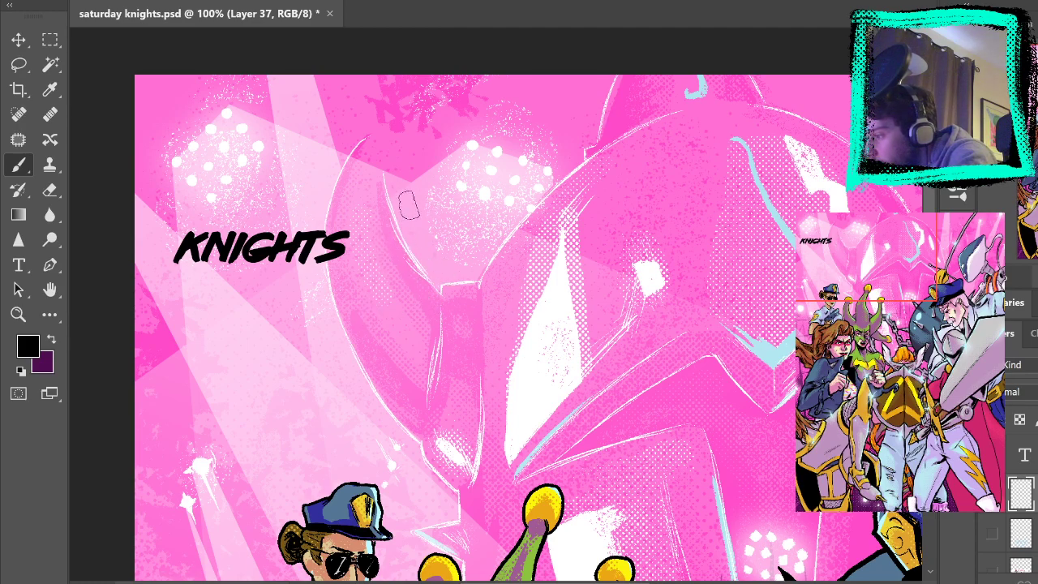
Brush a slanted K stem tapering down to a long tail and try short arms against it
drag(418, 180, 368, 309)
drag(418, 180, 356, 333)
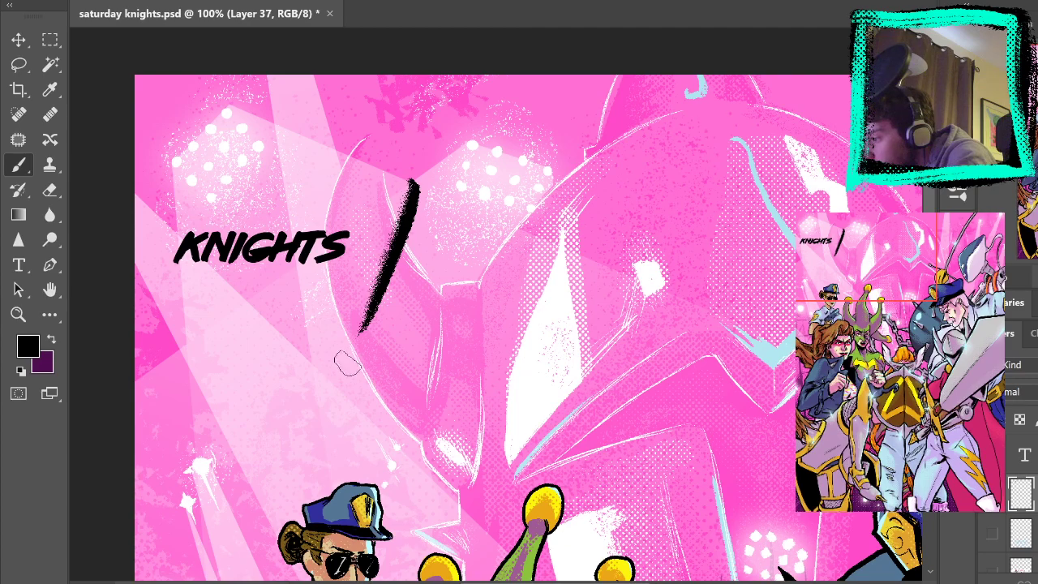
mouse_move(442, 202)
mouse_down()
mouse_move(405, 266)
mouse_move(428, 282)
mouse_up()
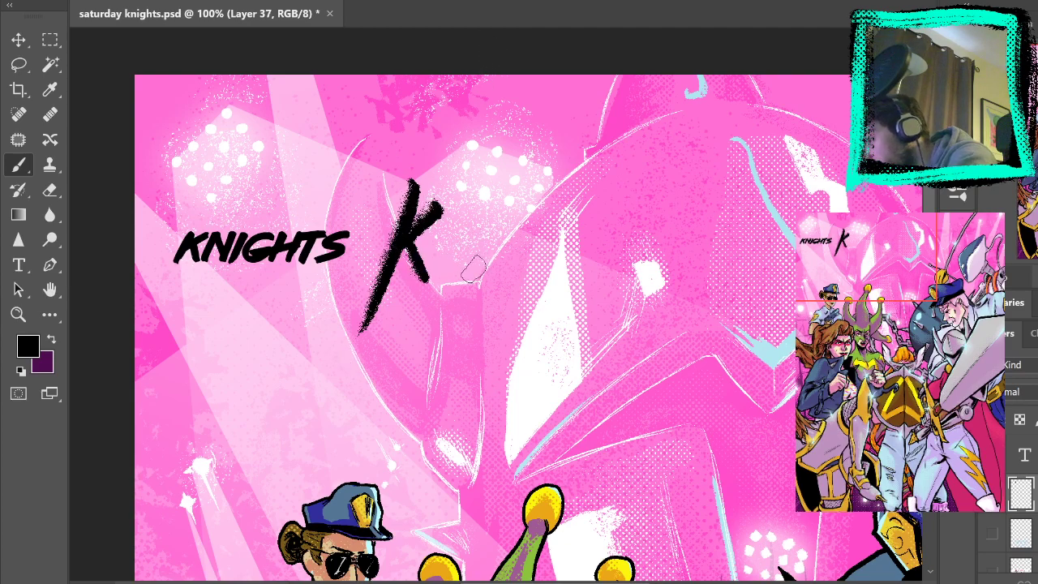
key(ctrl+z)
key(ctrl+z)
mouse_move(443, 201)
mouse_down()
mouse_move(402, 247)
mouse_move(421, 266)
mouse_up()
mouse_move(409, 227)
mouse_down()
mouse_move(422, 256)
mouse_move(436, 203)
mouse_move(405, 233)
mouse_move(417, 264)
mouse_up()
key(ctrl+z)
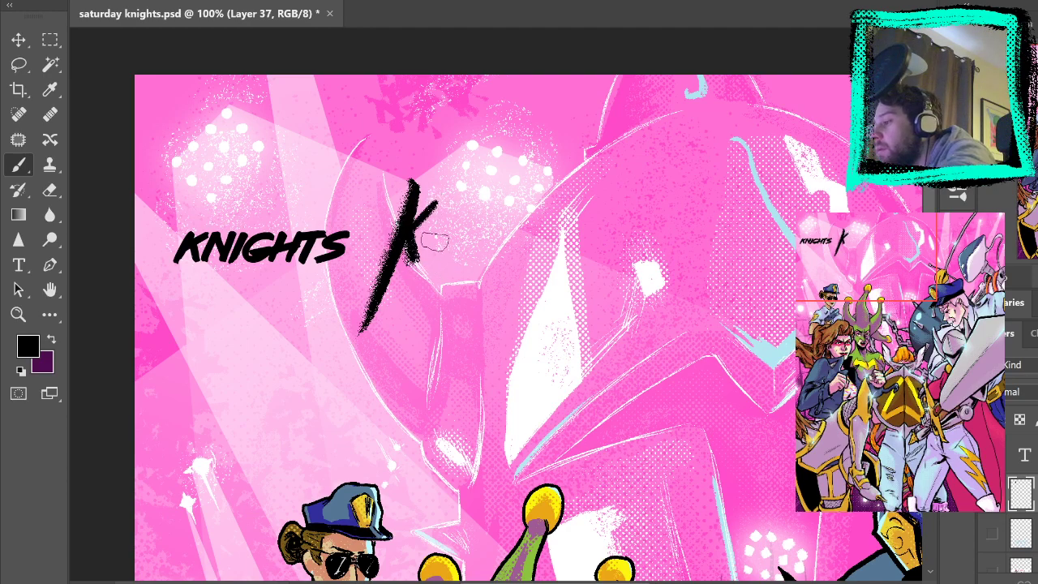
Rework the K's arms and brush the N, I, G, H and T strokes with a crossbar through the H and T
drag(436, 198, 421, 278)
key(ctrl+z)
mouse_move(438, 195)
mouse_down()
mouse_move(419, 272)
mouse_move(488, 189)
mouse_up()
key(ctrl+z)
mouse_move(434, 266)
mouse_down()
mouse_move(459, 241)
mouse_move(469, 198)
mouse_move(480, 273)
mouse_up()
mouse_move(532, 205)
mouse_down()
mouse_move(508, 217)
mouse_move(527, 243)
mouse_up()
mouse_move(560, 194)
mouse_down()
mouse_move(539, 272)
mouse_move(568, 274)
mouse_up()
drag(608, 131, 601, 298)
drag(516, 229, 569, 219)
drag(578, 221, 658, 212)
Try a different crossbar through the H and T and an S after the T, undoing the weak strokes
key(ctrl+z)
key(ctrl+z)
mouse_move(512, 231)
mouse_down()
mouse_move(659, 214)
mouse_move(641, 268)
mouse_move(637, 356)
mouse_up()
key(ctrl+z)
mouse_move(638, 180)
mouse_down()
mouse_move(673, 251)
mouse_move(655, 292)
mouse_up()
key(ctrl+z)
mouse_move(642, 182)
mouse_down()
mouse_move(671, 243)
mouse_move(653, 256)
mouse_up()
Undo the lettering strokes back to the slanted K stem
key(ctrl+z)
key(ctrl+z)
key(ctrl+z)
key(ctrl+z)
key(ctrl+z)
key(ctrl+z)
key(ctrl+z)
key(ctrl+z)
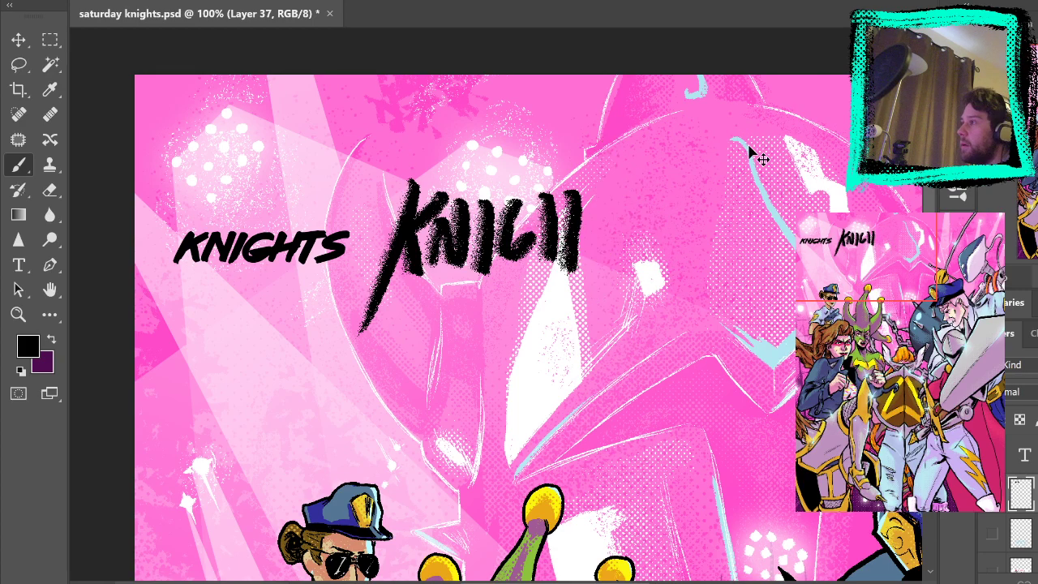
key(ctrl+z)
key(ctrl+z)
key(ctrl+z)
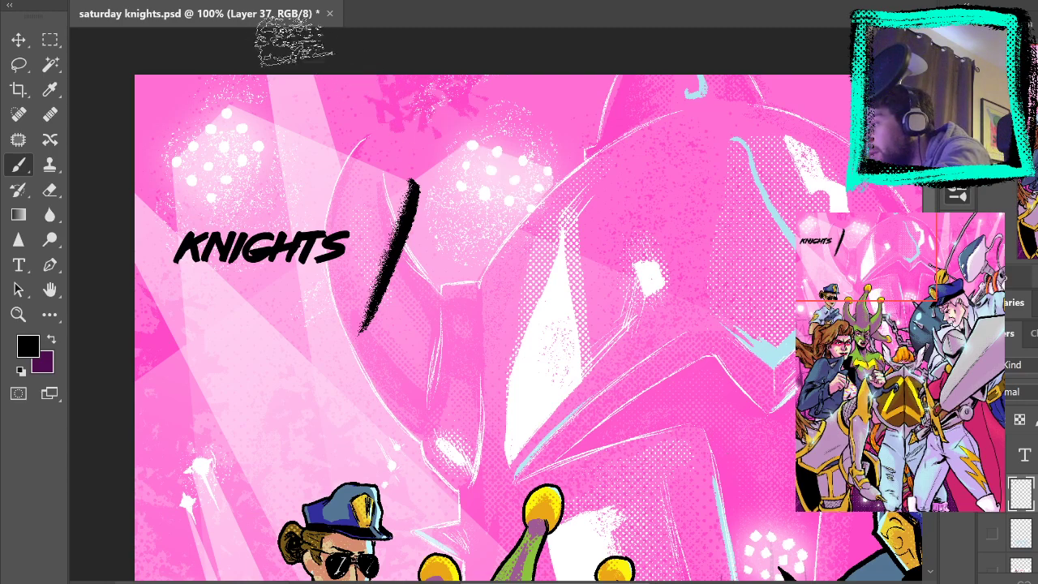
Try a broad dry stroke and looped K arms beside the stem, then undo them and the stem's tail extension
mouse_move(492, 166)
mouse_down()
mouse_move(476, 312)
mouse_move(495, 260)
mouse_up()
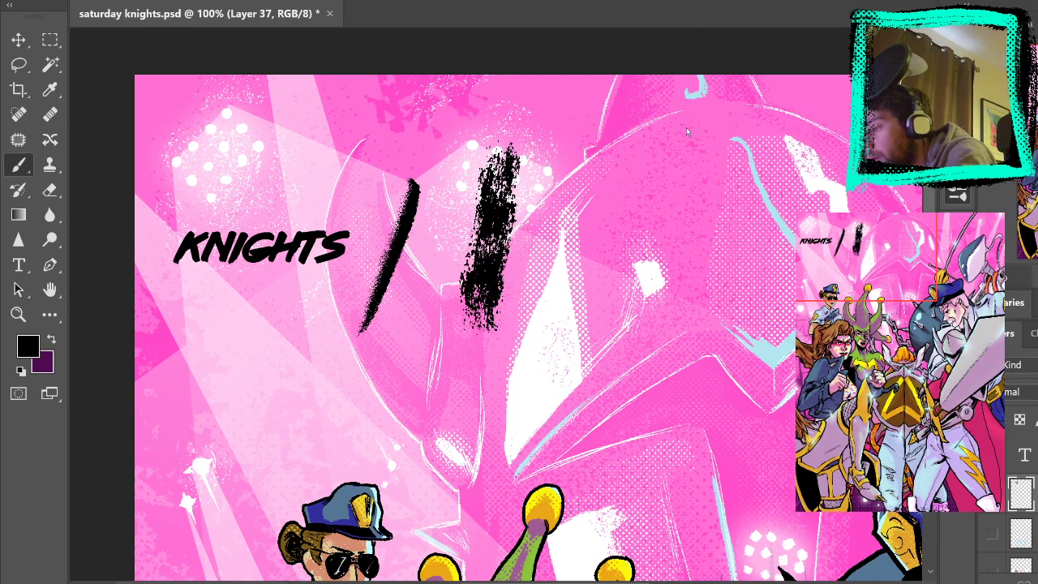
key(ctrl+z)
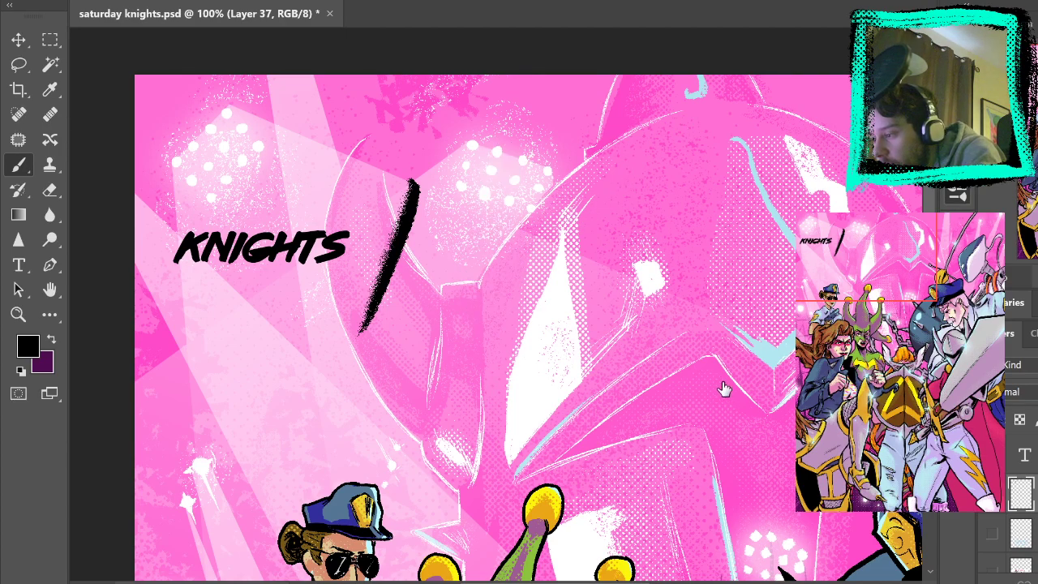
mouse_move(446, 235)
mouse_down()
mouse_move(456, 206)
mouse_move(441, 232)
mouse_move(490, 332)
mouse_up()
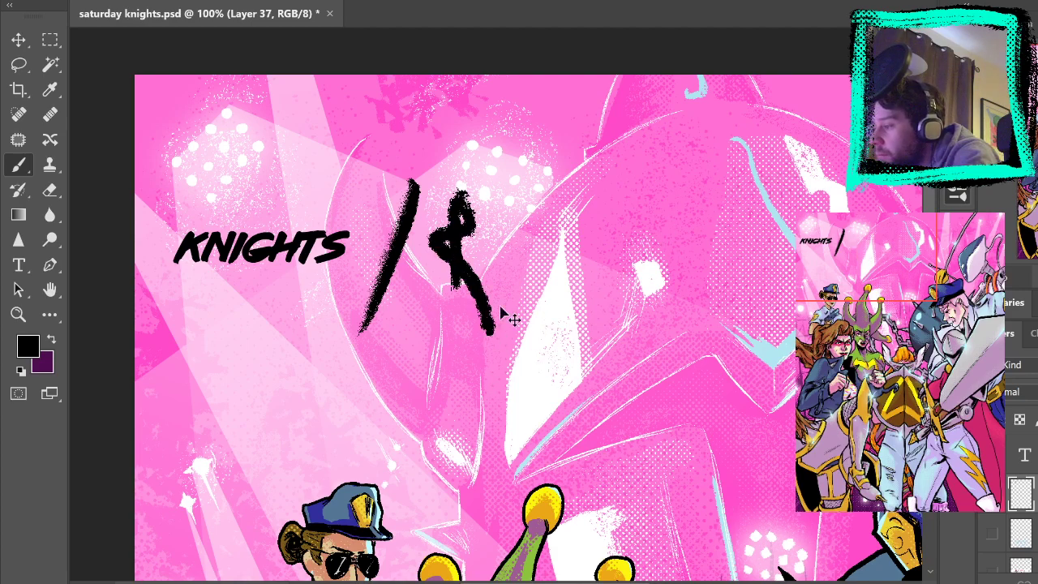
key(ctrl+z)
mouse_move(409, 236)
mouse_down()
mouse_move(451, 188)
mouse_move(442, 267)
mouse_move(499, 186)
mouse_up()
key(ctrl+z)
key(ctrl+z)
key(ctrl+z)
key(ctrl+z)
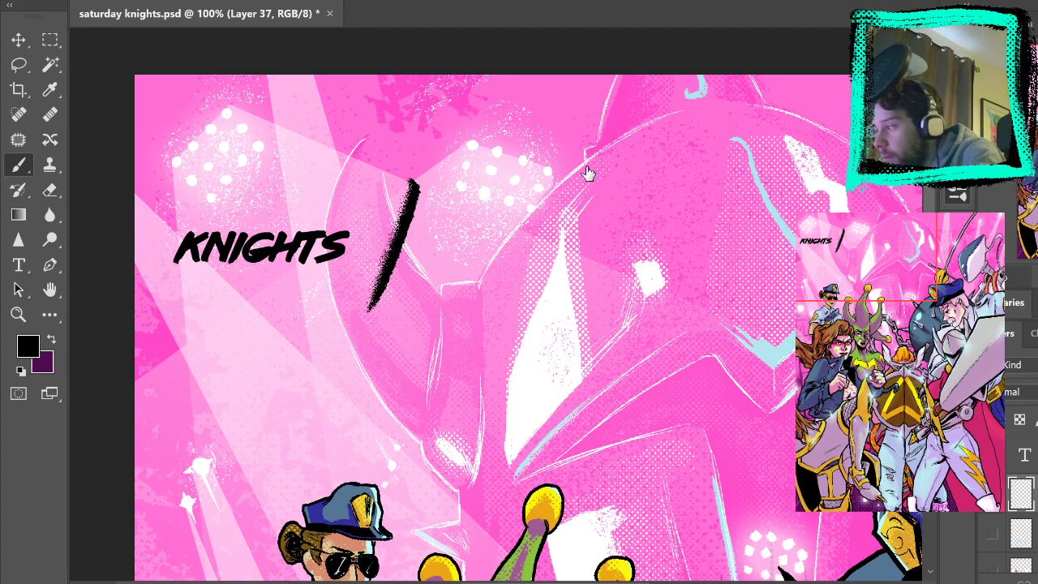
Try thin speckled scribbles around the slanted K stem and typed text, then undo them
mouse_move(447, 204)
mouse_down()
mouse_move(411, 225)
mouse_move(446, 264)
mouse_move(443, 169)
mouse_move(453, 251)
mouse_move(434, 405)
mouse_move(340, 418)
mouse_move(471, 284)
mouse_move(381, 418)
mouse_up()
key(ctrl+z)
key(ctrl+z)
key(ctrl+z)
mouse_move(440, 442)
mouse_down()
mouse_move(271, 268)
mouse_move(323, 359)
mouse_up()
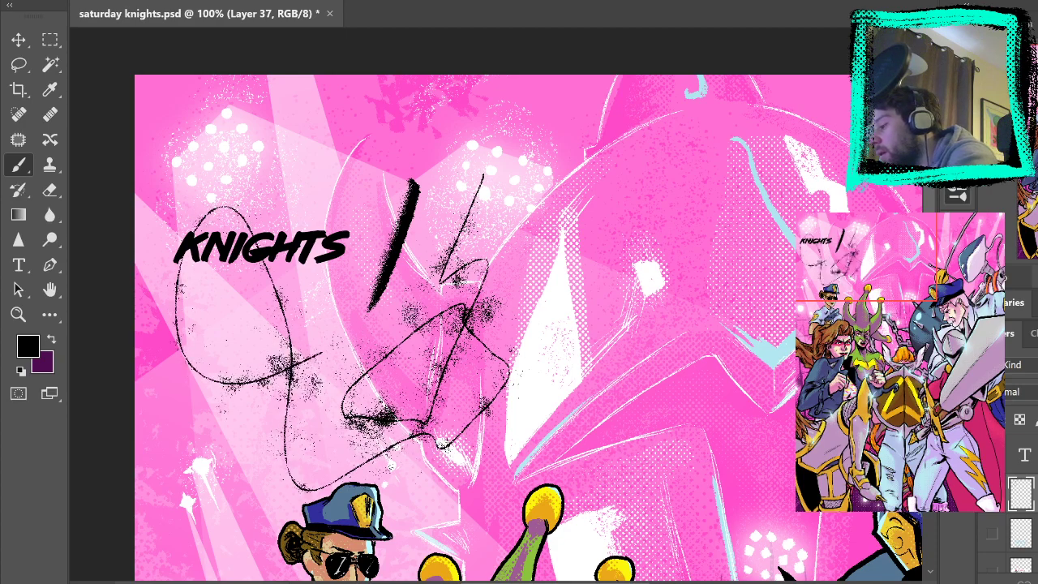
key(ctrl+z)
key(ctrl+z)
key(ctrl+z)
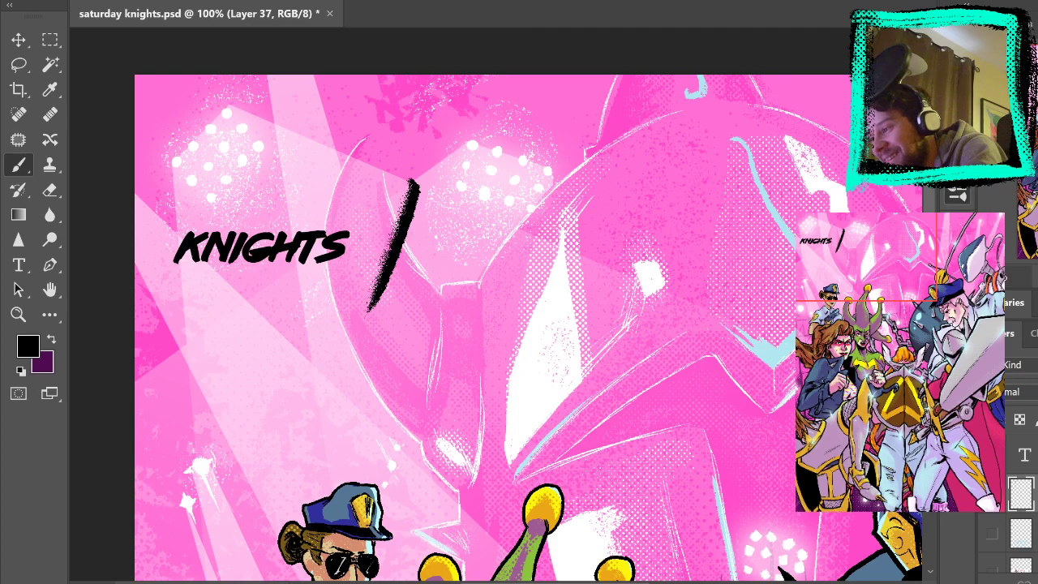
Try long zigzag brush strokes below the K stem, then undo them
drag(448, 331, 487, 378)
mouse_move(493, 253)
mouse_down()
mouse_move(342, 412)
mouse_move(303, 471)
mouse_up()
key(ctrl+z)
mouse_move(486, 277)
mouse_down()
mouse_move(397, 438)
mouse_move(260, 495)
mouse_up()
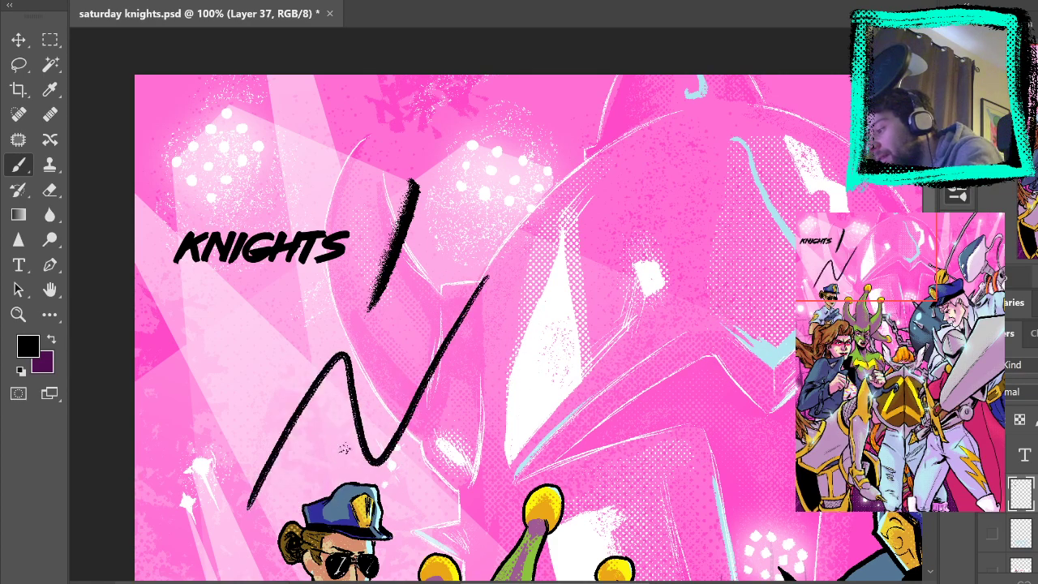
key(ctrl+z)
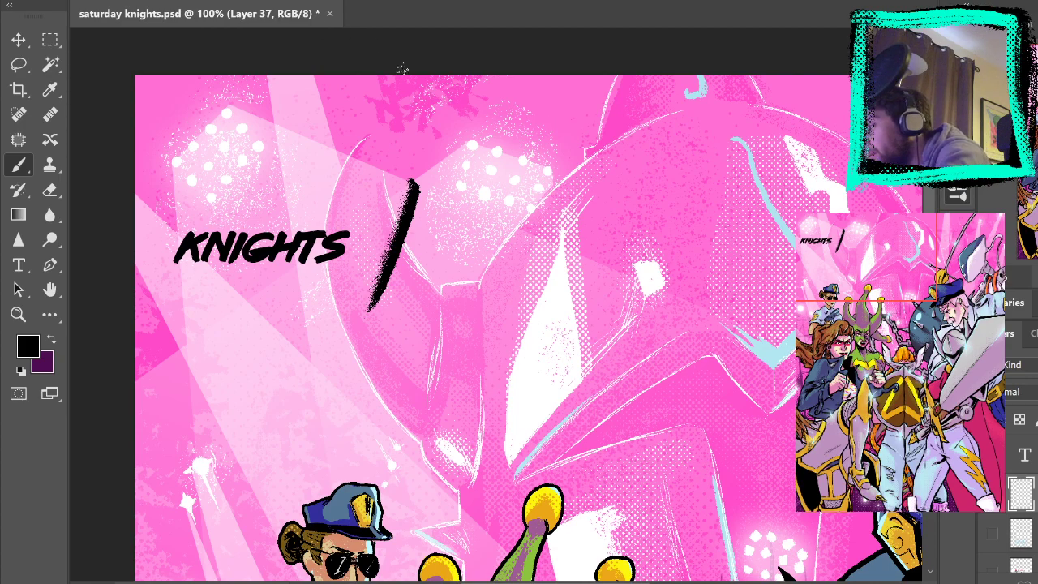
Brush thin K arms and narrow N, I, G, H, T and S letters beside the slanted stem, with a crossbar through the H and T
mouse_move(392, 241)
mouse_down()
mouse_move(434, 196)
mouse_move(424, 261)
mouse_move(443, 204)
mouse_move(460, 194)
mouse_move(465, 258)
mouse_up()
drag(490, 198, 495, 248)
key(ctrl+z)
drag(490, 201, 506, 258)
drag(518, 196, 522, 263)
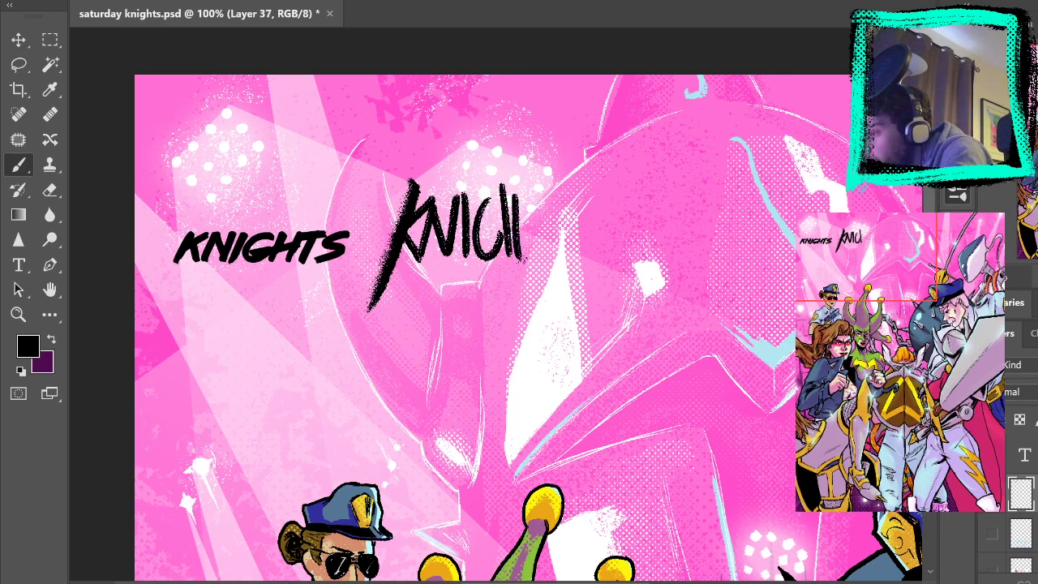
drag(529, 160, 532, 257)
drag(486, 232, 503, 235)
mouse_move(517, 227)
mouse_down()
mouse_move(530, 221)
mouse_move(564, 246)
mouse_up()
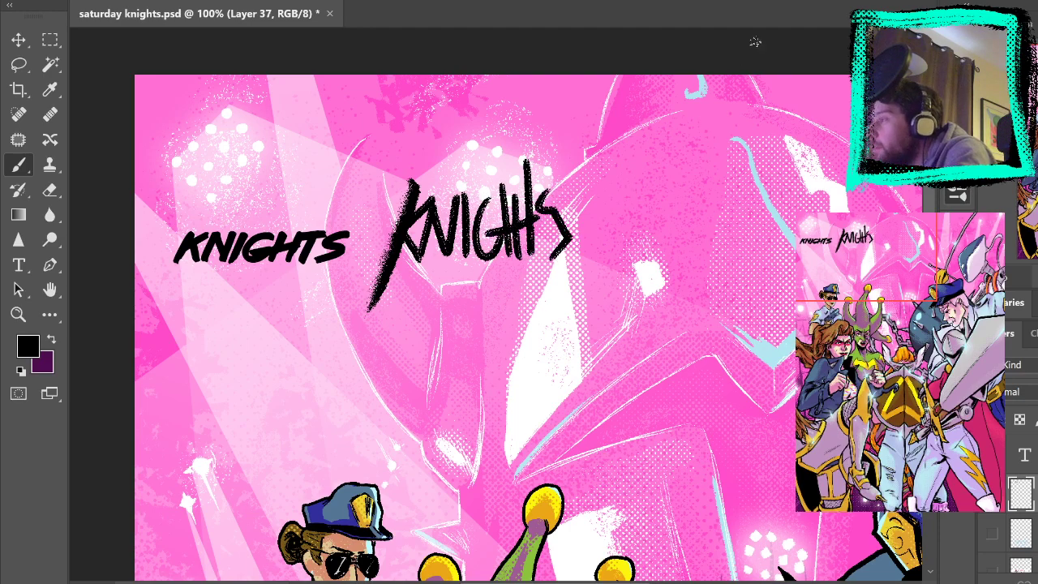
Undo the thin KNIGHTS lettering back to the slanted K stem
key(ctrl+z)
key(ctrl+z)
key(ctrl+z)
key(ctrl+z)
key(ctrl+z)
key(ctrl+z)
key(ctrl+z)
key(ctrl+z)
key(ctrl+z)
key(ctrl+z)
key(ctrl+z)
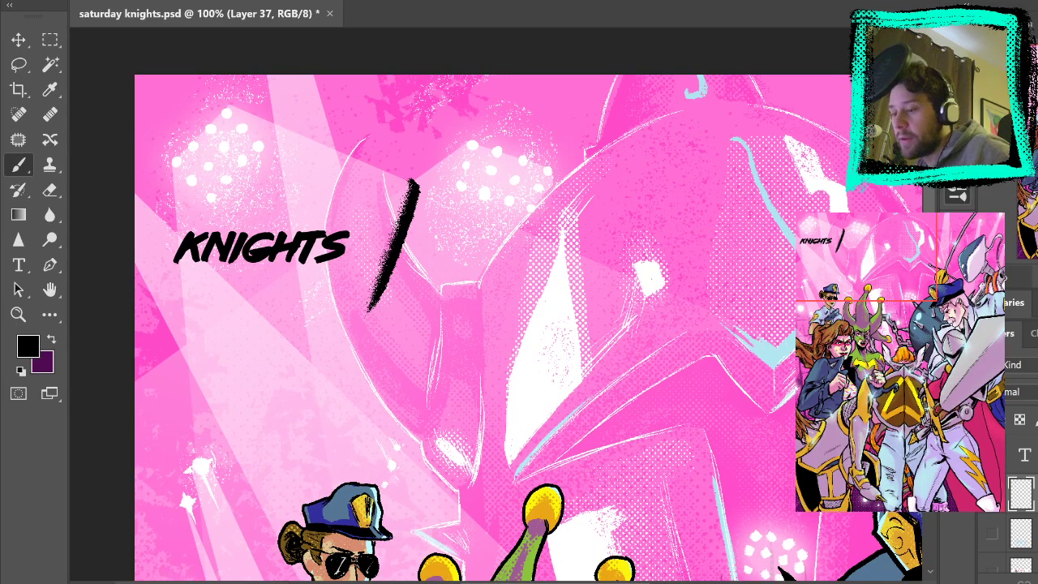
Paste the New Retro Wave logo as a lettering reference on its own layer and marquee its RETRO and Wave words, then deselect
click(884, 464)
drag(469, 147, 501, 519)
drag(458, 81, 495, 519)
drag(430, 73, 497, 404)
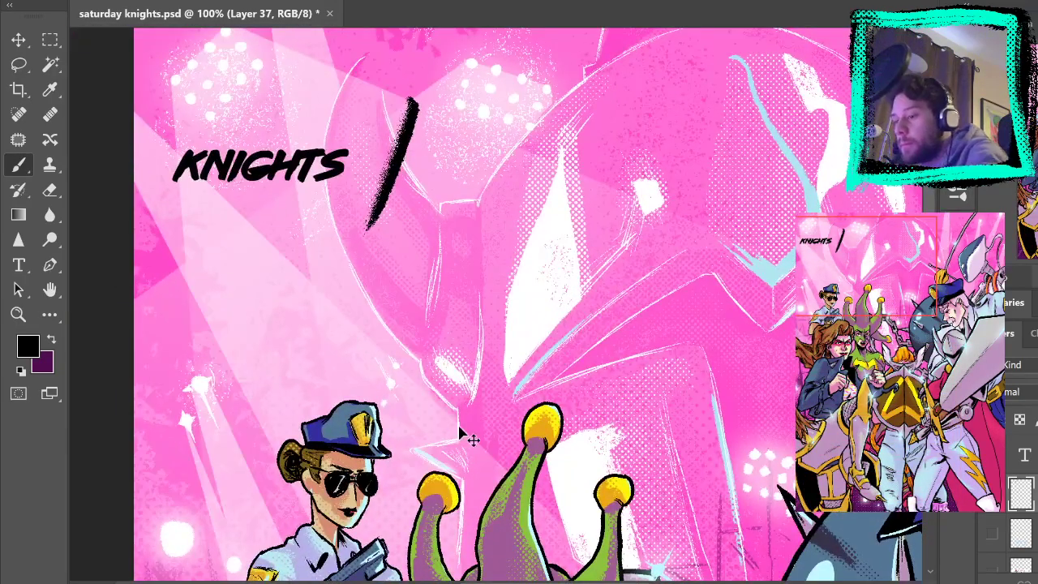
key(ctrl+v)
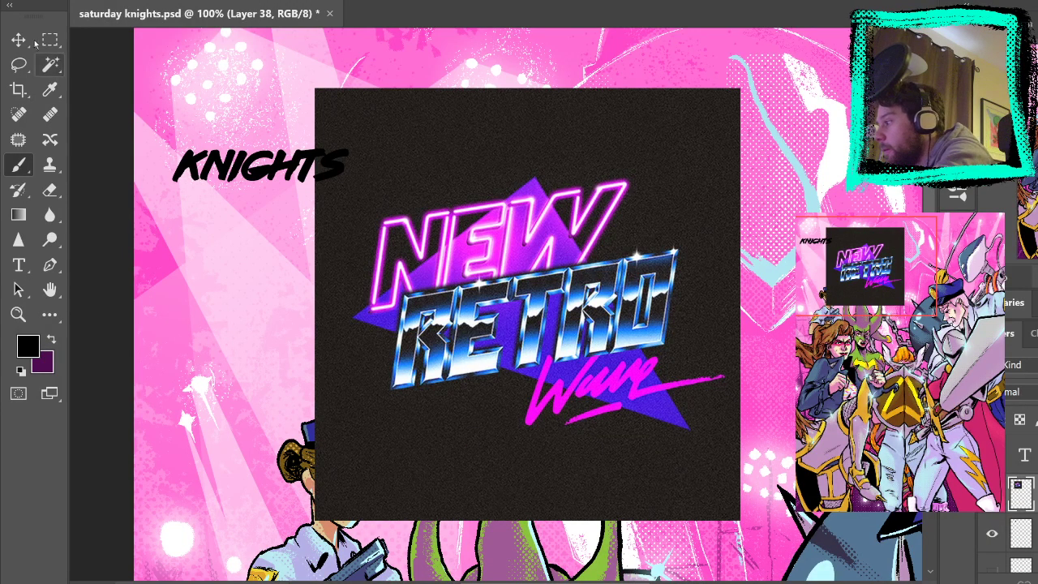
click(50, 40)
mouse_move(429, 288)
mouse_down()
mouse_move(470, 388)
mouse_move(367, 379)
mouse_move(420, 96)
mouse_move(559, 304)
mouse_move(599, 290)
mouse_up()
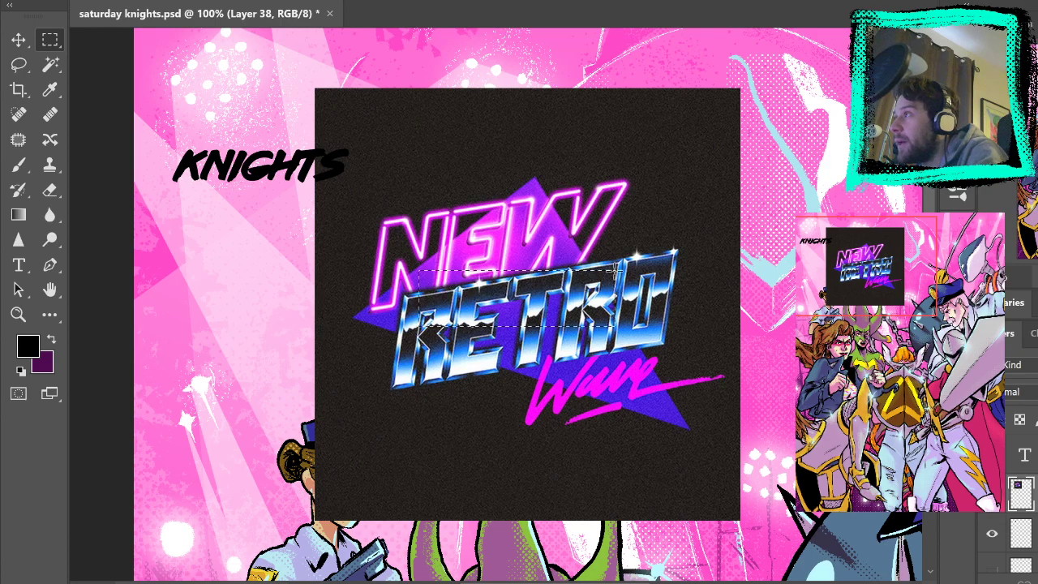
drag(514, 404, 731, 338)
click(615, 418)
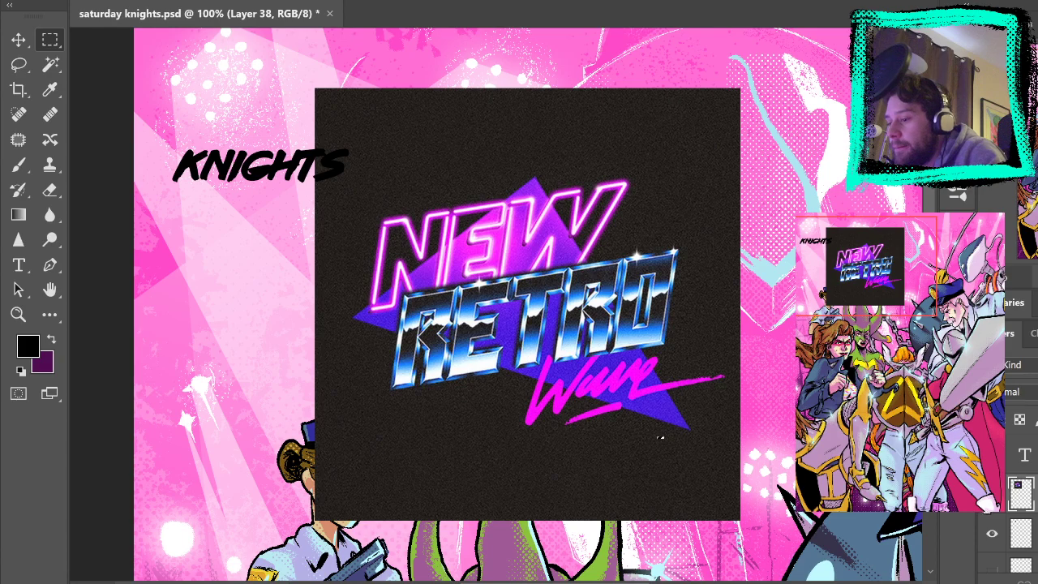
Hide the pasted logo layer and make Layer 37 active for brushing
click(991, 495)
click(18, 165)
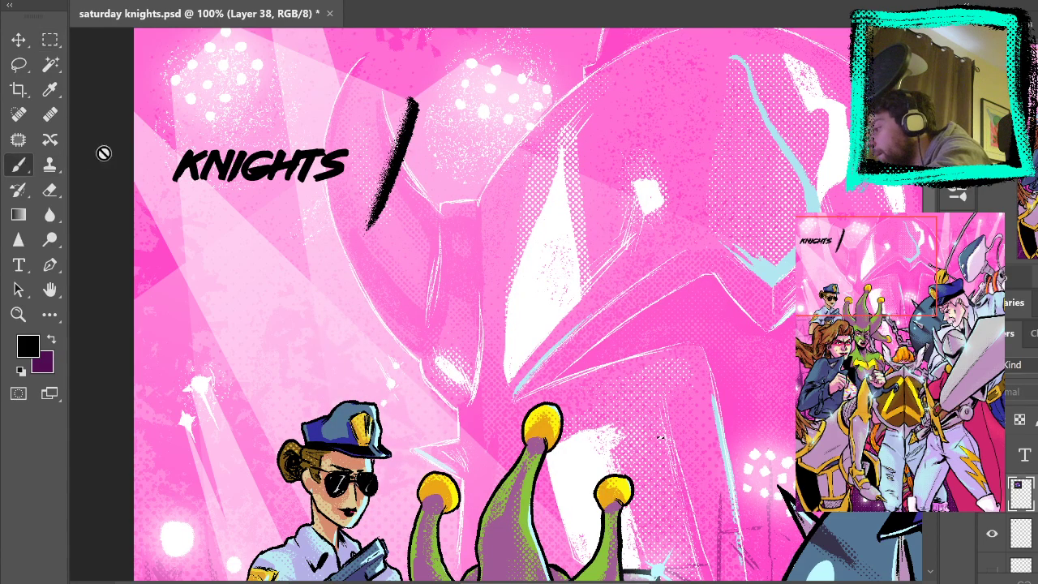
key(ctrl+z)
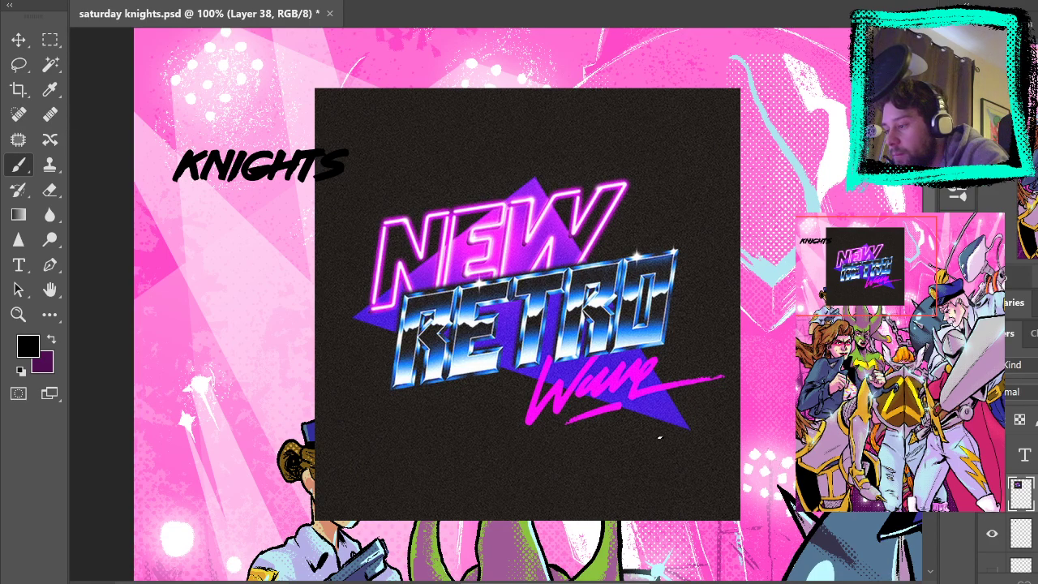
click(991, 494)
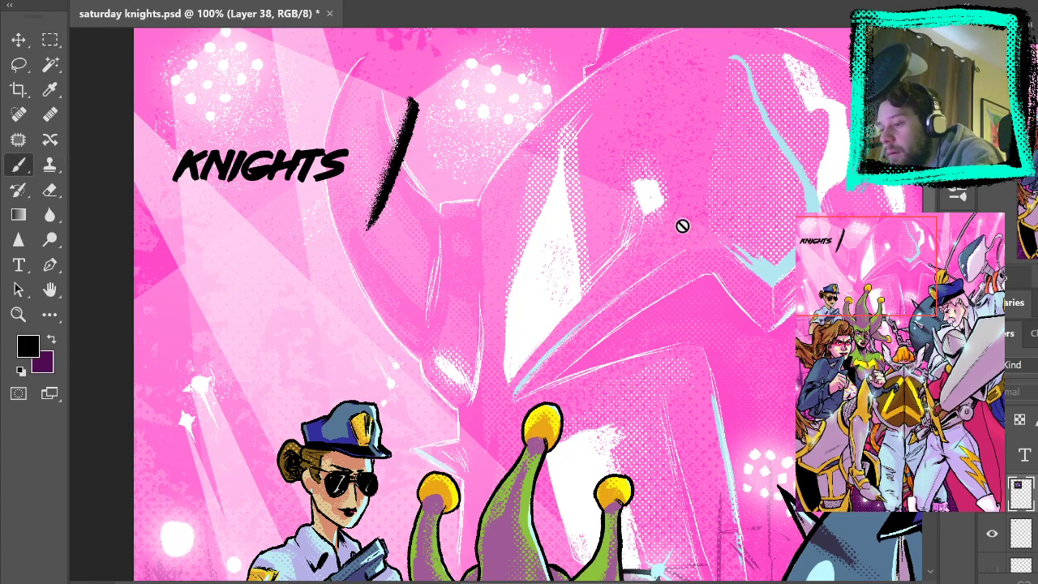
scroll(1021, 511, down, 2)
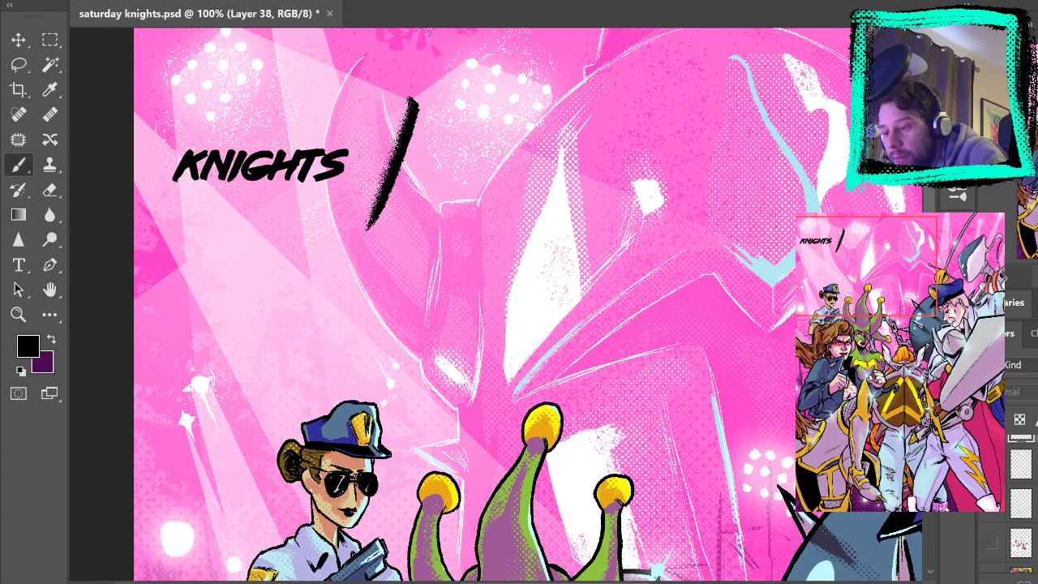
click(1020, 462)
Try thick looping and zigzag strokes beneath the K stem on Layer 37, then undo them
drag(408, 293, 454, 287)
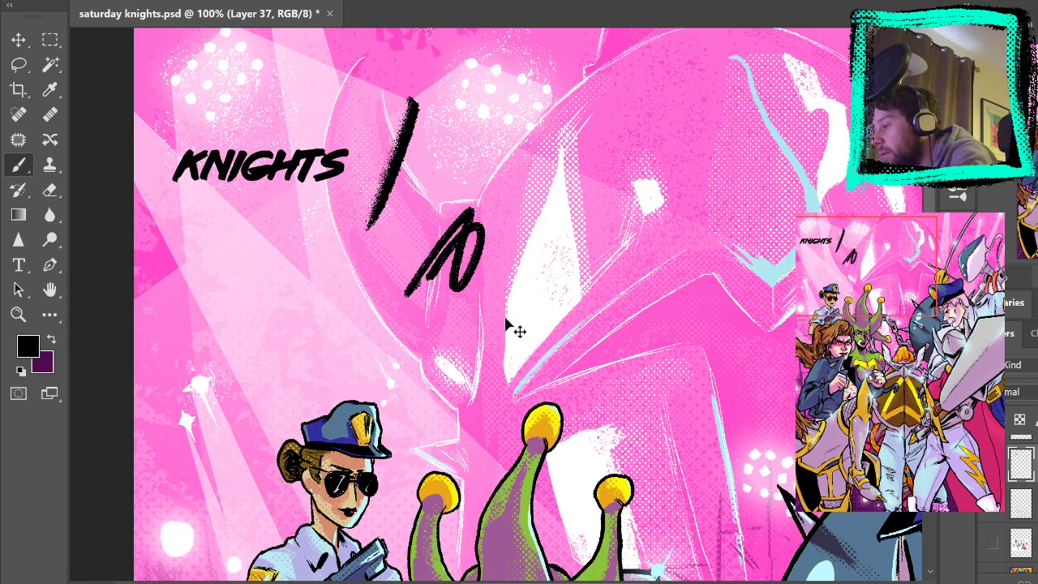
key(ctrl+z)
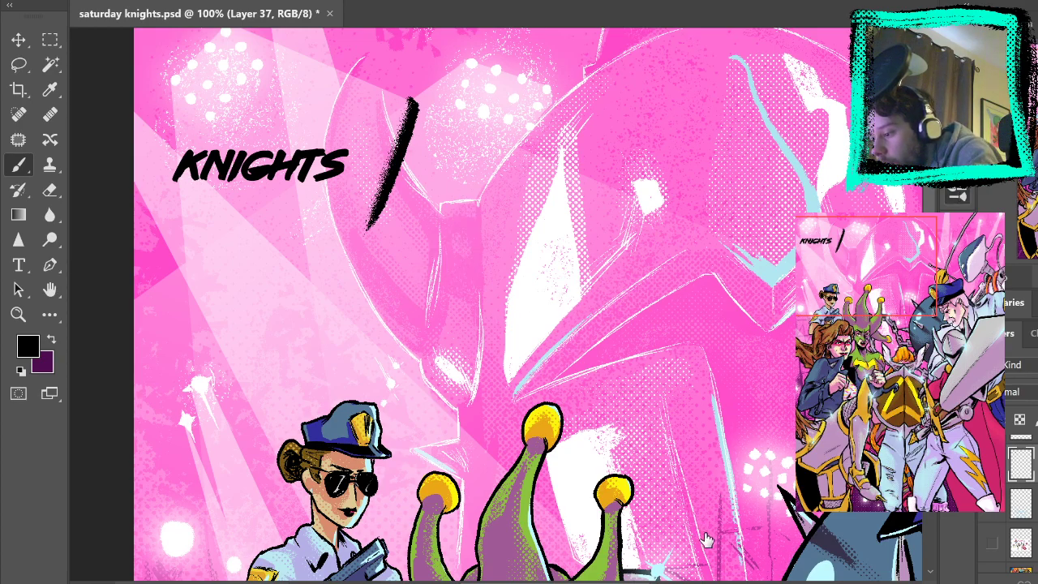
mouse_move(511, 286)
mouse_down()
mouse_move(493, 260)
mouse_move(427, 313)
mouse_up()
drag(483, 159, 352, 383)
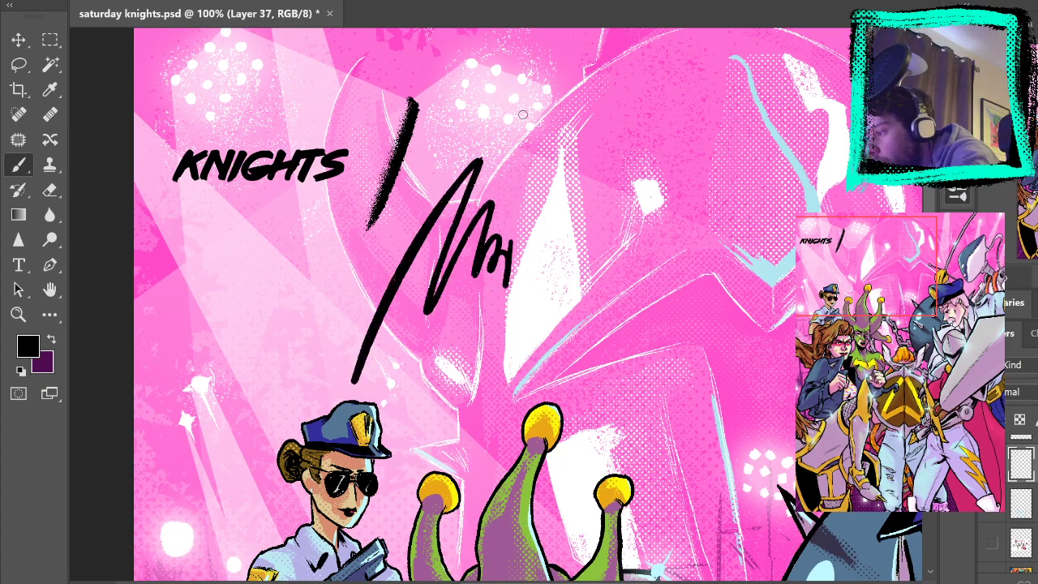
key(ctrl+z)
key(ctrl+z)
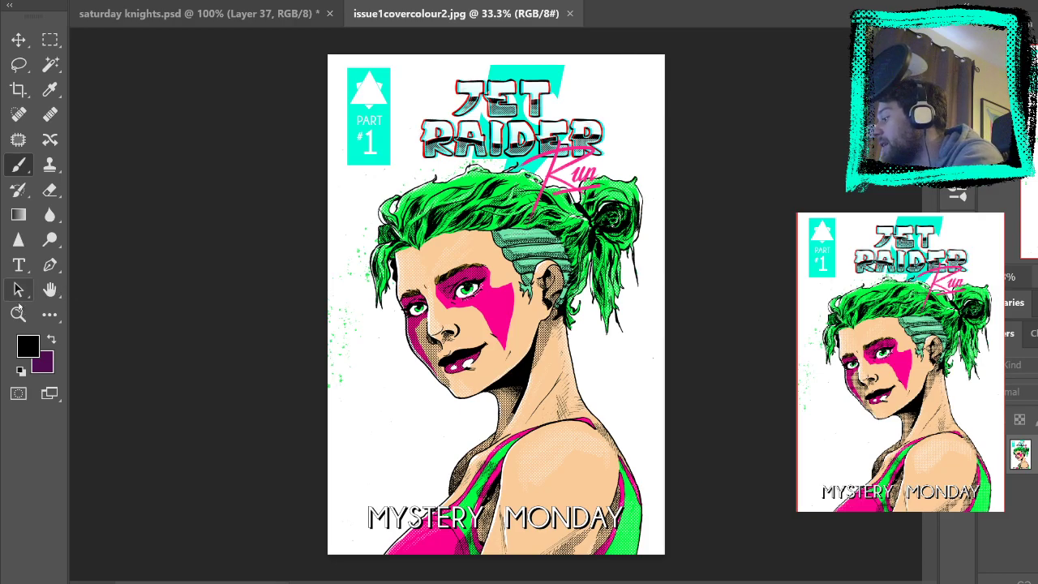
Examine the brushed "Run" lettering up close in issue1covercolour2.jpg, then close that image
click(18, 315)
click(584, 175)
click(588, 175)
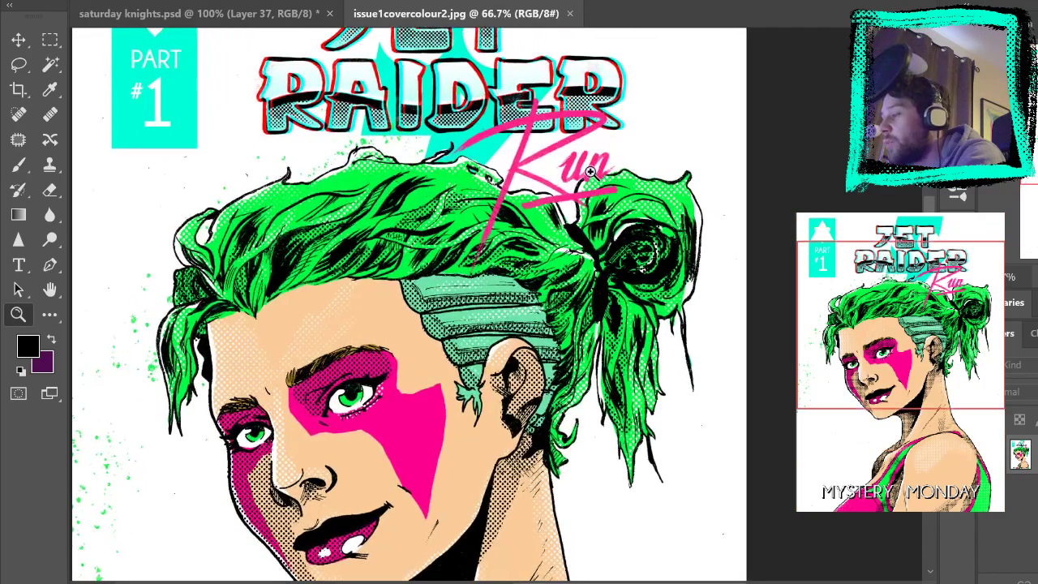
click(588, 175)
click(588, 176)
drag(535, 172, 551, 361)
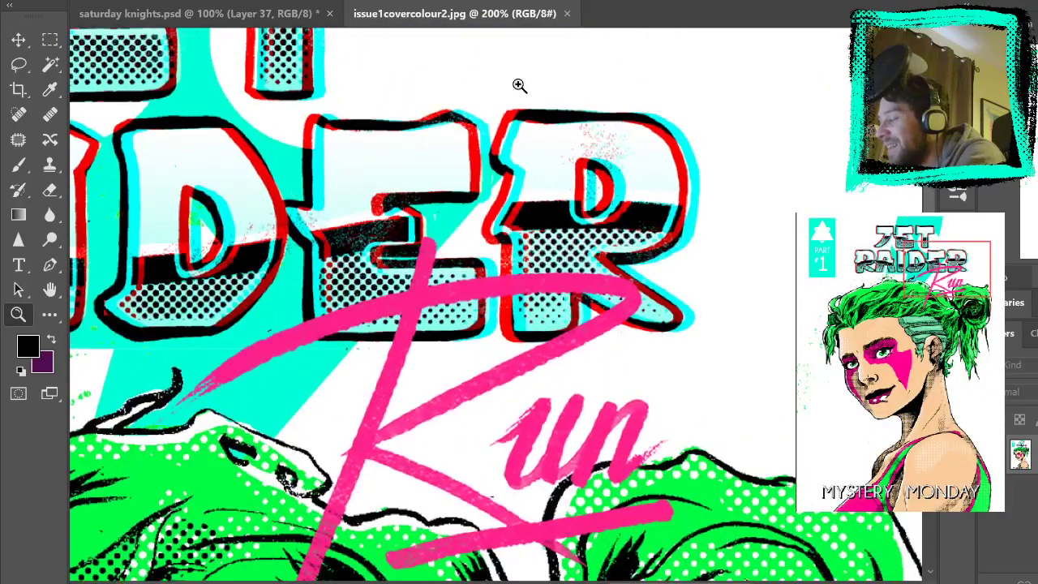
click(567, 13)
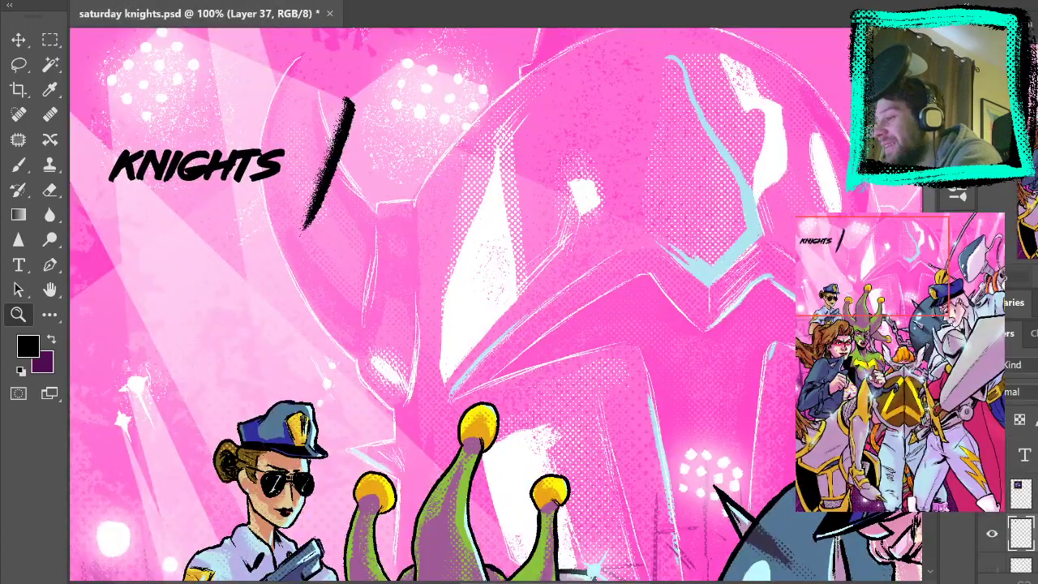
Try short upper and lower K arms on the slanted stem, then undo them
key(b)
drag(377, 106, 331, 152)
drag(331, 150, 370, 203)
key(ctrl+z)
key(ctrl+z)
mouse_move(375, 107)
mouse_down()
mouse_move(332, 153)
mouse_move(357, 182)
mouse_up()
key(ctrl+z)
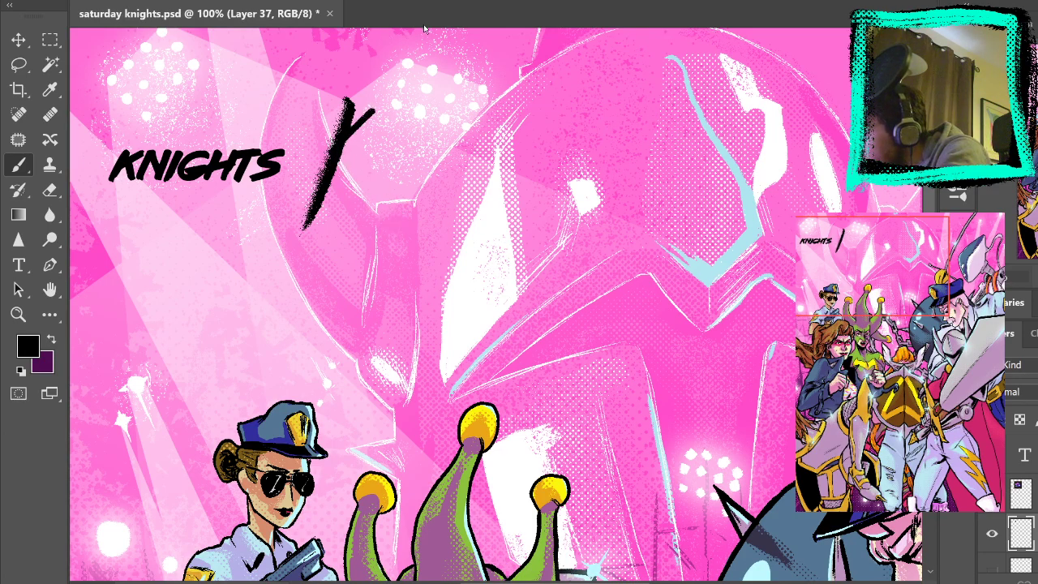
key(ctrl+z)
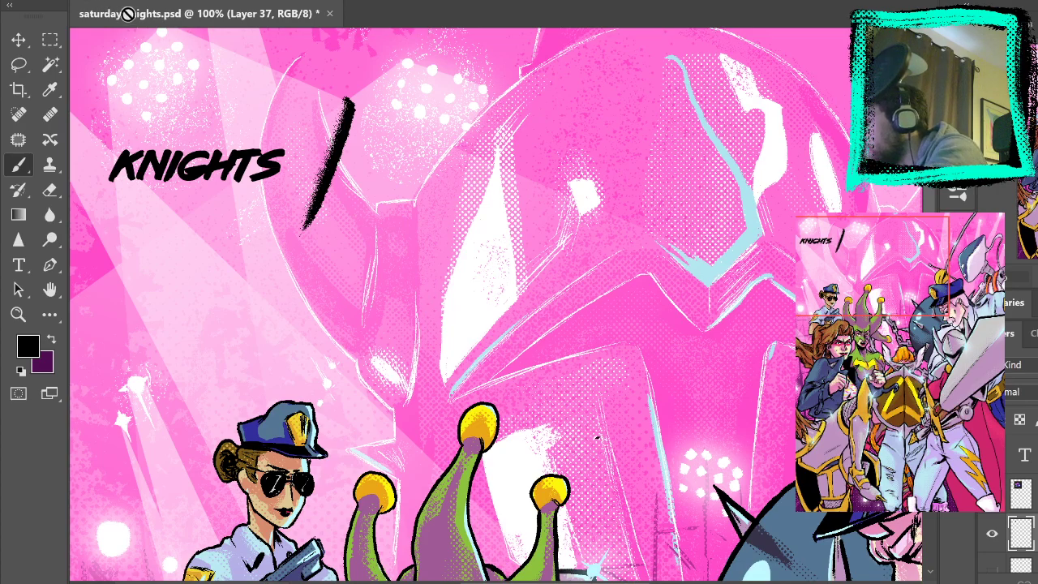
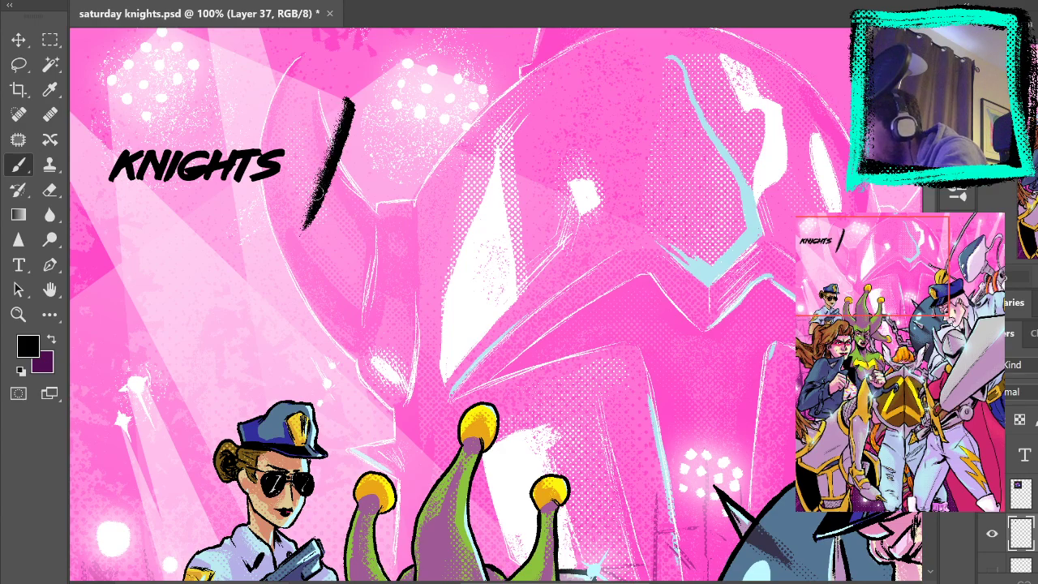
Fill in the rough edges of the K stem with the brush and try an eraser trim at its upper tip
mouse_move(320, 189)
mouse_down()
mouse_move(347, 102)
mouse_move(322, 178)
mouse_up()
key(ctrl+z)
key(ctrl+z)
key(ctrl+z)
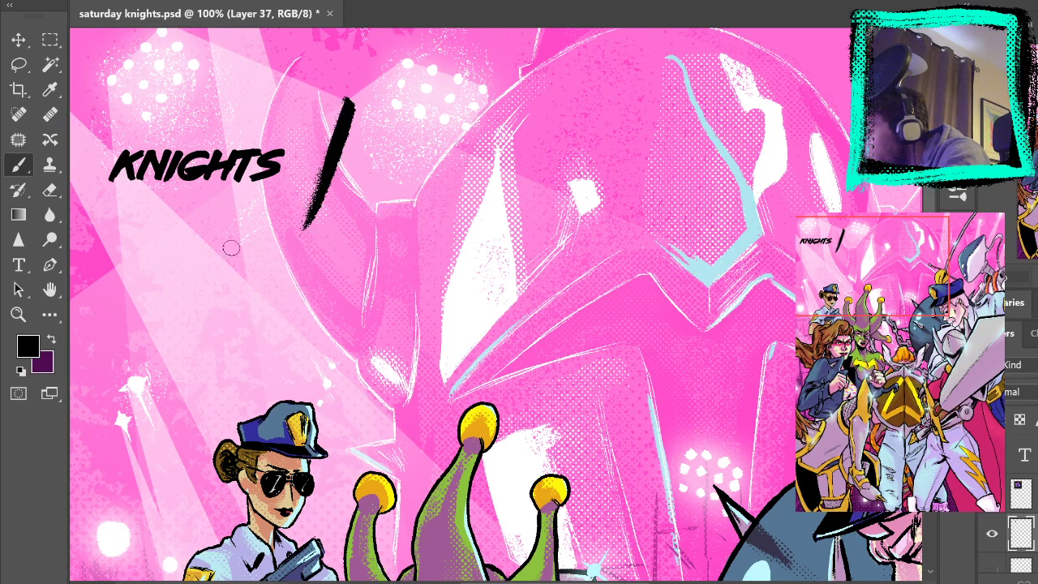
key(e)
mouse_move(347, 98)
mouse_down()
mouse_move(325, 154)
mouse_move(347, 86)
mouse_up()
key(ctrl+z)
key(b)
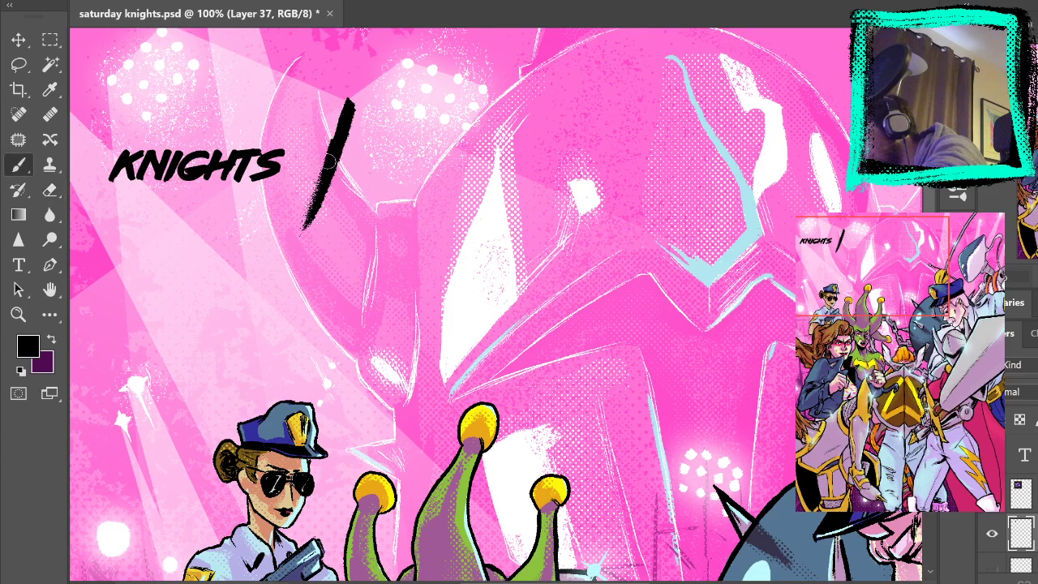
Thicken the upper part of the K stem with the brush and test trimming its tip with the eraser
drag(340, 122, 347, 104)
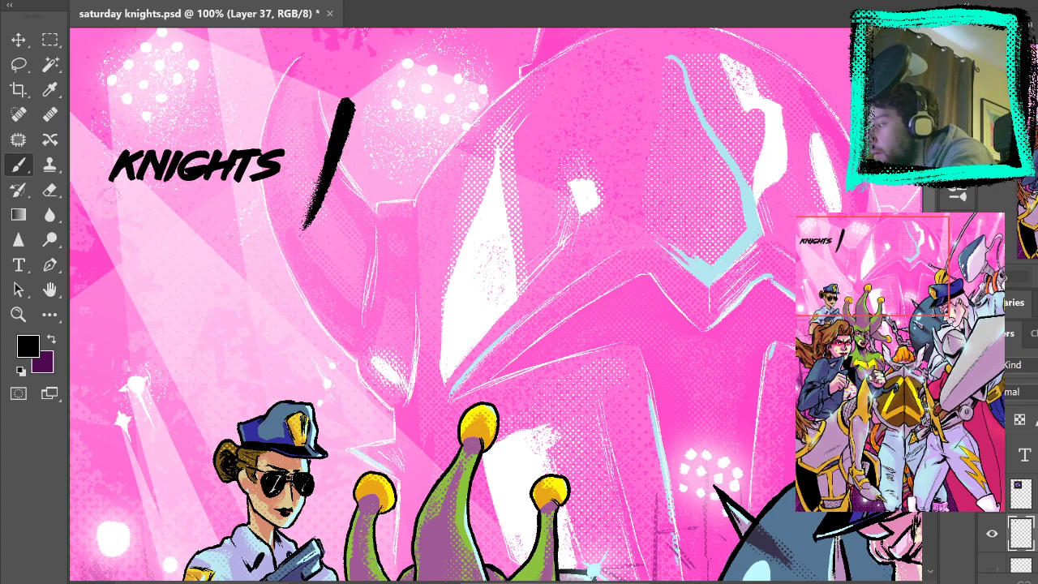
click(50, 190)
drag(318, 165, 356, 99)
key(ctrl+z)
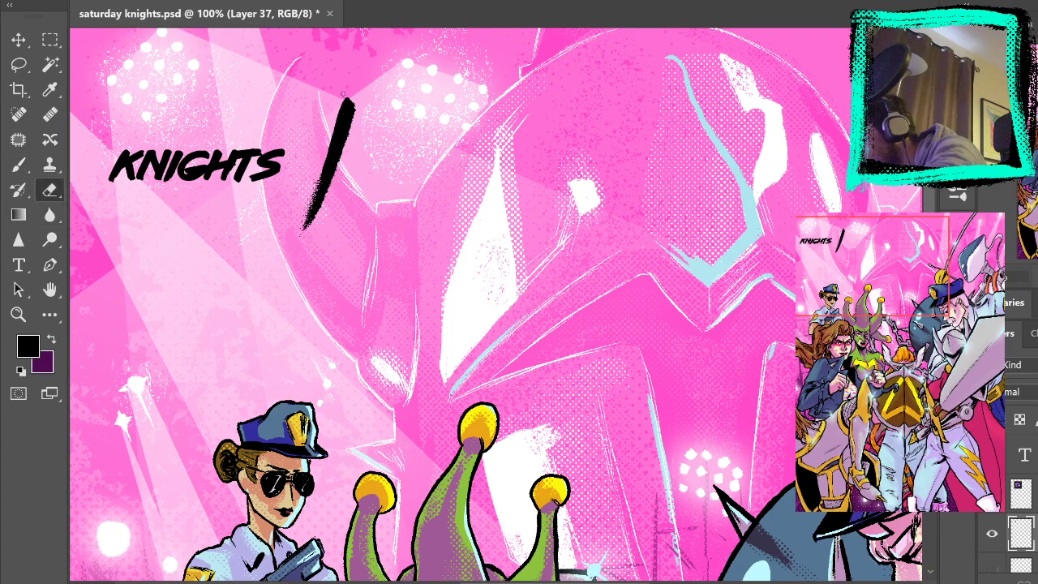
click(18, 165)
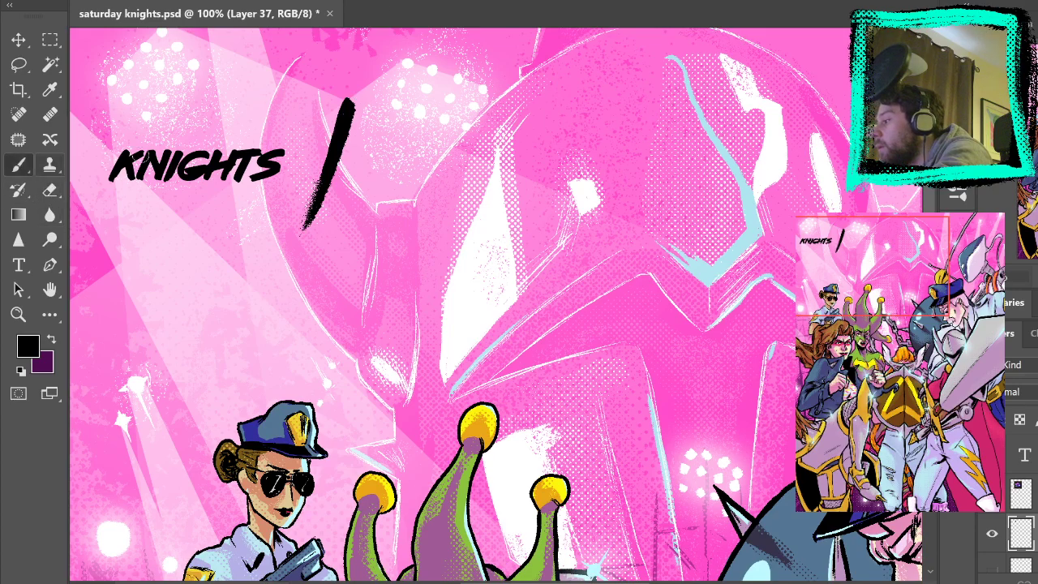
Brush thick upper and lower arms onto the stem to complete the K, redoing the upper arm
drag(341, 138, 374, 102)
key(ctrl+z)
drag(335, 144, 384, 99)
key(ctrl+z)
drag(340, 133, 374, 170)
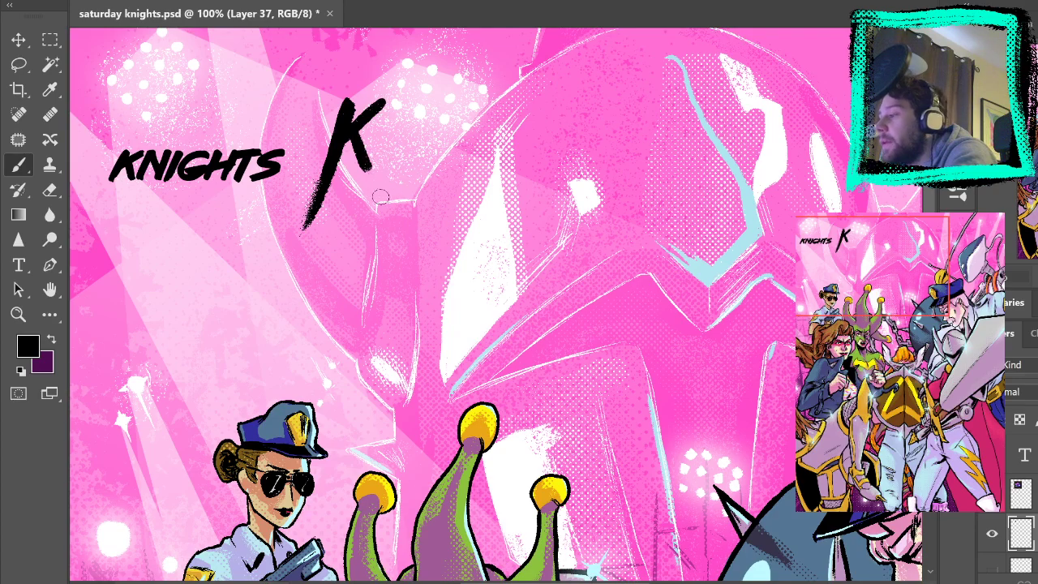
Brush large, rising N, I, G, H, T and S letters after the K, with a crossbar through the H and T
mouse_move(378, 180)
mouse_down()
mouse_move(382, 121)
mouse_move(409, 118)
mouse_move(420, 177)
mouse_up()
mouse_move(446, 114)
mouse_down()
mouse_move(442, 167)
mouse_move(459, 144)
mouse_up()
mouse_move(470, 104)
mouse_down()
mouse_move(472, 166)
mouse_move(490, 161)
mouse_up()
drag(507, 75, 511, 152)
mouse_move(527, 84)
mouse_down()
mouse_move(520, 96)
mouse_move(558, 140)
mouse_move(539, 169)
mouse_up()
drag(448, 139, 525, 115)
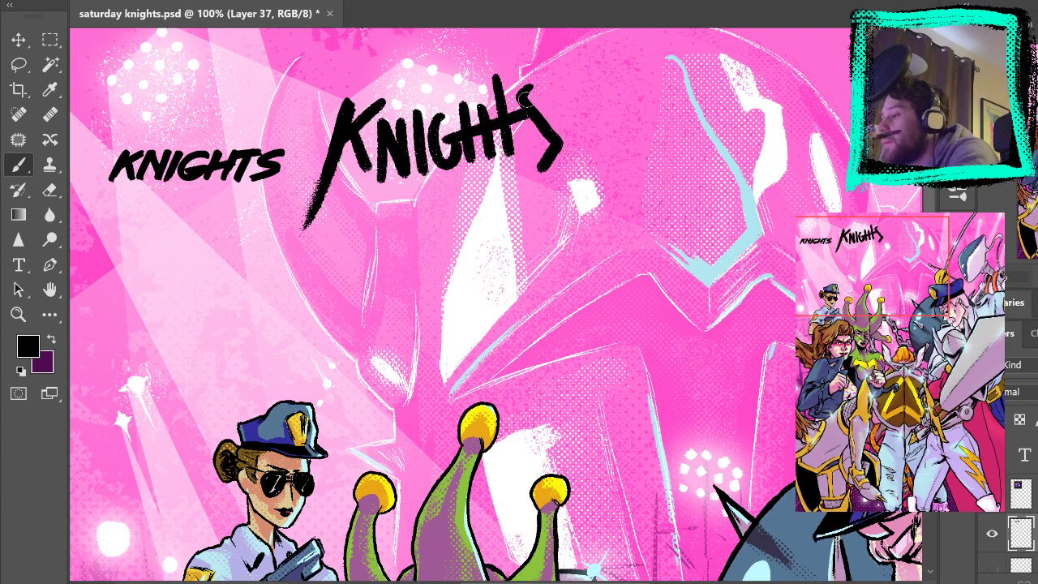
Undo the lettering back to the K and brush a smaller, raised N beside it
key(ctrl+z)
key(ctrl+z)
key(ctrl+z)
key(ctrl+z)
key(ctrl+z)
key(ctrl+z)
key(ctrl+z)
key(ctrl+z)
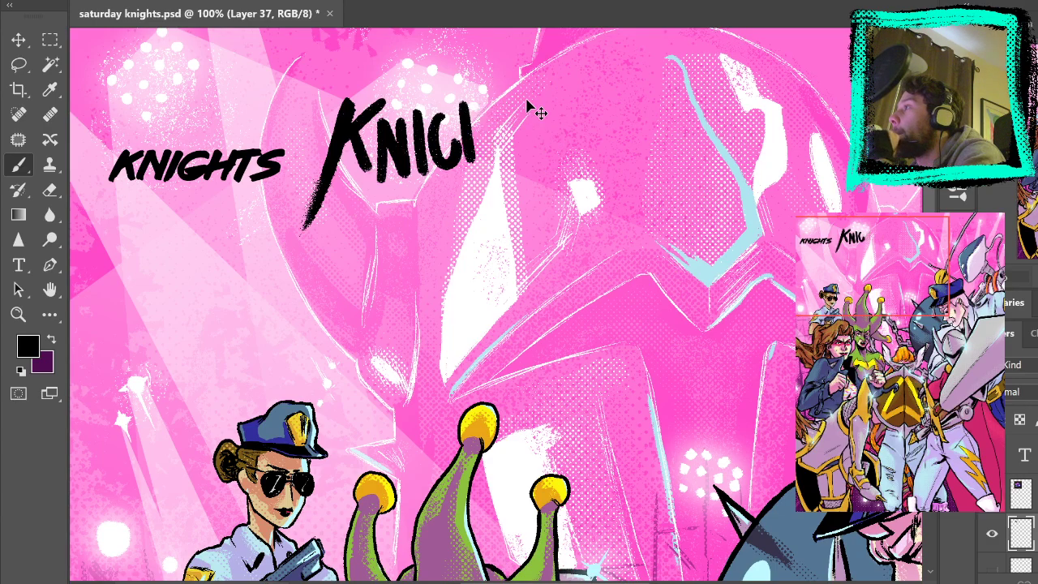
mouse_move(380, 162)
mouse_down()
mouse_move(393, 122)
mouse_move(390, 160)
mouse_move(384, 122)
mouse_move(404, 122)
mouse_move(405, 161)
mouse_up()
key(ctrl+z)
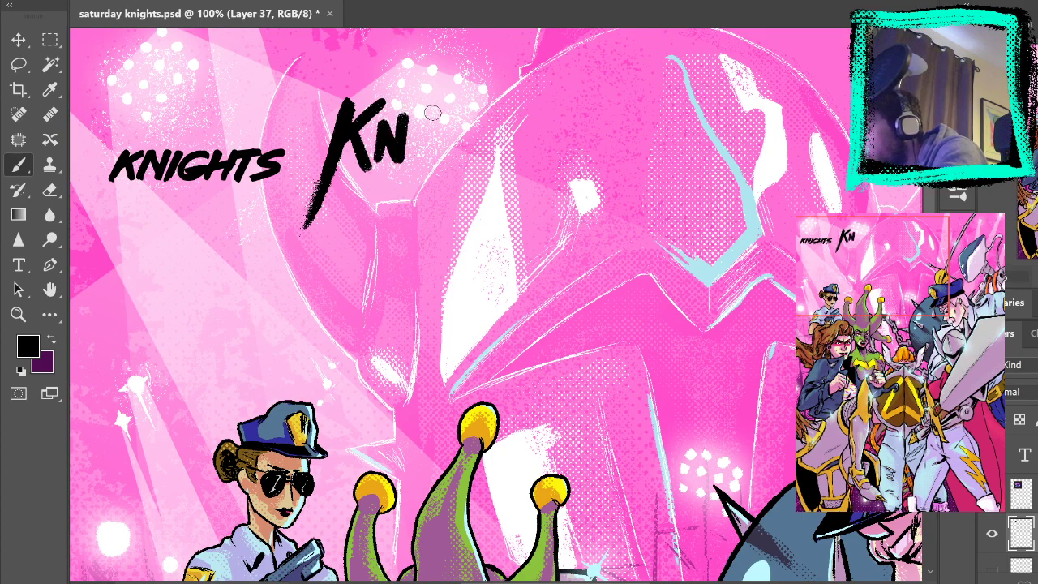
Check the New Retro Wave logo's script word and try similar joined strokes below the KN, undoing them
key(ctrl+v)
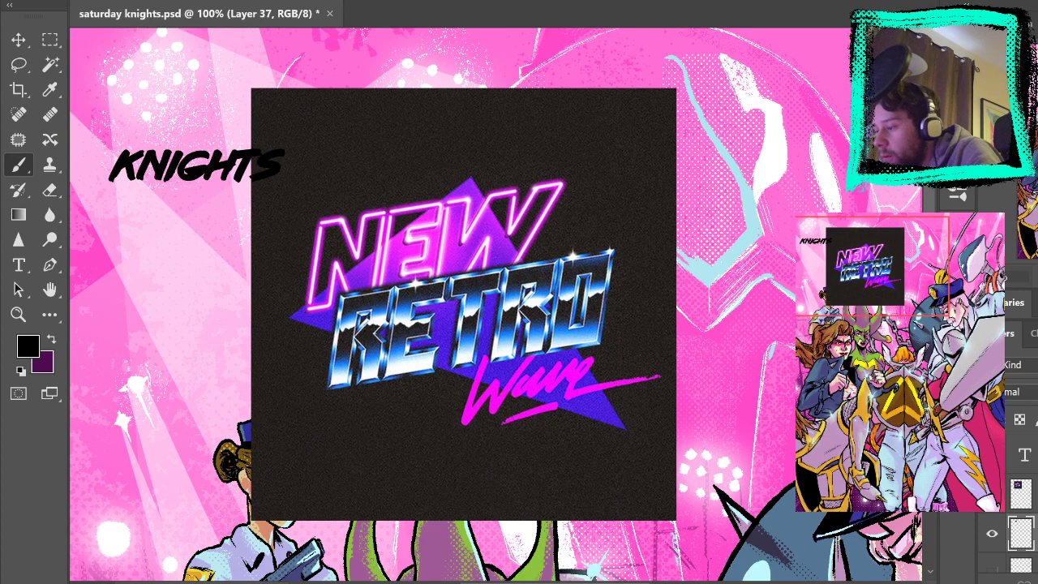
key(ctrl+z)
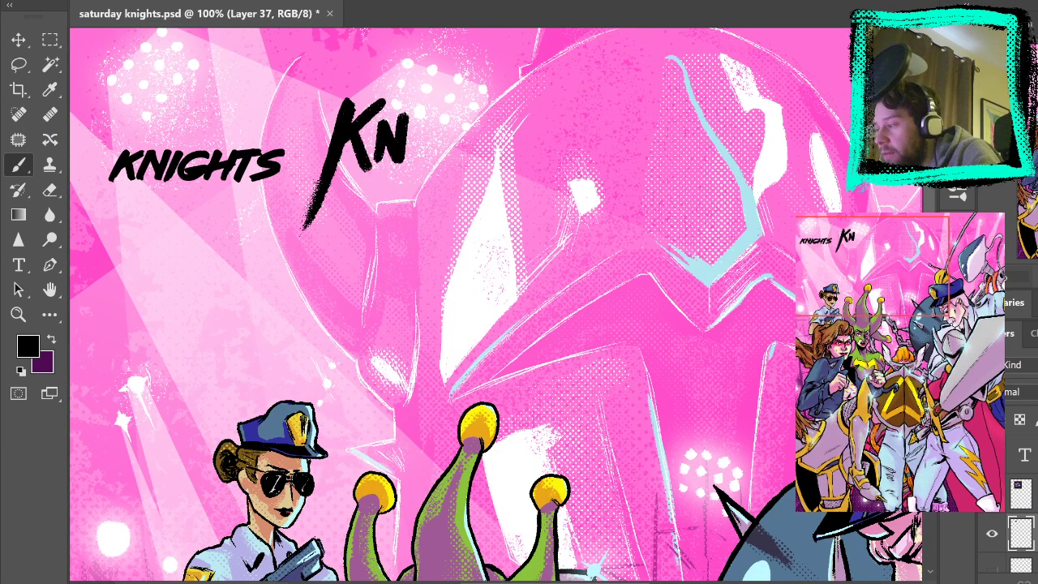
mouse_move(382, 237)
mouse_down()
mouse_move(419, 233)
mouse_move(456, 254)
mouse_move(503, 244)
mouse_move(558, 251)
mouse_up()
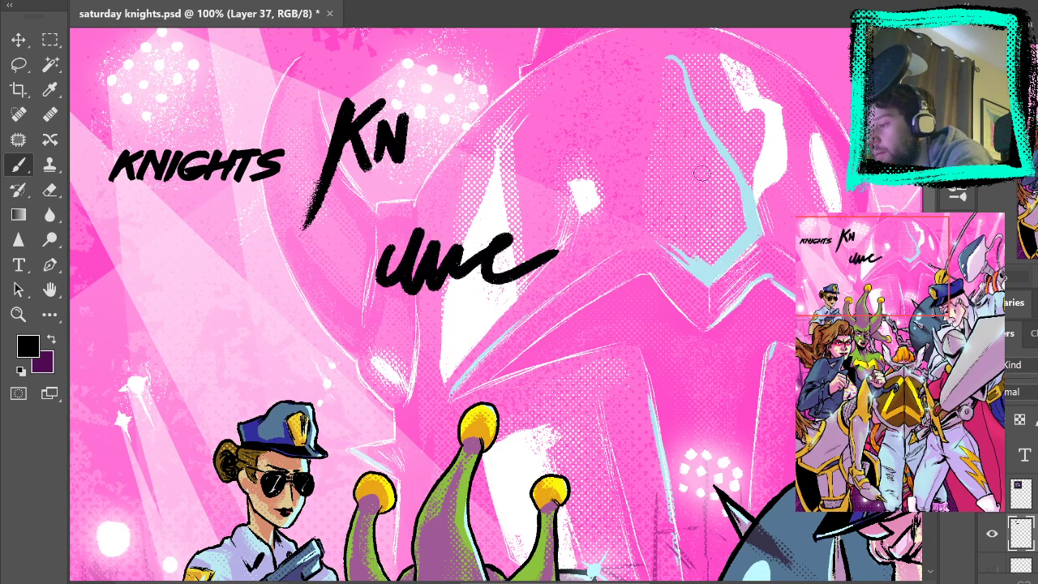
key(ctrl+z)
mouse_move(347, 256)
mouse_down()
mouse_move(415, 279)
mouse_move(388, 335)
mouse_move(451, 185)
mouse_move(447, 258)
mouse_move(476, 208)
mouse_move(497, 250)
mouse_move(521, 262)
mouse_up()
click(387, 225)
key(ctrl+z)
key(ctrl+z)
key(ctrl+v)
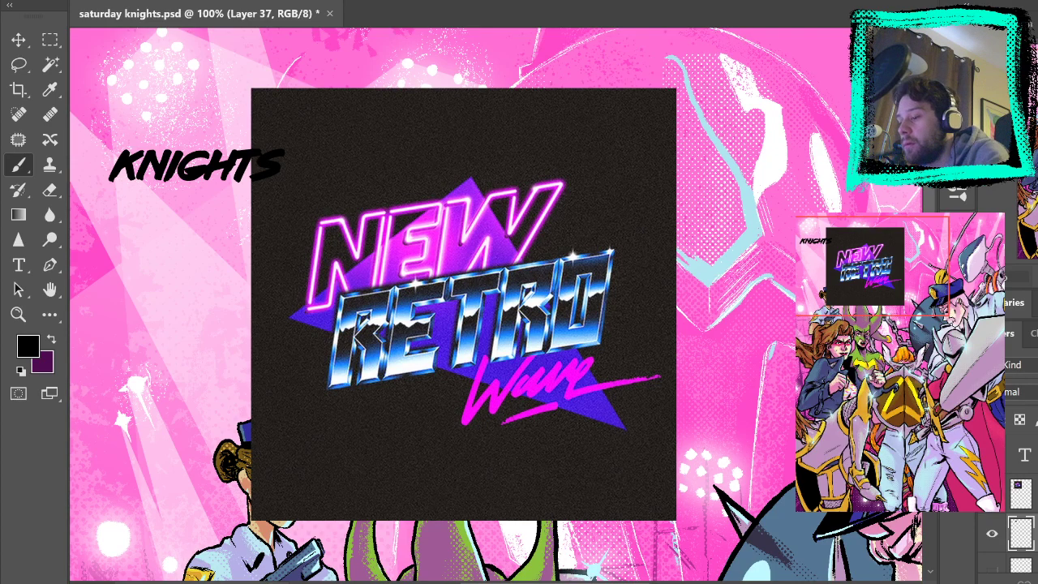
key(ctrl+z)
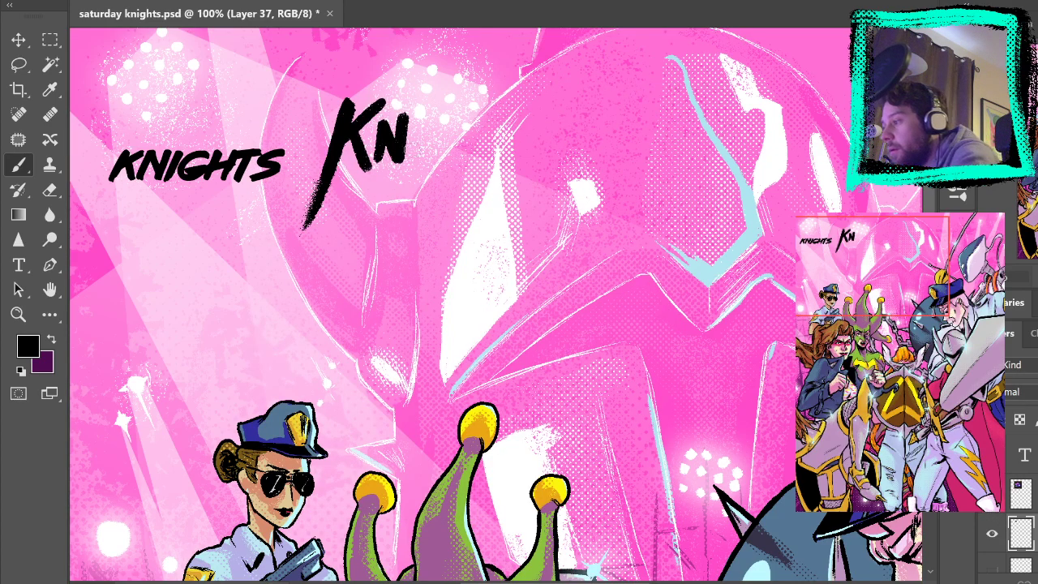
Brush compact I, G, H, T and S letters after the KN, with a tall T and a crossbar through the H and T
mouse_move(416, 119)
mouse_down()
mouse_move(470, 167)
mouse_move(485, 145)
mouse_up()
drag(484, 98, 487, 184)
mouse_move(426, 150)
mouse_down()
mouse_move(503, 137)
mouse_move(519, 161)
mouse_up()
drag(532, 109, 511, 182)
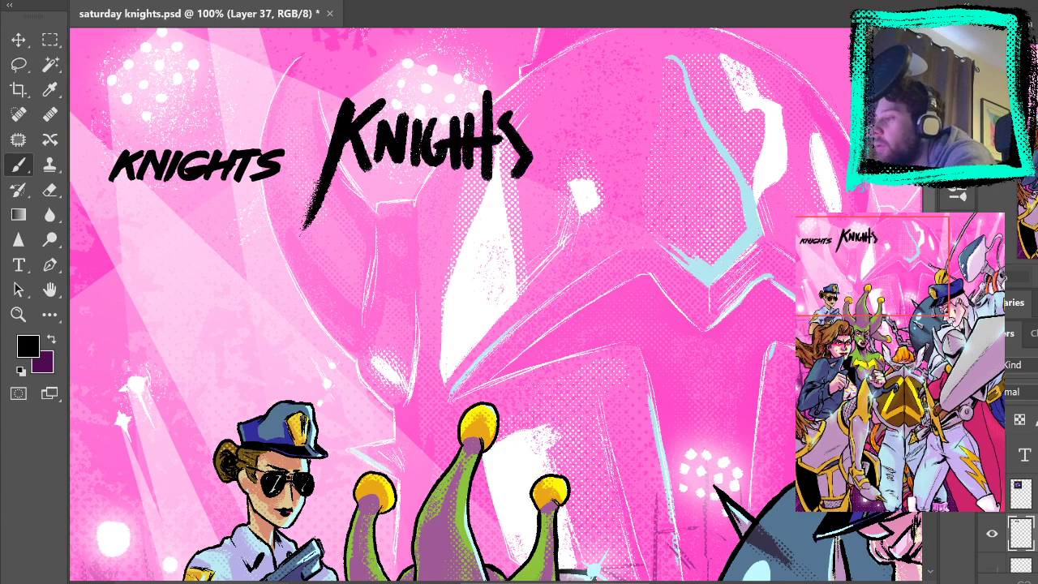
Undo the brush strokes of the large hand-lettered KNIGHTS title back to the K's first strokes
key(ctrl+z)
drag(508, 114, 512, 171)
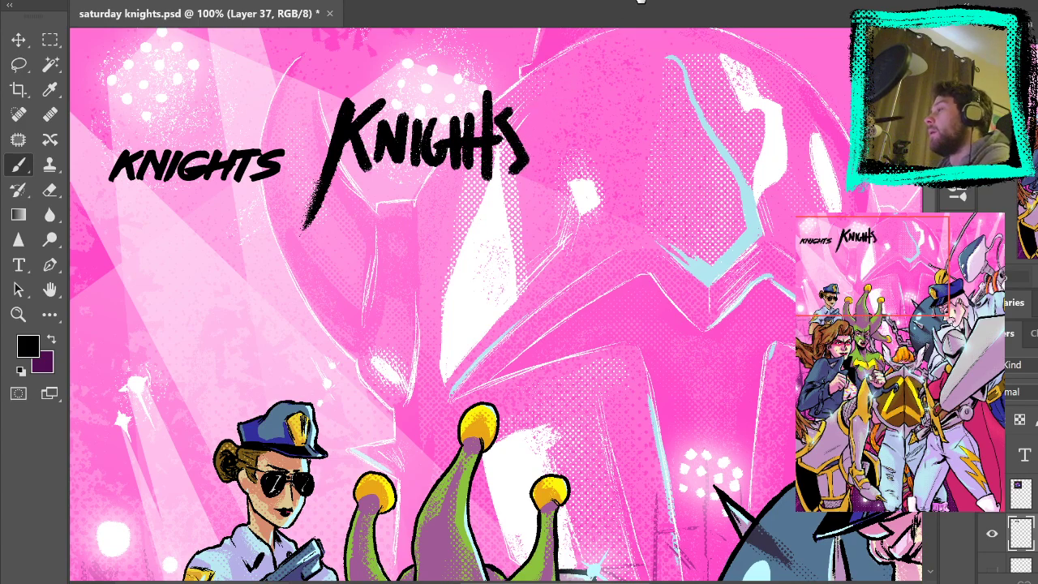
key(ctrl+z)
key(ctrl+z)
key(ctrl+z)
key(ctrl+z)
key(ctrl+z)
key(ctrl+z)
key(ctrl+z)
key(ctrl+z)
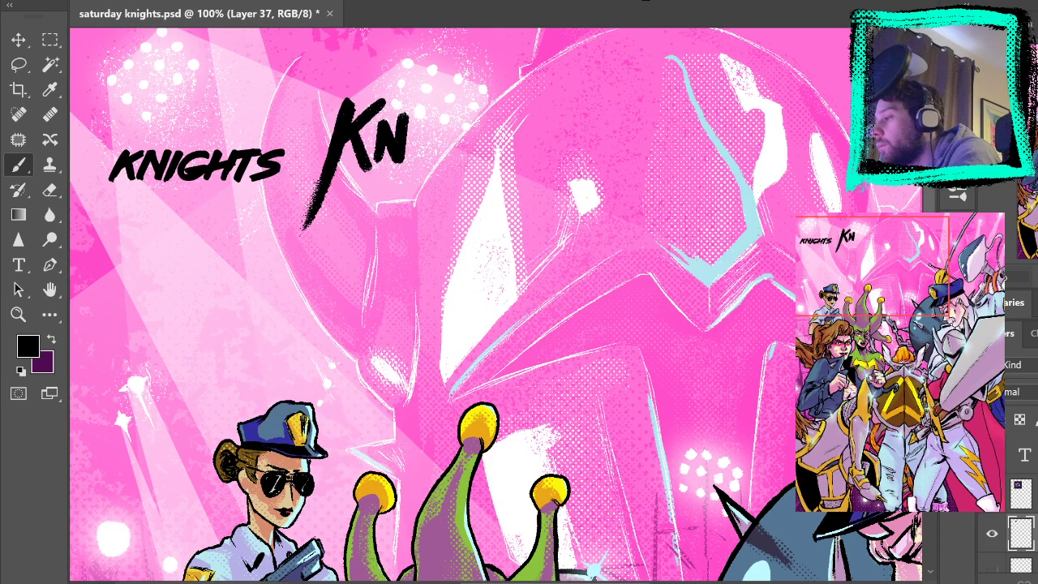
key(ctrl+z)
Paint the K's long diagonal leg and the letters N, I, G, H and T in black, with a tall T stem
drag(347, 133, 386, 199)
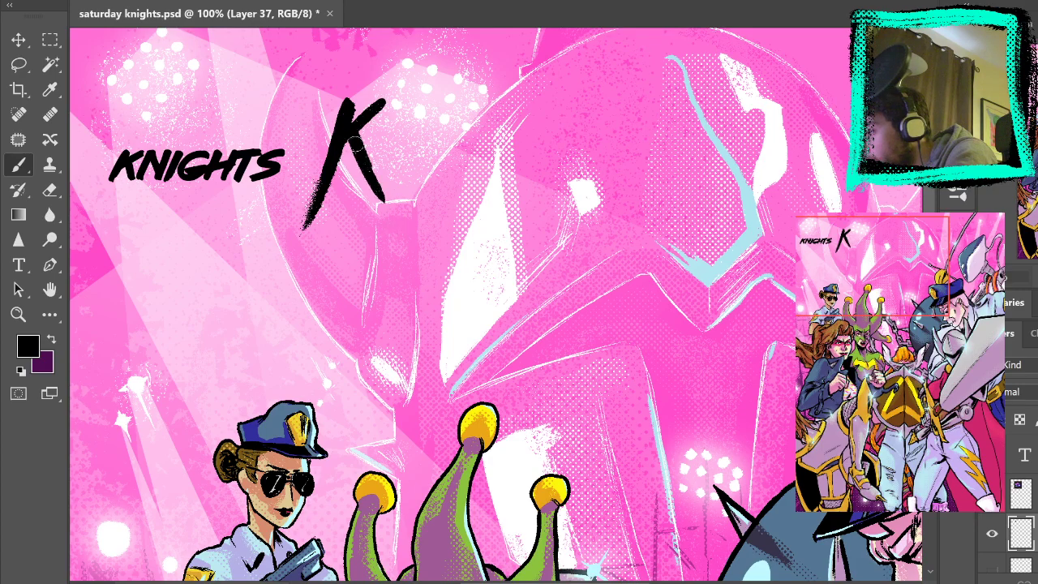
mouse_move(379, 169)
mouse_down()
mouse_move(380, 112)
mouse_move(407, 170)
mouse_up()
key(ctrl+z)
mouse_move(415, 101)
mouse_down()
mouse_move(417, 176)
mouse_move(422, 136)
mouse_move(450, 162)
mouse_move(463, 96)
mouse_up()
mouse_move(470, 97)
mouse_down()
mouse_move(469, 165)
mouse_move(483, 167)
mouse_up()
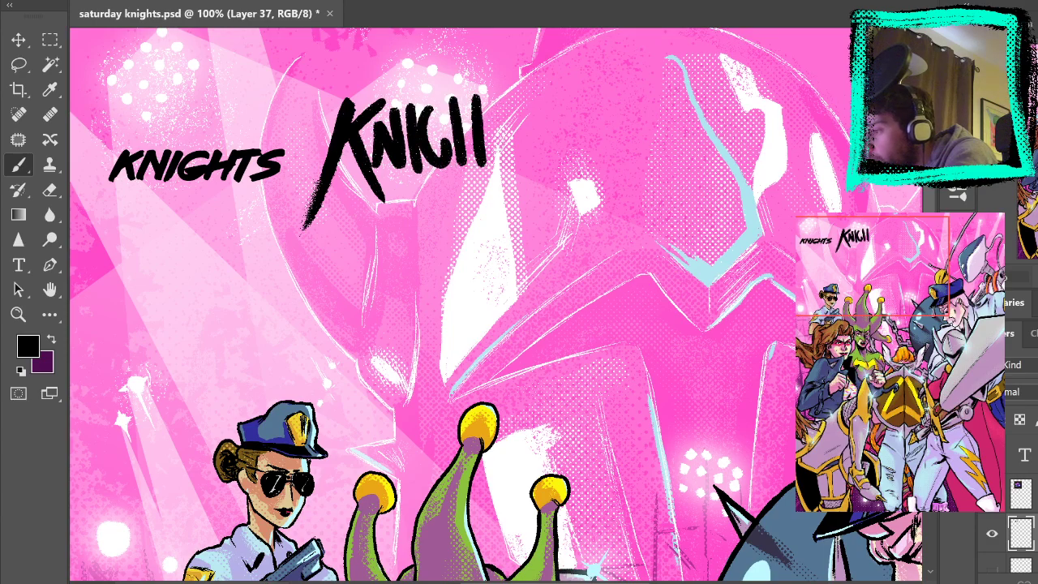
drag(491, 51, 507, 216)
drag(428, 144, 453, 135)
Paint the closing S of the title, undoing and redrawing it until the shape fits beside the T
mouse_move(487, 131)
mouse_down()
mouse_move(519, 122)
mouse_move(535, 166)
mouse_up()
key(ctrl+z)
drag(529, 91, 538, 177)
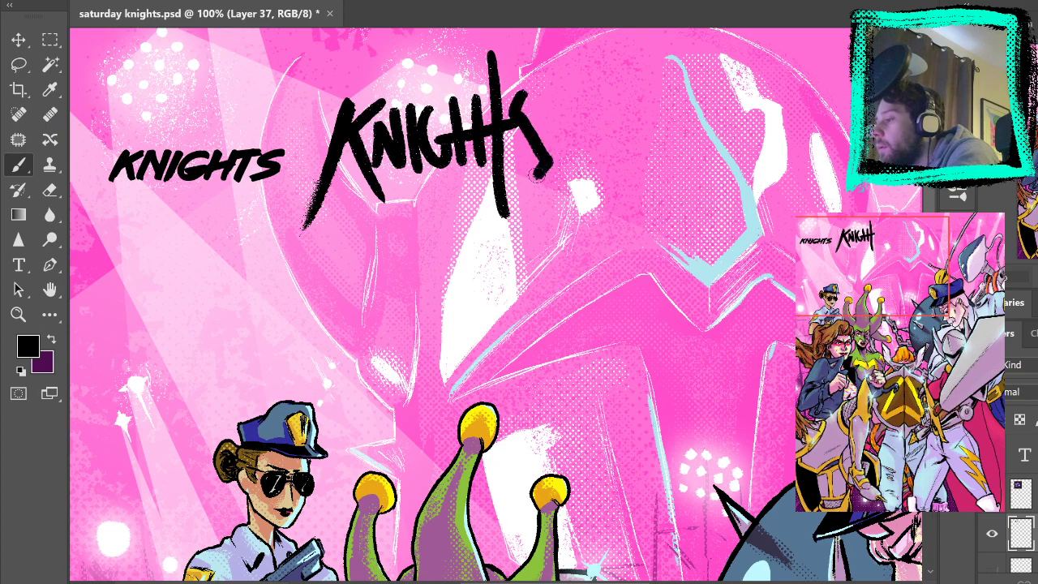
key(ctrl+z)
mouse_move(524, 87)
mouse_down()
mouse_move(545, 143)
mouse_move(537, 177)
mouse_move(547, 148)
mouse_move(537, 172)
mouse_up()
key(ctrl+z)
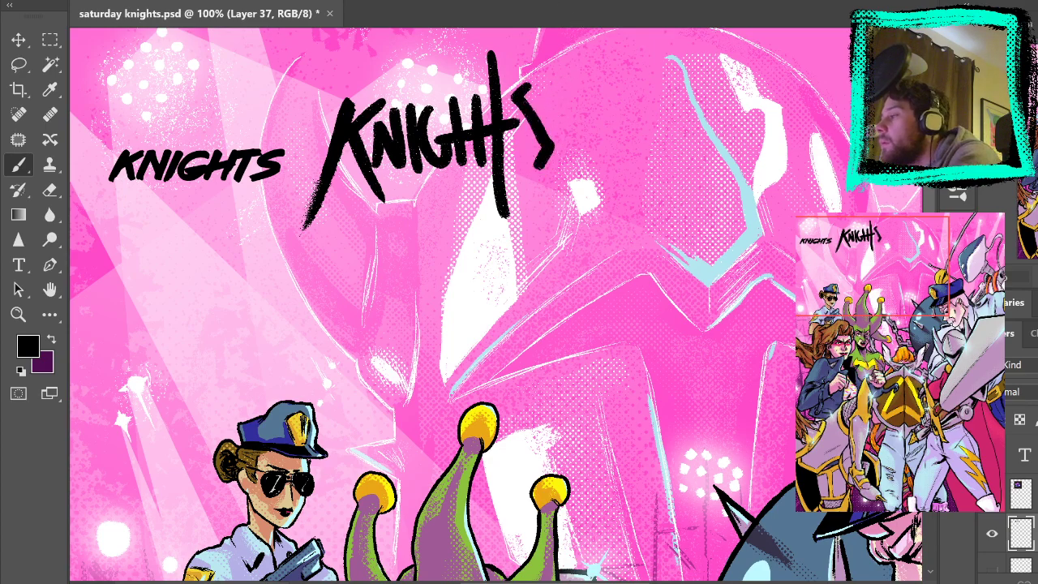
key(ctrl+0)
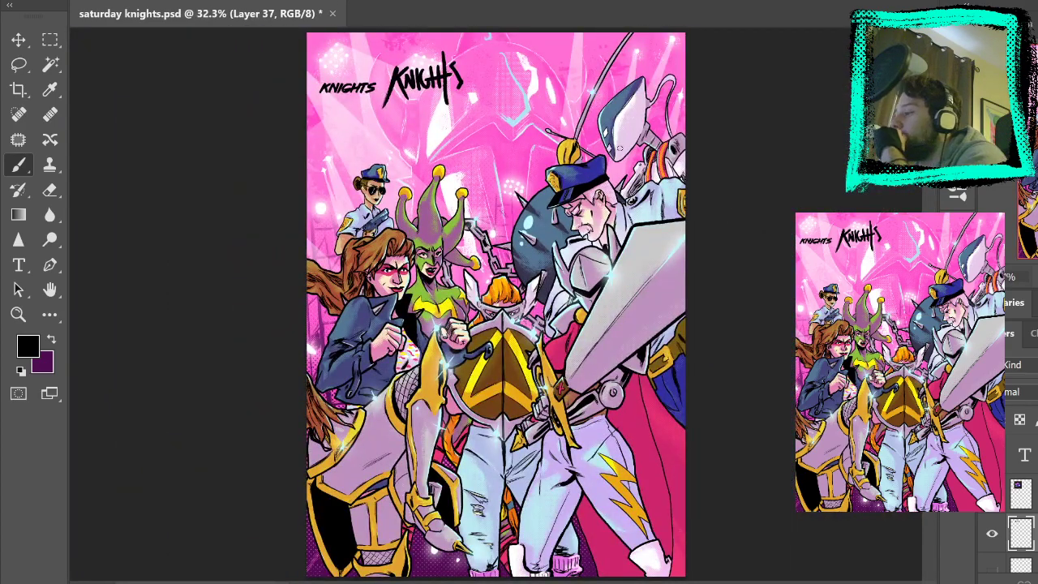
key(ctrl+z)
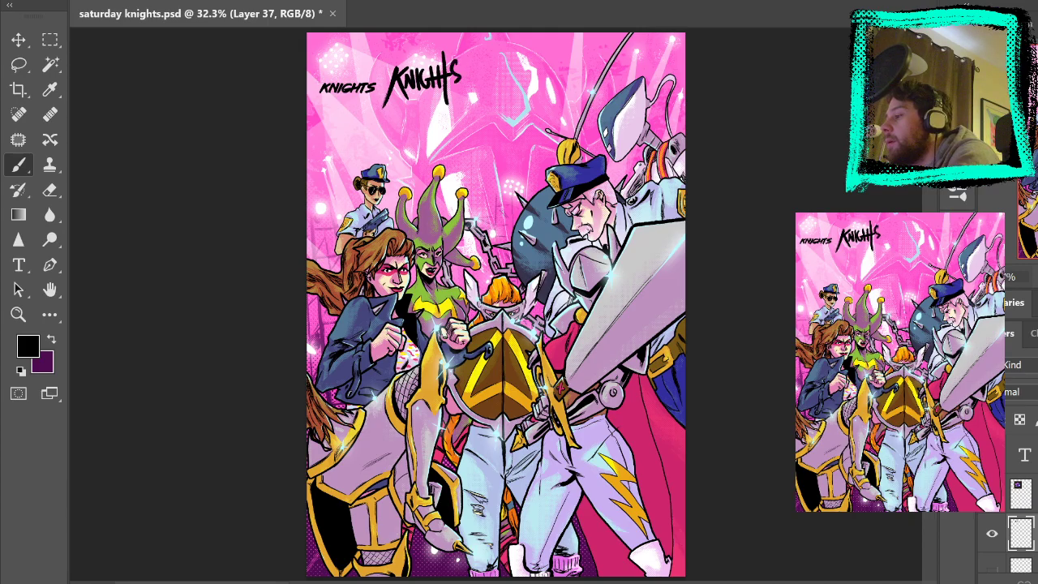
Extend the S's tail into a sharp diagonal point and lengthen the foot of the T's stem
click(18, 315)
click(473, 74)
click(478, 84)
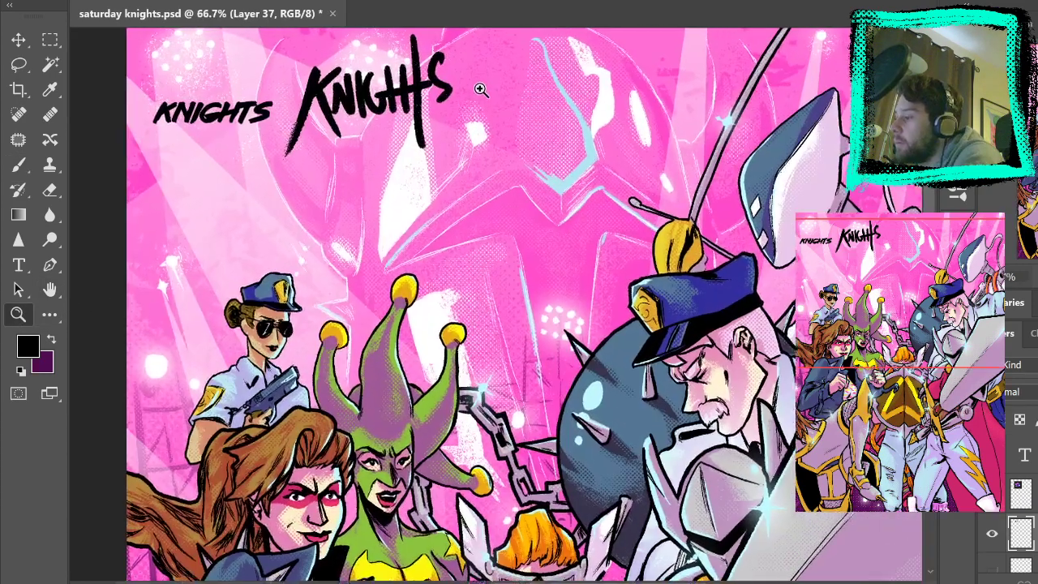
click(474, 91)
click(460, 93)
mouse_move(458, 93)
mouse_down()
mouse_move(547, 220)
mouse_move(633, 221)
mouse_up()
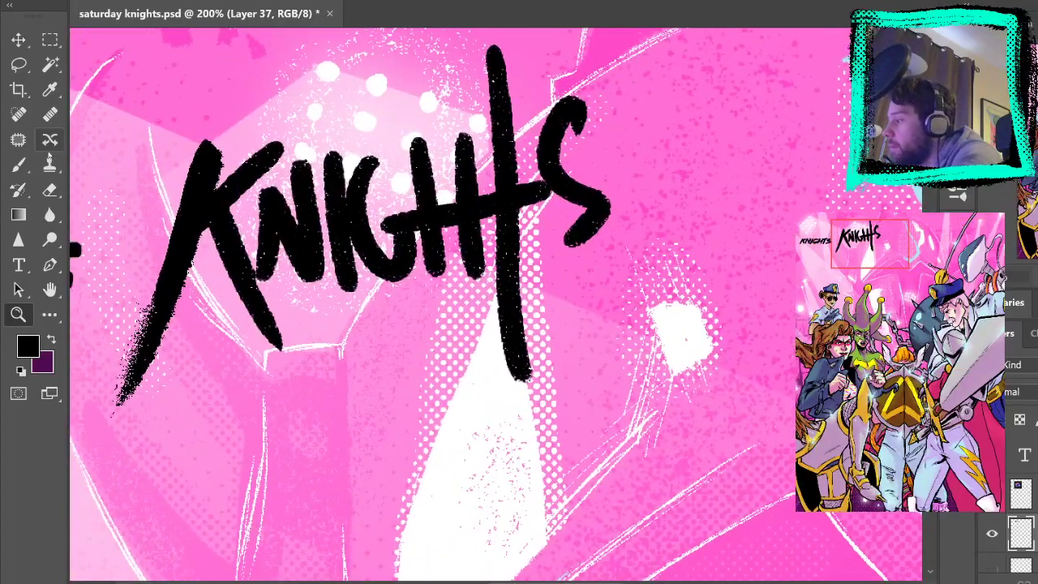
key(b)
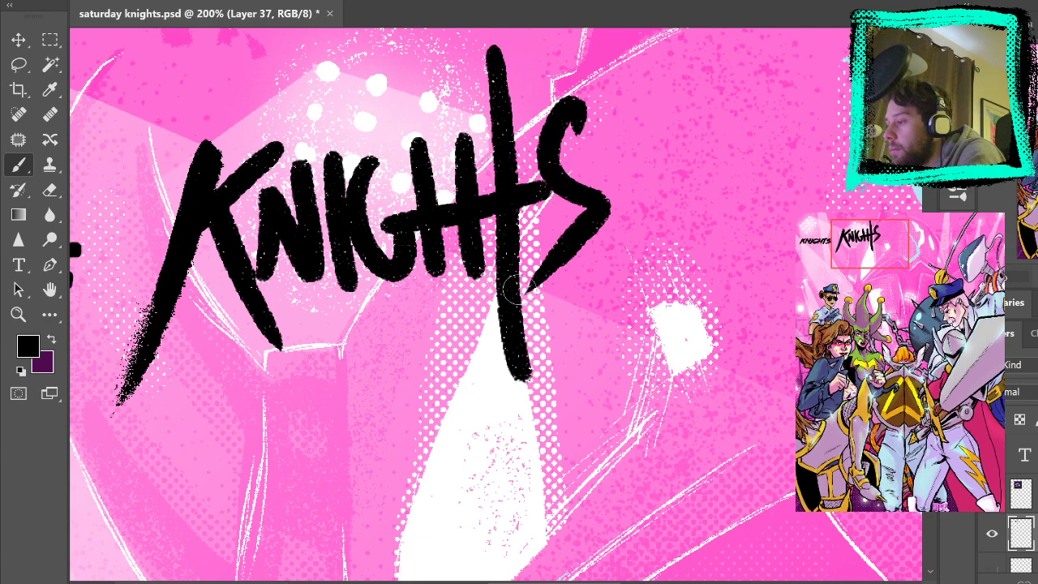
mouse_move(512, 361)
mouse_down()
mouse_move(520, 410)
mouse_move(532, 410)
mouse_up()
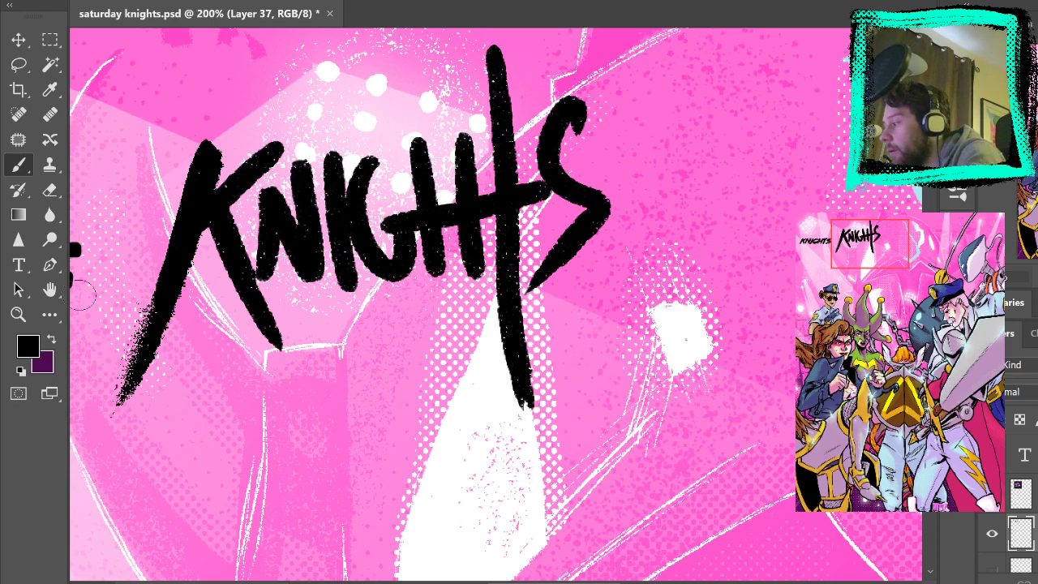
Erase the rough lower end of the K's main stem and repaint it as a narrow tapering stroke
click(50, 189)
mouse_move(124, 362)
mouse_down()
mouse_move(156, 286)
mouse_move(183, 274)
mouse_move(126, 401)
mouse_up()
click(19, 165)
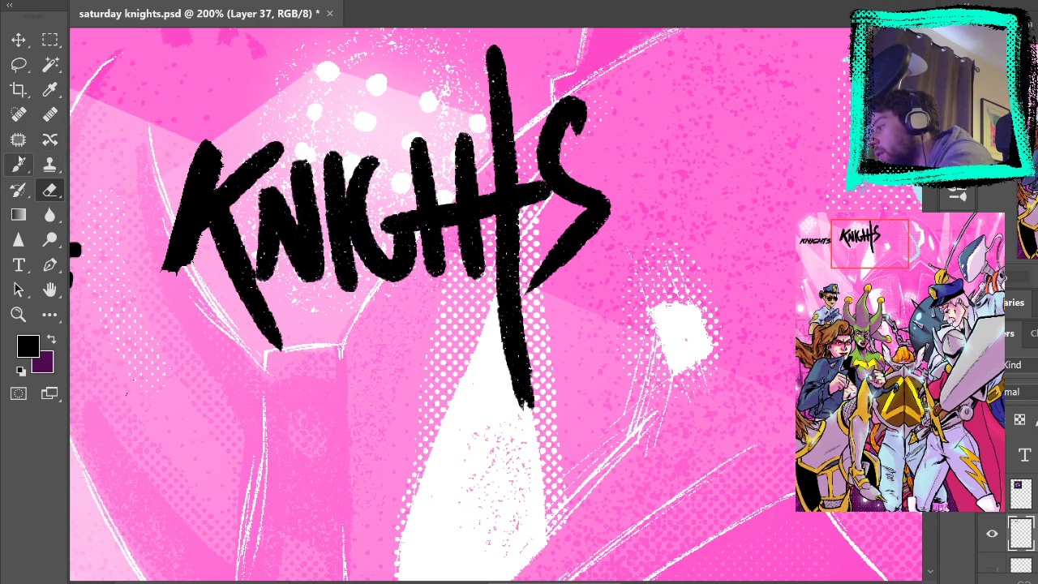
drag(180, 259, 152, 339)
key(ctrl+z)
drag(193, 208, 145, 351)
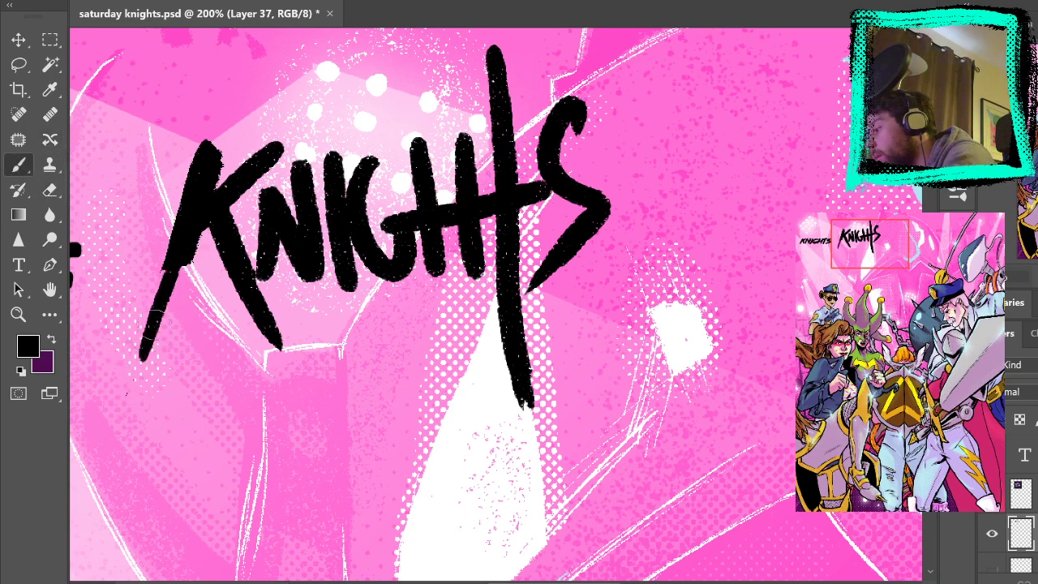
key(ctrl+z)
drag(194, 205, 143, 346)
key(ctrl+z)
drag(193, 207, 143, 348)
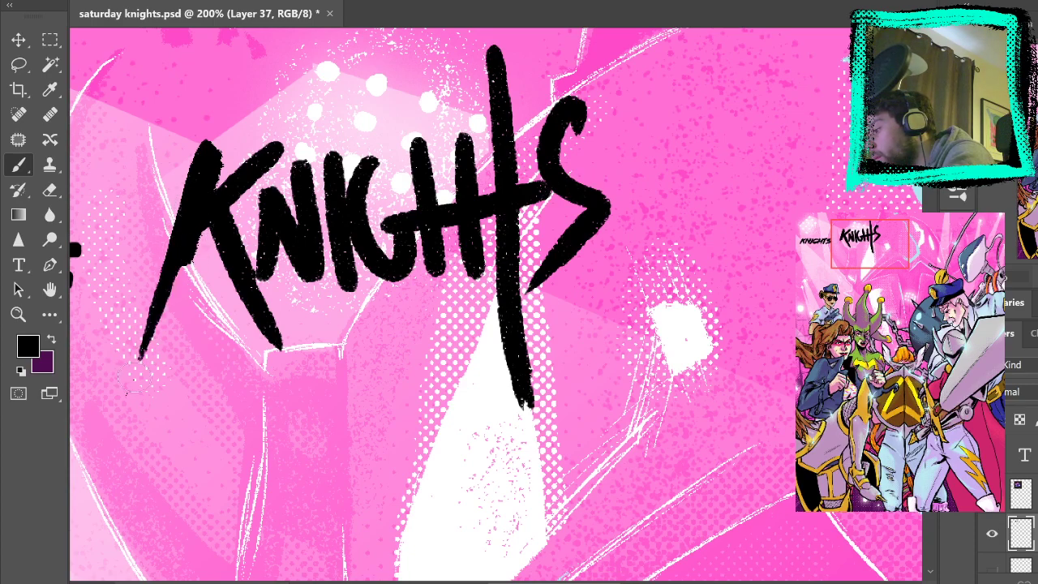
Thicken the K's main stem, trim its edge with the Eraser, and extend its tip to a fine point
drag(203, 213, 155, 345)
drag(191, 235, 130, 411)
key(ctrl+z)
mouse_move(196, 212)
mouse_down()
mouse_move(126, 425)
mouse_move(210, 247)
mouse_move(113, 454)
mouse_move(209, 240)
mouse_up()
click(50, 189)
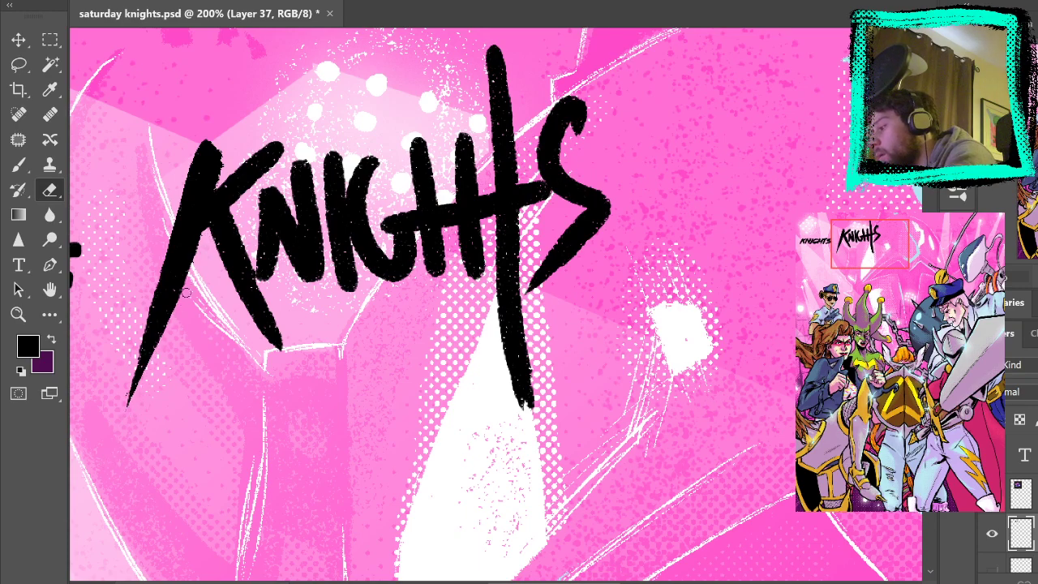
drag(183, 302, 114, 436)
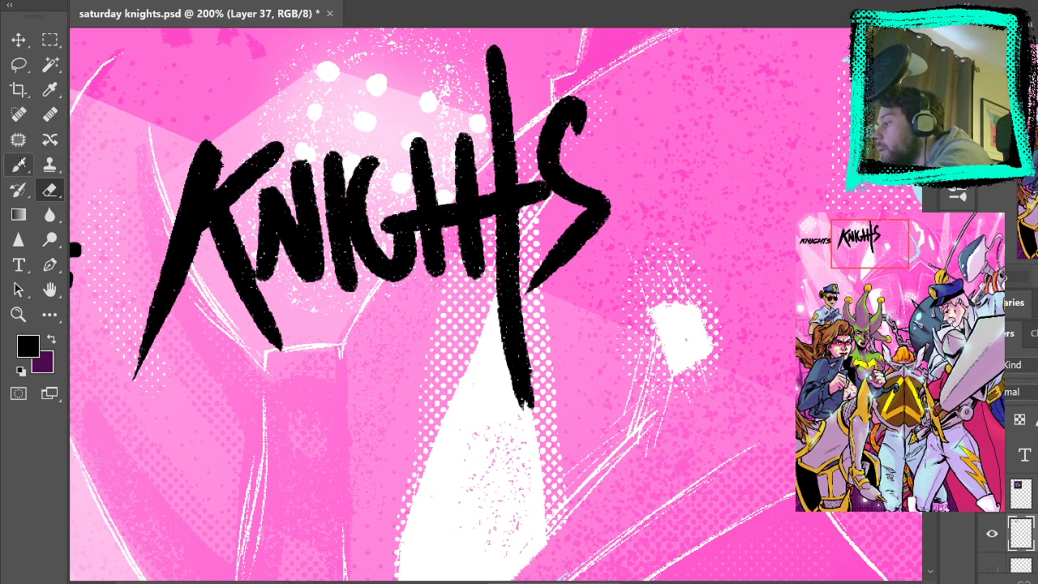
click(19, 164)
drag(153, 329, 114, 430)
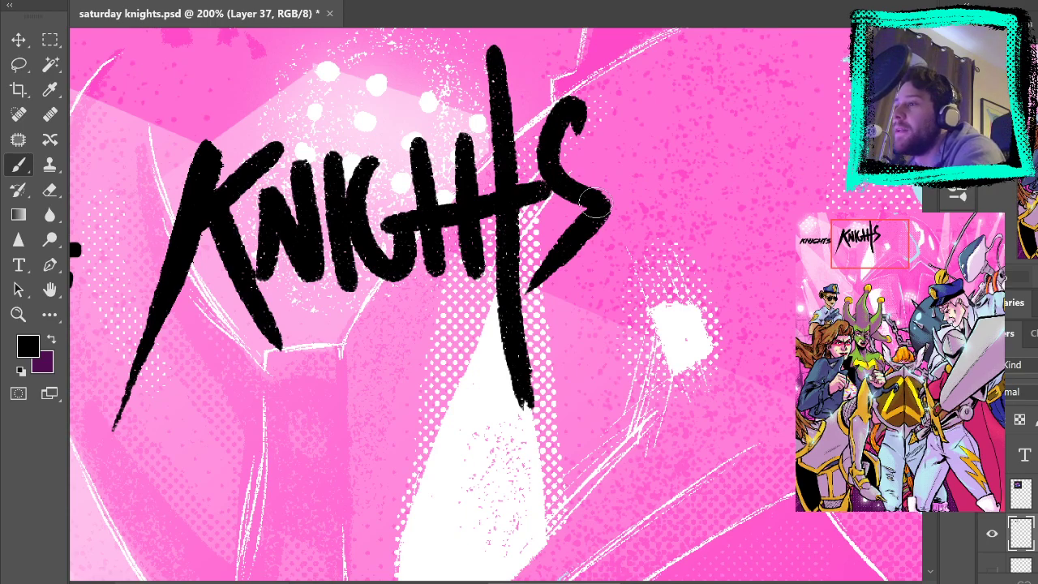
Examine the hand-lettered title against the whole cover and again up close
drag(595, 203, 625, 234)
drag(600, 130, 609, 153)
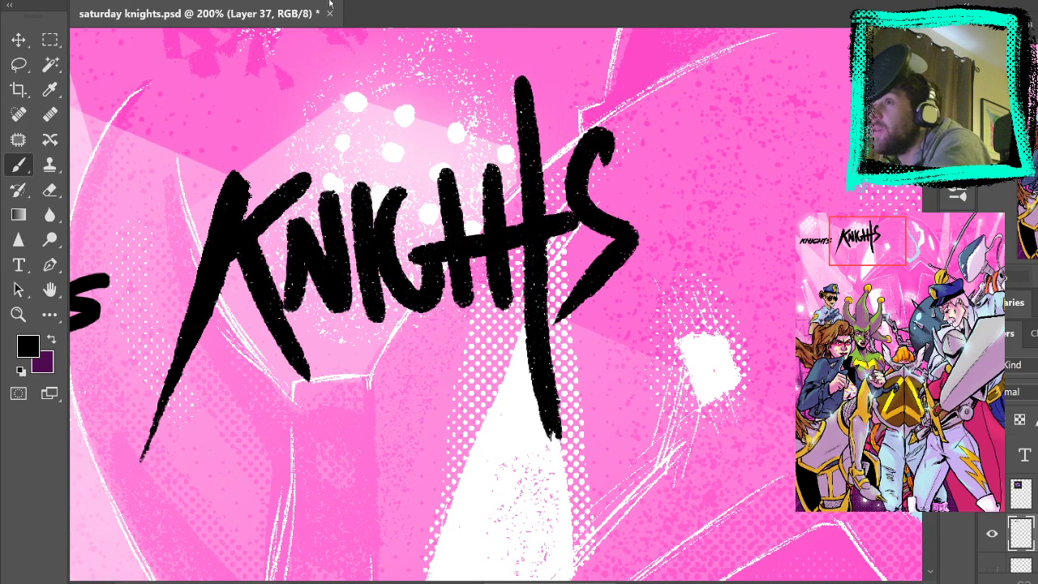
key(ctrl+0)
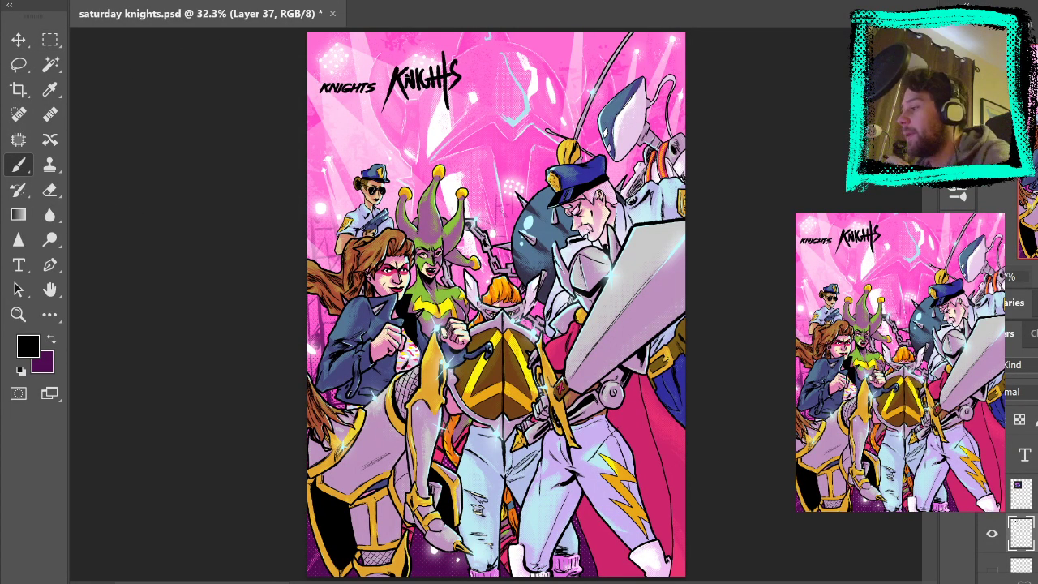
click(18, 314)
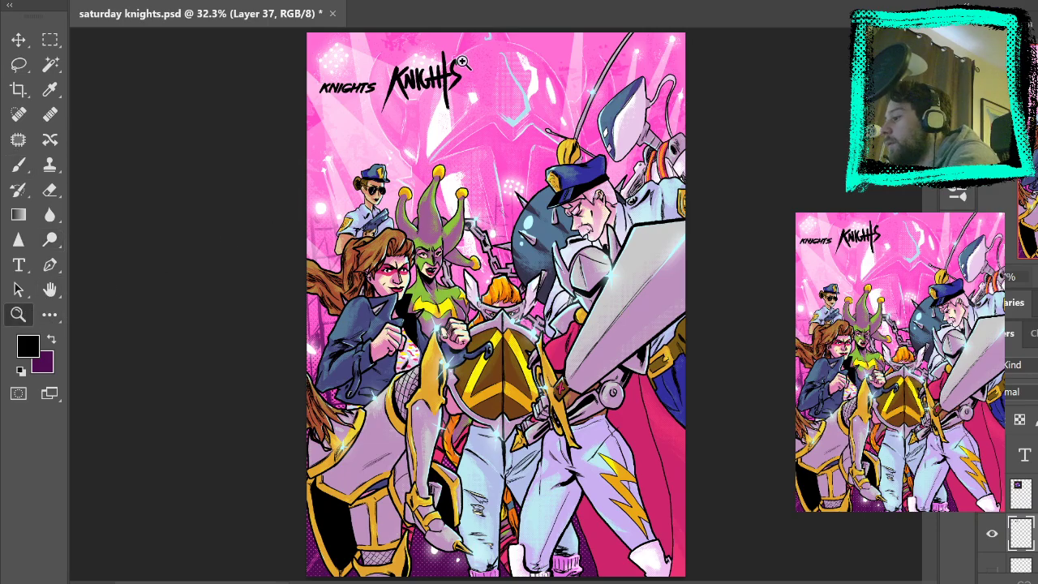
click(444, 70)
click(444, 71)
click(445, 70)
click(445, 70)
click(444, 70)
drag(444, 71, 743, 180)
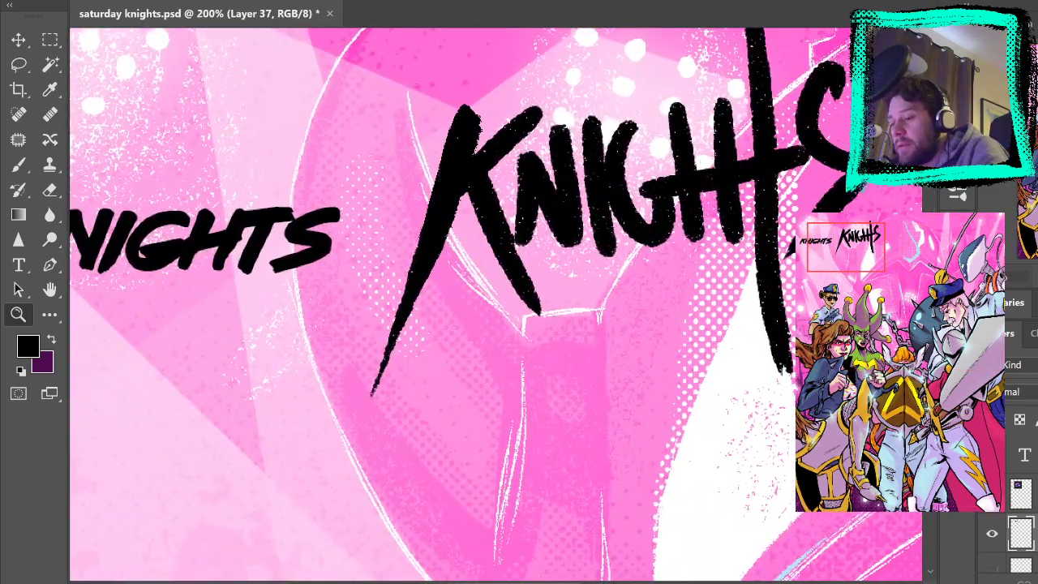
Delete the typed knights text layer and return to the hand-lettered title layer with the Brush tool
click(1025, 455)
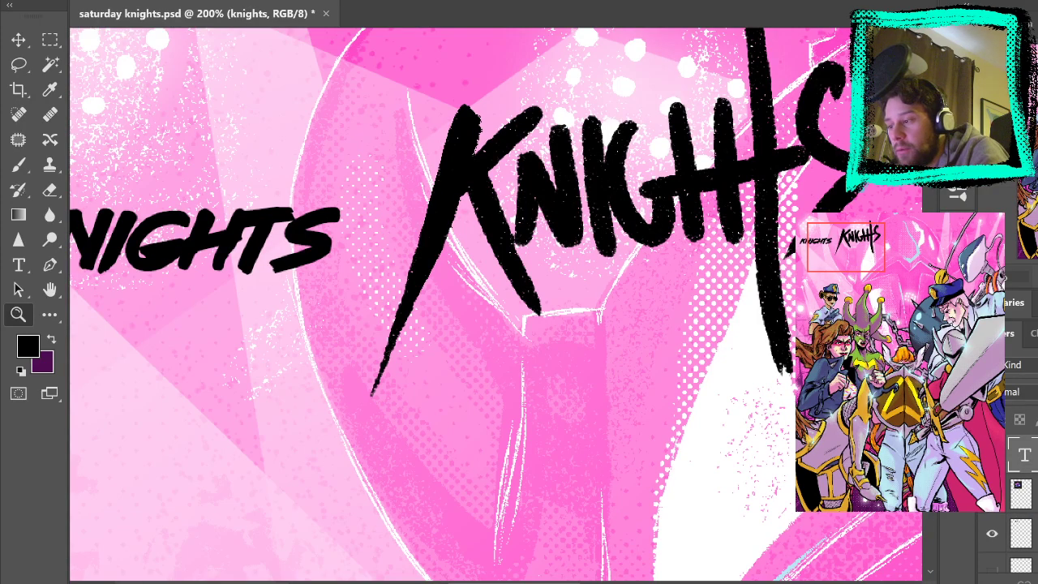
key(Delete)
click(1023, 493)
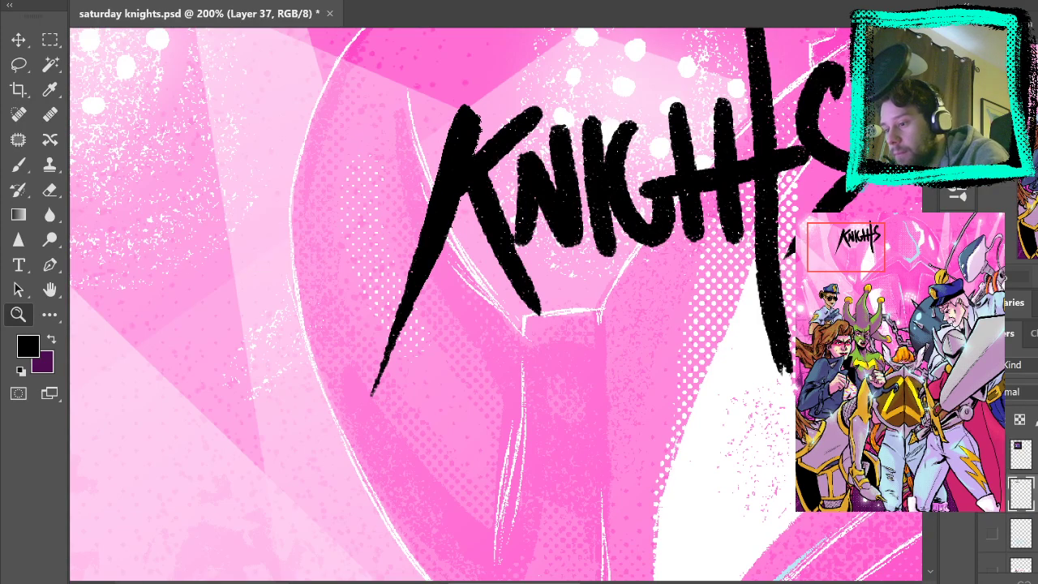
drag(652, 359, 522, 381)
key(b)
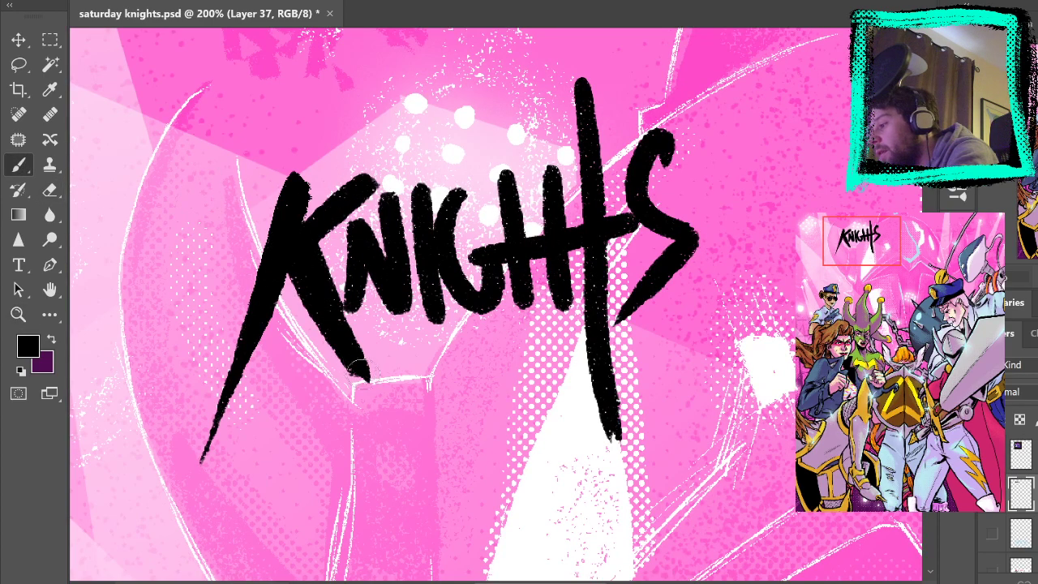
Try to repaint the K's main stem as one taller and longer diagonal stroke
drag(312, 155, 191, 483)
key(ctrl+z)
key(ctrl+shift+z)
key(ctrl+z)
drag(312, 154, 185, 531)
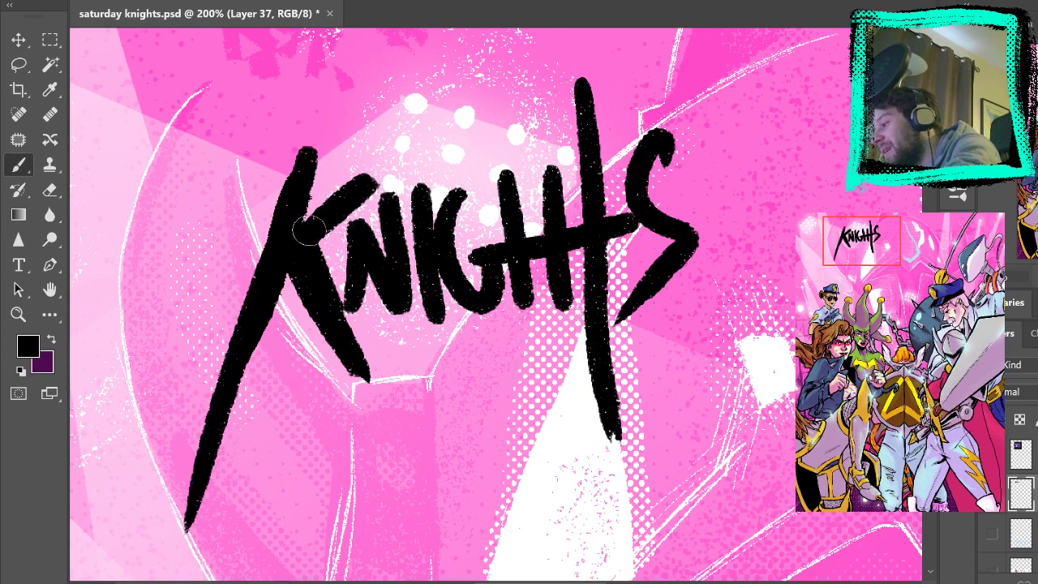
key(ctrl+z)
drag(313, 162, 179, 510)
key(ctrl+z)
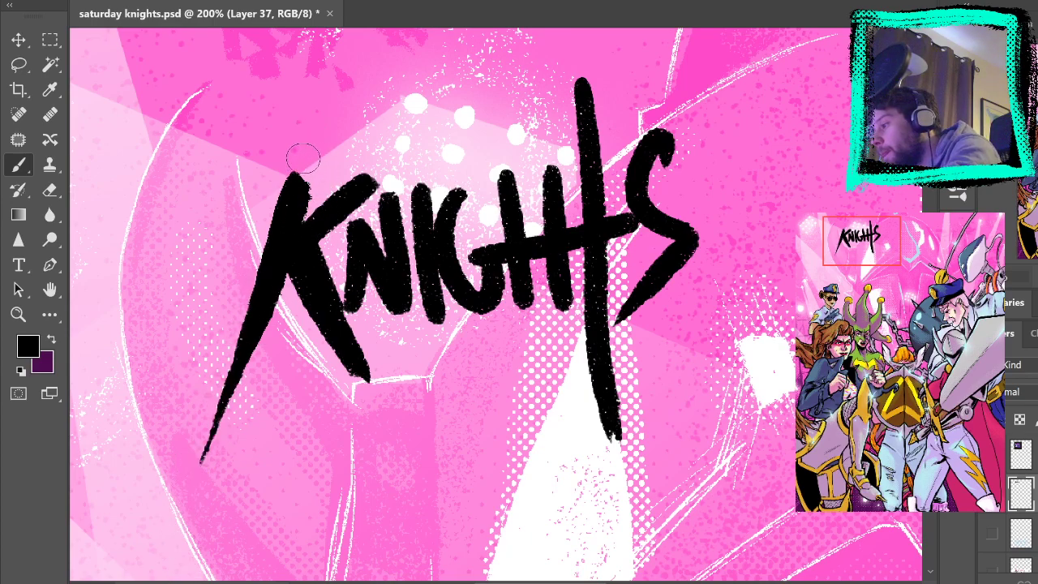
Repaint the K's main stem taller and longer, and erase along its lower part to form a tapered point
drag(305, 158, 191, 516)
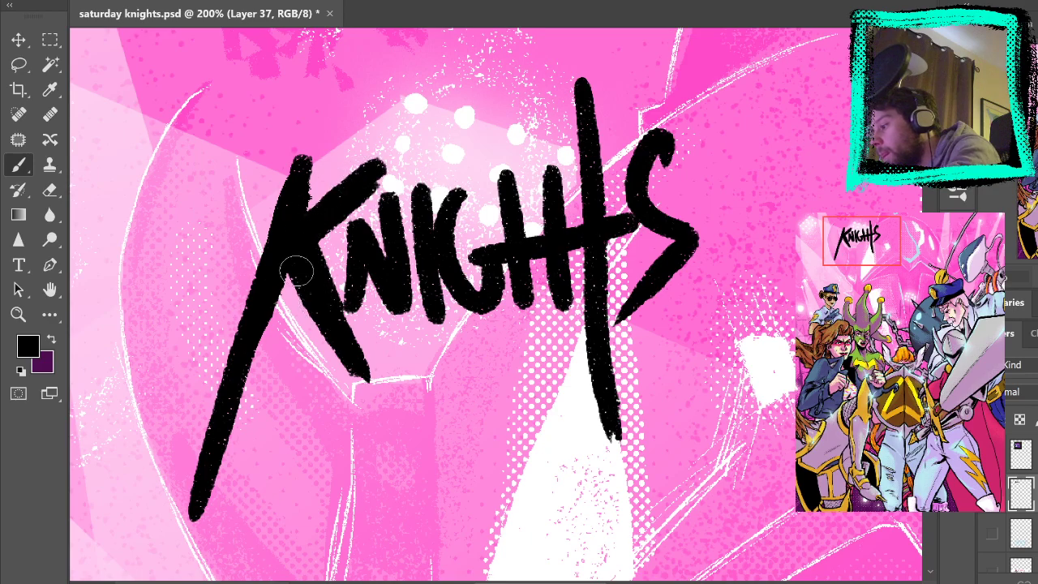
drag(264, 328, 184, 570)
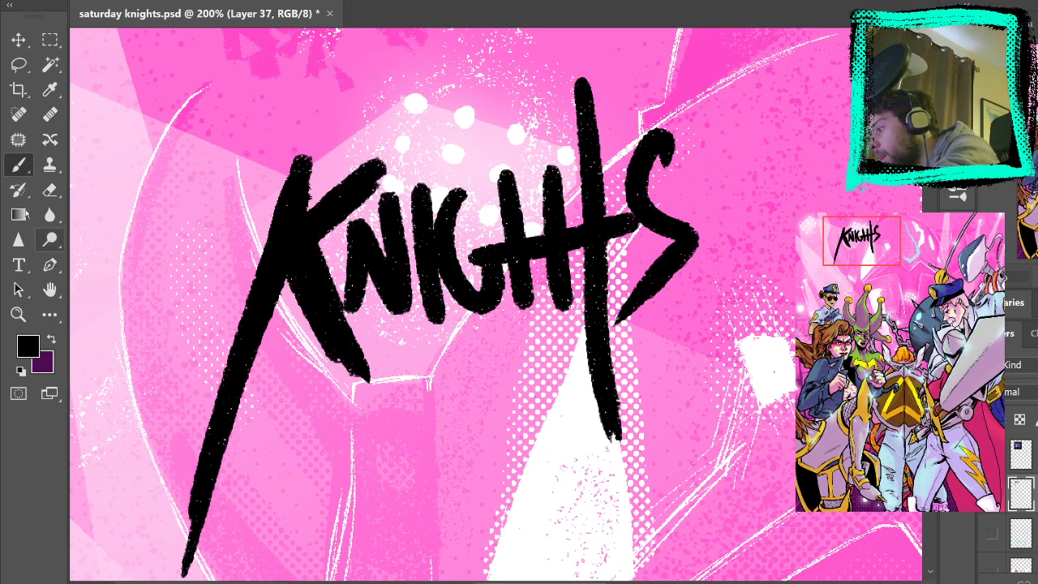
key(e)
mouse_move(248, 468)
mouse_down()
mouse_move(275, 354)
mouse_move(213, 462)
mouse_up()
drag(268, 279, 213, 461)
drag(287, 242, 192, 470)
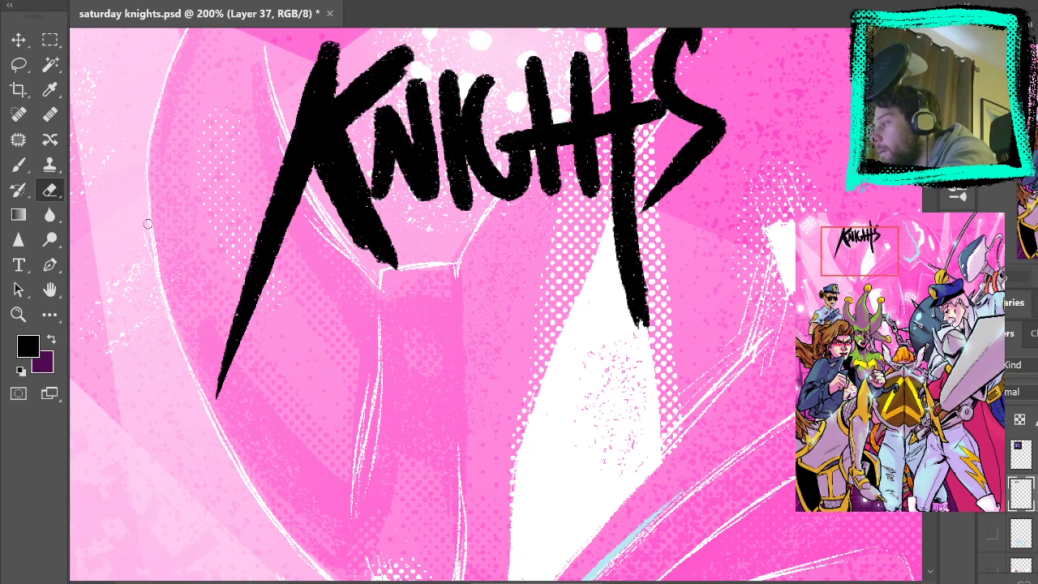
Slim the K's diagonal leg with the Eraser, repaint its edge, and clean up the leftover stray marks
key(b)
drag(506, 324, 476, 387)
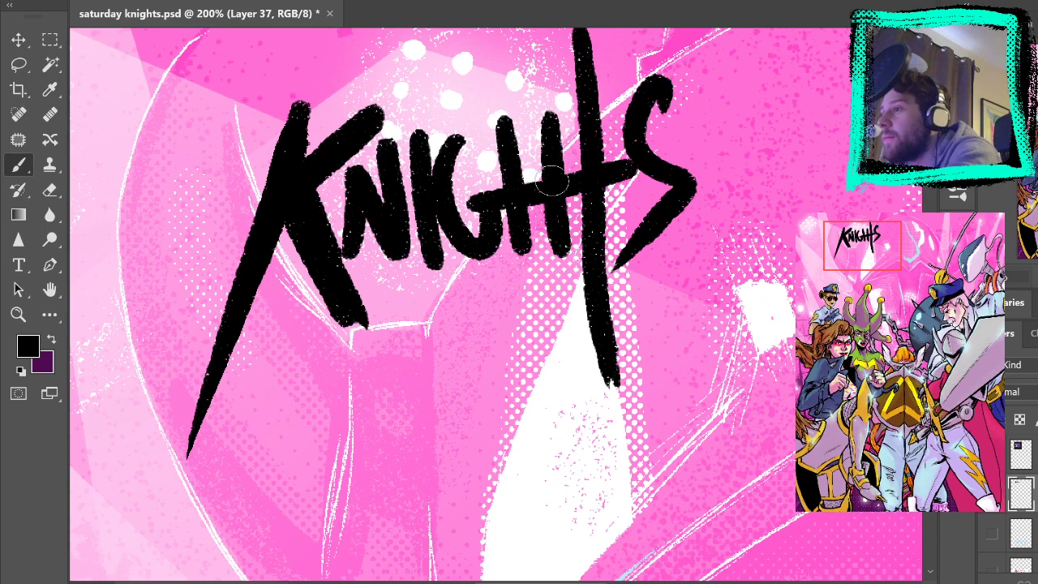
key(e)
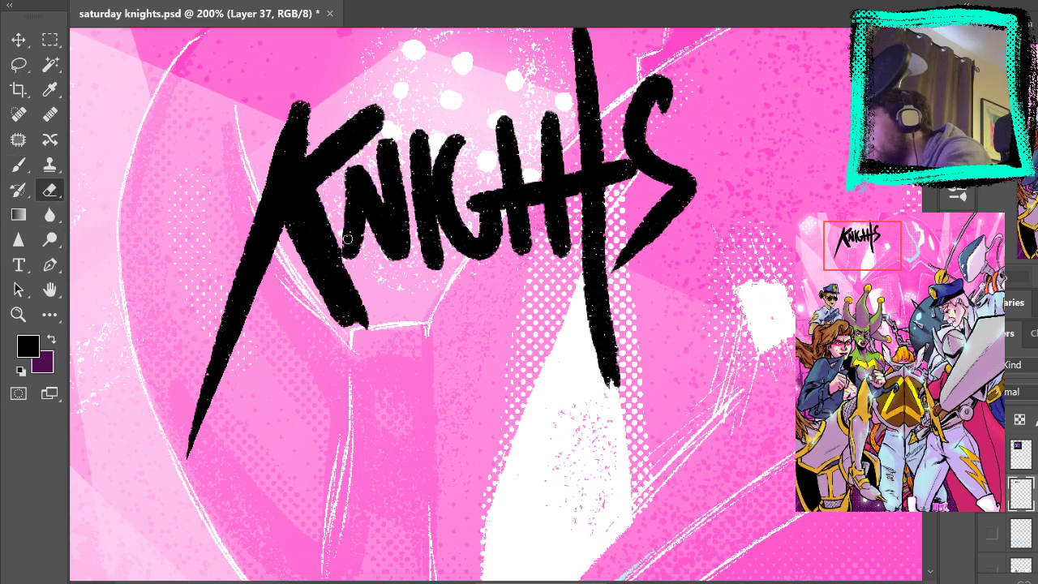
drag(314, 195, 364, 326)
click(19, 165)
drag(297, 199, 342, 304)
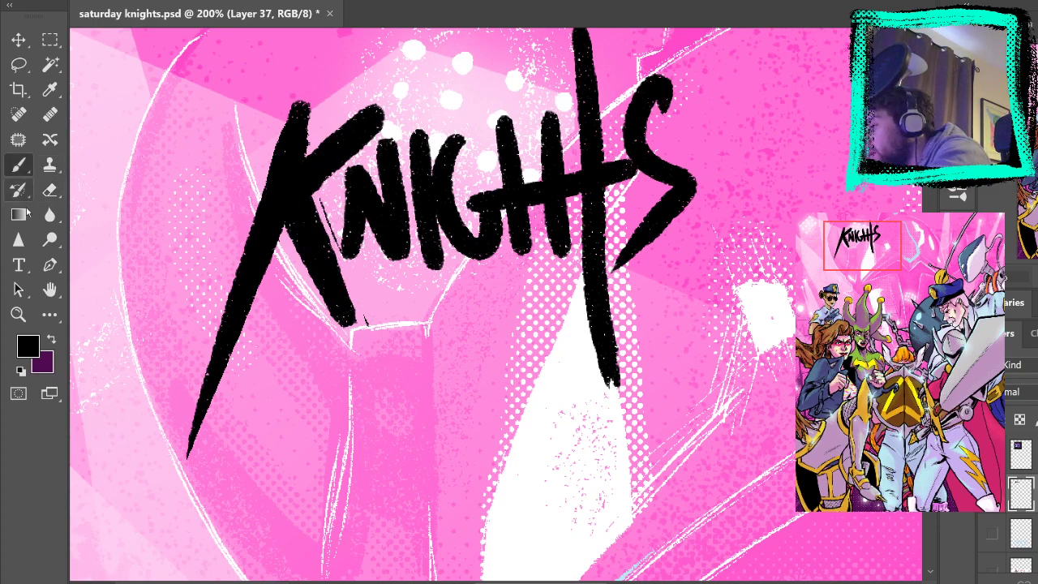
click(50, 191)
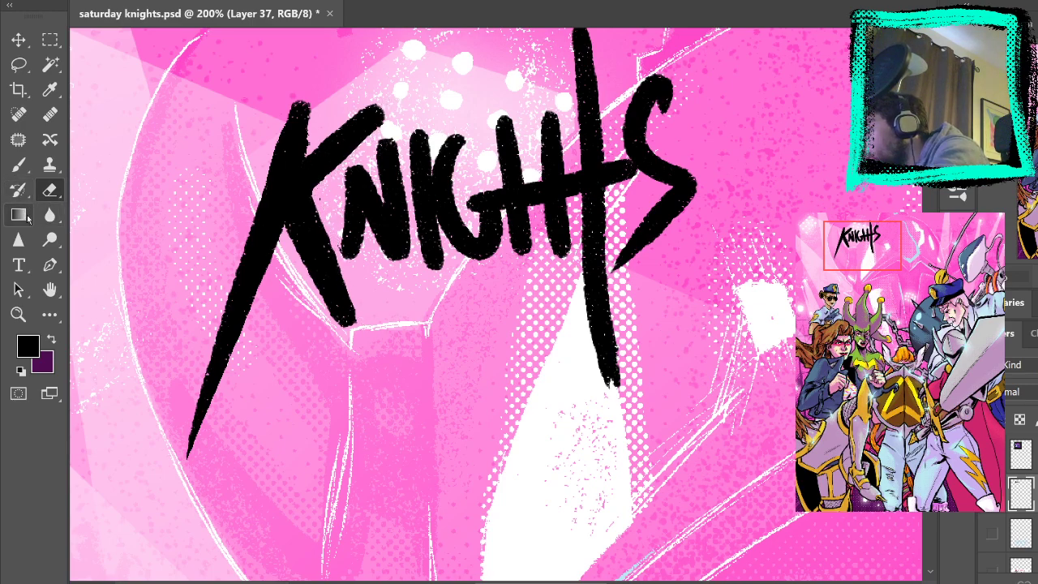
click(19, 164)
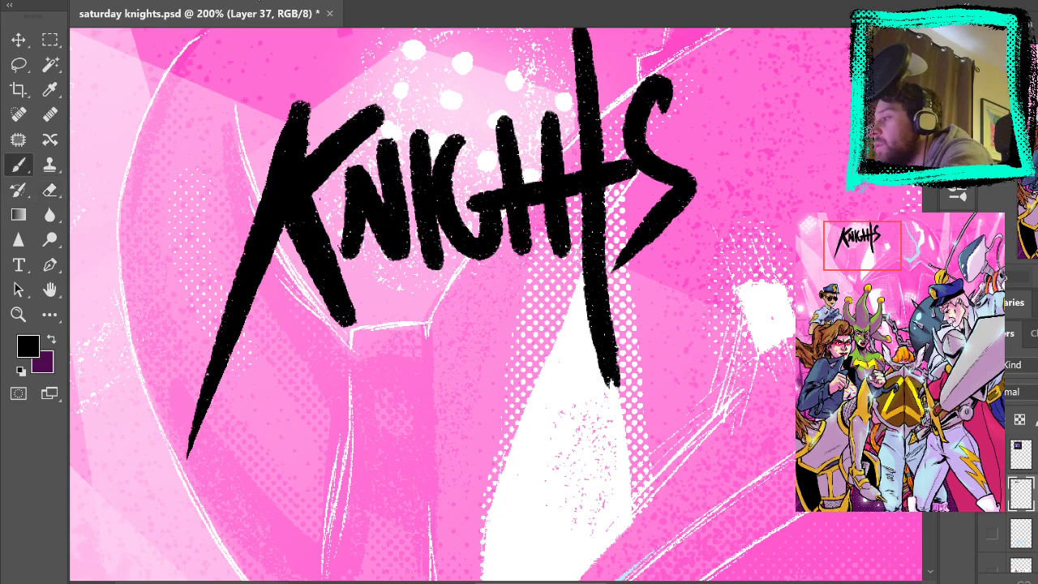
Move the KNIGHTS lettering down toward the middle of the helmet and rotate it slightly clockwise
key(ctrl+0)
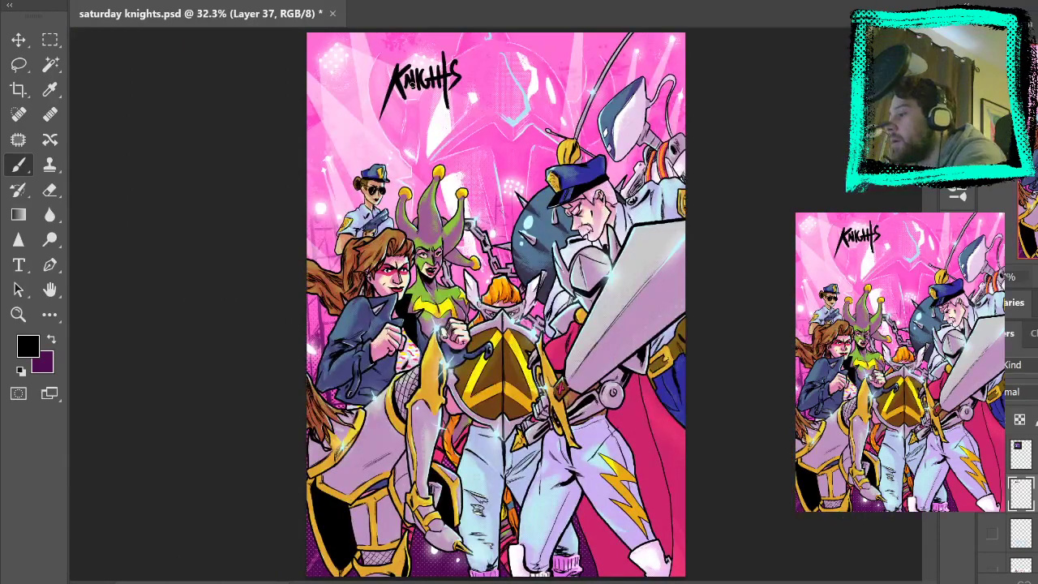
click(49, 40)
drag(448, 82, 481, 118)
click(481, 117)
click(19, 40)
drag(405, 85, 439, 132)
key(ctrl+t)
drag(506, 72, 513, 81)
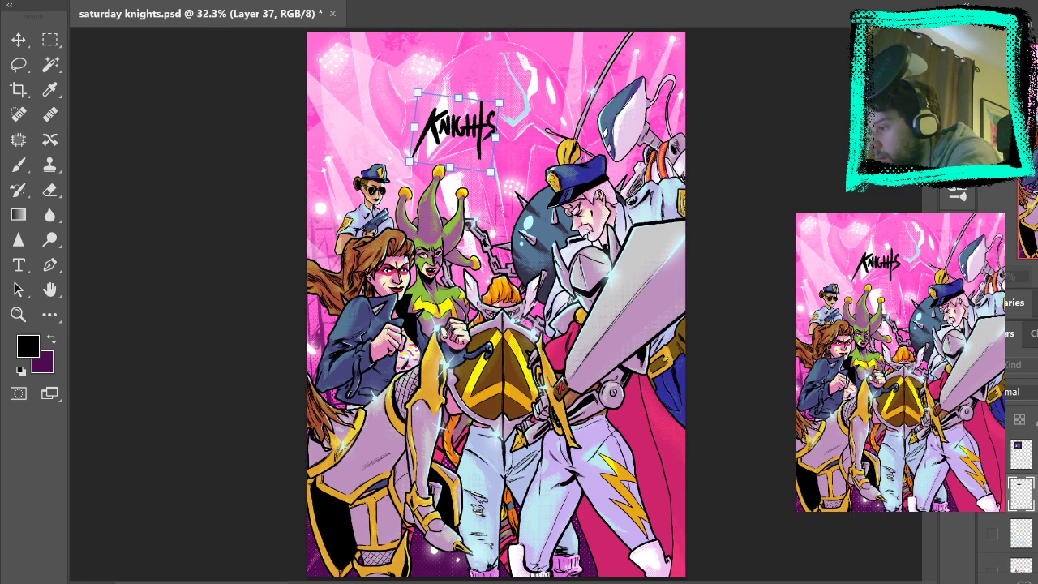
click(19, 39)
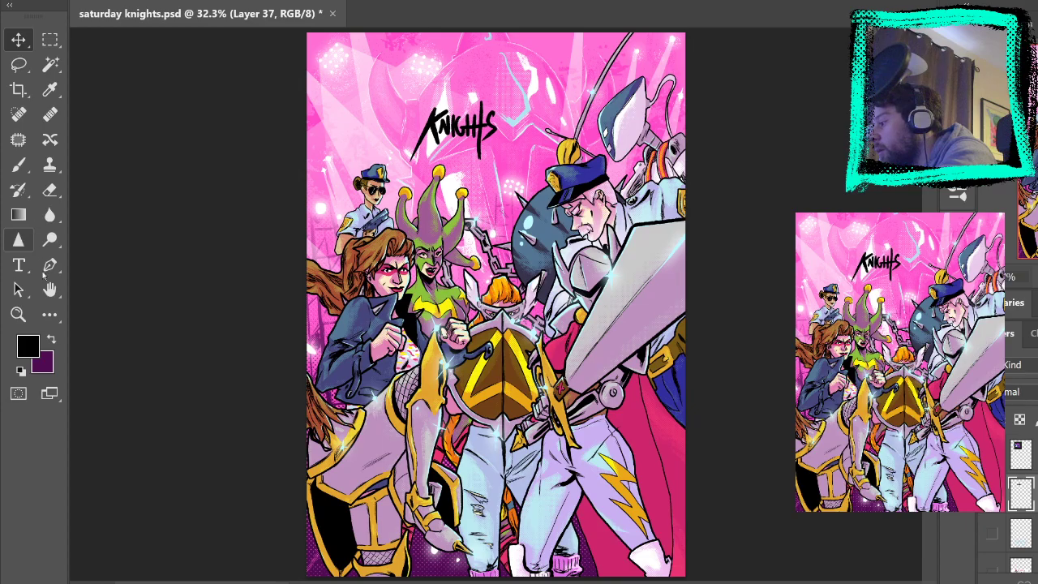
Select the K and N with the Lasso and shift them slightly left, widening the gap before the I
click(18, 318)
click(509, 84)
click(495, 102)
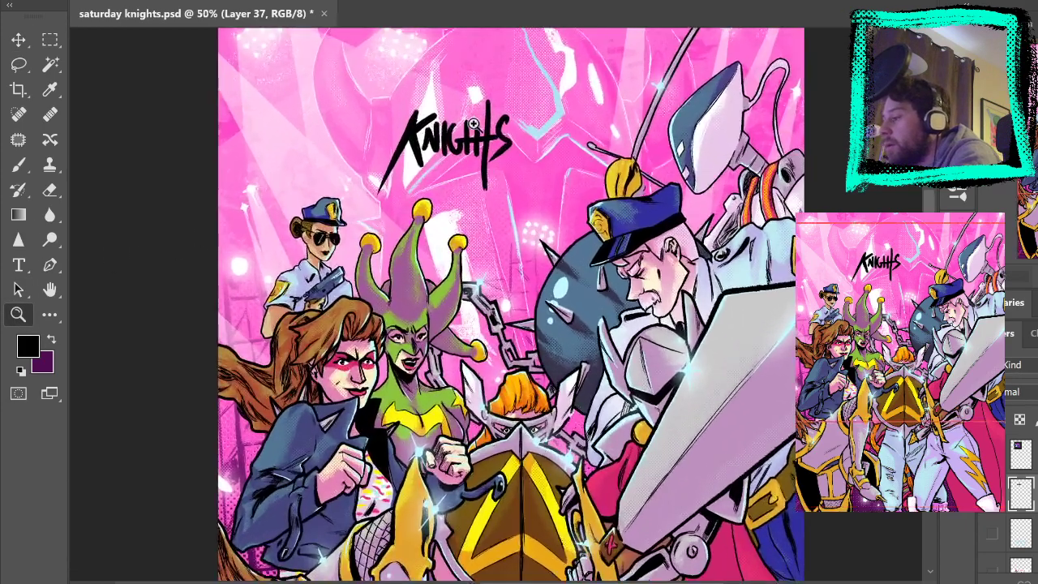
click(480, 122)
click(480, 121)
click(474, 131)
click(494, 138)
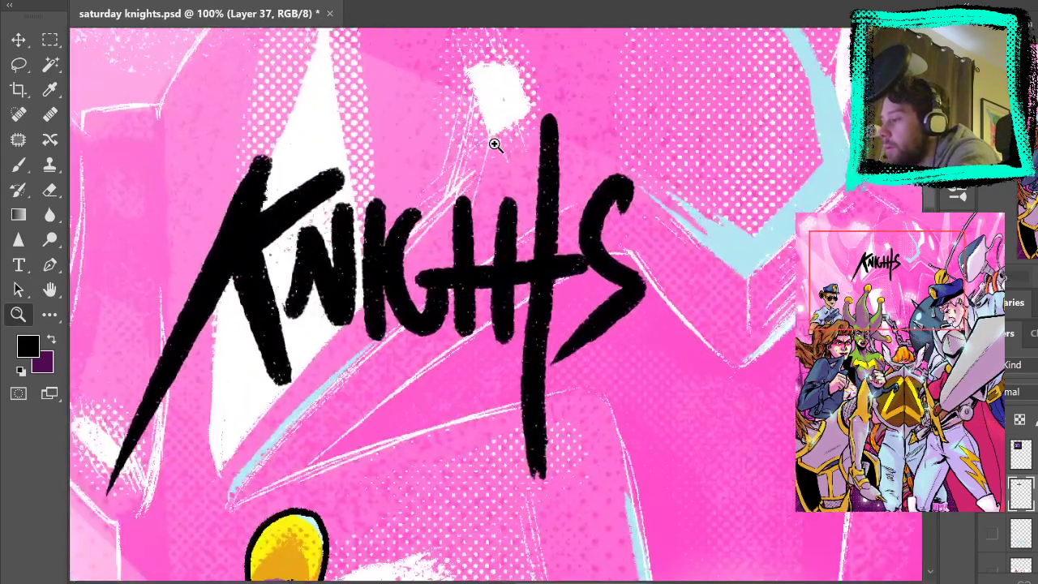
drag(554, 203, 603, 160)
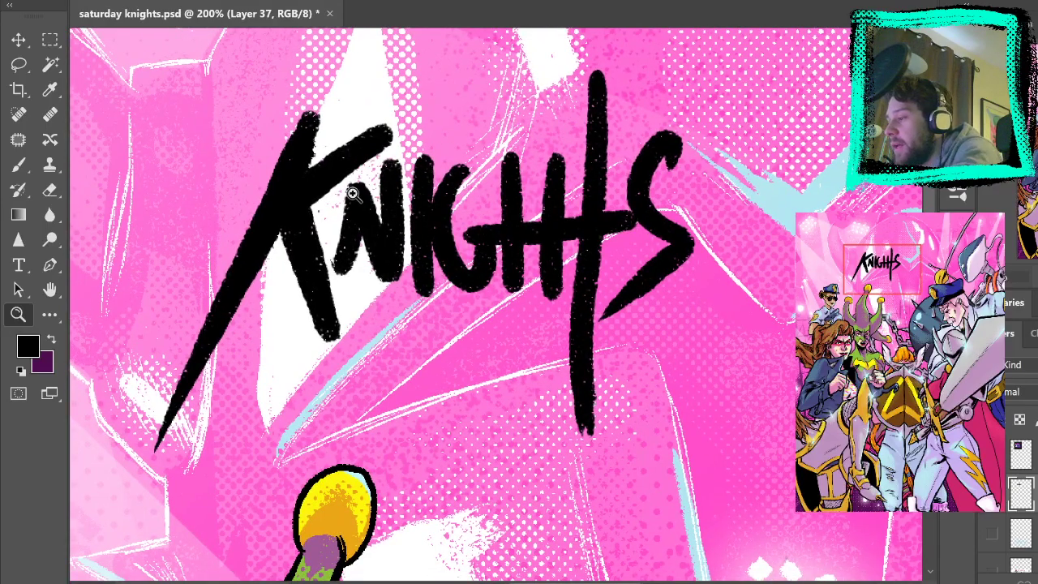
click(20, 65)
mouse_move(405, 113)
mouse_down()
mouse_move(411, 177)
mouse_move(354, 409)
mouse_move(202, 173)
mouse_move(406, 110)
mouse_up()
click(19, 40)
drag(304, 238, 65, 314)
key(ctrl+z)
drag(561, 201, 343, 194)
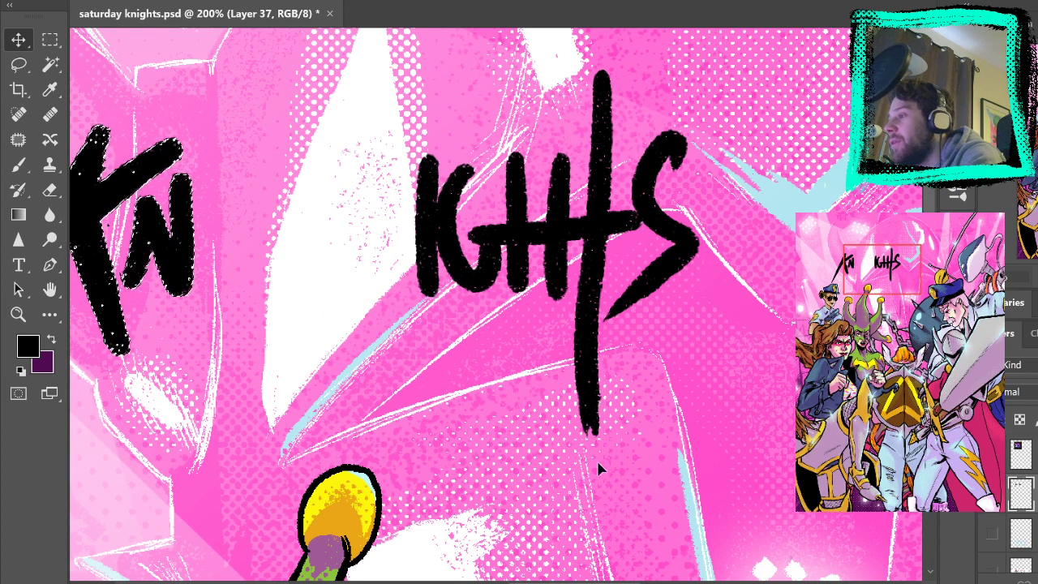
drag(164, 263, 361, 254)
click(18, 64)
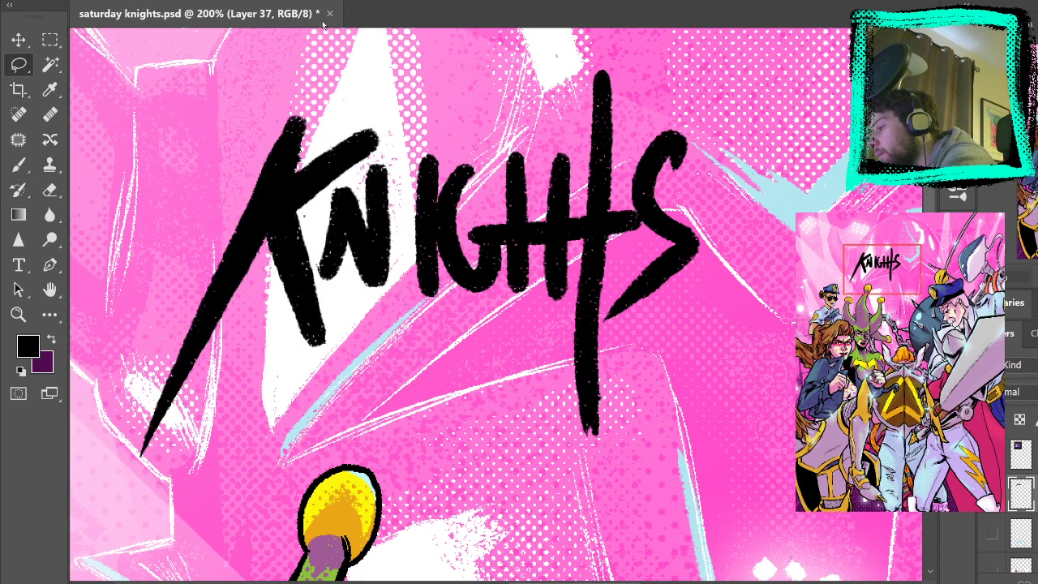
Erase the N and repaint it larger with the Brush, tucked under the K's upper arm and close to the I
click(49, 190)
mouse_move(374, 169)
mouse_down()
mouse_move(371, 184)
mouse_move(345, 193)
mouse_move(320, 272)
mouse_move(328, 201)
mouse_move(345, 243)
mouse_move(357, 202)
mouse_move(388, 172)
mouse_move(388, 284)
mouse_move(390, 212)
mouse_up()
key(b)
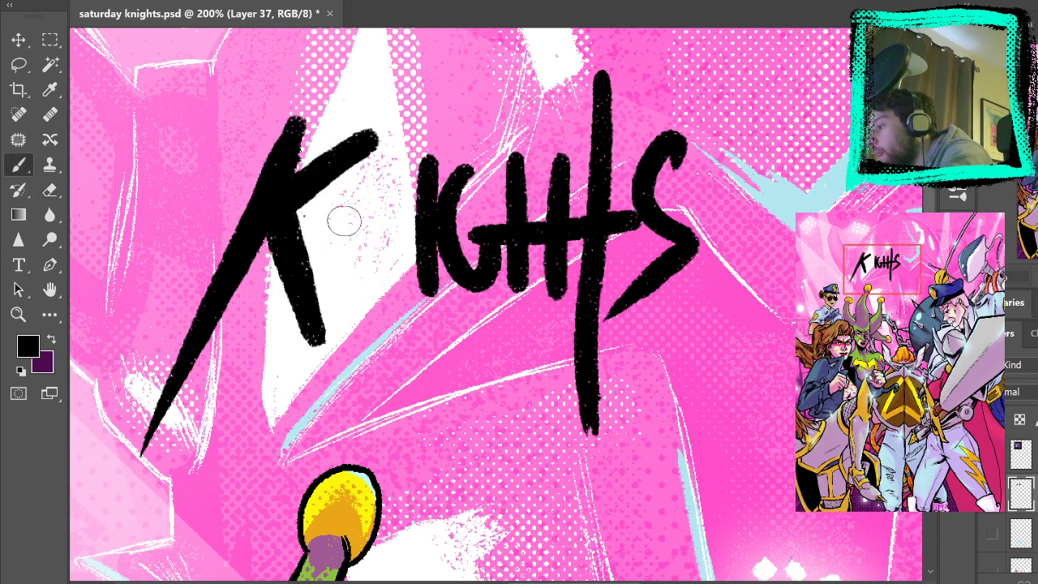
mouse_move(324, 273)
mouse_down()
mouse_move(336, 188)
mouse_move(385, 245)
mouse_move(397, 144)
mouse_up()
key(ctrl+z)
mouse_move(315, 276)
mouse_down()
mouse_move(356, 236)
mouse_move(401, 142)
mouse_up()
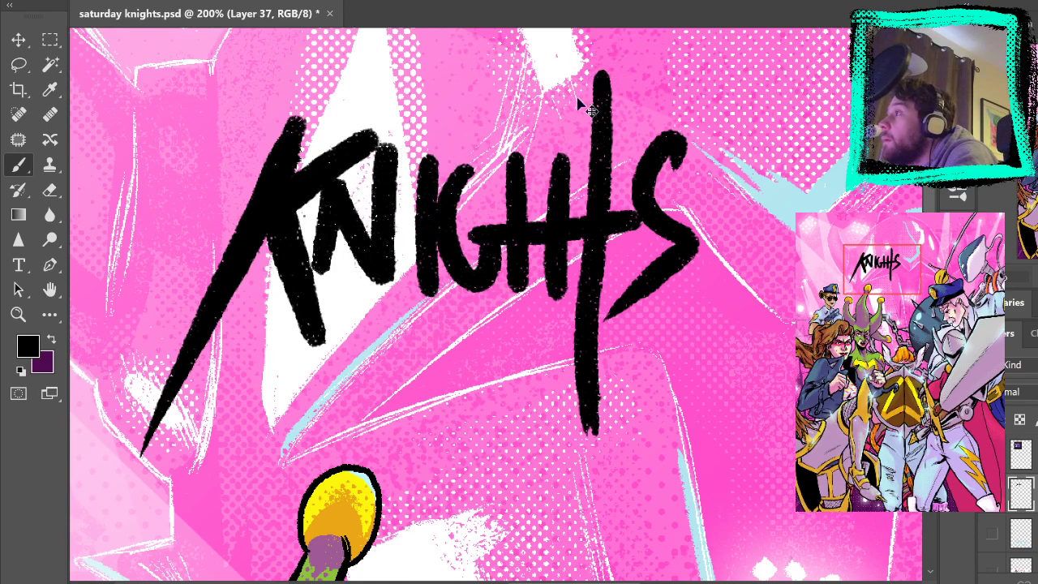
key(ctrl+z)
mouse_move(329, 293)
mouse_down()
mouse_move(334, 224)
mouse_move(380, 276)
mouse_move(401, 146)
mouse_up()
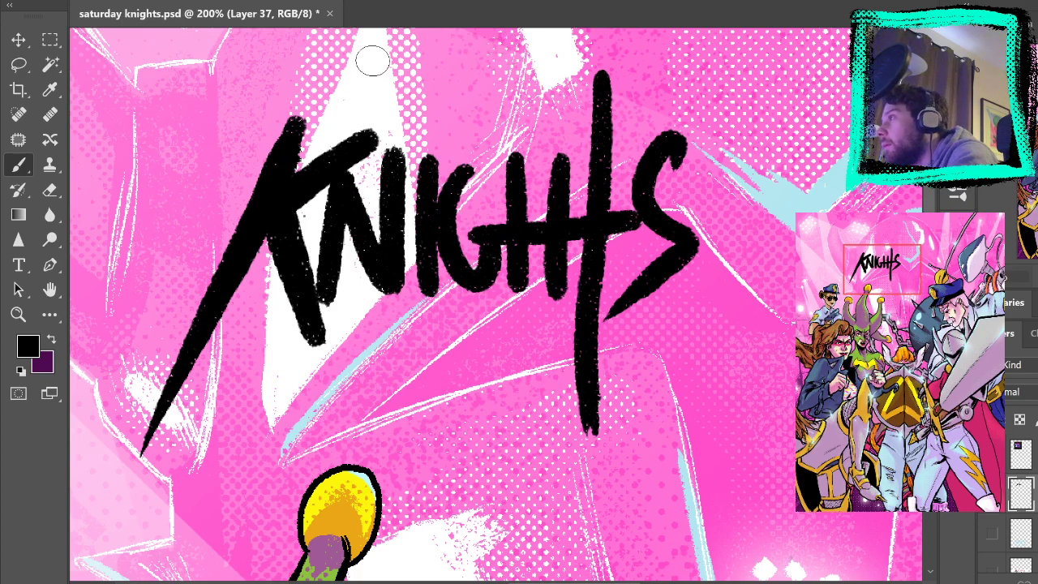
Lengthen the K's upper arm to a thin tip with the Brush and extend its main stem upward
mouse_move(283, 205)
mouse_down()
mouse_move(396, 124)
mouse_move(433, 84)
mouse_up()
key(ctrl+z)
drag(276, 207, 419, 103)
mouse_move(238, 252)
mouse_down()
mouse_move(327, 88)
mouse_move(314, 85)
mouse_move(250, 274)
mouse_up()
key(ctrl+z)
mouse_move(287, 157)
mouse_down()
mouse_move(331, 82)
mouse_move(232, 255)
mouse_up()
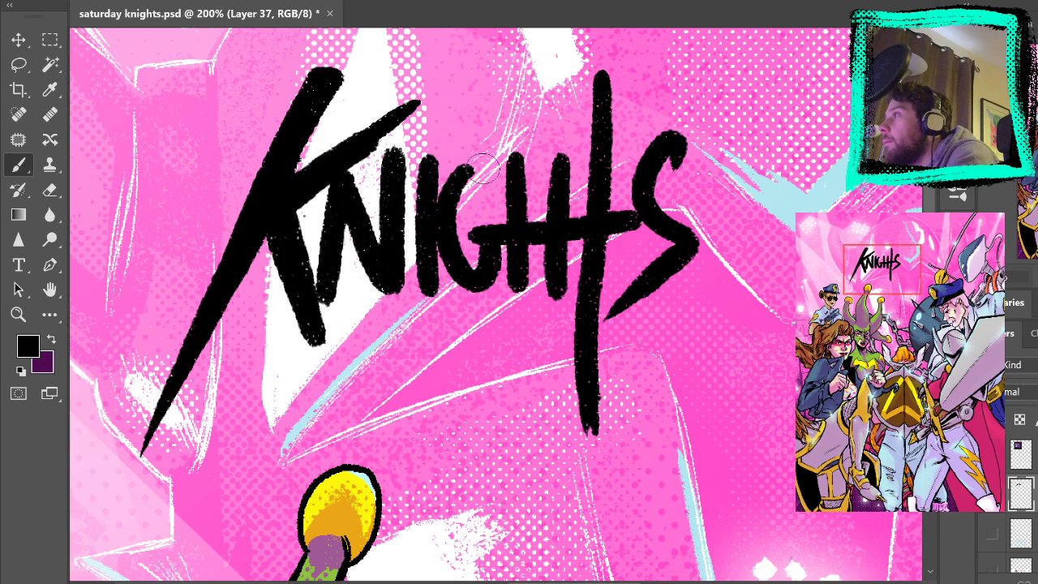
Erase the thin outer end of the K's upper arm and repaint it shorter and thicker
click(49, 190)
mouse_move(375, 126)
mouse_down()
mouse_move(370, 146)
mouse_move(406, 113)
mouse_move(392, 105)
mouse_up()
click(18, 164)
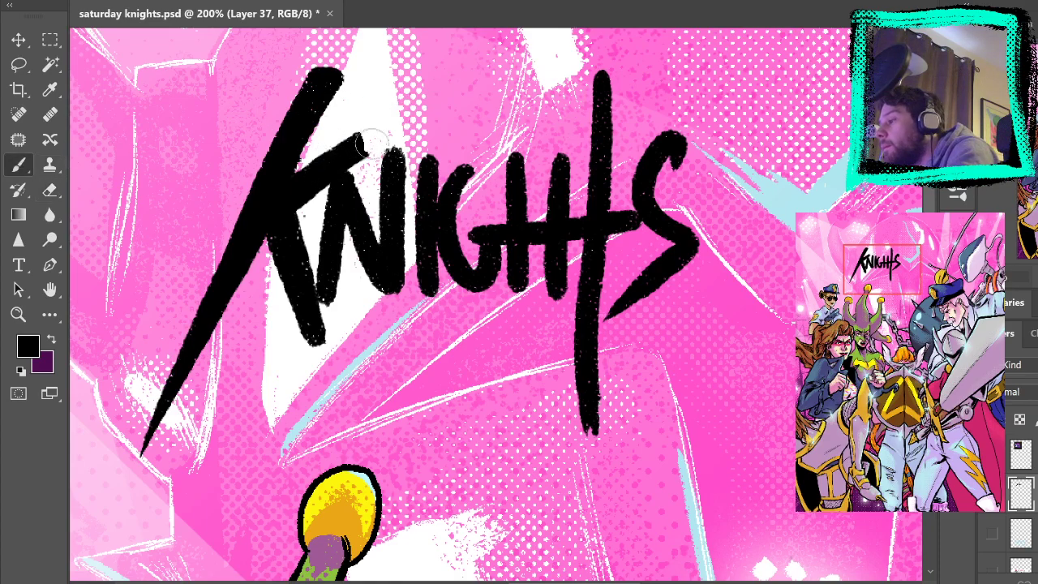
drag(338, 158, 381, 134)
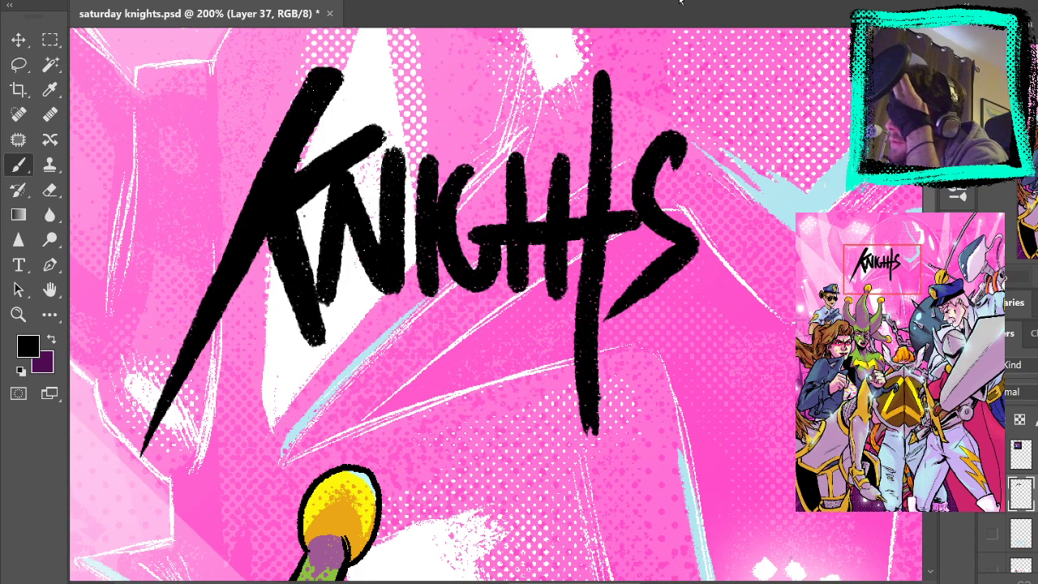
Try extending the N's right stroke upward and its left stroke well below the baseline, undoing each attempt
drag(391, 277, 409, 69)
drag(347, 173, 296, 486)
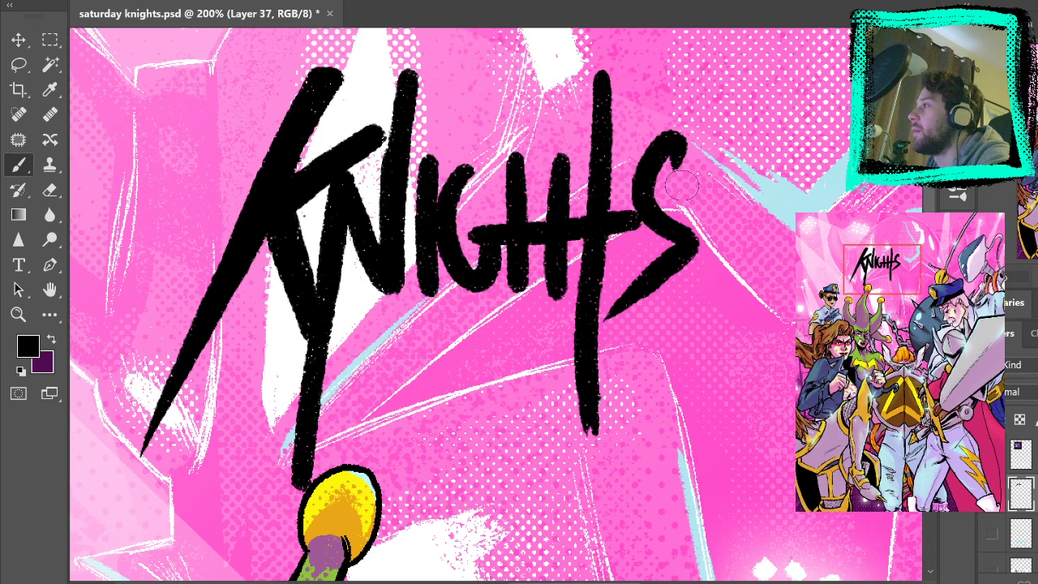
key(ctrl+z)
key(ctrl+z)
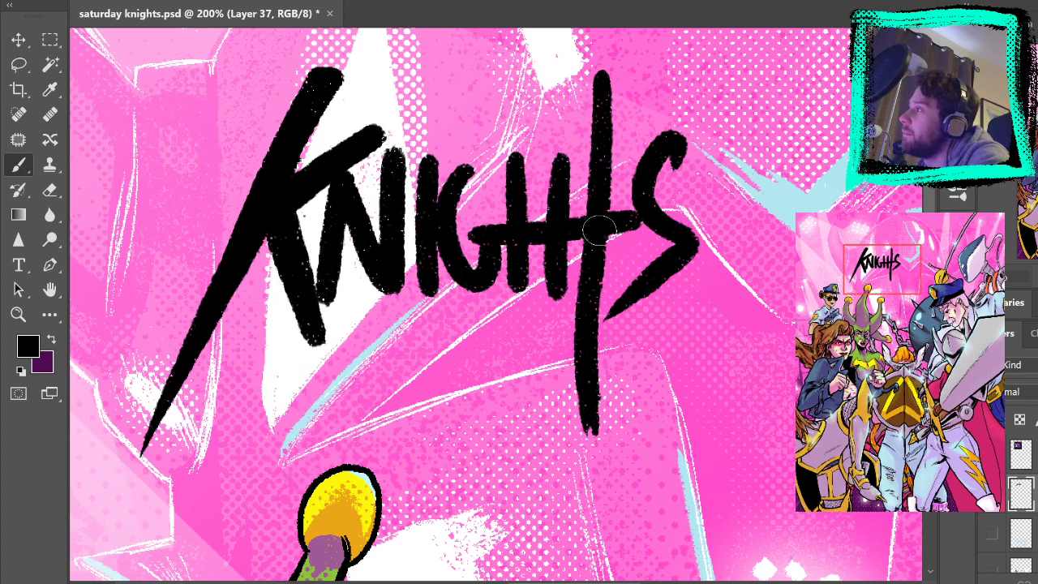
drag(340, 237, 313, 390)
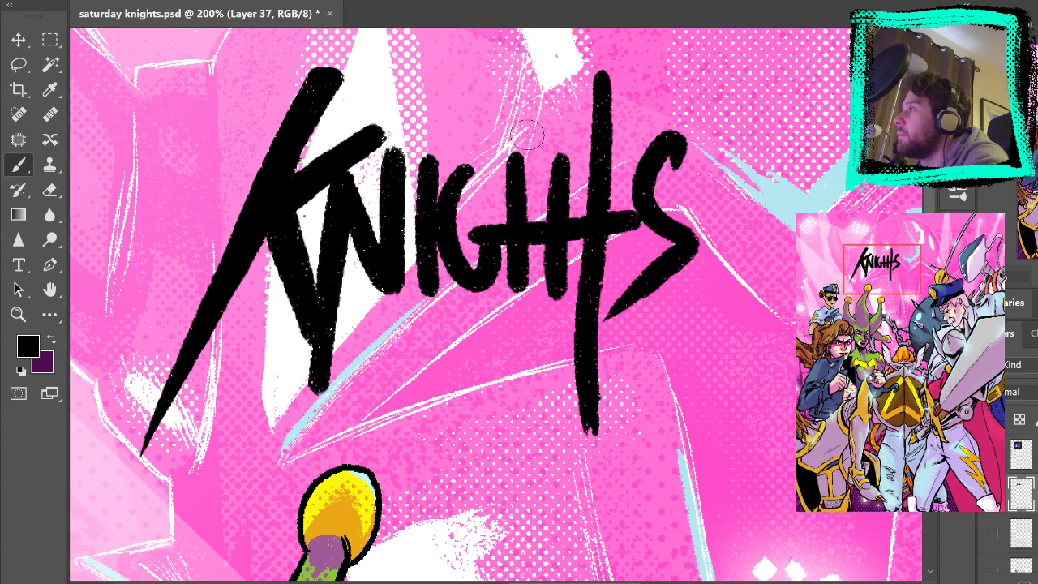
key(ctrl+z)
drag(340, 212, 302, 409)
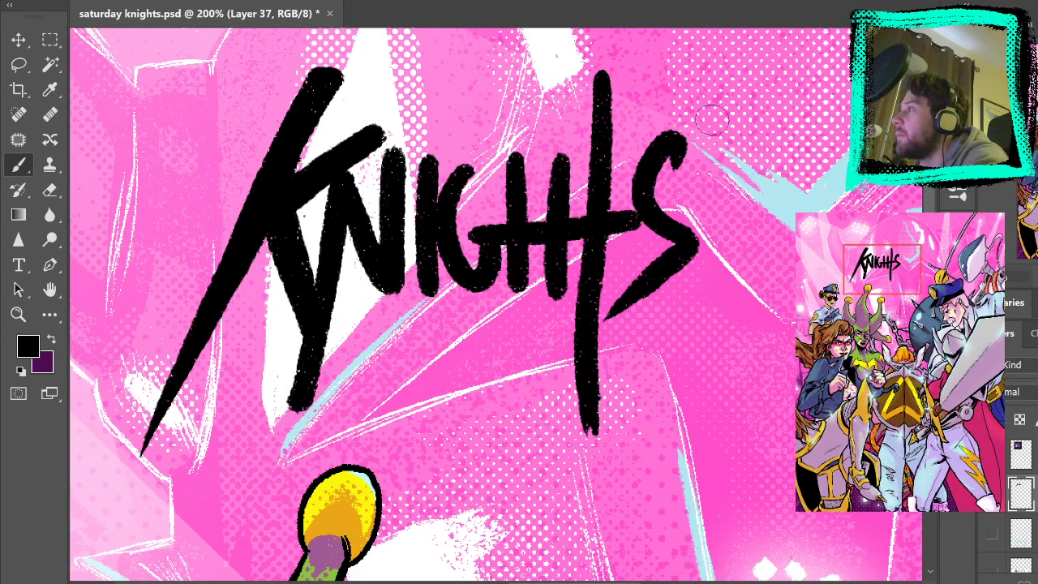
key(ctrl+z)
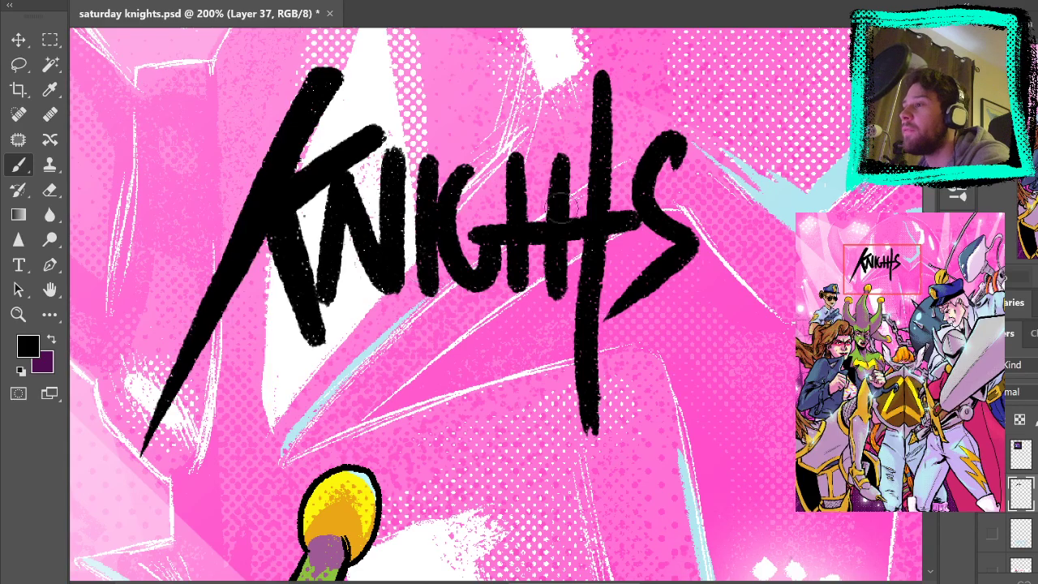
Try several sweeping brush underlines beneath the KNIGHTS lettering, undoing each one
key(ctrl+0)
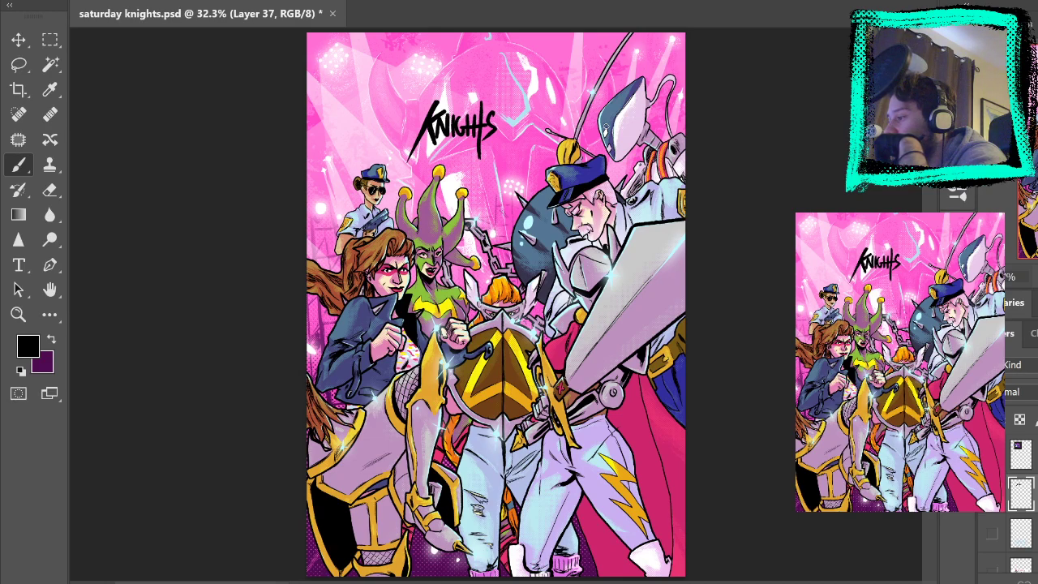
mouse_move(442, 145)
mouse_down()
mouse_move(477, 138)
mouse_move(428, 145)
mouse_move(359, 176)
mouse_up()
key(ctrl+z)
key(ctrl+z)
key(ctrl+z)
key(ctrl+z)
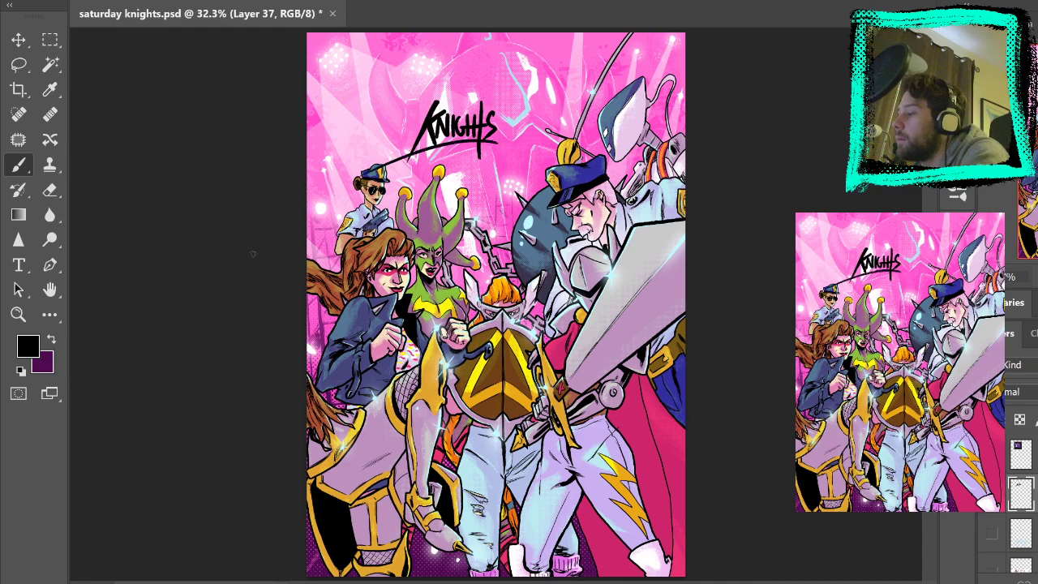
key(ctrl+z)
drag(477, 141, 404, 169)
key(ctrl+z)
drag(476, 141, 436, 156)
key(ctrl+z)
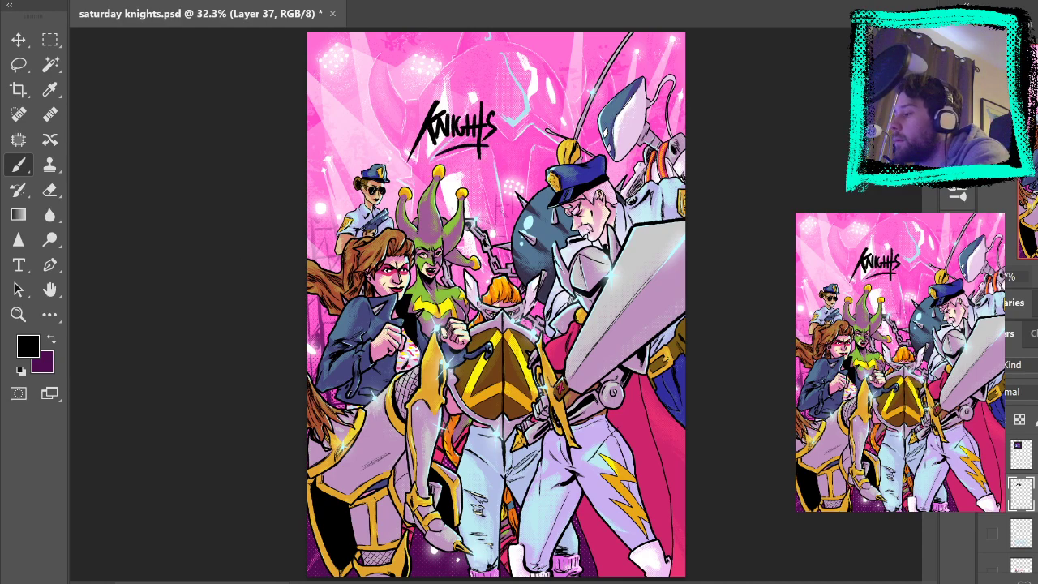
key(ctrl+z)
drag(490, 138, 435, 145)
key(ctrl+z)
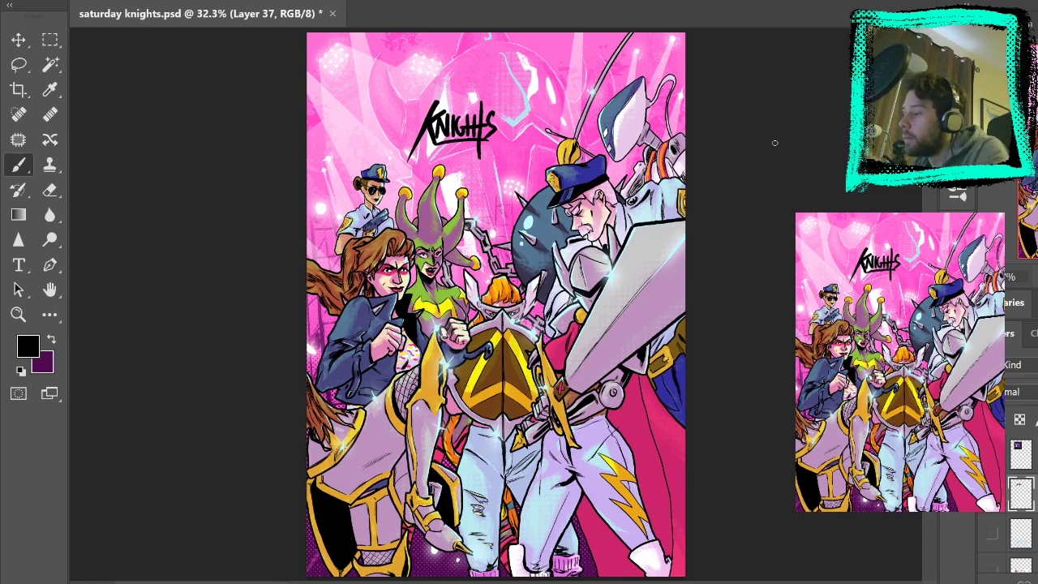
key(ctrl+z)
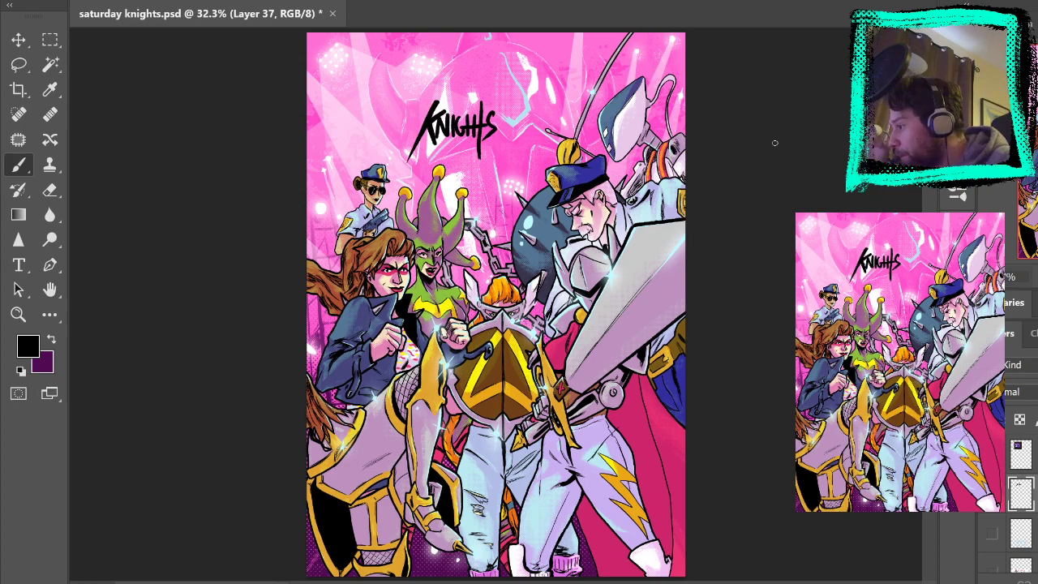
Move the KNIGHTS lettering down to just above the jester's hat, leaving room for a word above it
click(19, 315)
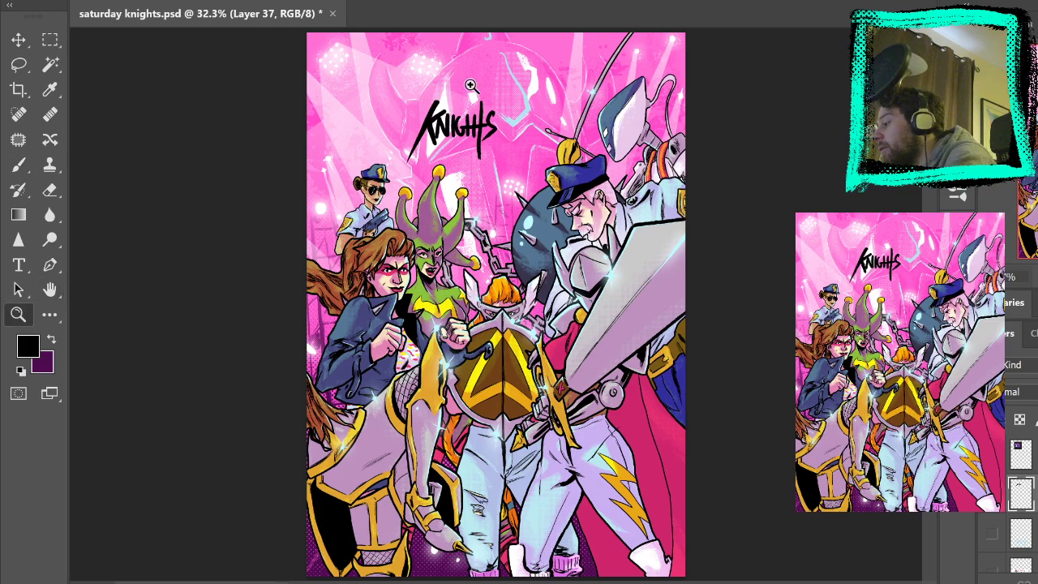
click(489, 73)
click(511, 73)
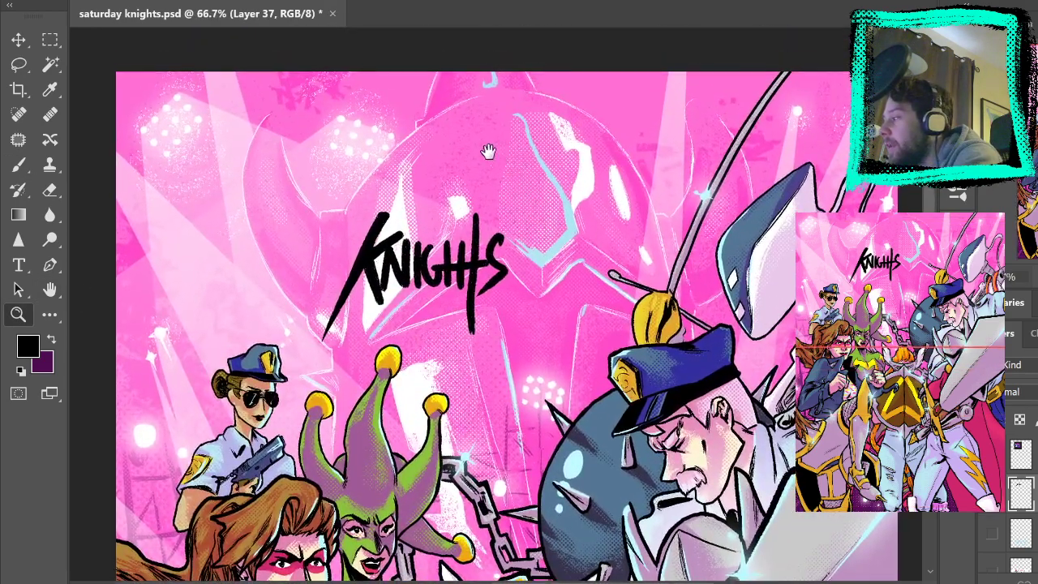
key(v)
drag(468, 262, 481, 311)
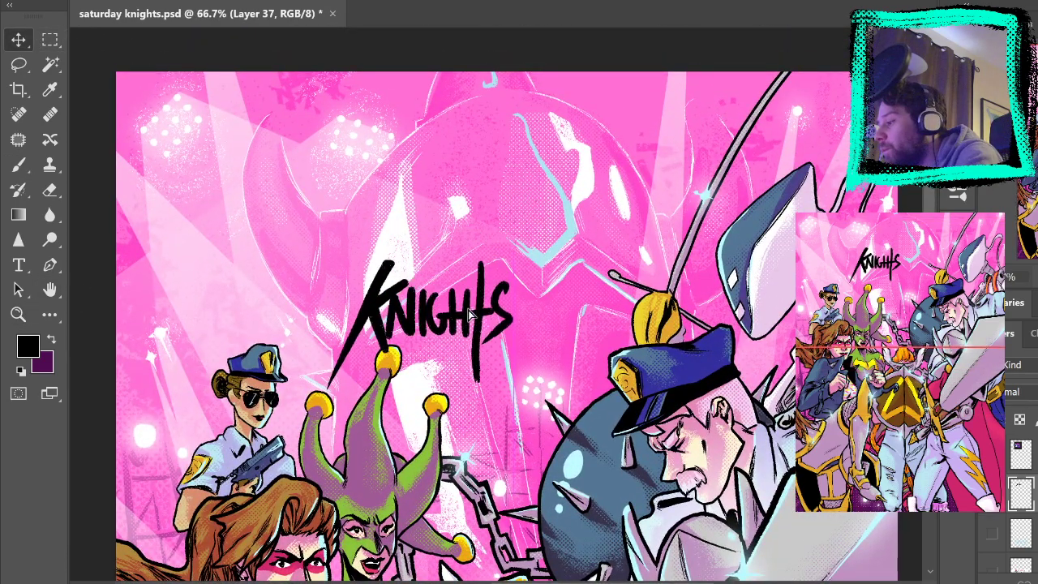
Add a text layer reading SATURDAY and move it across to the right side of the large background helmet
click(19, 265)
click(262, 170)
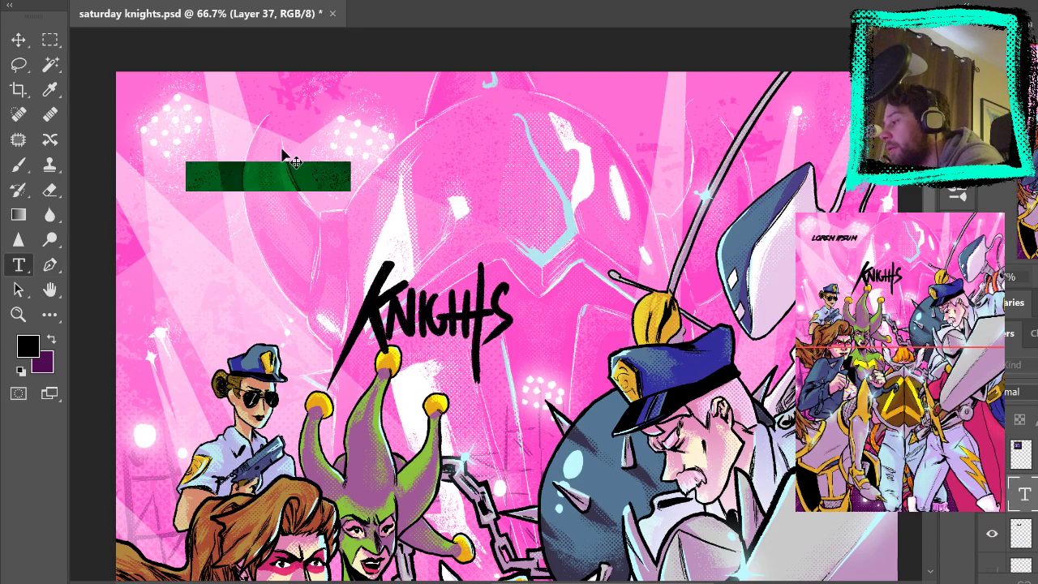
text(SA)
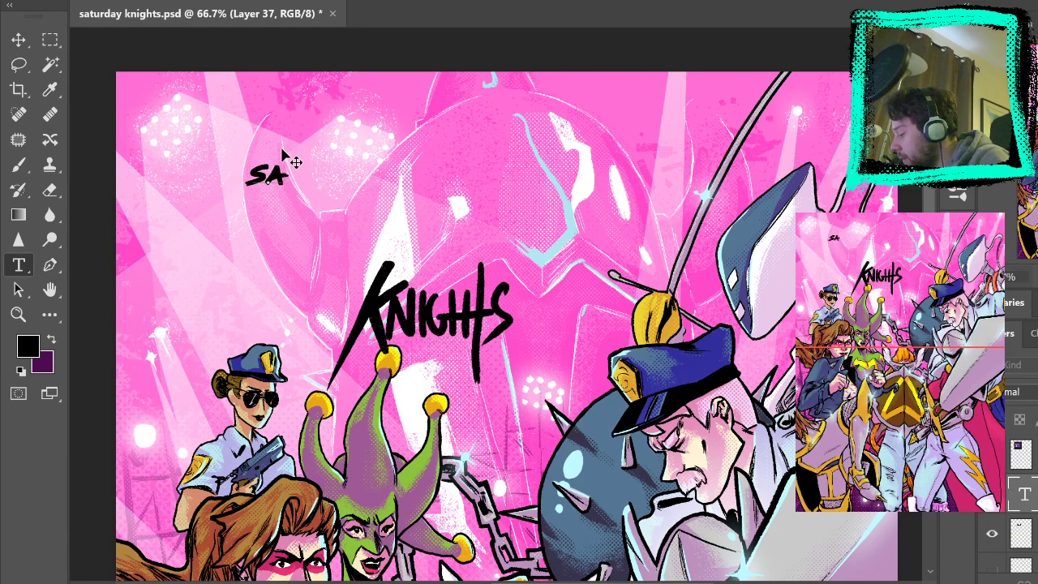
text(TURDAY)
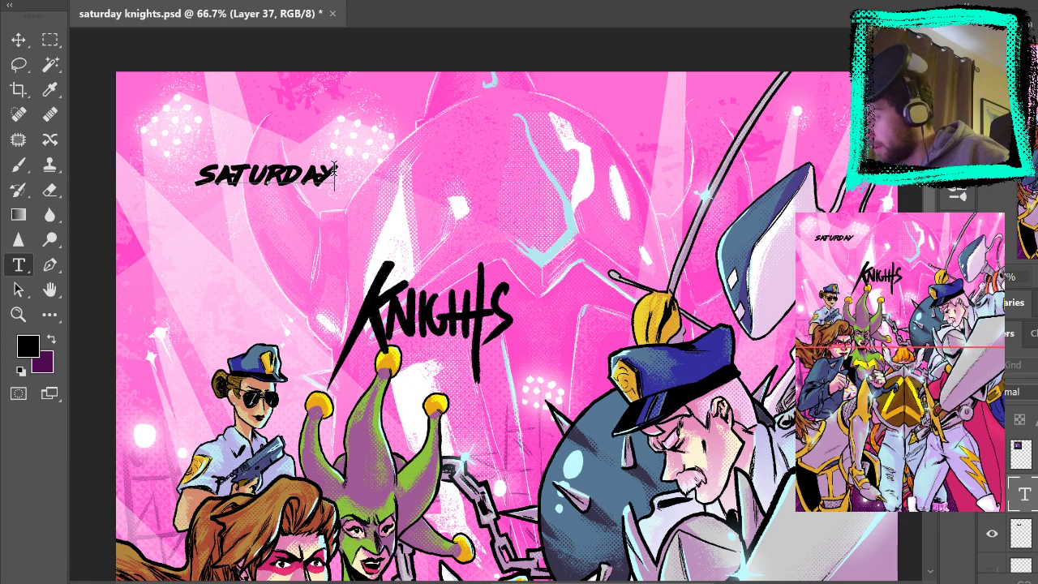
drag(335, 174, 138, 158)
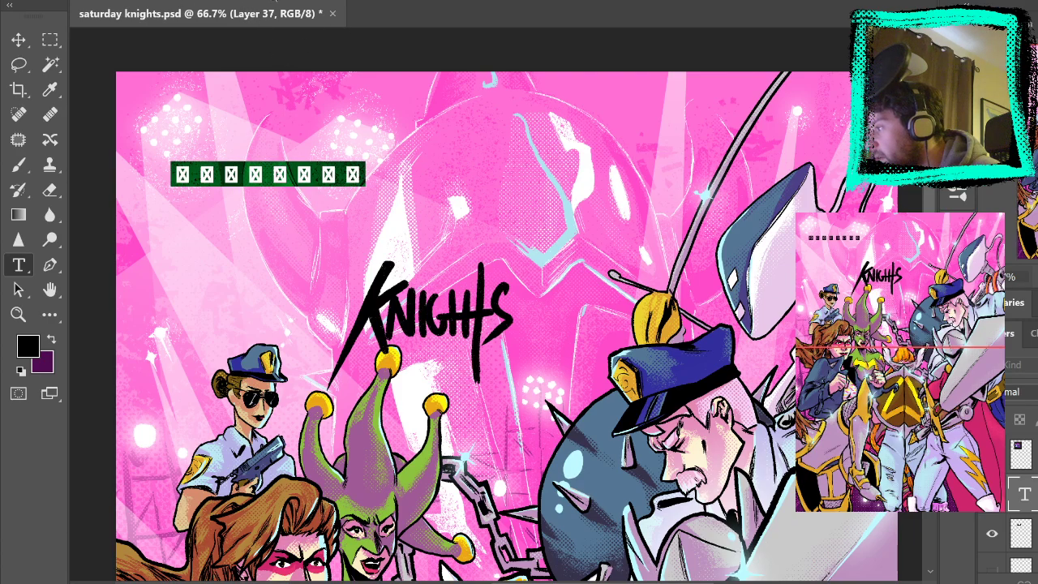
click(19, 38)
drag(267, 176, 614, 168)
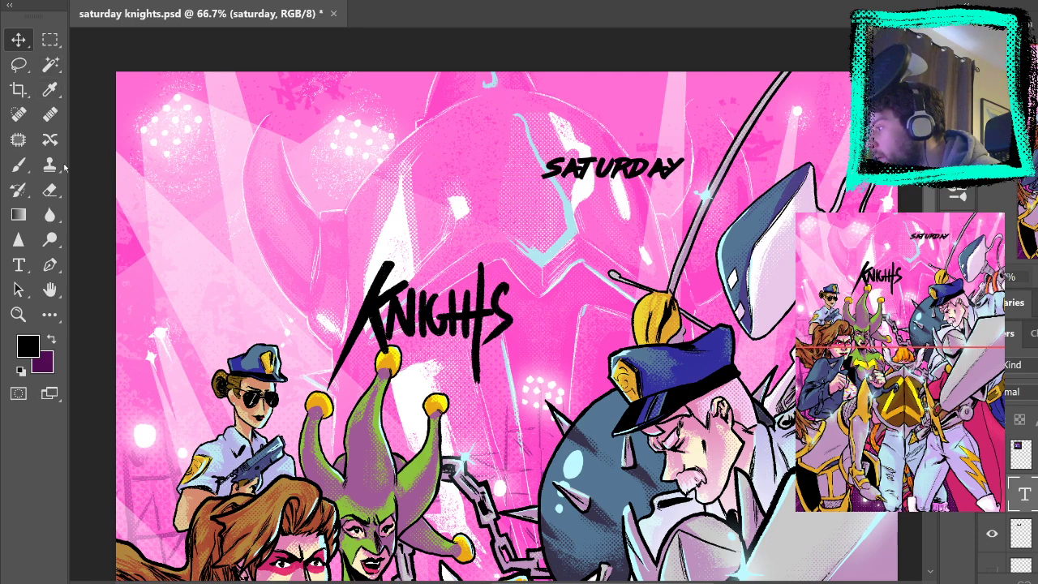
Try a range of fonts on the SATURDAY text and settle on a bold, narrow sans-serif in capitals
click(19, 264)
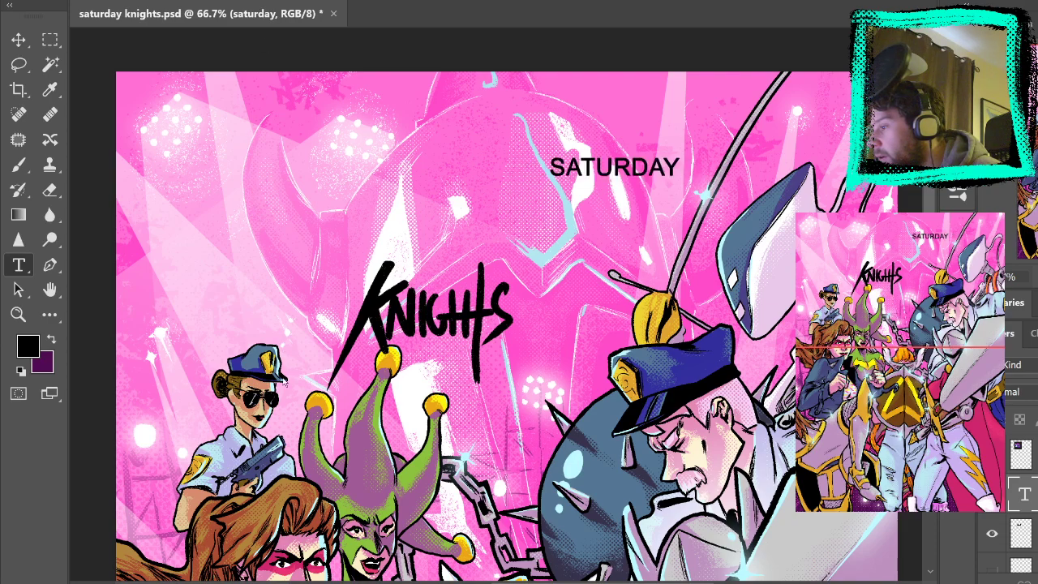
scroll(258, 167, up, 1)
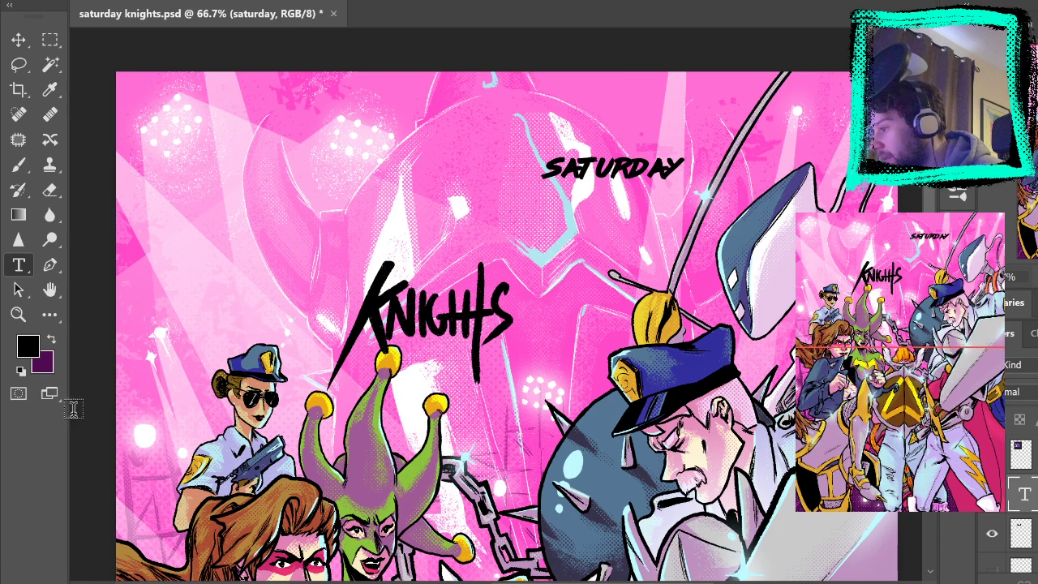
drag(678, 166, 536, 167)
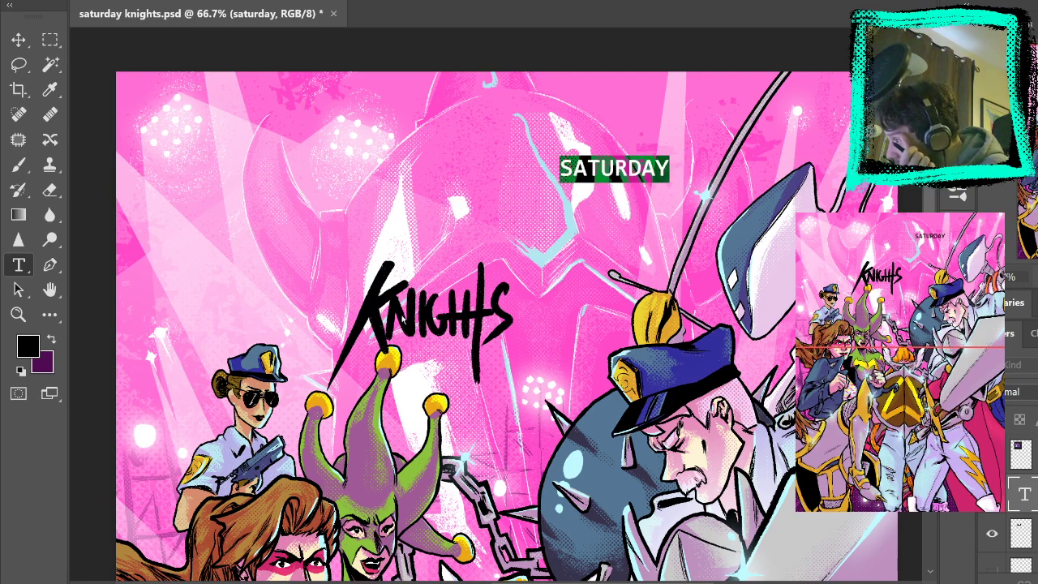
key(Down)
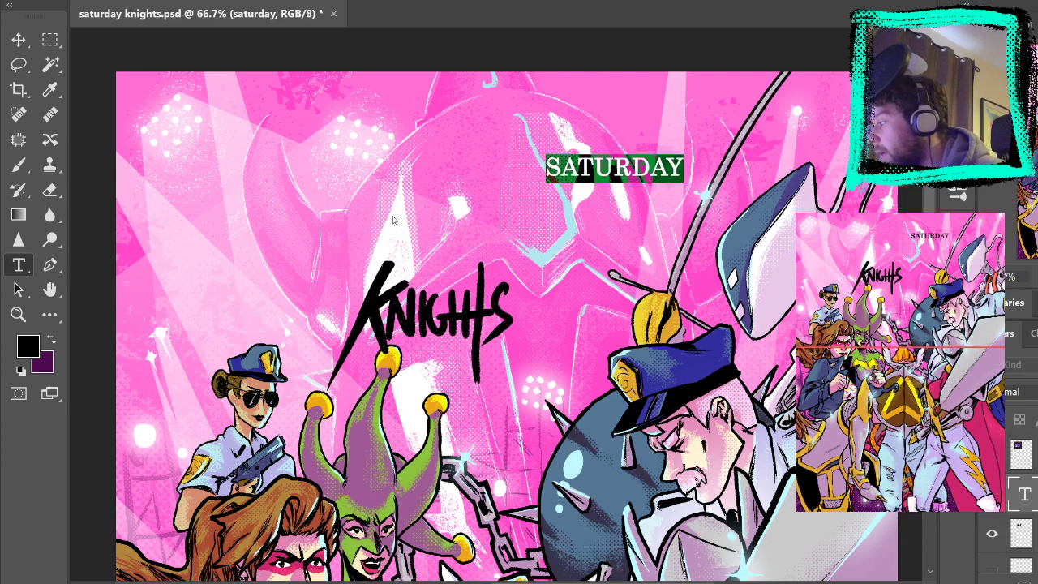
key(Down)
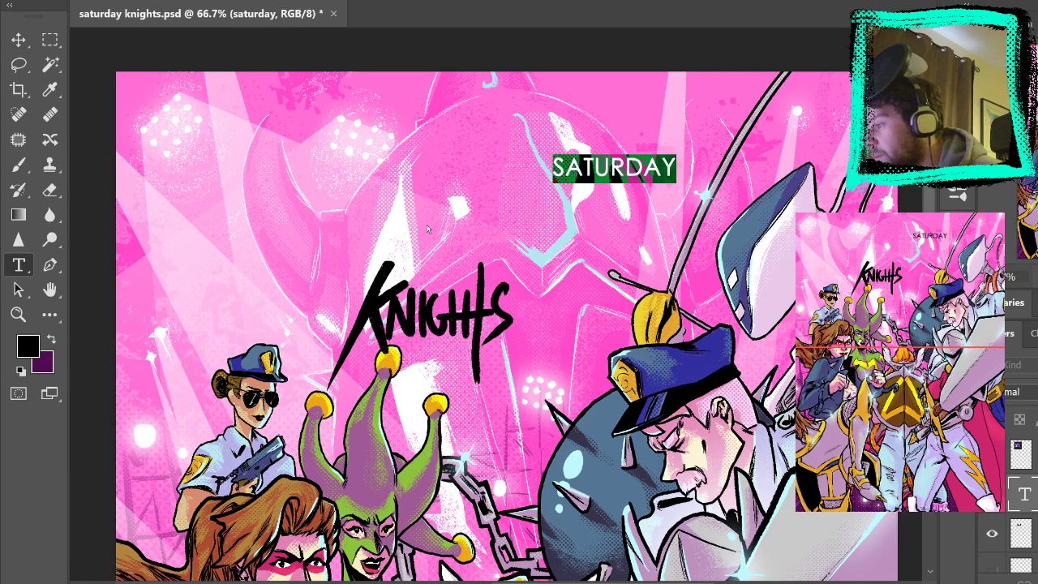
key(Down)
key(Down)
key(Down)
key(Down)
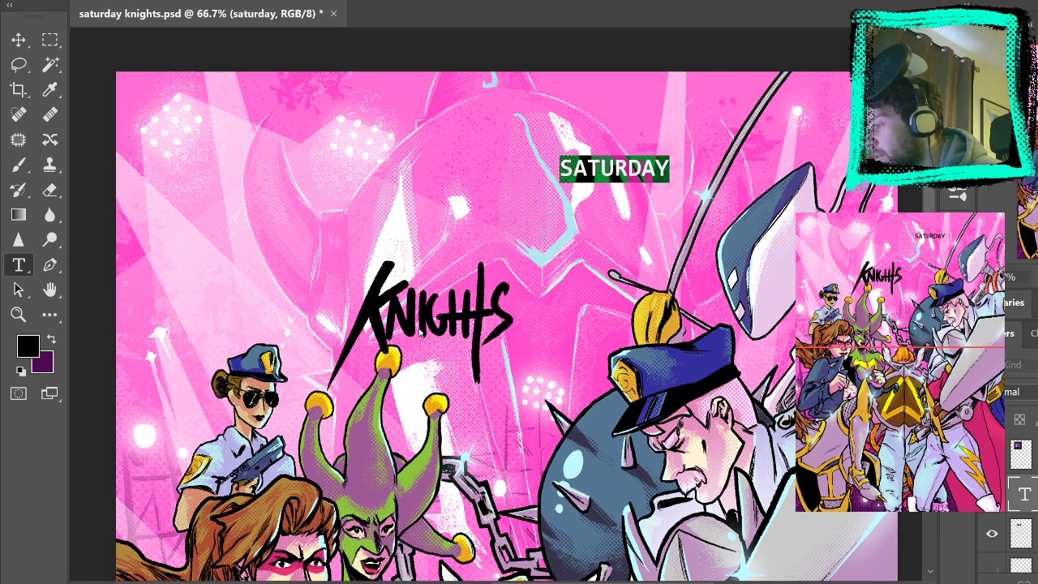
key(Down)
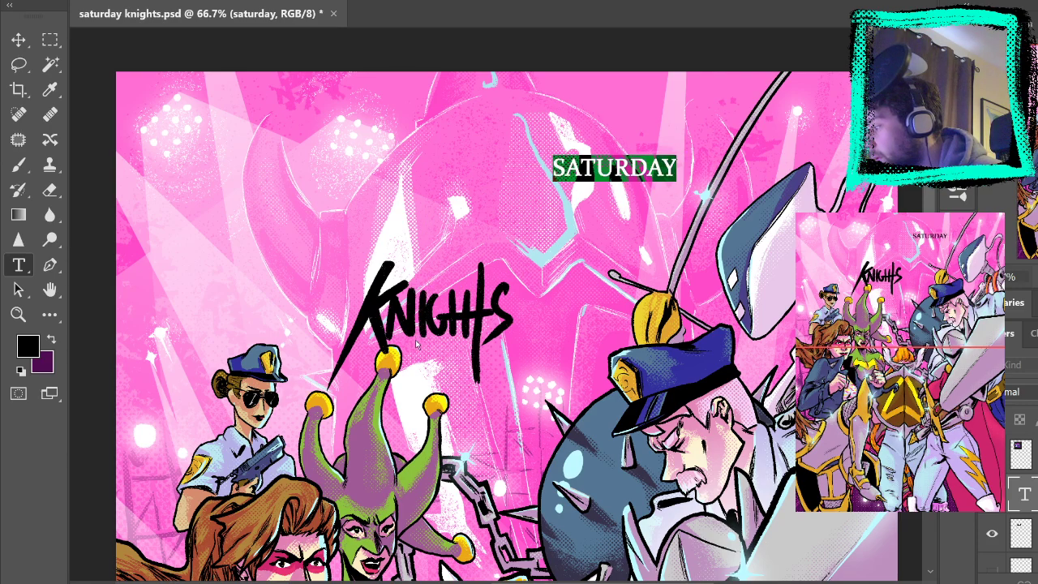
key(Down)
key(Down)
key(Down)
key(Down)
key(Down)
key(Down)
key(Down)
key(Down)
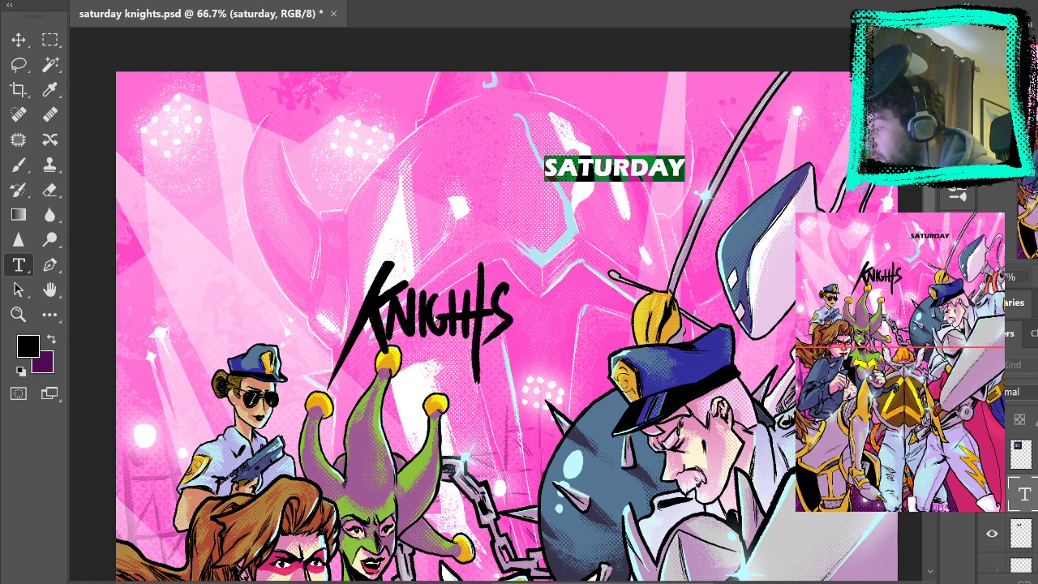
key(Down)
key(Down)
key(Down)
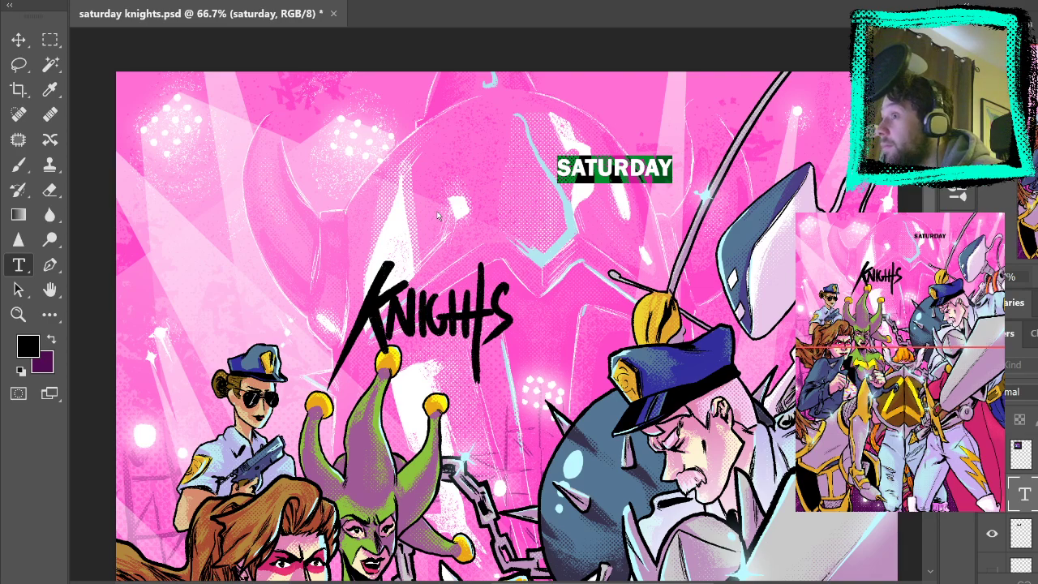
key(Down)
key(Down)
key(Down)
key(Down)
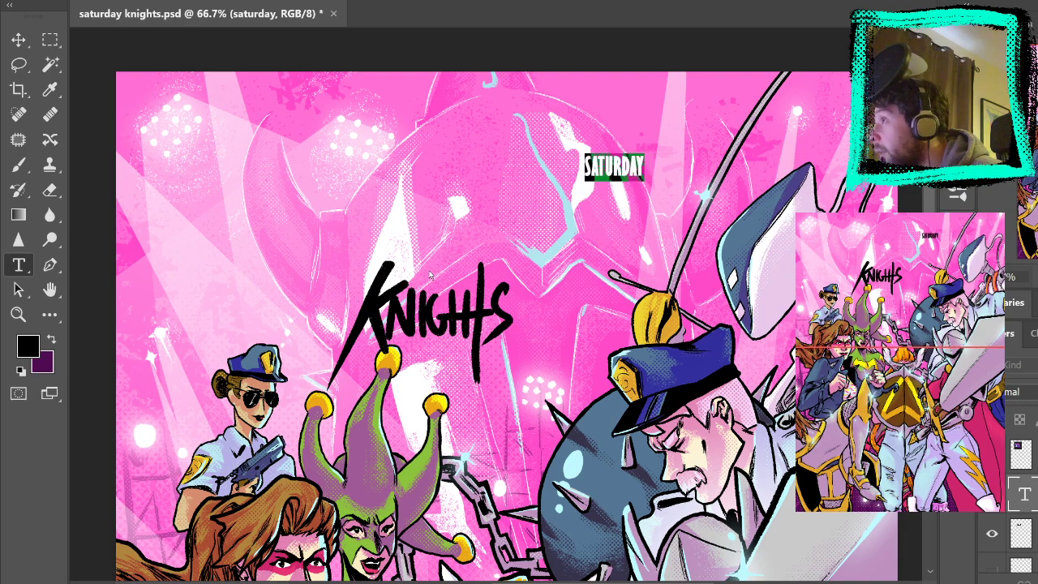
key(Down)
key(Down)
key(Down)
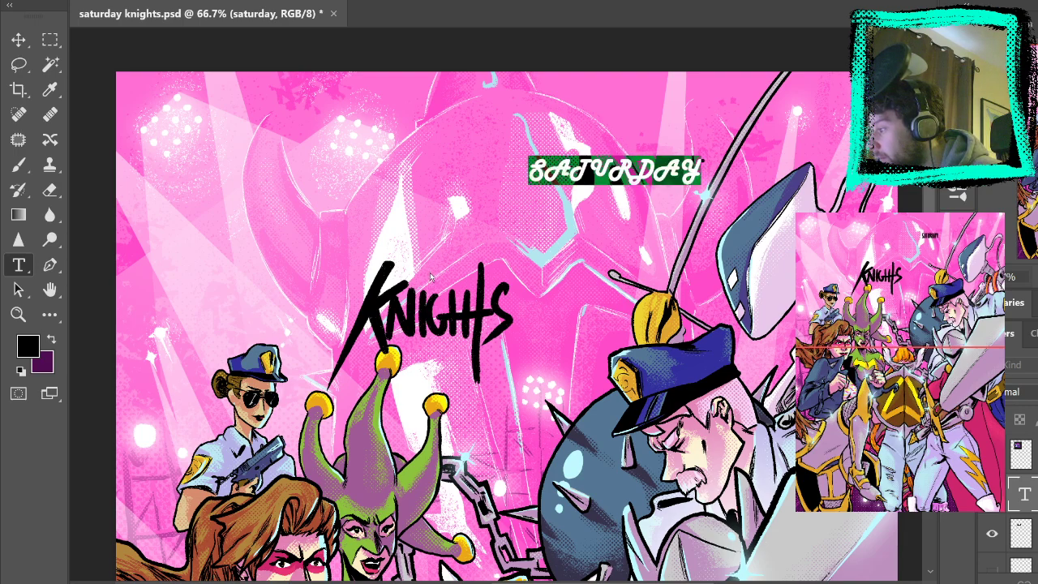
key(Down)
key(Down)
key(Down)
key(Down)
key(Down)
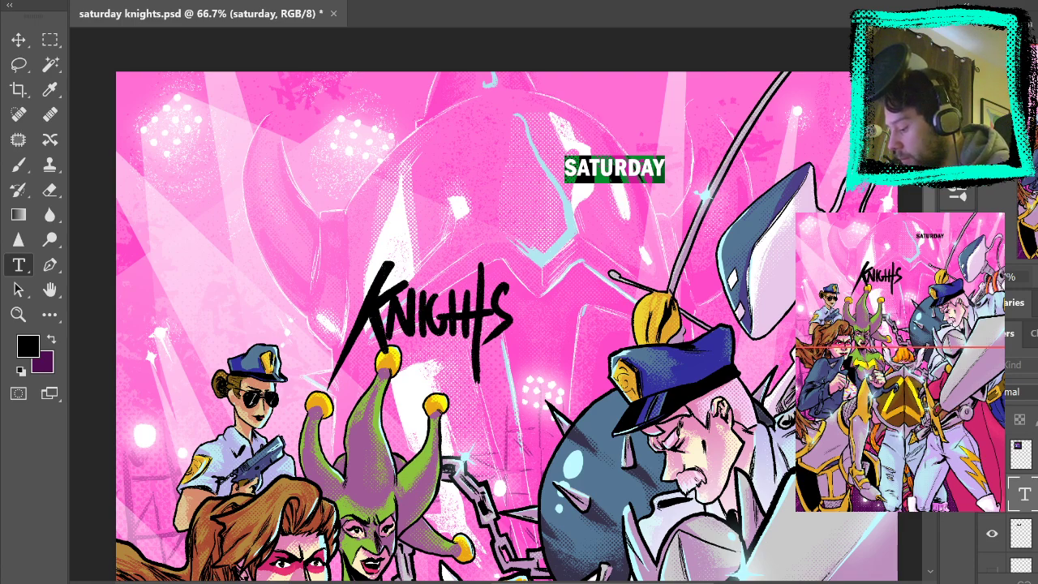
Stretch the SATURDAY text vertically so its letters are taller at the same width
key(Return)
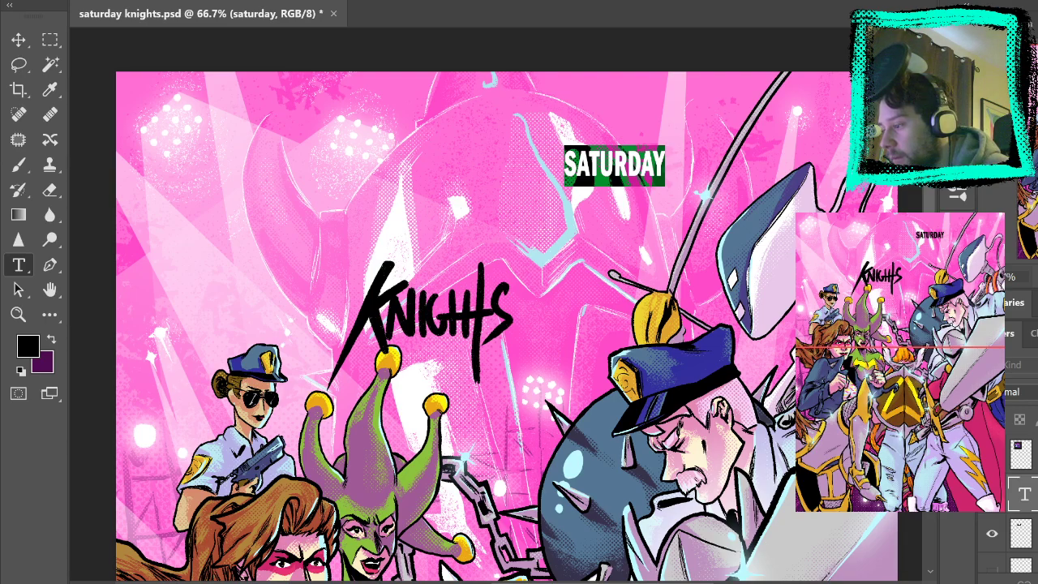
key(ctrl+shift+k)
key(ctrl+shift+k)
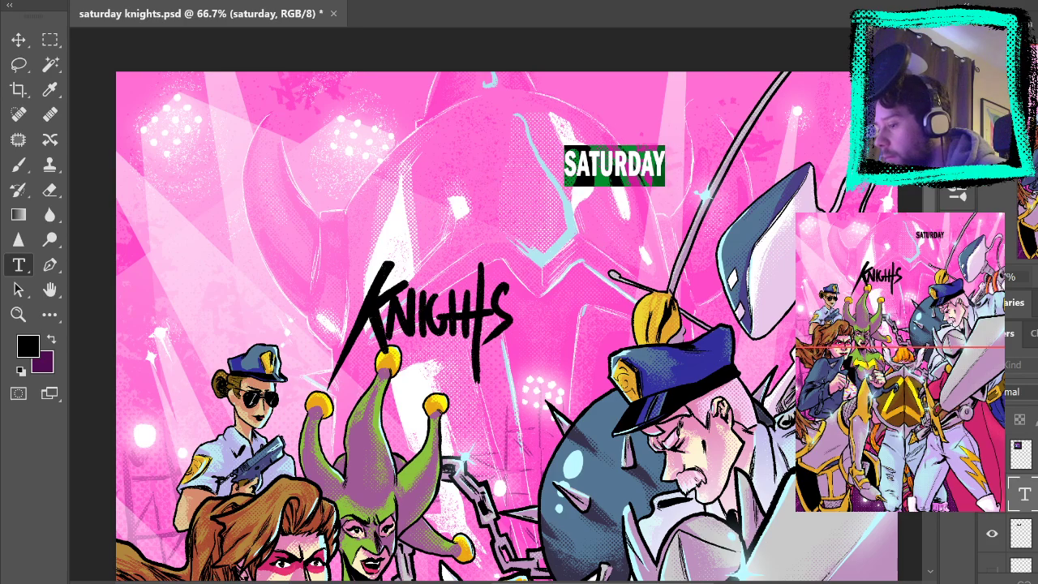
Move the SATURDAY text above KNIGHTS, enlarge it to about three times its size and centre it over the word
click(50, 39)
click(19, 39)
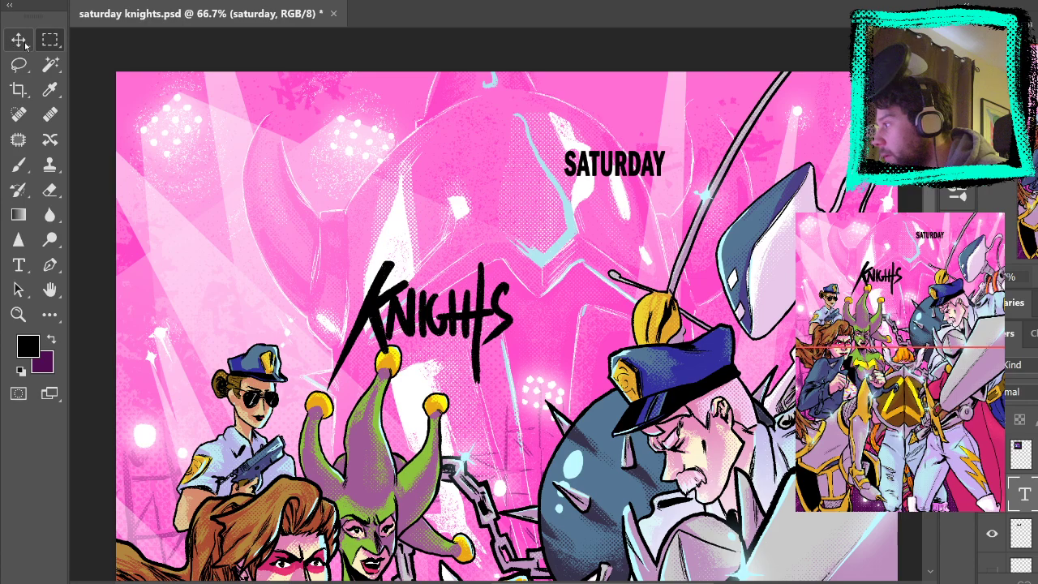
drag(579, 181, 366, 235)
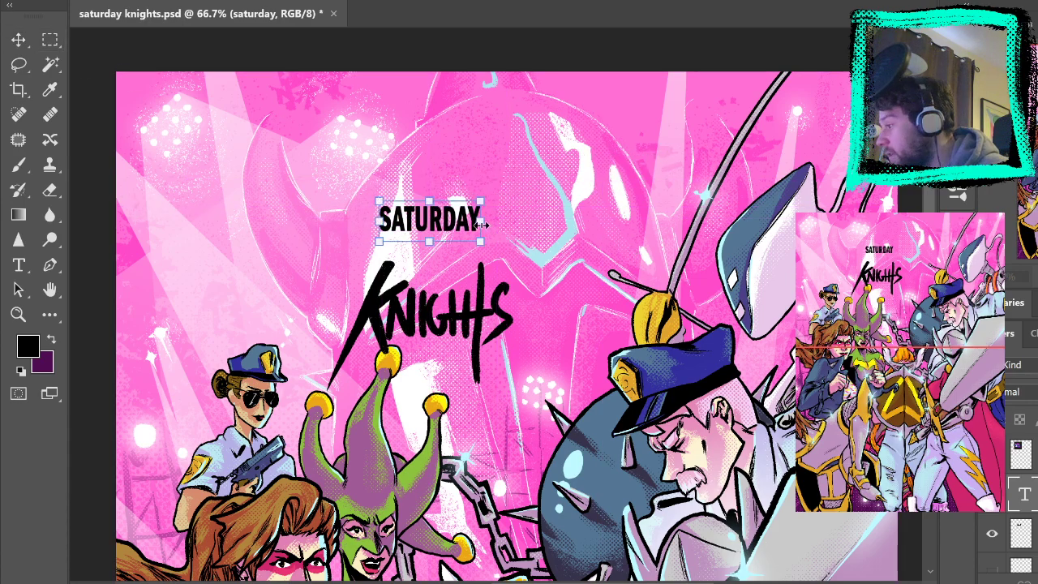
key(ctrl+t)
drag(514, 270, 714, 365)
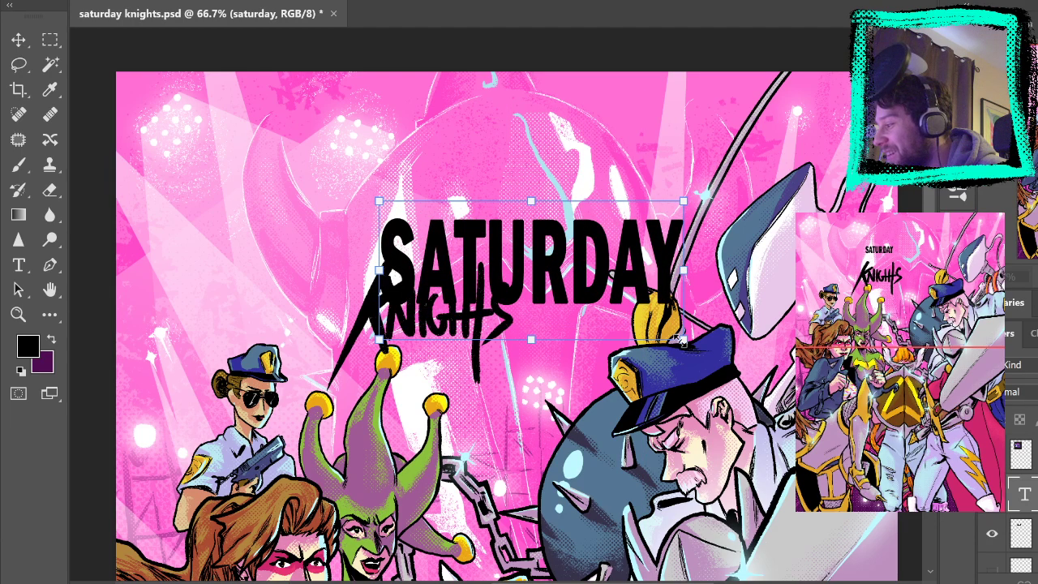
drag(577, 273, 485, 209)
key(m)
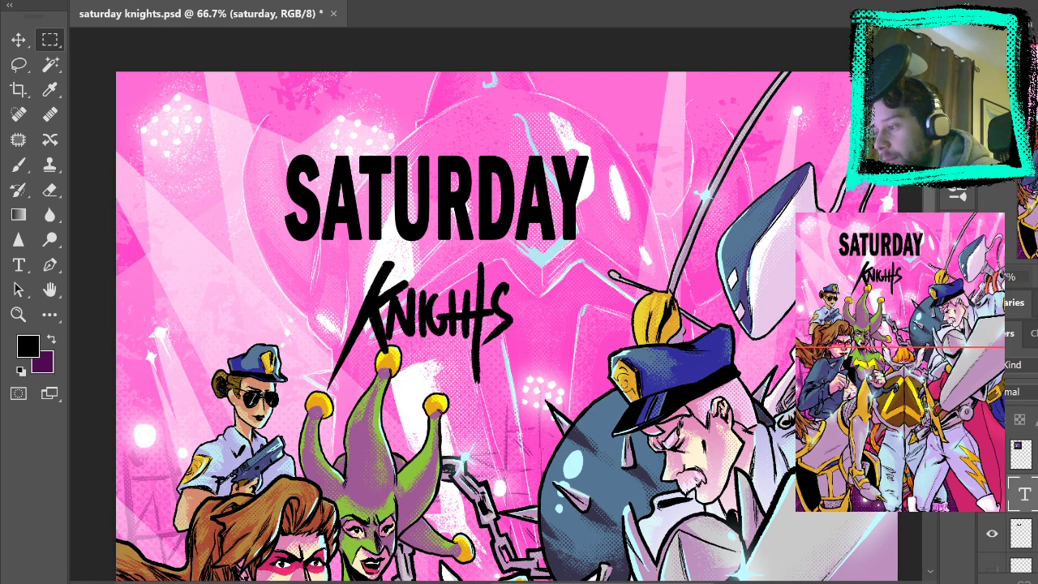
Rasterize the SATURDAY text and clear the inside of its letters, leaving only a thin black outline
click(584, 308)
ctrl+click(1024, 500)
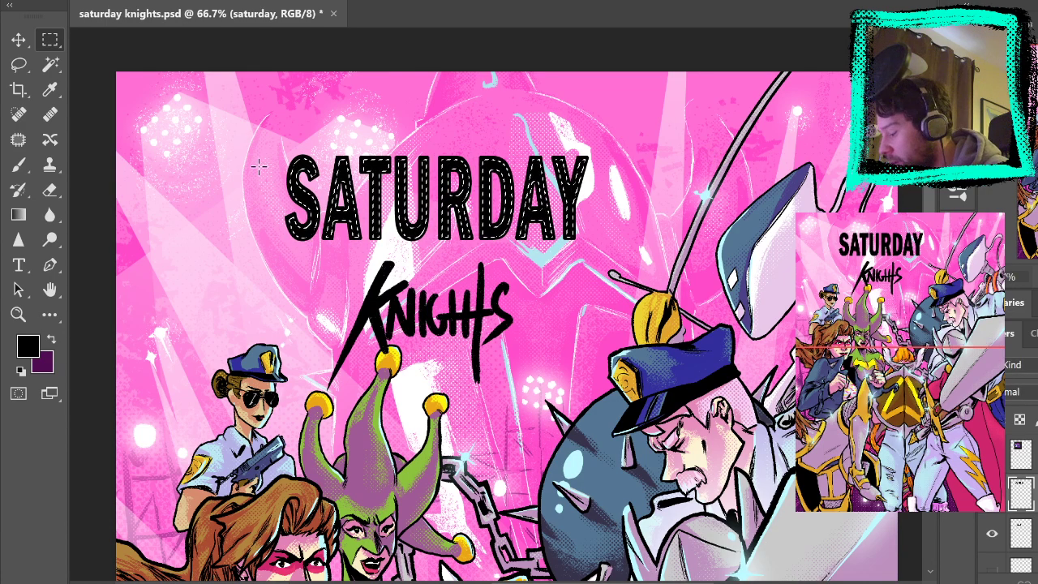
key(Delete)
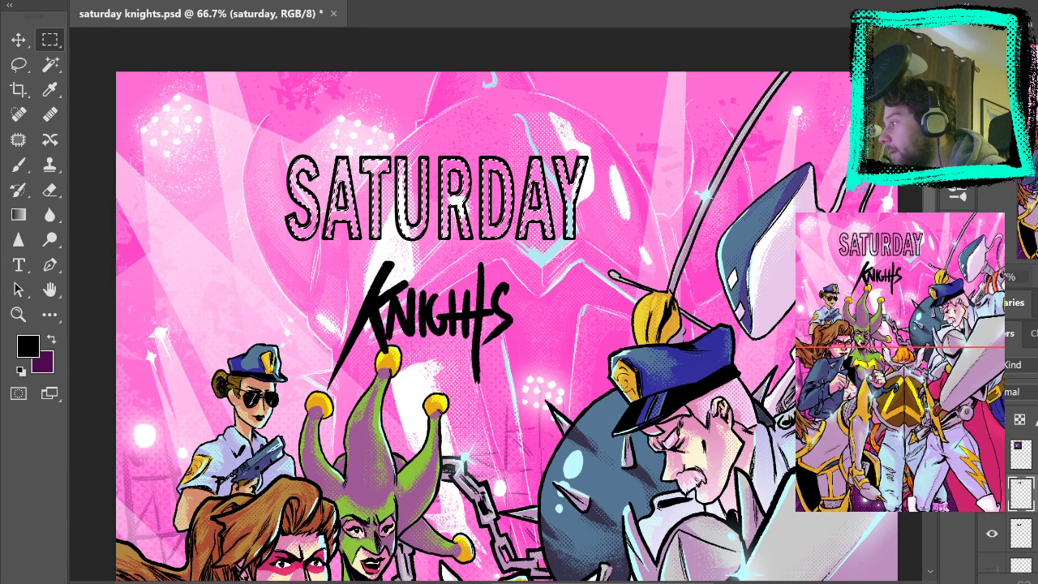
key(ctrl+d)
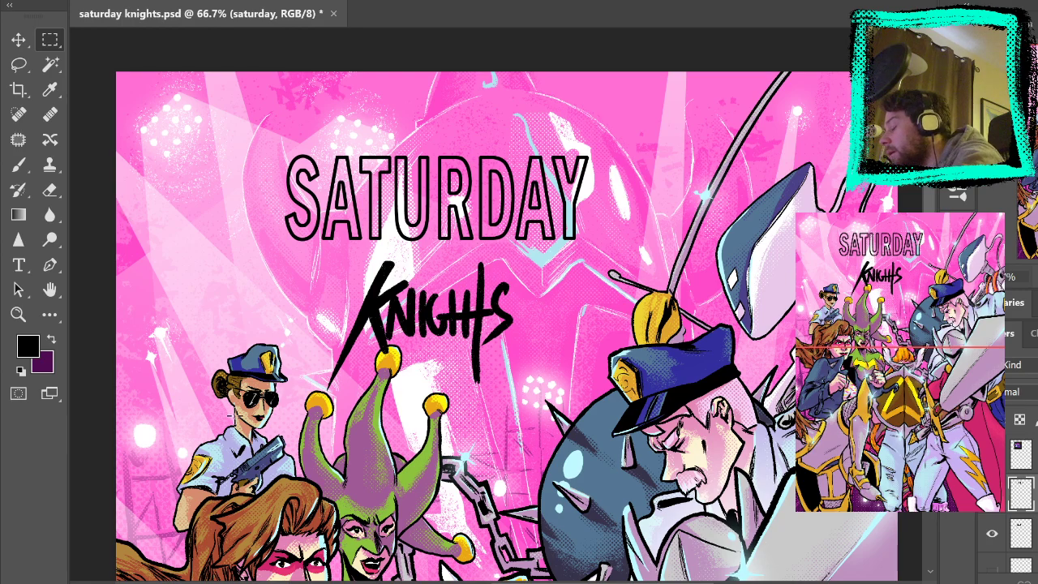
Paste the New Retro Wave logo image over the title as a style reference and undo the paste
scroll(493, 314, up, 7)
key(z)
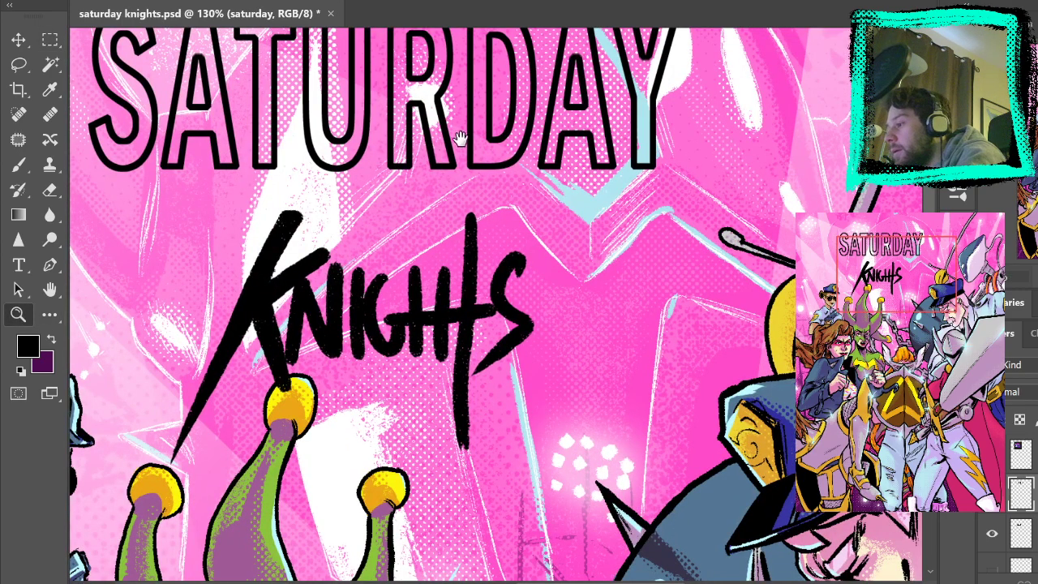
drag(572, 100, 614, 258)
key(ctrl+v)
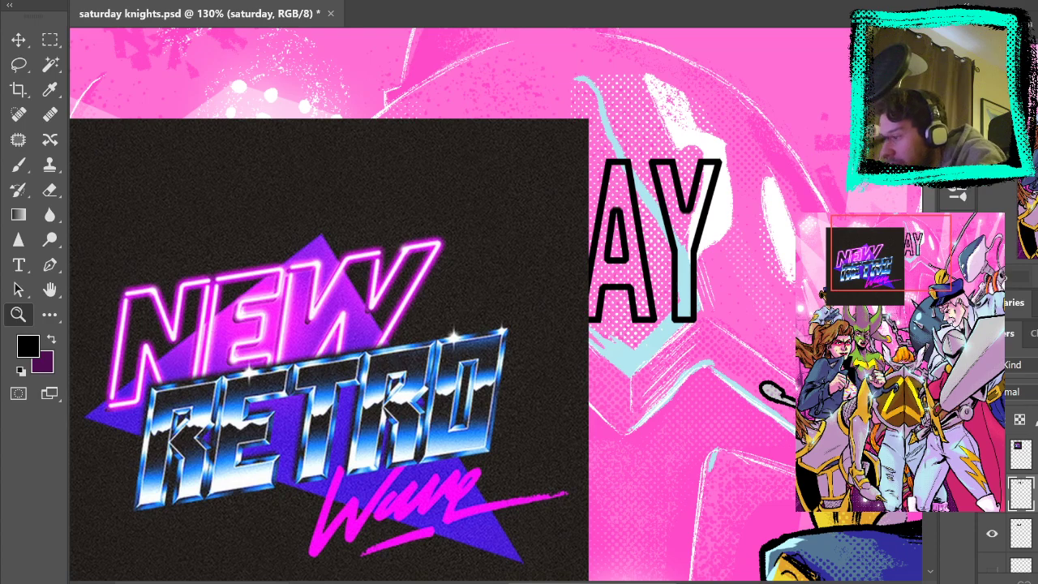
key(ctrl+z)
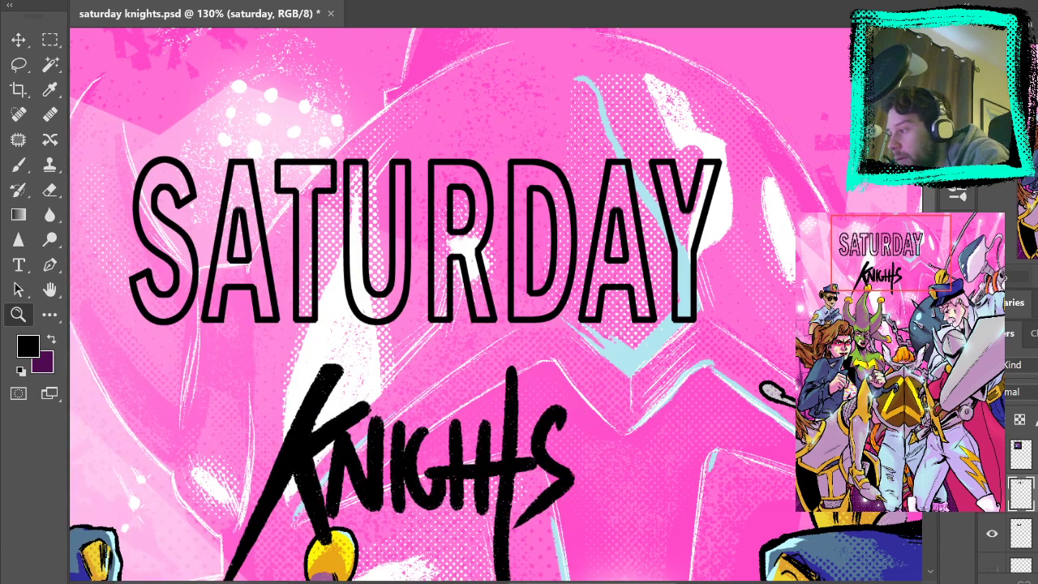
Try wavy and zigzag black brush lines across the outlined SATURDAY letters on their own layer, undoing each one
drag(479, 244, 517, 219)
key(b)
mouse_move(175, 247)
mouse_down()
mouse_move(296, 178)
mouse_move(767, 207)
mouse_up()
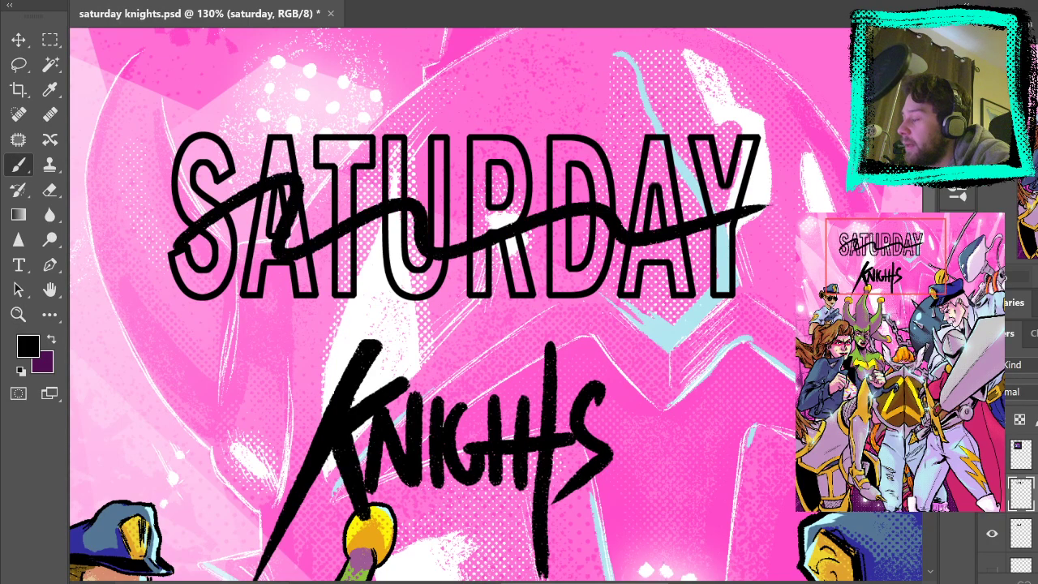
key(ctrl+z)
mouse_move(171, 254)
mouse_down()
mouse_move(286, 178)
mouse_move(458, 154)
mouse_move(843, 190)
mouse_up()
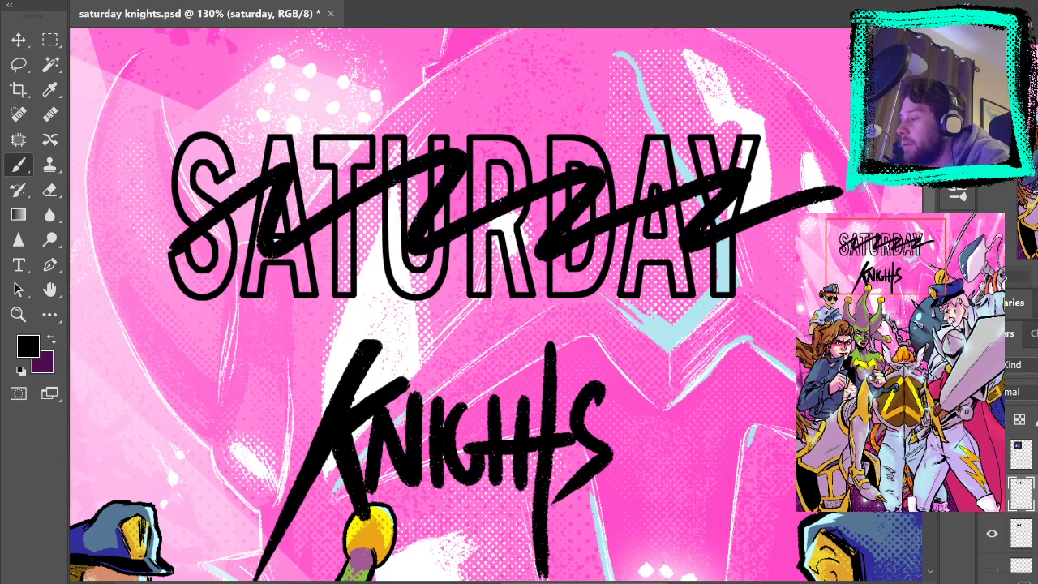
key(ctrl+z)
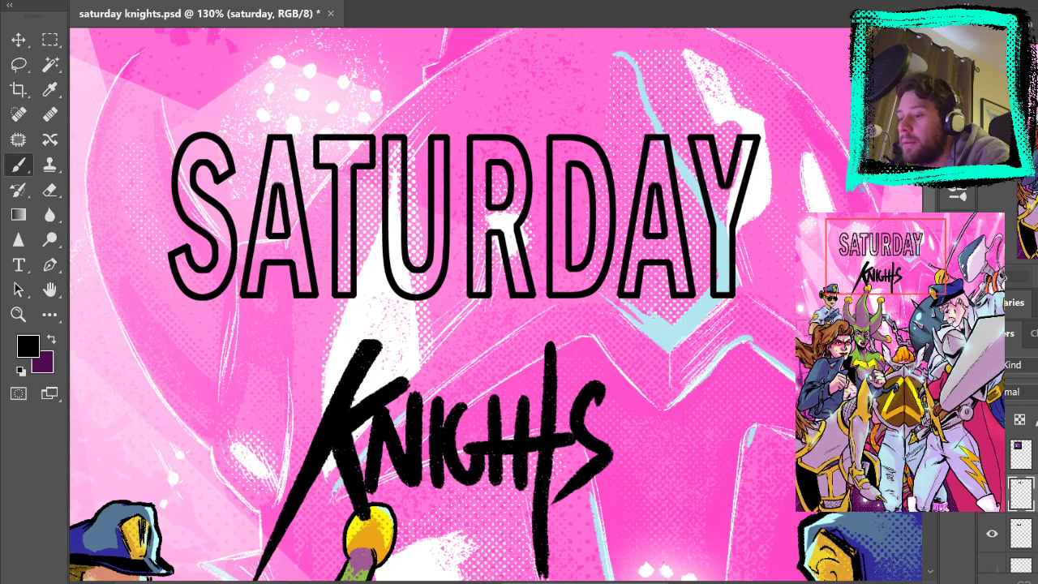
Add a new layer and brush a black jagged wave line across the middle of SATURDAY, redrawing it until it flows evenly
key(ctrl+shift+alt+n)
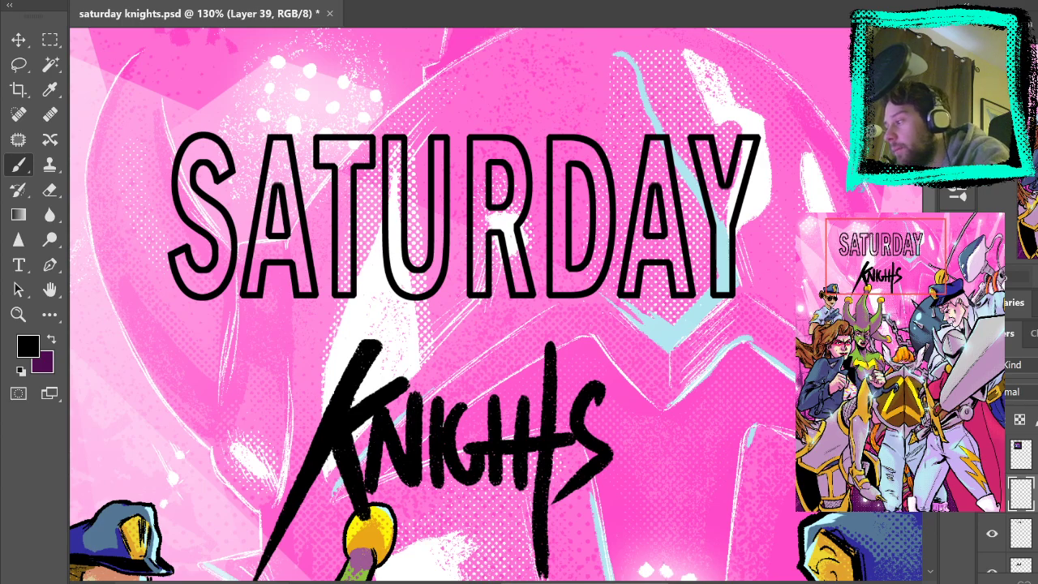
mouse_move(164, 237)
mouse_down()
mouse_move(287, 204)
mouse_move(361, 202)
mouse_move(369, 231)
mouse_move(503, 199)
mouse_move(511, 232)
mouse_move(642, 201)
mouse_move(741, 235)
mouse_move(787, 243)
mouse_up()
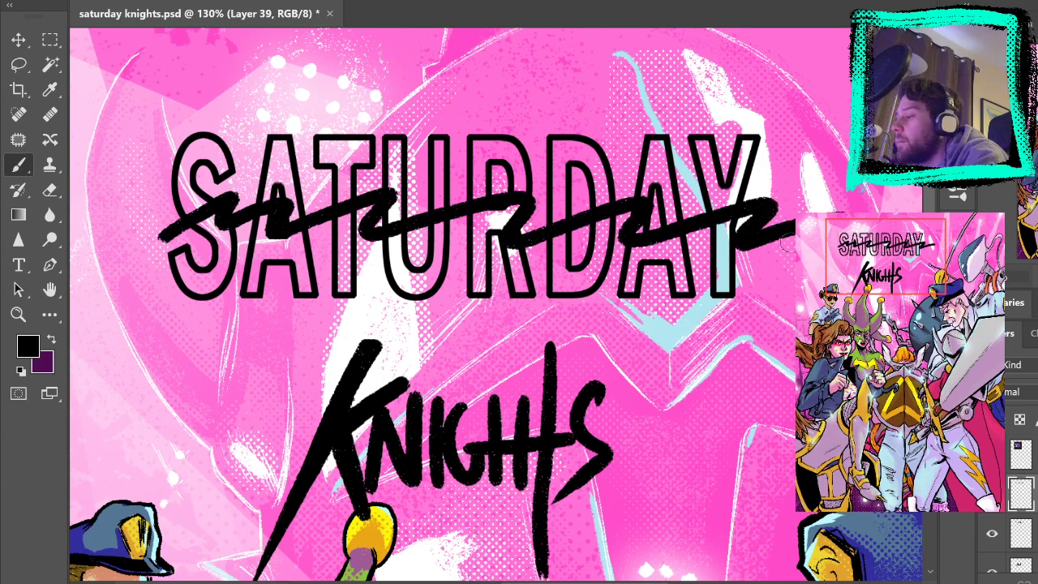
key(ctrl+z)
mouse_move(170, 243)
mouse_down()
mouse_move(253, 212)
mouse_move(441, 213)
mouse_move(467, 240)
mouse_move(242, 207)
mouse_move(426, 221)
mouse_move(710, 209)
mouse_move(795, 217)
mouse_up()
key(ctrl+z)
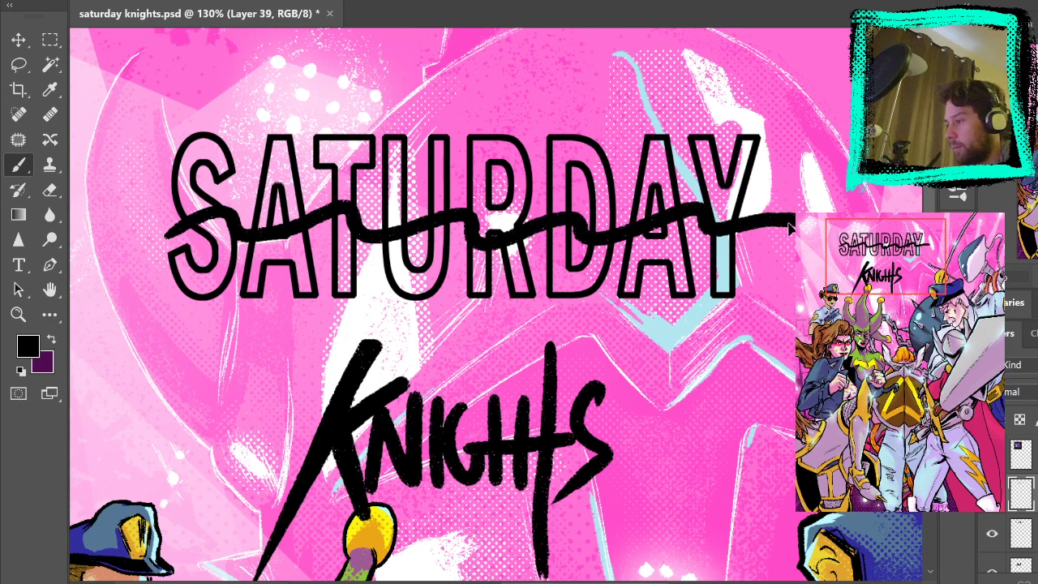
key(ctrl+z)
mouse_move(165, 246)
mouse_down()
mouse_move(234, 214)
mouse_move(278, 228)
mouse_move(325, 218)
mouse_move(333, 243)
mouse_move(401, 215)
mouse_move(408, 230)
mouse_move(464, 227)
mouse_move(523, 206)
mouse_move(528, 235)
mouse_move(610, 211)
mouse_move(638, 232)
mouse_move(788, 235)
mouse_up()
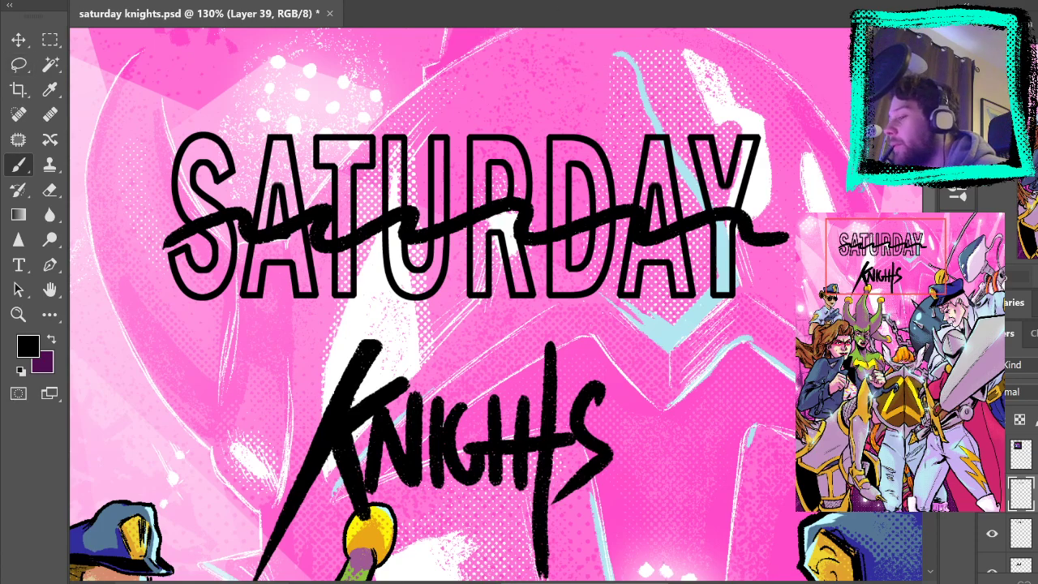
Select the area outside the SATURDAY outlines with the Magic Wand and delete the wave line there on its own layer
click(1030, 533)
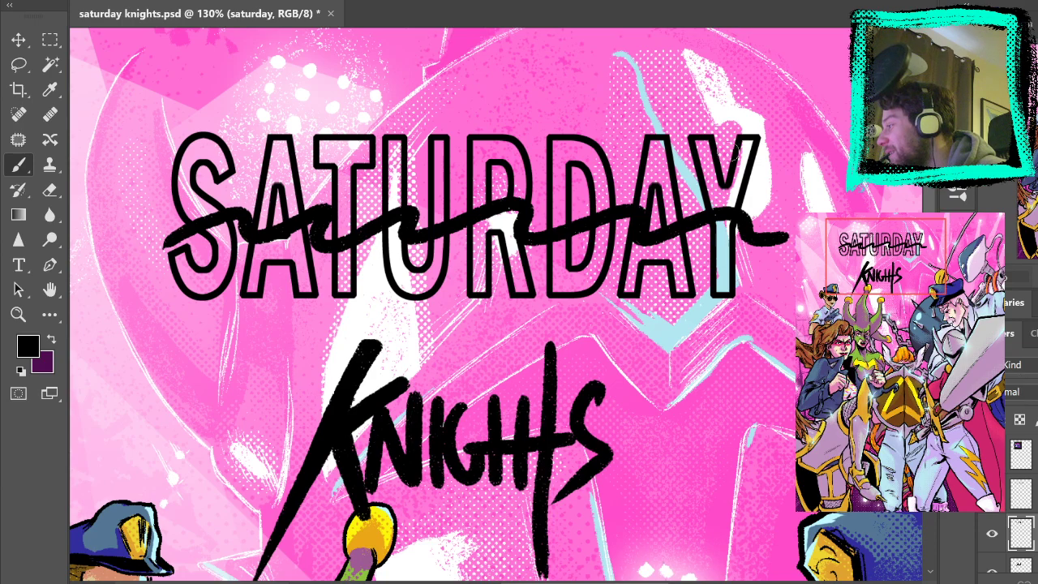
click(53, 89)
click(54, 67)
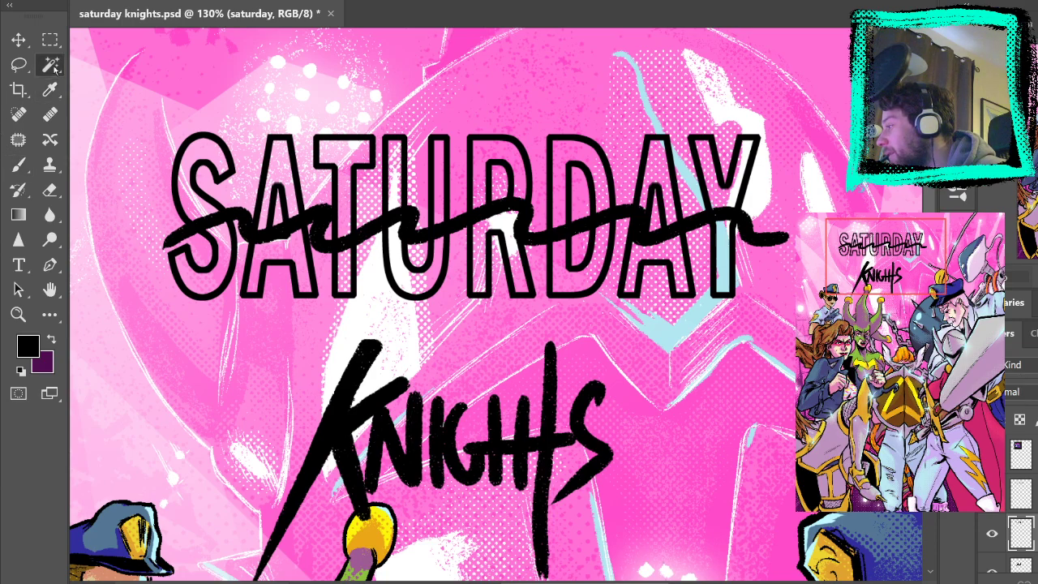
click(260, 104)
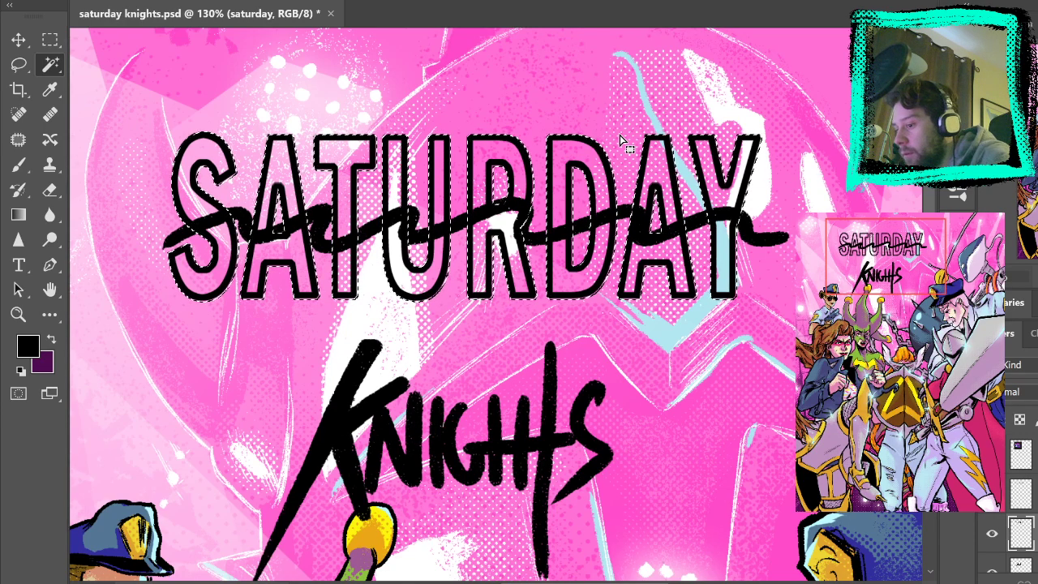
click(1028, 494)
key(Delete)
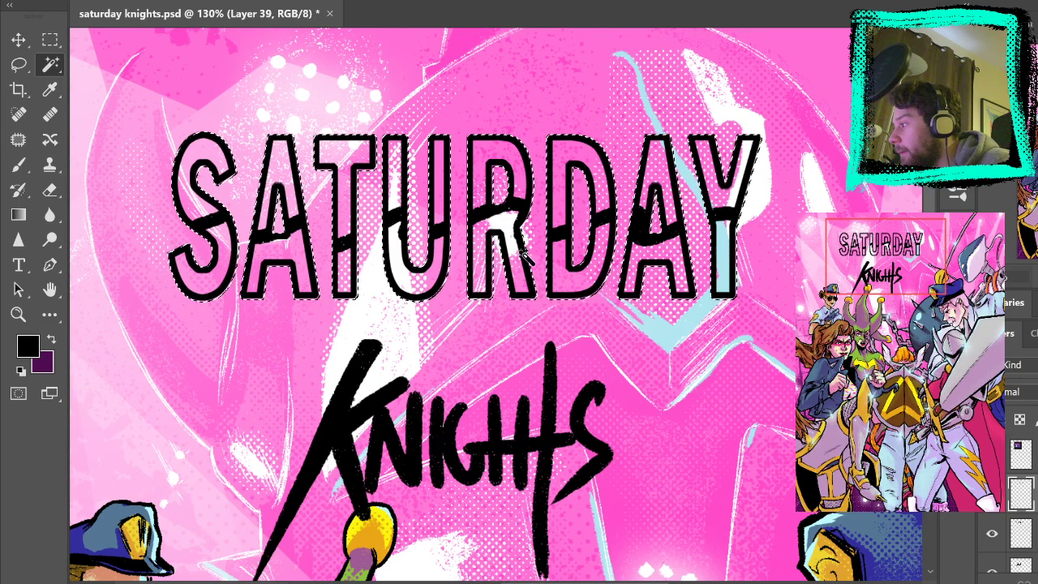
Deselect the area around the SATURDAY outlines and remove the trimmed wave line from the letters
click(55, 43)
click(193, 251)
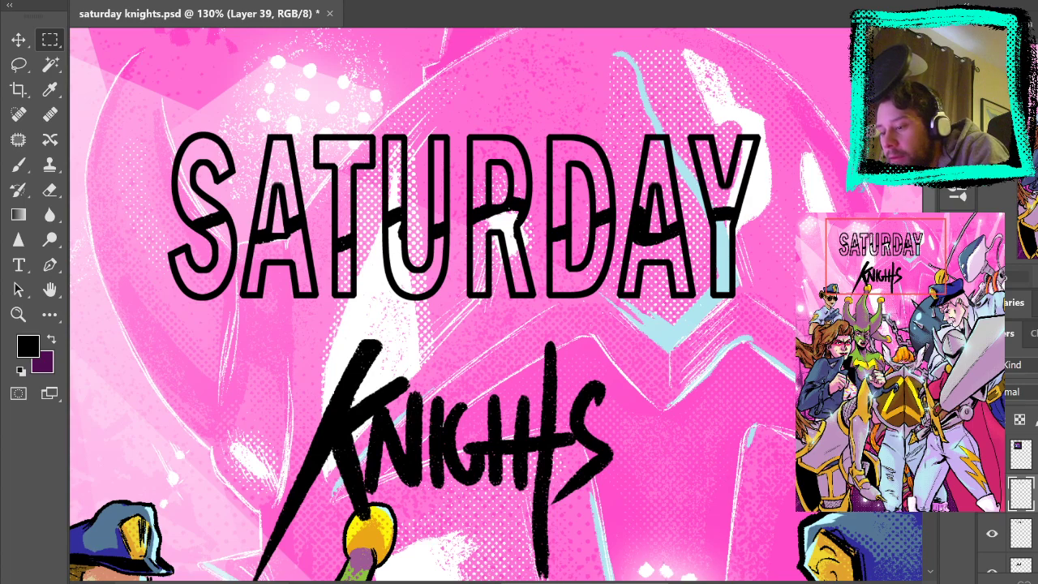
key(Delete)
key(ctrl+alt+shift+n)
key(b)
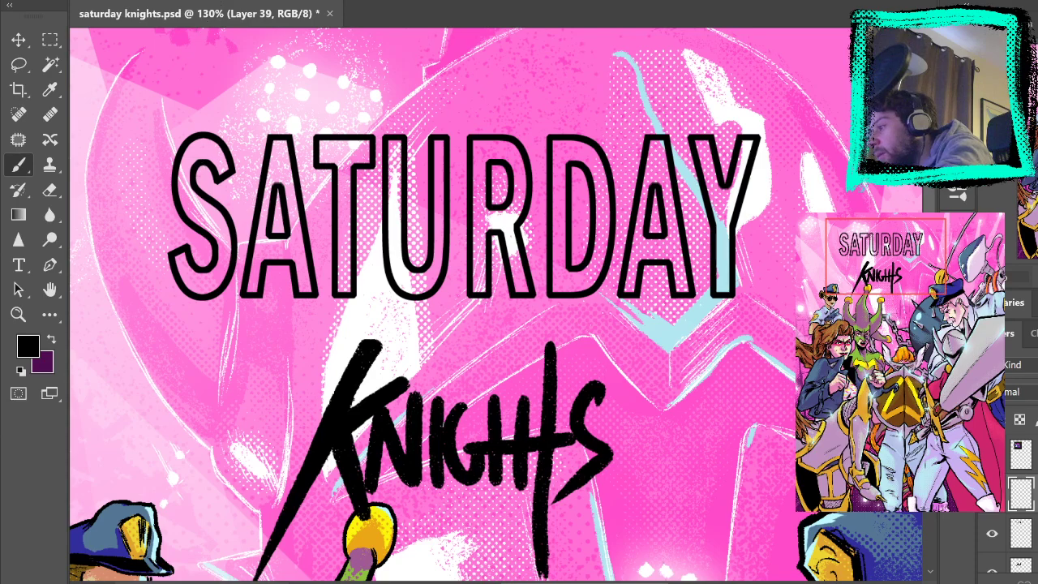
Try several wavy black brush lines across the middle of SATURDAY, undoing each one
mouse_move(172, 247)
mouse_down()
mouse_move(223, 213)
mouse_move(494, 234)
mouse_move(767, 213)
mouse_up()
key(ctrl+z)
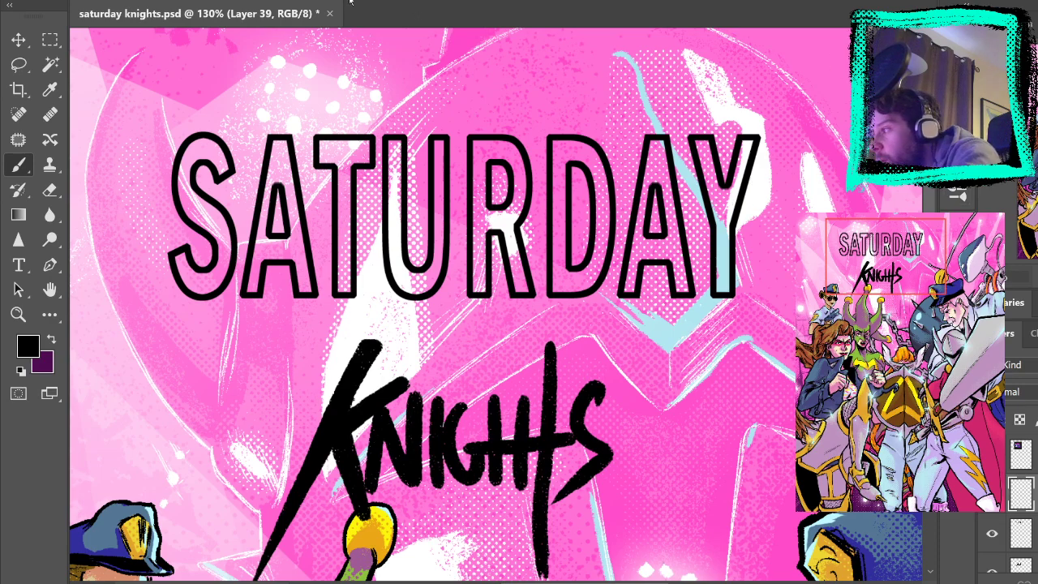
mouse_move(172, 241)
mouse_down()
mouse_move(245, 216)
mouse_move(328, 201)
mouse_move(370, 220)
mouse_move(460, 211)
mouse_move(524, 226)
mouse_move(645, 201)
mouse_move(777, 215)
mouse_up()
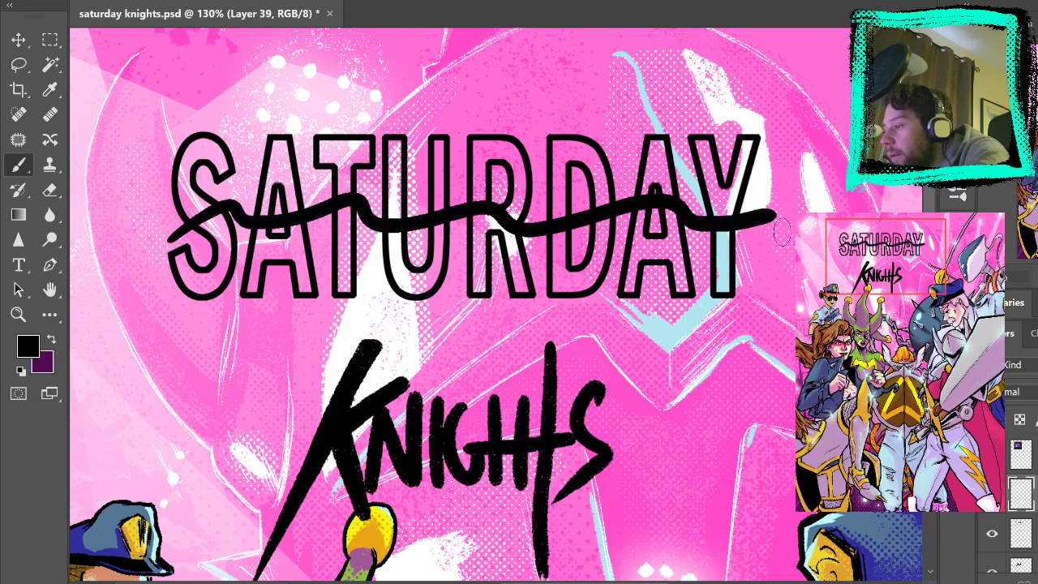
key(ctrl+z)
mouse_move(172, 237)
mouse_down()
mouse_move(194, 207)
mouse_move(321, 201)
mouse_move(695, 235)
mouse_move(797, 231)
mouse_up()
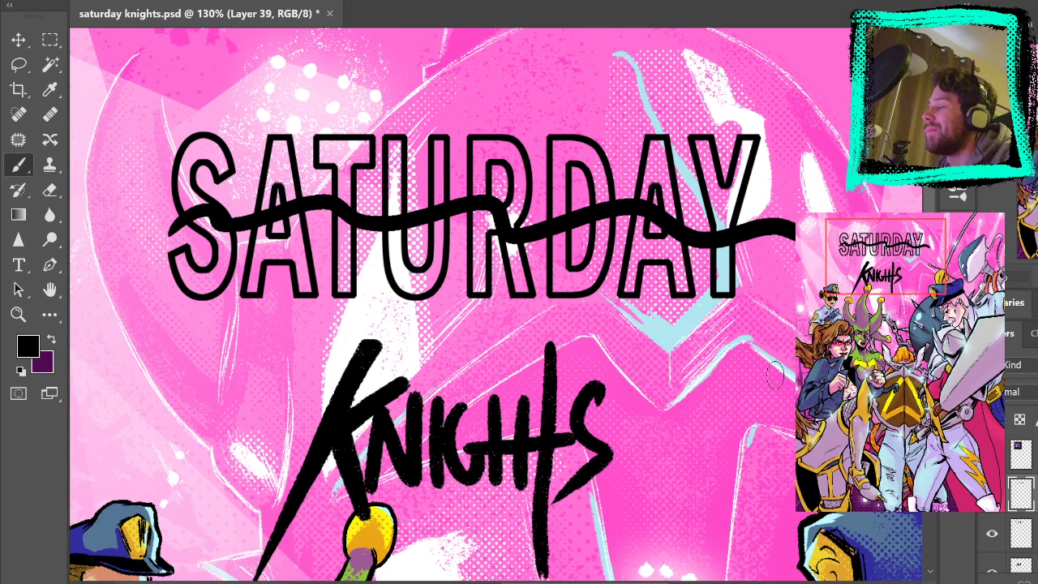
key(ctrl+z)
mouse_move(172, 247)
mouse_down()
mouse_move(237, 231)
mouse_move(470, 213)
mouse_move(600, 212)
mouse_move(793, 235)
mouse_up()
key(ctrl+z)
mouse_move(166, 243)
mouse_down()
mouse_move(309, 208)
mouse_move(545, 236)
mouse_move(799, 223)
mouse_up()
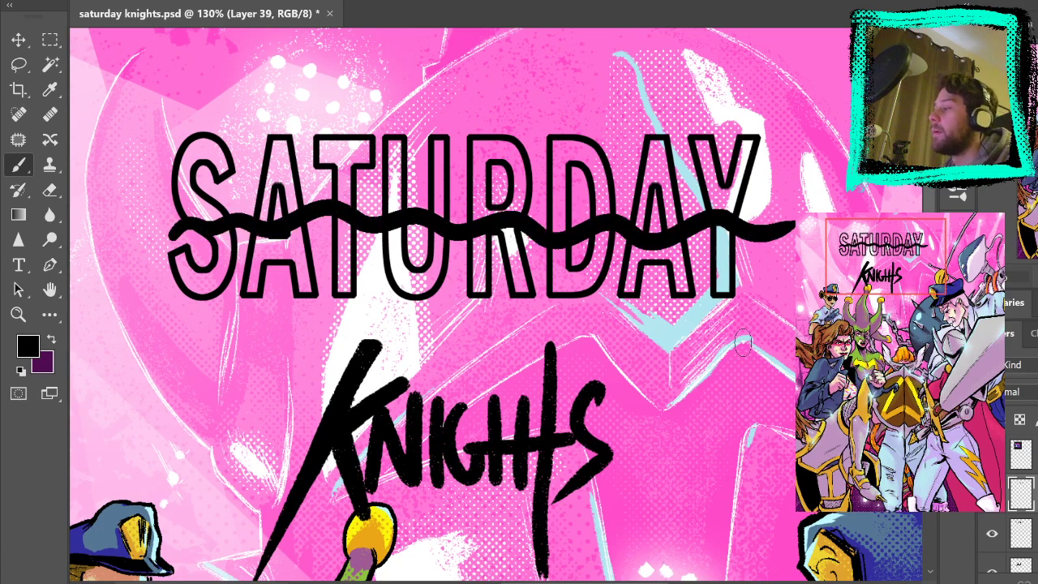
key(ctrl+z)
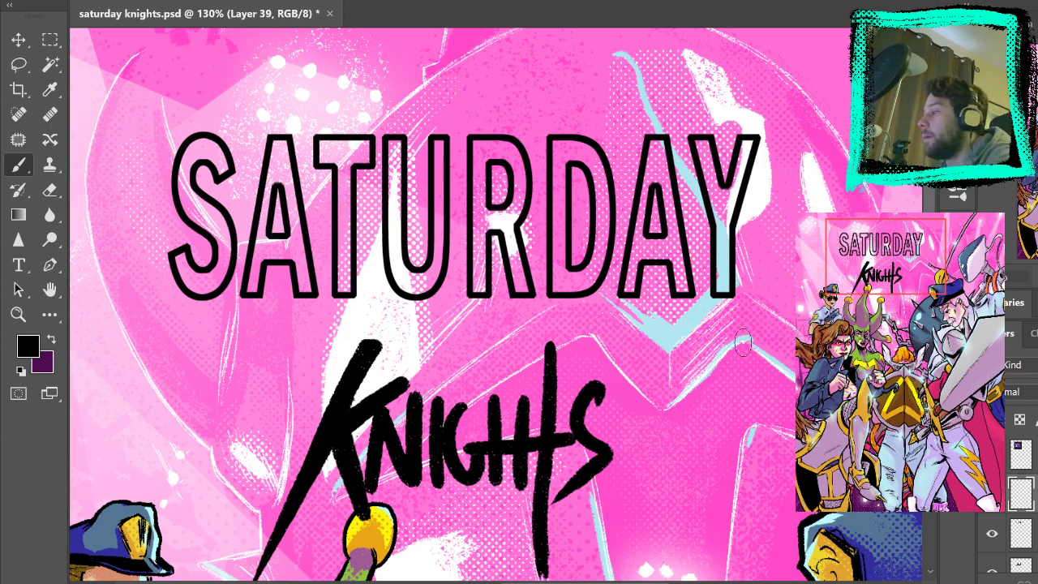
mouse_move(158, 224)
mouse_down()
mouse_move(310, 206)
mouse_move(640, 233)
mouse_move(795, 213)
mouse_up()
key(ctrl+z)
Brush a black wavy line across SATURDAY and replace its end over the S with a stroke sloping down toward the A
mouse_move(159, 227)
mouse_down()
mouse_move(333, 206)
mouse_move(792, 195)
mouse_up()
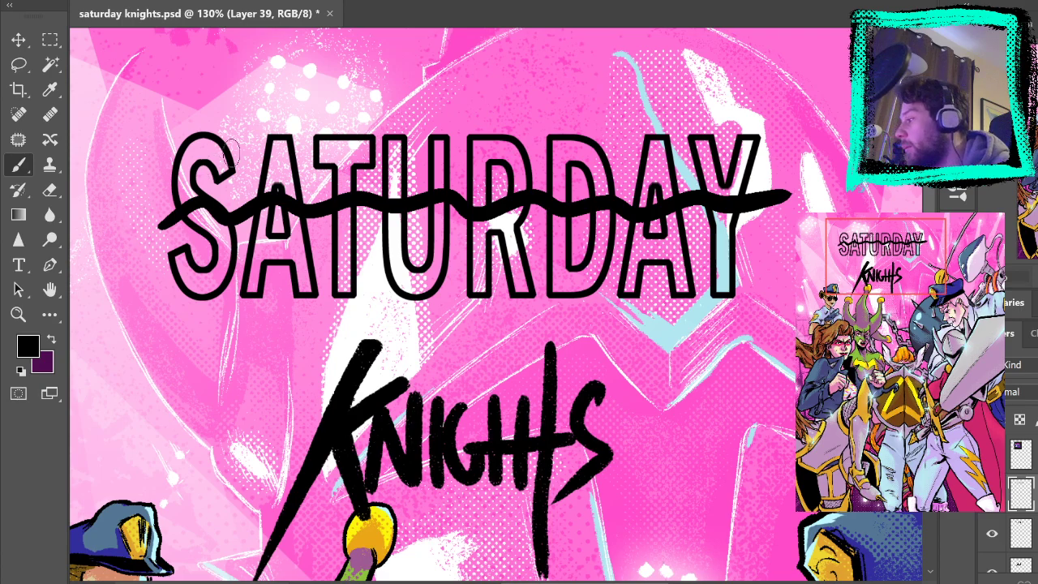
key(e)
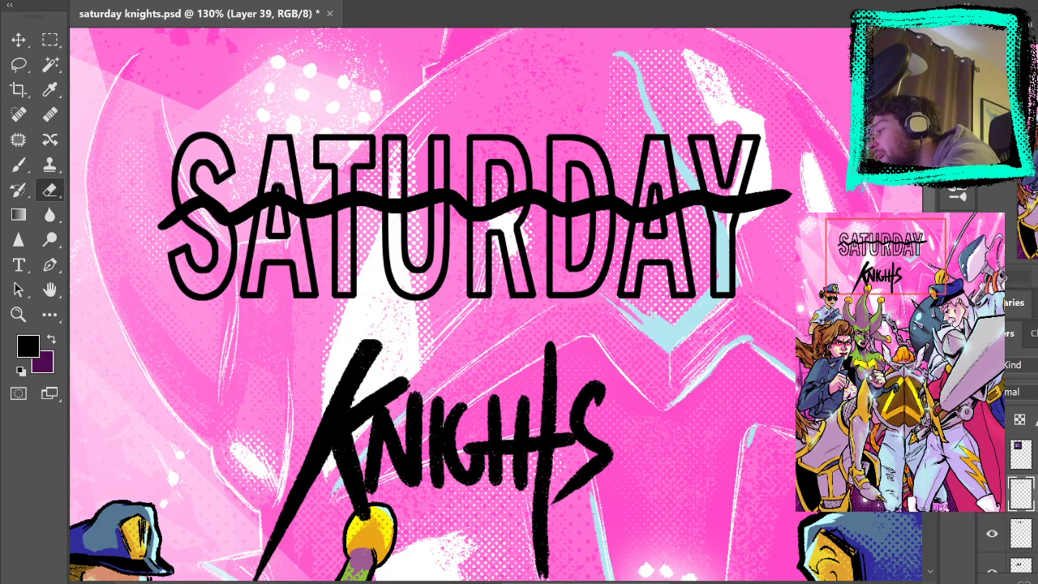
mouse_move(192, 233)
mouse_down()
mouse_move(191, 185)
mouse_move(156, 230)
mouse_up()
key(b)
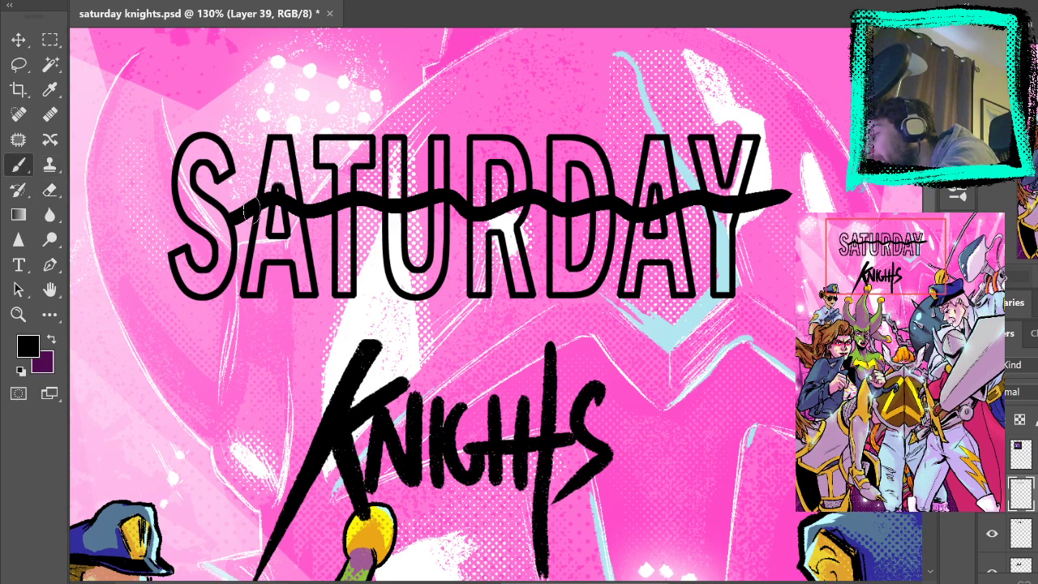
drag(249, 209, 144, 196)
key(ctrl+z)
mouse_move(243, 214)
mouse_down()
mouse_move(130, 162)
mouse_move(180, 209)
mouse_move(130, 172)
mouse_move(179, 208)
mouse_move(246, 216)
mouse_up()
key(ctrl+z)
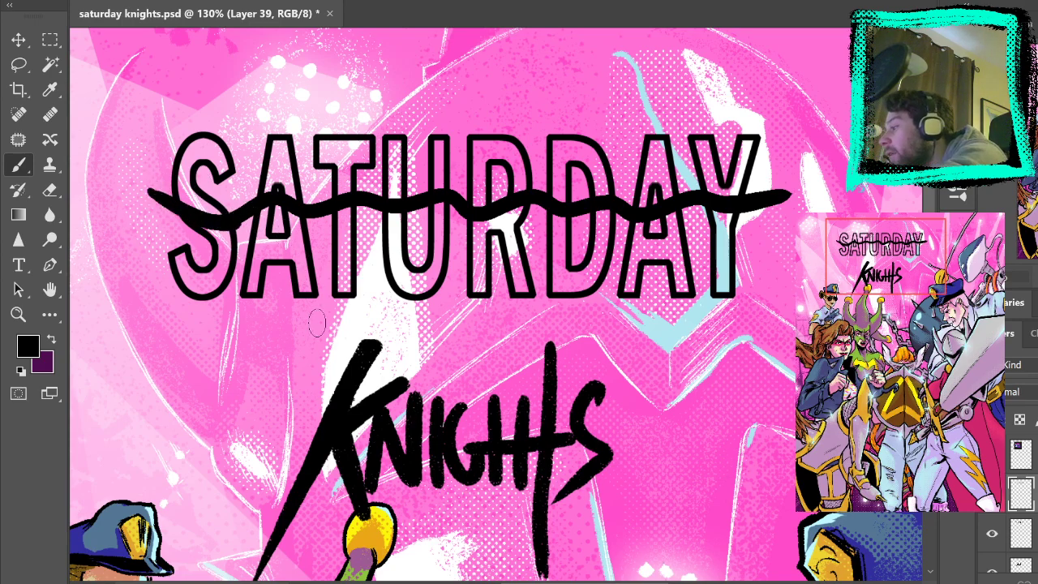
key(ctrl+z)
mouse_move(133, 182)
mouse_down()
mouse_move(180, 211)
mouse_move(241, 214)
mouse_up()
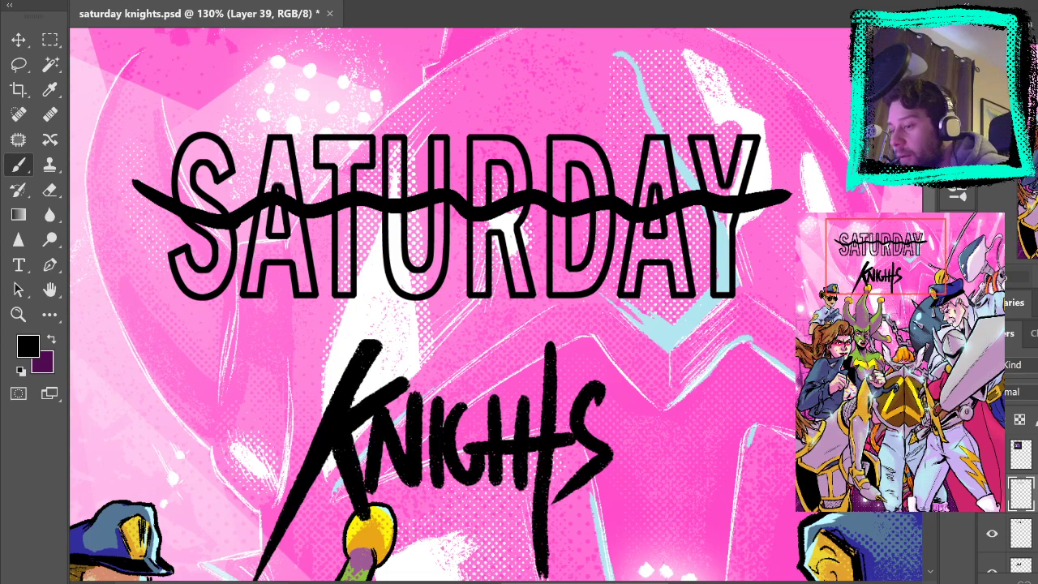
Select the area outside the letters on the saturday layer with the Magic Wand, delete the wave there on Layer 39, and deselect
scroll(1030, 494, down, 1)
click(1030, 494)
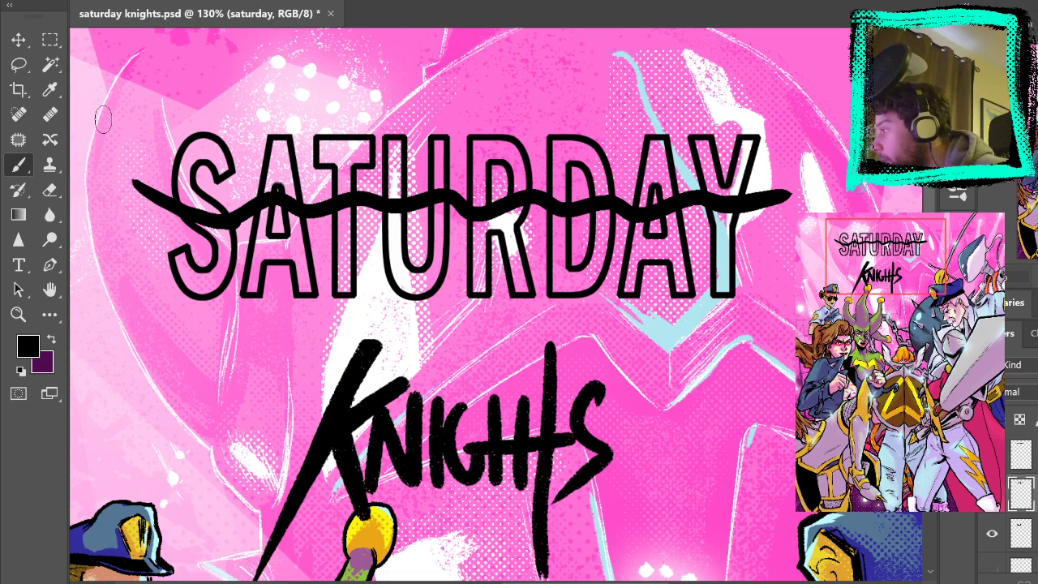
click(50, 65)
click(79, 65)
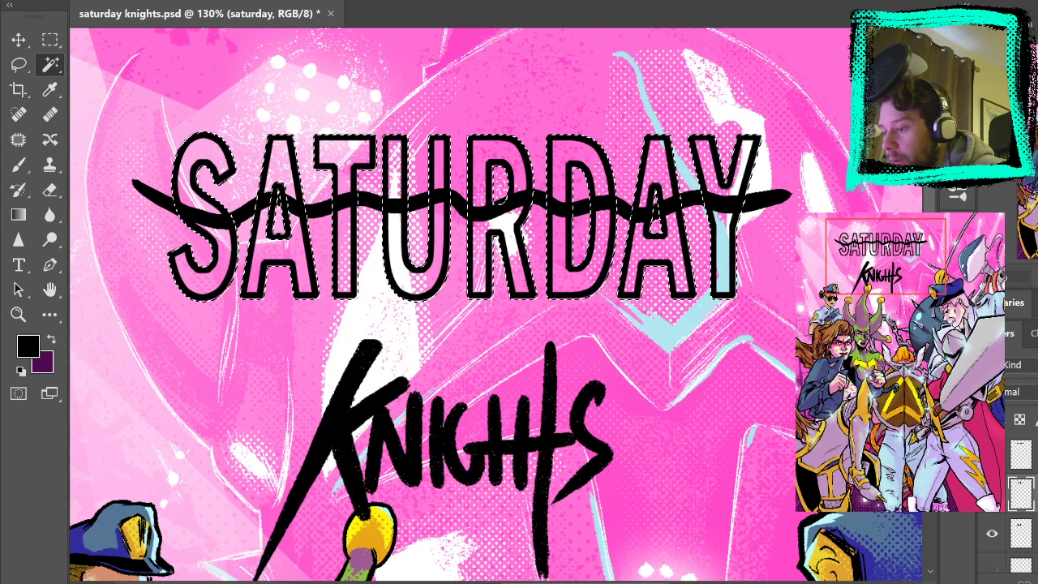
key(ctrl+shift+alt+n)
key(Delete)
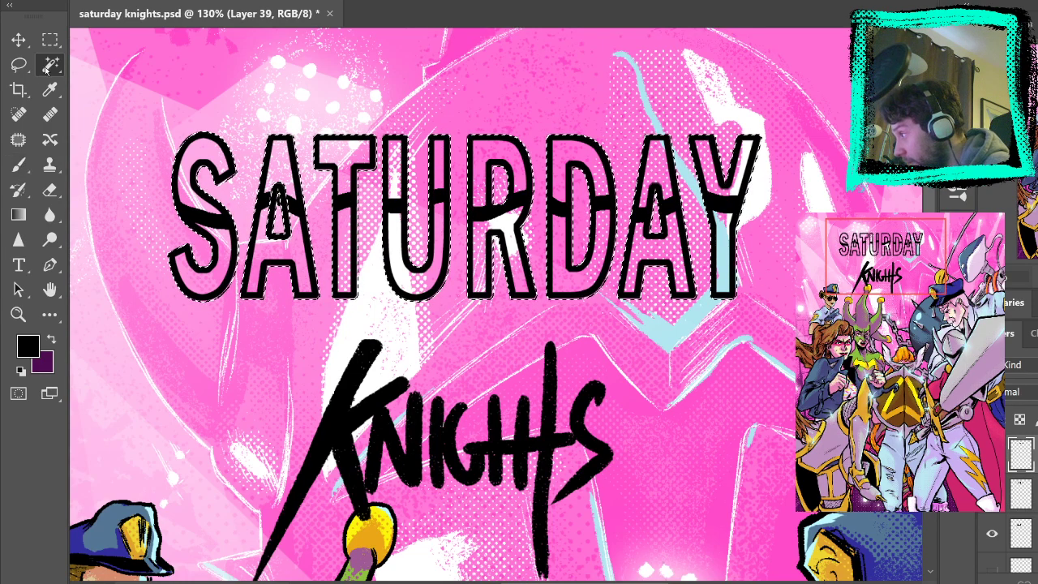
click(54, 35)
key(ctrl+d)
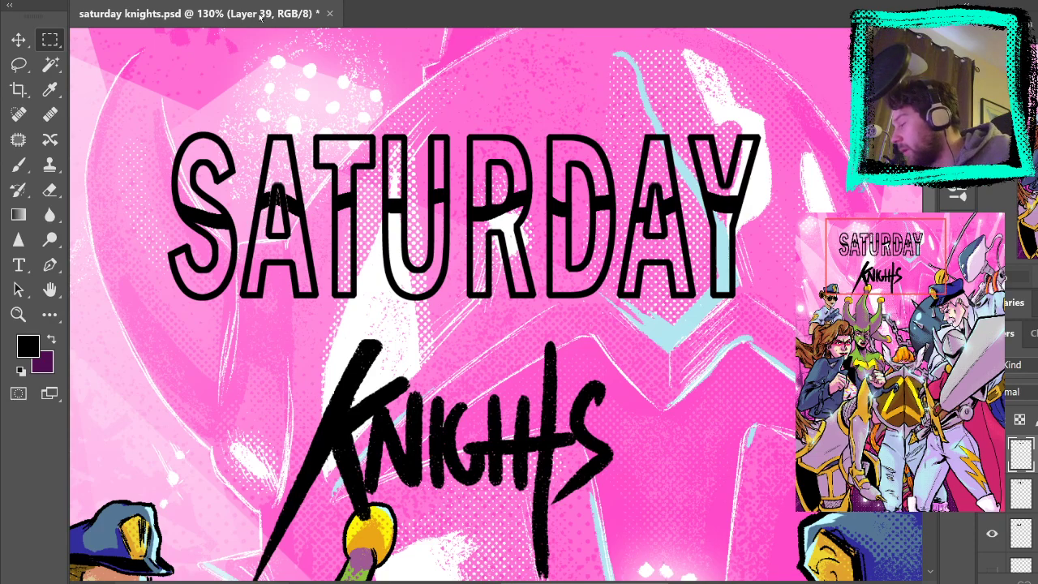
Clean the wave line out of the first A's counter and merge the wave layer into the saturday layer
key(b)
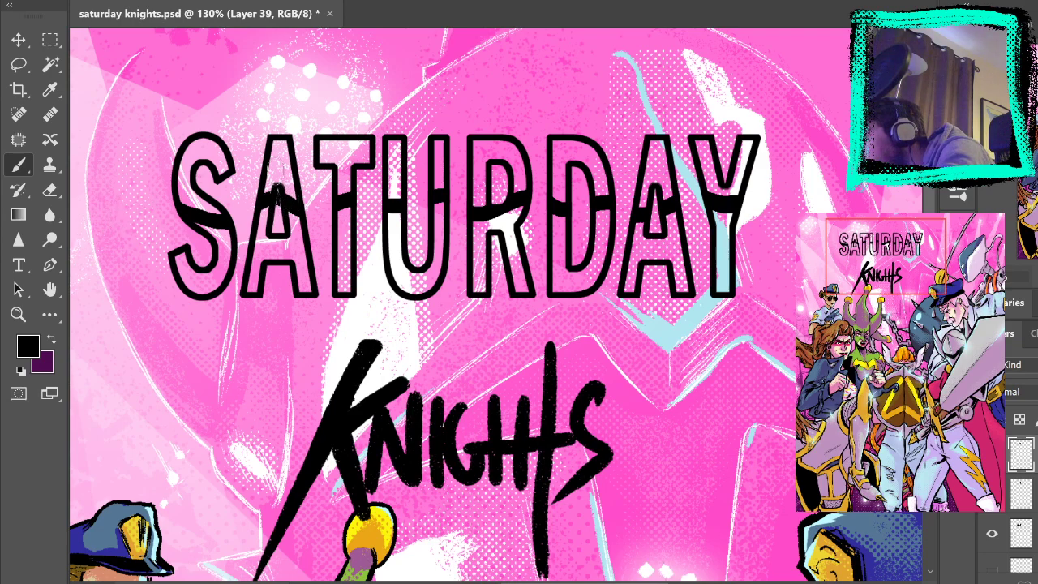
click(50, 190)
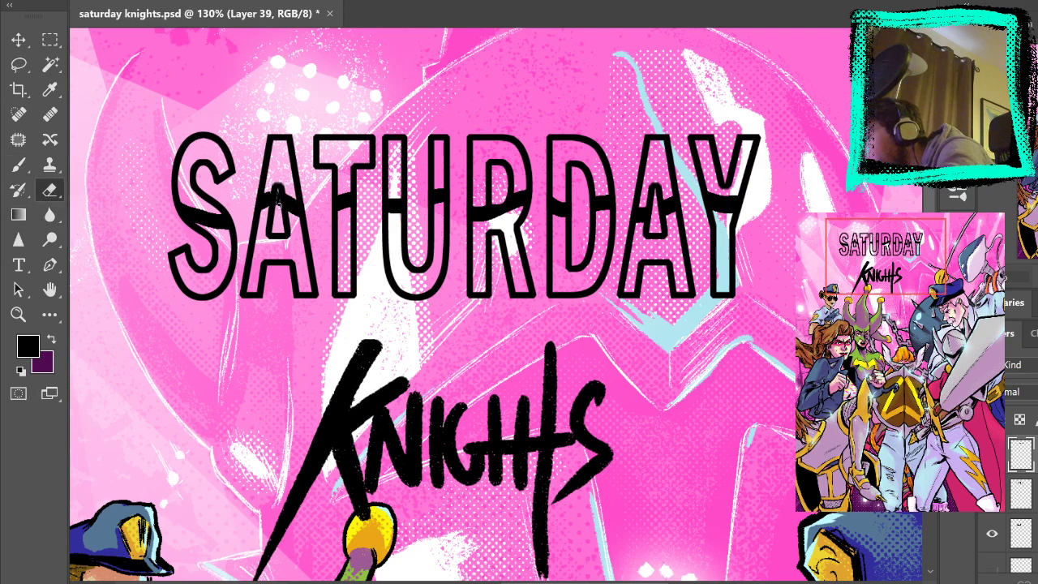
click(19, 165)
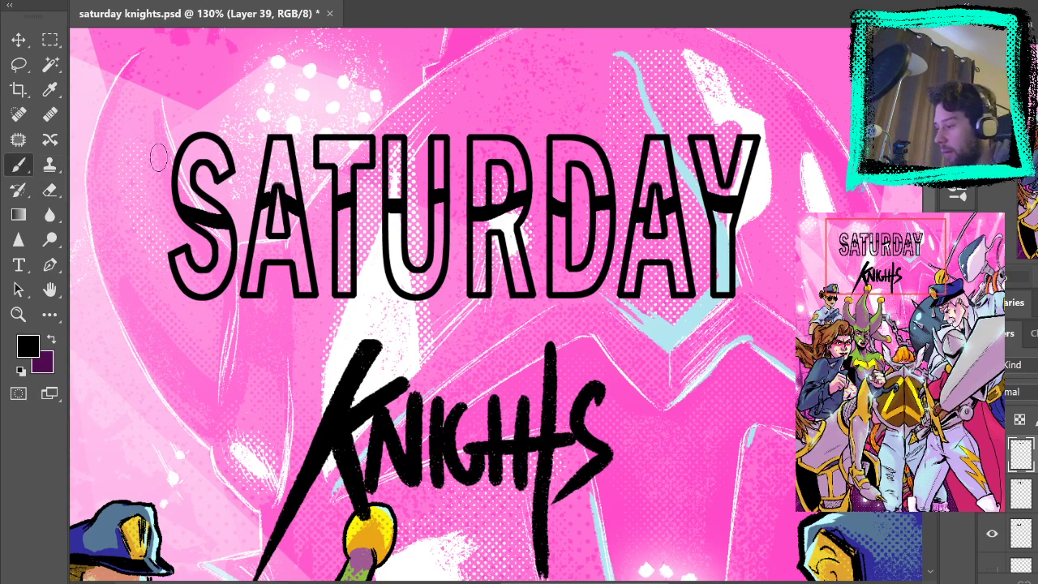
key(ctrl+e)
key(ctrl+t)
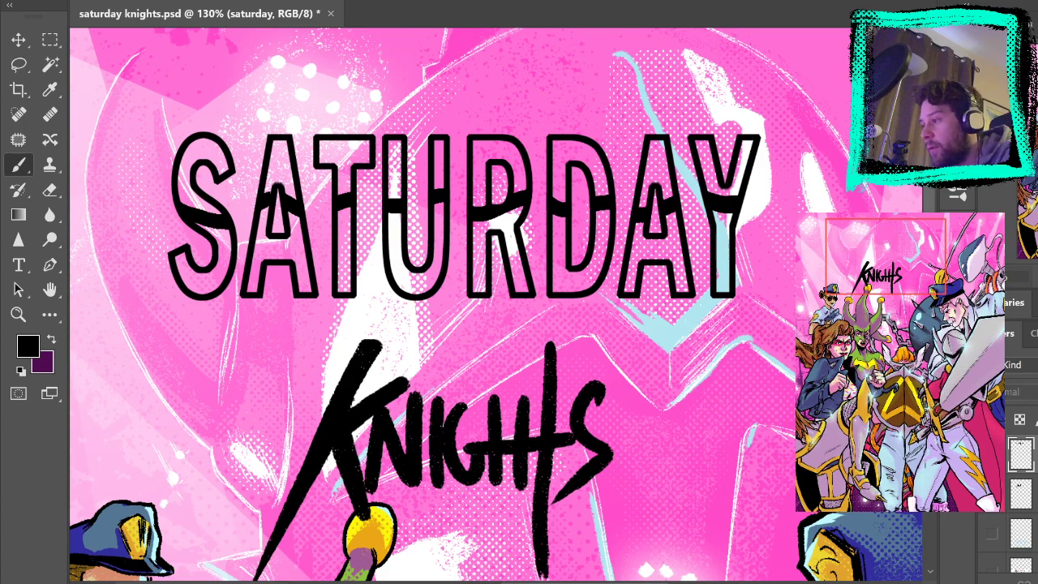
click(992, 454)
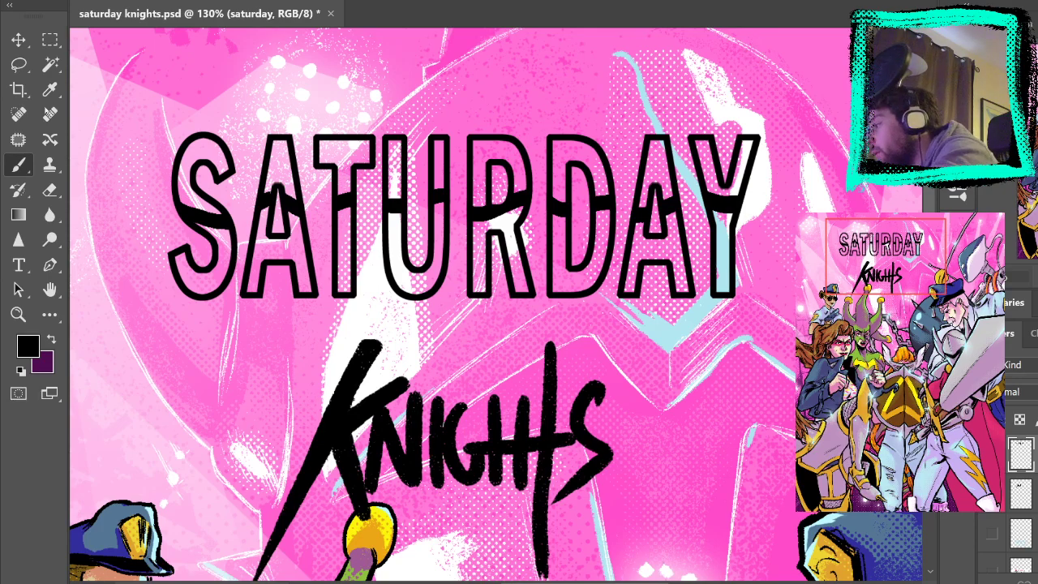
click(49, 64)
mouse_move(212, 244)
mouse_down()
mouse_move(271, 248)
mouse_move(296, 274)
mouse_move(295, 261)
mouse_move(339, 240)
mouse_up()
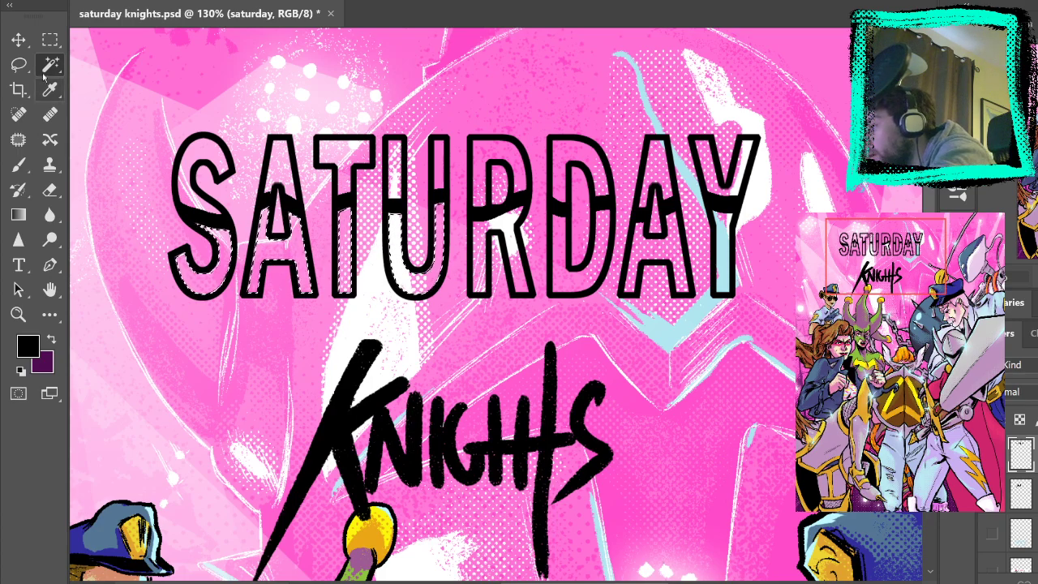
key(ctrl+d)
Select the interiors of all the SATURDAY letters below the wave line with the Magic Wand
click(18, 315)
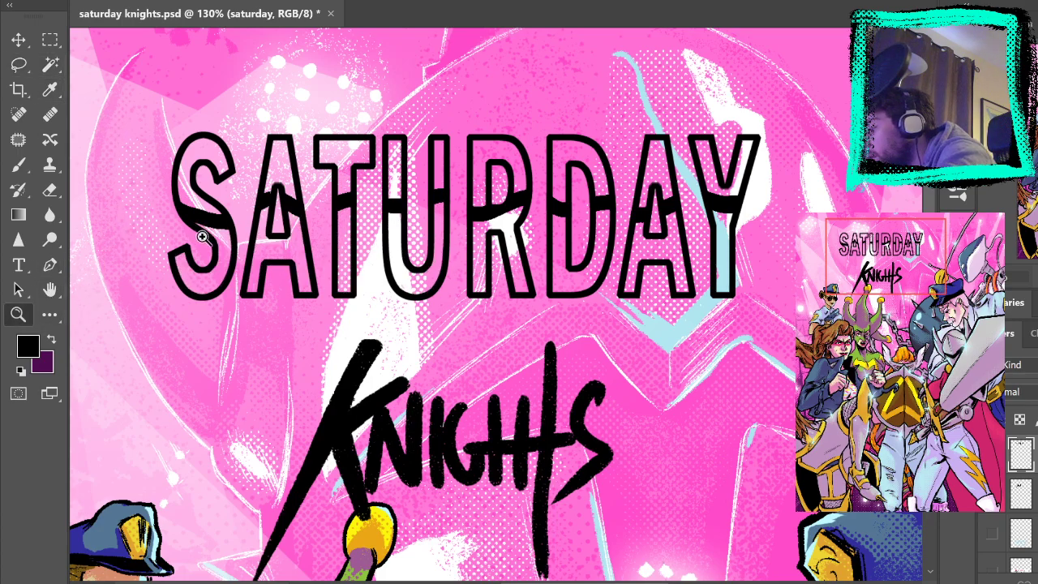
click(201, 236)
click(216, 214)
click(255, 219)
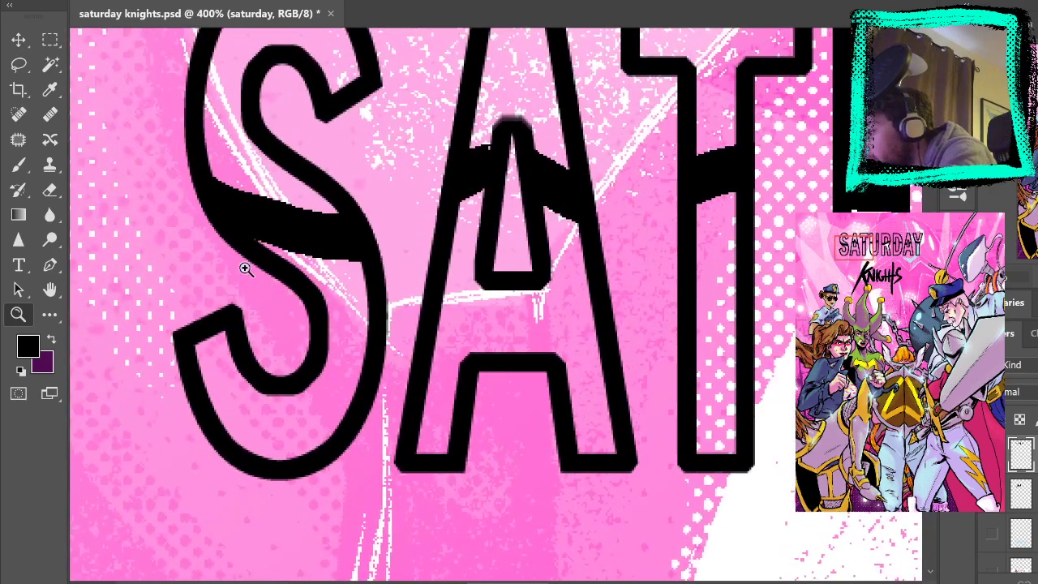
click(50, 64)
click(344, 283)
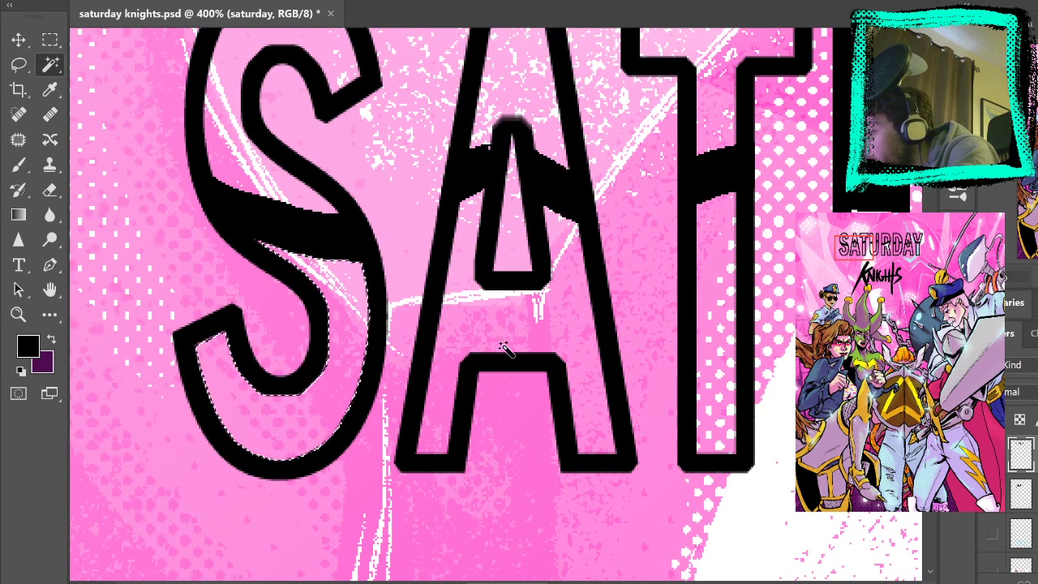
shift+click(519, 347)
shift+click(719, 312)
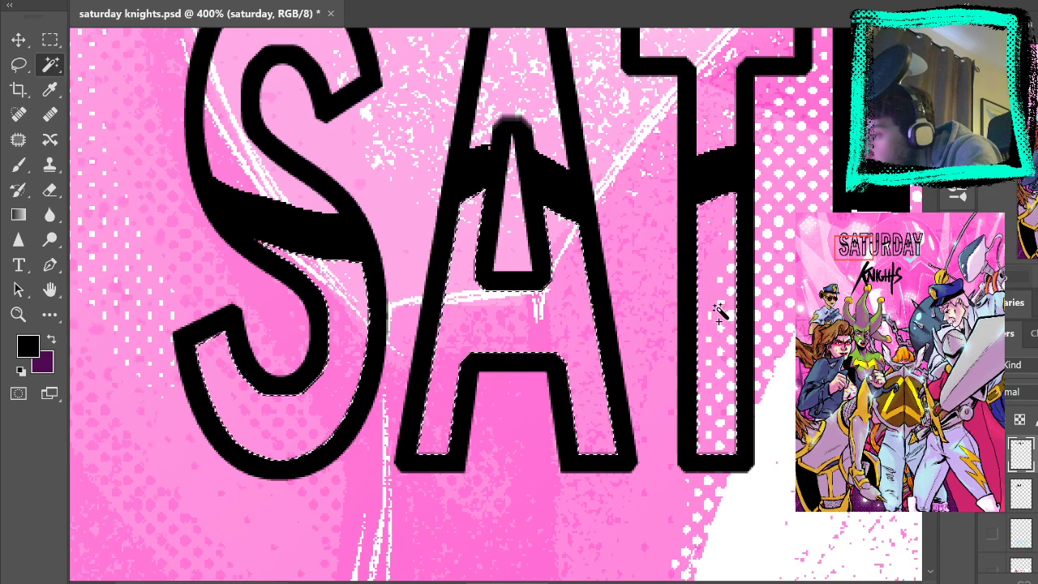
drag(852, 314, 528, 366)
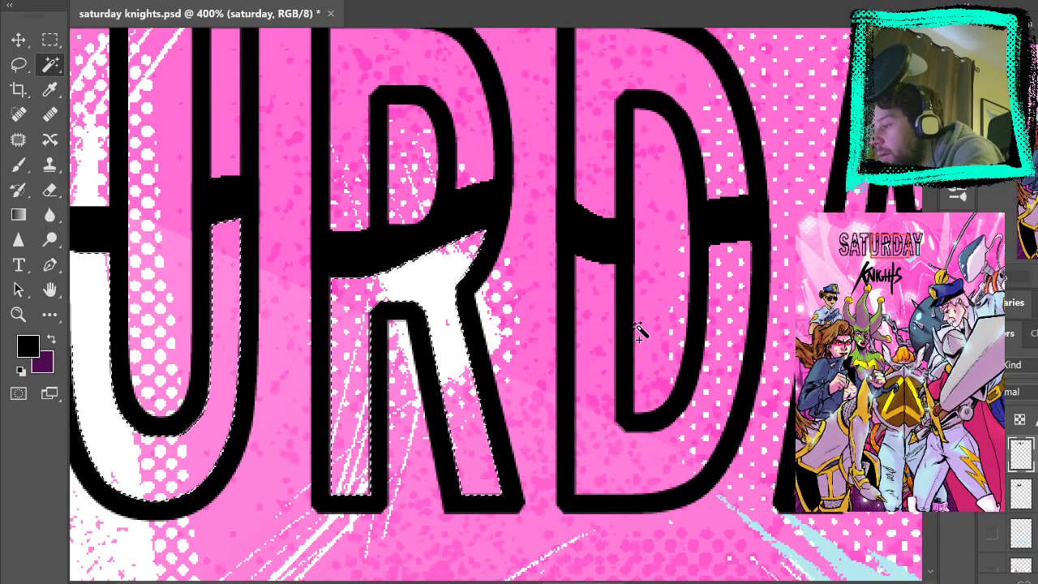
click(723, 300)
drag(721, 302, 446, 292)
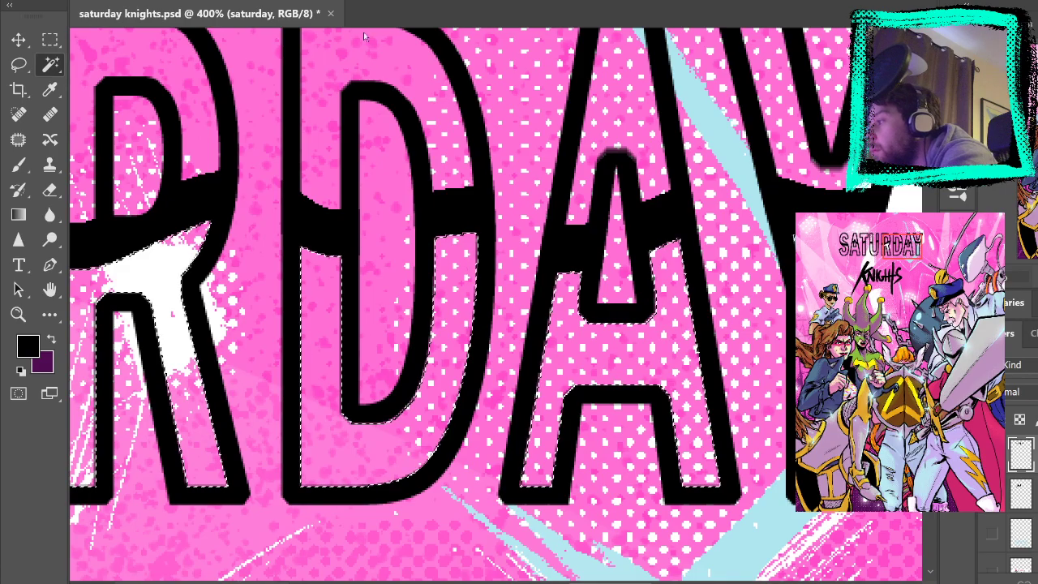
key(ctrl+minus)
key(ctrl+minus)
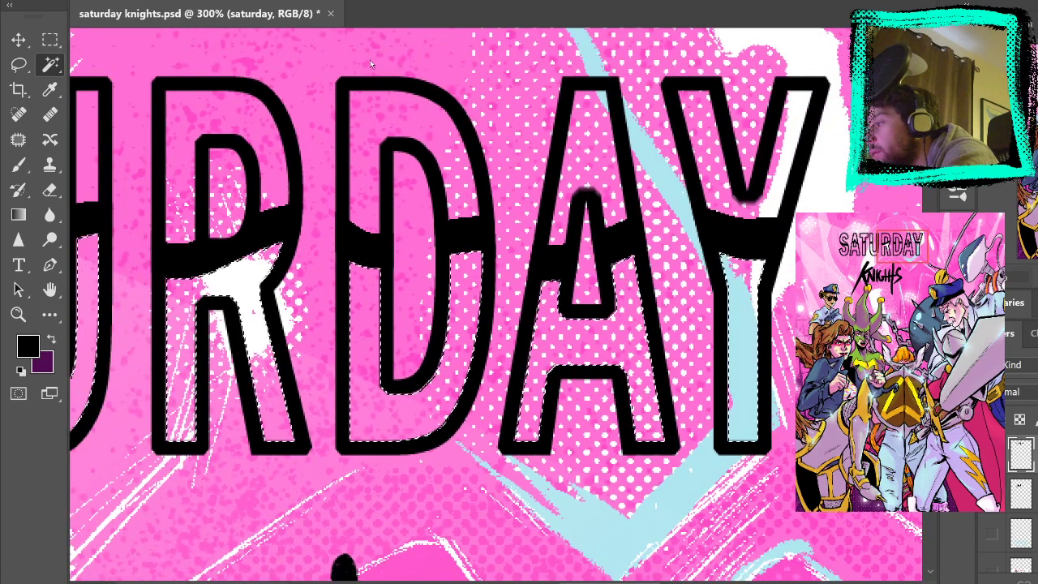
key(ctrl+minus)
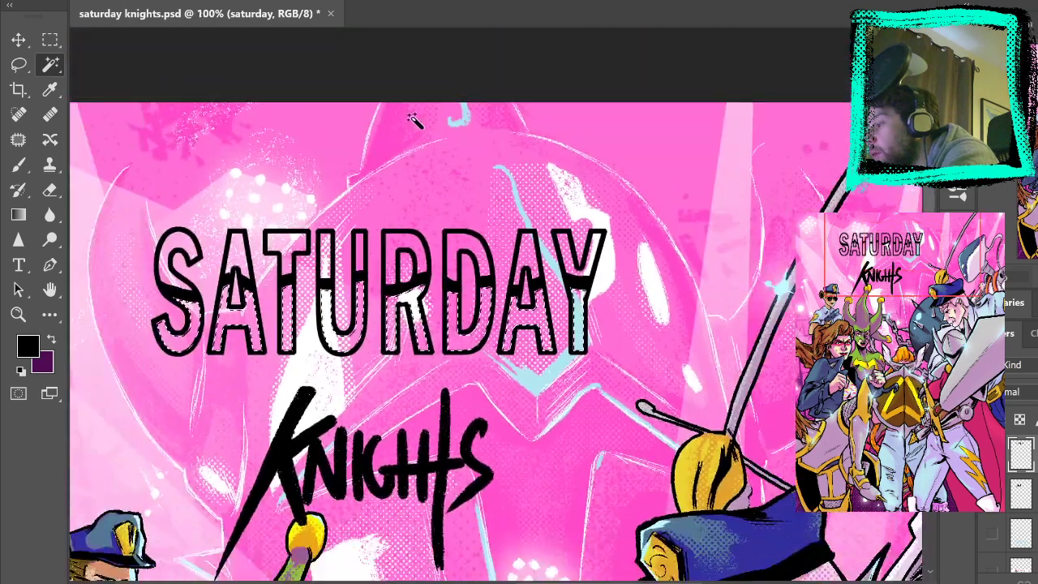
Try black-to-transparent gradients running down the lower halves of the SATURDAY letters, removing each one and clearing the selection
key(g)
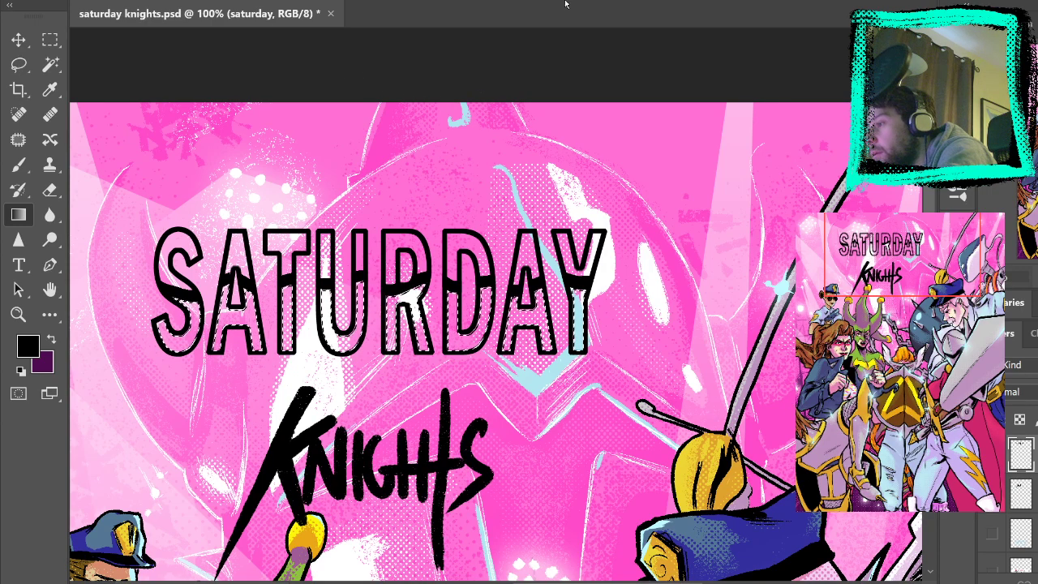
drag(385, 327, 386, 344)
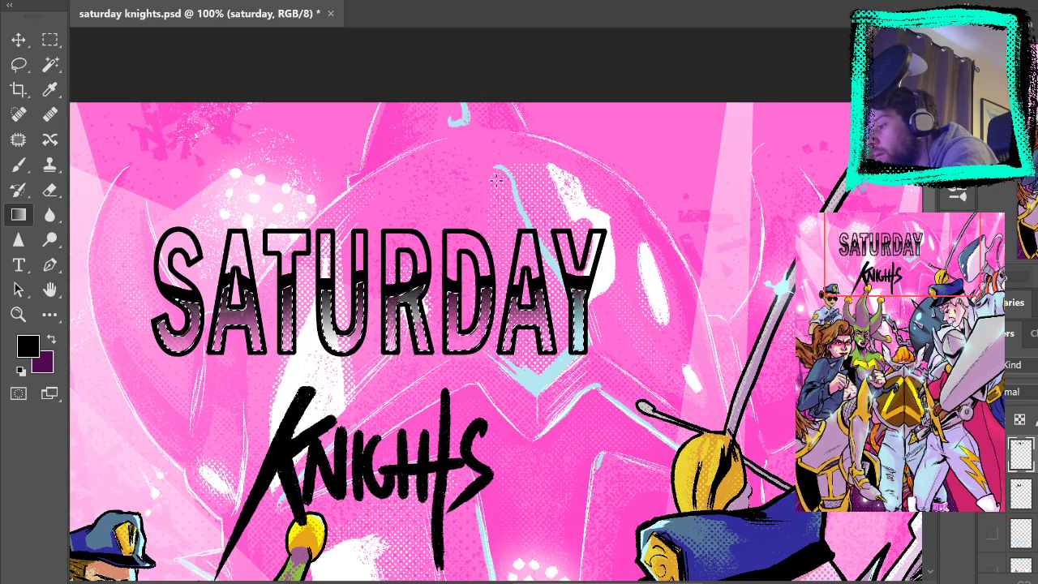
key(ctrl+z)
drag(405, 286, 408, 356)
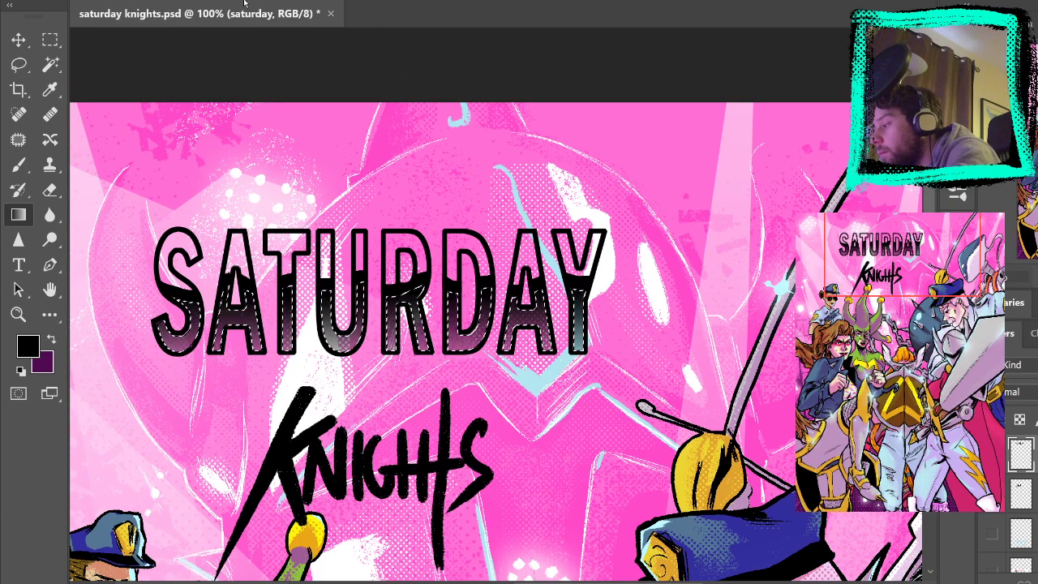
click(50, 38)
key(ctrl+d)
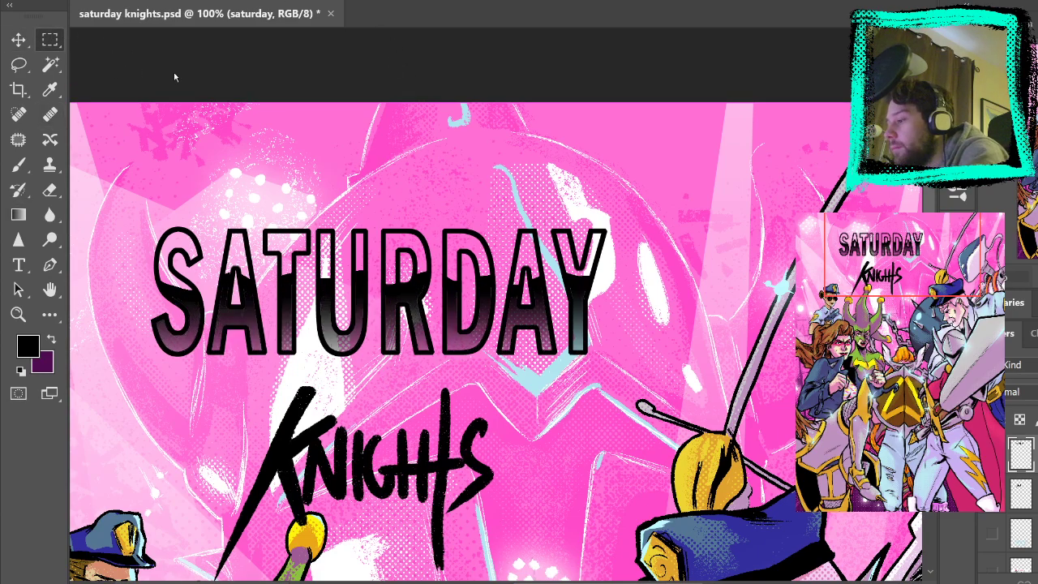
key(ctrl+shift+d)
key(Delete)
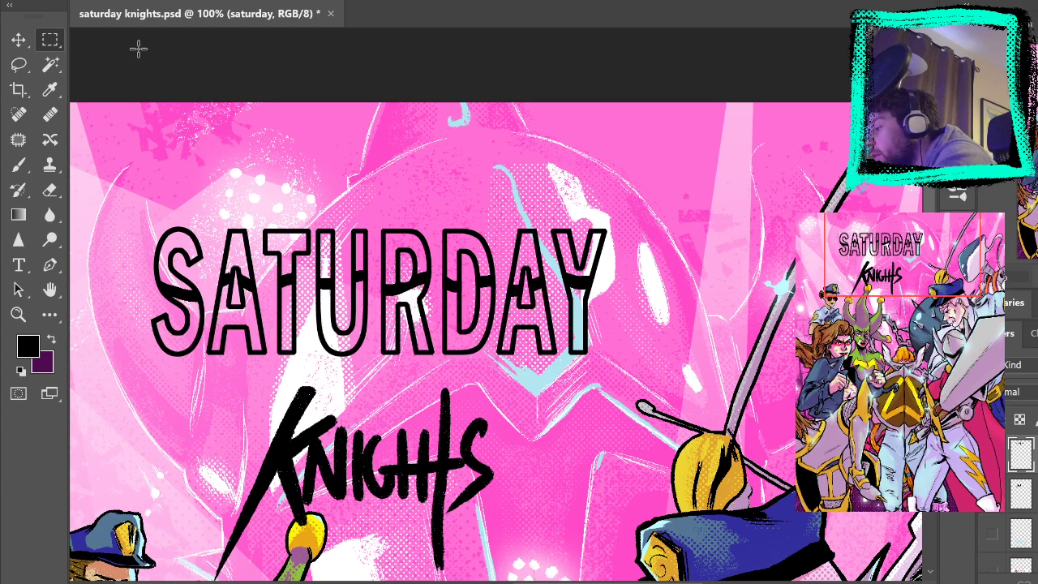
Touch up the wave line in the U, R, D, A and Y with the Paint Bucket and reselect all the letter interiors below it
click(49, 317)
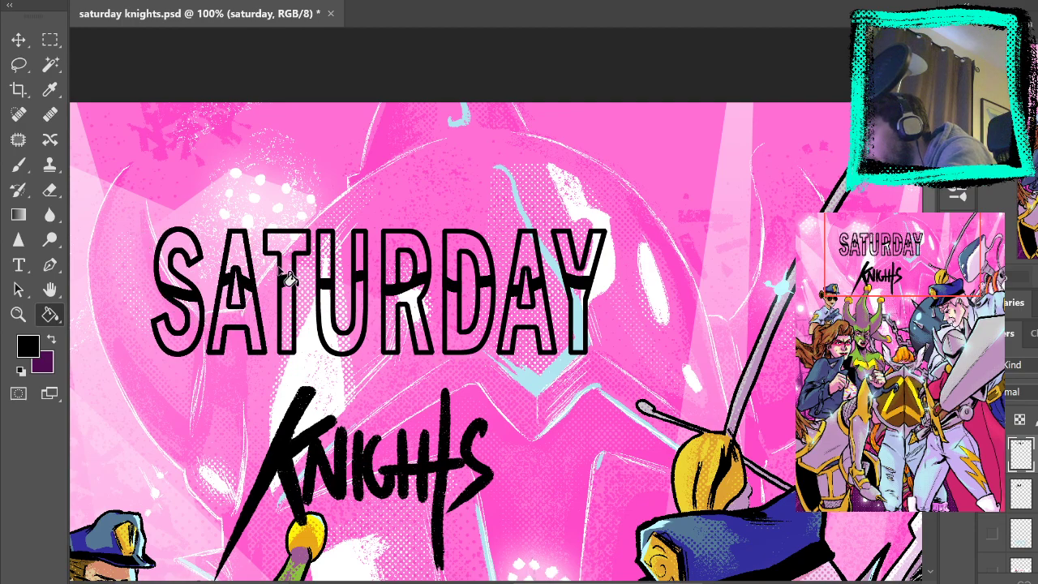
click(327, 292)
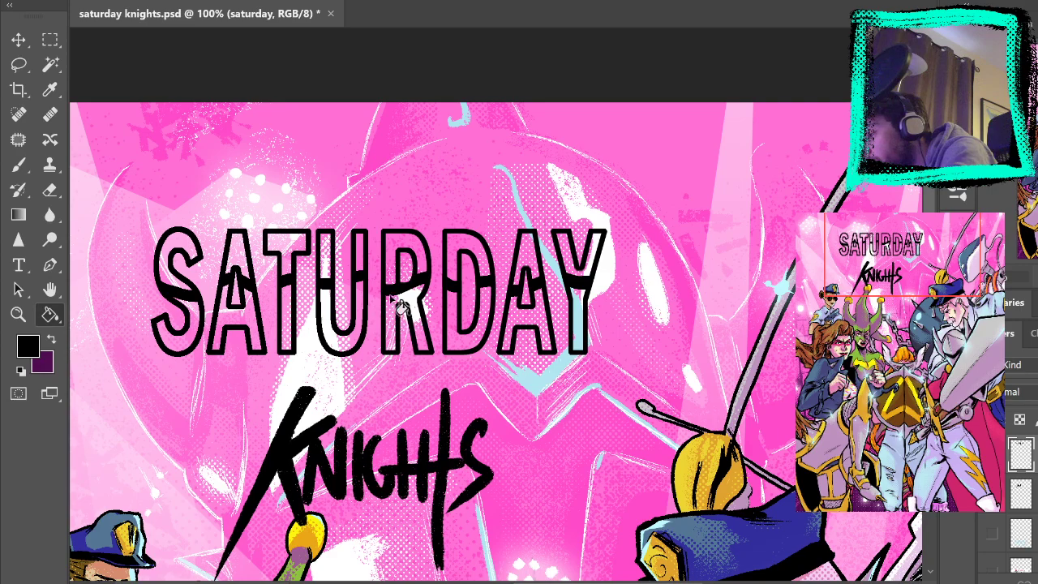
click(399, 305)
click(445, 255)
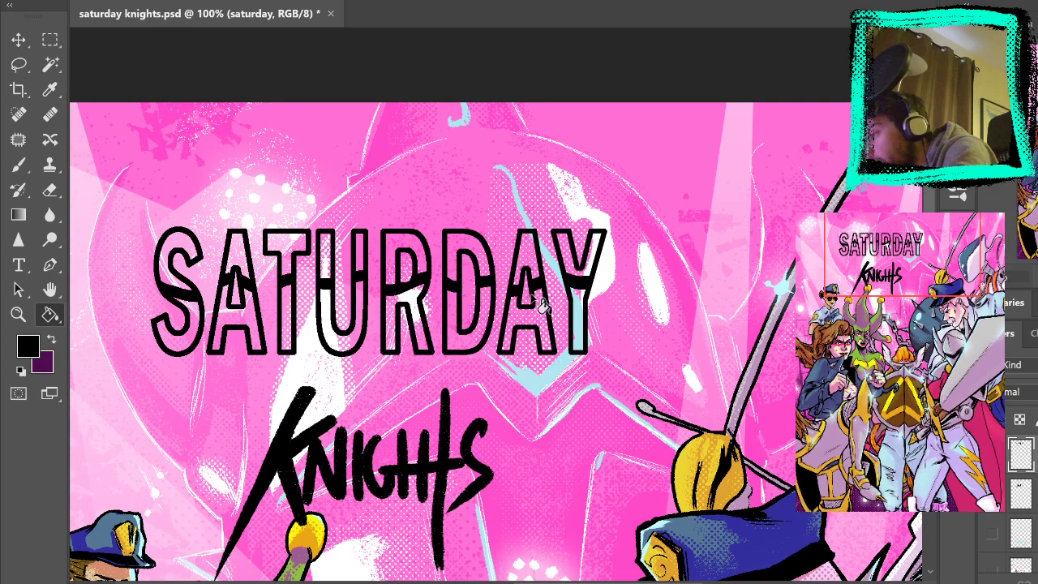
click(515, 280)
click(573, 279)
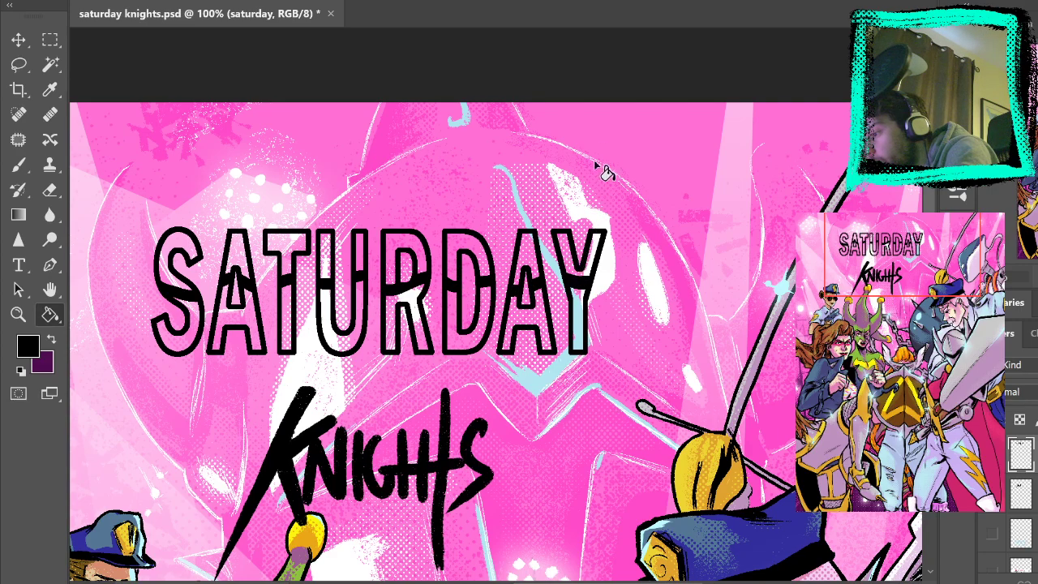
key(w)
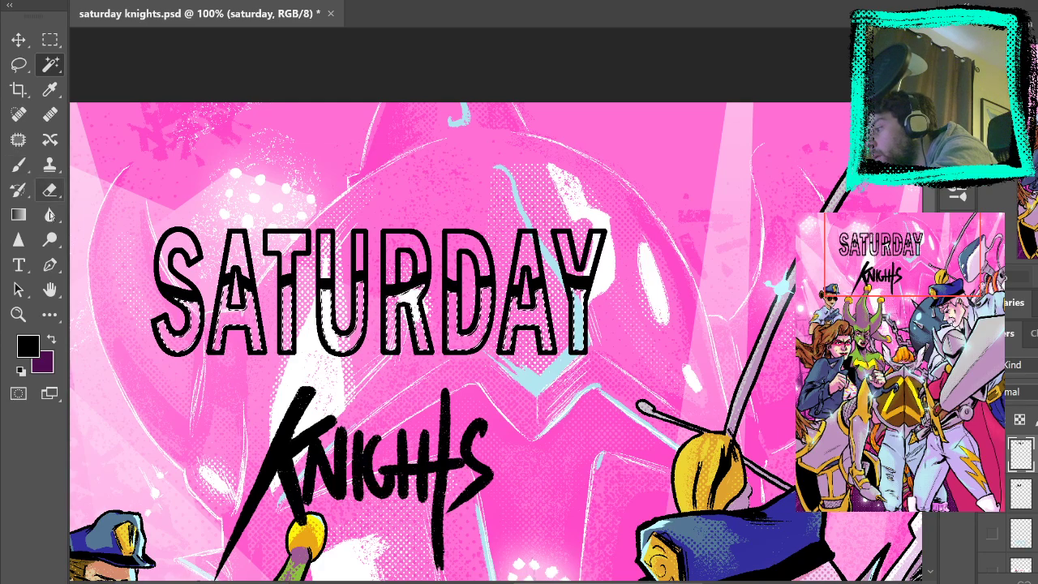
Try a smooth black-to-transparent gradient down the selected lower interiors of the SATURDAY letters
click(18, 214)
drag(347, 284, 348, 405)
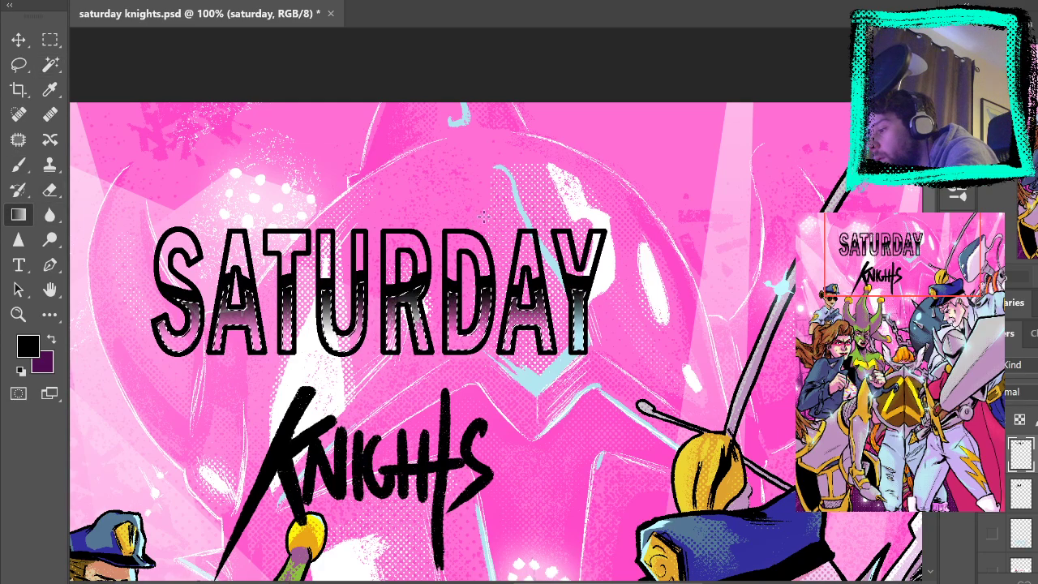
click(49, 39)
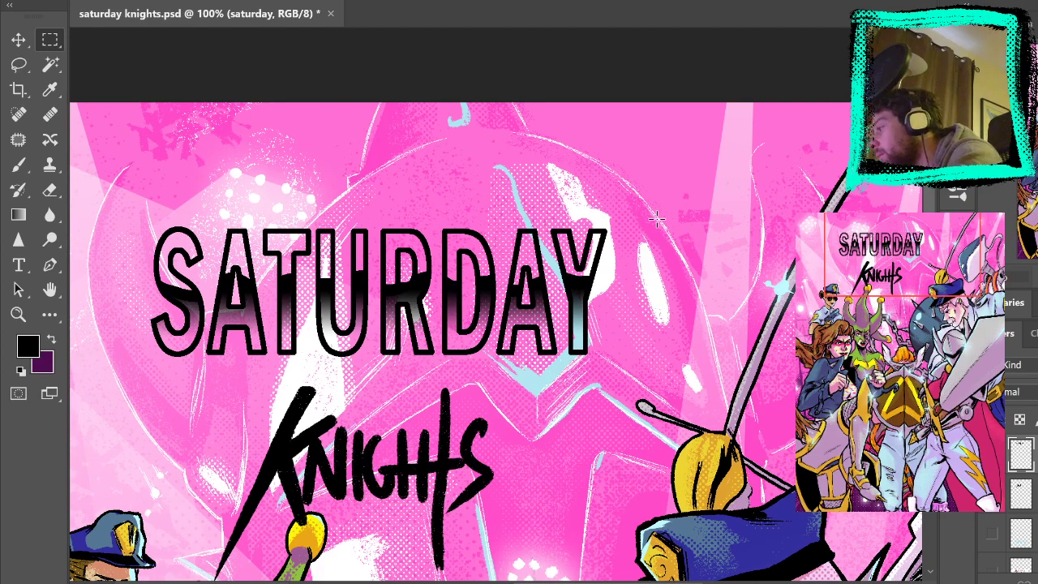
key(b)
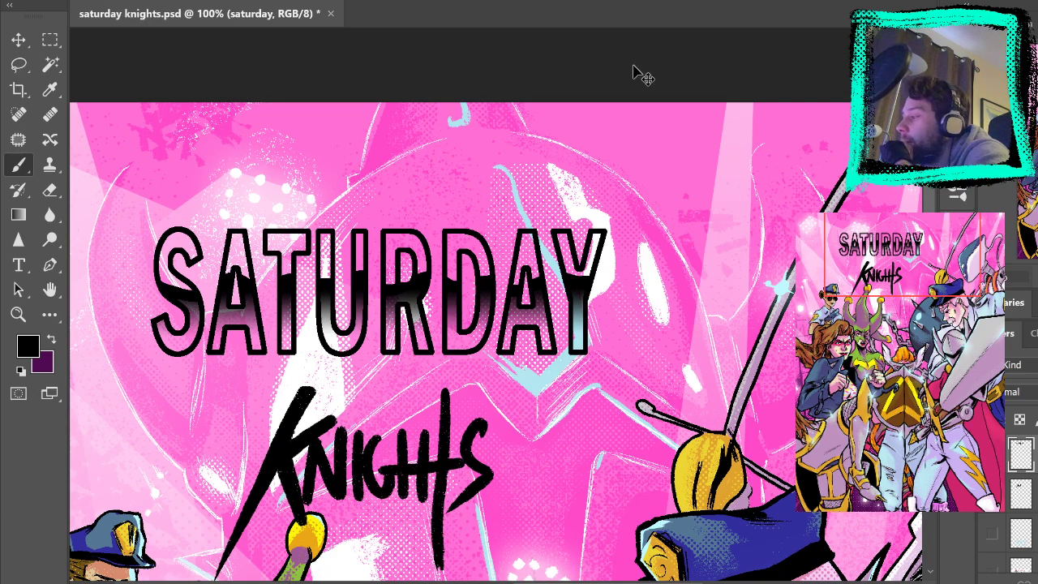
key(ctrl+z)
key(ctrl+z)
key(ctrl+z)
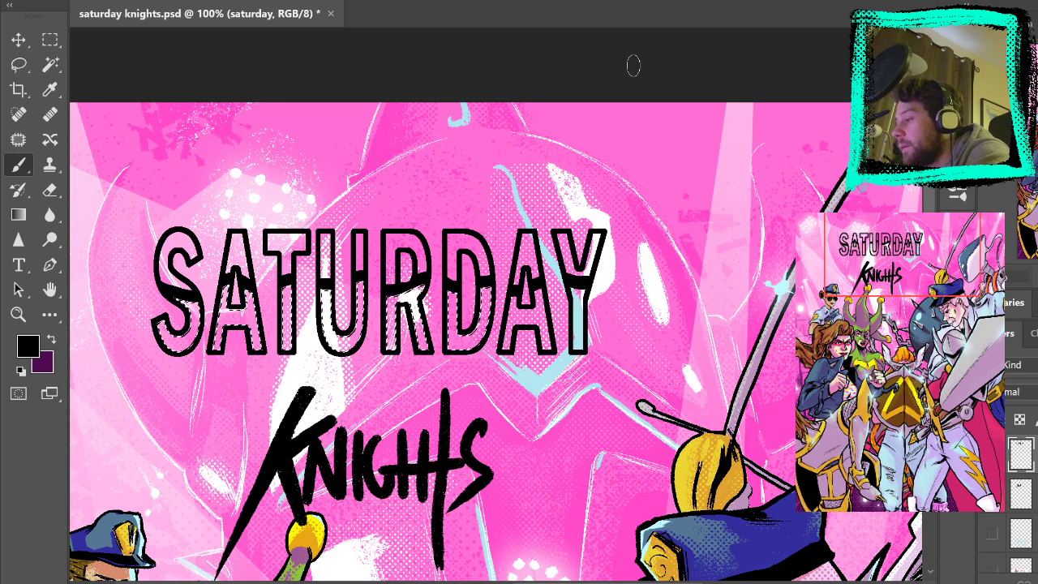
Brush a black halftone-dot fade from the wave line down through the selected lower interiors of the SATURDAY letters, and deselect
key(m)
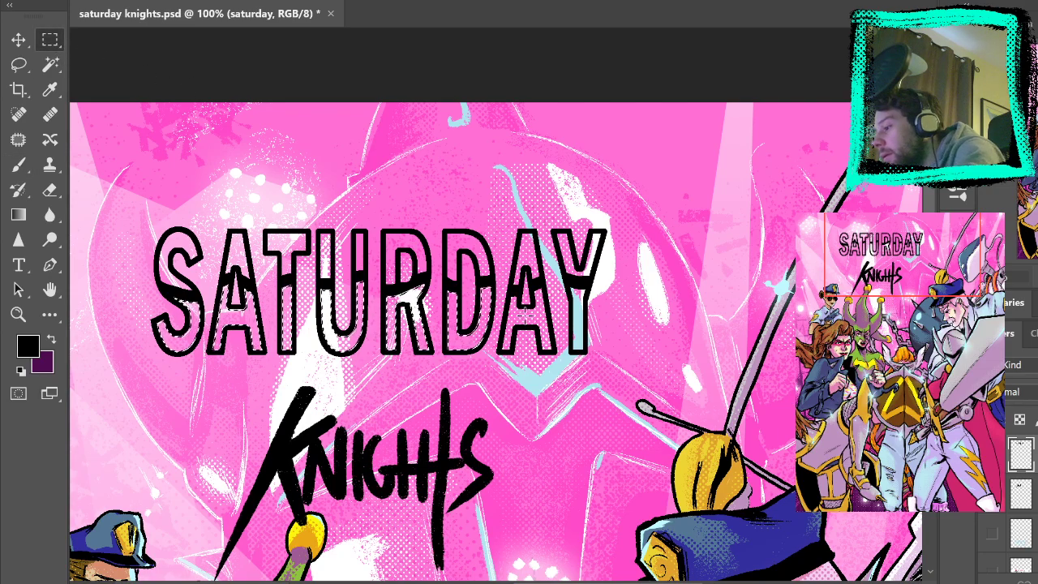
key(w)
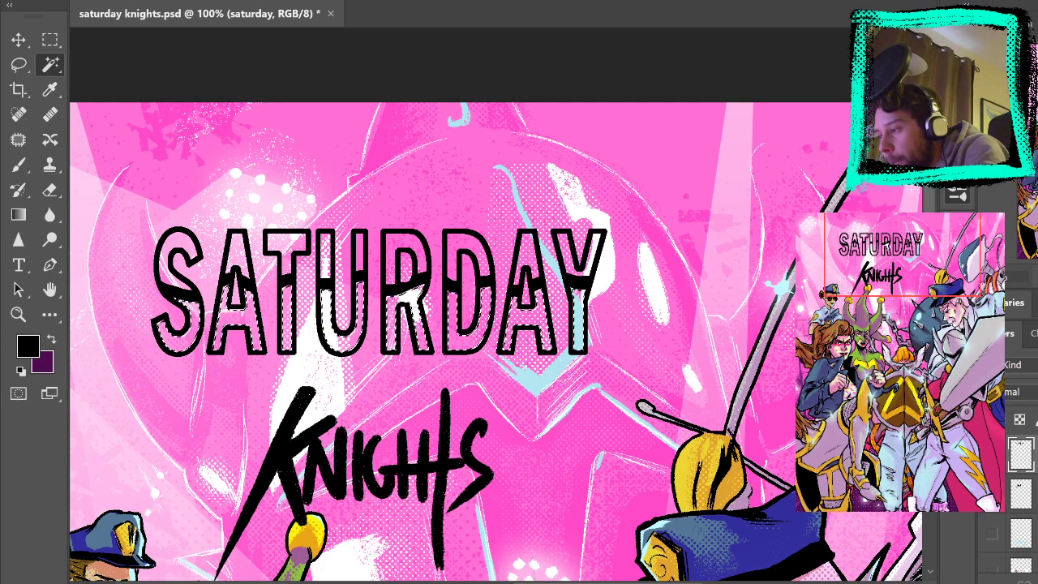
key(b)
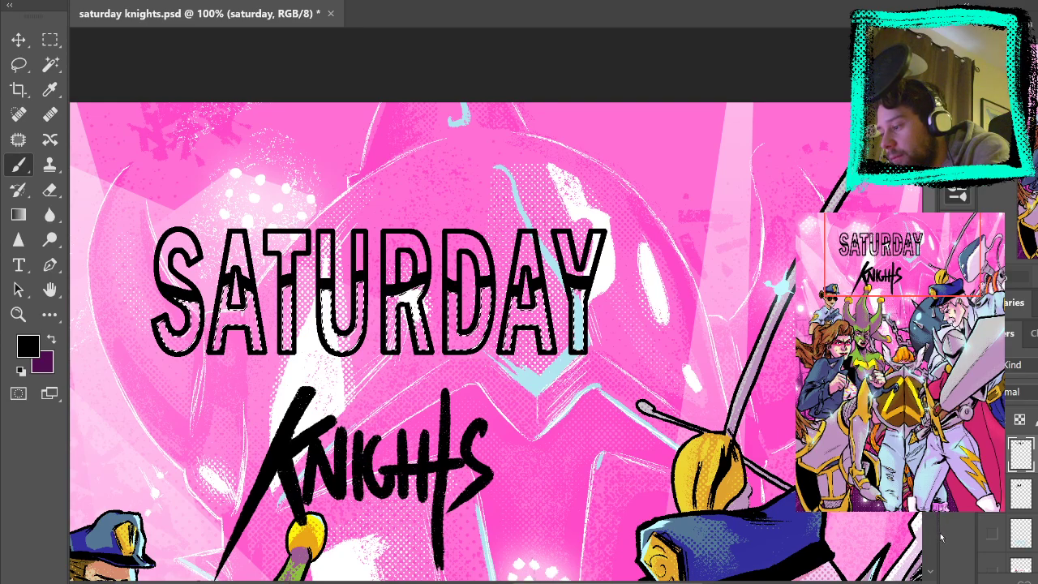
drag(594, 339, 364, 331)
key(ctrl+z)
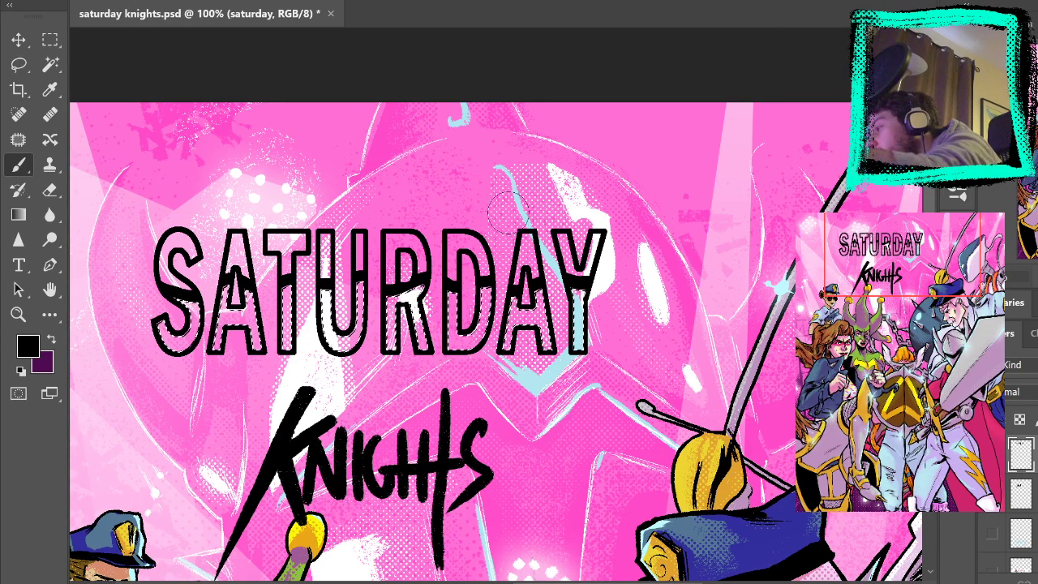
mouse_move(592, 289)
mouse_down()
mouse_move(223, 286)
mouse_move(282, 298)
mouse_move(552, 285)
mouse_move(528, 318)
mouse_move(189, 300)
mouse_move(365, 333)
mouse_move(600, 317)
mouse_move(155, 281)
mouse_move(544, 312)
mouse_up()
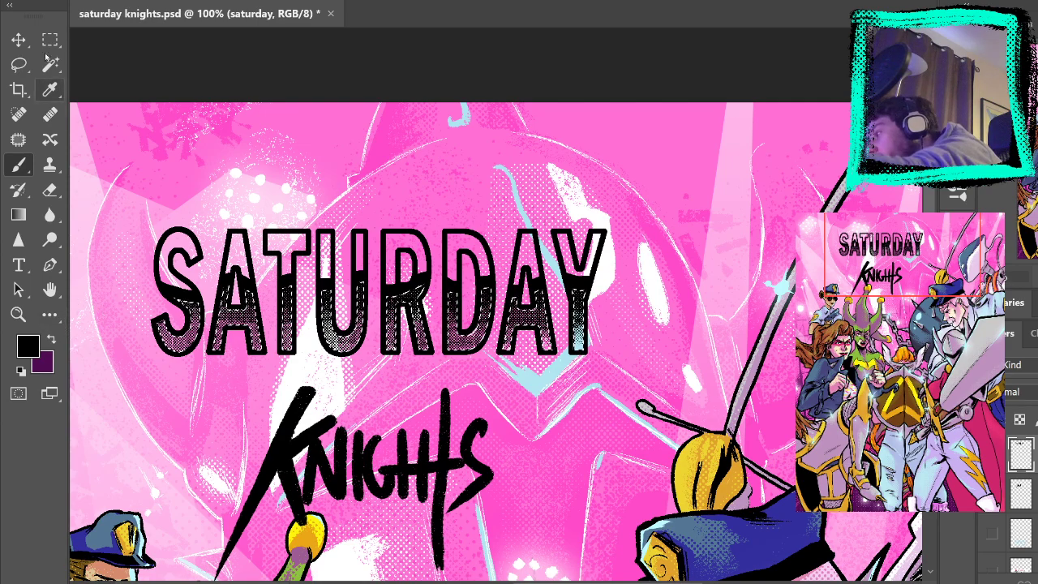
click(50, 39)
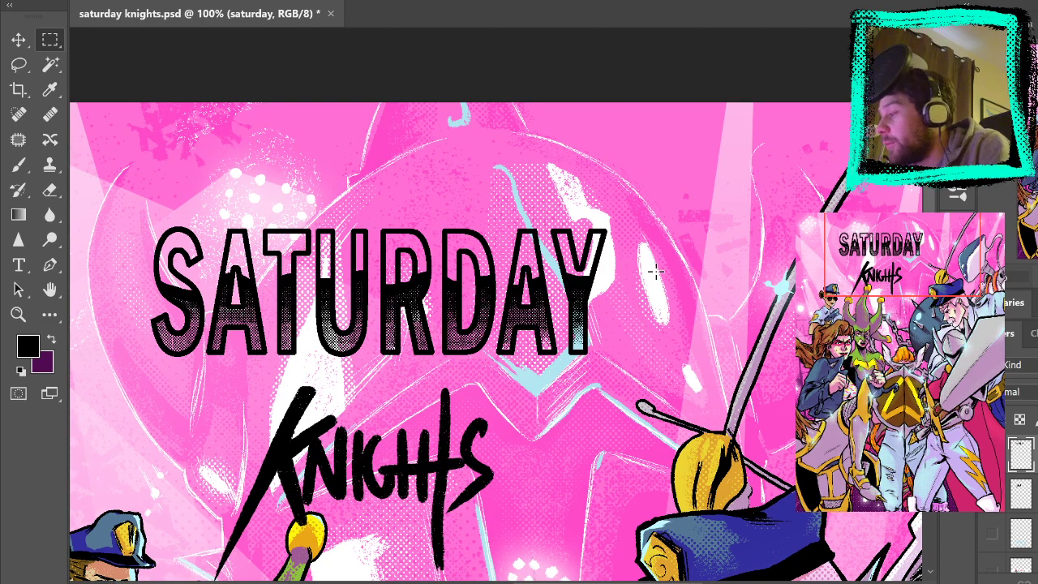
click(1022, 494)
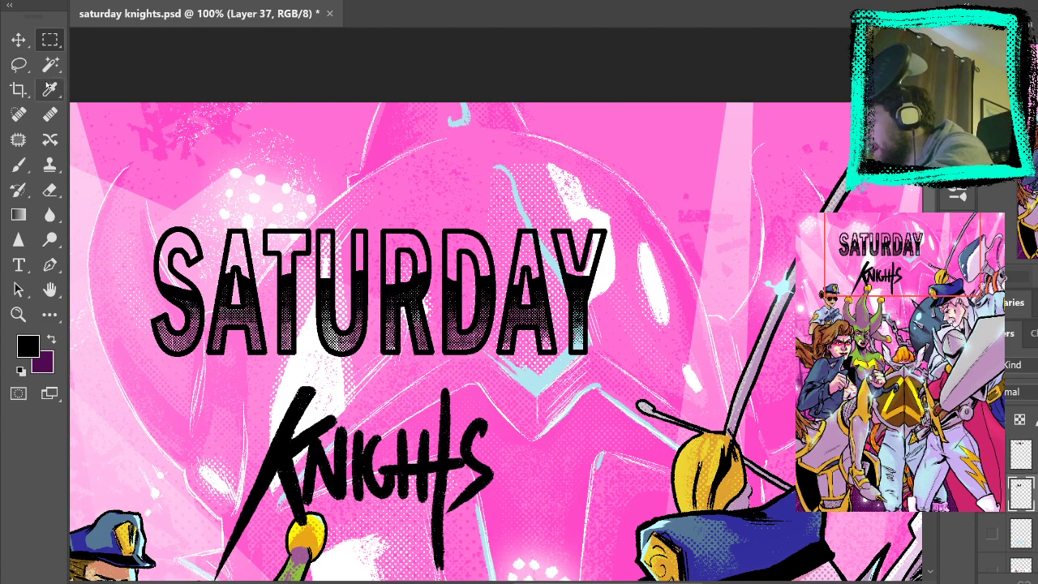
click(50, 64)
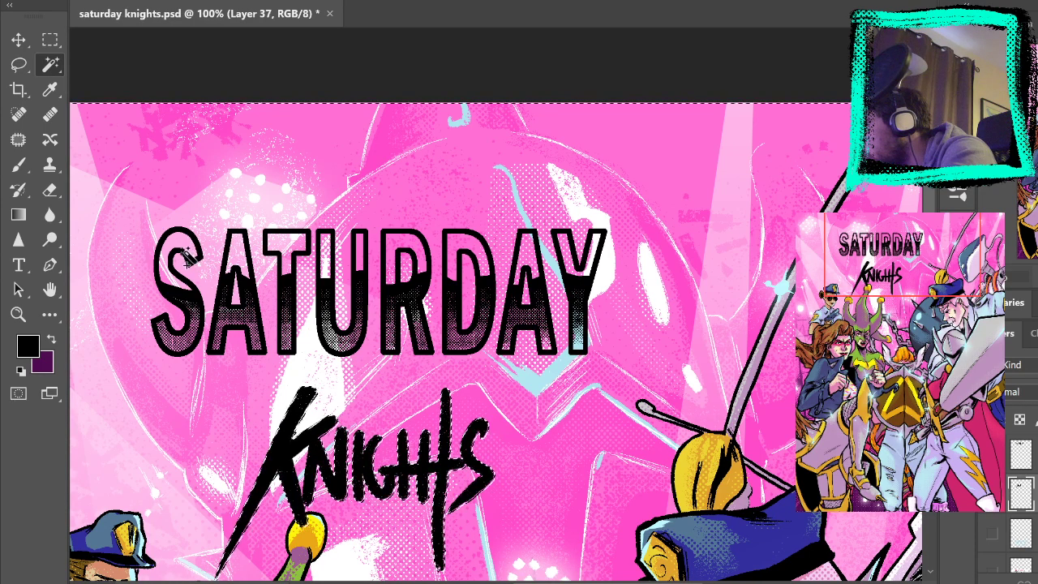
click(1023, 455)
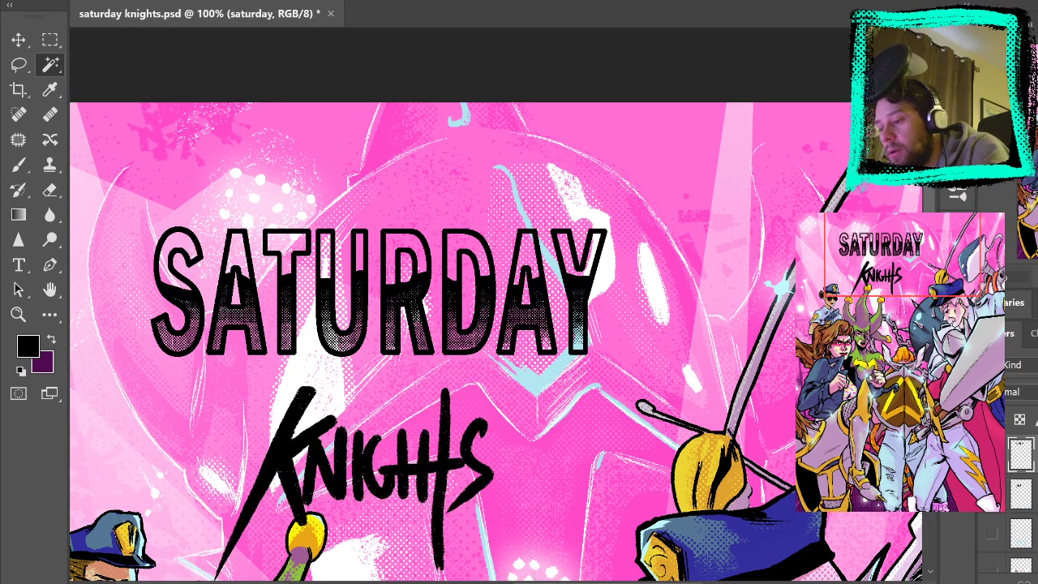
click(205, 265)
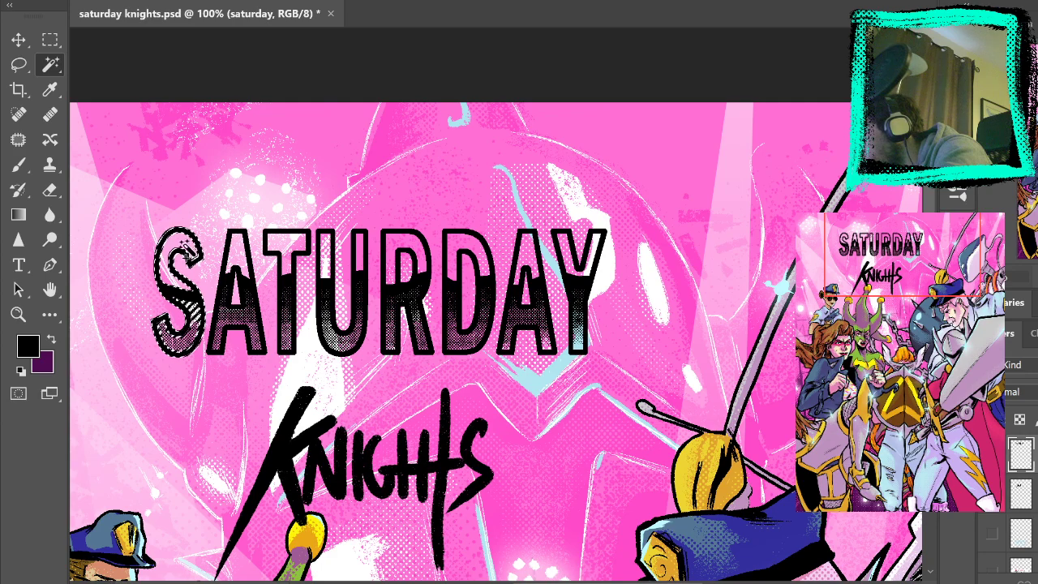
click(50, 40)
click(120, 64)
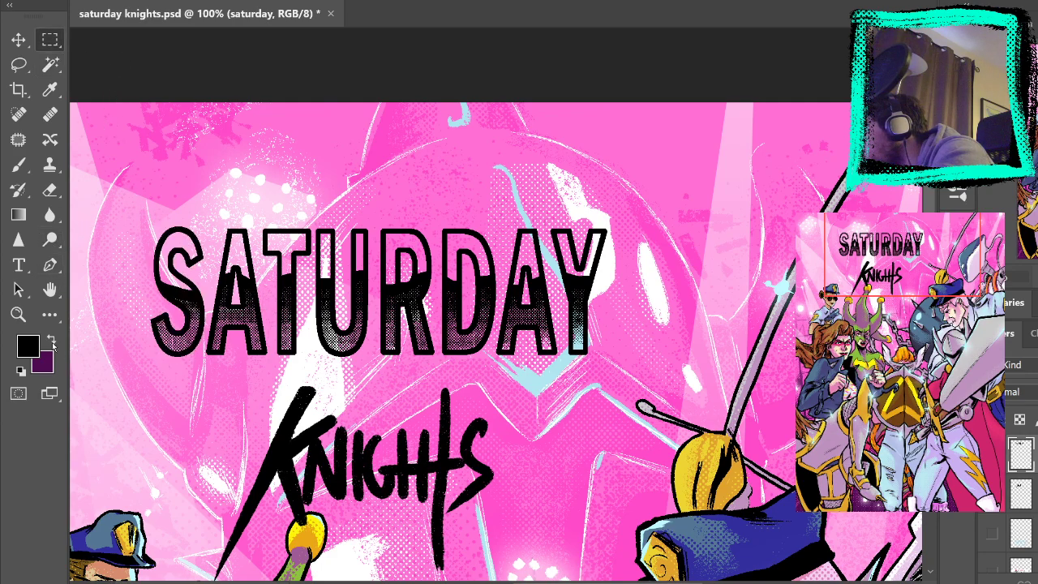
Lasso the shapes of the S, first A and T along the middle of their outlines, excluding the A's counter
click(18, 315)
click(170, 313)
click(19, 64)
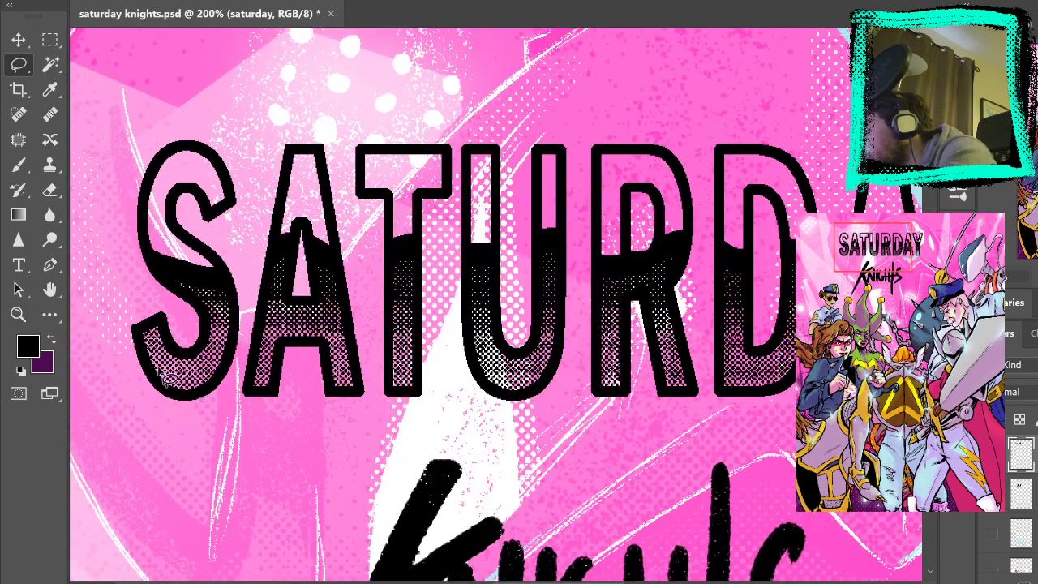
mouse_move(141, 337)
mouse_down()
mouse_move(155, 379)
mouse_move(186, 395)
mouse_move(222, 369)
mouse_move(231, 339)
mouse_move(224, 273)
mouse_move(172, 221)
mouse_move(172, 198)
mouse_move(189, 193)
mouse_move(216, 217)
mouse_move(227, 202)
mouse_move(231, 186)
mouse_move(198, 144)
mouse_move(155, 161)
mouse_move(142, 198)
mouse_move(158, 275)
mouse_move(208, 332)
mouse_move(184, 356)
mouse_move(154, 337)
mouse_up()
mouse_move(289, 156)
mouse_down()
mouse_move(278, 300)
mouse_move(253, 382)
mouse_move(284, 404)
mouse_move(297, 347)
mouse_move(334, 357)
mouse_move(344, 398)
mouse_move(370, 404)
mouse_move(329, 190)
mouse_move(310, 150)
mouse_move(293, 152)
mouse_up()
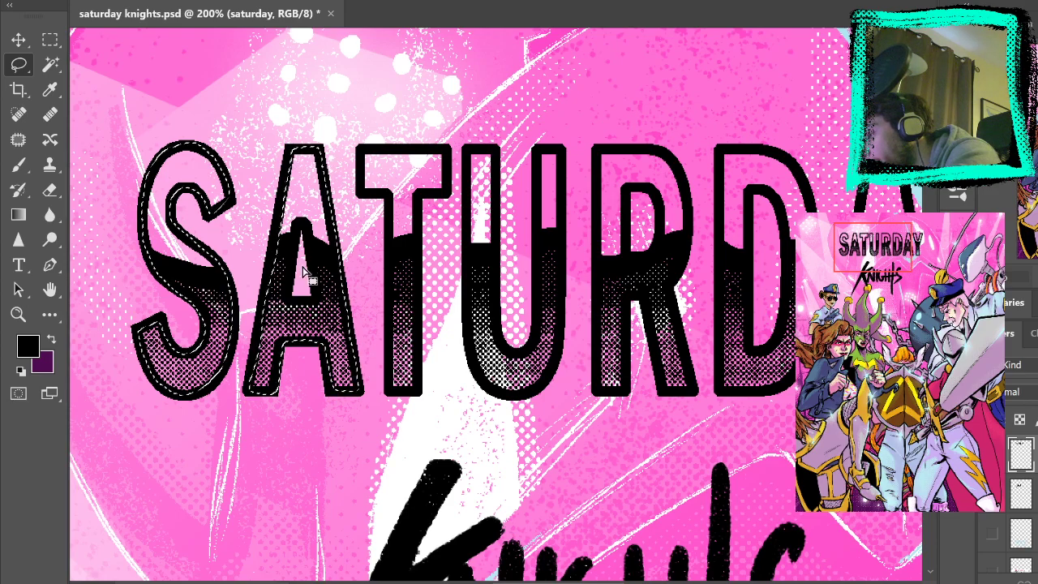
mouse_move(302, 222)
mouse_down()
mouse_move(290, 280)
mouse_move(313, 310)
mouse_move(316, 284)
mouse_up()
drag(303, 227, 302, 223)
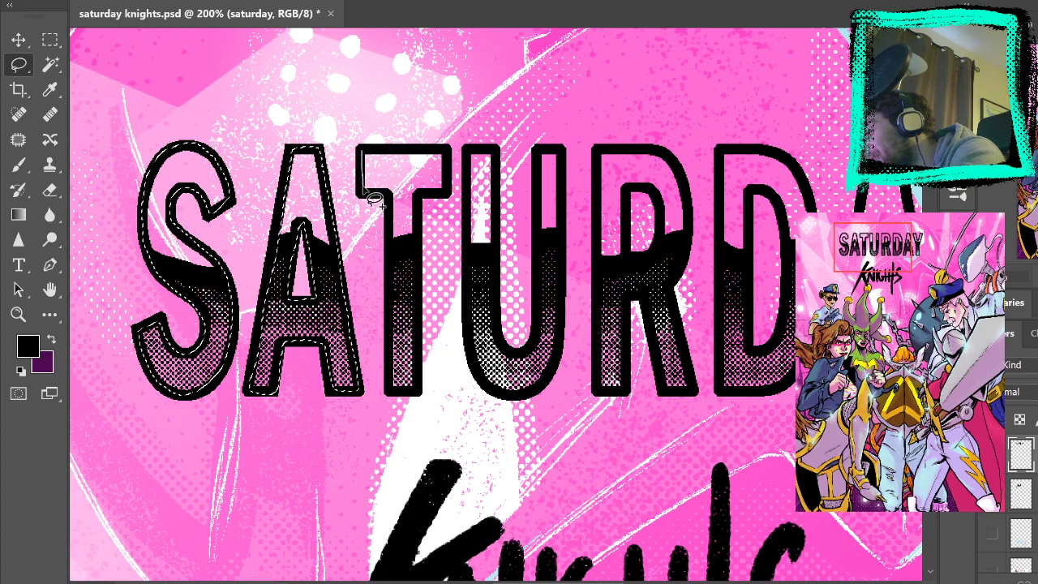
mouse_move(398, 208)
mouse_down()
mouse_move(390, 387)
mouse_move(420, 396)
mouse_move(418, 231)
mouse_move(430, 196)
mouse_move(448, 199)
mouse_move(444, 154)
mouse_move(387, 166)
mouse_up()
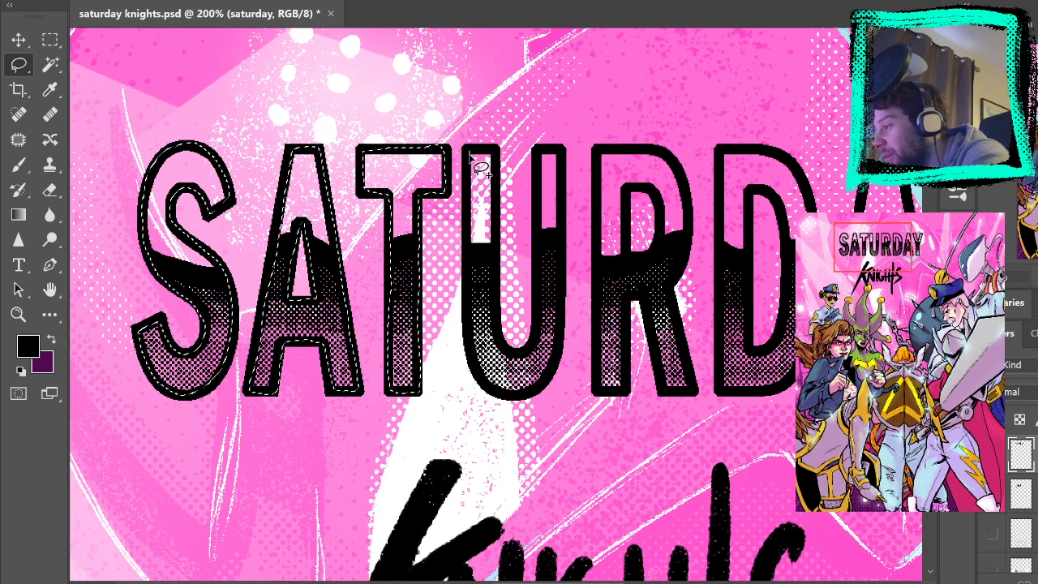
Add the U, R and D to the Lasso selection, tracing within their outlines and excluding the counters of the R and D
mouse_move(480, 364)
mouse_down()
mouse_move(494, 393)
mouse_move(522, 398)
mouse_move(546, 376)
mouse_move(560, 326)
mouse_move(557, 148)
mouse_move(538, 153)
mouse_move(538, 326)
mouse_move(522, 357)
mouse_move(493, 323)
mouse_move(499, 150)
mouse_up()
mouse_move(496, 205)
mouse_down()
mouse_move(499, 344)
mouse_move(484, 256)
mouse_move(489, 166)
mouse_up()
mouse_move(667, 326)
mouse_down()
mouse_move(621, 352)
mouse_move(564, 342)
mouse_up()
mouse_move(497, 165)
mouse_down()
mouse_move(494, 400)
mouse_move(502, 392)
mouse_move(519, 409)
mouse_move(523, 343)
mouse_move(529, 316)
mouse_move(538, 317)
mouse_move(563, 404)
mouse_move(593, 410)
mouse_move(570, 309)
mouse_move(588, 255)
mouse_move(580, 206)
mouse_move(554, 166)
mouse_move(507, 163)
mouse_up()
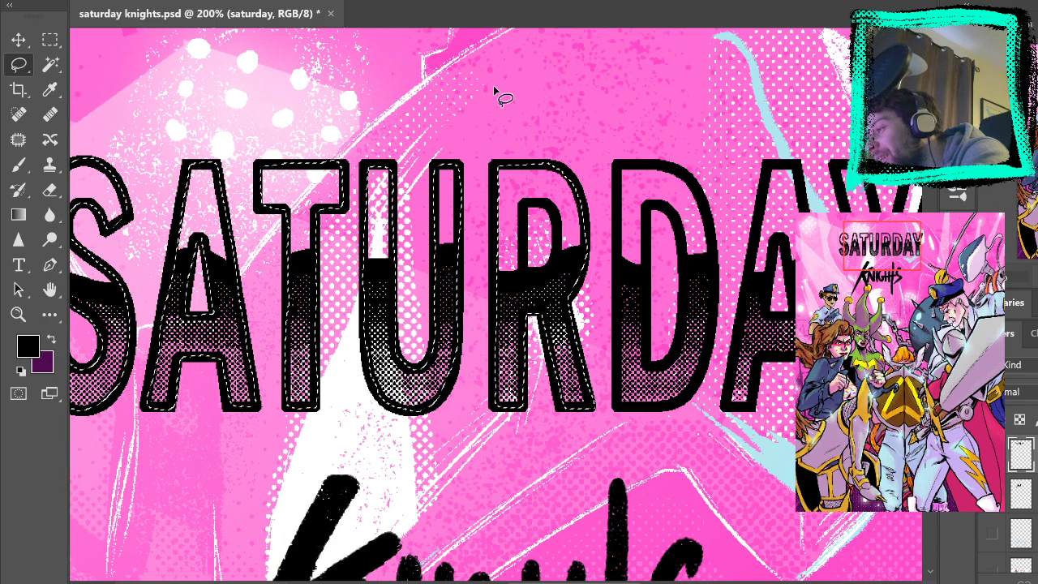
mouse_move(531, 207)
mouse_down()
mouse_move(537, 284)
mouse_move(570, 254)
mouse_move(556, 215)
mouse_move(532, 208)
mouse_up()
mouse_move(629, 166)
mouse_down()
mouse_move(631, 391)
mouse_move(656, 421)
mouse_move(698, 406)
mouse_move(718, 369)
mouse_move(721, 278)
mouse_move(720, 237)
mouse_move(698, 191)
mouse_move(649, 170)
mouse_up()
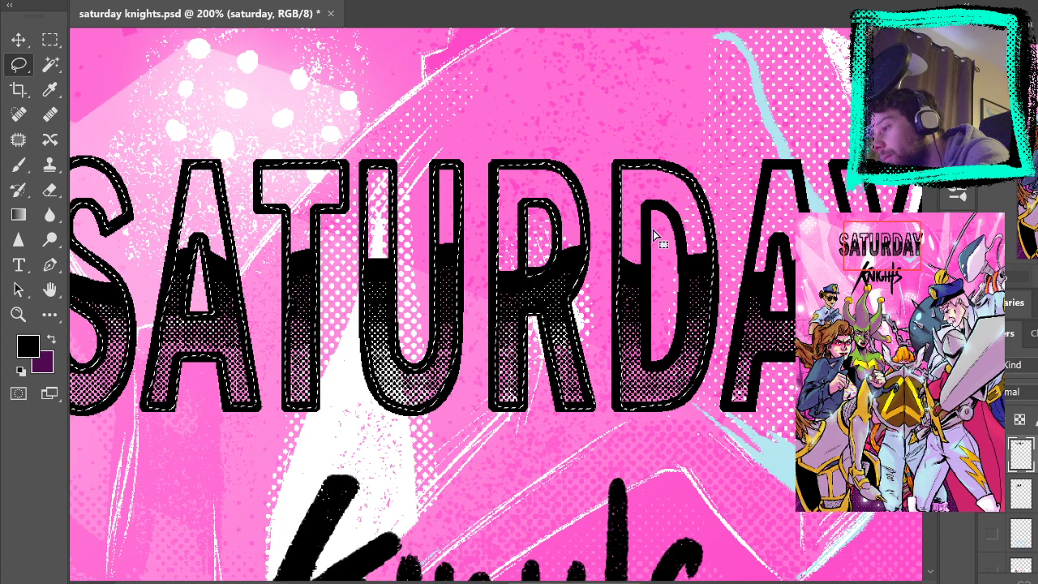
drag(652, 209, 661, 380)
mouse_move(686, 359)
mouse_down()
mouse_move(682, 241)
mouse_move(659, 208)
mouse_up()
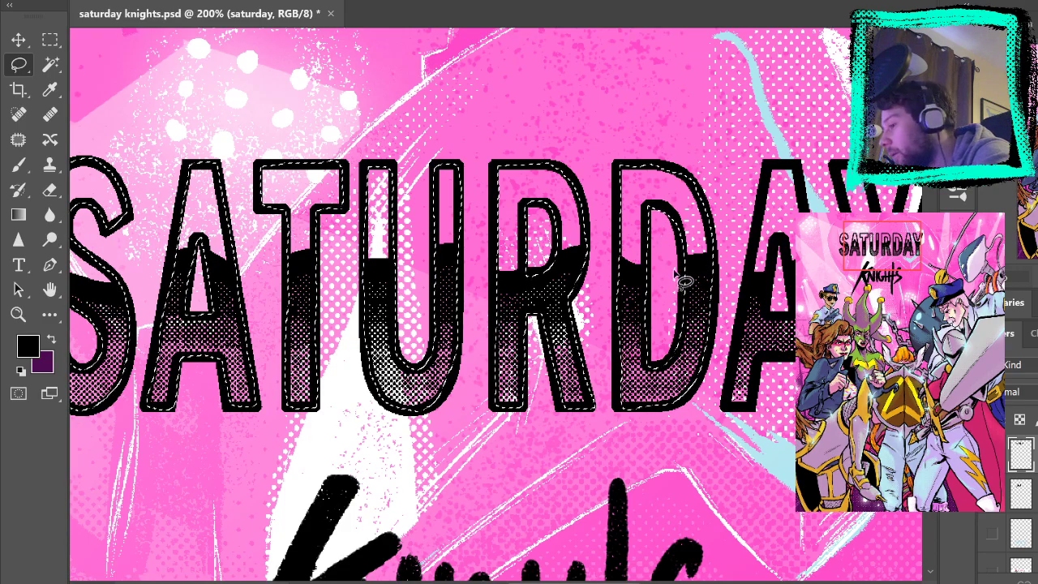
Add the second A, without its counter, and the Y to the Lasso selection to complete the SATURDAY lettering
mouse_move(781, 258)
mouse_down()
mouse_move(675, 295)
mouse_move(557, 231)
mouse_up()
mouse_move(542, 140)
mouse_down()
mouse_move(504, 381)
mouse_move(529, 383)
mouse_move(540, 340)
mouse_move(557, 330)
mouse_move(581, 342)
mouse_move(591, 385)
mouse_move(619, 377)
mouse_move(566, 136)
mouse_up()
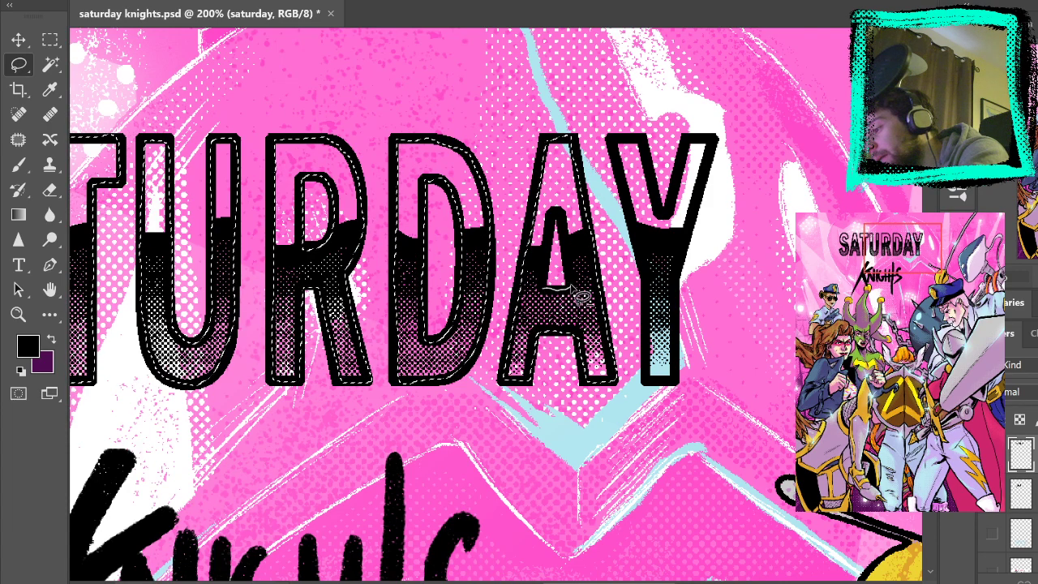
drag(738, 224, 684, 244)
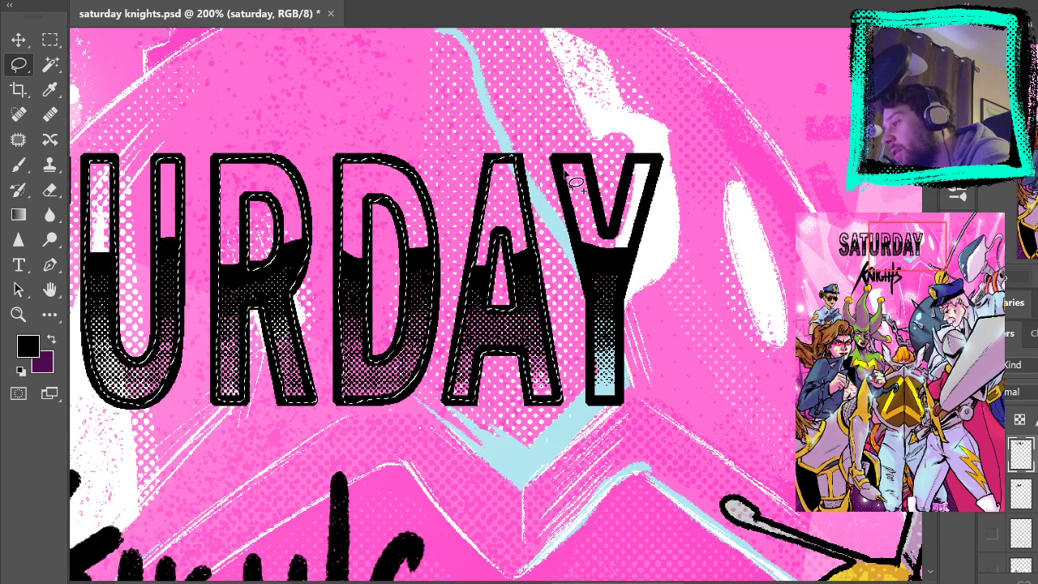
mouse_move(583, 220)
mouse_down()
mouse_move(603, 267)
mouse_move(600, 395)
mouse_move(623, 414)
mouse_move(631, 304)
mouse_move(659, 219)
mouse_move(661, 167)
mouse_move(640, 163)
mouse_move(584, 195)
mouse_up()
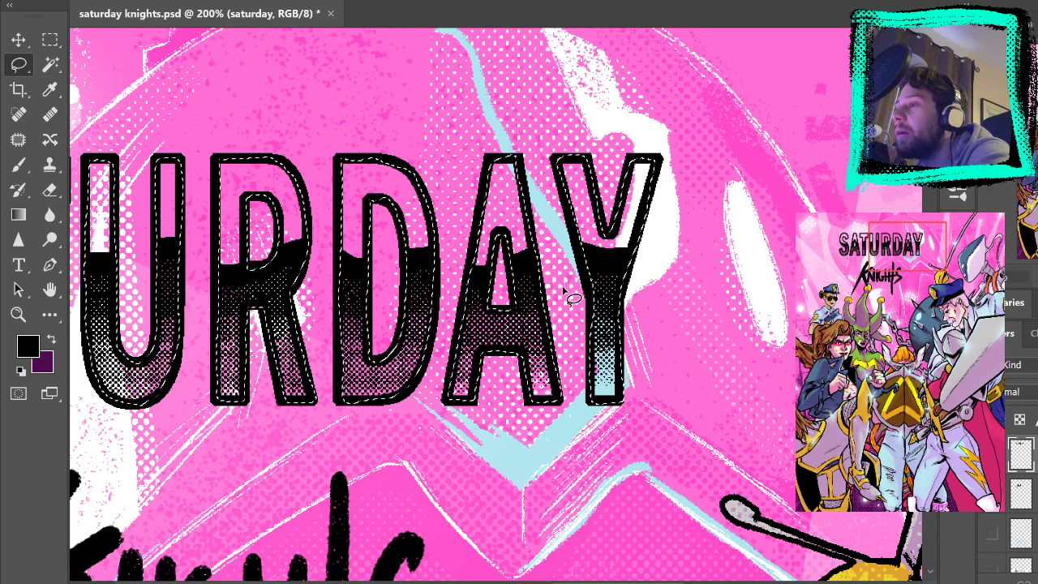
scroll(560, 283, left, 3)
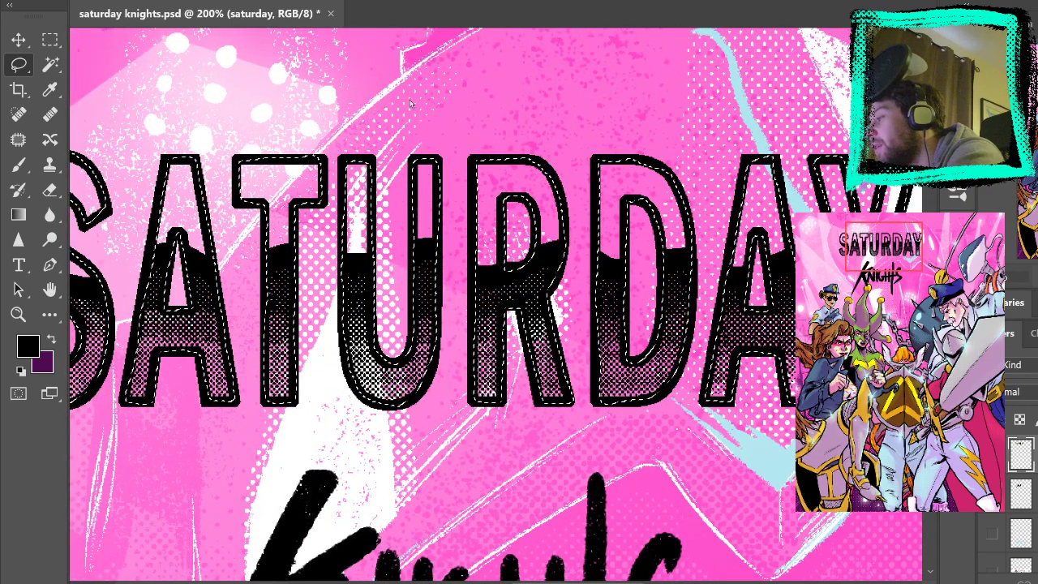
key(ctrl+minus)
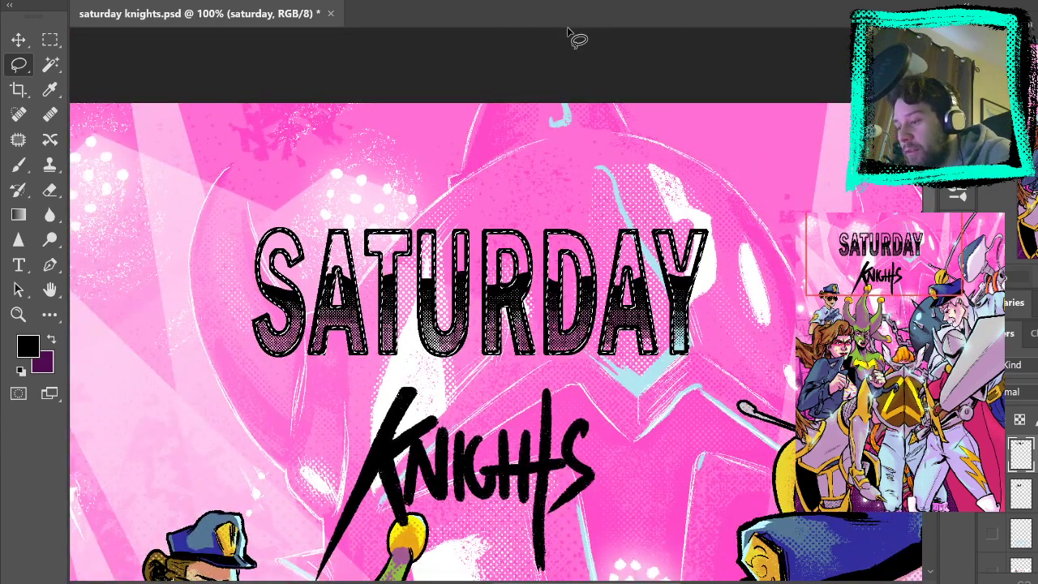
Fill the selected SATURDAY letter shapes with white on a new layer beneath the lettering, and deselect
click(1030, 494)
key(ctrl+alt+shift+n)
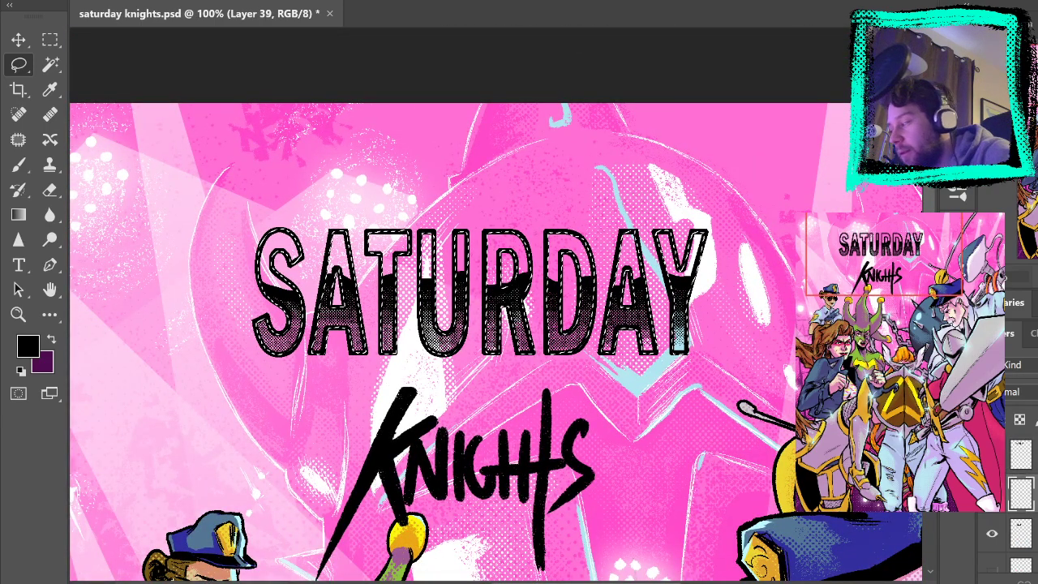
click(50, 316)
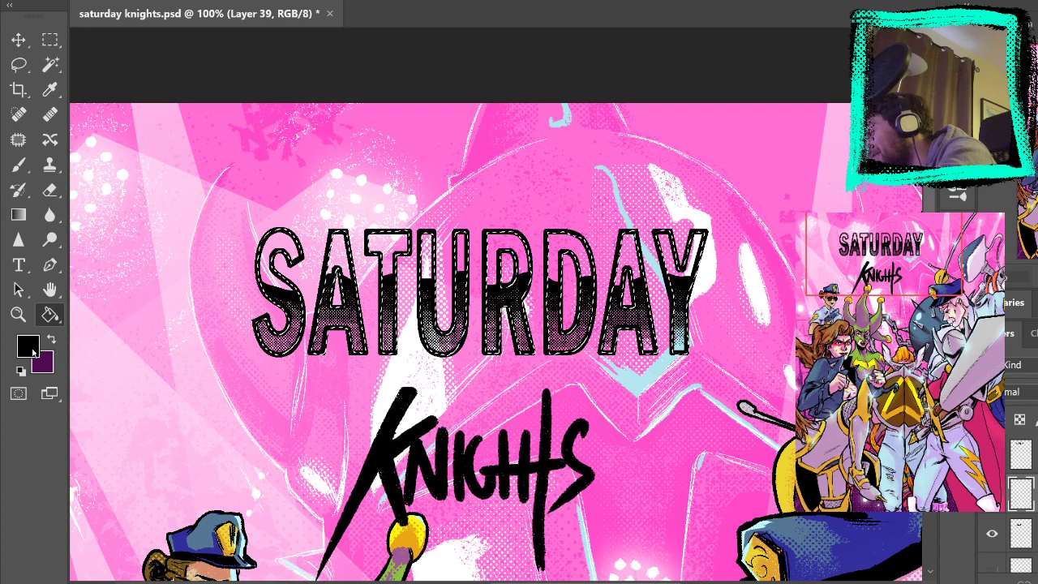
alt+click(490, 183)
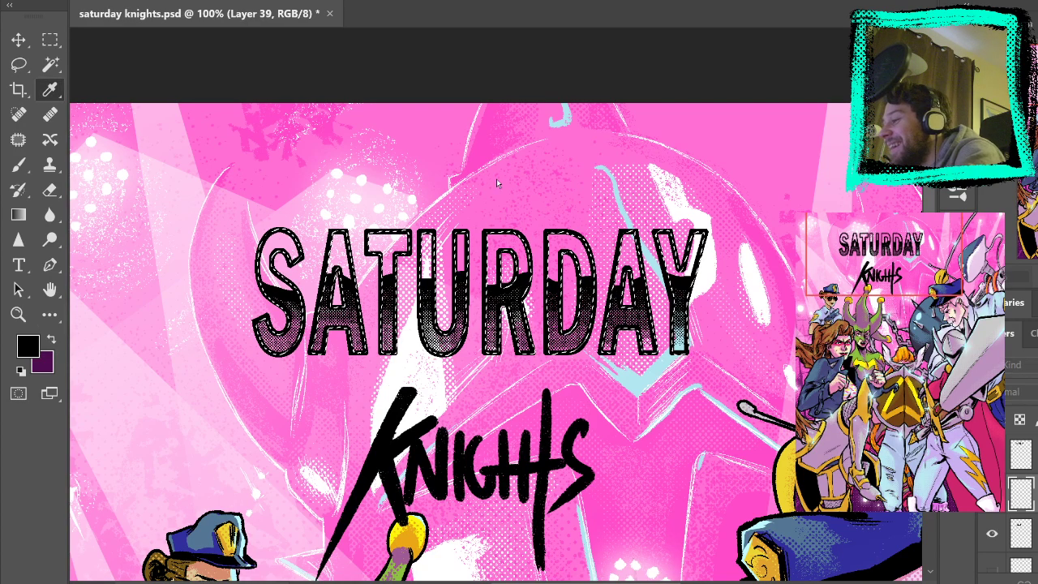
click(528, 277)
key(ctrl+d)
key(m)
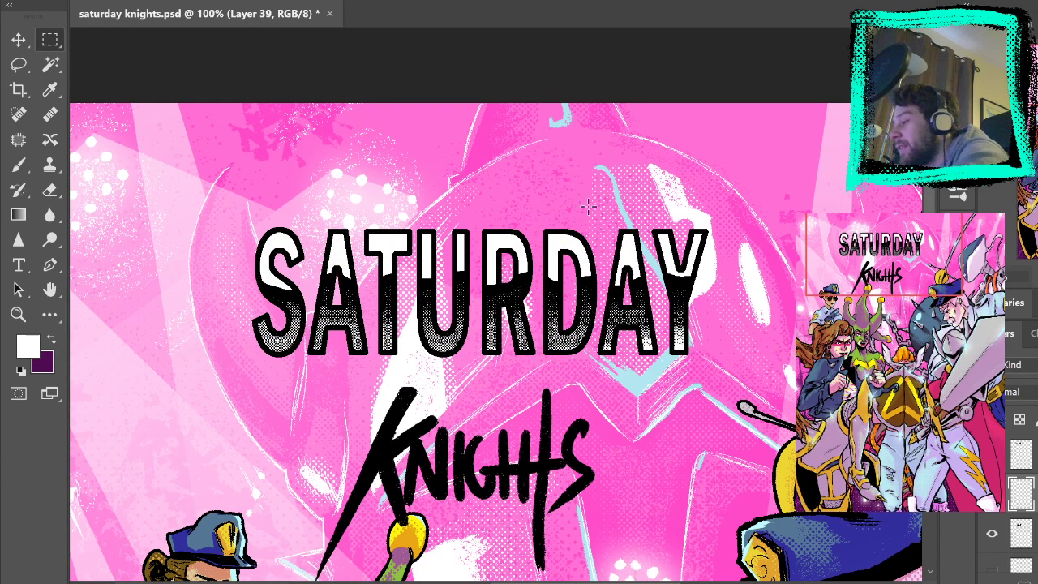
Compare the white-backed SATURDAY lettering with the New Retro Wave reference image, and leave the reference hidden
scroll(572, 198, down, 4)
scroll(749, 173, up, 3)
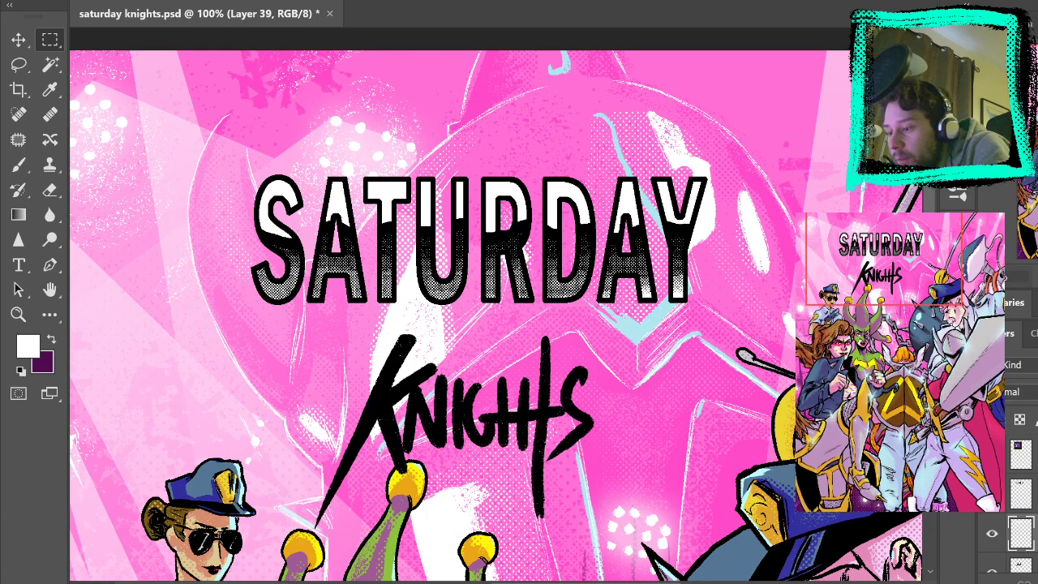
key(ctrl+v)
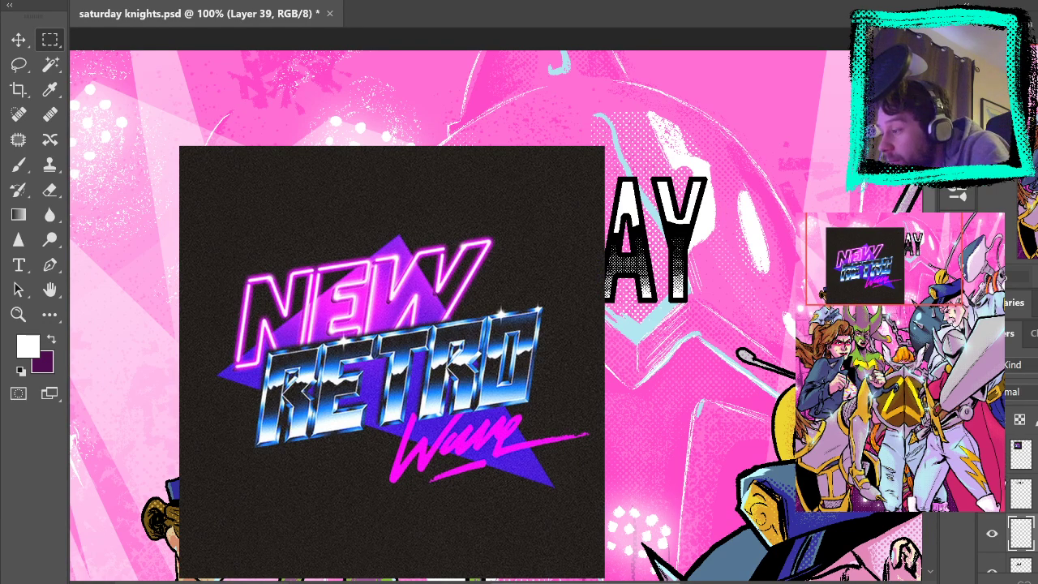
click(991, 455)
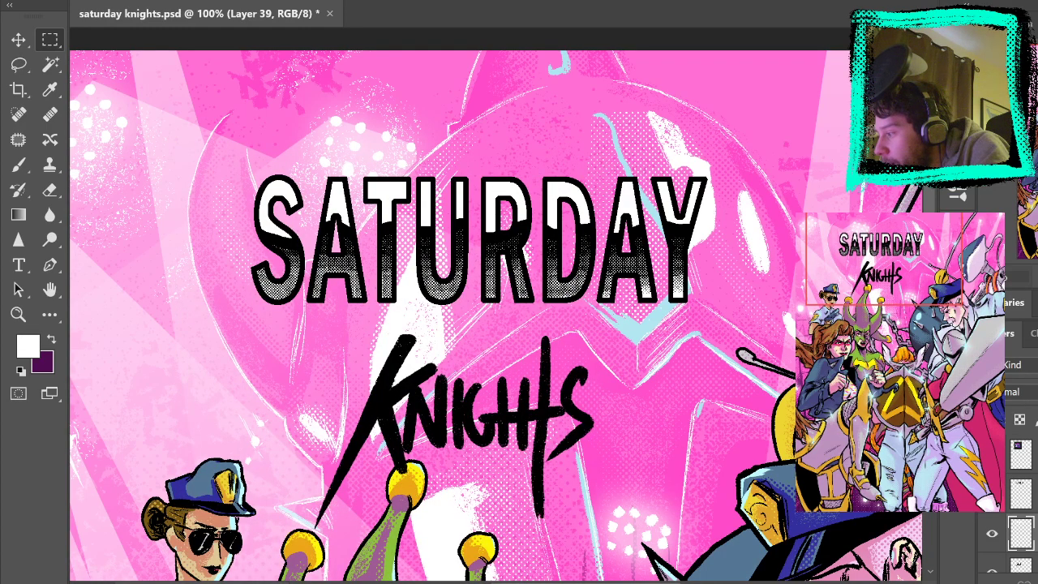
click(992, 455)
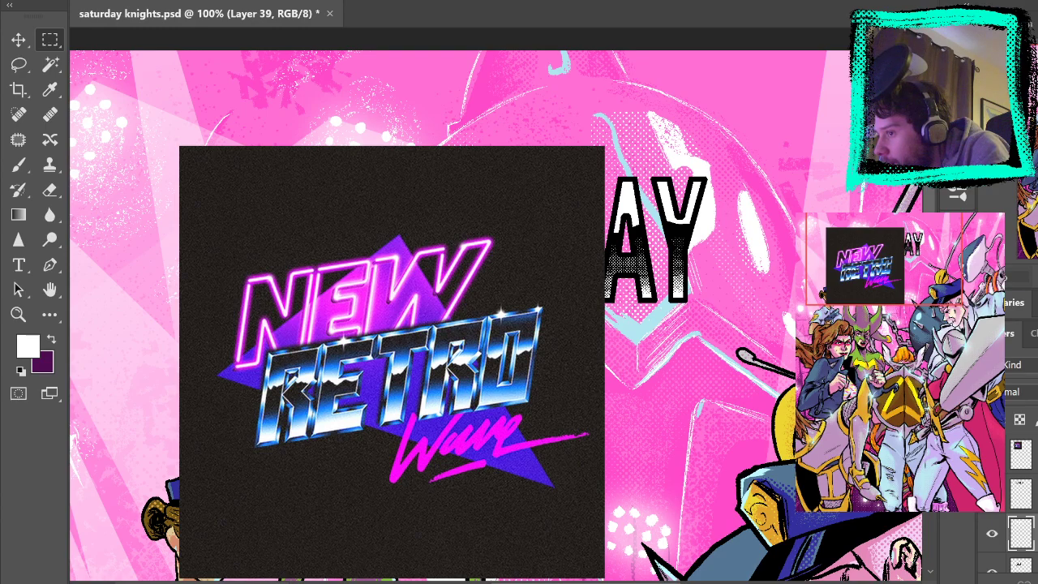
click(992, 455)
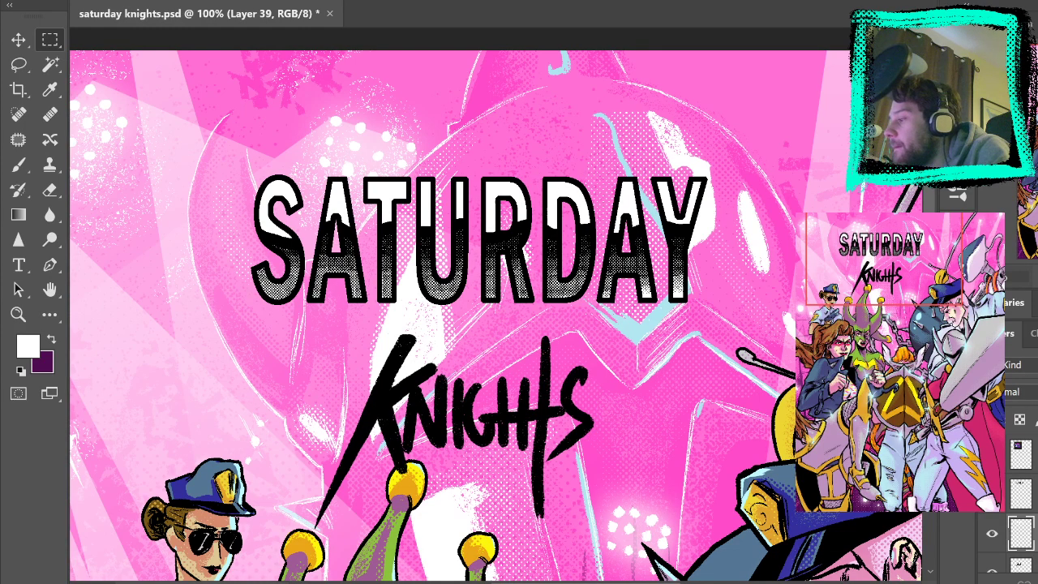
click(992, 455)
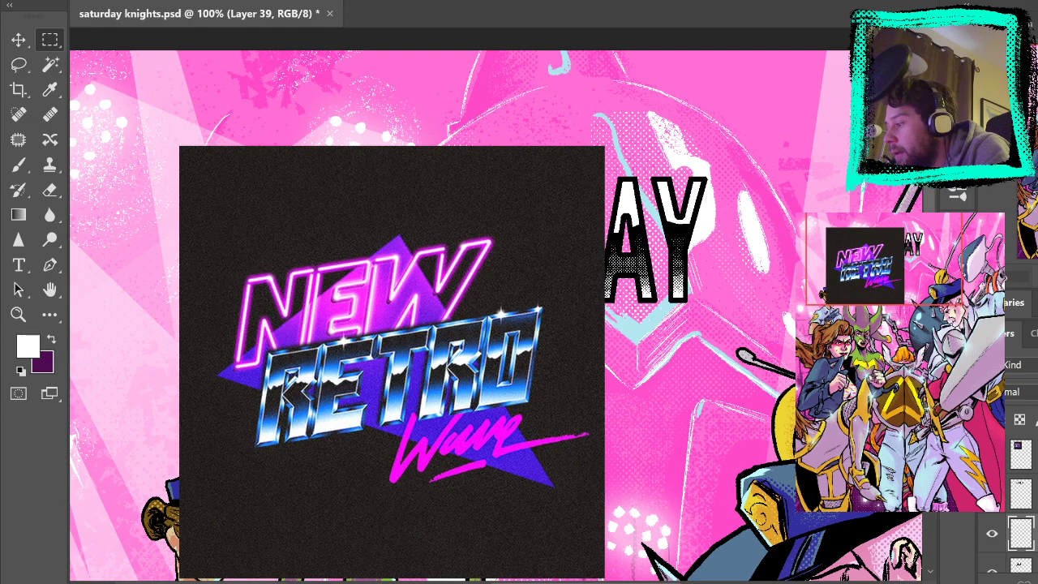
click(991, 455)
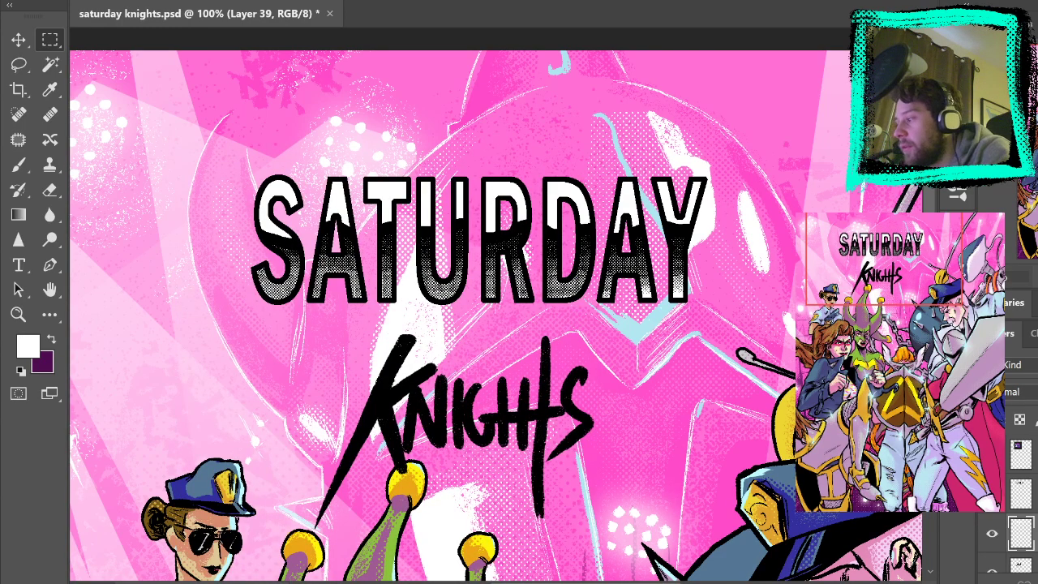
Select the empty upper interiors of the SATURDAY letters on the saturday layer with the Magic Wand, and sample black as the foreground colour
click(50, 64)
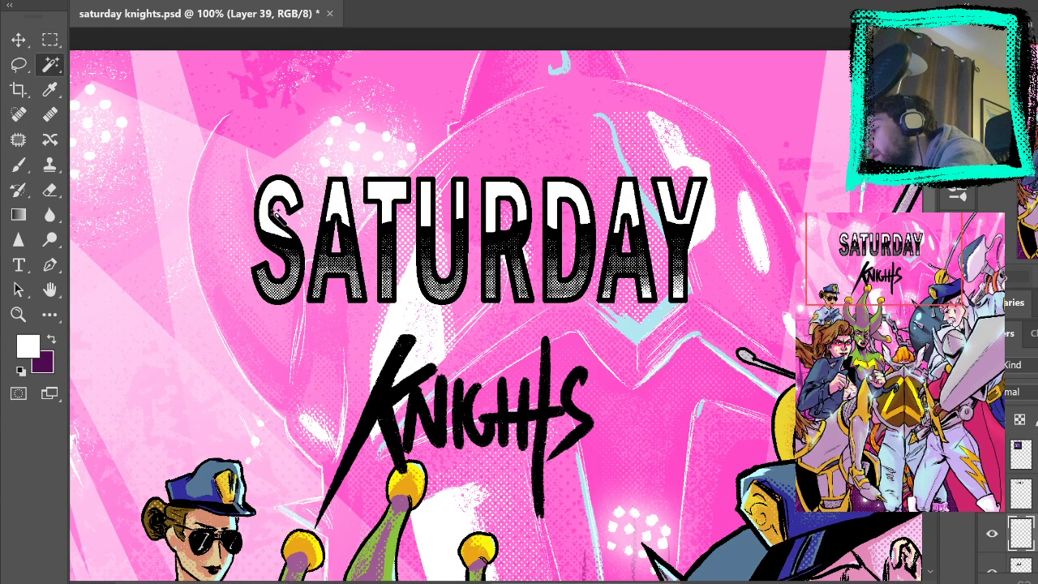
click(50, 39)
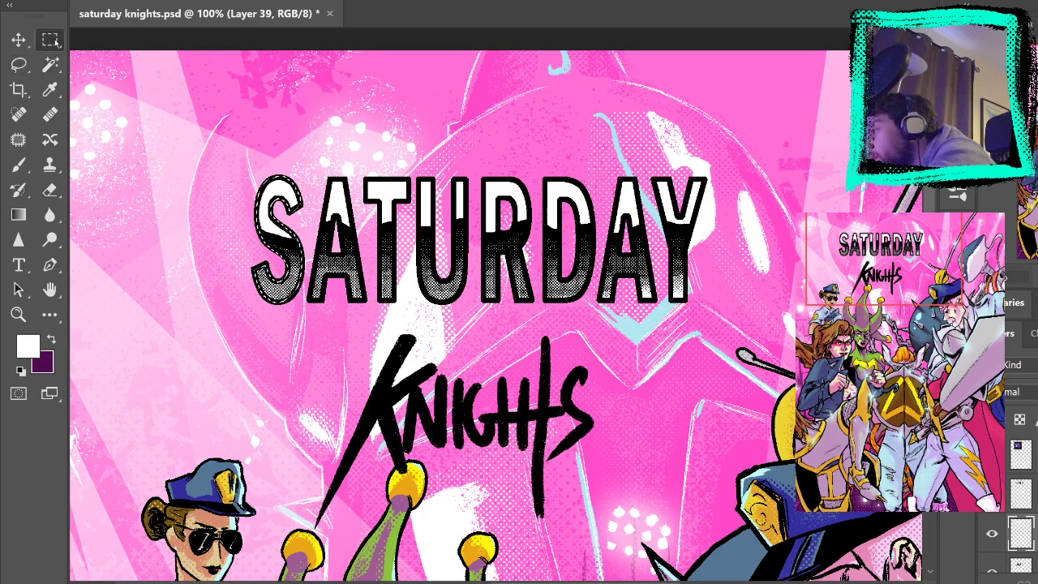
click(1021, 494)
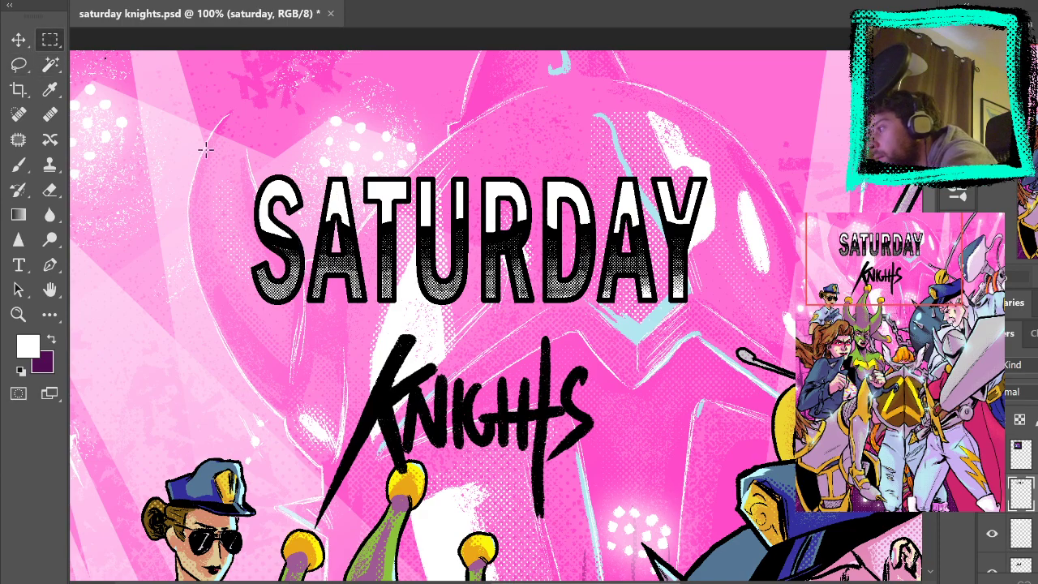
click(50, 64)
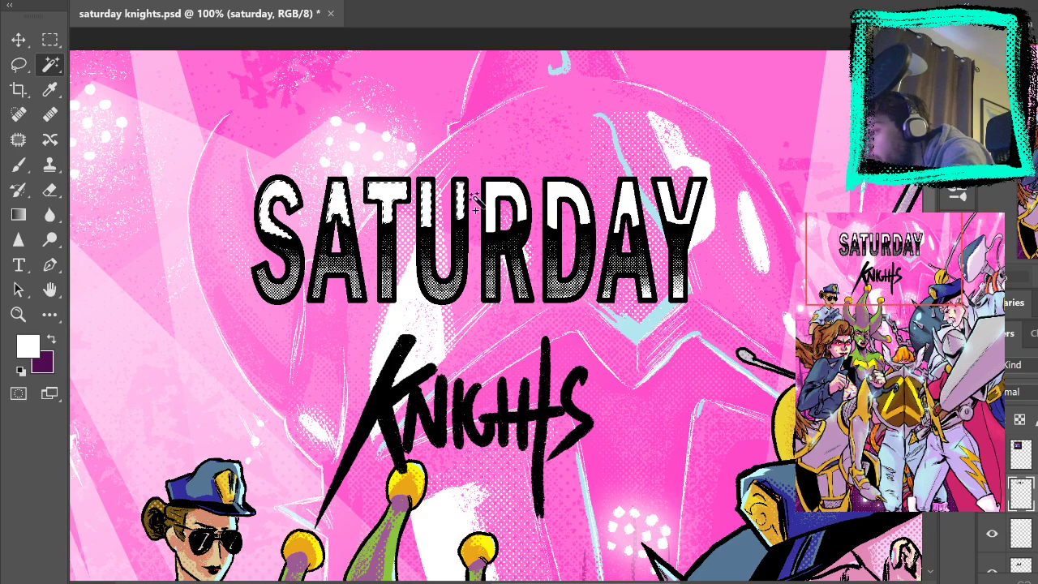
shift+click(678, 202)
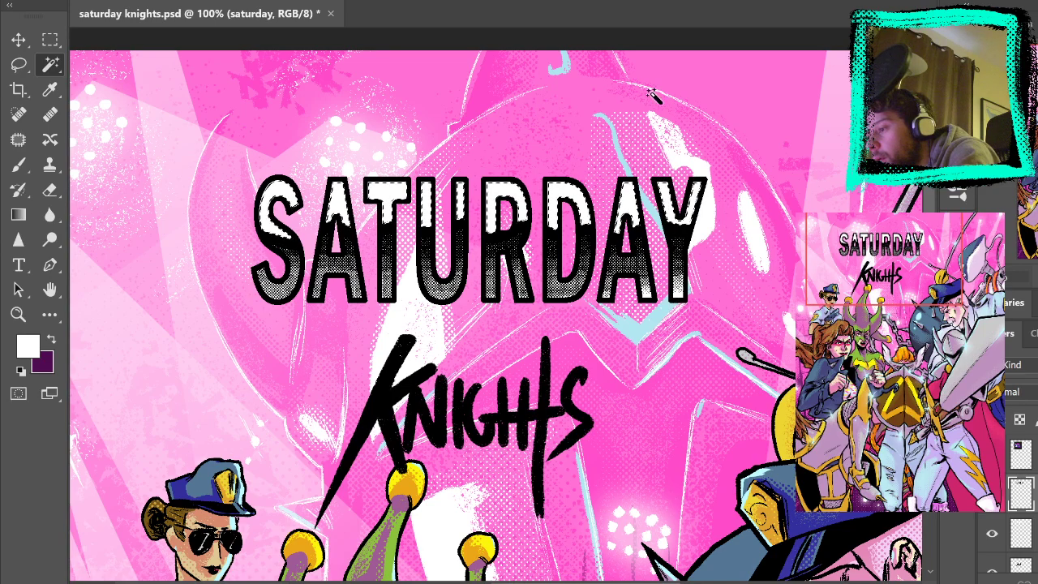
key(i)
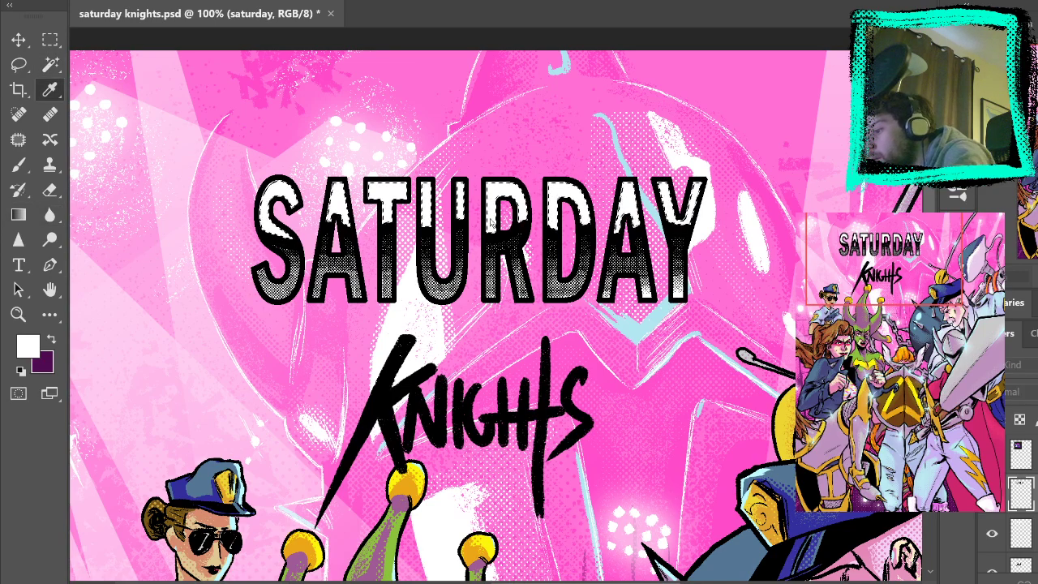
click(508, 203)
Try a black fading gradient running down from the tops of the selected upper SATURDAY interiors, and undo it
key(g)
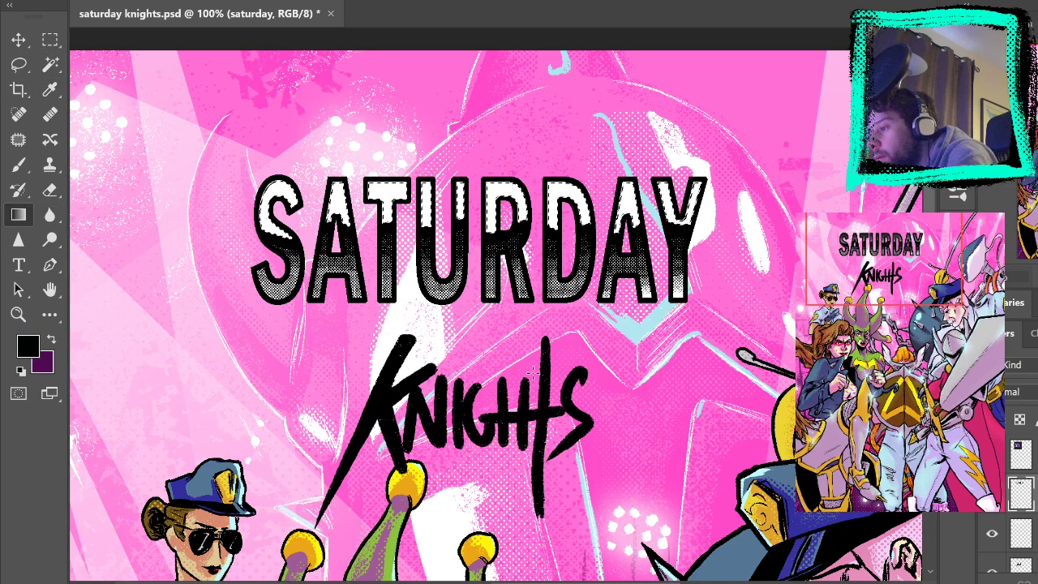
drag(532, 373, 494, 422)
key(ctrl+z)
drag(487, 167, 484, 230)
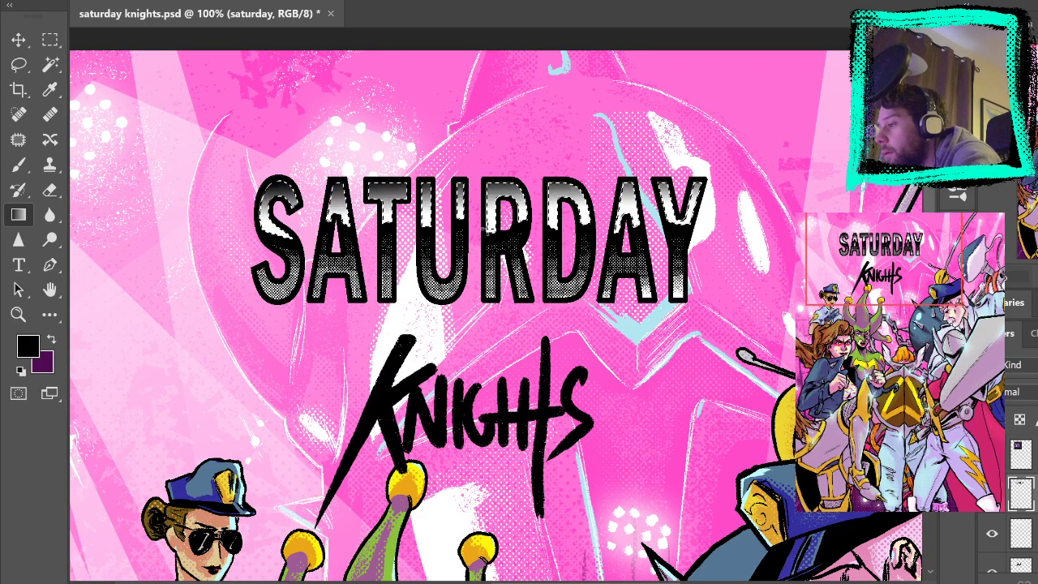
key(m)
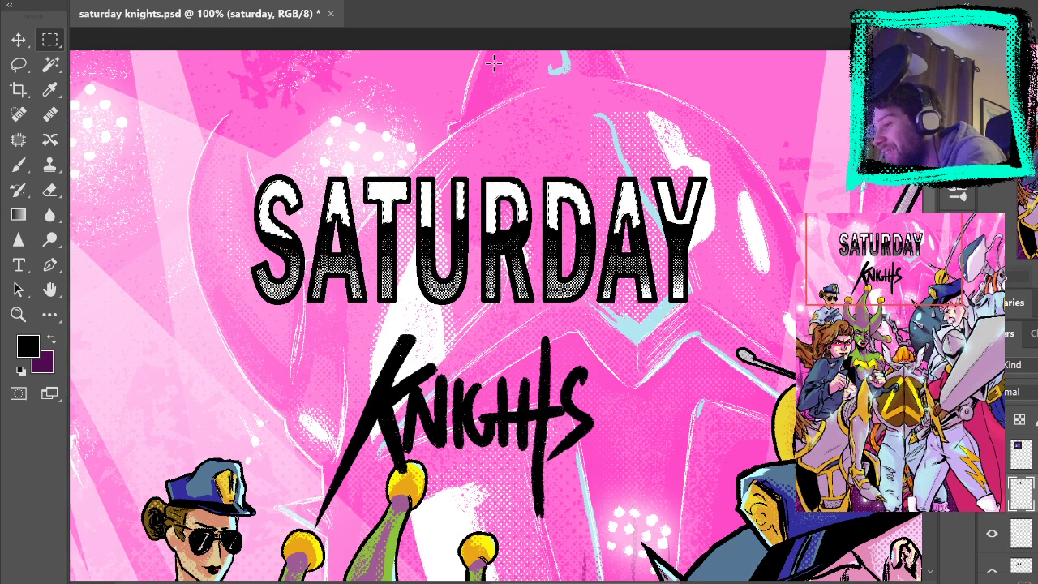
Brush a black halftone-dot fade down from the tops of the selected SATURDAY interiors, deselect, and check the New Retro Wave reference
click(50, 64)
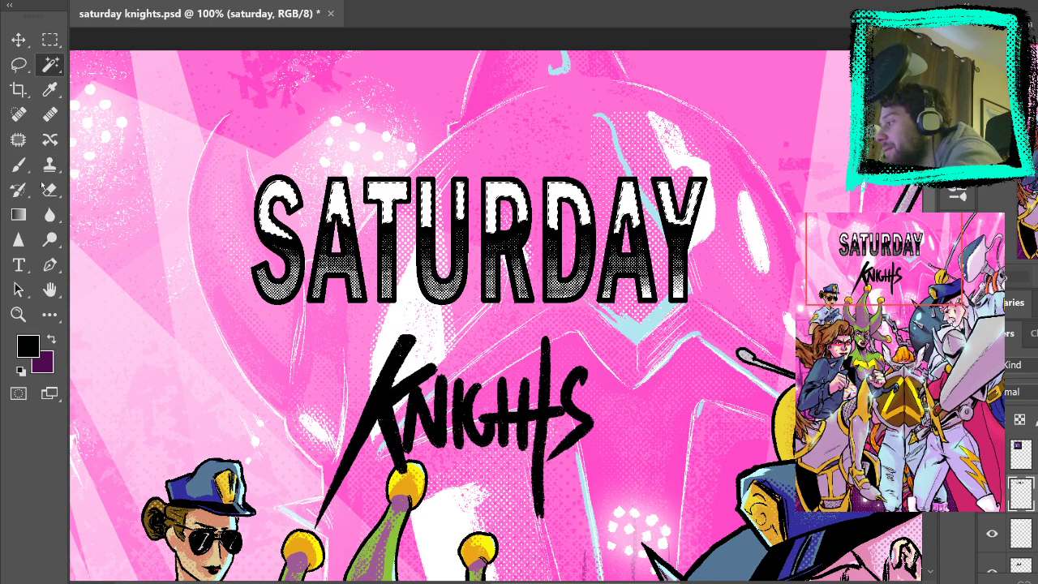
click(19, 165)
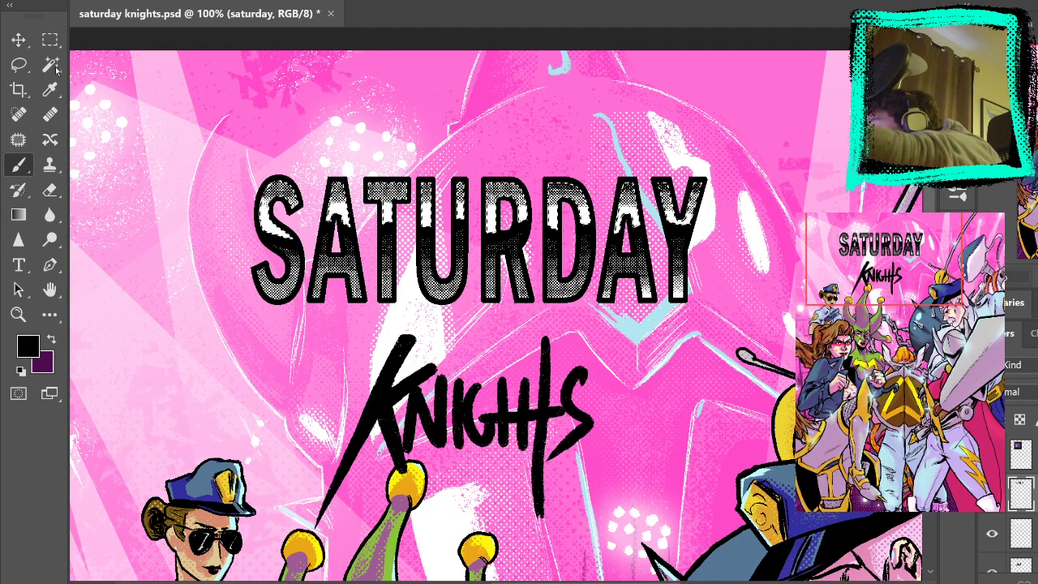
click(49, 40)
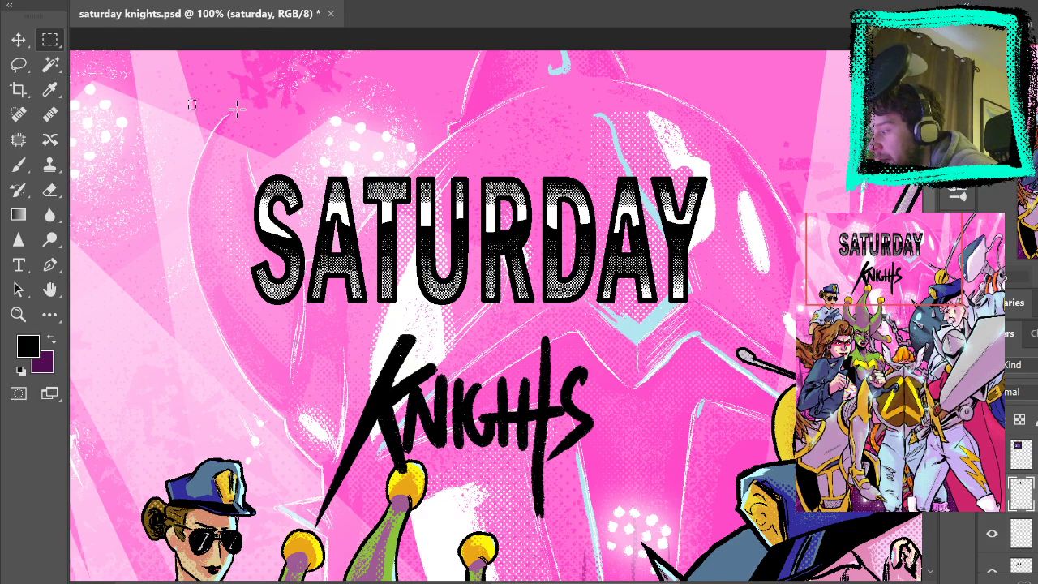
key(ctrl+v)
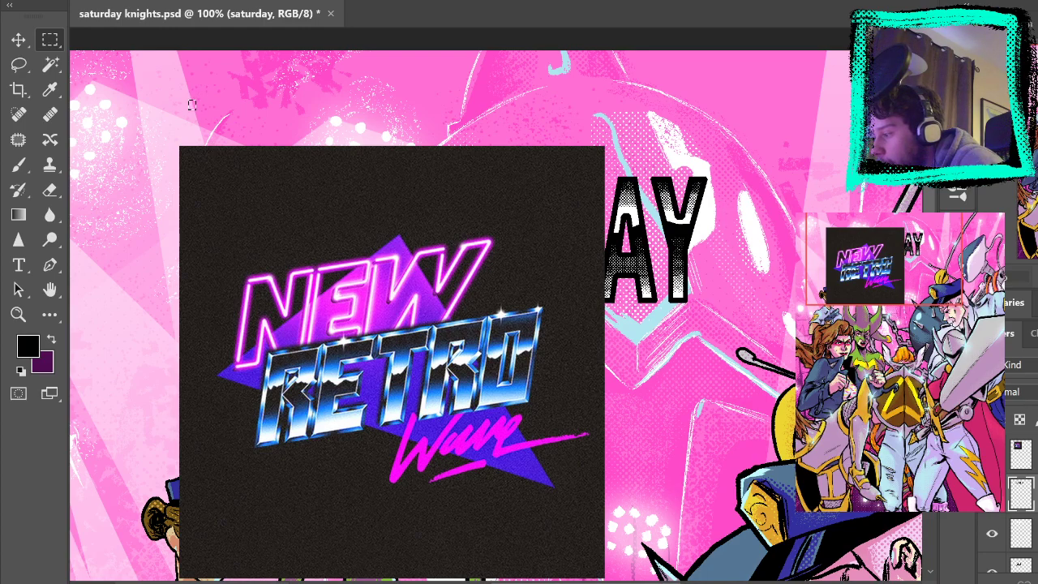
click(992, 455)
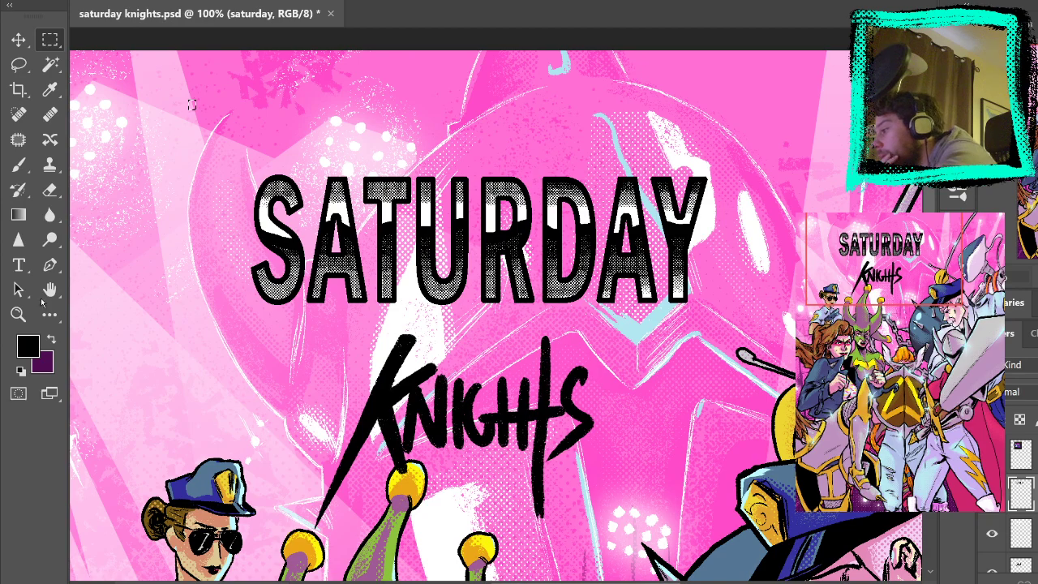
Sample white and brush thin bevel highlight lines across the outline corners of the S and the first A
click(18, 314)
click(341, 227)
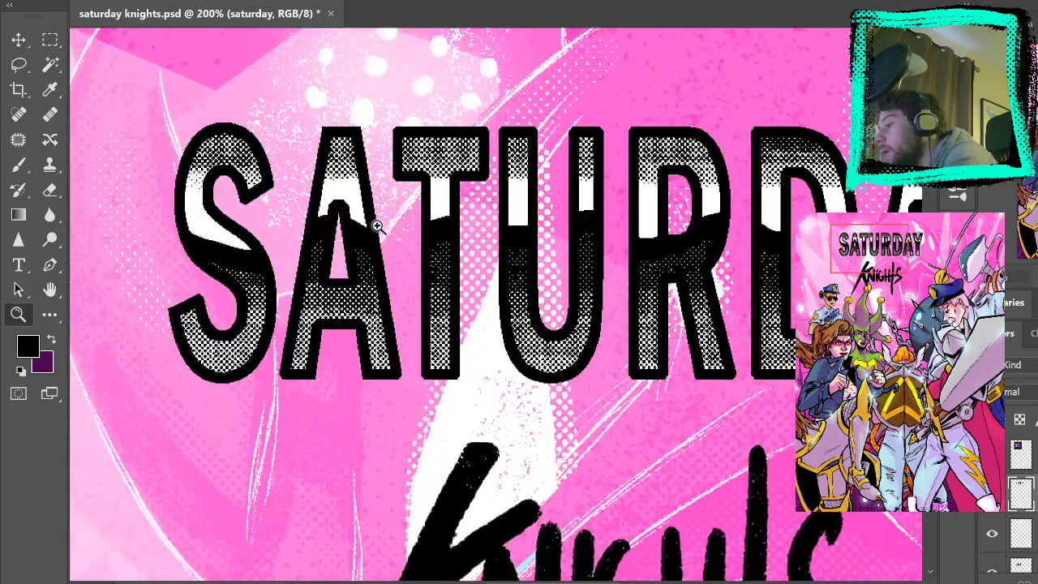
click(20, 164)
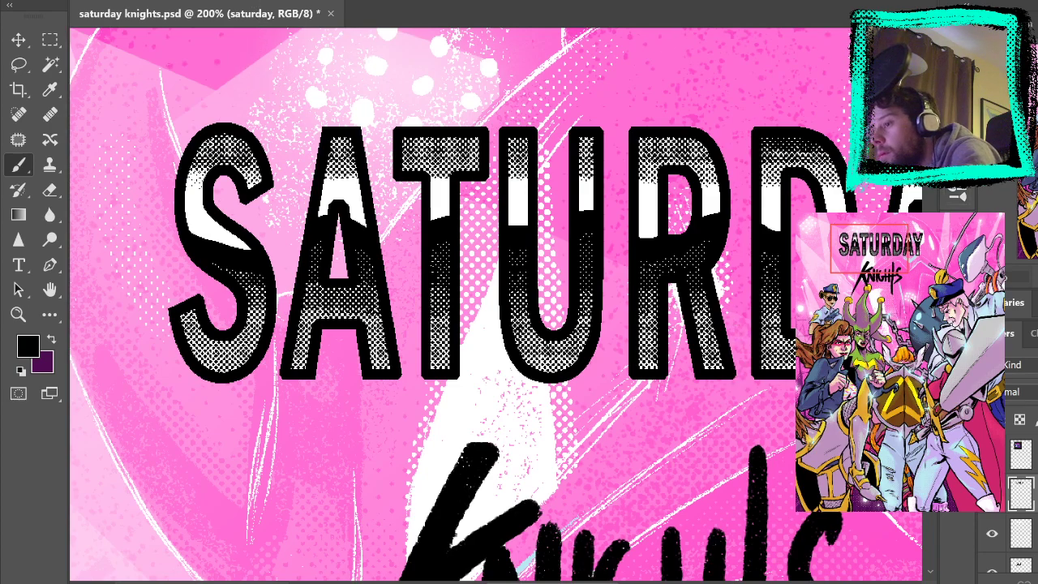
drag(130, 69, 162, 180)
key(ctrl+z)
key(i)
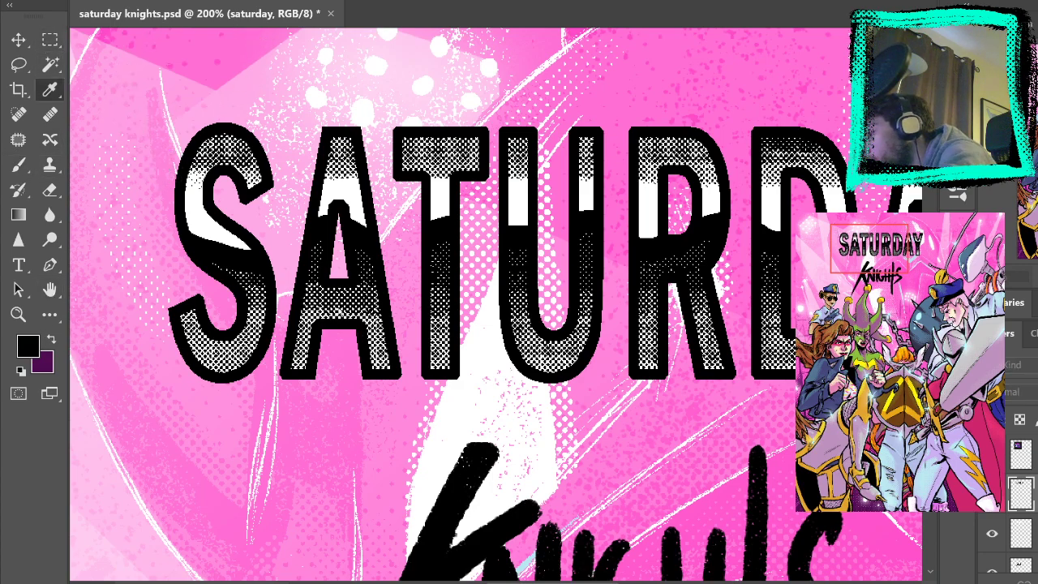
click(510, 194)
key(b)
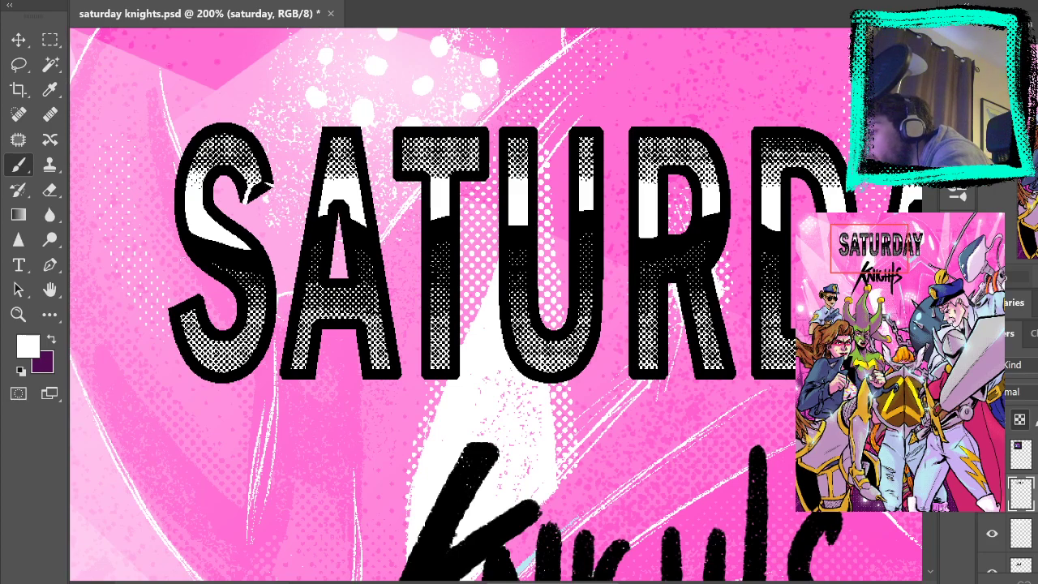
drag(202, 295, 192, 317)
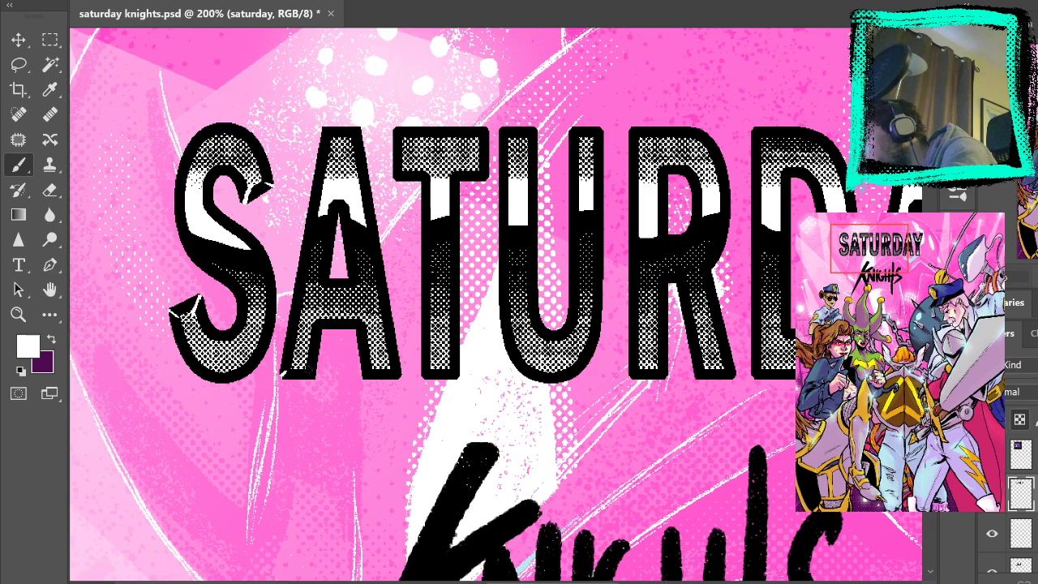
click(367, 374)
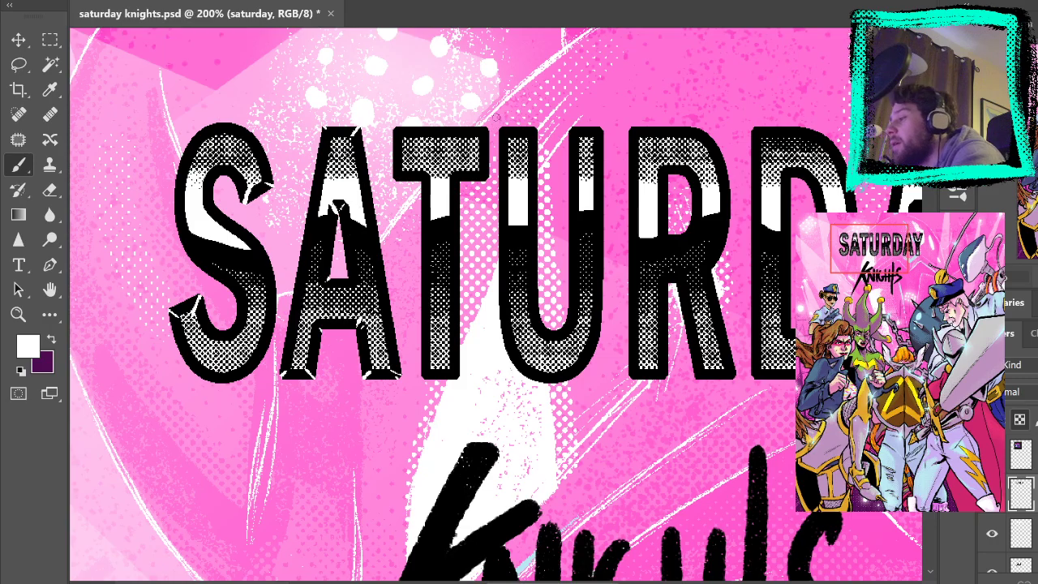
Brush matching white bevel highlight lines across the outline corners of the T in SATURDAY
drag(558, 382, 518, 421)
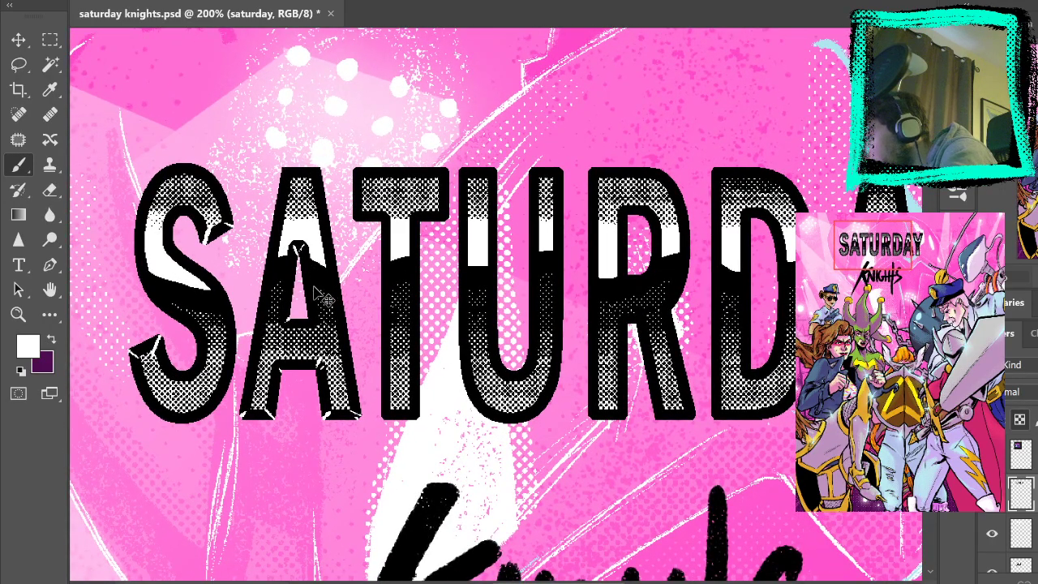
key(ctrl+z)
key(ctrl+z)
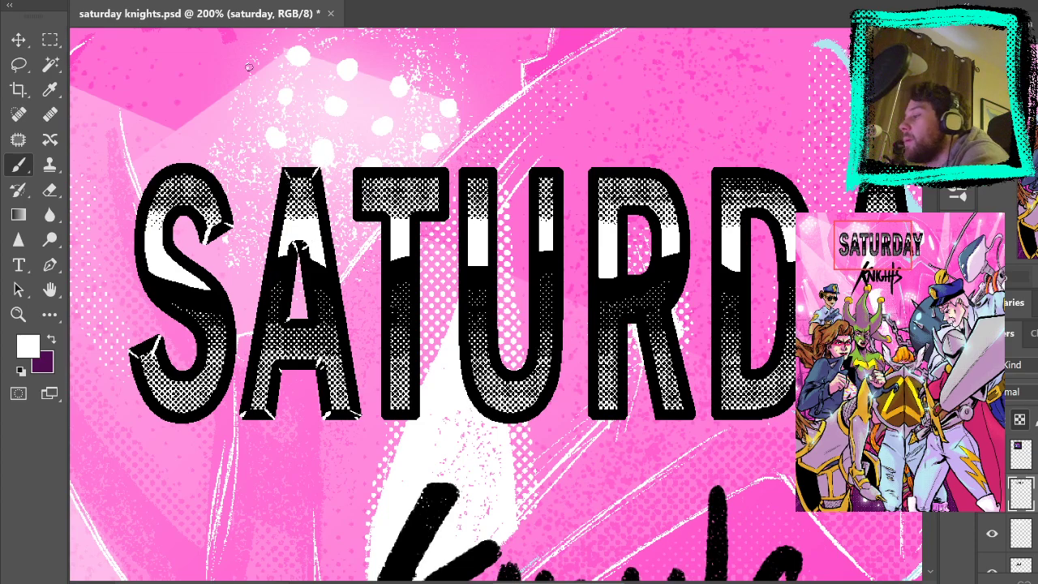
drag(577, 285, 536, 280)
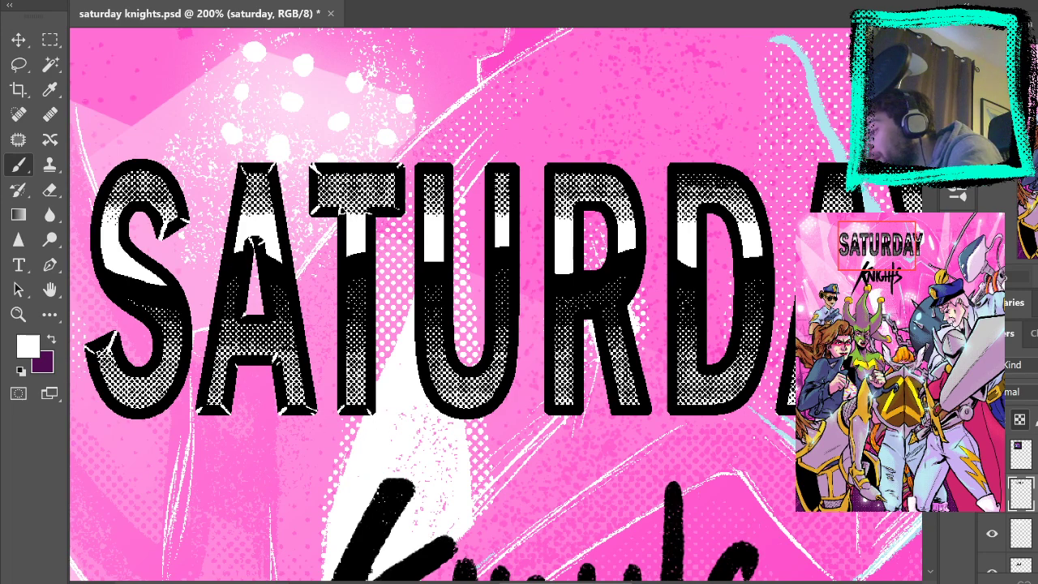
drag(551, 361, 719, 282)
drag(803, 347, 658, 445)
key(ctrl+0)
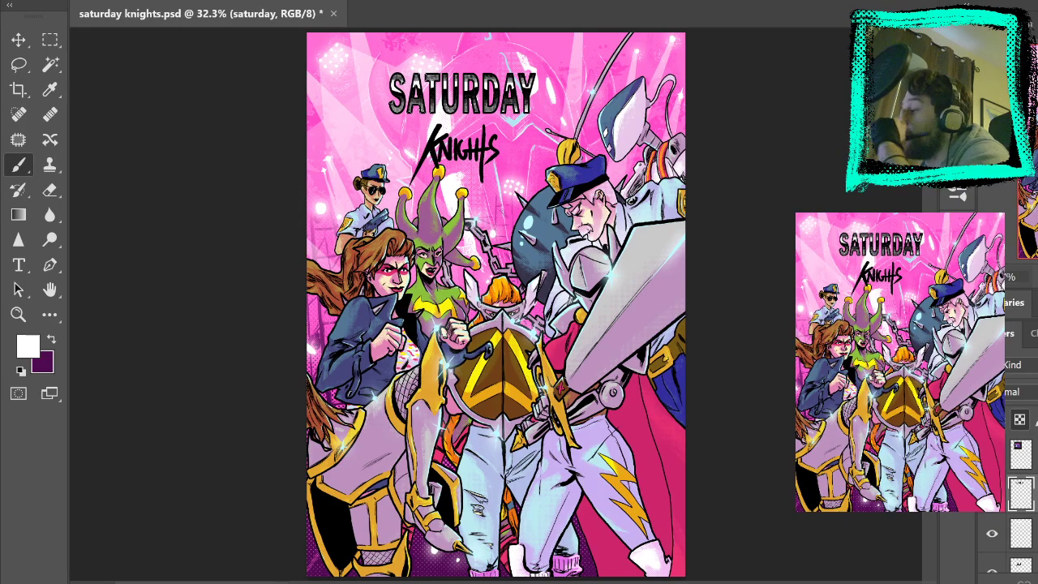
Brush matching white bevel highlight lines across the outline corners of the U in SATURDAY
click(19, 314)
click(452, 86)
click(456, 61)
click(426, 93)
click(424, 95)
click(427, 91)
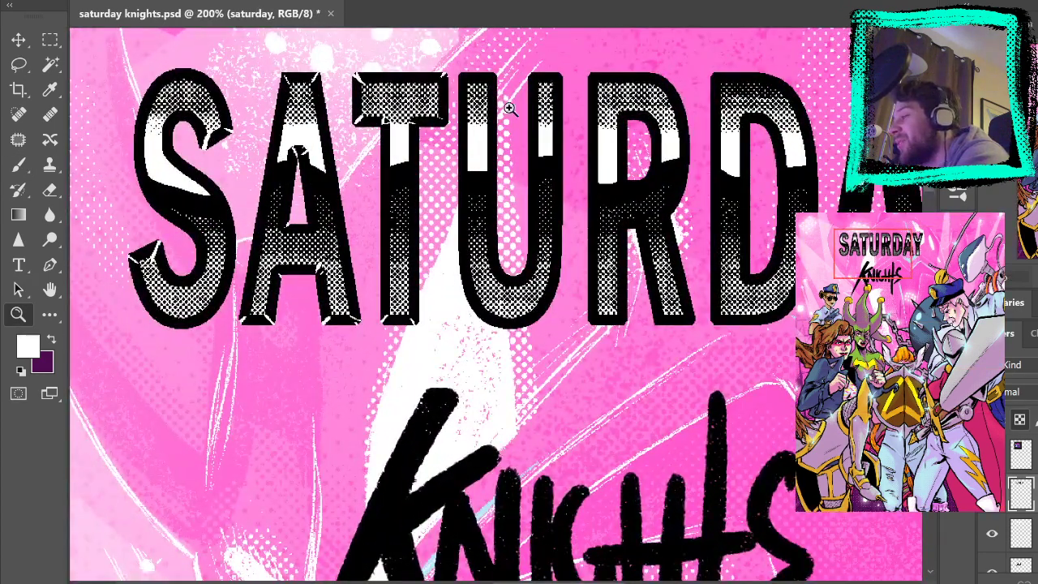
drag(468, 116, 321, 143)
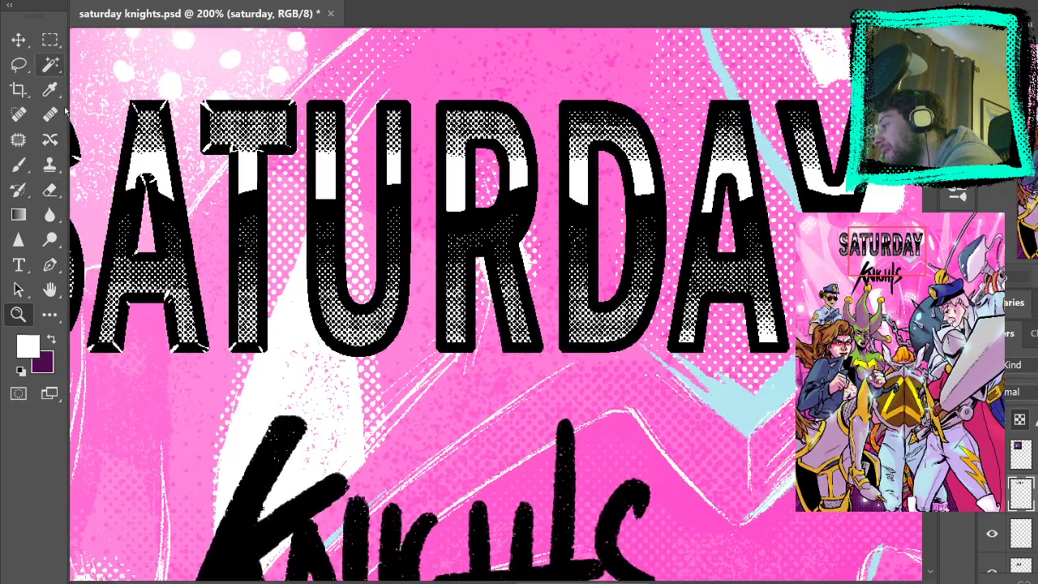
click(49, 64)
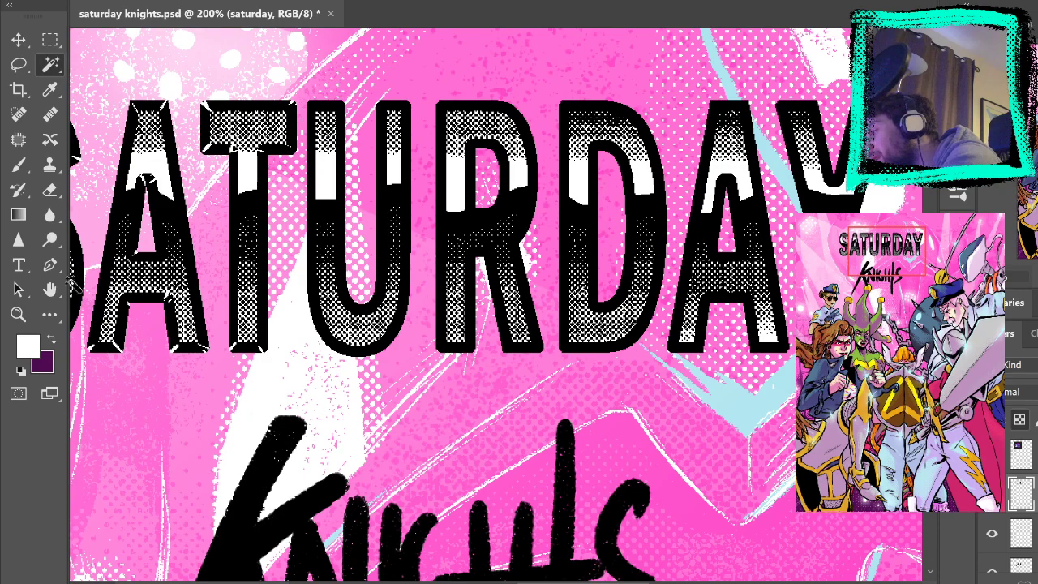
click(20, 166)
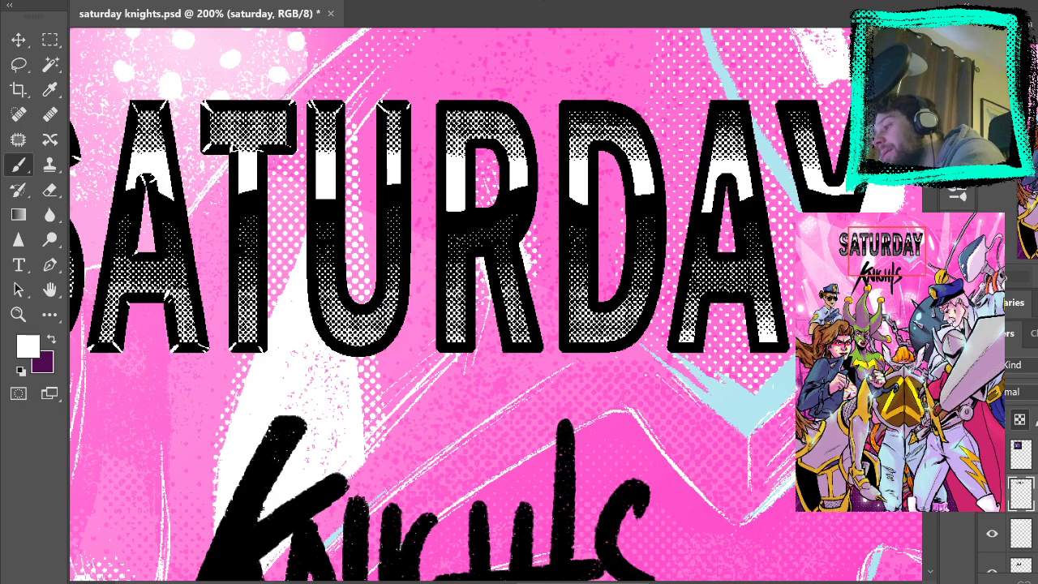
Brush white bevel highlight lines across the outline corners of the R, D, second A and Y in SATURDAY
drag(585, 326, 520, 354)
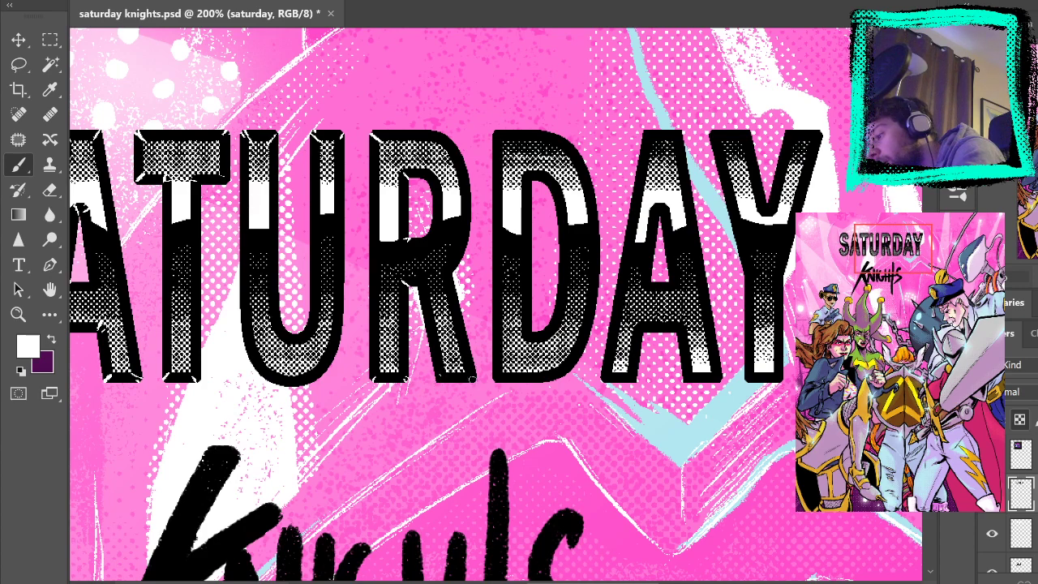
drag(439, 380, 446, 374)
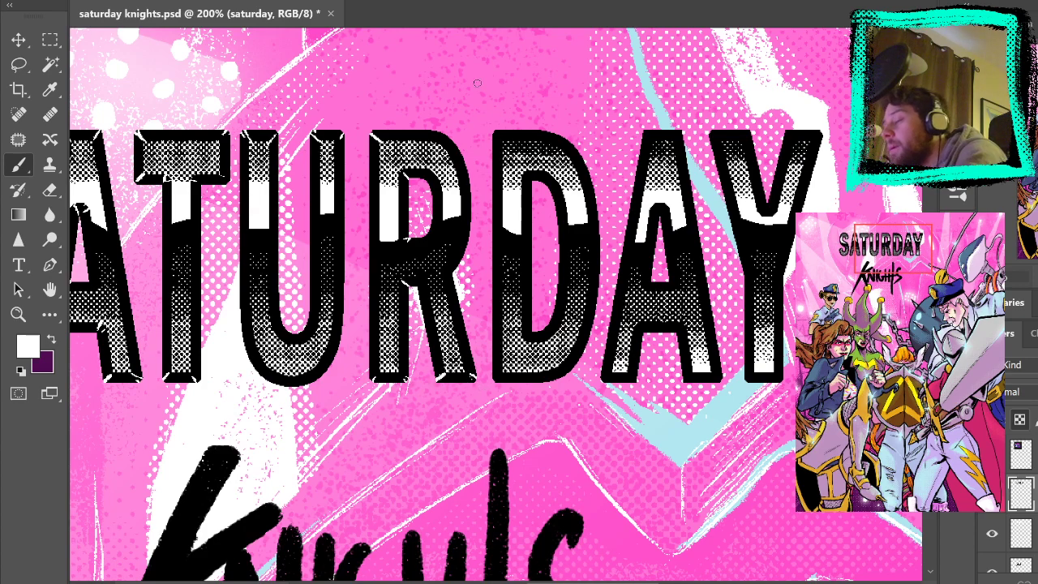
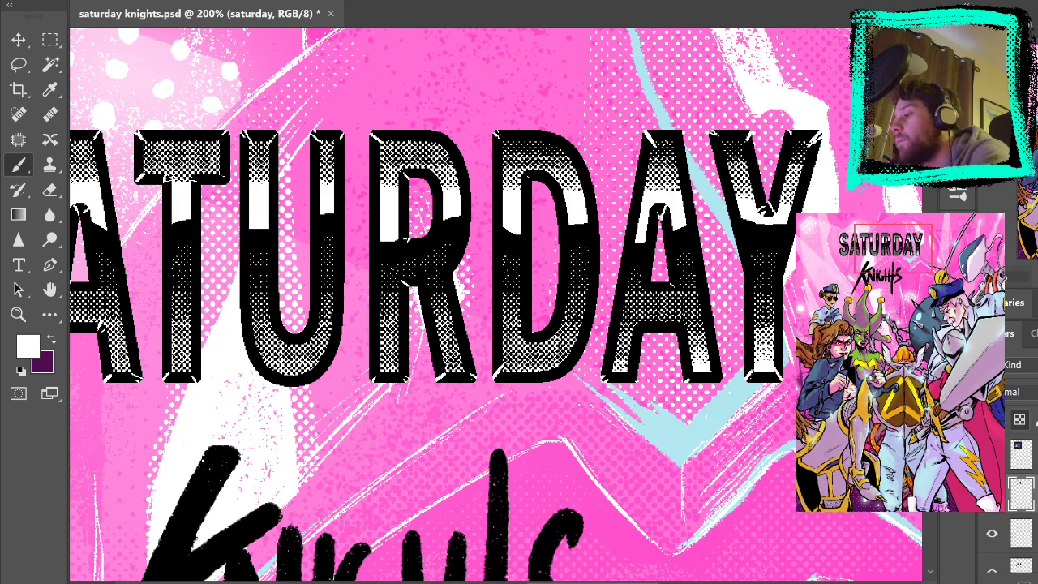
key(ctrl+0)
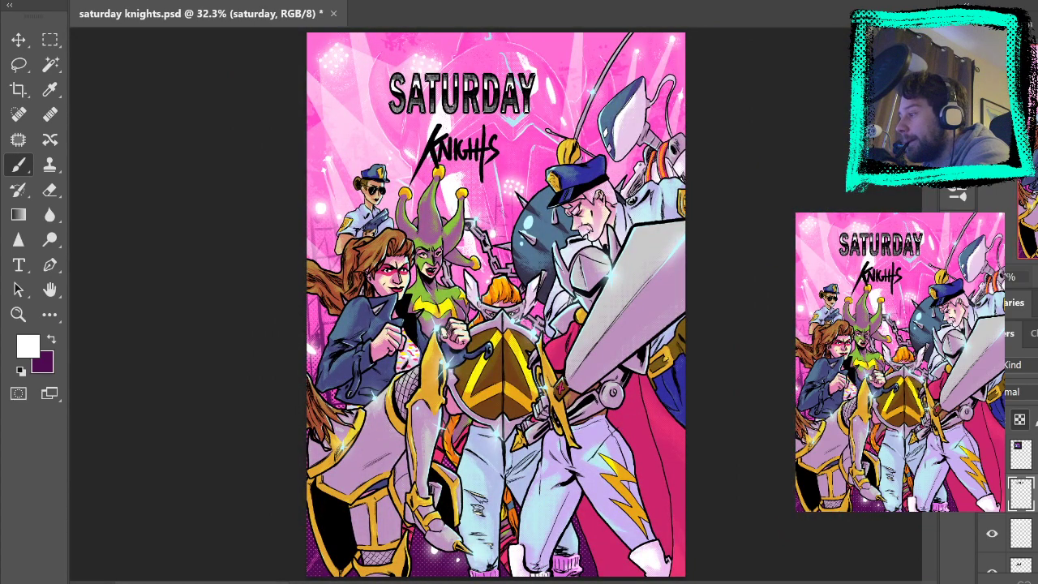
Check the SATURDAY lettering with its layer off and on, duplicate that layer, and hide the original
click(19, 315)
click(526, 75)
click(526, 74)
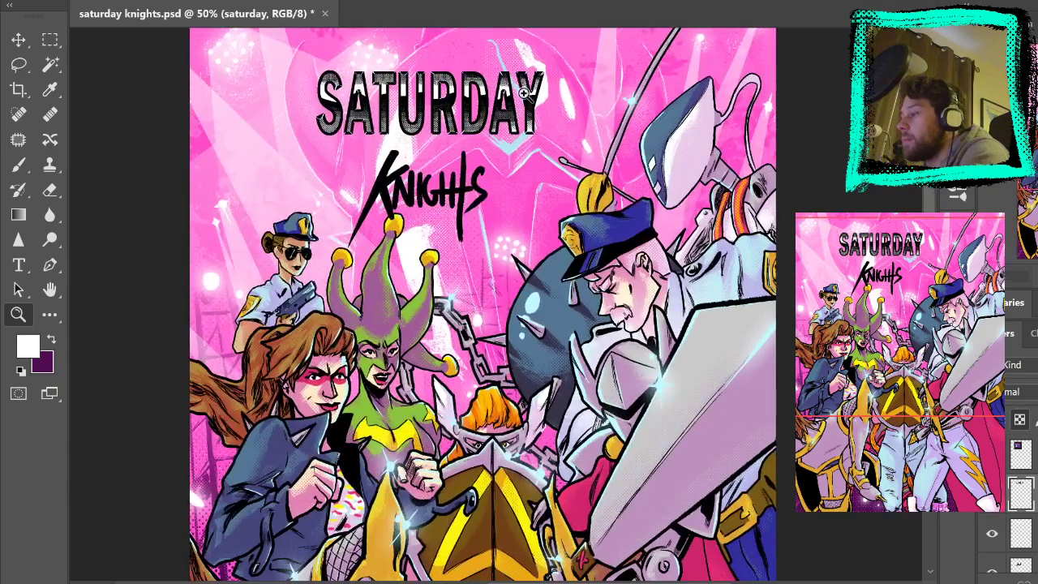
click(525, 74)
click(587, 235)
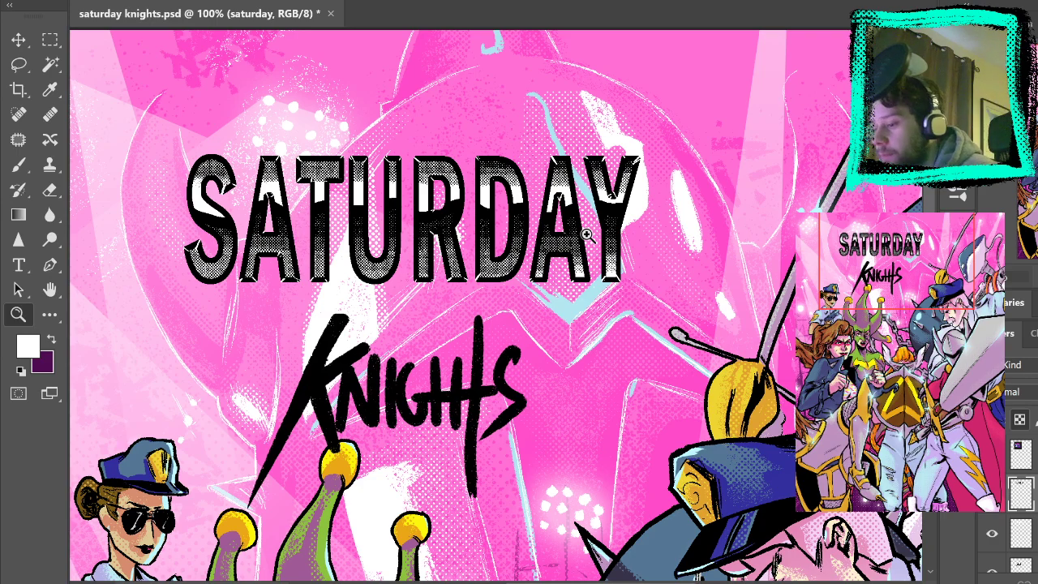
click(992, 494)
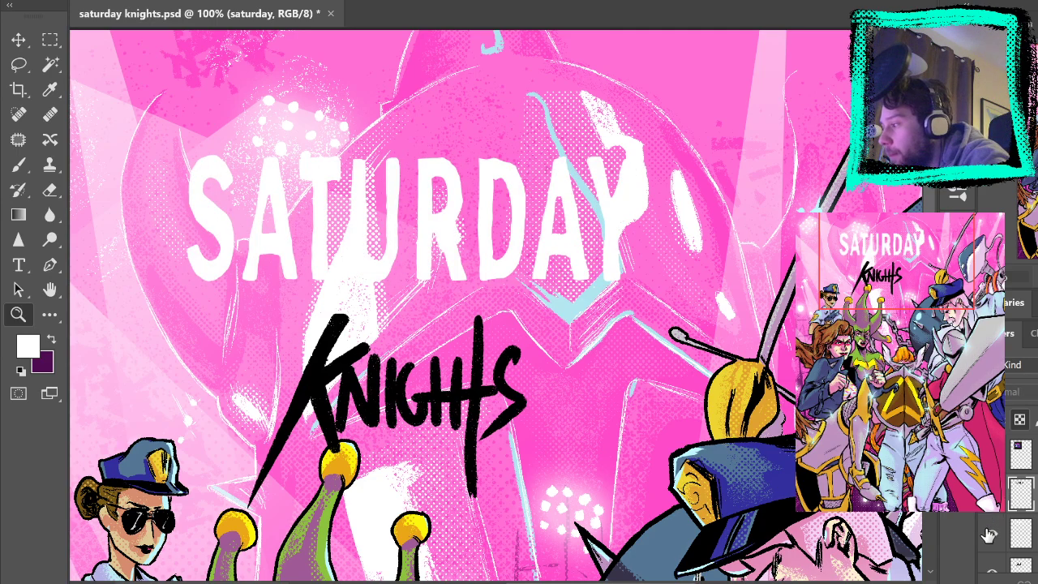
click(992, 496)
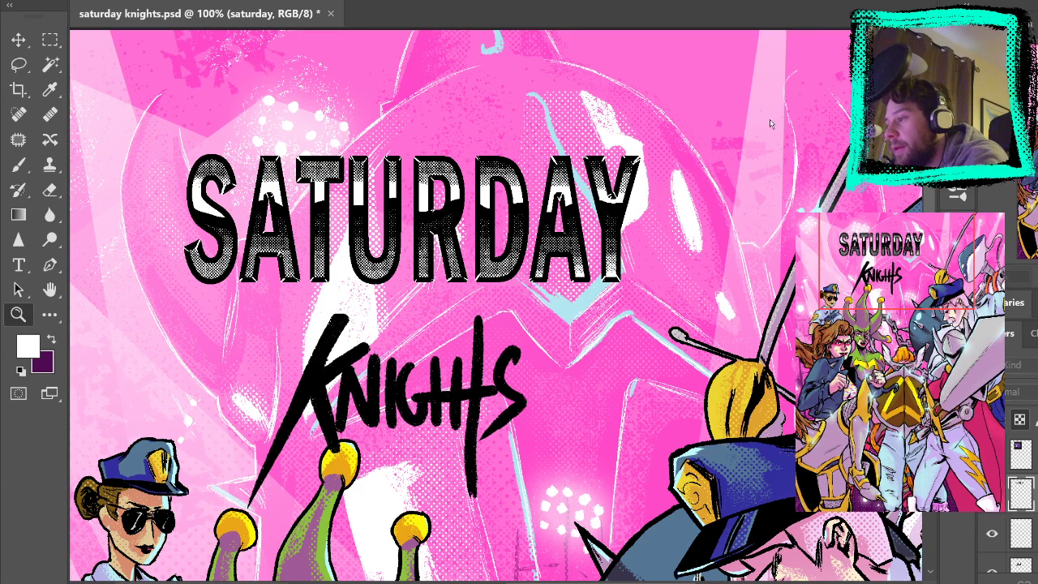
key(ctrl+j)
click(992, 532)
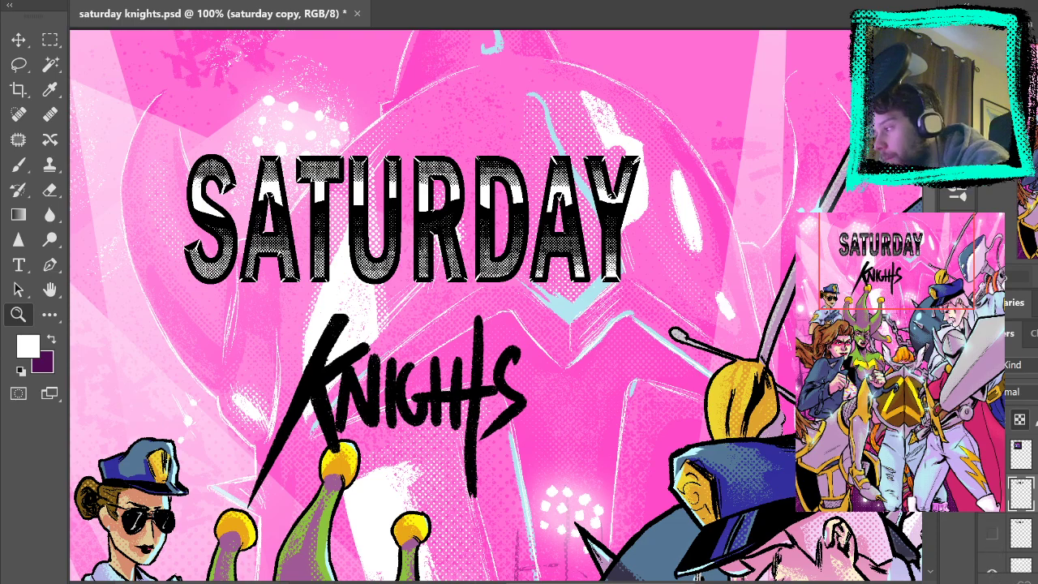
Try painting the duplicated S white with a textured pencil brush, and undo it
click(27, 170)
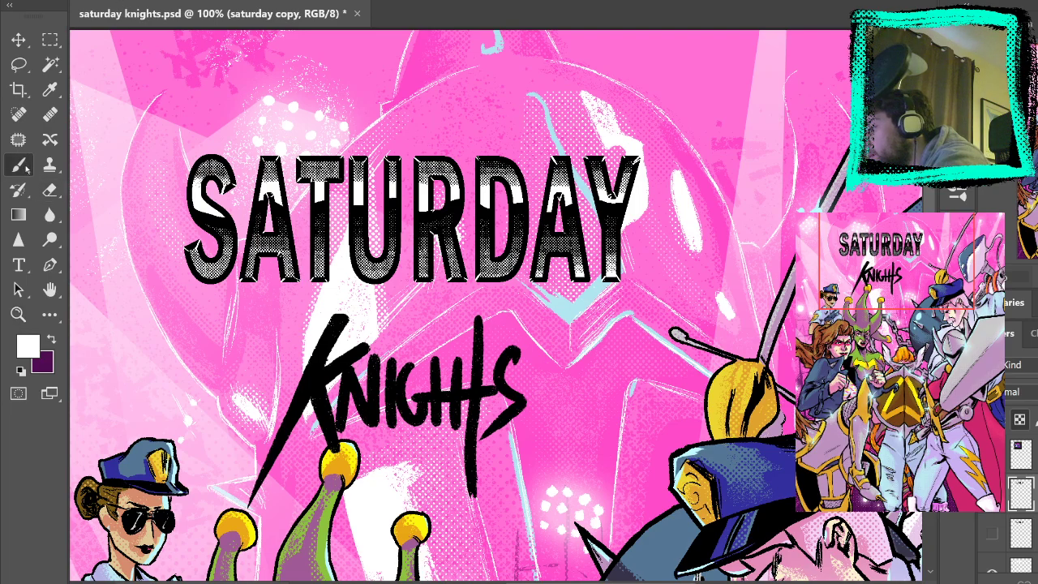
key(shift+b)
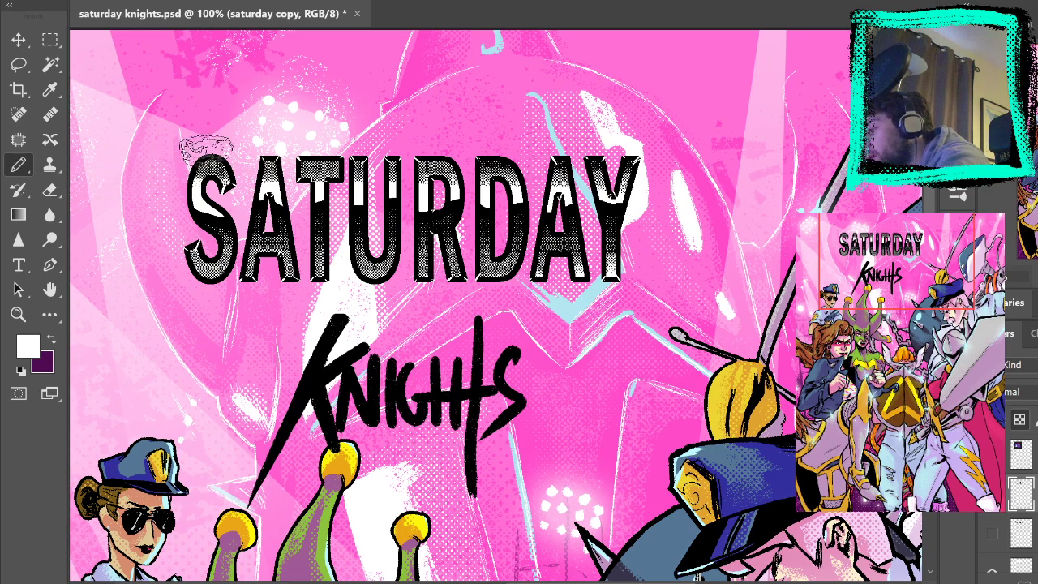
drag(206, 154, 242, 229)
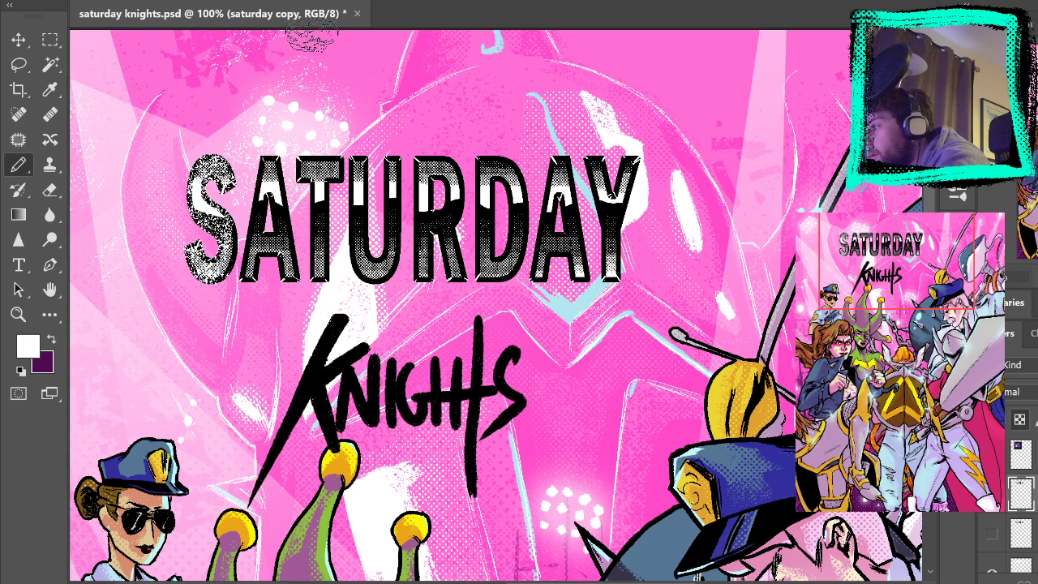
key(ctrl+z)
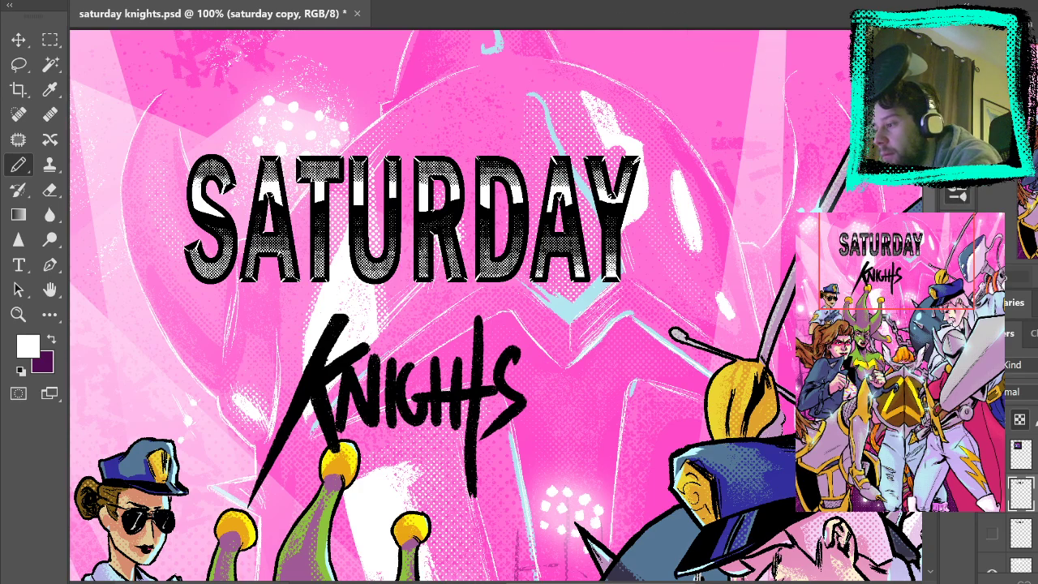
Paint all the letters of the duplicated SATURDAY layer solid white with a hard brush
click(665, 179)
mouse_move(496, 206)
mouse_down()
mouse_move(455, 279)
mouse_move(511, 165)
mouse_up()
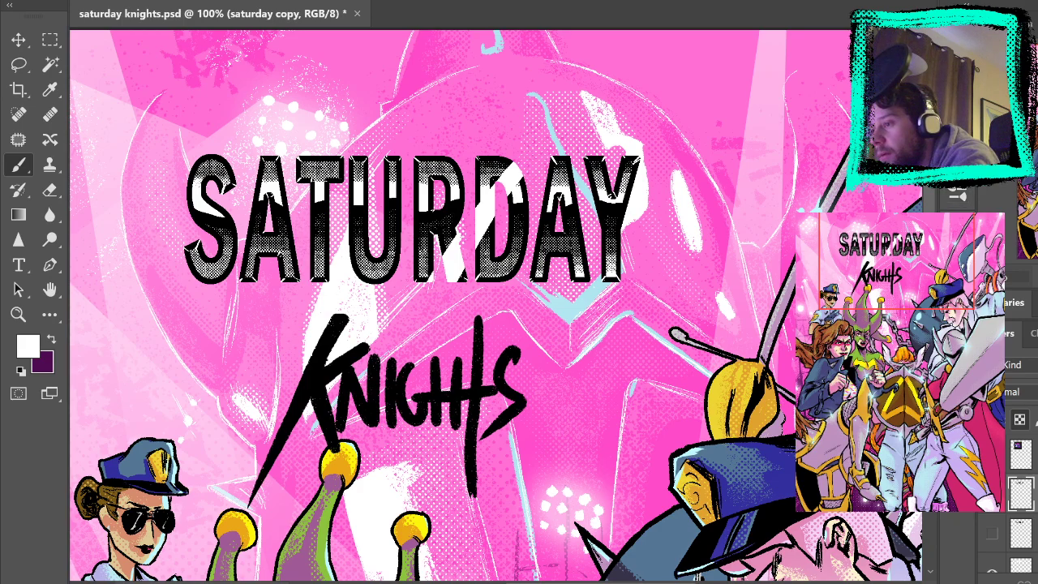
mouse_move(365, 162)
mouse_down()
mouse_move(332, 132)
mouse_move(262, 140)
mouse_move(231, 116)
mouse_move(458, 146)
mouse_move(451, 158)
mouse_move(575, 128)
mouse_move(623, 136)
mouse_move(661, 155)
mouse_move(649, 187)
mouse_up()
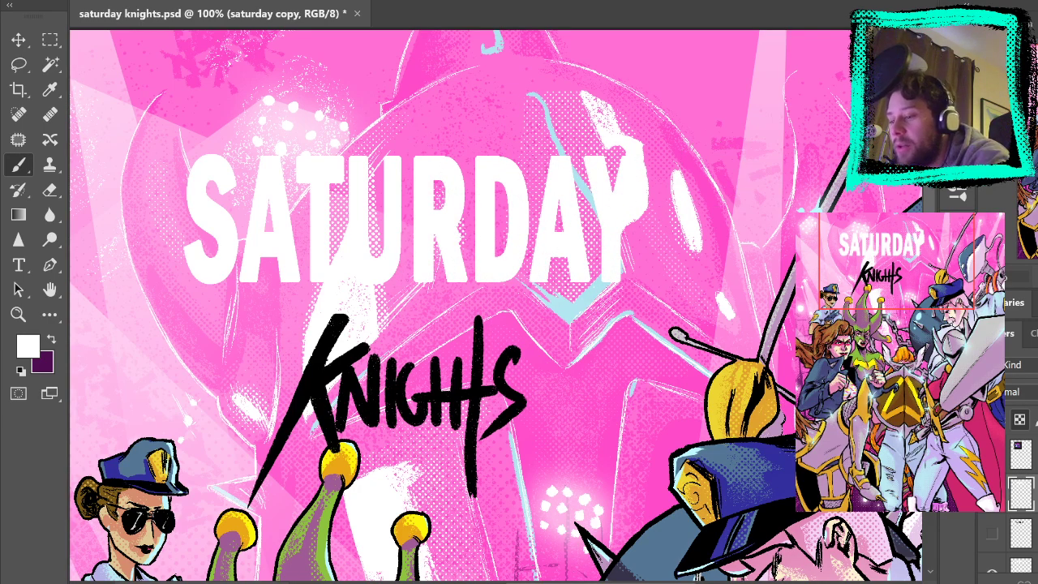
Try loading the white SATURDAY letters as a selection, and deselect them
ctrl+click(1023, 496)
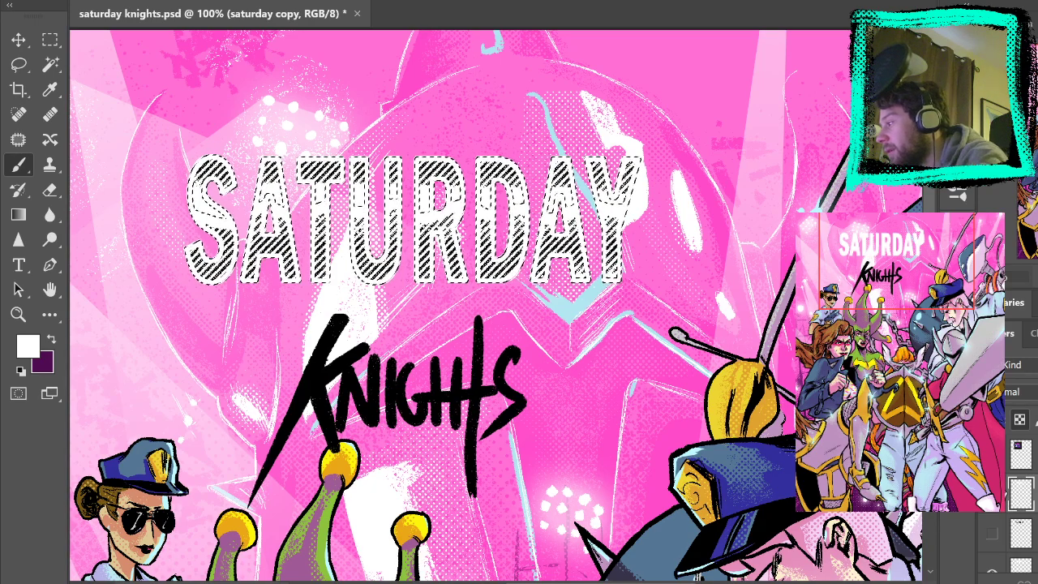
click(52, 41)
click(135, 74)
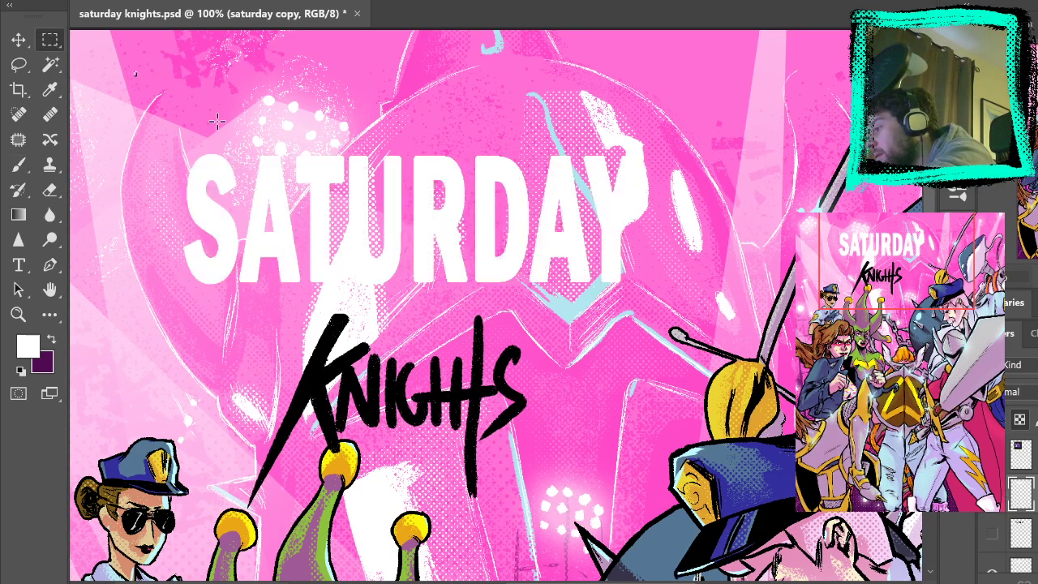
click(22, 165)
click(50, 40)
click(115, 75)
click(20, 165)
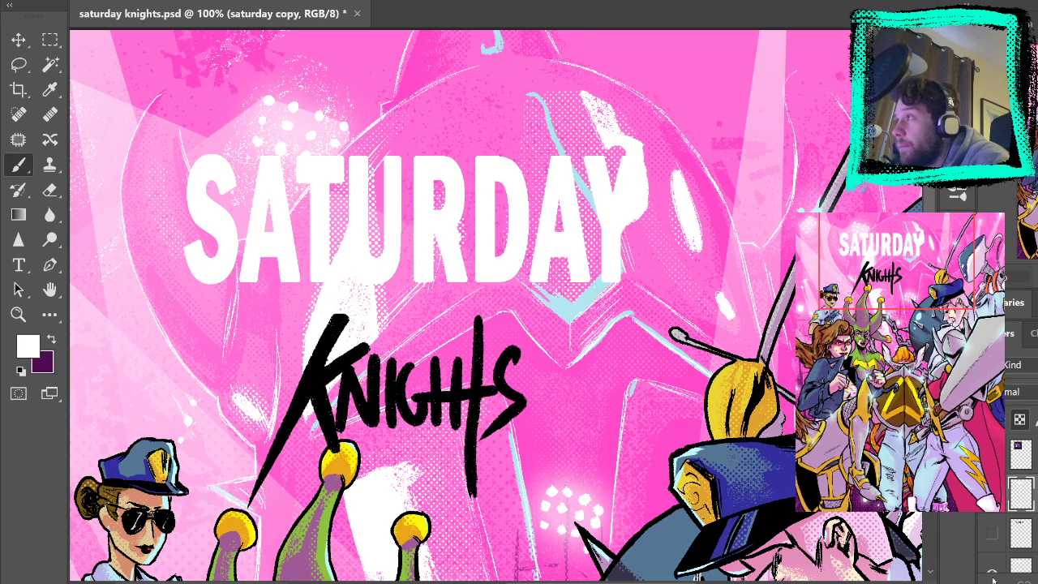
Reload the SATURDAY letter selection, examine its halftone gaps up close, try the Magic Wand on the first A, and deselect
ctrl+click(1018, 519)
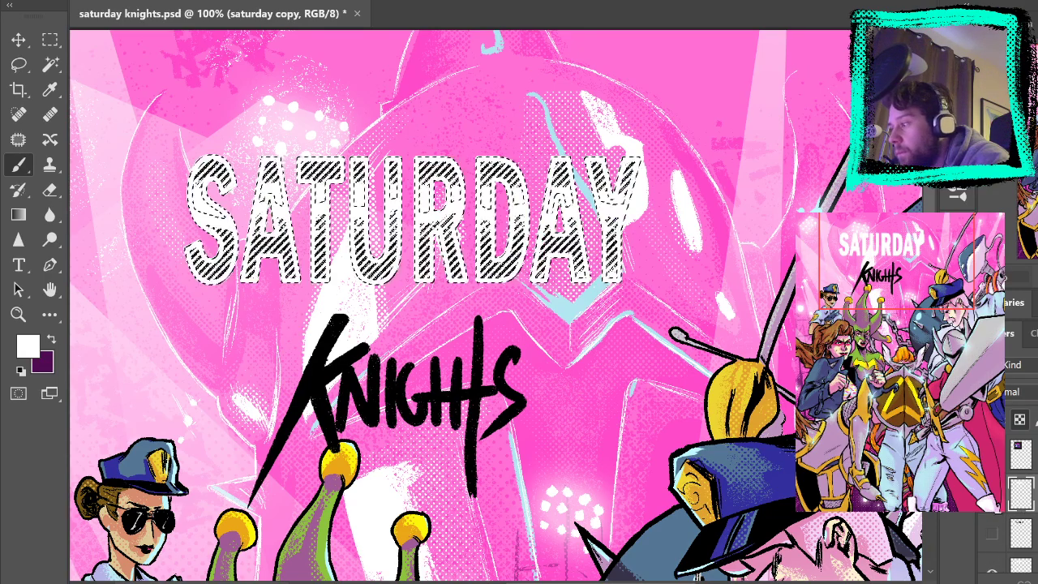
key(z)
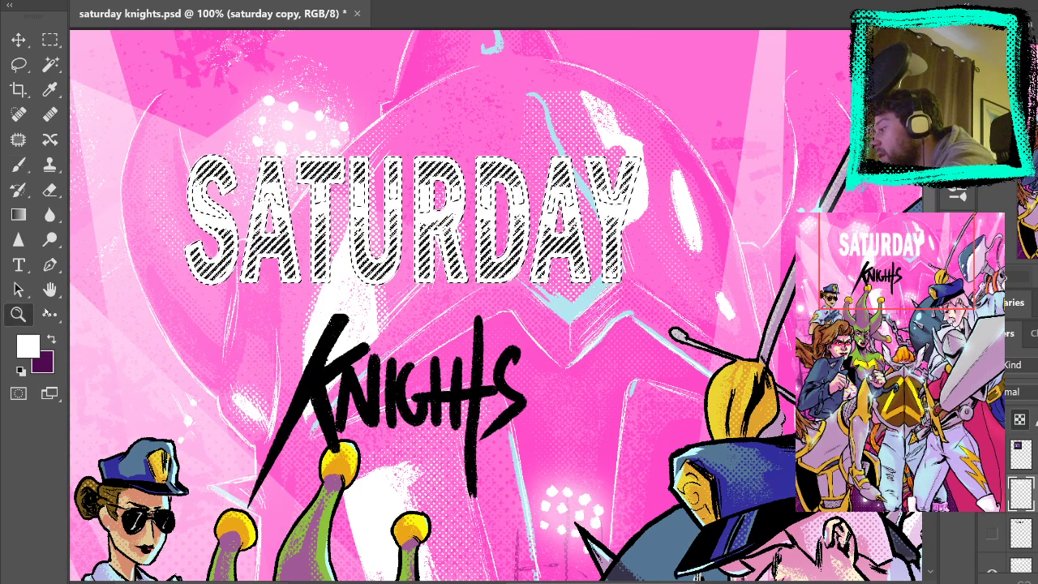
click(270, 186)
click(328, 165)
click(328, 164)
click(329, 165)
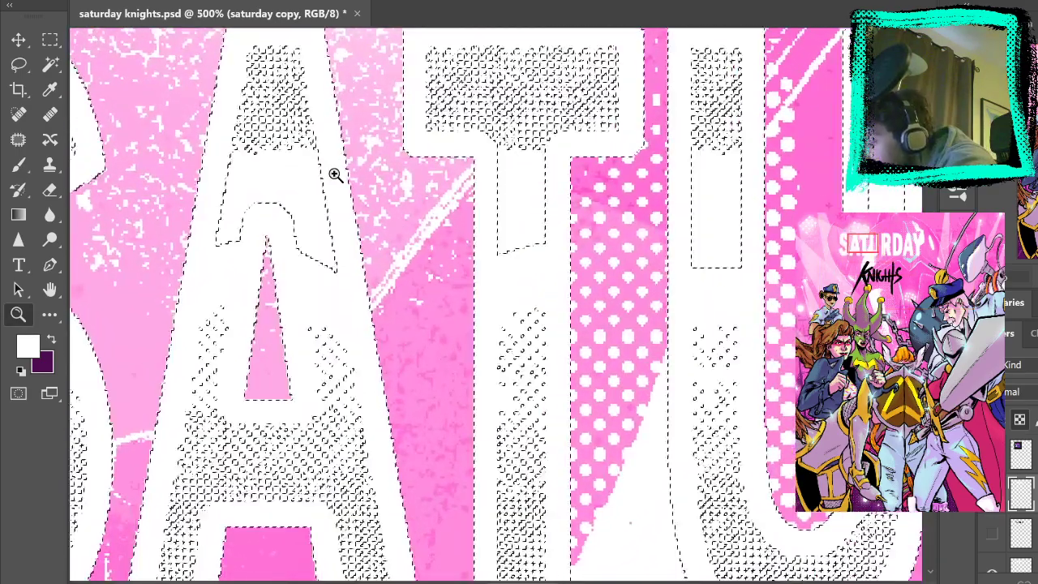
key(m)
key(ctrl+d)
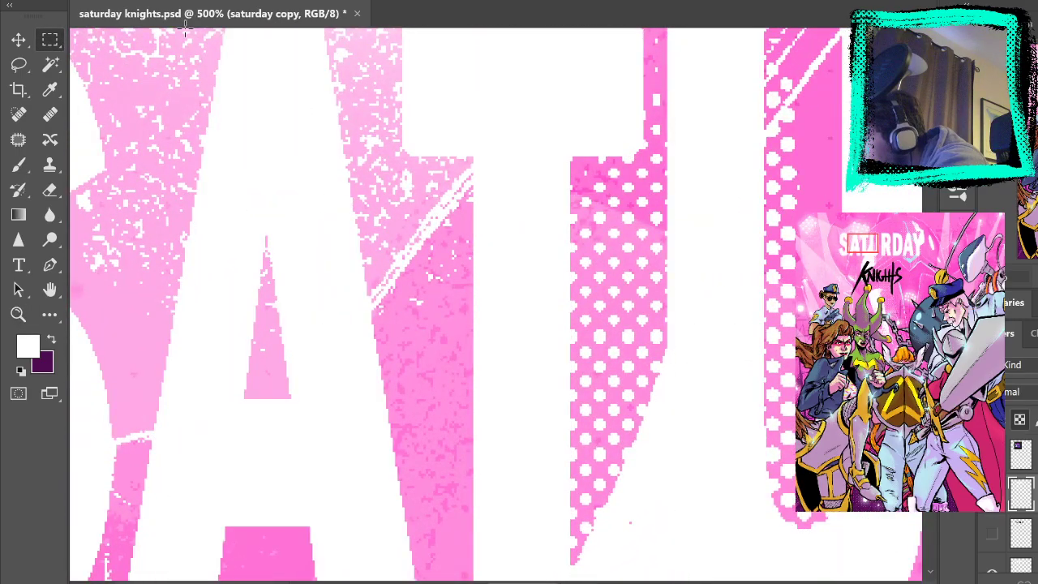
click(50, 65)
click(280, 128)
key(ctrl+d)
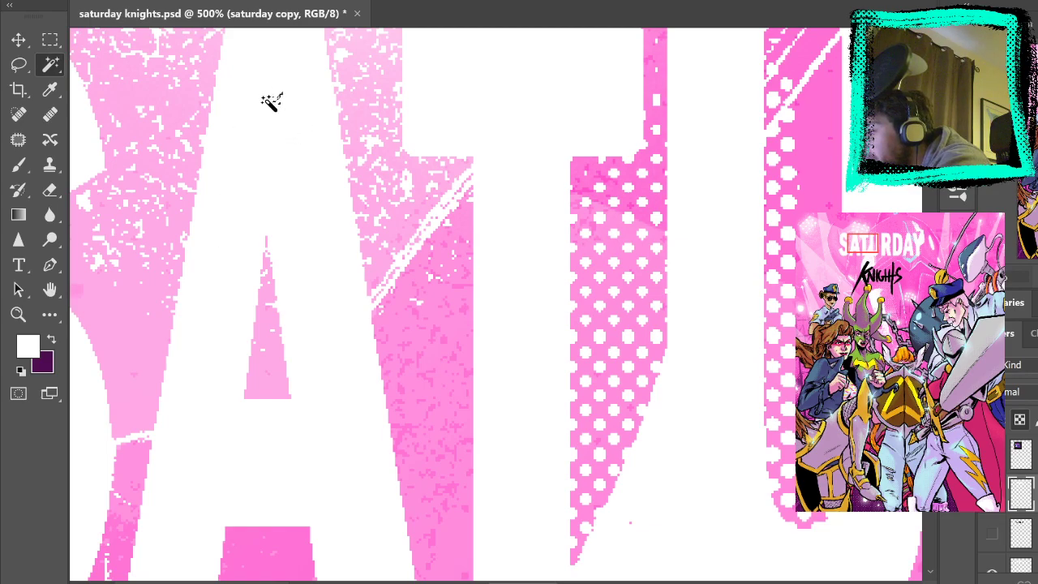
key(m)
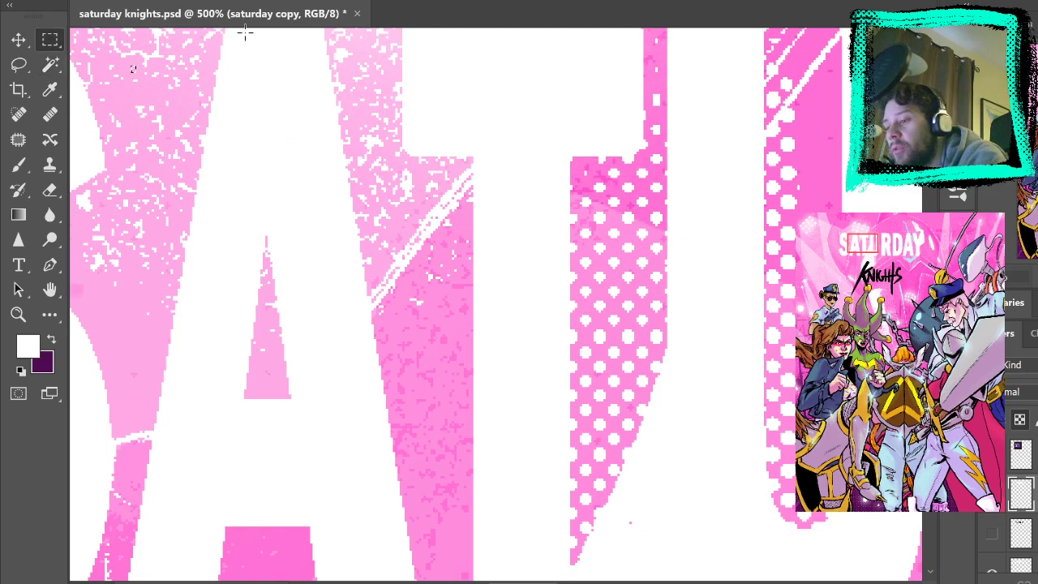
Load the white SATURDAY letters as a selection and expand it outward past the letter outlines
ctrl+click(1022, 495)
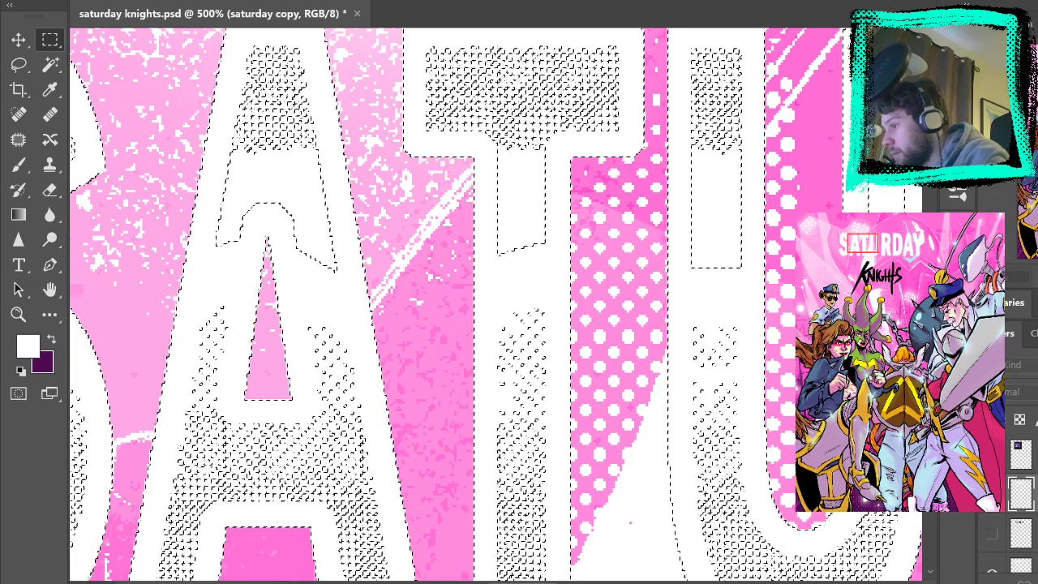
click(662, 123)
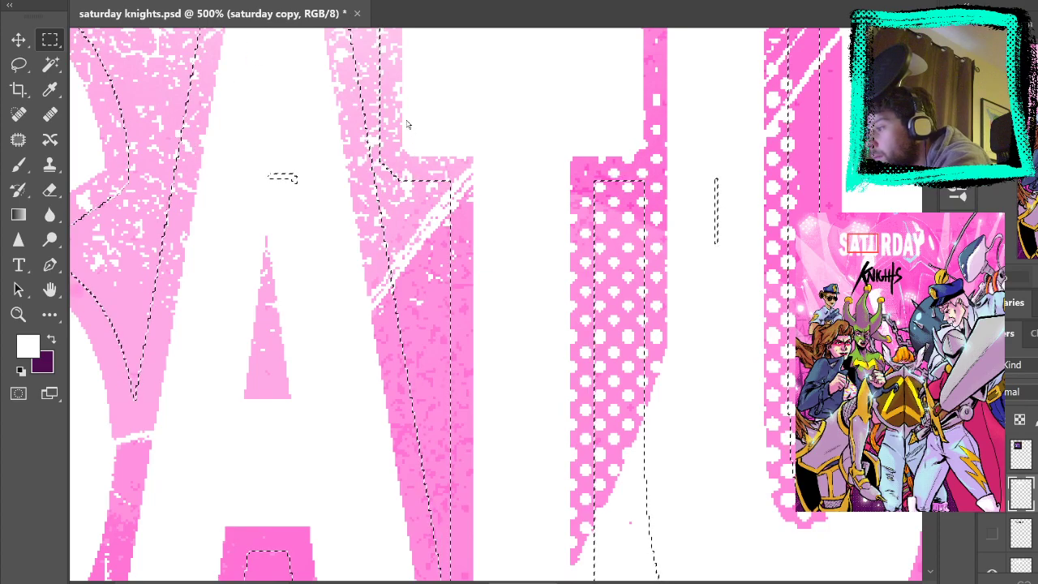
Inspect the expanded selection around the SATURDAY letters, checking the letter interiors for stray gaps
key(ctrl+0)
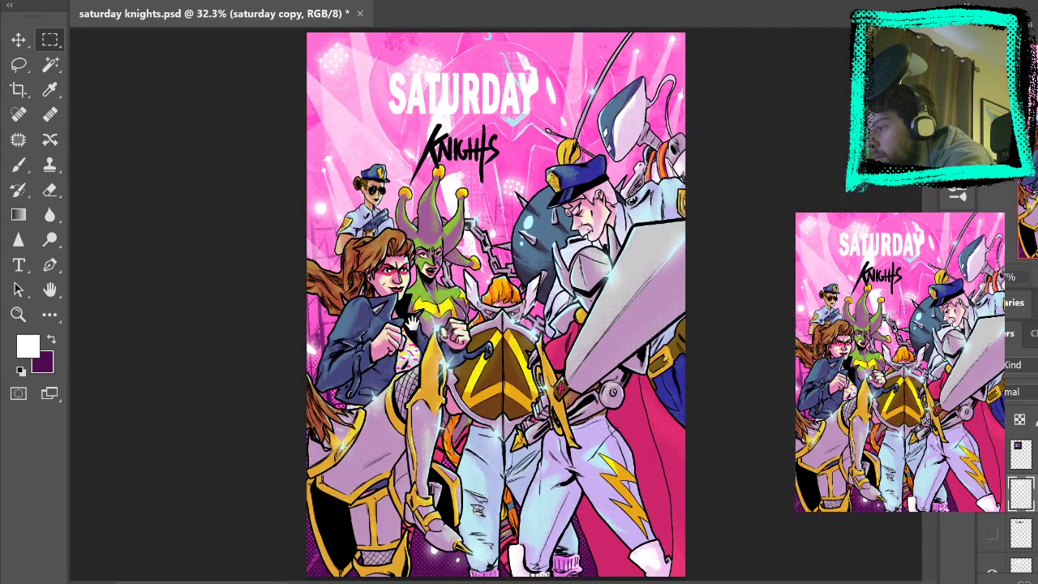
key(z)
click(512, 63)
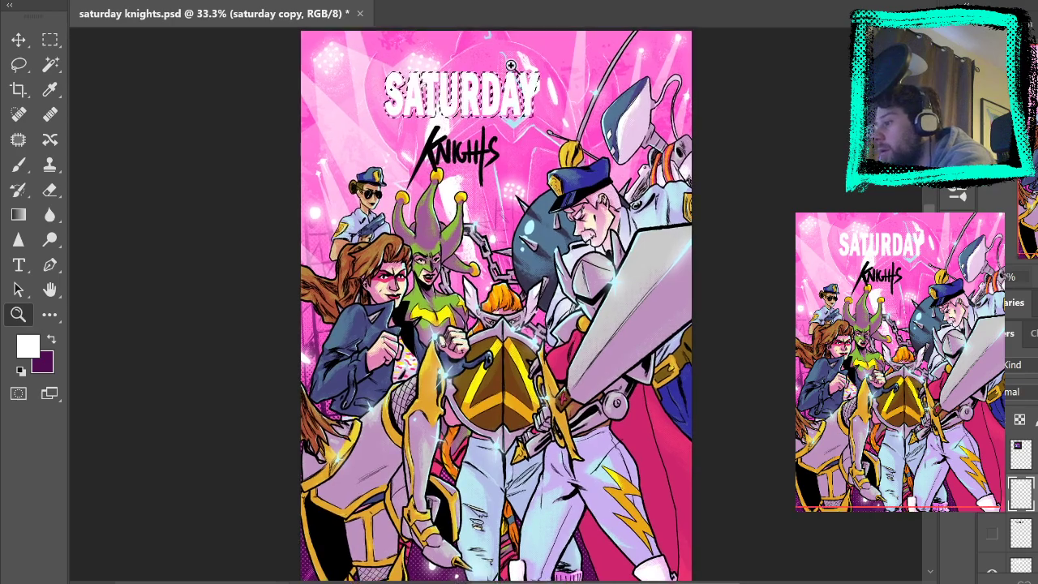
click(512, 63)
click(463, 99)
click(463, 102)
drag(500, 135, 500, 247)
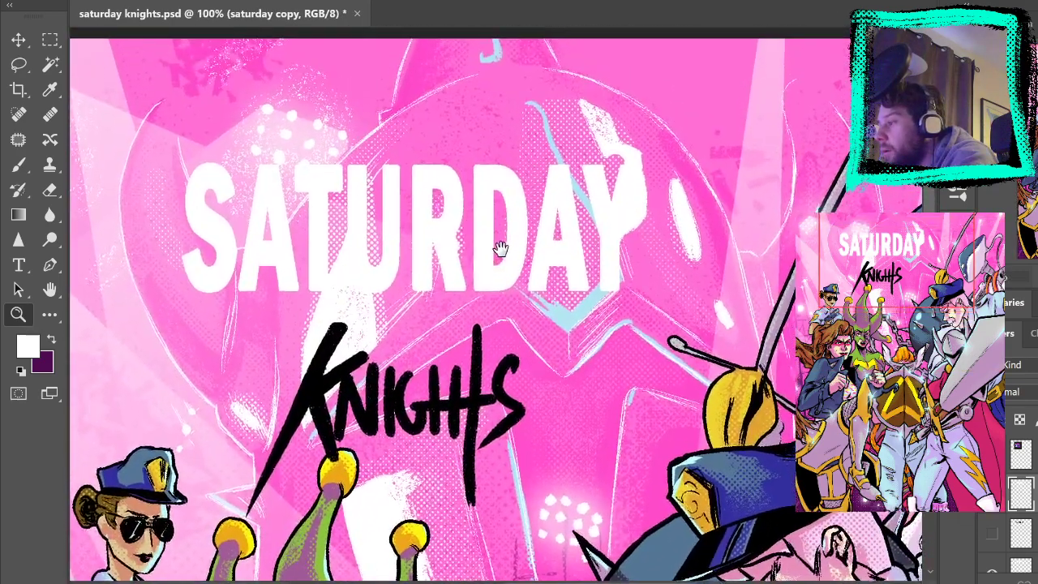
click(493, 199)
drag(575, 270, 760, 273)
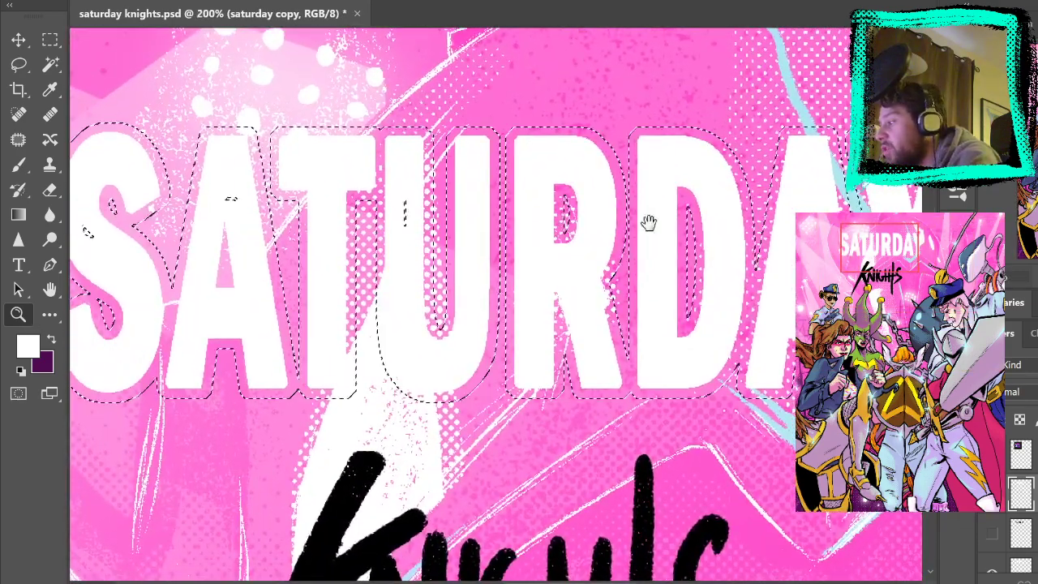
Use the Lasso to clean the small stray gaps inside the first SATURDAY letters out of the expanded selection
click(19, 64)
drag(215, 236, 328, 249)
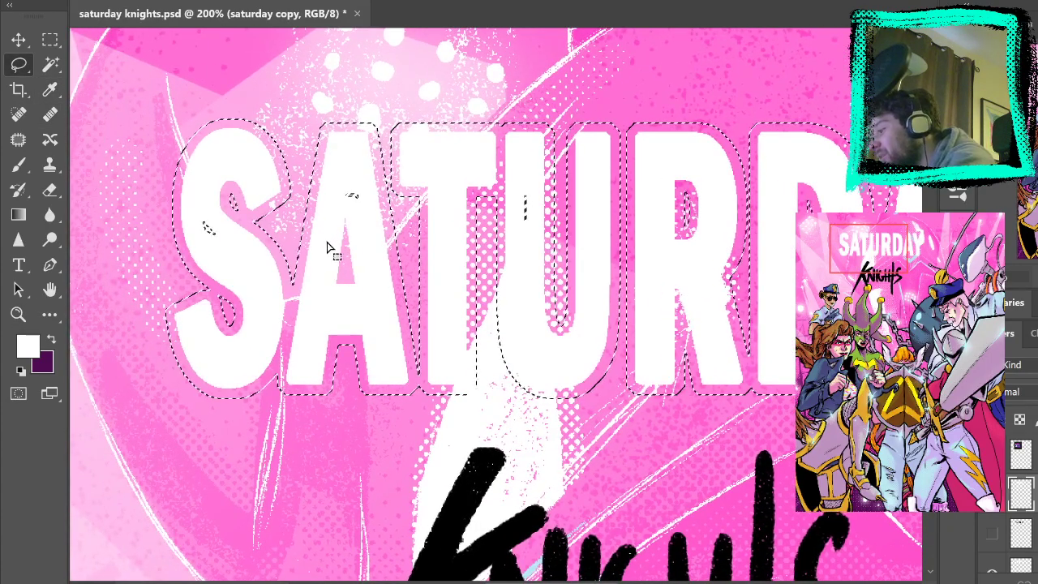
mouse_move(204, 208)
mouse_down()
mouse_move(235, 235)
mouse_move(210, 211)
mouse_up()
mouse_move(355, 191)
mouse_down()
mouse_move(343, 185)
mouse_move(364, 190)
mouse_move(354, 233)
mouse_up()
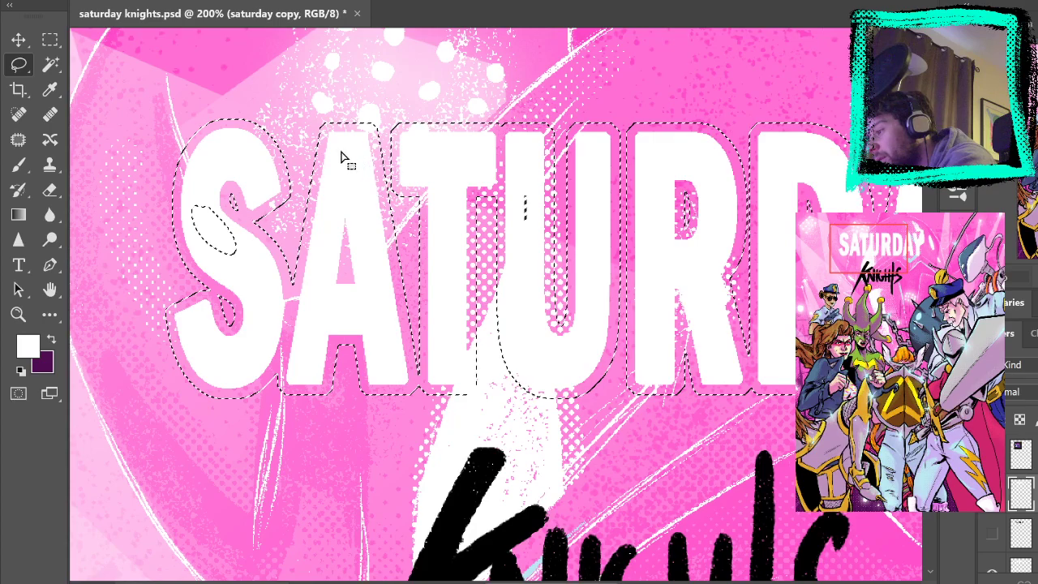
drag(194, 205, 200, 202)
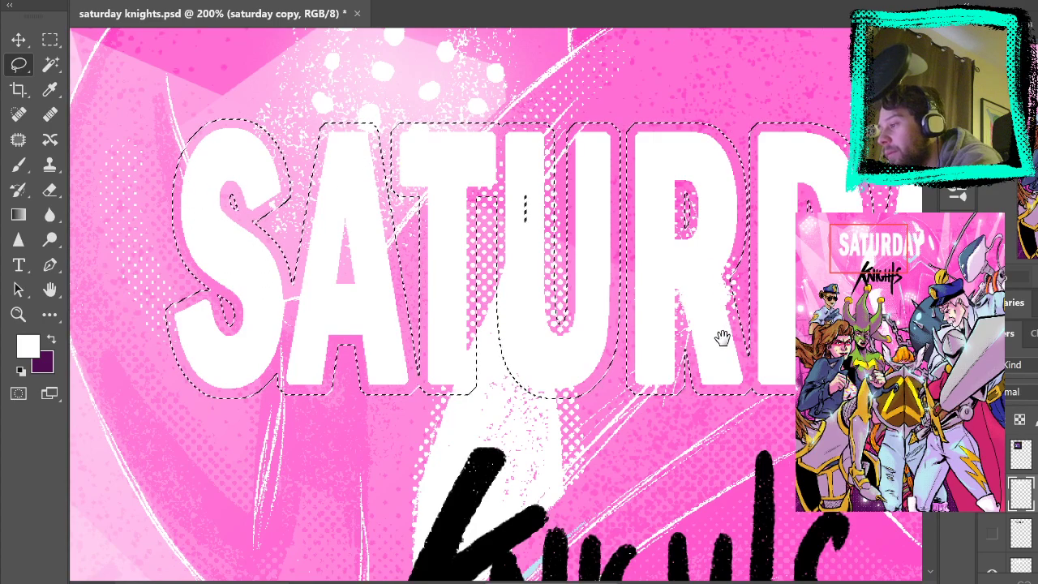
drag(722, 337, 573, 365)
drag(770, 380, 479, 417)
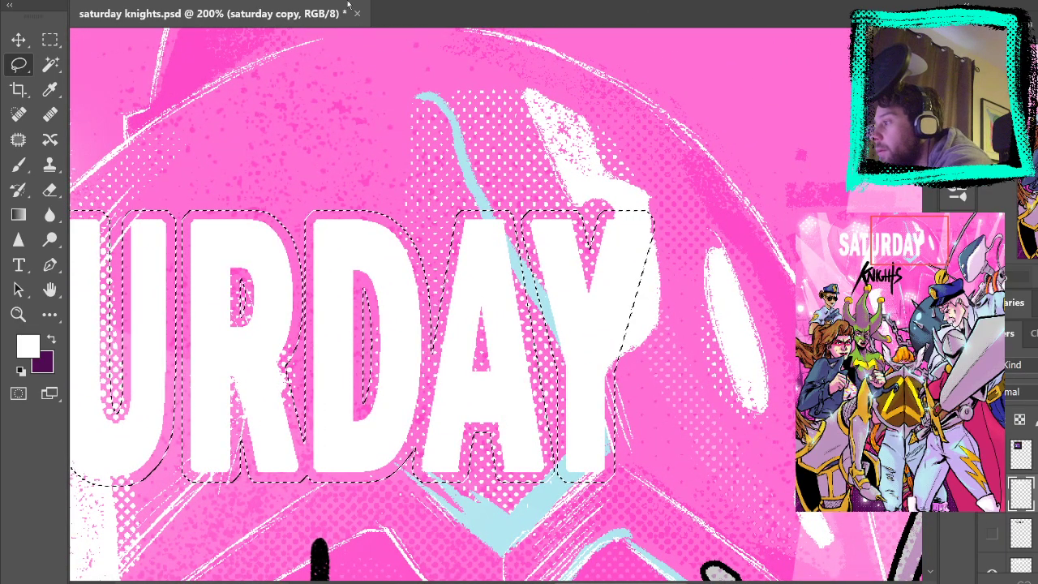
key(ctrl+0)
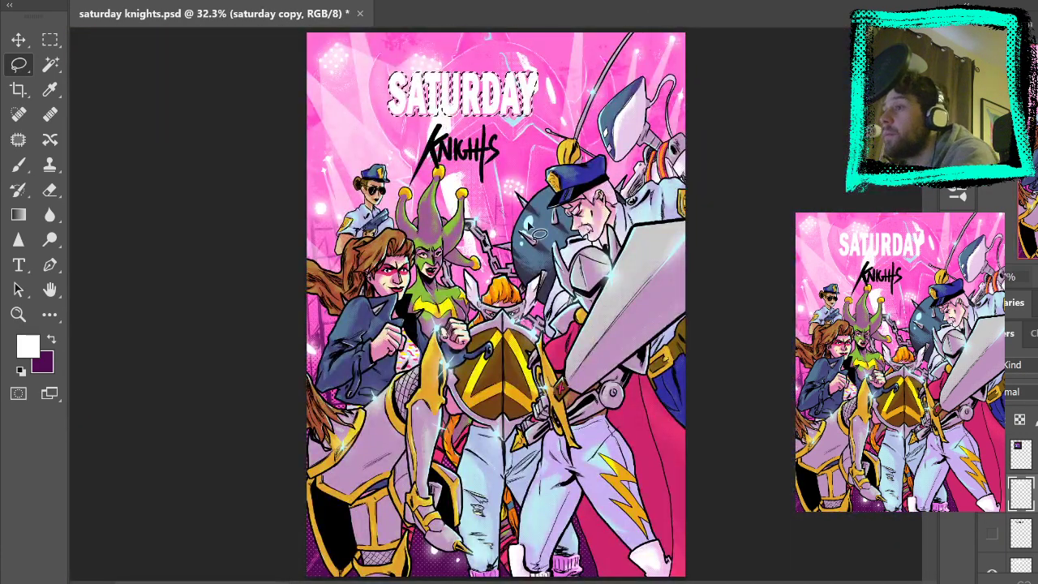
Fill the expanded selection with black on a new layer behind the SATURDAY letters, and deselect
click(1023, 534)
key(ctrl+alt+shift+n)
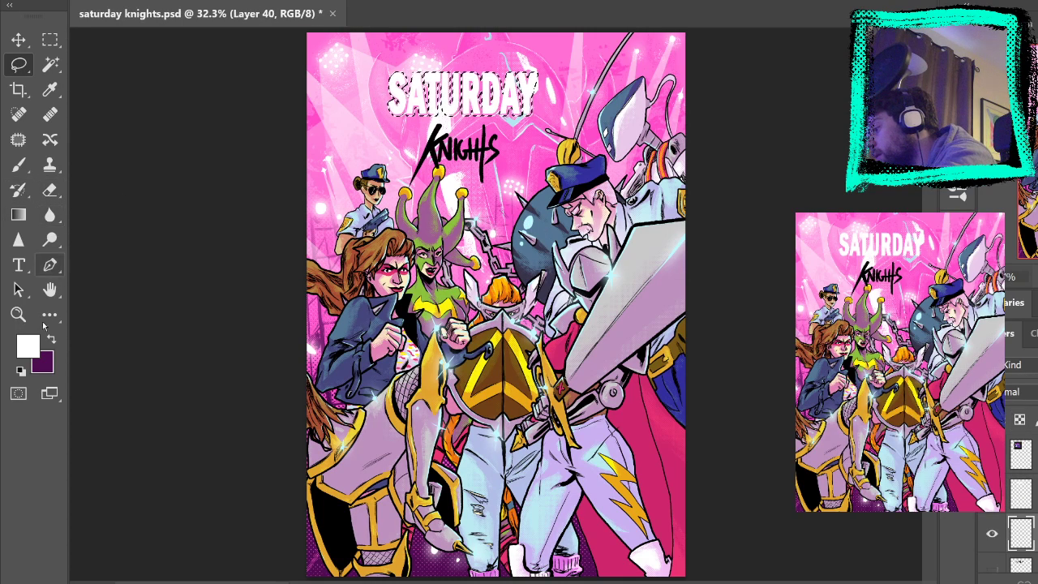
key(i)
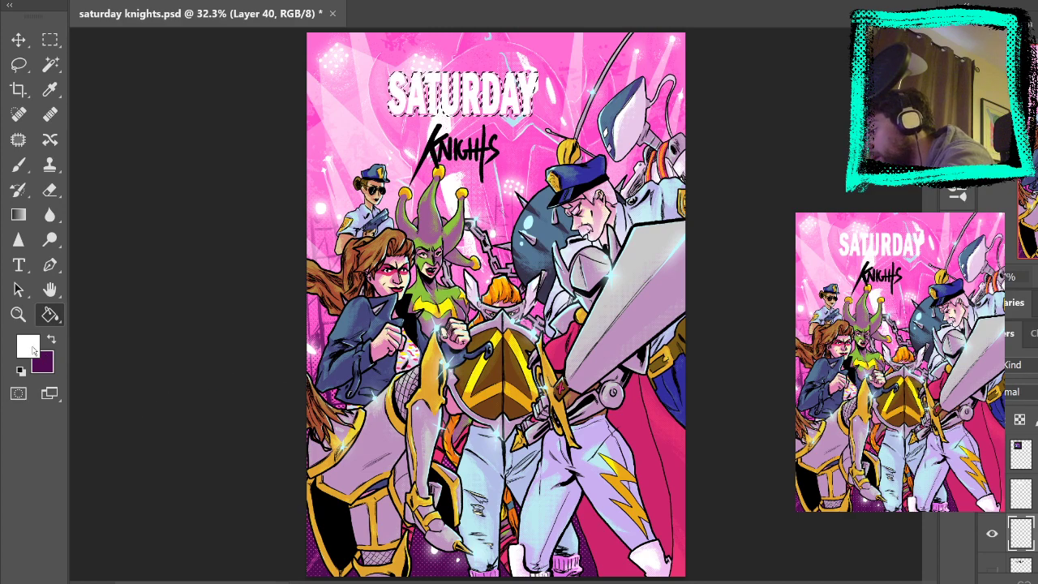
click(482, 152)
key(g)
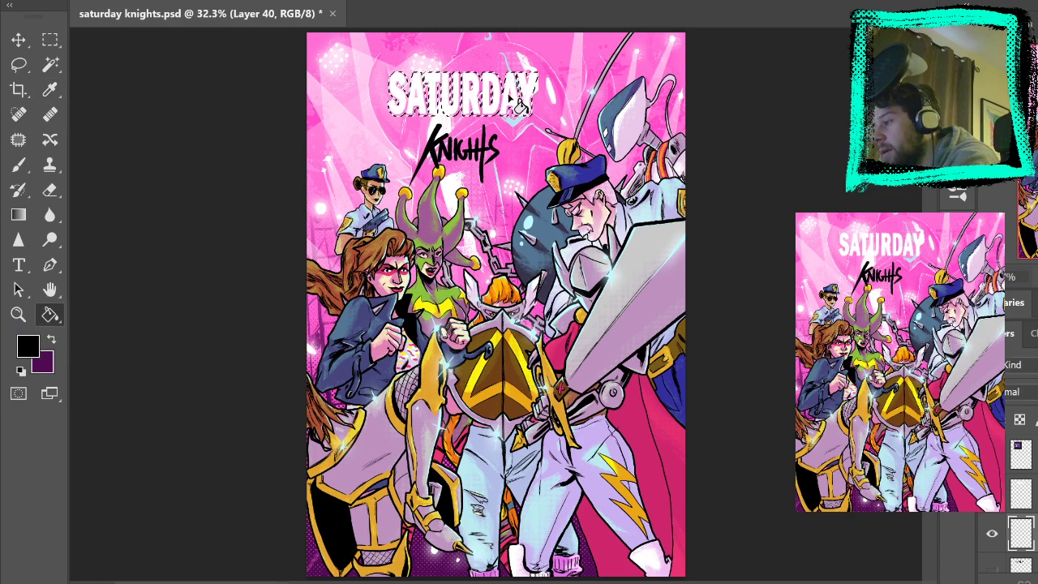
click(525, 101)
key(m)
key(ctrl+d)
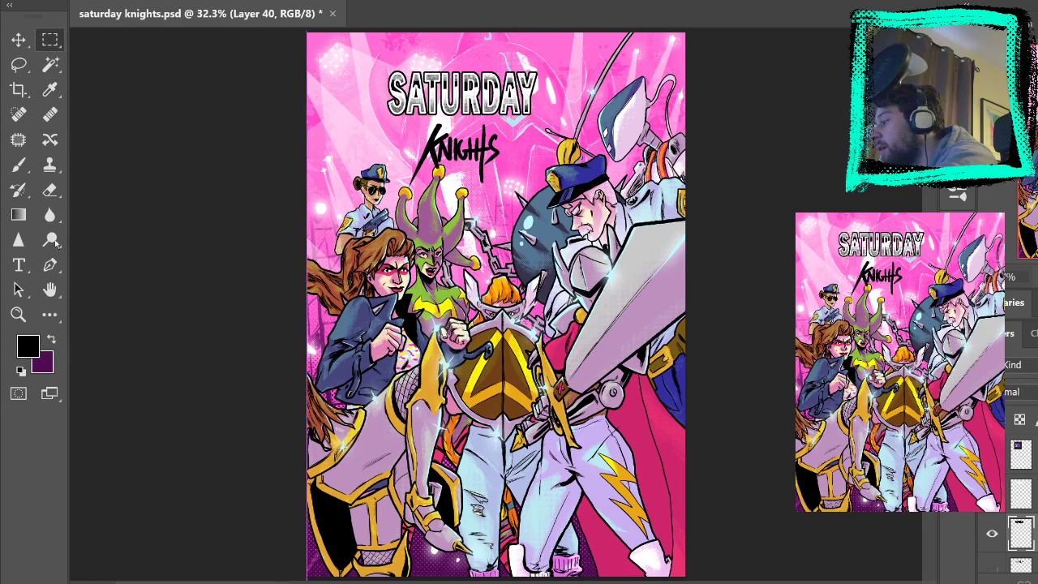
Examine the black outline and halftone lettering of SATURDAY up close and at 100%
key(z)
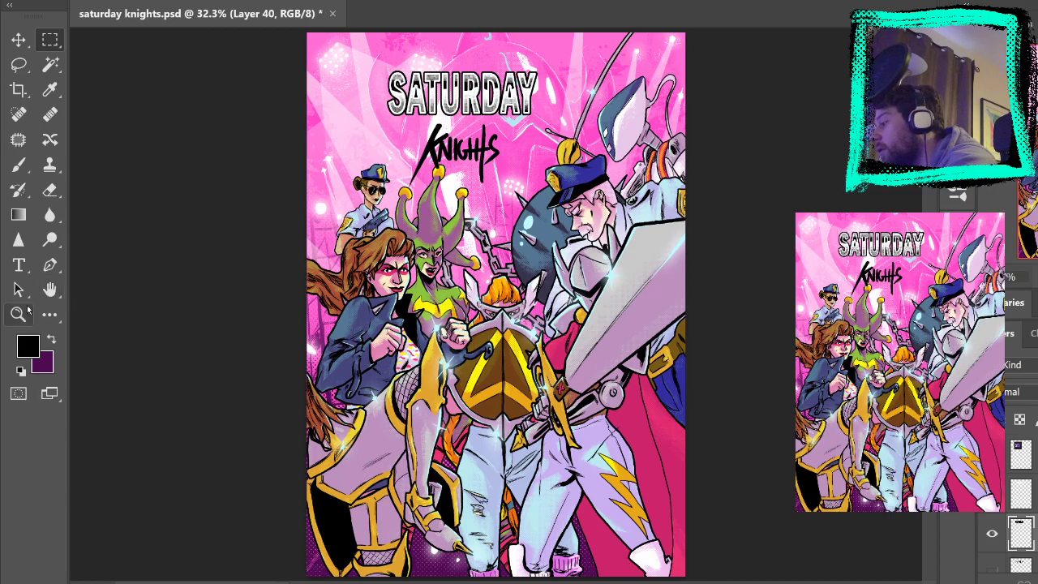
click(505, 94)
click(505, 94)
drag(574, 143, 797, 314)
click(663, 292)
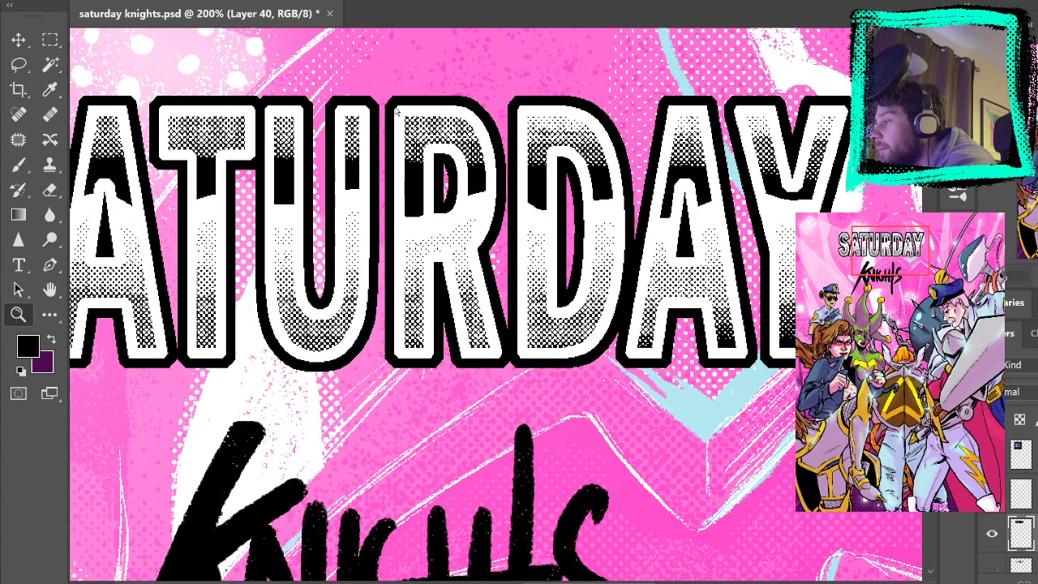
alt+click(399, 99)
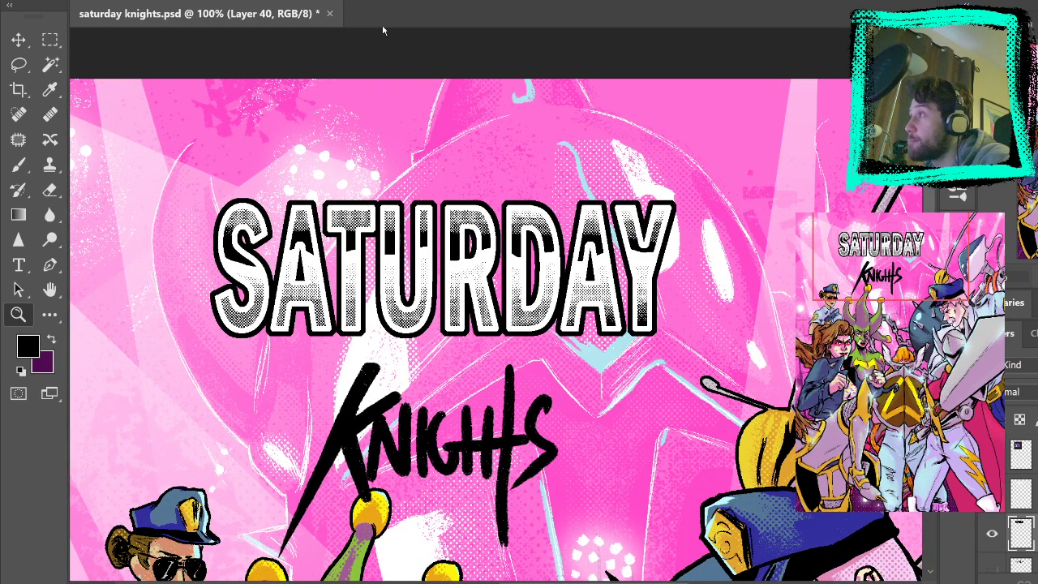
click(1031, 494)
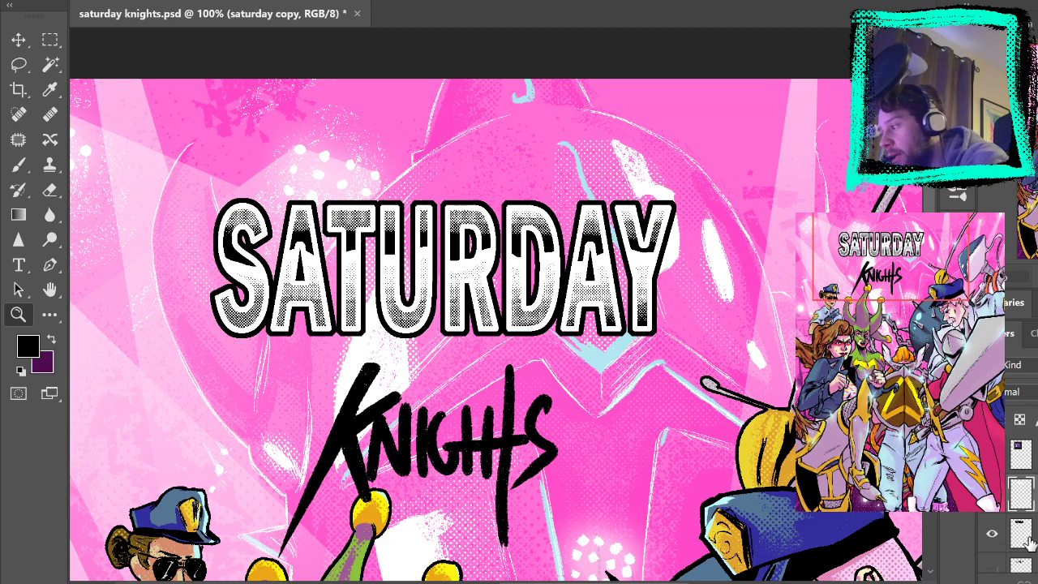
click(18, 166)
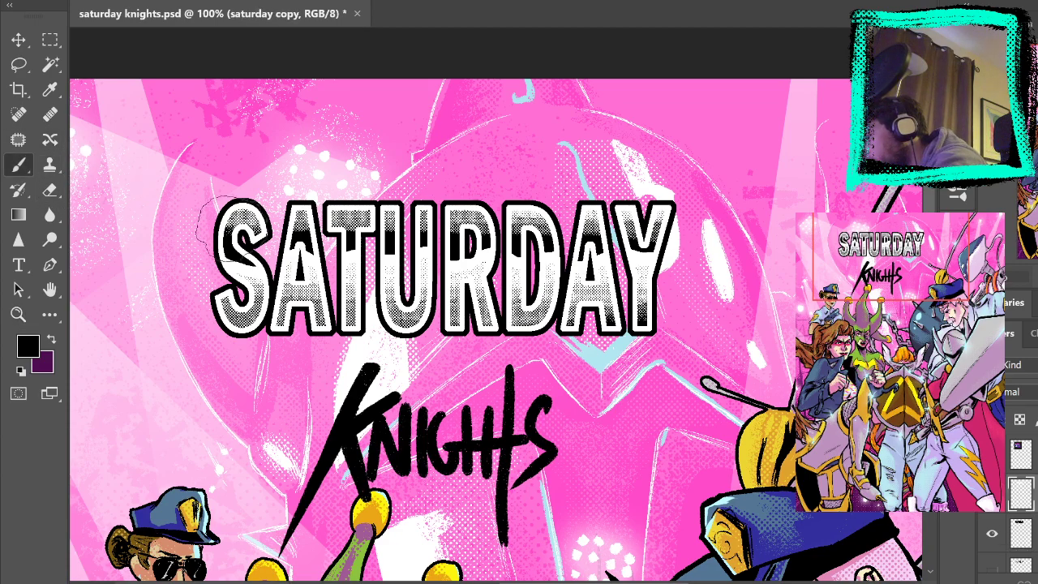
key(shift+b)
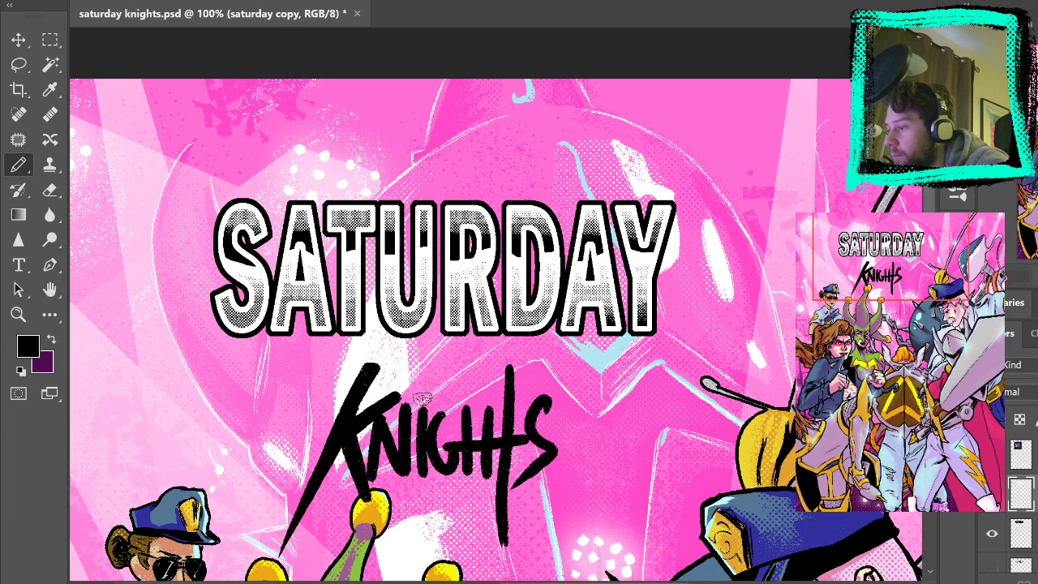
Move the solid white SATURDAY letter layer above the black outline layer
scroll(1021, 497, down, 3)
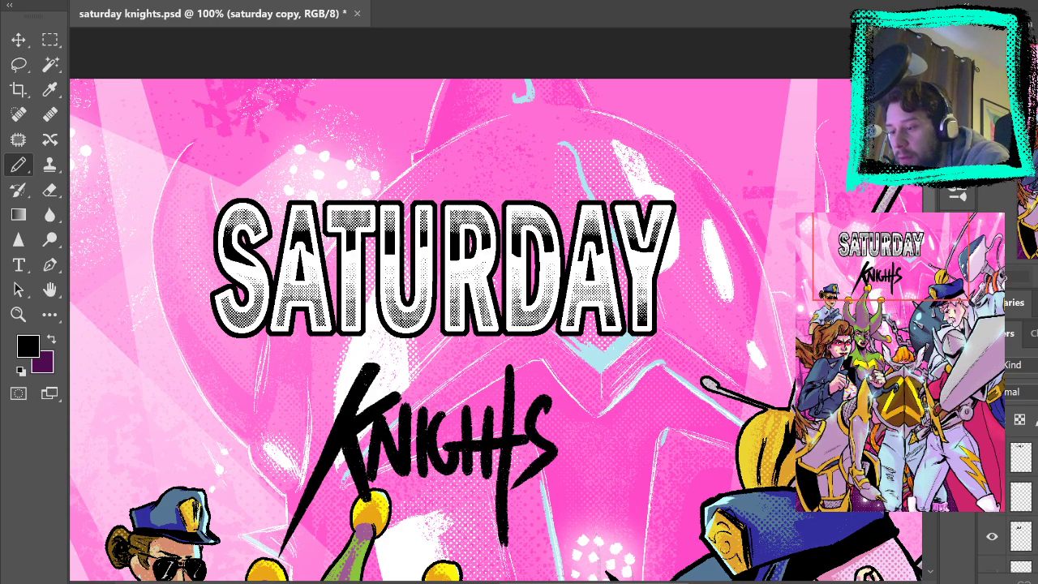
click(1021, 496)
scroll(1021, 496, down, 1)
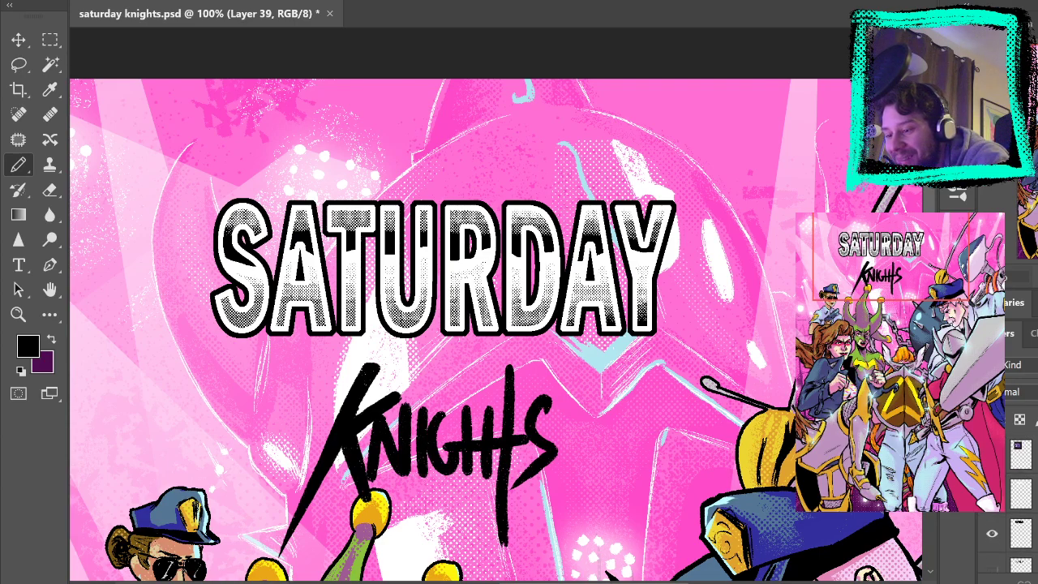
scroll(1021, 497, down, 1)
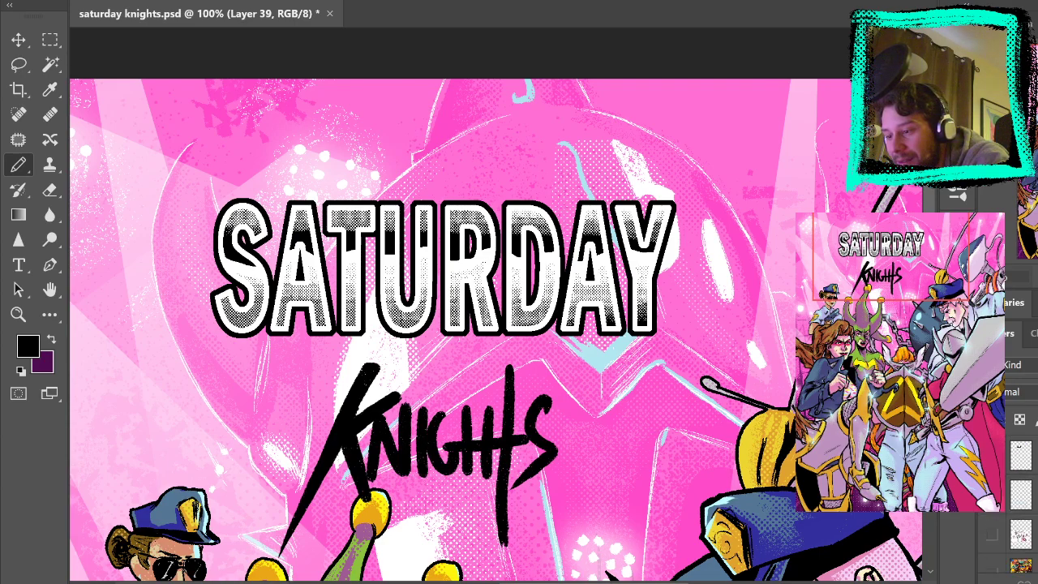
scroll(1022, 496, up, 3)
drag(1021, 564, 1021, 473)
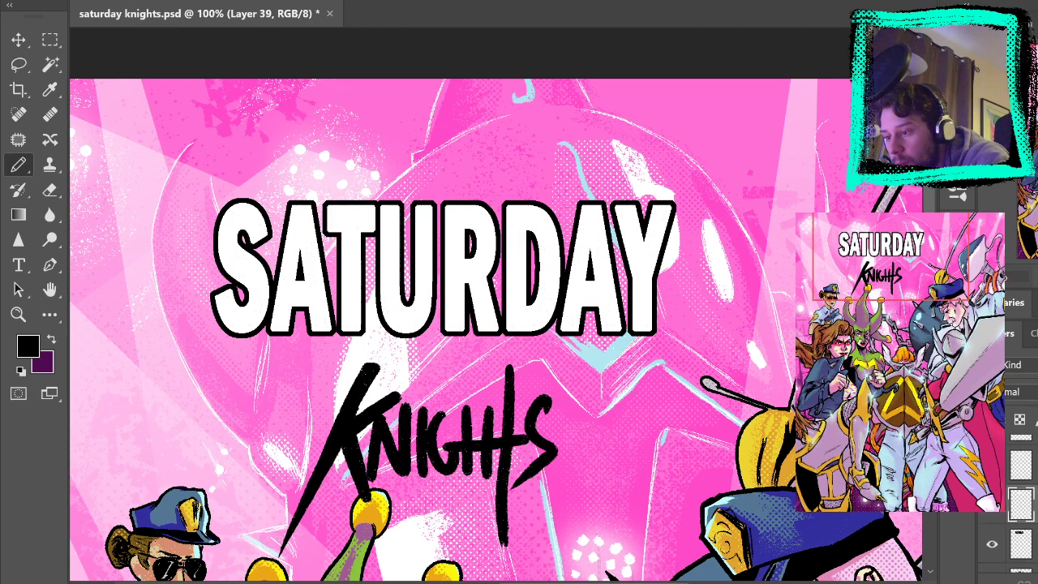
Merge the white SATURDAY letters and their black outline into one layer, and save the document
click(1021, 464)
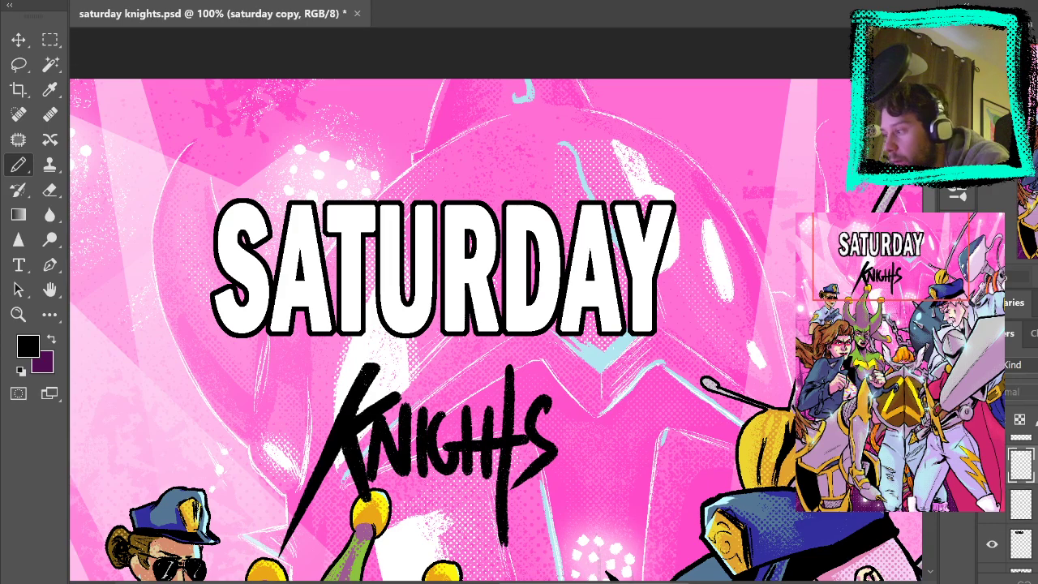
click(992, 466)
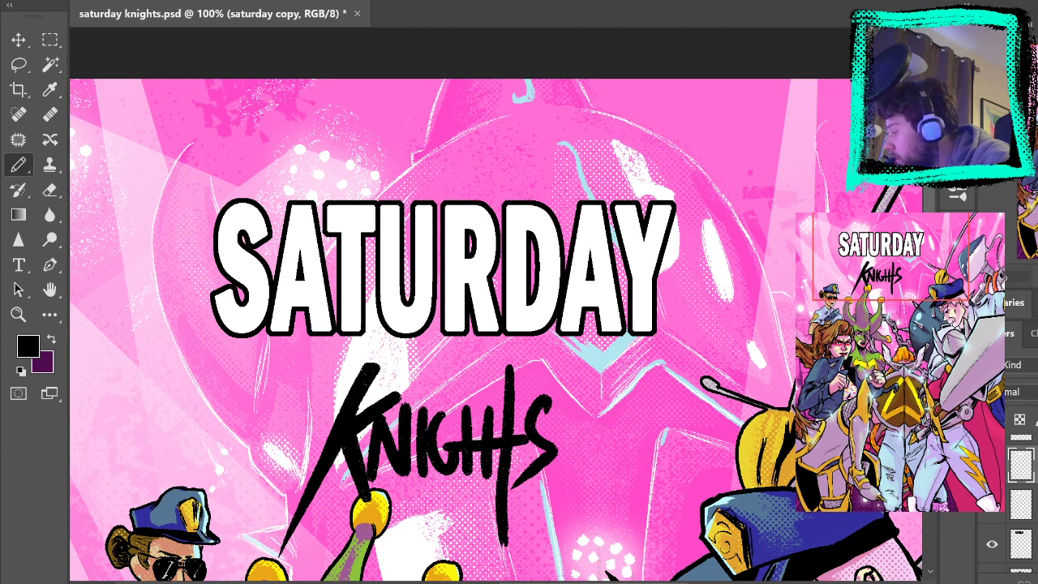
key(ctrl+e)
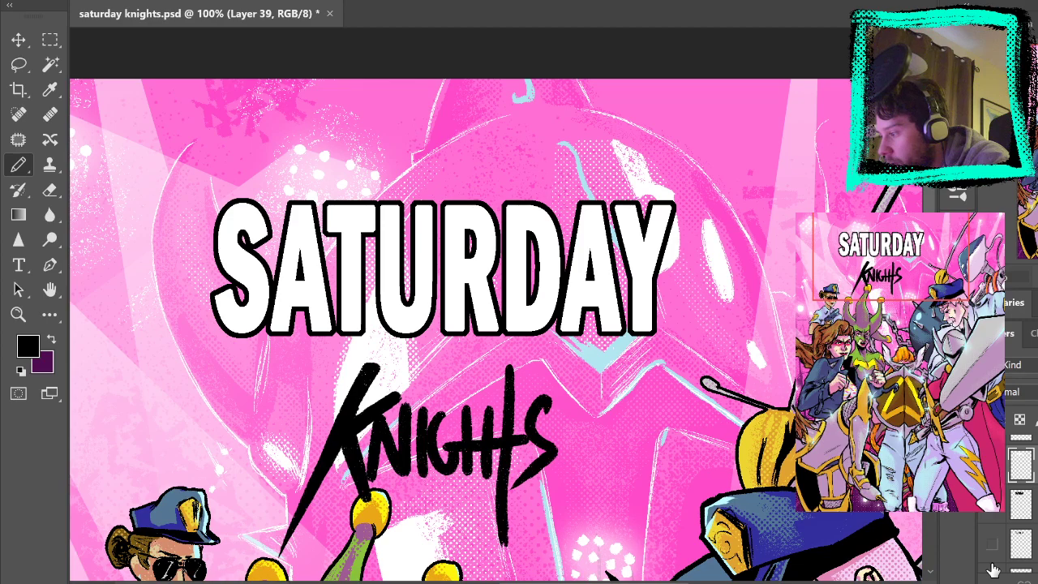
click(993, 467)
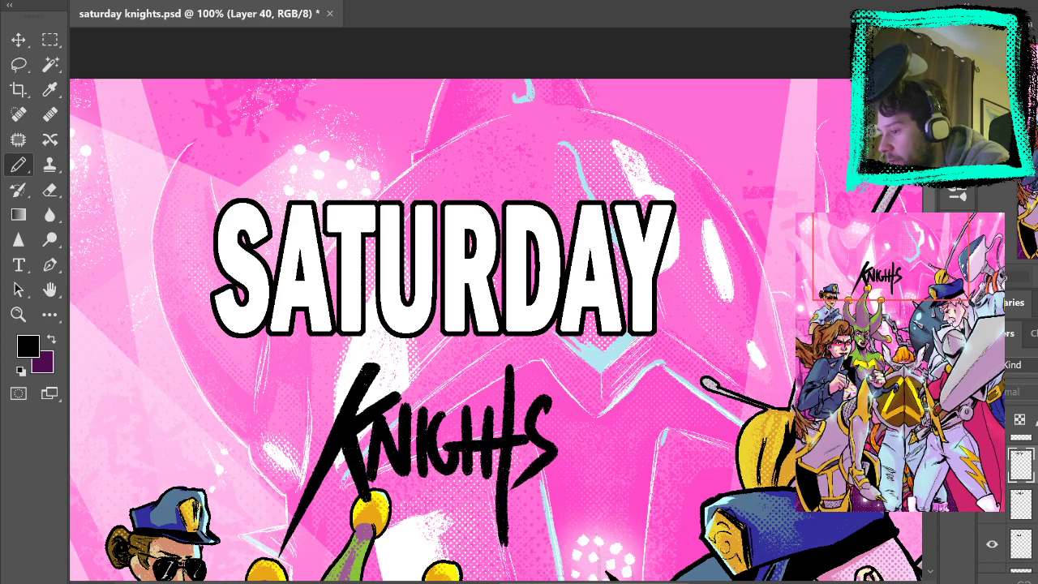
click(993, 466)
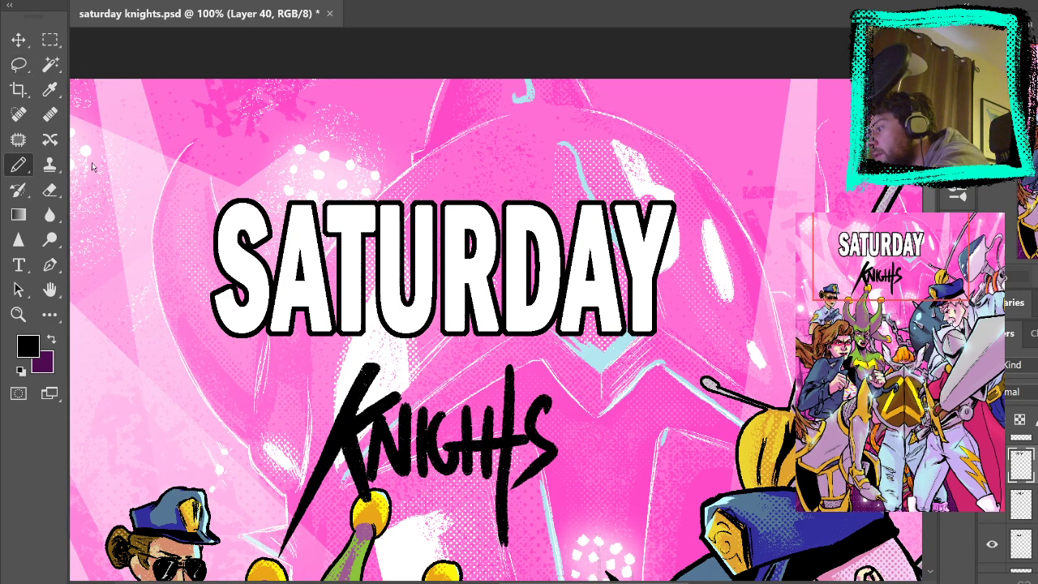
key(ctrl+s)
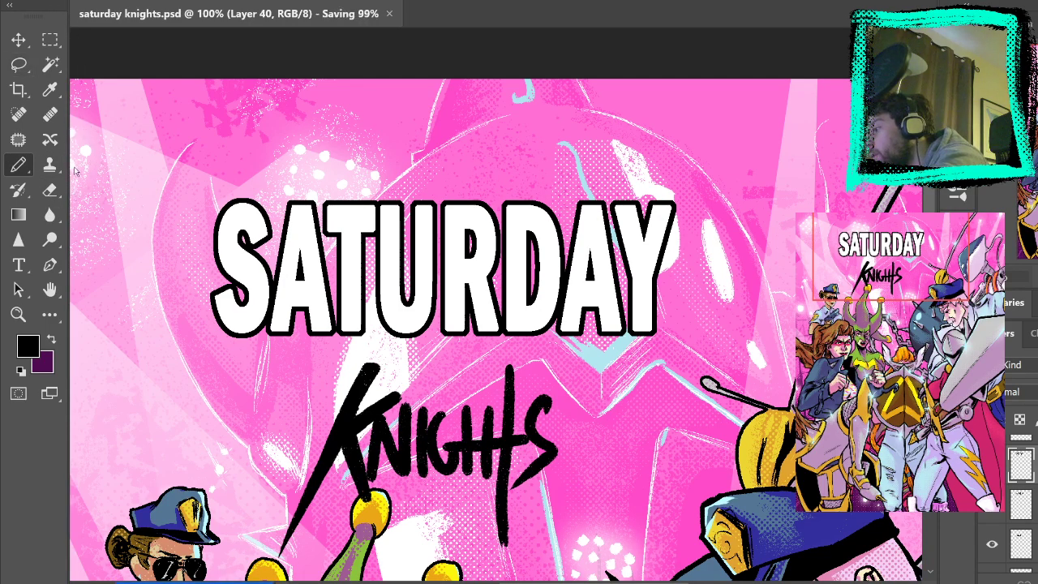
Try brushing a wavy black line across SATURDAY, first thick and then thinner on a new layer, undoing each stroke
key(shift+b)
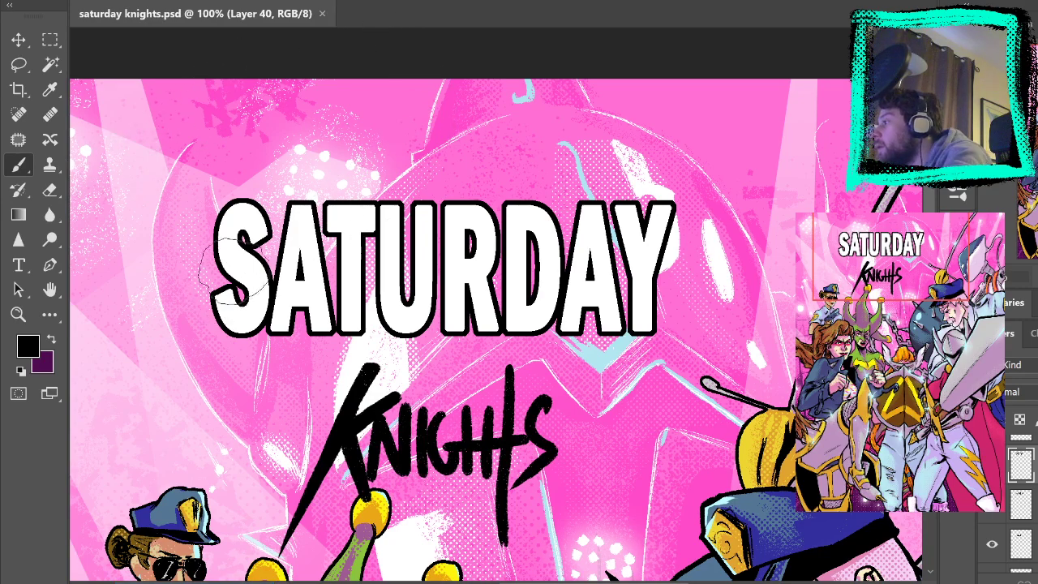
drag(171, 306, 633, 274)
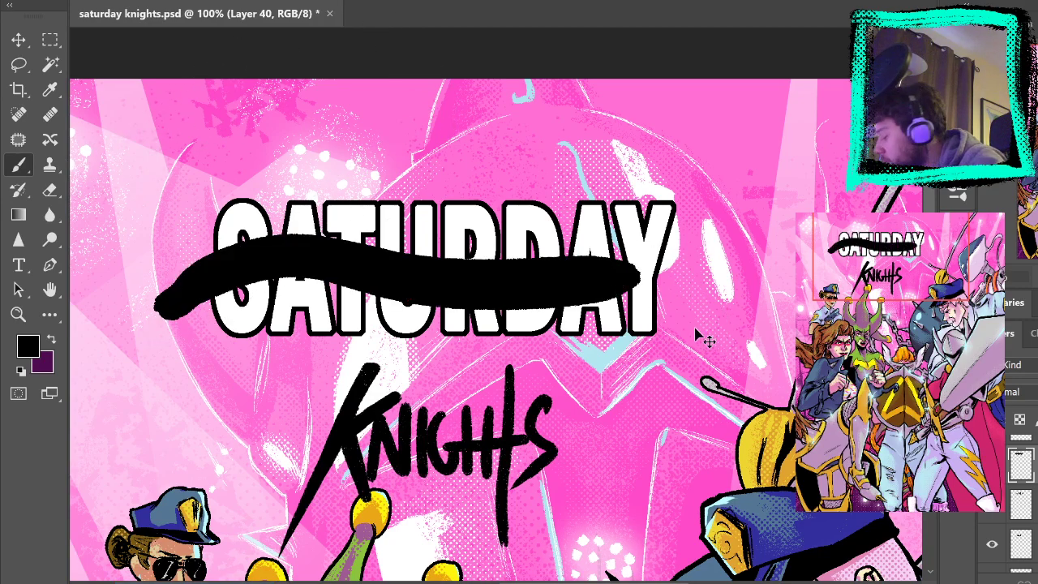
key(ctrl+z)
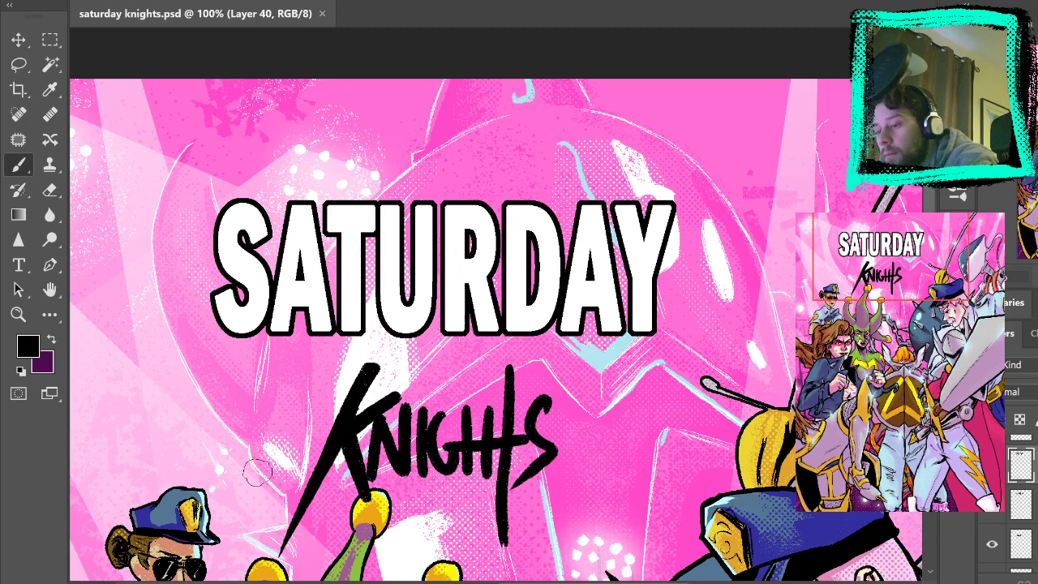
mouse_move(194, 290)
mouse_down()
mouse_move(541, 258)
mouse_move(712, 271)
mouse_up()
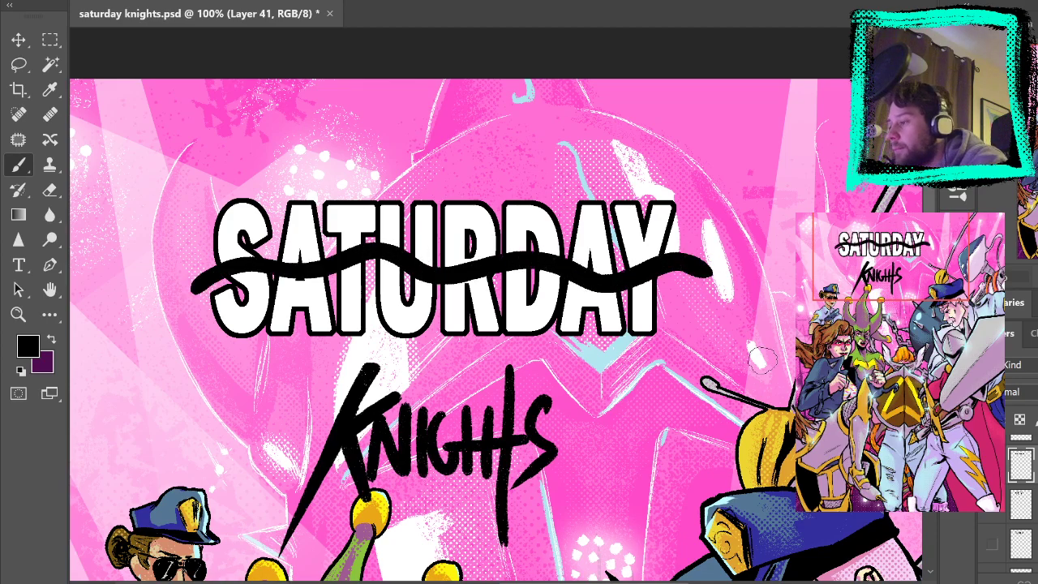
key(ctrl+z)
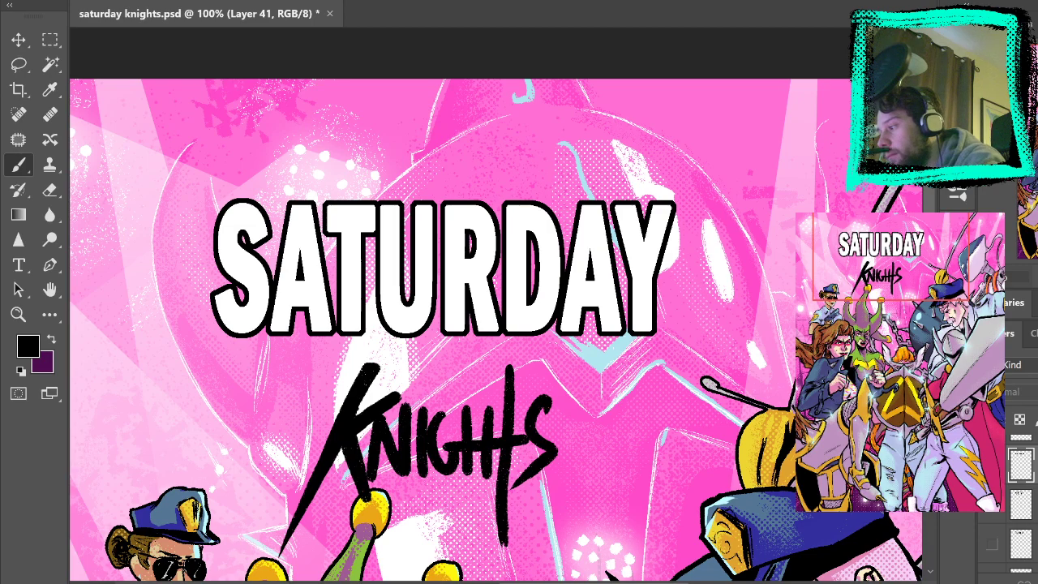
Try a Magic Wand selection on the S of SATURDAY, and deselect
click(50, 65)
click(233, 262)
key(ctrl+d)
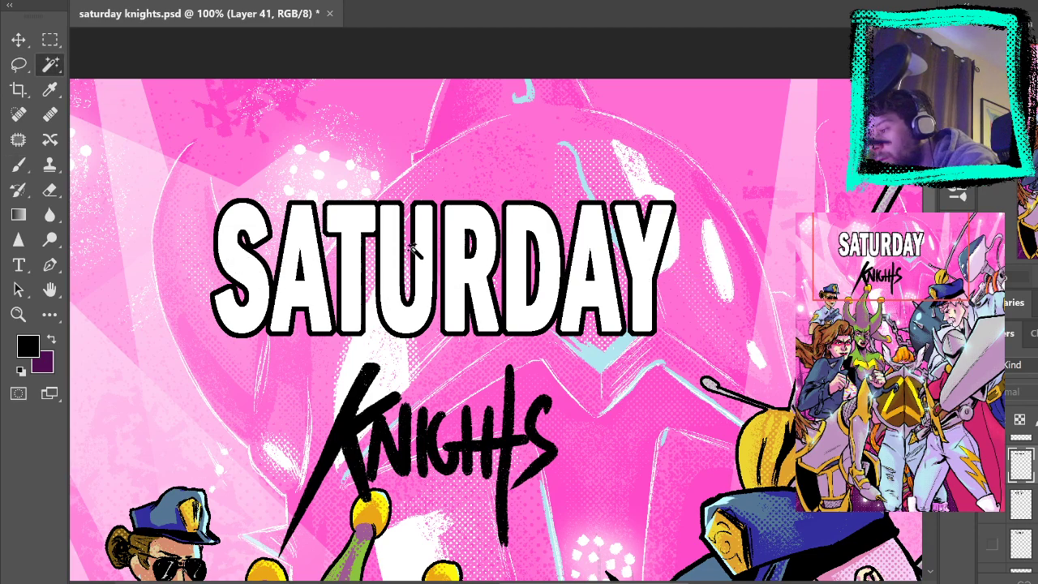
Select the white interiors of the SATURDAY letters, trim the wavy black line on its own layer to them, and deselect
click(248, 281)
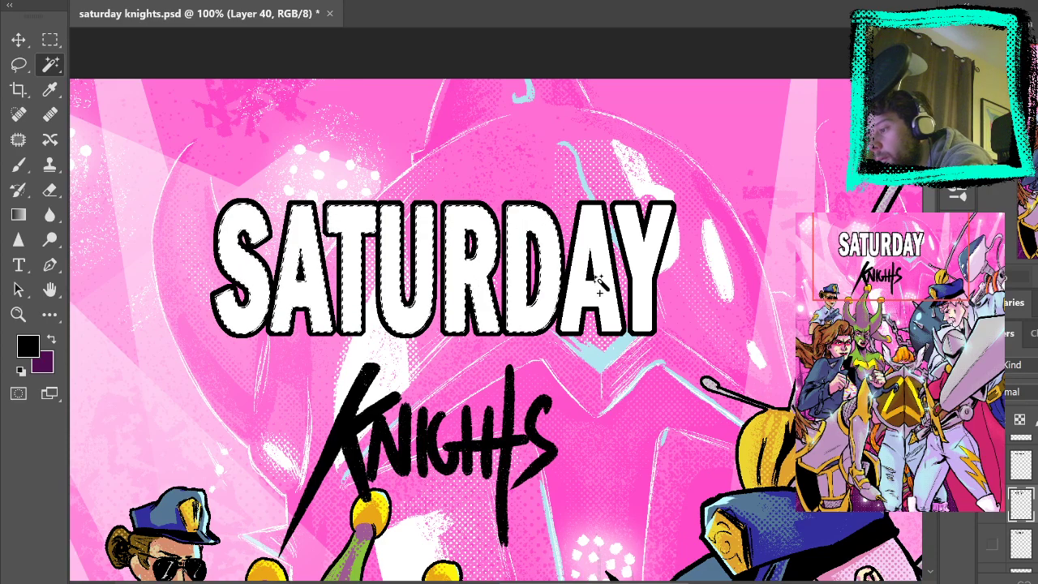
click(1024, 465)
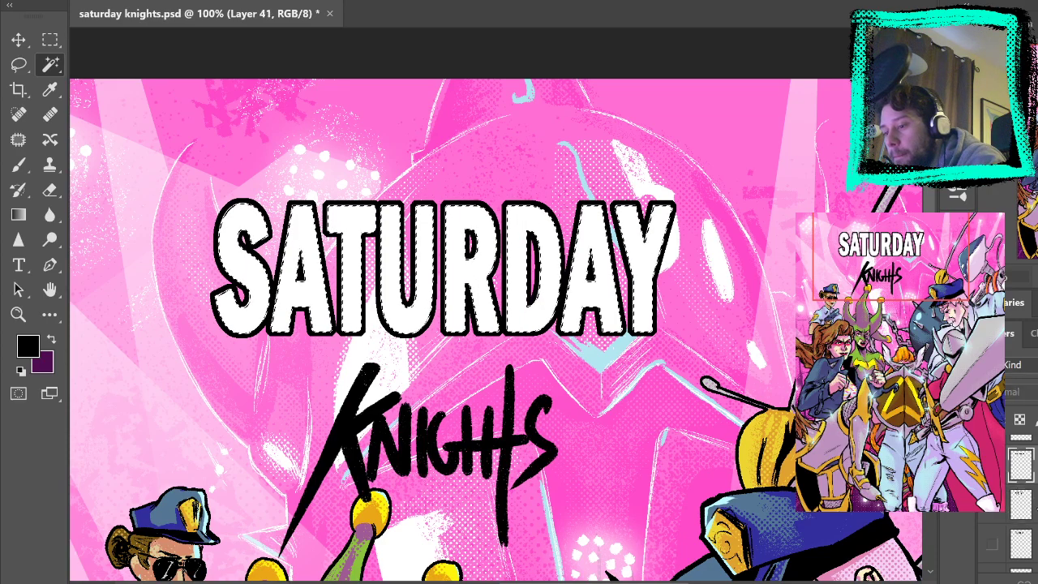
click(991, 466)
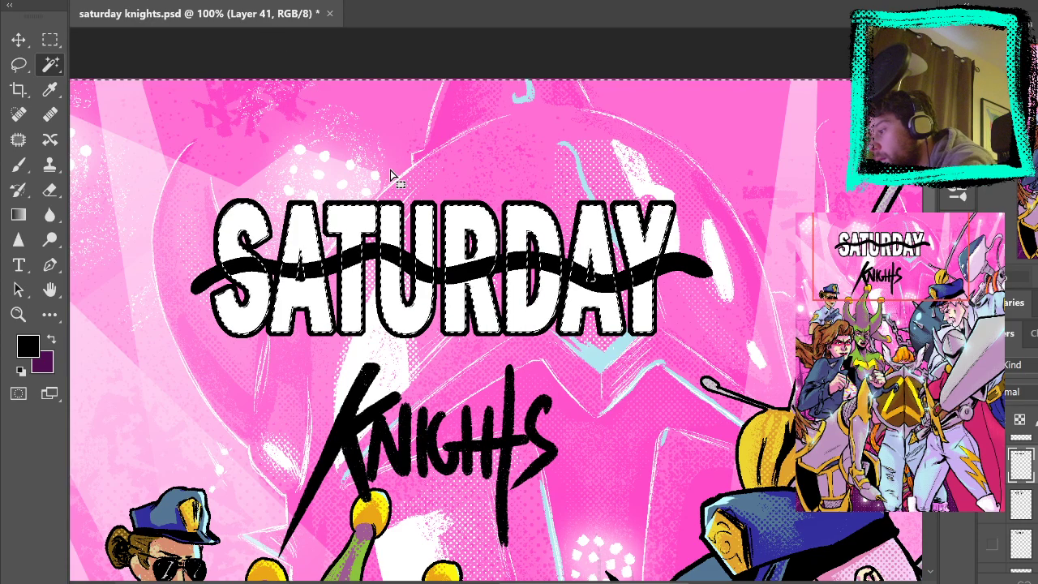
key(ctrl+shift+i)
key(Delete)
click(57, 40)
key(ctrl+d)
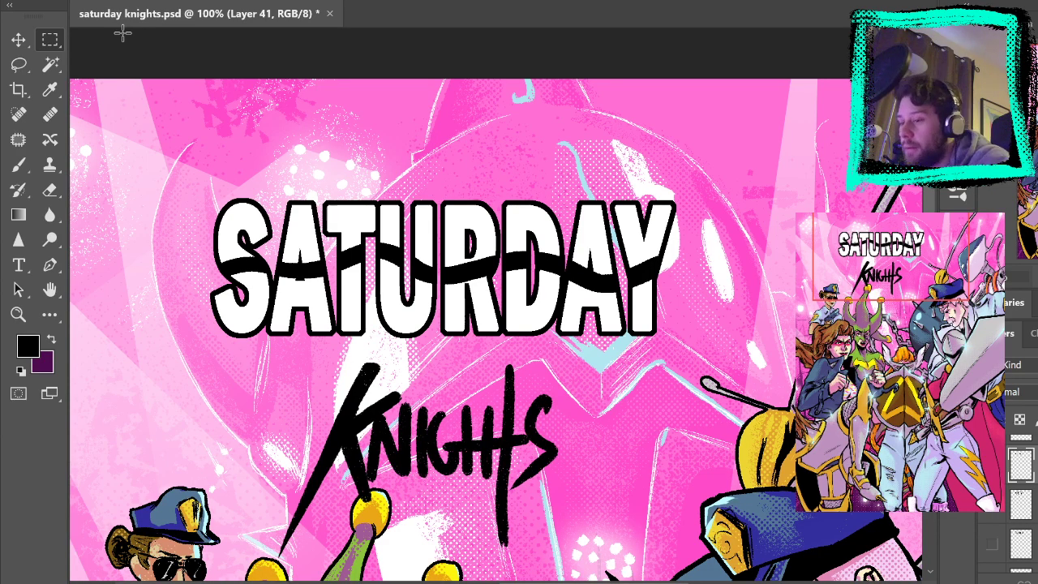
Merge the trimmed wavy black line into the SATURDAY lettering layer
click(1022, 504)
click(1022, 465)
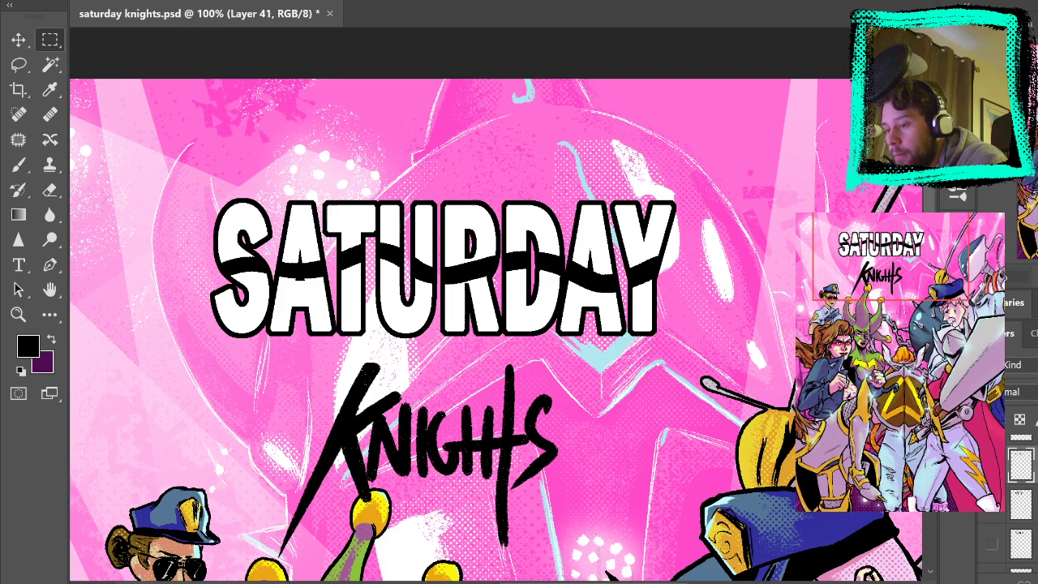
click(992, 466)
click(992, 466)
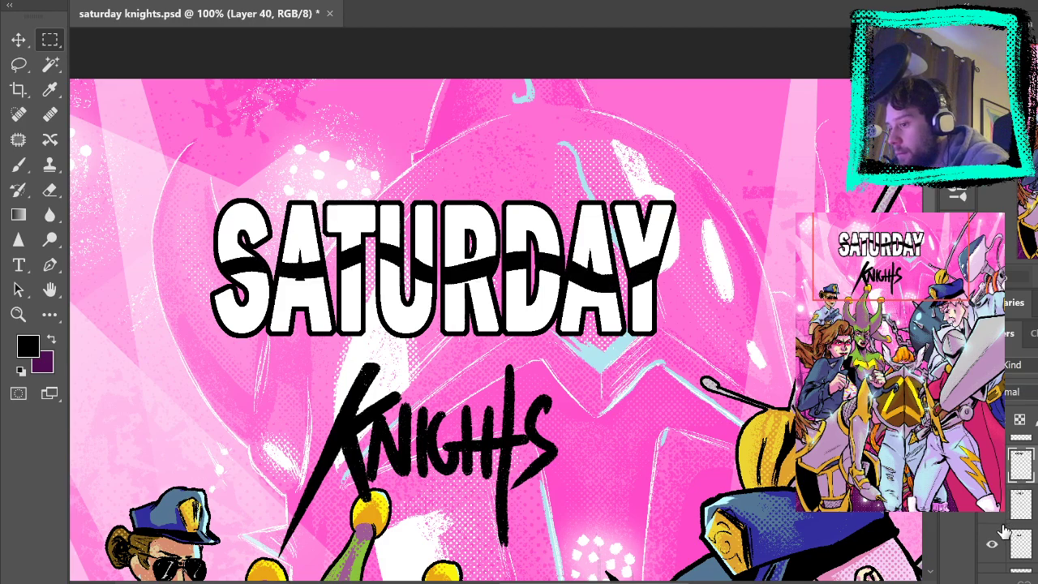
Select the white letter areas below the wavy line, fill them with a black gradient fading downward to white, and deselect
click(49, 64)
click(241, 304)
shift+click(299, 293)
shift+click(350, 290)
shift+click(390, 296)
shift+click(518, 305)
shift+click(571, 311)
shift+click(640, 304)
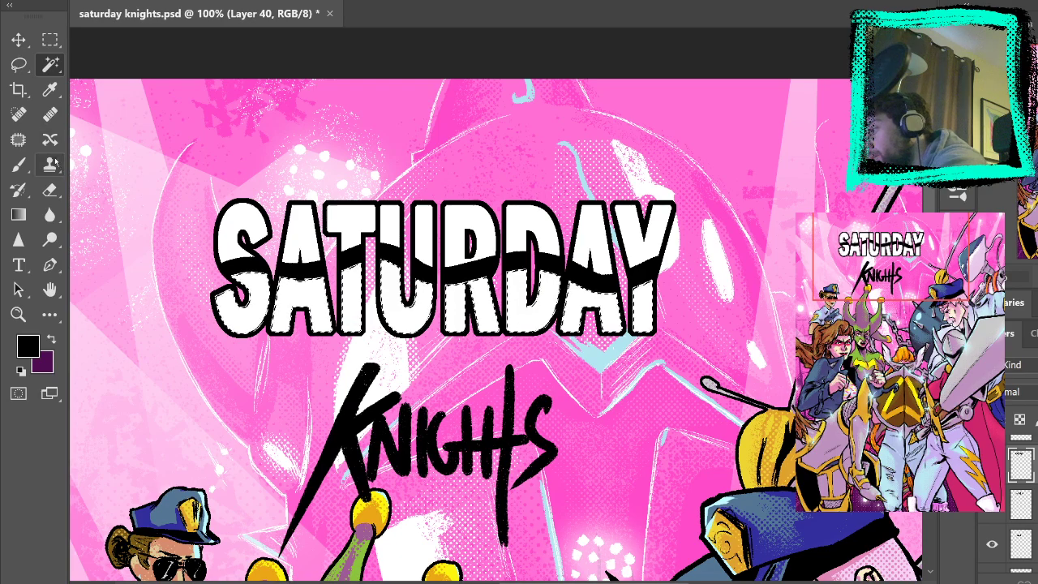
key(g)
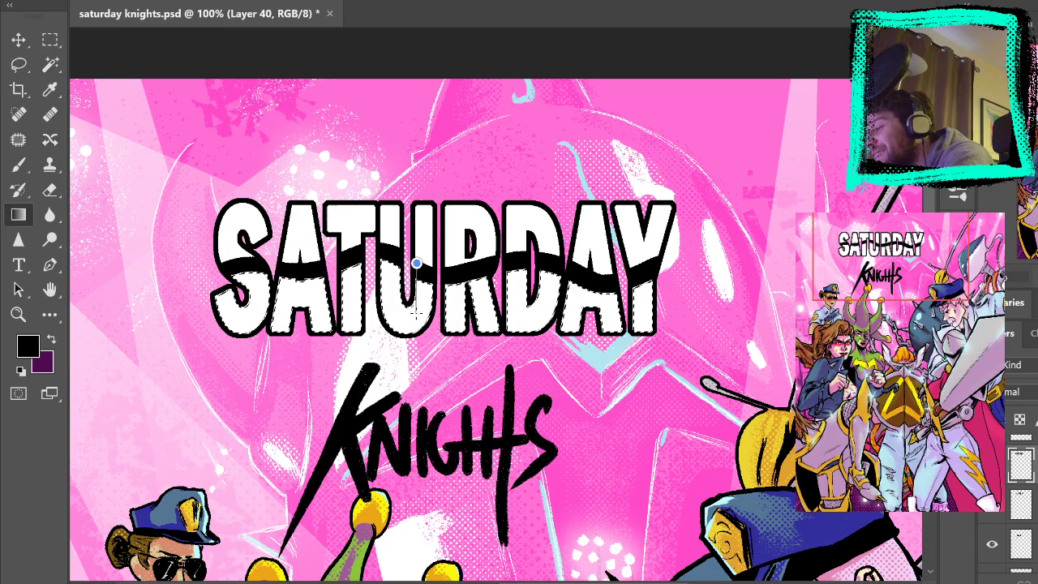
drag(416, 262, 418, 328)
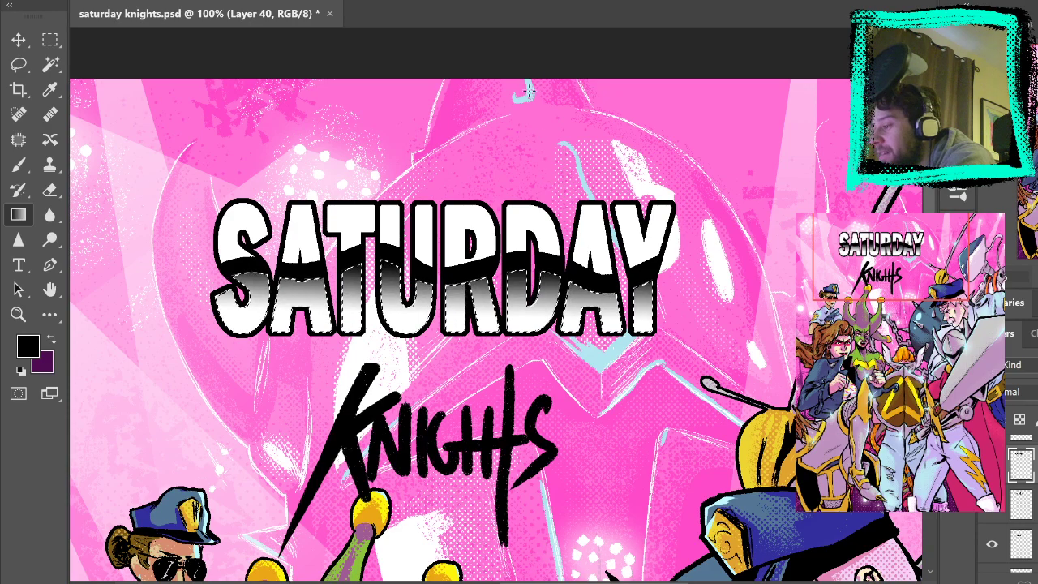
key(ctrl+z)
drag(416, 278, 417, 322)
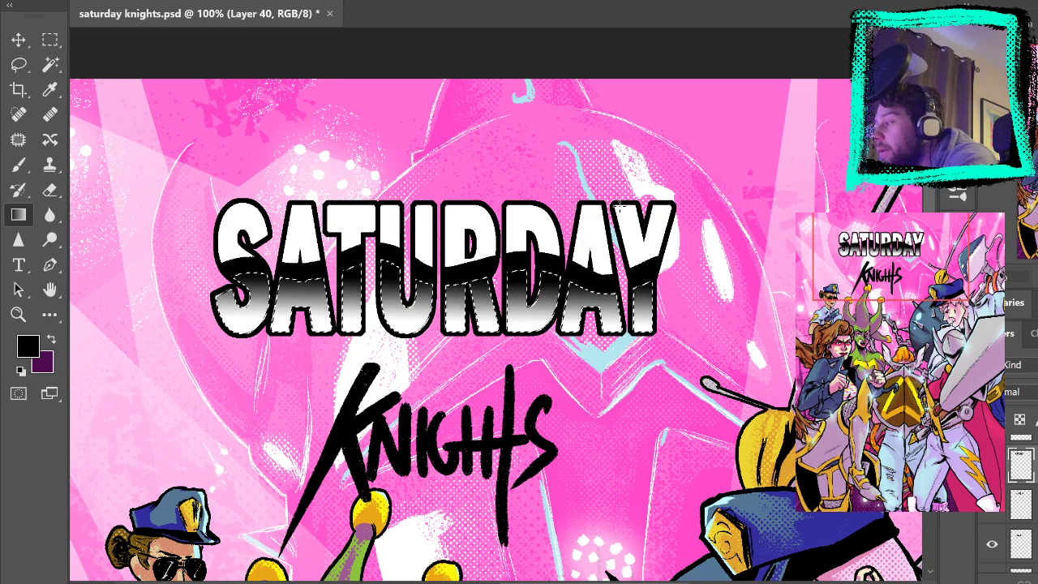
click(51, 40)
click(169, 116)
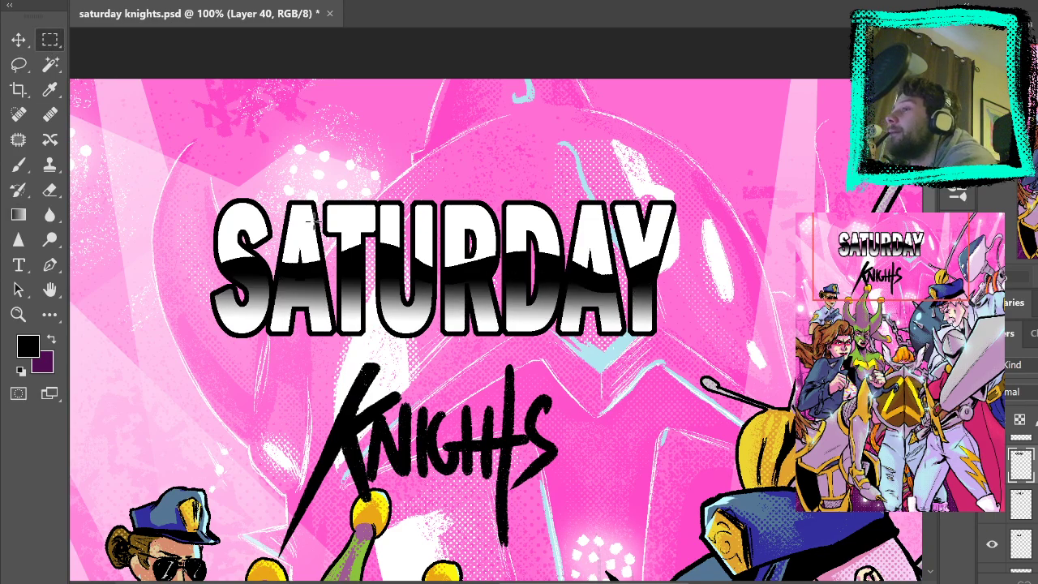
Select the white letter areas above the wavy line, fill them with a black gradient fading downward from their top edges, and deselect
click(50, 65)
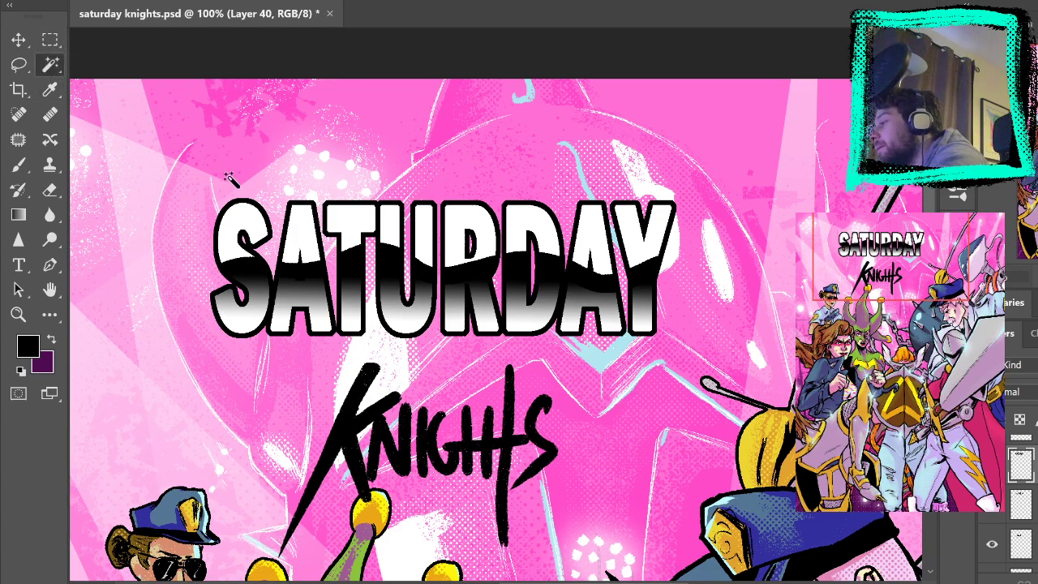
click(241, 219)
shift+click(304, 230)
shift+click(345, 218)
shift+click(391, 222)
shift+click(430, 231)
shift+click(470, 227)
shift+click(532, 229)
shift+click(594, 237)
shift+click(646, 221)
click(20, 215)
drag(426, 199, 426, 245)
click(50, 39)
key(ctrl+d)
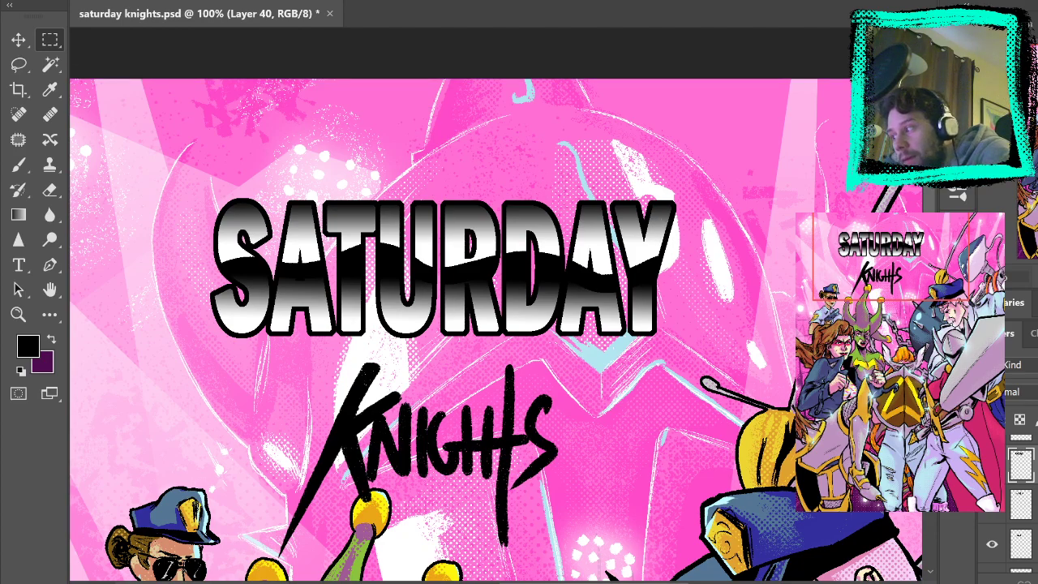
Copy the SATURDAY lettering to a new layer and place the copy below the original
click(1024, 505)
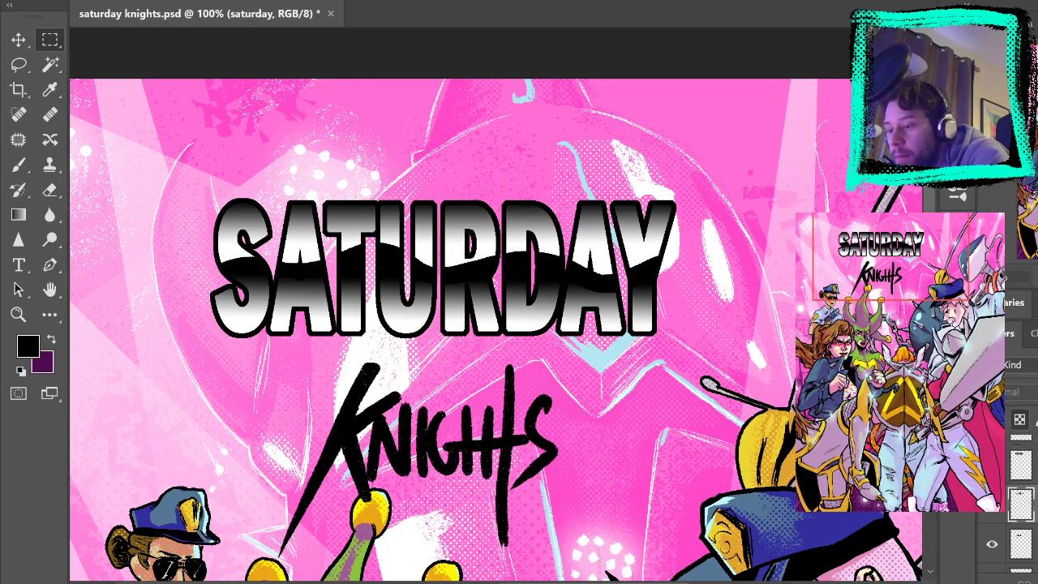
click(1024, 464)
ctrl+click(1016, 474)
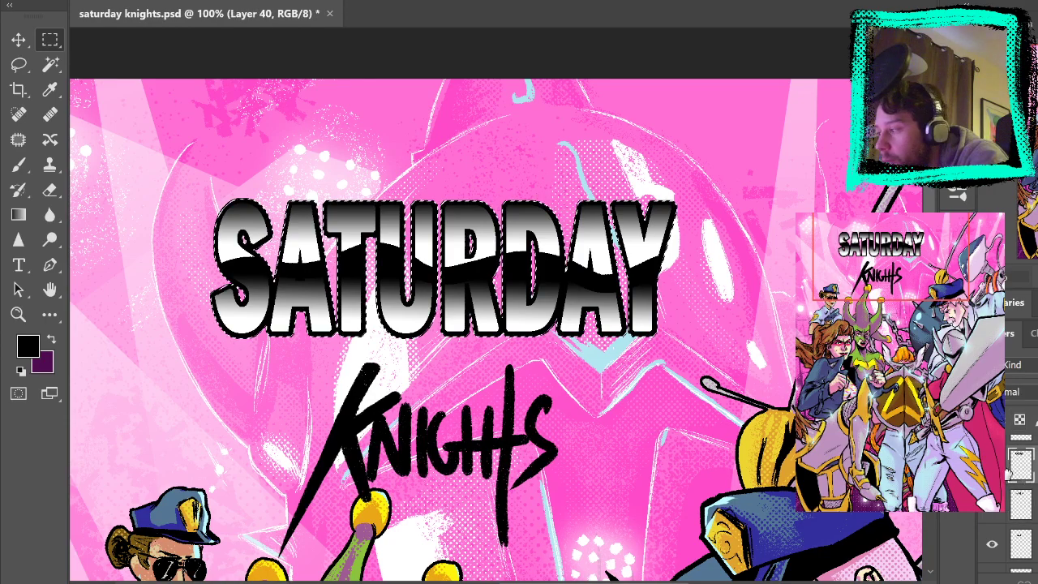
key(ctrl+j)
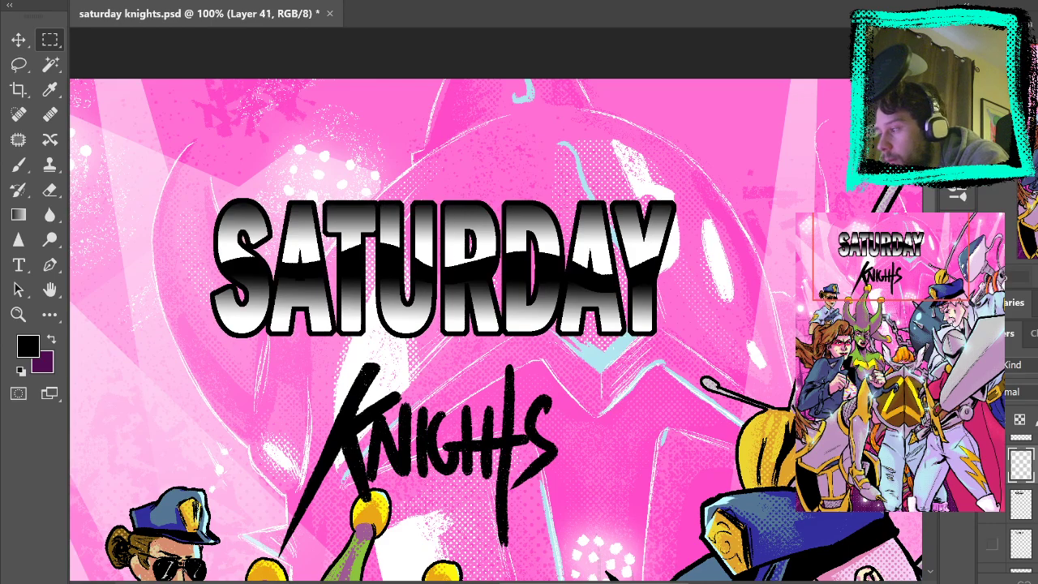
drag(1021, 466, 1021, 525)
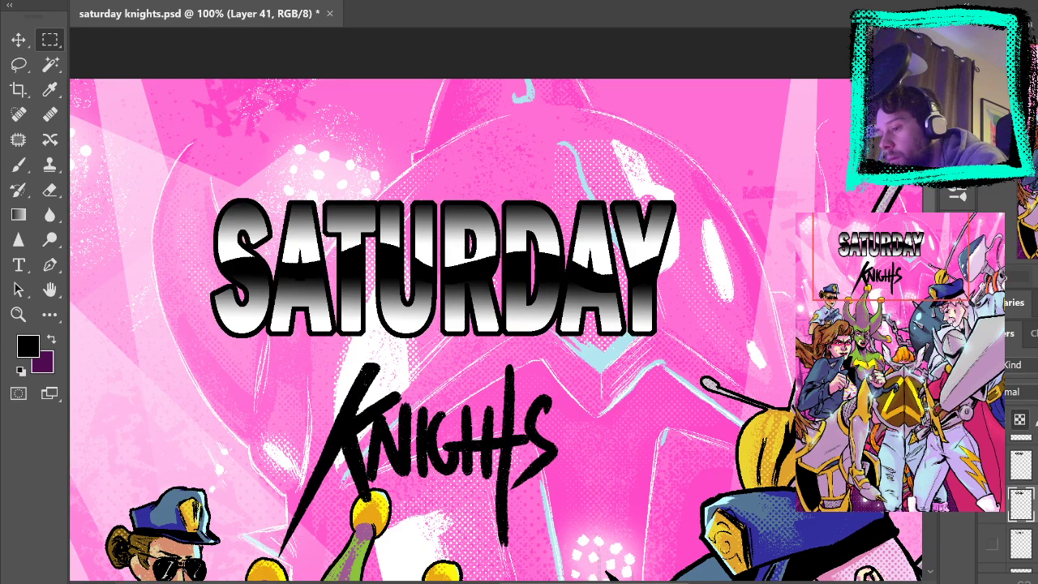
Brush the lettering copy with white sampled from the letters, and set the chrome SATURDAY layer above it to Multiply
click(22, 166)
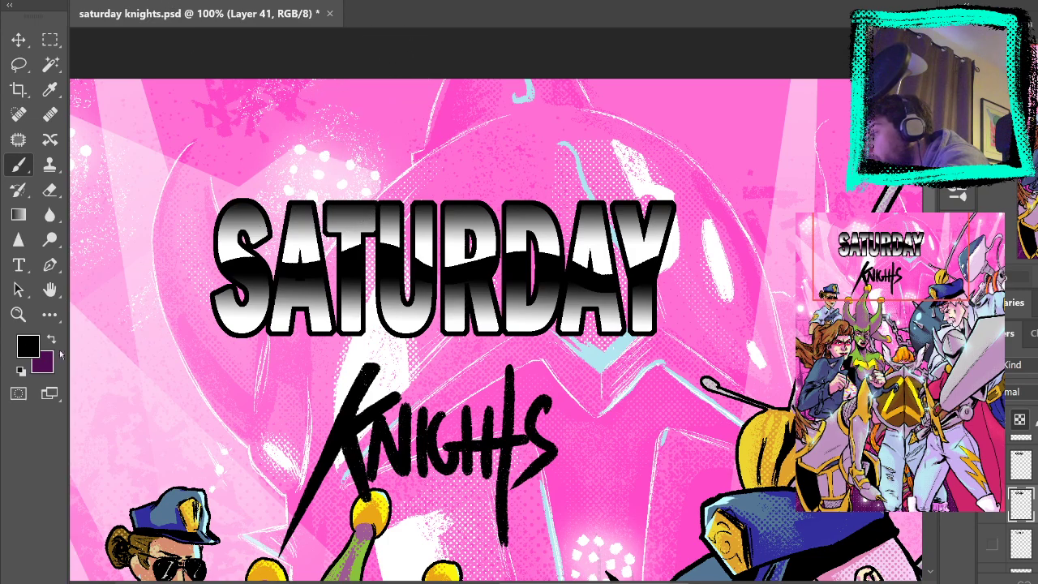
key(i)
click(503, 212)
key(b)
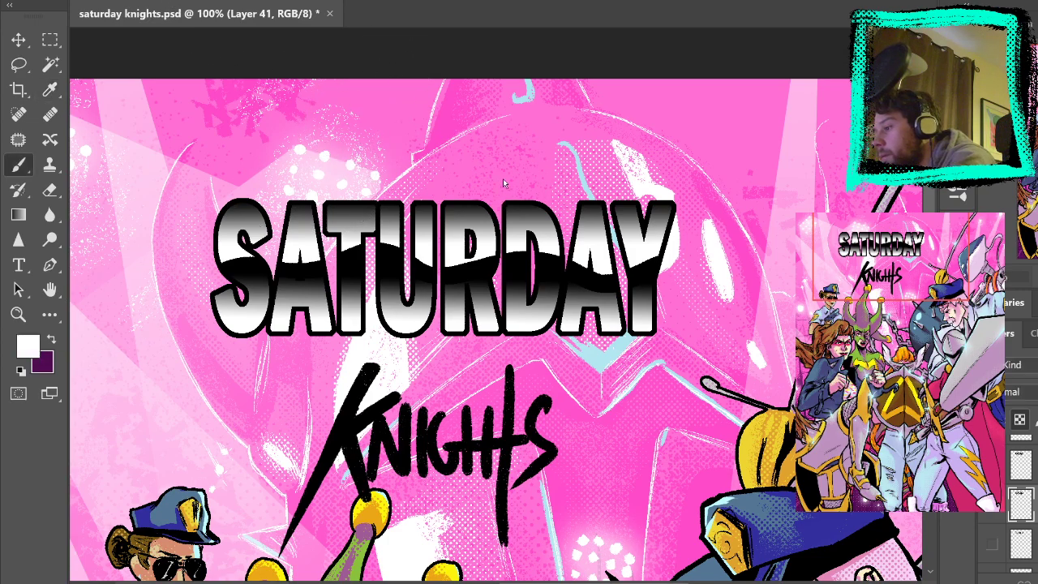
mouse_move(657, 235)
mouse_down()
mouse_move(636, 259)
mouse_move(495, 219)
mouse_move(356, 268)
mouse_move(233, 274)
mouse_move(221, 239)
mouse_up()
key(ctrl+z)
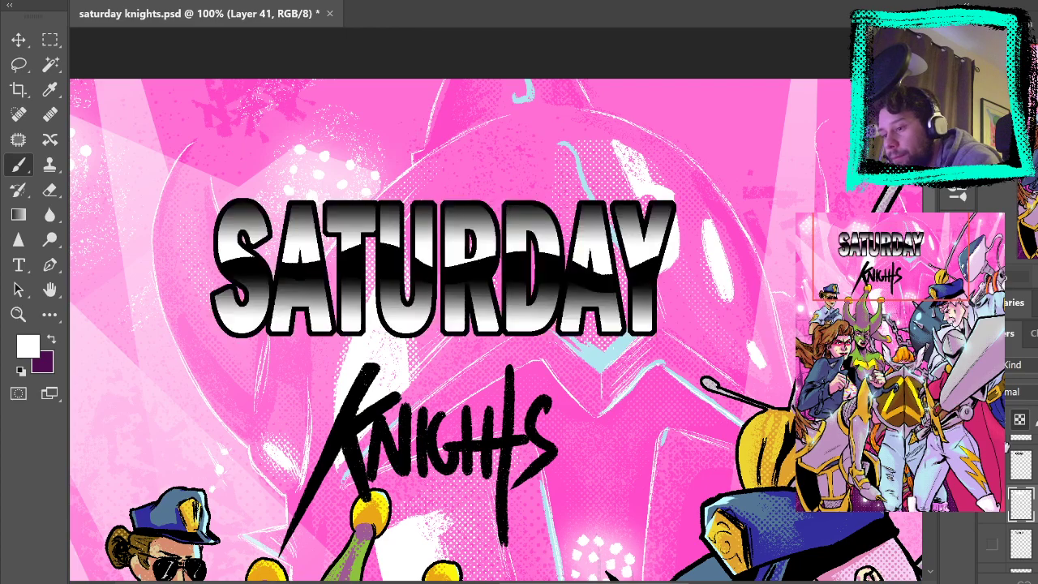
click(1021, 465)
click(1022, 391)
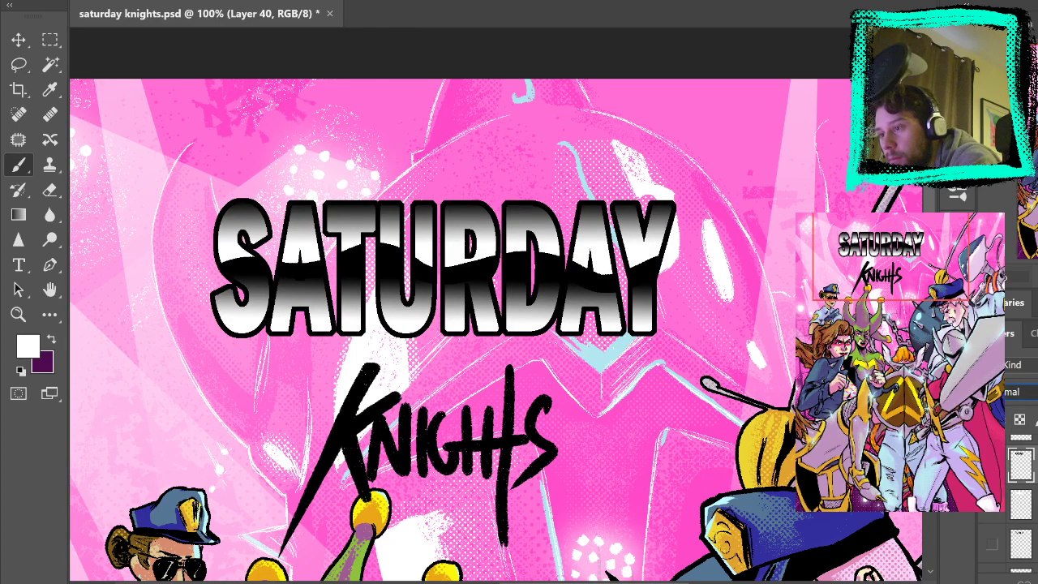
On the lettering copy, brush light blue sampled from the background linework across the lower halves of the SATURDAY letters
click(1022, 503)
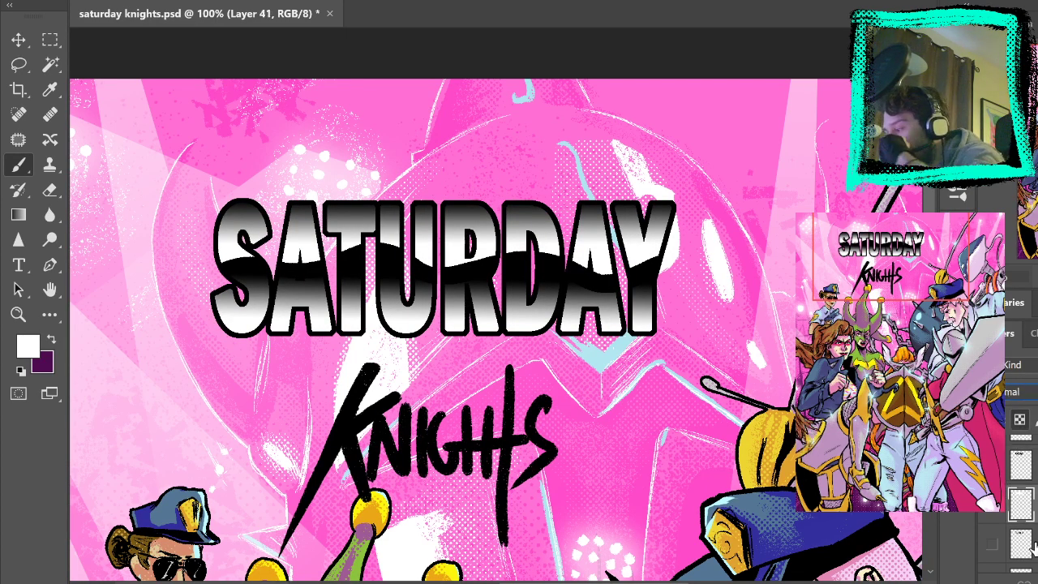
key(i)
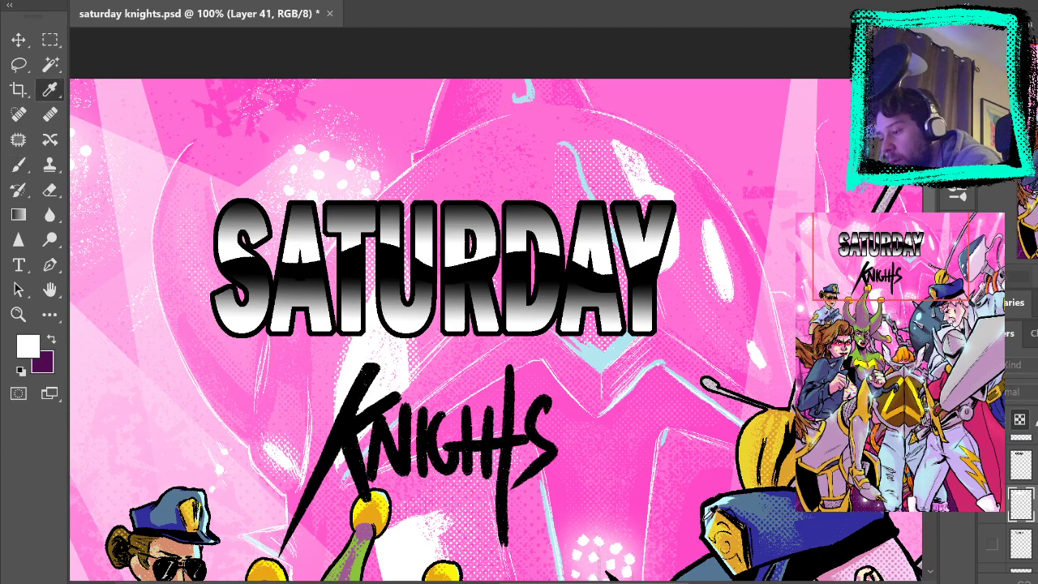
alt+click(585, 175)
mouse_move(608, 357)
mouse_down()
mouse_move(659, 207)
mouse_move(566, 321)
mouse_move(629, 201)
mouse_move(337, 373)
mouse_move(398, 182)
mouse_move(353, 186)
mouse_move(283, 219)
mouse_up()
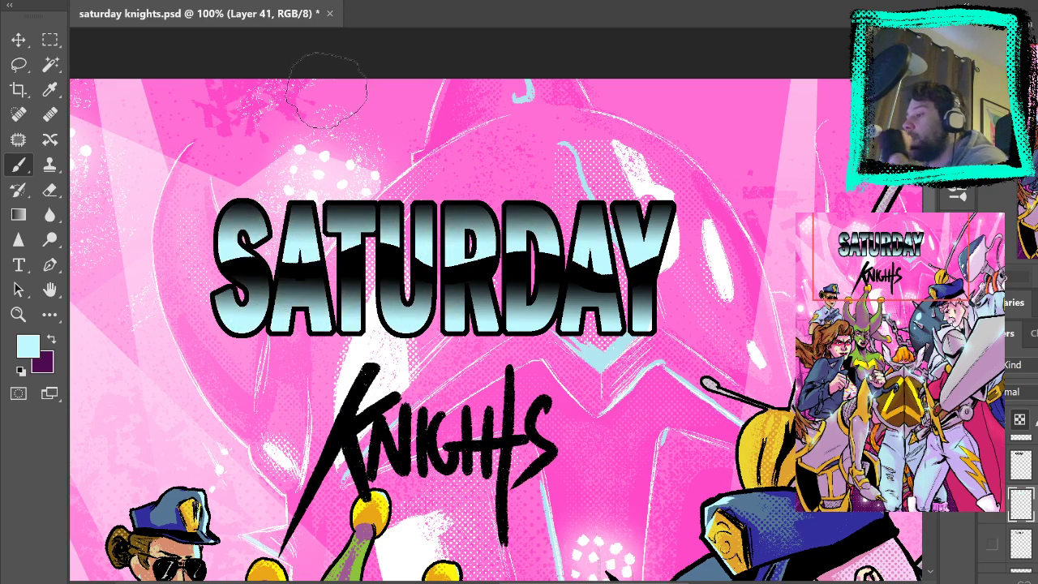
key(ctrl+z)
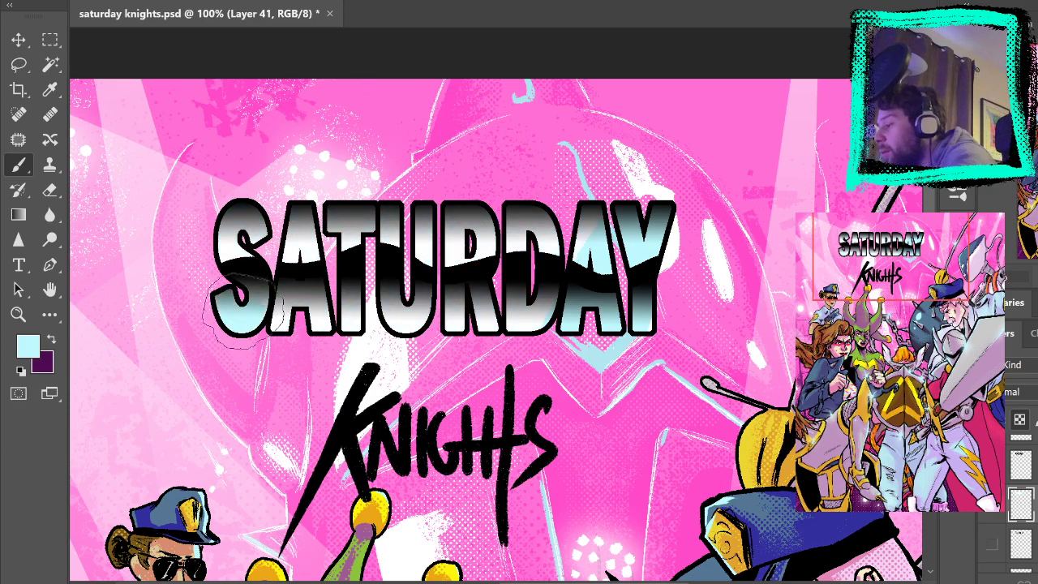
mouse_move(282, 303)
mouse_down()
mouse_move(412, 292)
mouse_move(416, 309)
mouse_move(562, 316)
mouse_up()
key(ctrl+z)
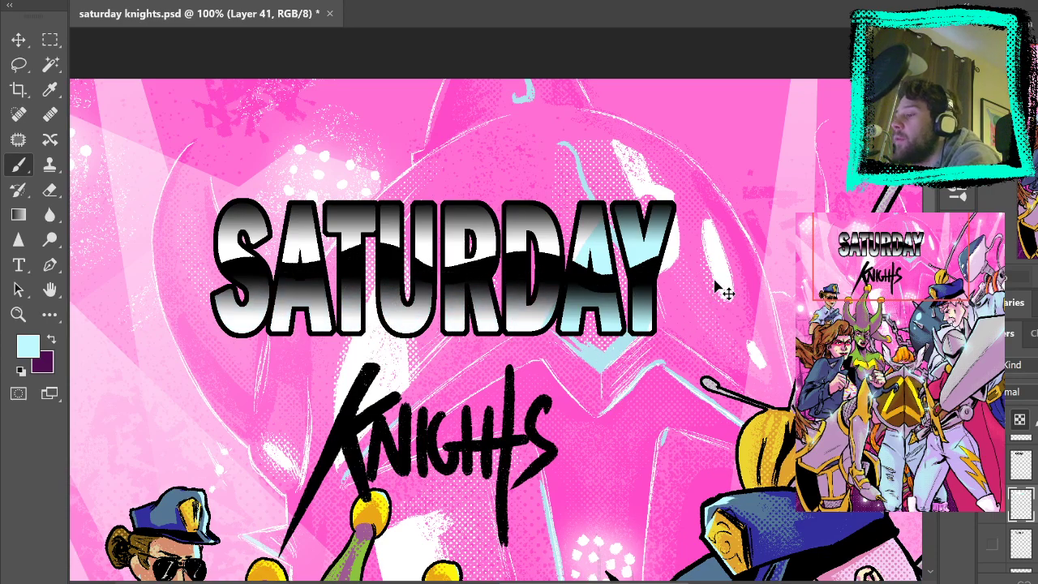
key(ctrl+z)
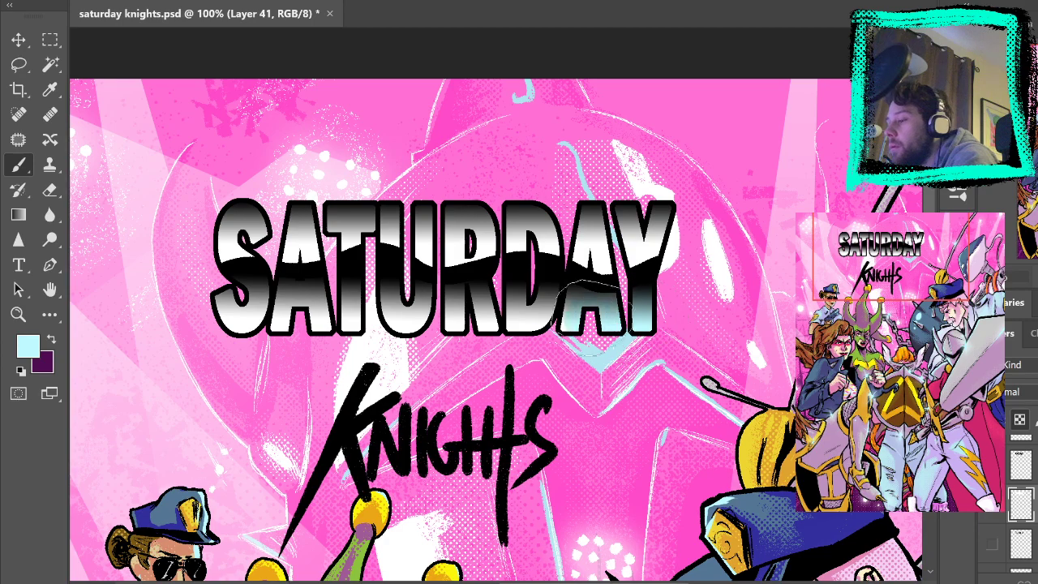
mouse_move(523, 292)
mouse_down()
mouse_move(446, 313)
mouse_move(357, 294)
mouse_move(239, 300)
mouse_up()
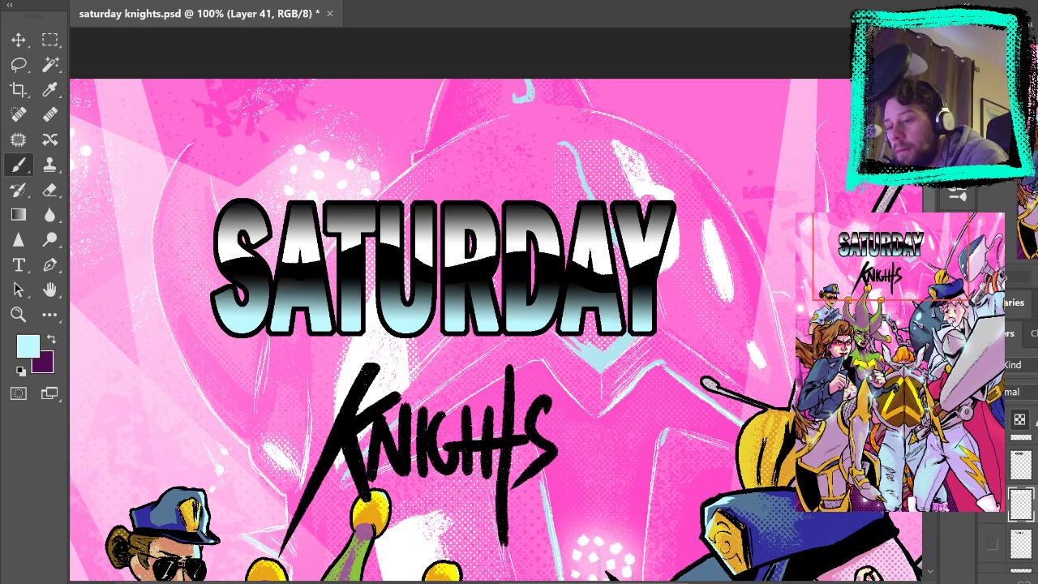
Bring up the New Retro Wave reference logo over the artwork to compare its chrome colours, and remove it from view
scroll(1020, 505, up, 2)
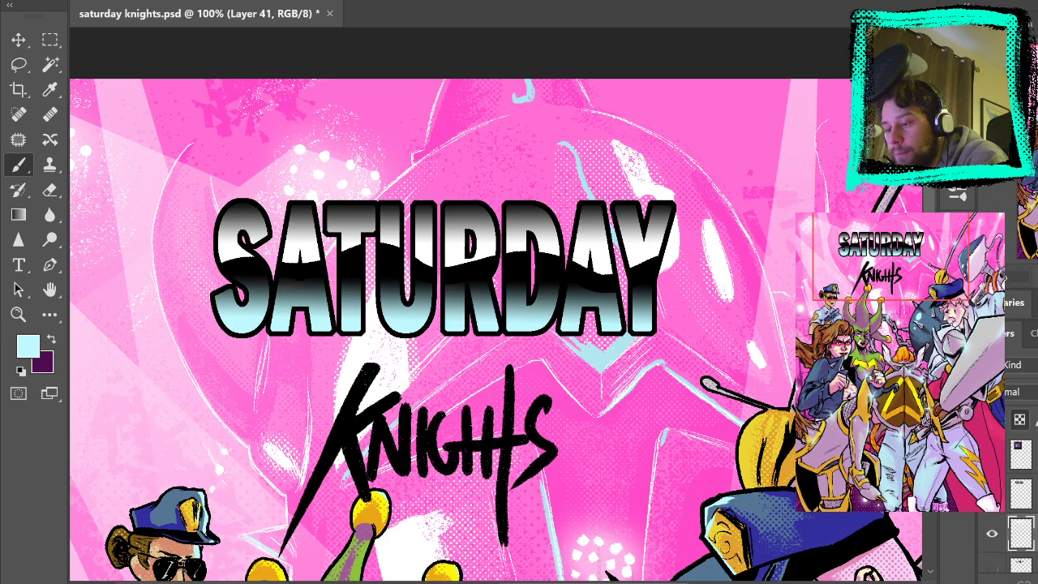
key(ctrl+v)
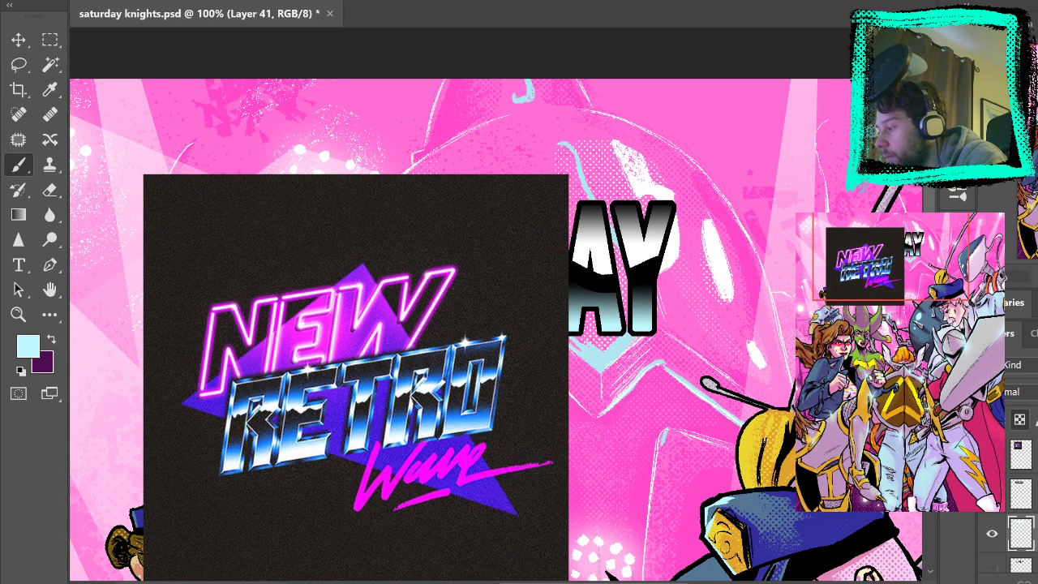
key(ctrl+z)
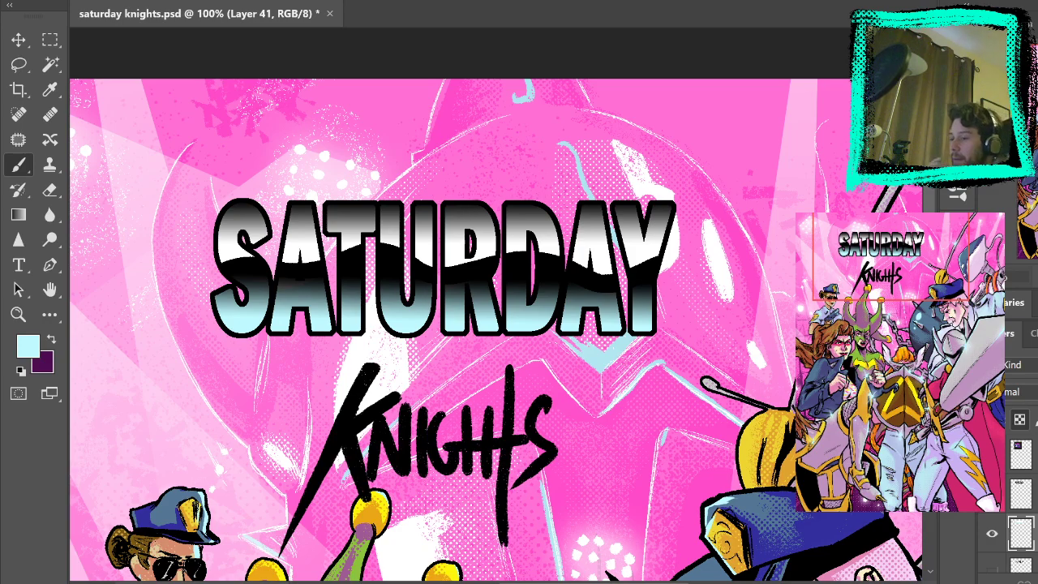
click(1021, 494)
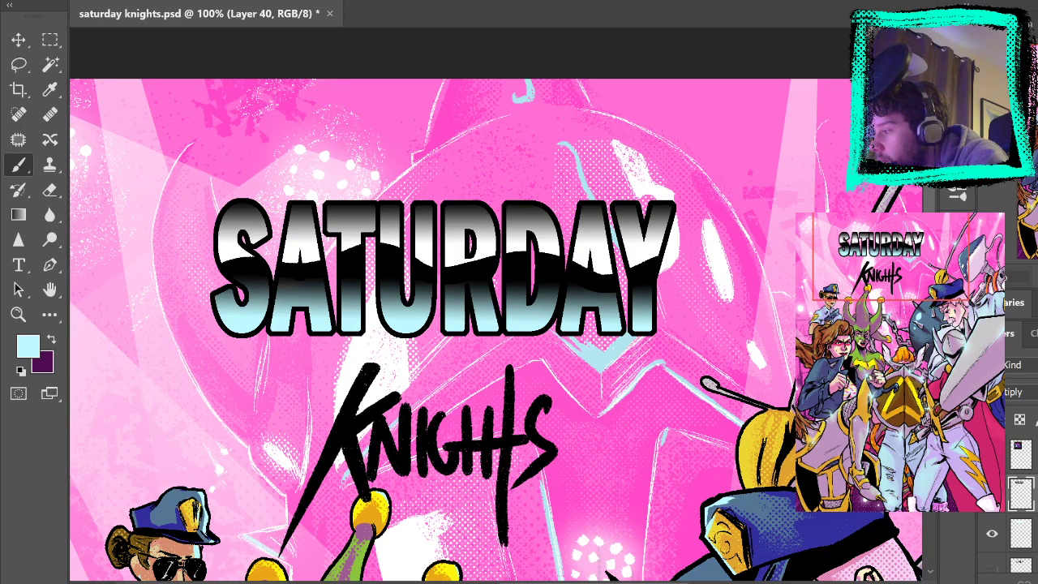
ctrl+click(1022, 494)
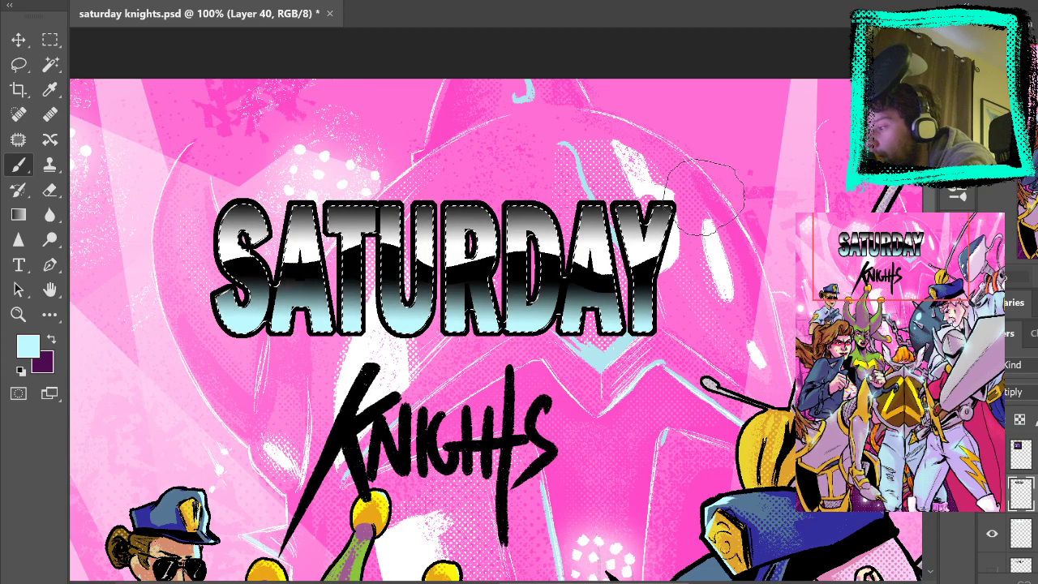
key(ctrl+d)
key(m)
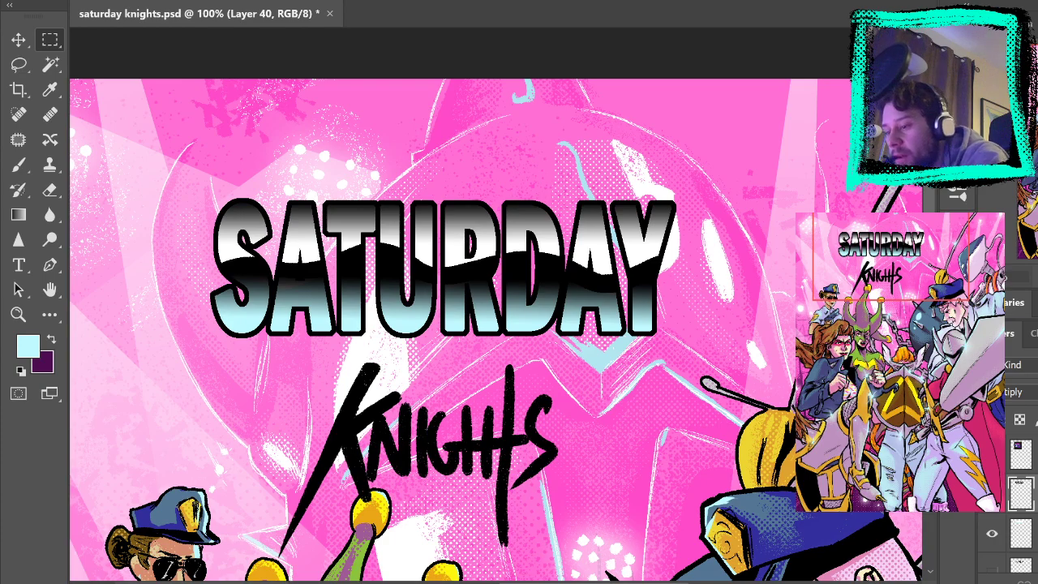
scroll(1021, 519, down, 1)
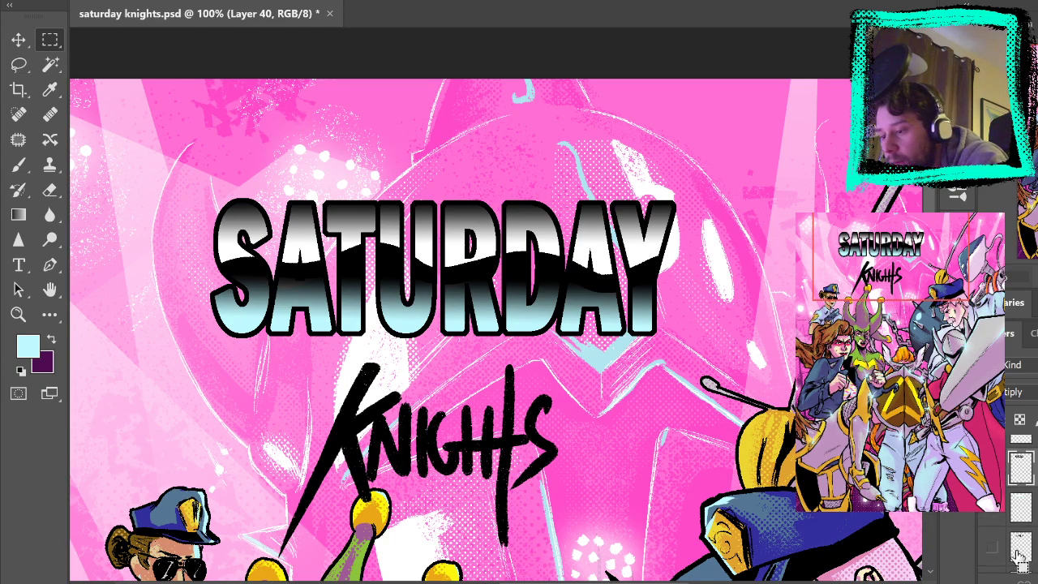
Show the original halftone SATURDAY lettering layer, hide the chrome lettering above it, and make the original layer active
ctrl+click(1021, 548)
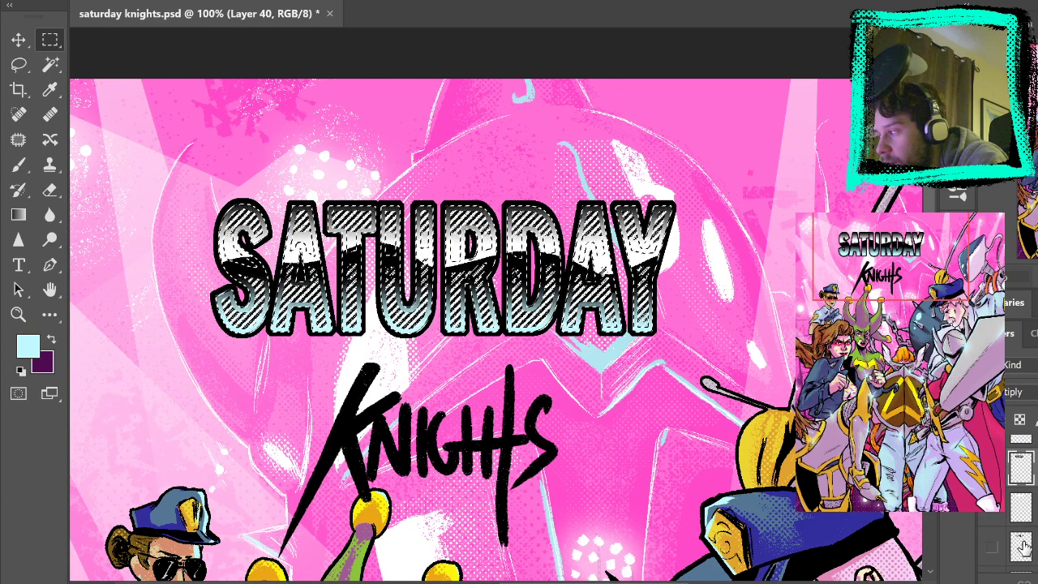
key(ctrl+d)
click(993, 550)
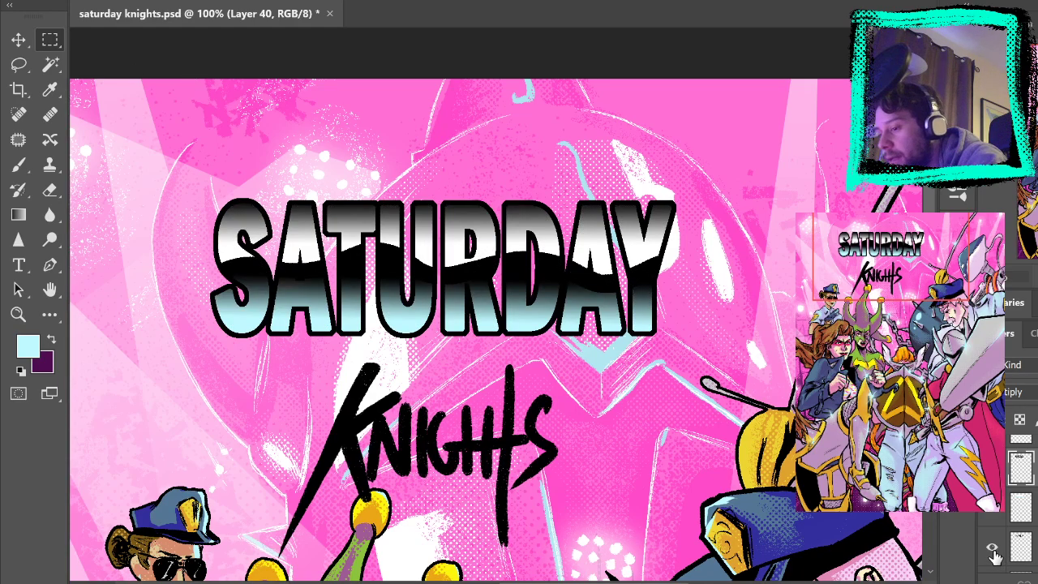
click(1005, 542)
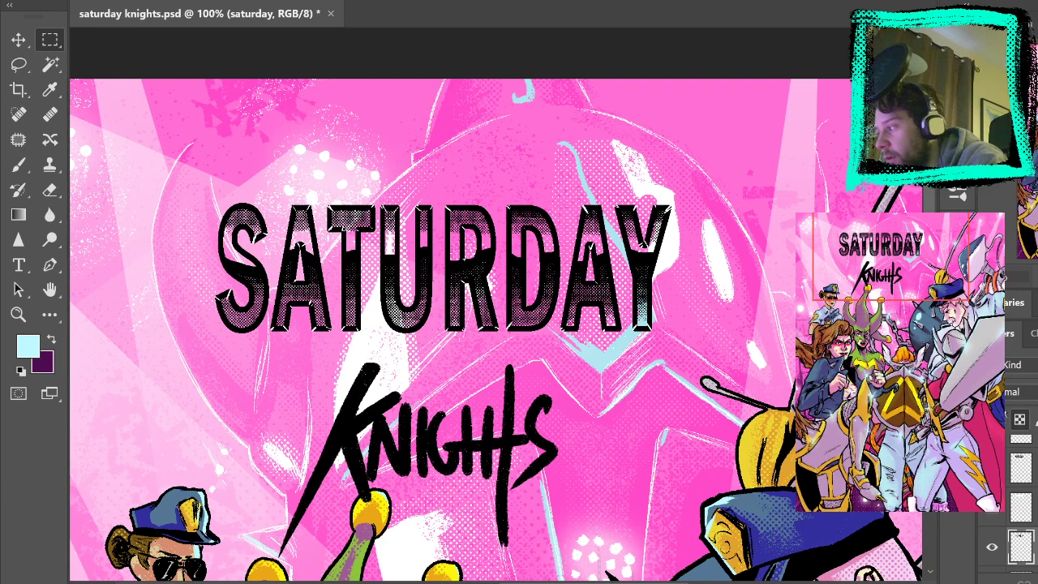
Brush solid light blue over the halftone inside the letter S on the original lettering layer
click(19, 165)
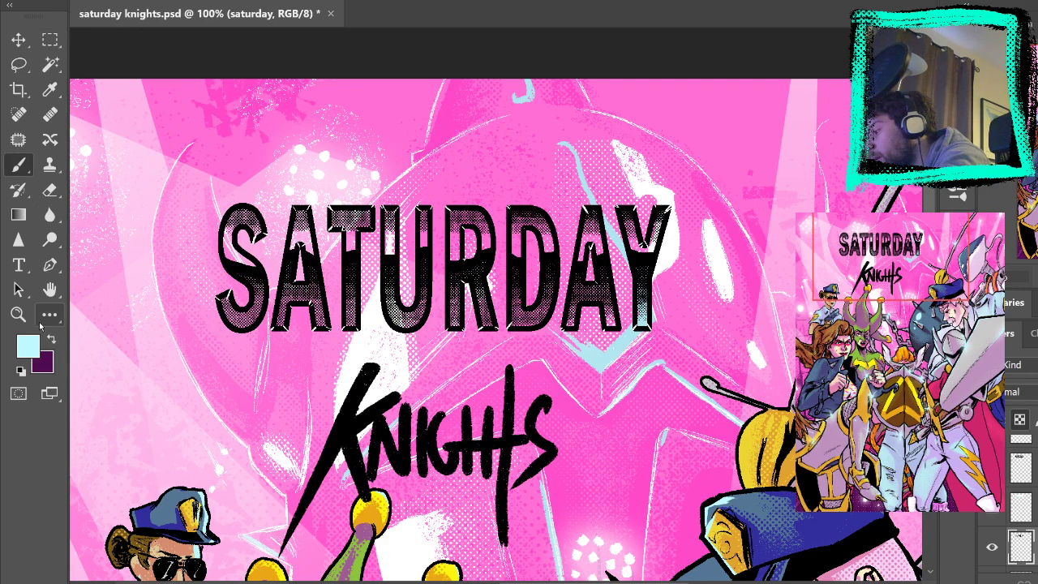
click(19, 315)
click(342, 283)
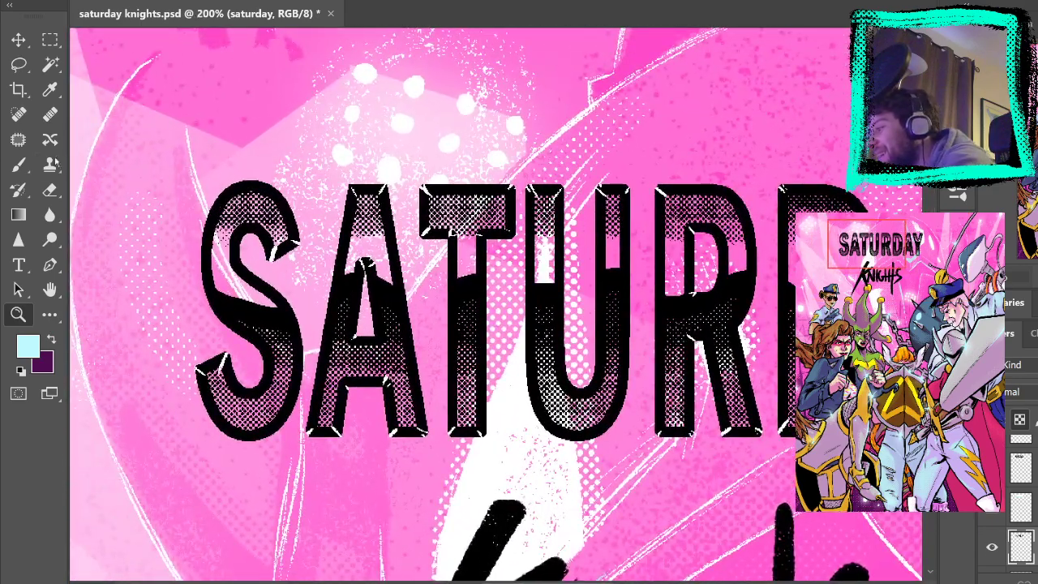
click(20, 165)
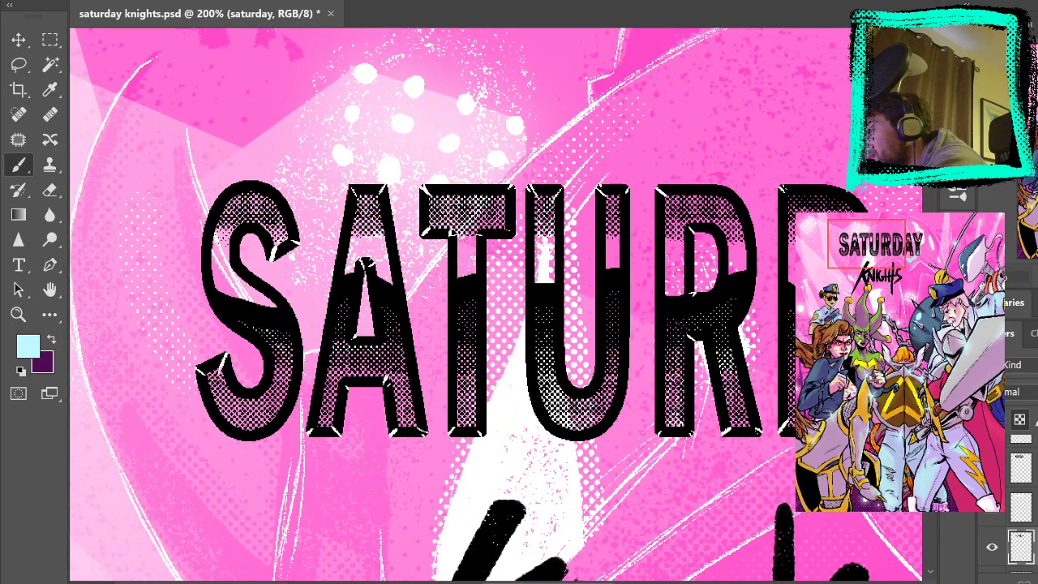
drag(213, 378, 223, 396)
key(ctrl+z)
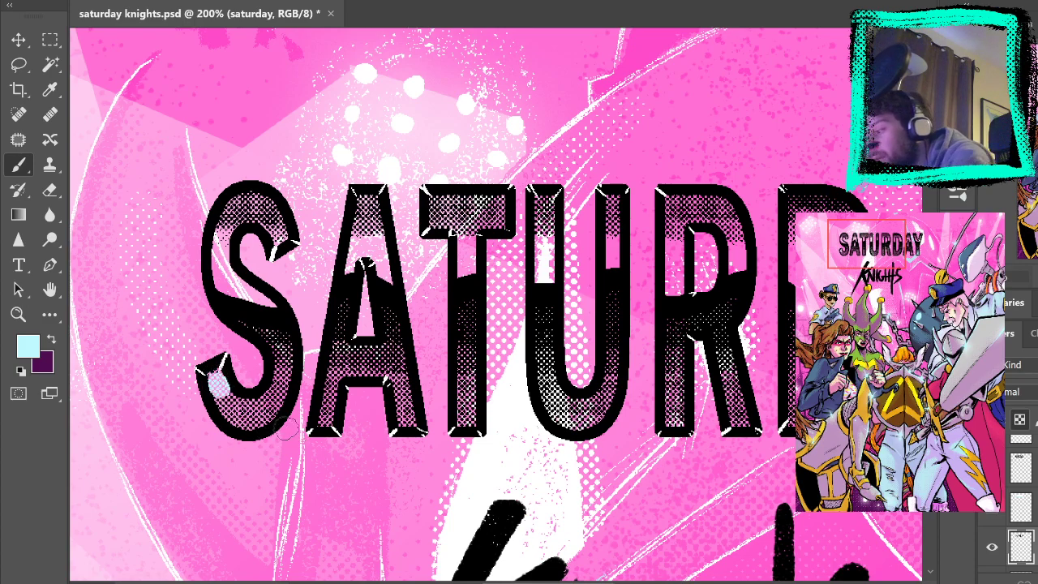
mouse_move(219, 386)
mouse_down()
mouse_move(261, 420)
mouse_move(280, 385)
mouse_move(286, 351)
mouse_move(241, 316)
mouse_move(276, 354)
mouse_move(265, 397)
mouse_move(267, 315)
mouse_move(280, 327)
mouse_move(224, 268)
mouse_move(235, 306)
mouse_move(255, 309)
mouse_move(225, 274)
mouse_move(220, 236)
mouse_move(216, 249)
mouse_move(235, 220)
mouse_move(275, 237)
mouse_move(262, 200)
mouse_move(235, 211)
mouse_move(262, 213)
mouse_up()
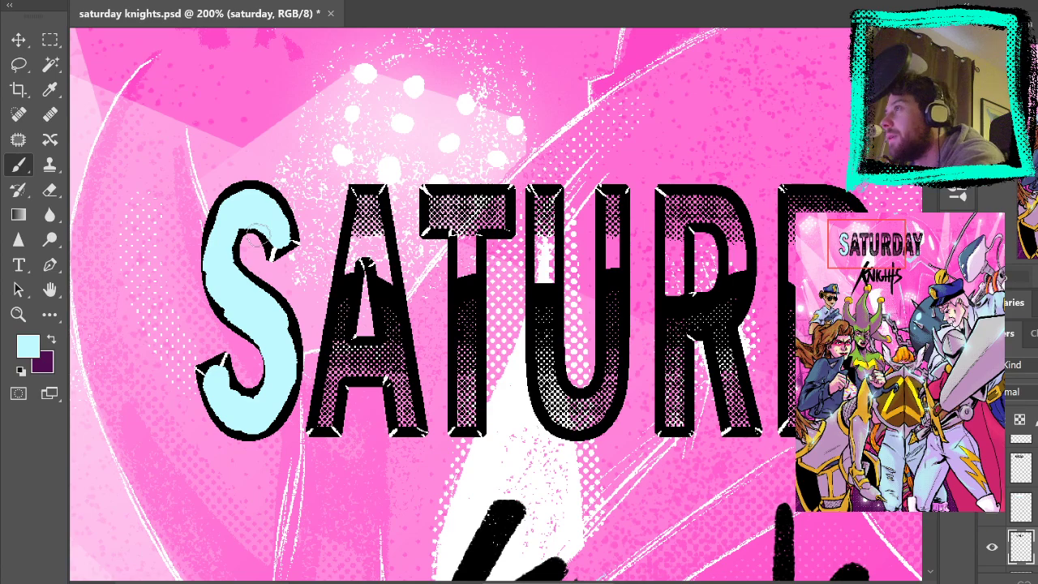
Brush solid light blue inside the letters A, T, U and R of SATURDAY
mouse_move(356, 257)
mouse_down()
mouse_move(330, 429)
mouse_move(337, 351)
mouse_move(350, 376)
mouse_move(387, 373)
mouse_move(352, 361)
mouse_move(375, 351)
mouse_move(355, 355)
mouse_move(387, 384)
mouse_move(387, 366)
mouse_move(409, 422)
mouse_move(382, 264)
mouse_move(379, 256)
mouse_move(395, 361)
mouse_move(374, 261)
mouse_move(357, 250)
mouse_move(367, 201)
mouse_move(377, 239)
mouse_move(370, 203)
mouse_up()
mouse_move(434, 232)
mouse_down()
mouse_move(499, 224)
mouse_move(501, 199)
mouse_move(458, 199)
mouse_move(435, 212)
mouse_move(492, 213)
mouse_move(463, 350)
mouse_move(467, 426)
mouse_move(472, 215)
mouse_up()
mouse_move(540, 195)
mouse_down()
mouse_move(546, 339)
mouse_move(548, 199)
mouse_up()
mouse_move(550, 363)
mouse_down()
mouse_move(547, 398)
mouse_move(561, 413)
mouse_move(596, 402)
mouse_move(576, 426)
mouse_move(585, 424)
mouse_move(614, 359)
mouse_move(599, 399)
mouse_move(612, 362)
mouse_move(613, 194)
mouse_move(612, 402)
mouse_up()
mouse_move(677, 252)
mouse_down()
mouse_move(689, 430)
mouse_move(682, 341)
mouse_move(677, 417)
mouse_move(669, 413)
mouse_move(670, 235)
mouse_up()
mouse_move(686, 329)
mouse_down()
mouse_move(715, 363)
mouse_move(740, 426)
mouse_move(714, 332)
mouse_move(693, 324)
mouse_up()
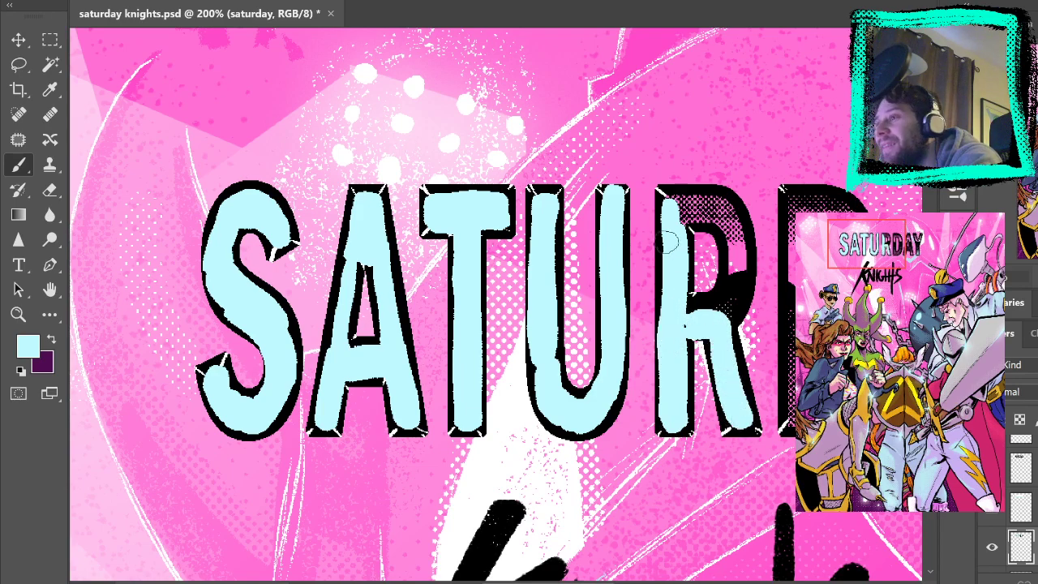
mouse_move(680, 308)
mouse_down()
mouse_move(734, 299)
mouse_move(726, 316)
mouse_up()
mouse_move(733, 272)
mouse_down()
mouse_move(722, 217)
mouse_move(724, 227)
mouse_move(685, 219)
mouse_move(730, 225)
mouse_move(726, 213)
mouse_move(674, 202)
mouse_move(721, 208)
mouse_move(734, 229)
mouse_up()
Brush solid light blue inside the remaining letters D, A and Y of SATURDAY
drag(788, 198, 789, 396)
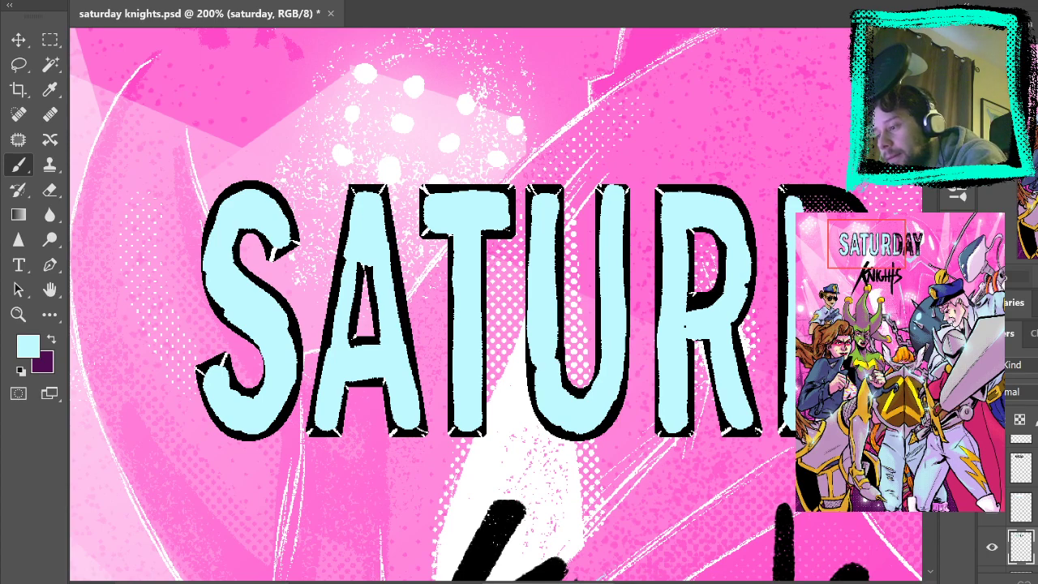
drag(856, 201, 791, 213)
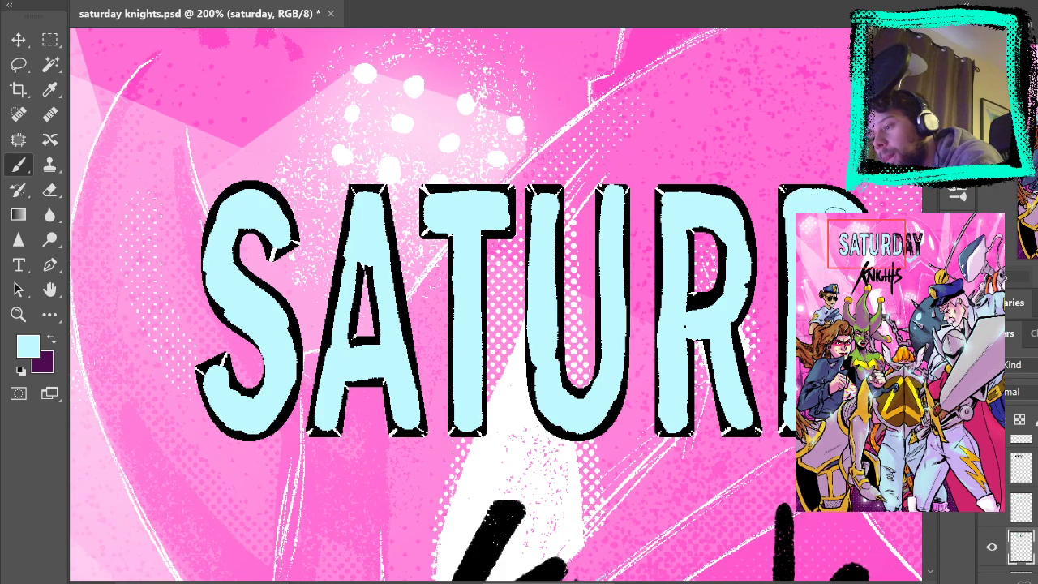
drag(846, 328, 480, 395)
key(ctrl+z)
mouse_move(435, 290)
mouse_down()
mouse_move(465, 291)
mouse_move(487, 318)
mouse_move(498, 363)
mouse_move(496, 316)
mouse_move(476, 272)
mouse_move(437, 274)
mouse_move(468, 276)
mouse_move(430, 264)
mouse_up()
mouse_move(576, 266)
mouse_down()
mouse_move(538, 487)
mouse_move(551, 443)
mouse_move(587, 441)
mouse_move(605, 452)
mouse_move(618, 487)
mouse_move(623, 467)
mouse_move(601, 398)
mouse_move(586, 263)
mouse_move(580, 309)
mouse_move(600, 365)
mouse_move(601, 424)
mouse_move(557, 427)
mouse_move(596, 413)
mouse_up()
mouse_move(646, 271)
mouse_down()
mouse_move(669, 357)
mouse_move(678, 357)
mouse_move(720, 267)
mouse_move(686, 345)
mouse_move(686, 487)
mouse_move(682, 457)
mouse_up()
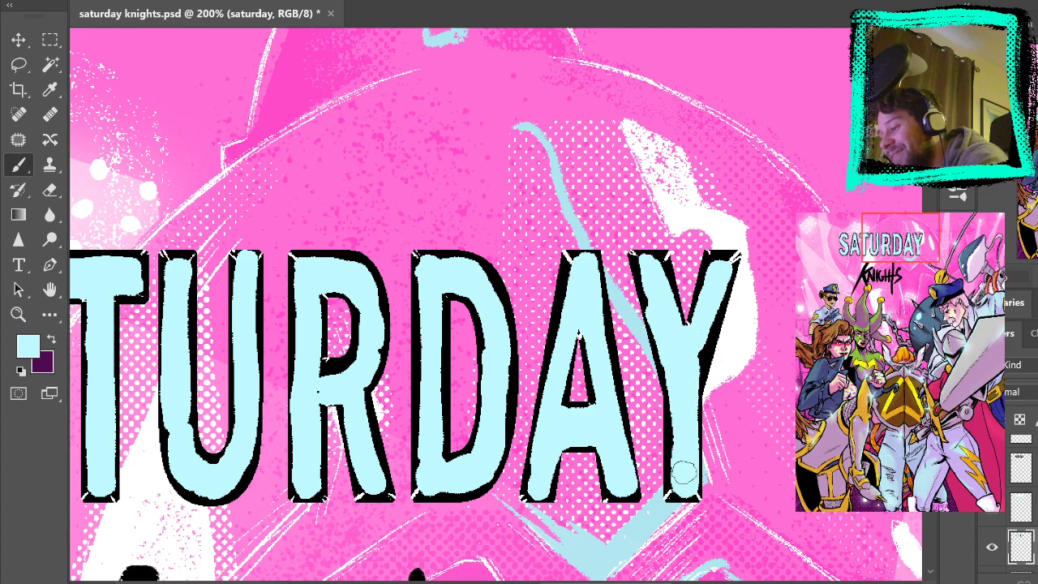
drag(568, 237, 748, 170)
Load the filled original lettering as a selection, show the chrome and tinted lettering layers again, and make the chrome layer active
ctrl+click(1020, 546)
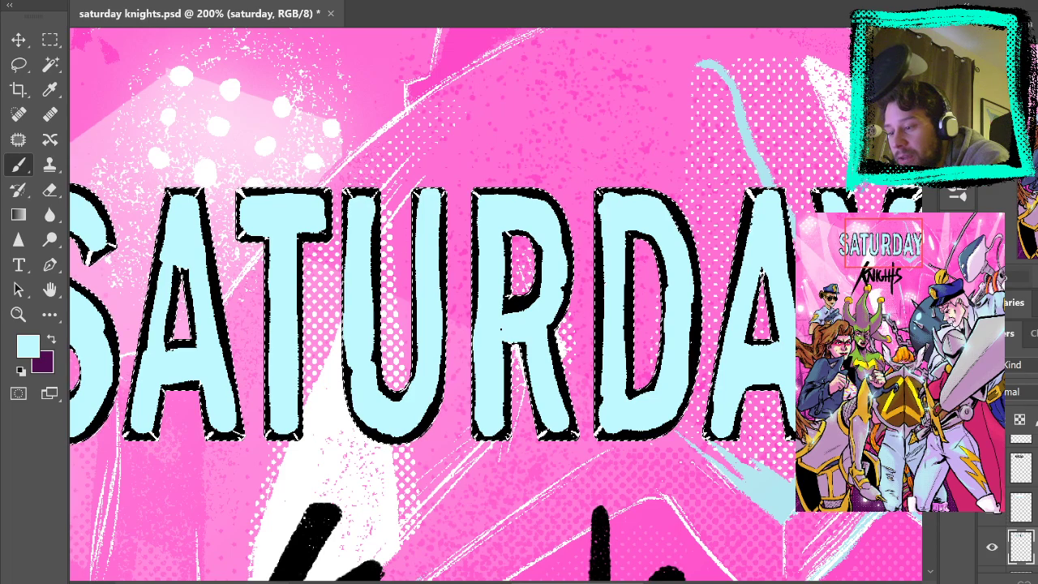
key(ctrl+z)
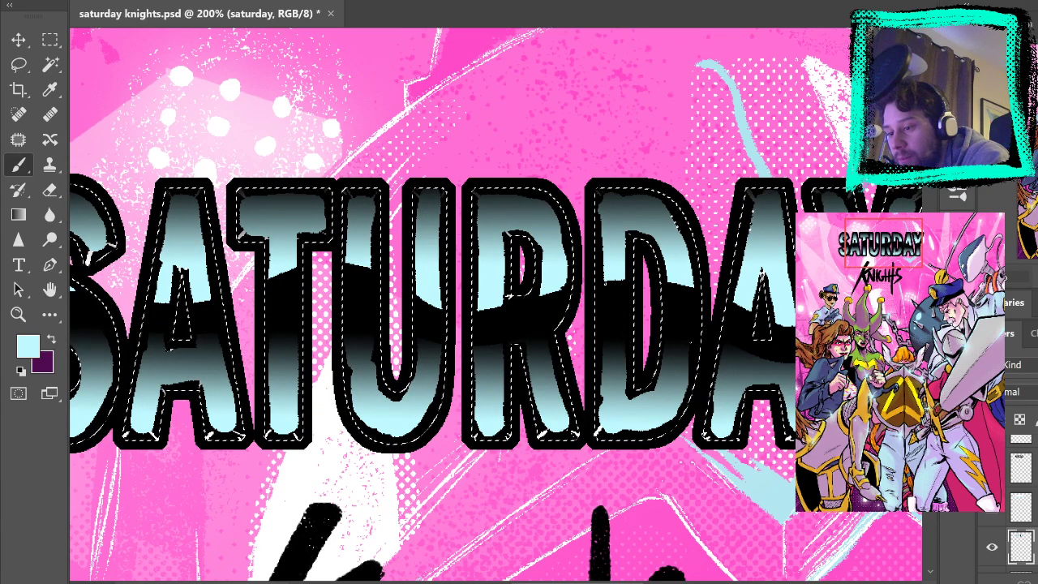
scroll(1014, 519, up, 1)
click(991, 532)
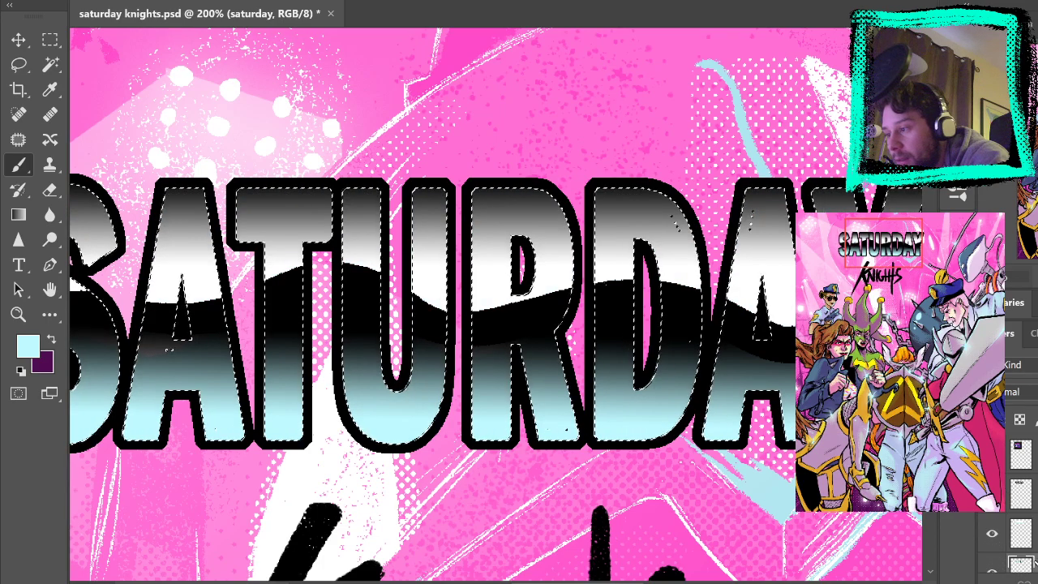
click(1020, 491)
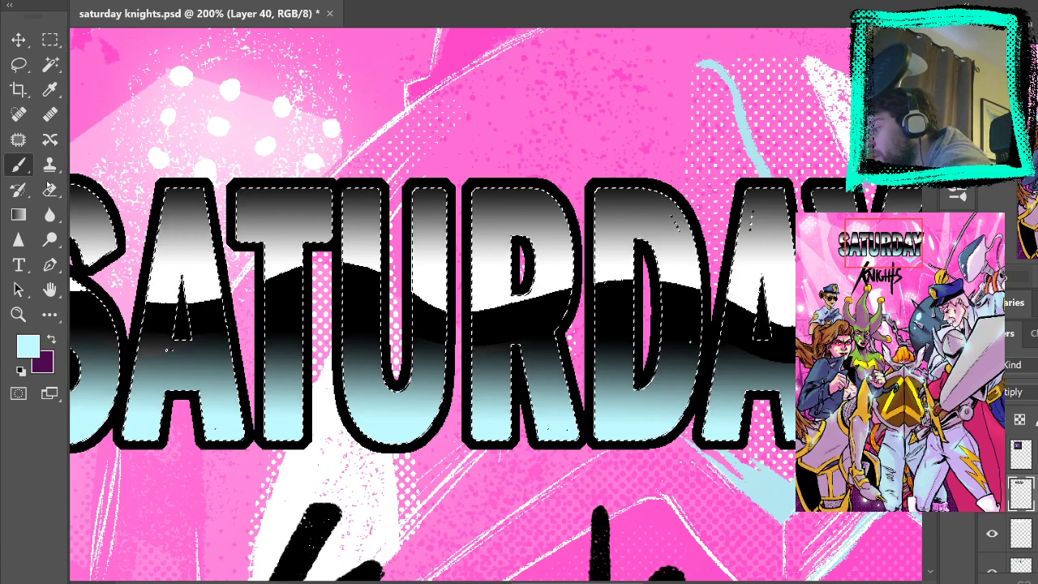
Sample white from the artwork, add a new layer above the chrome lettering, and fill the letter selection with white
key(i)
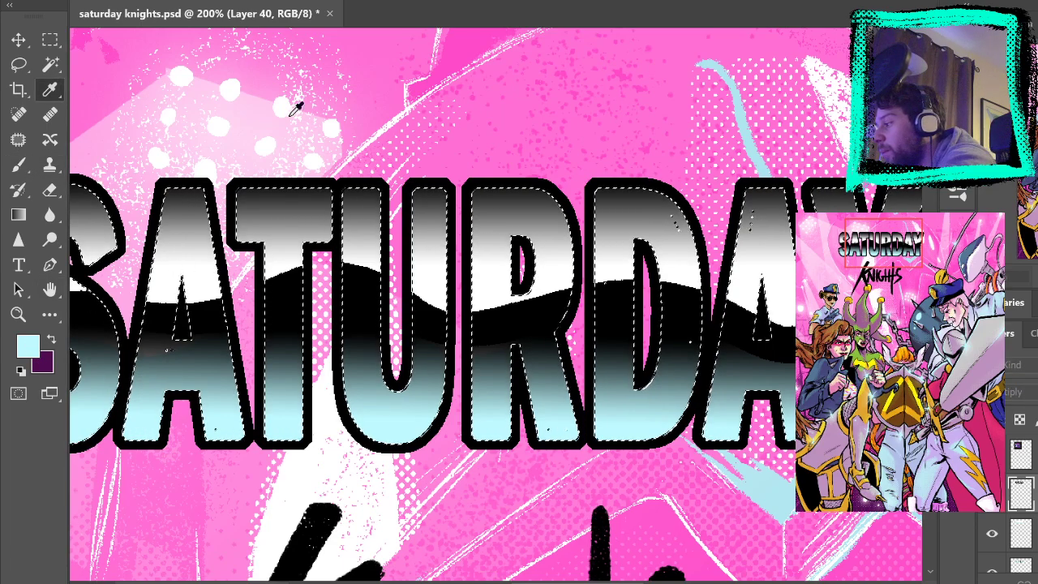
click(243, 105)
key(b)
key(ctrl+alt+shift+n)
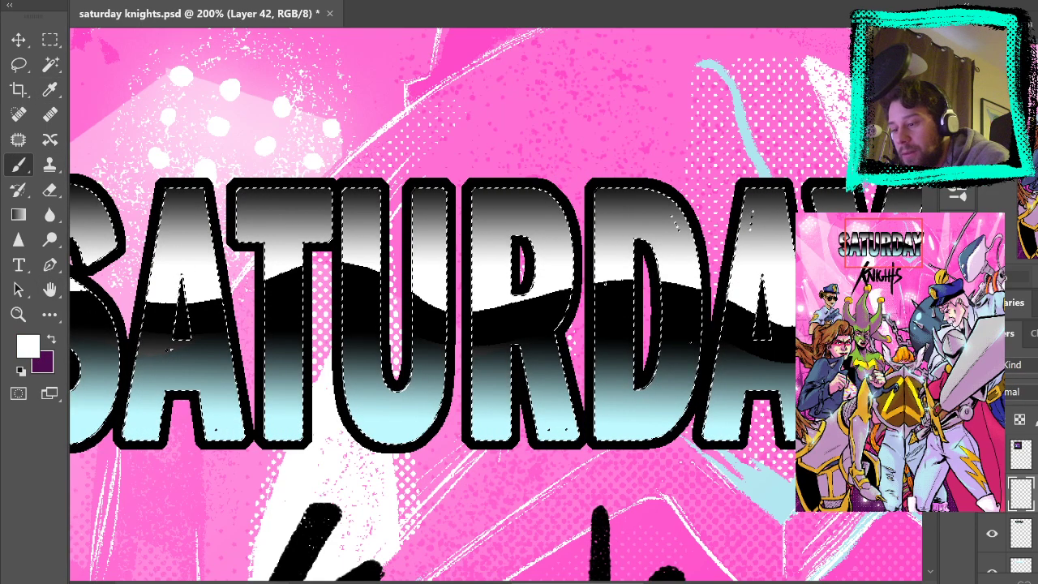
key(g)
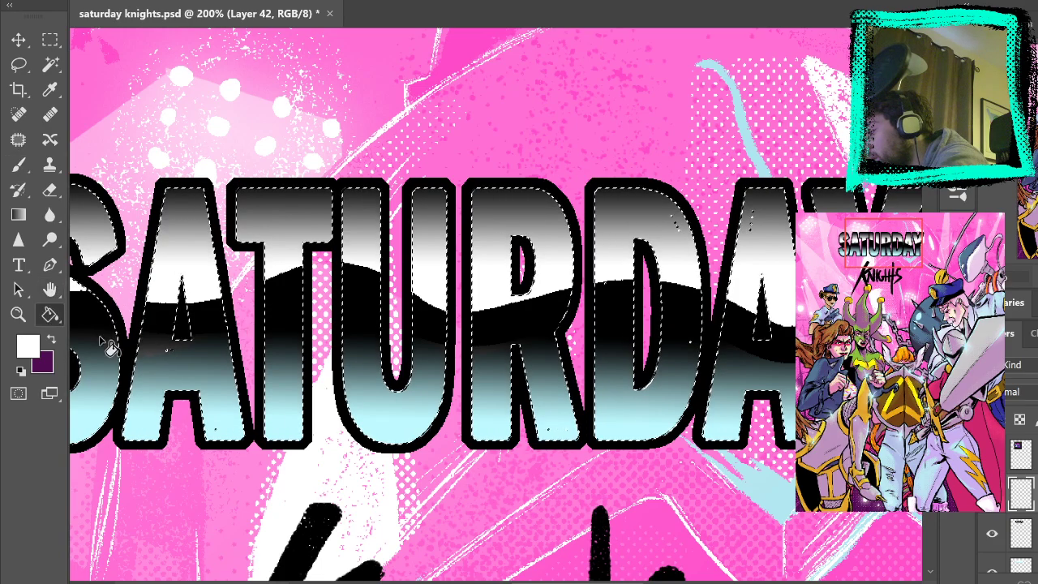
click(152, 359)
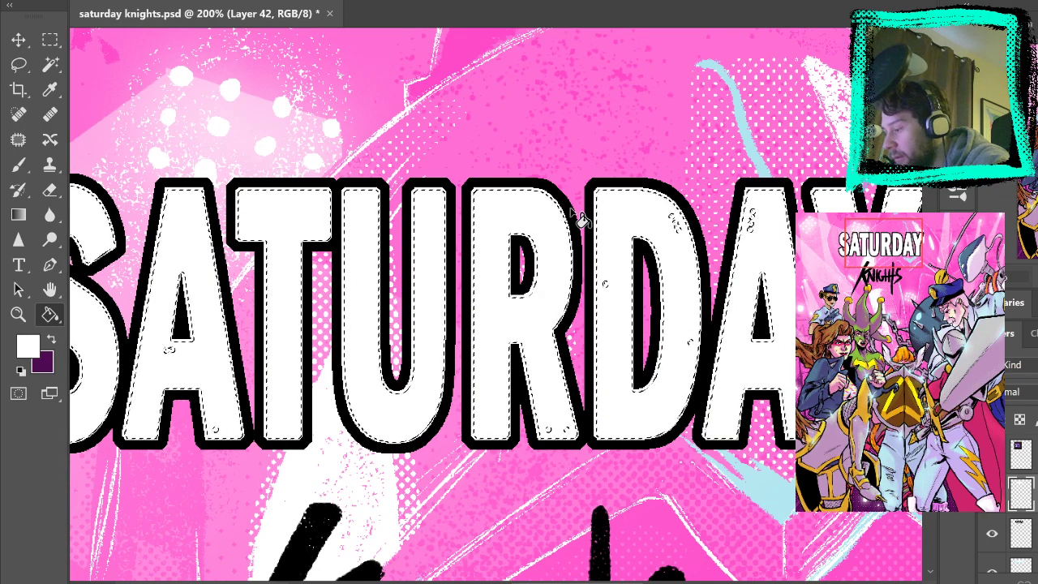
Clear the inside of the white fill so only a thin white outline edges the chrome letters, and remove the selection
click(577, 217)
key(m)
key(ctrl+d)
drag(688, 273, 716, 237)
drag(742, 481, 685, 485)
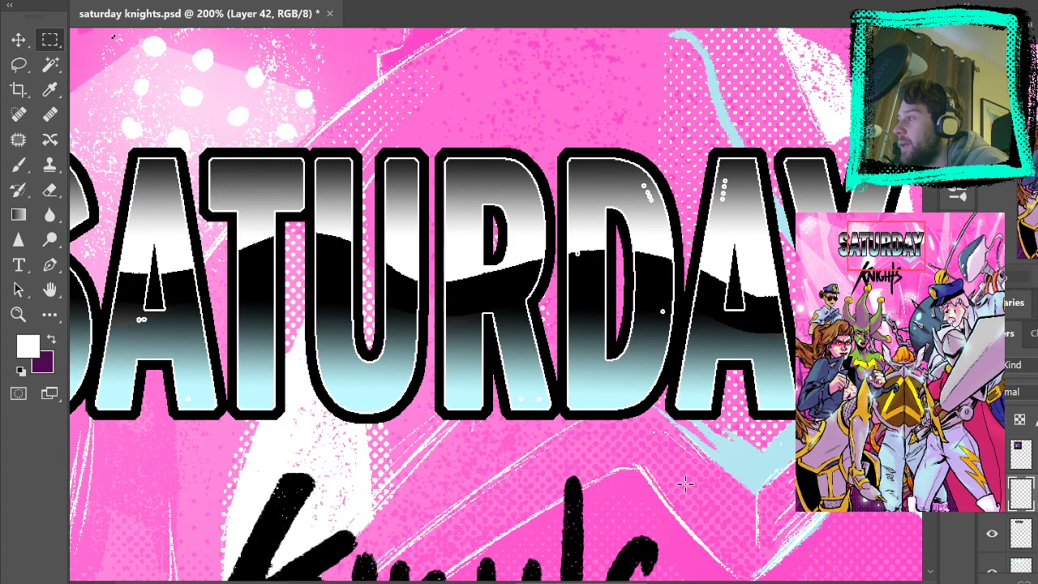
key(ctrl+minus)
drag(693, 133, 670, 107)
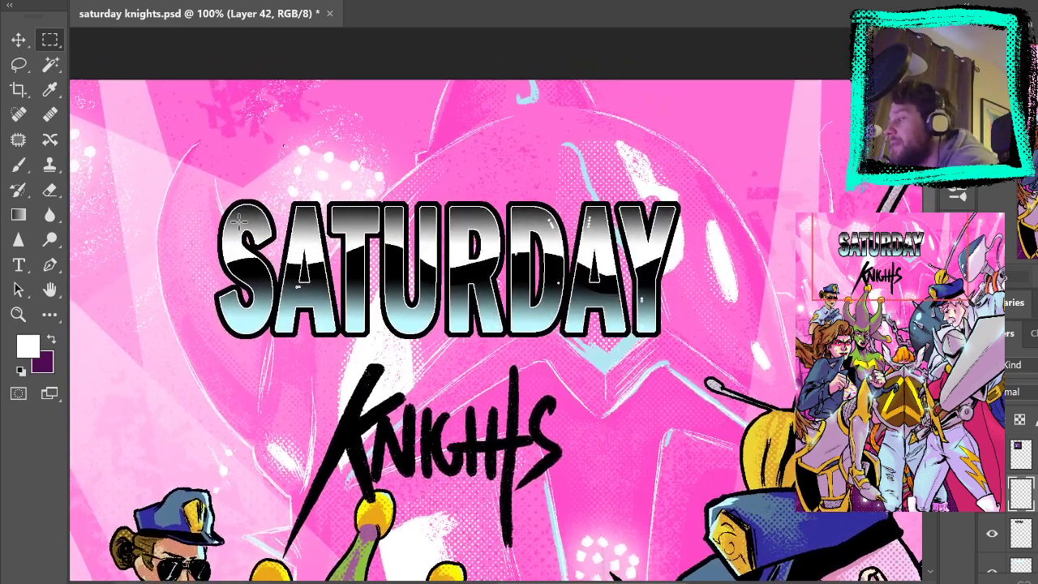
Compare the lettering with and without the white outline, and erase the stray white specks inside the first A
click(17, 314)
click(300, 272)
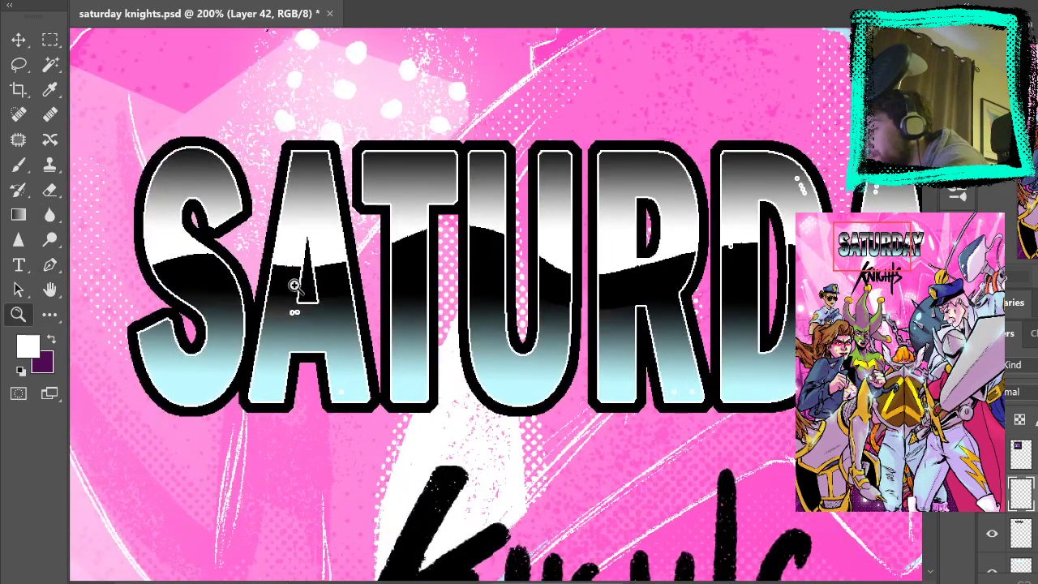
click(50, 189)
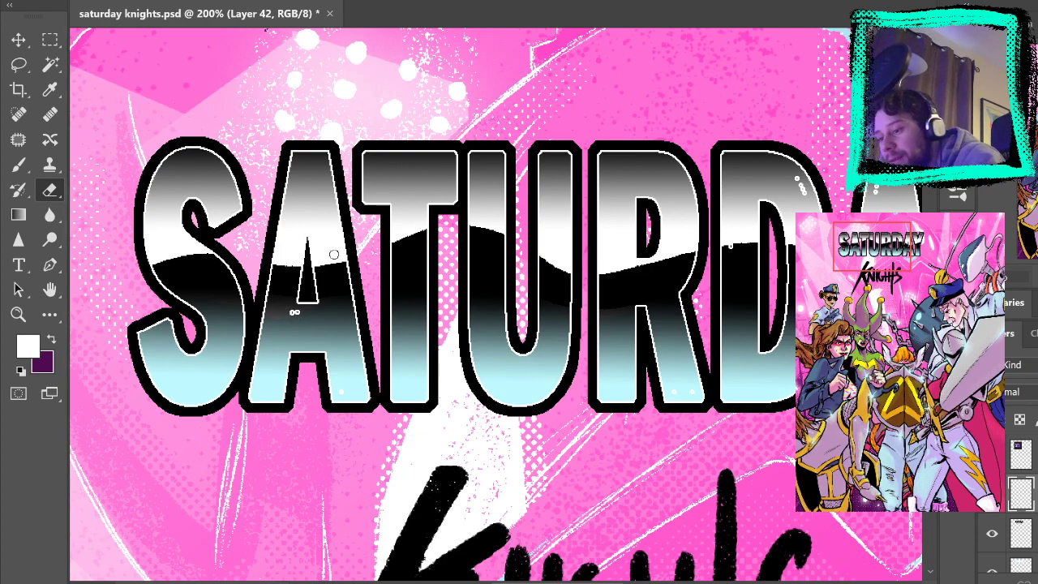
click(992, 494)
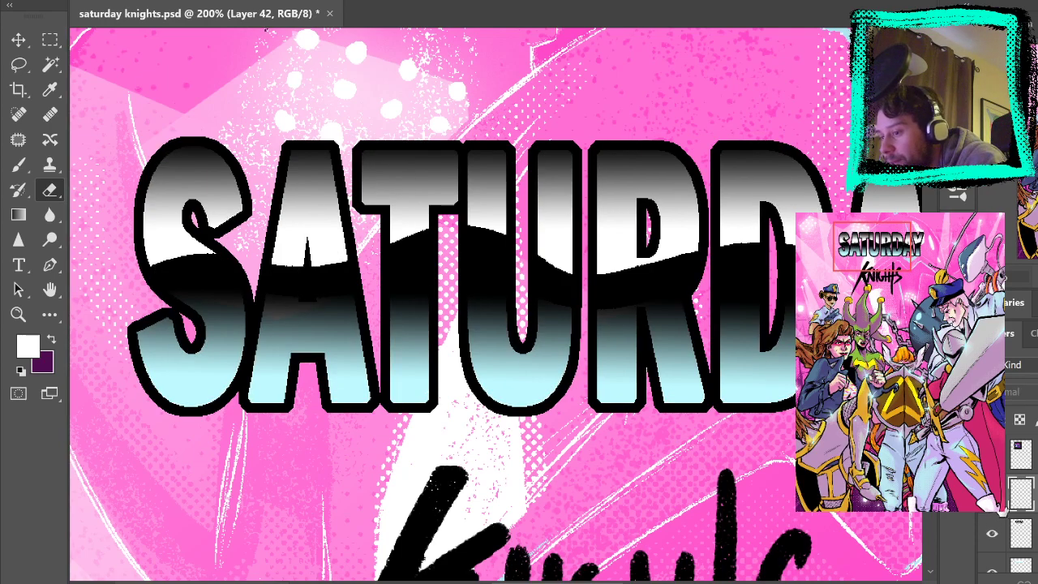
click(992, 494)
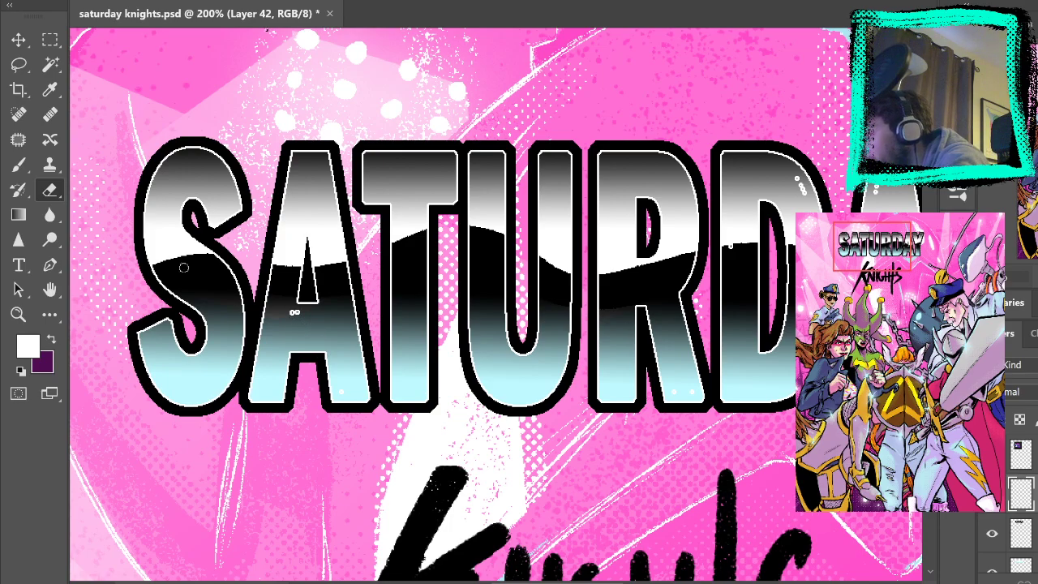
click(18, 314)
click(316, 322)
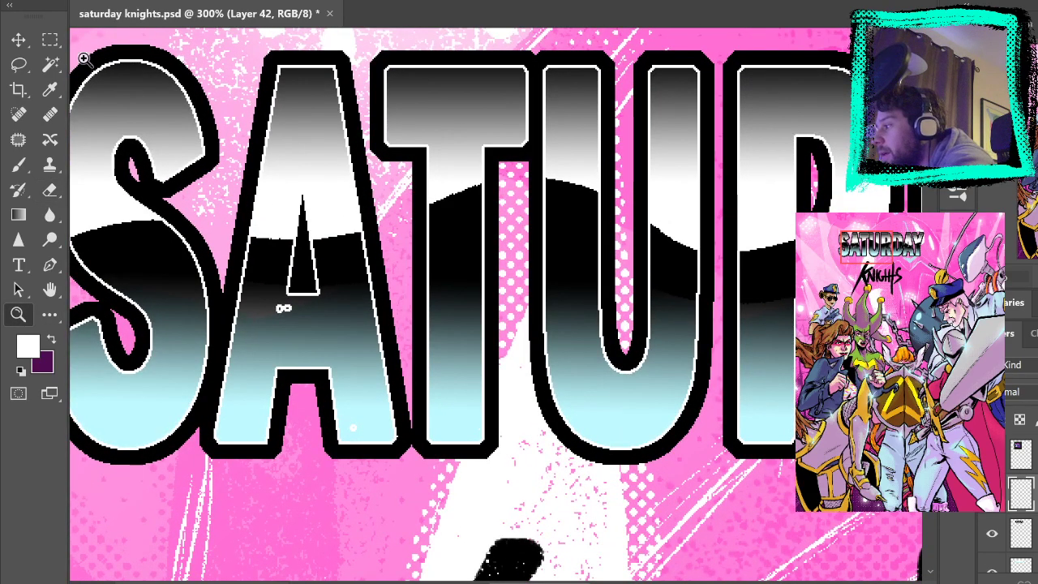
click(50, 189)
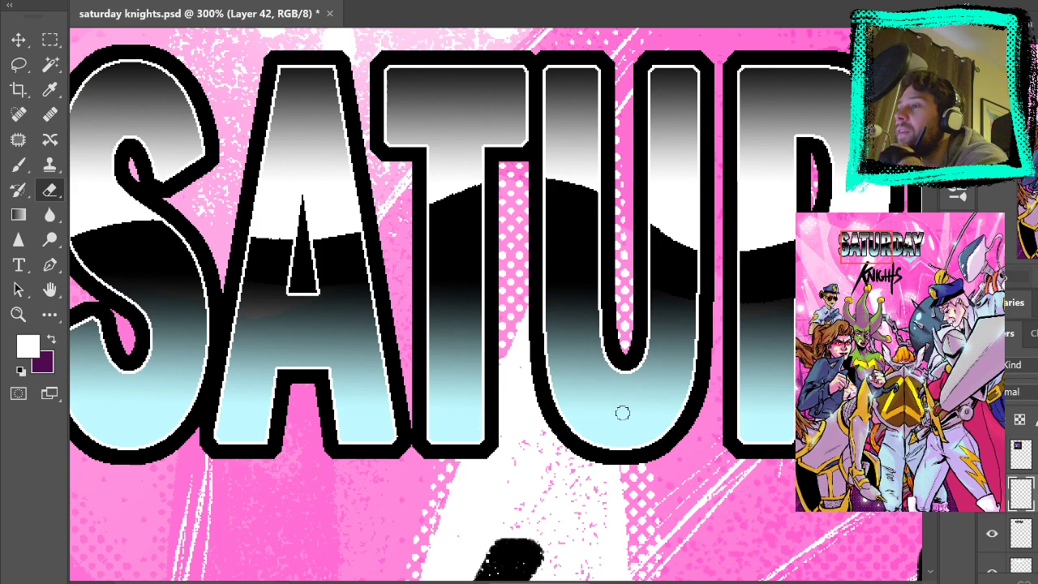
Erase the stray white specks inside the letters R, D, A and Y on the white outline layer
mouse_move(770, 302)
mouse_down()
mouse_move(641, 361)
mouse_move(510, 387)
mouse_up()
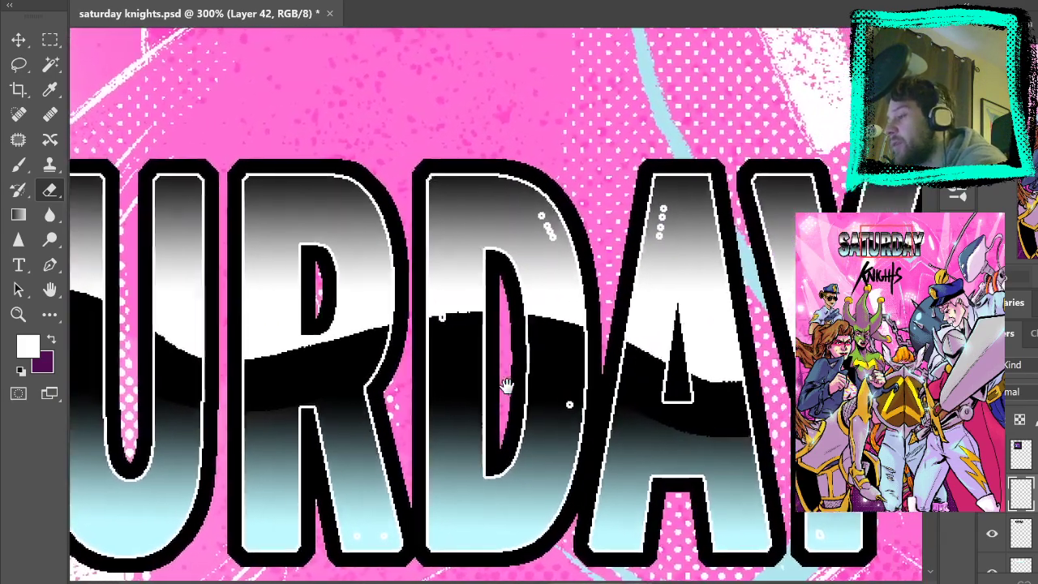
drag(529, 209, 551, 256)
click(438, 316)
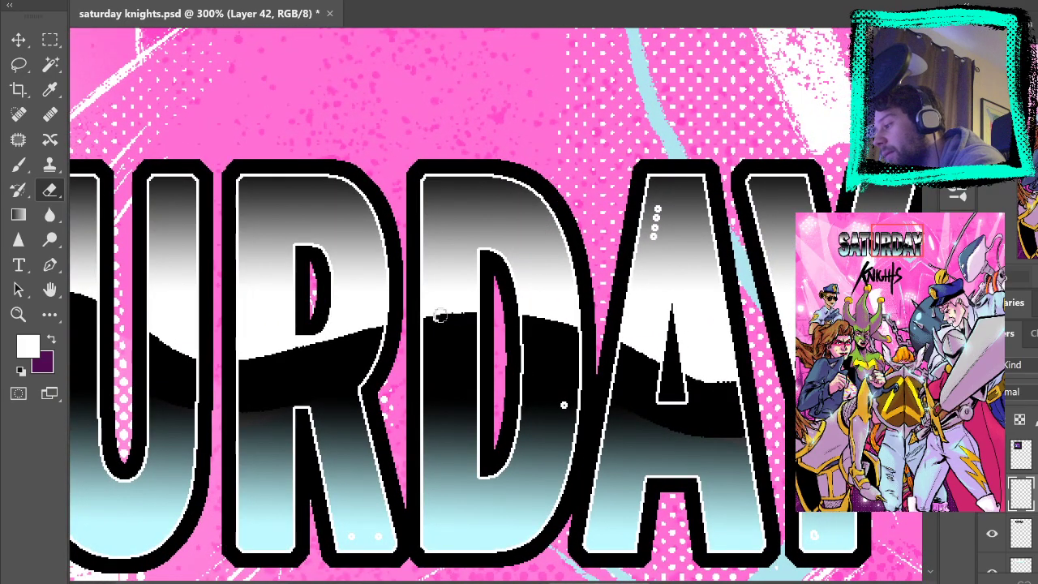
click(563, 403)
drag(657, 208, 656, 233)
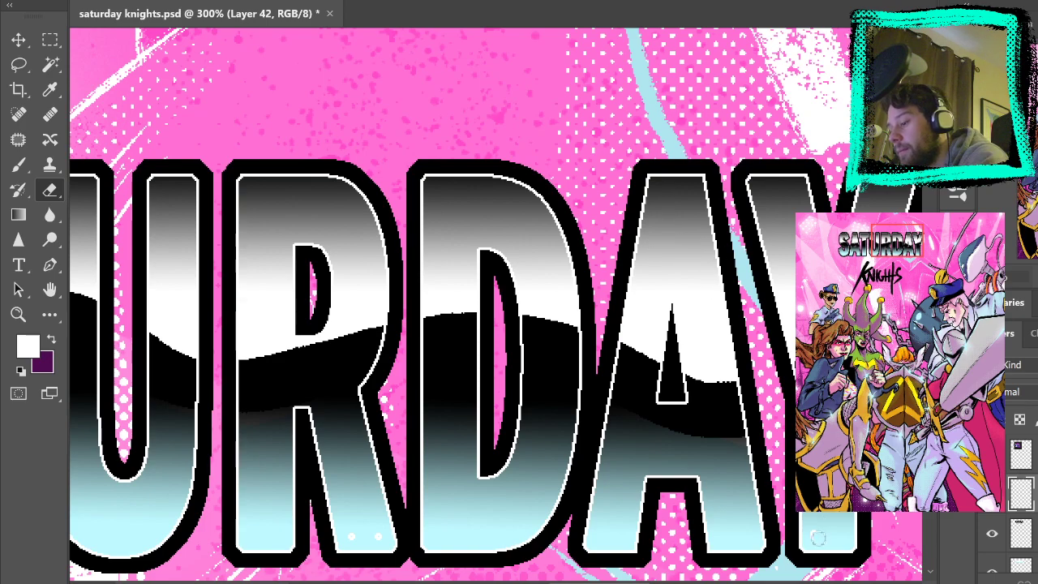
click(378, 535)
click(352, 536)
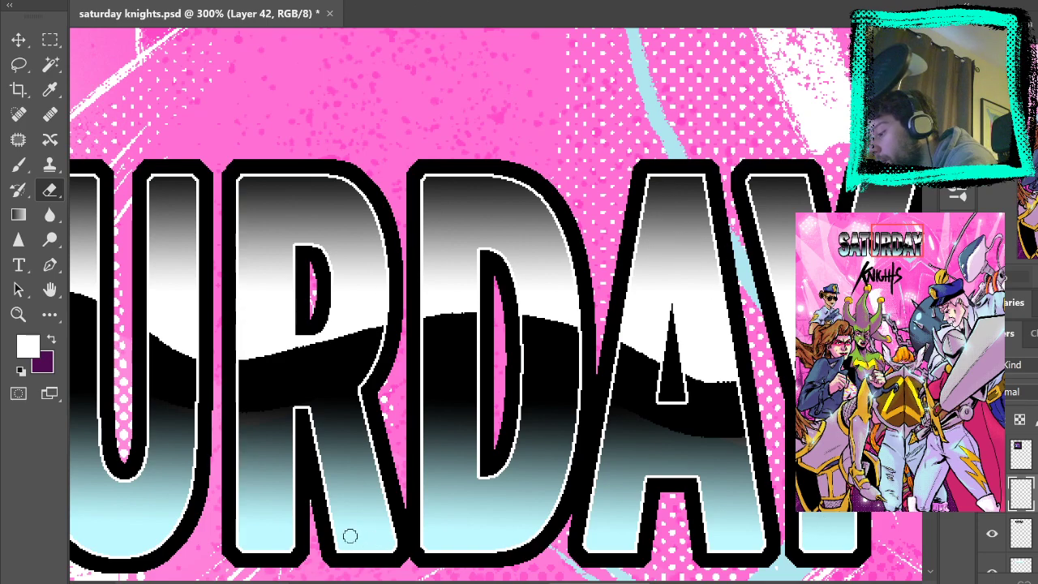
Sample the light blue from the tint layer beneath the lettering, hiding the chrome lettering layer only while picking the colour
mouse_move(475, 310)
mouse_down()
mouse_move(832, 237)
mouse_move(788, 232)
mouse_up()
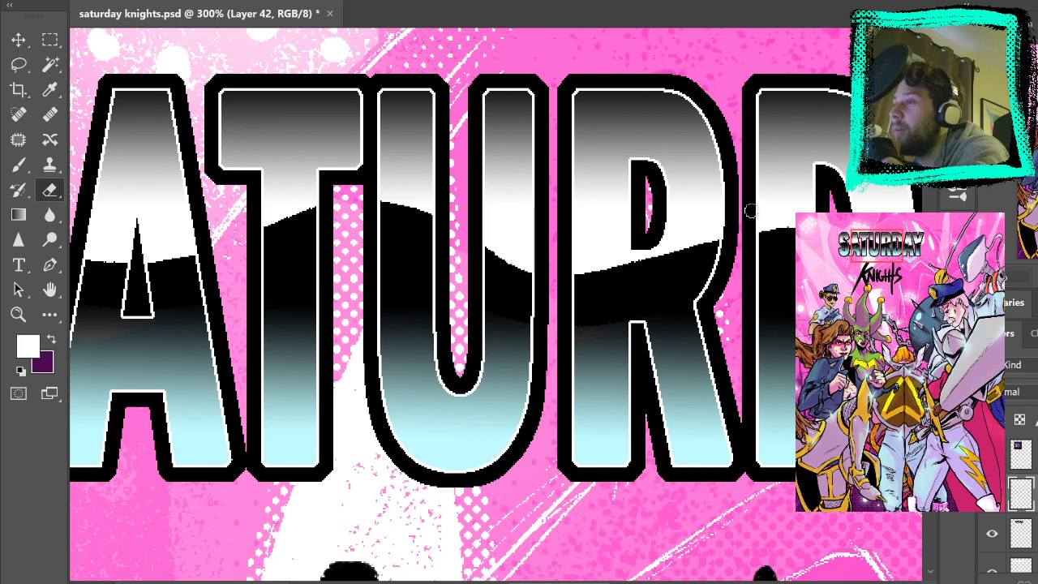
drag(378, 301, 714, 274)
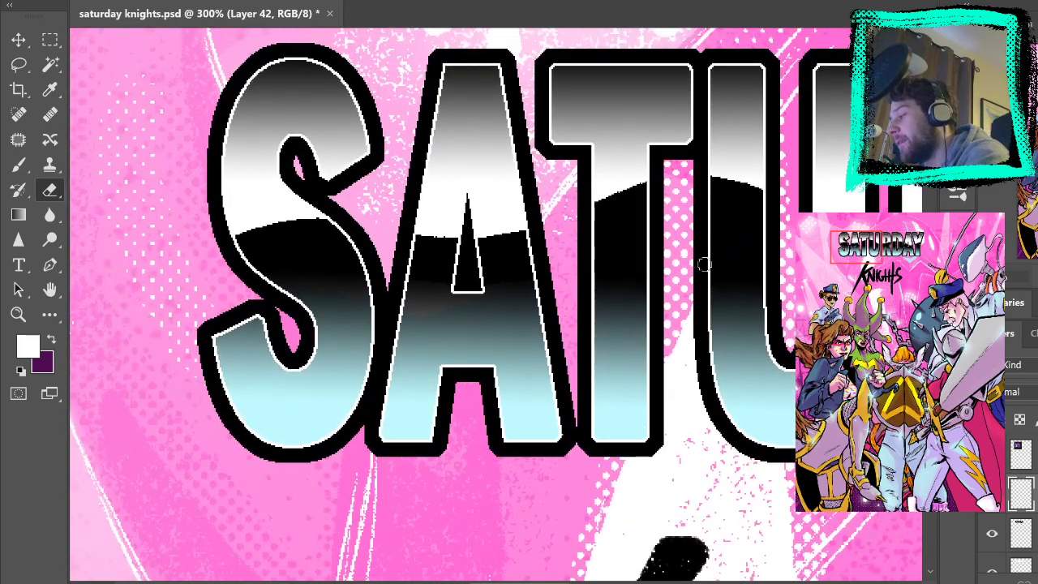
click(1023, 566)
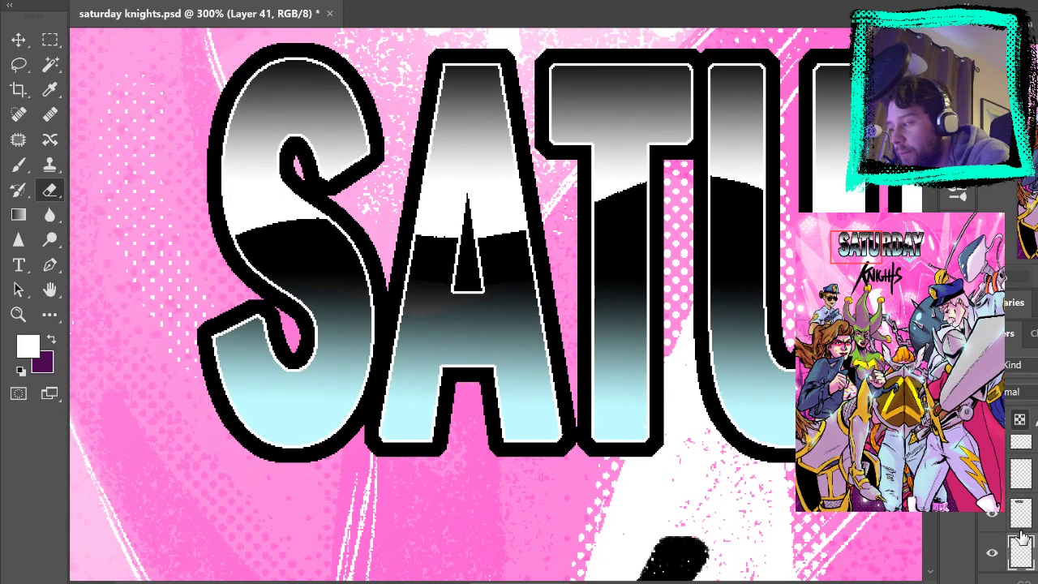
click(19, 165)
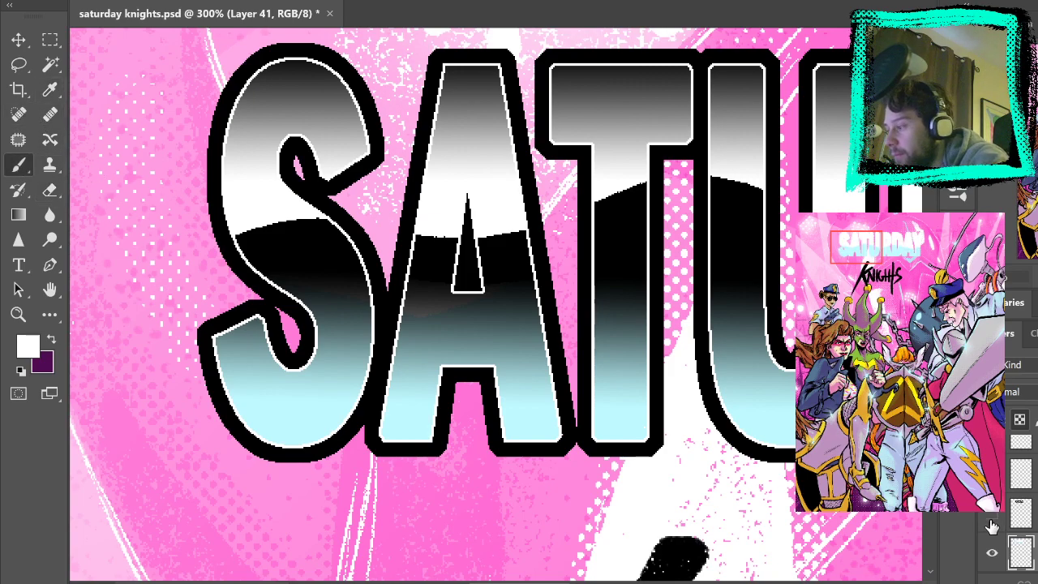
click(992, 528)
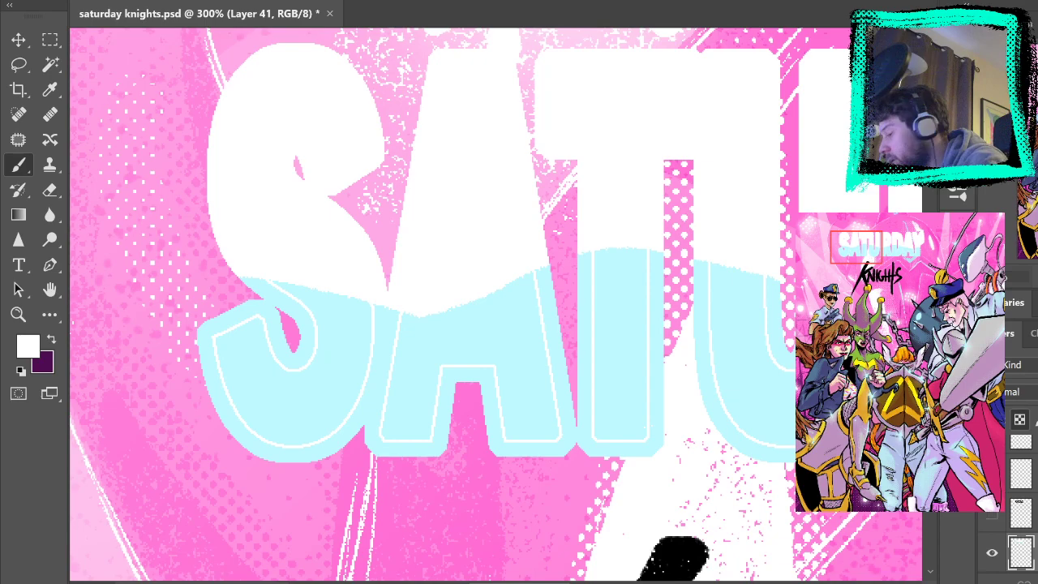
alt+click(431, 344)
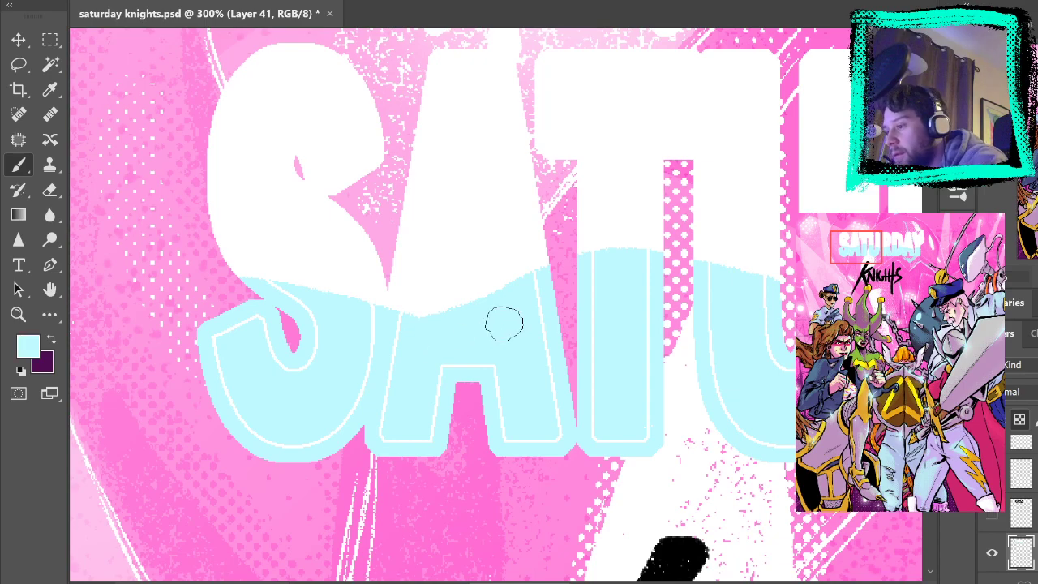
click(984, 528)
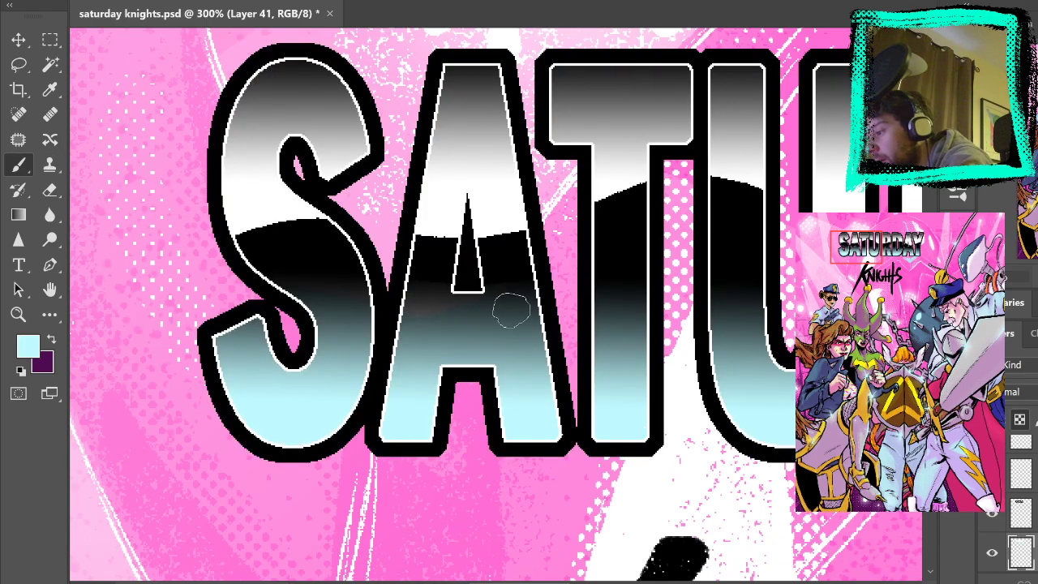
Examine the white-outlined chrome SATURDAY lettering up close, letter by letter, and compare it against the whole cover
drag(661, 398, 358, 498)
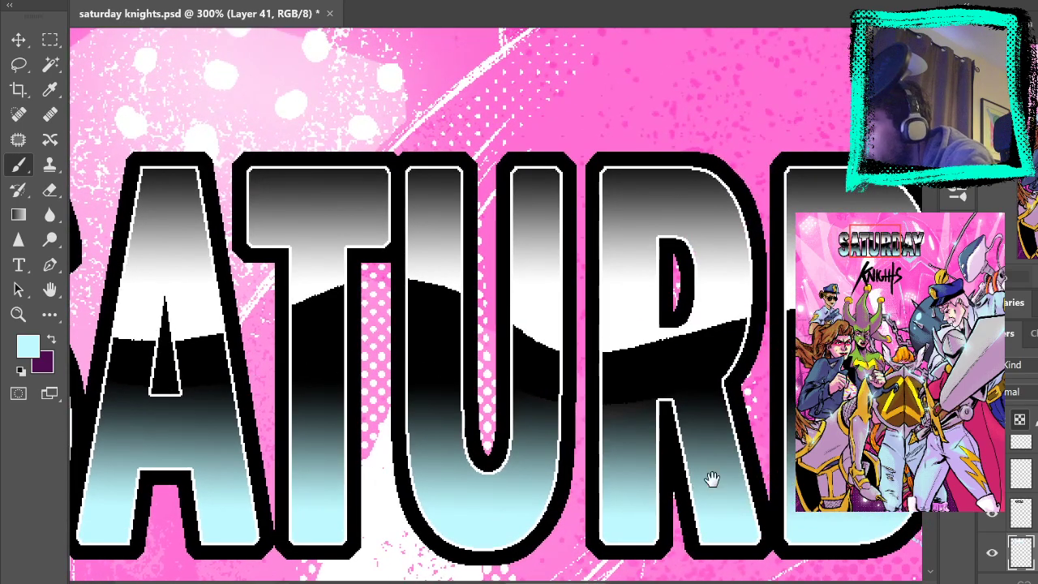
drag(695, 482, 559, 509)
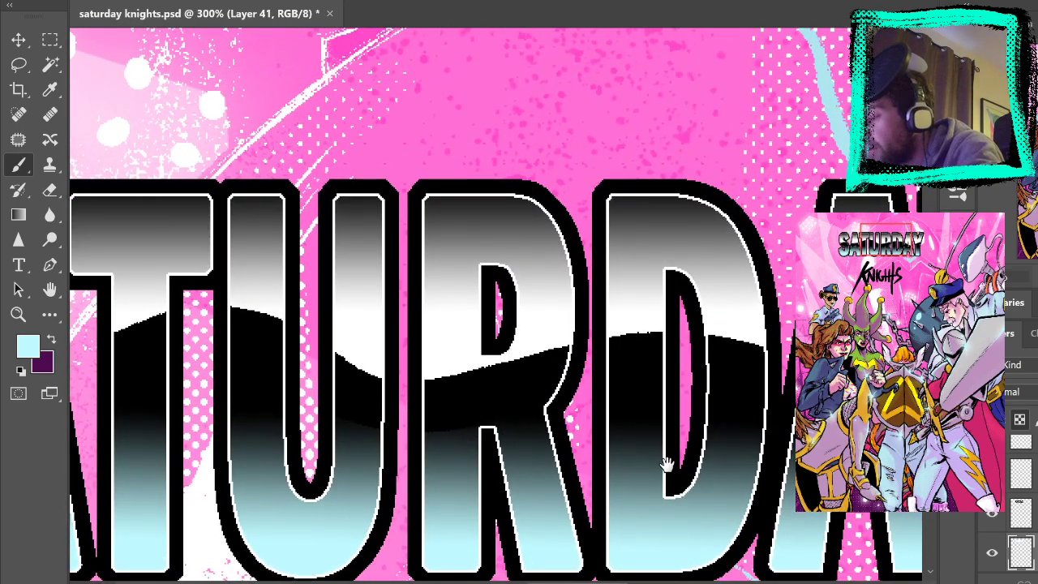
drag(672, 475, 475, 484)
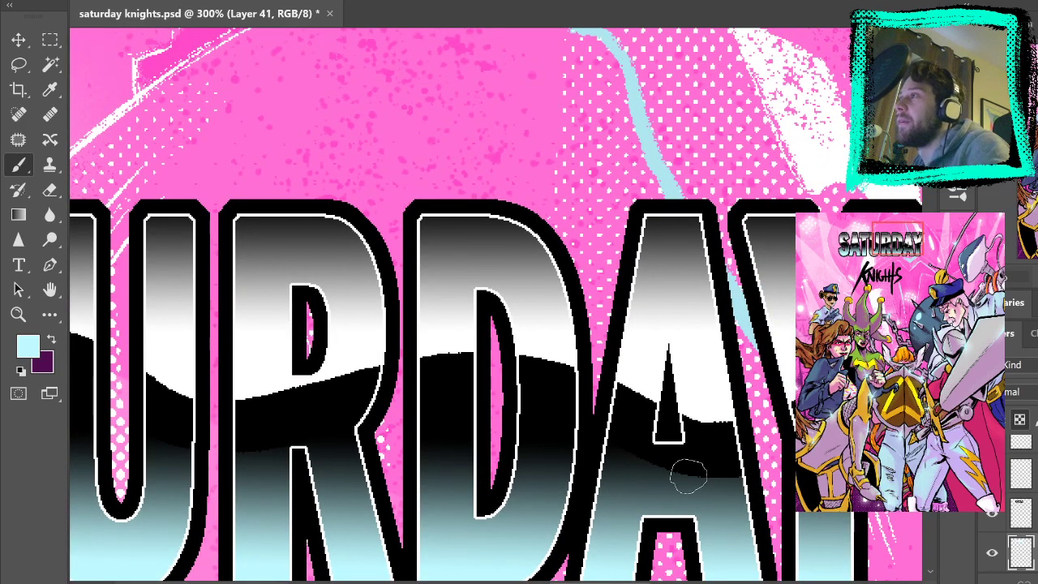
drag(429, 375, 646, 300)
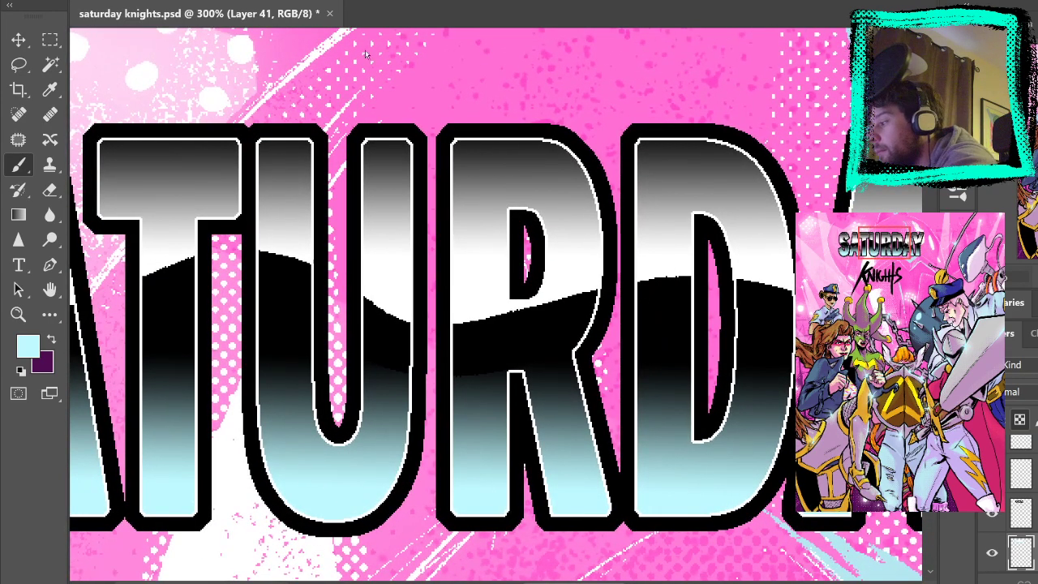
key(ctrl+0)
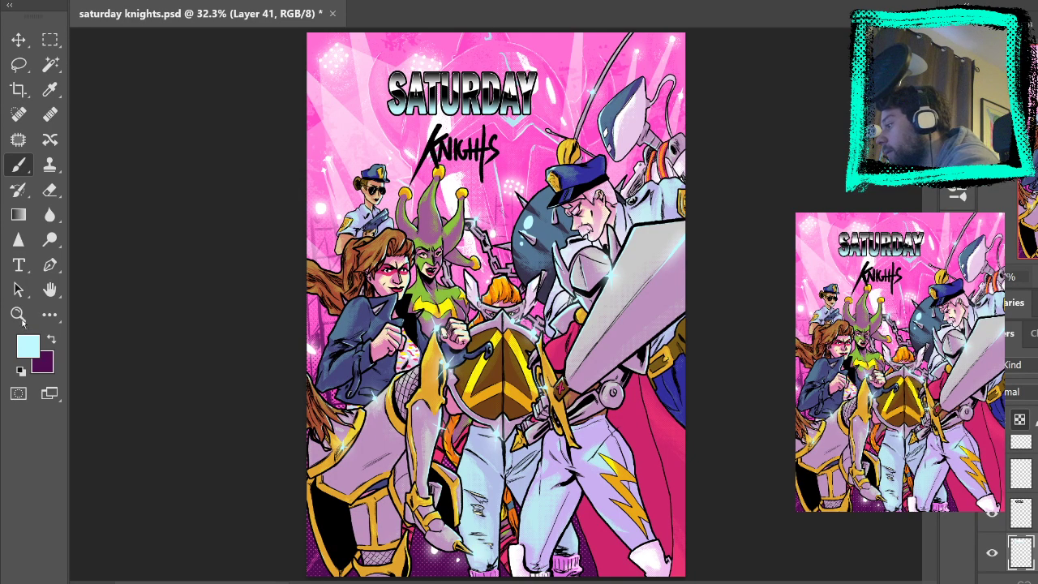
click(18, 315)
click(482, 81)
click(482, 81)
click(481, 81)
click(482, 81)
drag(560, 81, 895, 120)
click(642, 155)
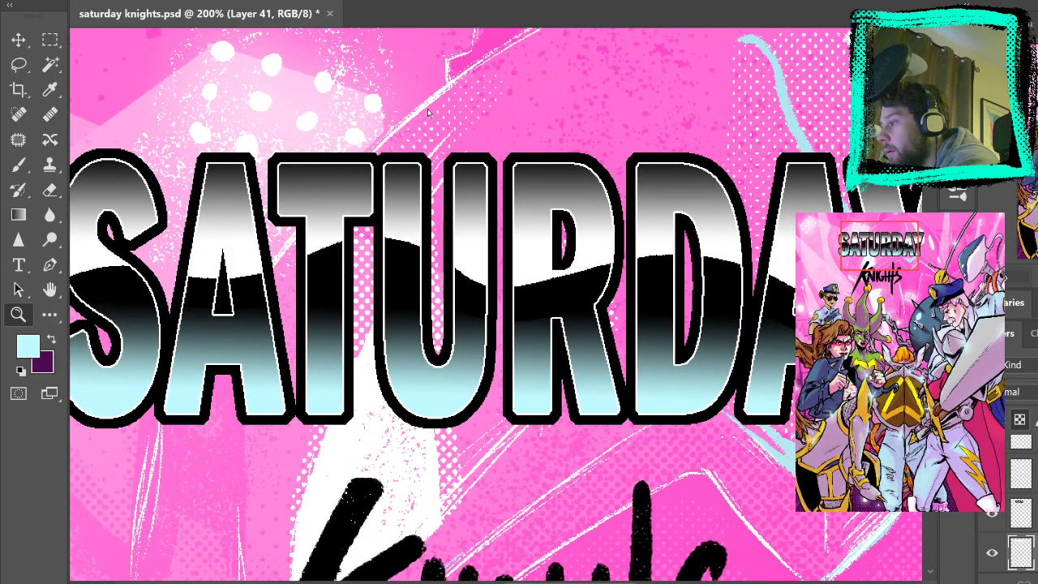
key(ctrl+0)
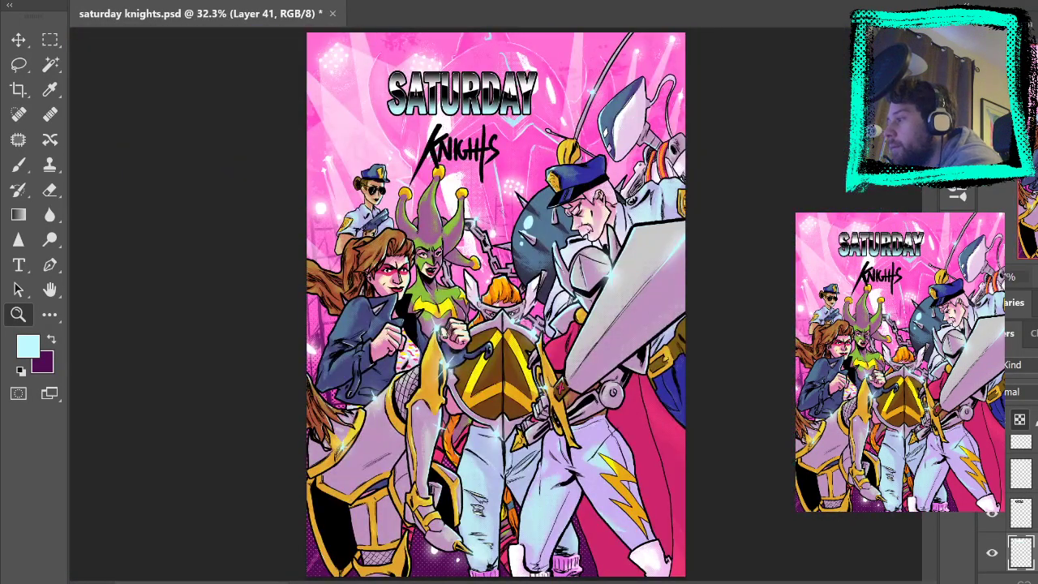
drag(396, 73, 513, 78)
drag(626, 199, 667, 325)
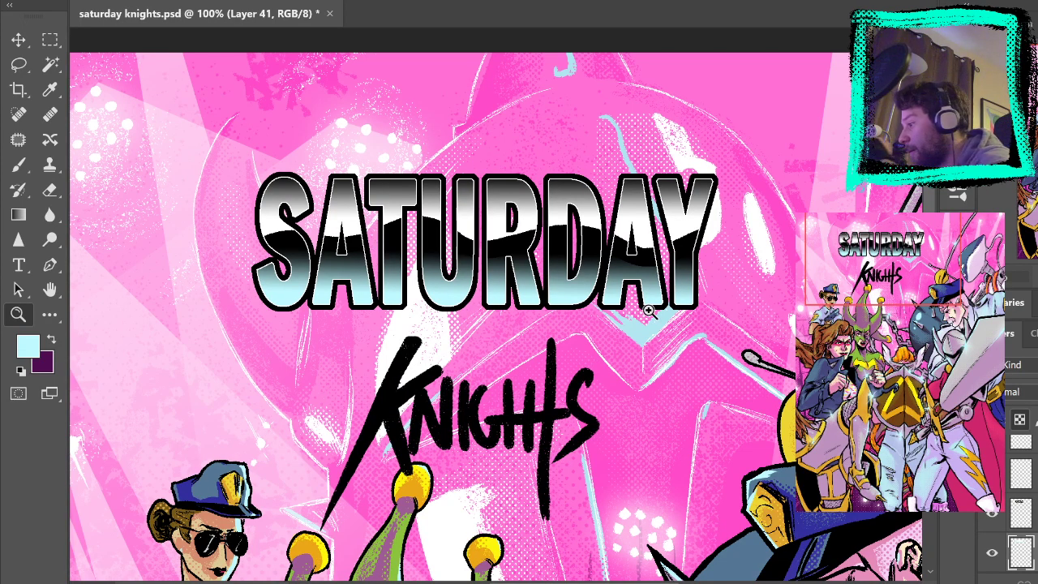
click(288, 264)
mouse_move(306, 274)
mouse_down()
mouse_move(344, 287)
mouse_move(346, 317)
mouse_up()
Sample white from the lettering as the brush colour, and make the white outline layer active
click(26, 170)
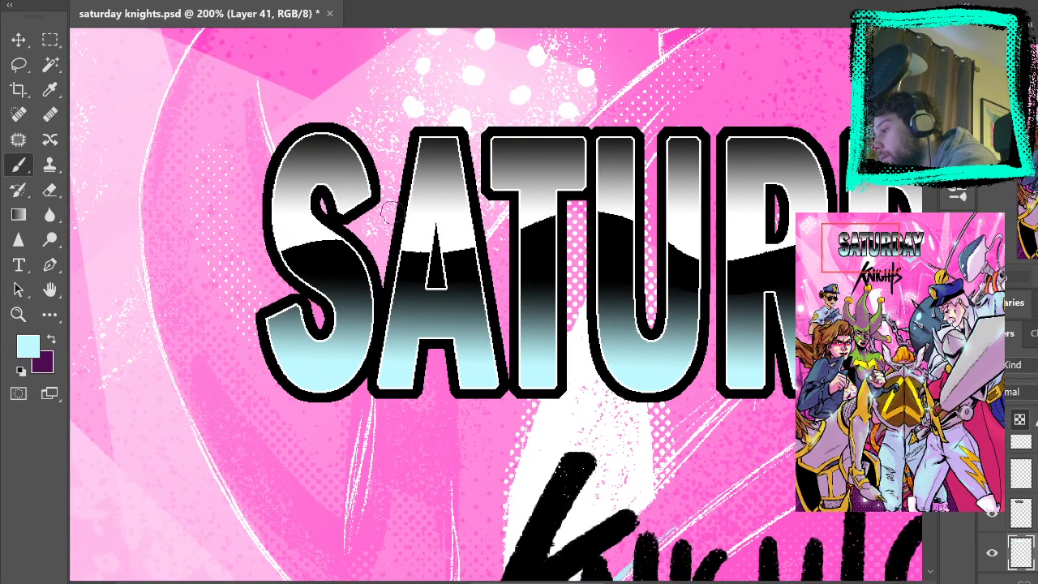
key(i)
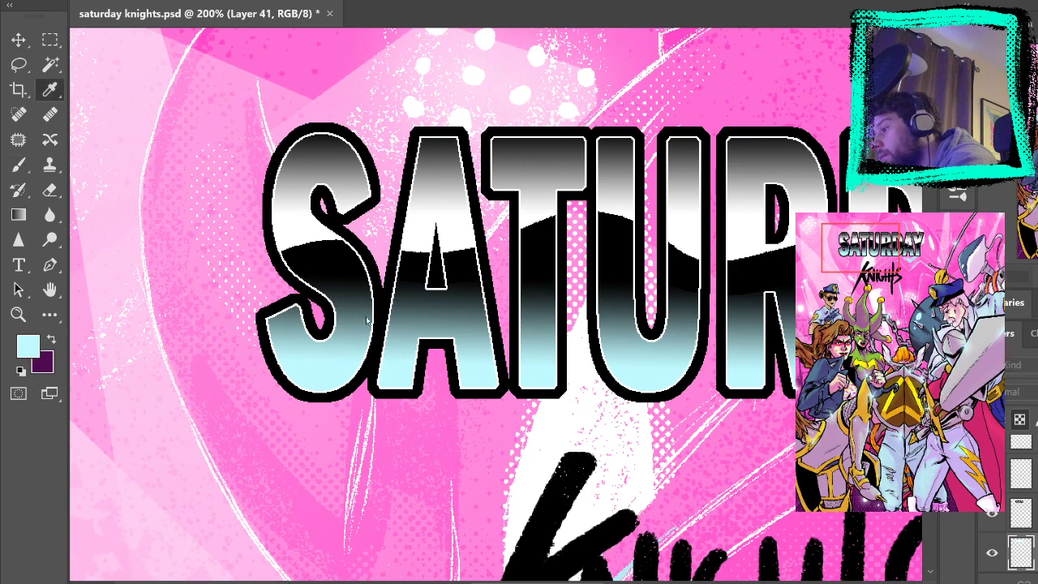
click(510, 184)
key(b)
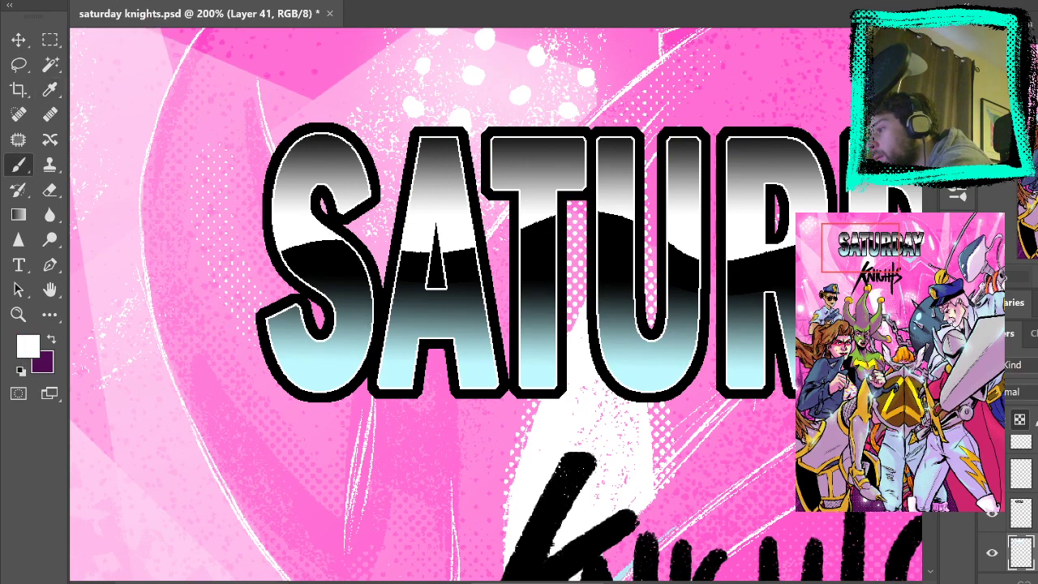
key(m)
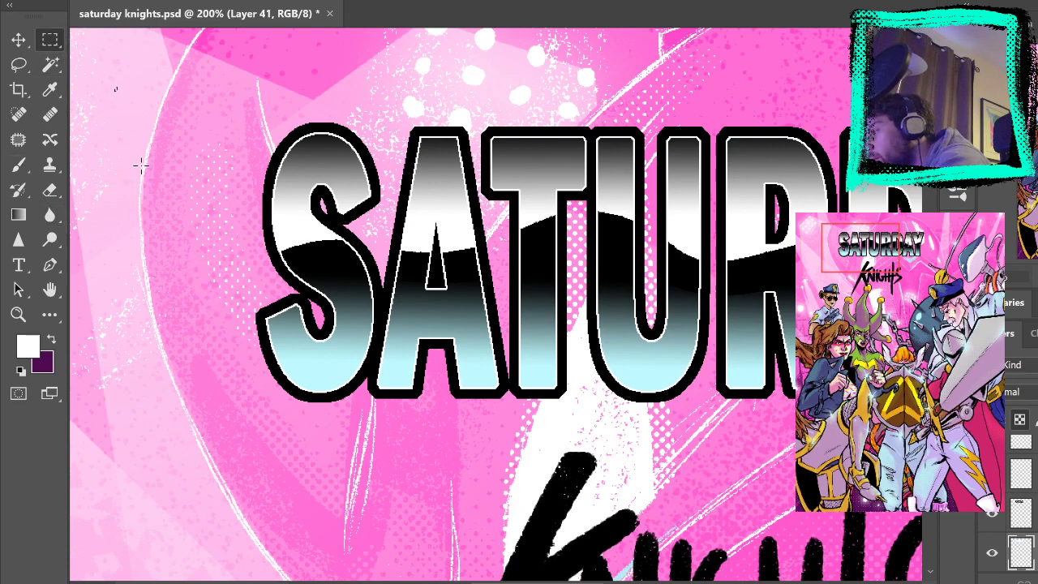
key(b)
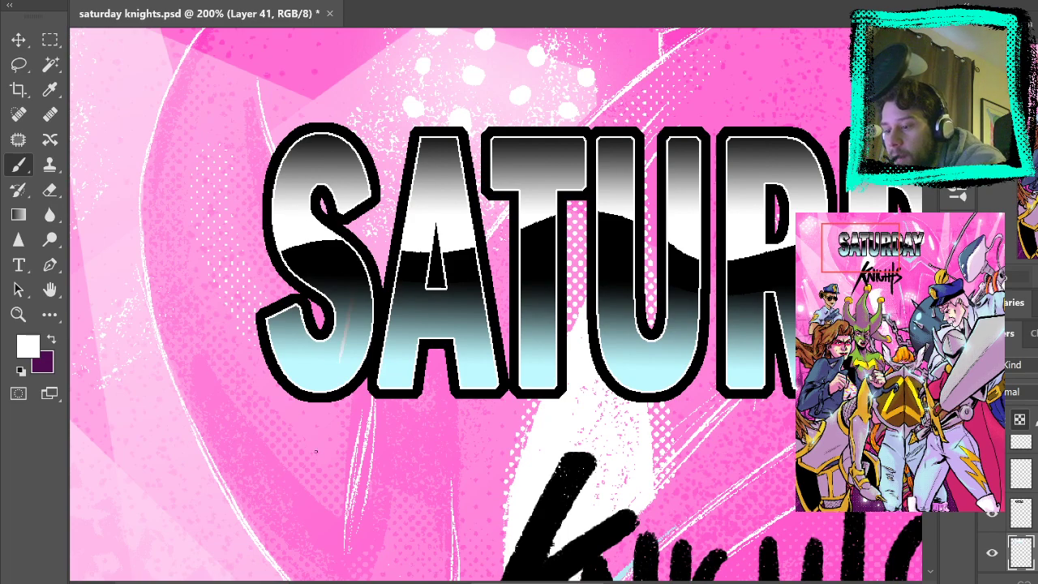
click(1022, 513)
click(1021, 473)
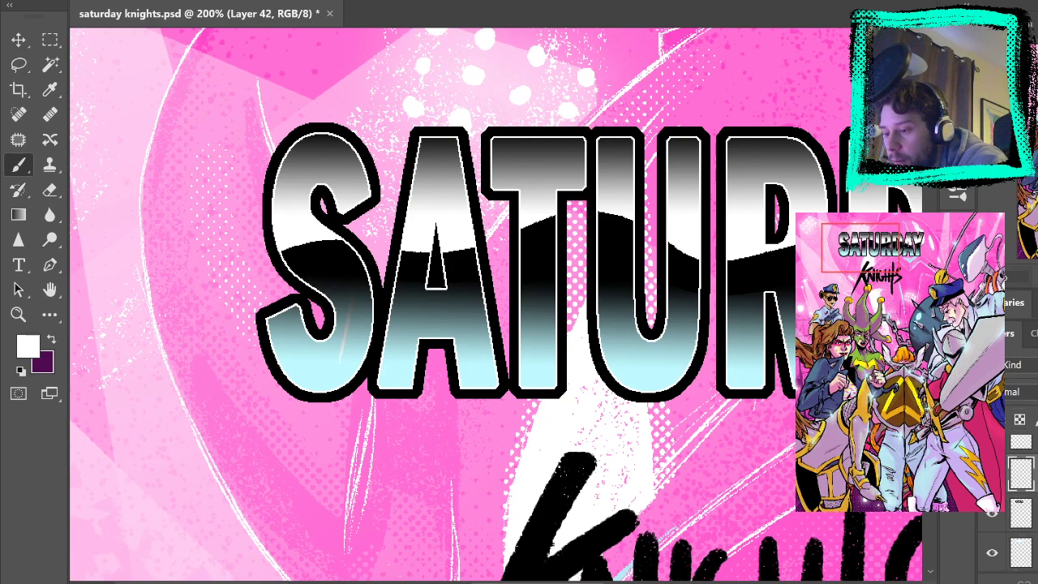
Compare the lettering with the white outline layer hidden and shown, and undo the trial brush mark on the S
click(992, 473)
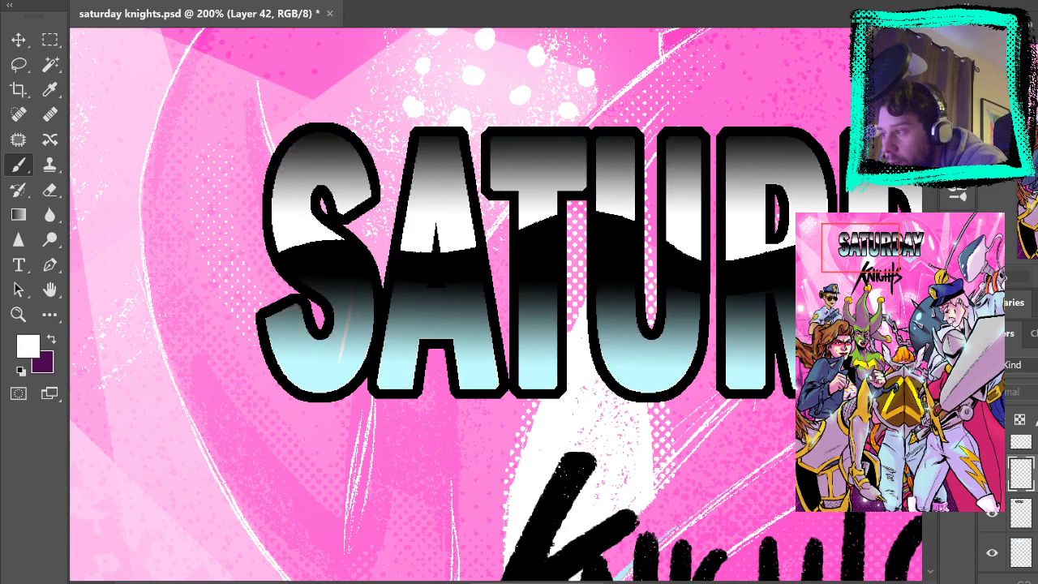
click(992, 473)
click(1020, 515)
click(1027, 475)
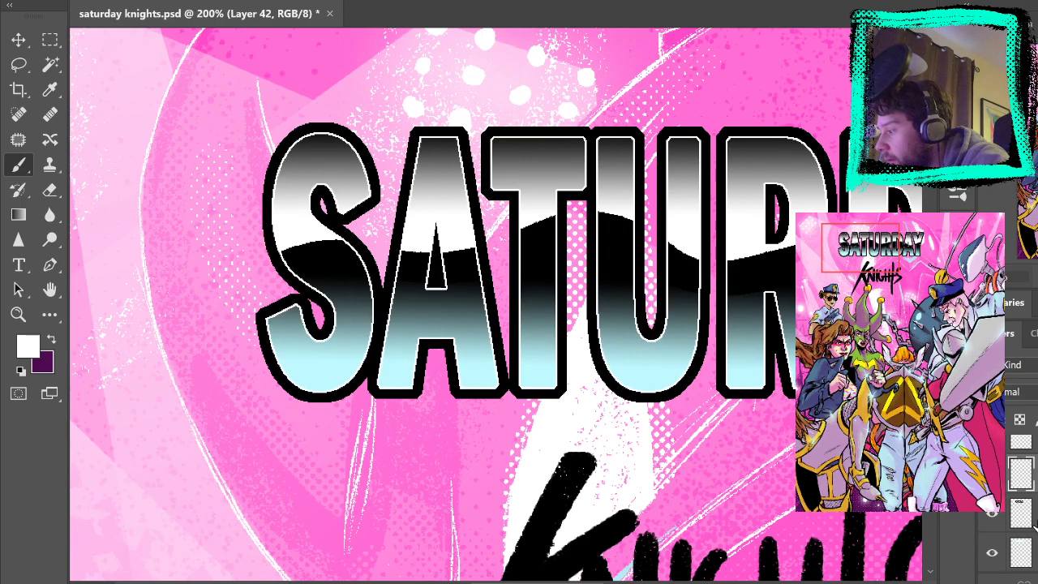
click(994, 474)
click(993, 474)
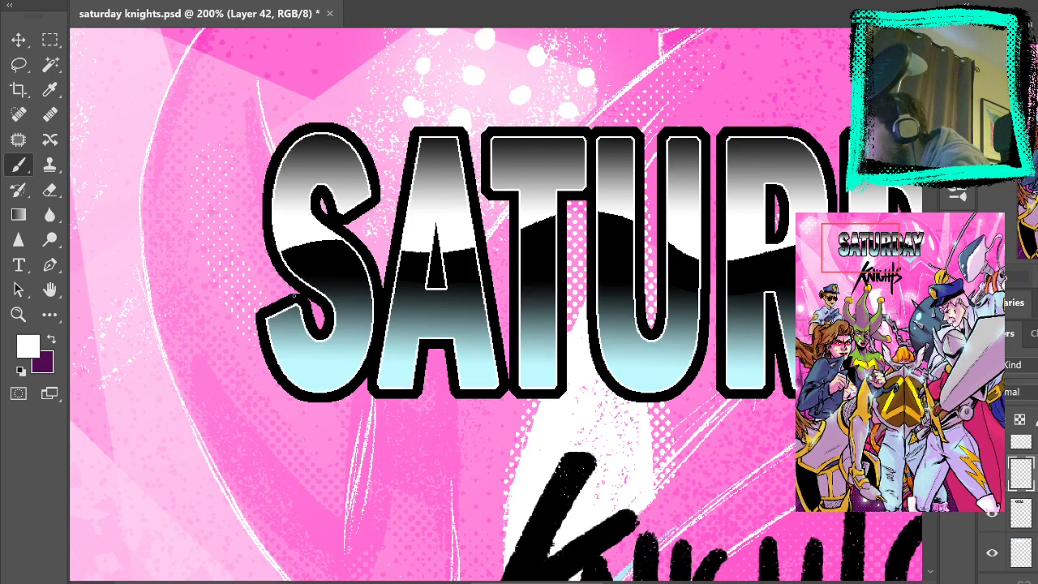
key(ctrl+z)
Load the chrome lettering's shape as a selection, keeping the white outline layer active for painting with the brush
click(19, 315)
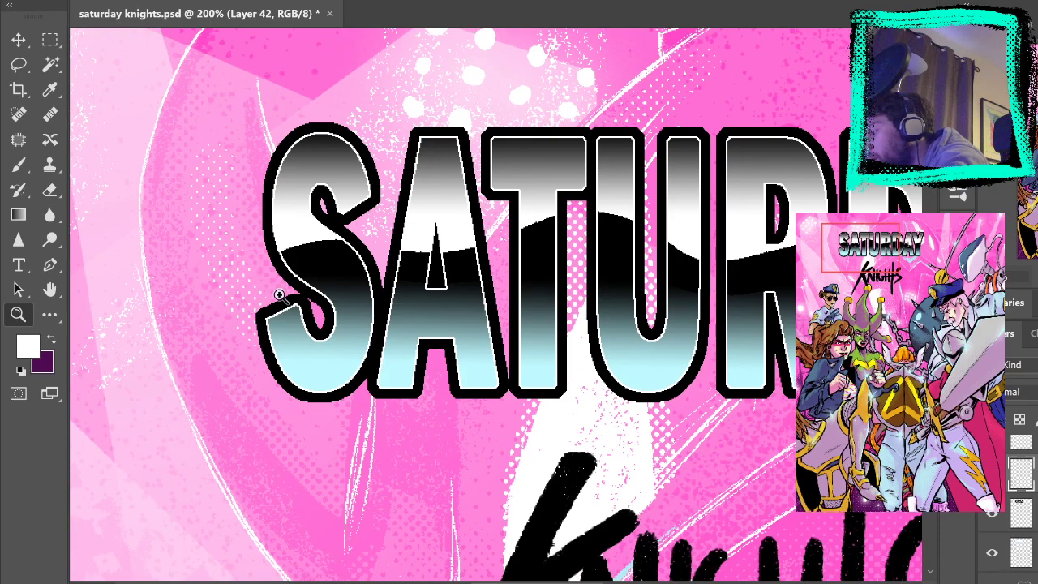
click(283, 292)
shift+click(1025, 514)
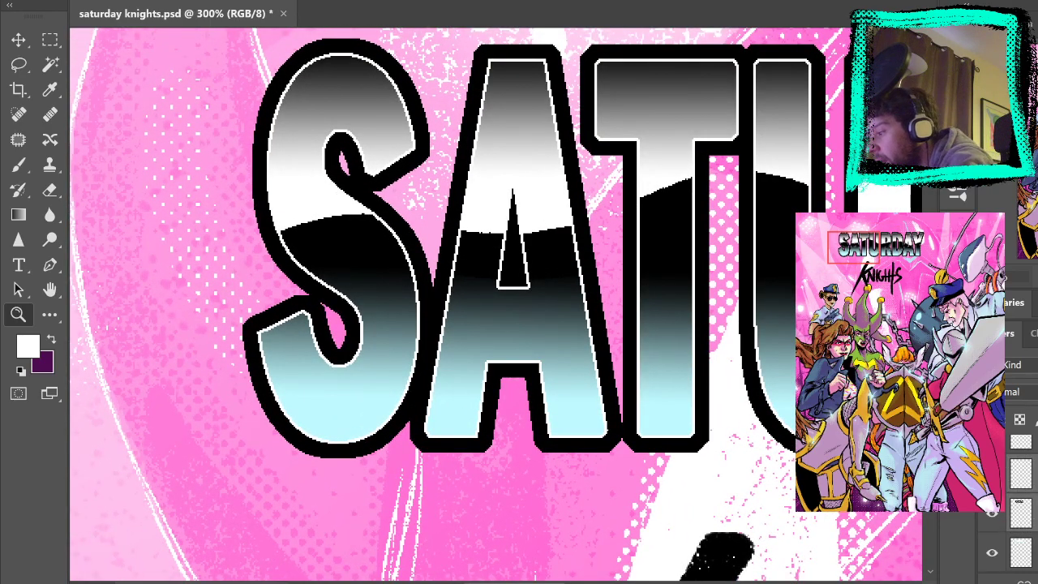
click(1021, 512)
ctrl+click(1021, 513)
click(1020, 475)
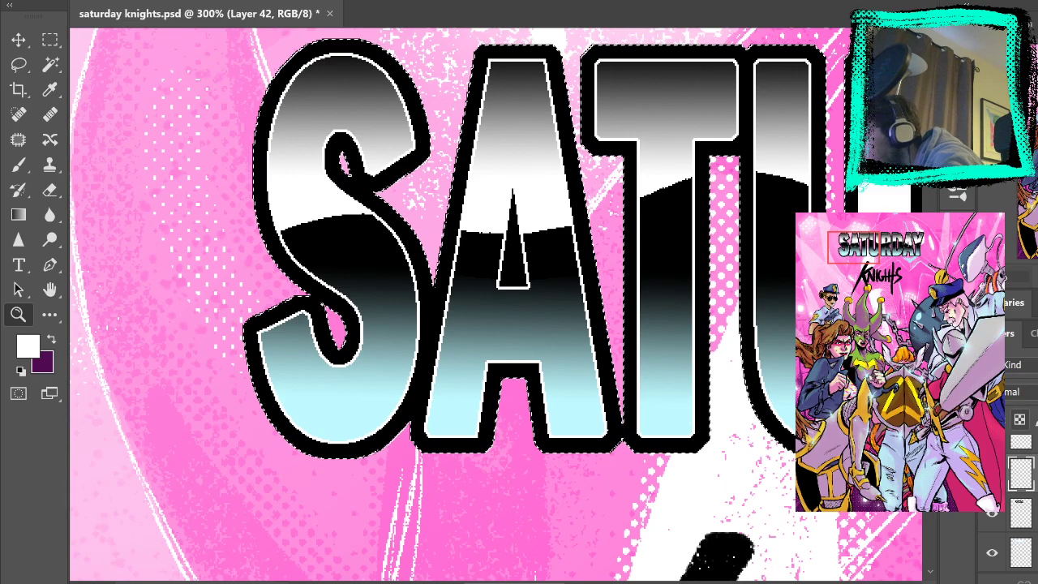
key(b)
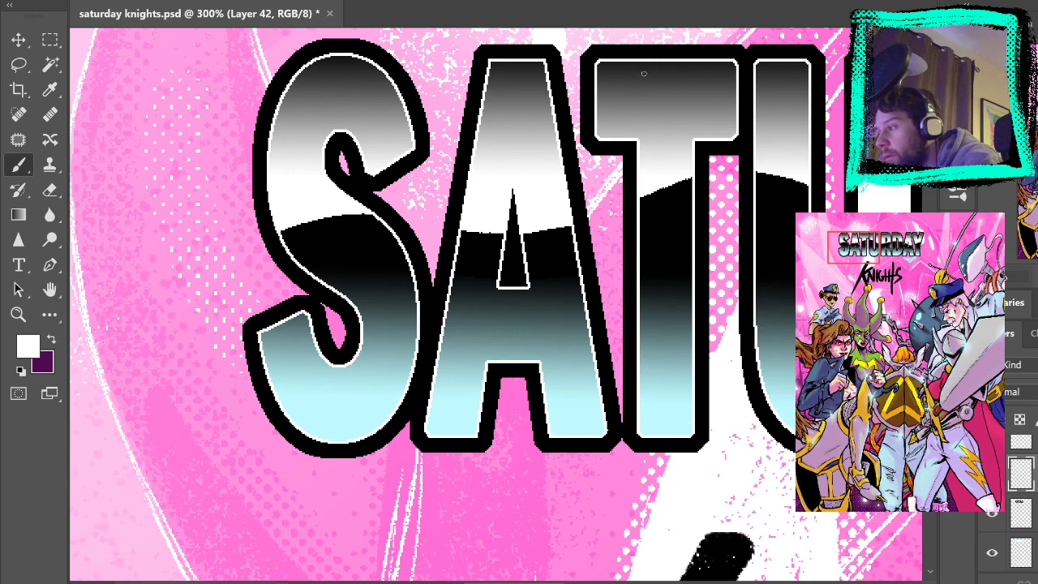
ctrl+click(1020, 514)
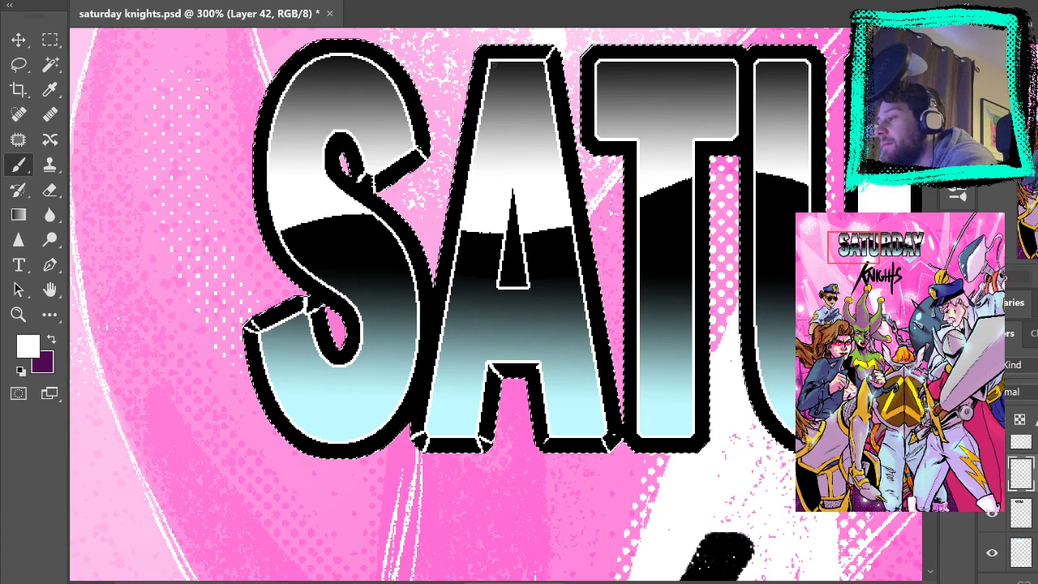
Paint short white bevel lines across the black border at the corners of the letters S, A, T and U
drag(664, 339, 614, 348)
drag(463, 281, 471, 290)
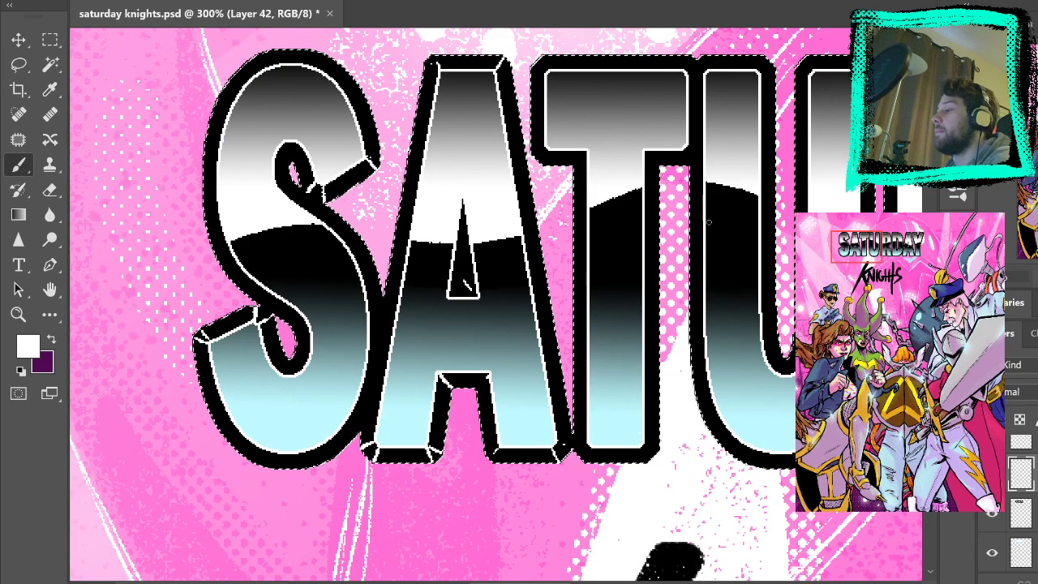
drag(695, 262, 588, 290)
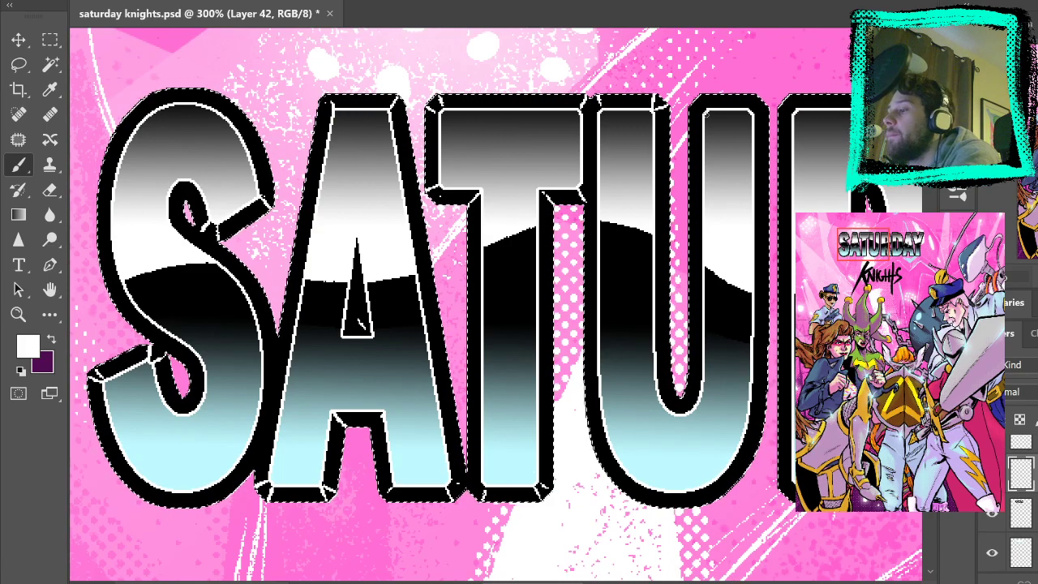
drag(686, 314, 635, 303)
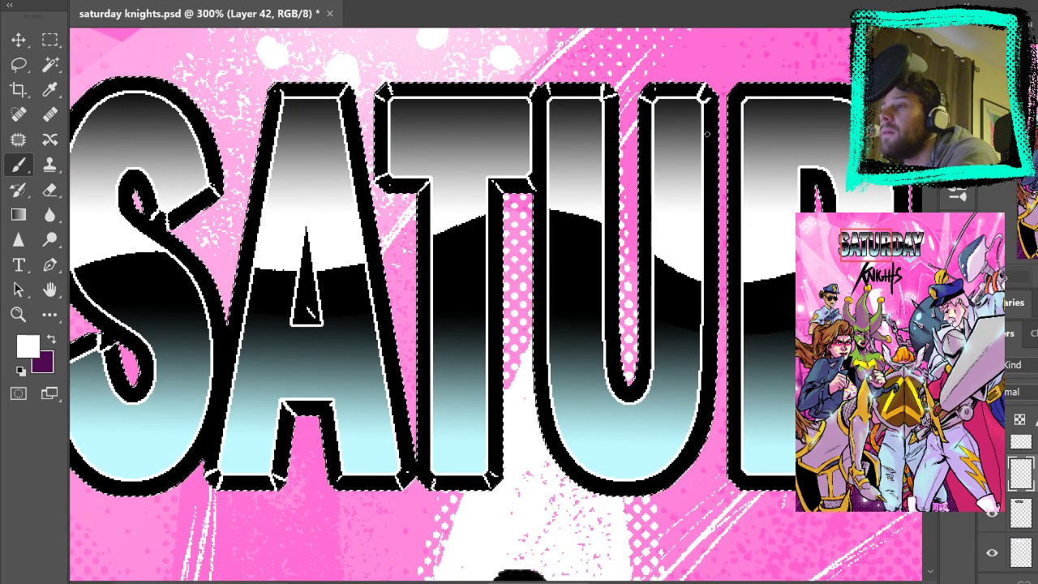
Paint white bevel lines at the corners and inner openings of R, D, A and Y, and remove the selection
drag(657, 271, 539, 284)
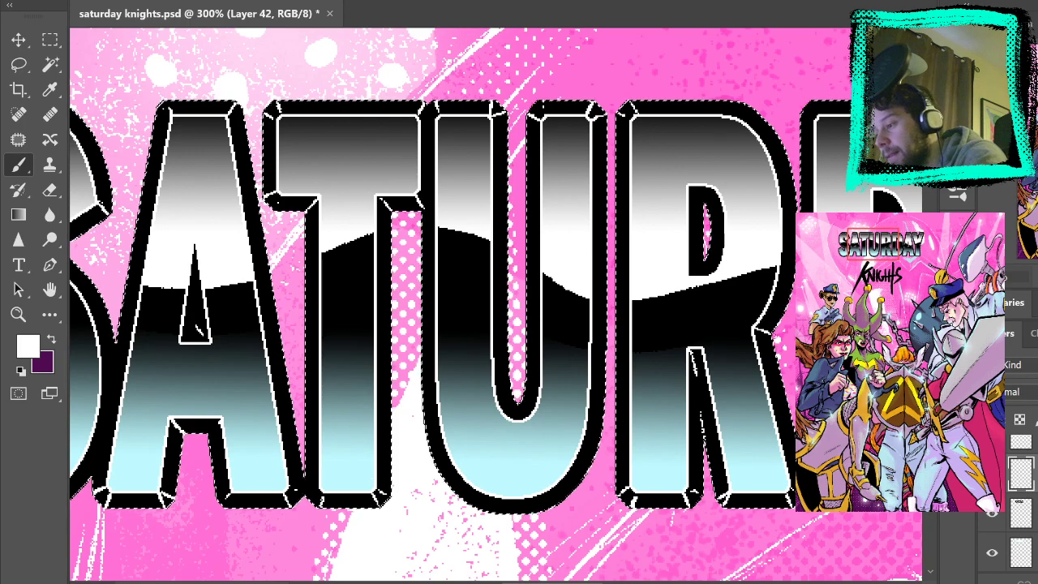
drag(690, 274, 548, 322)
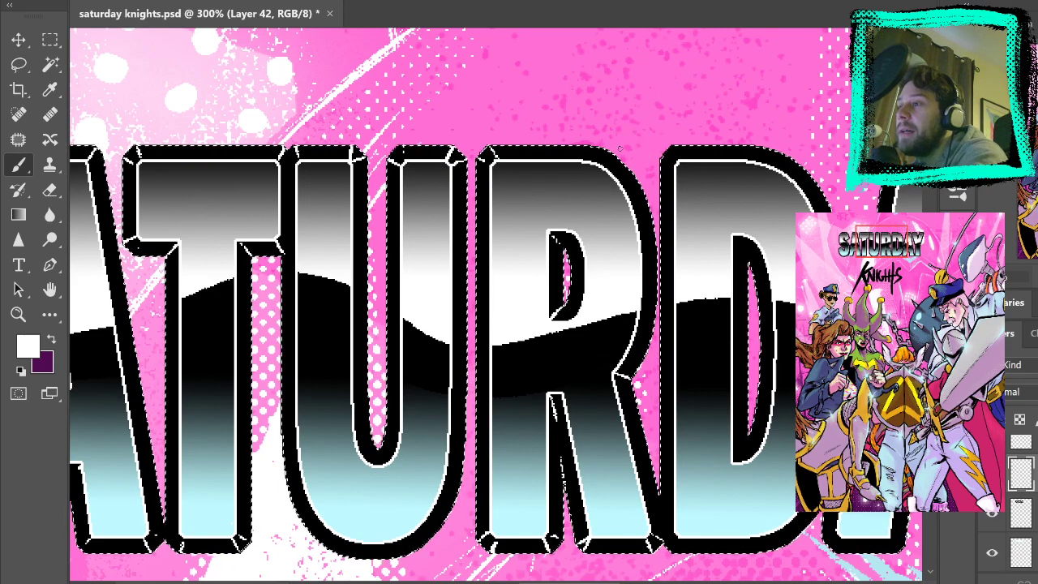
drag(785, 193, 709, 144)
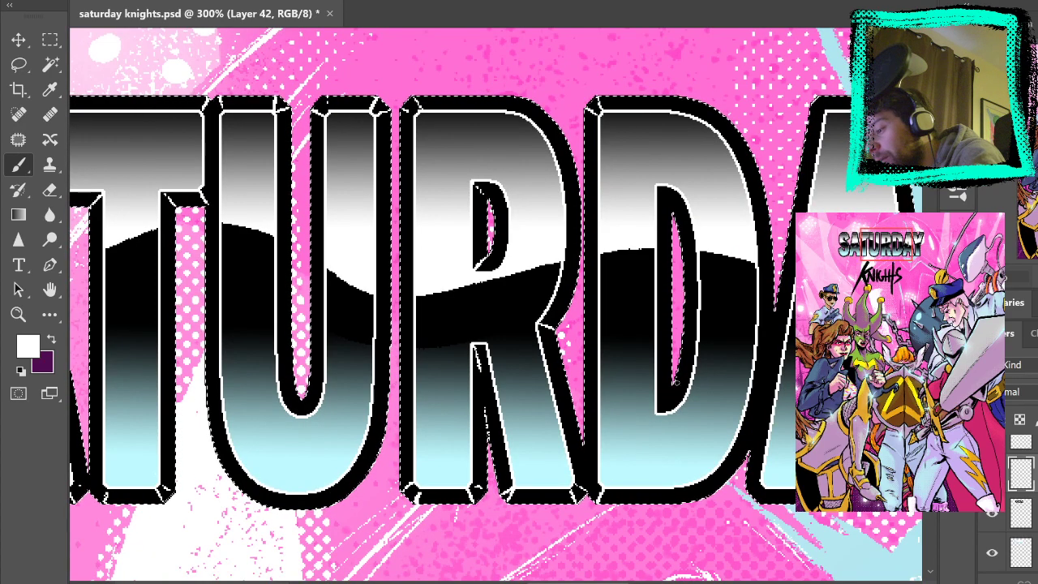
drag(662, 188, 674, 213)
drag(663, 411, 675, 386)
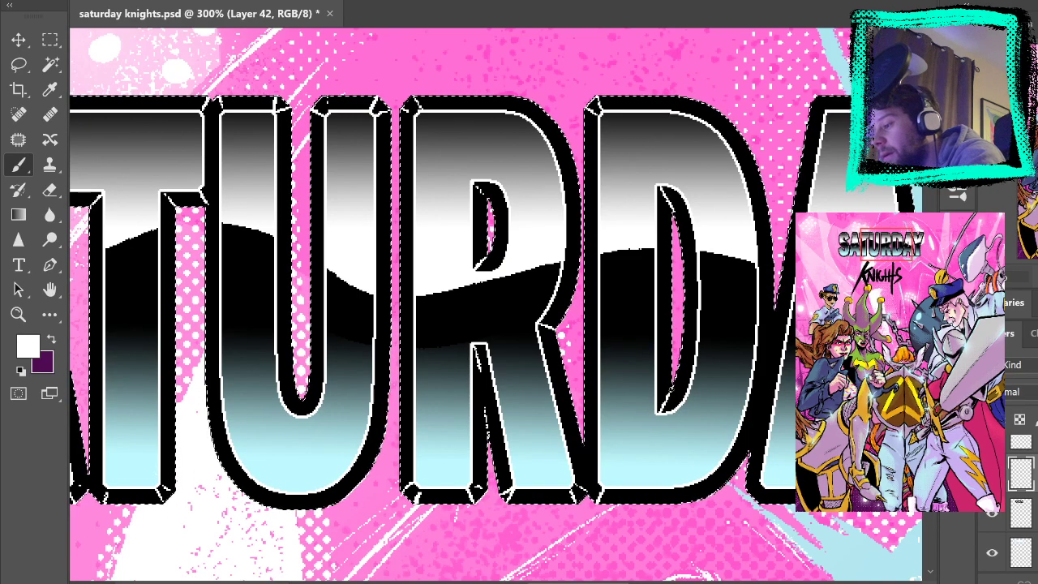
drag(841, 302, 730, 292)
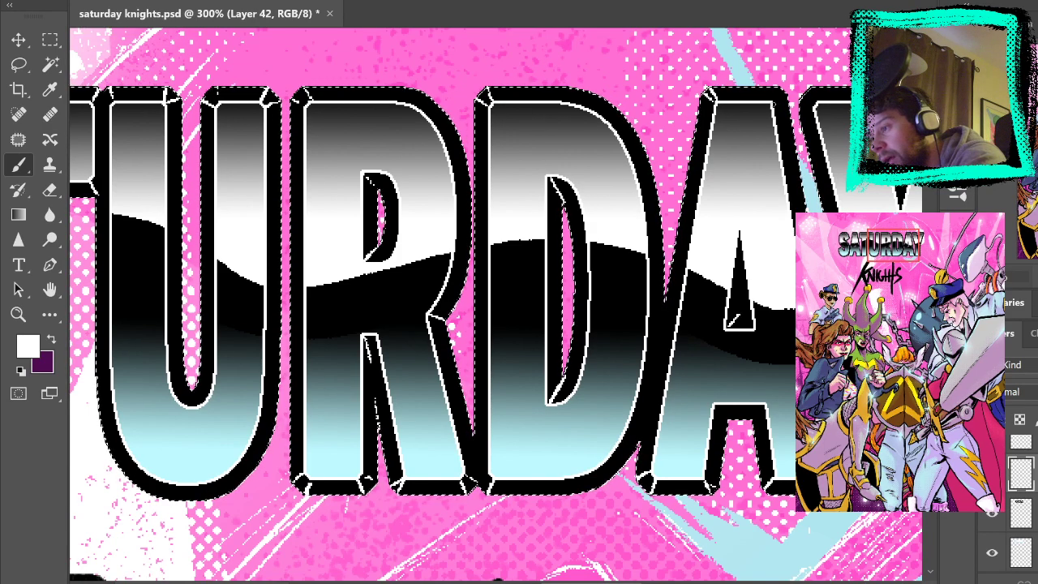
drag(802, 294, 563, 327)
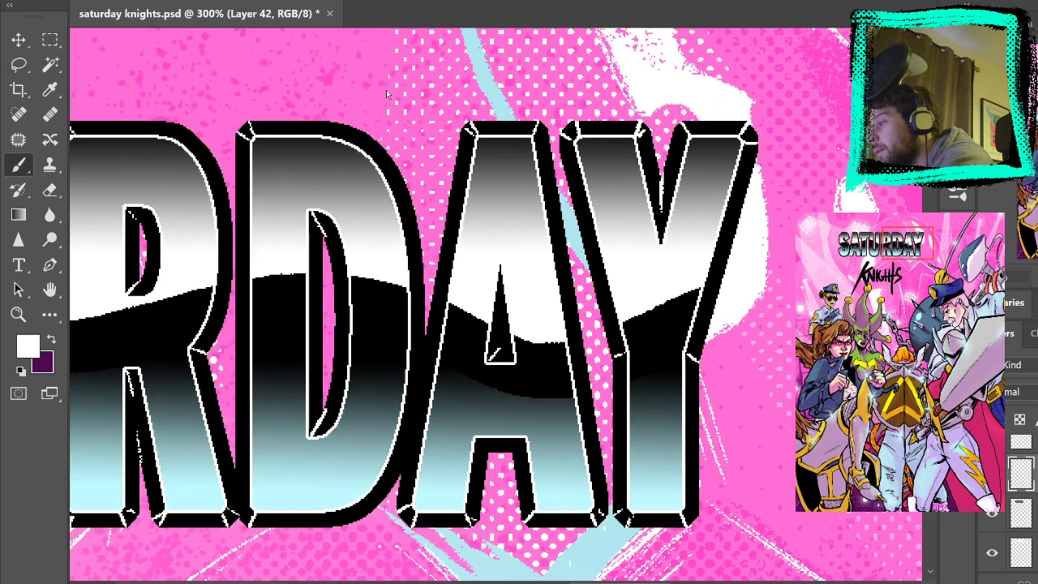
Select the empty area around the white outline and bevel lines with the Magic Wand on the outline layer
key(ctrl+minus)
key(m)
mouse_move(307, 139)
mouse_down()
mouse_move(680, 139)
mouse_move(659, 101)
mouse_up()
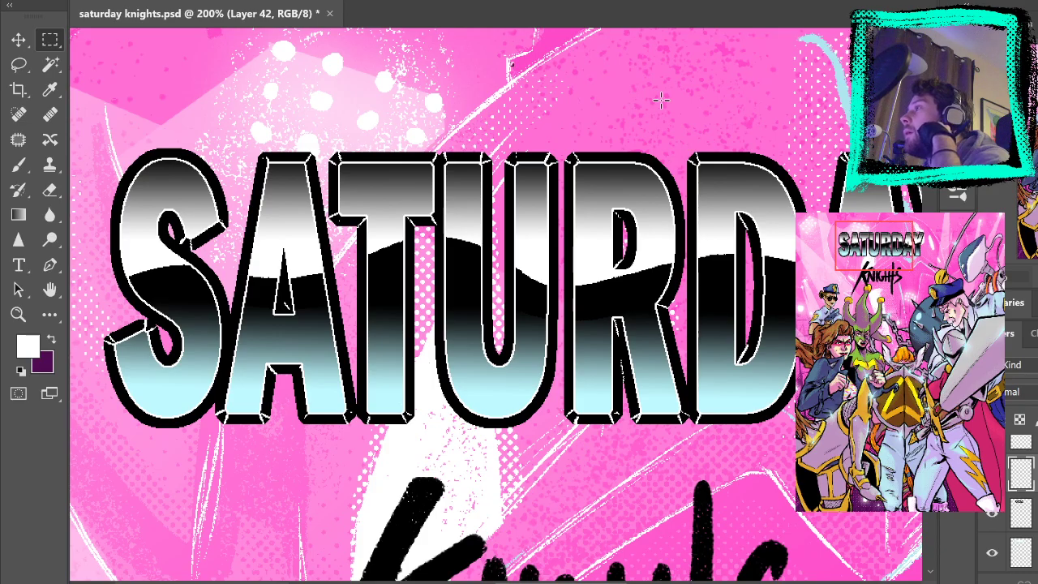
click(50, 64)
click(298, 105)
drag(806, 110, 644, 133)
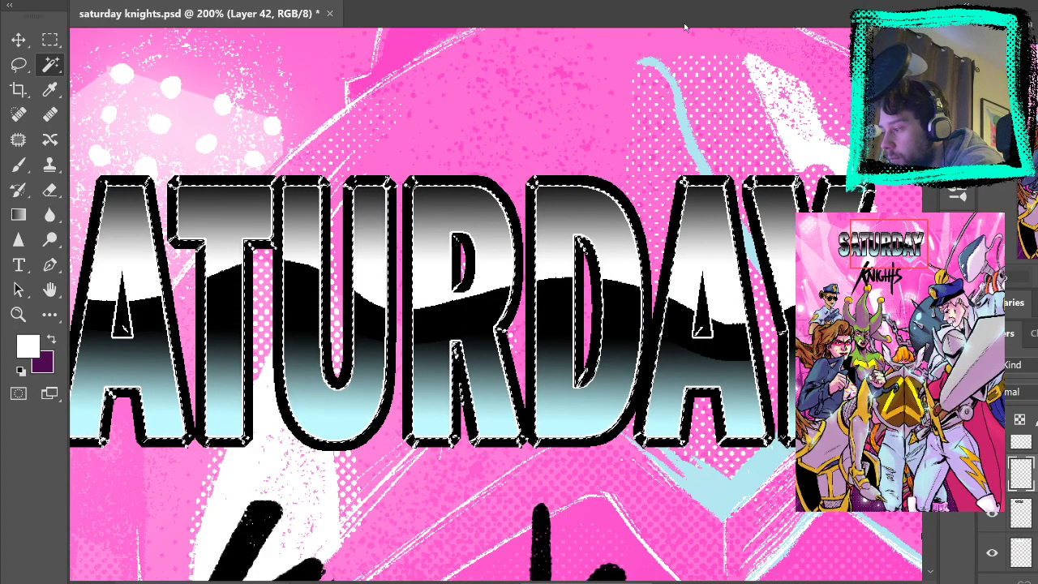
Make Layer 40, which holds the black outline of the SATURDAY lettering, the active layer
drag(700, 109, 790, 76)
click(1030, 513)
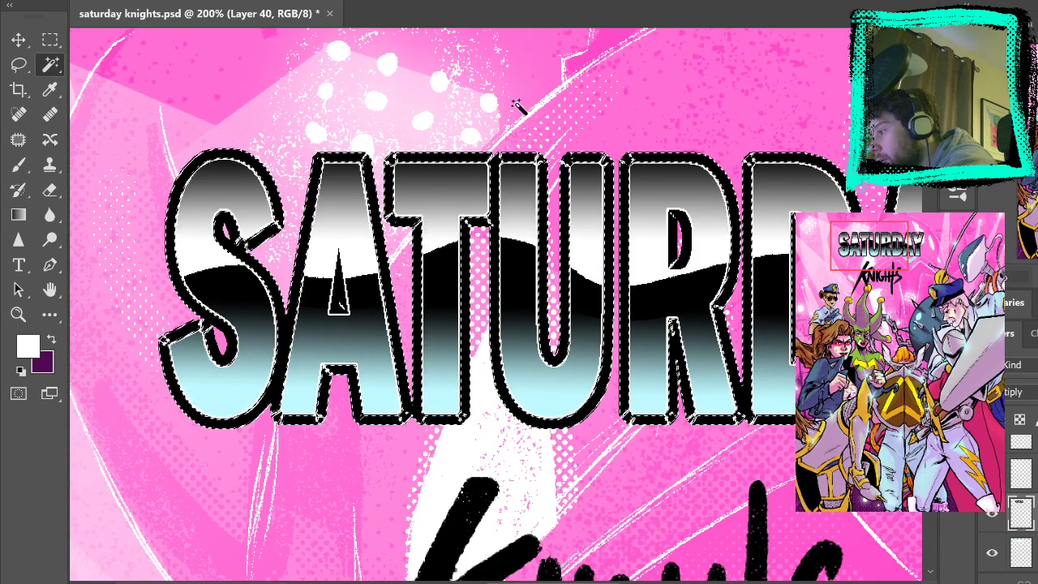
drag(758, 153, 499, 177)
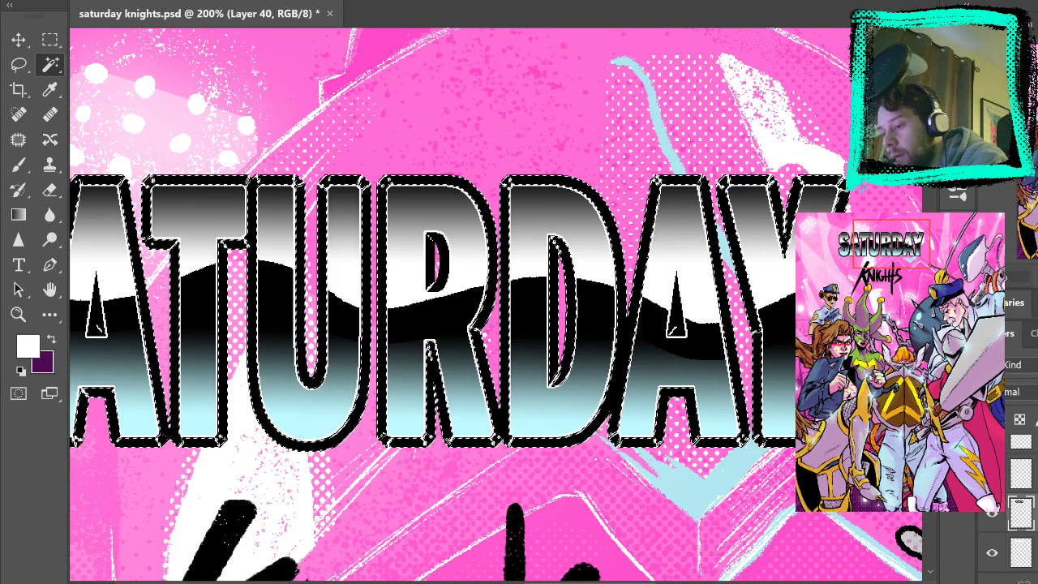
key(ctrl+shift+alt+n)
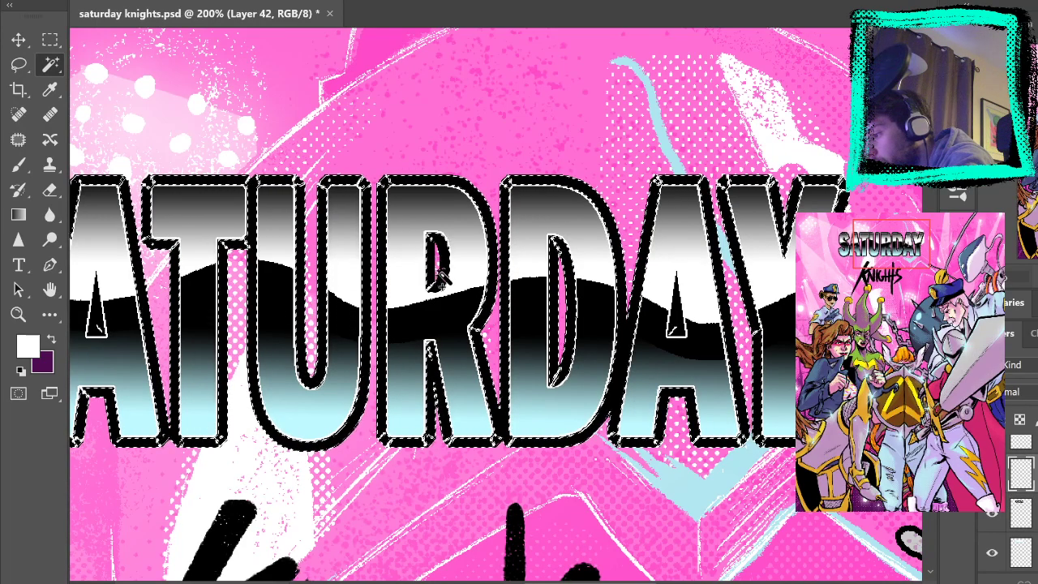
key(alt+[)
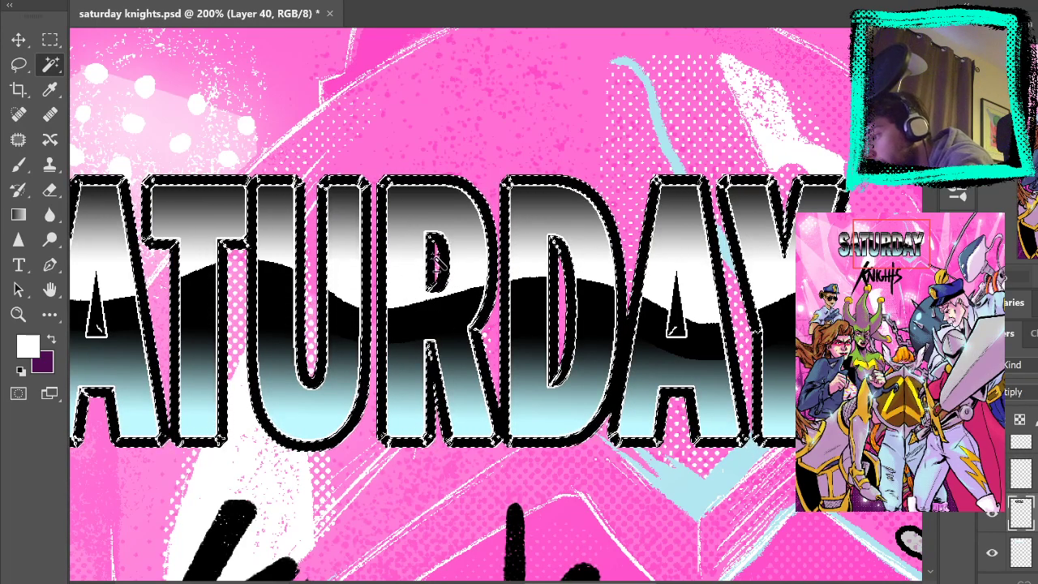
drag(580, 400, 761, 374)
click(748, 362)
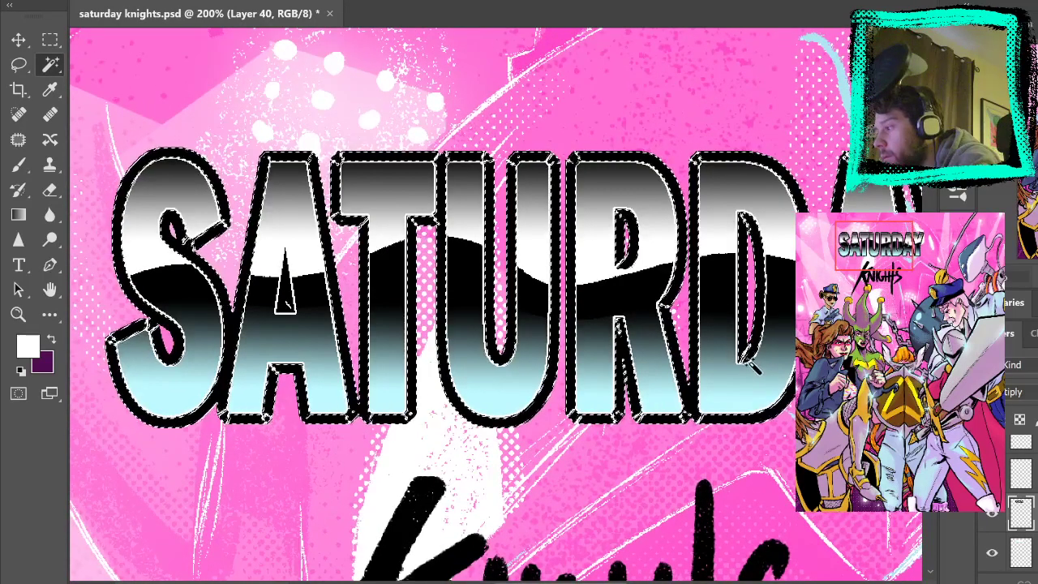
Try a white gradient across the selected outline of the S
key(b)
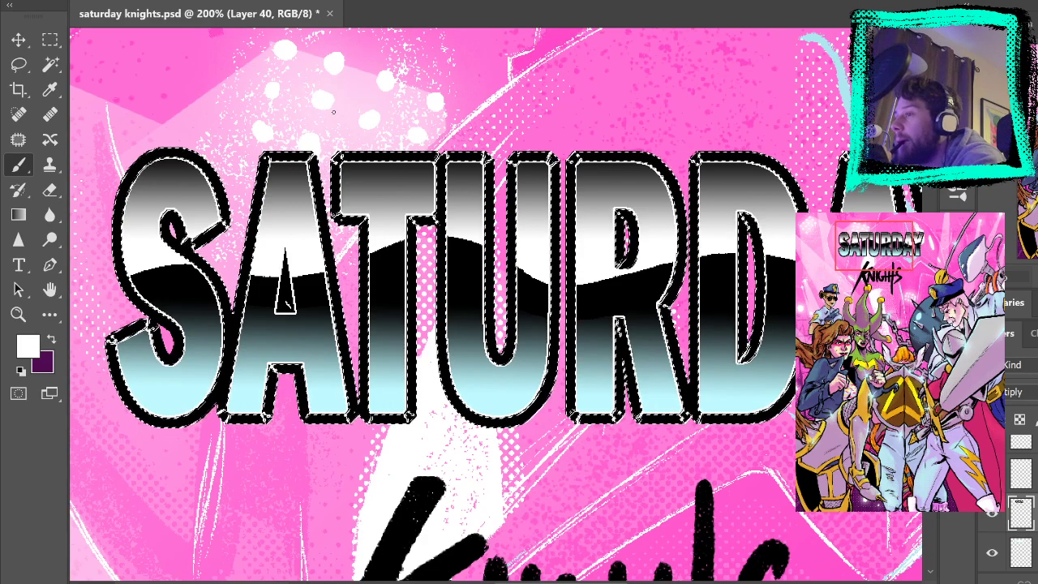
click(18, 215)
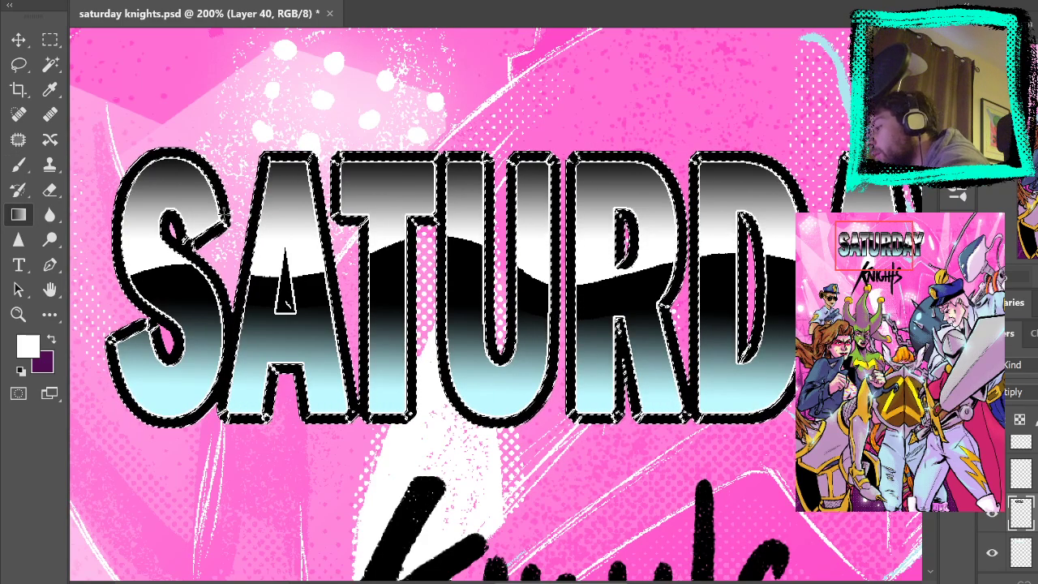
drag(213, 223, 165, 96)
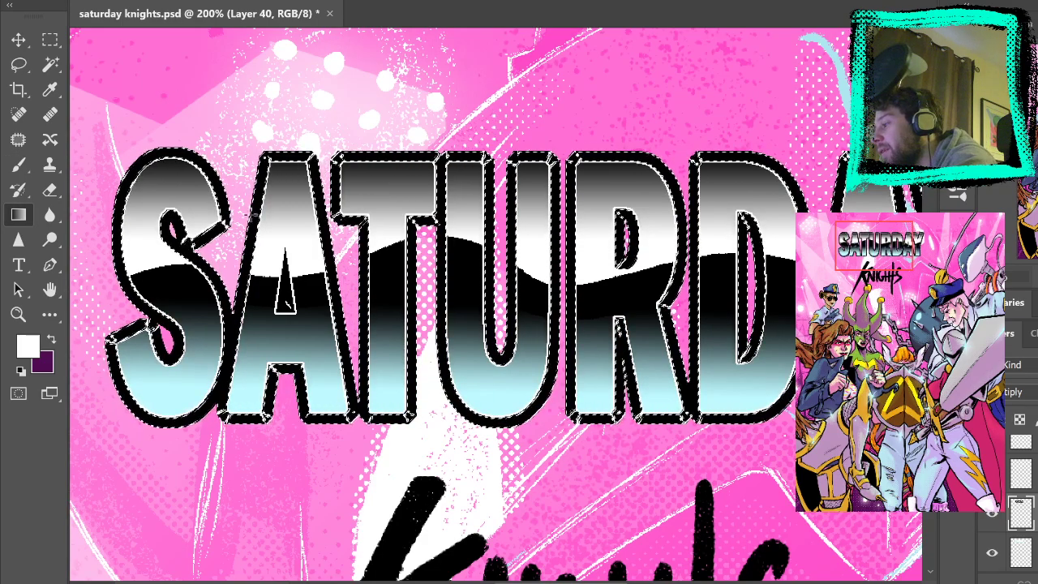
key(ctrl+shift+z)
key(ctrl+z)
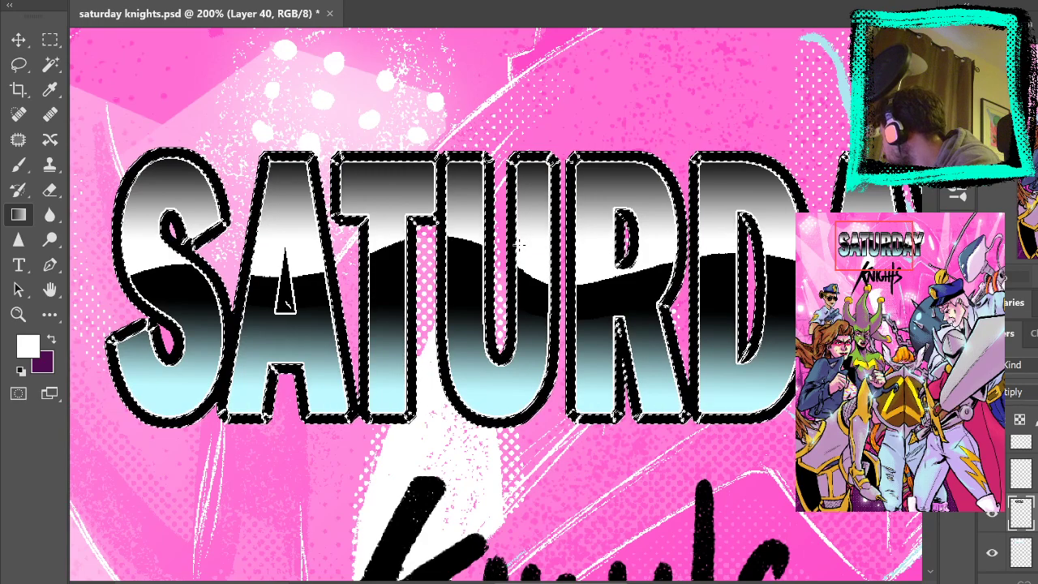
Try smudging the selected outline of the SATURDAY letters, including the S's upper curve, and clear the selection
key(b)
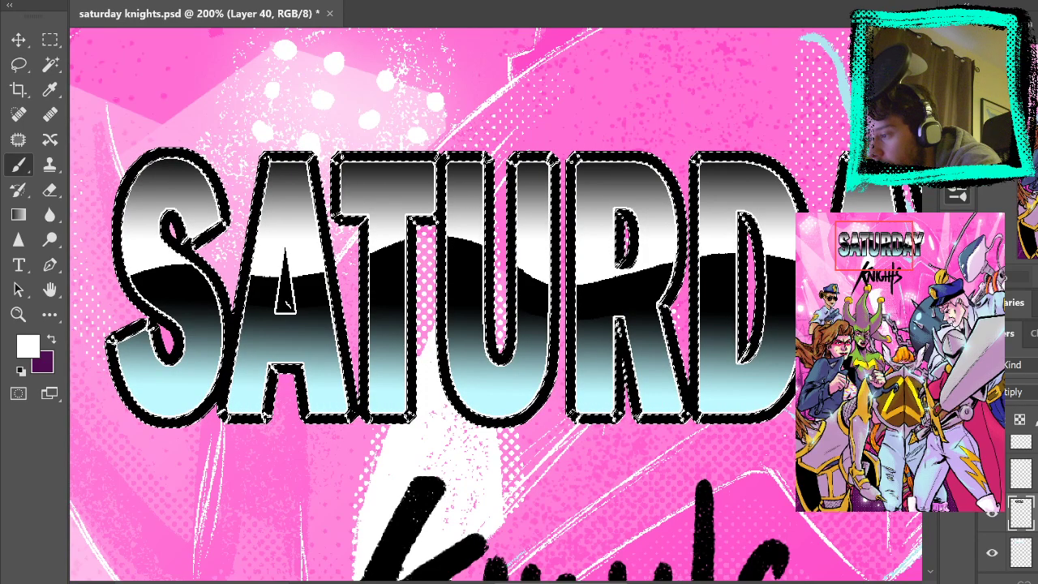
key(r)
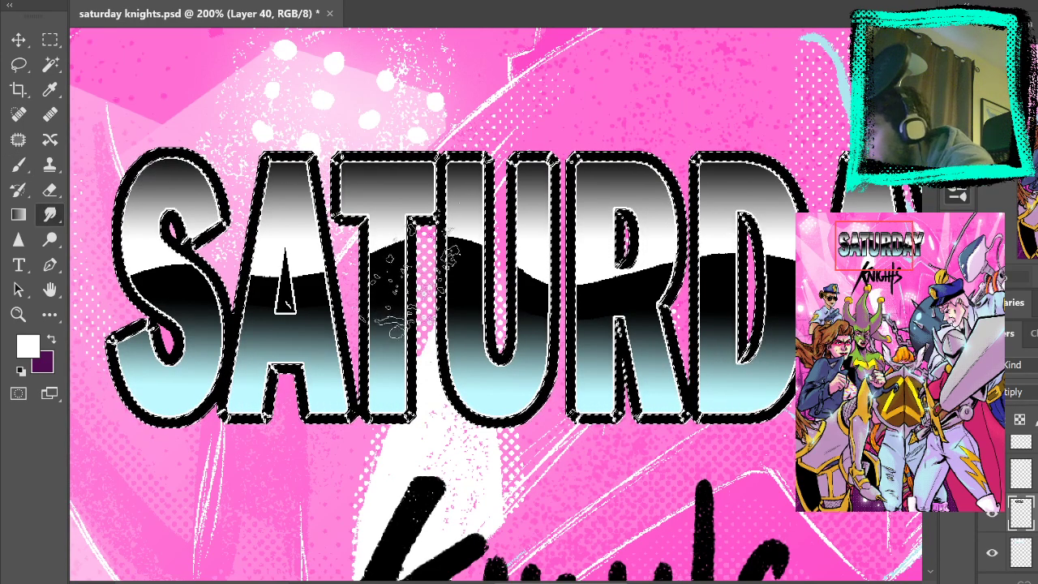
mouse_move(418, 305)
mouse_down()
mouse_move(419, 490)
mouse_move(430, 519)
mouse_up()
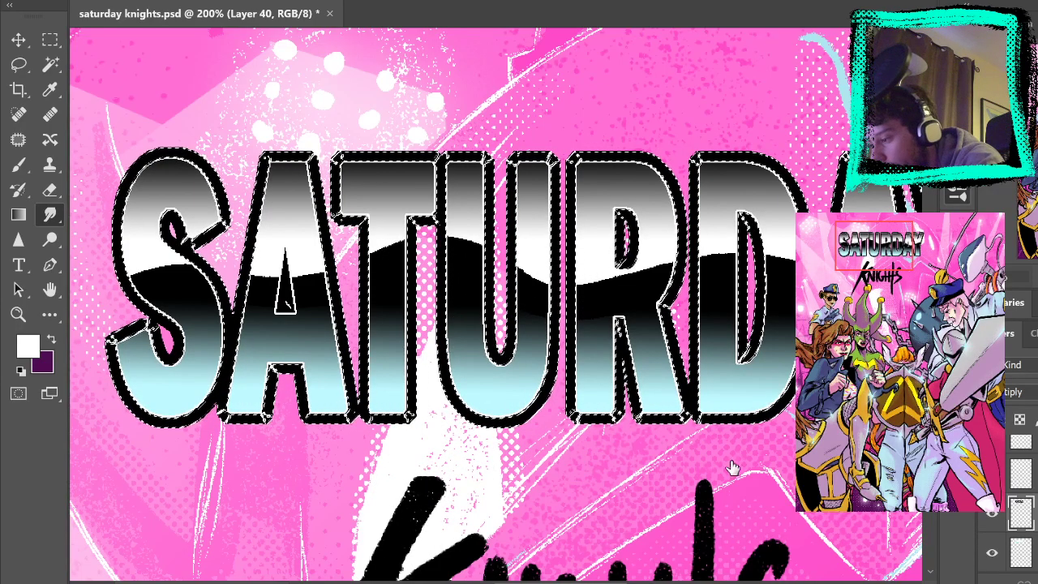
drag(447, 523, 451, 121)
drag(568, 69, 558, 246)
key(ctrl+z)
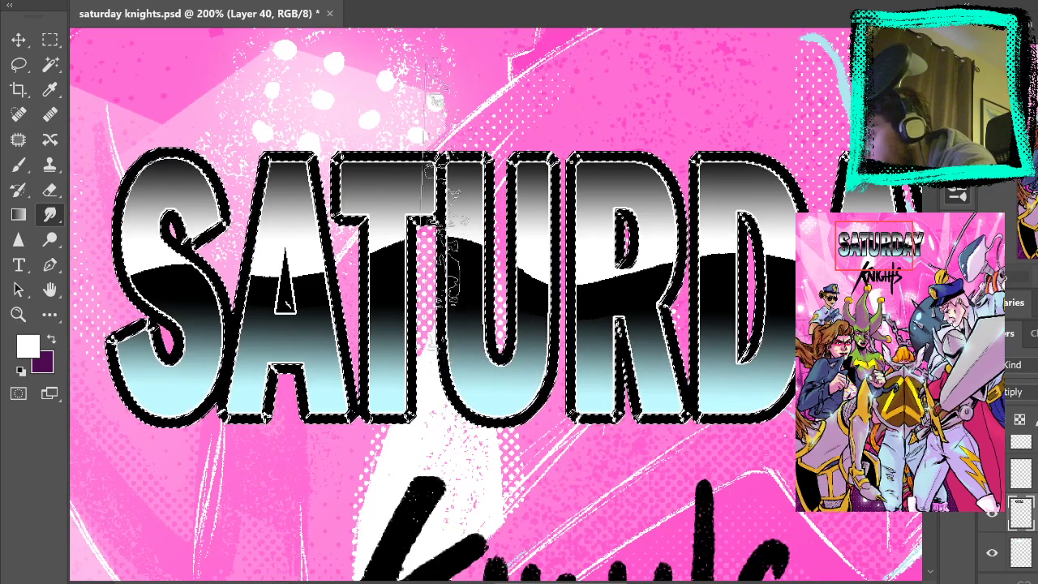
drag(189, 137, 220, 231)
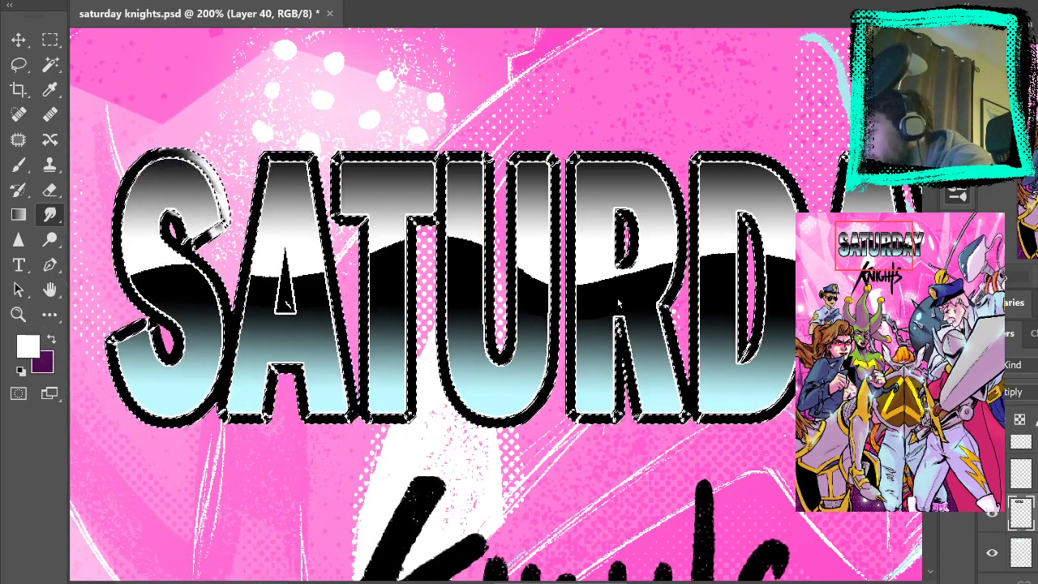
key(ctrl+z)
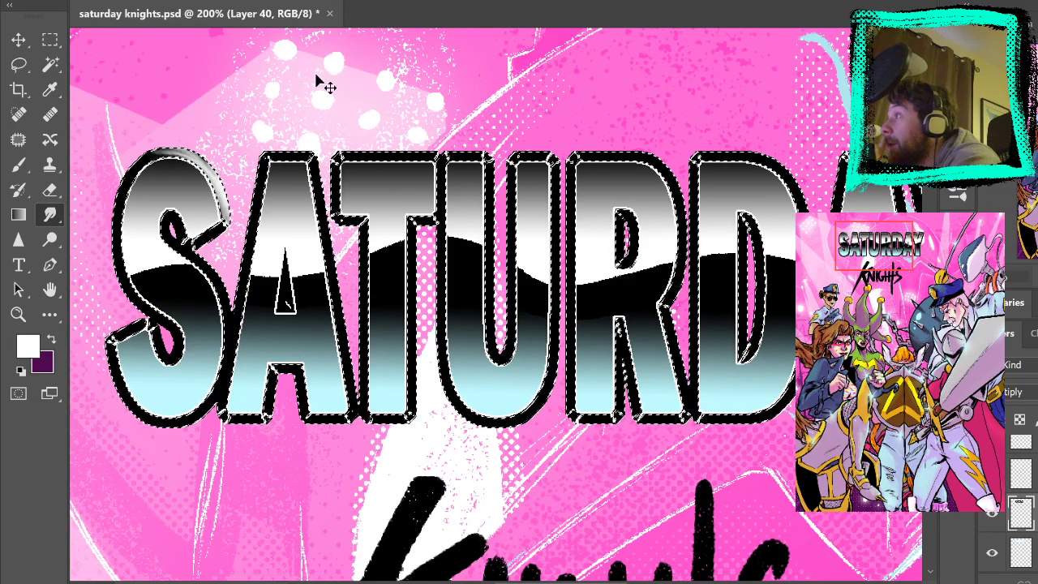
key(m)
key(ctrl+d)
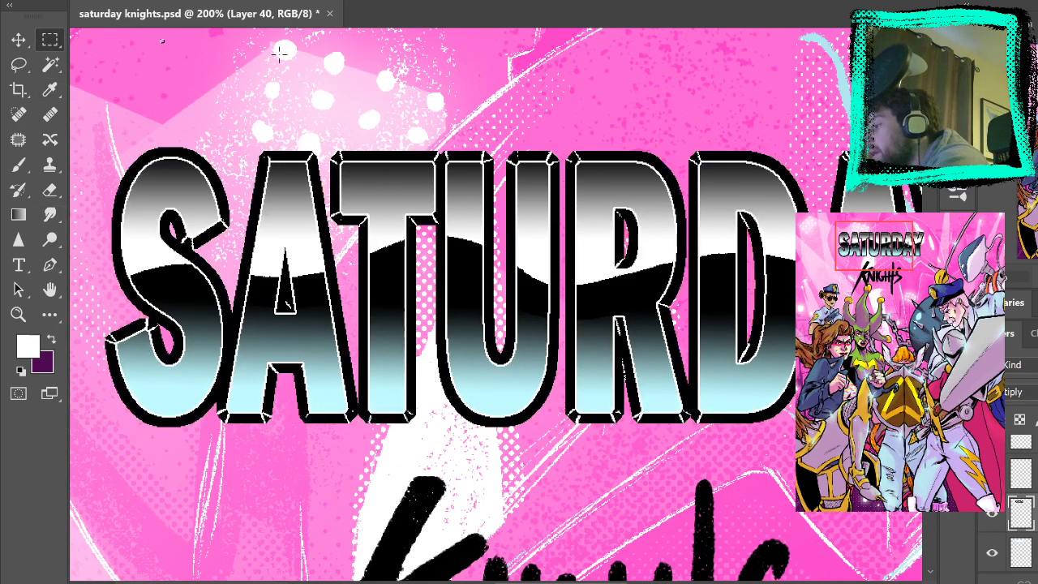
Sample a light blue from the artwork and apply it as a gradient over the selected outline around the S and T
drag(736, 112, 678, 88)
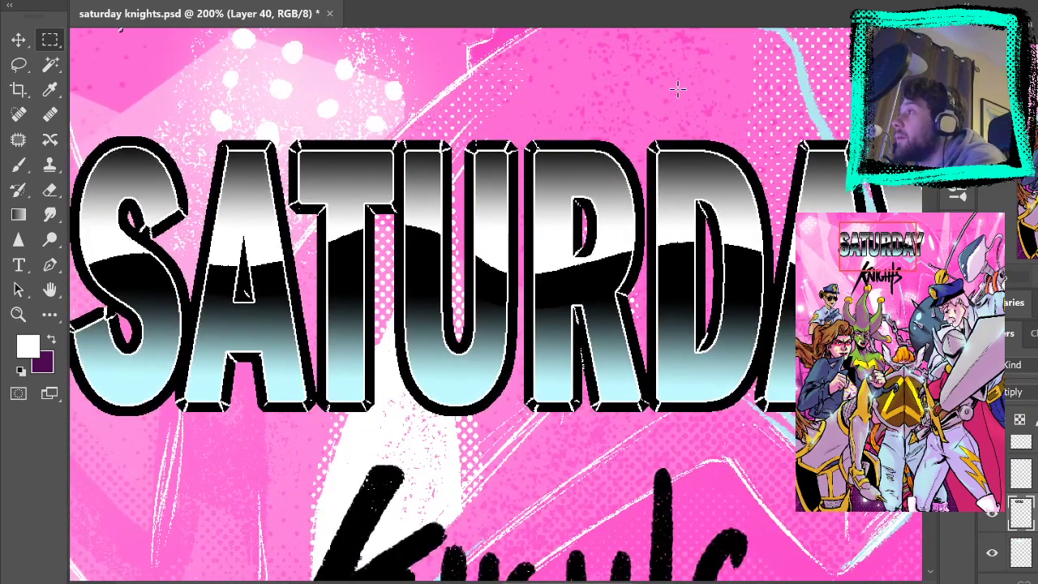
scroll(1020, 503, up, 1)
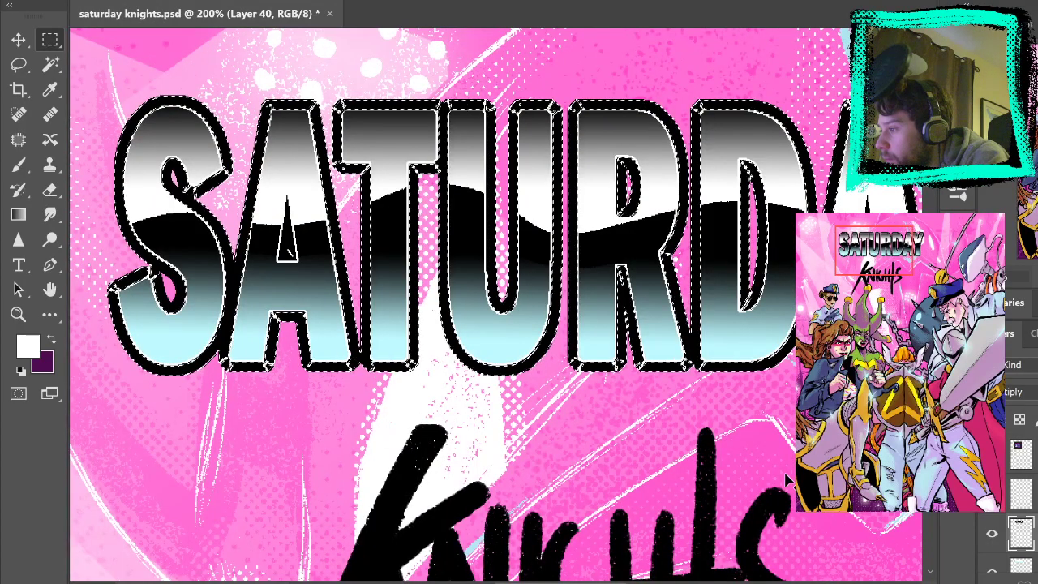
click(18, 214)
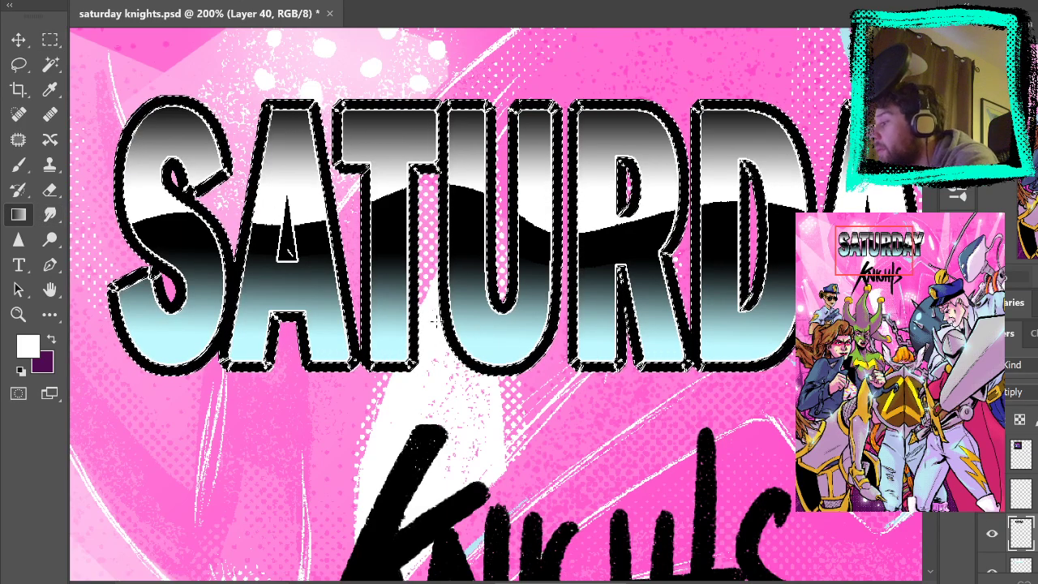
drag(598, 482, 598, 103)
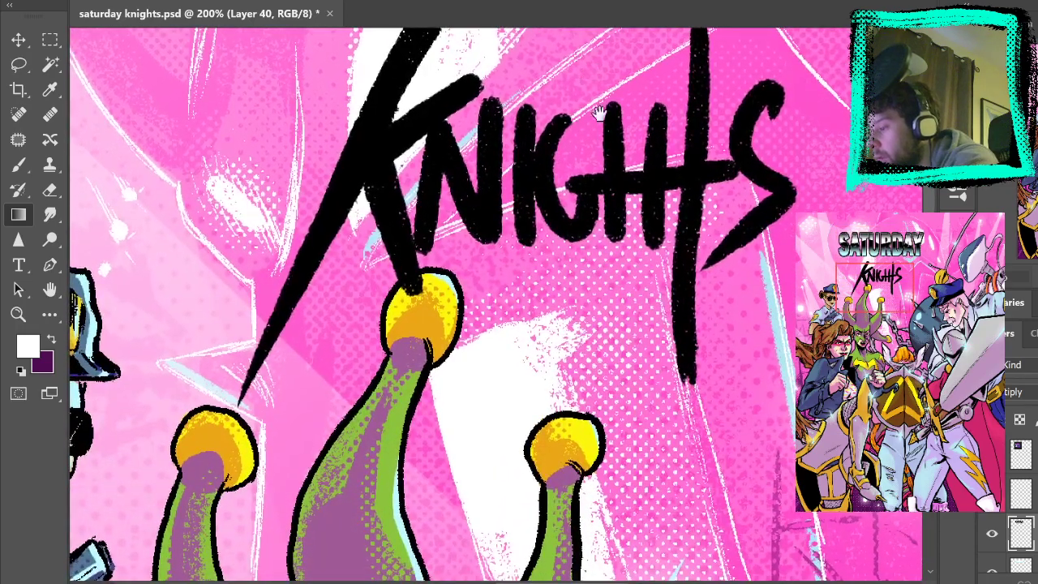
alt+click(452, 282)
drag(393, 195, 545, 575)
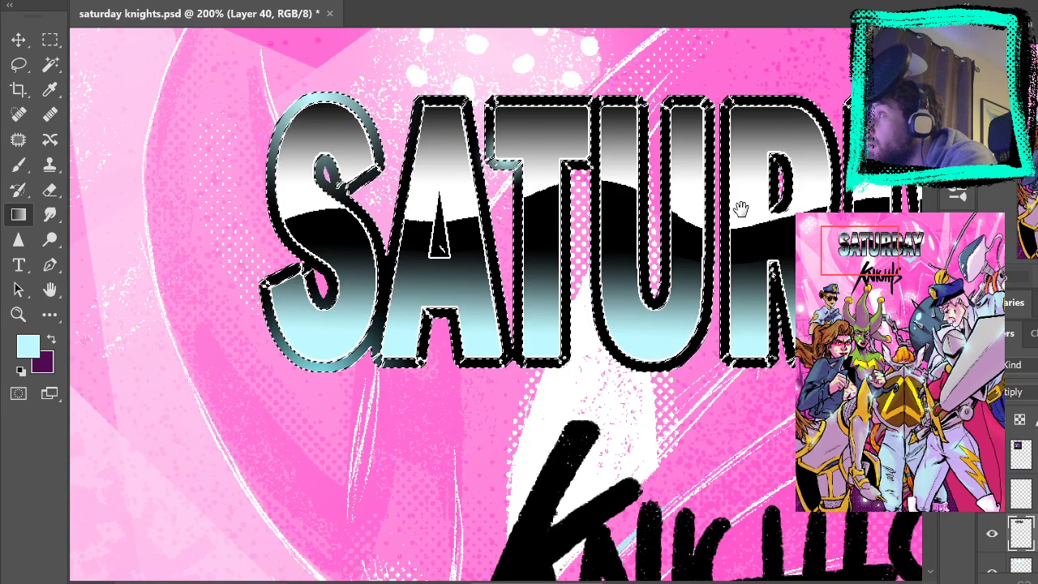
Add light blue gradient glints to the selected outlines of the U, D, A and Y, and clear the outline selection
key(ctrl+d)
drag(745, 228, 566, 302)
key(ctrl+shift+d)
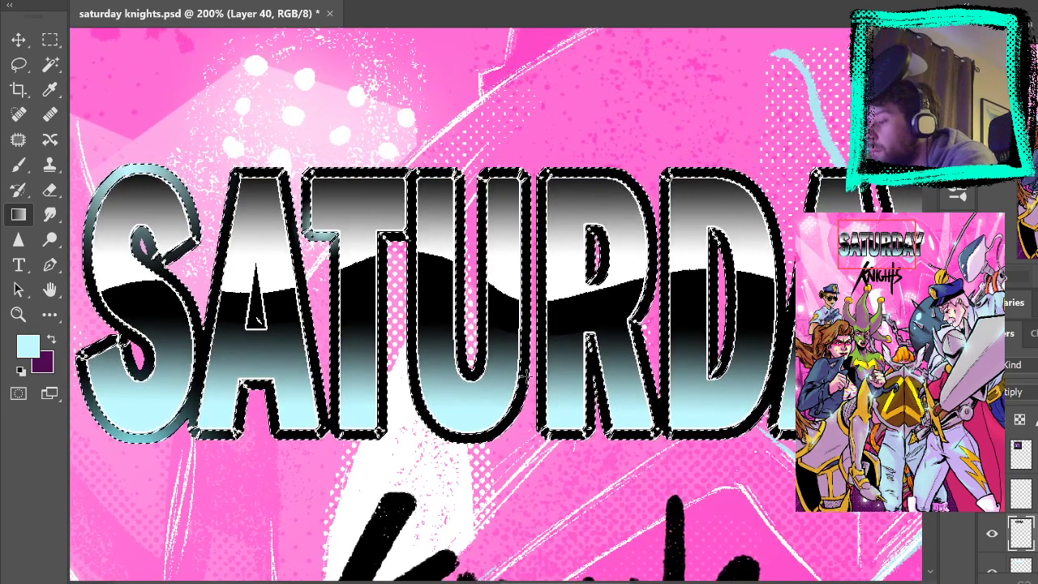
drag(769, 216, 613, 123)
drag(743, 237, 767, 195)
drag(659, 355, 683, 322)
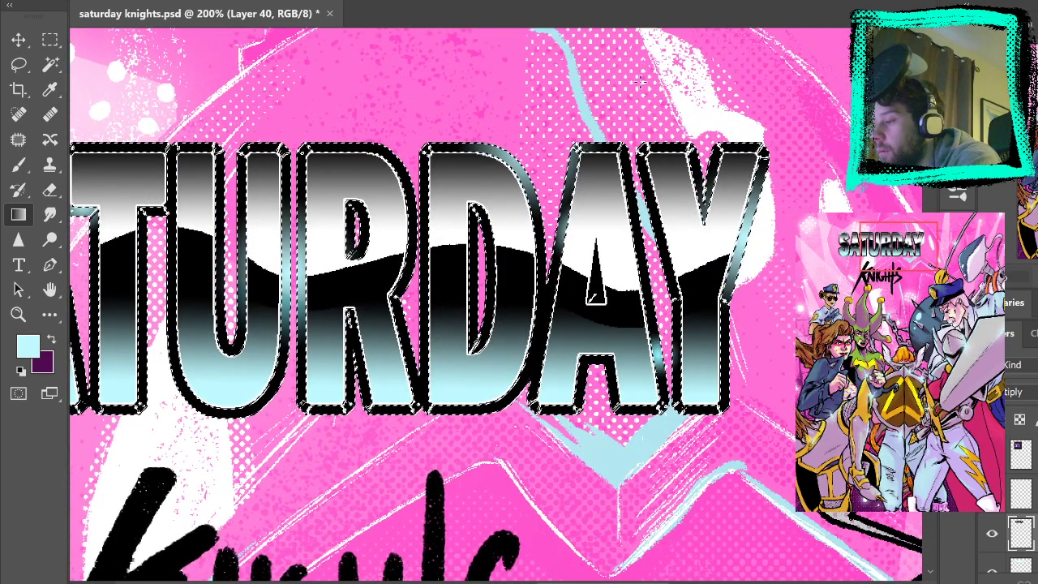
key(ctrl+z)
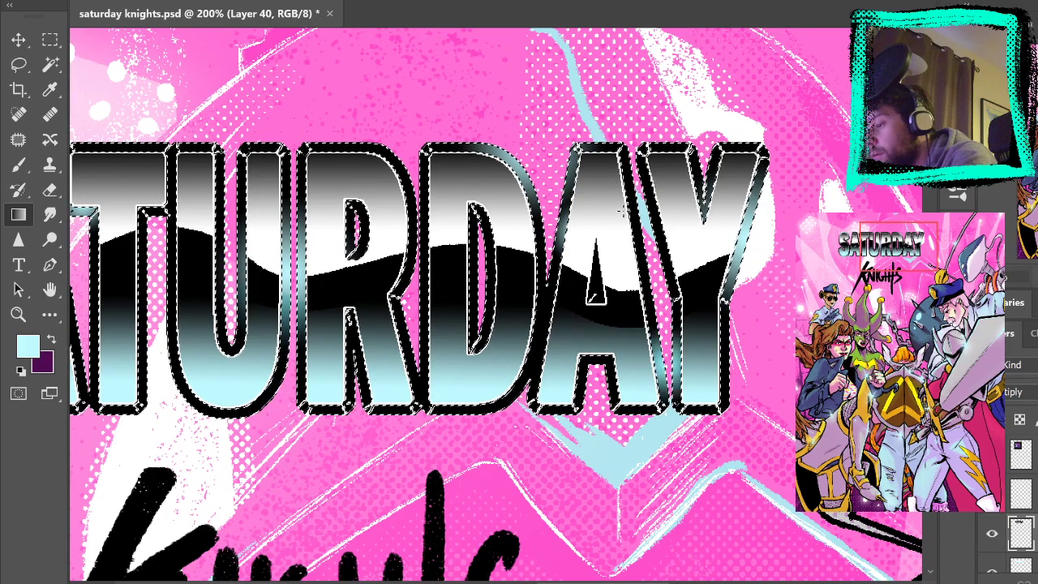
key(m)
drag(127, 68, 147, 77)
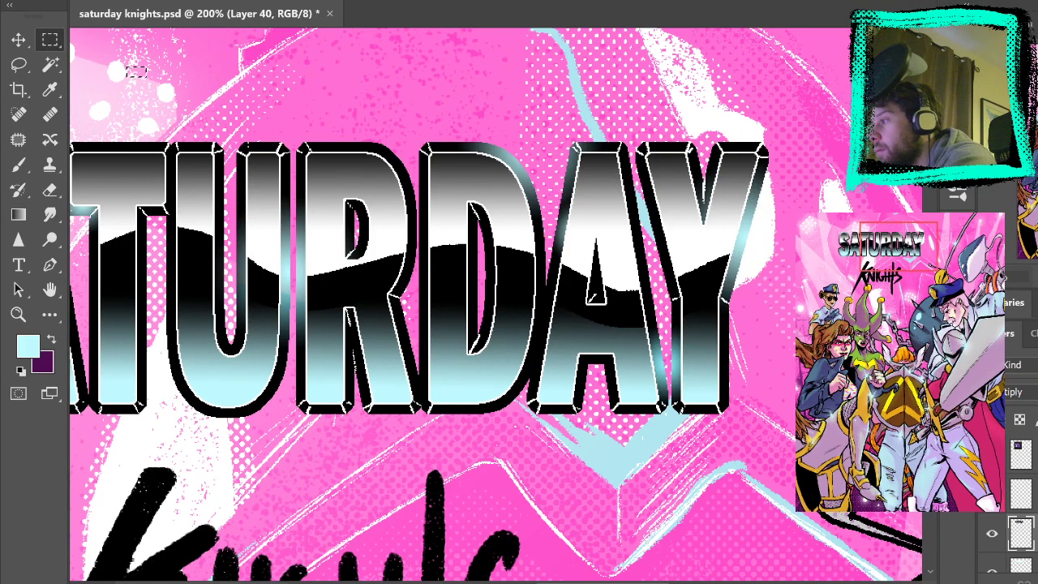
Examine the chrome SATURDAY title on the whole cover and at 100% zoom
key(ctrl+0)
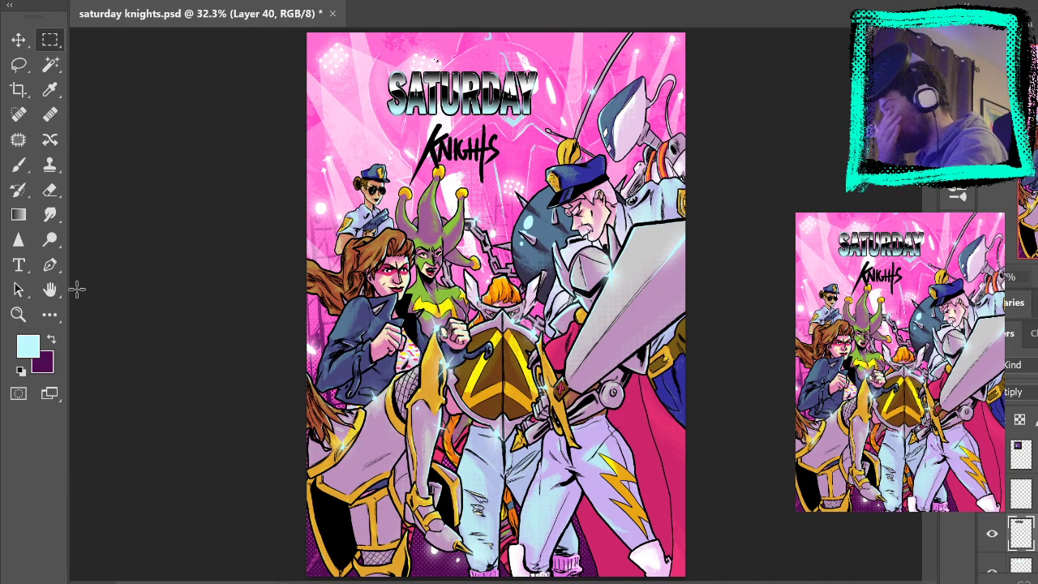
click(18, 315)
click(501, 78)
click(499, 78)
click(491, 81)
drag(590, 124, 651, 274)
click(617, 264)
click(50, 40)
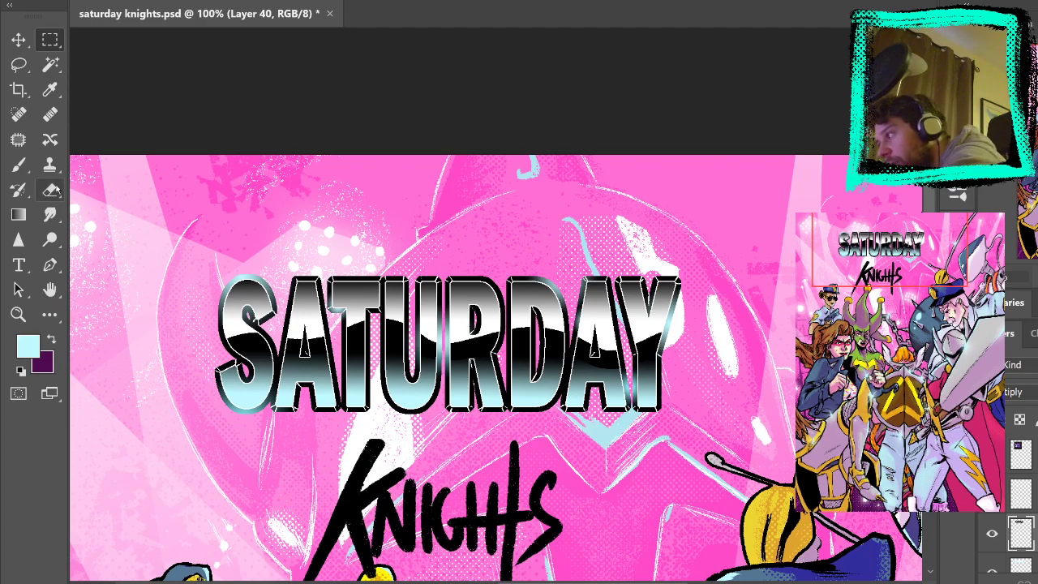
Try a light blue brush stroke above the S and A on Layer 40
click(19, 165)
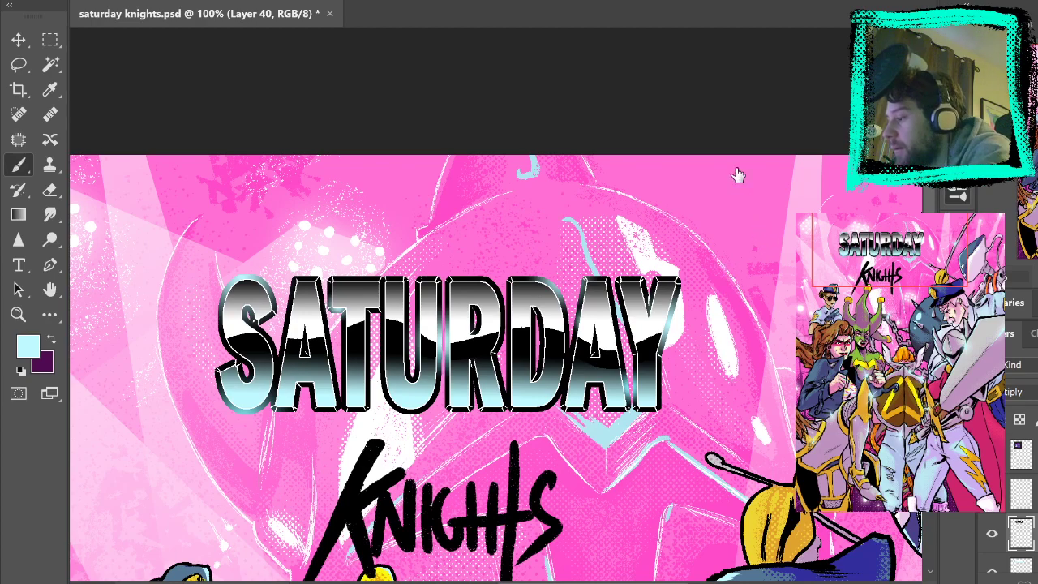
drag(240, 275, 393, 229)
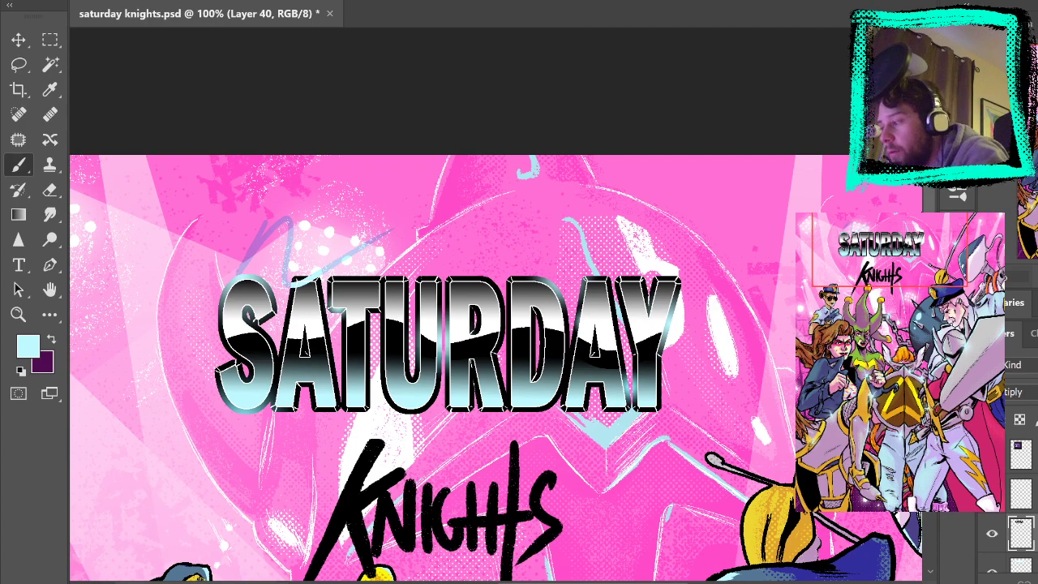
key(ctrl+z)
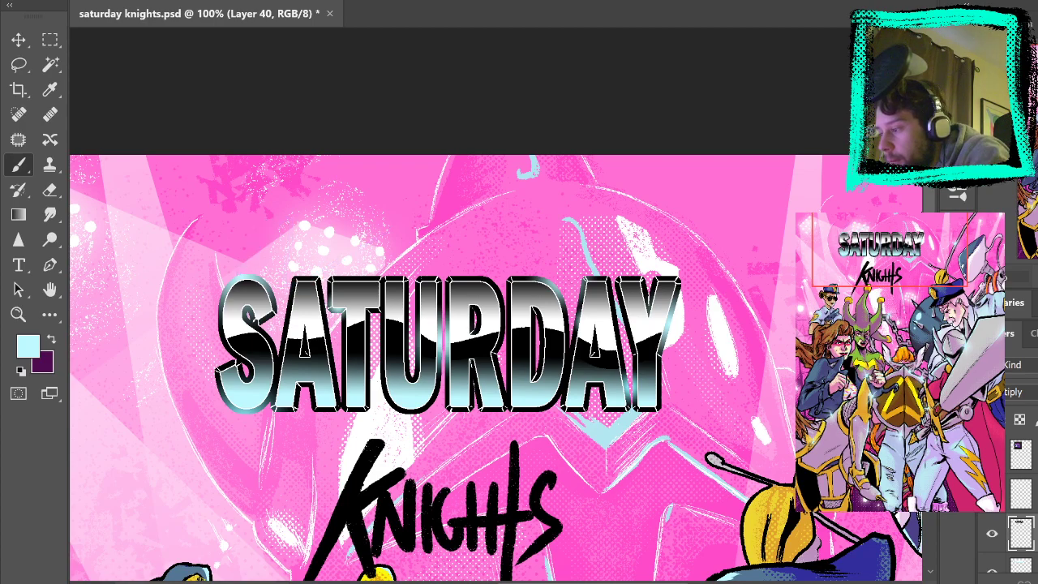
Make Layer 42 active and sample white from the artwork as the brush color
scroll(1020, 494, down, 2)
scroll(1020, 494, up, 2)
click(1020, 494)
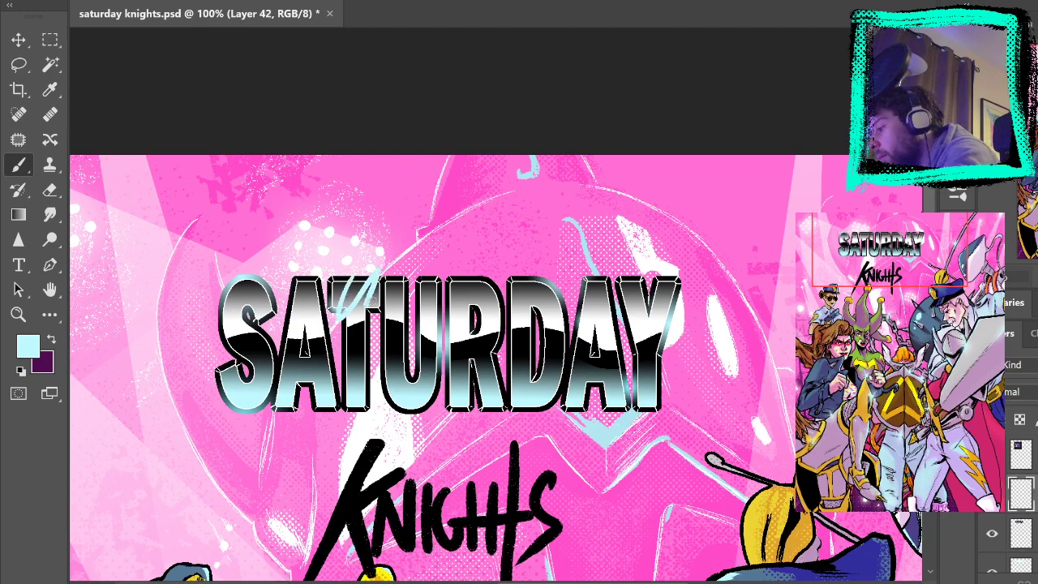
key(i)
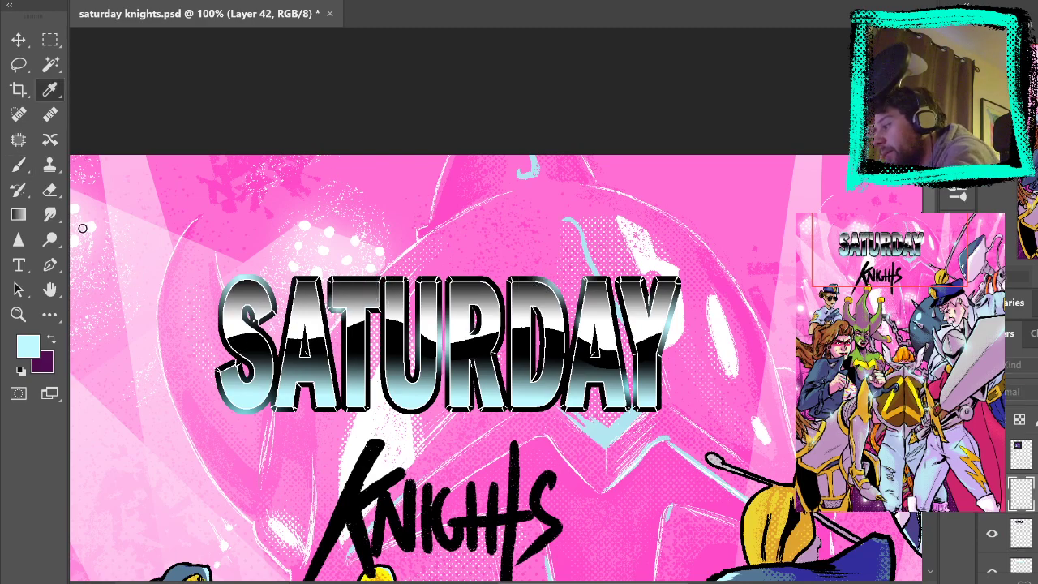
click(548, 188)
key(b)
Paint a short curved white highlight with a small dot on the upper-right curve of the S
click(18, 315)
click(309, 281)
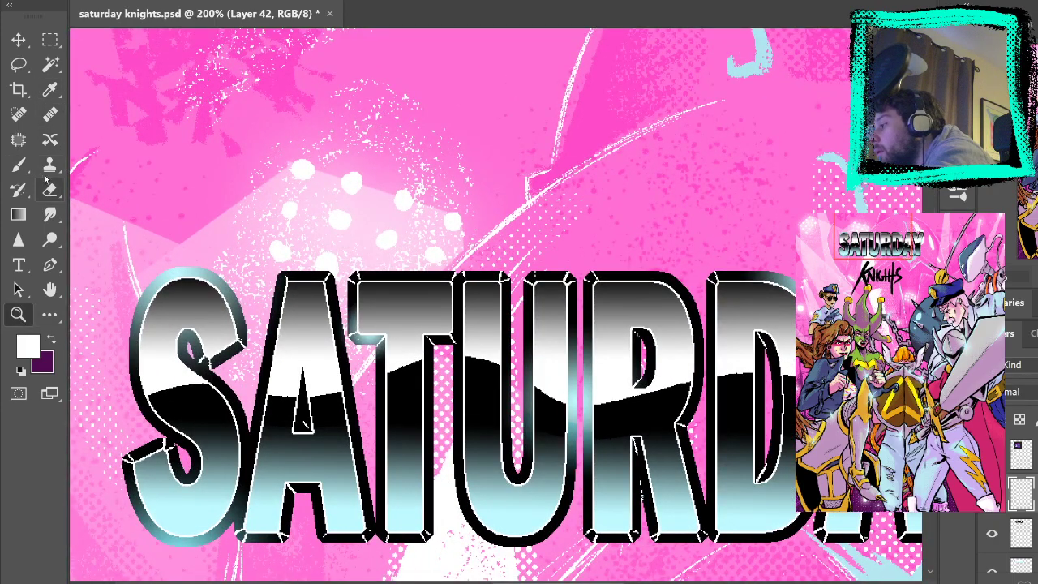
click(204, 307)
key(b)
drag(194, 216, 292, 114)
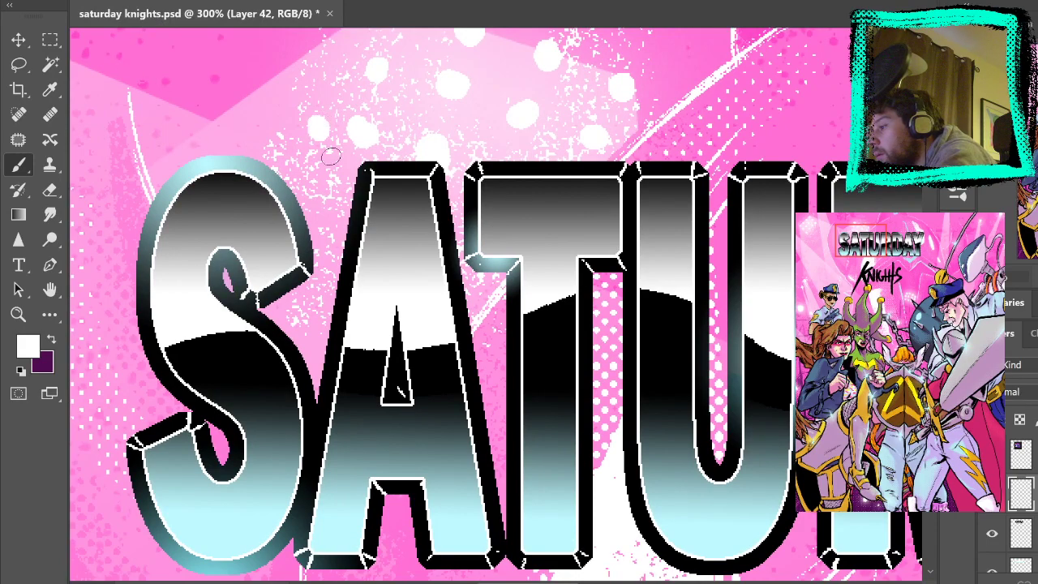
drag(236, 193, 263, 219)
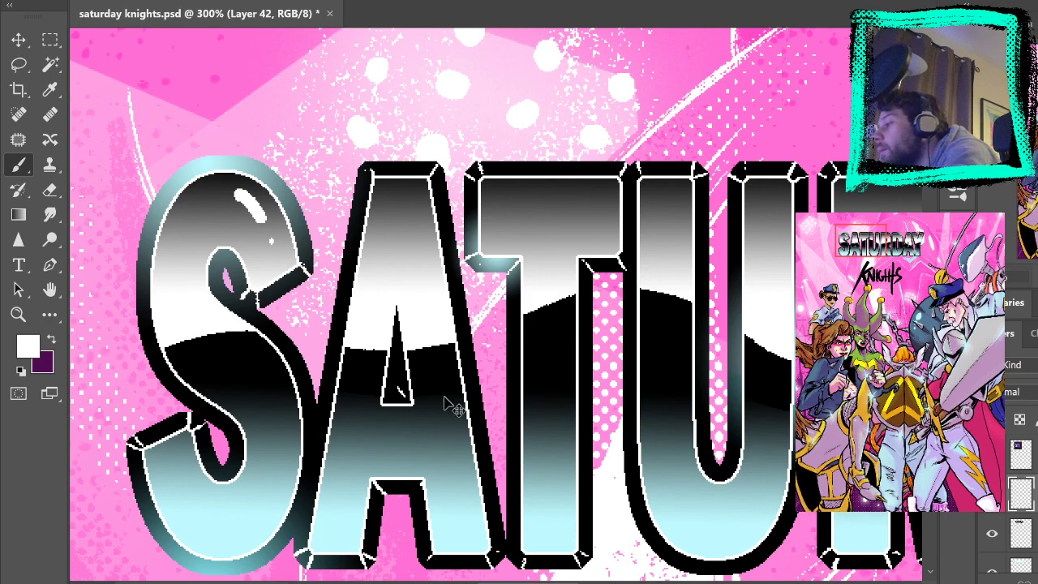
Undo the S highlight and repaint it as a smaller curved white glint with a dot on the letter's upper-right curve
key(ctrl+z)
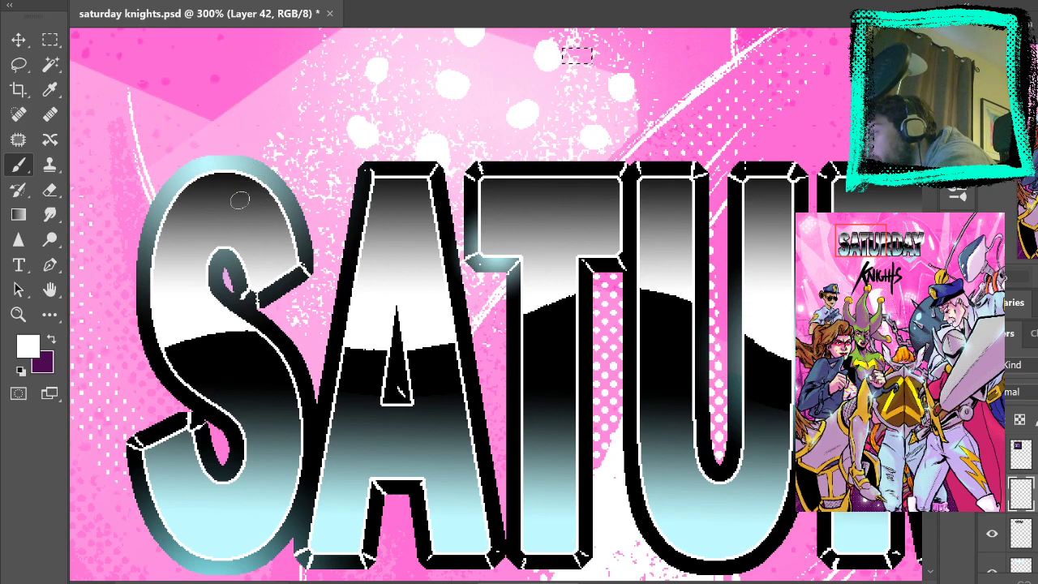
scroll(560, 51, down, 1)
key(m)
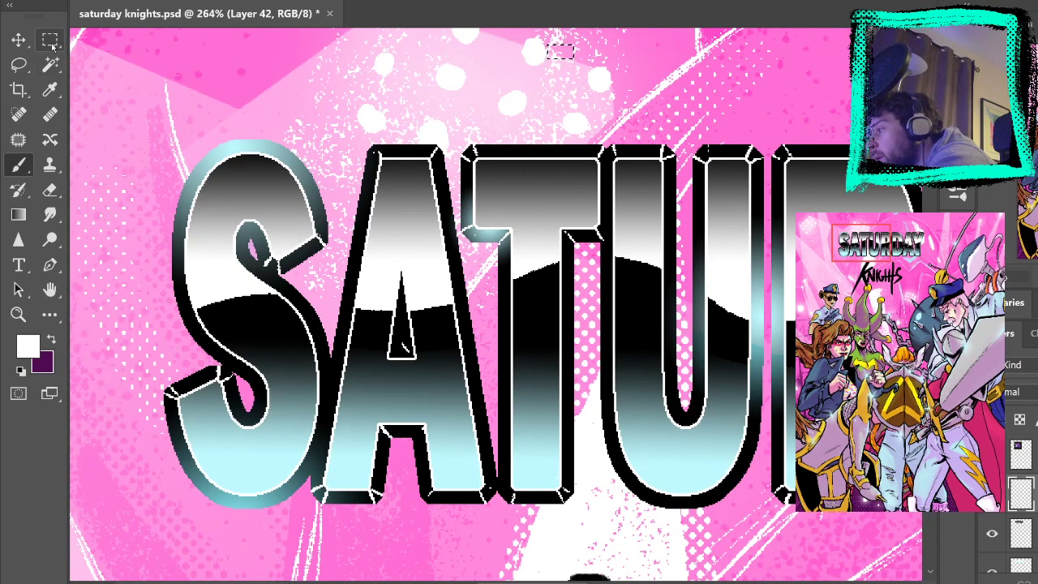
key(b)
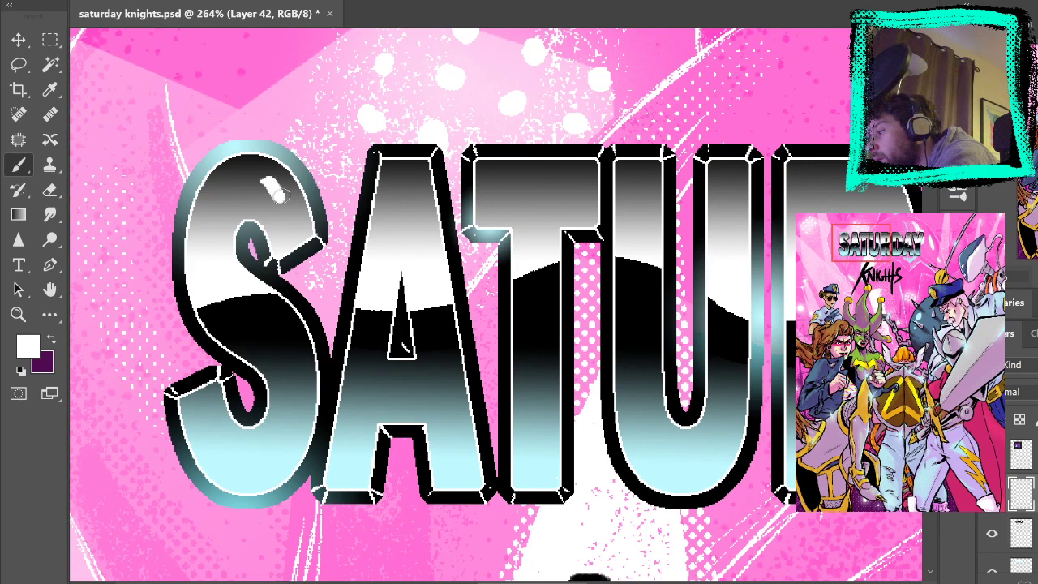
drag(256, 172, 294, 205)
key(ctrl+z)
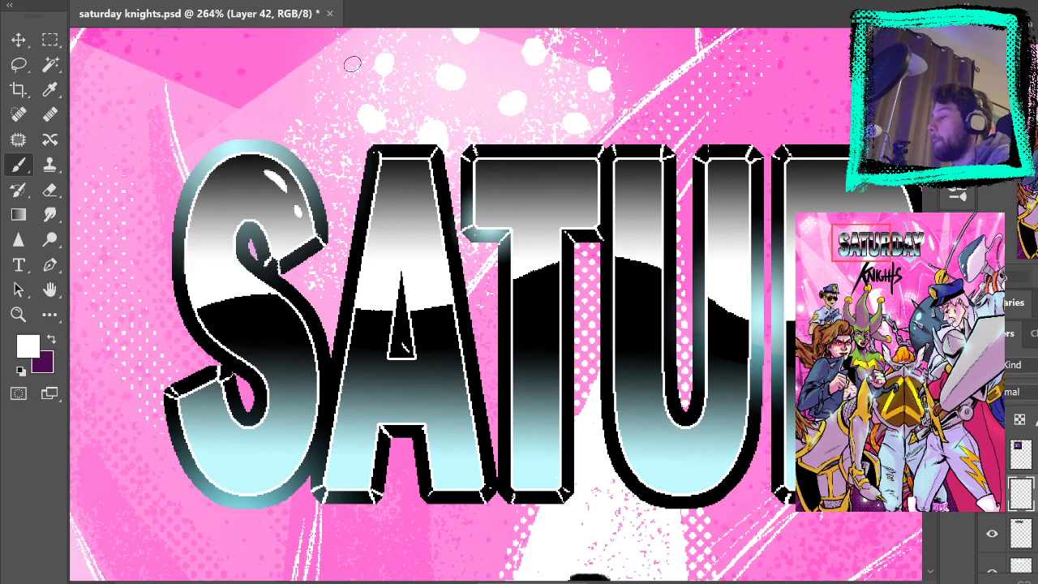
Paint a short curved white highlight along the lower-left outer curve of the S
drag(220, 409, 242, 436)
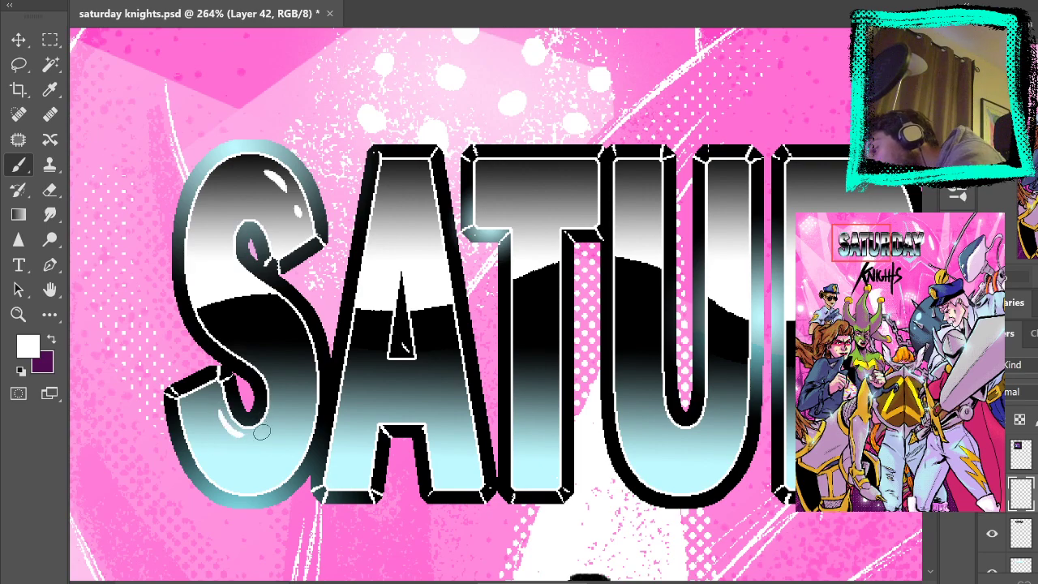
key(ctrl+z)
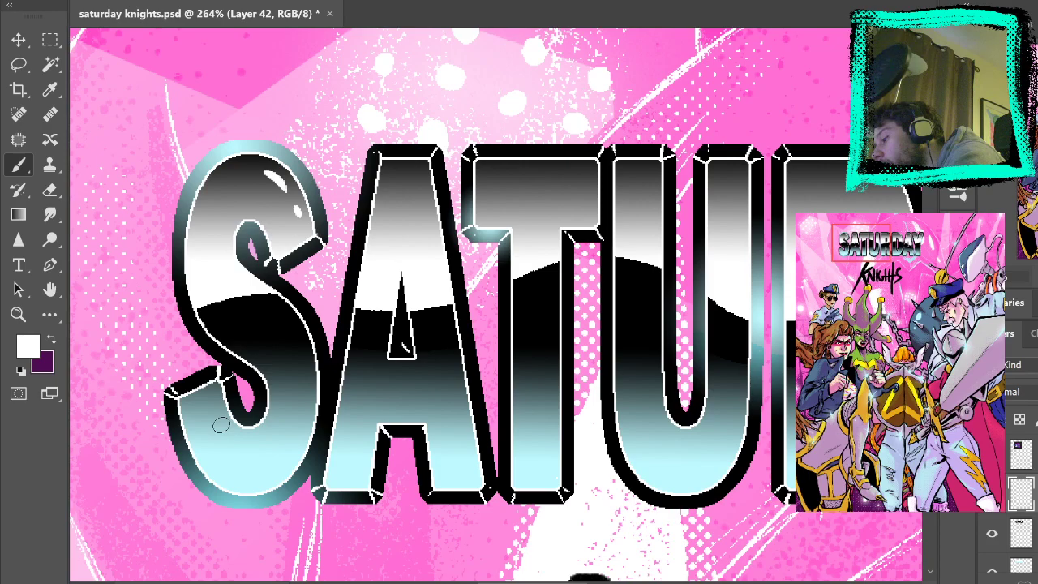
drag(206, 460, 227, 483)
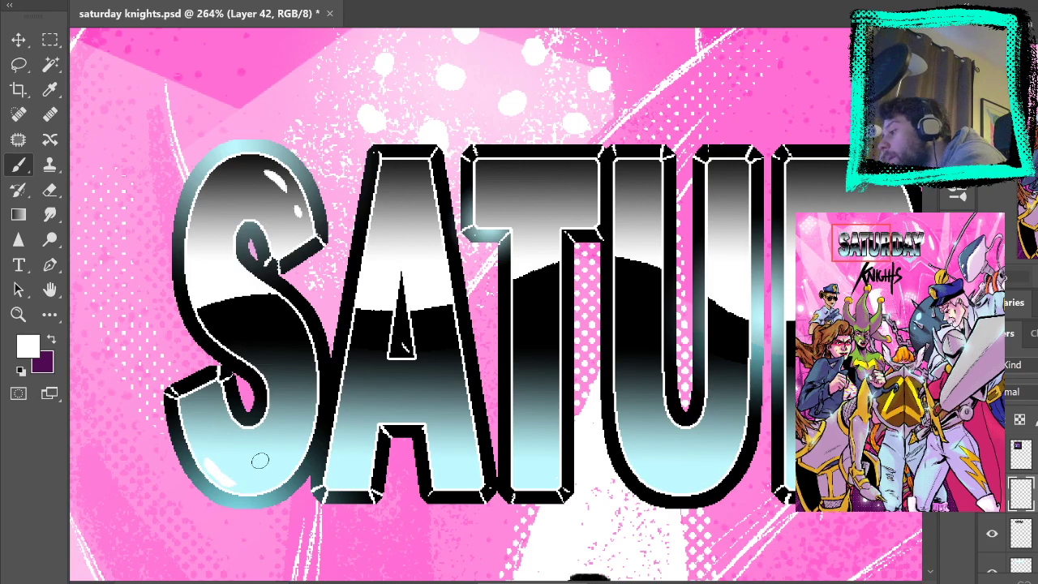
Paint a column of three small white highlight dots near the top of the first A's right stroke
drag(711, 427, 641, 415)
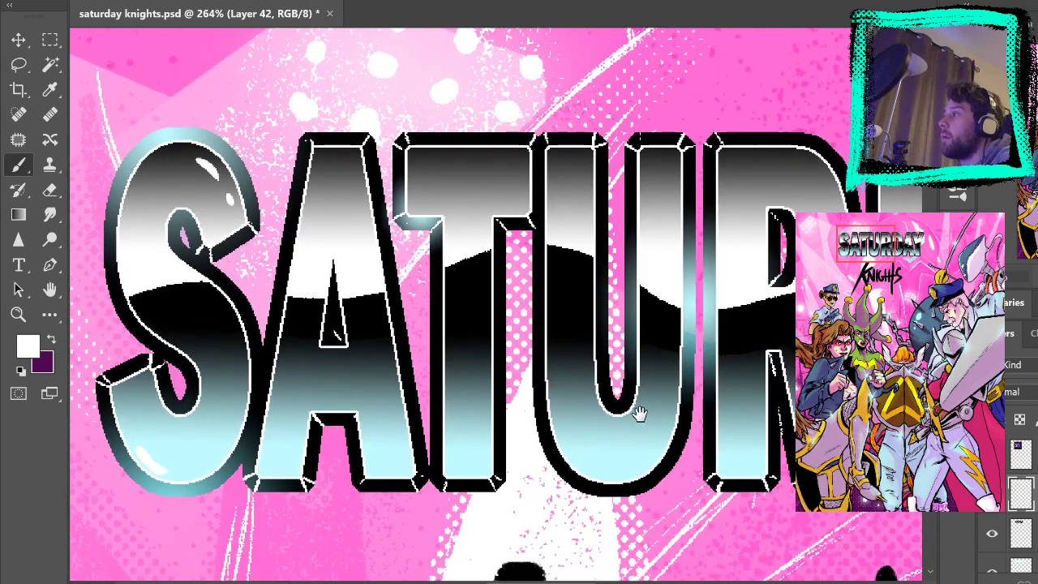
click(358, 194)
click(363, 217)
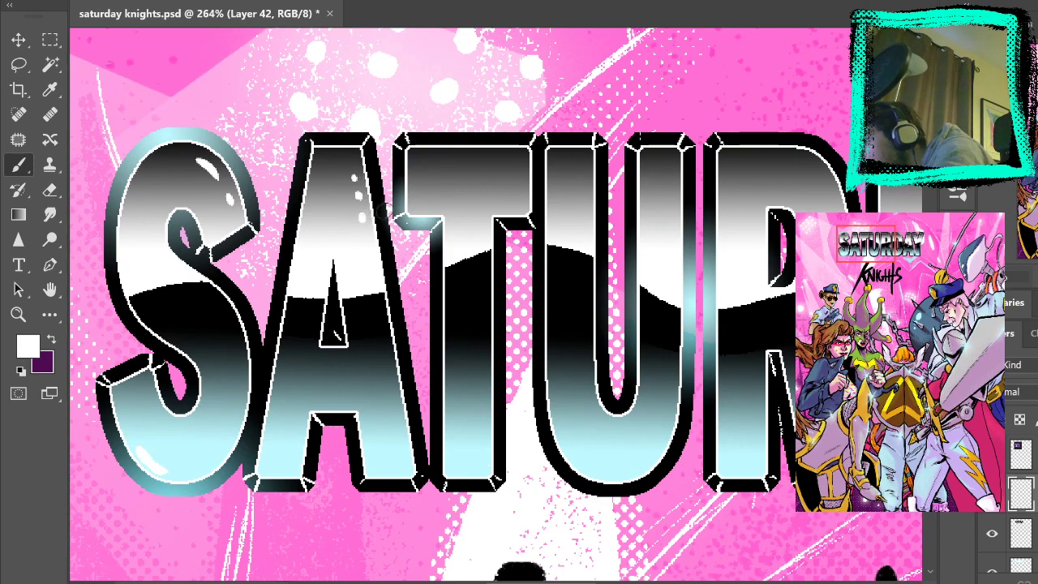
Try white highlights beside the first A's counter and above the notch between its legs
click(307, 343)
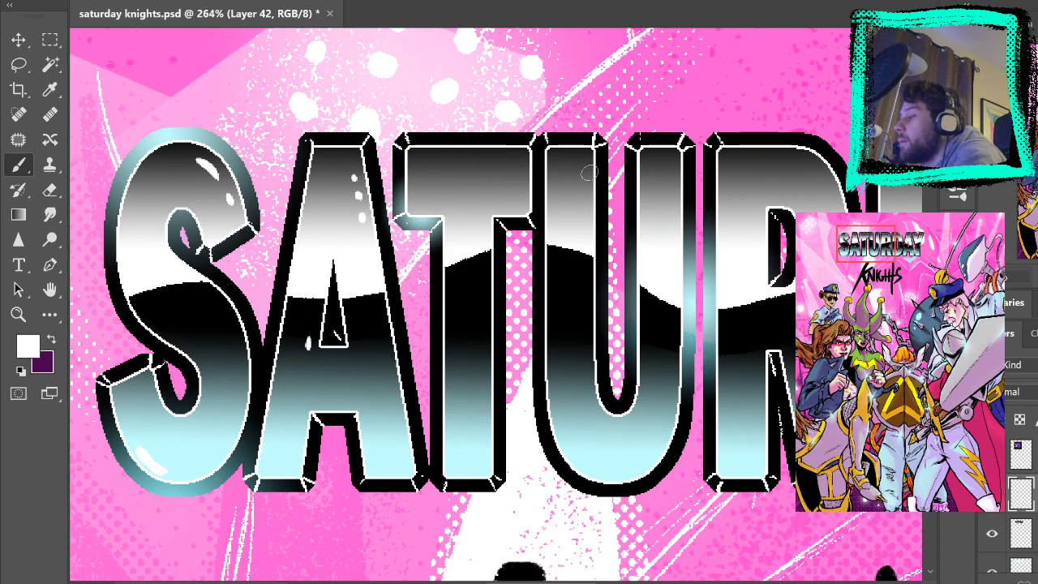
key(ctrl+z)
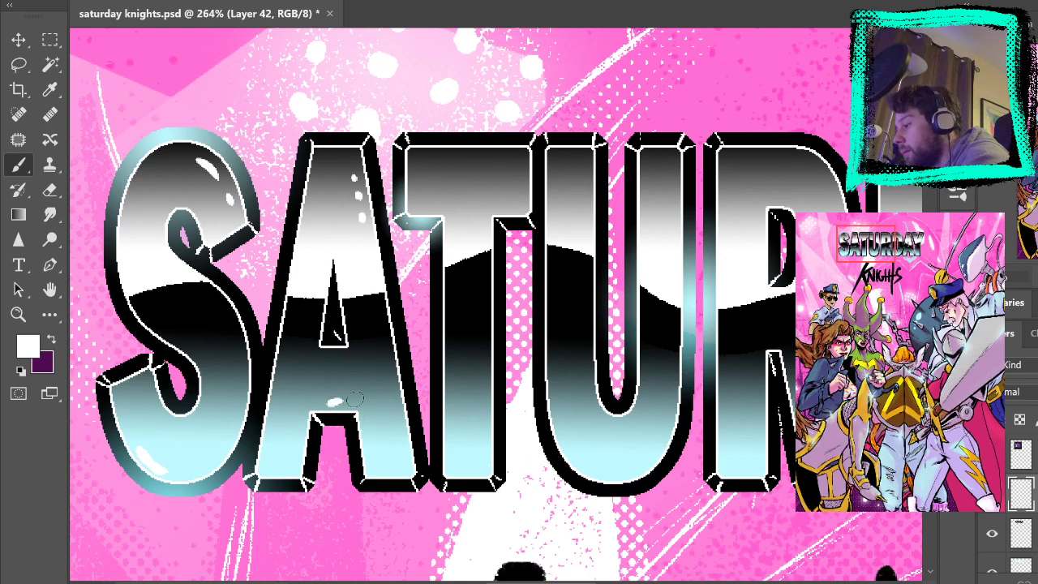
drag(354, 402, 369, 417)
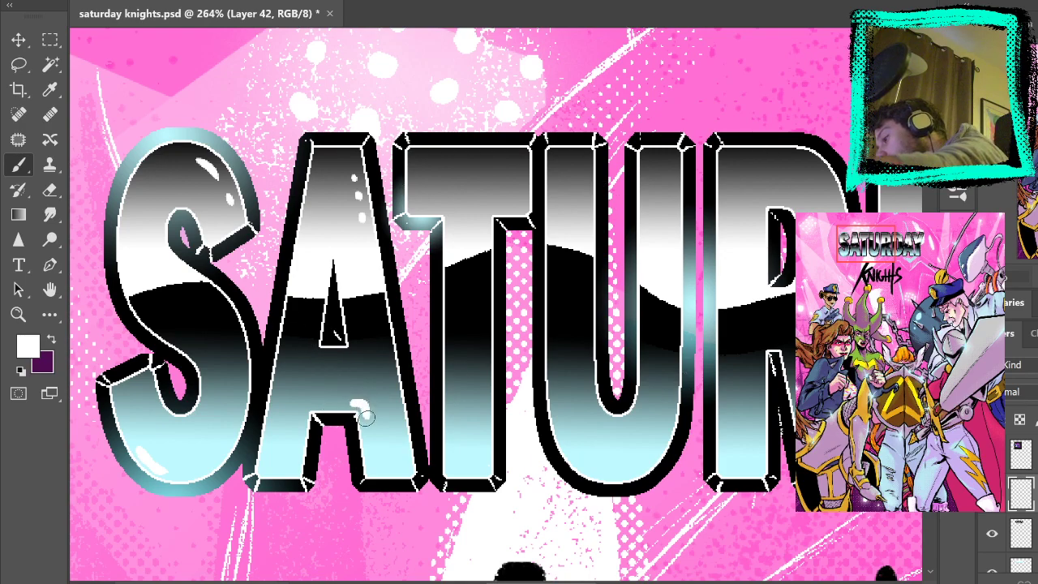
mouse_move(749, 398)
mouse_down()
mouse_move(799, 428)
mouse_move(772, 383)
mouse_move(693, 426)
mouse_up()
key(ctrl+z)
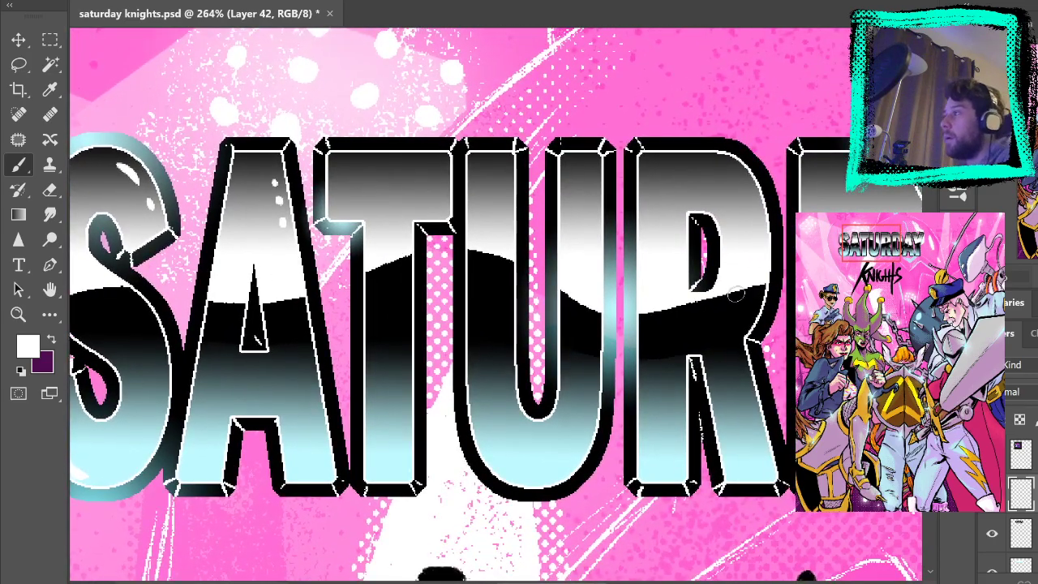
Paint small white dot-and-oval highlights on the right end of the T's crossbar and near the base of its stem
drag(440, 184, 442, 204)
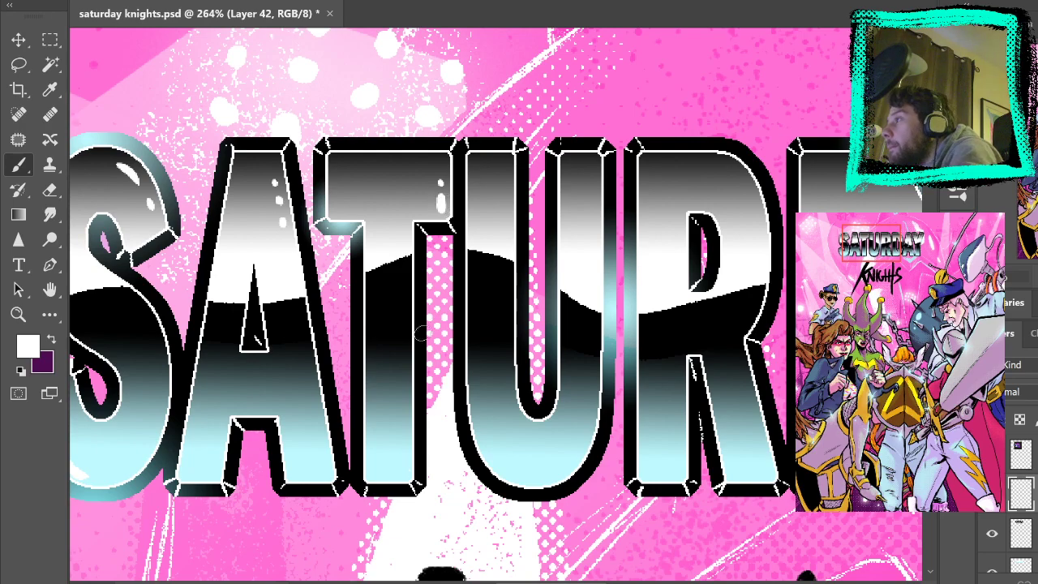
drag(404, 460, 405, 443)
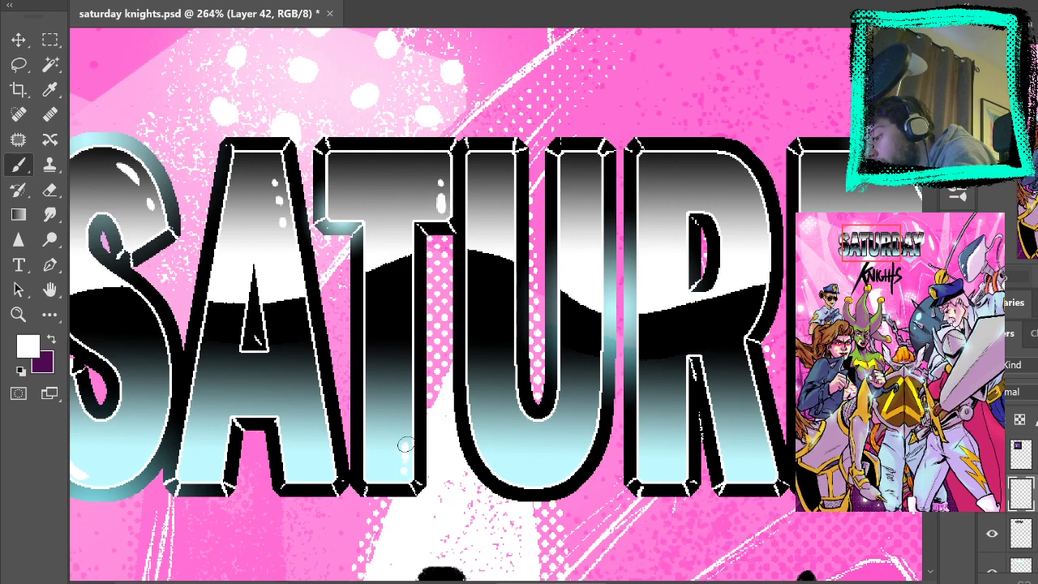
drag(404, 410, 404, 392)
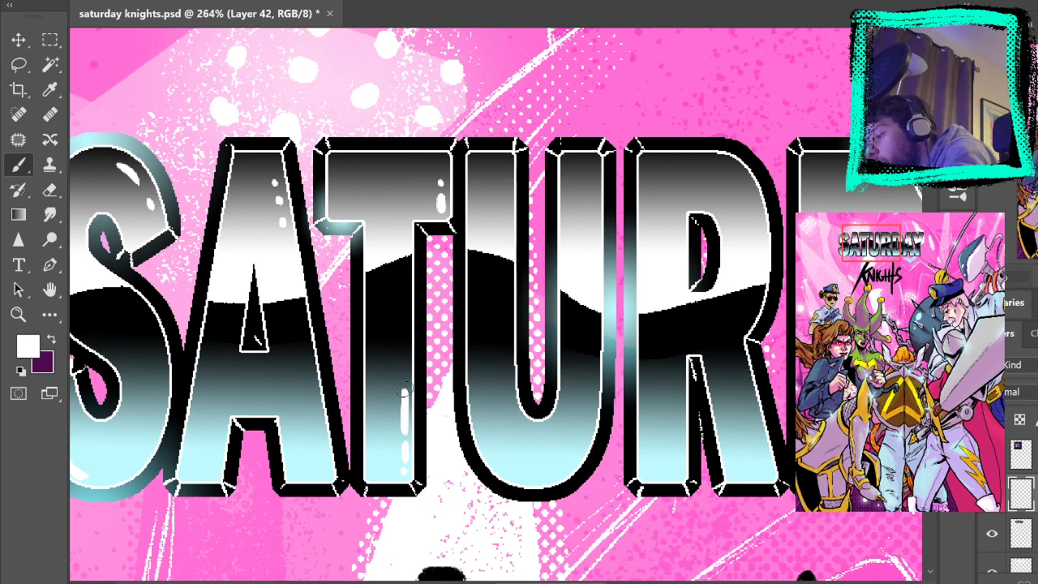
key(ctrl+z)
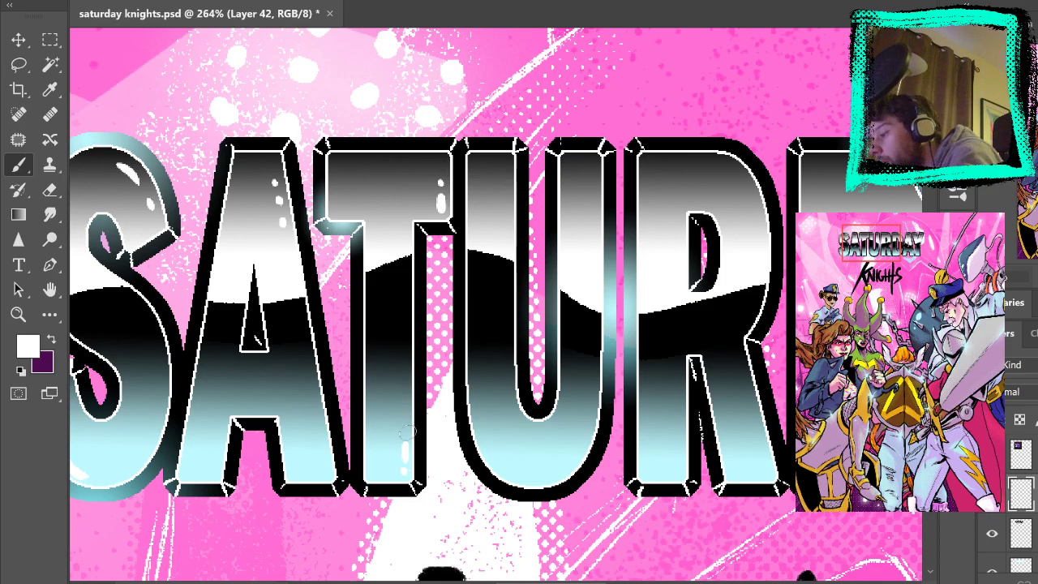
drag(404, 431, 405, 395)
drag(664, 283, 586, 273)
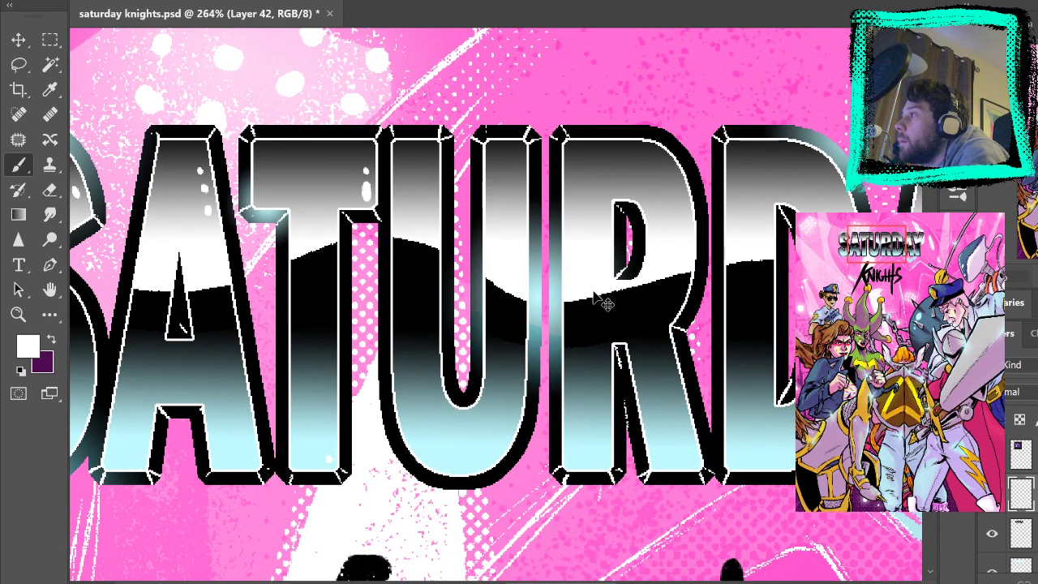
drag(328, 460, 335, 408)
Paint white highlights on both arms of the U and on the upper-right curve and lower legs of the R
drag(397, 240, 399, 266)
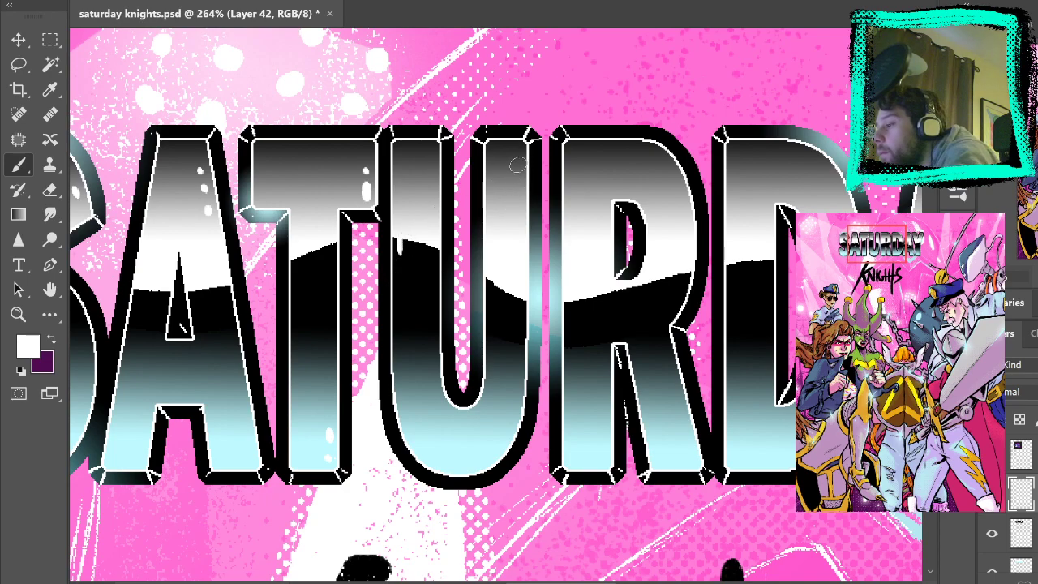
drag(517, 195, 517, 166)
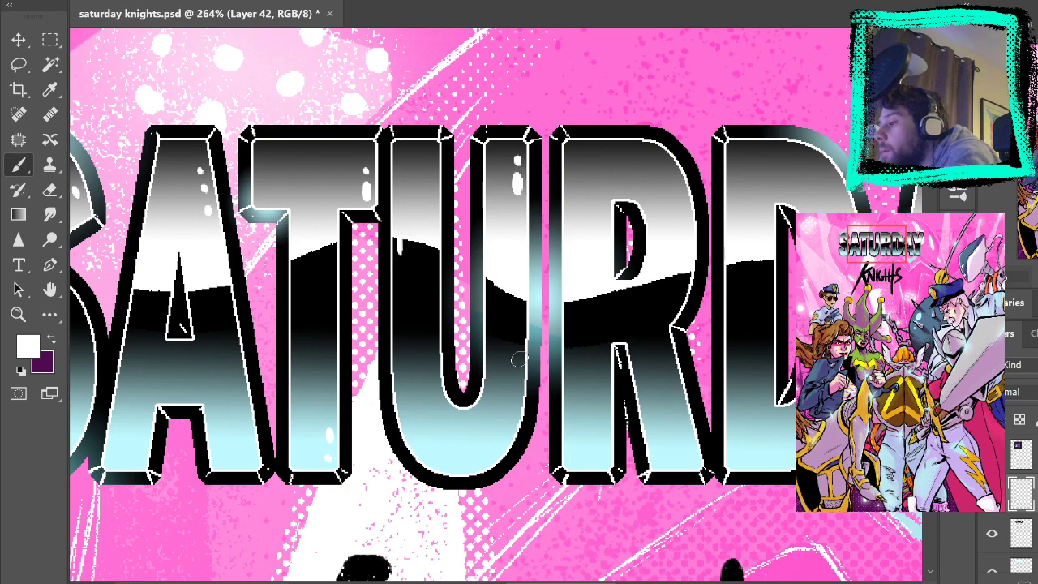
mouse_move(754, 347)
mouse_down()
mouse_move(751, 339)
mouse_move(860, 313)
mouse_move(679, 405)
mouse_move(616, 405)
mouse_move(719, 400)
mouse_up()
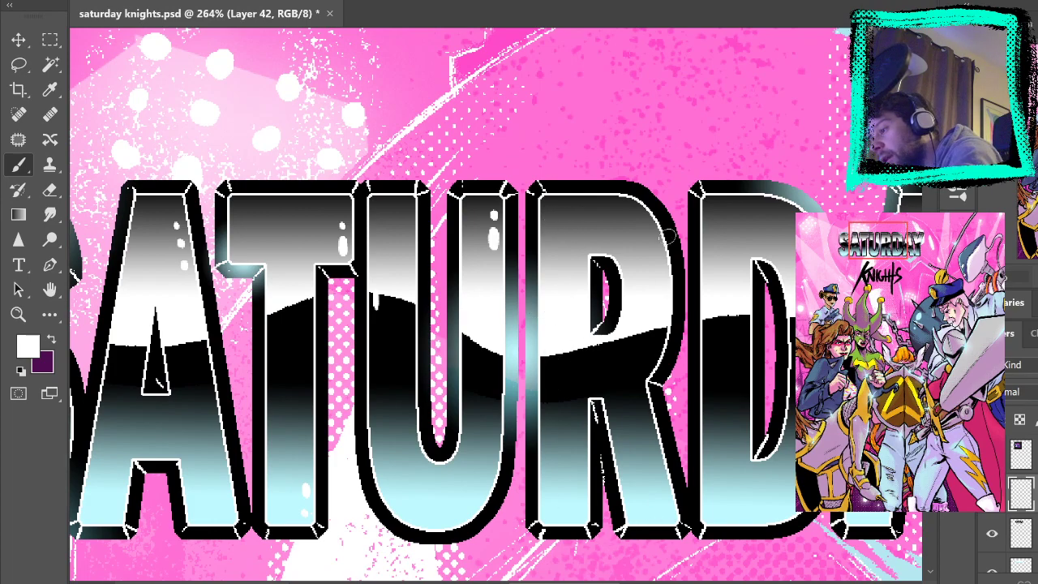
mouse_move(635, 220)
mouse_down()
mouse_move(653, 253)
mouse_move(641, 219)
mouse_move(661, 274)
mouse_up()
click(661, 272)
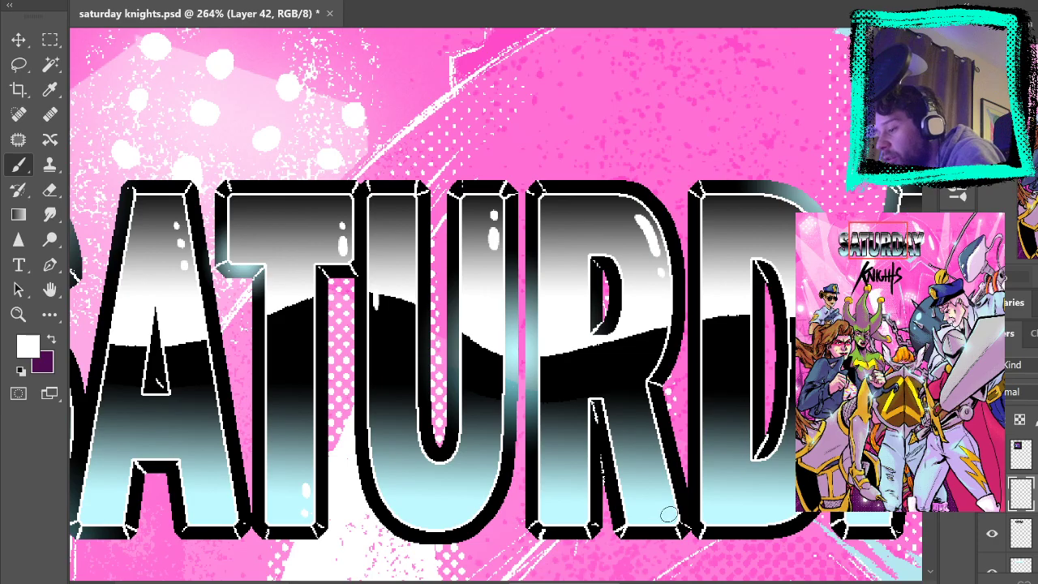
drag(728, 344, 643, 268)
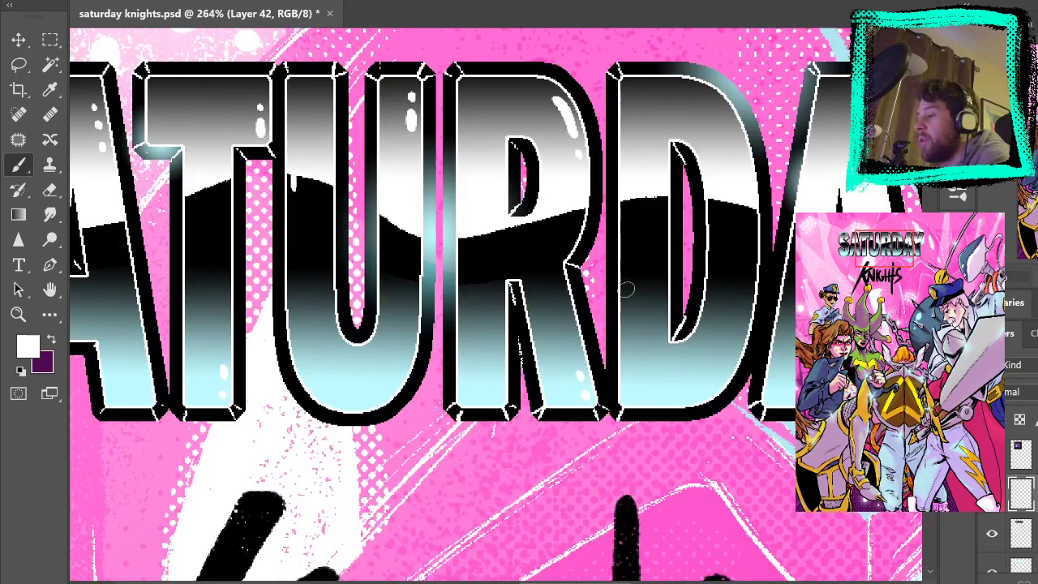
drag(734, 291, 694, 340)
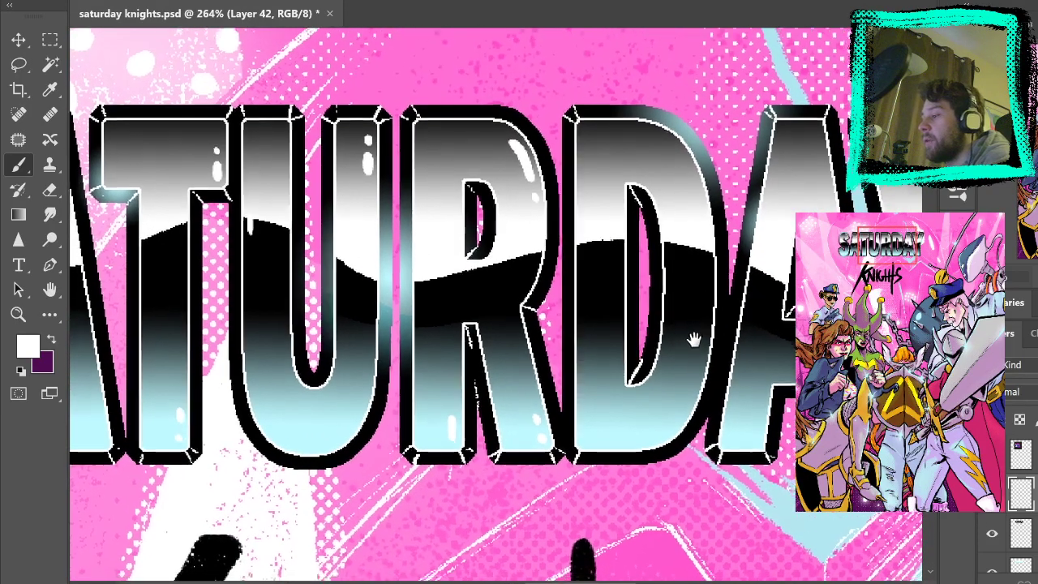
Paint a curved white glint on the D's upper-right curve and small dots on its stem beside the counter
mouse_move(733, 260)
mouse_down()
mouse_move(674, 332)
mouse_move(663, 313)
mouse_up()
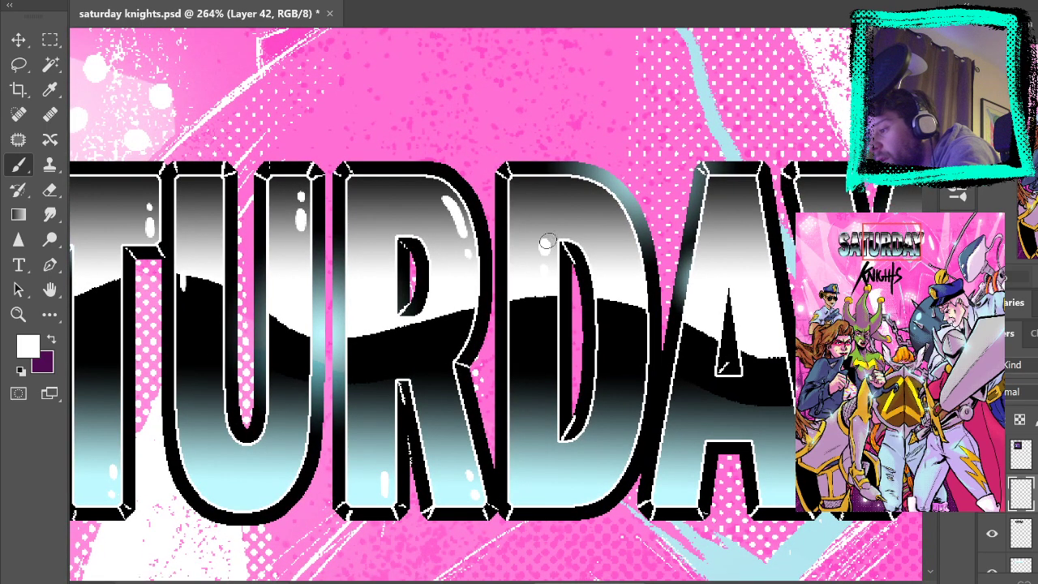
drag(602, 203, 625, 242)
key(ctrl+z)
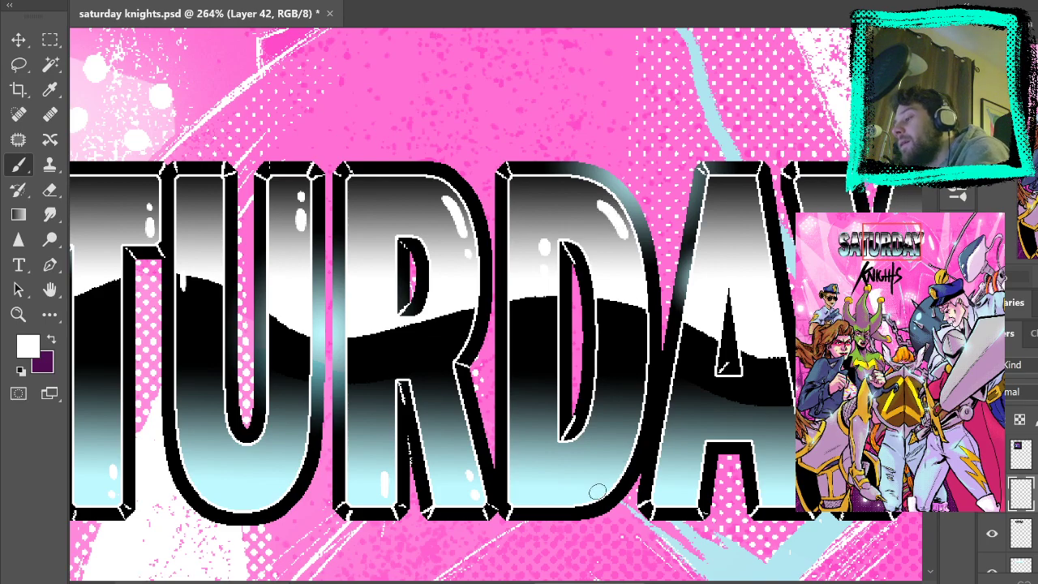
Paint a short white highlight near the top of the second A and an angular one on the Y's upper-right arm
drag(754, 359, 590, 383)
drag(595, 235, 597, 242)
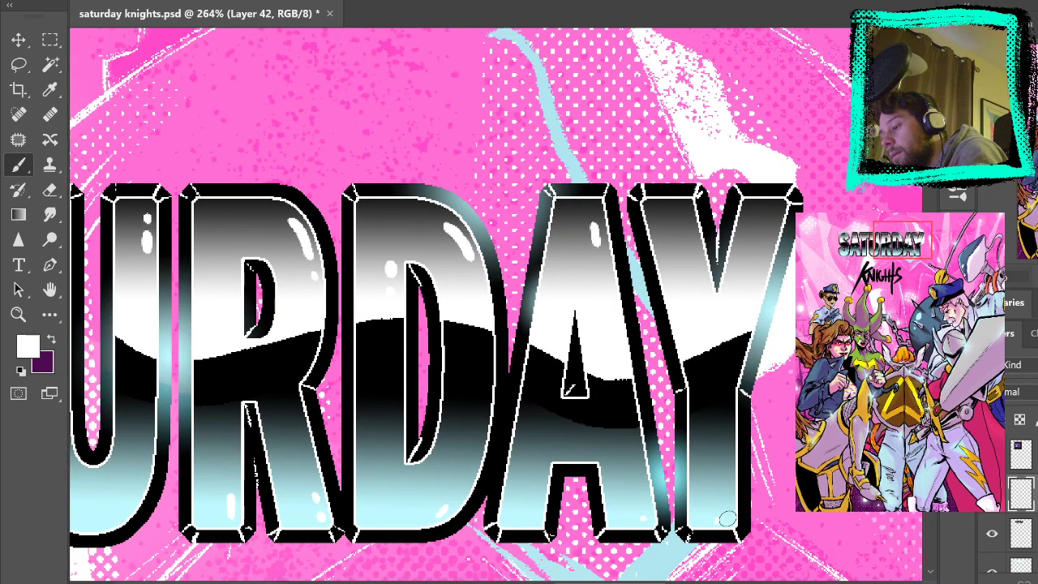
mouse_move(767, 219)
mouse_down()
mouse_move(787, 142)
mouse_move(741, 34)
mouse_move(769, 227)
mouse_move(784, 182)
mouse_move(779, 133)
mouse_move(769, 218)
mouse_up()
key(ctrl+z)
key(ctrl+z)
key(ctrl+z)
key(ctrl+z)
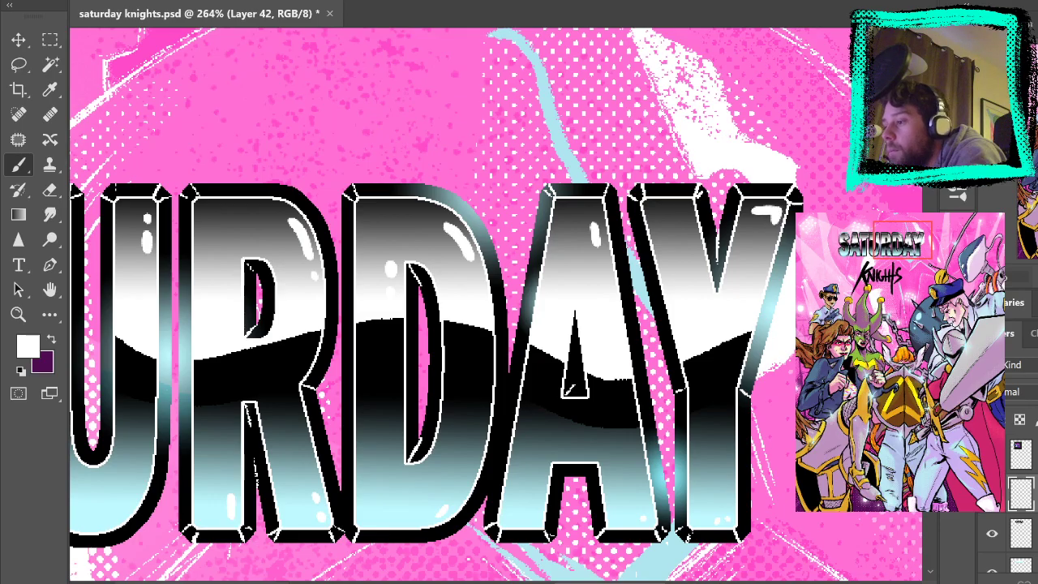
Examine the highlighted SATURDAY title on the whole cover and at 100% zoom
key(ctrl+0)
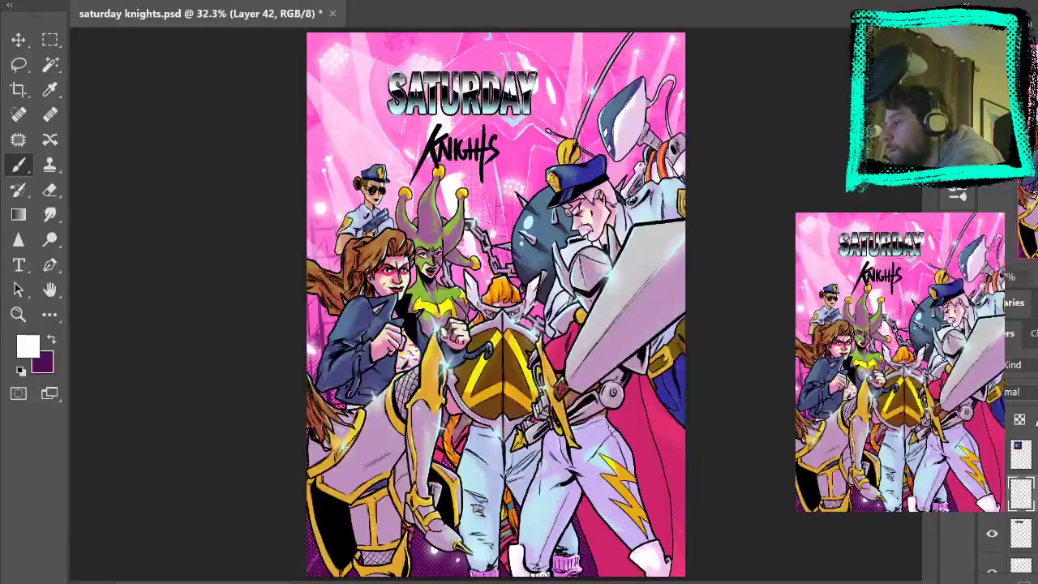
key(z)
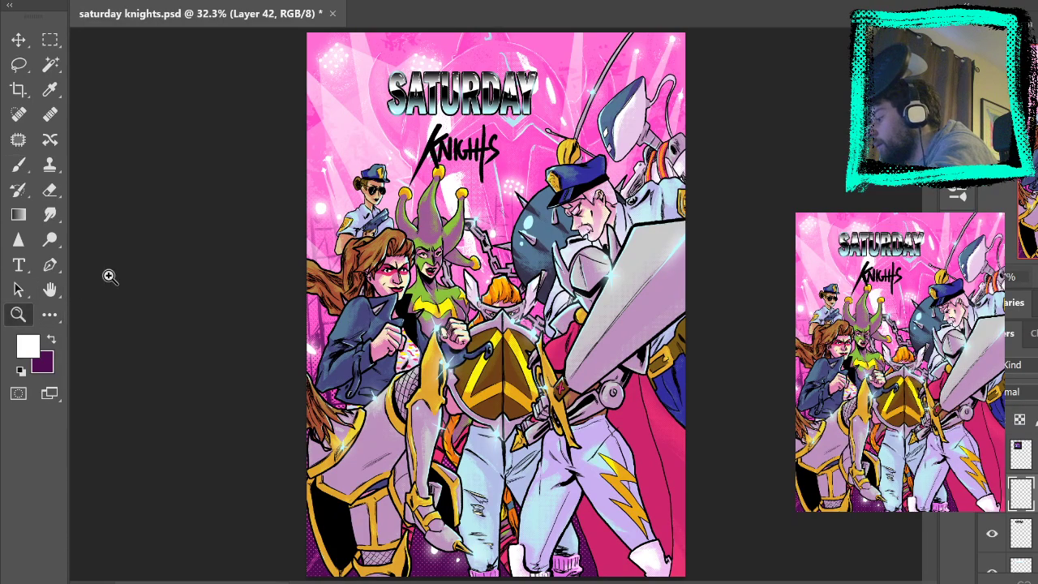
click(491, 79)
click(512, 118)
click(512, 118)
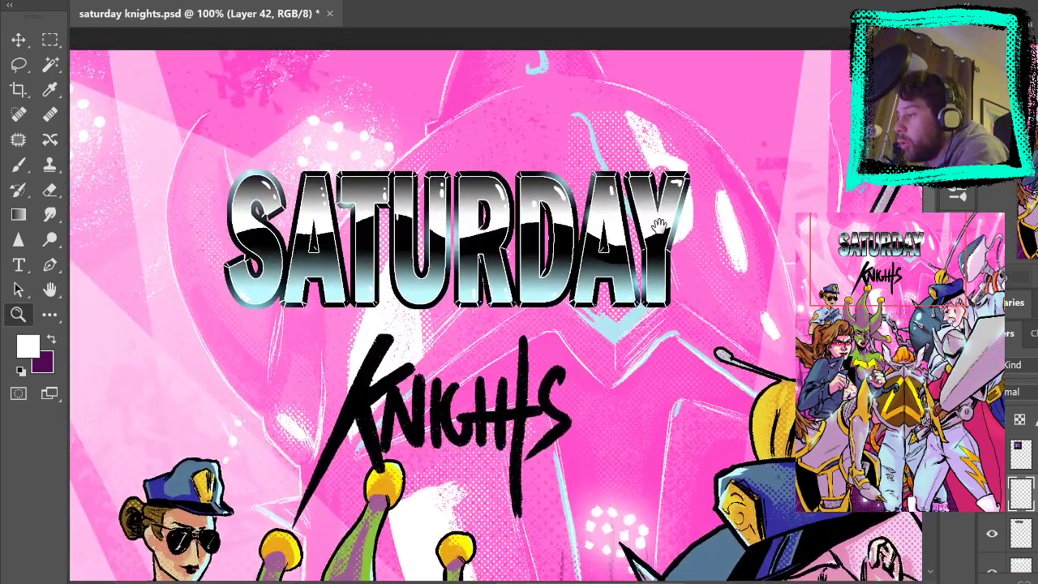
drag(659, 225, 661, 223)
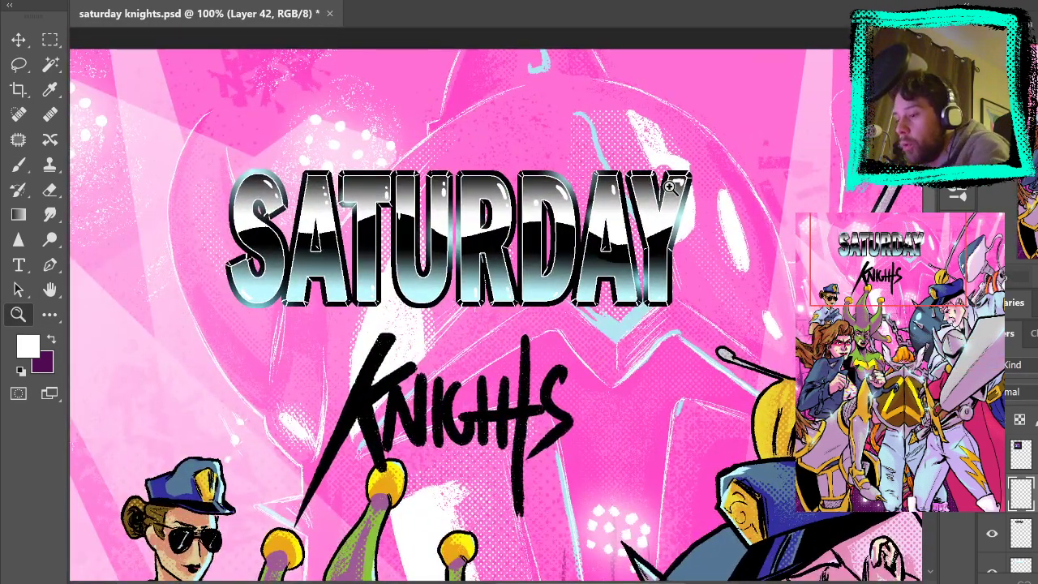
Load the letter highlights as a selection, sample the background pink, and apply a pink gradient from the Y's upper-right corner
ctrl+click(1017, 496)
key(g)
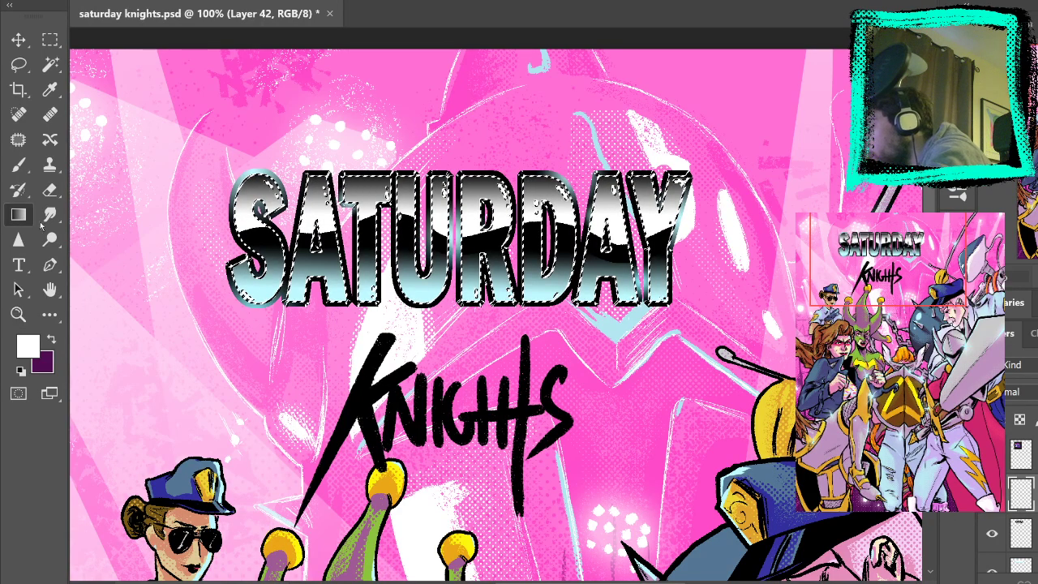
key(i)
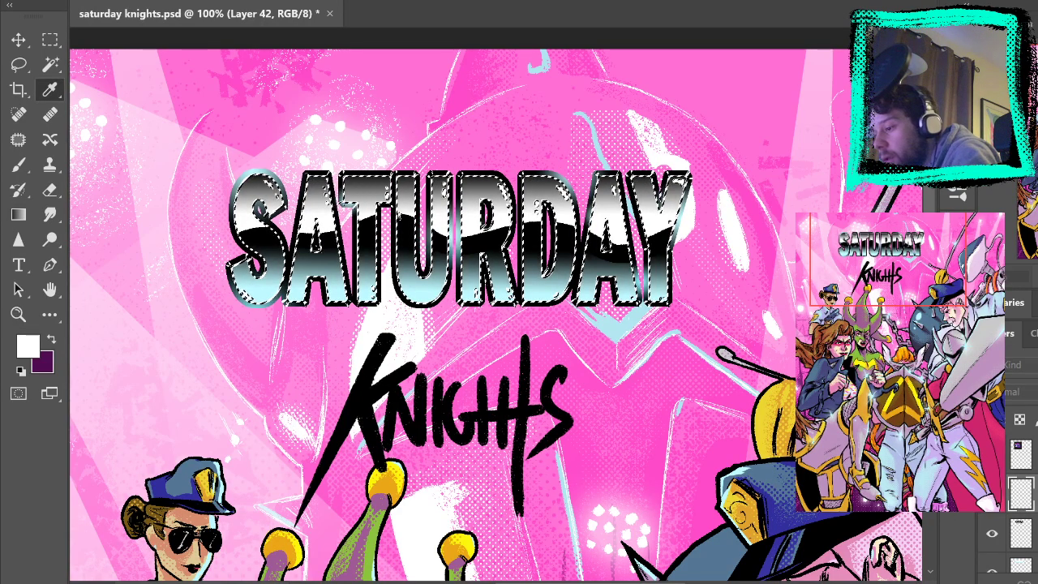
click(574, 357)
key(g)
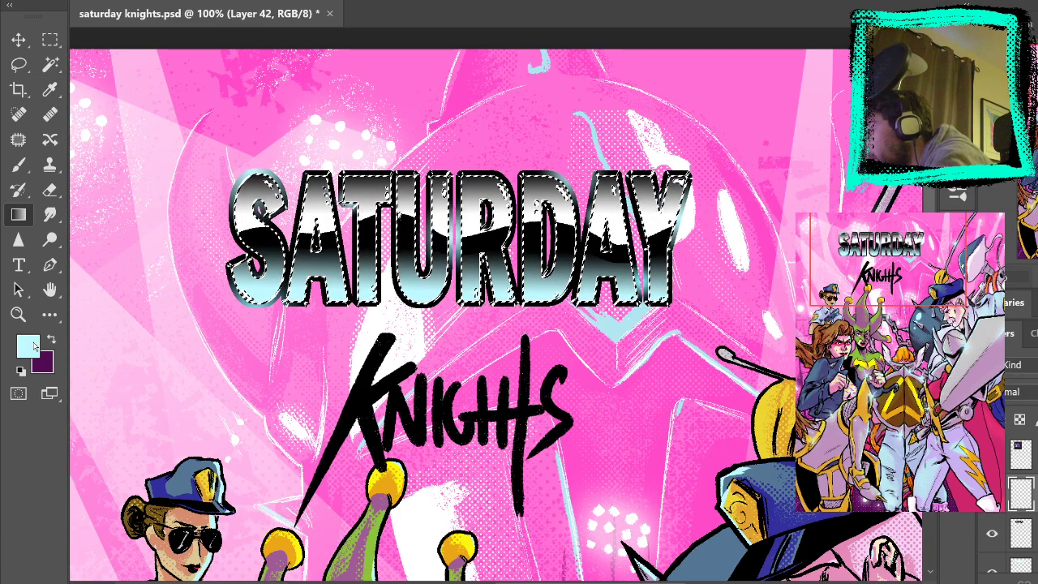
key(i)
click(164, 189)
key(g)
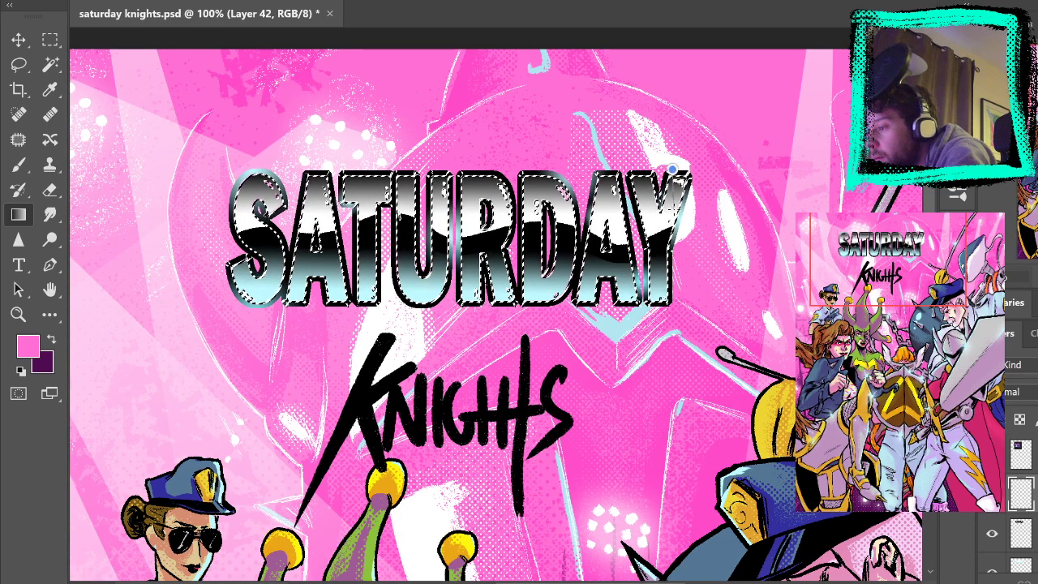
click(50, 40)
click(128, 85)
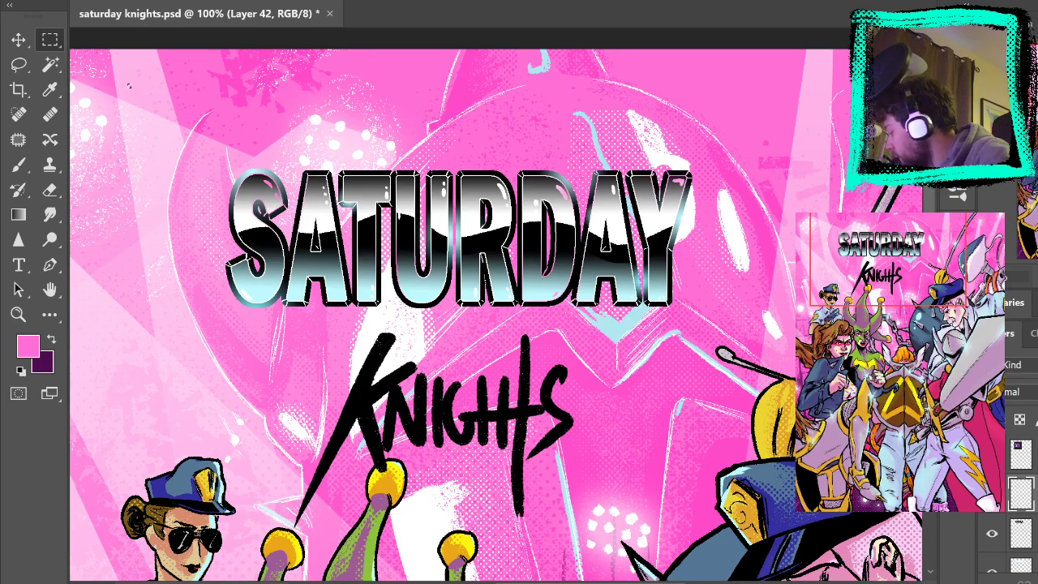
Tint the other selected SATURDAY highlights with pink gradients and deselect them
click(18, 214)
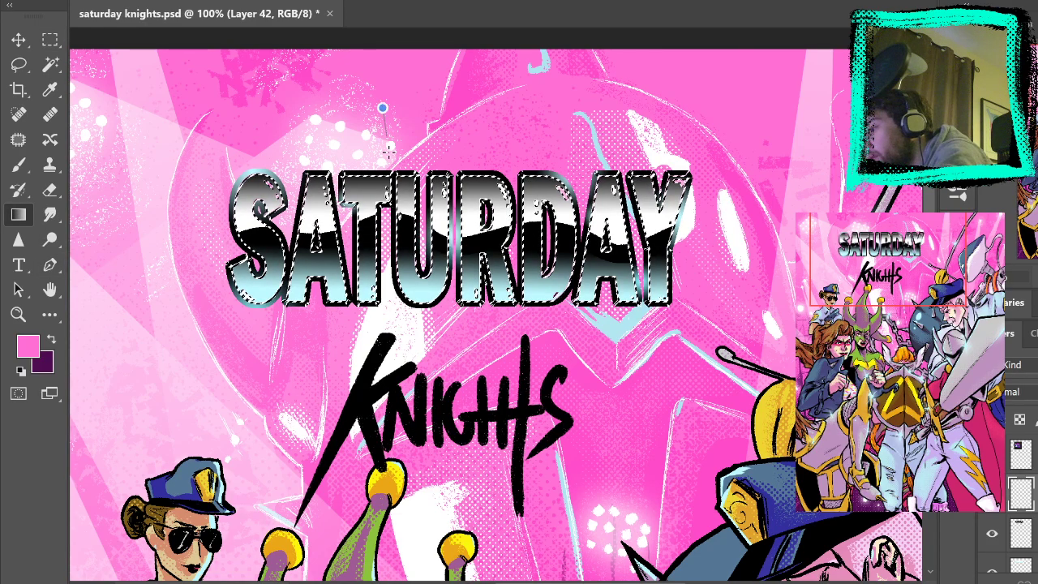
drag(281, 346, 410, 163)
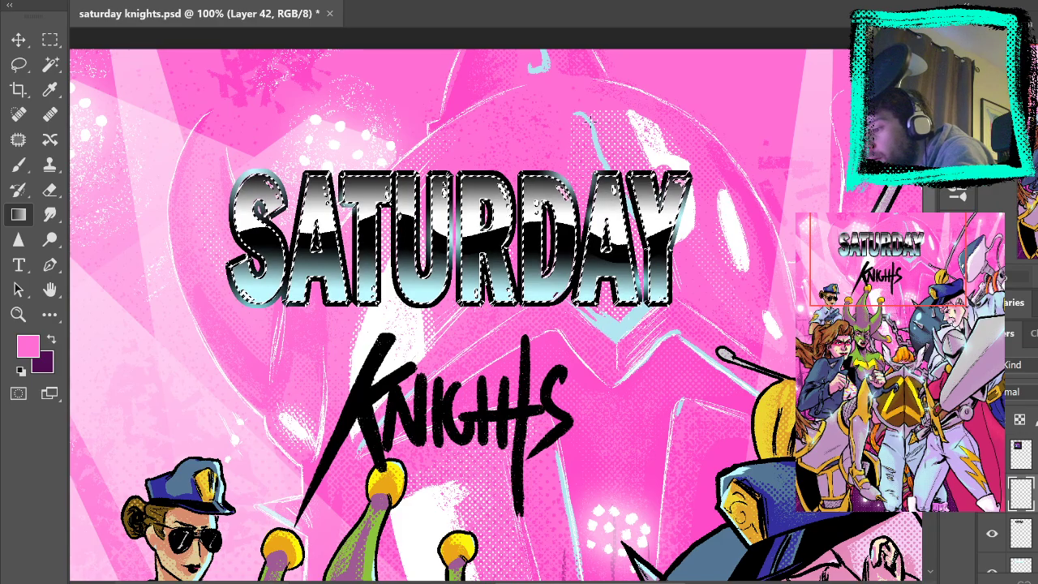
click(49, 40)
click(165, 84)
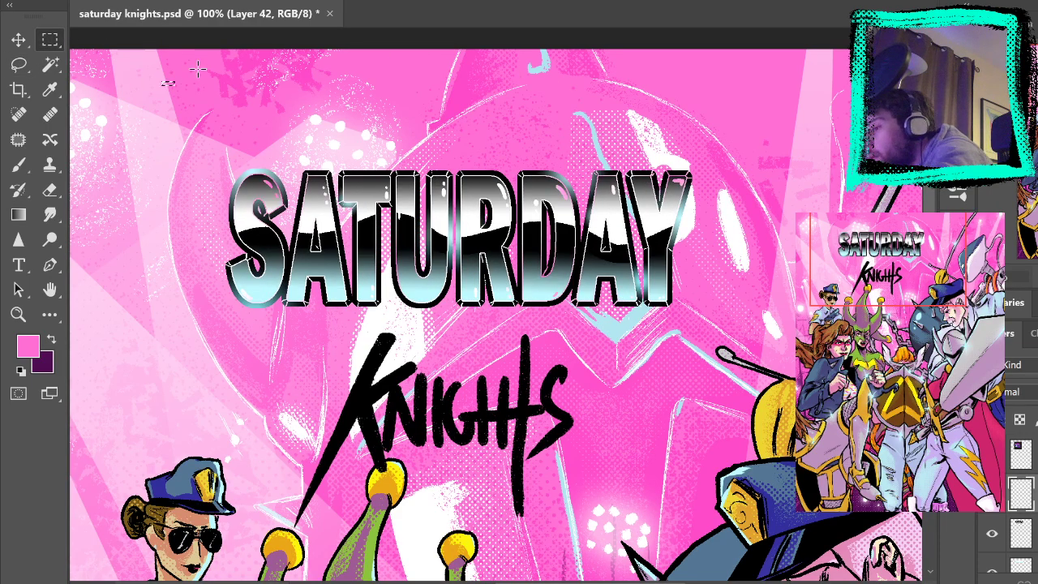
Examine the pink-tinted highlights of the SATURDAY title on the whole cover and close up at 200% and 100%
drag(764, 347, 678, 373)
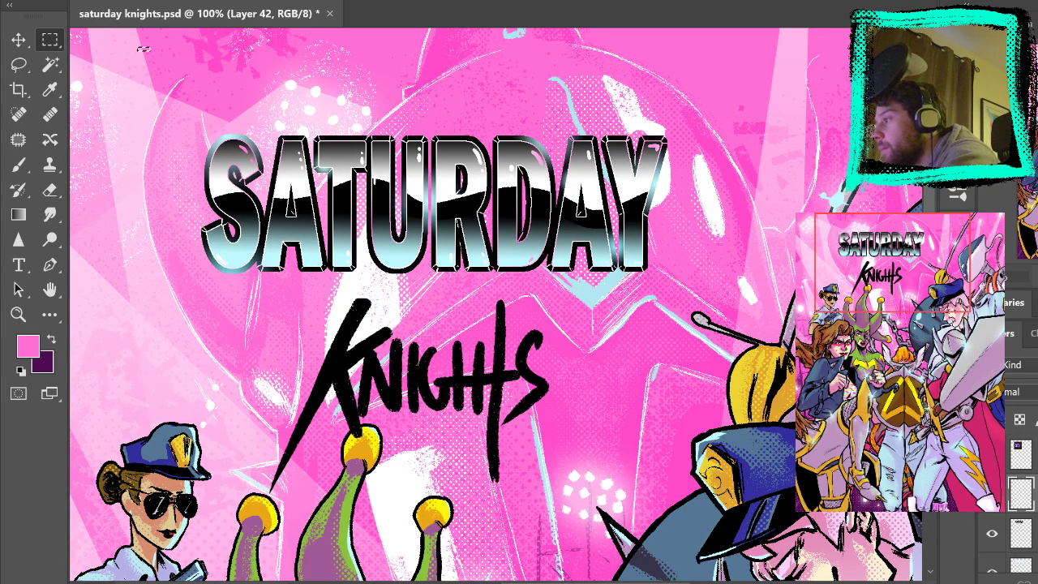
key(ctrl+0)
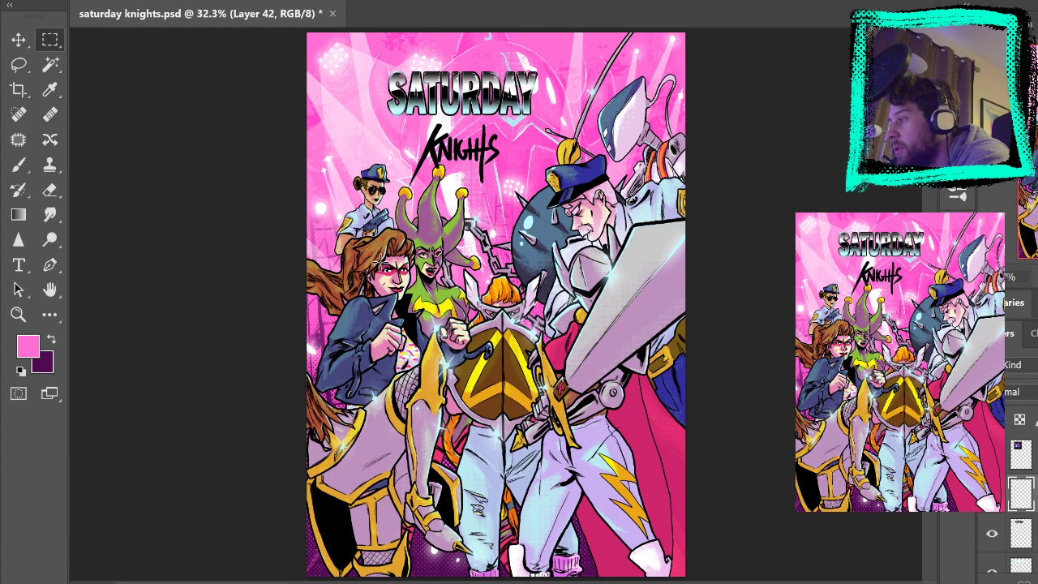
click(18, 315)
click(477, 77)
click(478, 86)
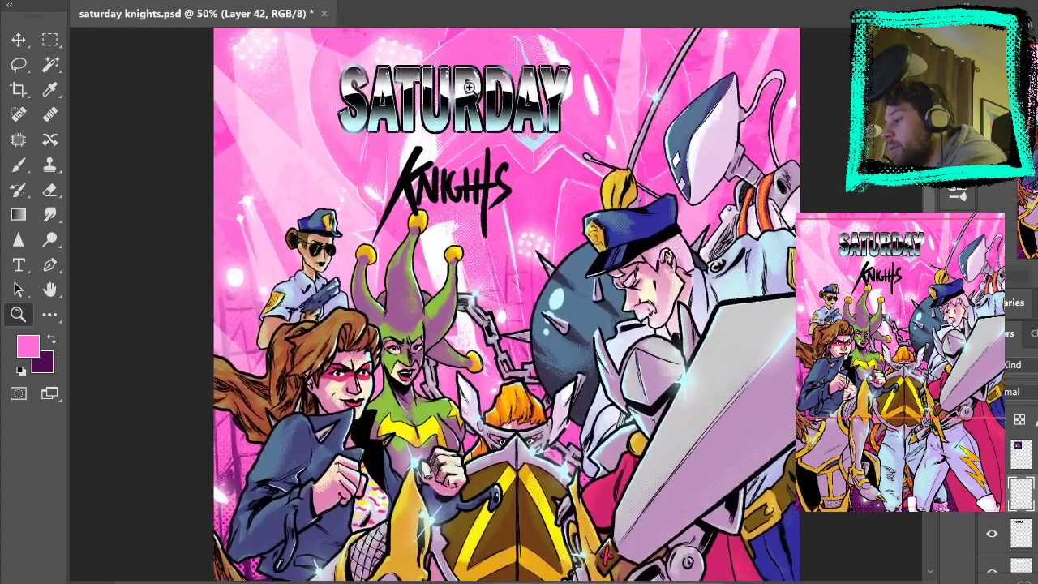
click(480, 91)
click(496, 98)
drag(503, 112, 553, 254)
click(654, 153)
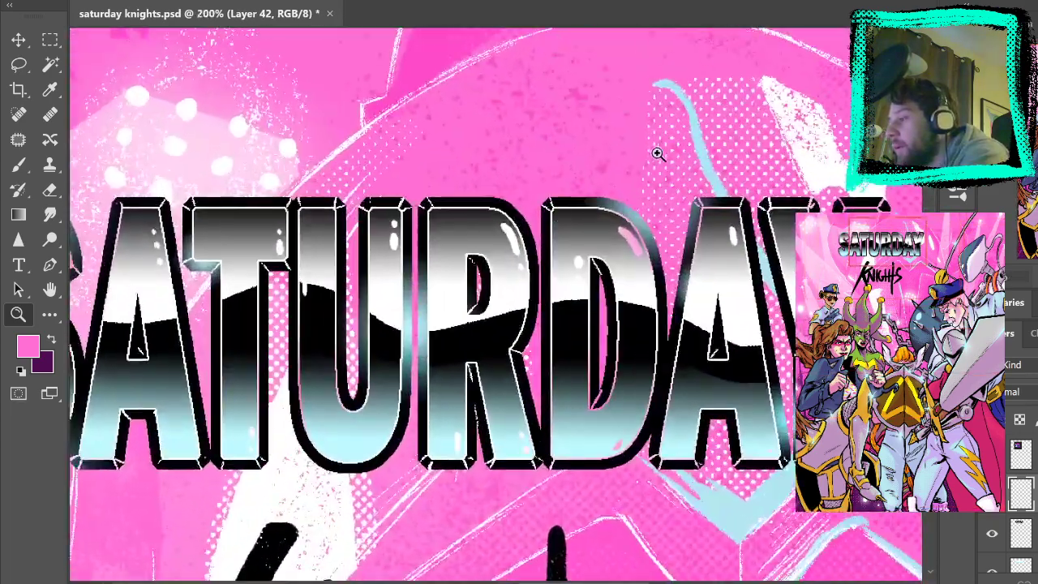
alt+click(407, 92)
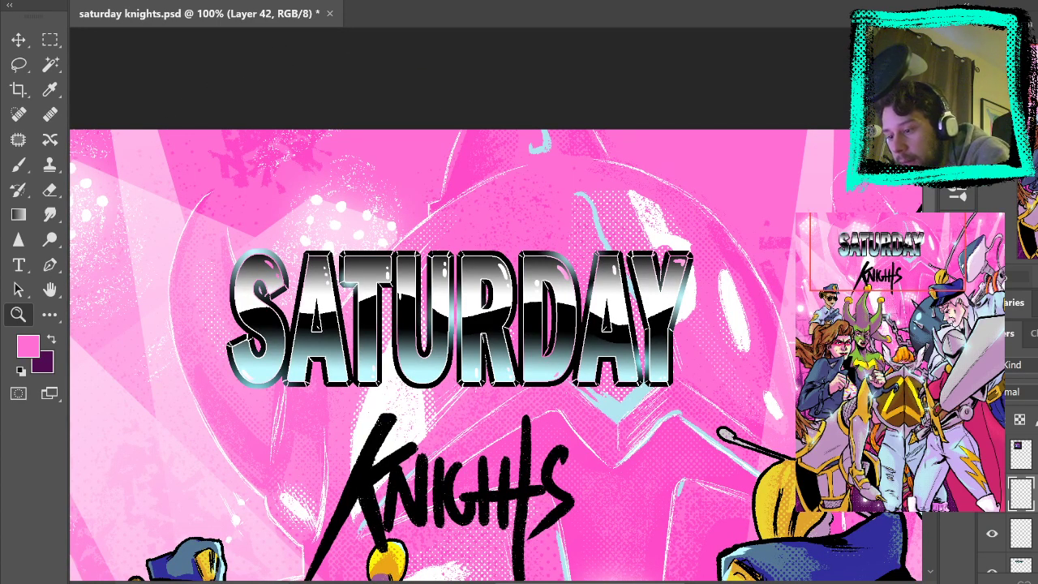
Create a new layer above the highlights and sample white from the artwork as the brush colour
click(30, 164)
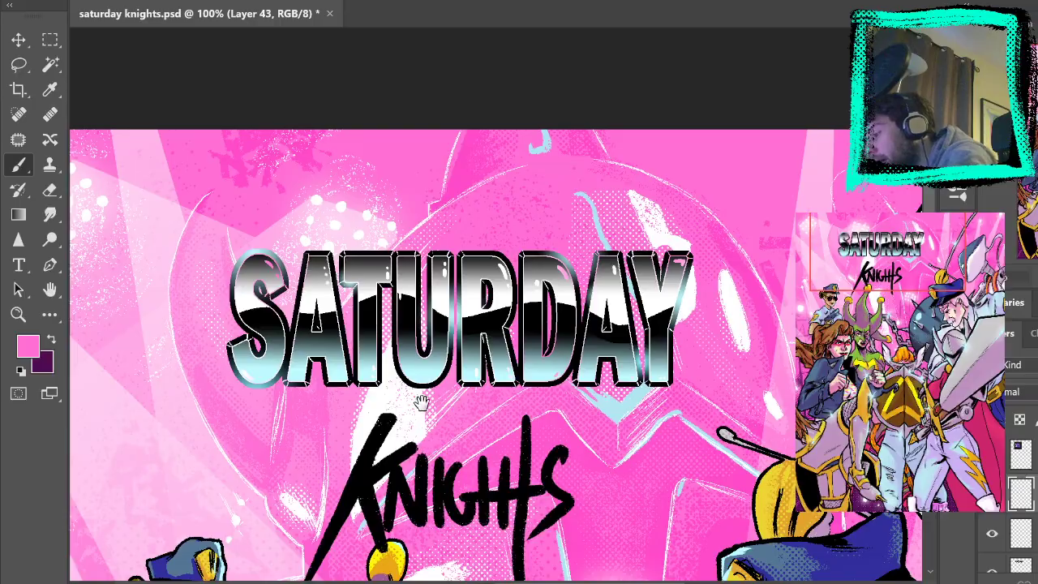
drag(418, 432, 478, 86)
alt+click(279, 474)
drag(597, 455, 793, 340)
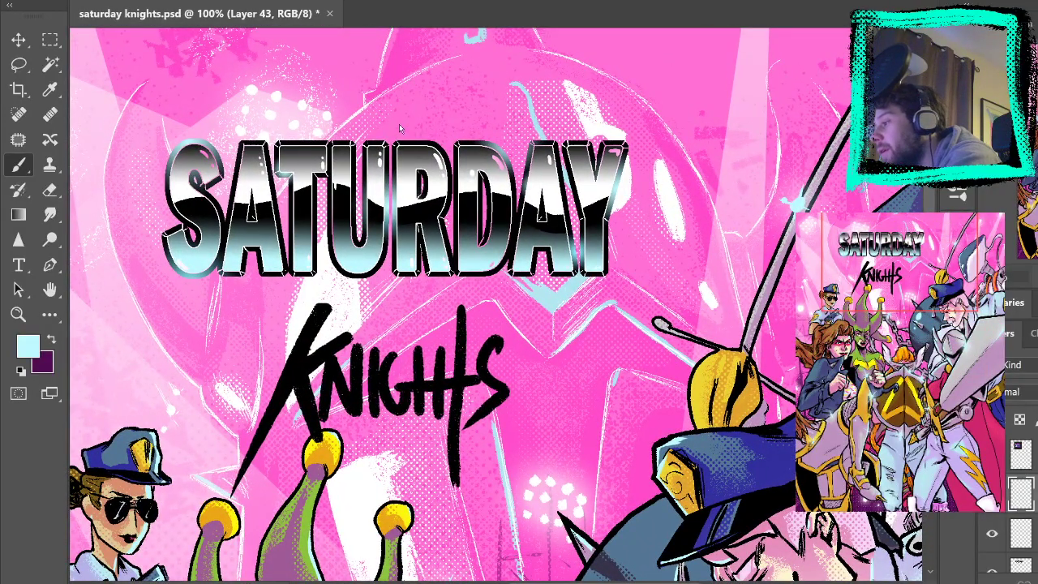
key(ctrl+0)
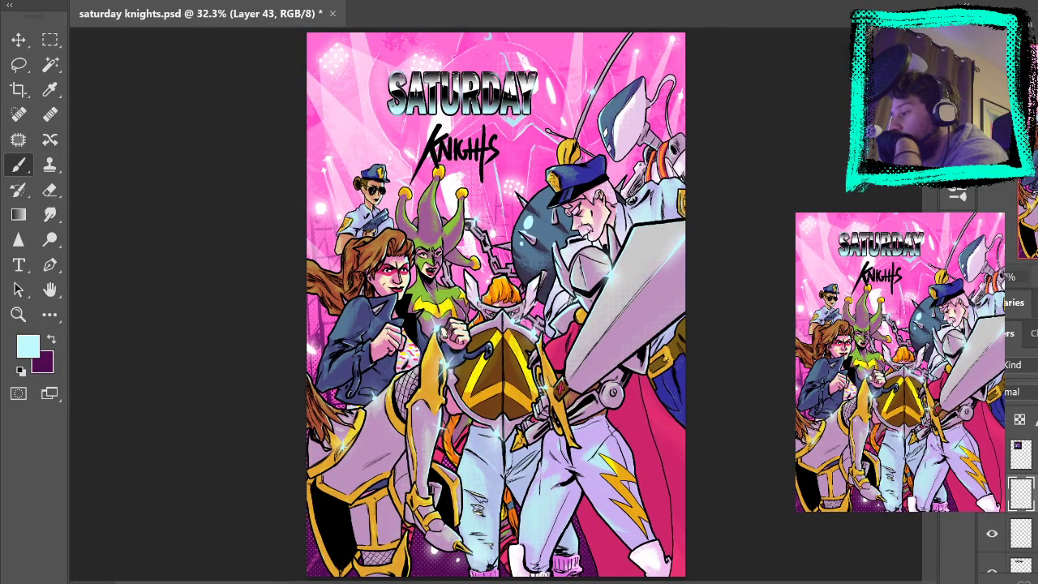
alt+click(343, 45)
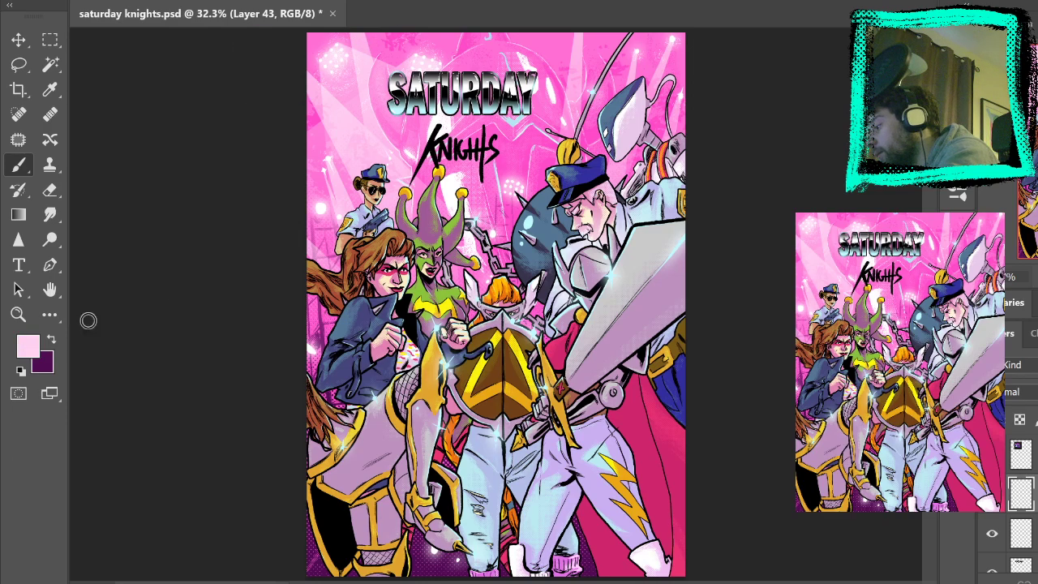
alt+click(506, 195)
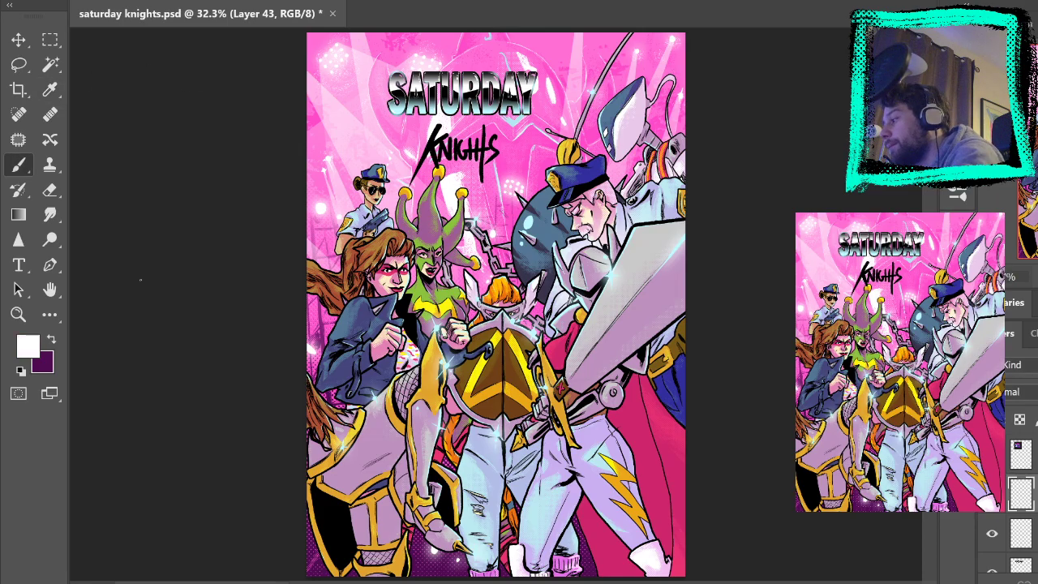
Add a glow layer effect to the new empty layer
click(18, 314)
click(495, 99)
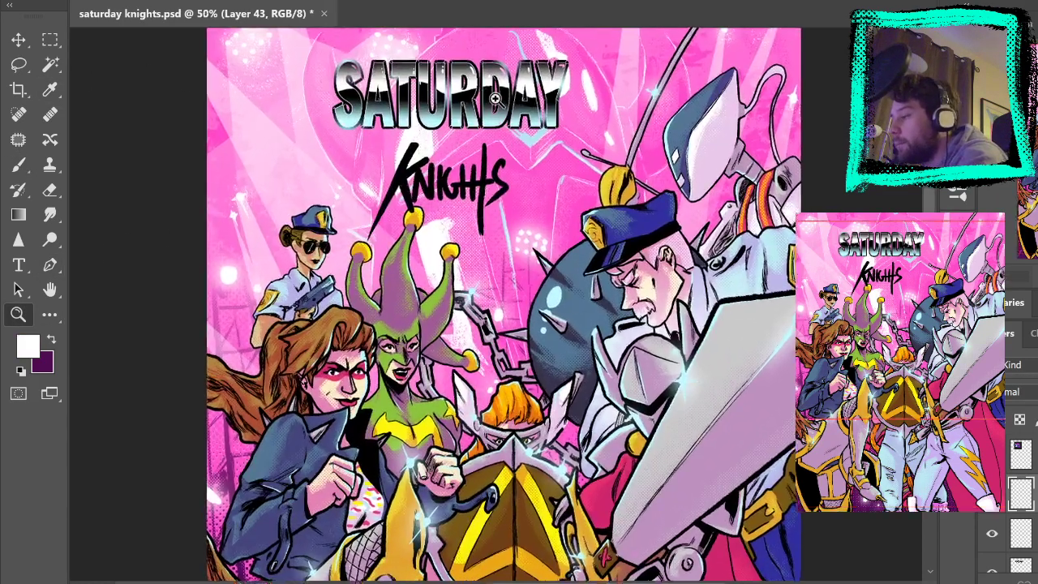
click(495, 98)
click(487, 101)
click(597, 211)
drag(184, 200, 538, 244)
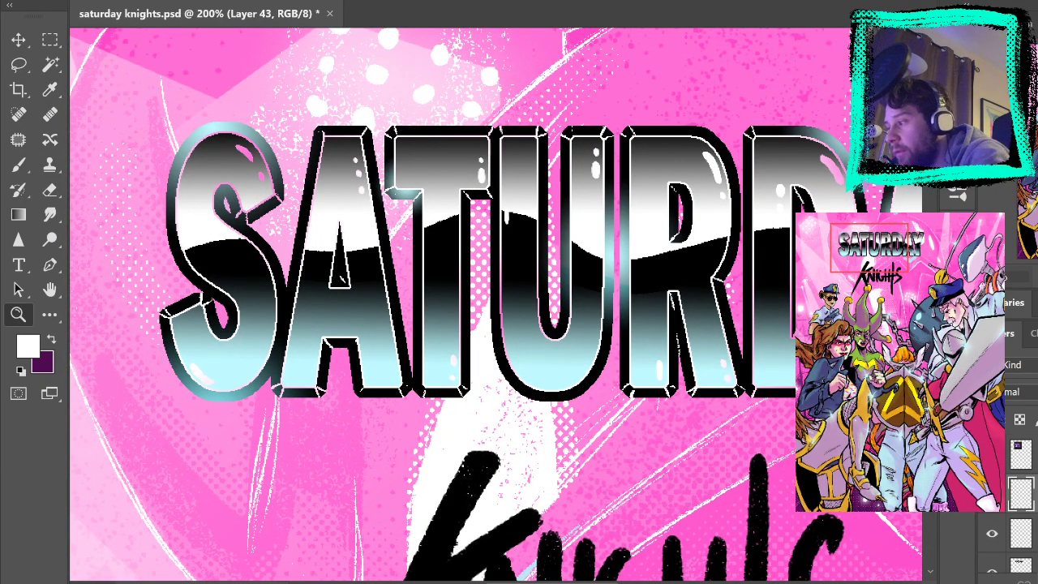
click(1035, 496)
click(912, 360)
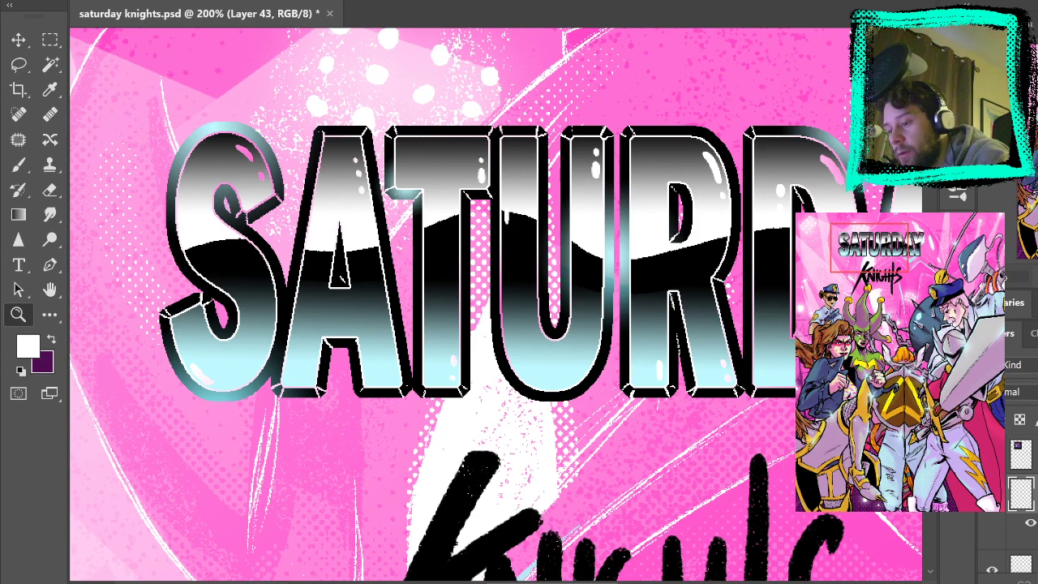
double_click(1035, 496)
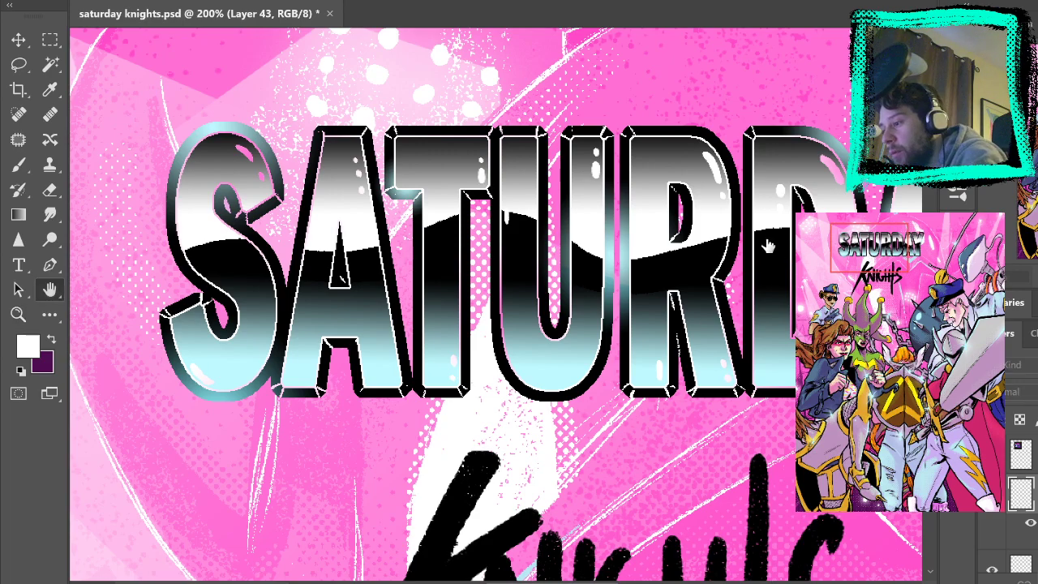
click(768, 278)
click(534, 185)
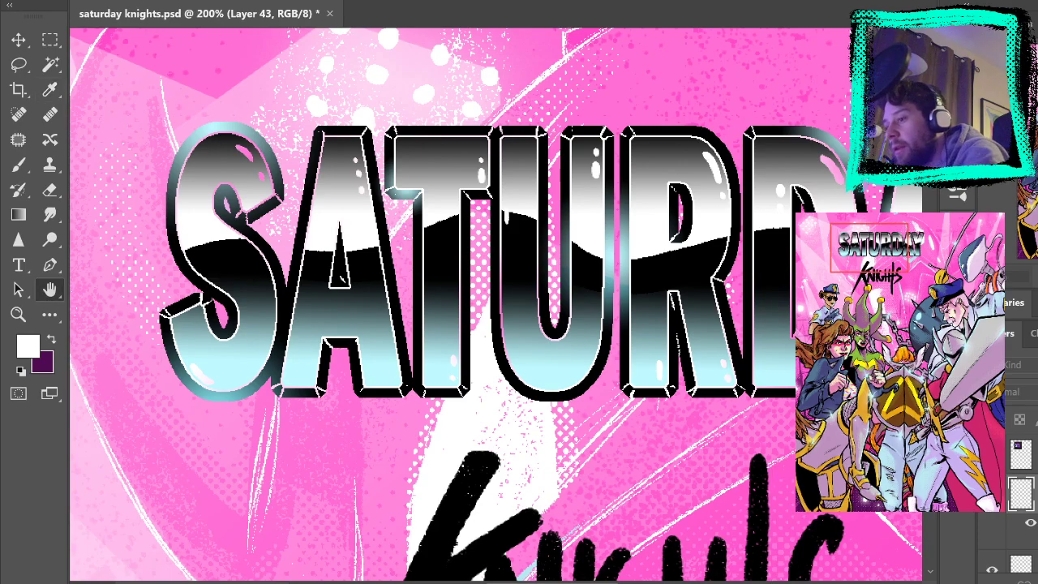
click(962, 405)
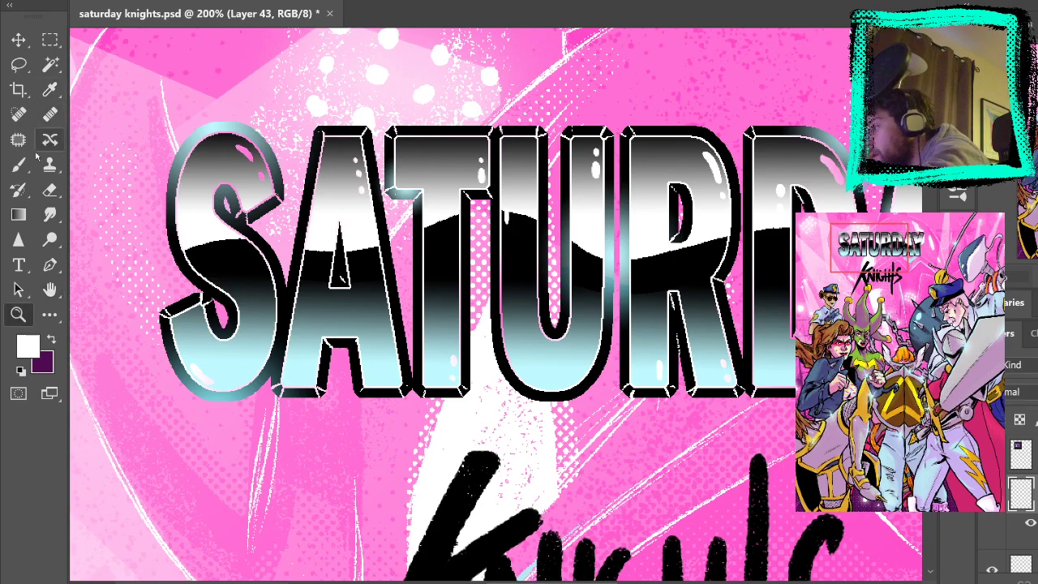
Try glowing white brush strokes on the upper-left edge of the first A and undo them
key(b)
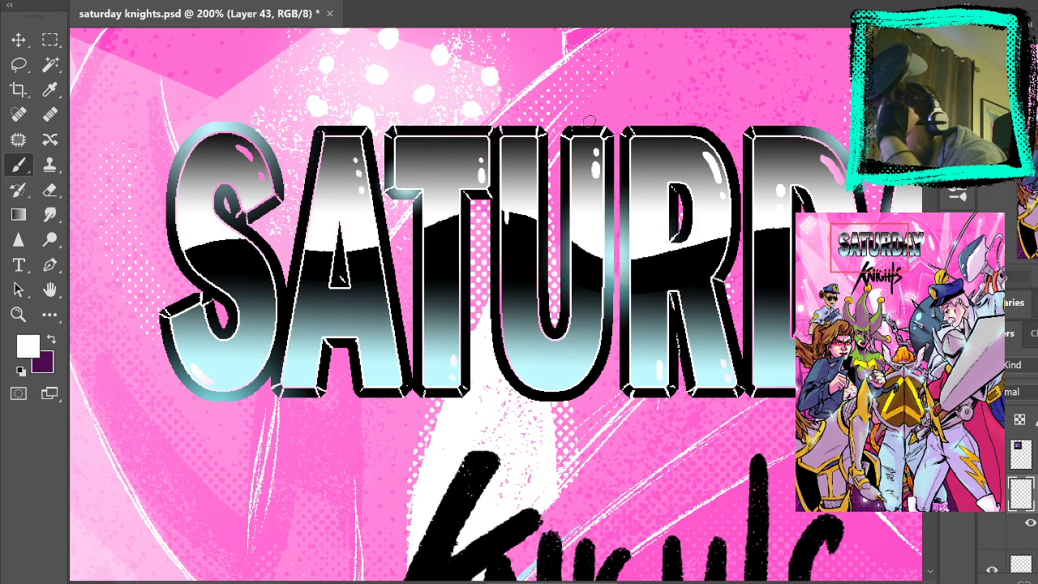
click(992, 494)
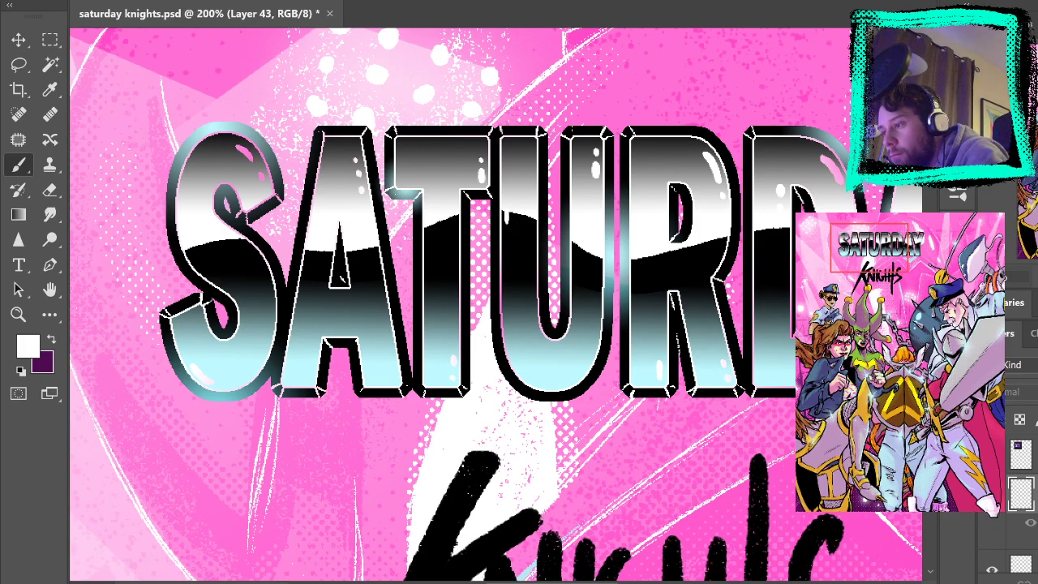
click(992, 494)
drag(305, 195, 314, 183)
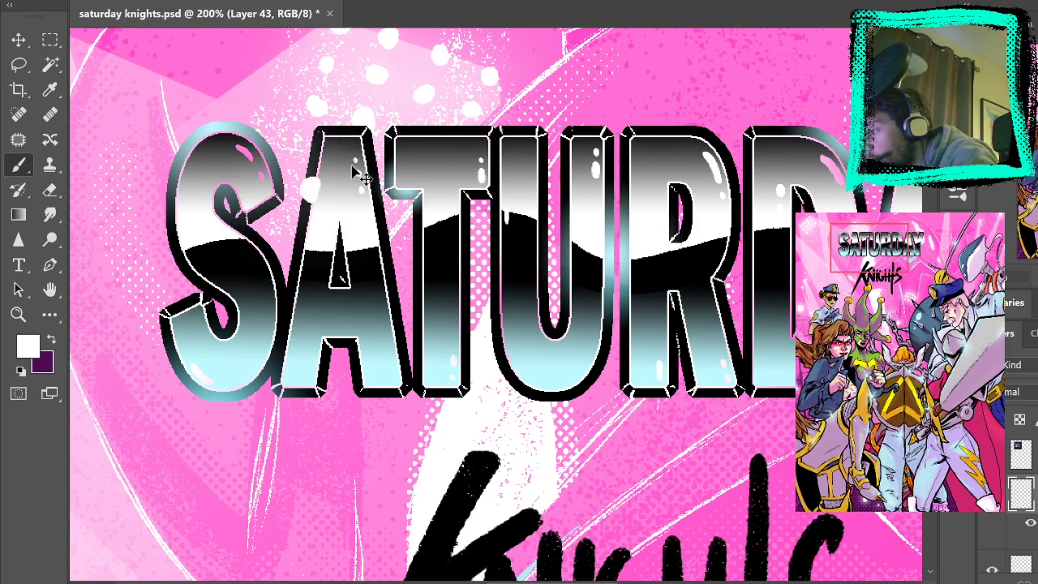
key(ctrl+z)
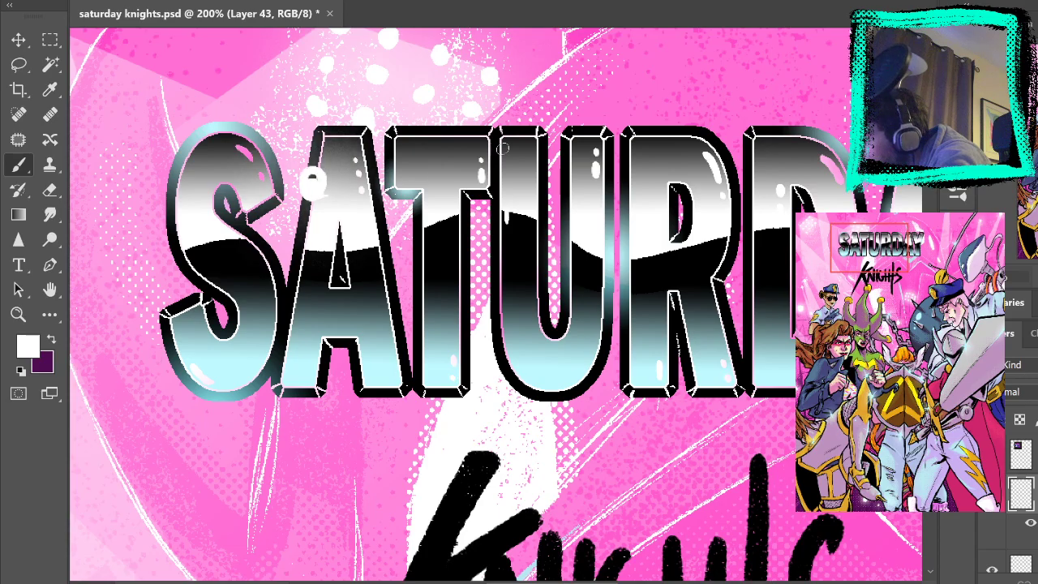
drag(503, 482, 579, 167)
mouse_move(519, 261)
mouse_down()
mouse_move(500, 276)
mouse_move(513, 281)
mouse_up()
key(ctrl+z)
Try a glowing white dot on the long lower stroke of the K in KNIGHTS and undo it
drag(755, 503, 719, 263)
drag(663, 105, 775, 438)
drag(661, 97, 770, 422)
mouse_move(503, 90)
mouse_down()
mouse_move(565, 294)
mouse_move(463, 417)
mouse_move(467, 406)
mouse_up()
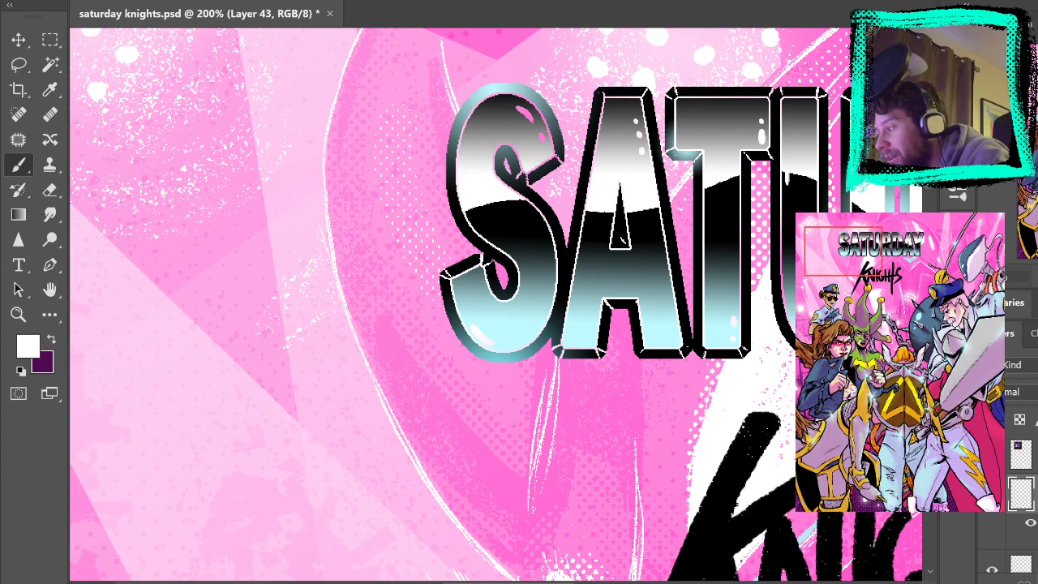
key(space)
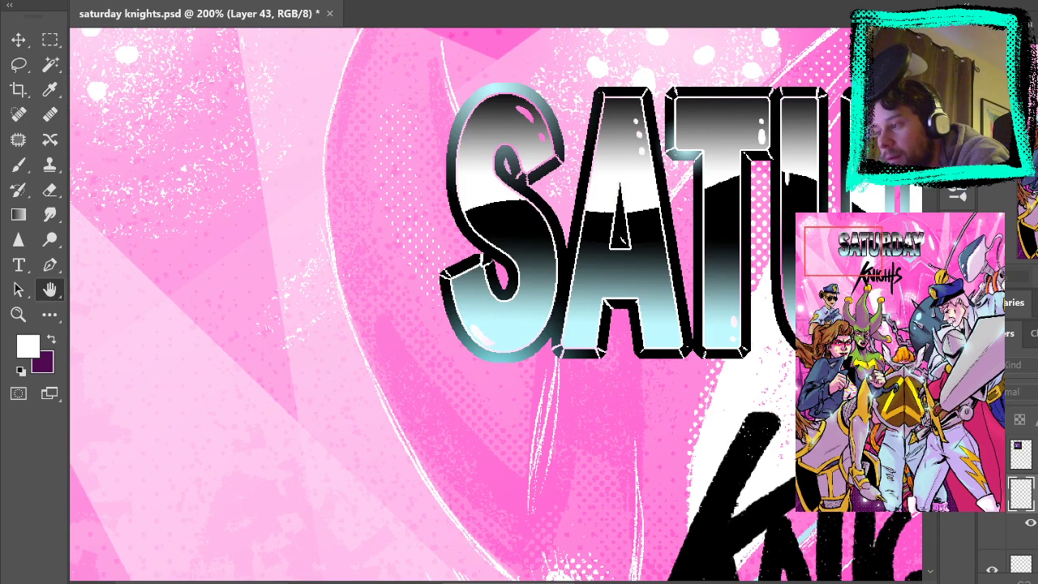
key(Page_Down)
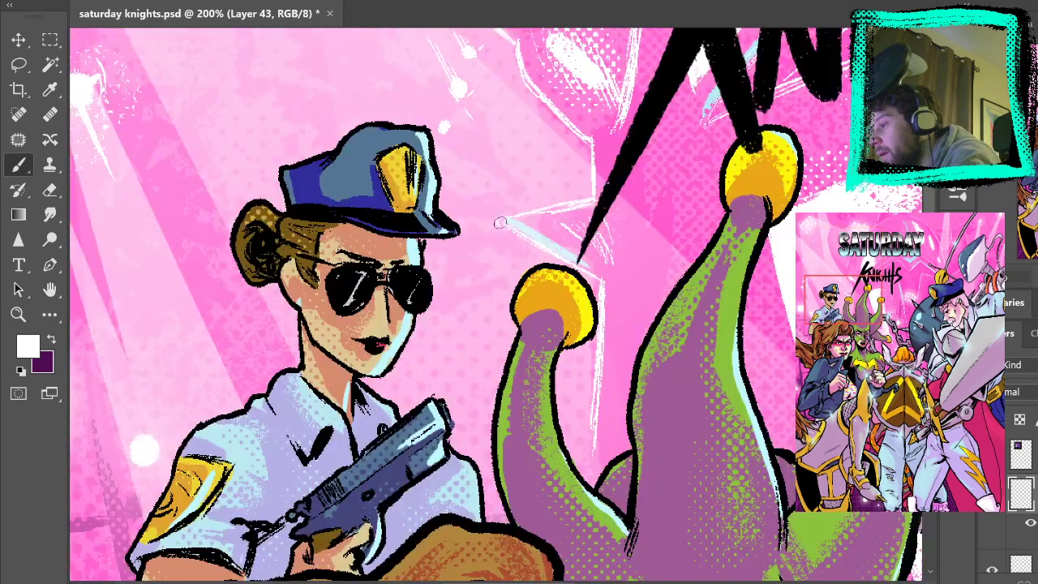
drag(791, 290, 673, 436)
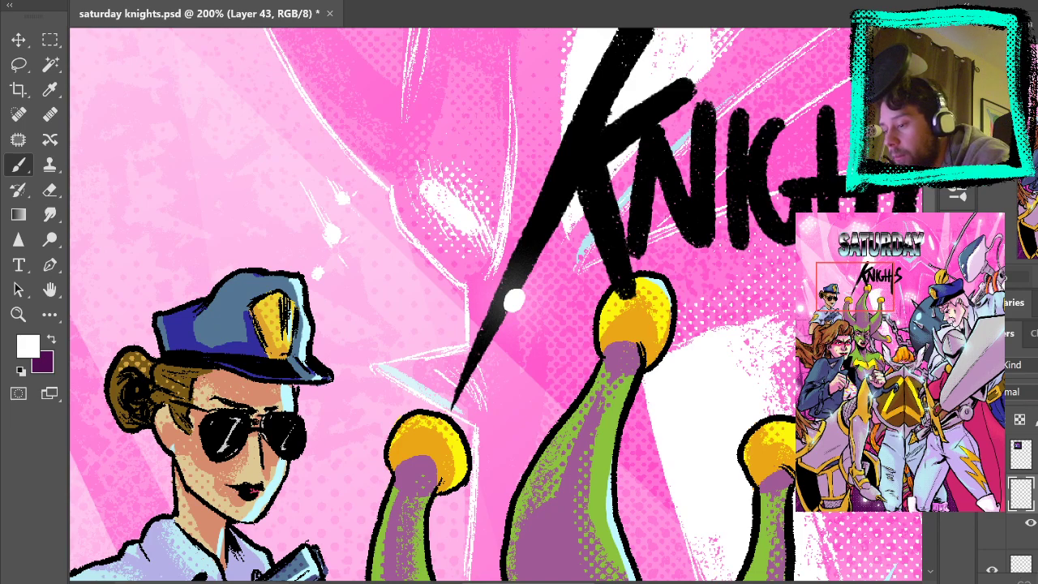
key(h)
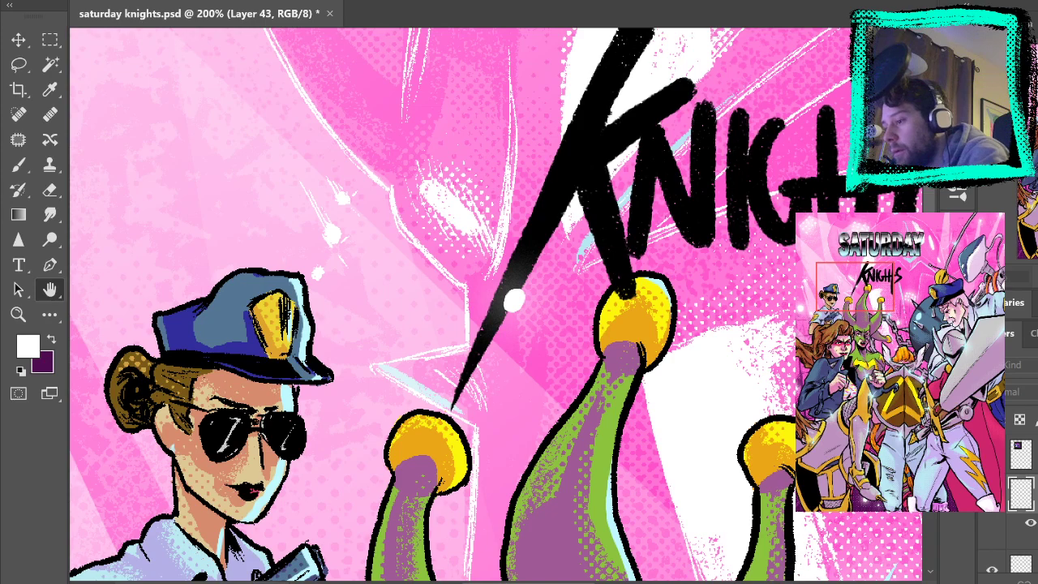
key(b)
key(ctrl+z)
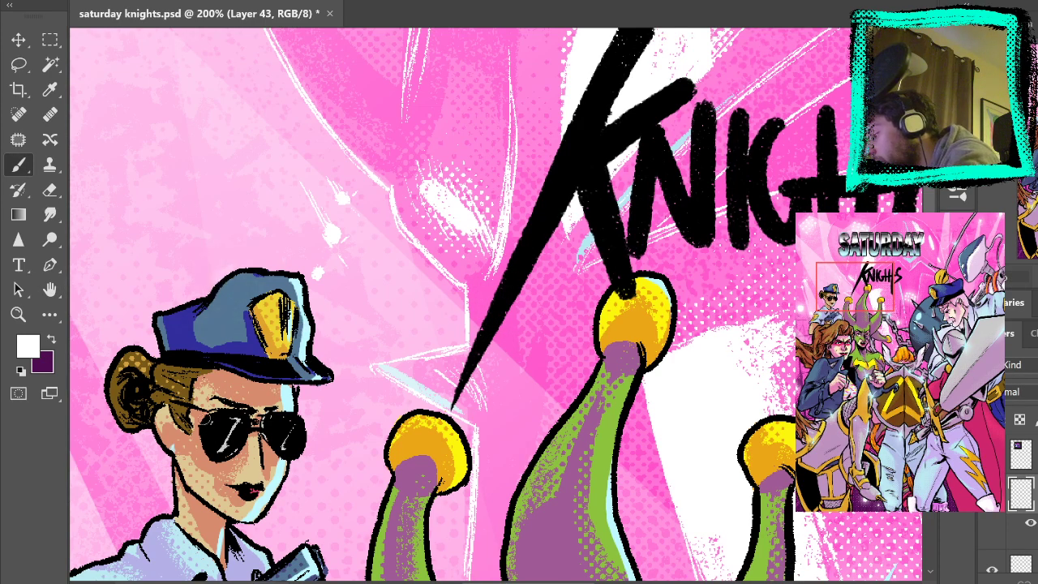
Try a glowing white dot on the policewoman's sunglasses and erase it
click(208, 419)
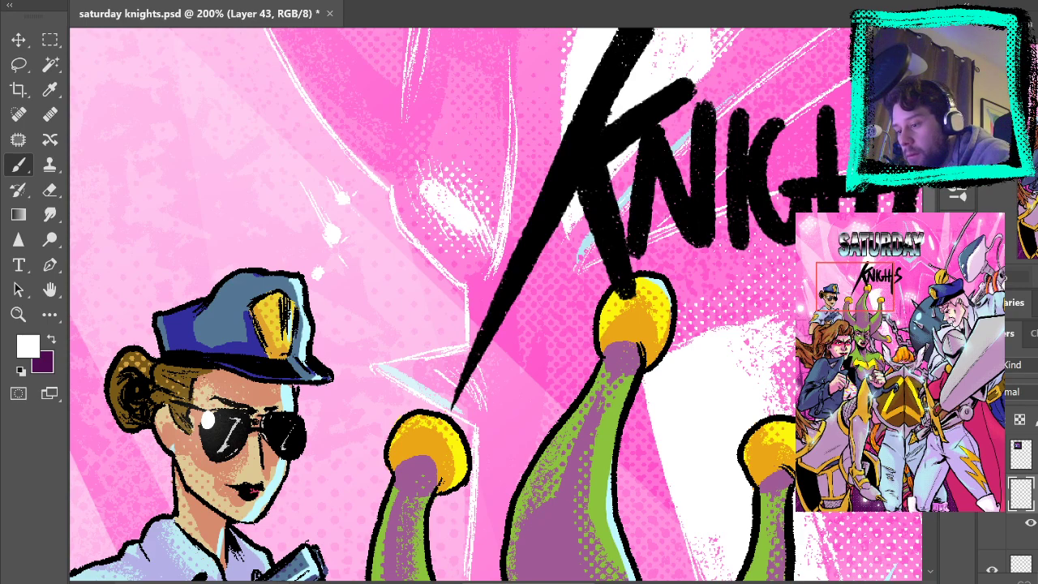
key(h)
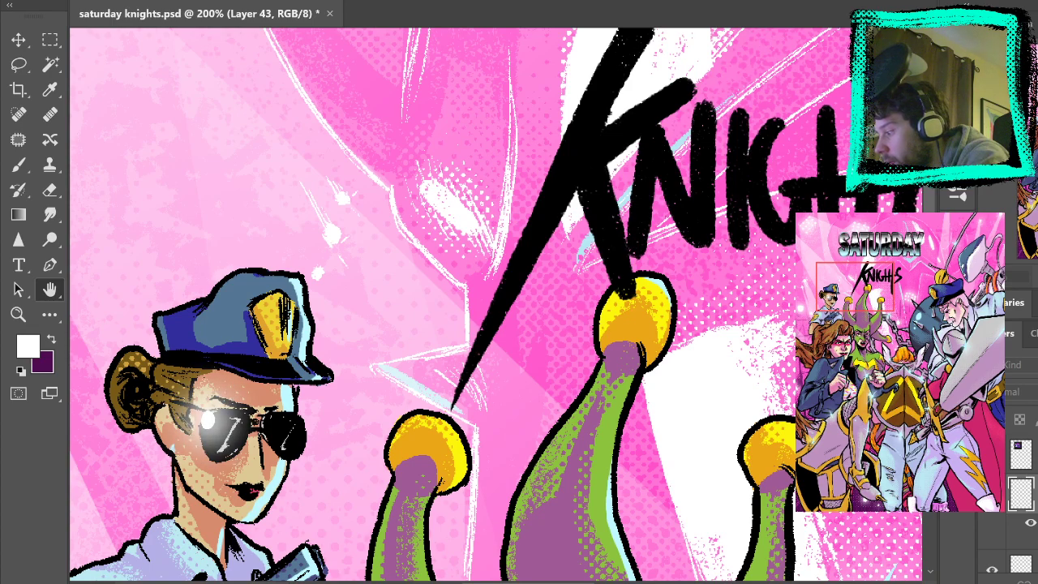
key(b)
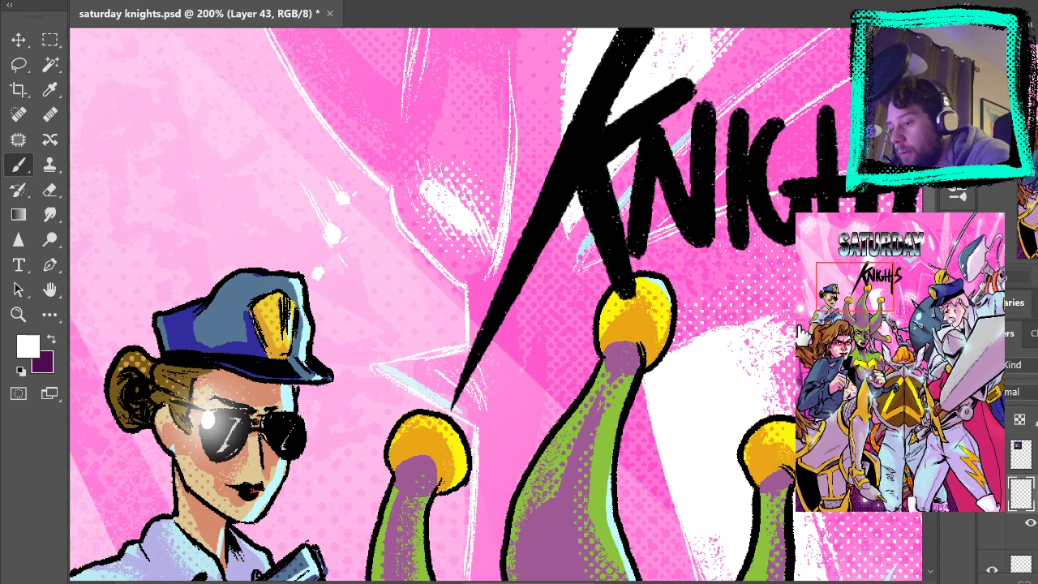
click(50, 189)
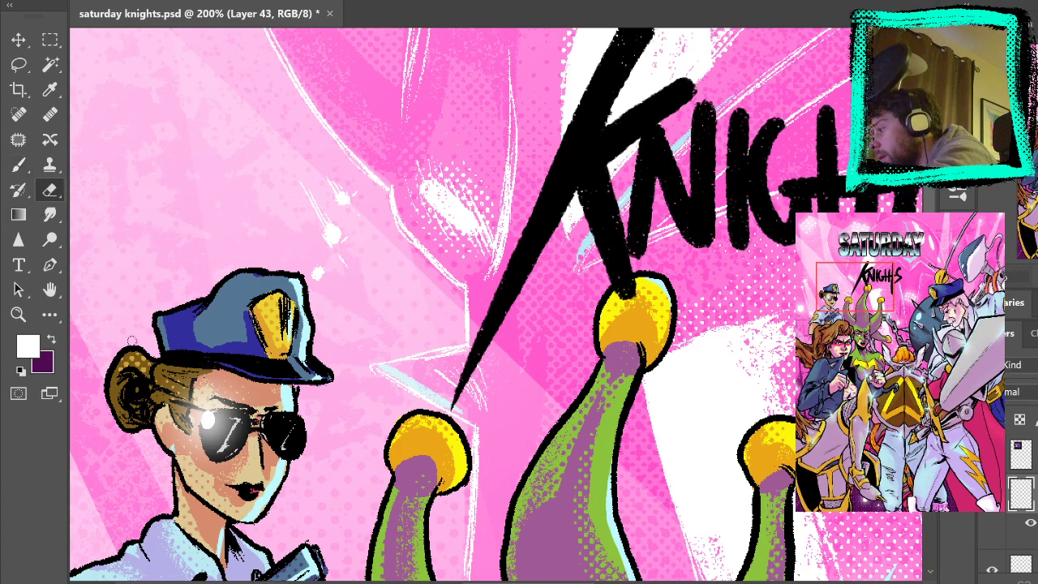
drag(183, 422, 247, 430)
key(b)
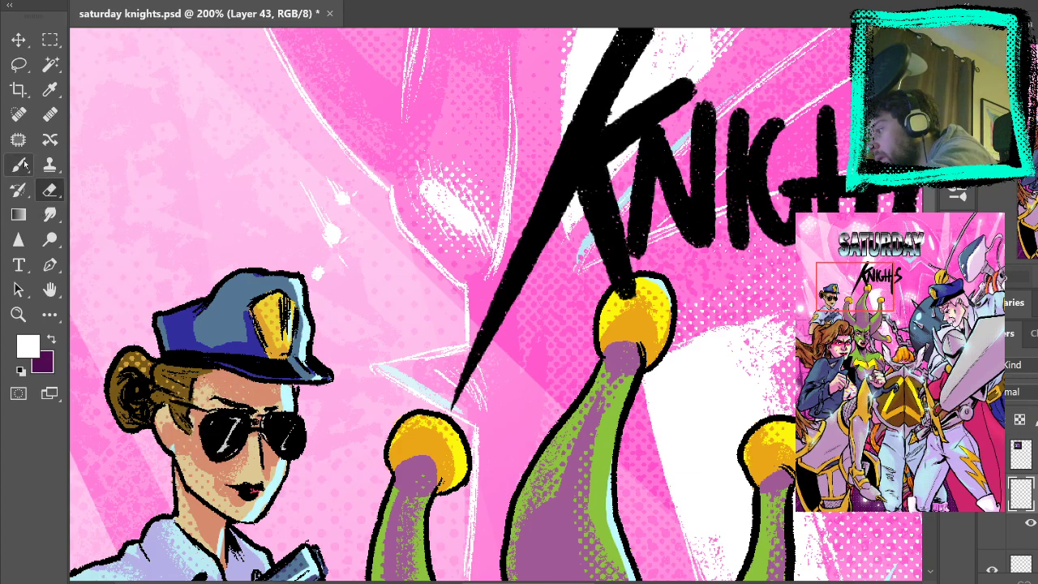
Paint a glowing white glint with a vertical ray on the top edge of the S in SATURDAY
drag(661, 239, 465, 535)
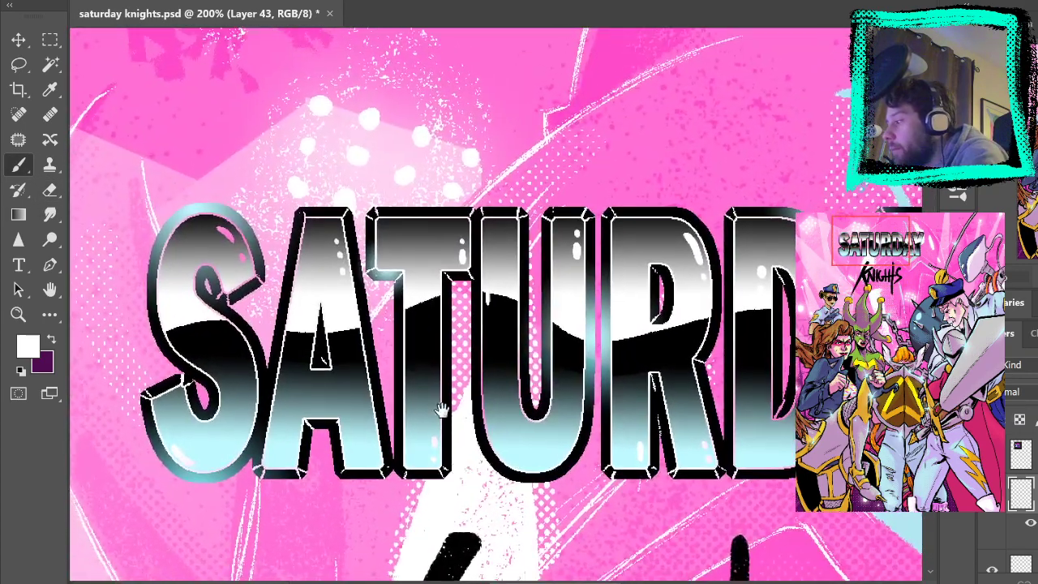
click(199, 212)
click(199, 213)
click(196, 213)
mouse_move(197, 216)
mouse_down()
mouse_move(196, 238)
mouse_move(194, 167)
mouse_up()
key(ctrl+z)
key(ctrl+z)
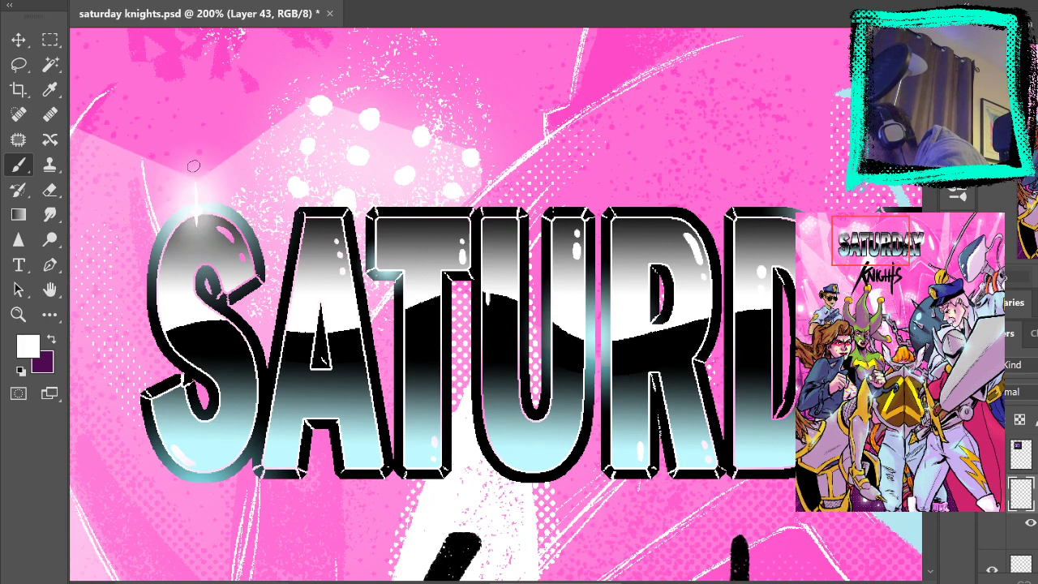
Paint a glowing star-shaped glint between the lower parts of the S and the first A in SATURDAY
click(252, 413)
click(255, 415)
click(272, 417)
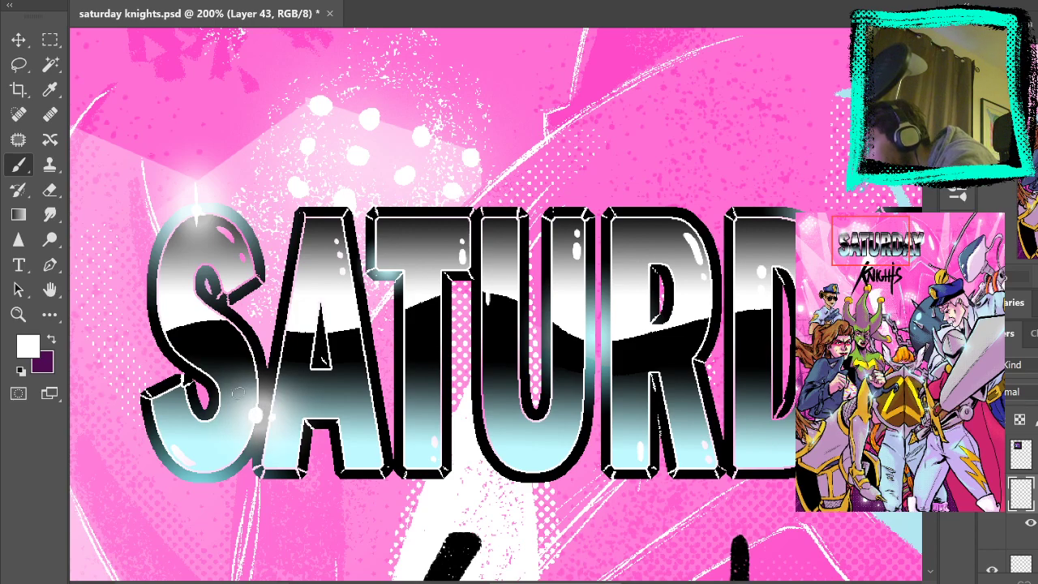
mouse_move(254, 415)
mouse_down()
mouse_move(233, 408)
mouse_move(289, 424)
mouse_move(266, 375)
mouse_up()
key(ctrl+z)
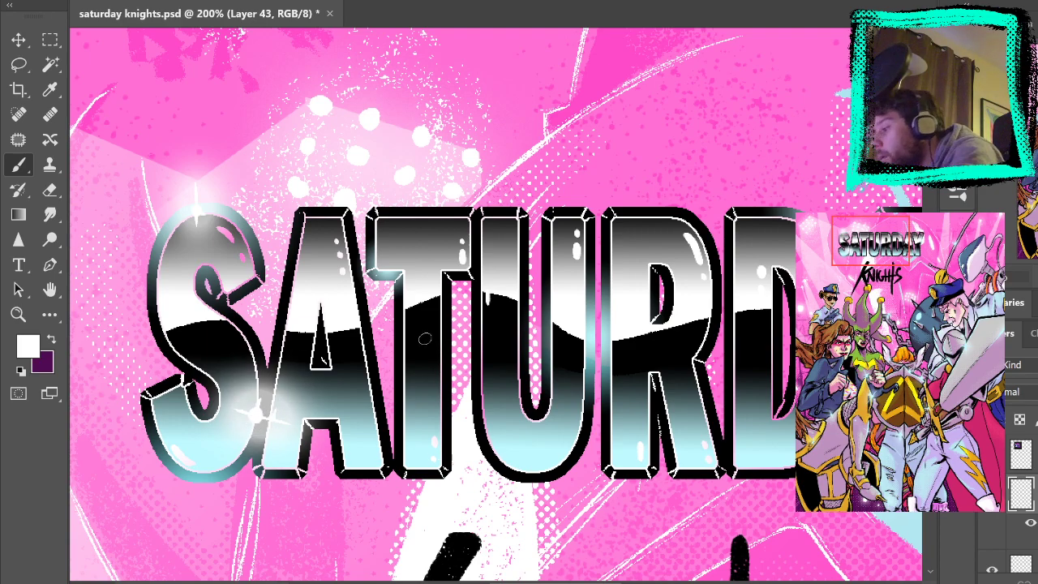
Paint glowing glints between the first A and the T and on the lower-left edge of the U, undoing stray strokes
mouse_move(374, 318)
mouse_down()
mouse_move(393, 319)
mouse_move(387, 291)
mouse_move(361, 349)
mouse_move(382, 260)
mouse_up()
key(ctrl+z)
key(ctrl+z)
key(ctrl+z)
mouse_move(373, 314)
mouse_down()
mouse_move(358, 263)
mouse_move(388, 353)
mouse_move(334, 360)
mouse_up()
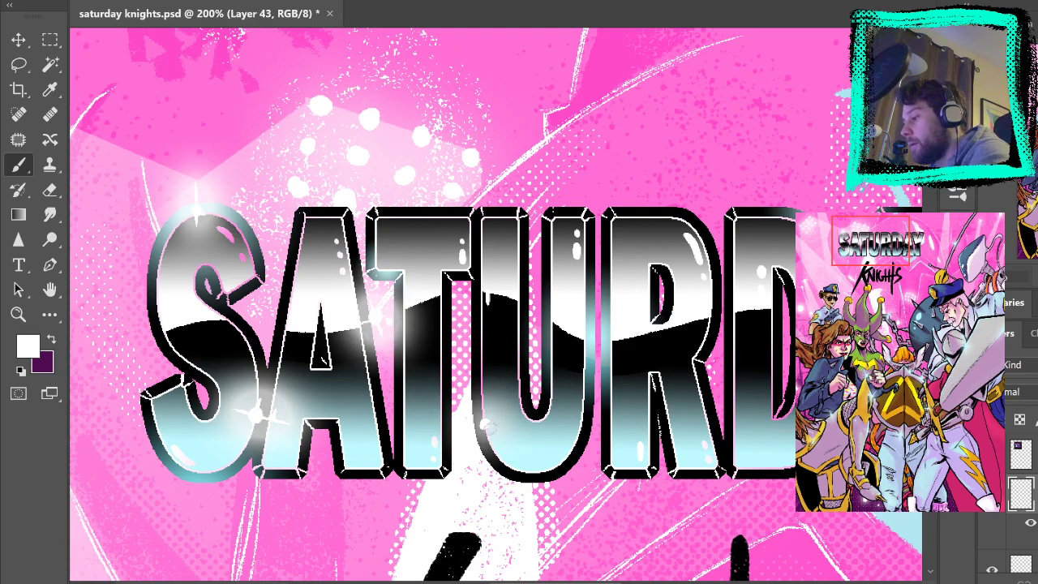
mouse_move(489, 423)
mouse_down()
mouse_move(487, 454)
mouse_move(511, 389)
mouse_up()
Paint a glowing white glint at the upper edge of the R's inner opening
drag(730, 378, 648, 298)
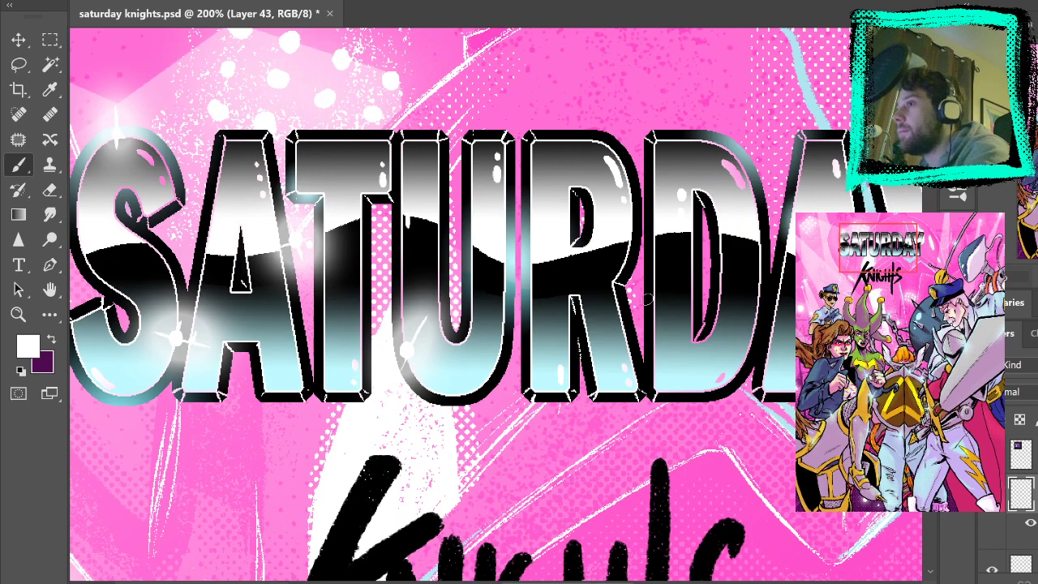
click(592, 193)
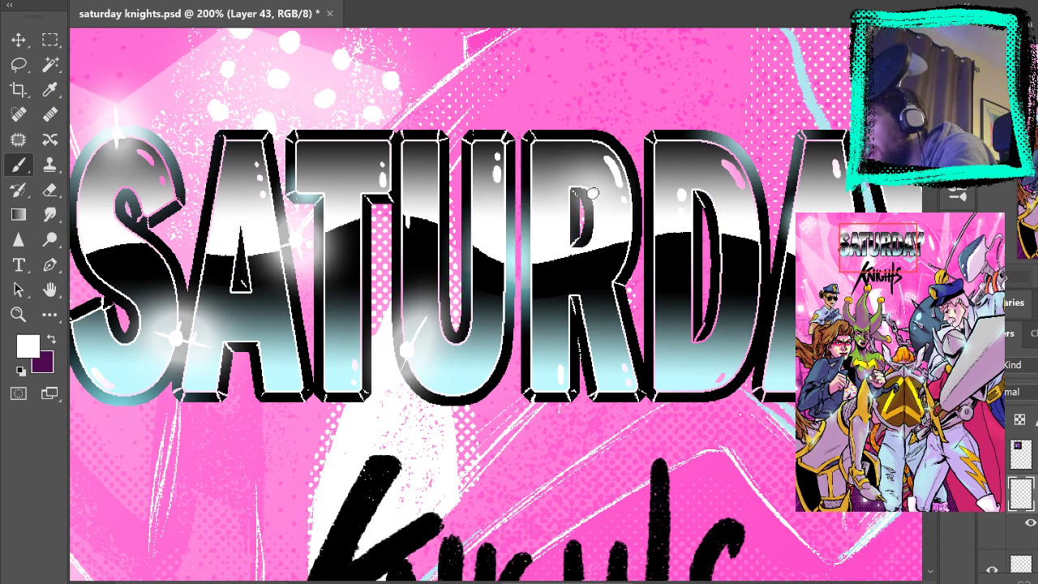
click(601, 200)
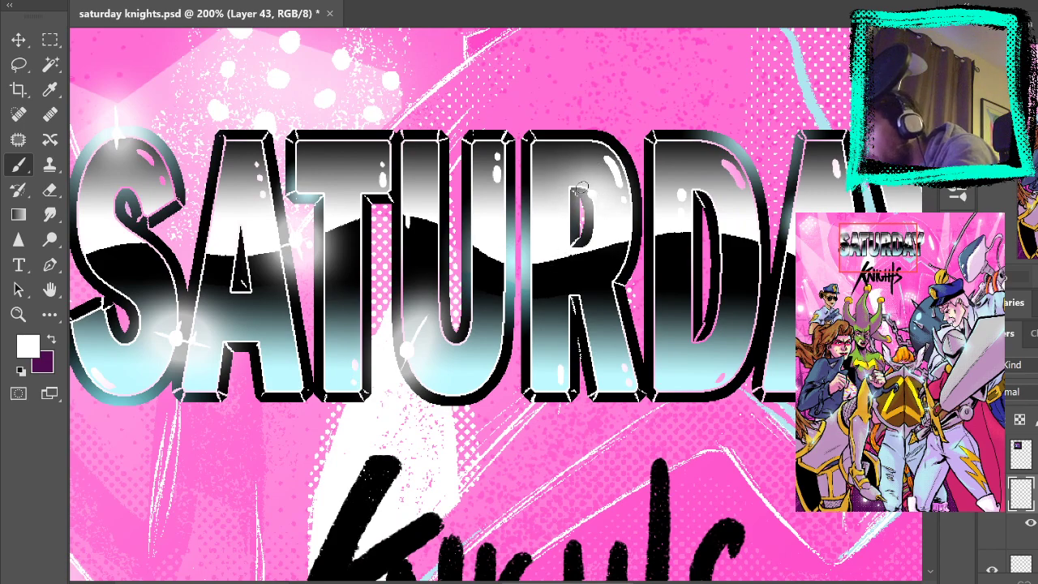
click(580, 185)
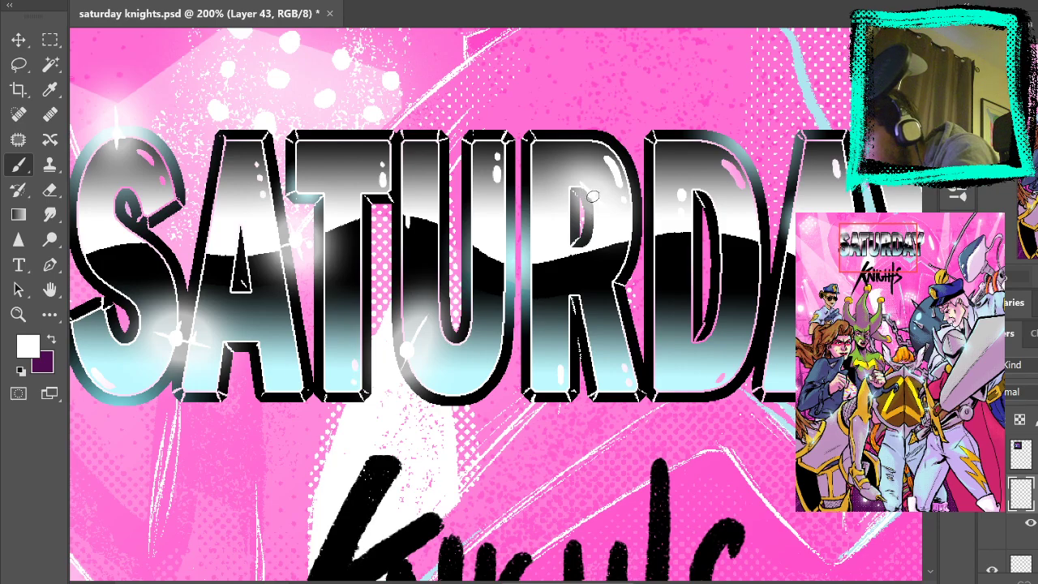
click(581, 212)
Paint glowing glints at the lower end of the D's inner opening and on the D's upper-right edge
drag(742, 354, 679, 394)
click(629, 364)
mouse_move(628, 368)
mouse_down()
mouse_move(625, 351)
mouse_move(639, 376)
mouse_move(640, 360)
mouse_up()
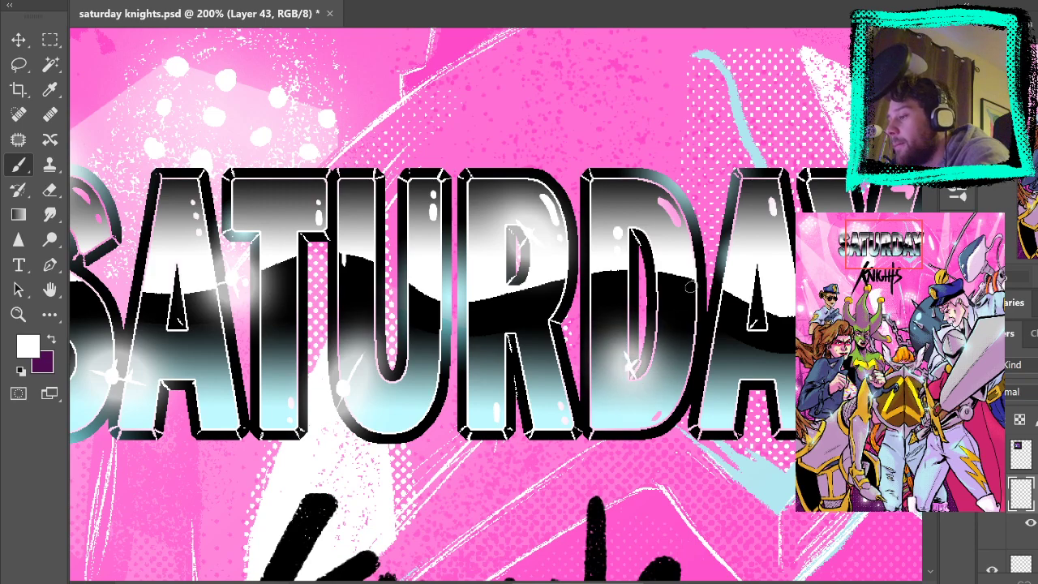
click(695, 246)
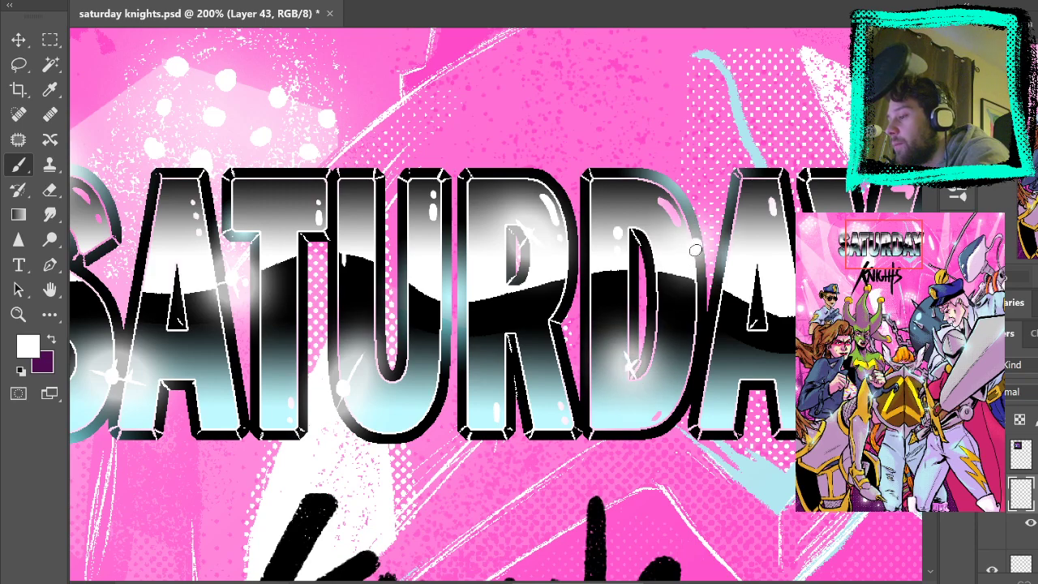
click(696, 245)
mouse_move(696, 246)
mouse_down()
mouse_move(740, 289)
mouse_move(698, 250)
mouse_move(709, 228)
mouse_up()
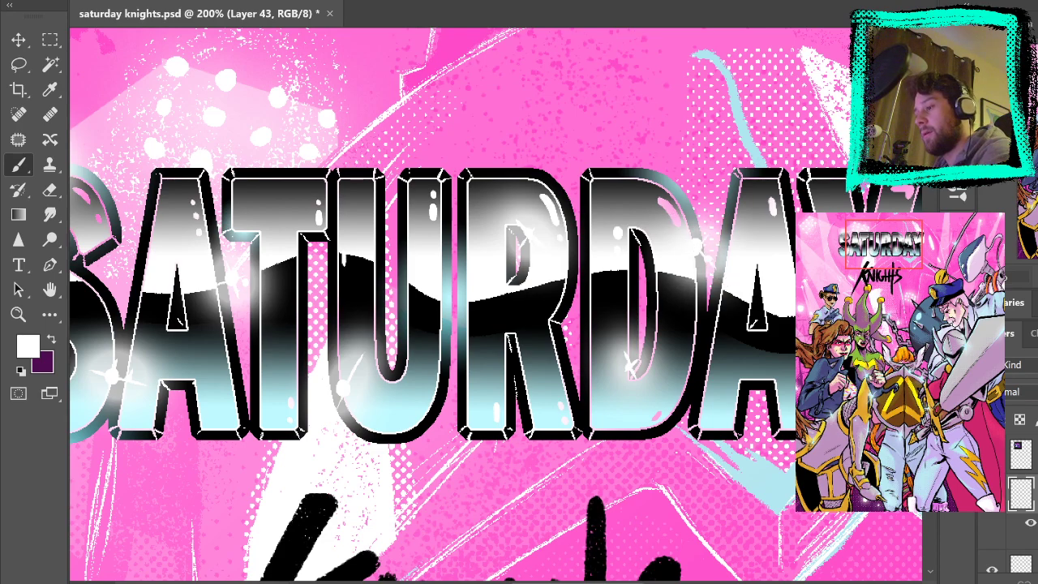
Paint a glowing white glint on the upper-right corner of the Y and show the whole cover
drag(859, 294, 712, 345)
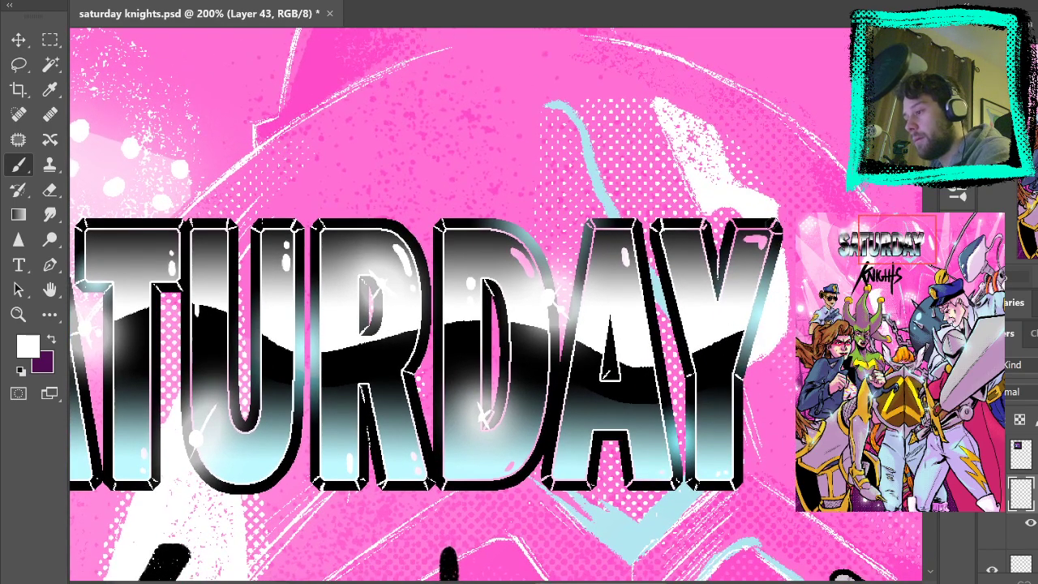
click(772, 226)
mouse_move(773, 225)
mouse_down()
mouse_move(791, 204)
mouse_move(747, 254)
mouse_move(779, 248)
mouse_up()
key(ctrl+0)
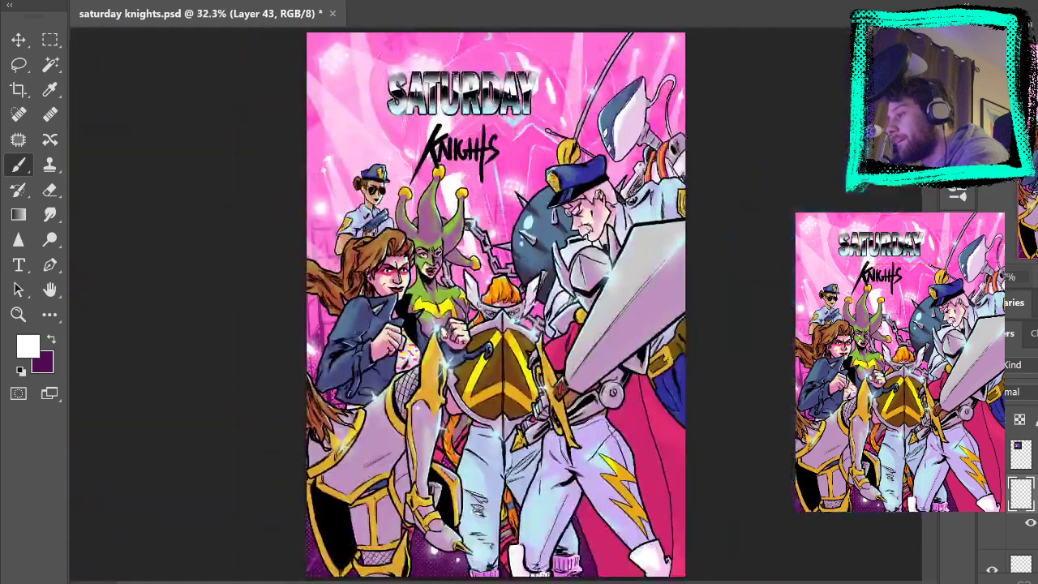
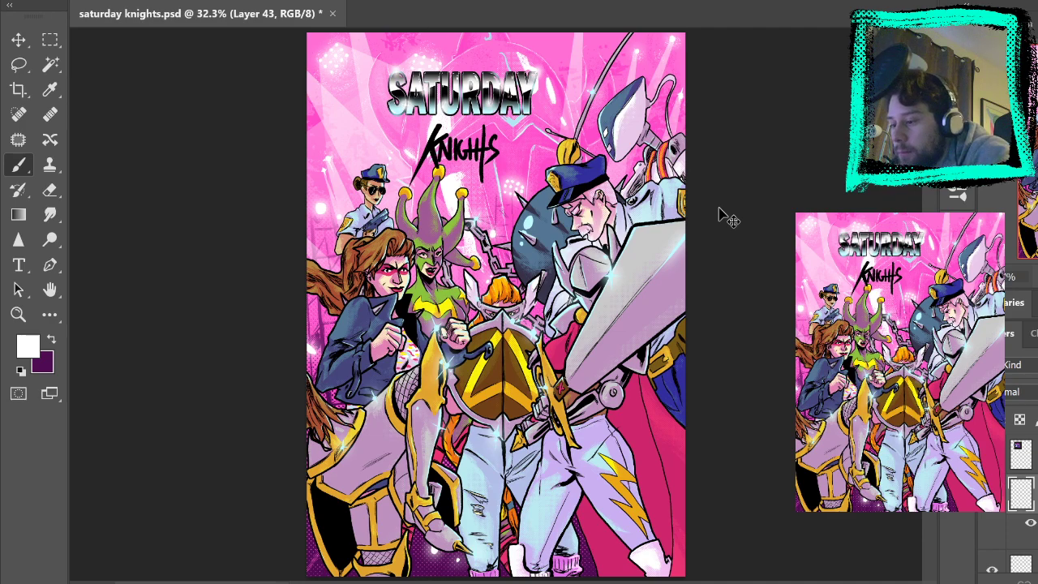
Step up and down through the SATURDAY title layers beneath the glints to identify their contents
key(alt+bracketleft)
key(alt+bracketleft)
key(alt+bracketleft)
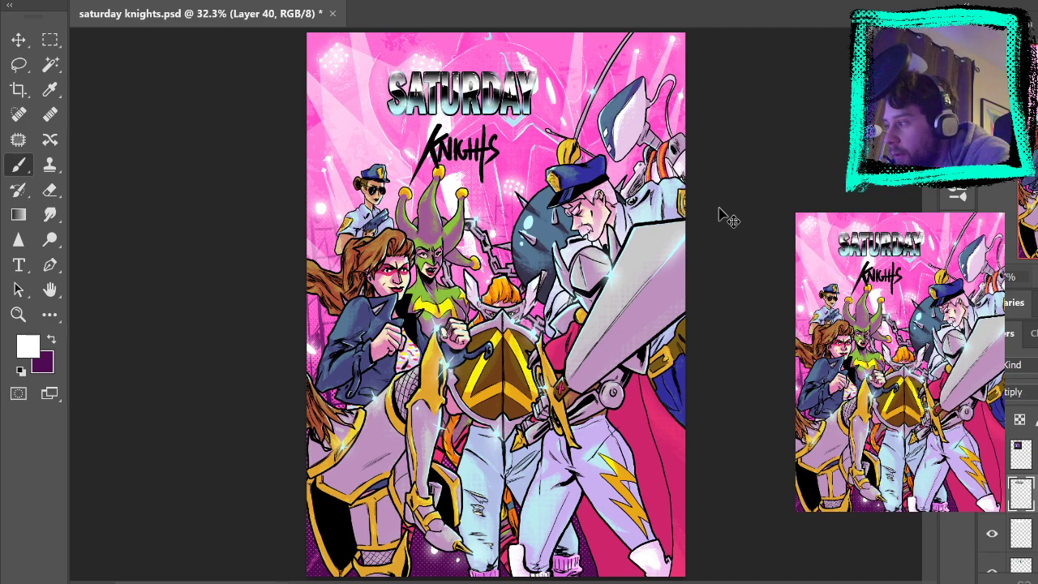
key(alt+bracketright)
key(alt+bracketright)
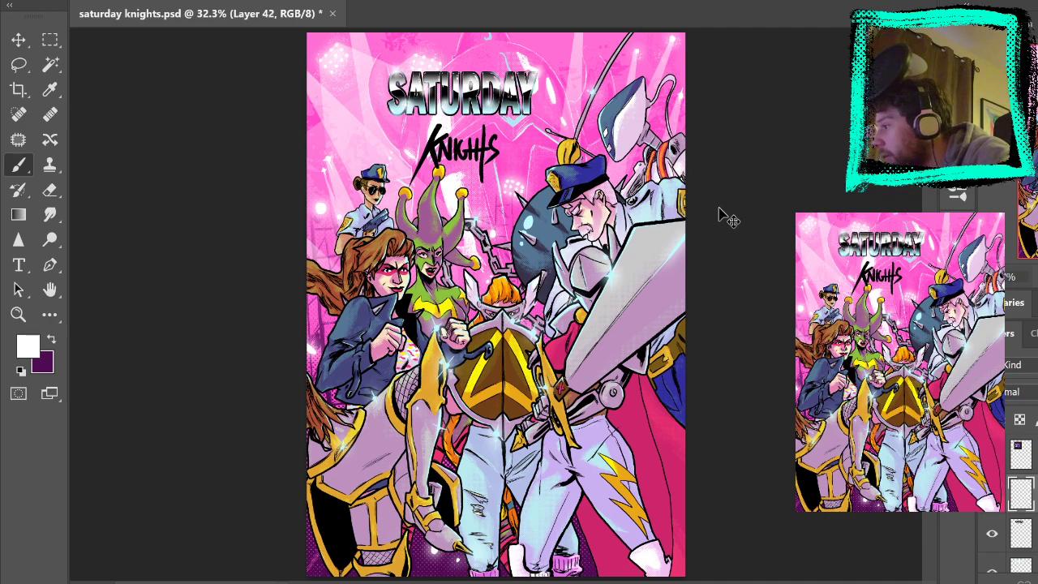
key(alt+bracketleft)
key(alt+bracketleft)
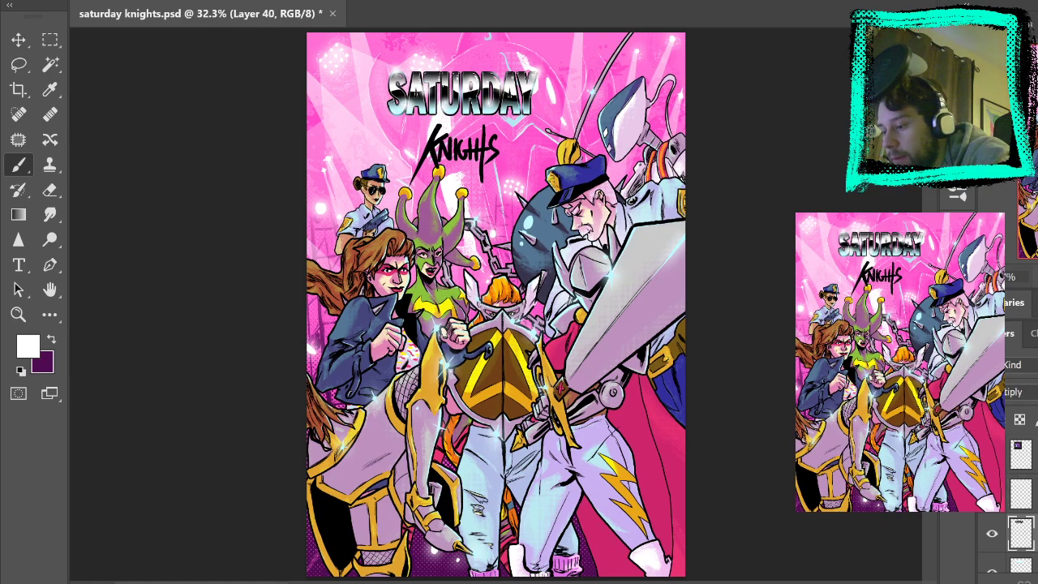
key(alt+bracketright)
key(alt+bracketleft)
key(alt+bracketright)
key(alt+bracketright)
key(alt+bracketleft)
Compare the title with Layer 41 hidden and shown, and with the last change undone and redone
click(993, 556)
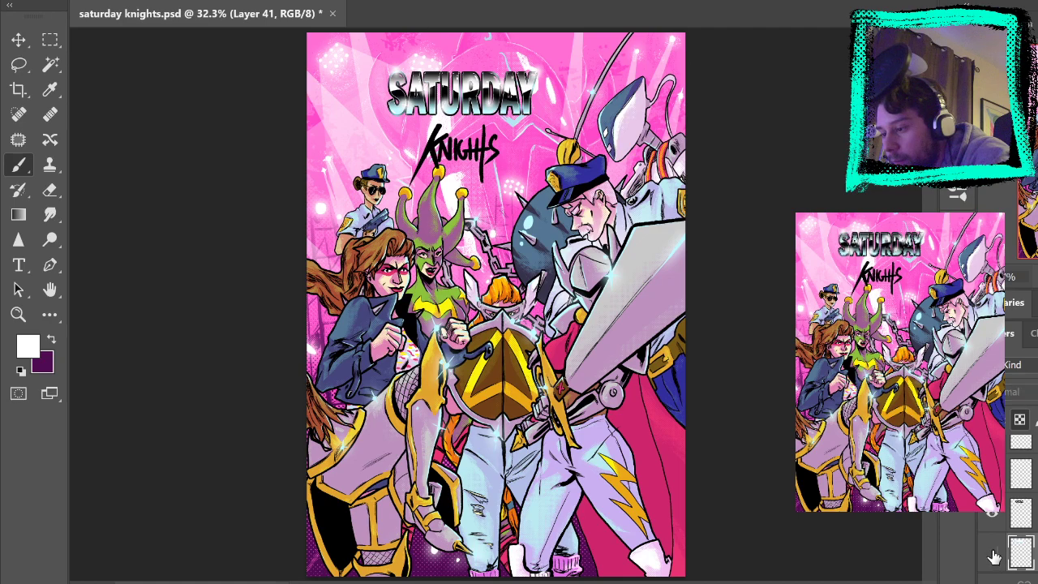
click(994, 556)
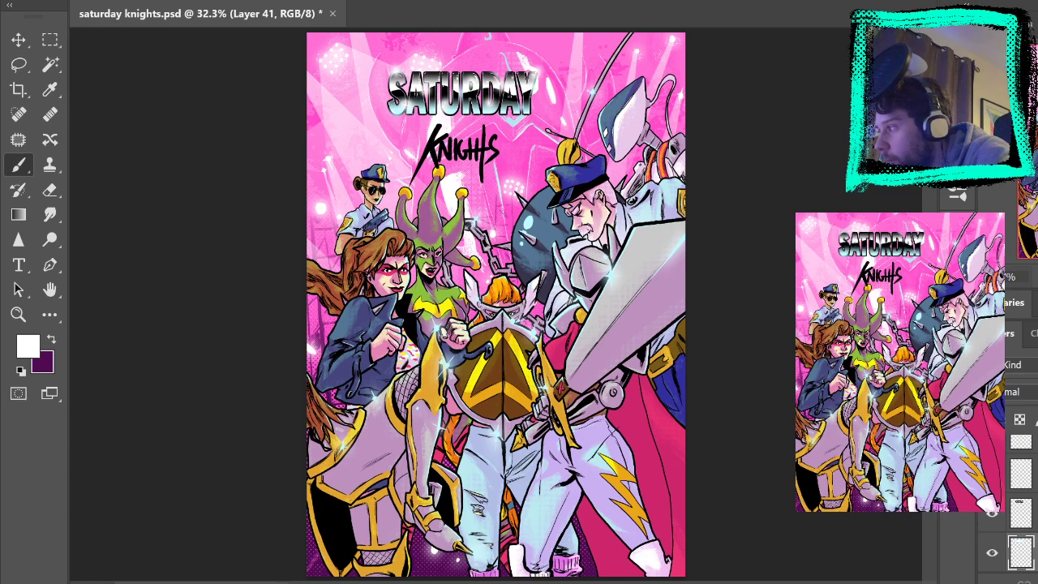
key(ctrl+z)
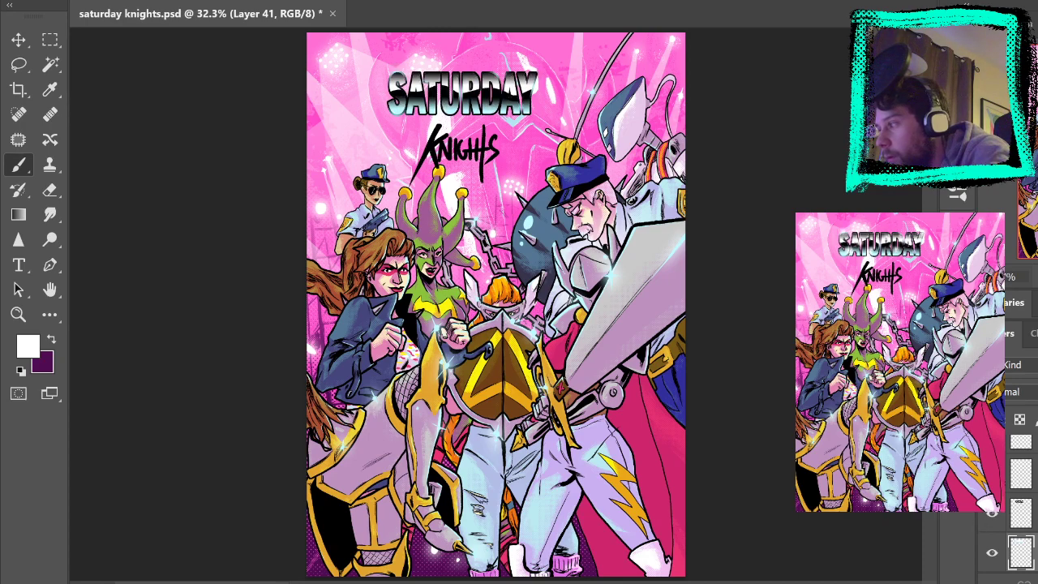
key(ctrl+shift+z)
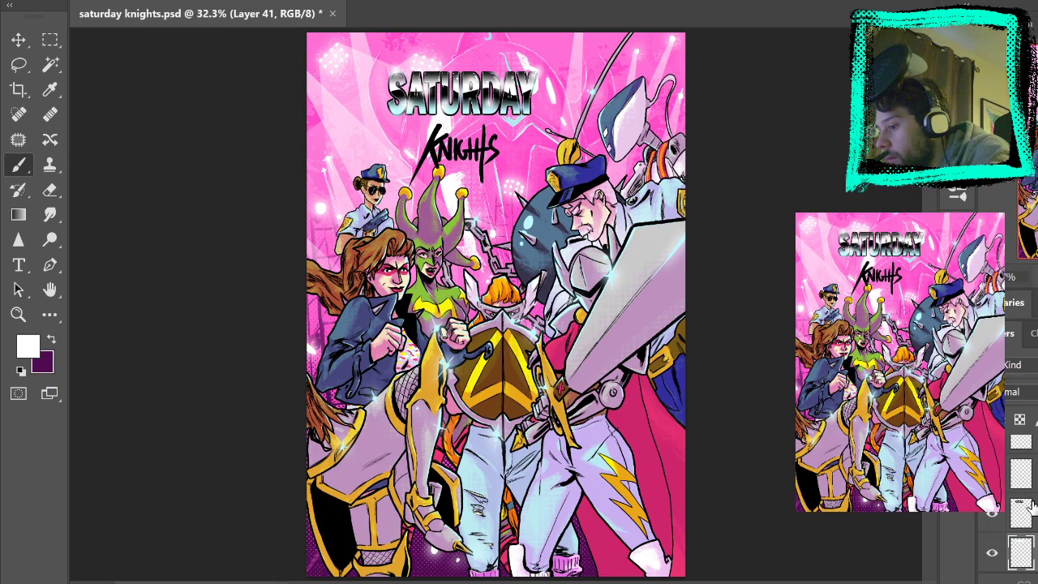
Examine the SATURDAY title up close and check which lettering a neighbouring title layer holds by hiding and showing it
click(18, 314)
click(503, 83)
click(501, 82)
click(493, 83)
click(482, 82)
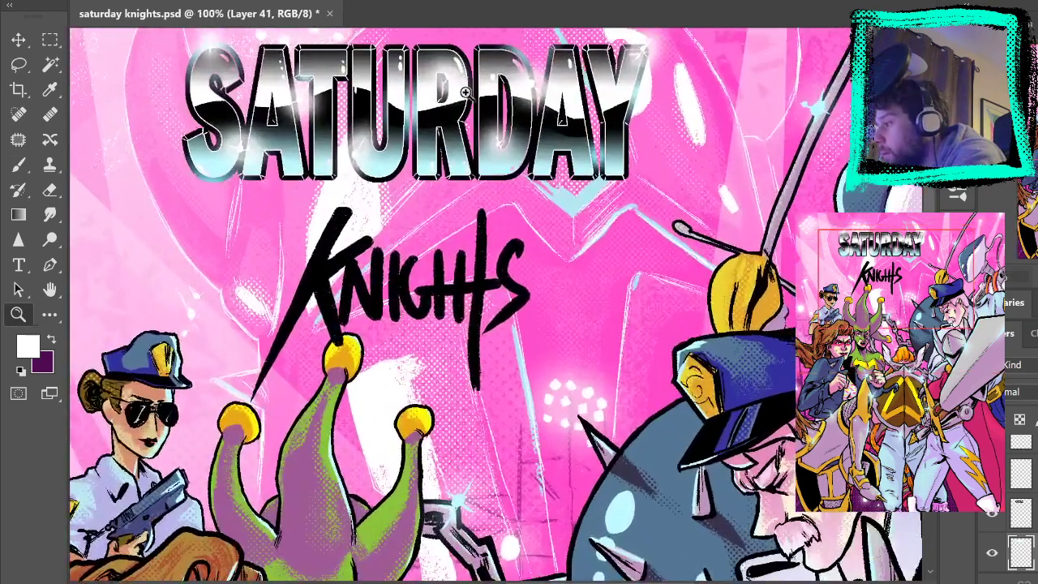
drag(470, 86, 503, 243)
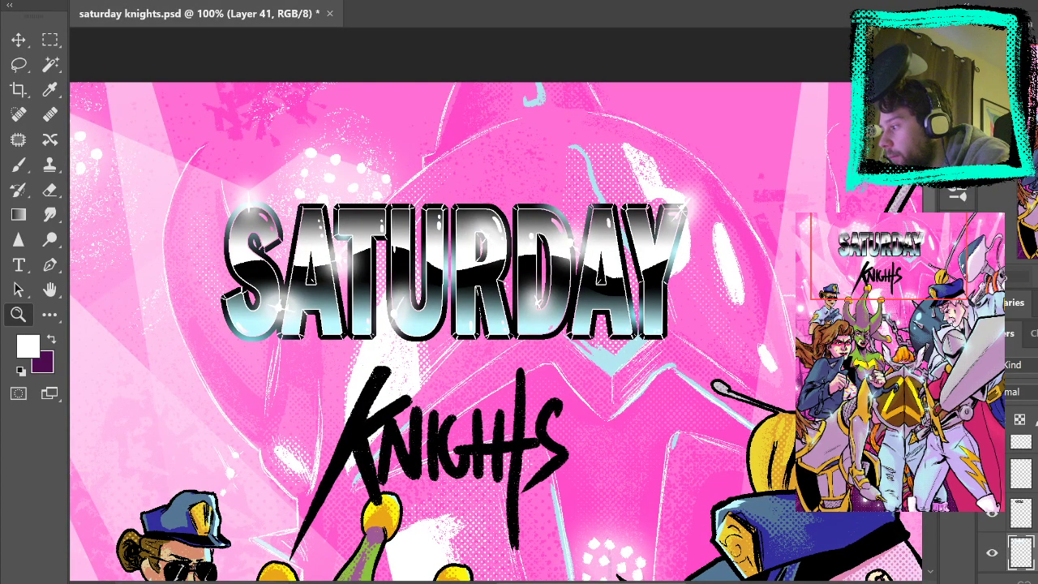
scroll(1020, 507, down, 2)
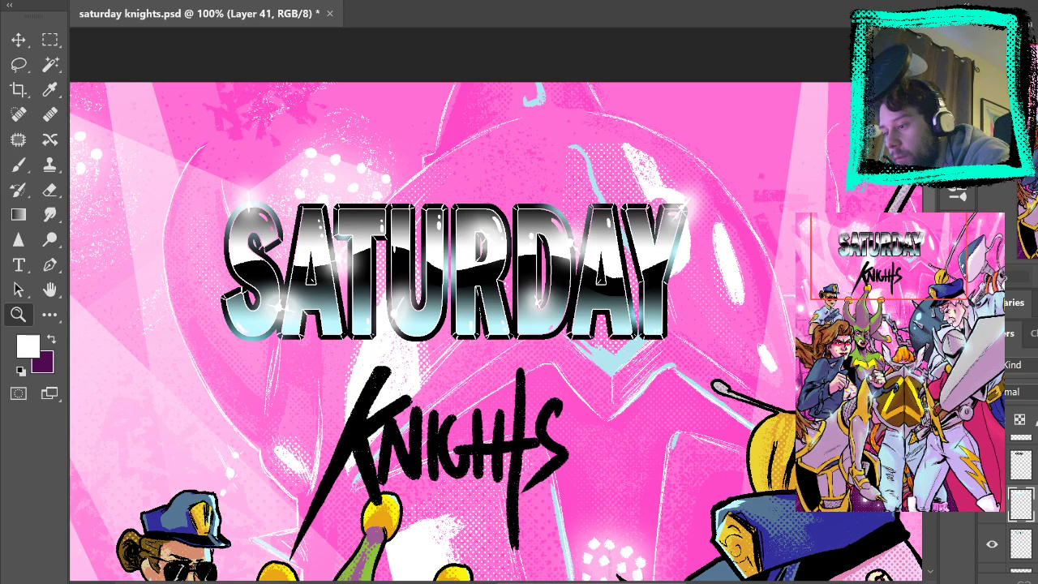
click(1029, 476)
click(1005, 516)
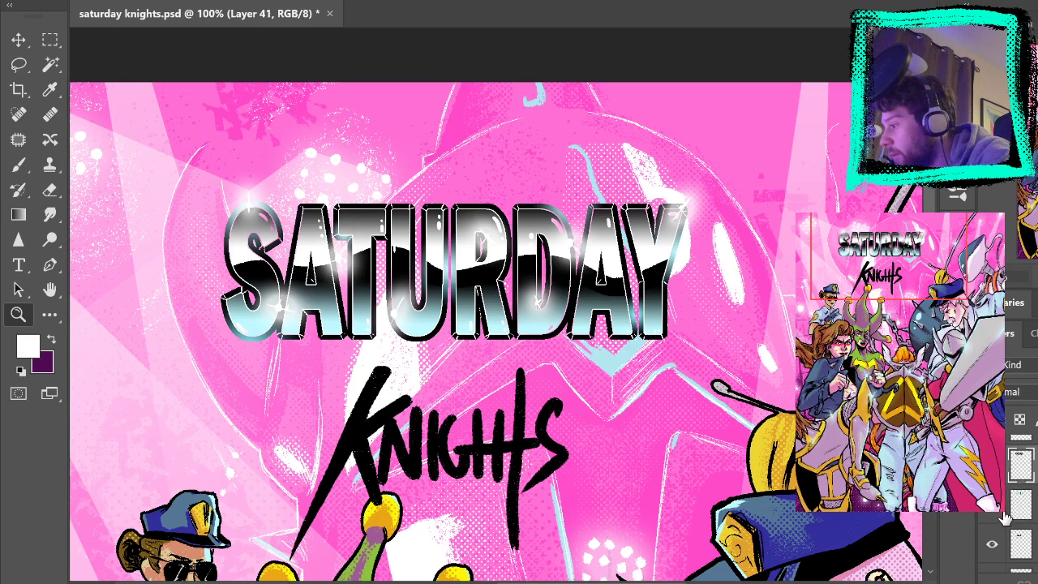
click(992, 466)
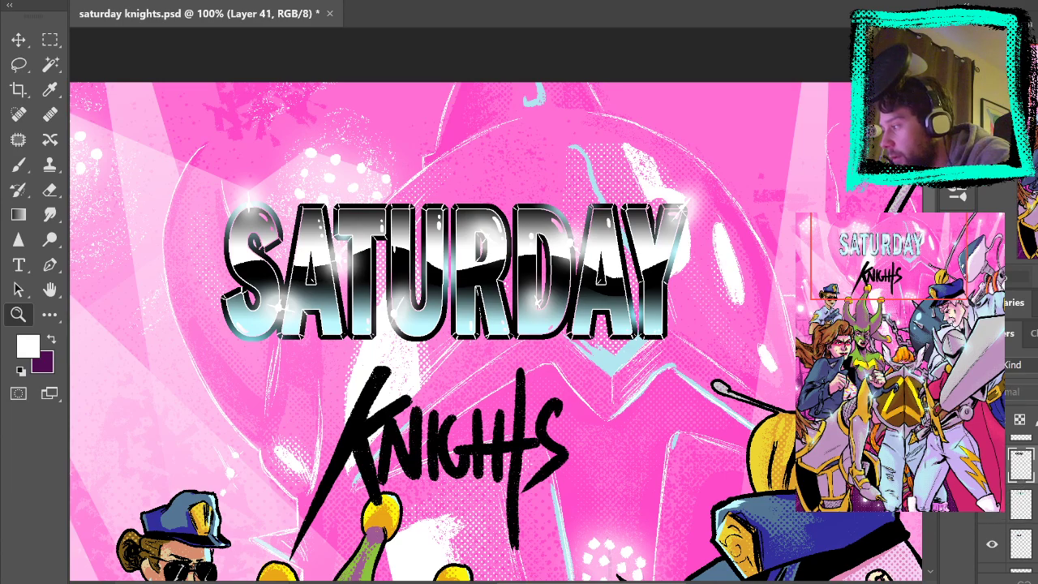
click(992, 465)
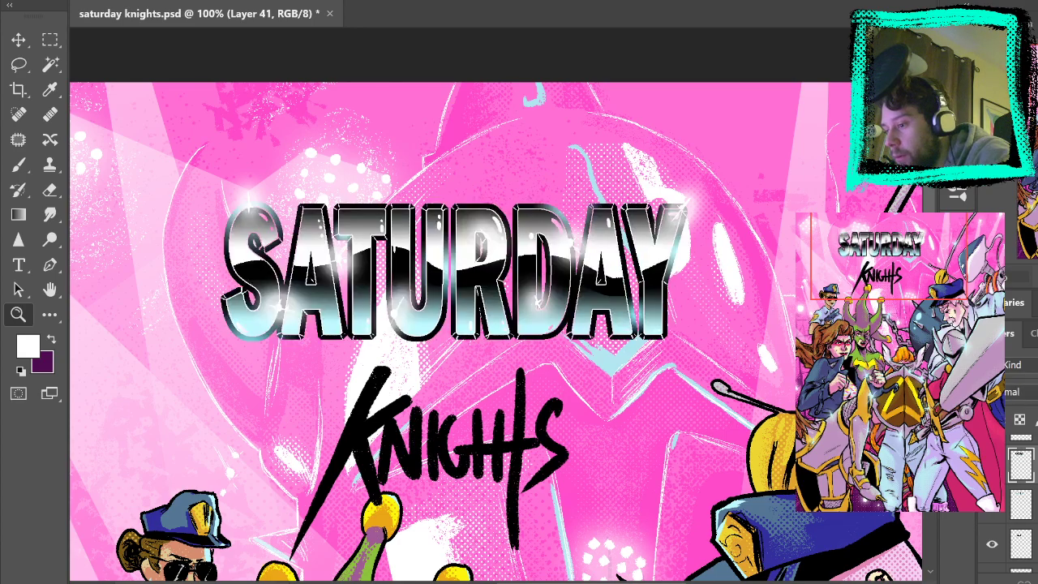
Select the layer named saturday in the title's layer stack
scroll(1020, 505, up, 2)
click(1037, 581)
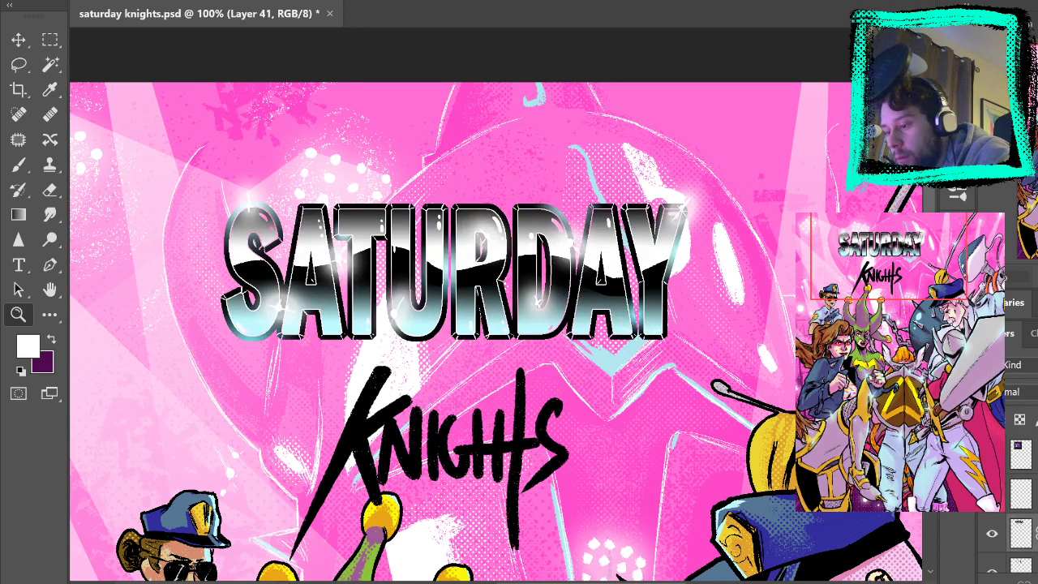
click(1022, 569)
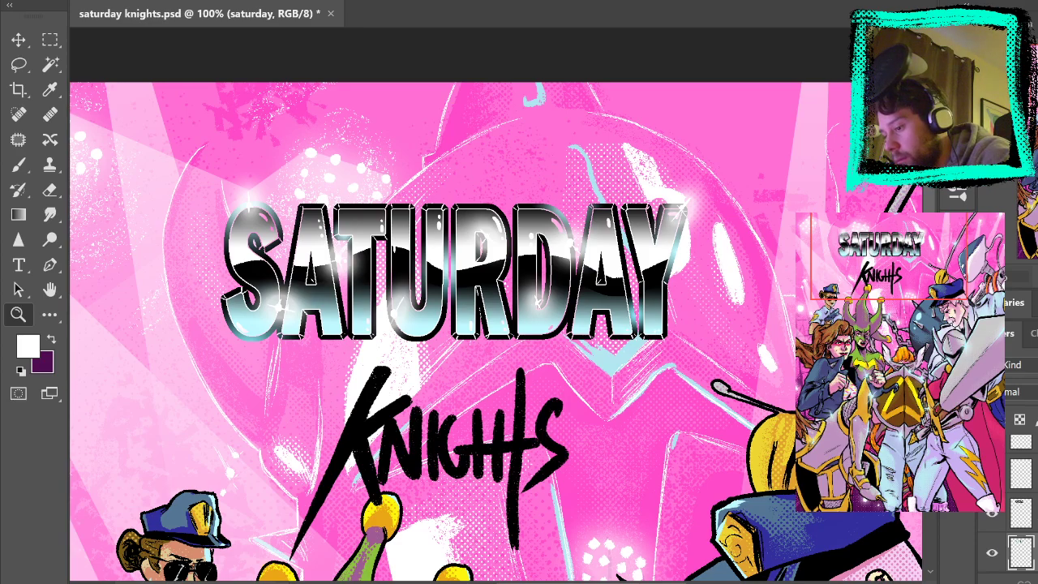
Merge the saturday layer down into Layer 37 and the SATURDAY detail layer down into Layer 41
key(ctrl+e)
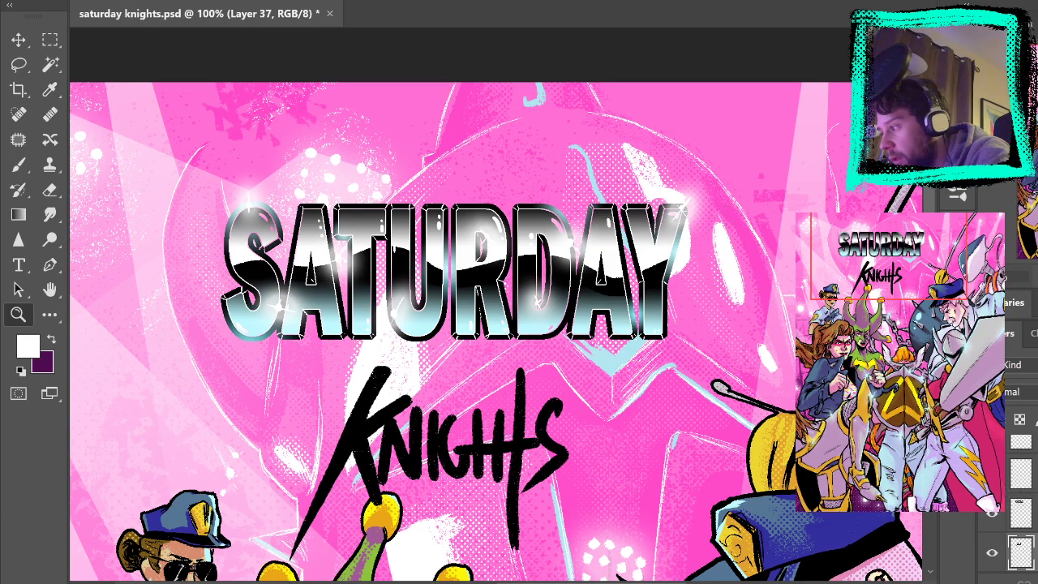
click(994, 476)
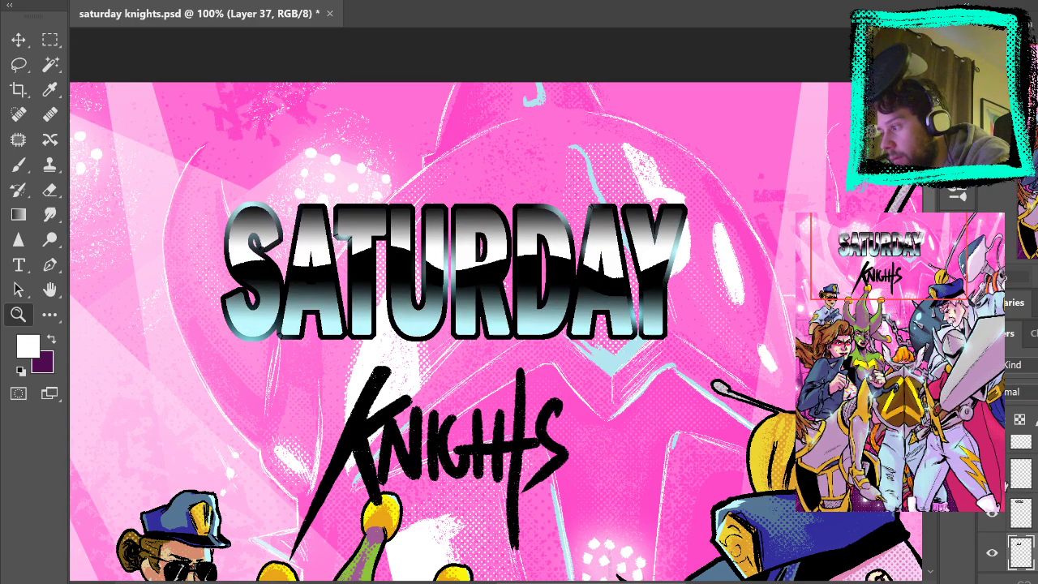
click(994, 476)
click(1033, 478)
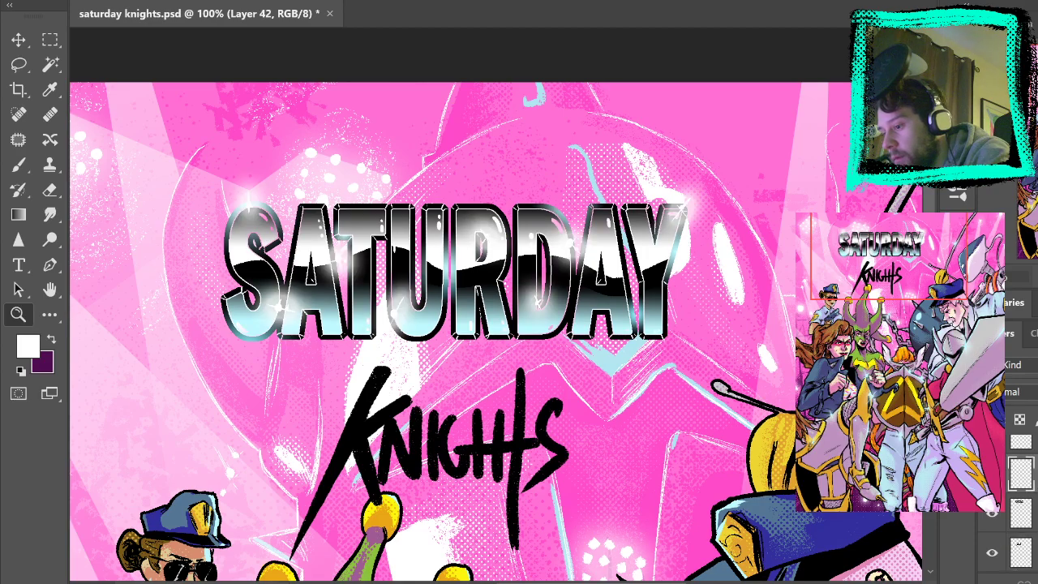
click(1000, 537)
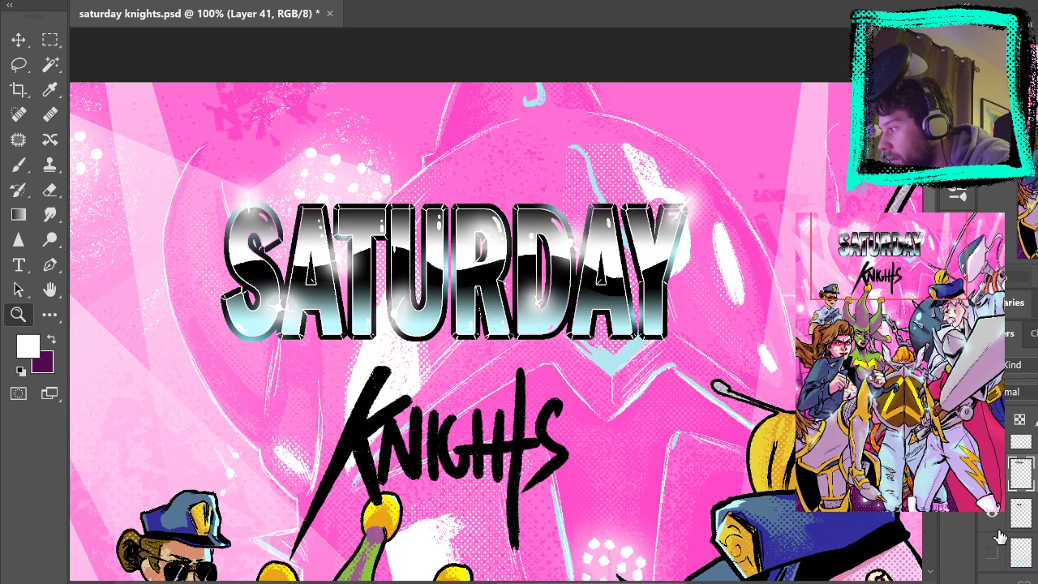
Check which lettering Layer 41 and Layer 37 hold by hiding and showing each layer
click(995, 537)
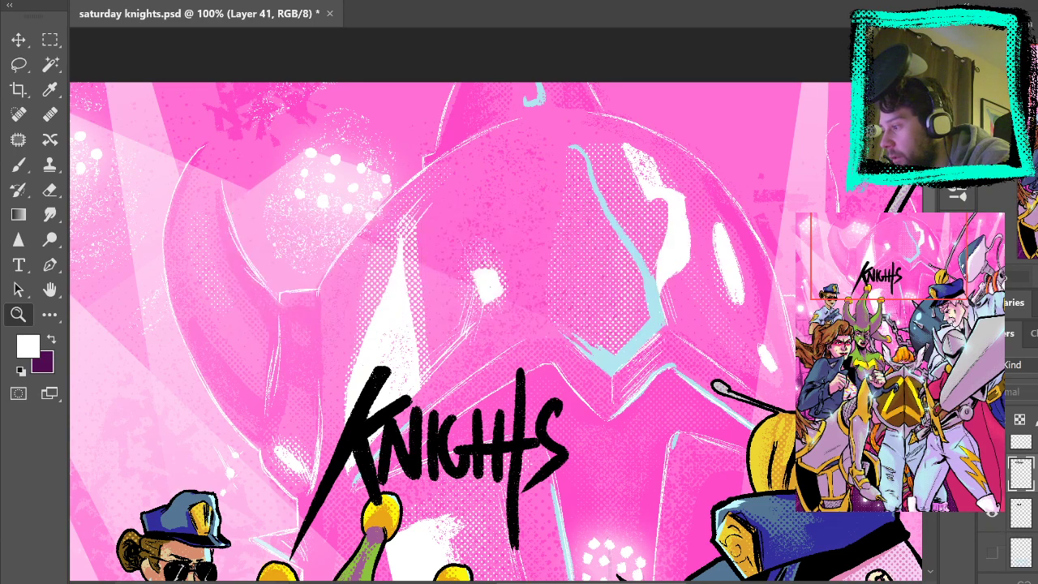
click(992, 473)
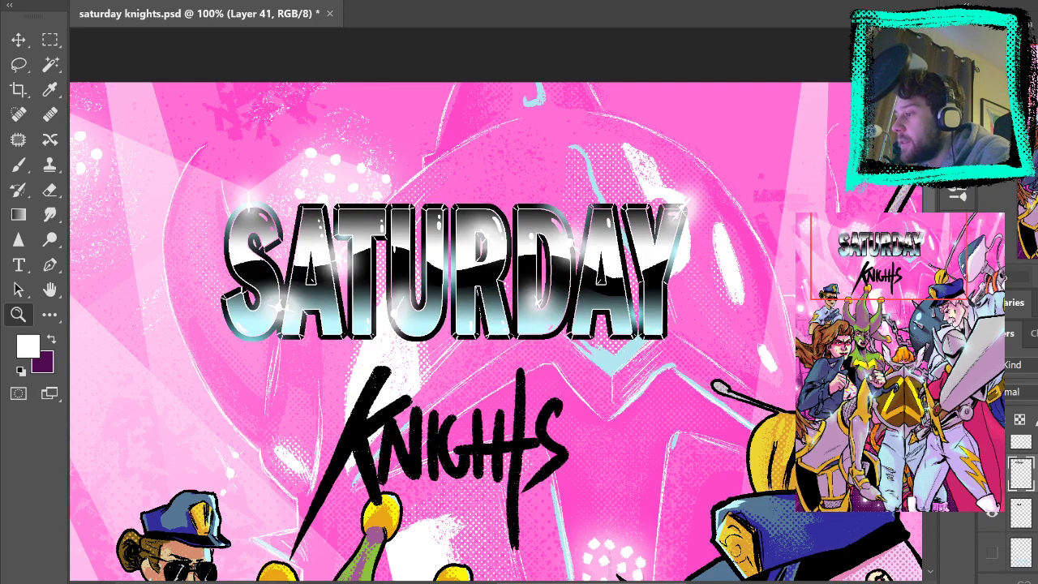
click(1010, 513)
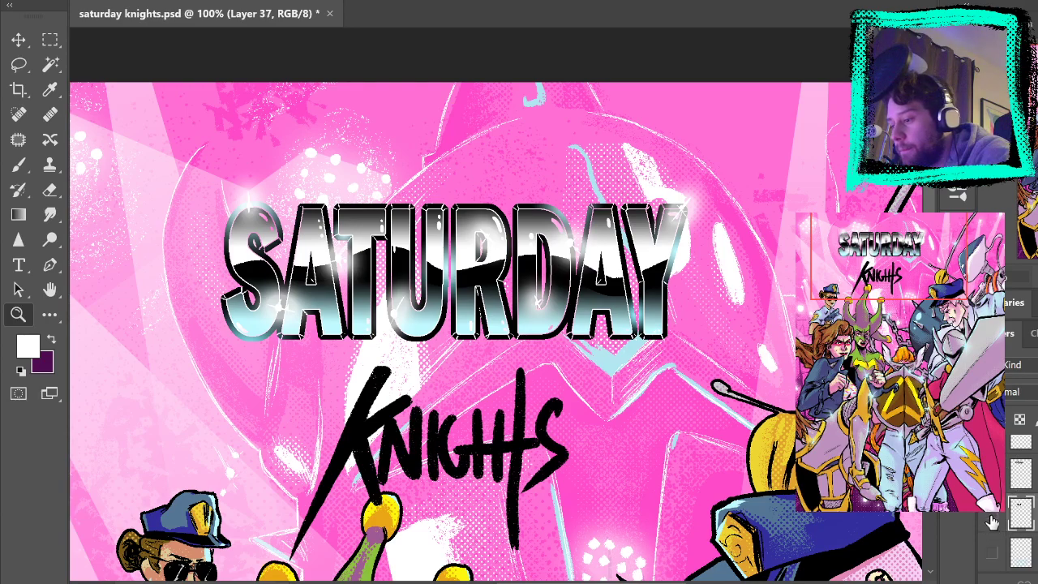
click(990, 521)
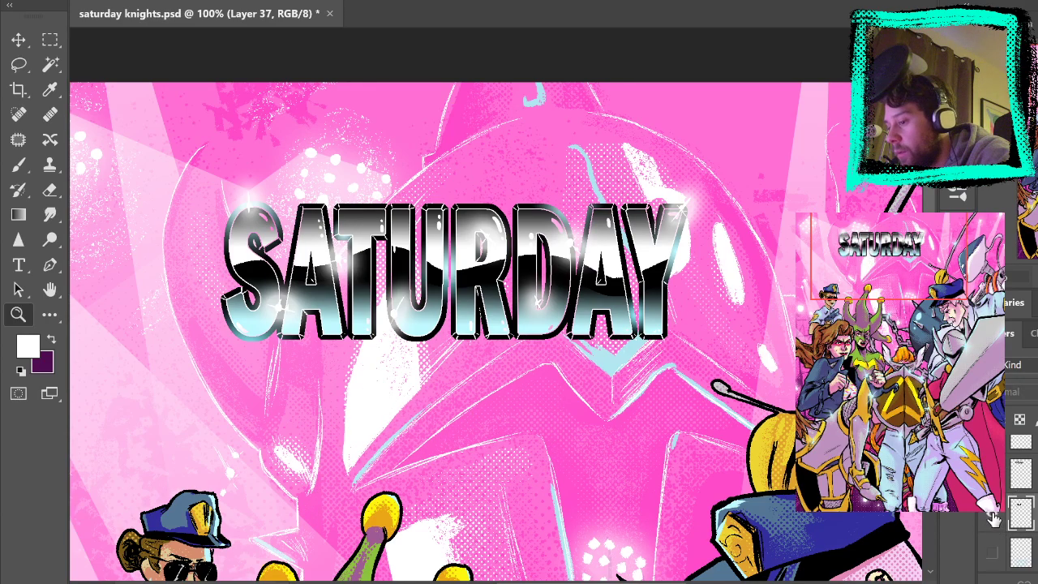
click(992, 519)
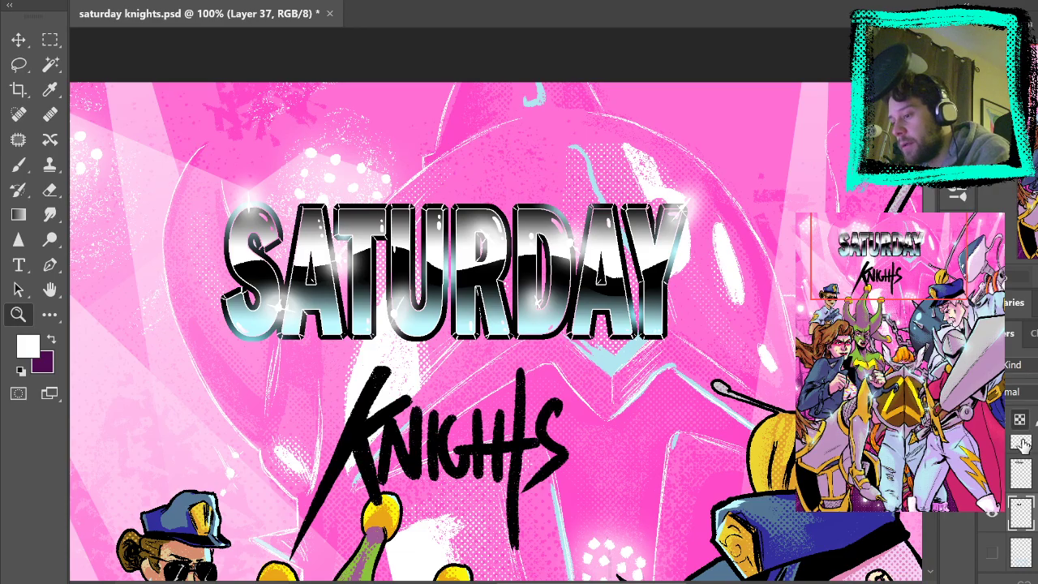
Paint over the black KNIGHTS lettering with the Brush in a pink sampled from the background above the title
click(21, 165)
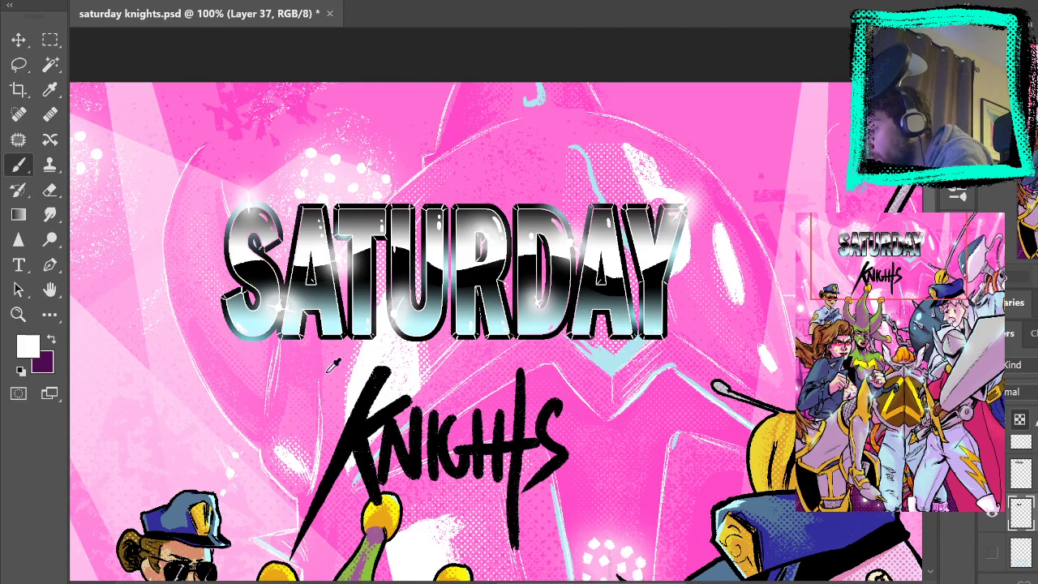
alt+click(461, 113)
drag(391, 336, 449, 261)
drag(469, 307, 447, 217)
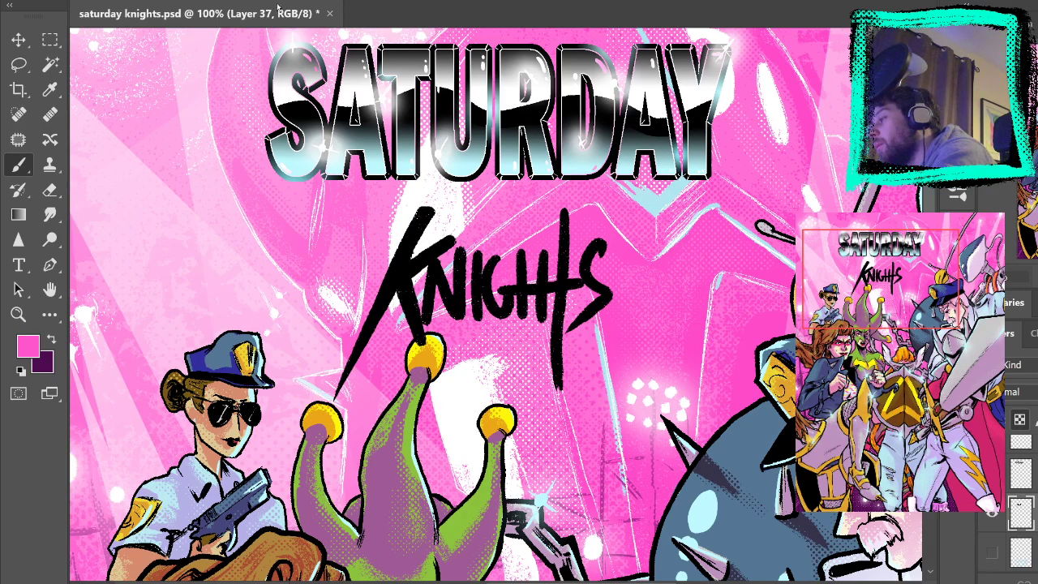
mouse_move(410, 218)
mouse_down()
mouse_move(499, 276)
mouse_move(527, 268)
mouse_up()
mouse_move(570, 207)
mouse_down()
mouse_move(518, 385)
mouse_move(538, 383)
mouse_move(598, 341)
mouse_up()
drag(581, 214, 549, 479)
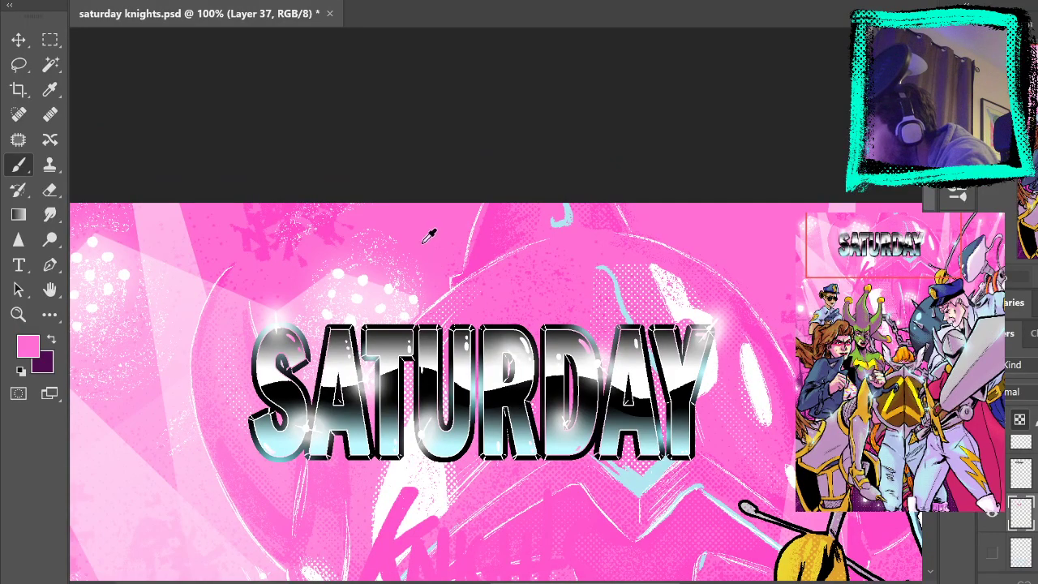
Repaint the KNIGHTS lettering in a lighter pink sampled from the background
drag(441, 453, 485, 227)
alt+click(406, 315)
drag(446, 275, 370, 434)
mouse_move(477, 240)
mouse_down()
mouse_move(360, 428)
mouse_move(383, 444)
mouse_move(485, 348)
mouse_move(598, 282)
mouse_move(612, 297)
mouse_move(588, 391)
mouse_up()
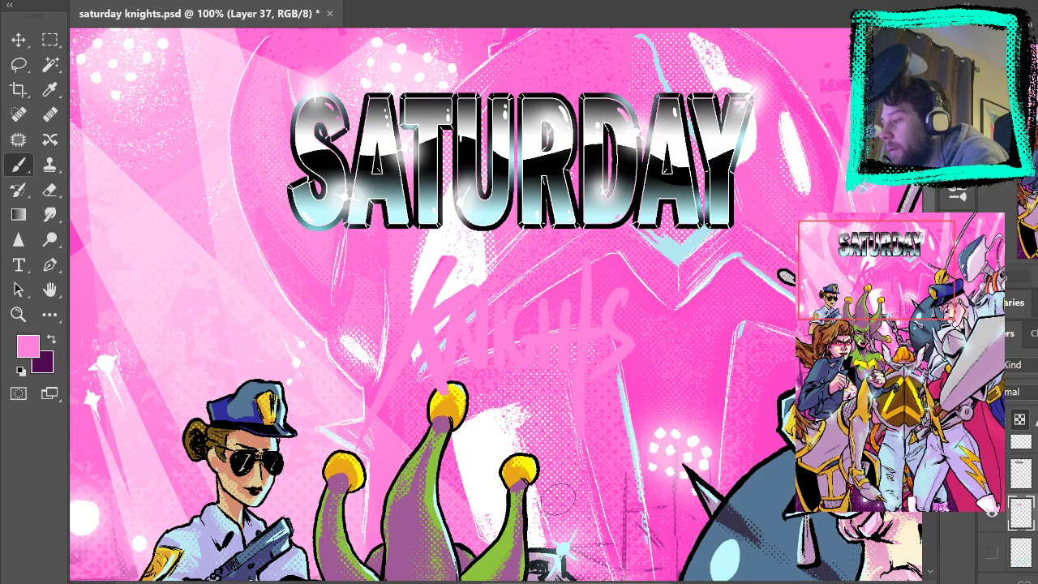
Try to move the KNIGHTS lettering down over the characters with the Move tool
click(18, 39)
drag(552, 350, 568, 455)
scroll(568, 455, down, 10)
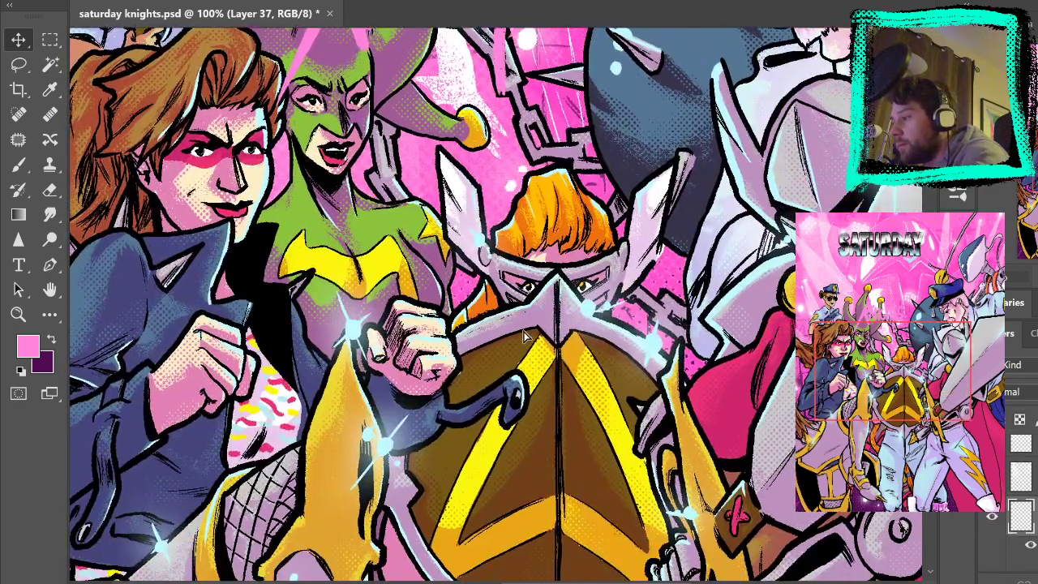
drag(523, 331, 522, 509)
click(609, 365)
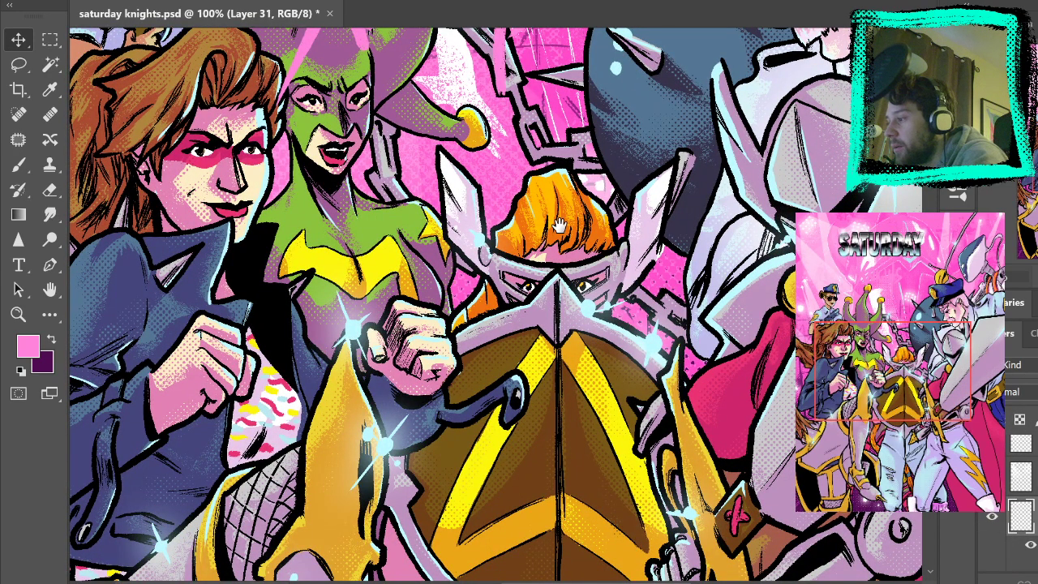
key(ctrl+z)
click(571, 323)
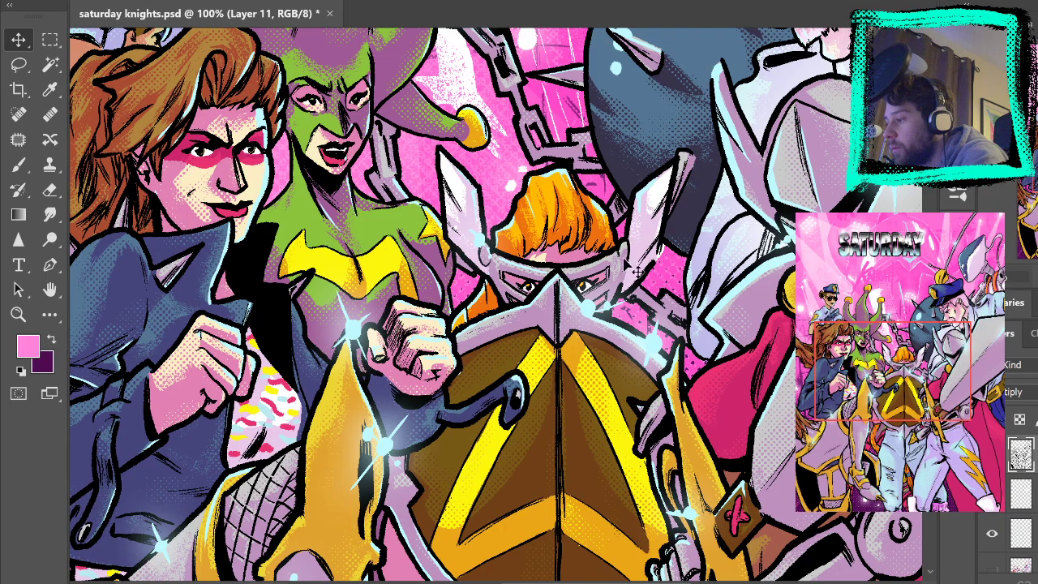
scroll(620, 528, up, 8)
drag(621, 528, 622, 565)
drag(628, 313, 645, 223)
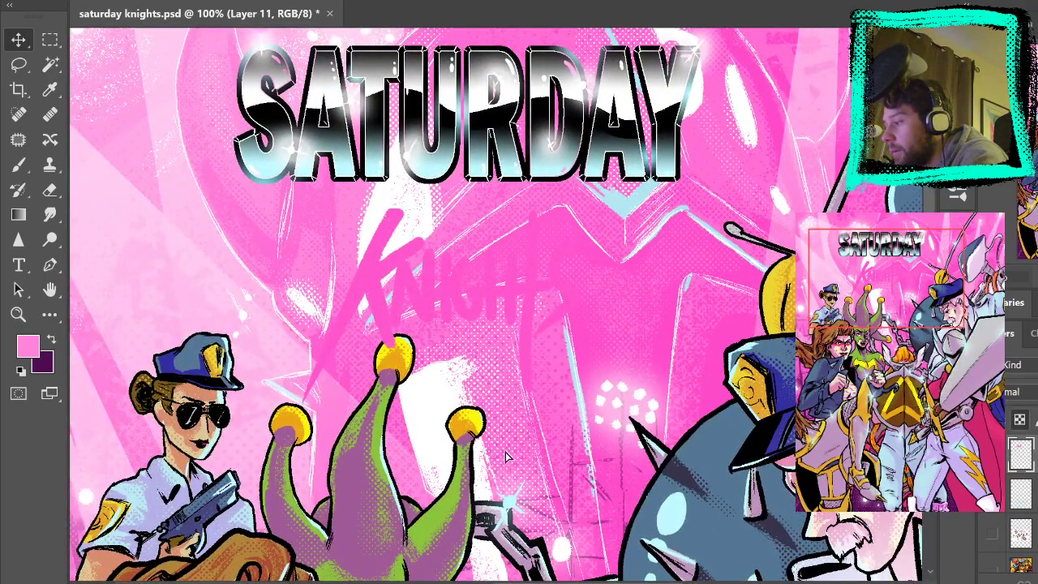
Try again to place the KNIGHTS lettering lower on the cover, and undo the misplaced moves
drag(511, 296, 528, 417)
drag(563, 492, 565, 443)
drag(541, 177, 574, 444)
drag(497, 302, 504, 512)
drag(619, 396, 618, 103)
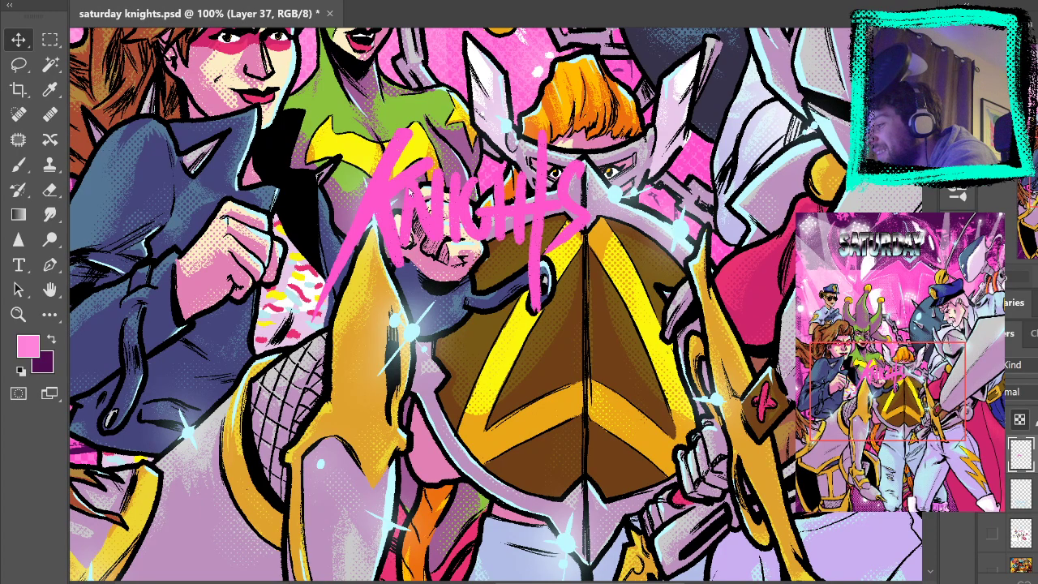
key(ctrl+0)
drag(474, 324, 504, 536)
key(ctrl+z)
key(ctrl+z)
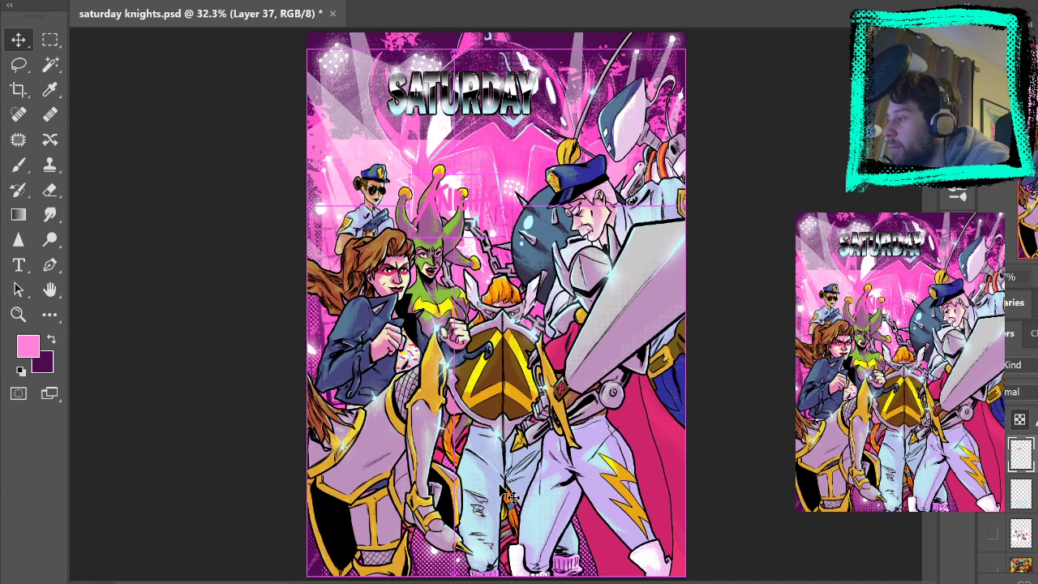
Move the KNIGHTS lettering to the bottom centre of the cover, below the shield
key(z)
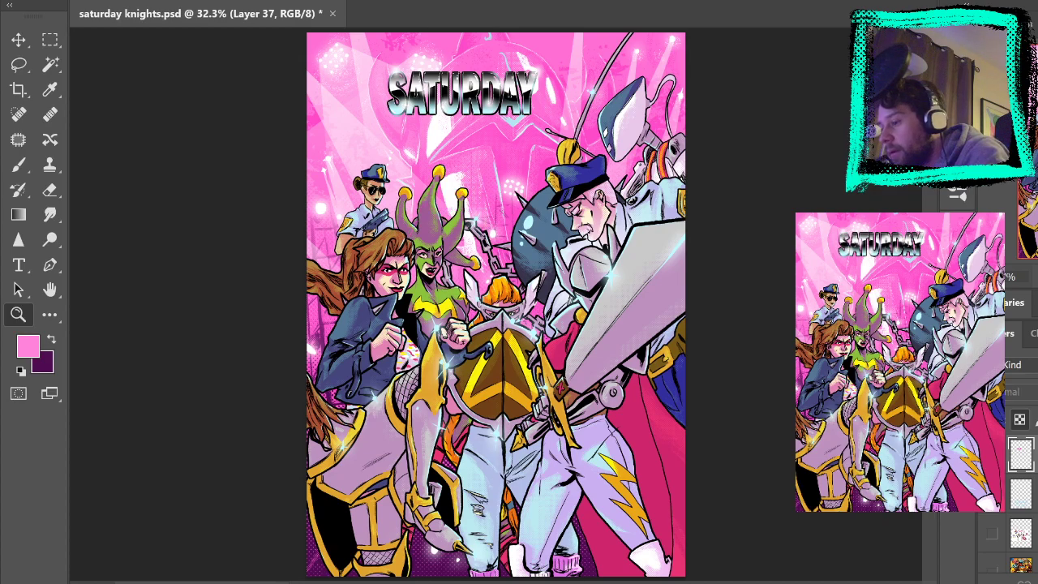
click(992, 454)
click(18, 39)
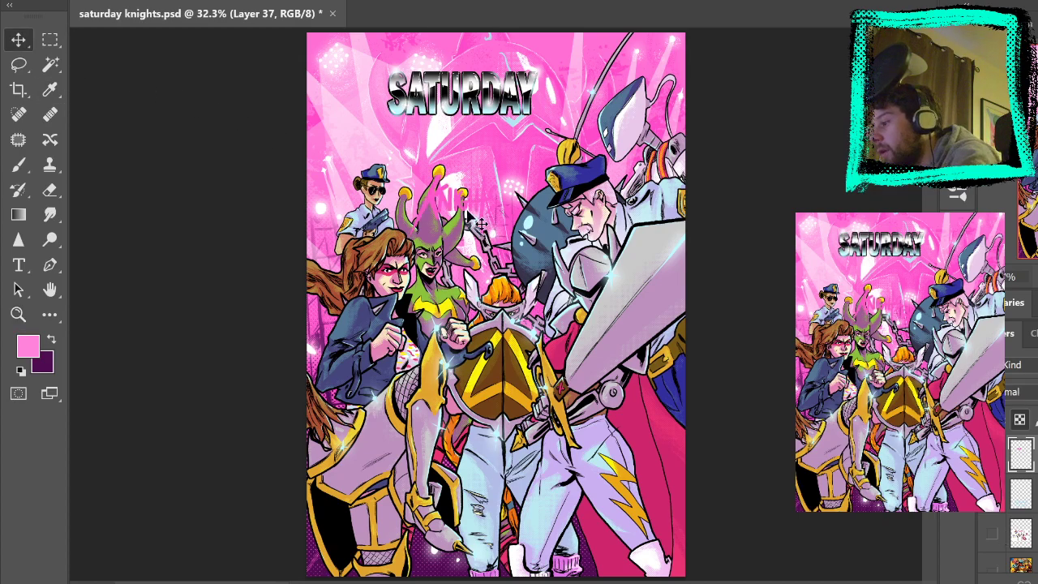
drag(451, 205, 487, 537)
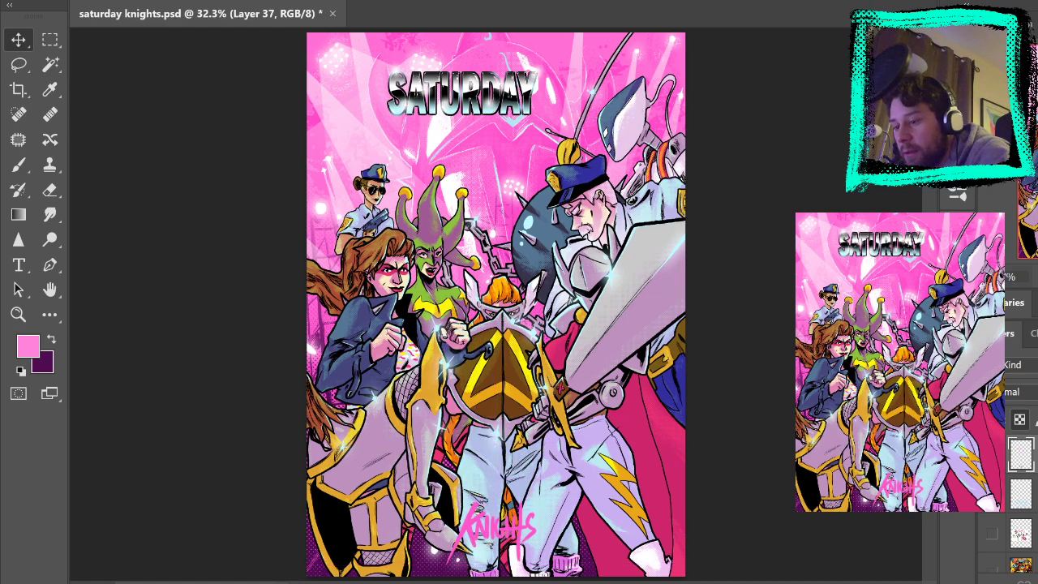
Move the SATURDAY title on Layer 41 down the cover to sit just above the KNIGHTS lettering
scroll(1021, 503, up, 2)
drag(1021, 533, 1020, 476)
click(1020, 534)
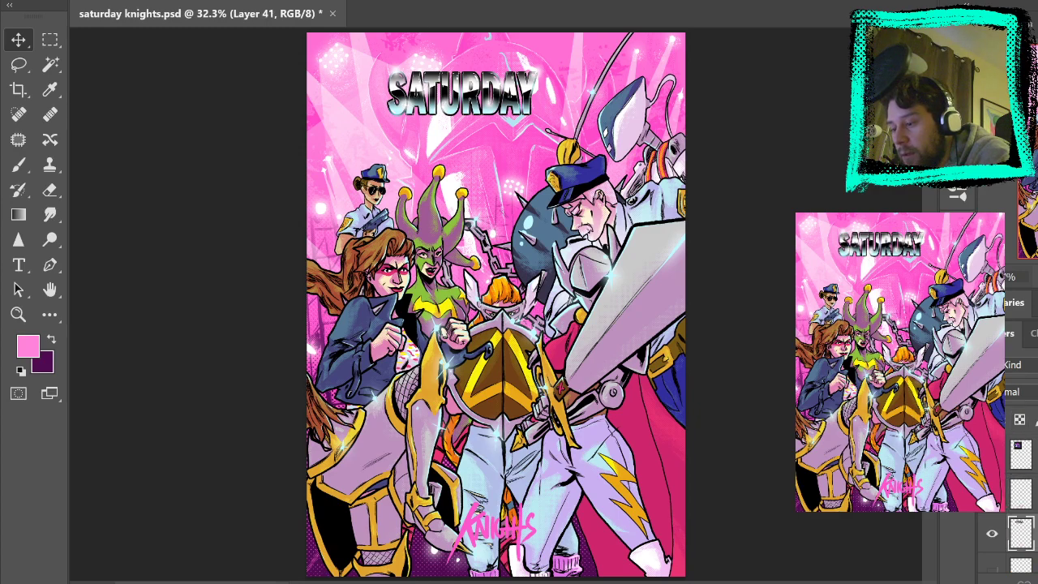
drag(598, 22, 626, 420)
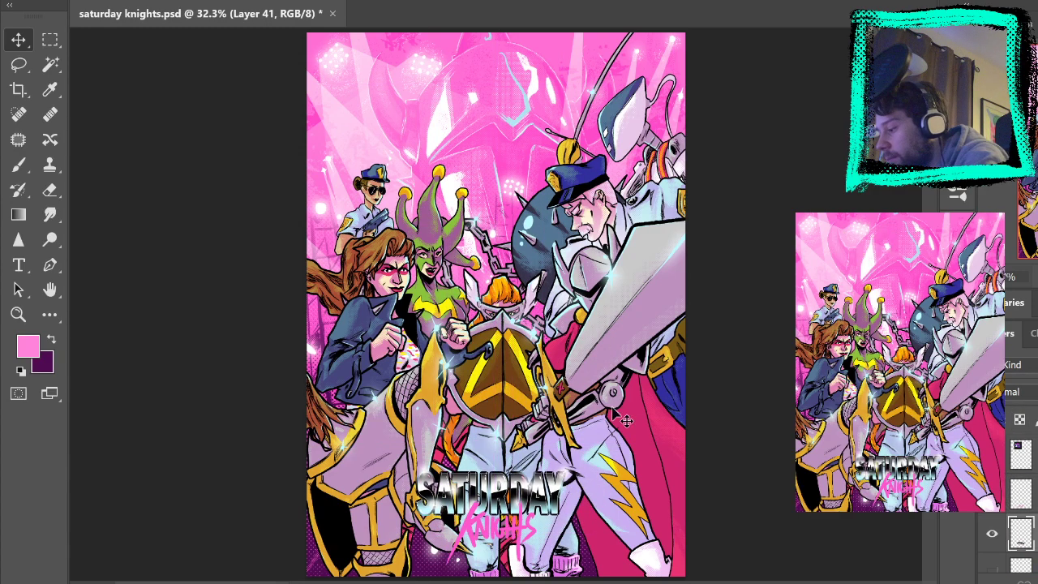
click(675, 220)
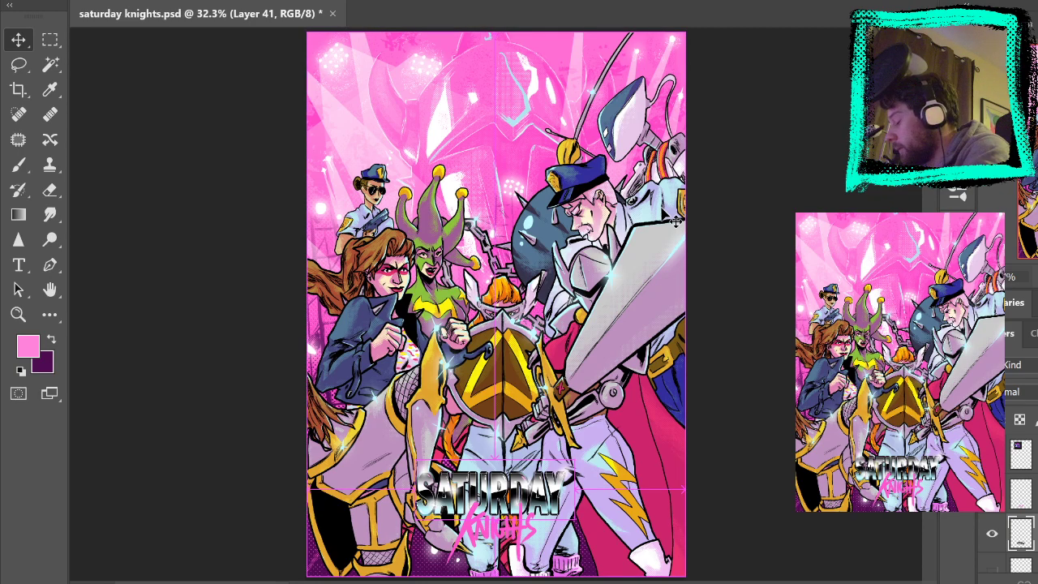
Enlarge the SATURDAY title with Free Transform and raise it slightly above the KNIGHTS lettering
key(ctrl+t)
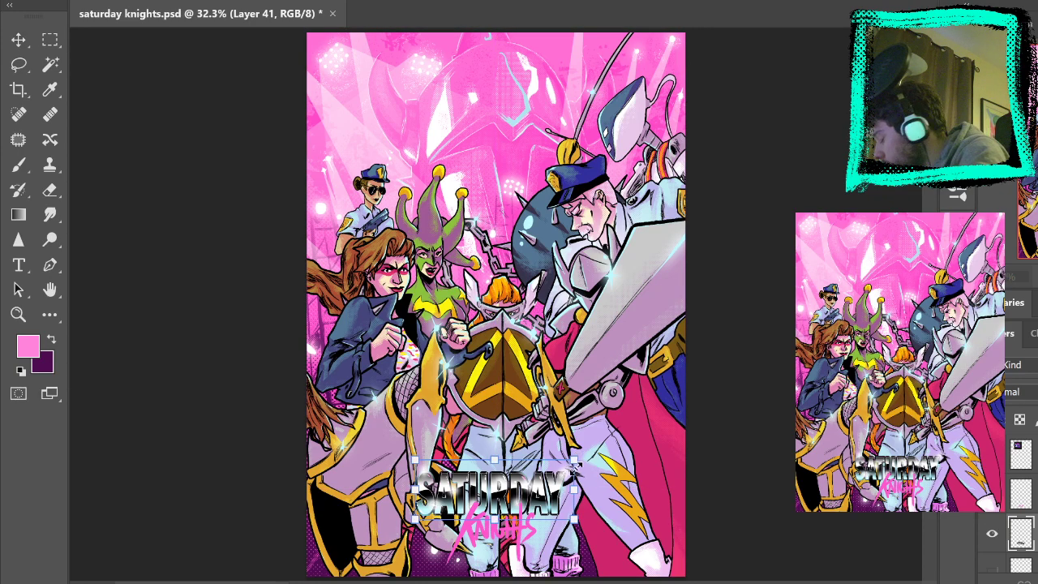
drag(574, 459, 606, 447)
drag(555, 489, 557, 472)
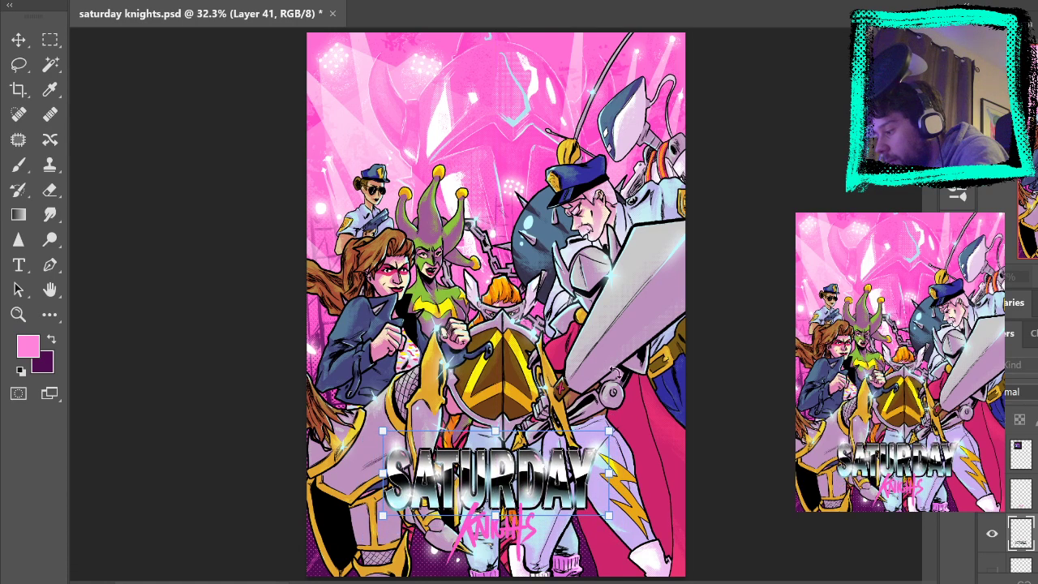
key(Return)
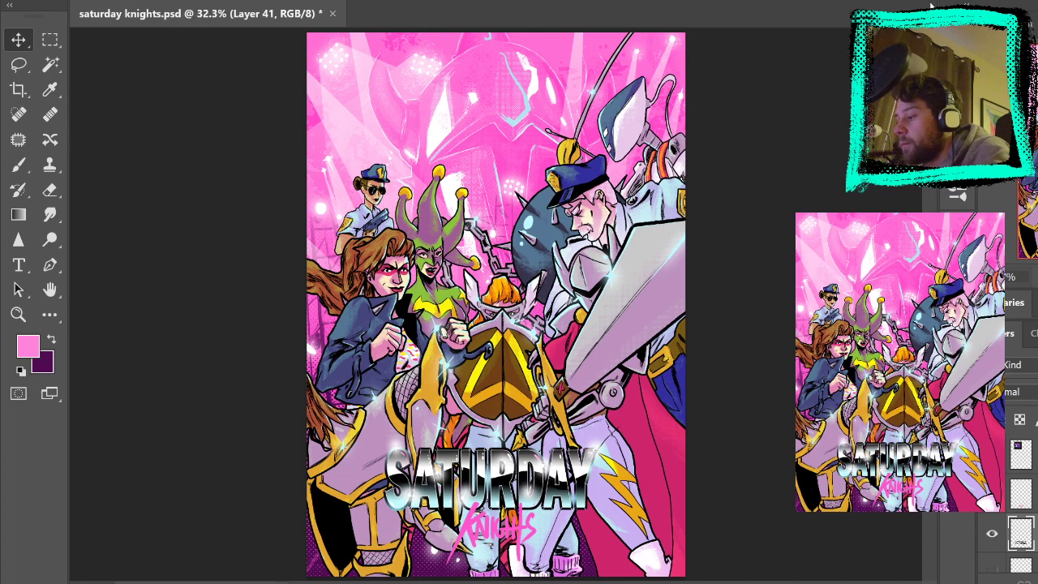
Enlarge the KNIGHTS lettering on Layer 37 and position it overlapping the lower edge of SATURDAY
click(1033, 494)
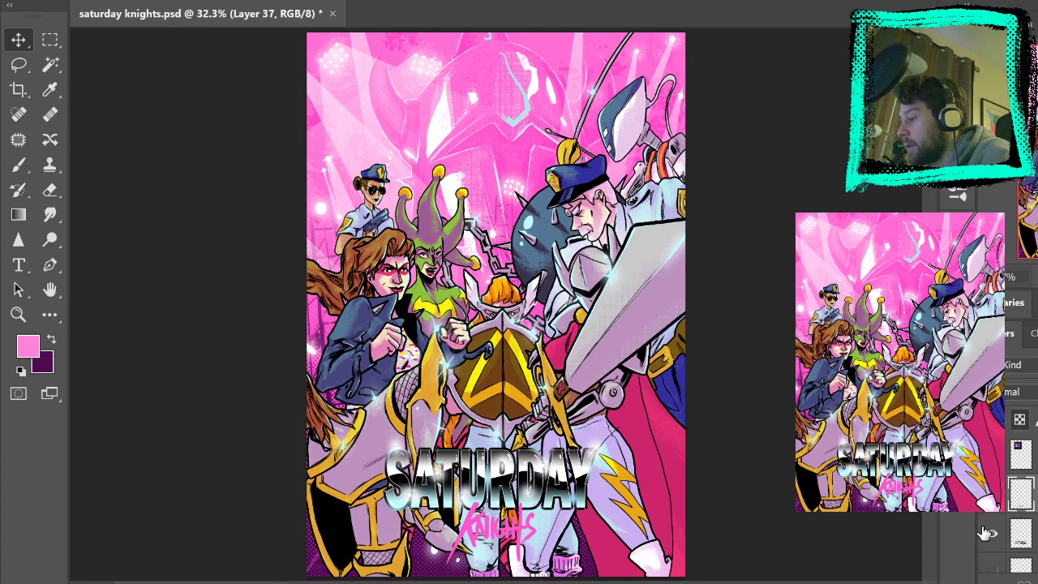
key(ctrl+t)
drag(540, 499, 526, 527)
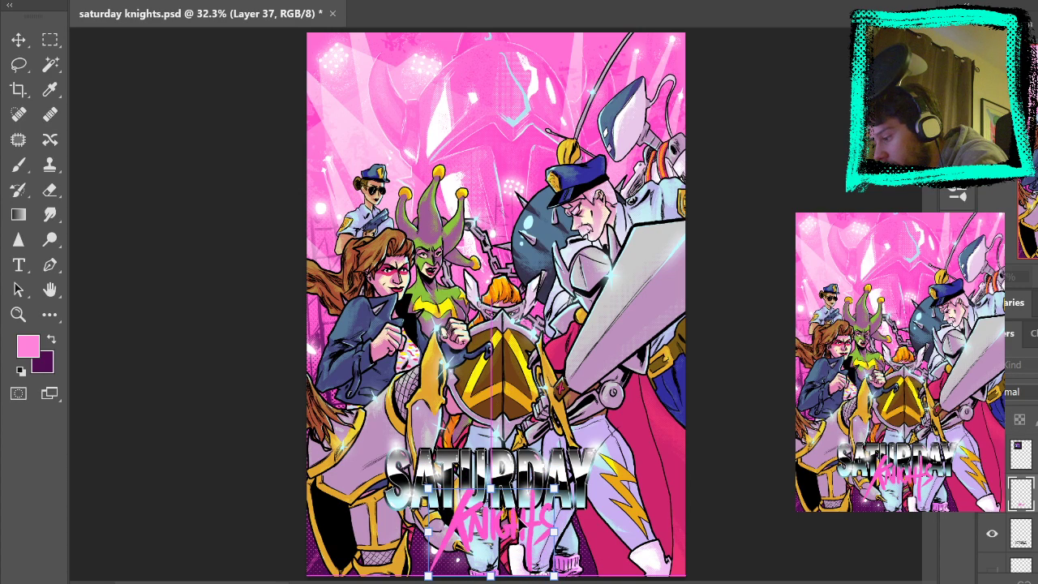
key(Return)
Repaint the KNIGHTS lettering in the cape's magenta and then in a pale blue sampled beside the end of the SATURDAY title
click(50, 40)
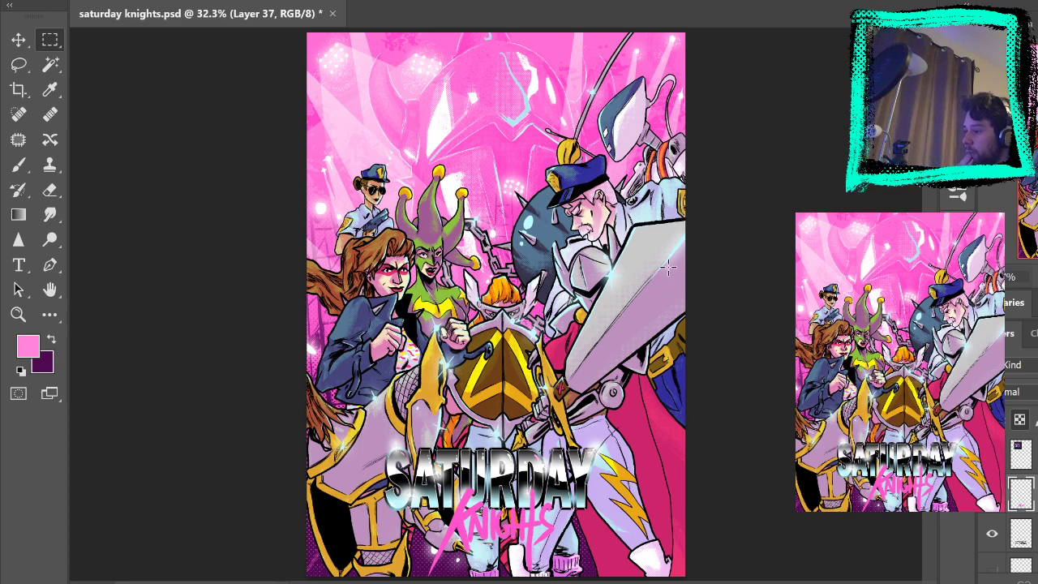
key(b)
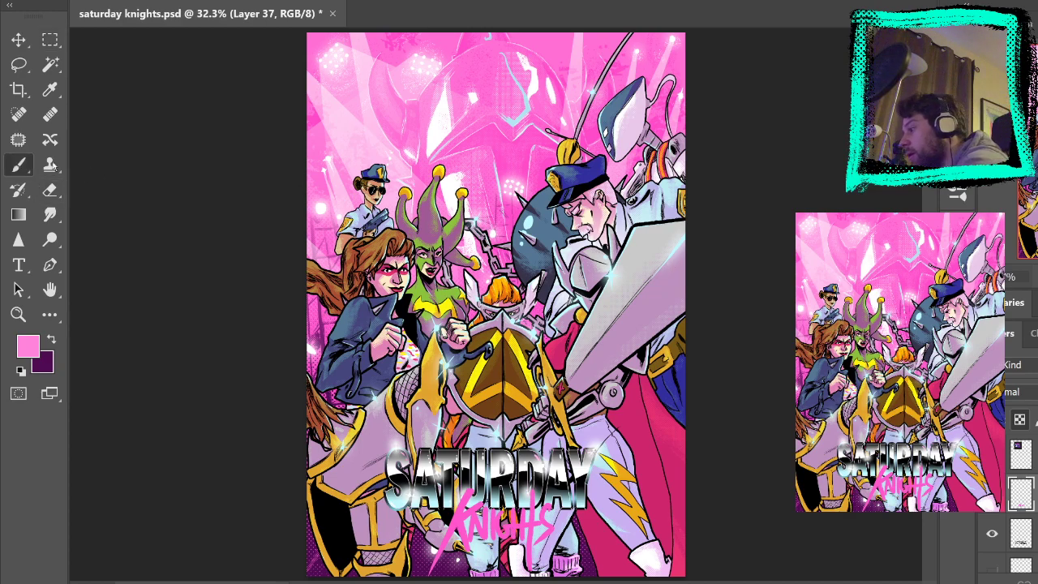
alt+click(662, 464)
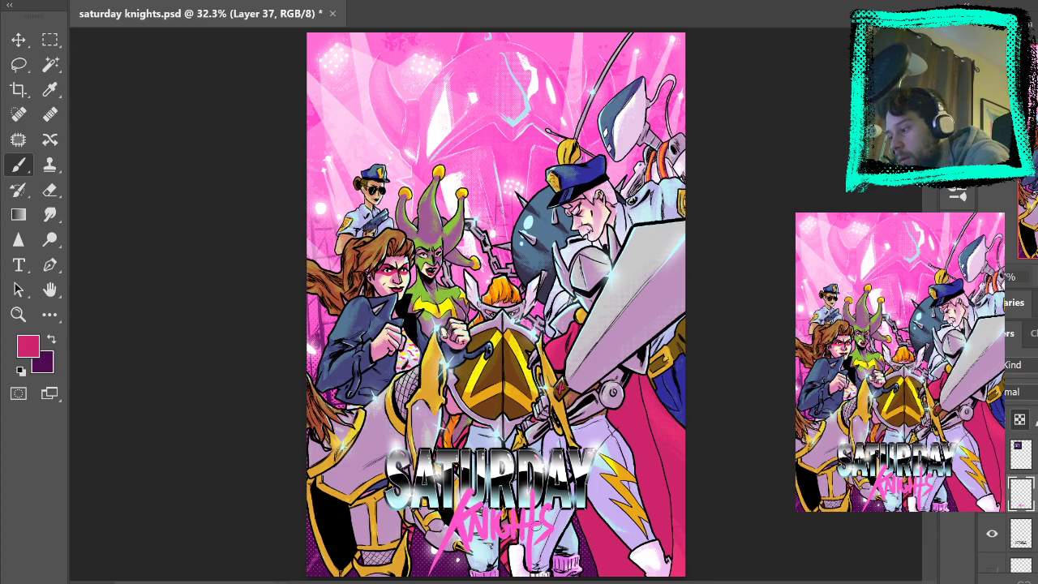
mouse_move(557, 522)
mouse_down()
mouse_move(524, 530)
mouse_move(516, 516)
mouse_move(469, 519)
mouse_move(442, 535)
mouse_move(446, 519)
mouse_up()
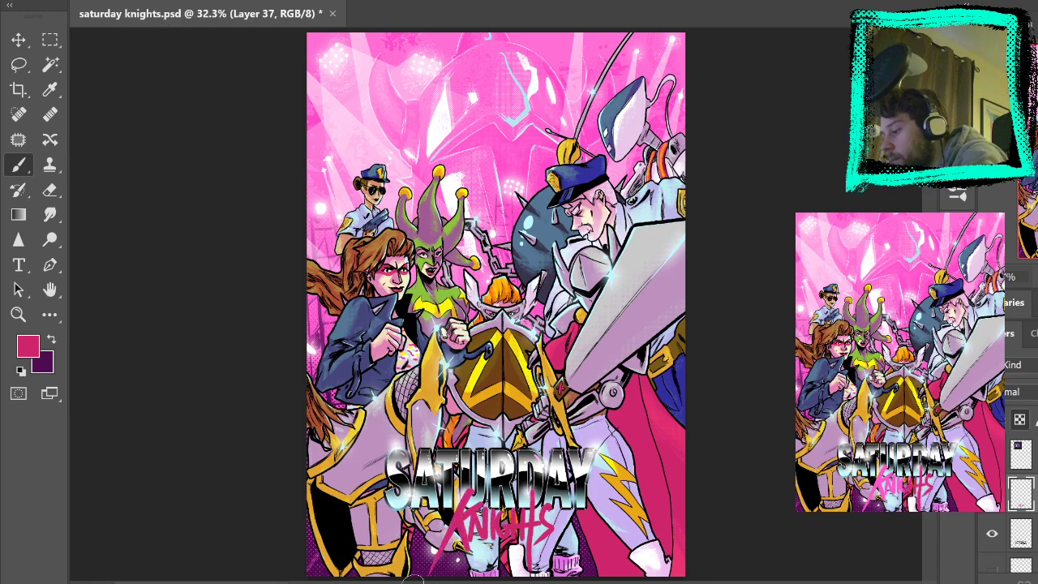
alt+click(601, 453)
mouse_move(535, 560)
mouse_down()
mouse_move(523, 519)
mouse_move(483, 552)
mouse_move(471, 525)
mouse_move(438, 519)
mouse_up()
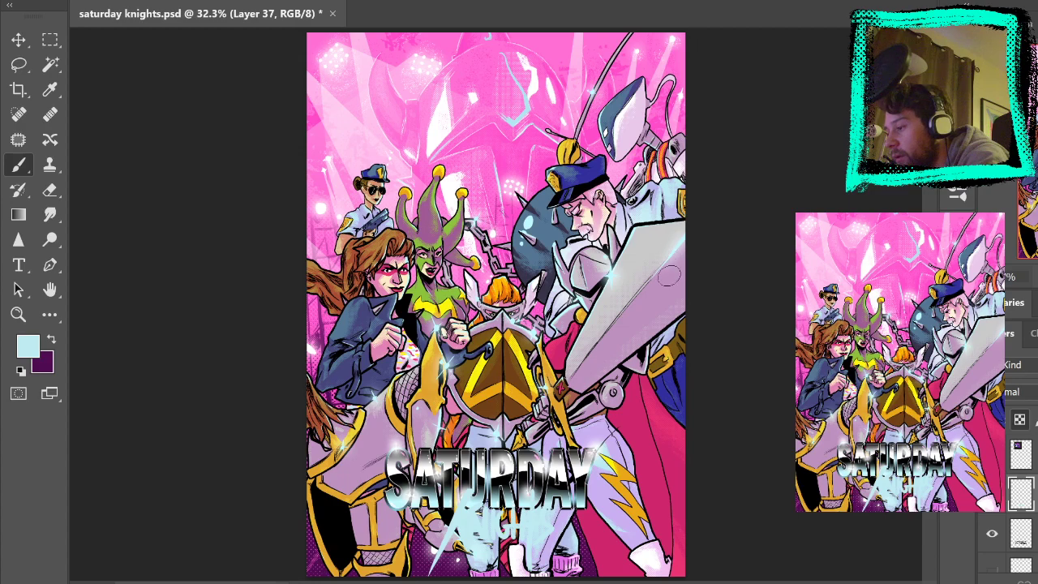
Try the KNIGHTS lettering in mauve sampled from the large shield and in white sampled from the background helmet's highlight
alt+click(662, 292)
mouse_move(551, 507)
mouse_down()
mouse_move(528, 566)
mouse_move(484, 527)
mouse_move(435, 569)
mouse_up()
drag(472, 490, 448, 532)
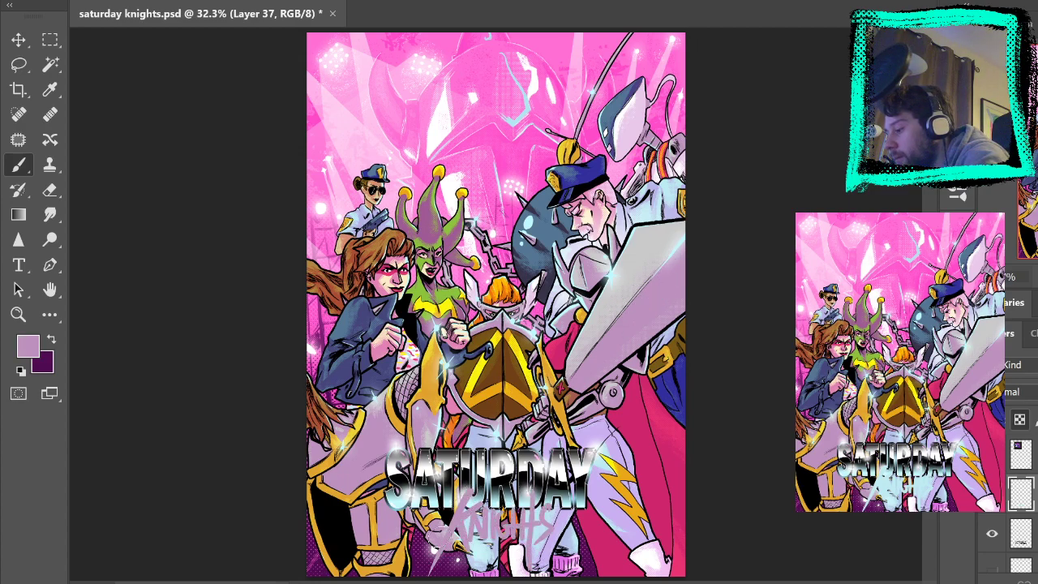
alt+click(545, 72)
mouse_move(552, 511)
mouse_down()
mouse_move(527, 531)
mouse_move(471, 523)
mouse_move(427, 549)
mouse_up()
drag(471, 491, 432, 573)
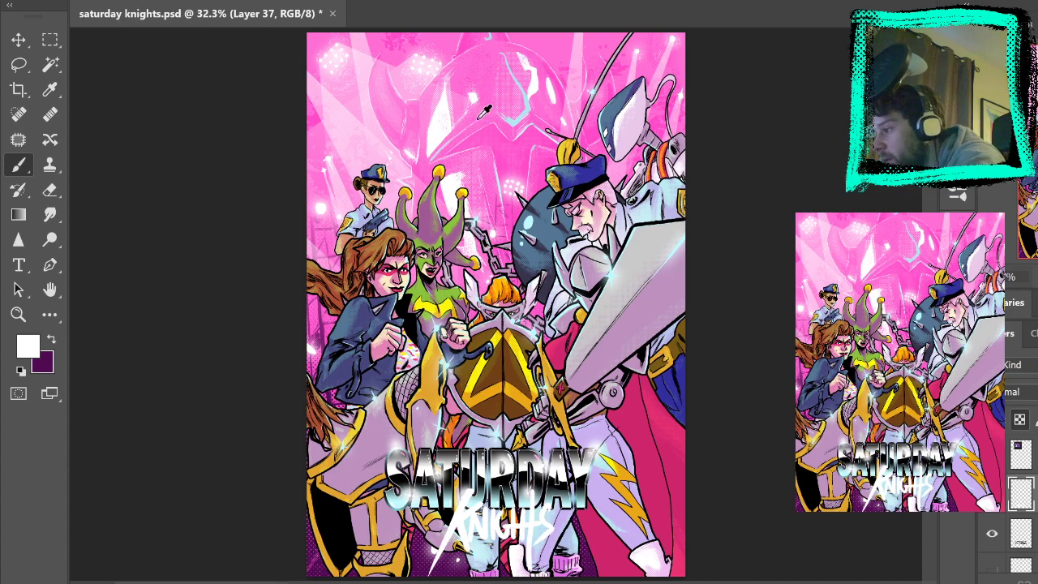
Repaint the KNIGHTS lettering in bright pink sampled from the cover background and save the file
alt+click(464, 94)
mouse_move(472, 492)
mouse_down()
mouse_move(424, 582)
mouse_move(446, 522)
mouse_move(459, 516)
mouse_move(489, 512)
mouse_move(508, 529)
mouse_move(538, 514)
mouse_move(548, 537)
mouse_up()
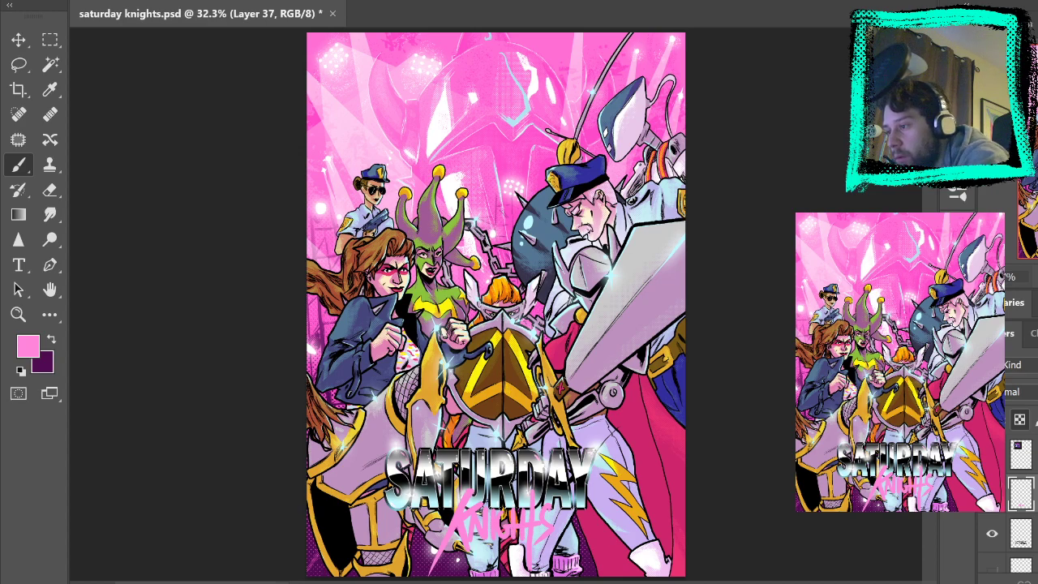
key(ctrl+s)
Duplicate the KNIGHTS layer and nudge the copy sideways to leave a slight horizontal offset from the original lettering
key(ctrl+j)
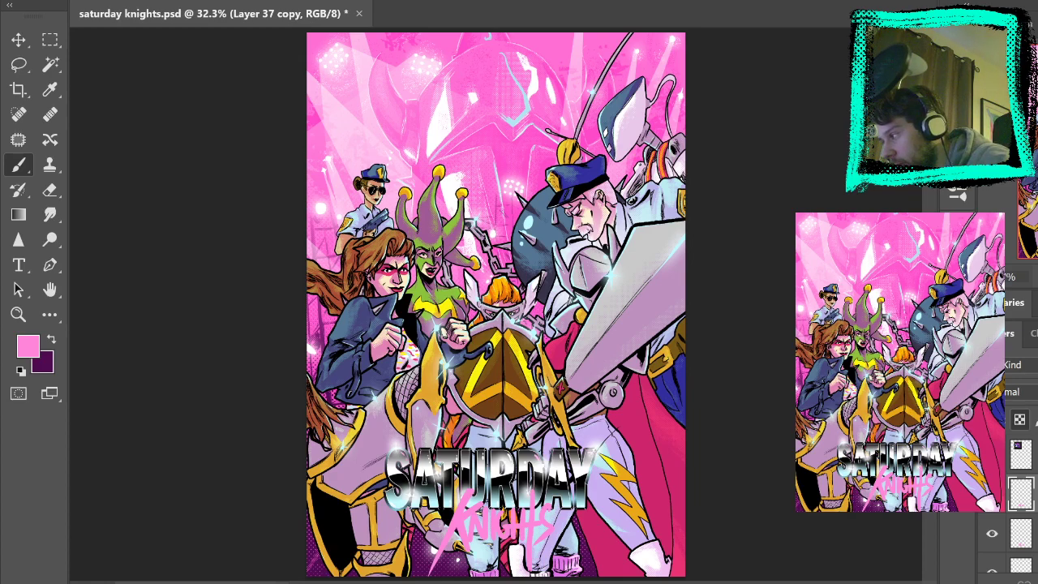
click(18, 39)
key(Left)
key(Left)
key(Left)
key(Left)
key(Left)
key(Left)
key(Left)
key(Left)
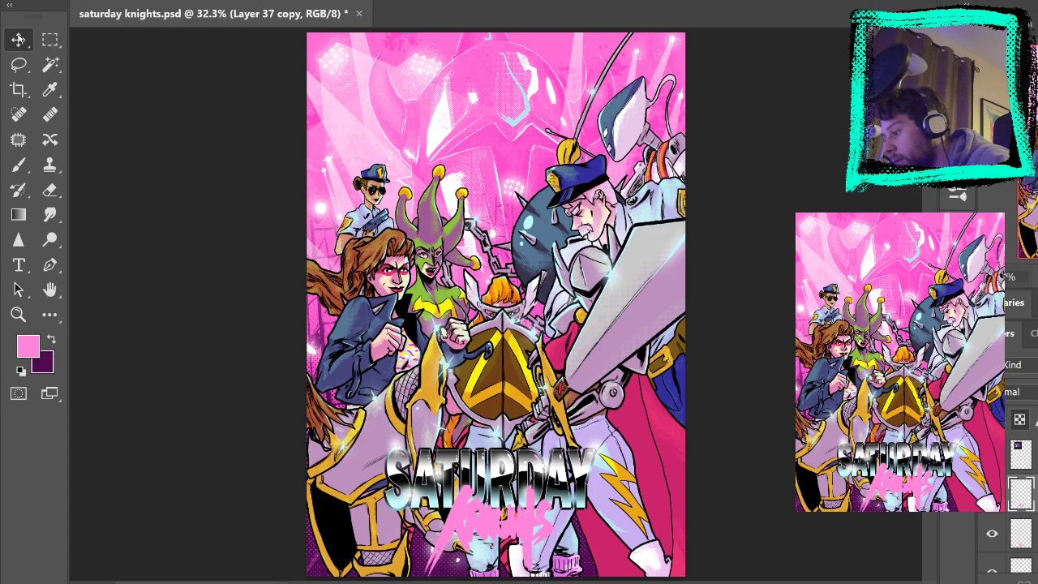
key(Right)
key(Right)
key(Right)
key(Right)
key(Right)
key(Right)
key(Right)
key(Right)
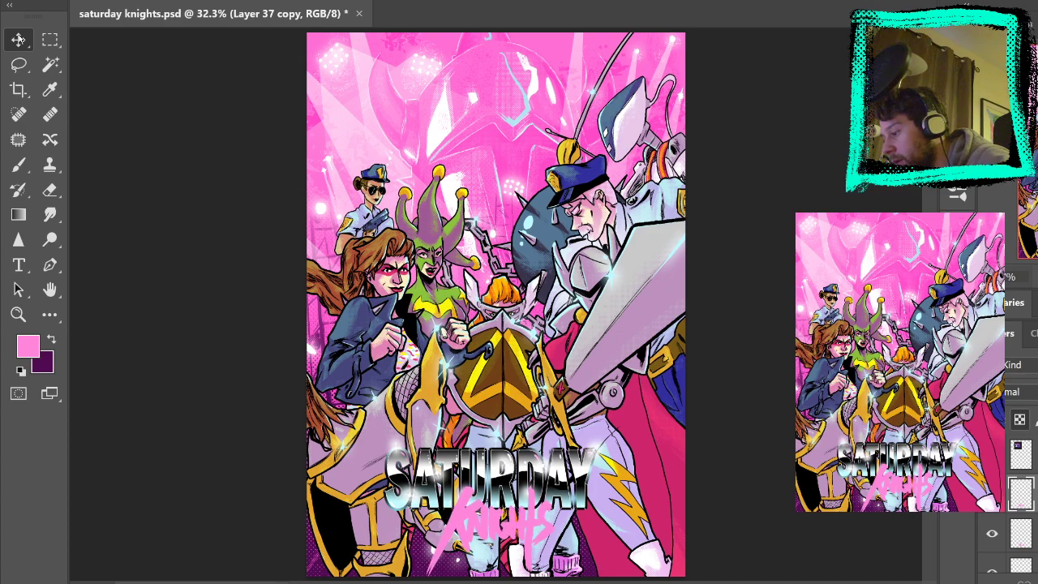
Sample the pale blue from the highlight along the large shield's lower edge as the brush colour
click(114, 232)
click(20, 164)
key(alt)
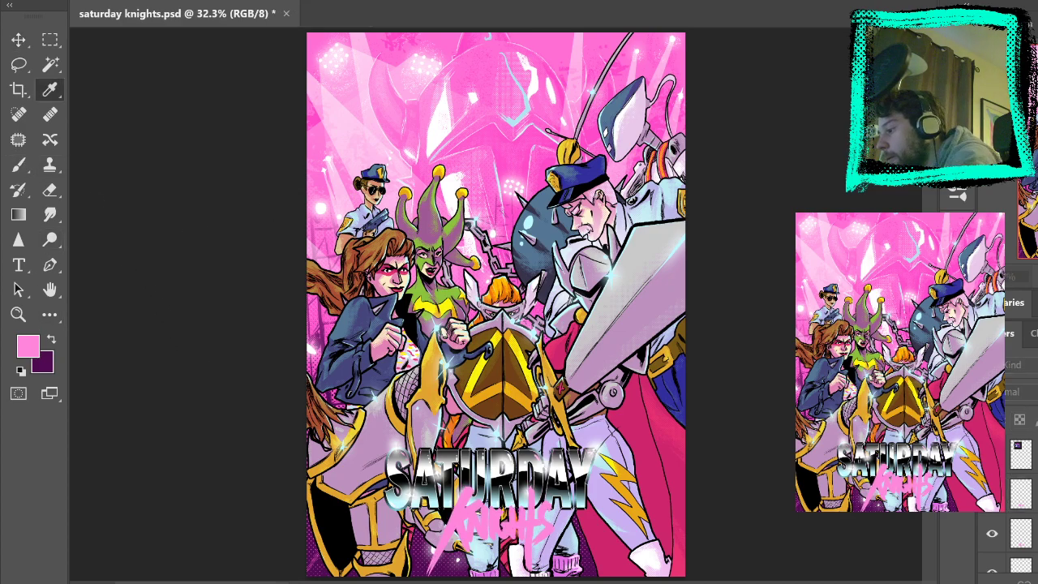
alt+click(619, 349)
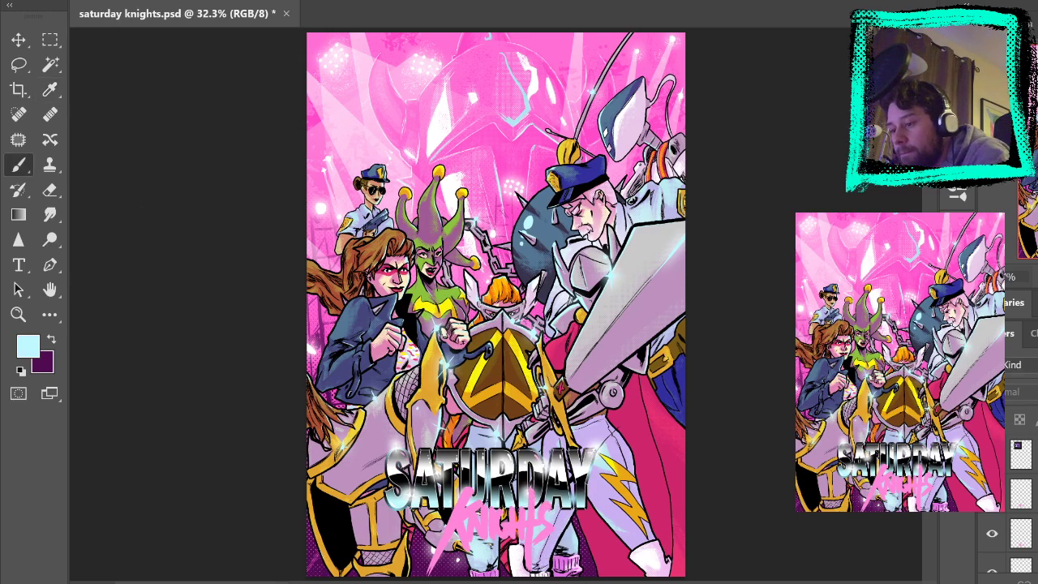
click(1027, 494)
mouse_move(537, 568)
mouse_down()
mouse_move(545, 525)
mouse_move(519, 511)
mouse_move(466, 540)
mouse_move(472, 506)
mouse_move(435, 557)
mouse_up()
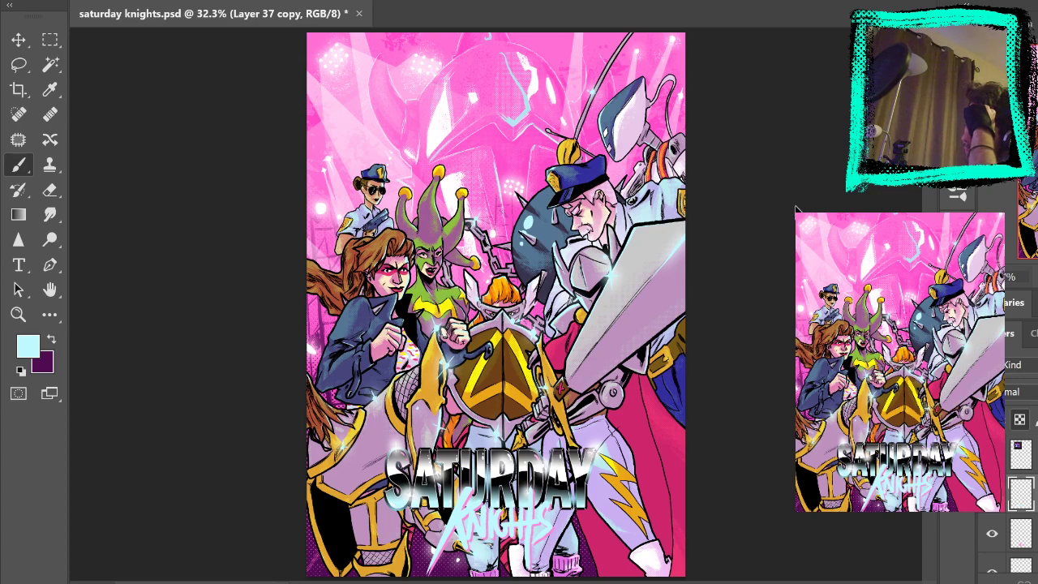
key(ctrl+z)
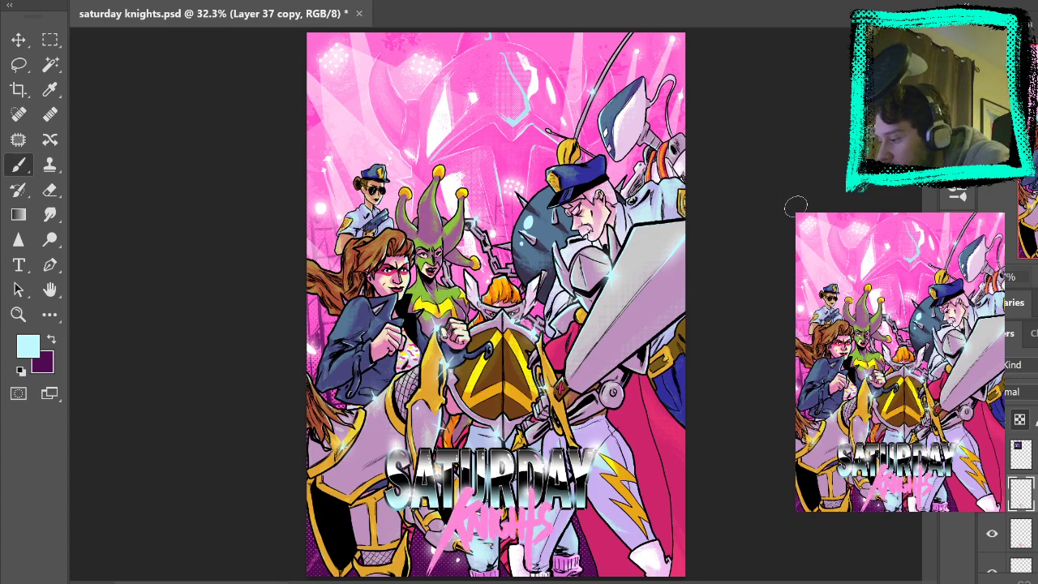
Paint the original KNIGHTS lettering on Layer 37 pale blue beneath the pink copy, then make Layer 37 copy active
click(1021, 533)
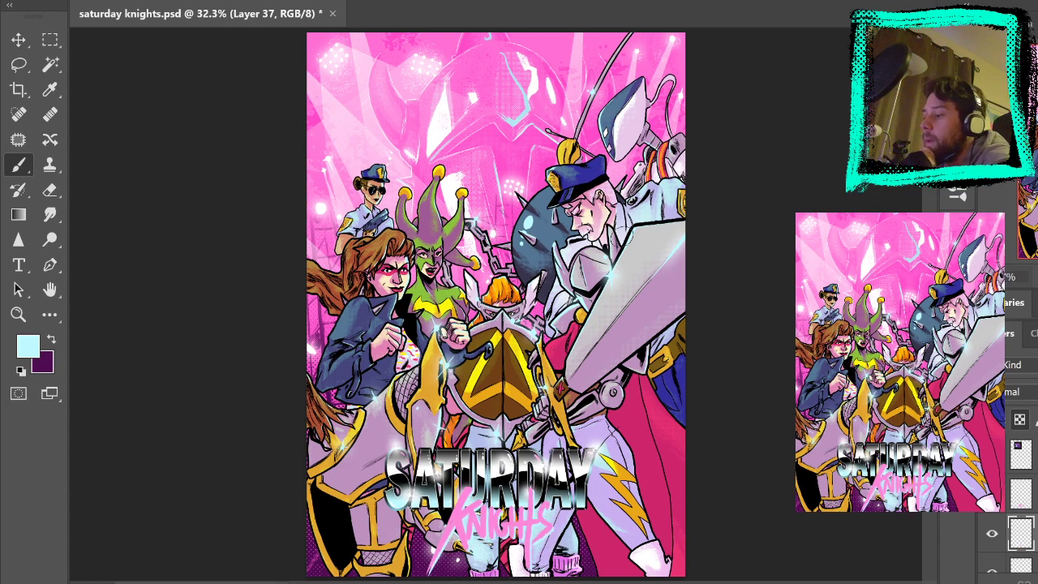
key(ctrl+j)
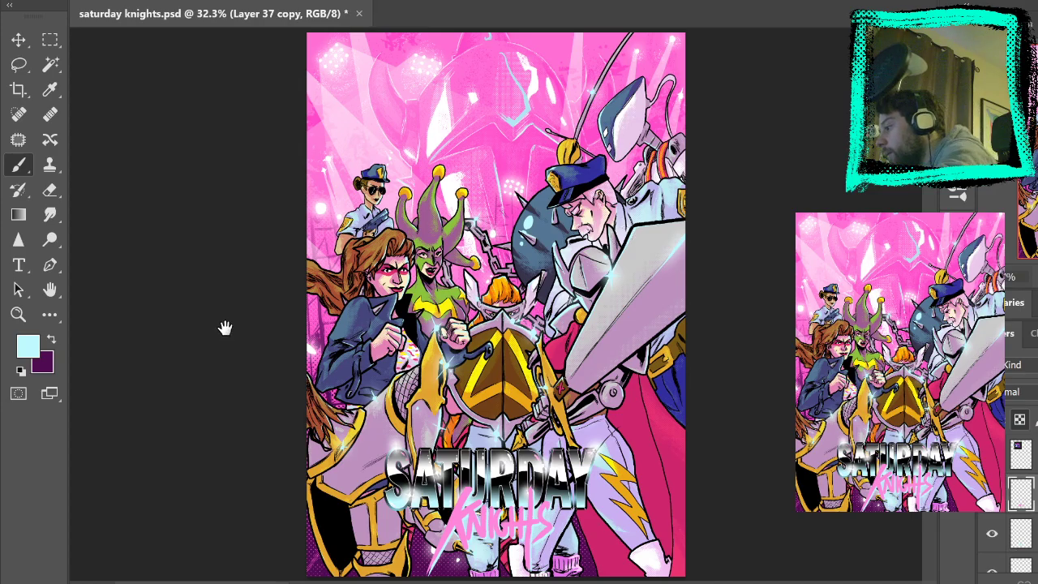
Examine the SATURDAY and KNIGHTS lettering up close, including the overlap and the pale blue offset edge
key(z)
click(564, 531)
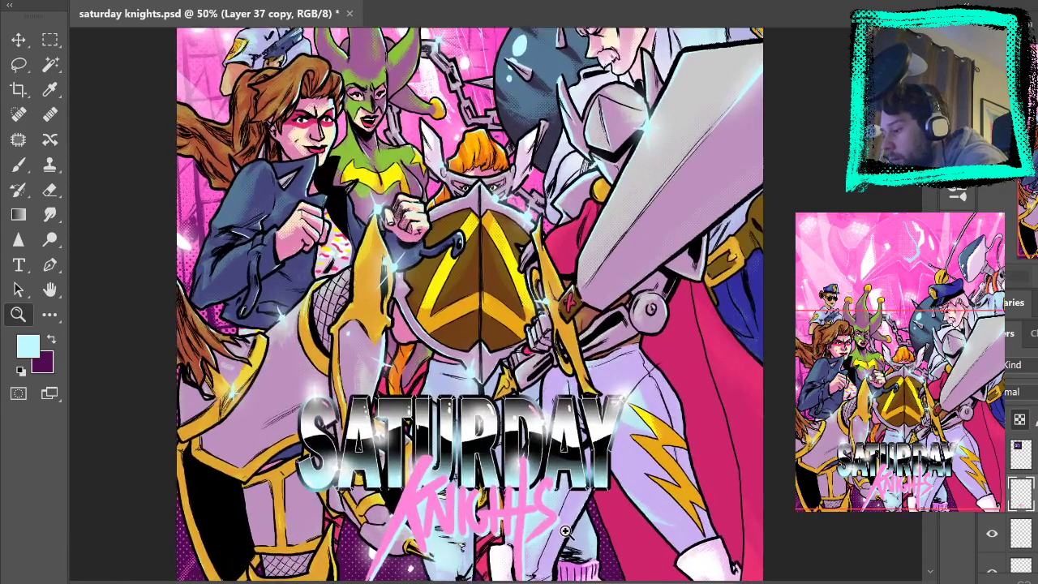
click(564, 531)
drag(586, 476, 607, 339)
click(570, 361)
drag(601, 427, 632, 352)
key(b)
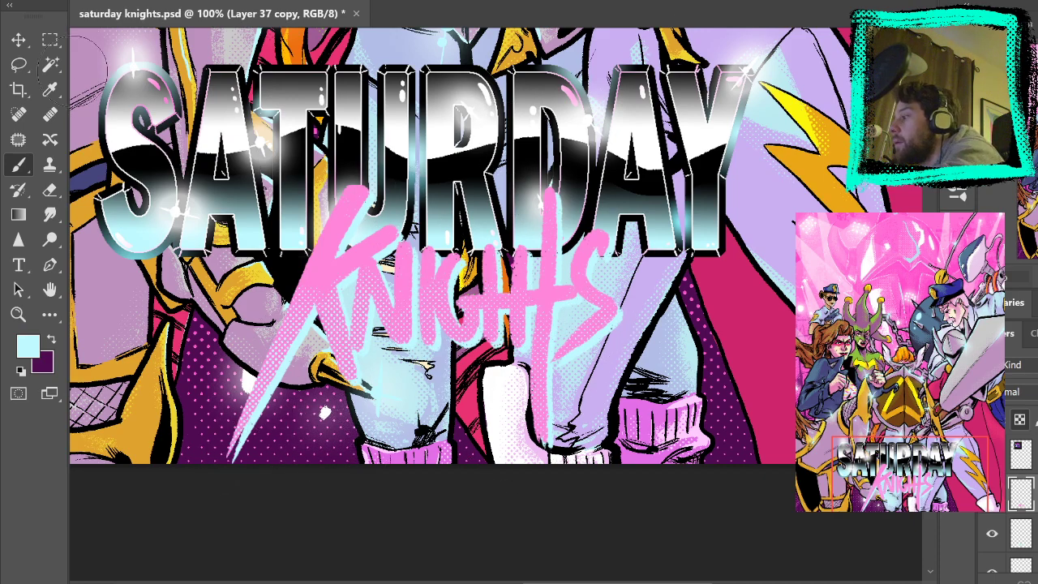
click(50, 39)
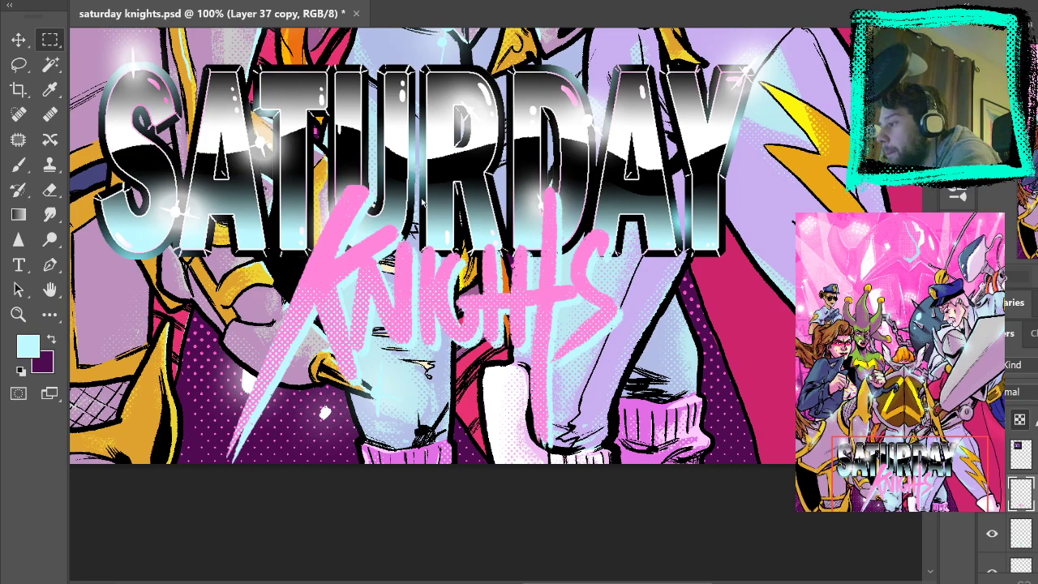
scroll(426, 218, down, 2)
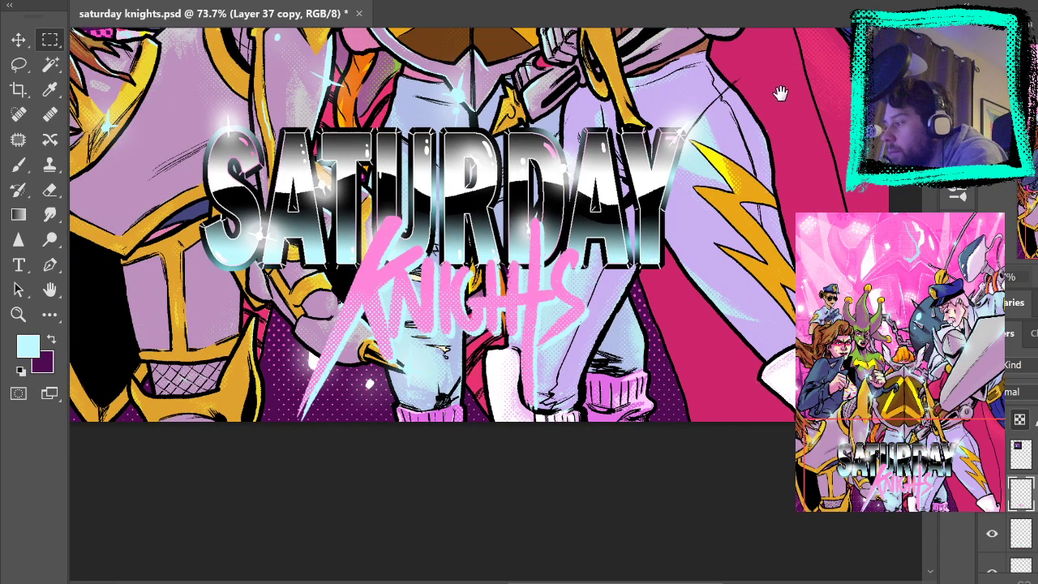
scroll(774, 105, up, 5)
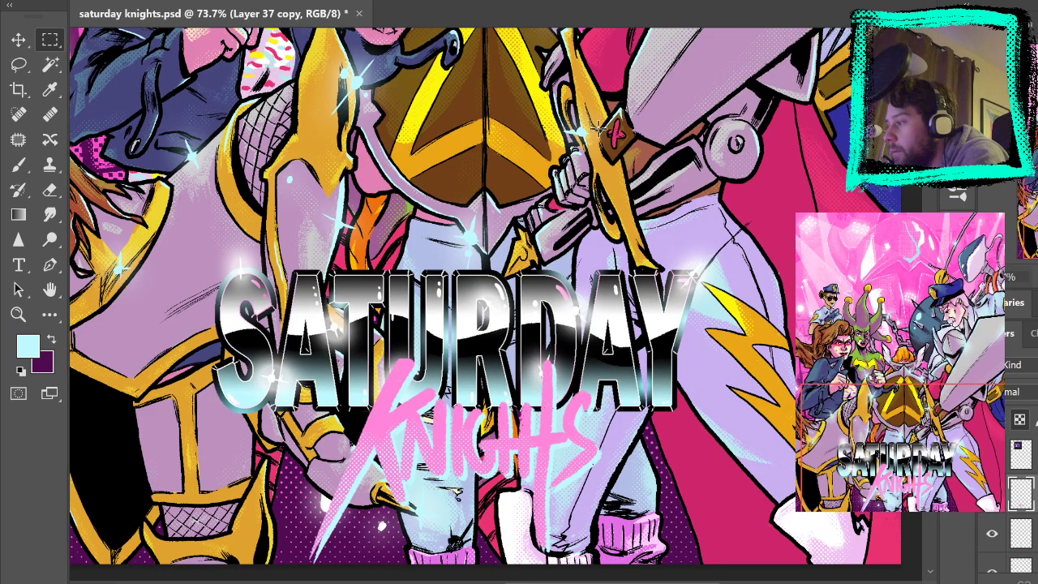
scroll(421, 115, down, 5)
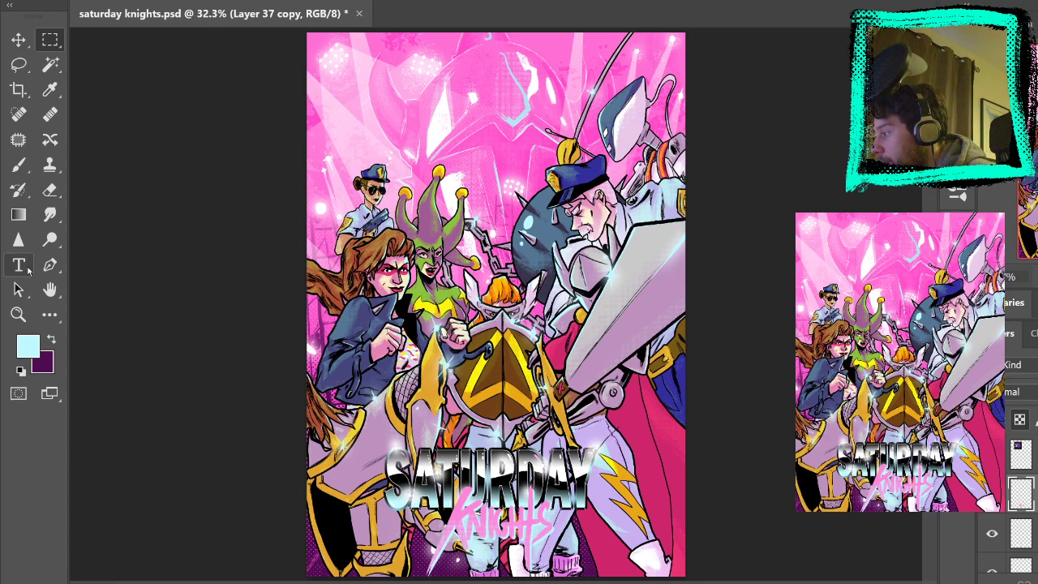
Add a pale blue text line reading "SATURDAY NIGHT'S ALRIGHT..." near the cover's upper left corner
key(t)
click(322, 62)
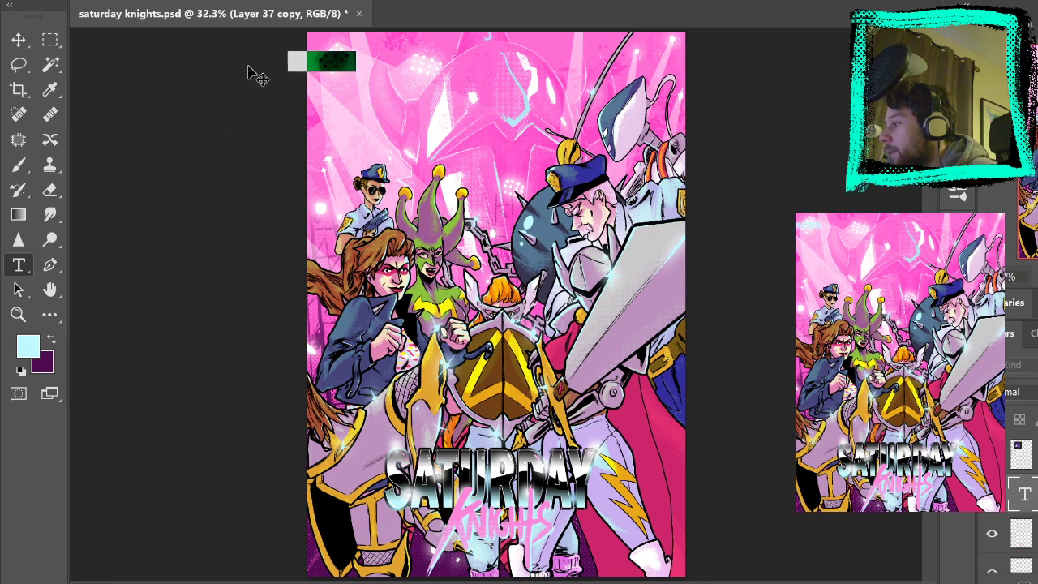
text(SATURDAY)
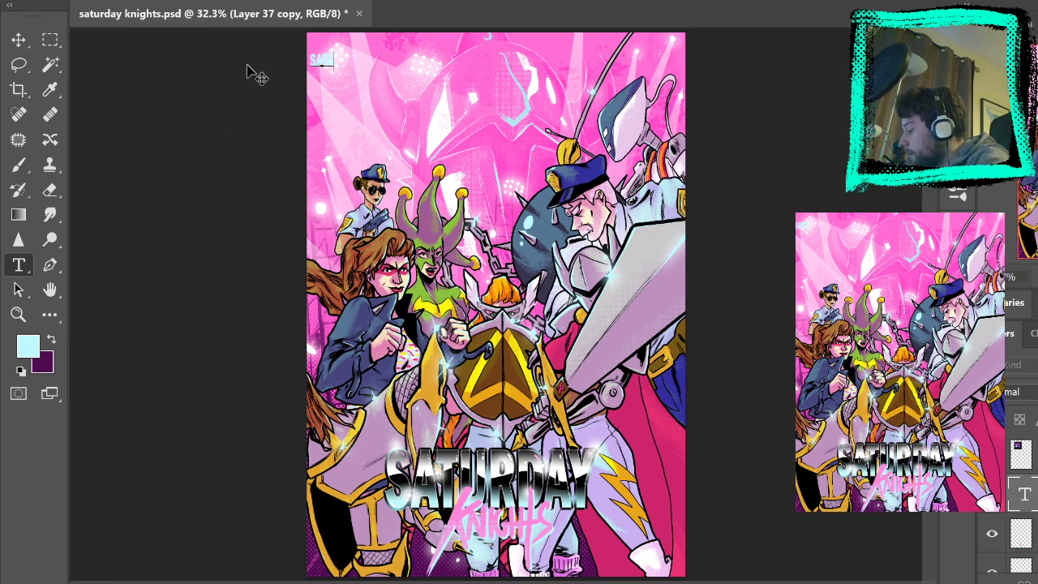
text( KNIGH)
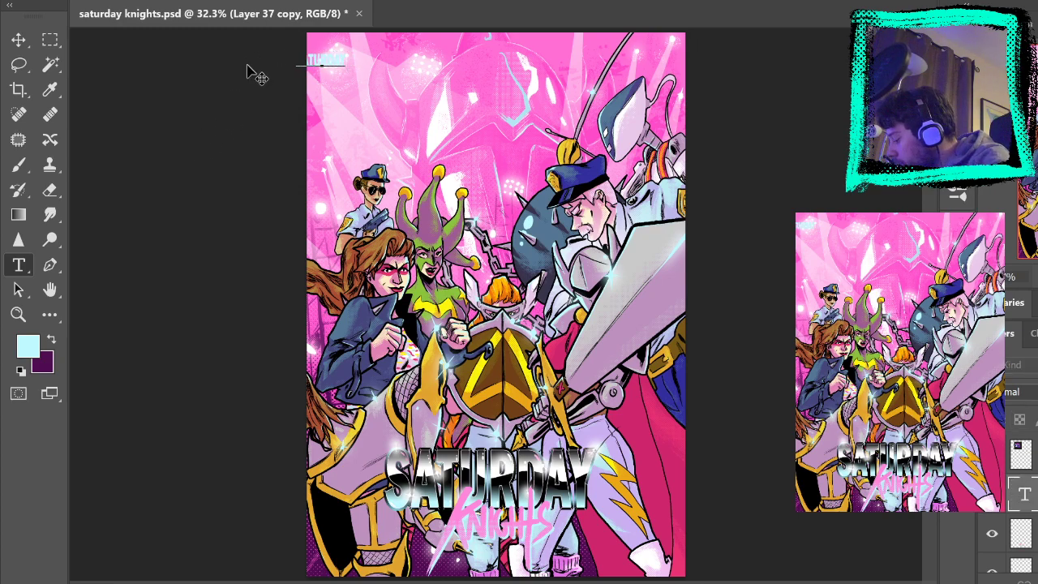
text(TS ALRIGHT)
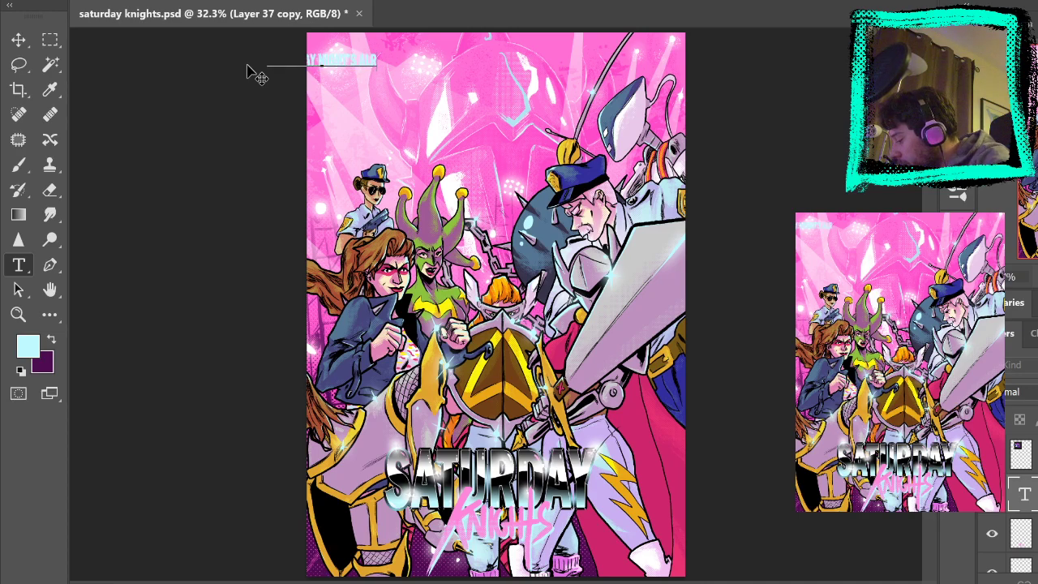
text(...)
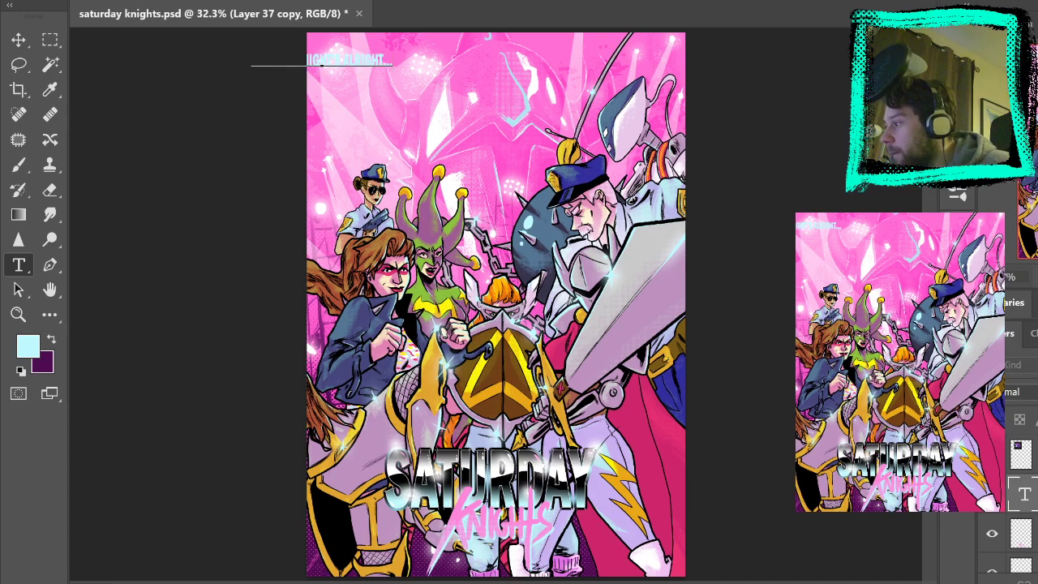
key(ctrl+Return)
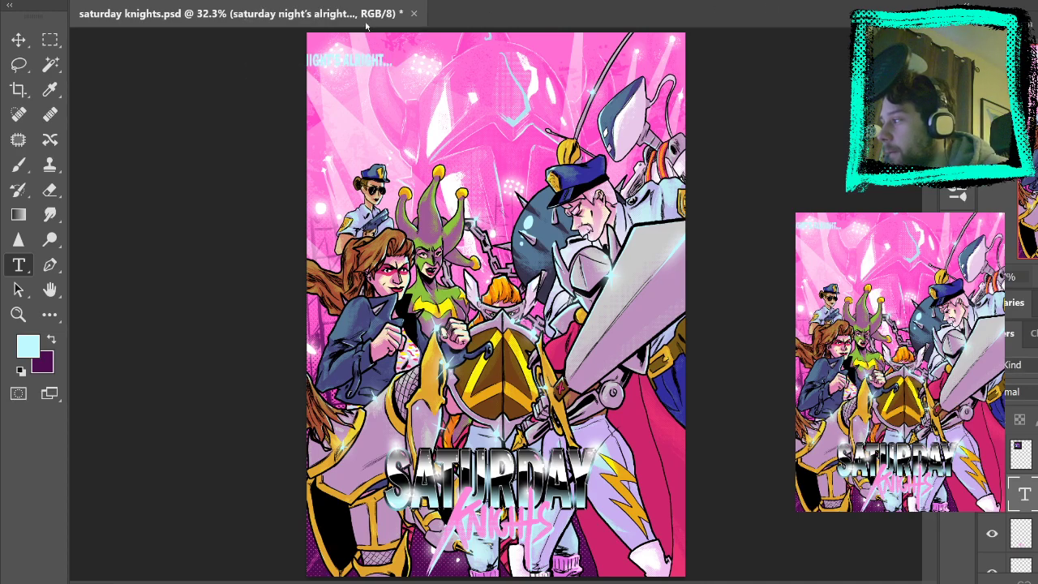
Move the tagline fully onto the cover's upper edge and enlarge it to about three quarters of the cover width
click(25, 40)
drag(359, 70, 424, 56)
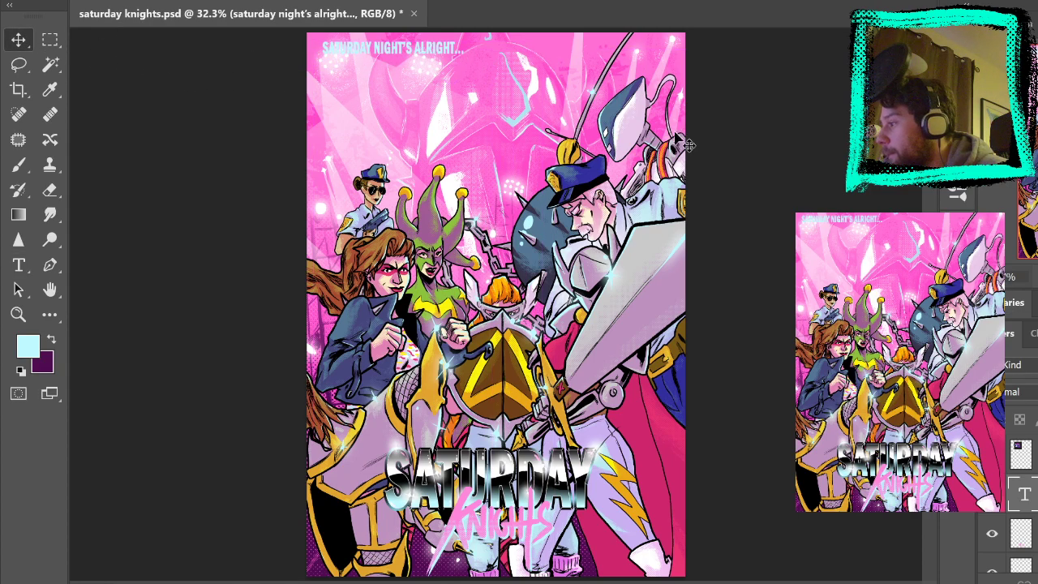
key(ctrl+t)
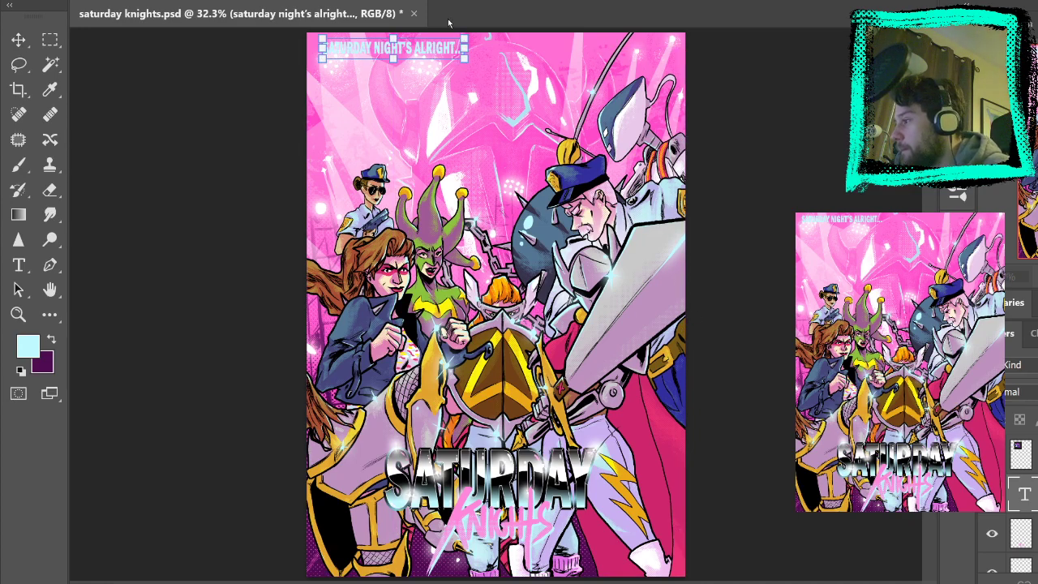
drag(466, 58, 610, 99)
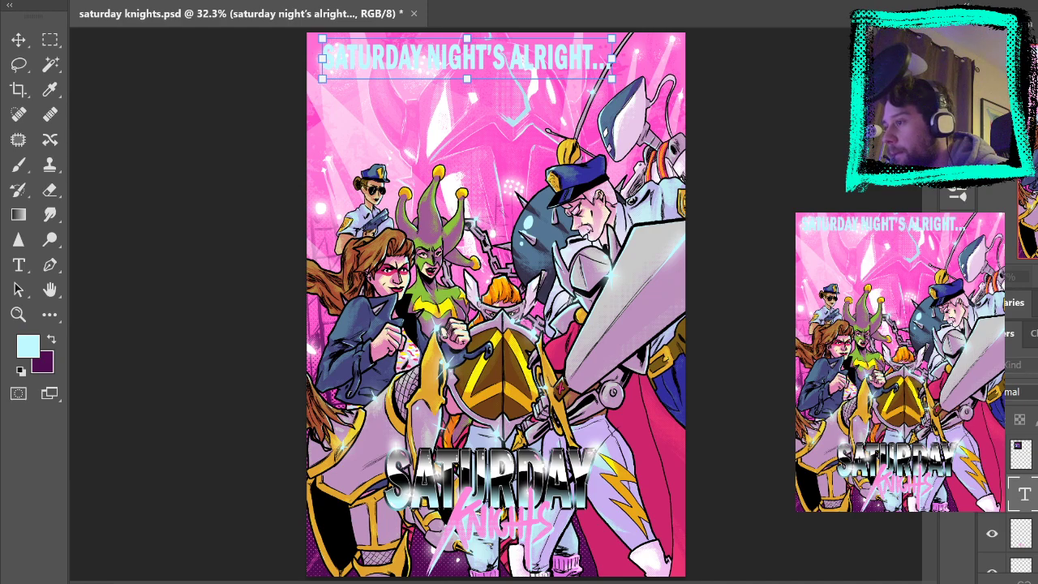
key(Return)
Try a serif font and a hand-drawn capitals font on the "SATURDAY NIGHT'S ALRIGHT..." tagline
click(20, 265)
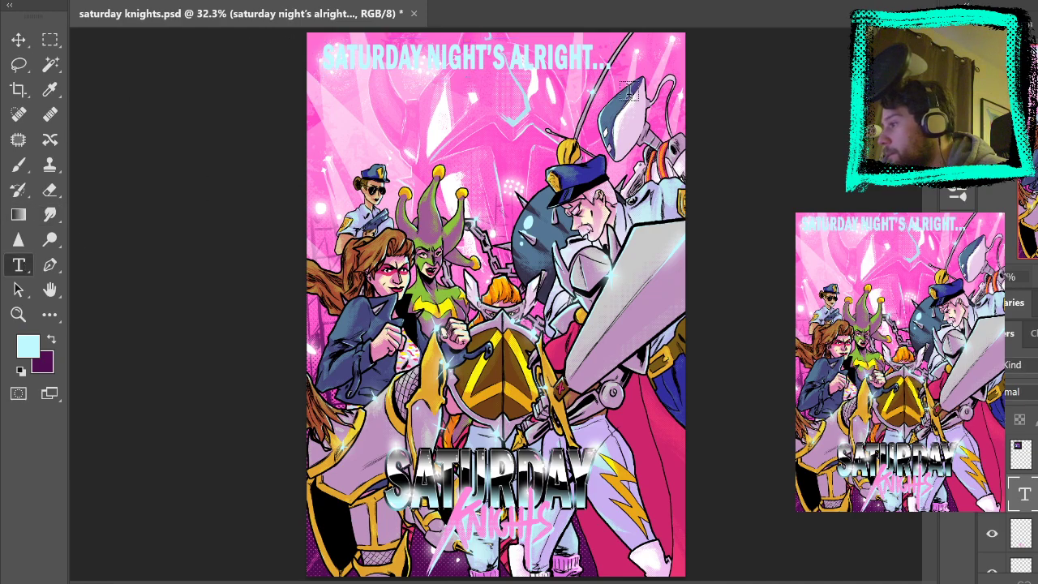
drag(613, 62, 321, 60)
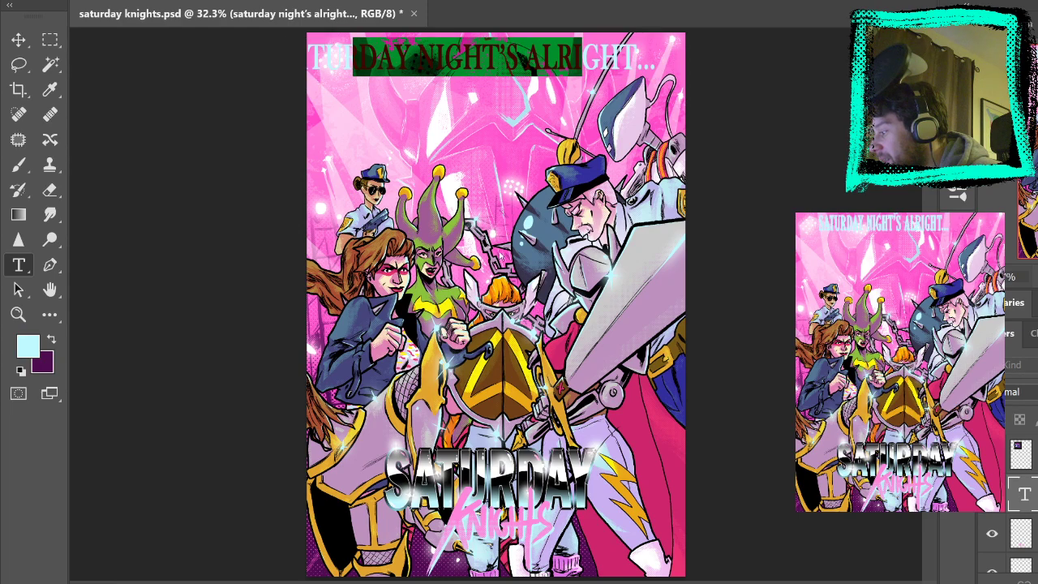
click(433, 322)
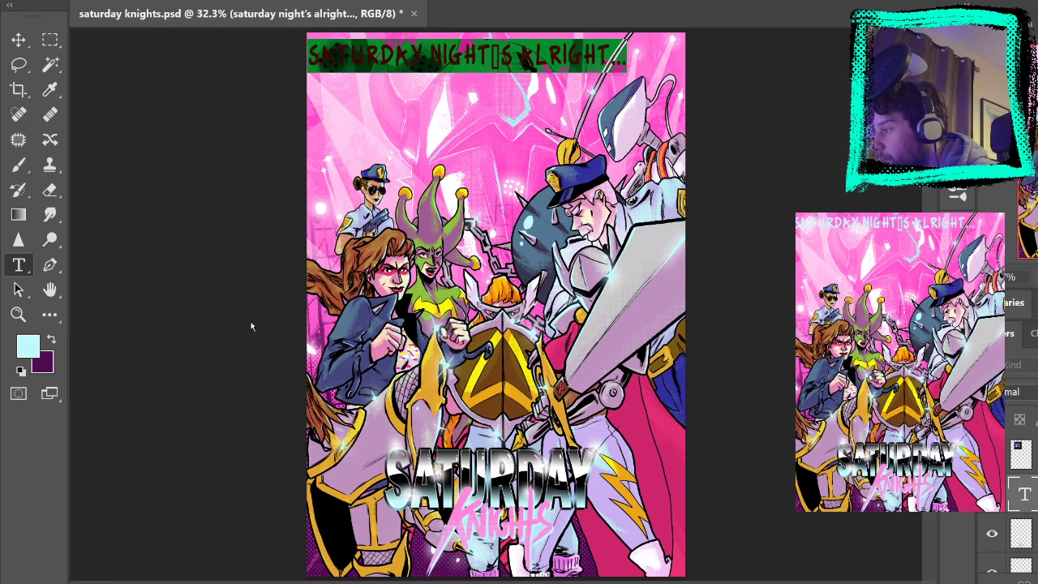
click(50, 40)
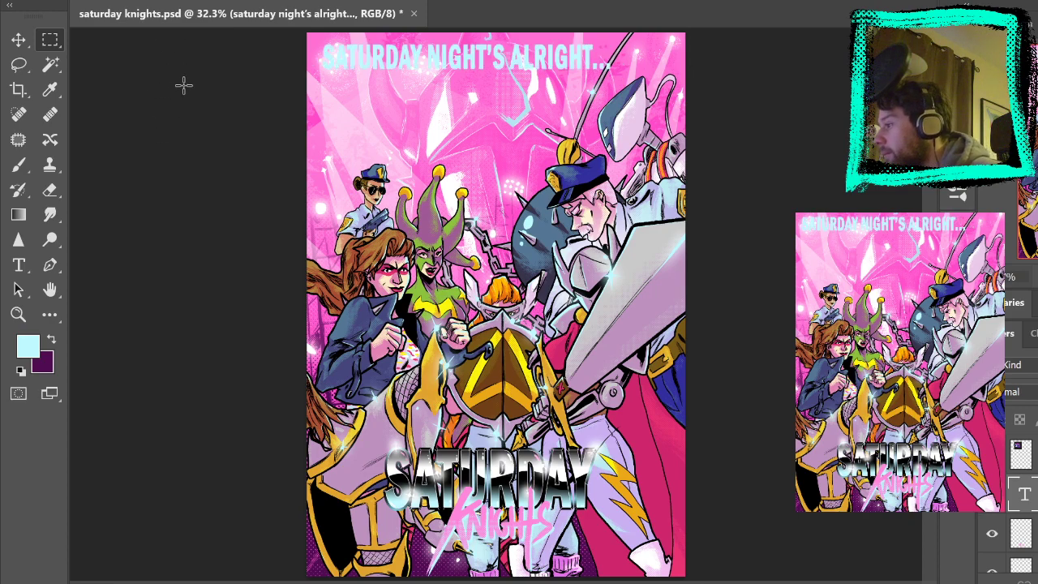
Set the whole "SATURDAY NIGHT'S ALRIGHT..." tagline in a slanted, brush-lettered font
click(19, 265)
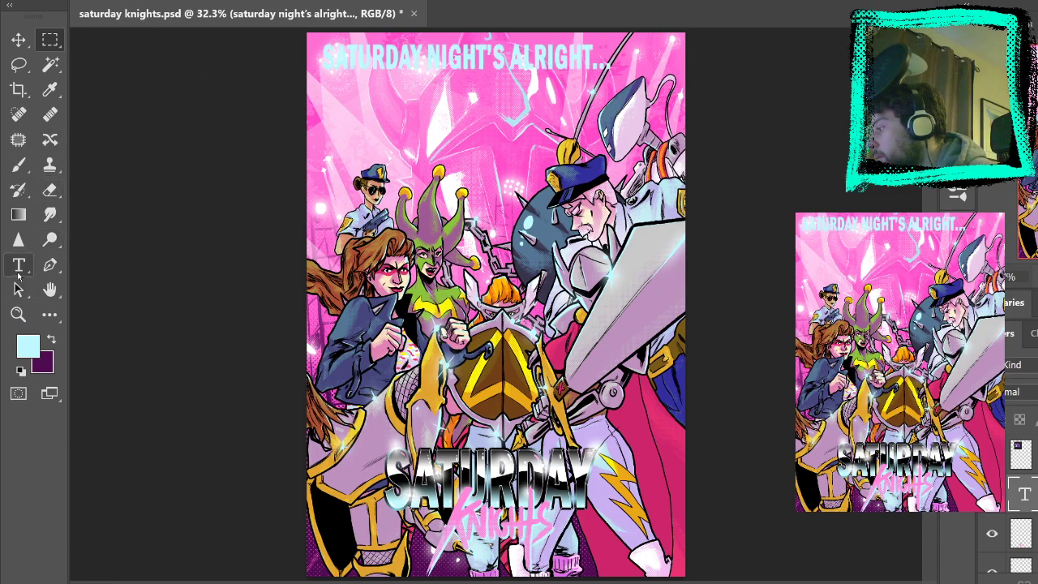
drag(610, 63, 251, 65)
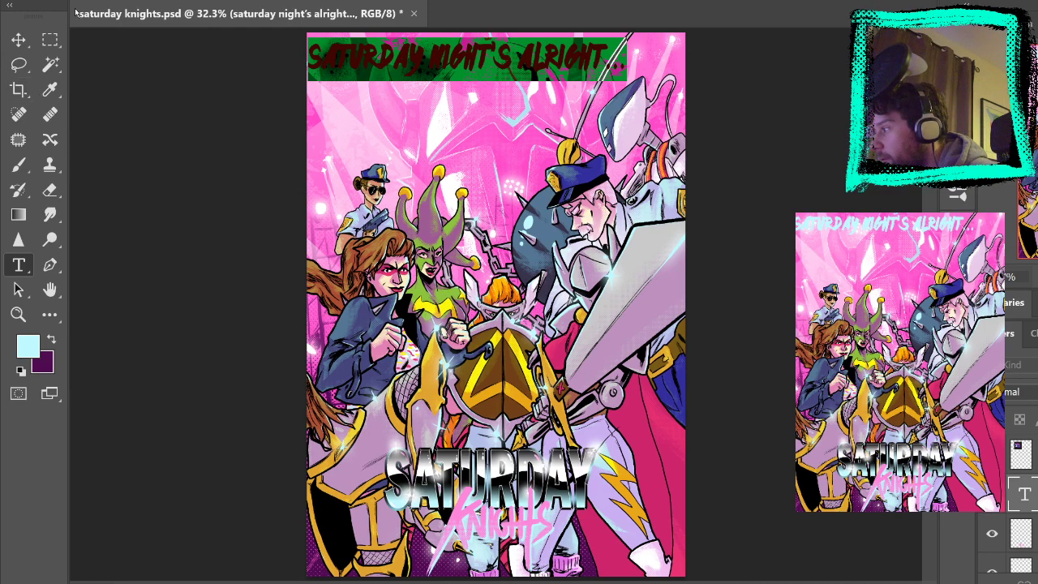
click(50, 39)
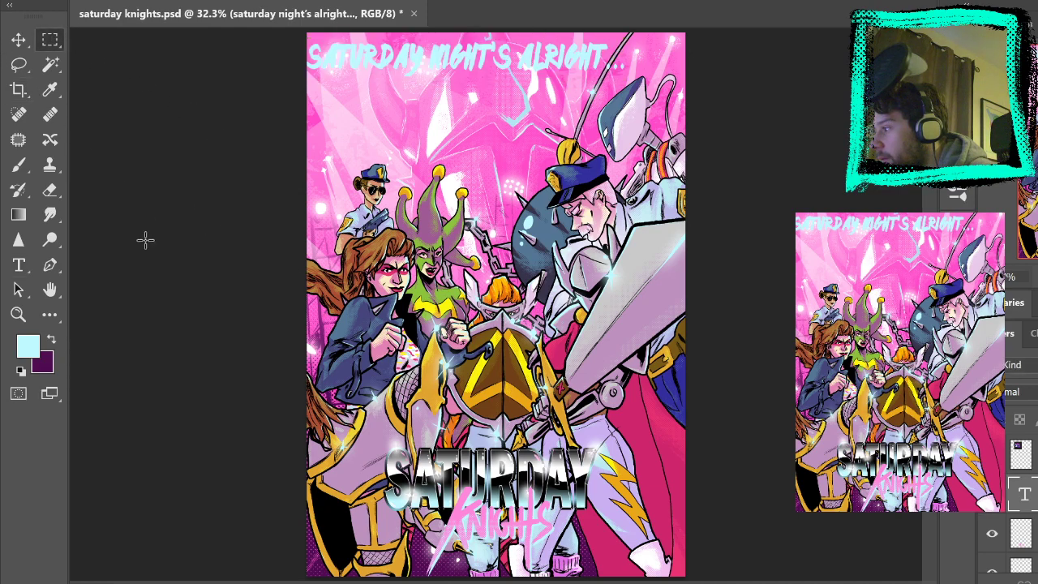
click(19, 264)
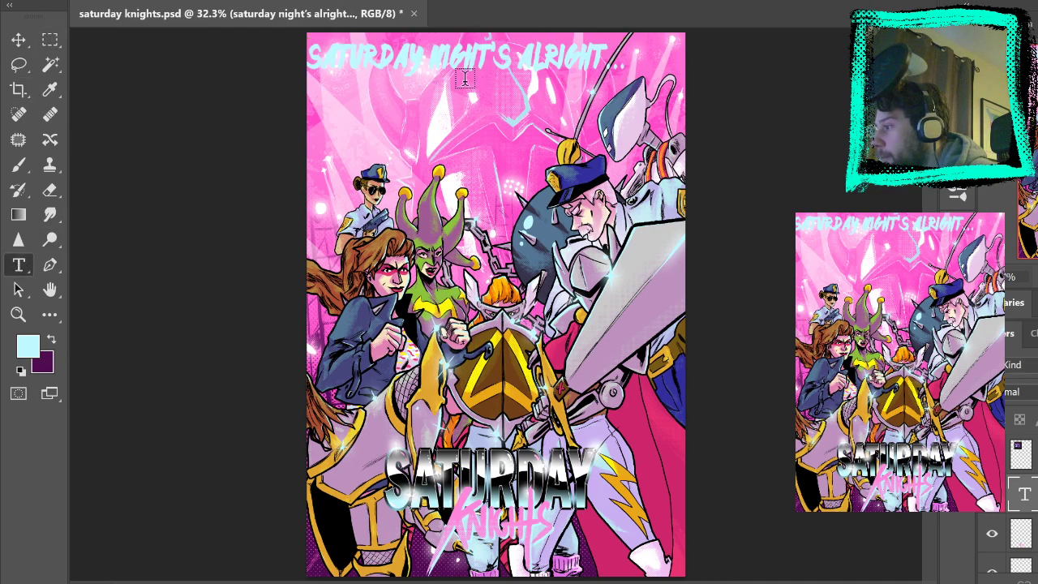
Restyle the whole "SATURDAY NIGHT'S ALRIGHT..." tagline in a heavy white sans-serif font with shorter letters
click(624, 61)
key(ctrl+a)
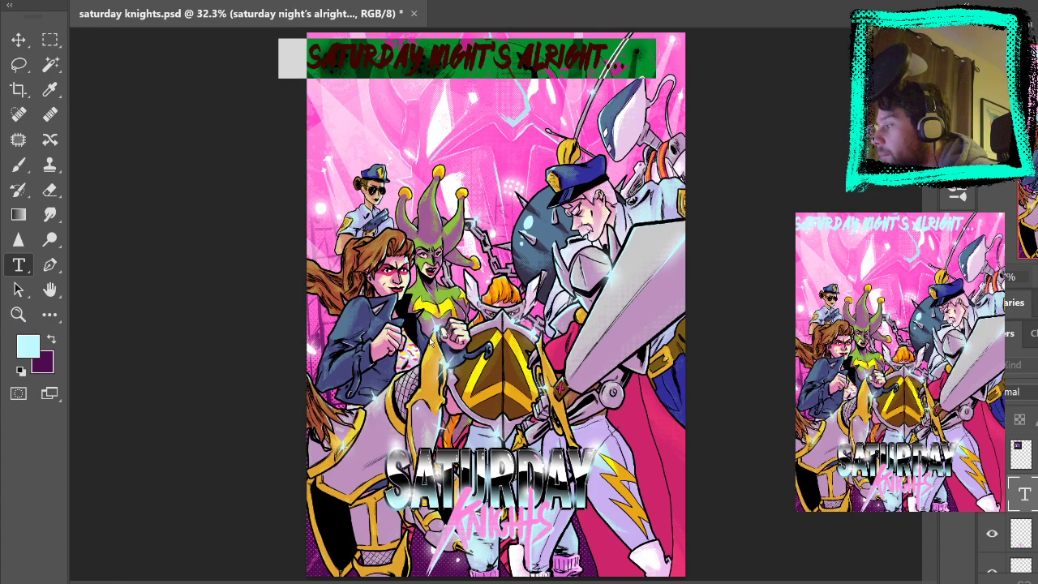
click(246, 96)
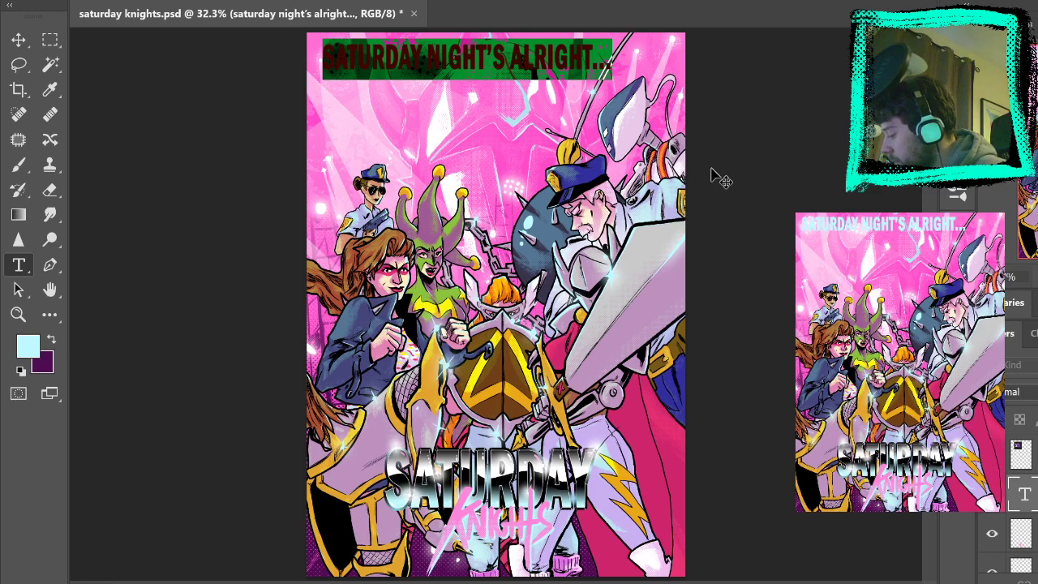
key(Return)
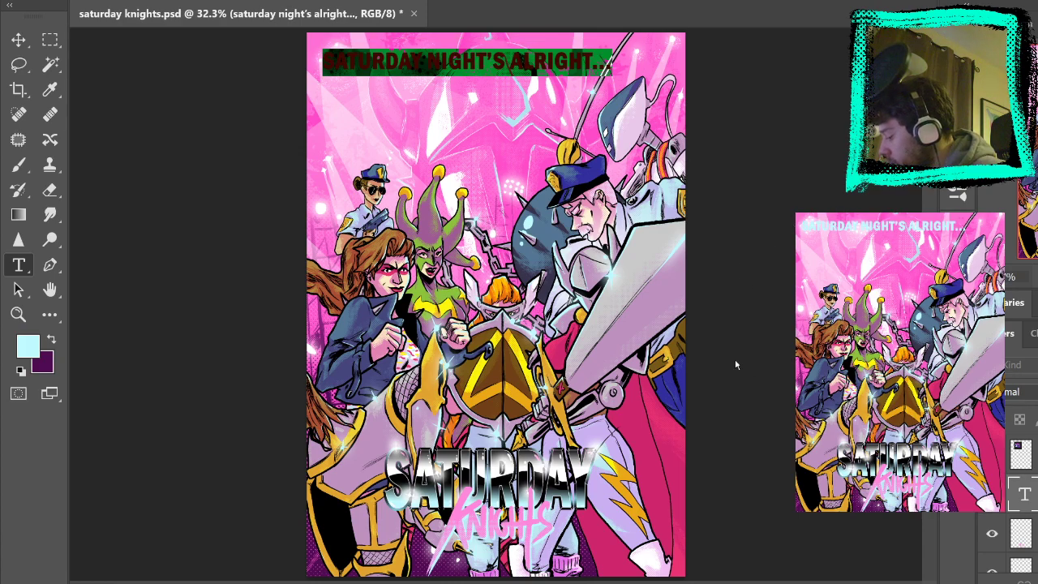
key(Return)
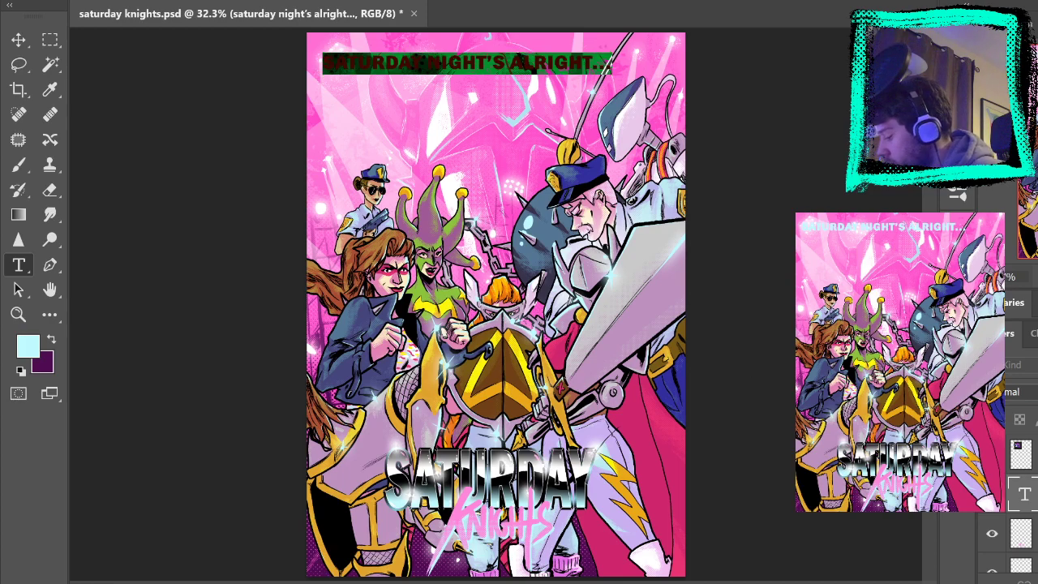
key(Down)
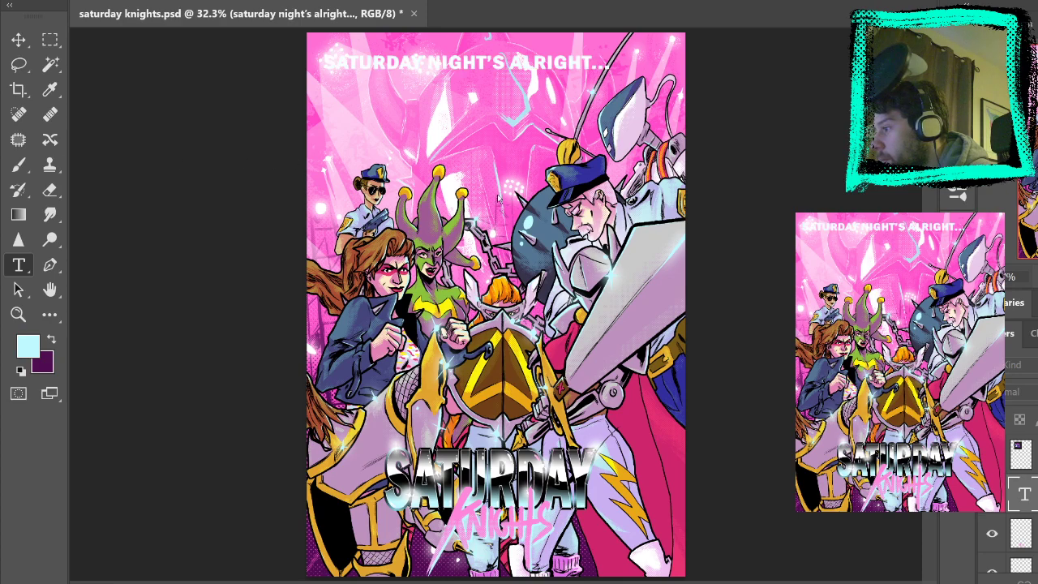
key(Return)
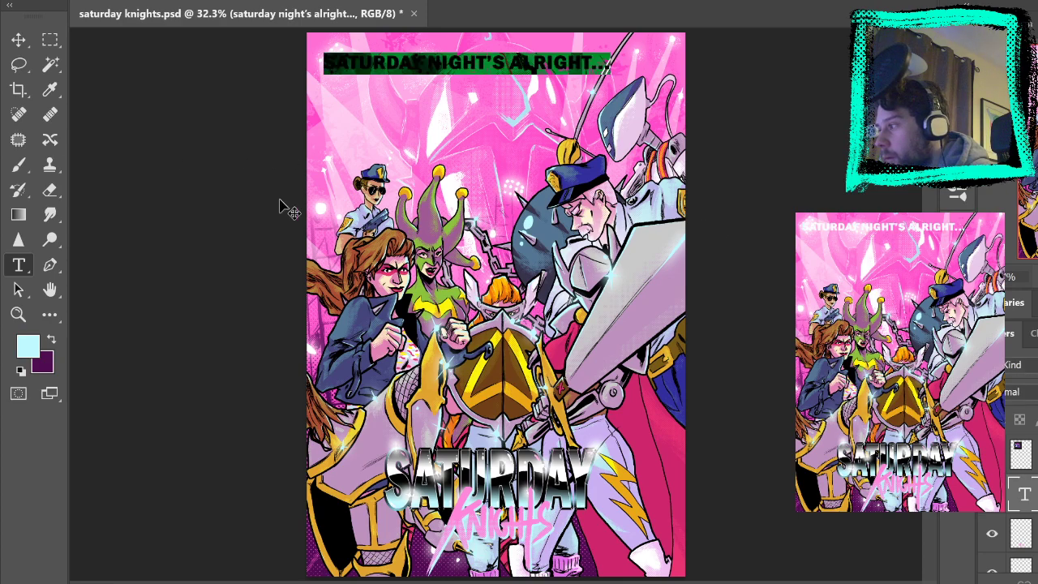
Move the tagline slightly down and right to centre it horizontally across the upper part of the cover
click(50, 40)
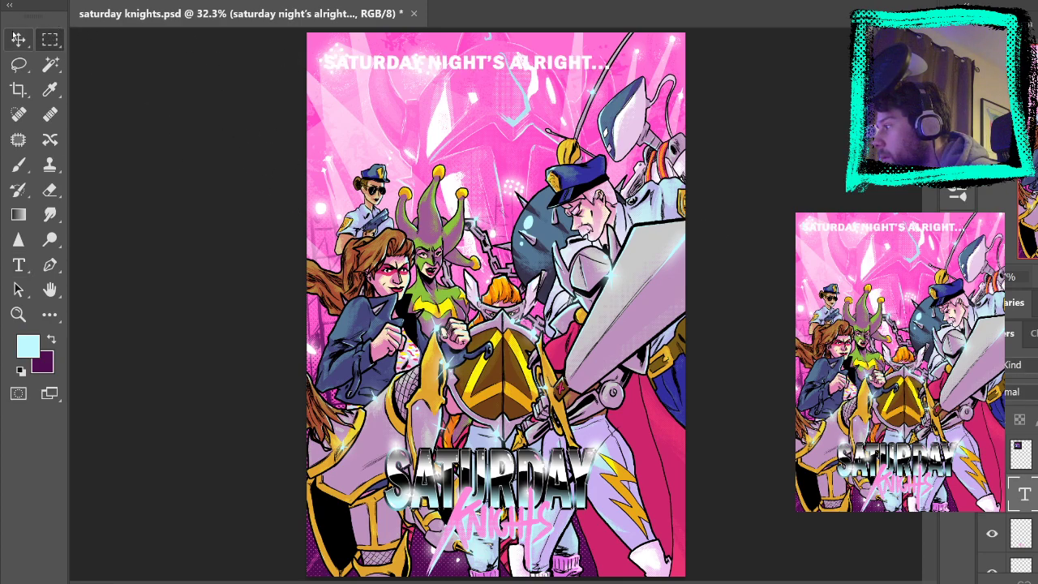
click(17, 40)
drag(403, 72, 423, 81)
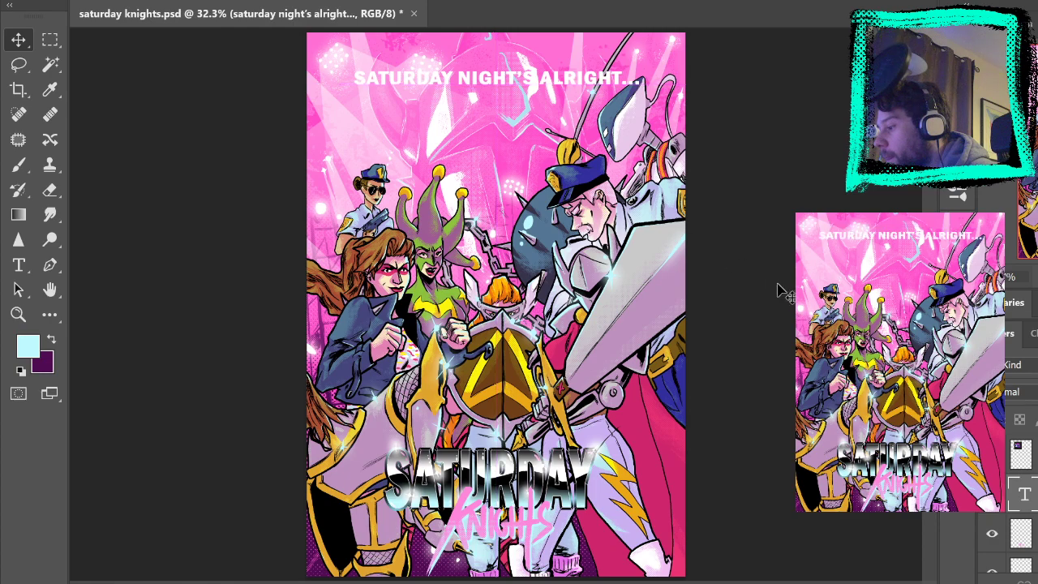
click(811, 304)
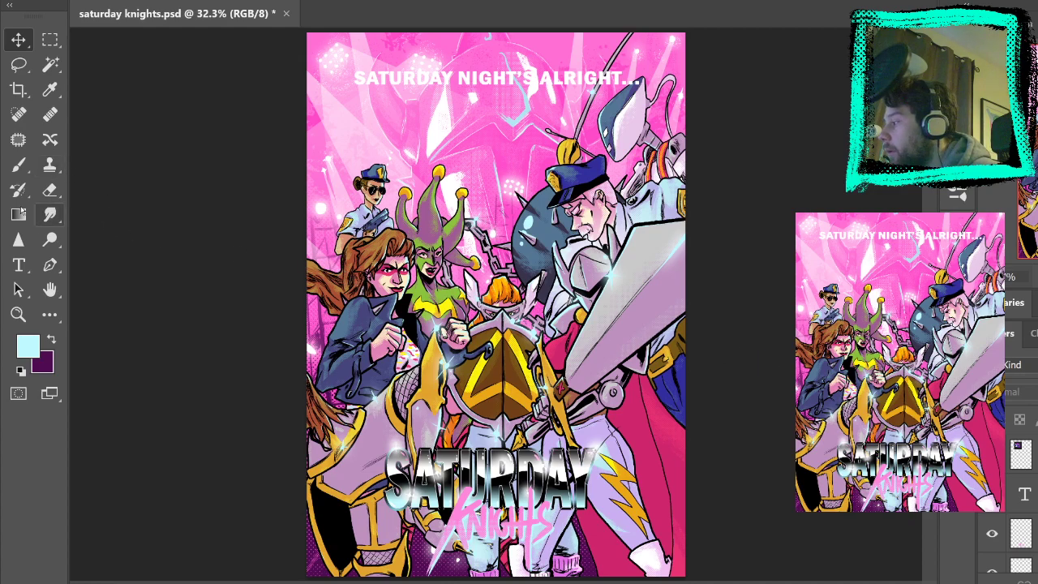
Shorten the ellipsis at the end of the tagline so the text reads "SATURDAY NIGHT'S ALRIGHT."
click(16, 262)
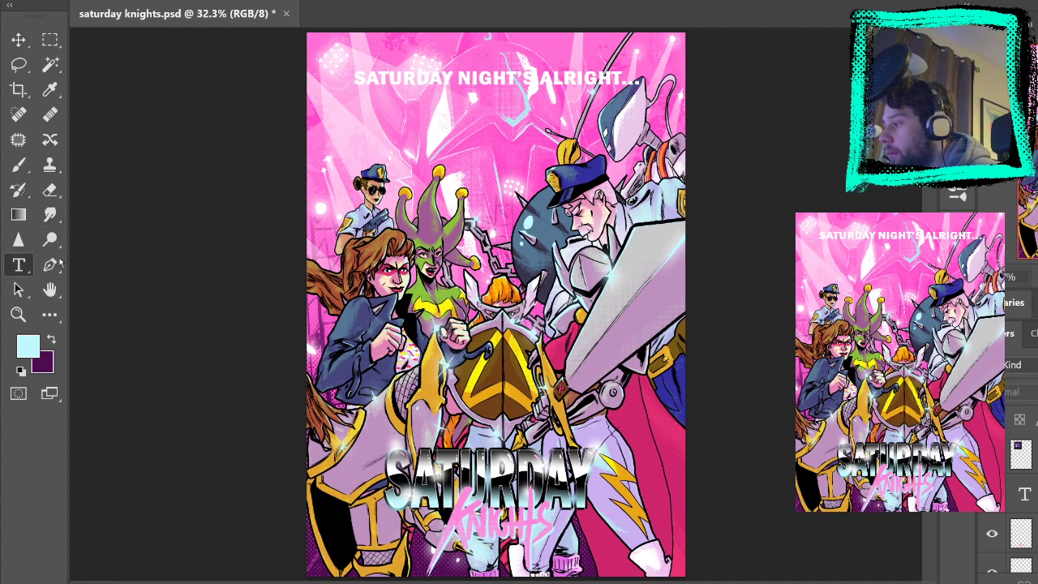
click(641, 78)
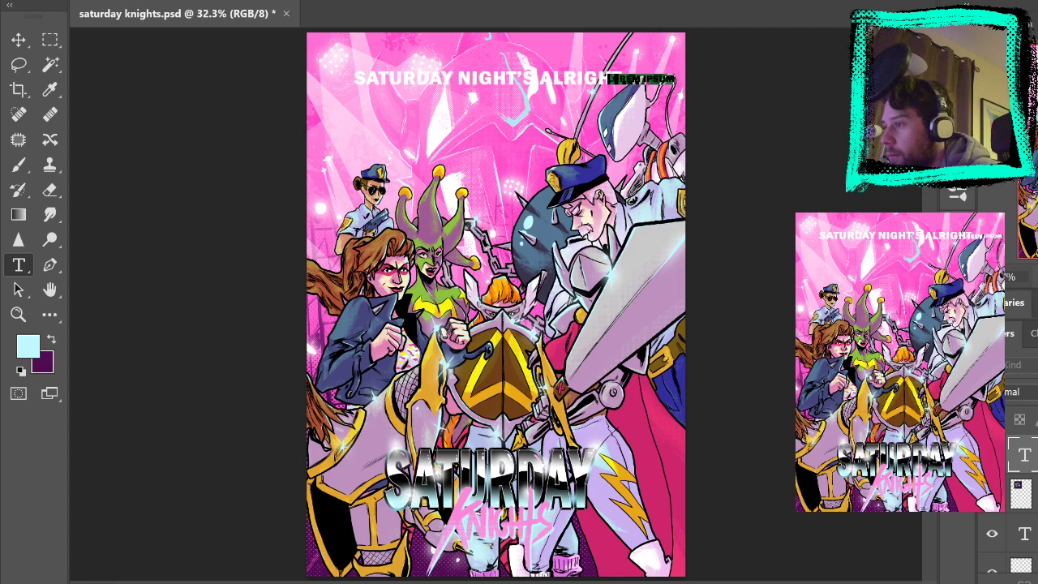
key(Escape)
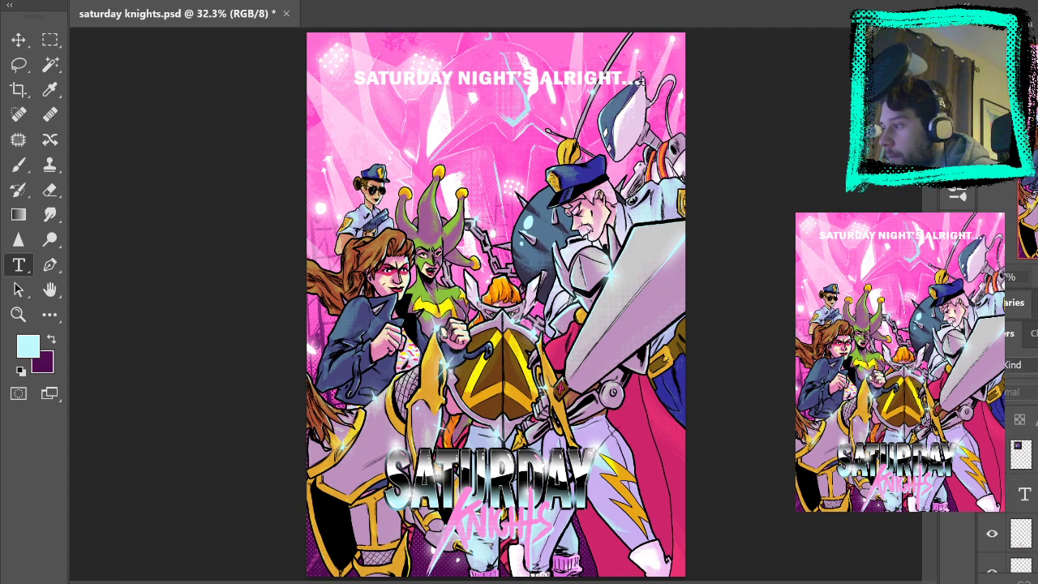
click(641, 79)
key(BackSpace)
key(BackSpace)
key(BackSpace)
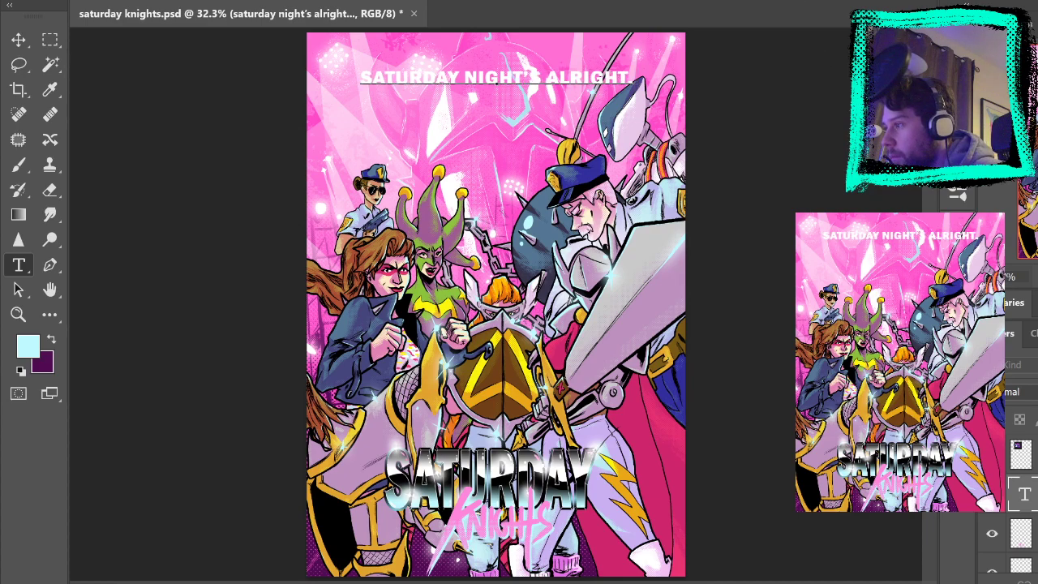
Left-align the tagline text and move it back to the horizontal centre of the cover
key(ctrl+shift+l)
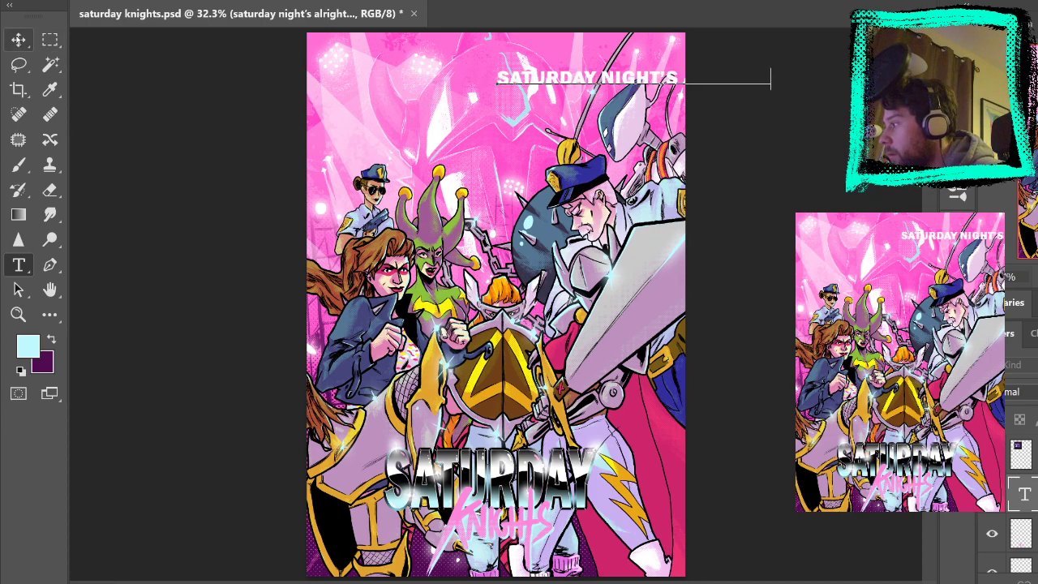
click(18, 39)
drag(539, 81, 497, 84)
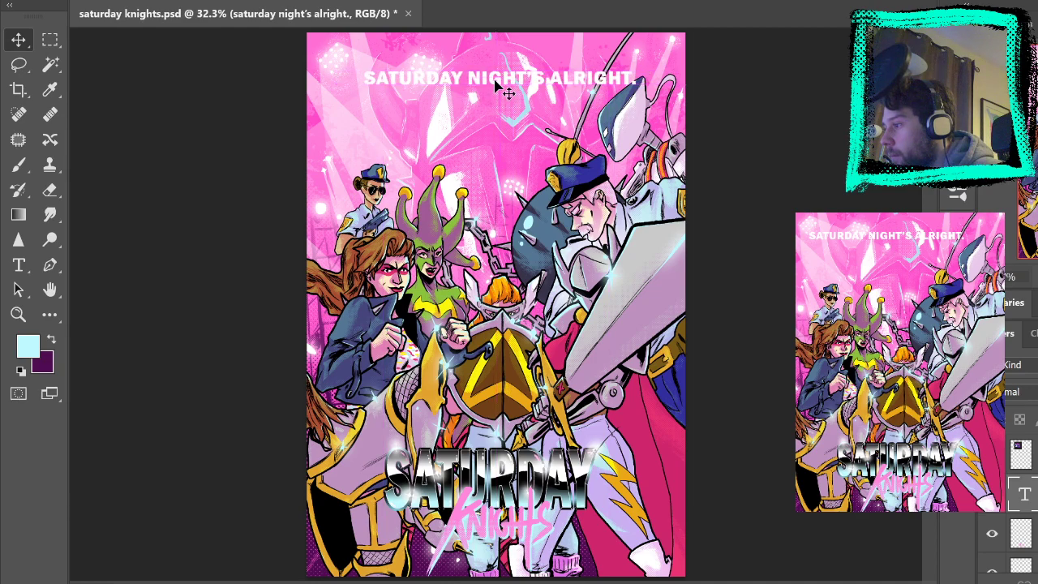
click(816, 154)
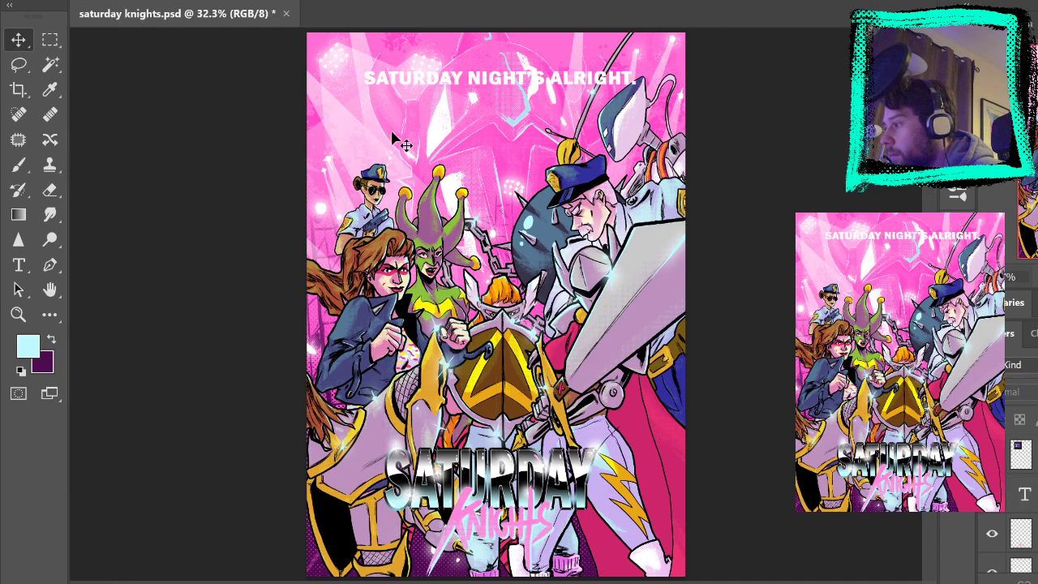
mouse_move(496, 83)
mouse_down()
mouse_move(496, 69)
mouse_move(507, 88)
mouse_move(507, 71)
mouse_move(515, 83)
mouse_up()
click(915, 189)
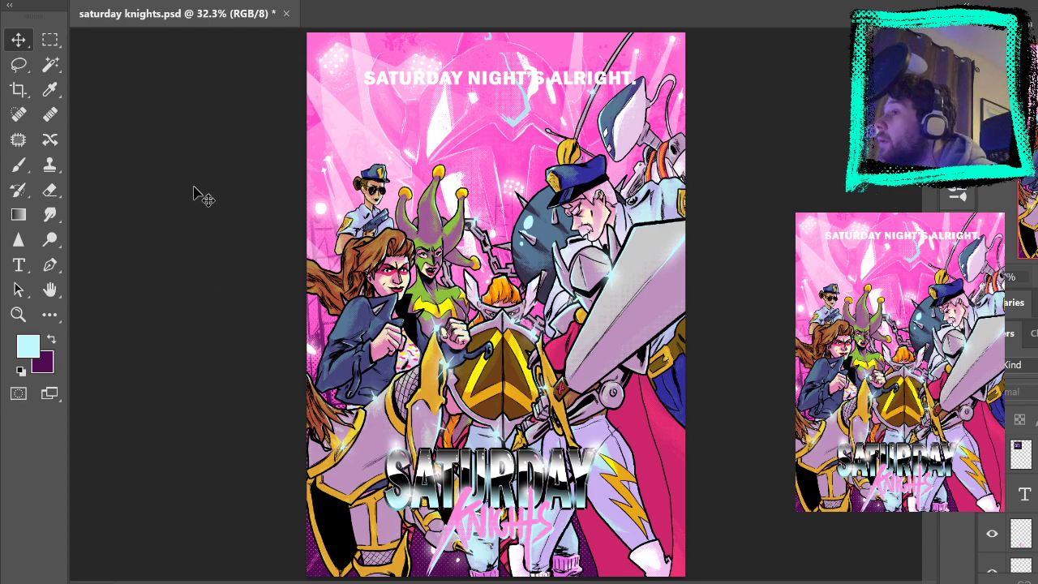
Try duplicating the tagline and offsetting one version slightly to the left of the other
click(1025, 494)
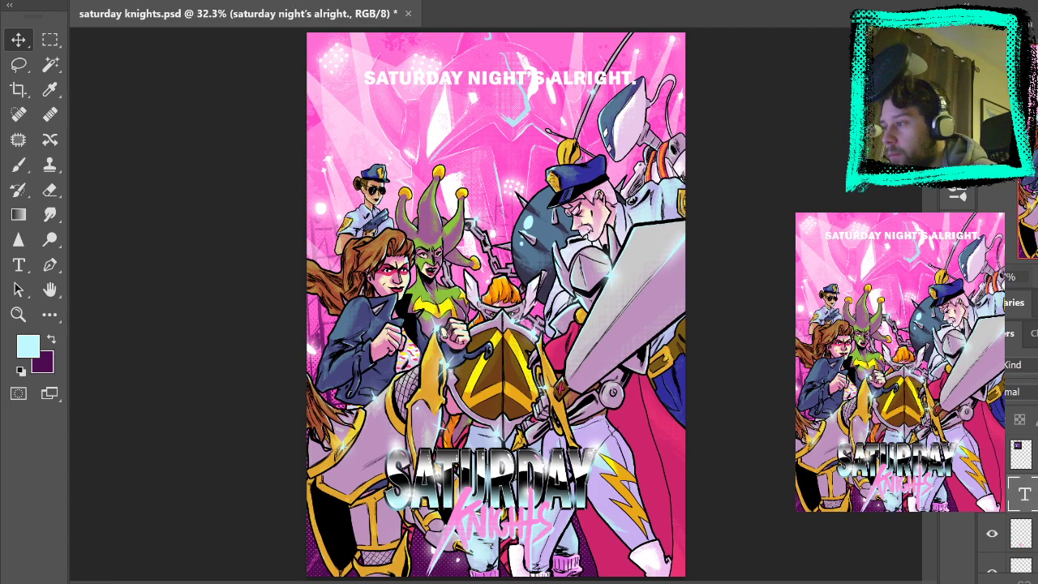
key(ctrl+t)
key(ctrl+j)
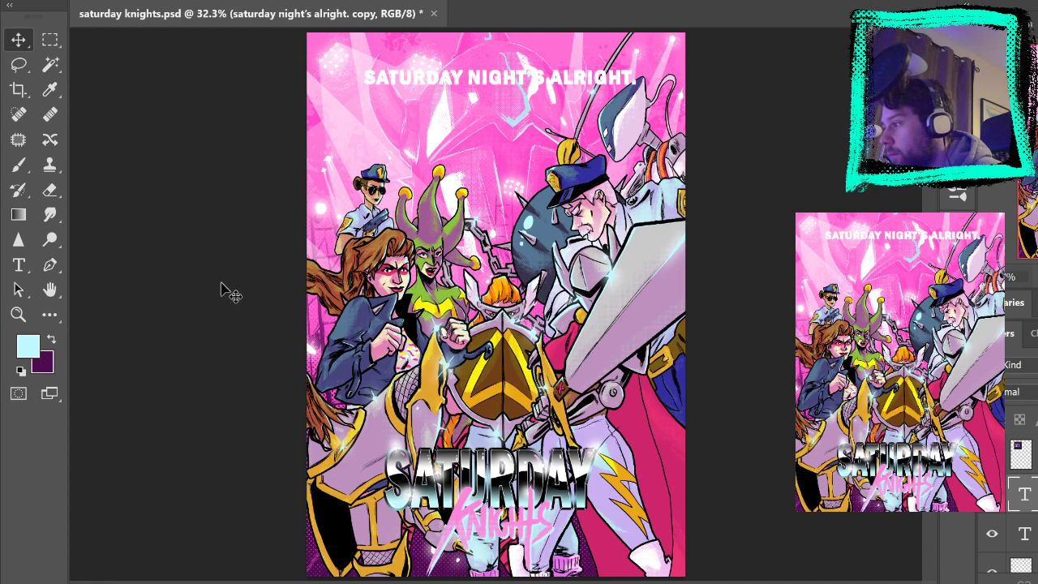
click(1031, 533)
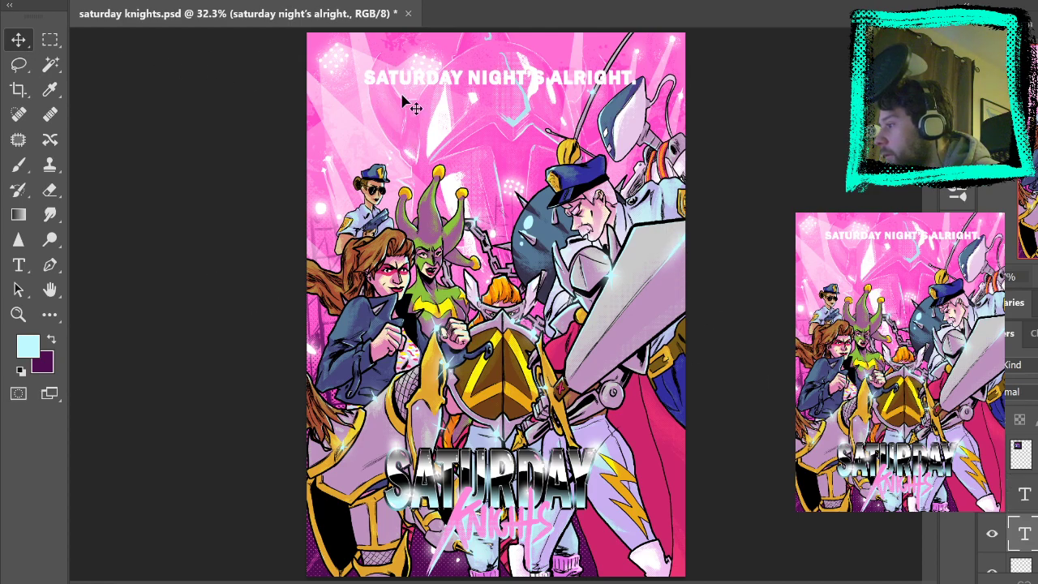
drag(495, 82, 490, 85)
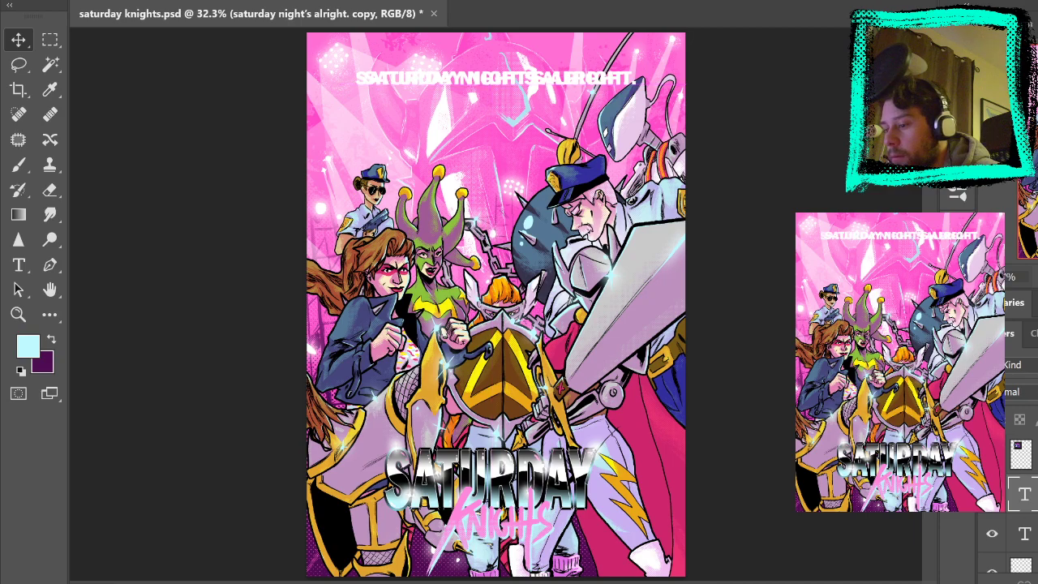
drag(583, 180, 562, 172)
key(ctrl+z)
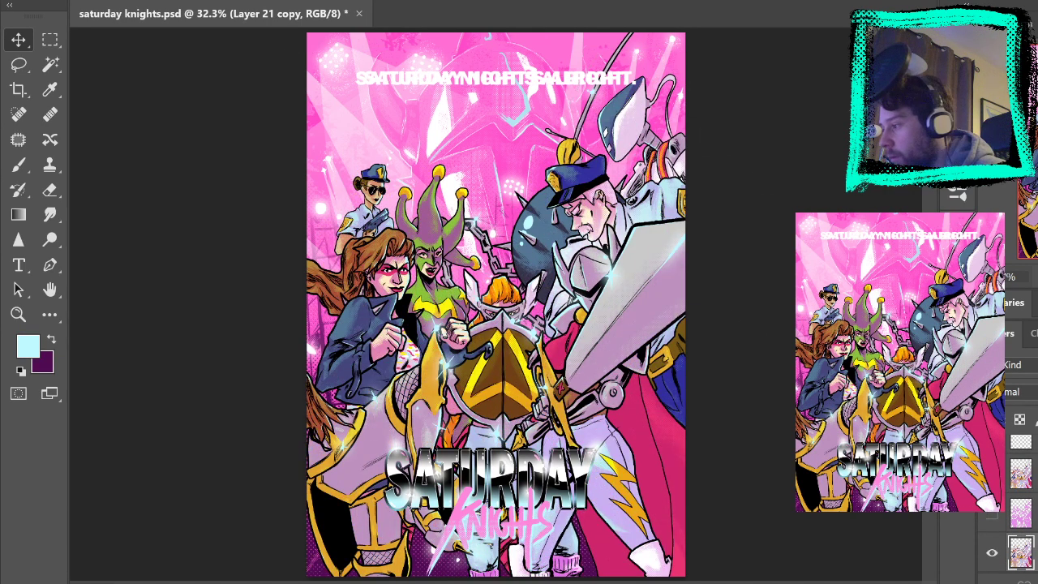
Discard the duplicate tagline, leaving a single line of text near the cover's upper edge
scroll(1020, 502, up, 5)
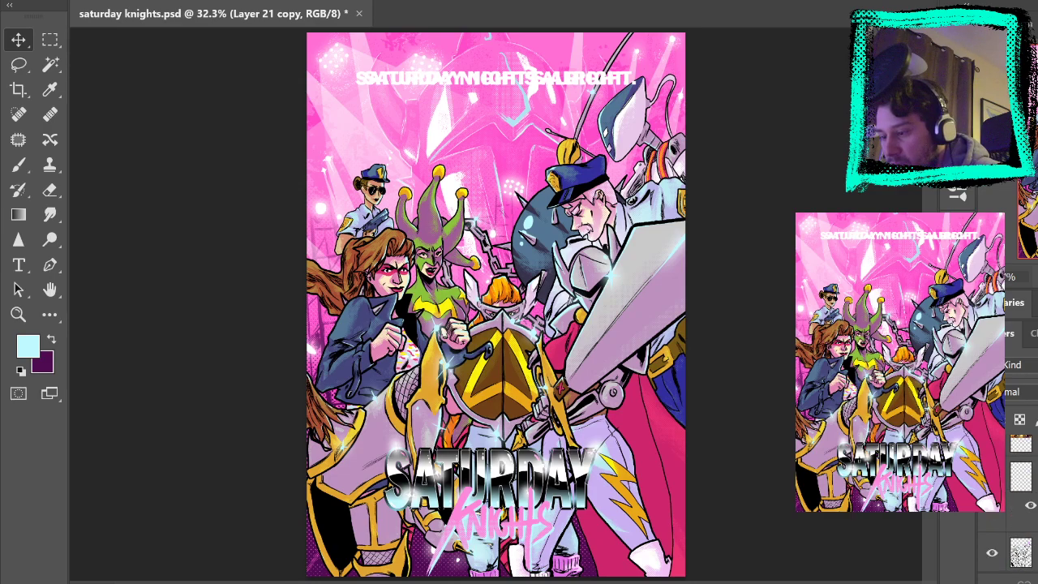
scroll(1021, 503, up, 5)
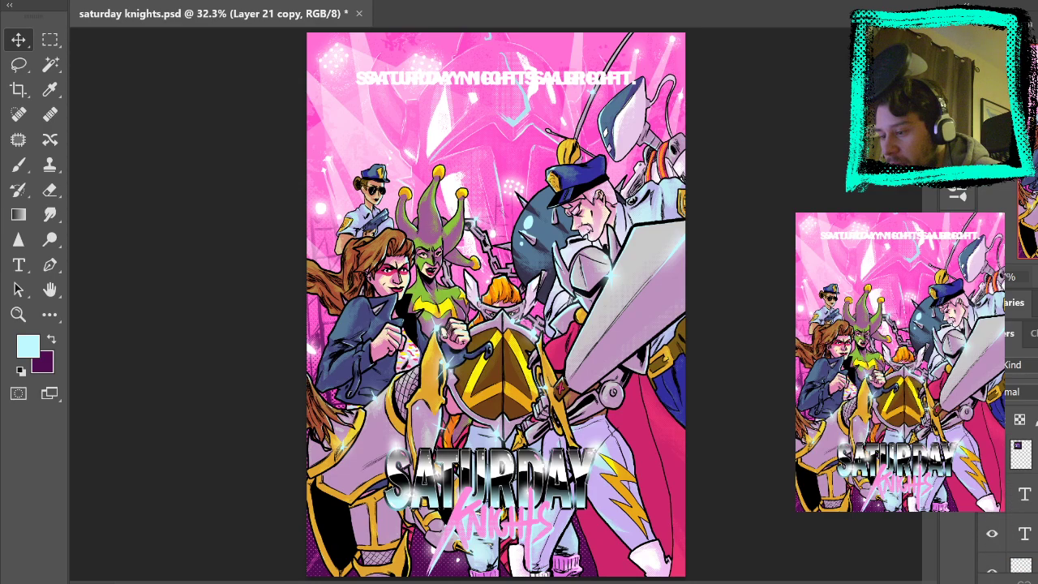
click(1024, 493)
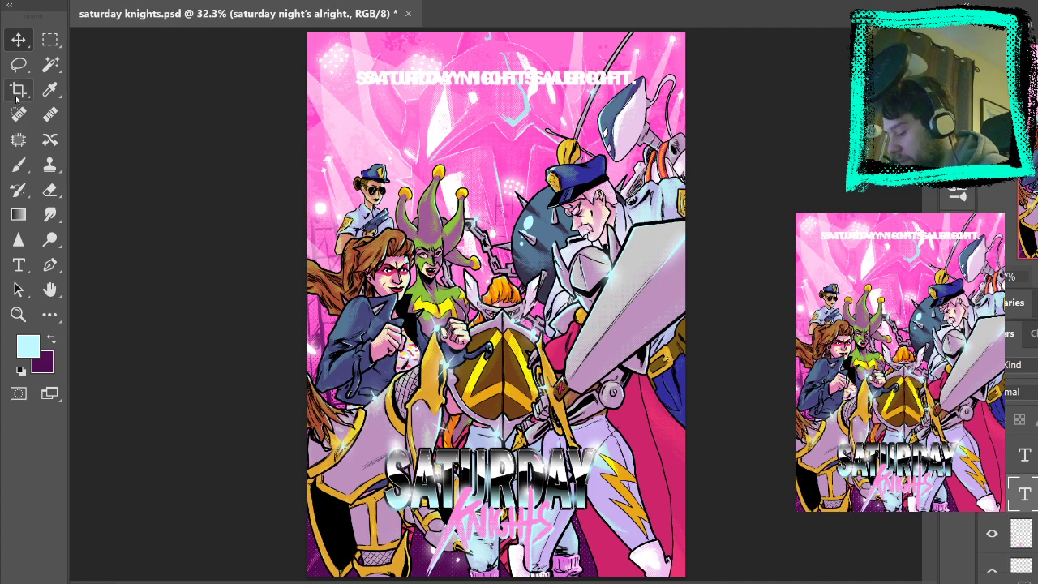
mouse_move(475, 81)
mouse_down()
mouse_move(456, 79)
mouse_move(475, 79)
mouse_up()
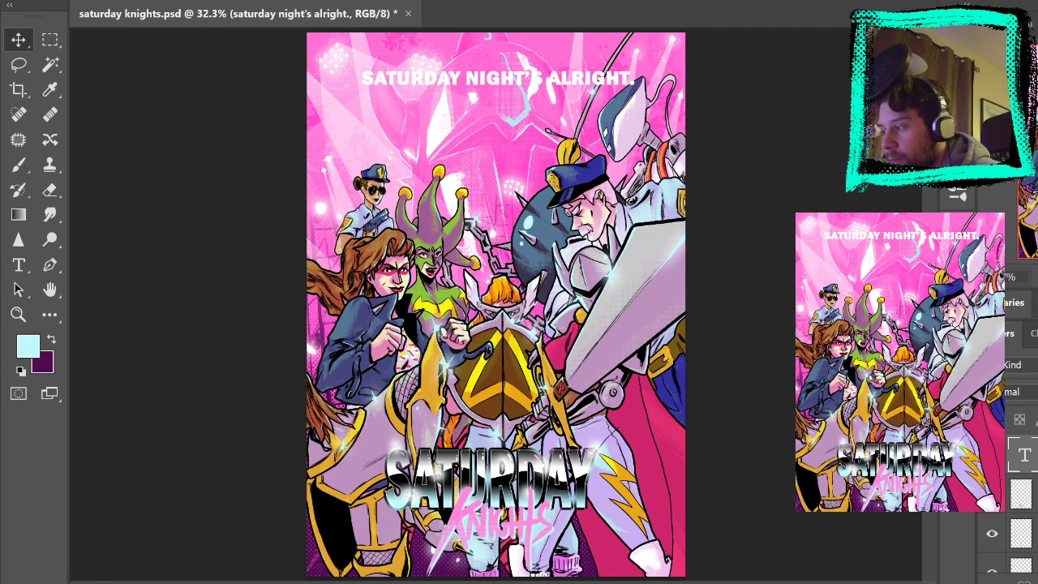
click(484, 81)
drag(485, 81, 468, 99)
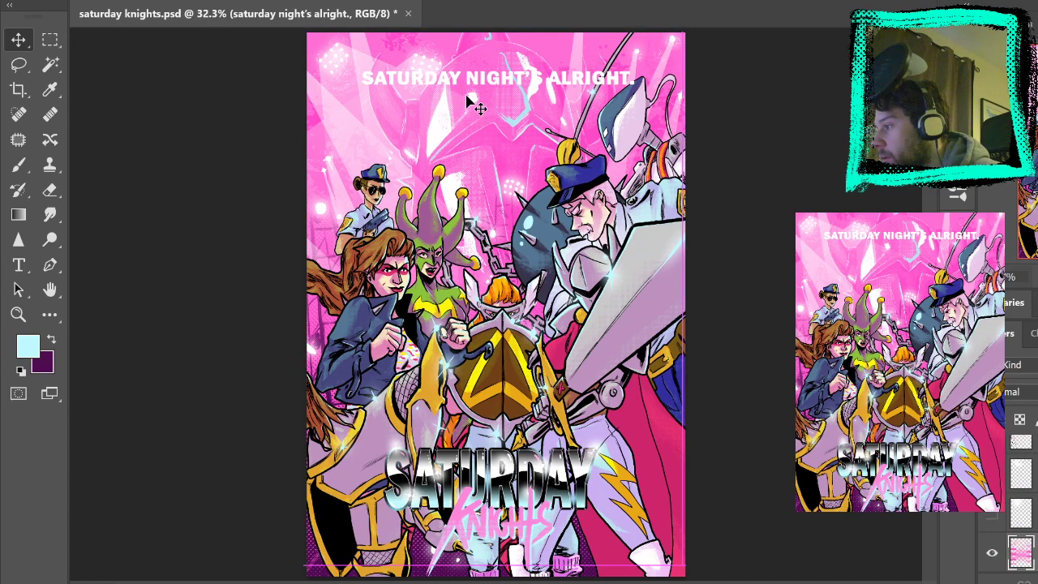
key(ctrl+z)
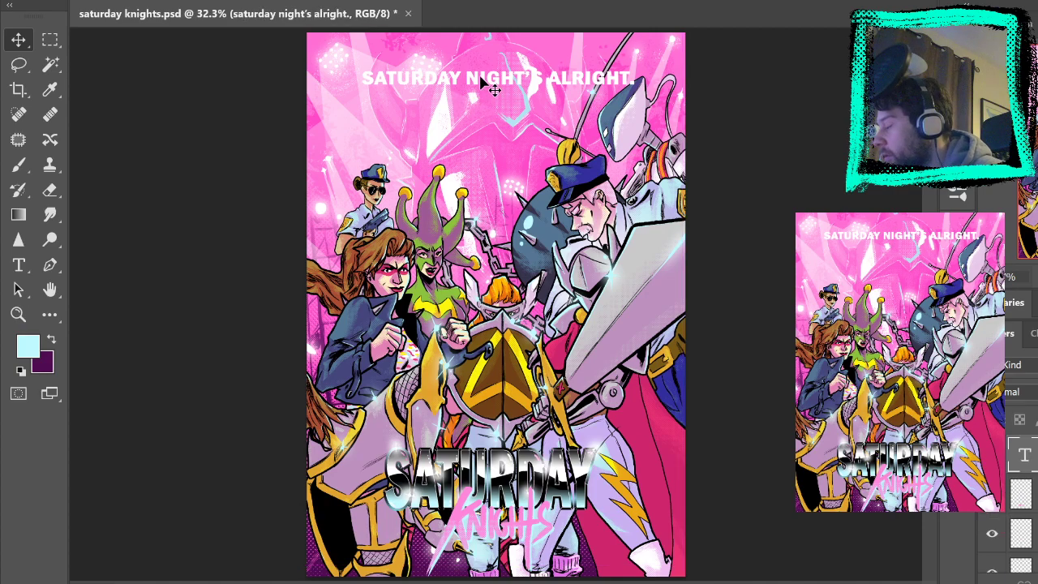
Try the tagline closer to the cover's upper edge, and settle it slightly left at its former height
mouse_move(481, 78)
mouse_down()
mouse_move(482, 35)
mouse_move(511, 78)
mouse_move(487, 65)
mouse_up()
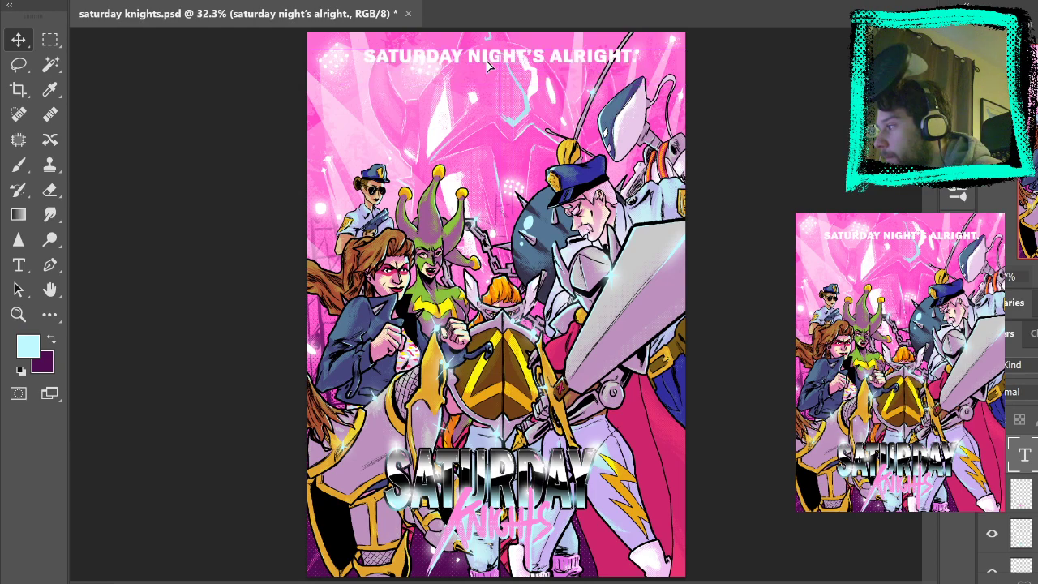
drag(487, 61, 477, 84)
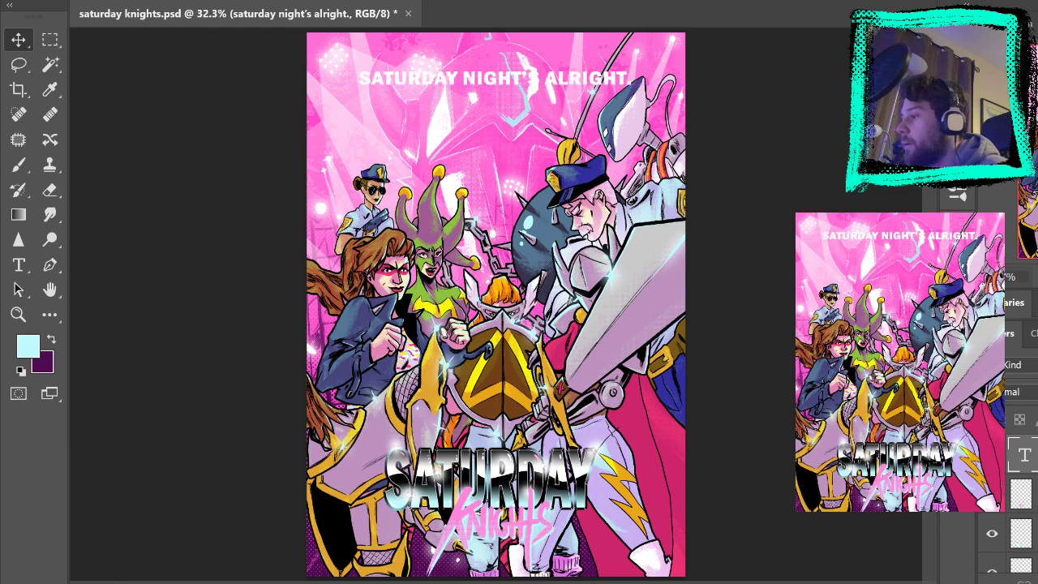
click(880, 163)
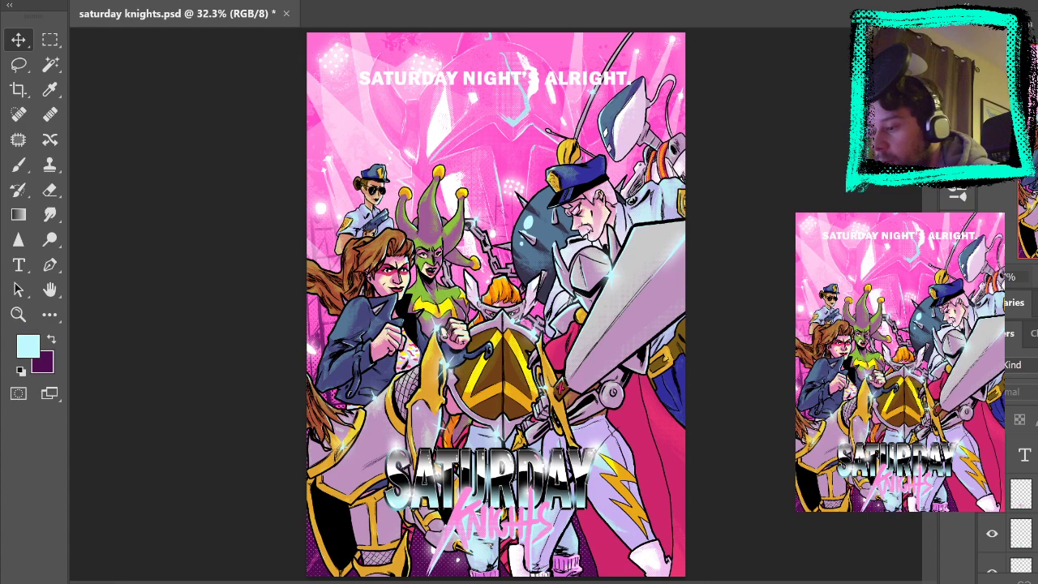
Find and select the tagline layer and nudge the text up slightly
scroll(1020, 510, down, 3)
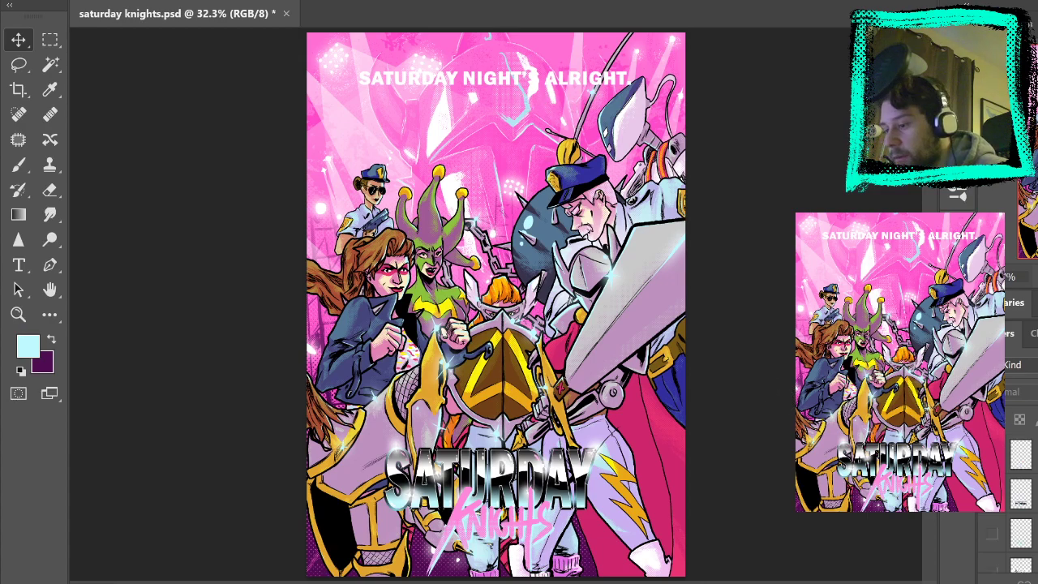
scroll(1020, 503, down, 5)
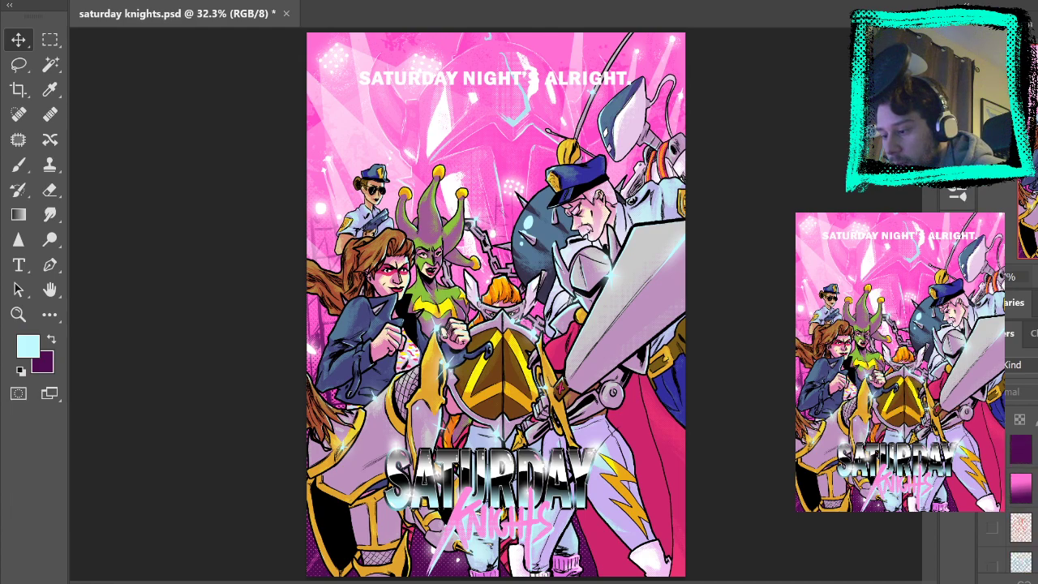
scroll(1021, 503, up, 3)
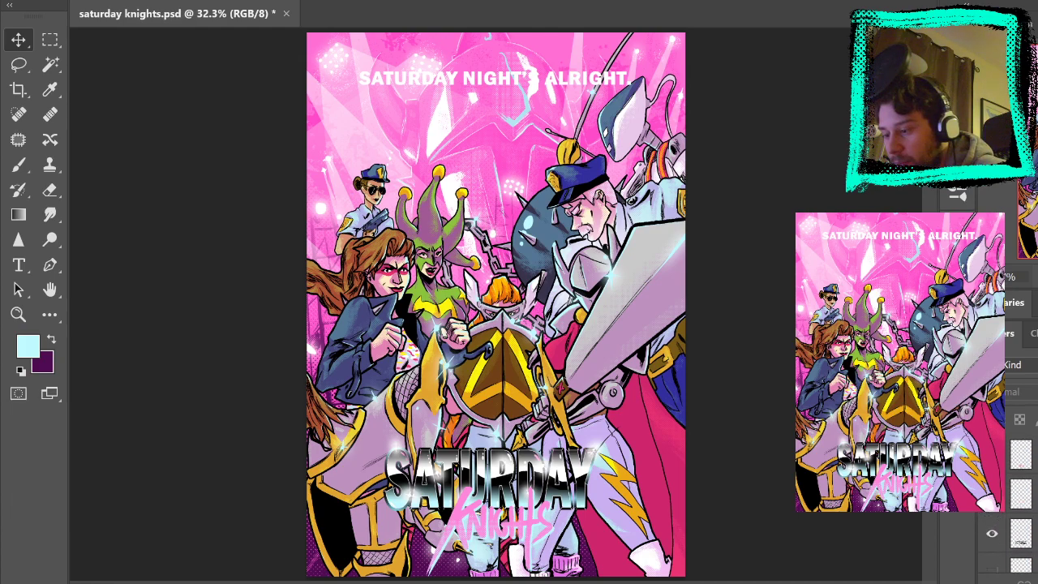
click(1023, 494)
key(Up)
key(Up)
key(Up)
key(Up)
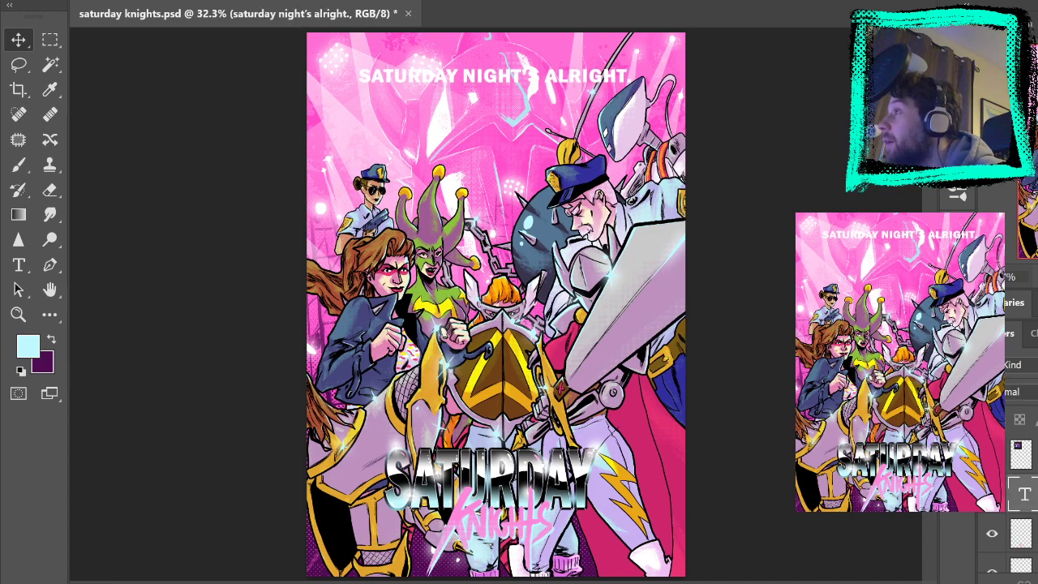
Duplicate the white tagline and turn the lower copy into a pale blue drop shadow offset slightly behind it
key(Up)
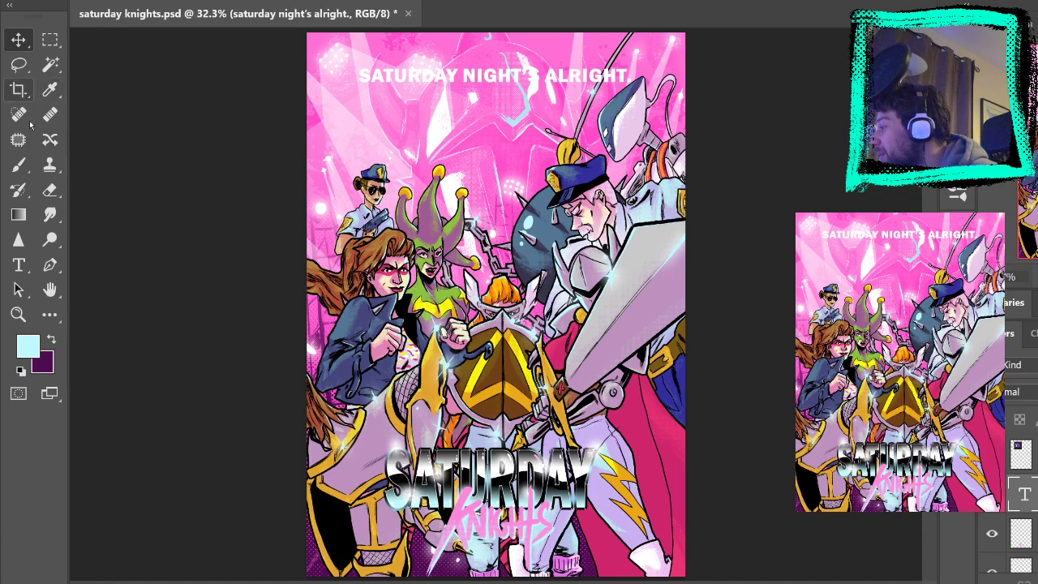
click(19, 164)
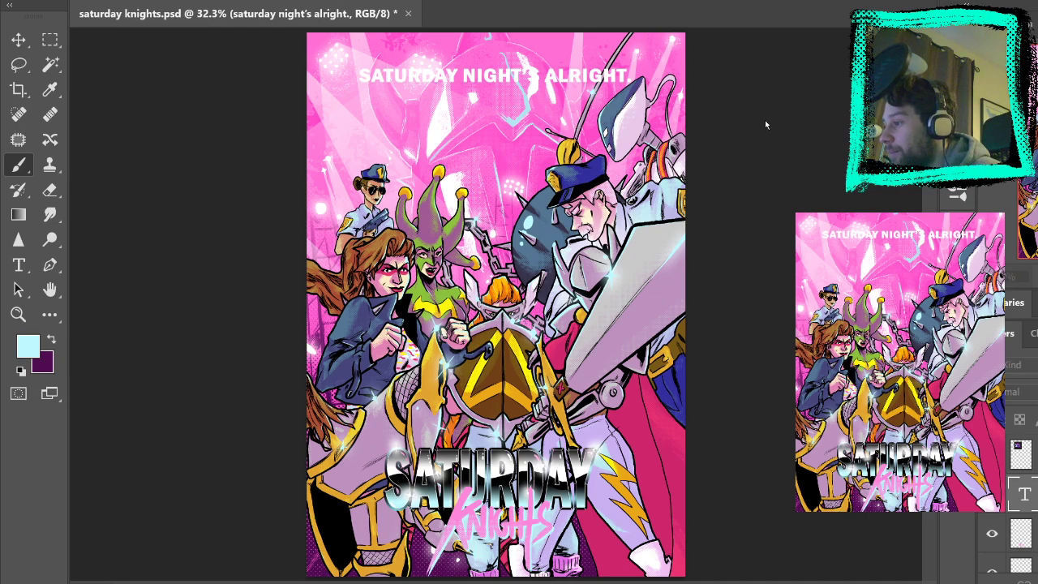
key(ctrl+j)
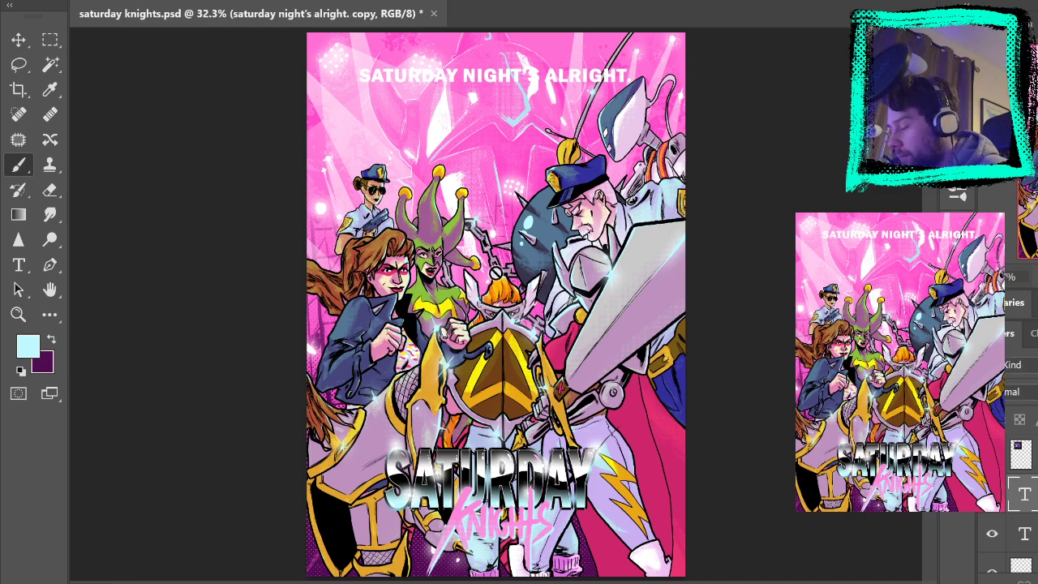
key(v)
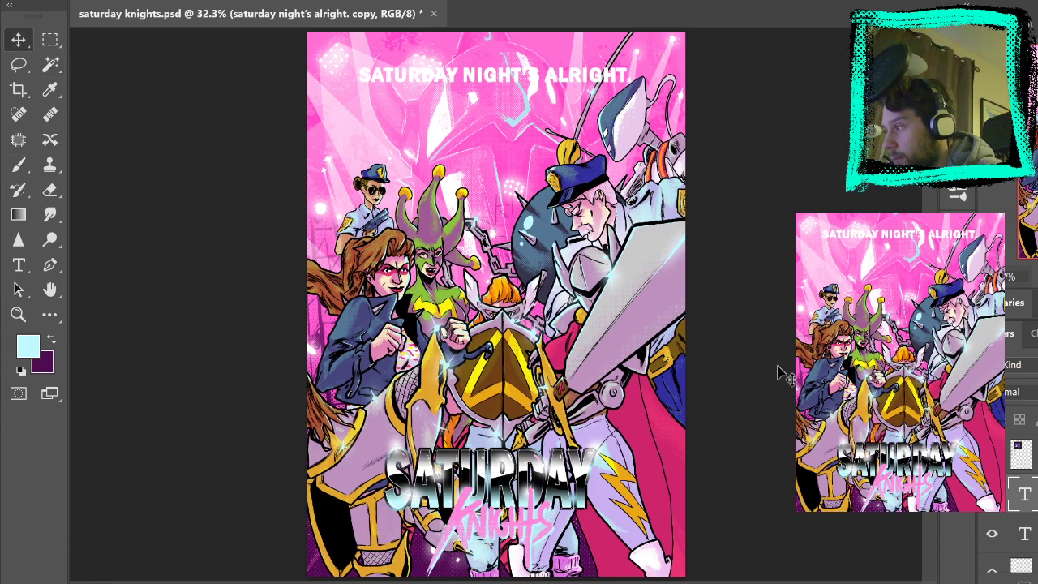
click(1030, 523)
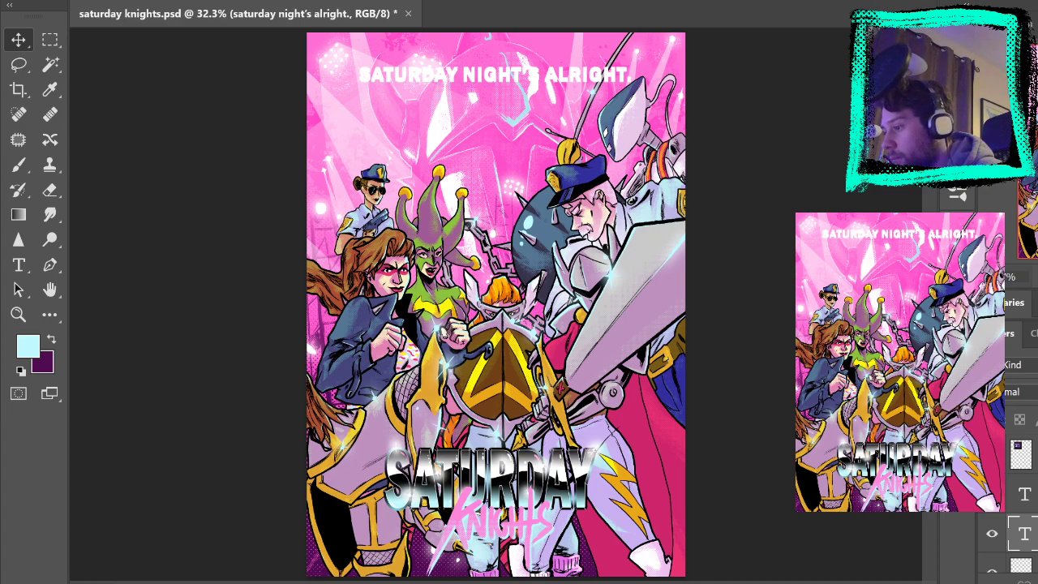
key(i)
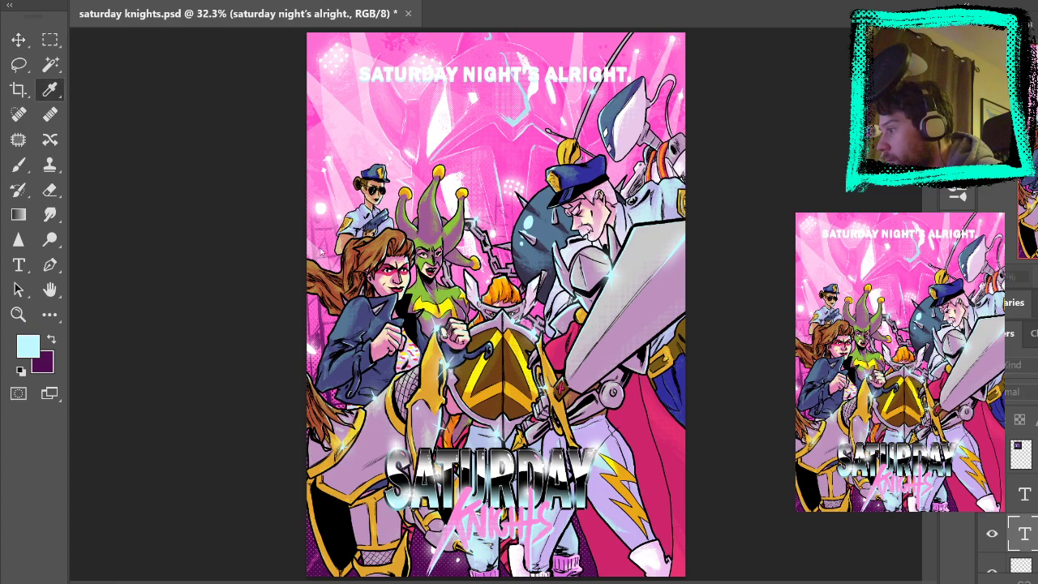
key(v)
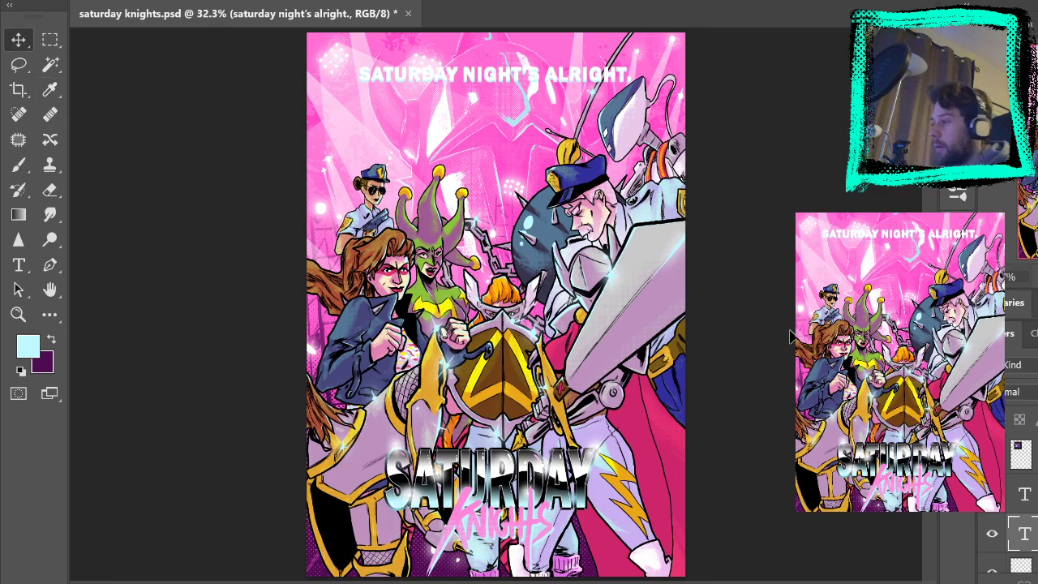
Convert the white upper copy of the tagline into a raster layer so it can be painted
click(18, 315)
click(503, 65)
click(503, 64)
click(503, 65)
click(447, 162)
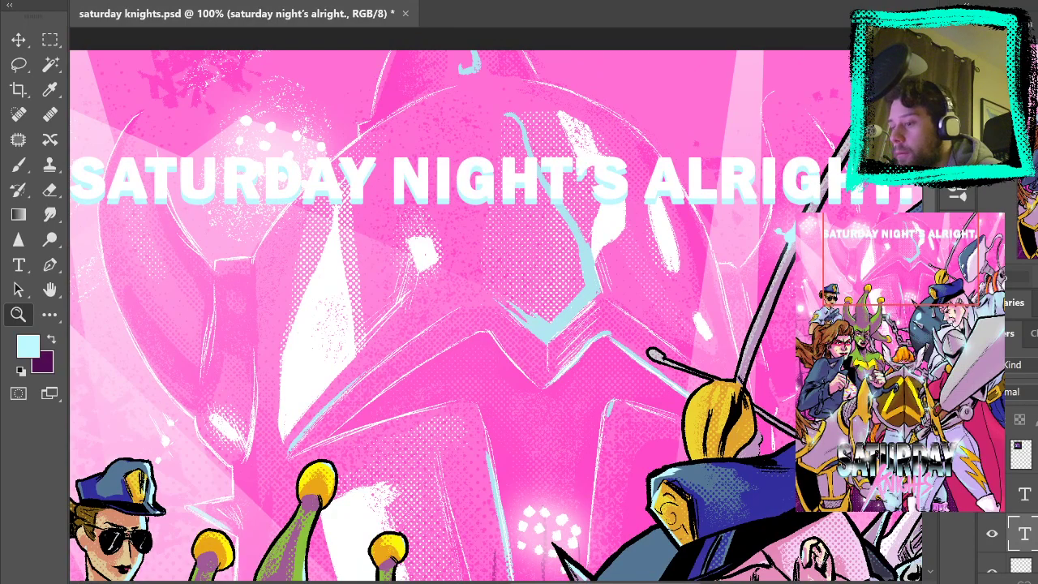
key(ctrl+j)
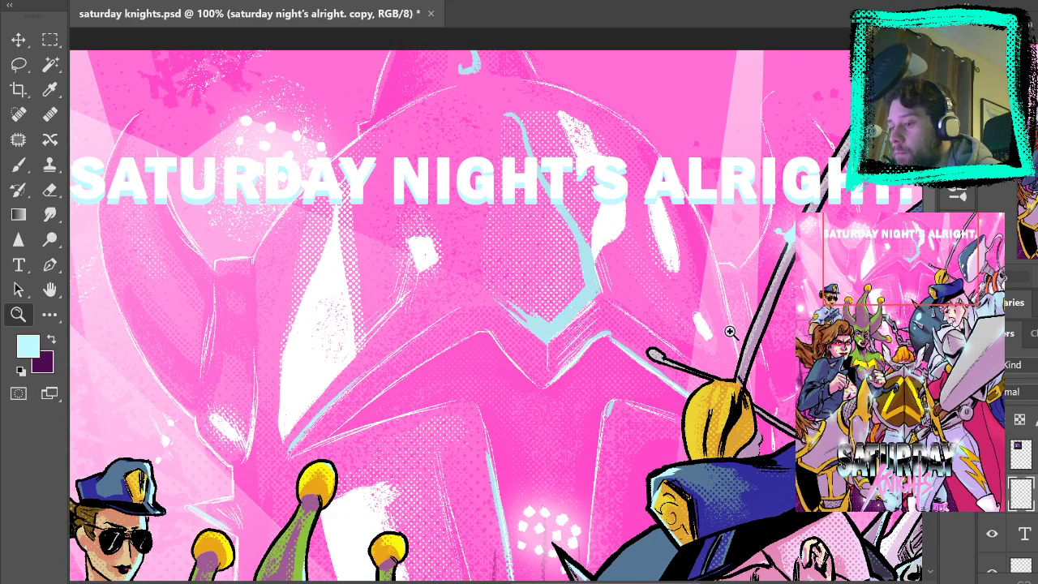
Brush pale blue halftone shading across the lower part of the white tagline letters, confined to a selection of the letter shapes
click(18, 164)
drag(199, 206, 288, 207)
key(ctrl+z)
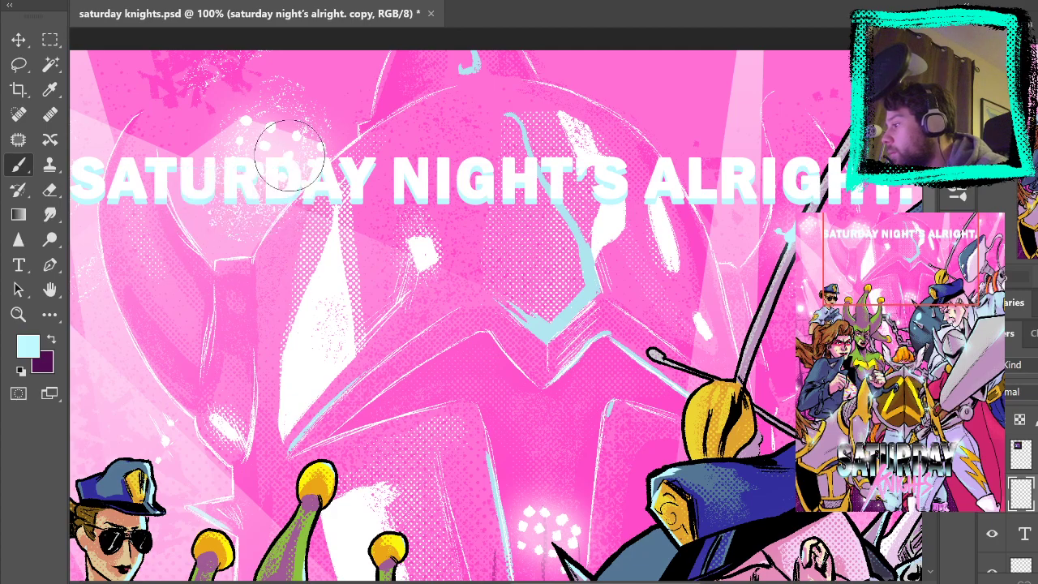
ctrl+click(1020, 456)
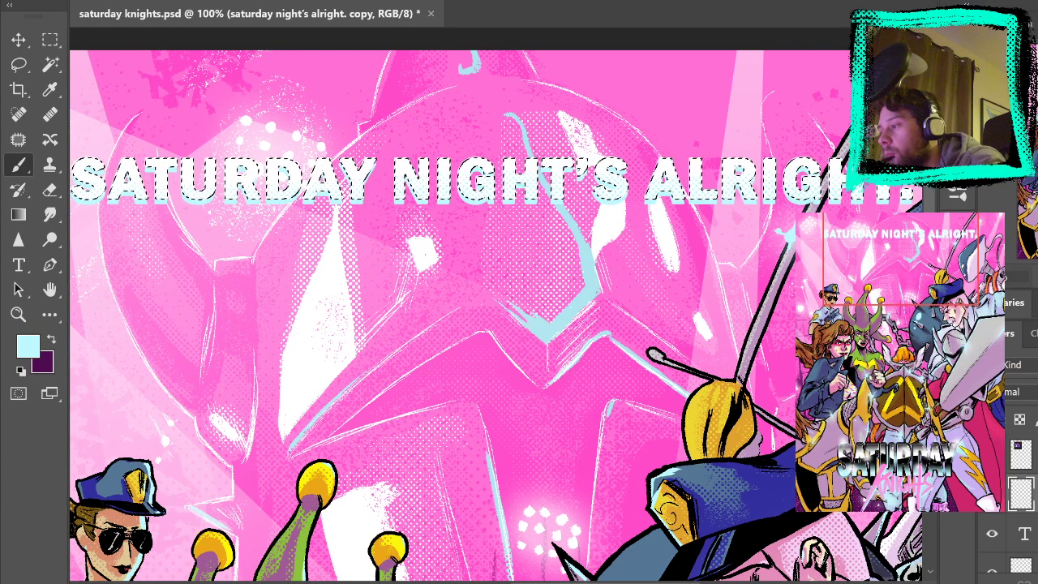
click(50, 40)
click(162, 59)
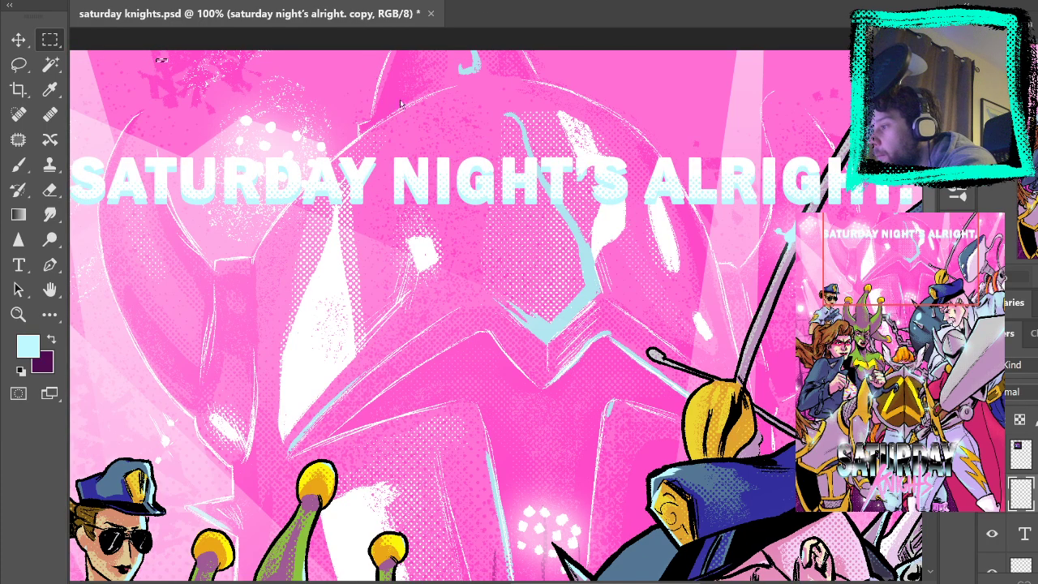
key(ctrl+0)
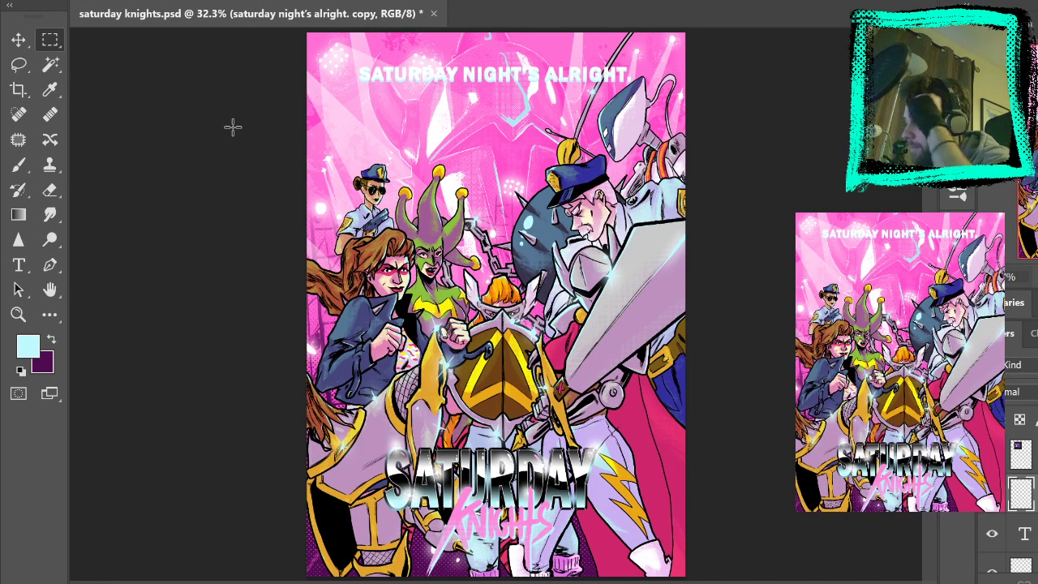
Select all the SATURDAY KNIGHTS title layers together and move the title slightly higher on the cover
scroll(1021, 495, down, 10)
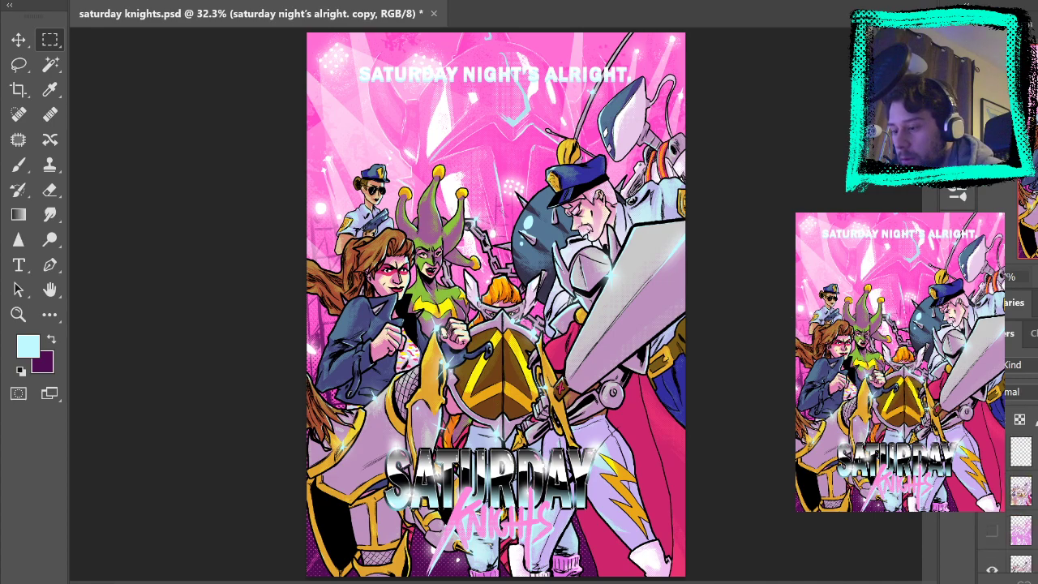
scroll(1021, 503, down, 8)
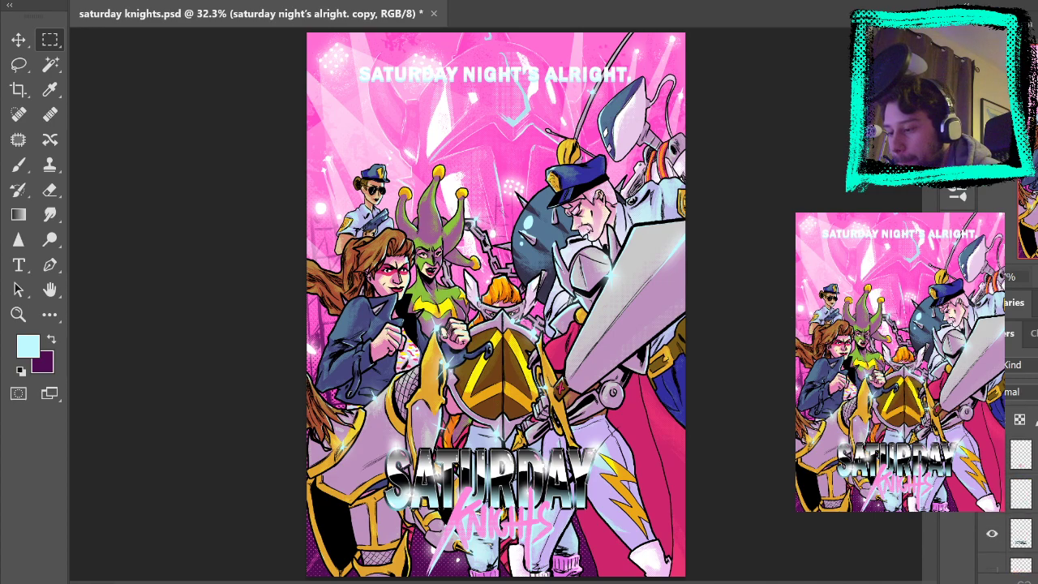
scroll(1022, 502, up, 1)
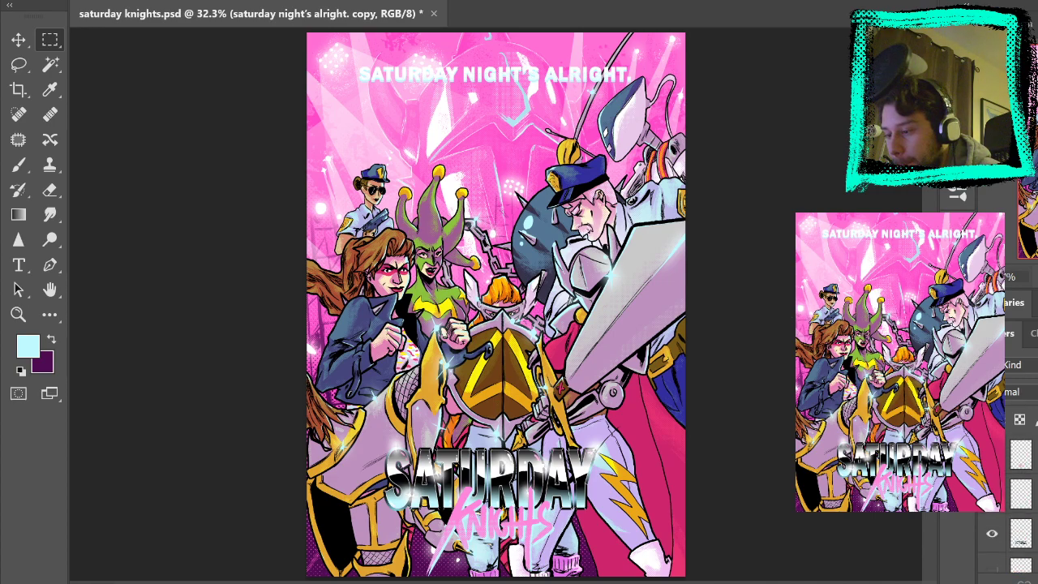
click(1030, 533)
shift+click(1030, 455)
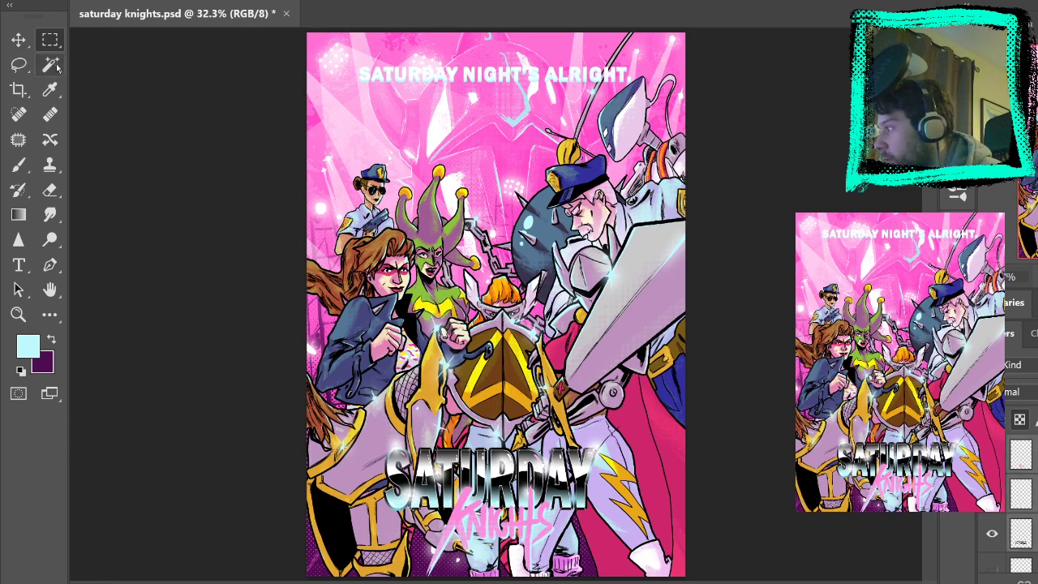
click(12, 37)
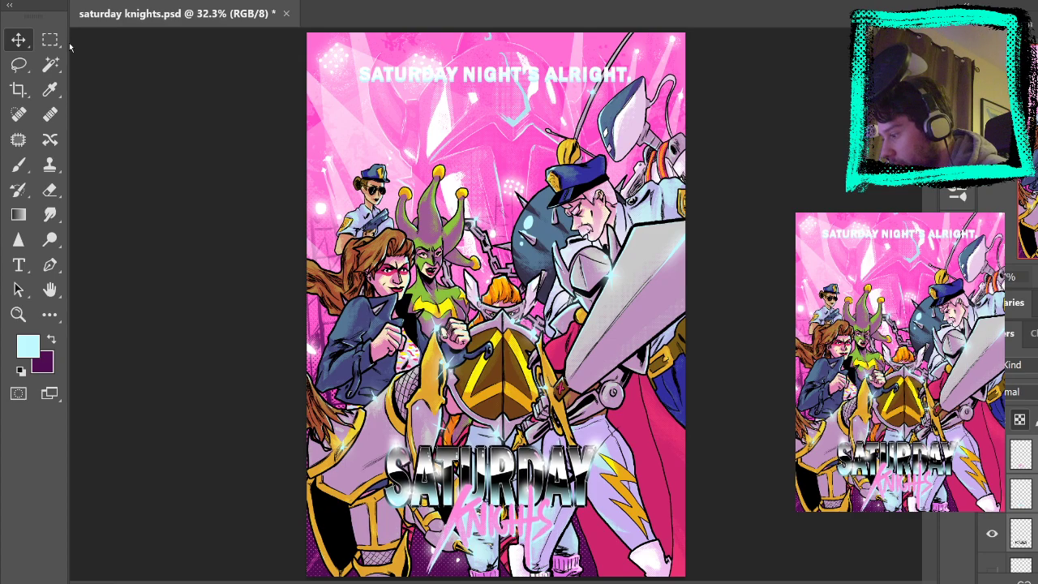
mouse_move(497, 486)
mouse_down()
mouse_move(501, 444)
mouse_move(500, 473)
mouse_up()
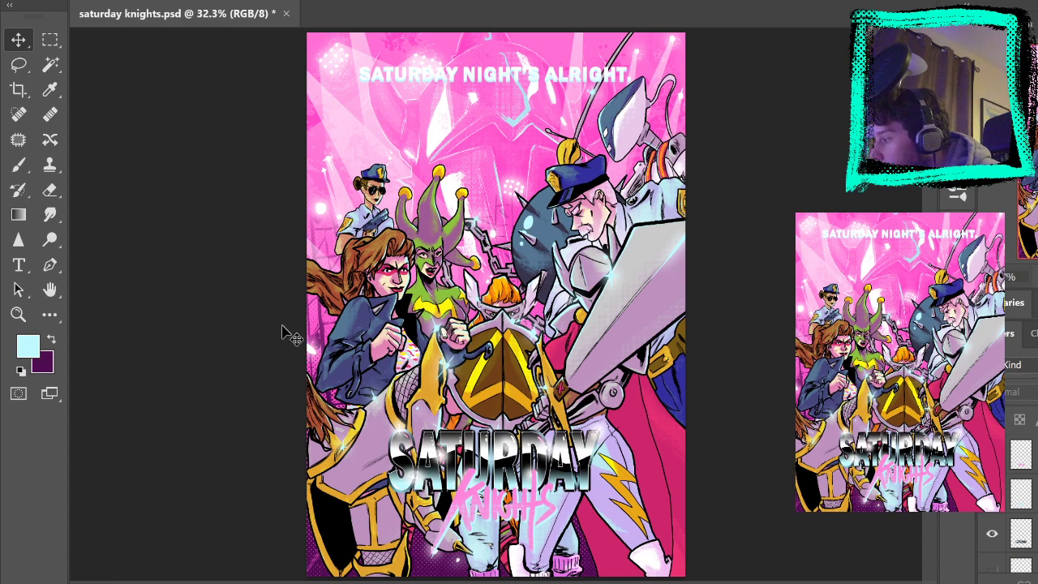
Make a rectangular selection inset from the cover's top and side edges, reaching the bottom edge, and activate an empty layer behind the characters
click(48, 41)
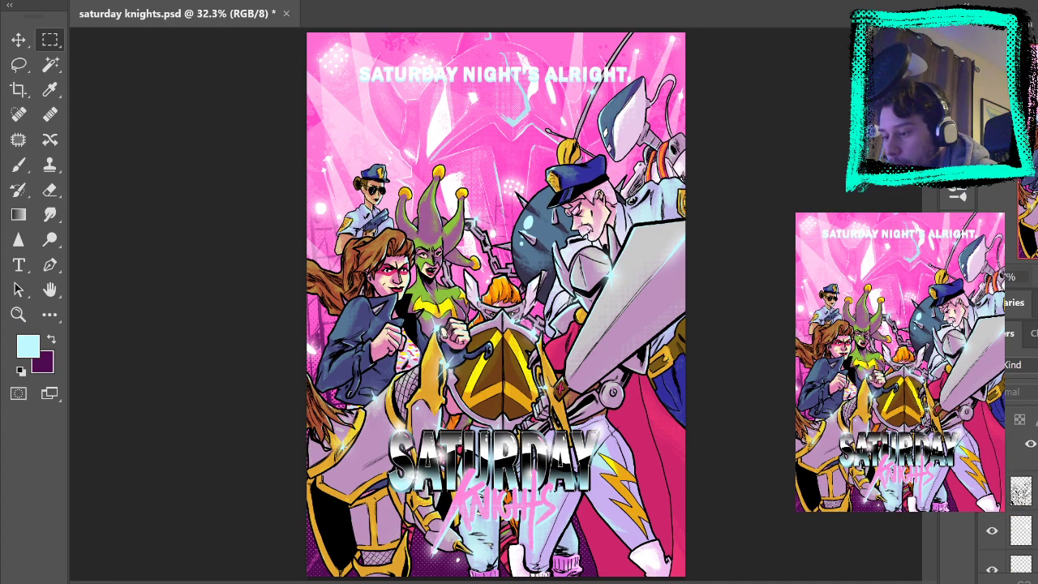
click(1028, 452)
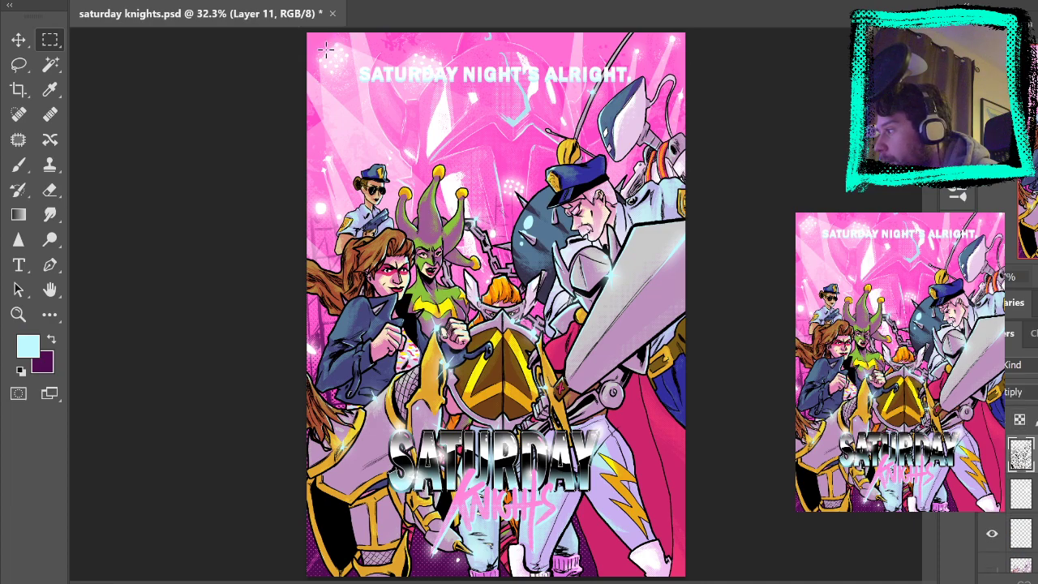
mouse_move(323, 44)
mouse_down()
mouse_move(478, 172)
mouse_move(634, 577)
mouse_move(670, 577)
mouse_up()
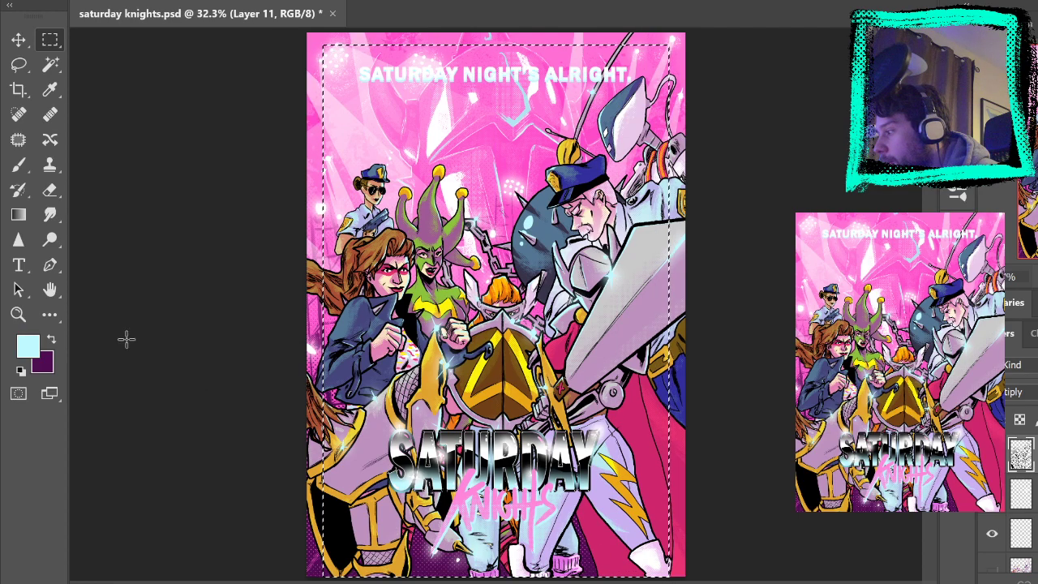
click(18, 166)
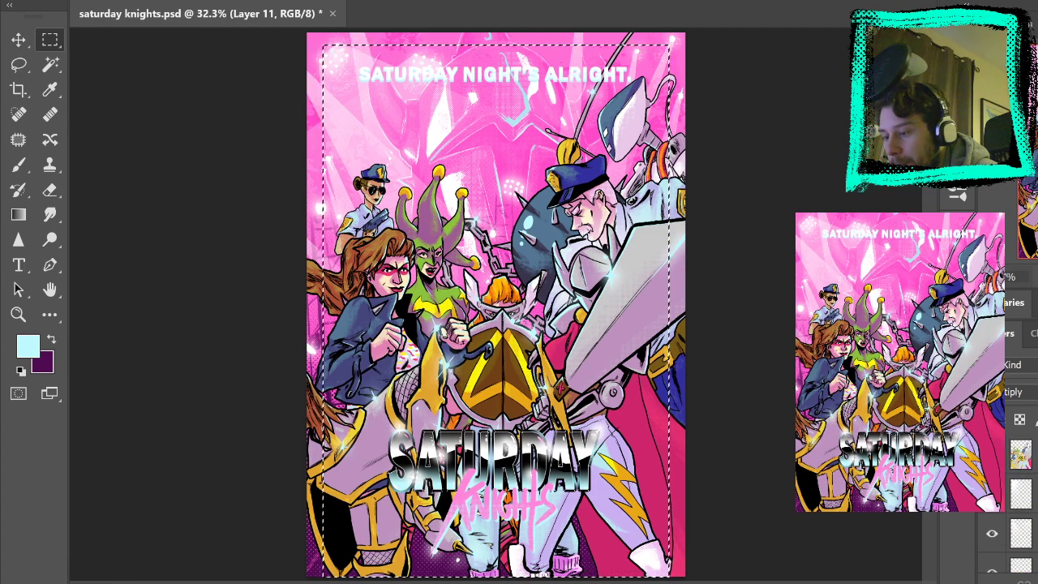
click(1034, 493)
click(1037, 581)
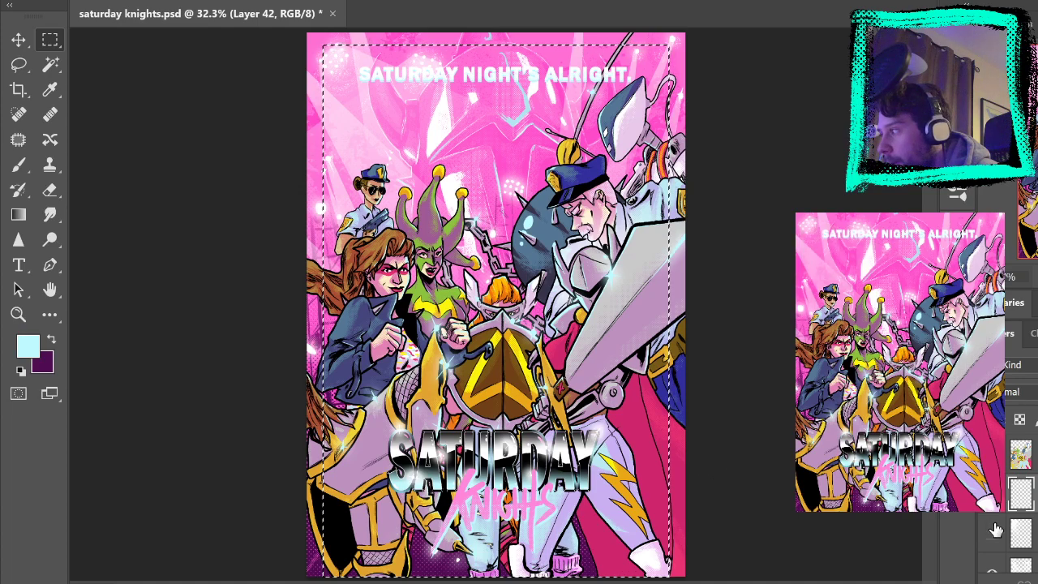
click(995, 539)
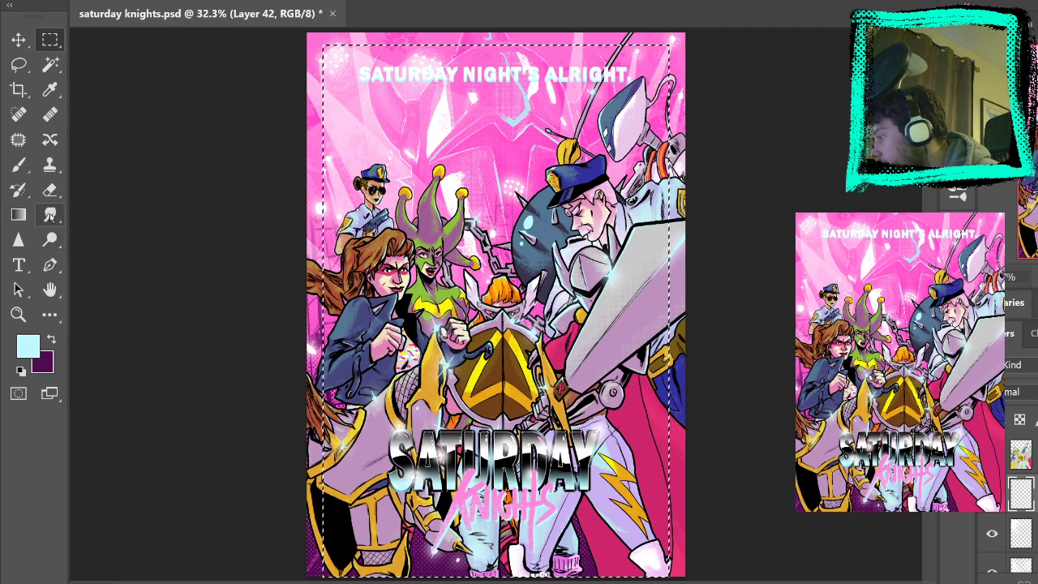
Fill the rectangular selection with white and clear a slightly contracted inner area to leave a thin white frame behind the characters
click(18, 214)
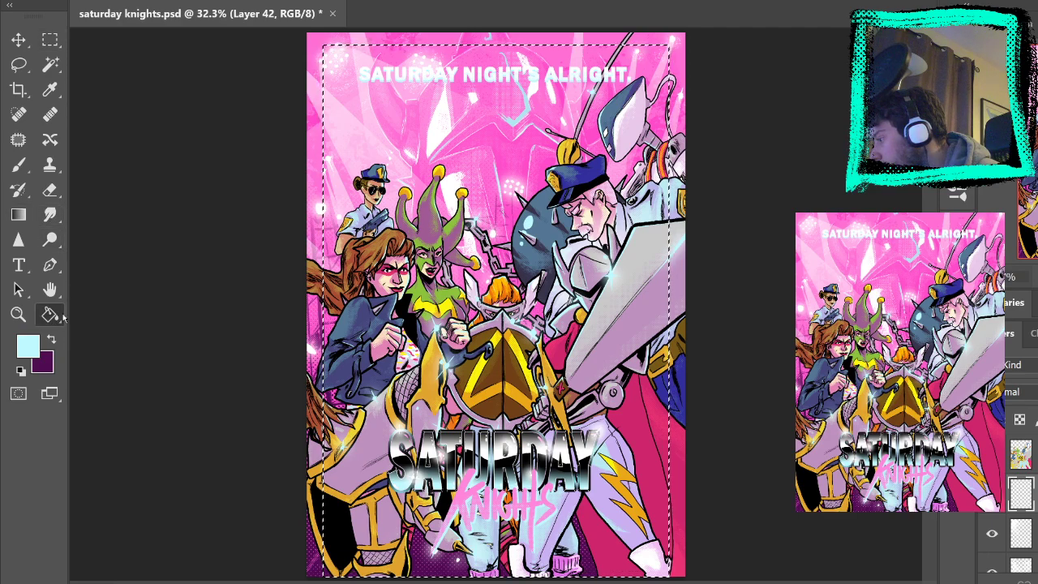
key(i)
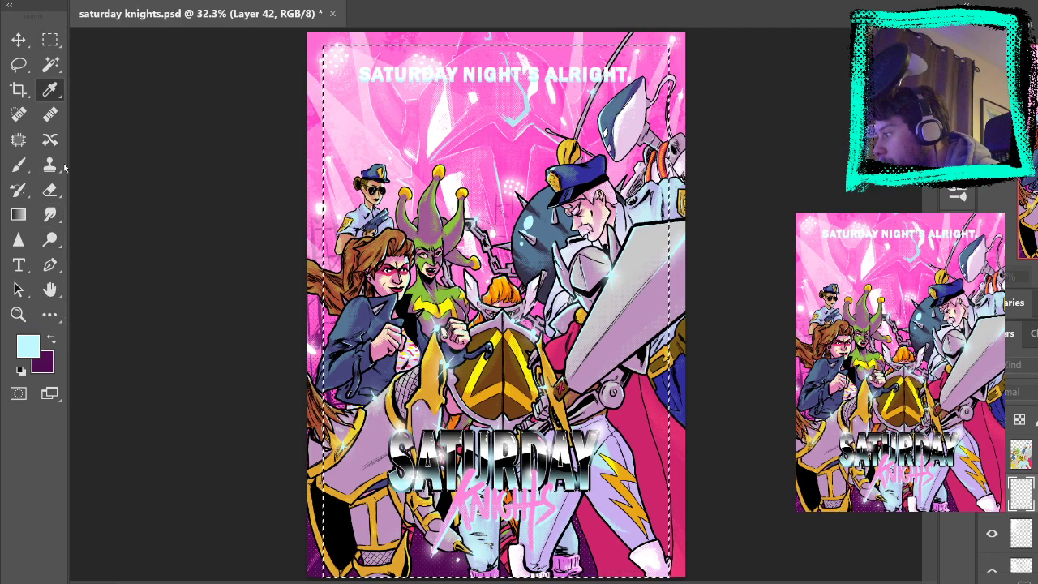
click(440, 103)
key(g)
click(439, 101)
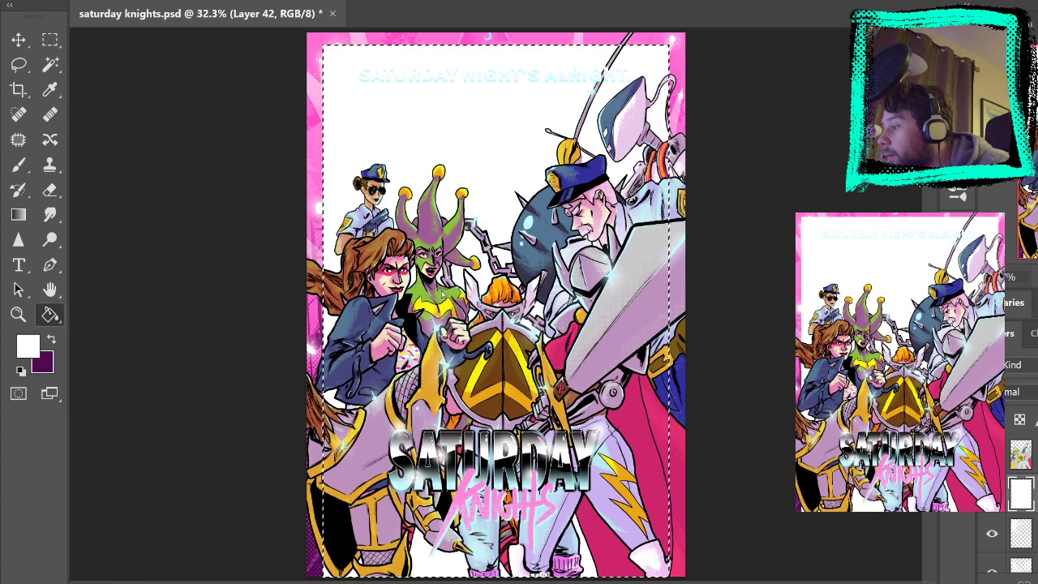
click(339, 188)
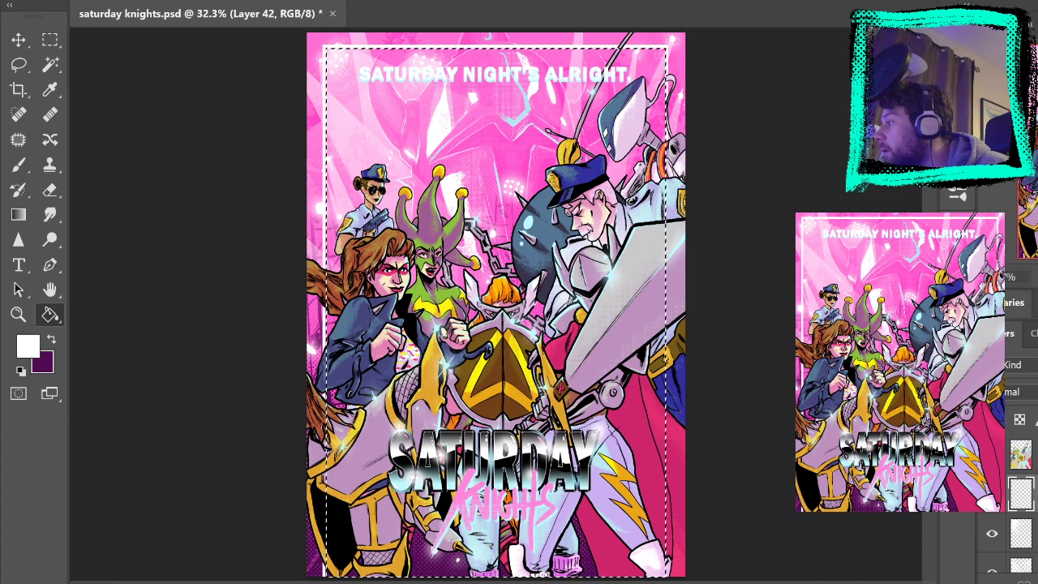
Deselect the frame area and remove the piece of white frame at the cover's lower-left corner
key(m)
key(ctrl+d)
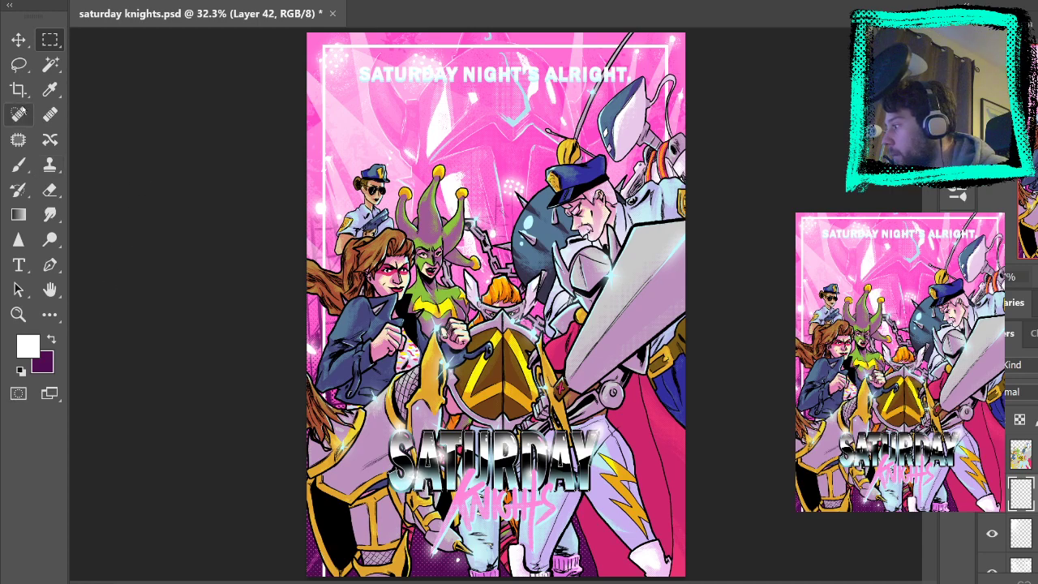
drag(305, 477, 369, 580)
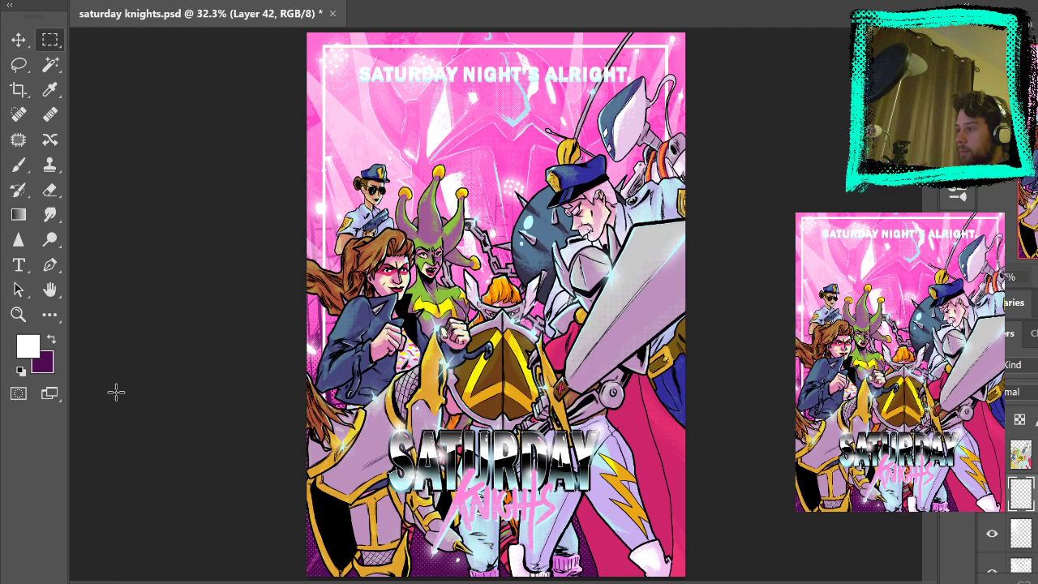
Try a halftone dot texture over the characters using Layer 21 copy, and undo it
scroll(1020, 503, up, 8)
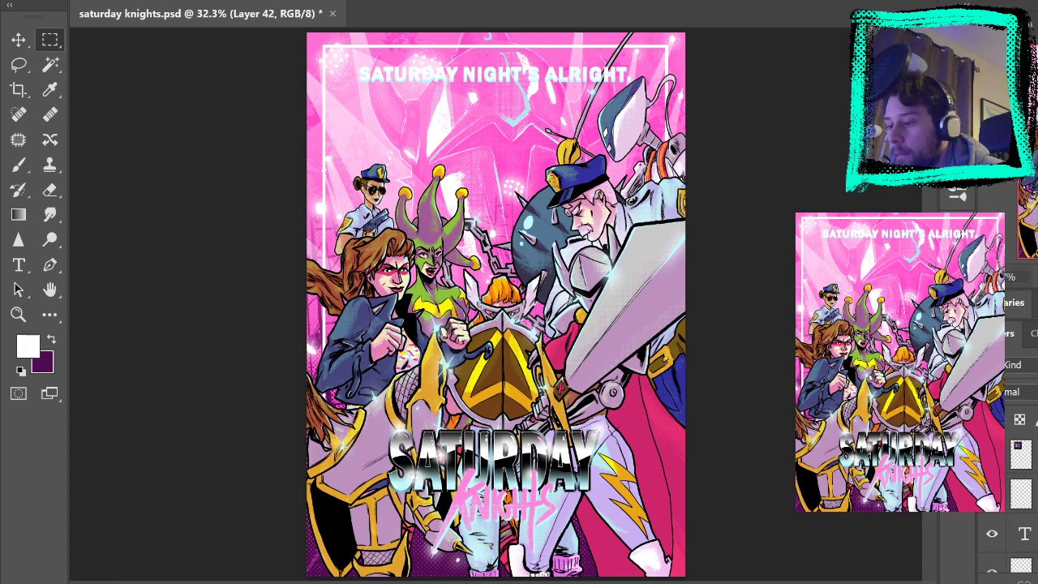
scroll(1021, 503, down, 8)
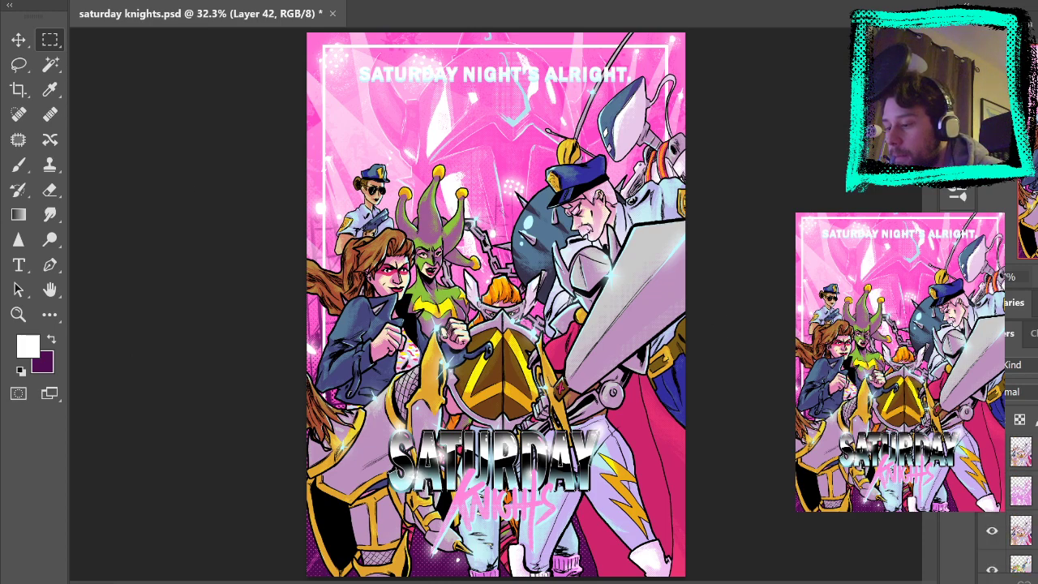
scroll(1020, 503, down, 2)
click(1022, 531)
click(1022, 491)
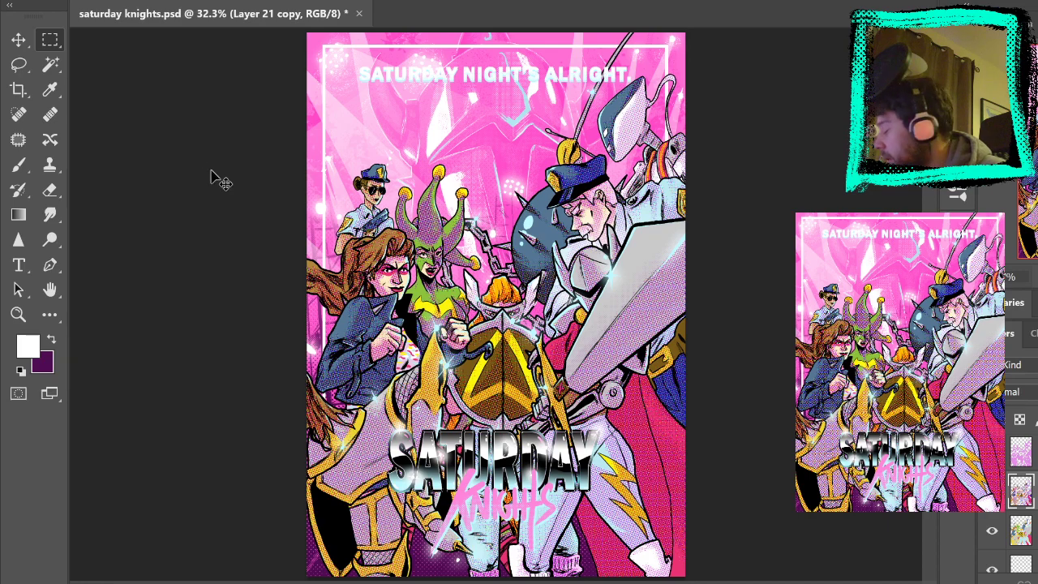
key(ctrl+z)
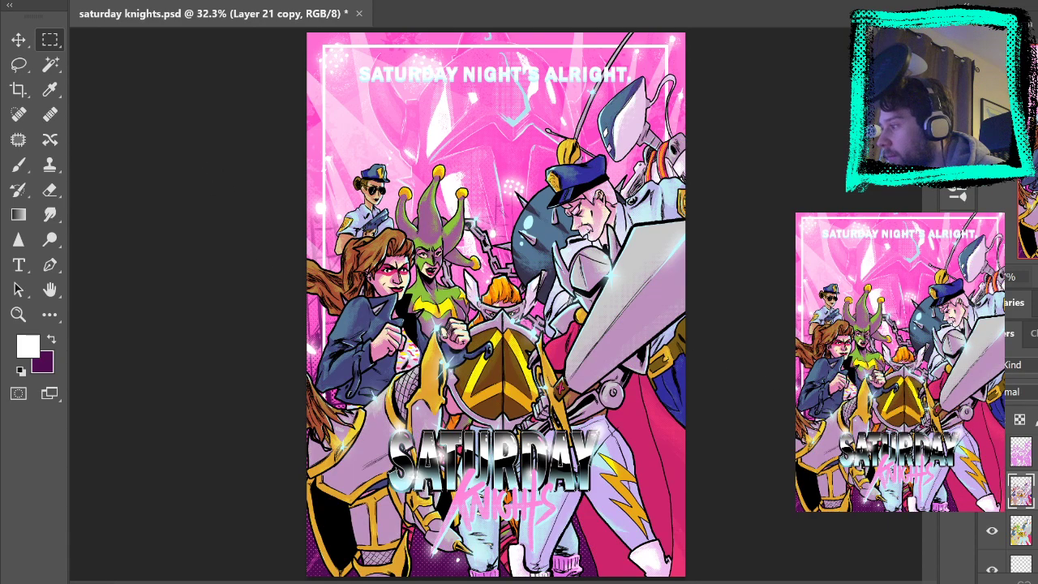
scroll(1020, 511, up, 4)
scroll(1020, 511, down, 2)
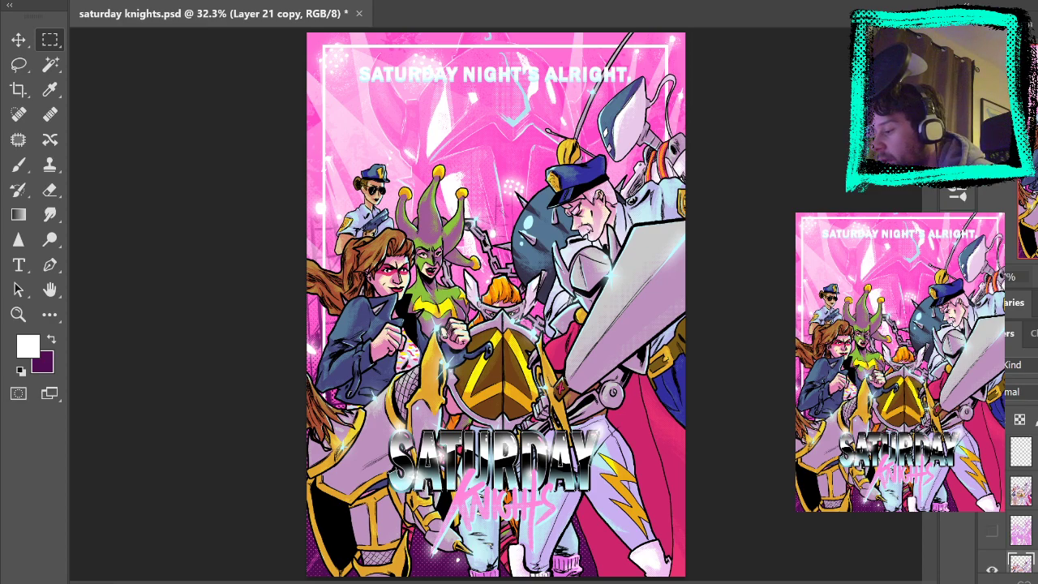
scroll(1020, 492, down, 4)
scroll(1020, 491, up, 2)
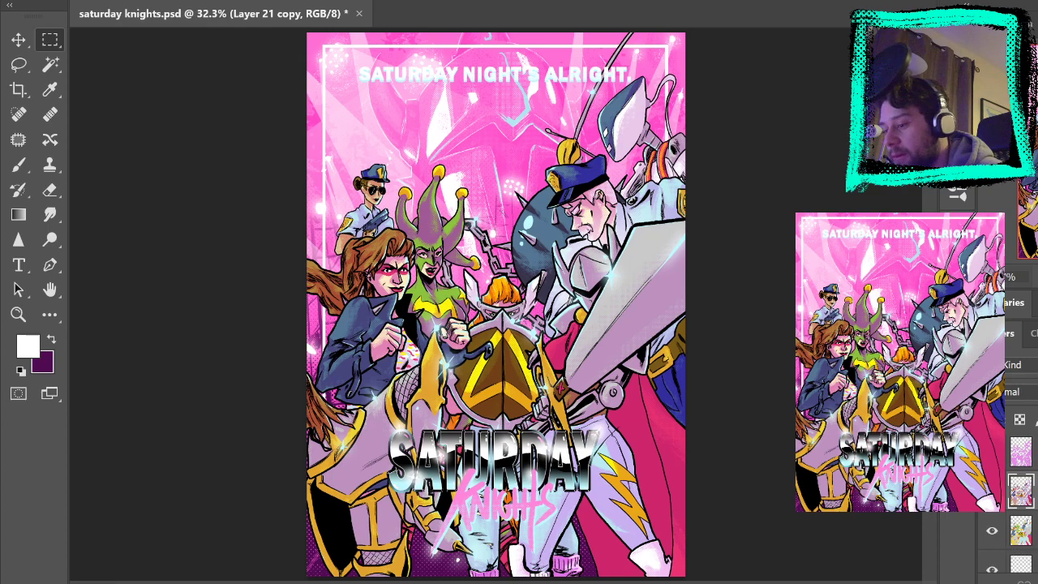
click(992, 491)
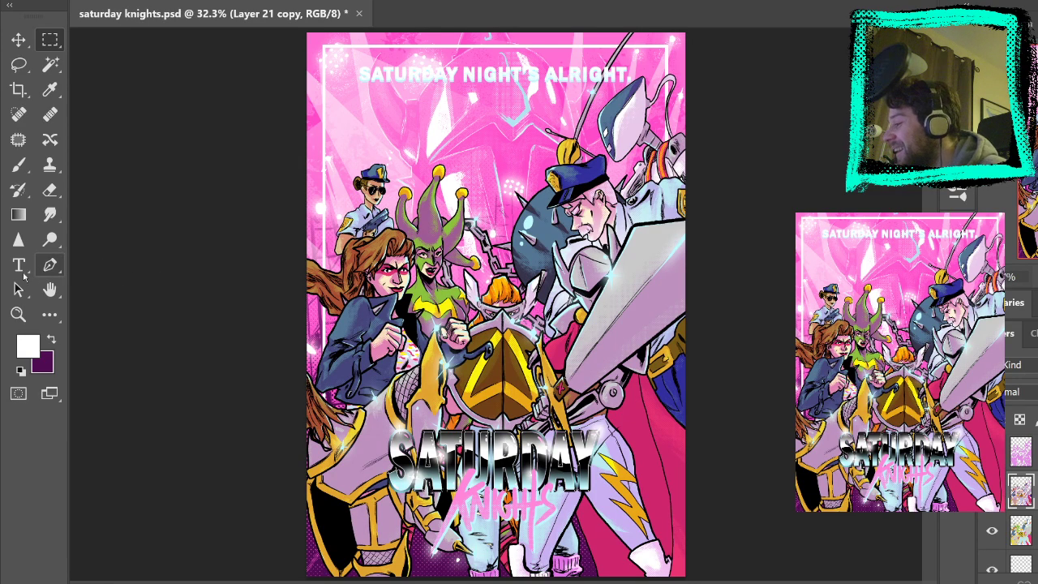
Try steel-blue gradients over the brown-haired woman's jacket on Layer 21 copy without a selection, and undo them
click(17, 318)
click(369, 290)
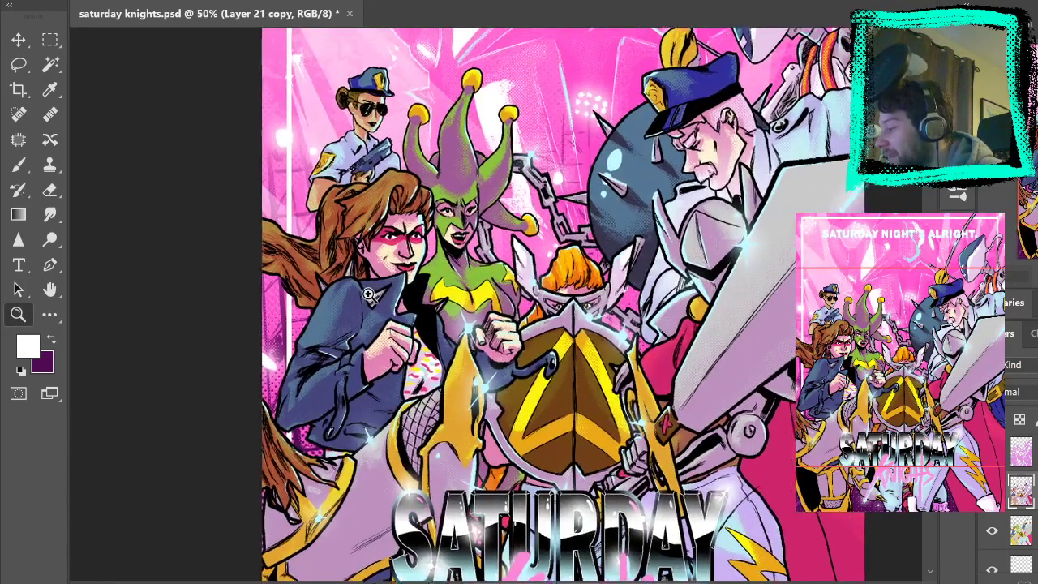
click(369, 289)
click(369, 290)
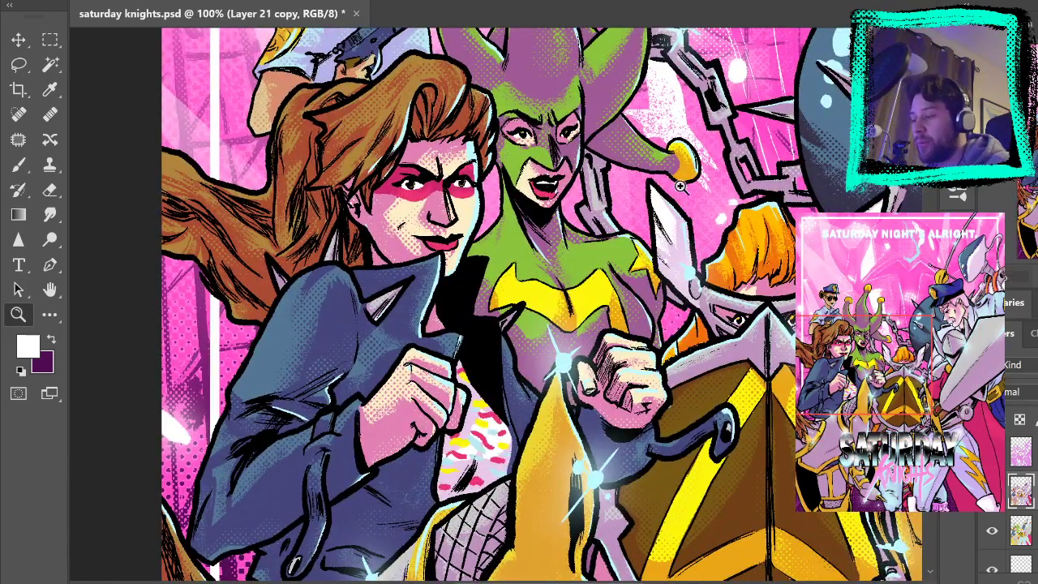
click(34, 217)
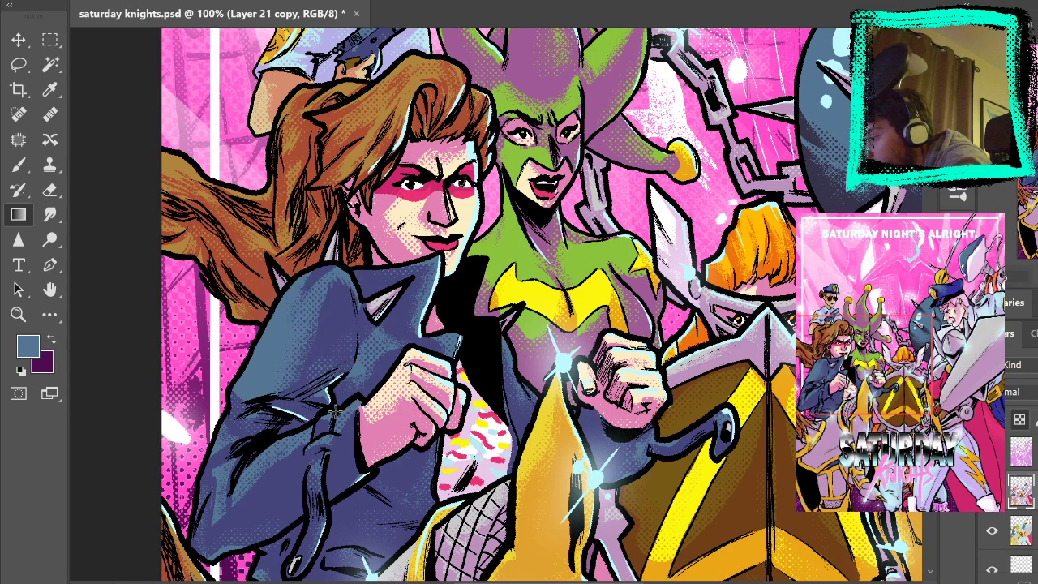
drag(335, 412, 339, 408)
key(ctrl+z)
drag(294, 346, 315, 397)
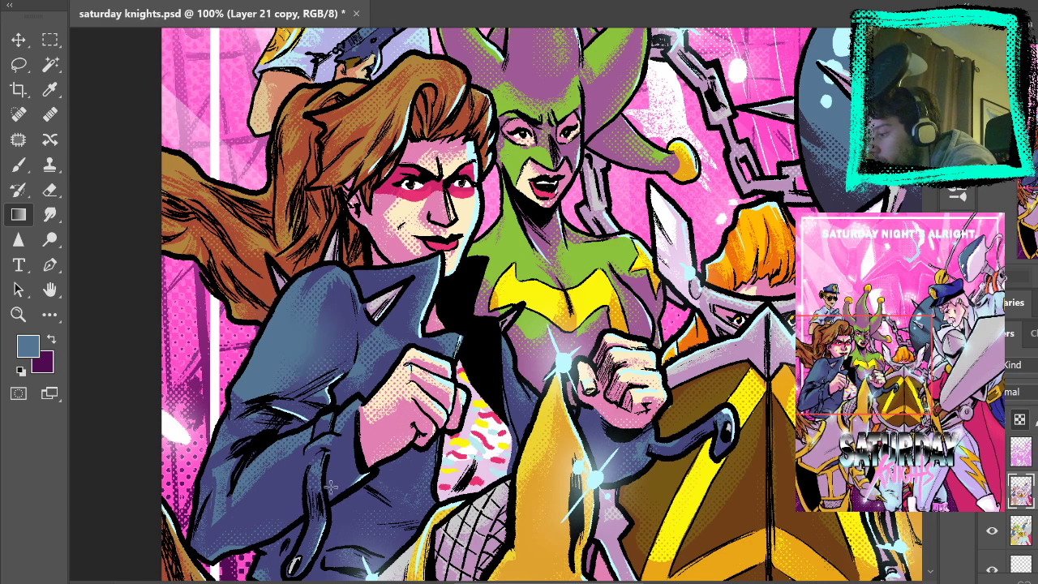
key(ctrl+z)
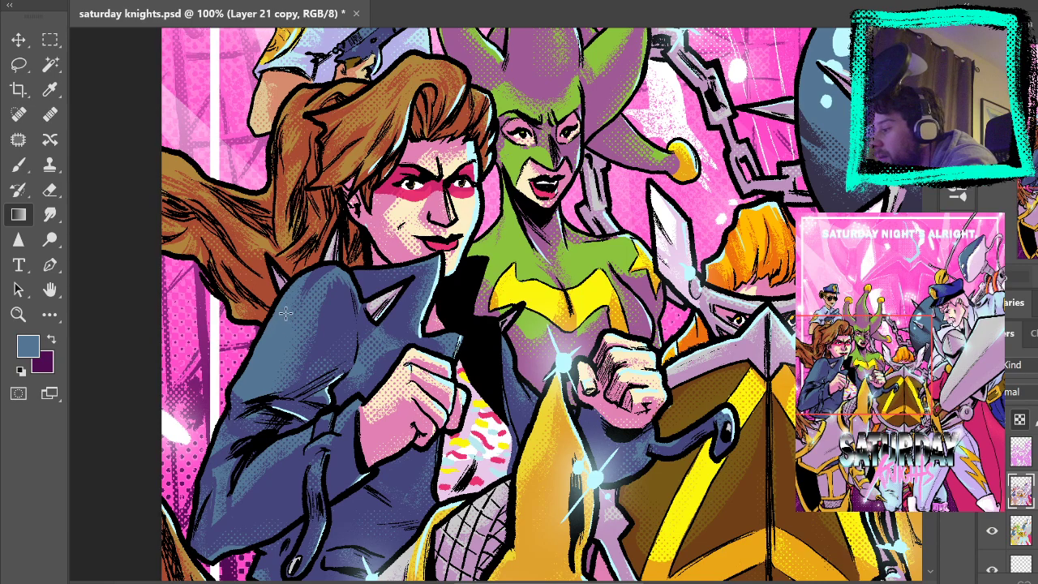
drag(305, 334, 348, 499)
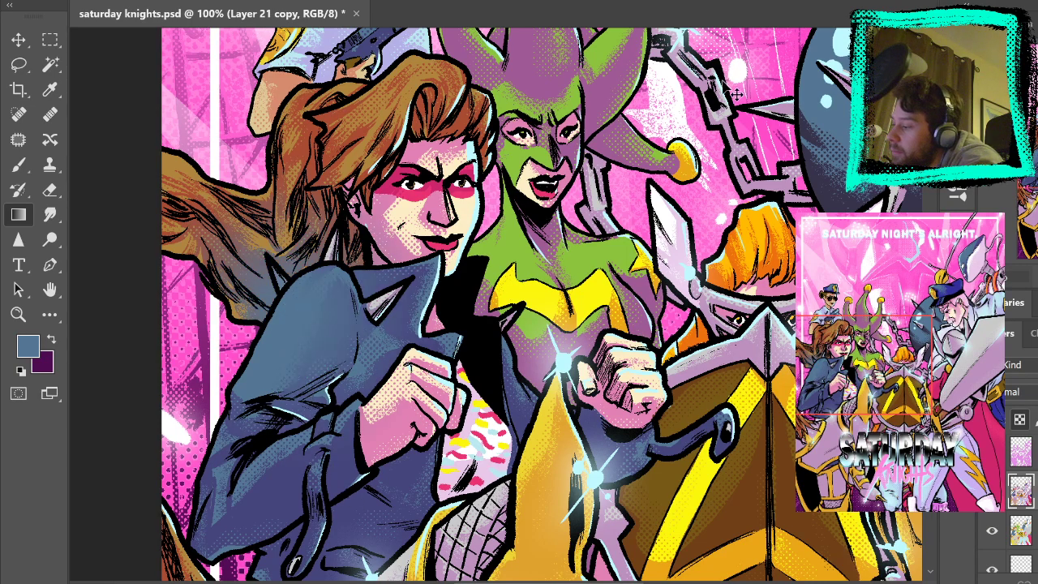
key(ctrl+z)
drag(282, 481, 308, 464)
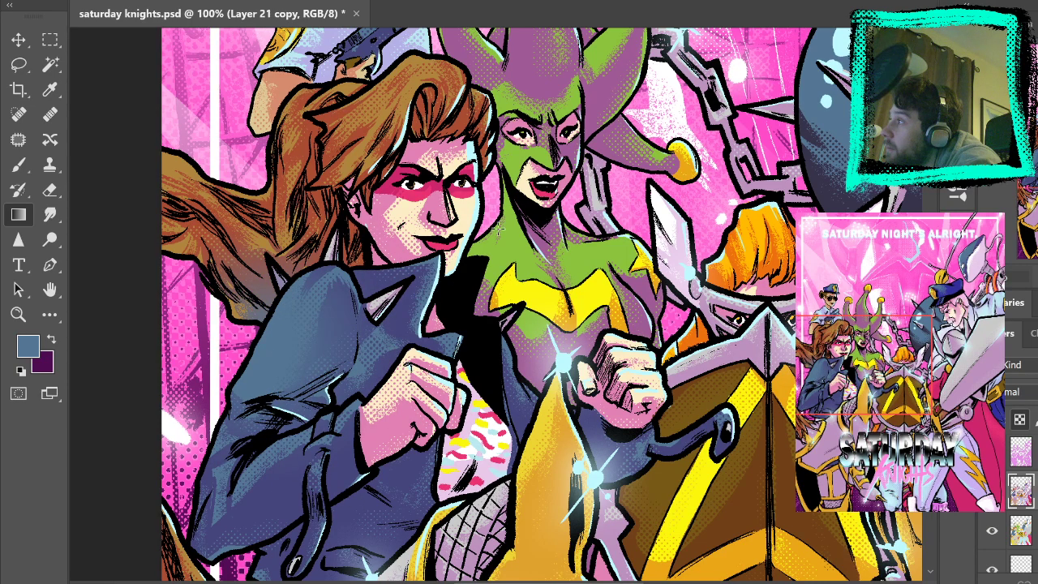
key(ctrl+z)
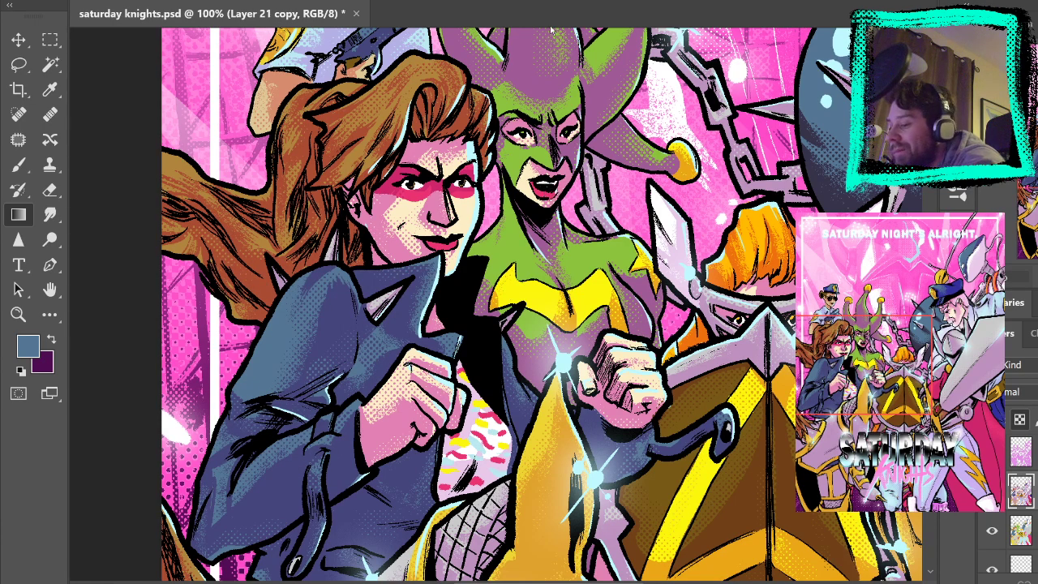
Select the woman's blue jacket by its flat color on Layer 17, and return to Layer 21 copy
click(1022, 532)
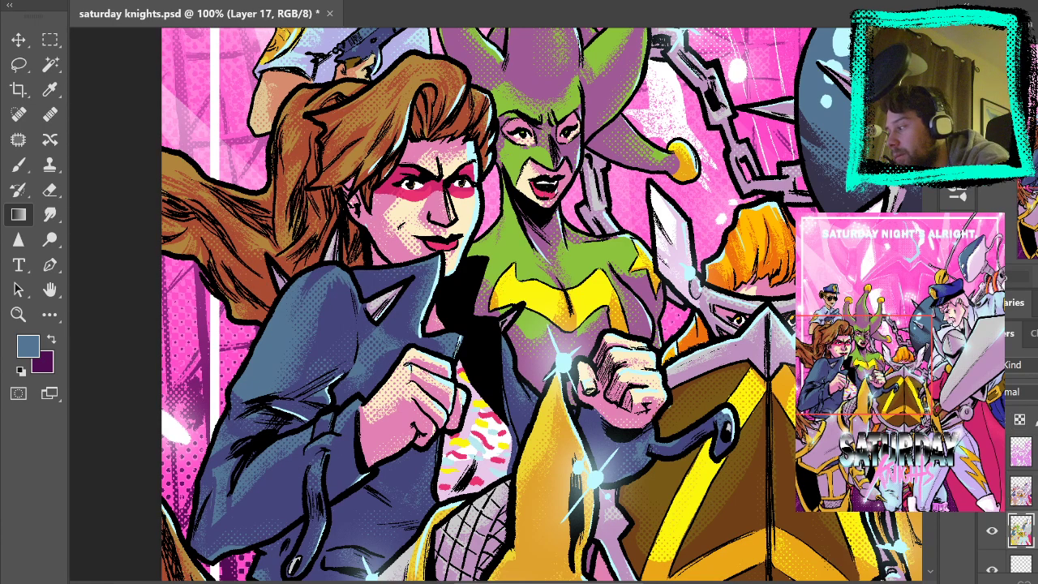
click(56, 69)
click(331, 311)
click(1021, 491)
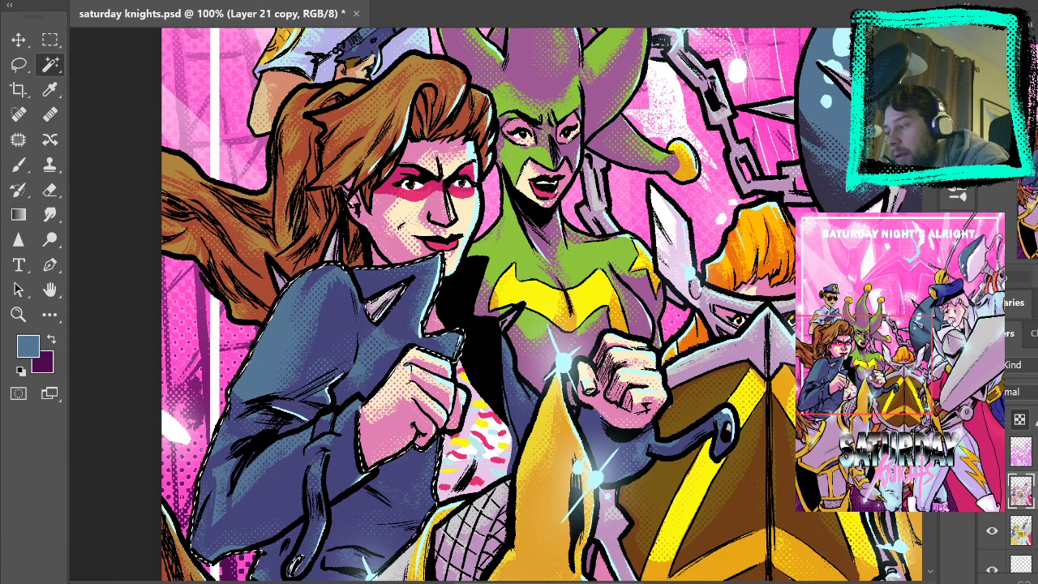
Shade the selected jacket on Layer 21 copy with steel-blue gradients from the shoulder and the lower hem, and deselect it
click(19, 164)
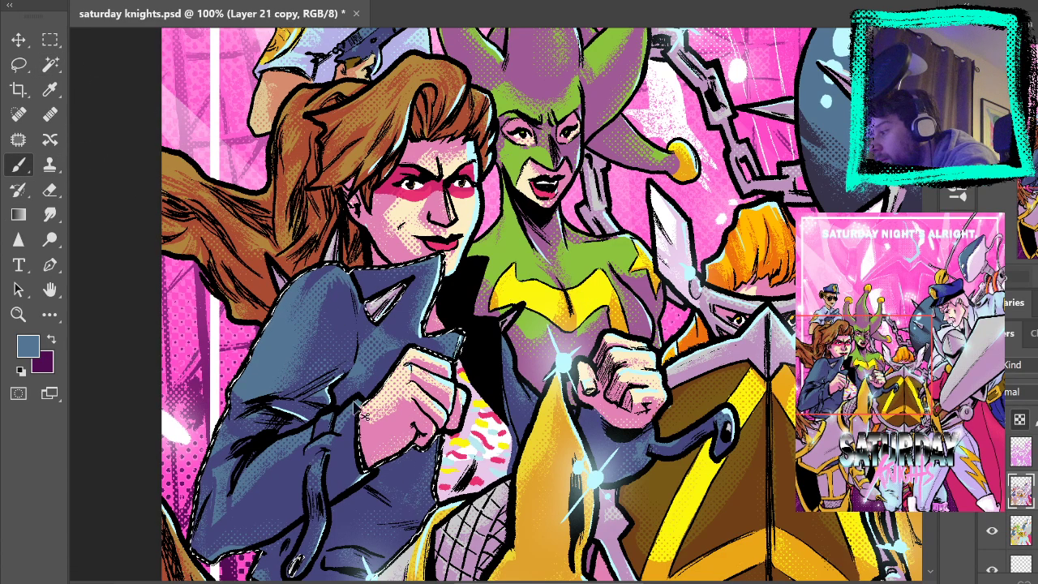
click(19, 215)
mouse_move(279, 312)
mouse_down()
mouse_move(417, 495)
mouse_move(478, 496)
mouse_up()
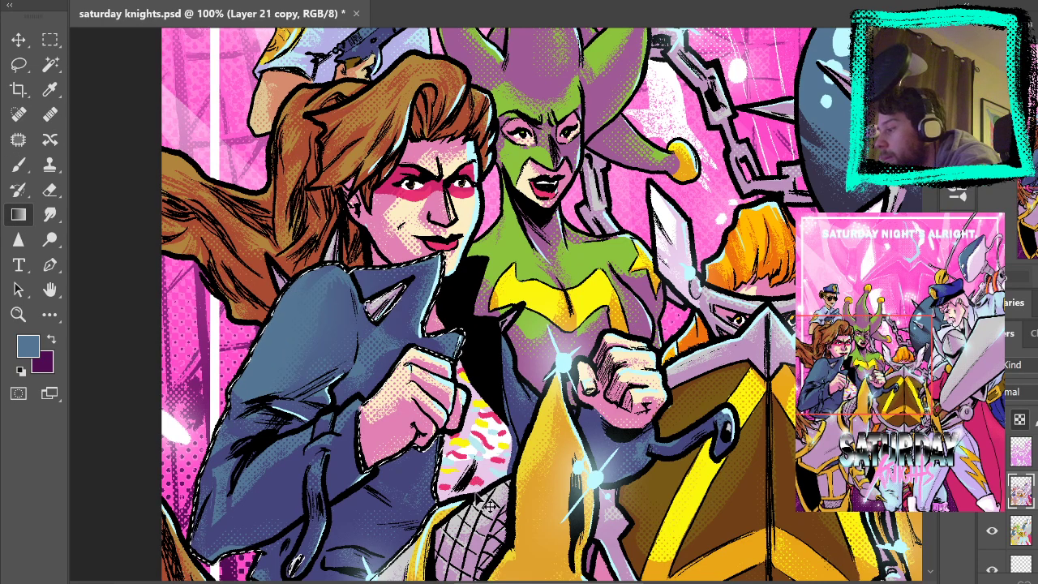
key(ctrl+z)
drag(296, 333, 317, 454)
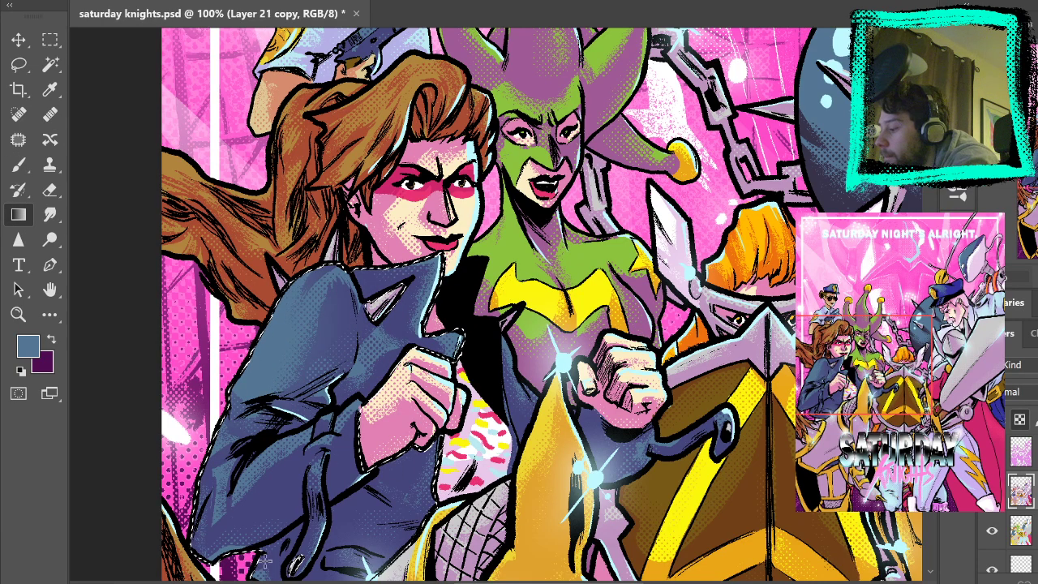
drag(257, 564, 265, 516)
drag(397, 332, 416, 188)
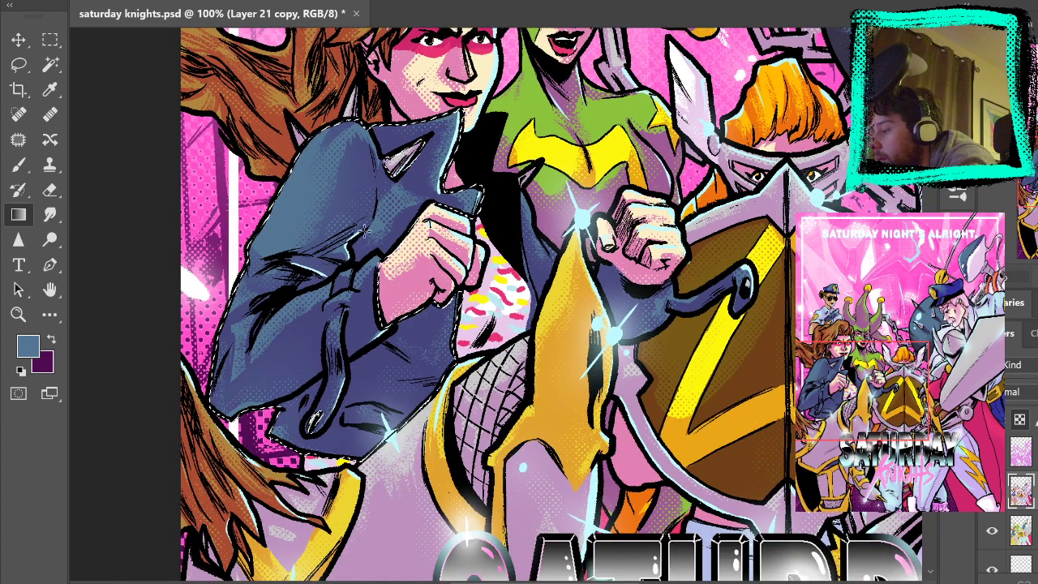
drag(495, 131, 442, 193)
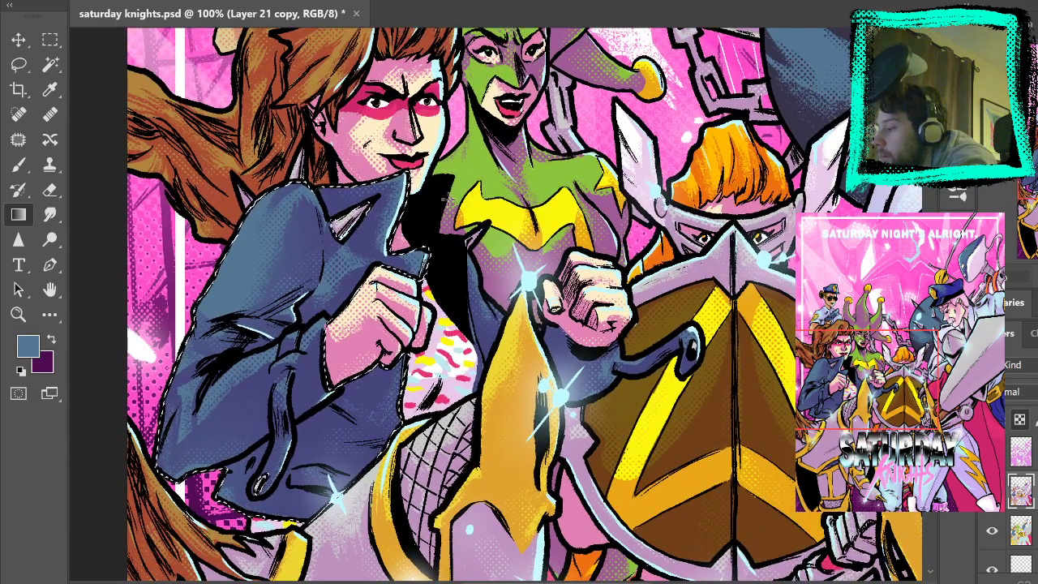
click(49, 39)
key(ctrl+d)
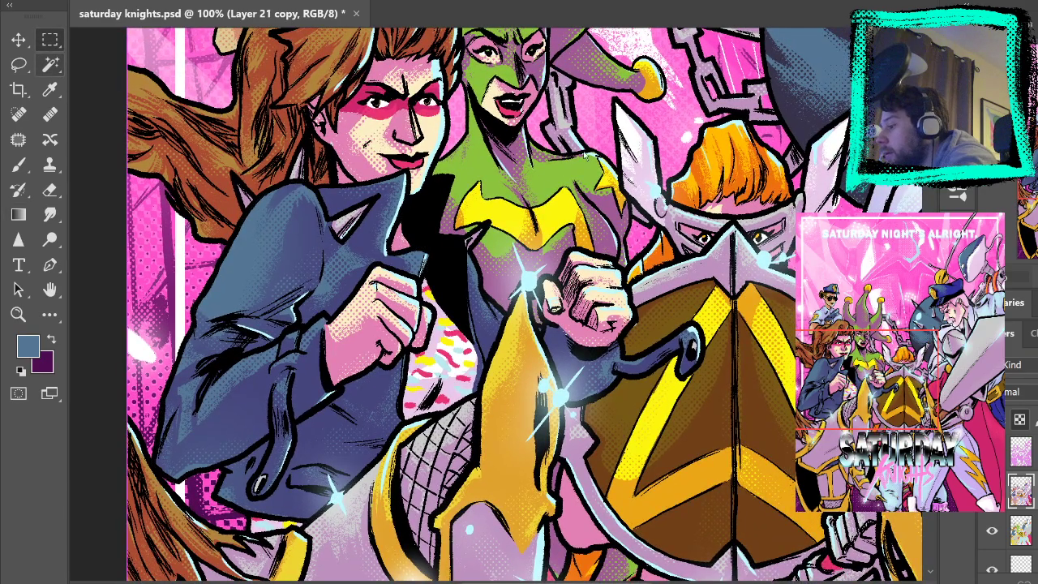
Select the woman's brown hair on Layer 17, adding the separate strands at the cover's lower-left edge
drag(661, 190, 708, 234)
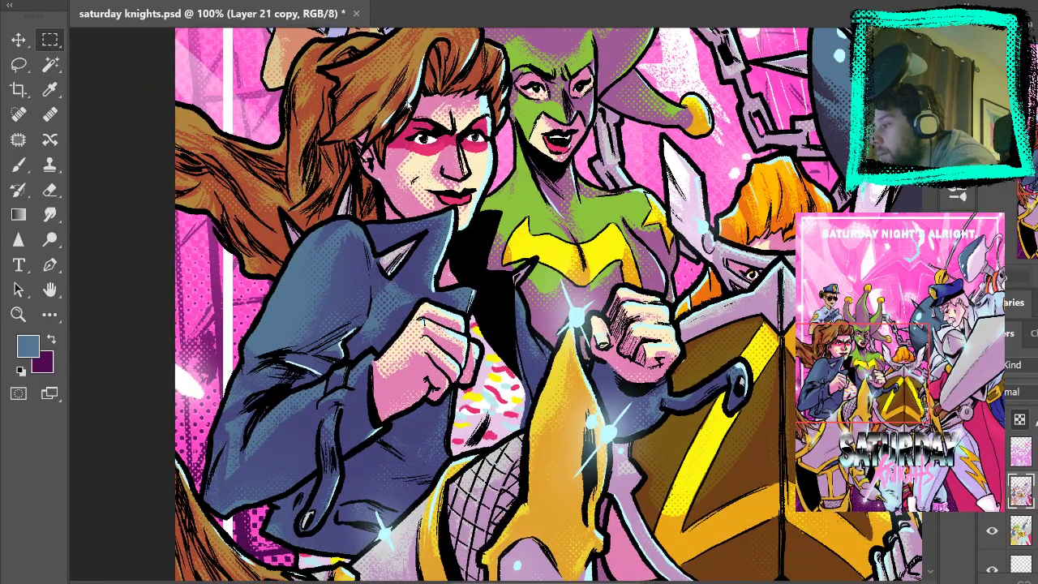
key(ctrl+0)
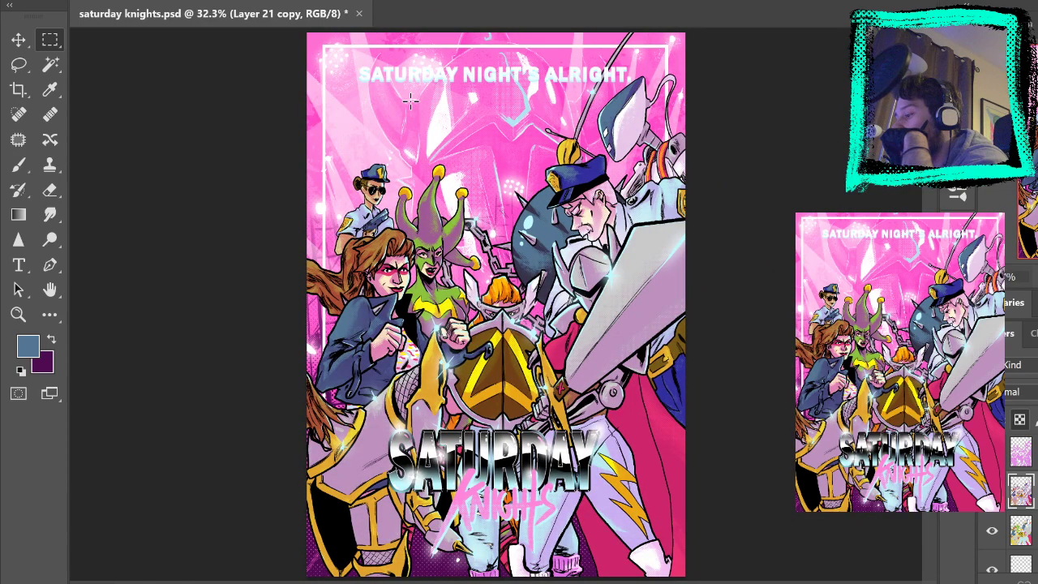
key(z)
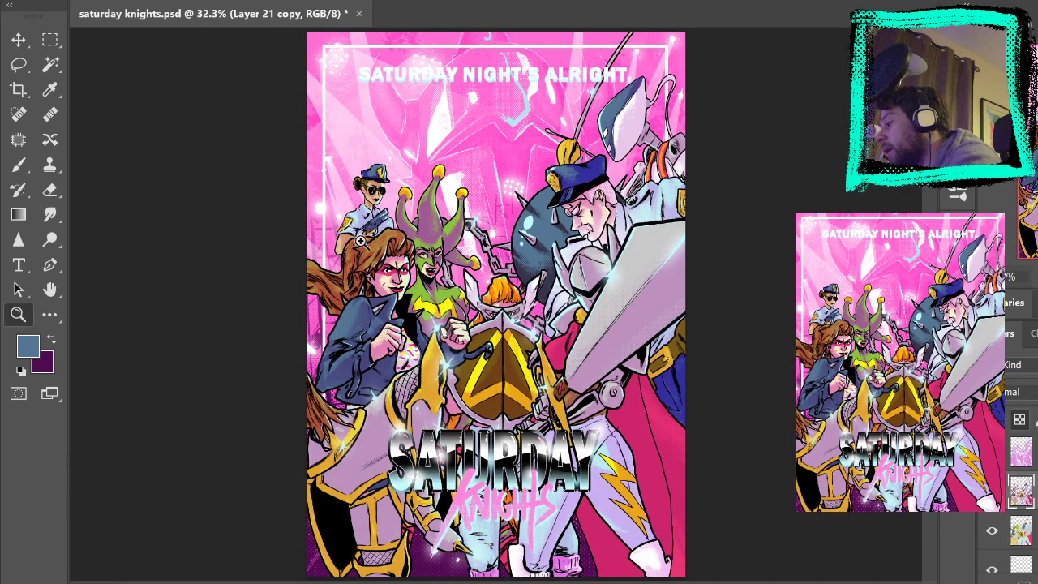
click(374, 279)
click(375, 279)
click(375, 279)
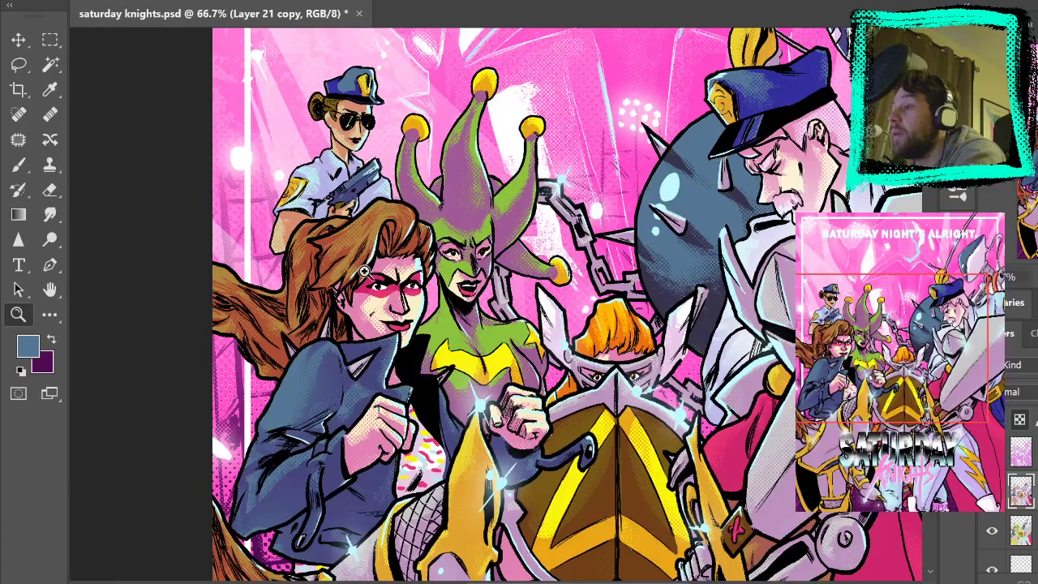
click(399, 297)
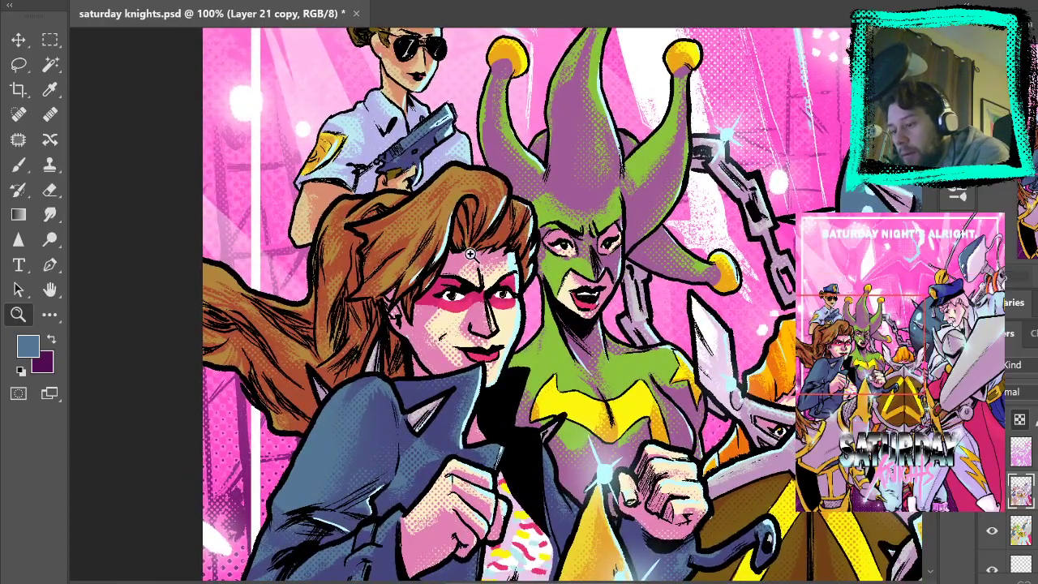
click(22, 168)
click(50, 64)
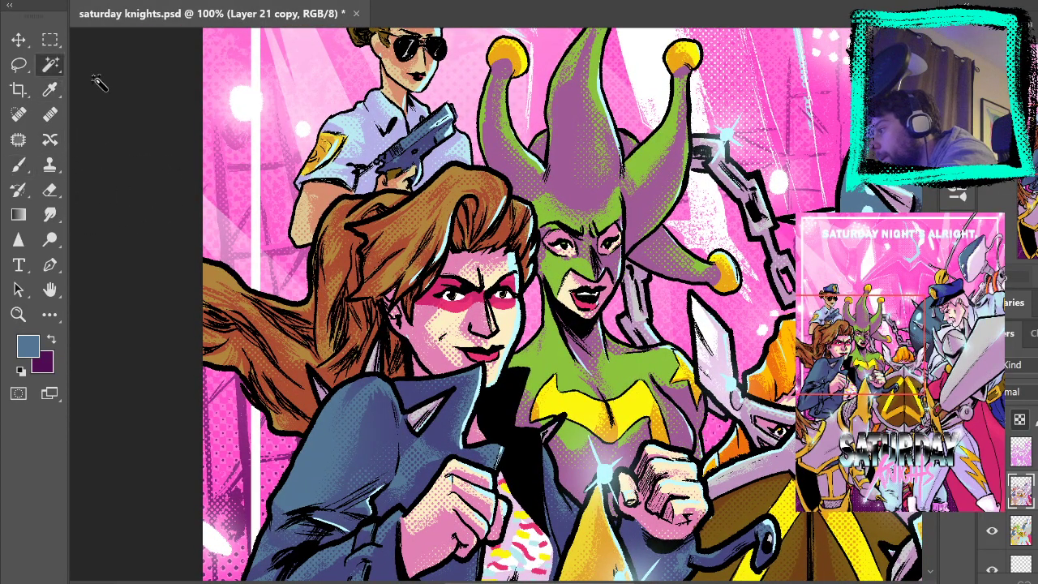
key(alt+bracketleft)
click(357, 336)
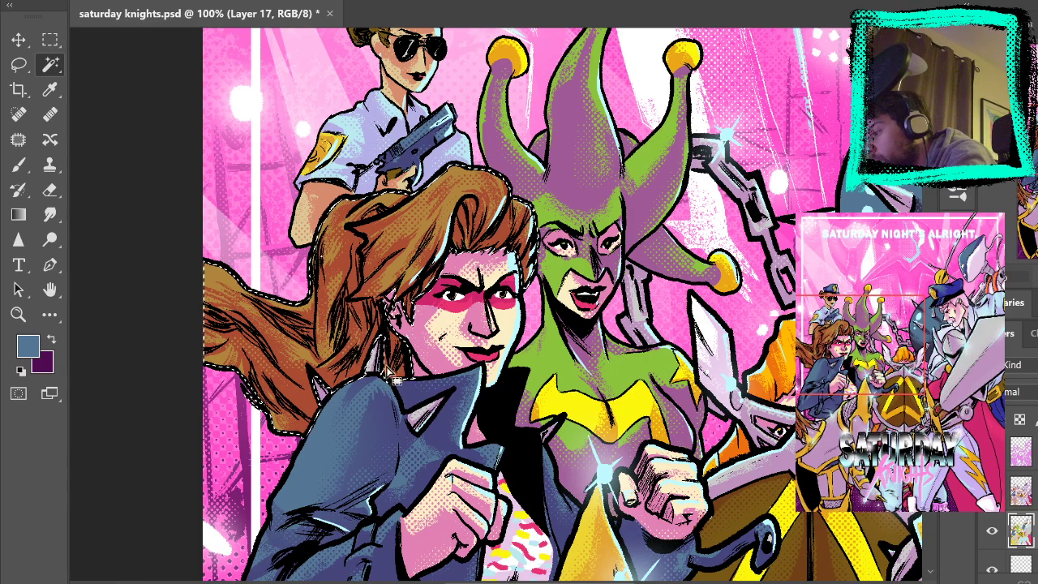
mouse_move(393, 420)
mouse_down()
mouse_move(385, 75)
mouse_move(280, 223)
mouse_move(264, 308)
mouse_move(301, 346)
mouse_up()
shift+click(262, 344)
Shade the selected hair on Layer 21 copy with a golden-brown gradient
click(29, 171)
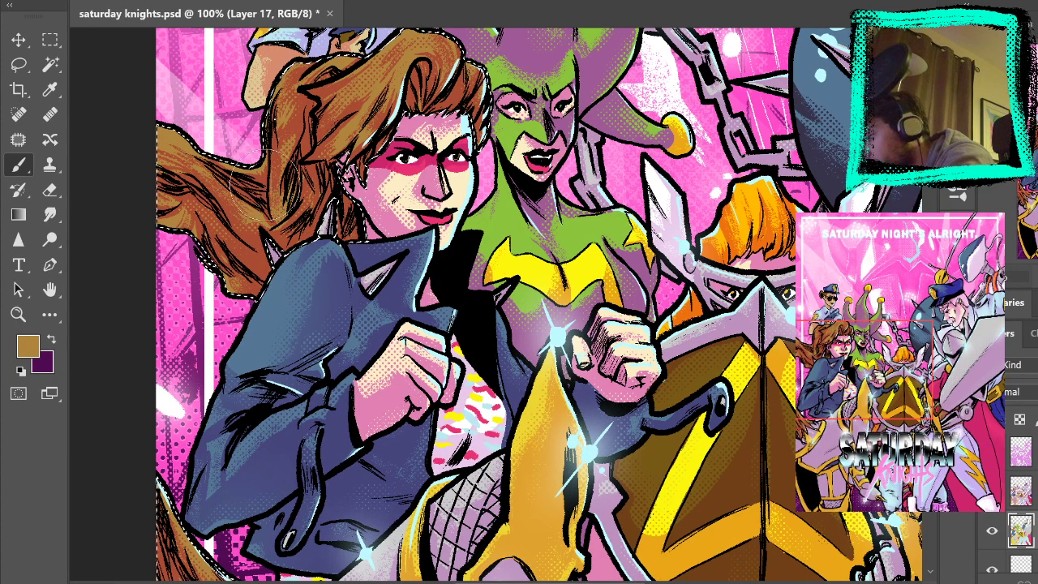
click(1027, 485)
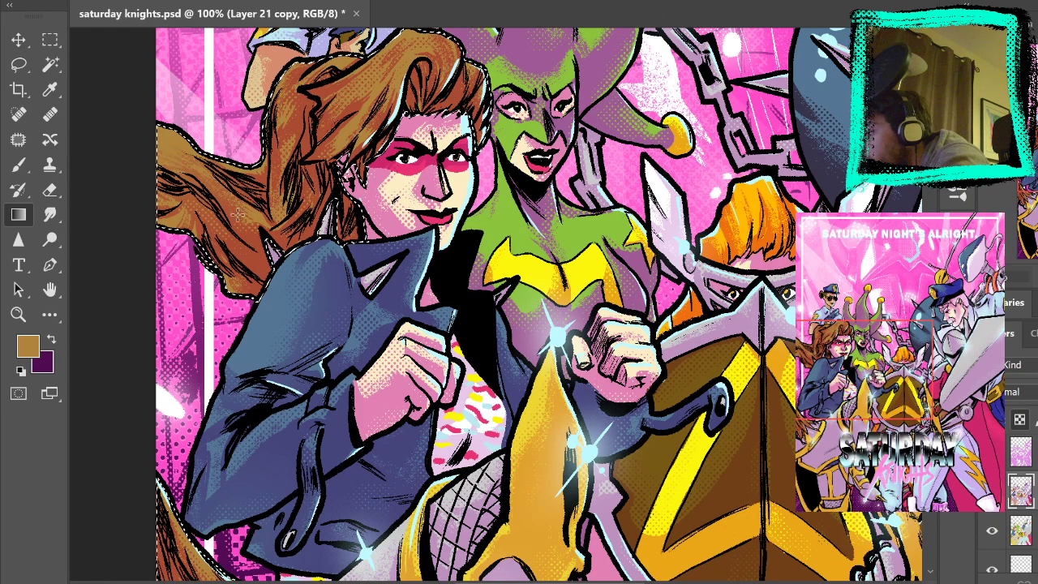
drag(343, 348, 389, 130)
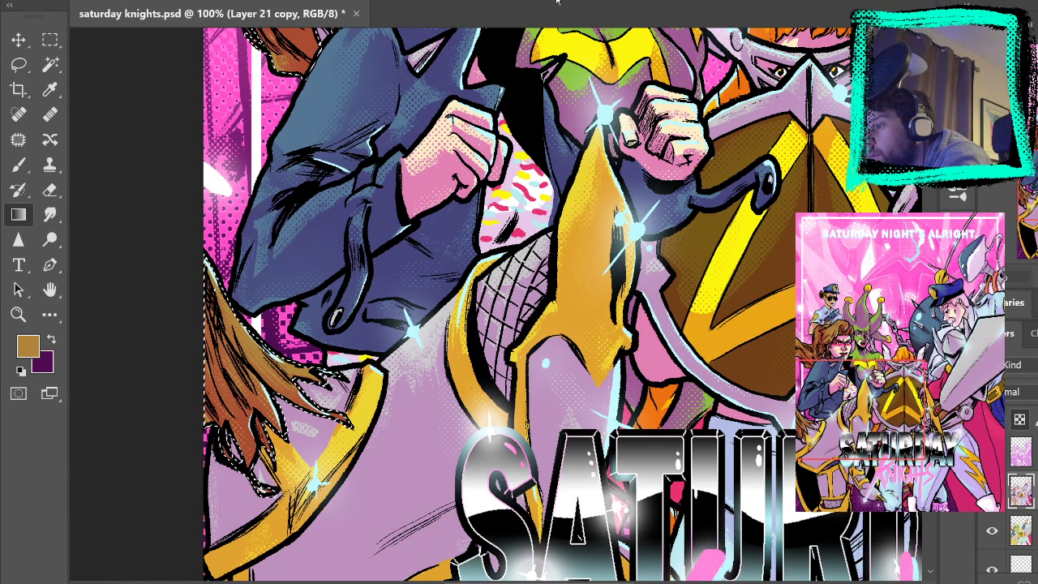
drag(325, 258, 305, 548)
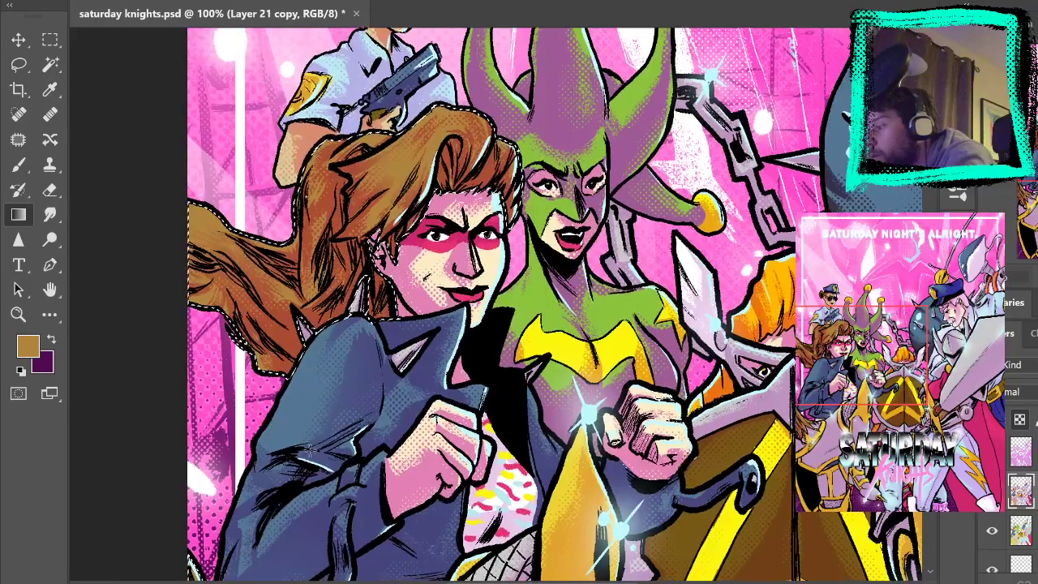
Select the pale skin of the woman's, jester's and masked knight's faces and fists by flat color on Layer 17
drag(672, 266, 522, 152)
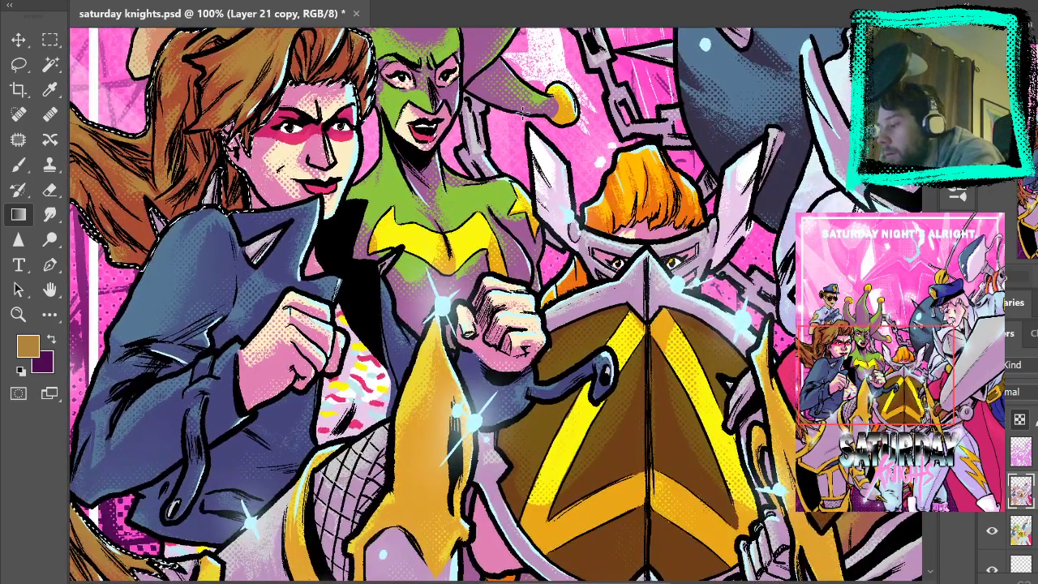
click(1019, 531)
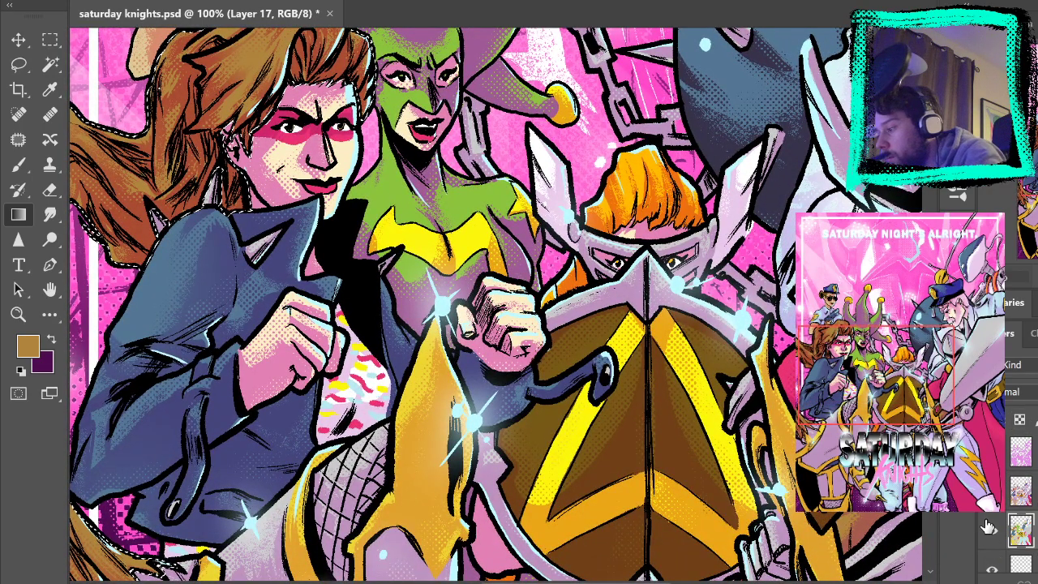
click(49, 64)
click(316, 197)
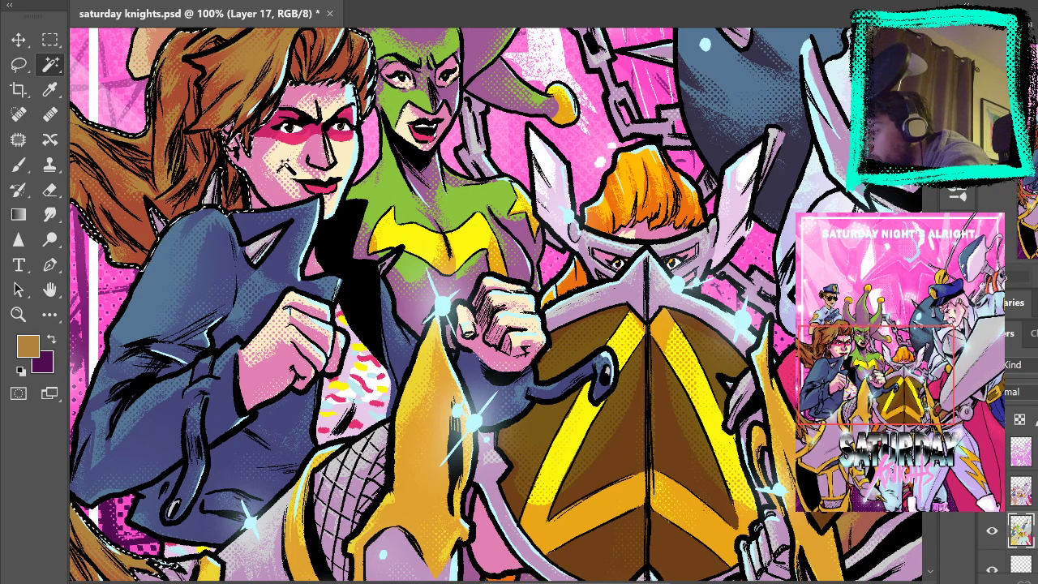
shift+click(505, 319)
drag(653, 315, 557, 413)
shift+click(548, 332)
drag(652, 209, 666, 345)
shift+click(347, 334)
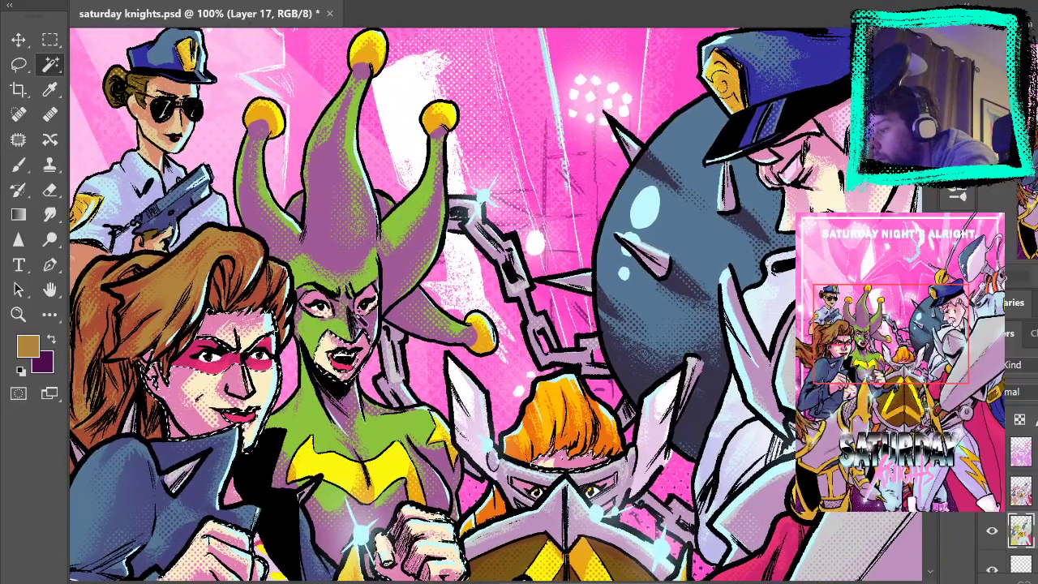
drag(714, 260, 474, 350)
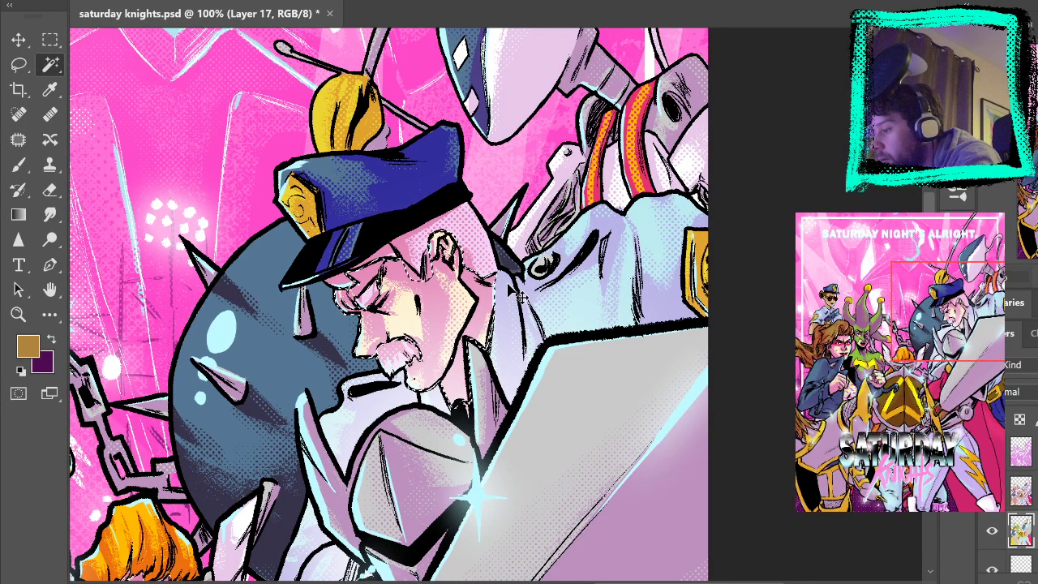
drag(416, 502, 524, 316)
mouse_move(412, 499)
mouse_down()
mouse_move(578, 233)
mouse_move(726, 213)
mouse_move(755, 260)
mouse_up()
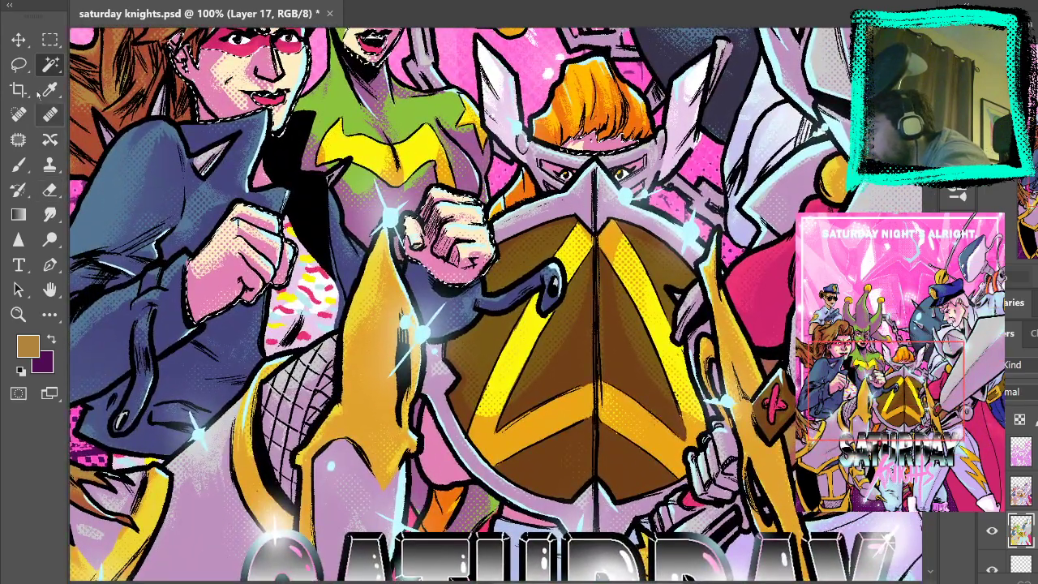
Shade the selected skin on Layer 21 copy with cream gradients sampled from the skin, and deselect it
click(18, 214)
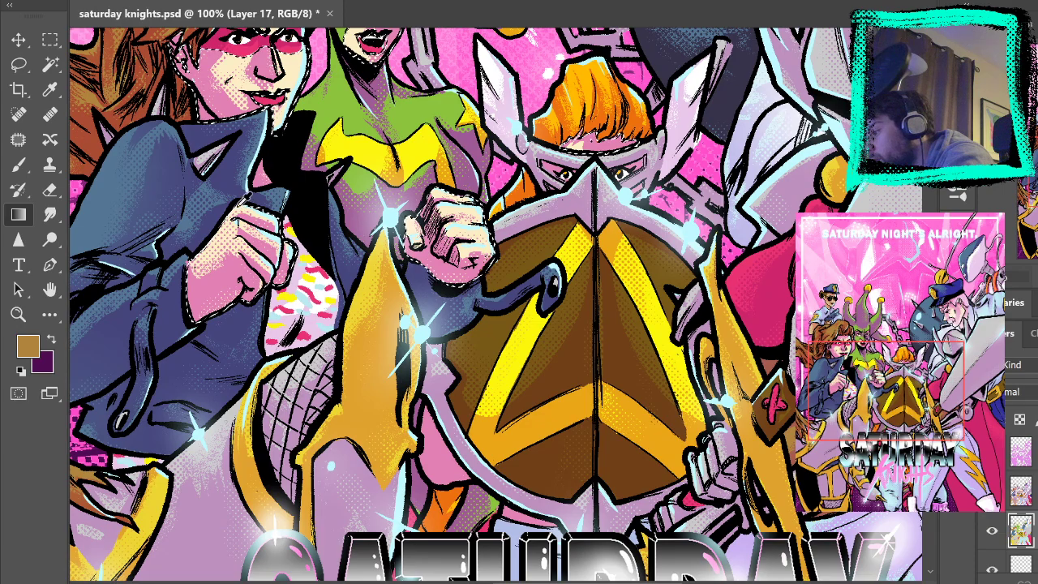
alt+click(355, 193)
click(1023, 492)
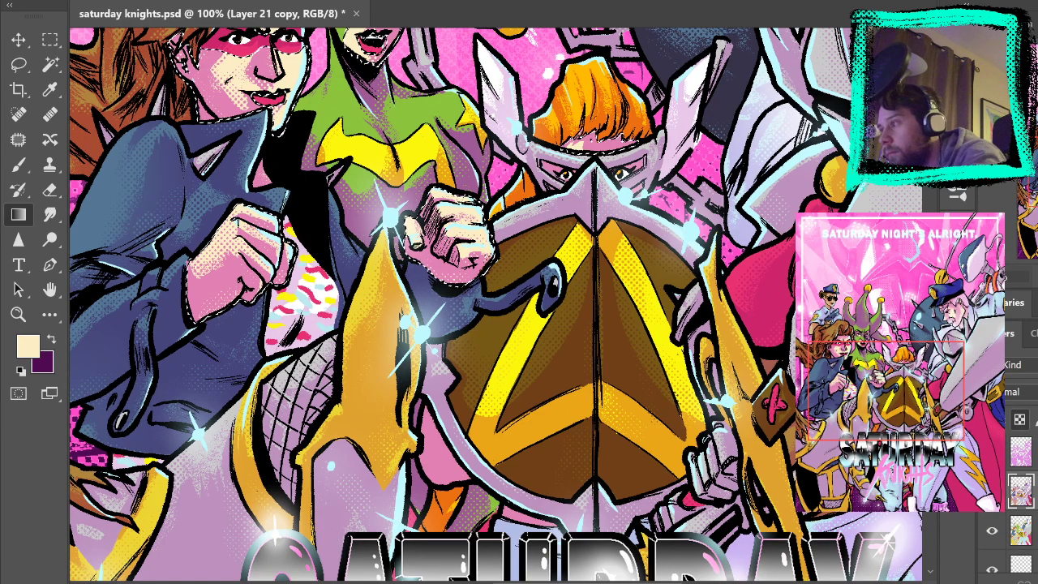
drag(353, 196, 410, 325)
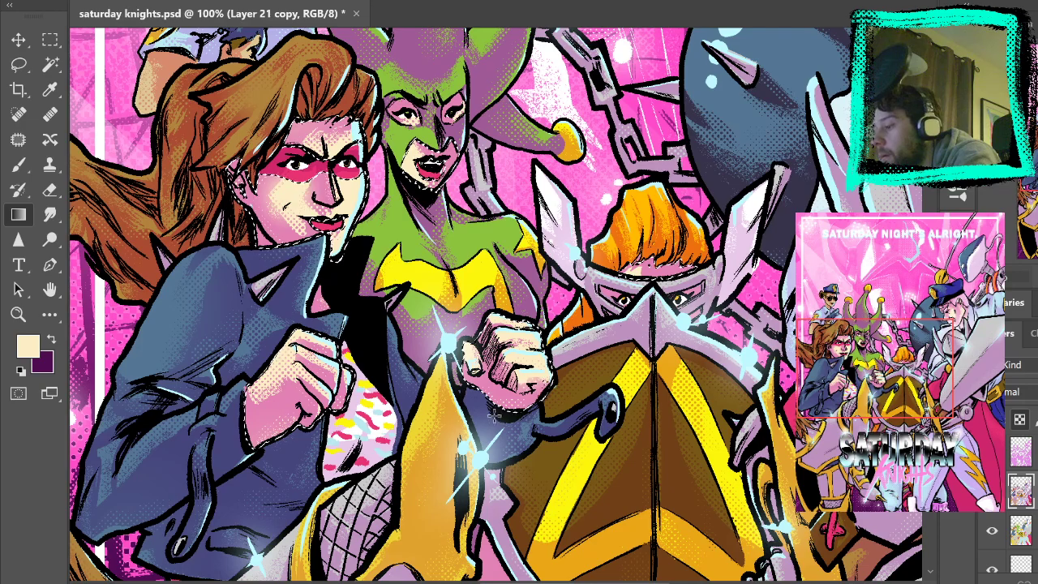
drag(693, 212, 506, 315)
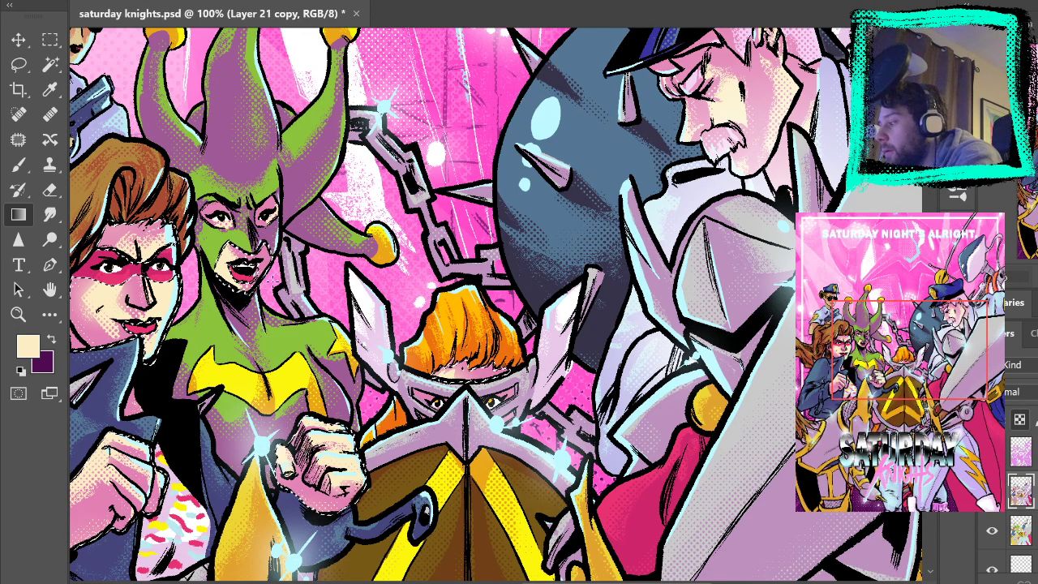
click(53, 42)
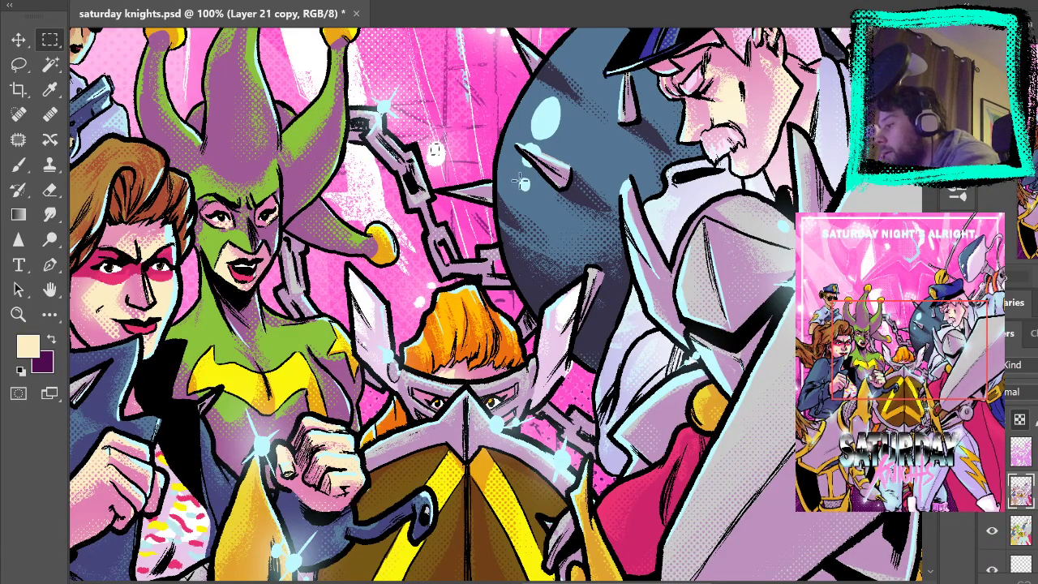
Select the lilac, gold-trimmed armour plates in the cover's lower-left area by flat color on Layer 17
drag(737, 266, 811, 107)
drag(519, 377, 632, 178)
drag(722, 479, 710, 181)
drag(630, 197, 674, 313)
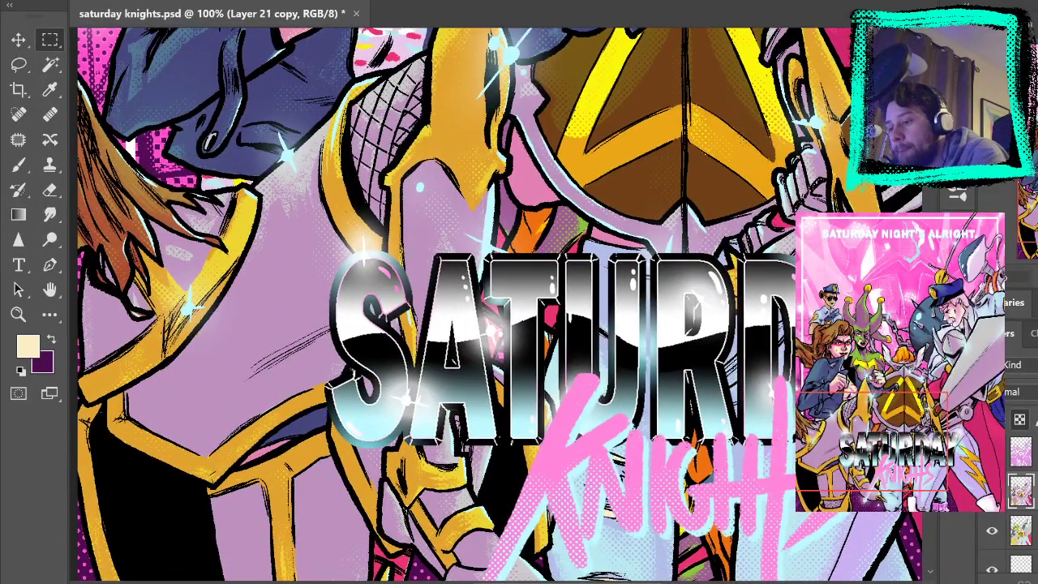
click(1021, 530)
click(51, 66)
click(235, 284)
shift+click(174, 237)
shift+click(136, 326)
shift+click(438, 219)
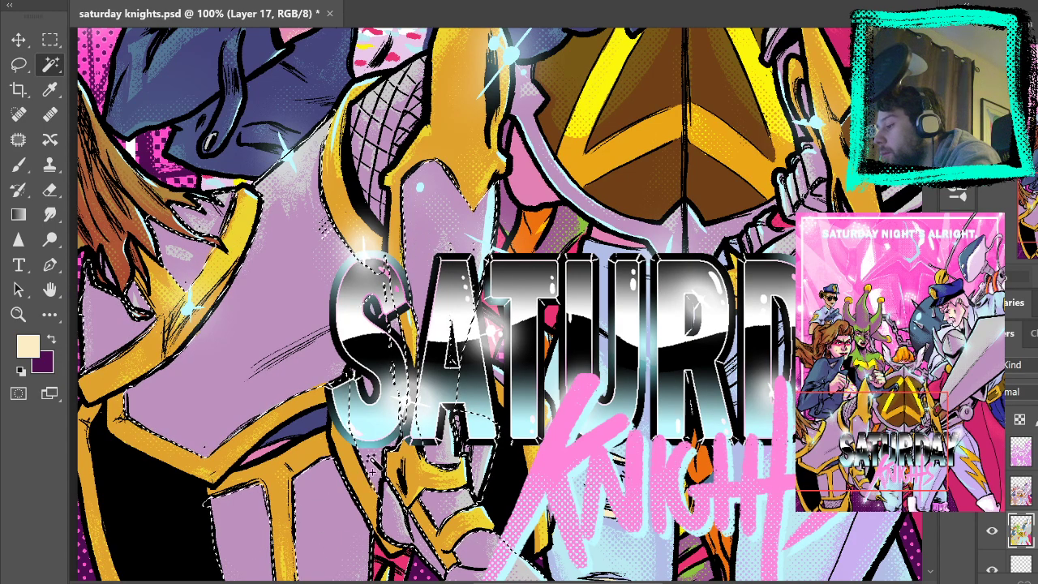
drag(641, 339, 633, 80)
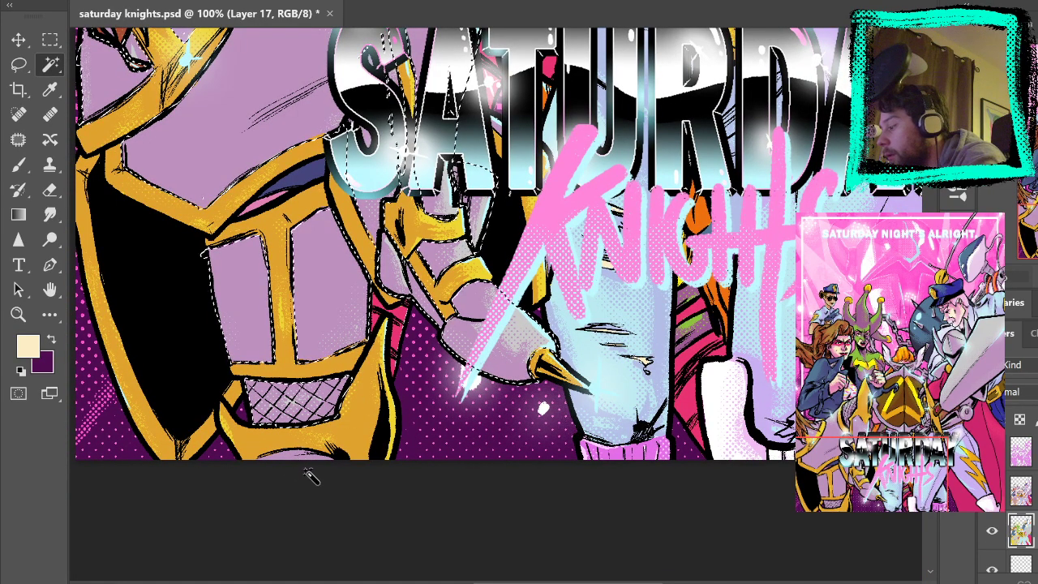
drag(718, 223, 413, 494)
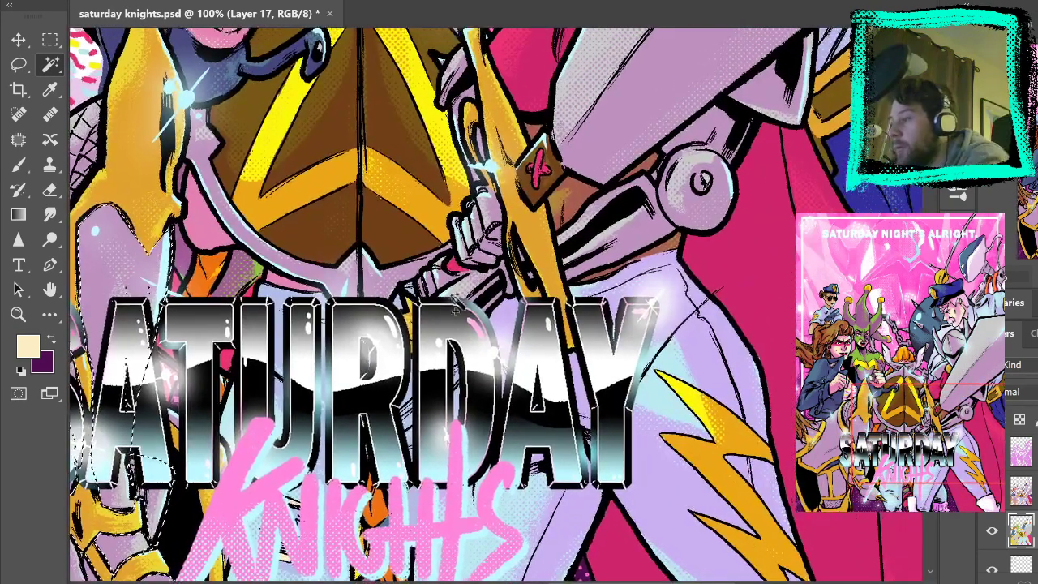
Add the large sword blade, the mechanical arm and the masked knight's shield rim and armour to the selection
shift+click(655, 127)
drag(738, 178, 625, 385)
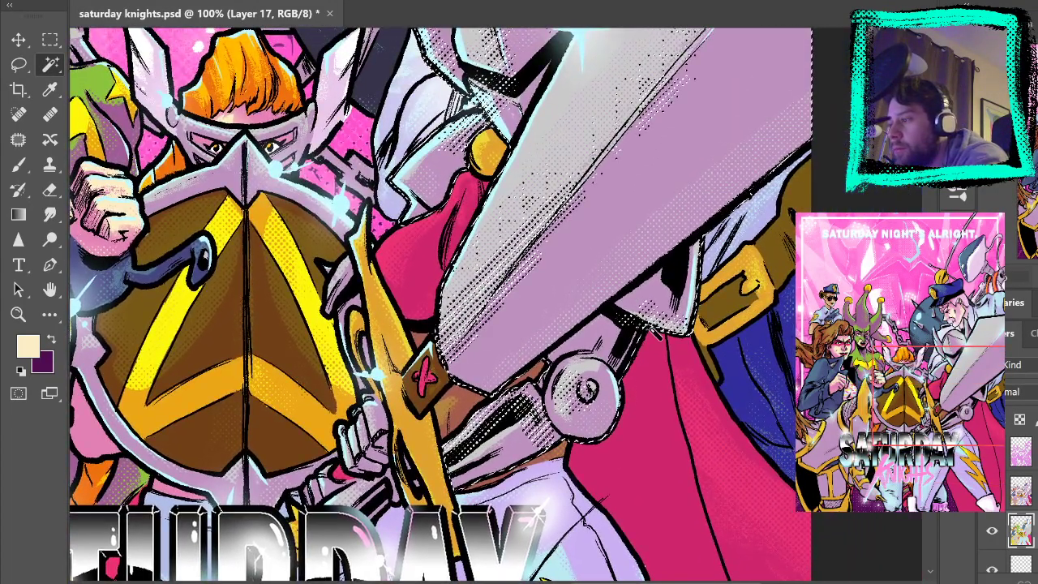
shift+click(403, 466)
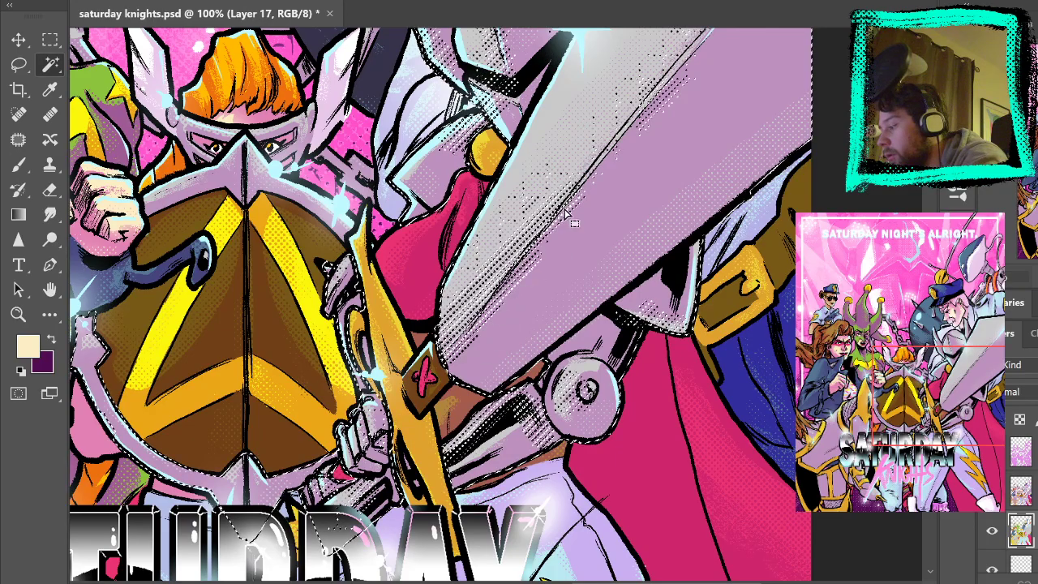
drag(578, 204, 649, 346)
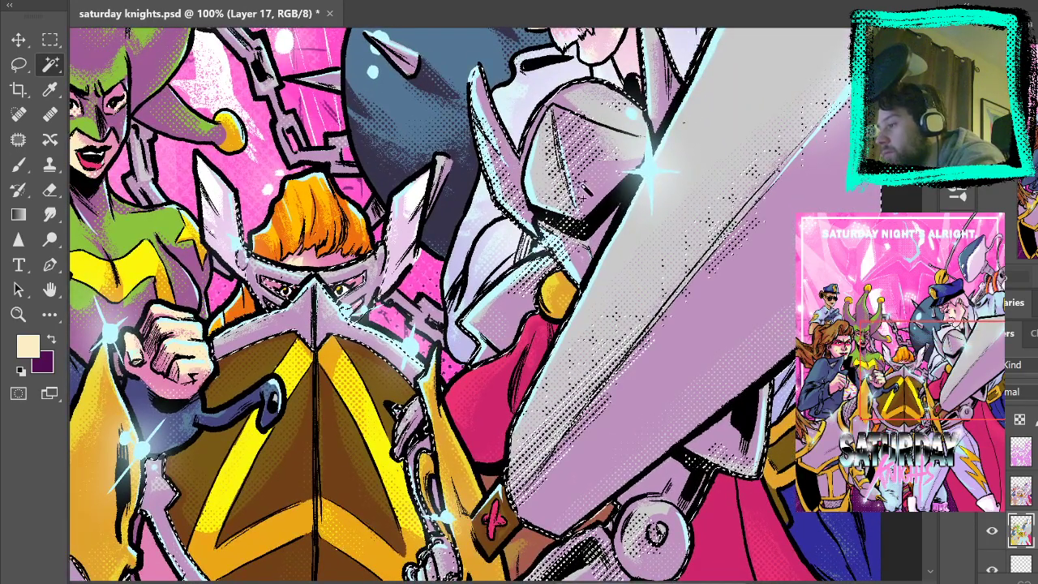
drag(483, 259, 630, 320)
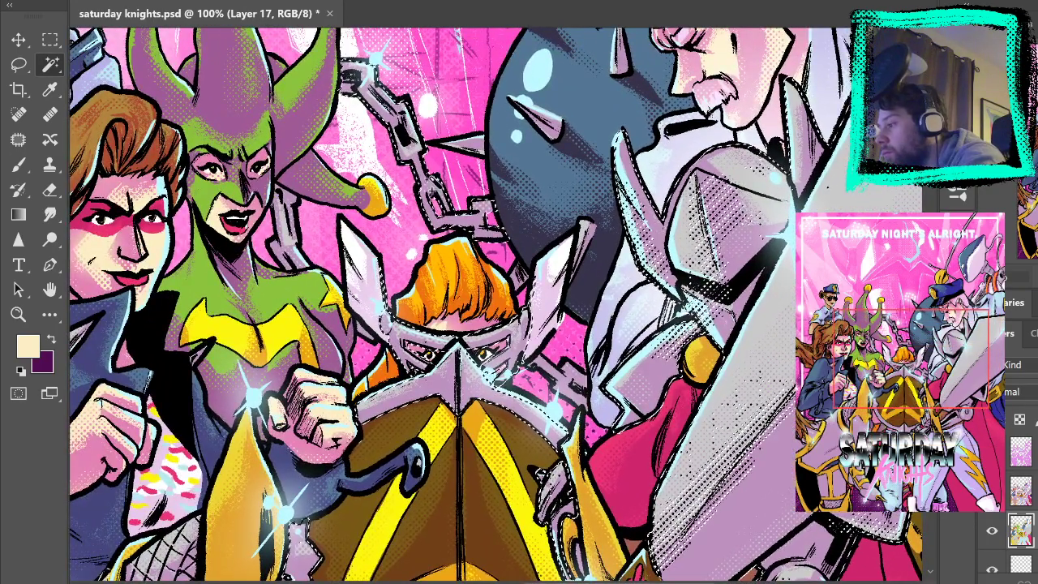
Sample light grey from the large blade as the gradient color, and return to Layer 21 copy
key(ctrl+0)
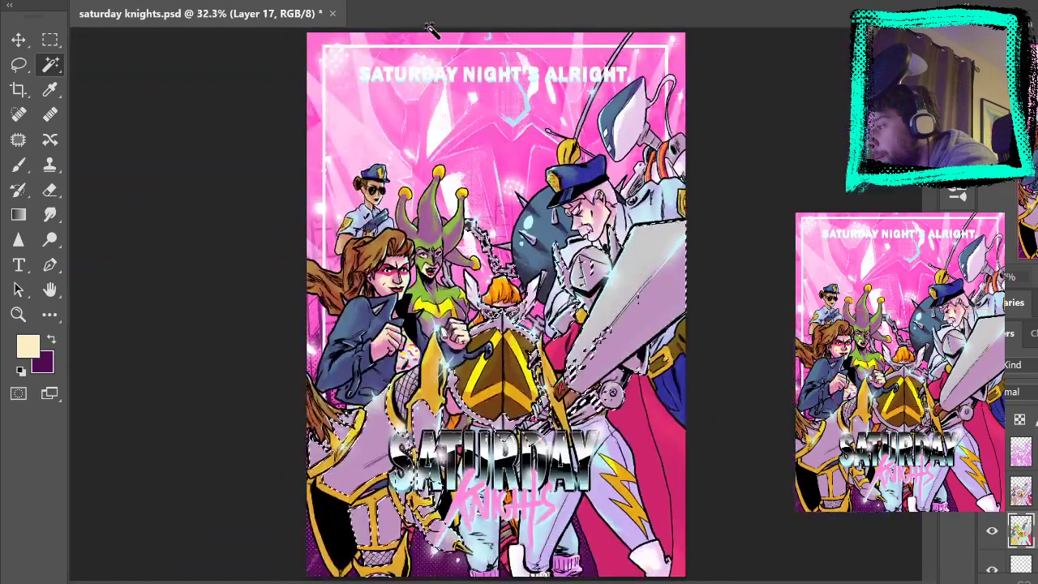
key(g)
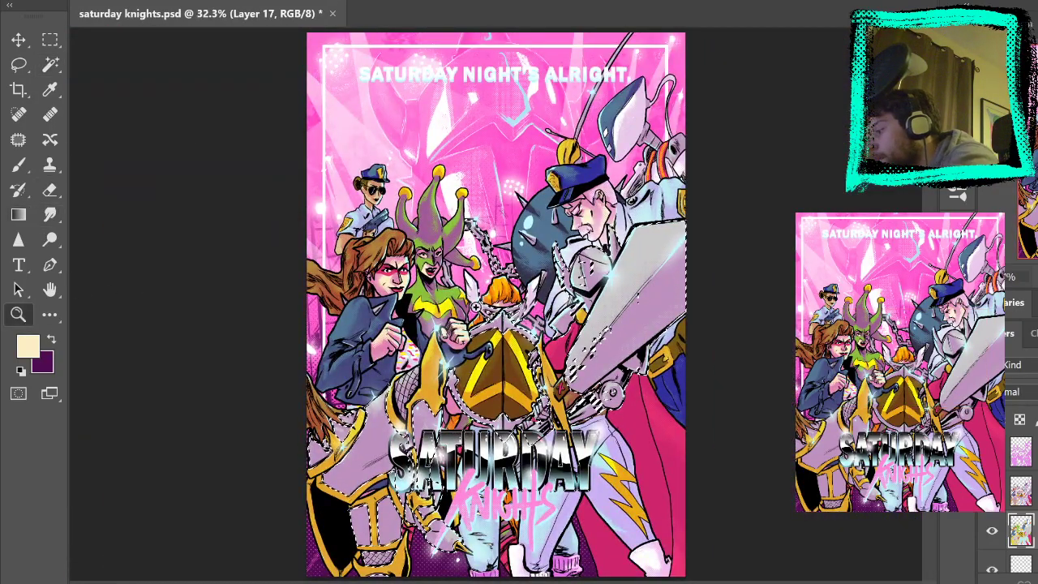
key(ctrl+plus)
key(ctrl+plus)
key(ctrl+plus)
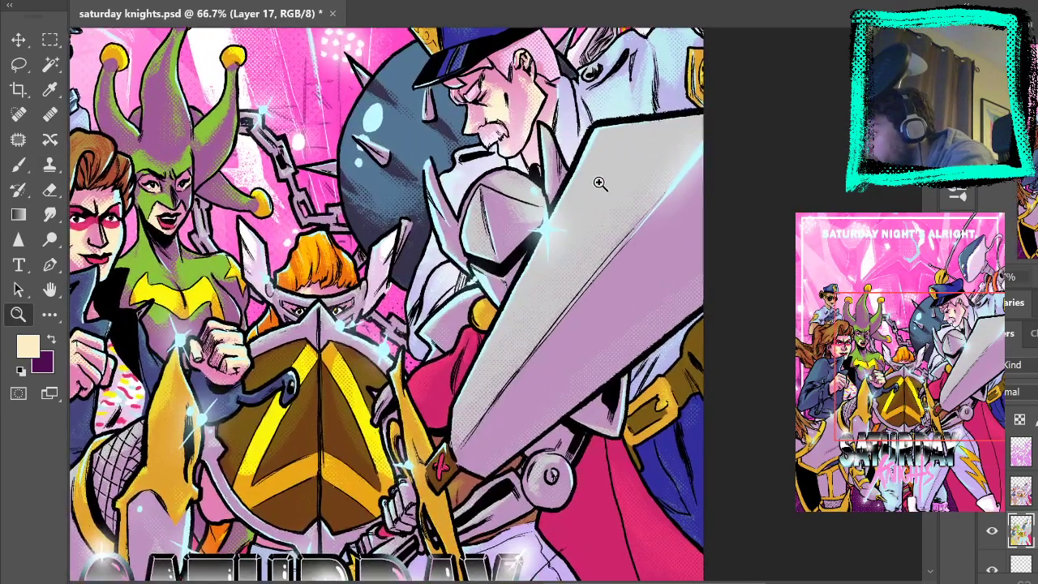
click(598, 181)
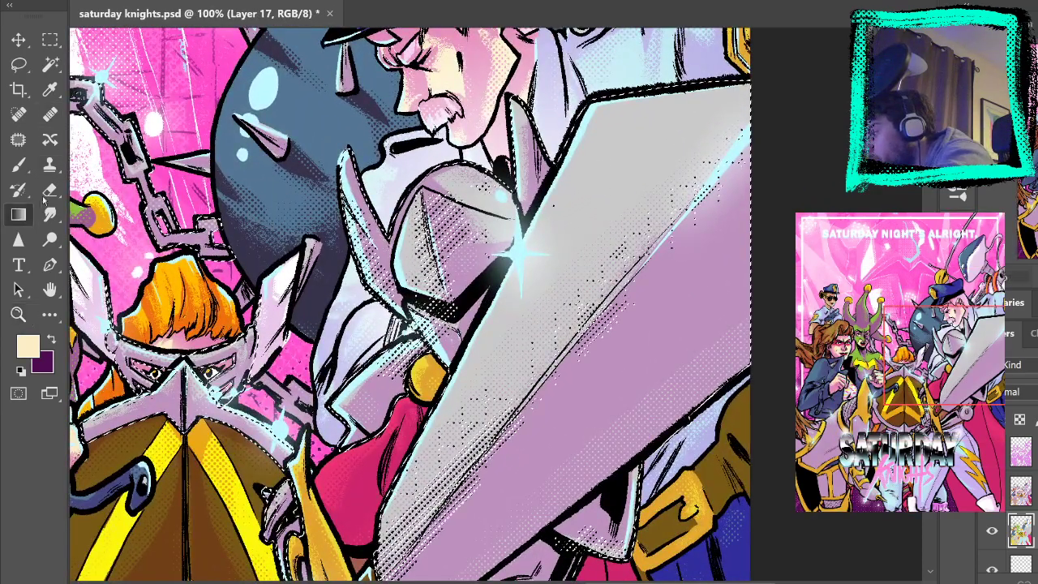
alt+click(625, 327)
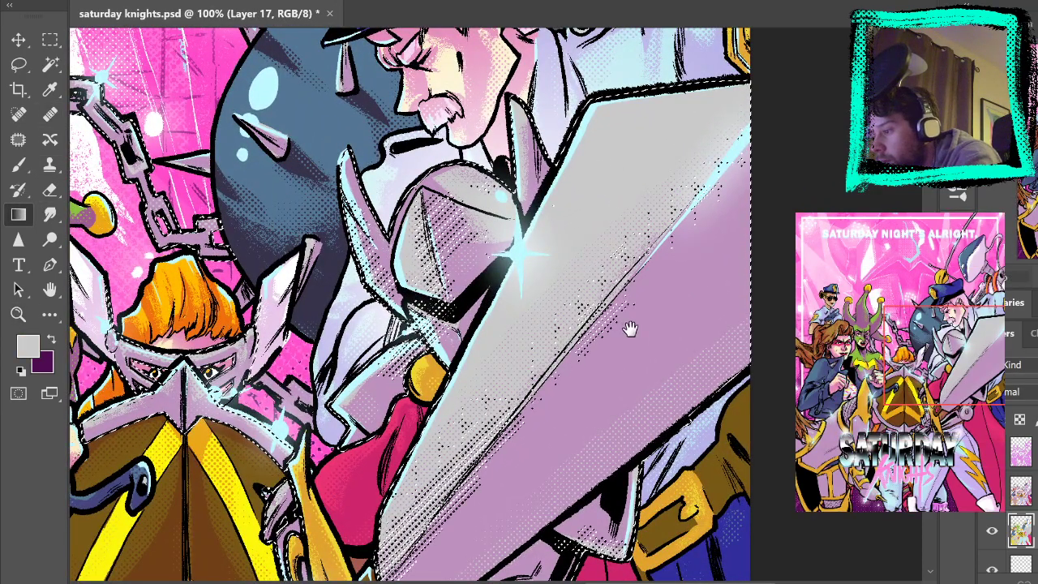
drag(625, 326, 630, 232)
drag(601, 121, 604, 151)
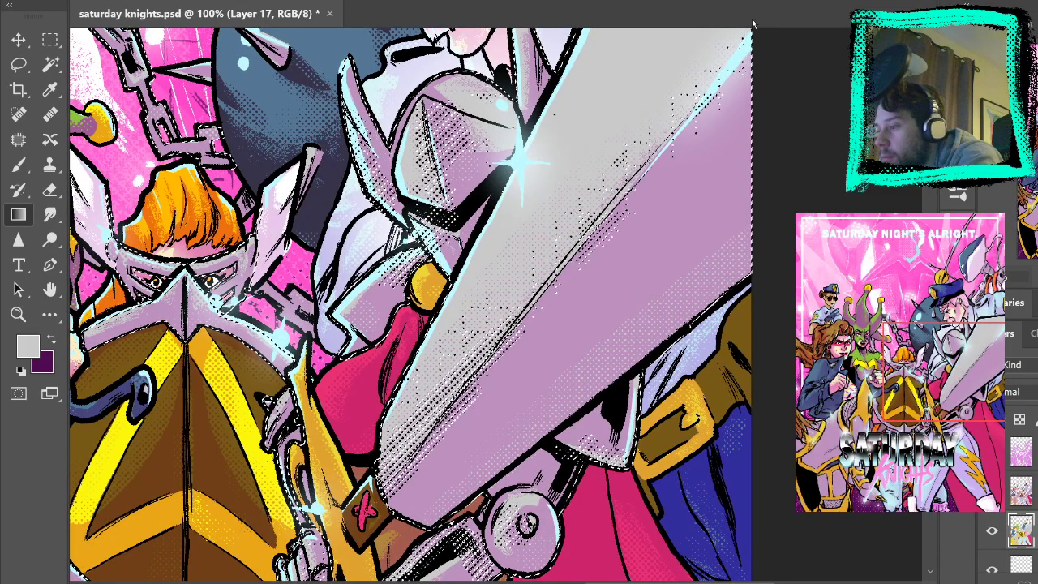
key(alt+bracketright)
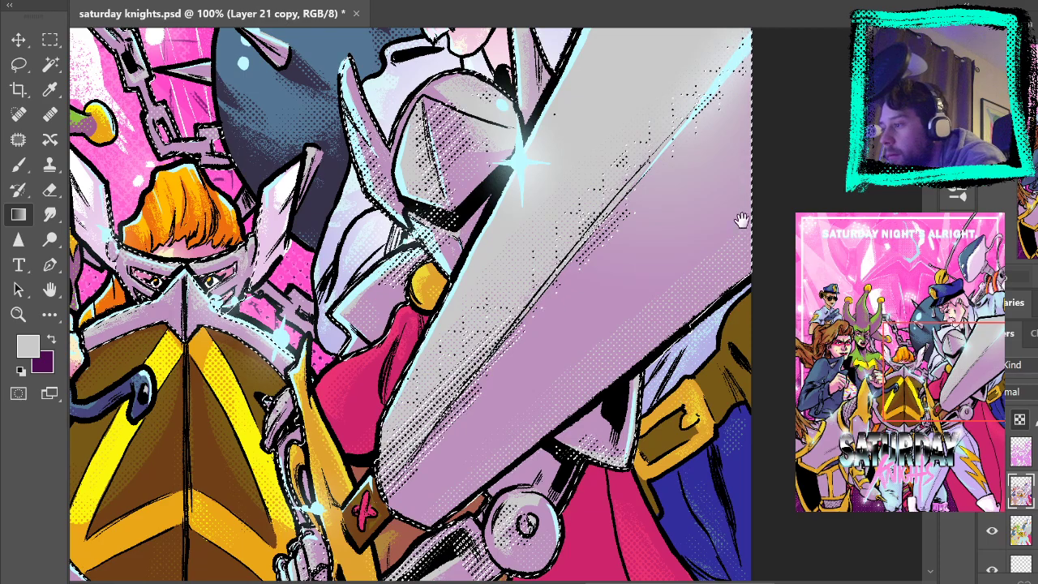
Shade the selected large blade on Layer 21 copy with light-grey gradients
scroll(744, 263, up, 2)
drag(649, 193, 631, 329)
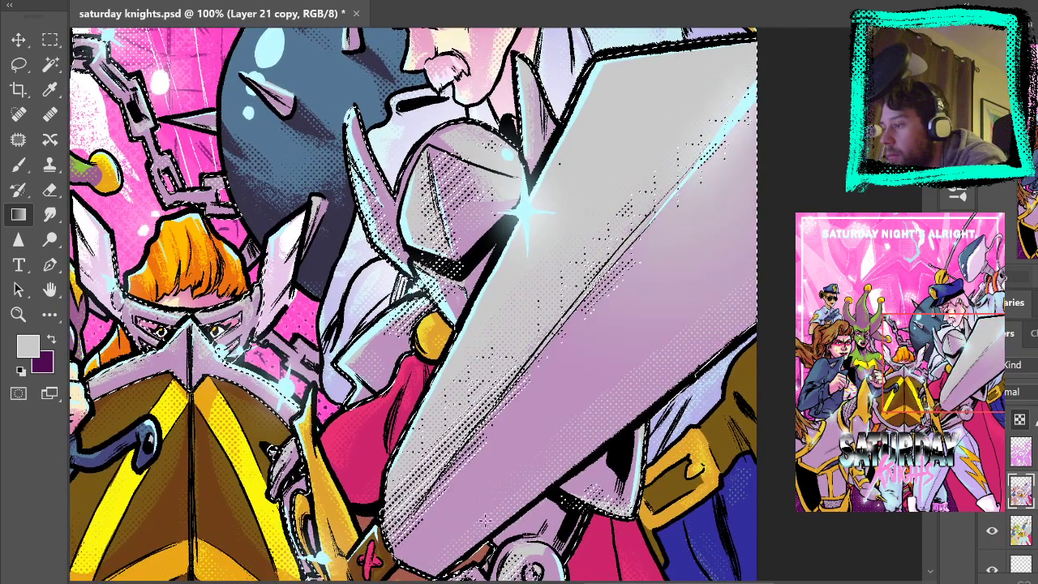
drag(542, 454, 644, 324)
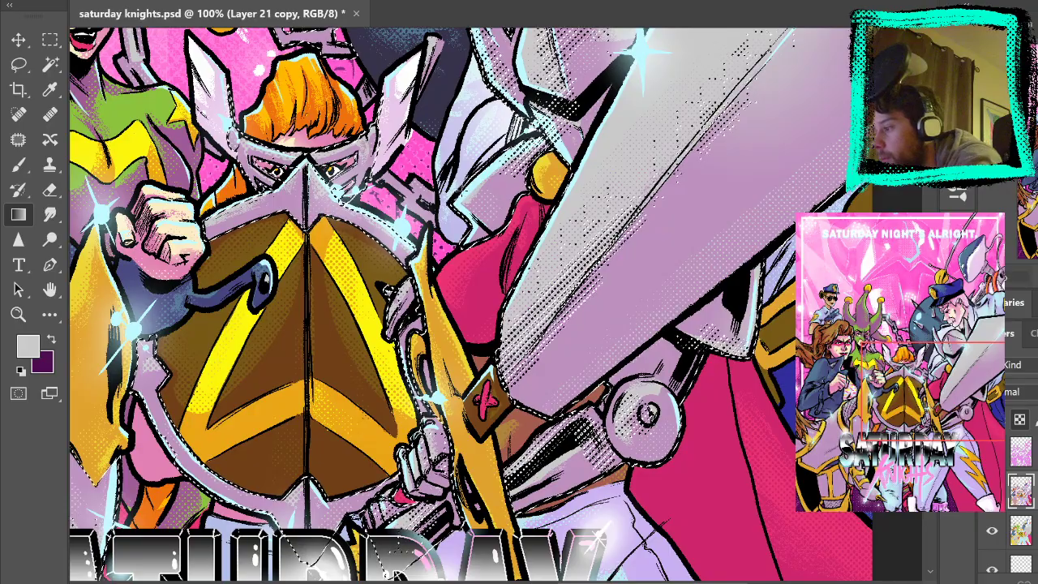
drag(519, 244, 502, 402)
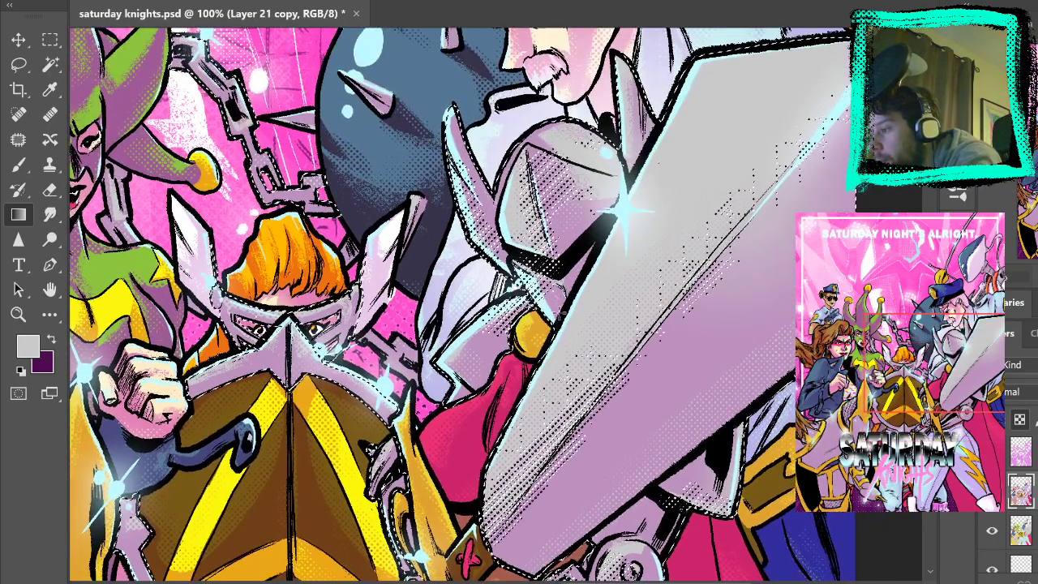
Examine the grey shading on the armour across the lower-left figure, the central shield and the large blade
drag(559, 419, 538, 135)
drag(263, 162, 512, 355)
drag(304, 390, 508, 305)
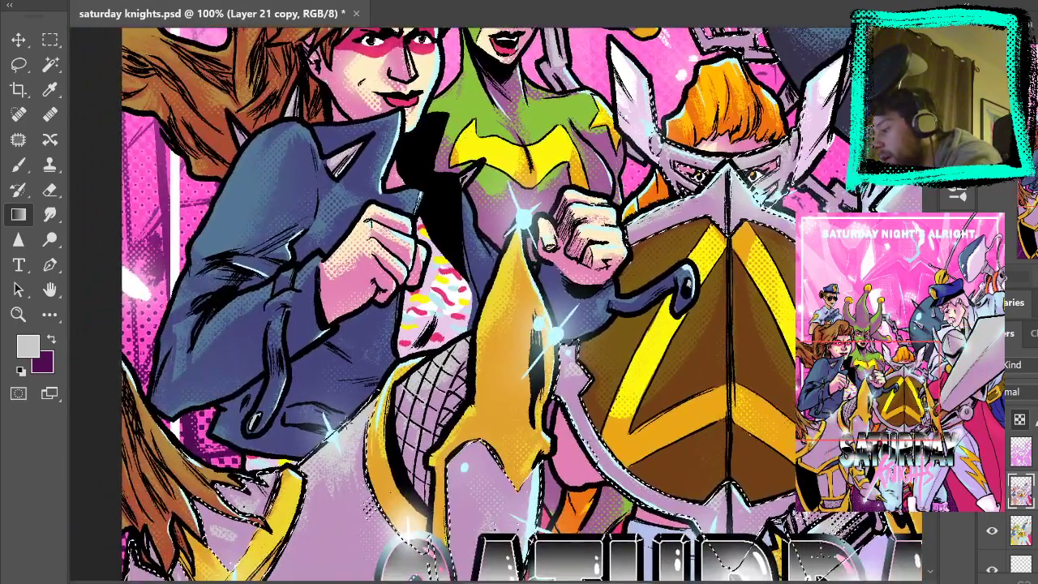
drag(478, 405, 537, 143)
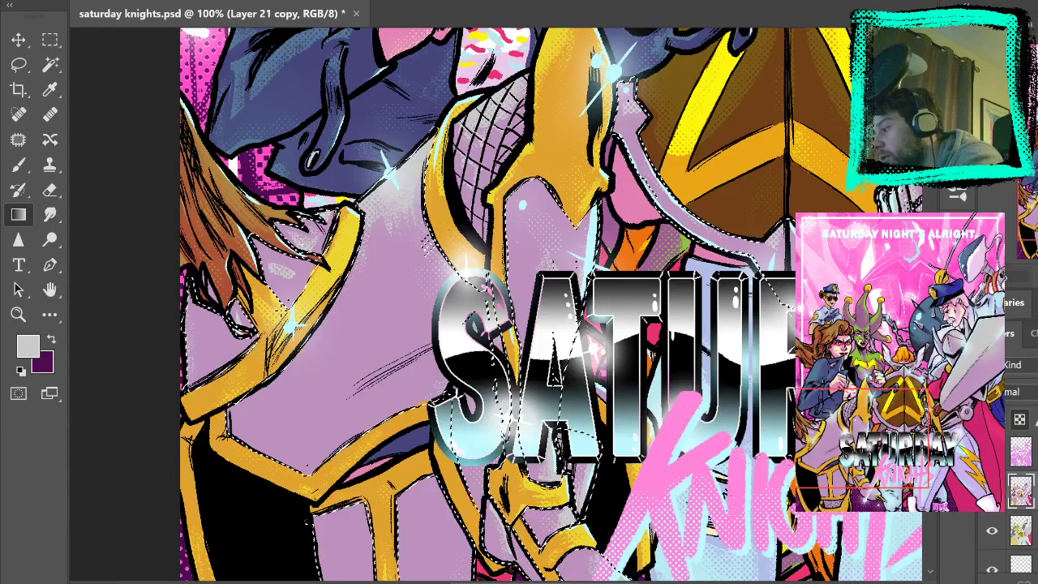
drag(570, 397, 548, 335)
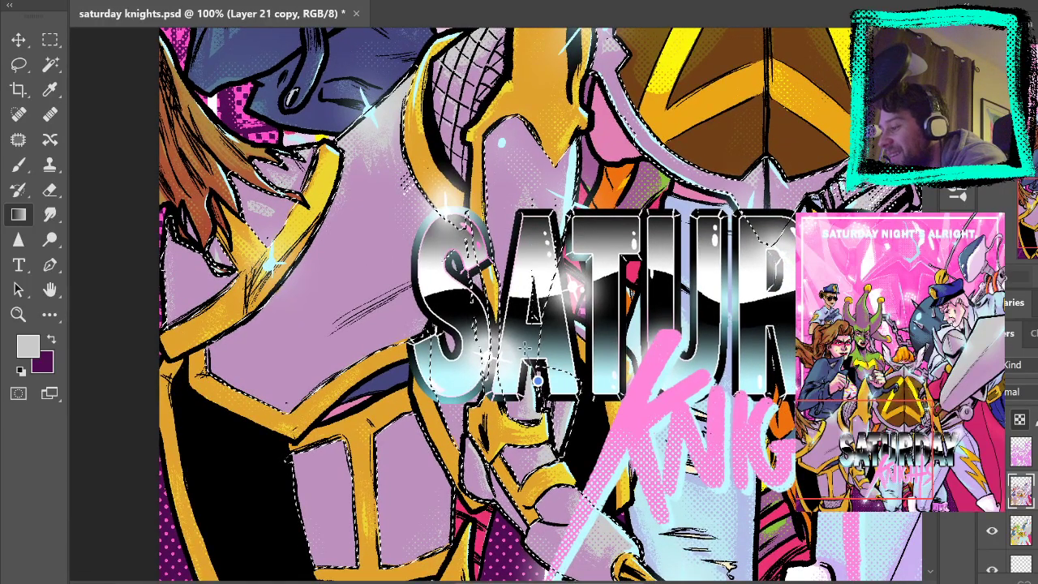
scroll(537, 379, down, 5)
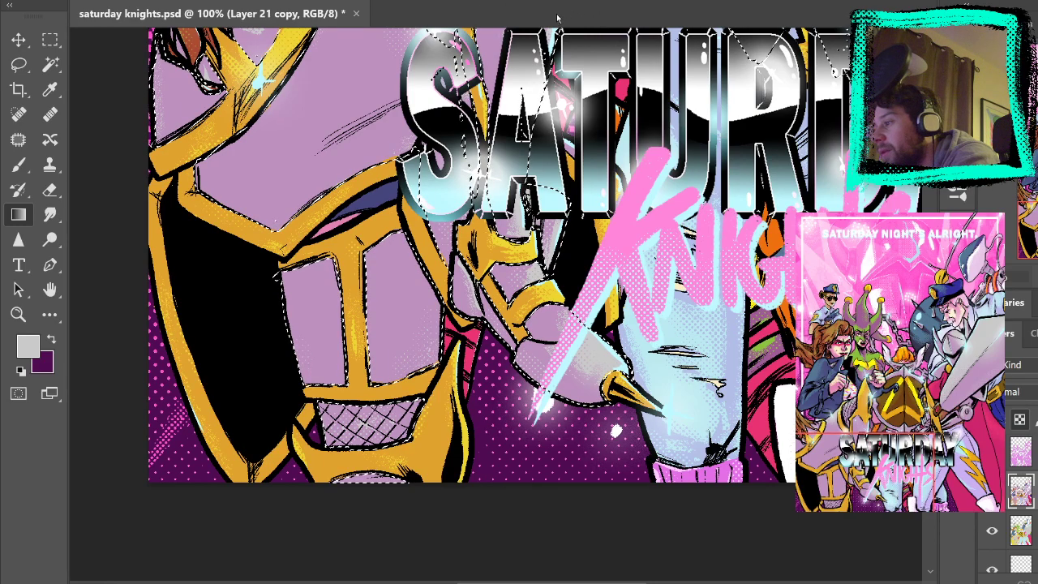
drag(438, 202, 535, 420)
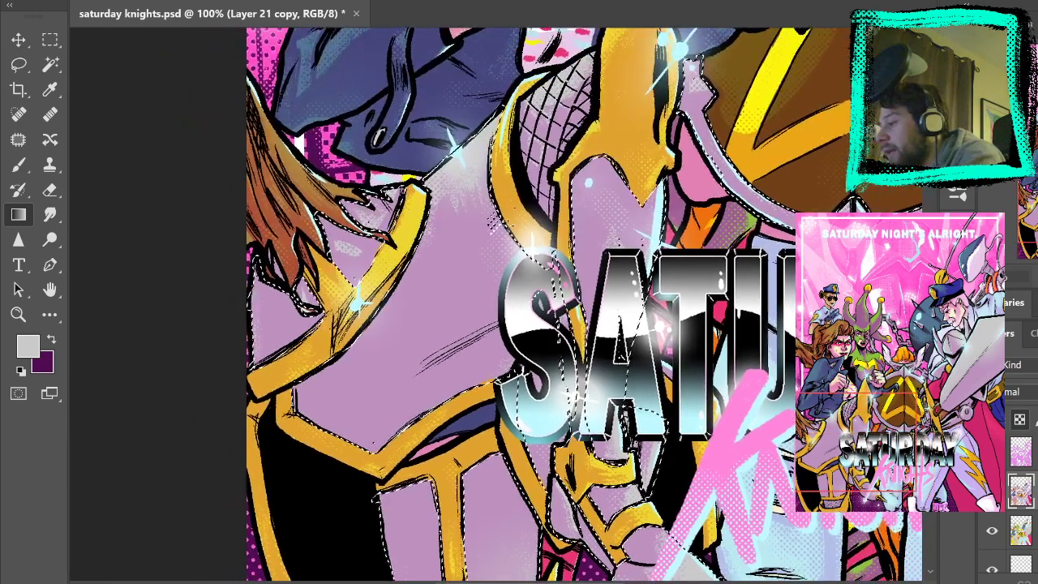
drag(737, 142, 598, 242)
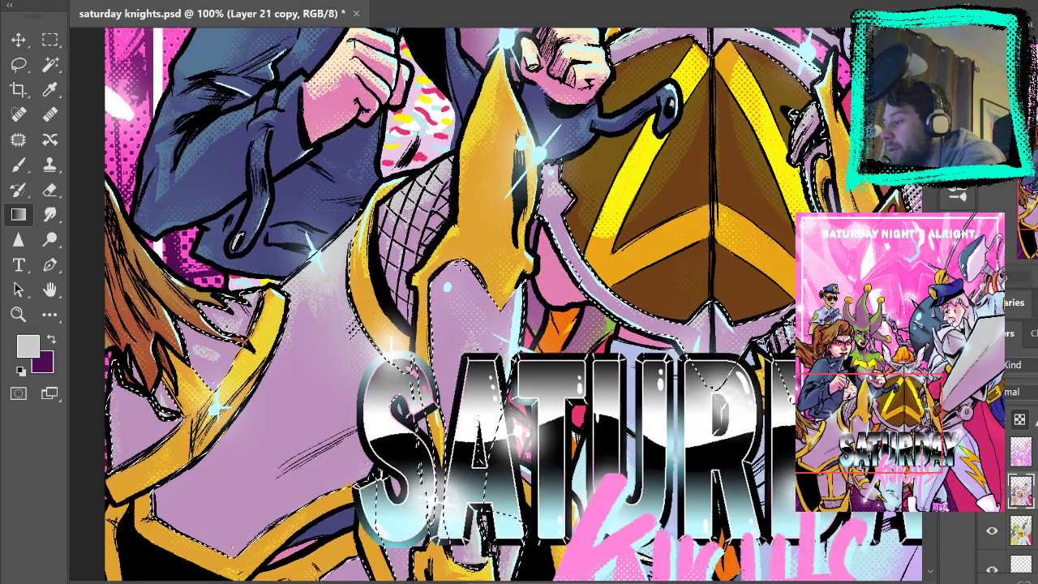
drag(732, 232, 352, 460)
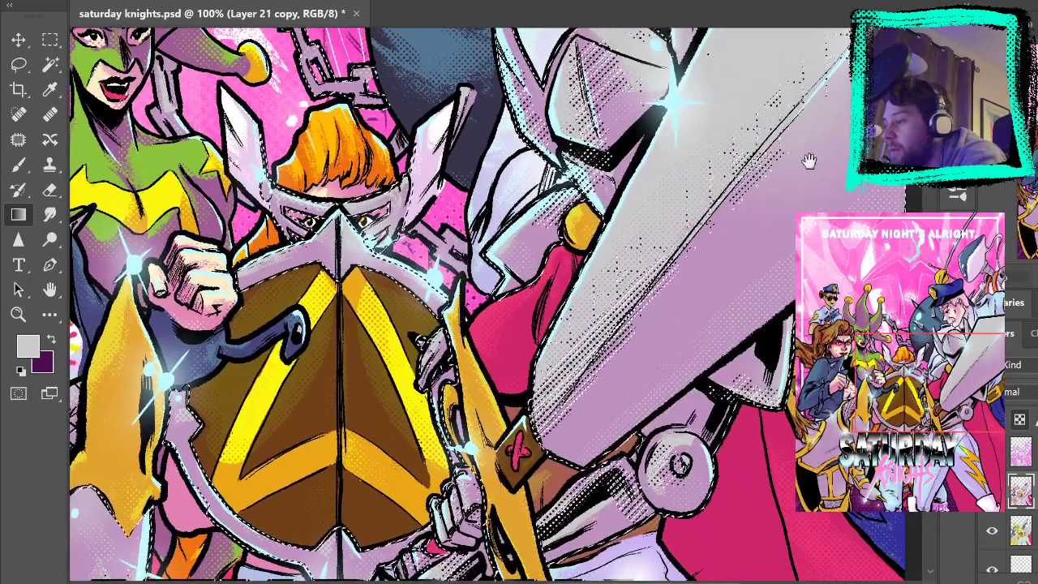
drag(795, 187, 681, 306)
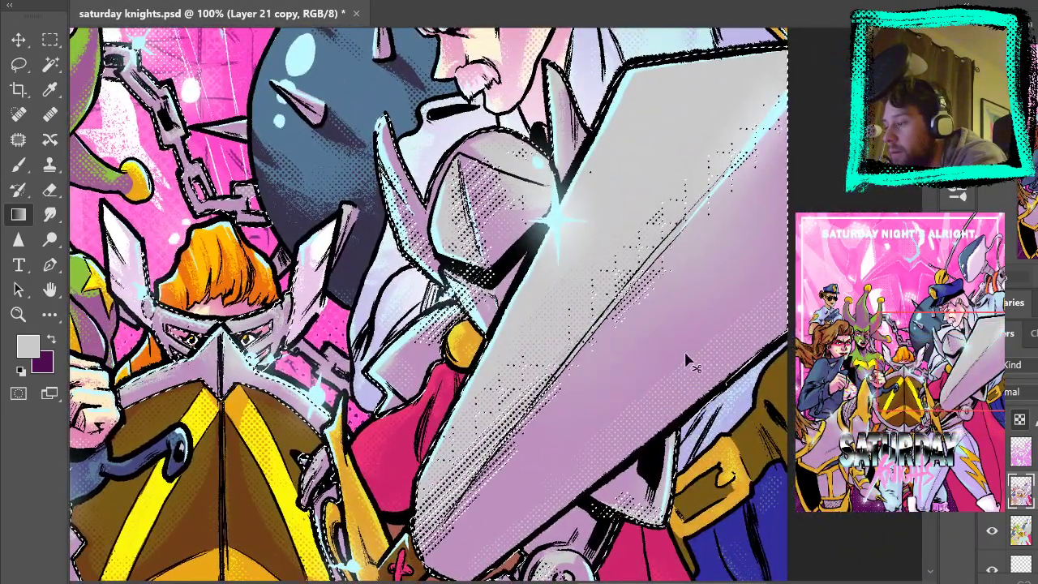
Try another light-grey gradient on the lower half of the large blade and undo it
drag(559, 514, 651, 390)
key(ctrl+z)
Select the brown panels of the central shield by flat color on Layer 17
drag(708, 406, 742, 205)
drag(637, 148, 743, 198)
drag(456, 247, 539, 110)
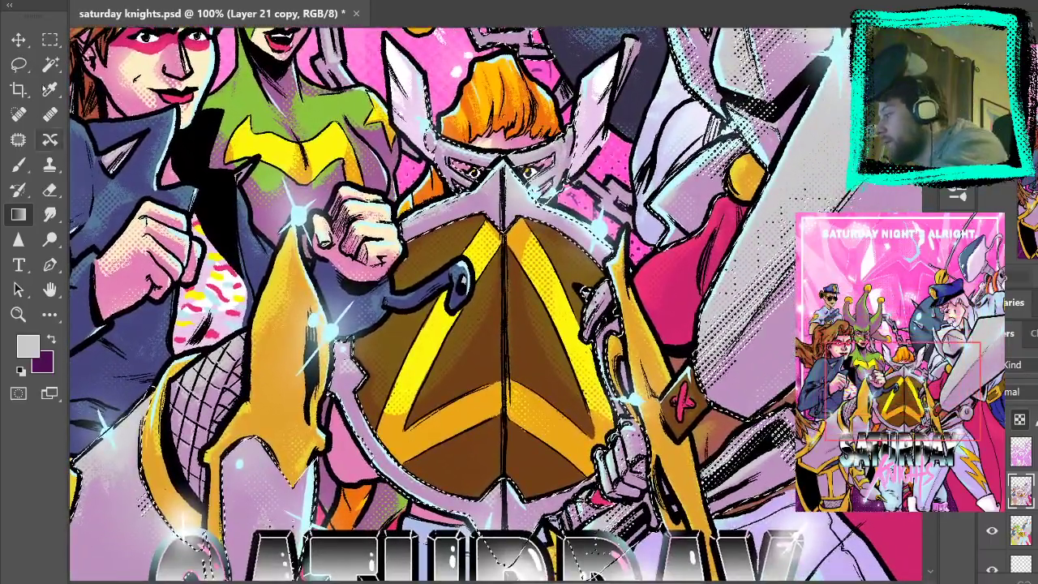
click(1021, 531)
click(542, 461)
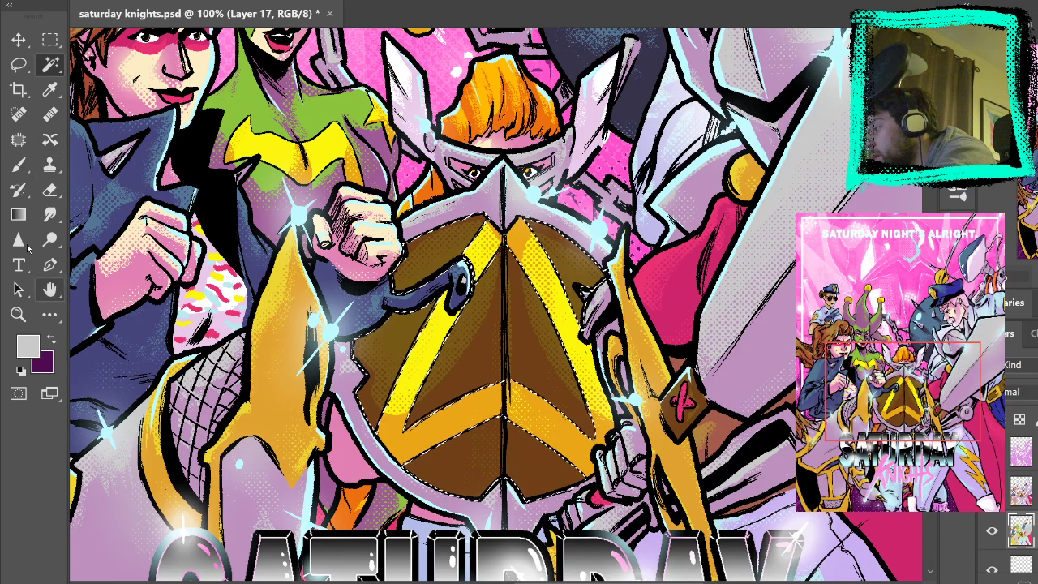
Shade the shield's brown panels on Layer 21 copy with a sampled olive-brown gradient and clear the selection
click(21, 217)
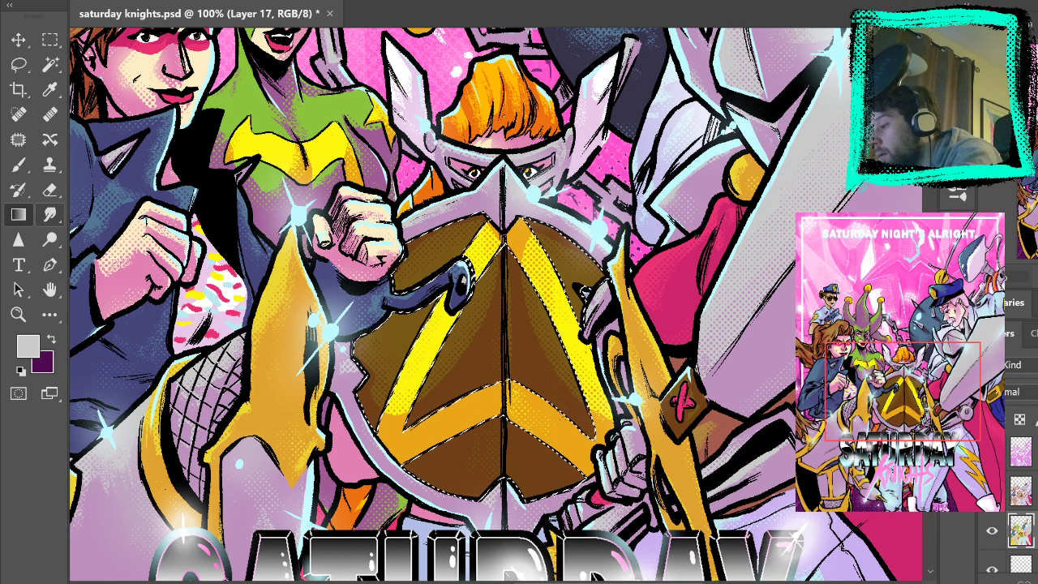
key(b)
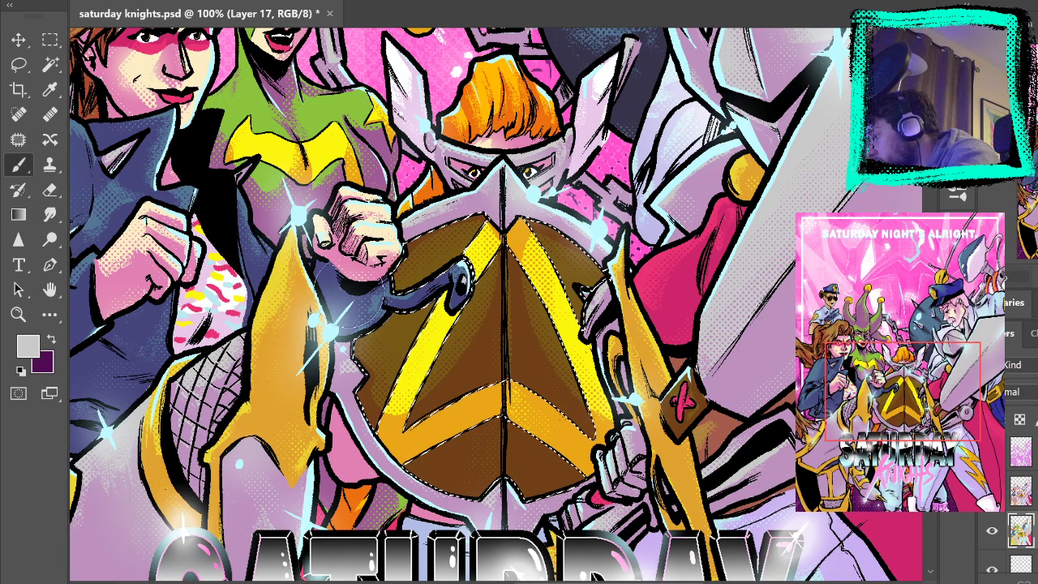
alt+click(244, 311)
key(g)
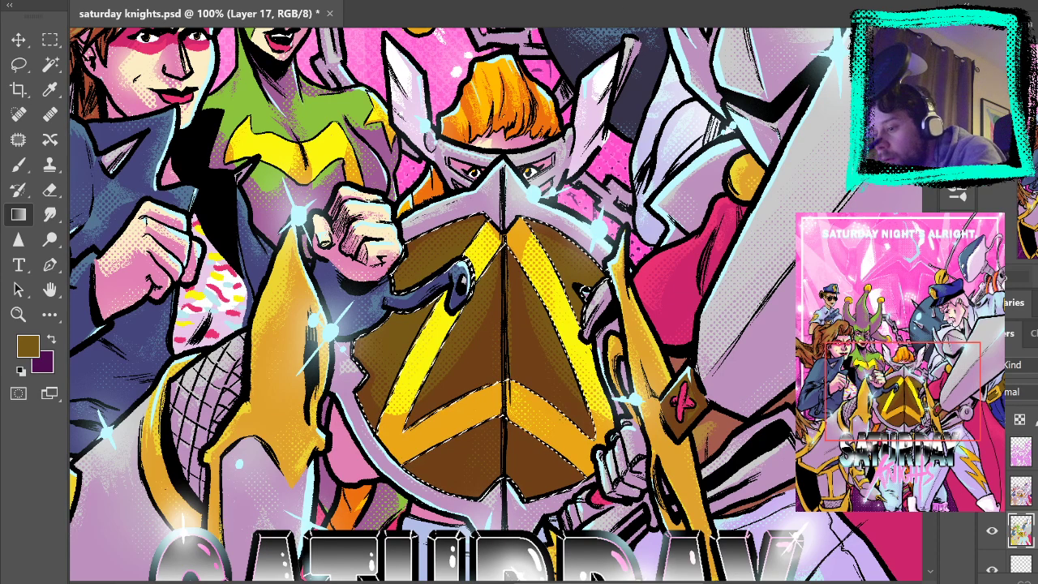
key(ctrl+j)
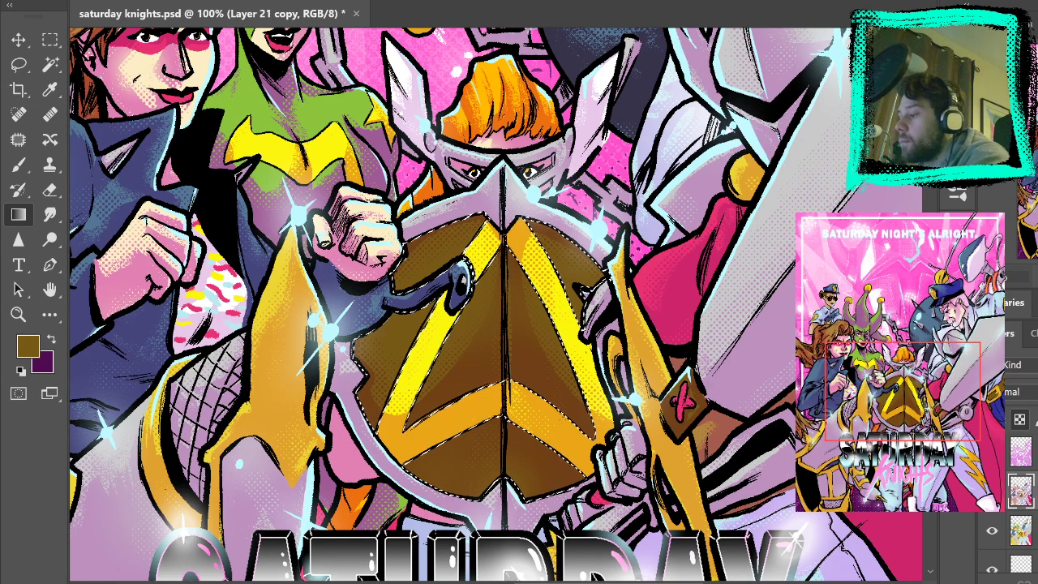
click(50, 40)
click(216, 108)
Select the jester's green and purple hat and costume by flat color on Layer 17
drag(703, 181, 784, 222)
drag(770, 122, 800, 190)
drag(660, 155, 631, 289)
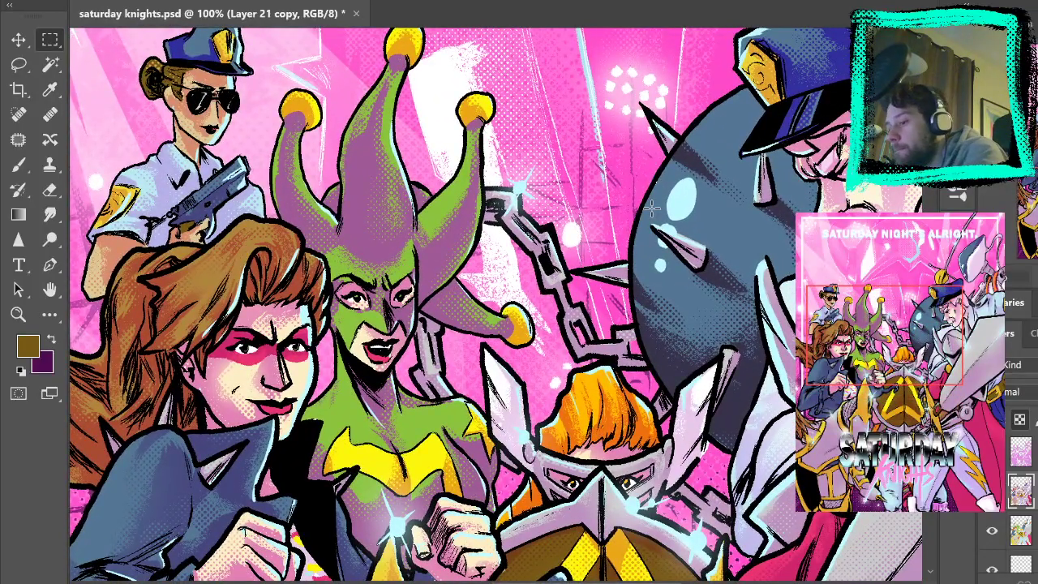
click(1030, 532)
key(w)
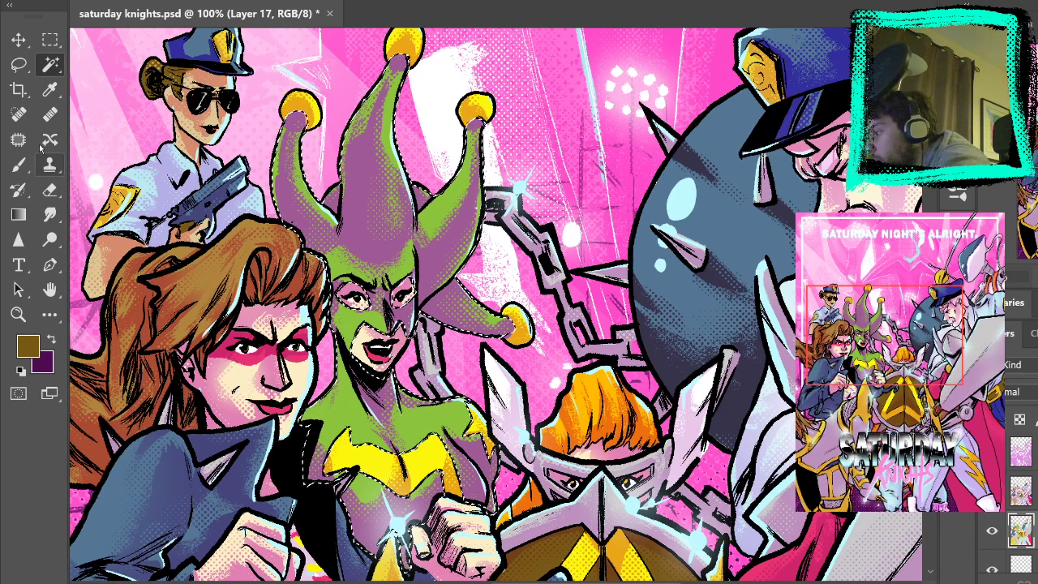
Shade the jester's costume on Layer 21 copy with a sampled bright-green gradient and clear the selection
key(g)
alt+click(438, 219)
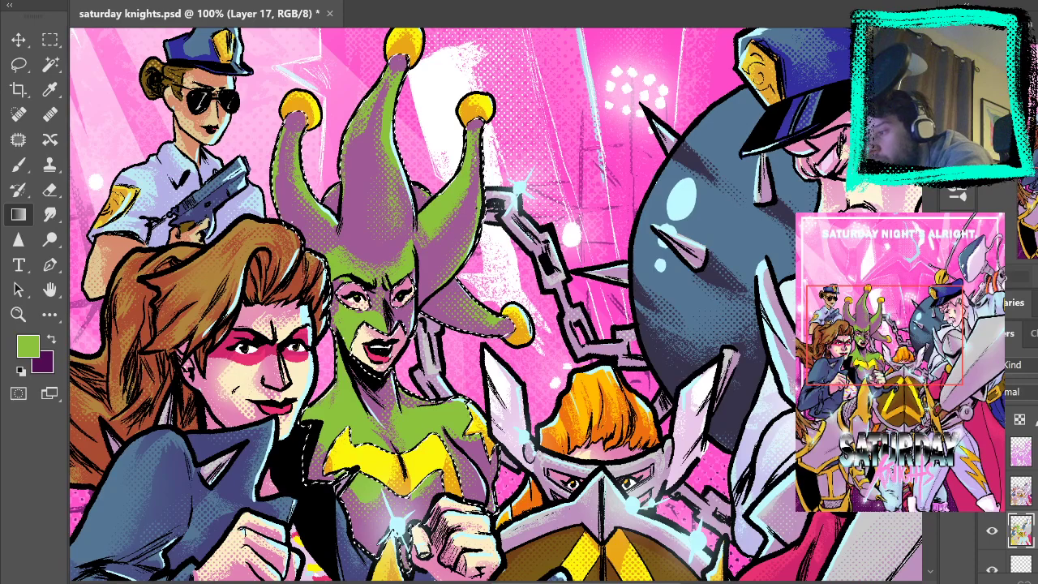
click(1026, 491)
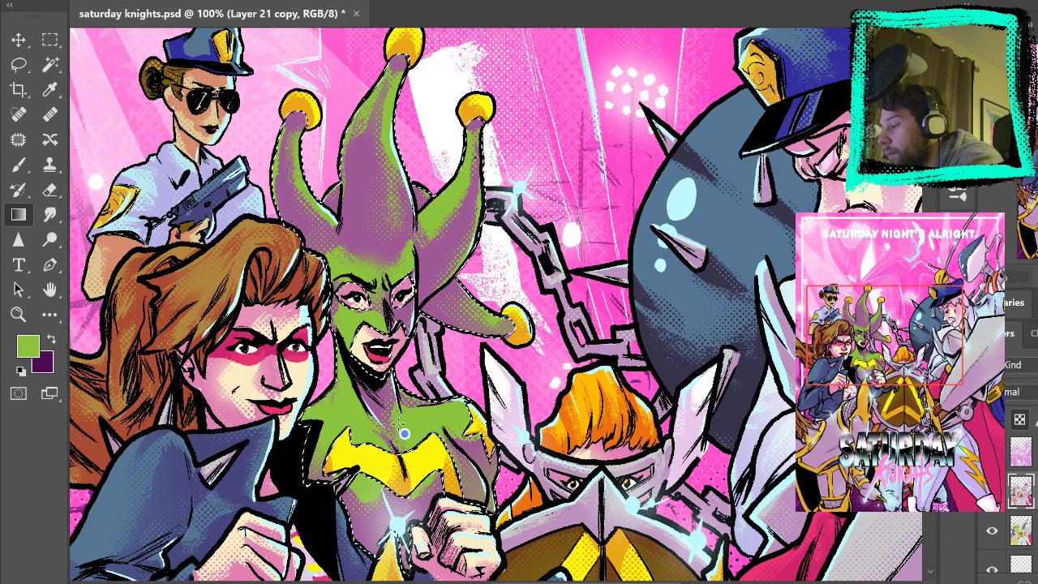
click(51, 38)
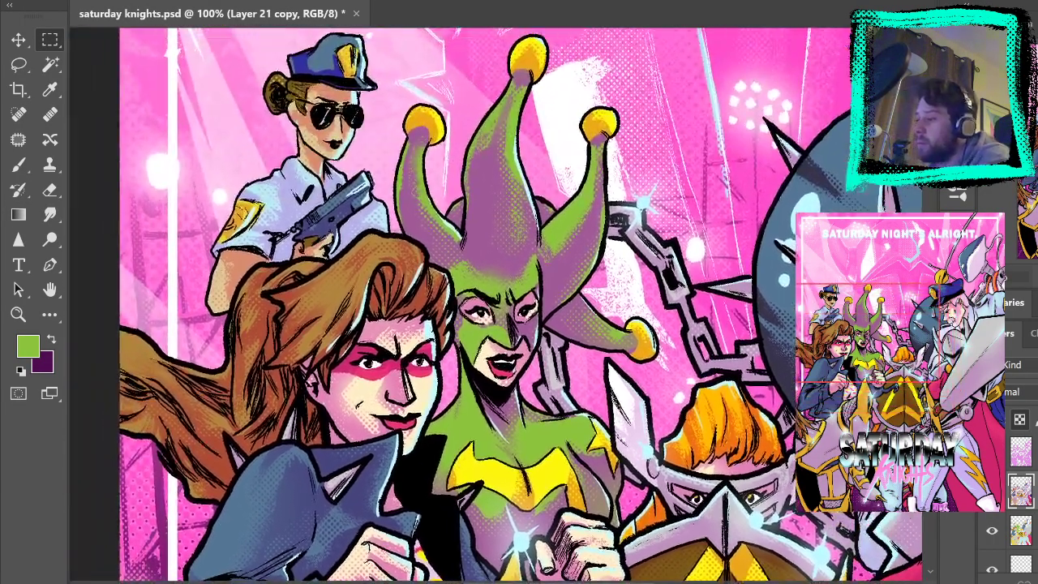
Select the robot head's pale faceplate by flat color from Layer 17 and shade it with a white gradient on Layer 21 copy
drag(868, 243, 660, 452)
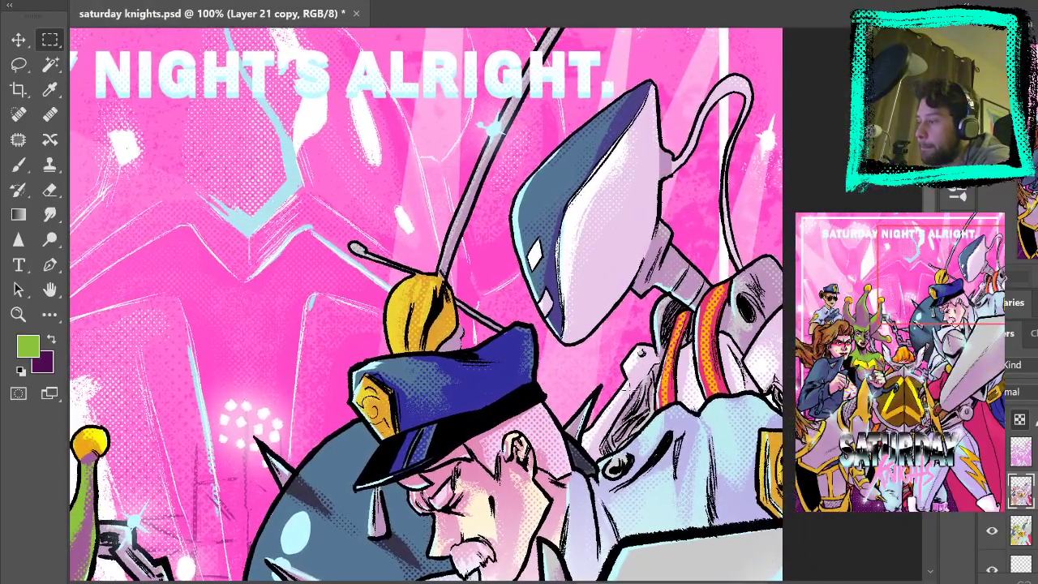
click(51, 64)
click(1020, 531)
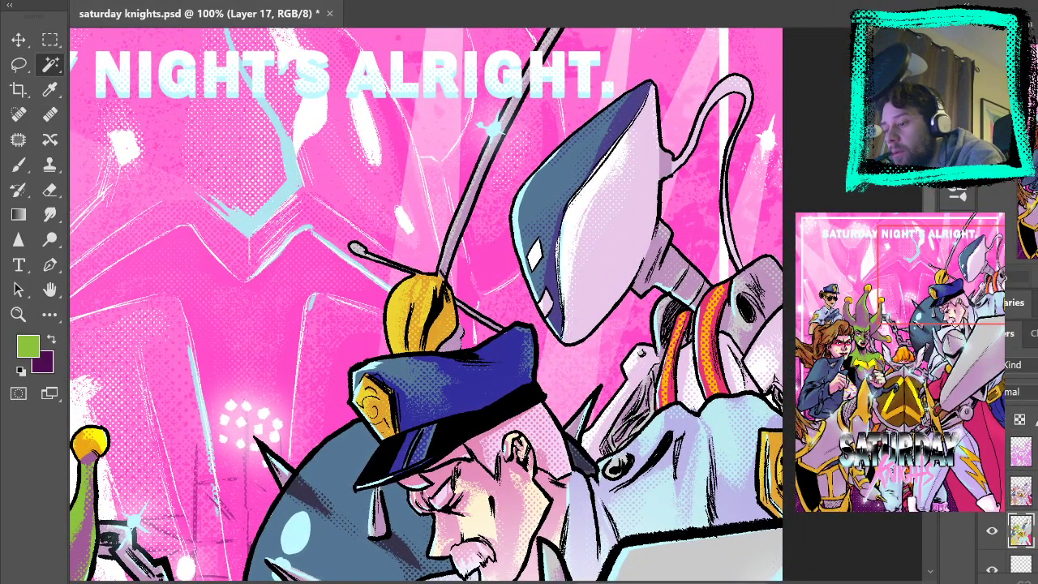
click(1020, 490)
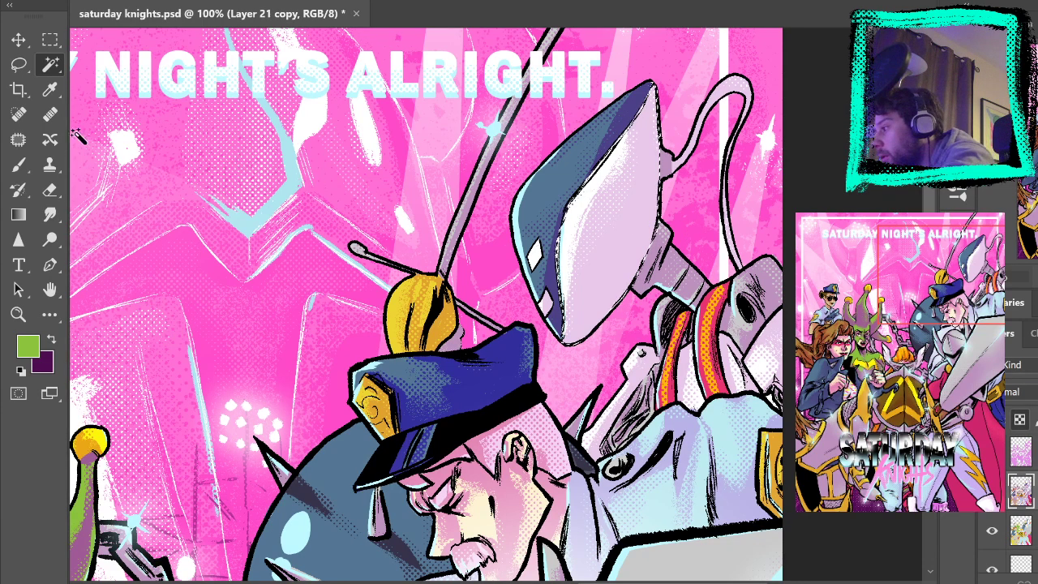
key(g)
alt+click(590, 195)
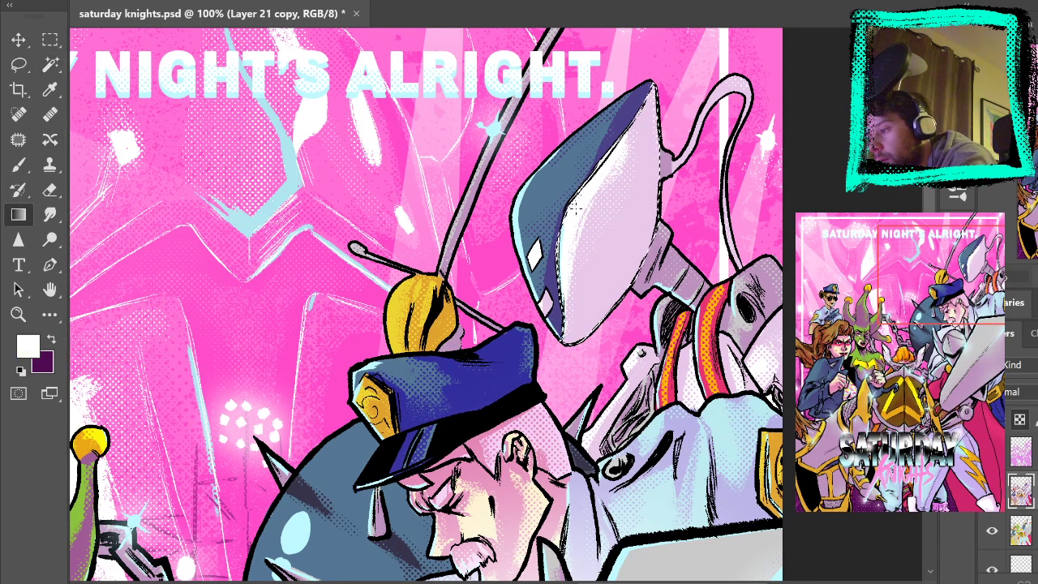
drag(576, 206, 616, 243)
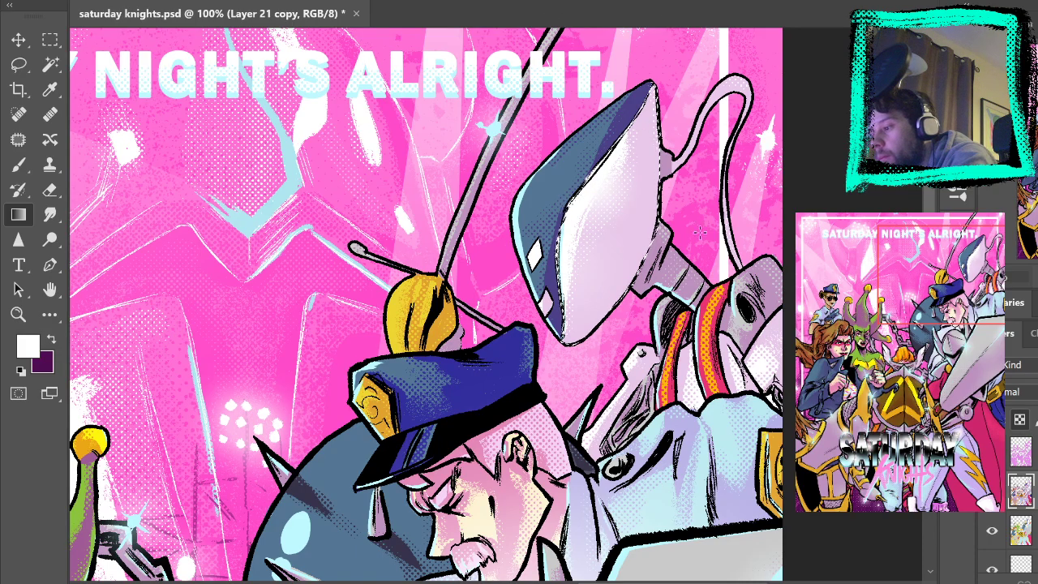
Select the skin of the policewoman in sunglasses by flat color on Layer 17
drag(163, 406, 811, 195)
drag(293, 331, 216, 412)
drag(900, 276, 628, 266)
click(50, 65)
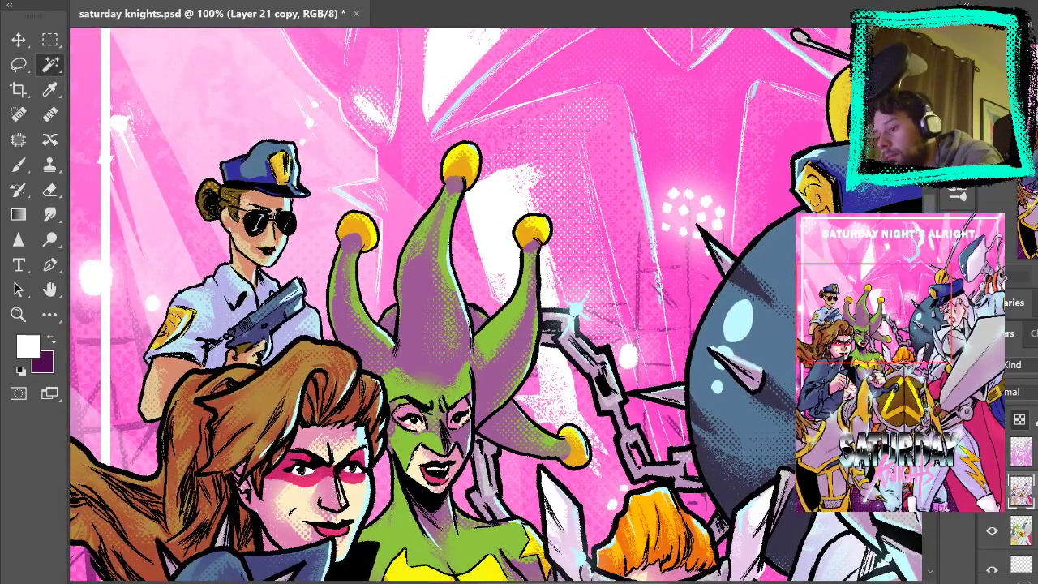
click(1030, 532)
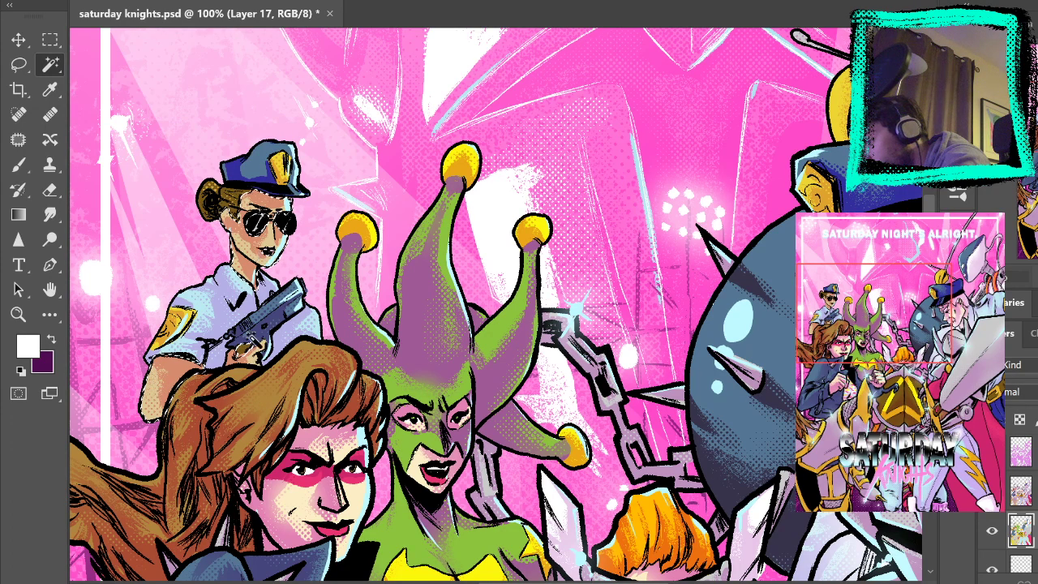
Shade the policewoman's skin on Layer 21 copy with a sampled light-tan gradient and clear the selection
click(18, 214)
alt+click(344, 221)
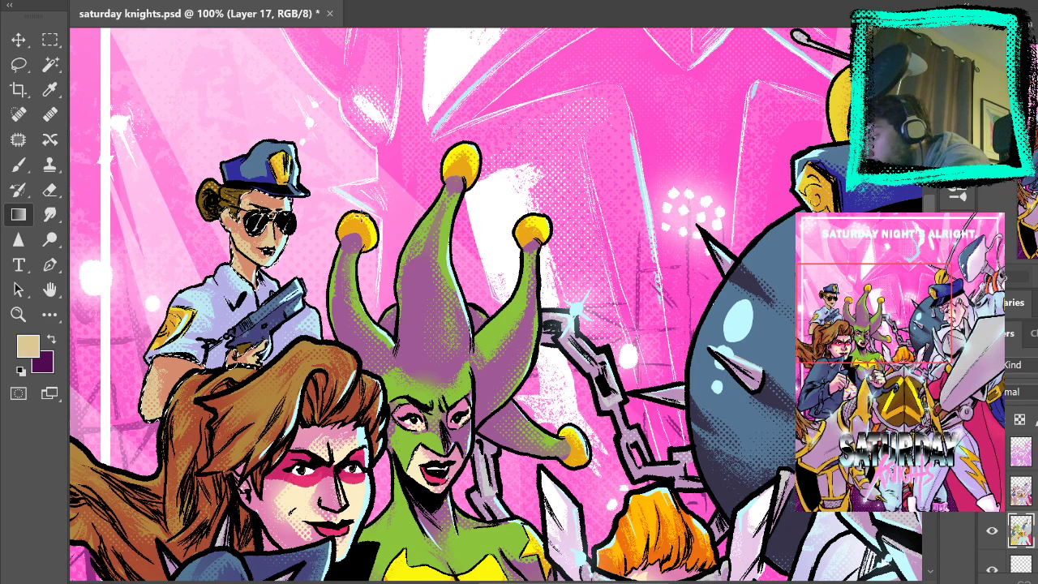
click(1021, 491)
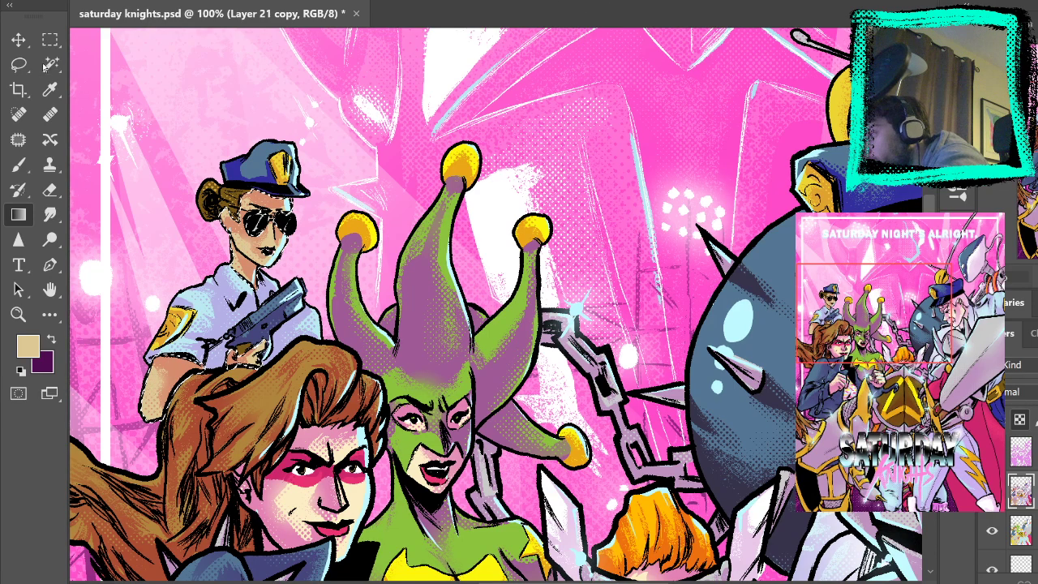
key(m)
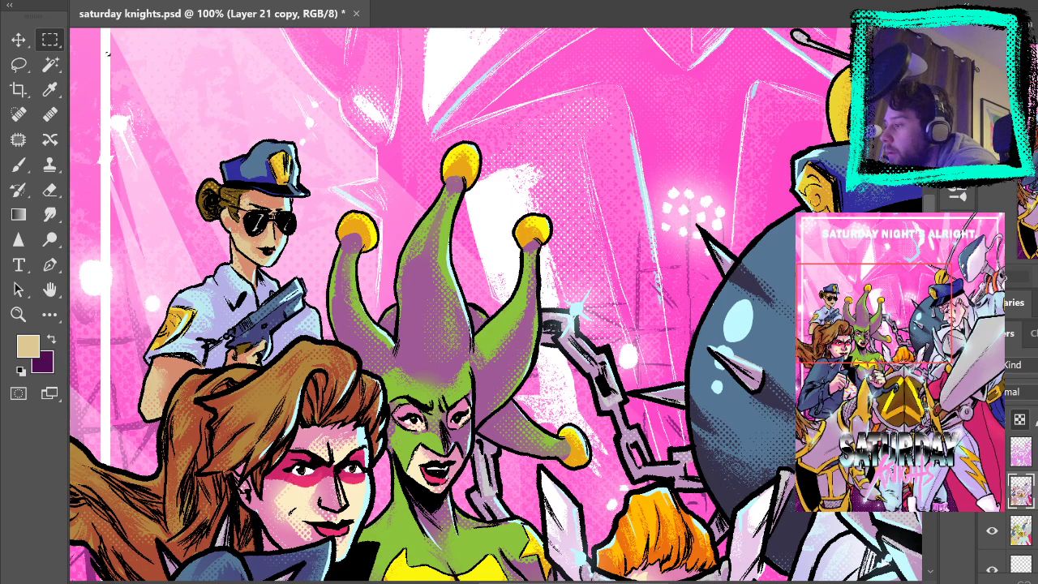
click(51, 64)
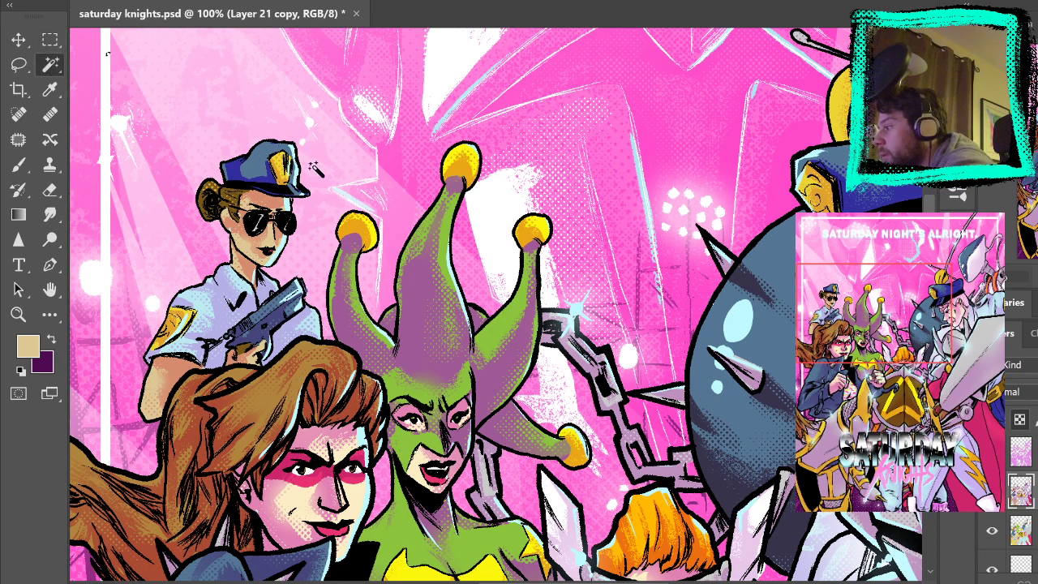
shift+click(471, 154)
key(ctrl+z)
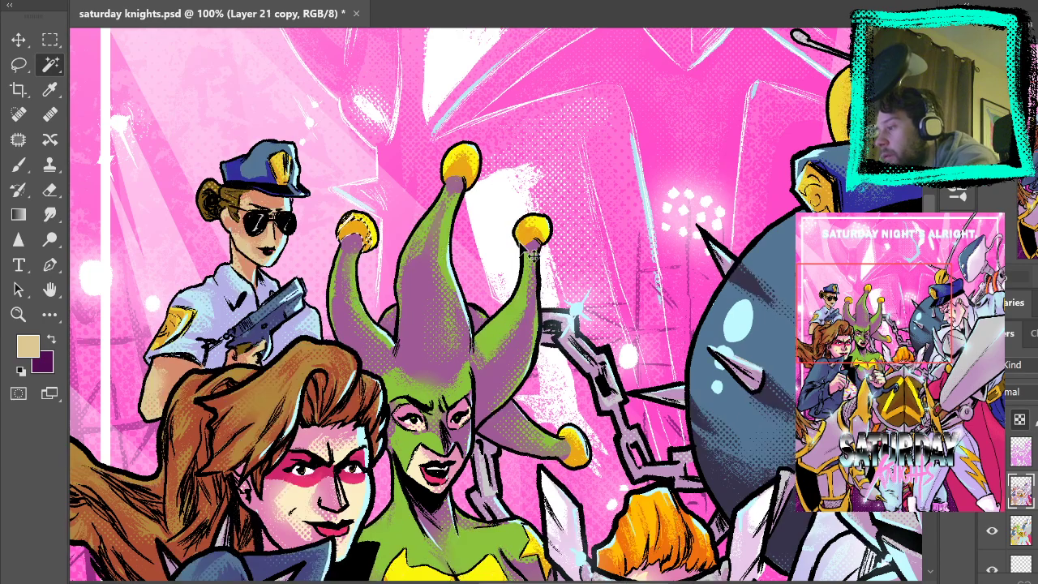
key(ctrl+d)
Select the jester's yellow hat bells, chest emblem and shoulder star by flat color on Layer 17, ready for a gradient
click(1021, 530)
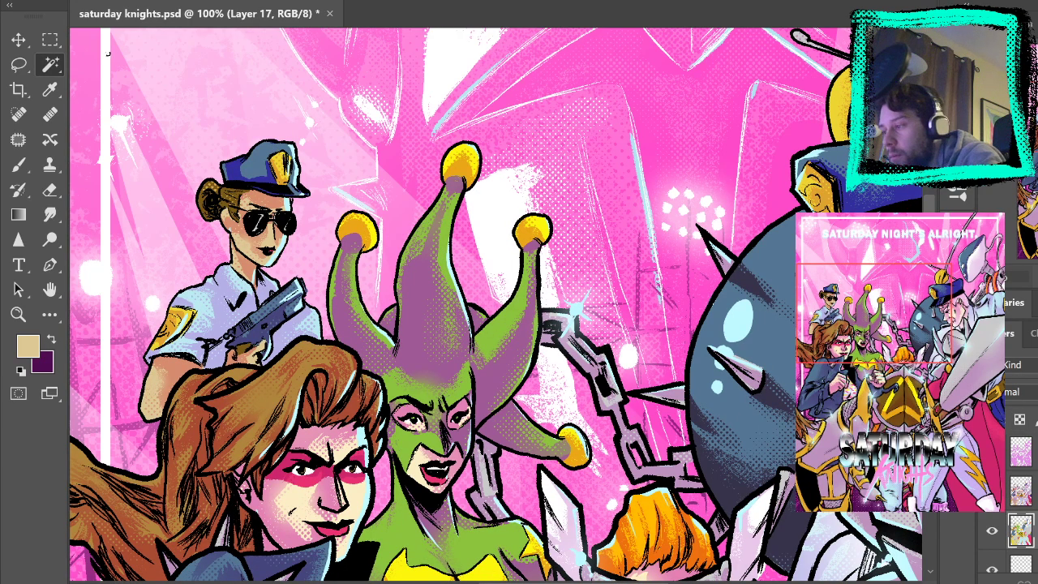
click(373, 233)
shift+click(461, 162)
shift+click(541, 226)
shift+click(579, 456)
drag(601, 475, 627, 221)
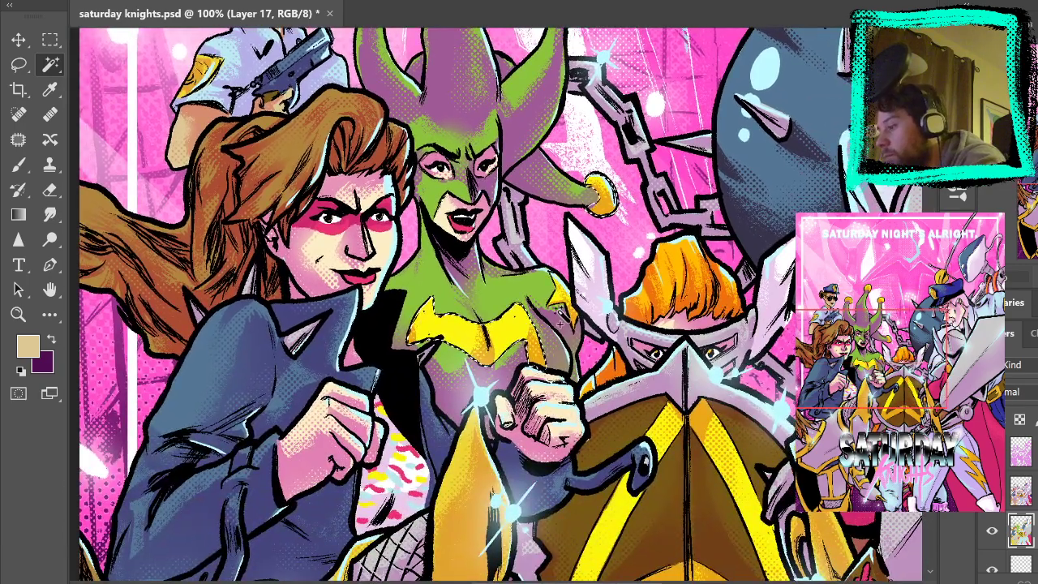
drag(670, 160, 623, 241)
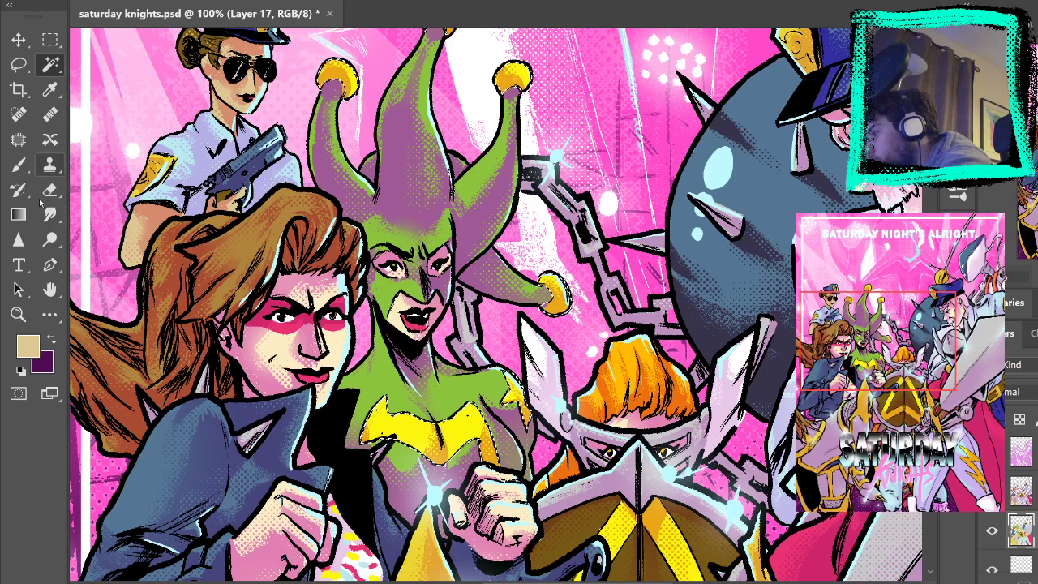
click(17, 215)
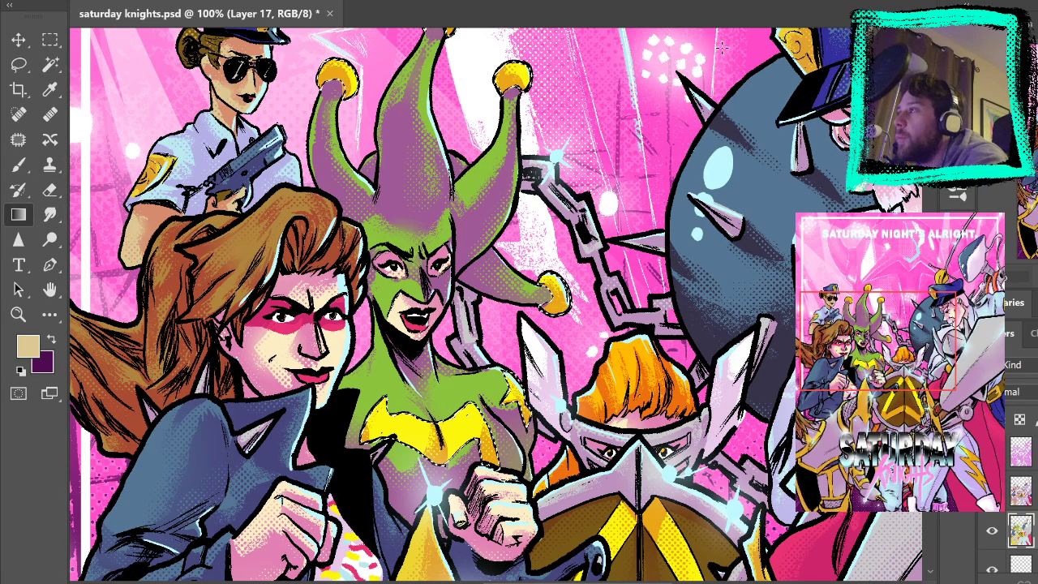
Shade the jester's selected bells, chest emblem and shoulder star on Layer 21 copy with a sampled bright-yellow gradient and clear the selection
alt+click(416, 424)
click(1022, 491)
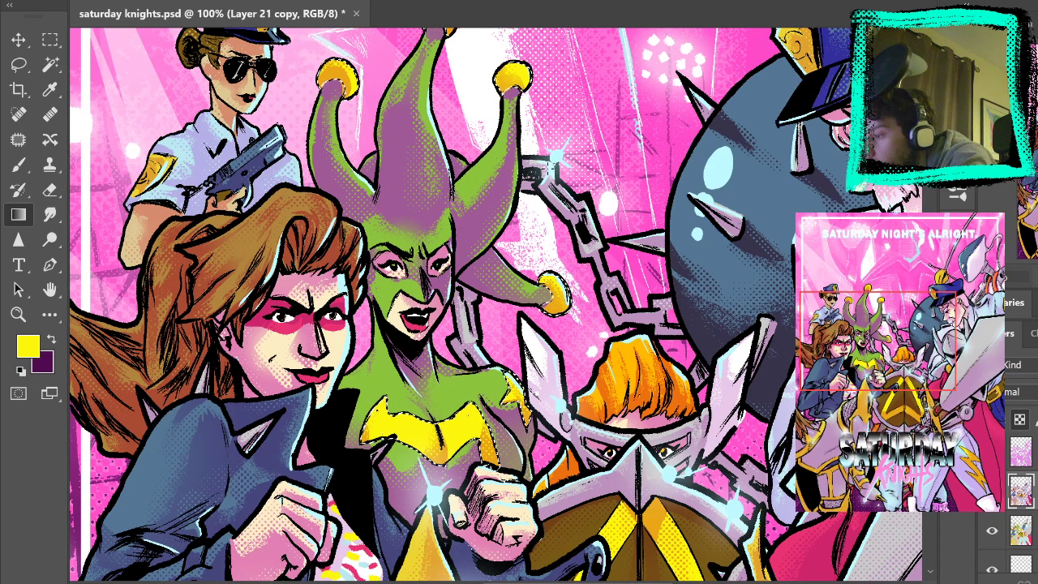
drag(554, 172, 584, 267)
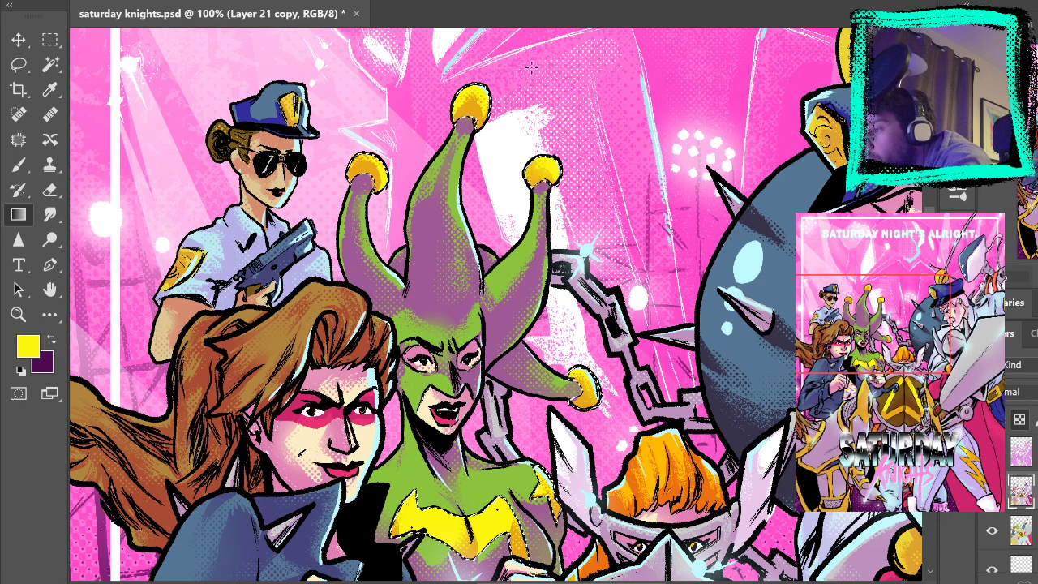
drag(528, 325, 503, 203)
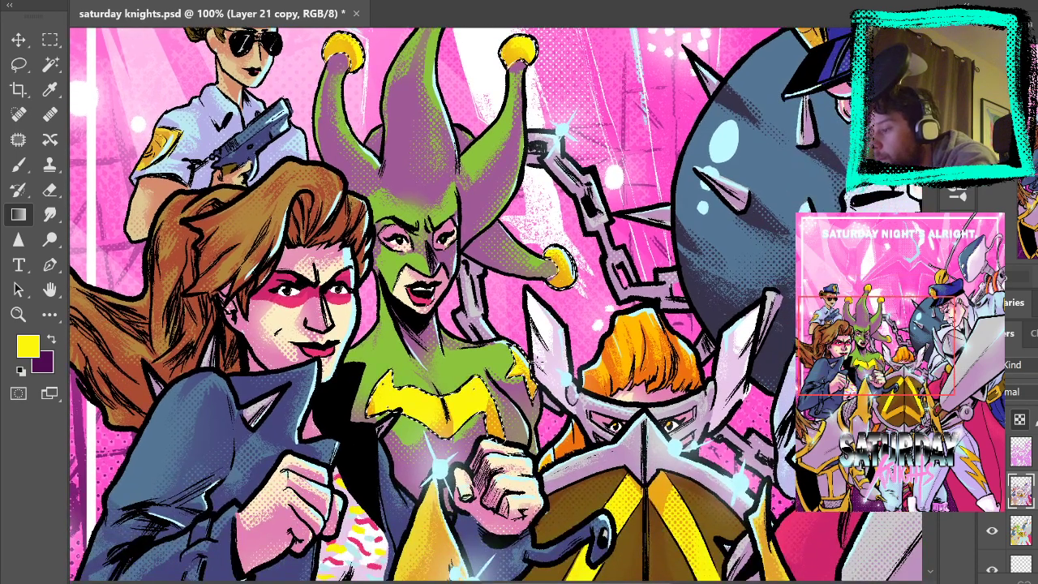
key(m)
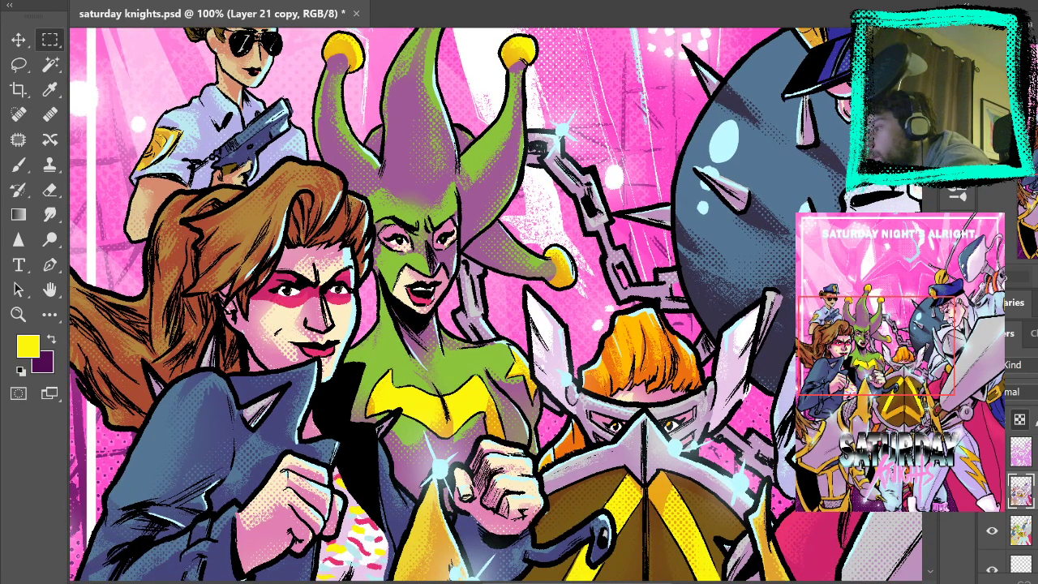
Fit the whole cover in view and save saturday knights.psd
key(ctrl+0)
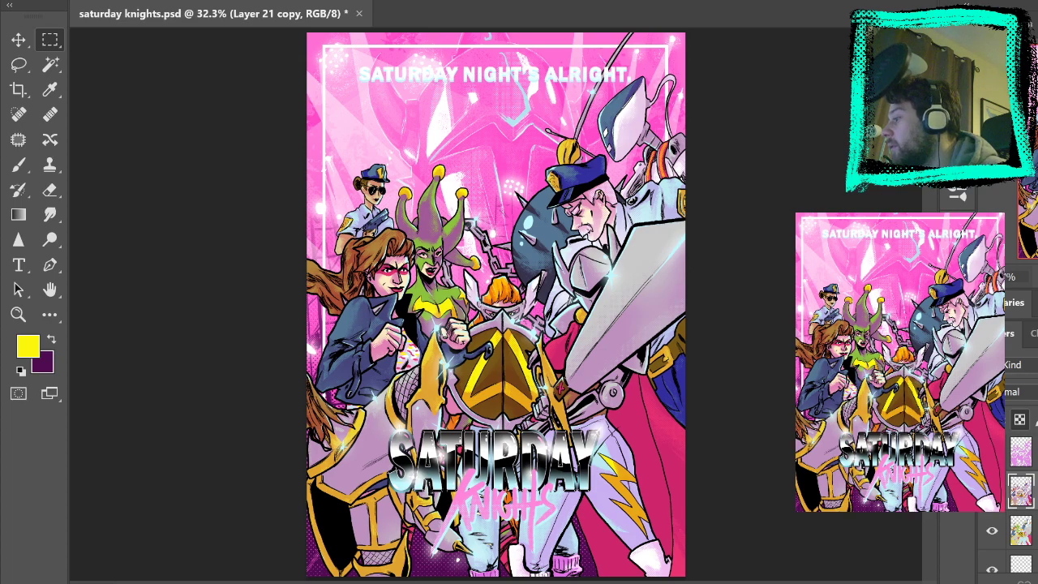
key(ctrl+s)
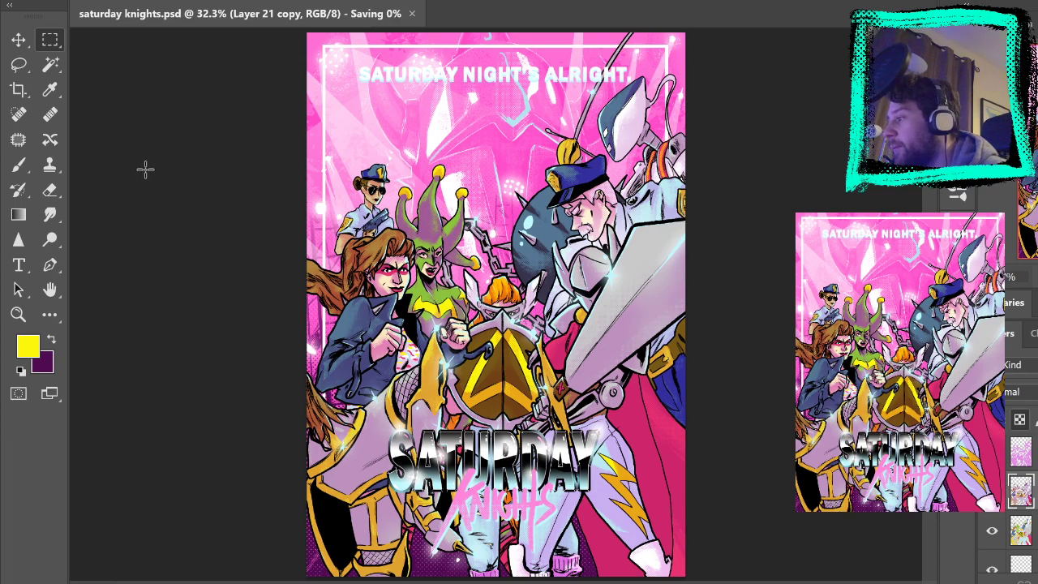